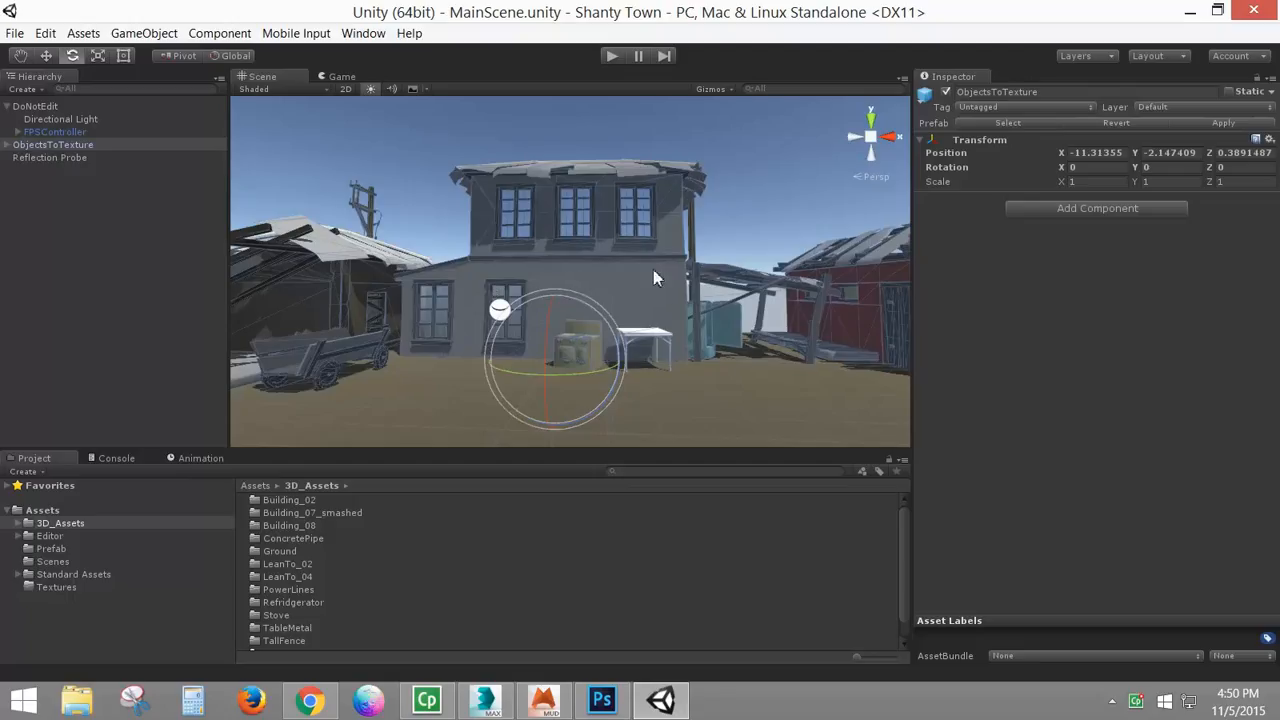
# Step: Examine the default sky and horizon around the Shanty Town scene from several directions
pyautogui.moveTo(697, 298); pyautogui.dragTo(702, 381)
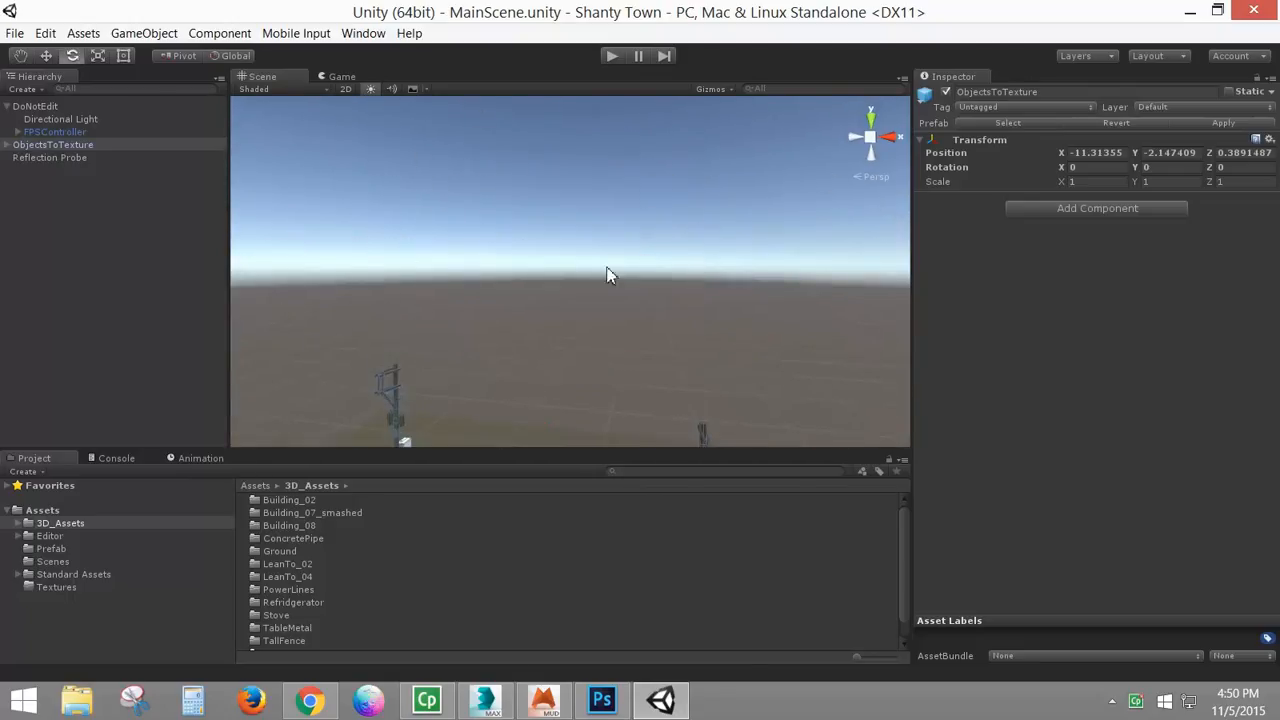
pyautogui.moveTo(609, 271); pyautogui.dragTo(779, 249)
pyautogui.moveTo(1029, 215); pyautogui.dragTo(2, 363)
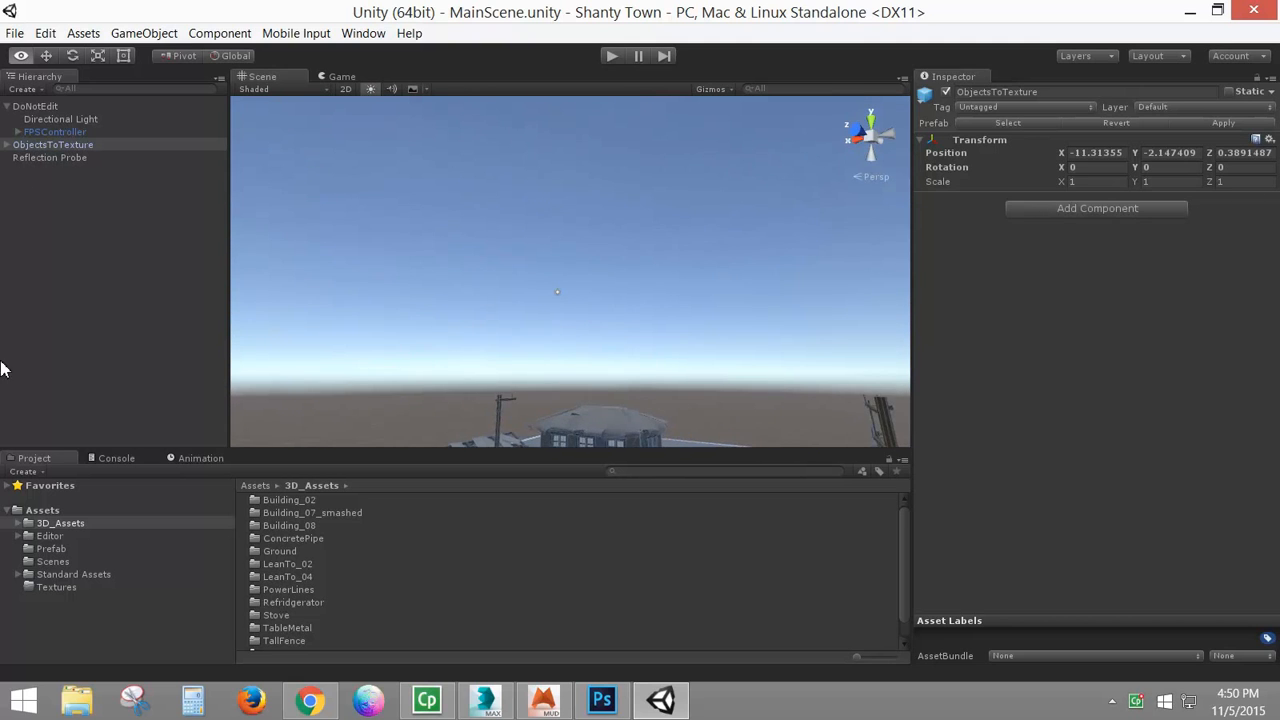
pyautogui.moveTo(574, 344); pyautogui.dragTo(606, 355)
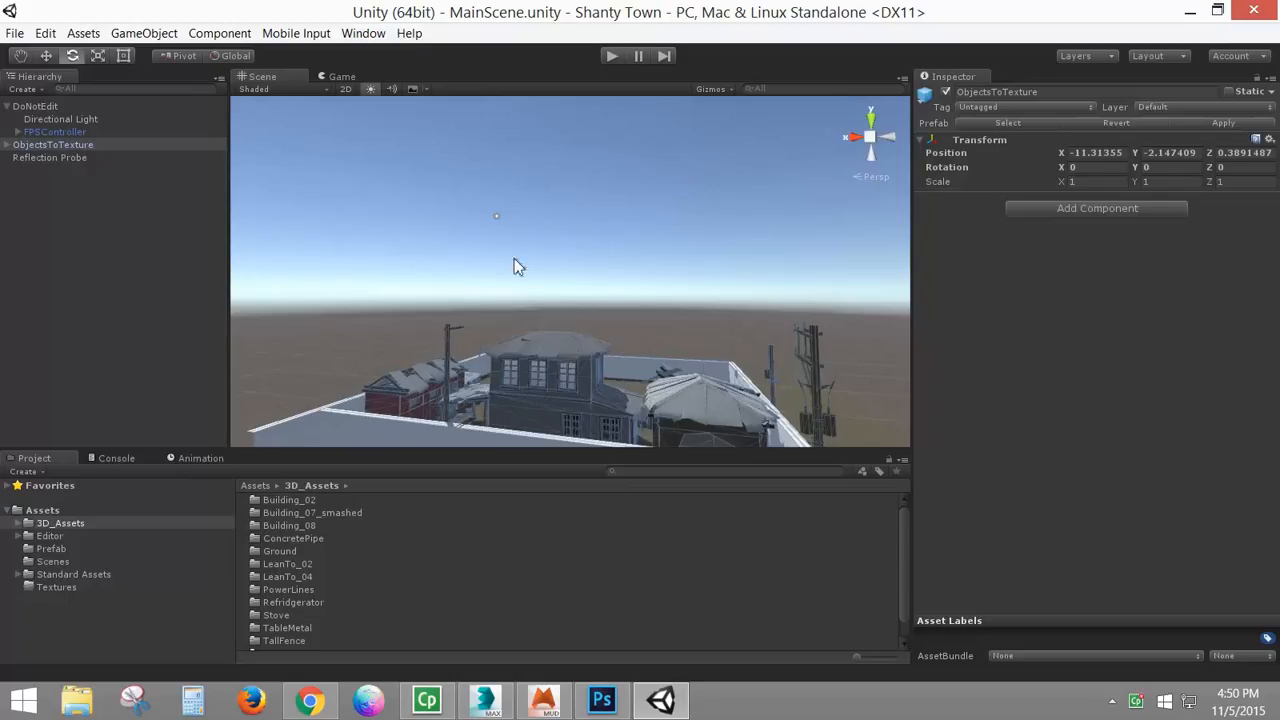
pyautogui.moveTo(586, 336); pyautogui.dragTo(1262, 350)
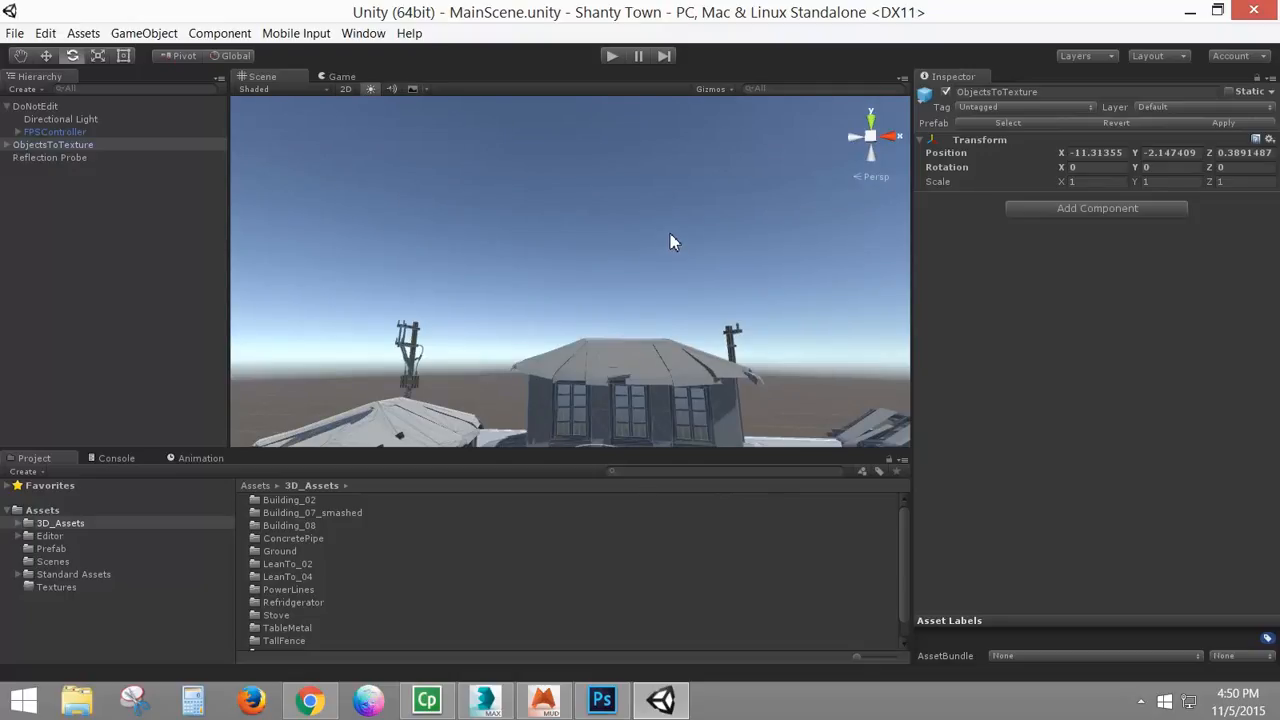
pyautogui.moveTo(677, 371); pyautogui.dragTo(626, 352)
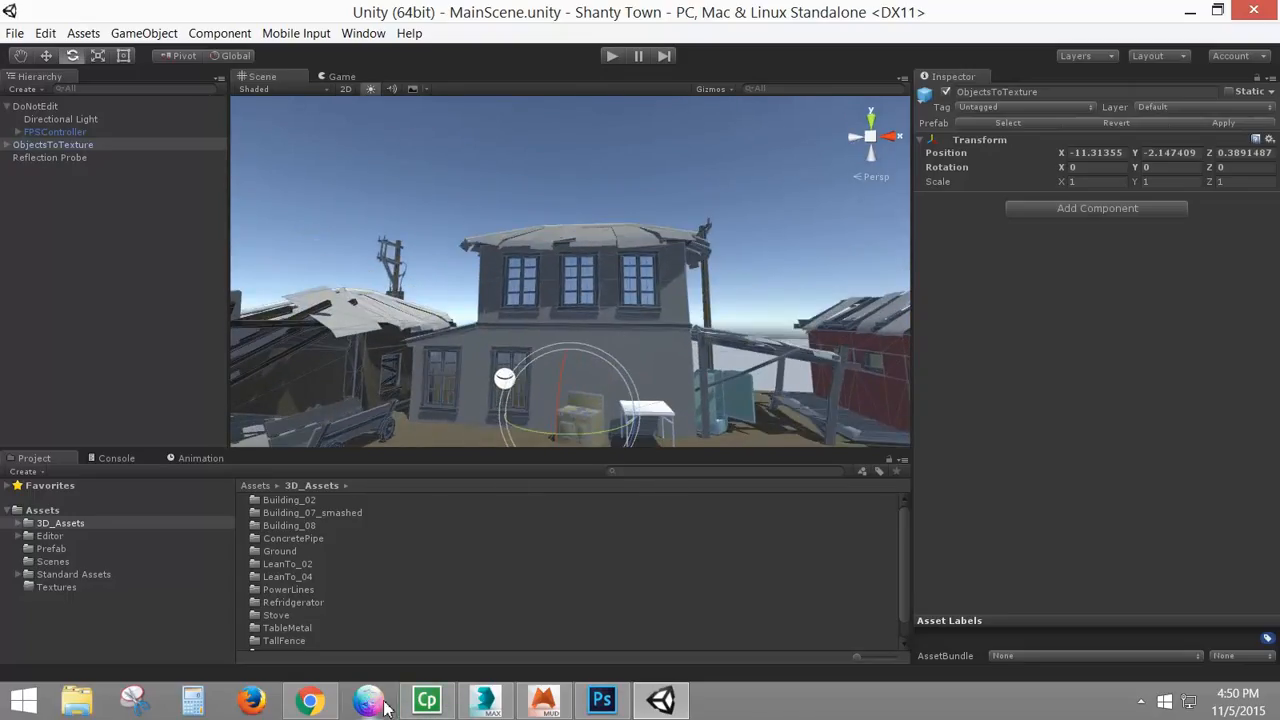
# Step: Switch to Chrome and read the Unity manual's Cubemap page, covering supported face layouts, reflections and legacy cubemap assets
pyautogui.click(289, 706)
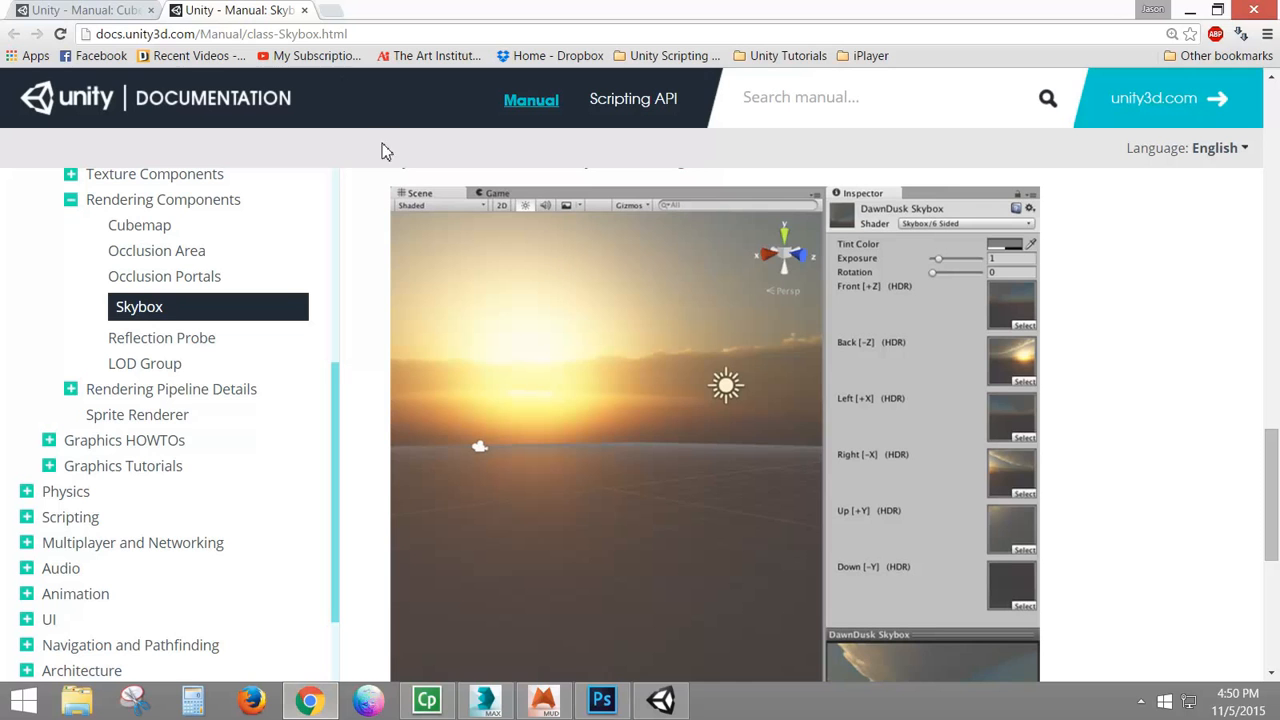
pyautogui.click(110, 12)
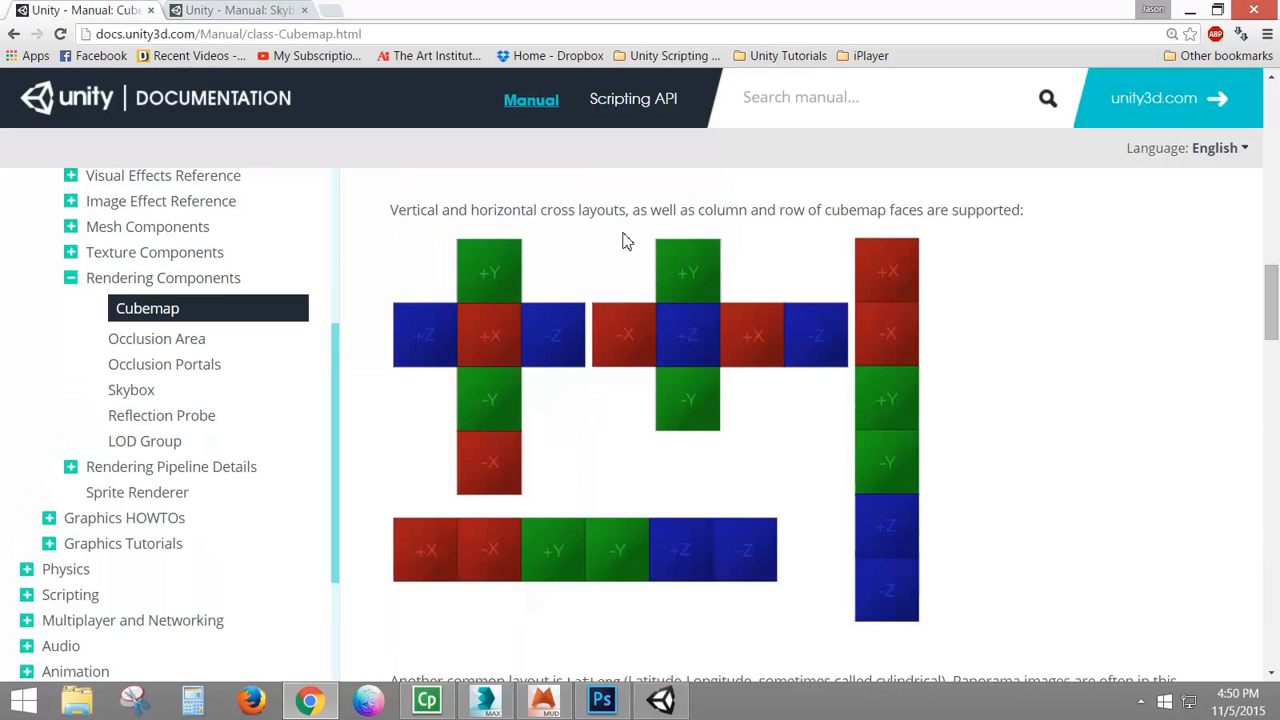
pyautogui.scroll(15, 920, 412)
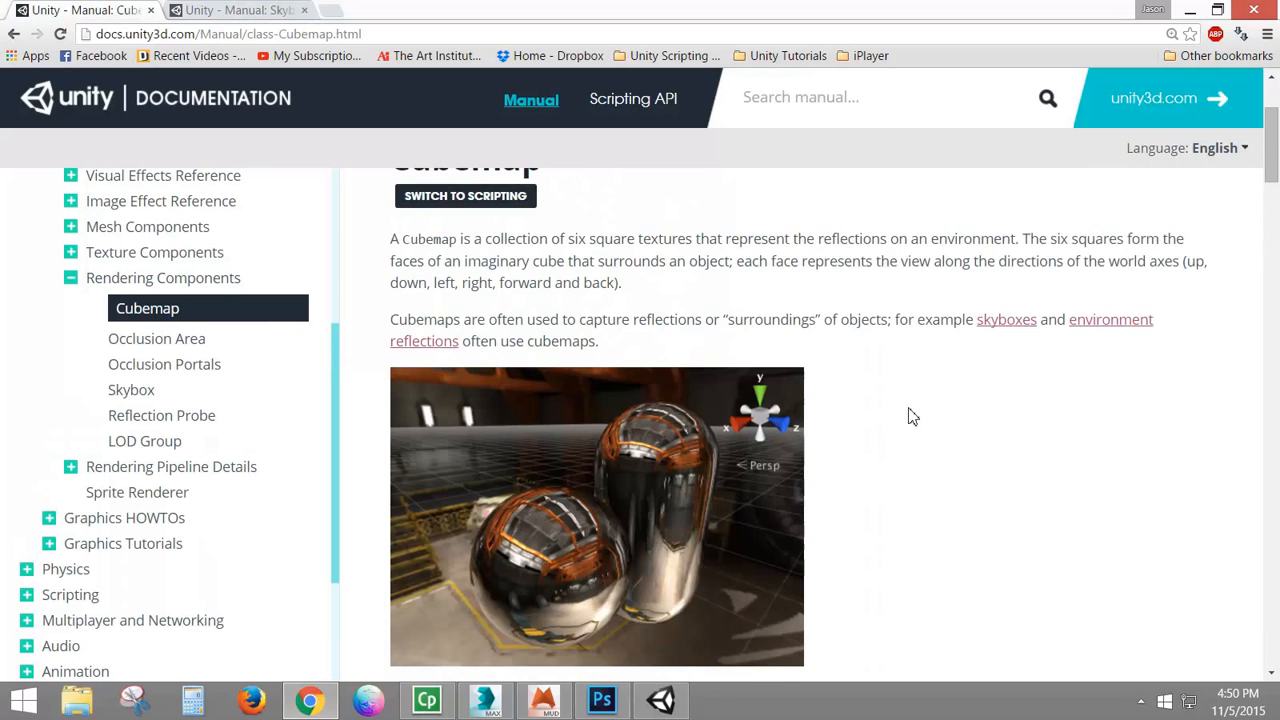
pyautogui.scroll(-2, 913, 416)
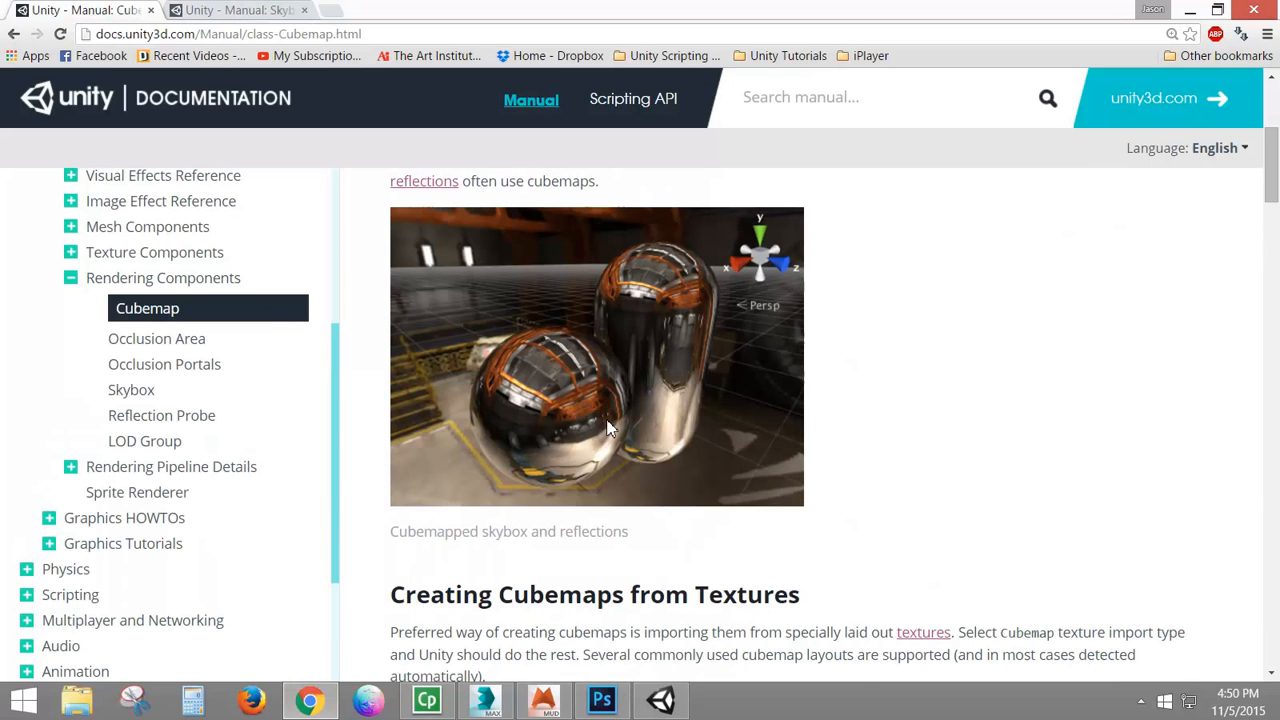
pyautogui.scroll(-7, 618, 420)
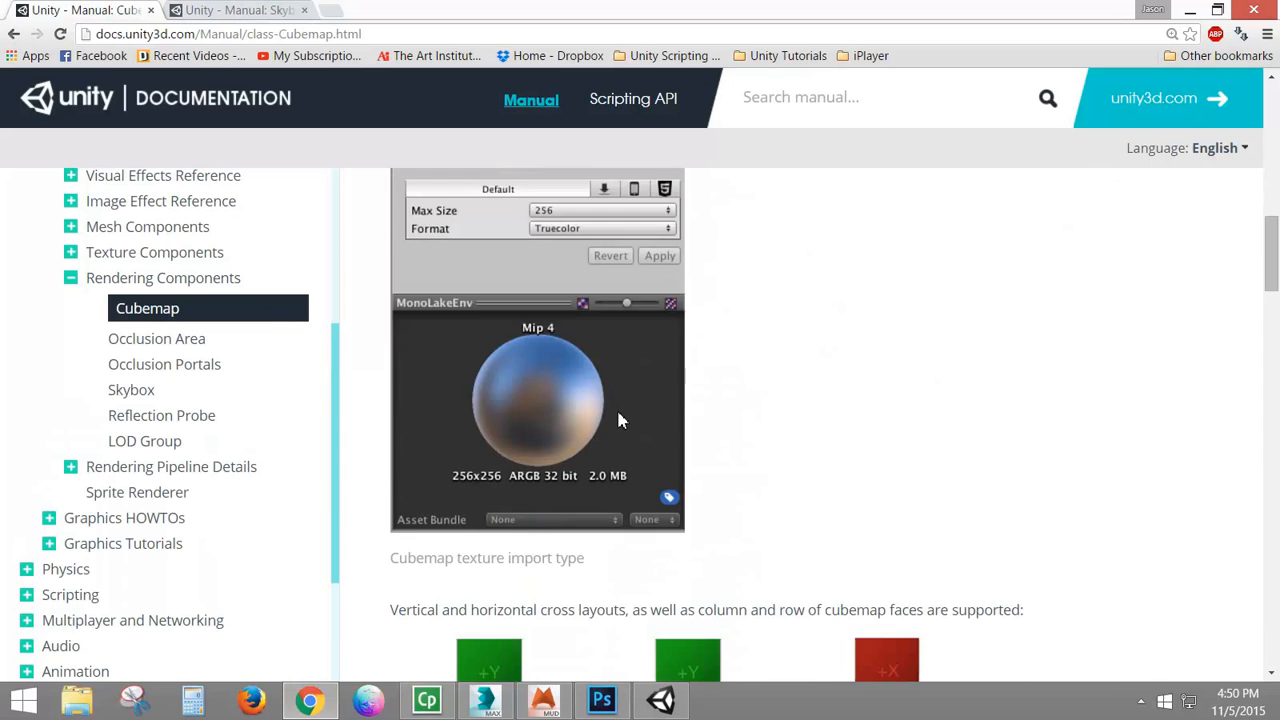
pyautogui.scroll(-12, 755, 387)
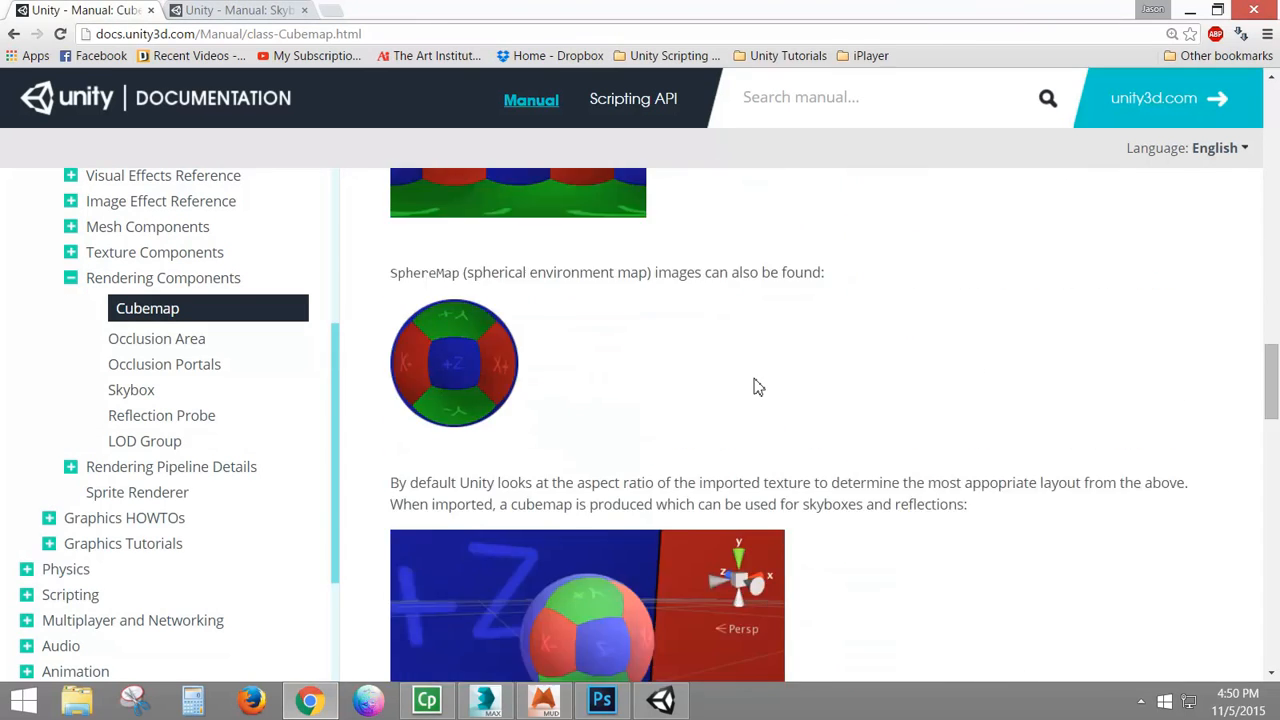
pyautogui.scroll(-9, 757, 382)
pyautogui.scroll(2, 575, 372)
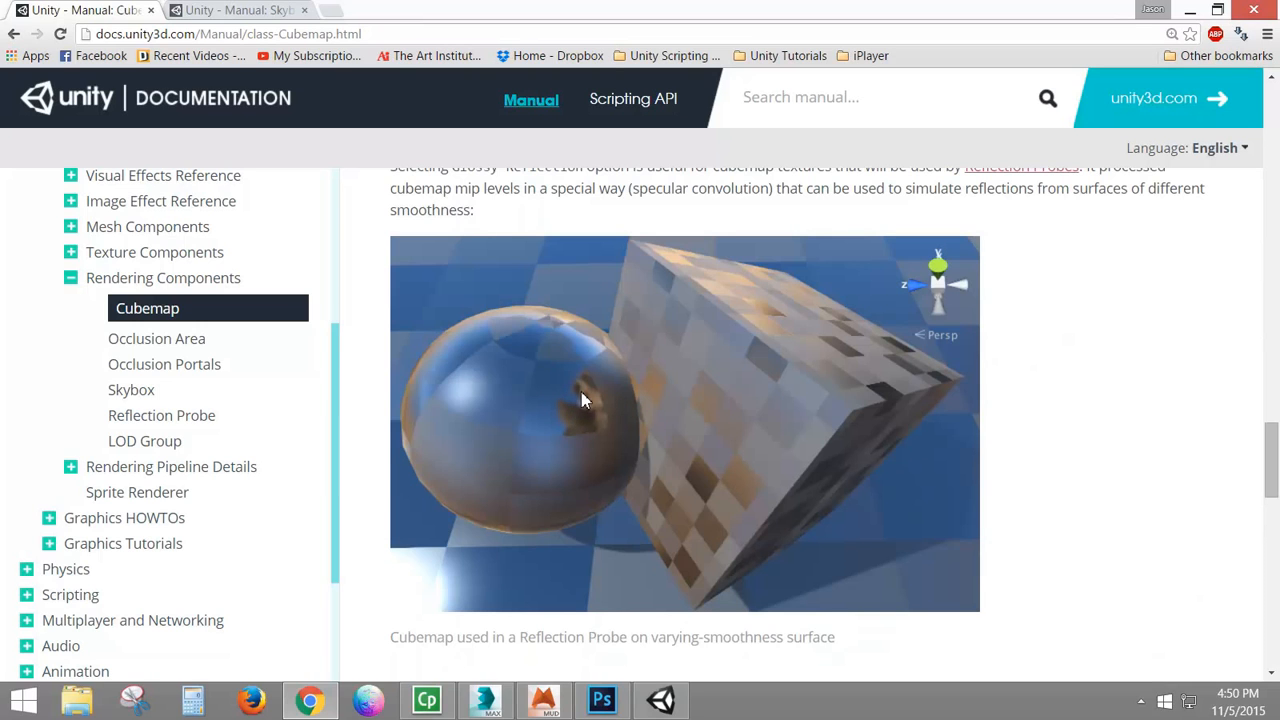
pyautogui.scroll(-5, 585, 400)
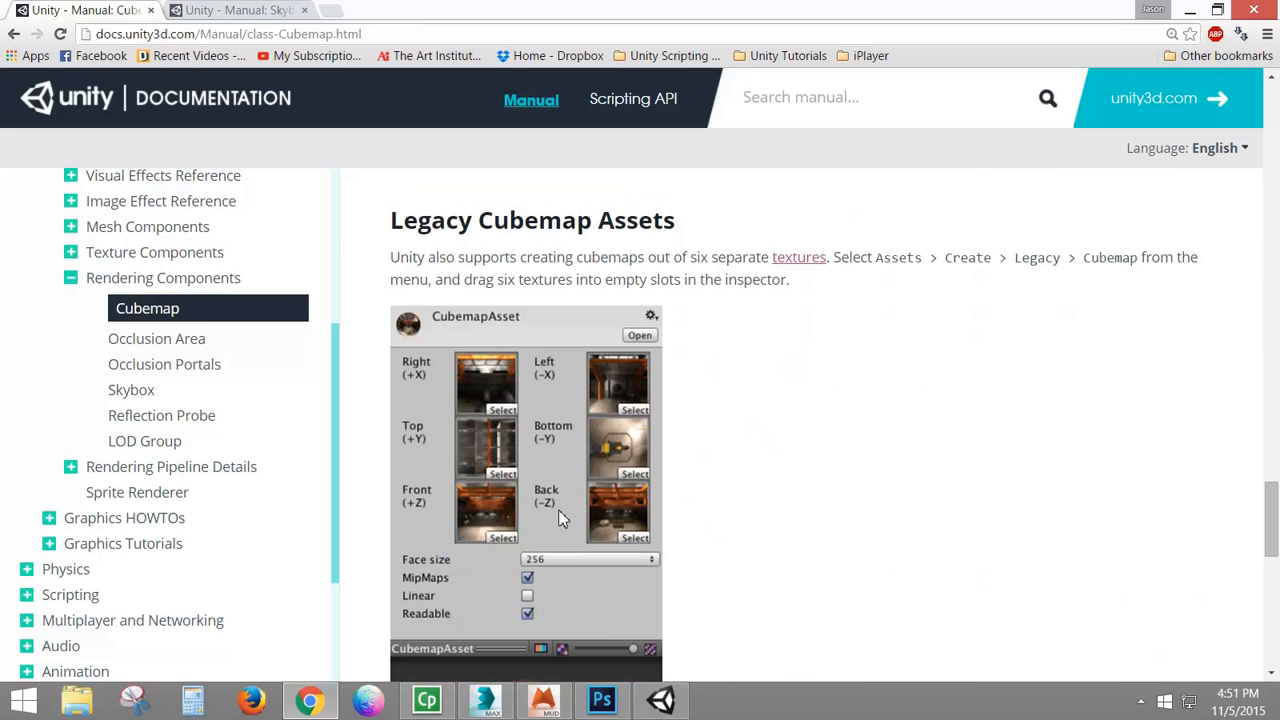
pyautogui.scroll(20, 565, 490)
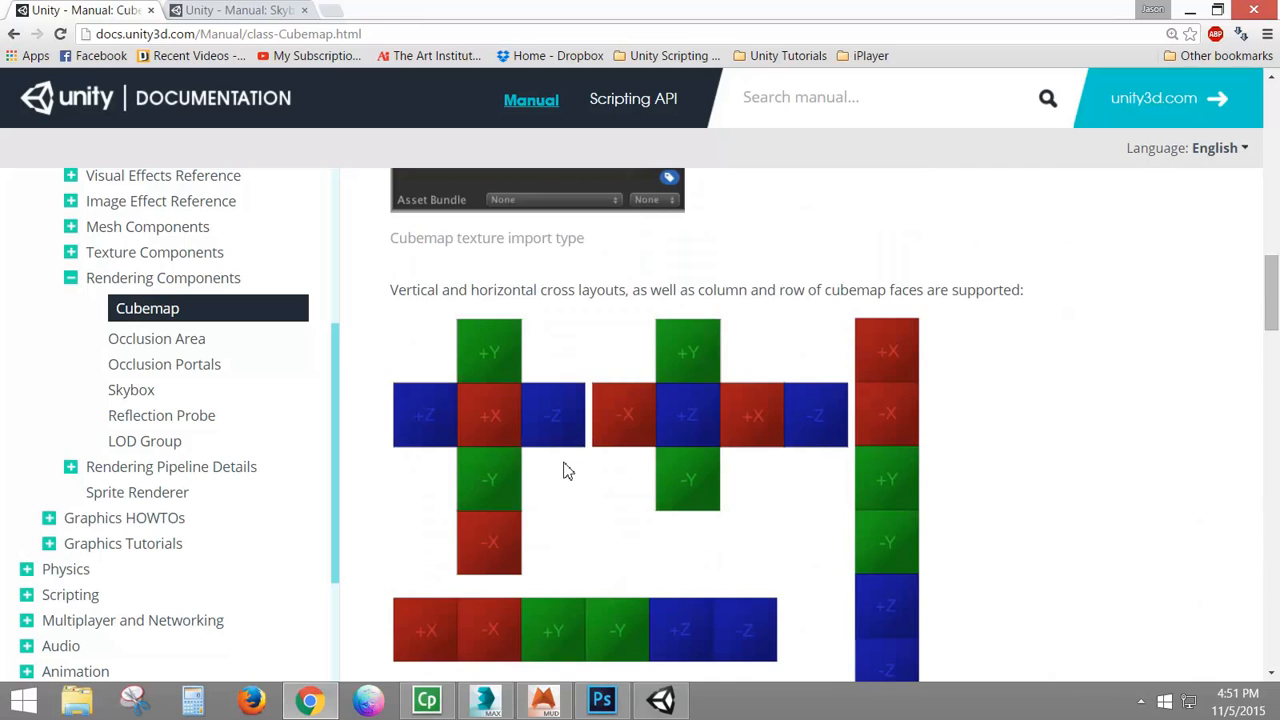
pyautogui.scroll(-20, 565, 470)
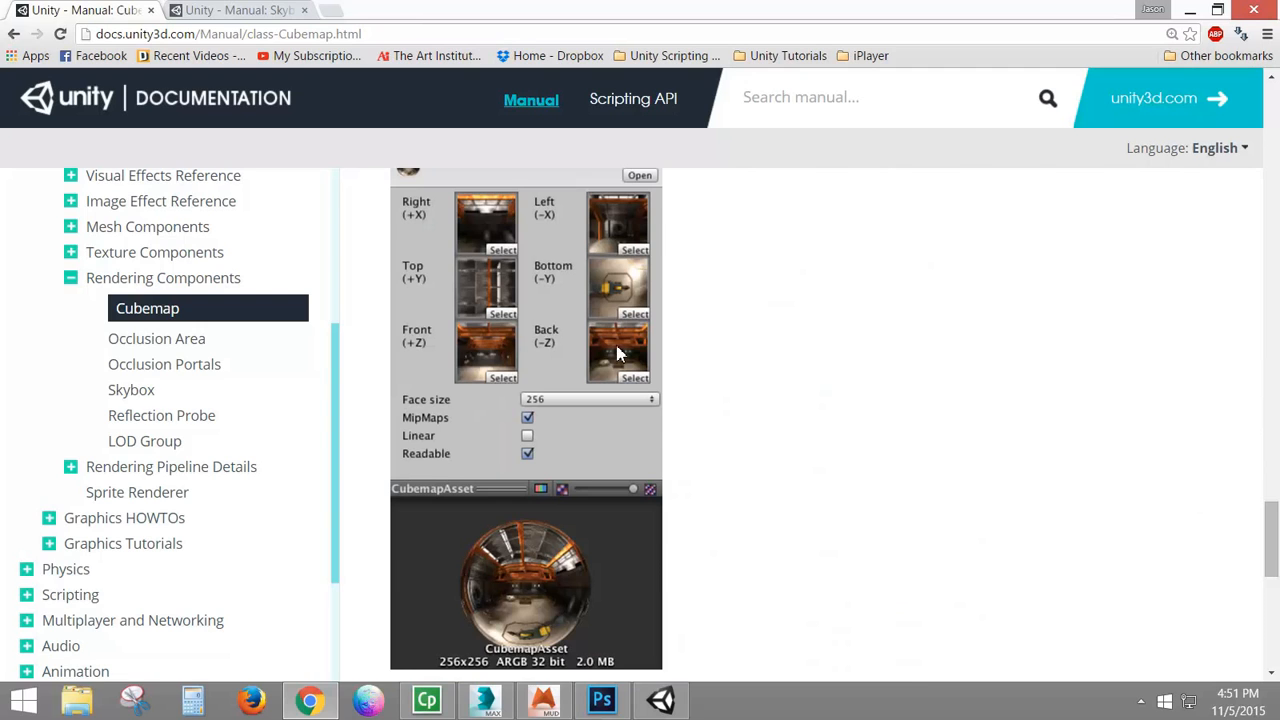
pyautogui.scroll(1, 685, 378)
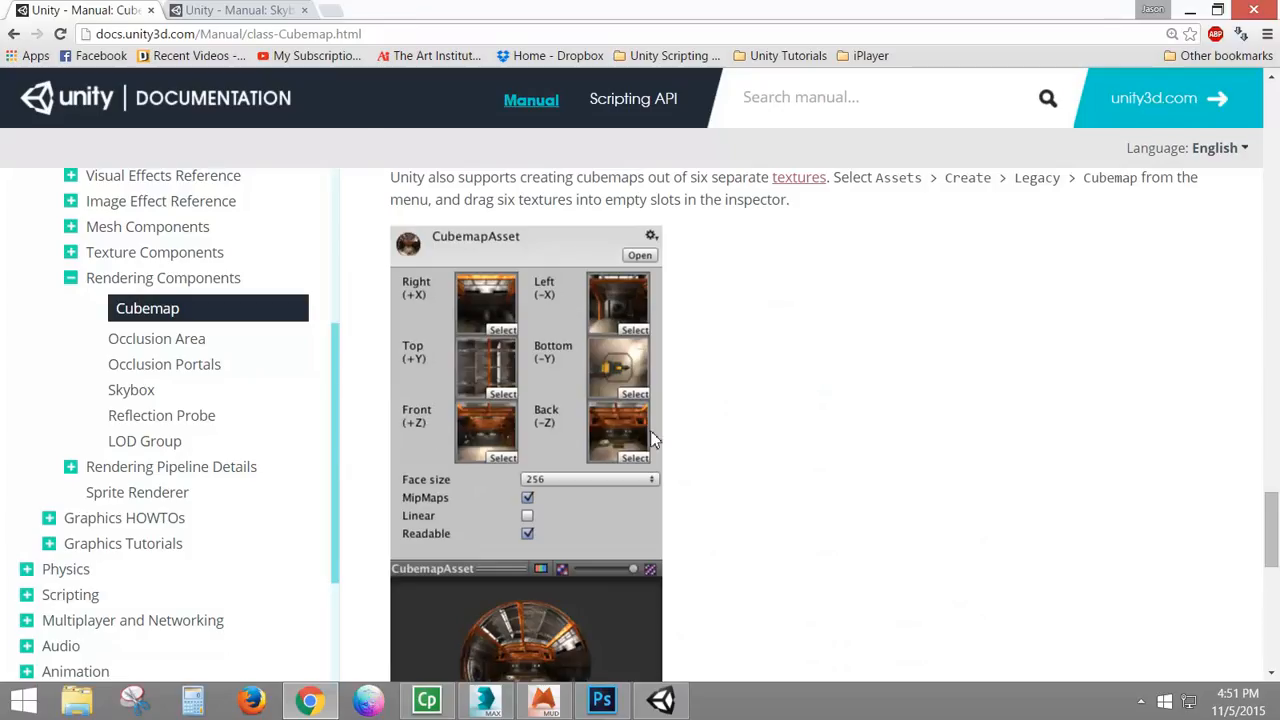
# Step: Check the six-sided example on the manual's Skybox page and the cross, row and column layouts on the Cubemap page
pyautogui.click(258, 12)
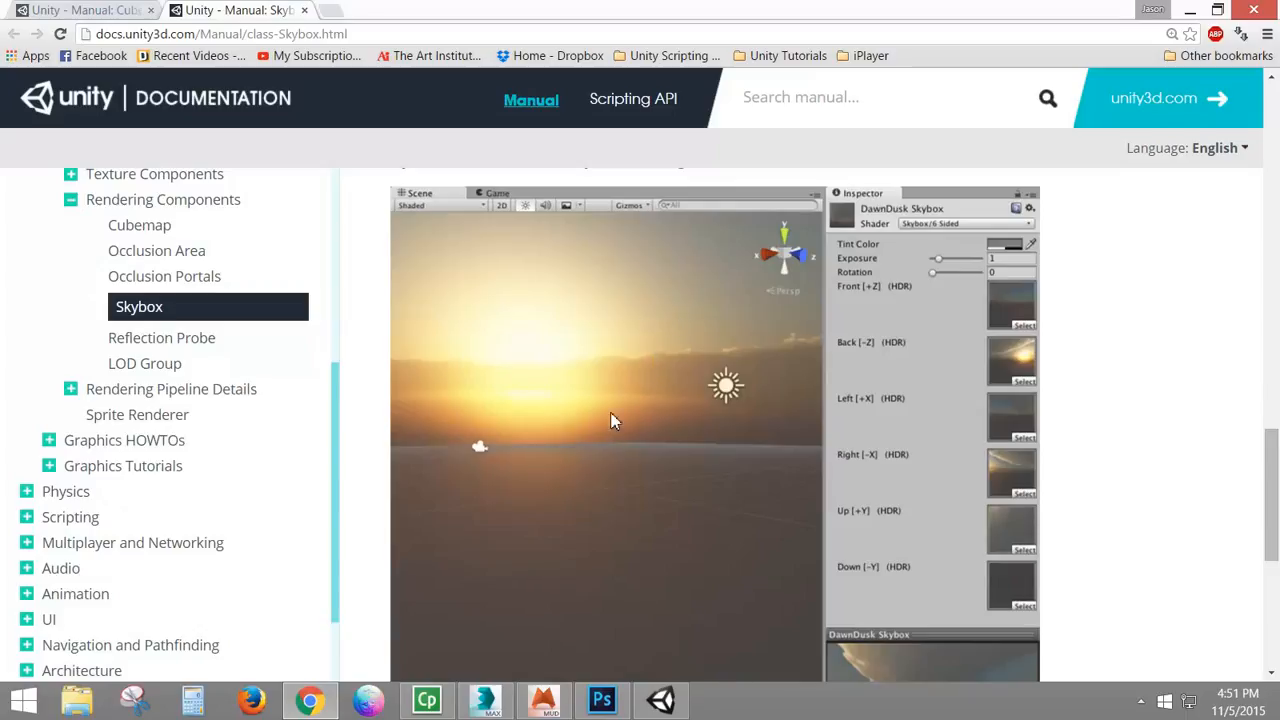
pyautogui.click(110, 12)
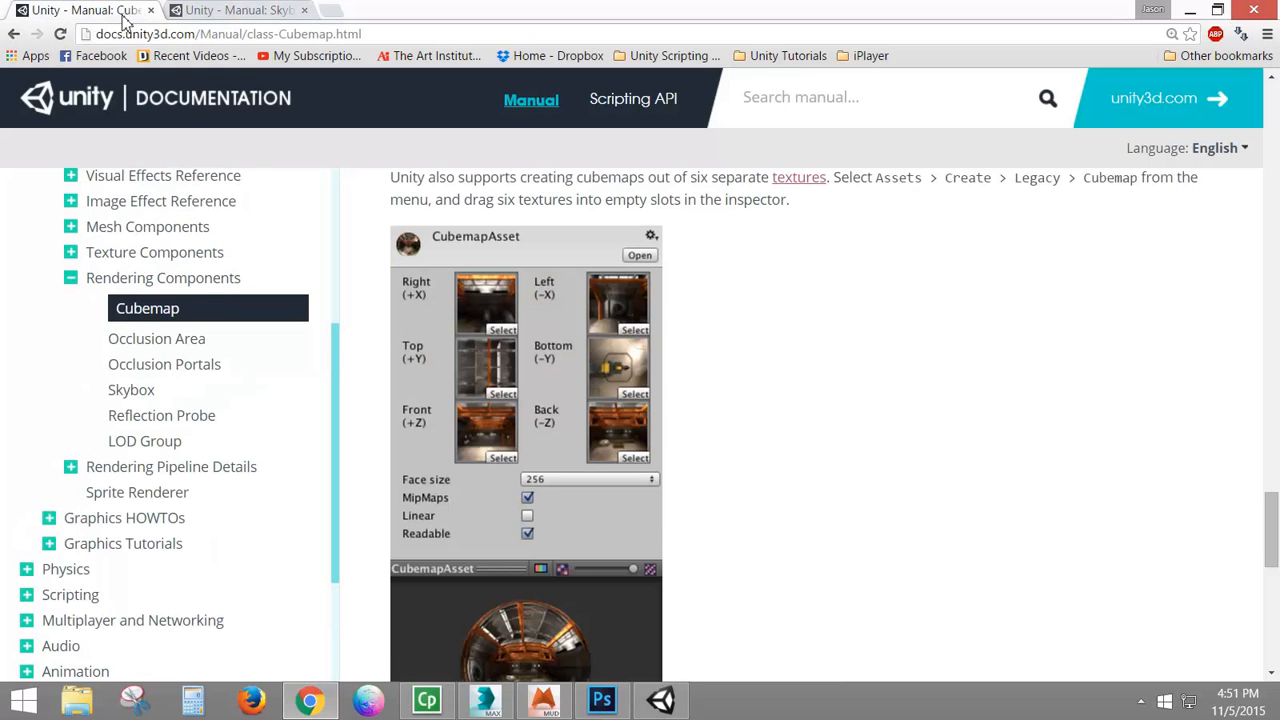
pyautogui.scroll(5, 694, 489)
pyautogui.scroll(10, 619, 463)
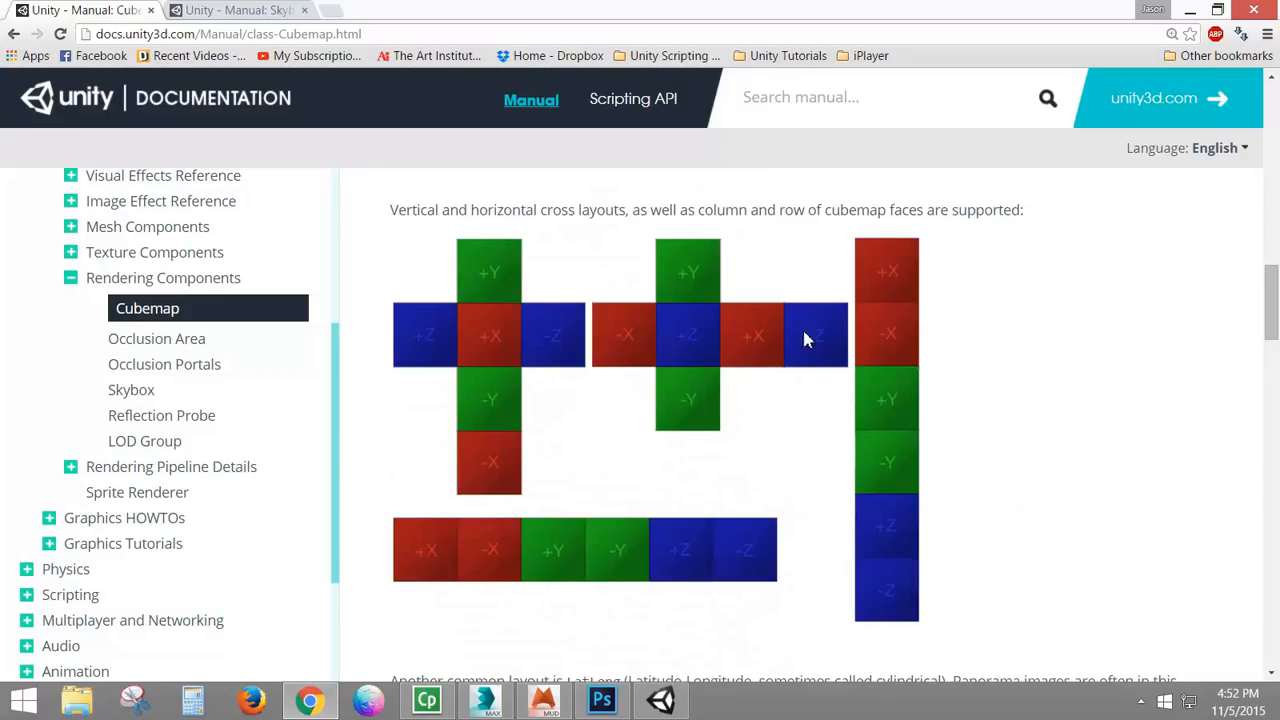
# Step: Switch to 3ds Max and create a standard box about 640 × 596 × 634 units near the grid's centre in the Front view
pyautogui.click(485, 703)
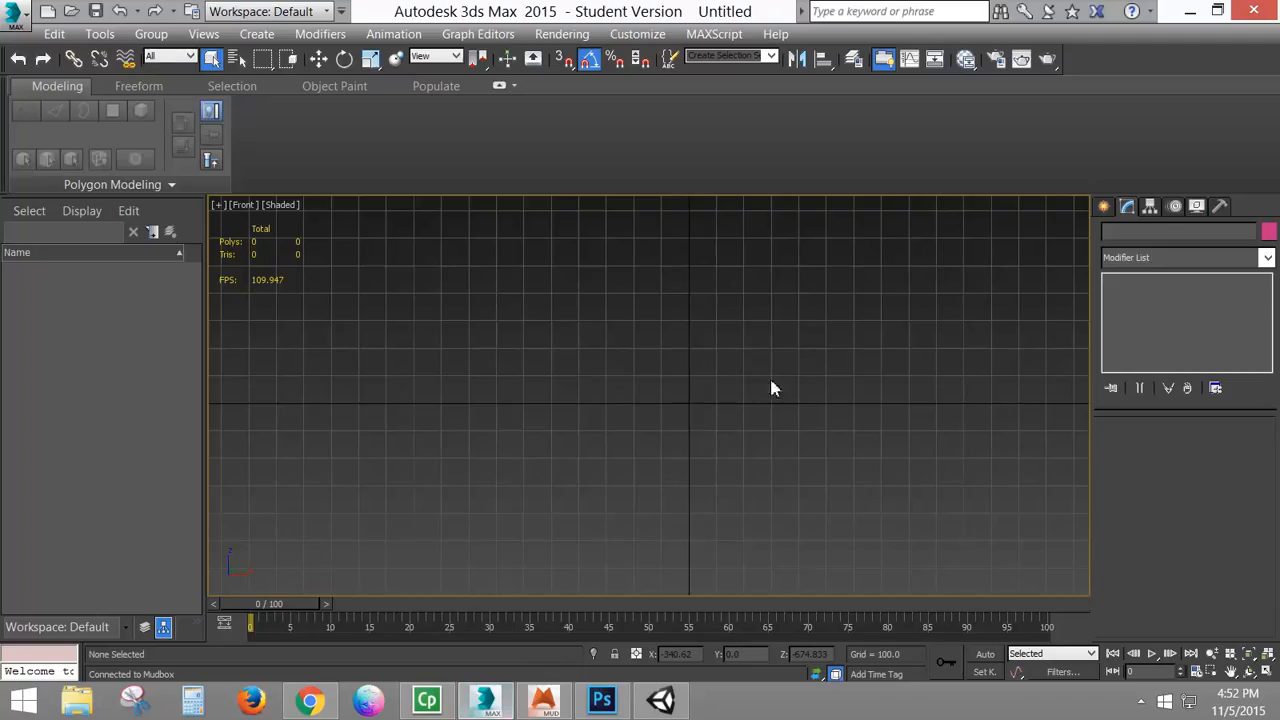
pyautogui.click(1103, 207)
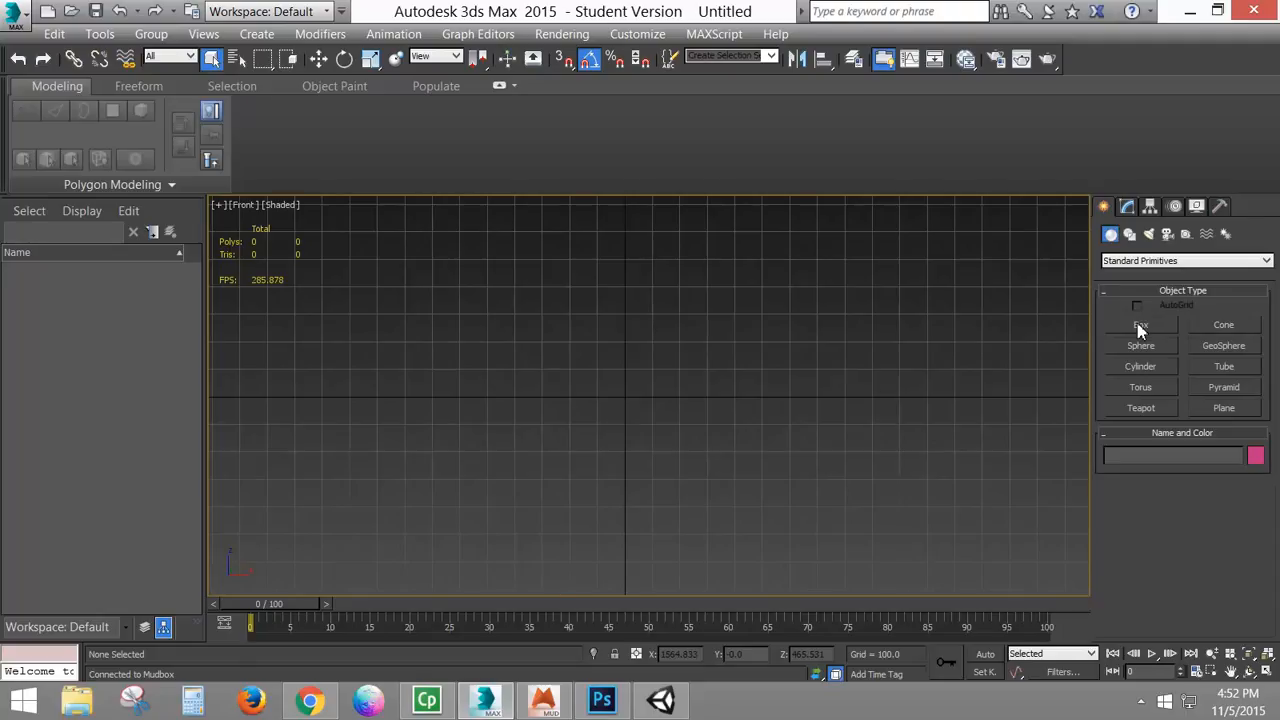
pyautogui.click(1140, 326)
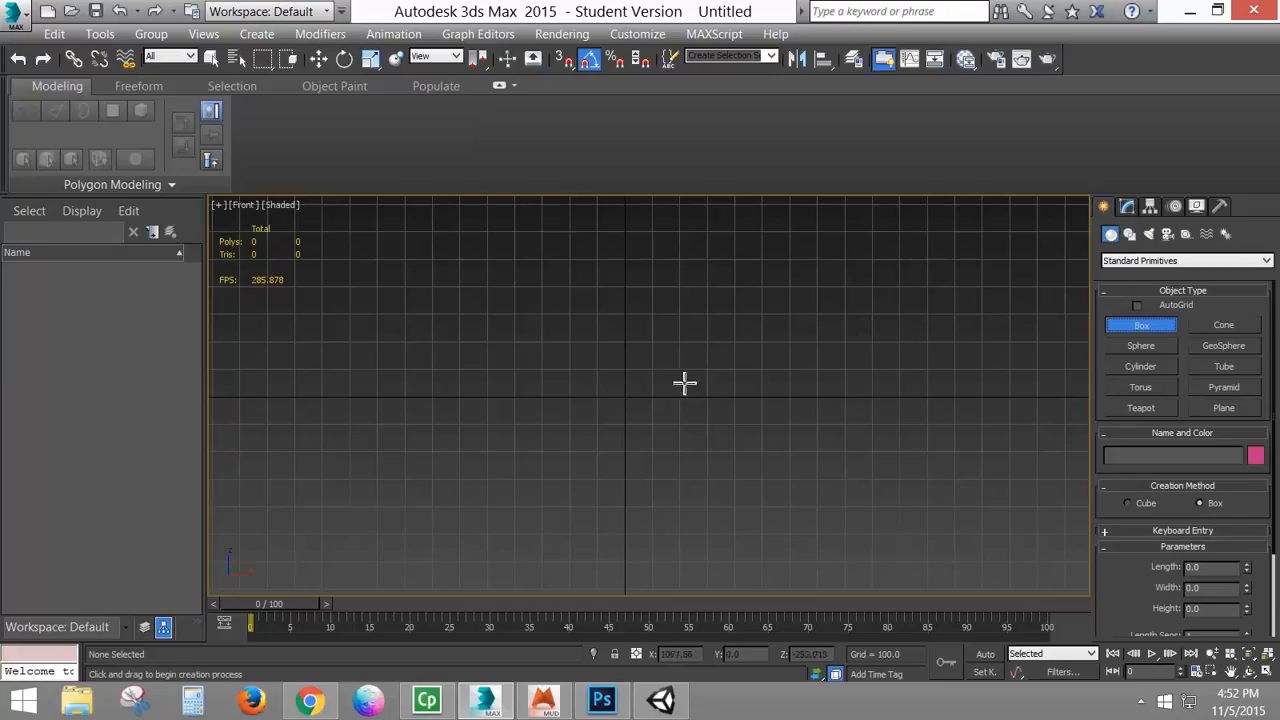
pyautogui.moveTo(552, 326)
pyautogui.mouseDown()
pyautogui.moveTo(718, 503)
pyautogui.moveTo(714, 491)
pyautogui.mouseUp()
pyautogui.click(714, 323)
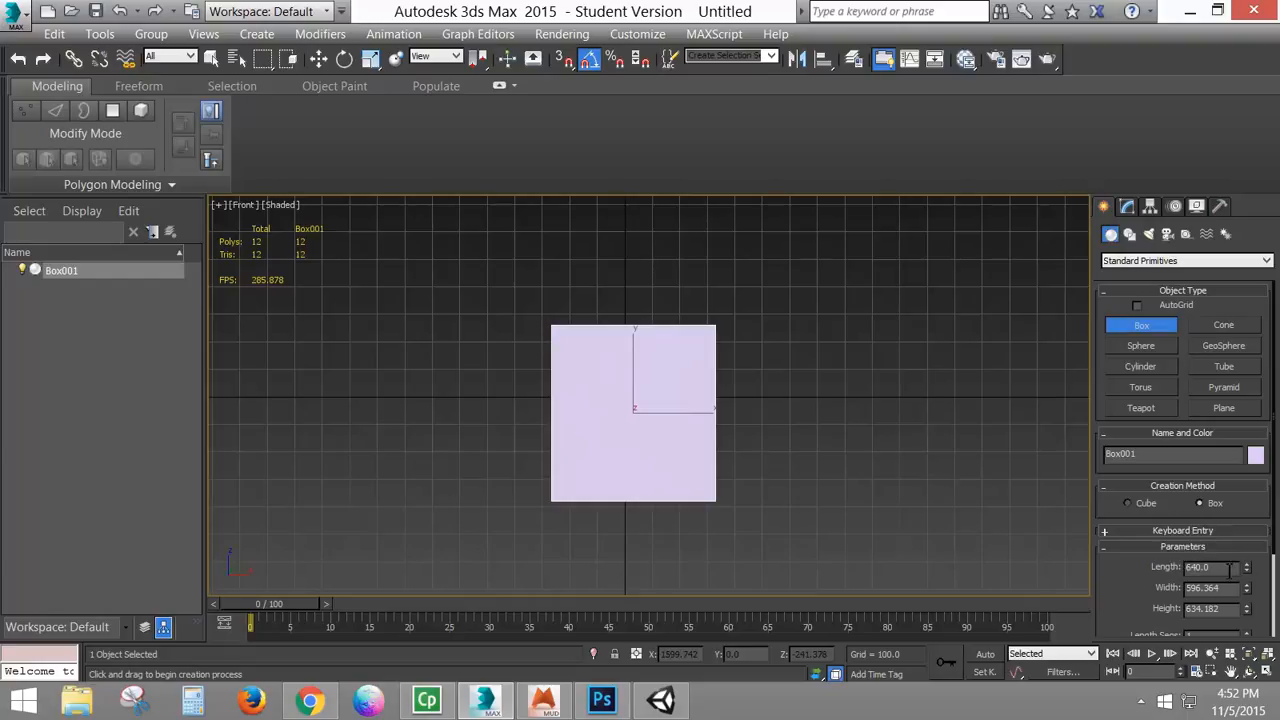
# Step: Set the box's length, width and height to 1000 each
pyautogui.press('Return')
pyautogui.write('1000')
pyautogui.press('Tab')
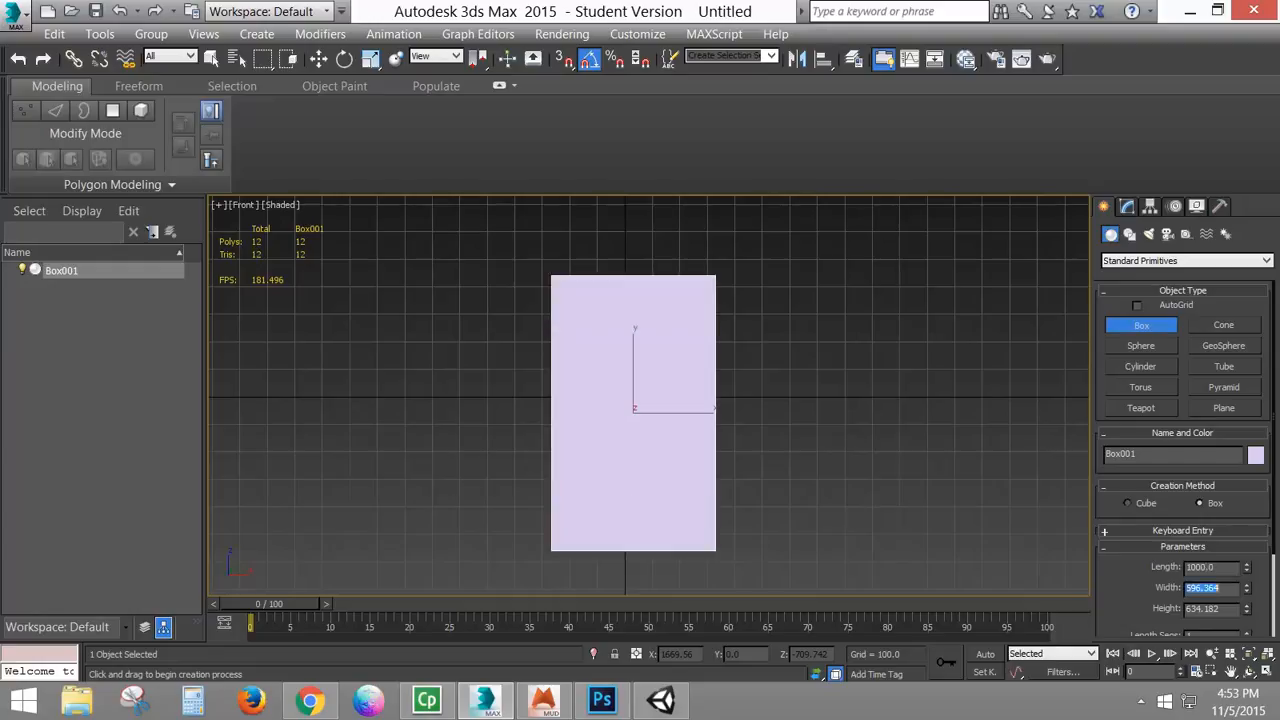
pyautogui.write('1000')
pyautogui.press('Tab')
pyautogui.write('1000')
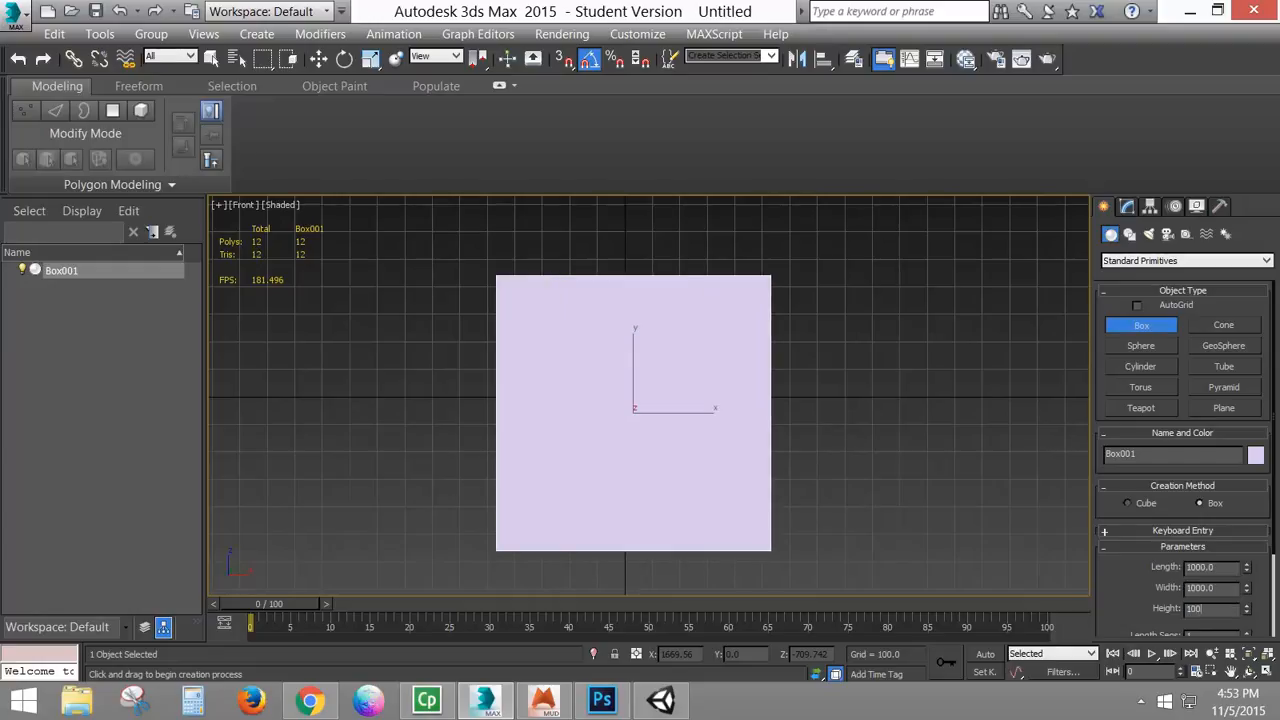
pyautogui.press('Return')
# Step: Check the scene's display and system unit scale, along with the box's length, width and height segments
pyautogui.click(640, 36)
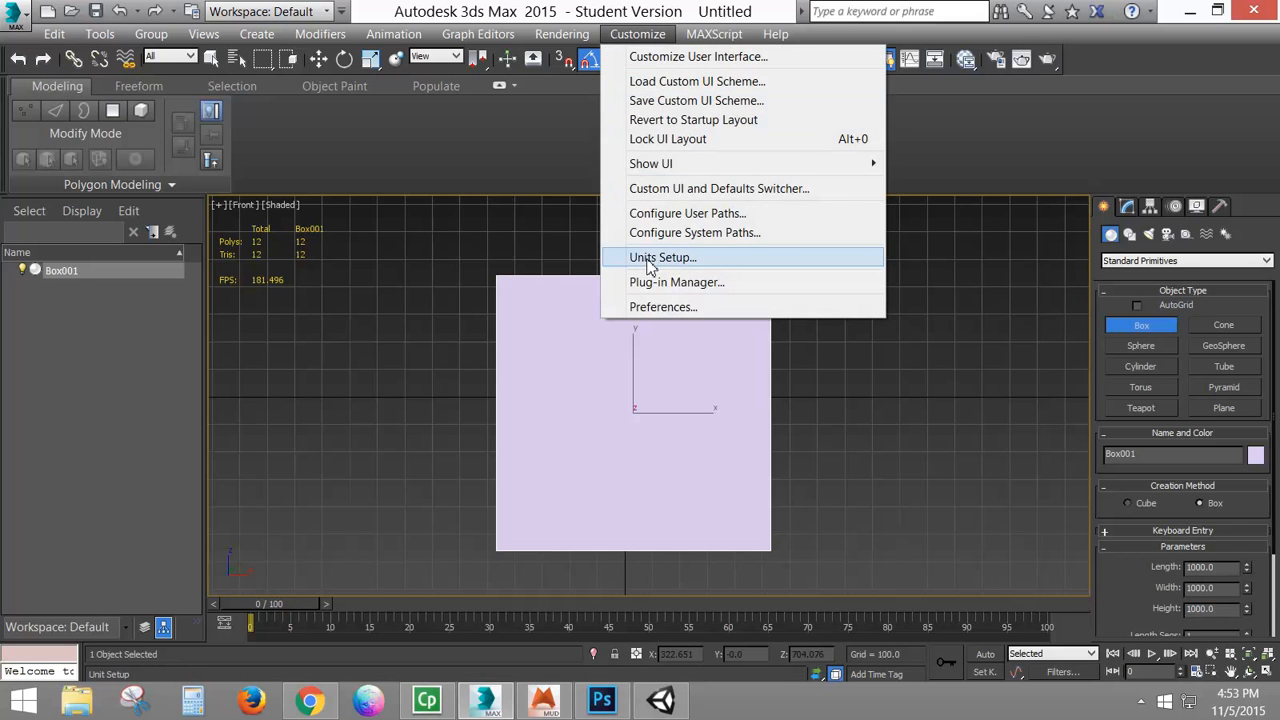
pyautogui.click(695, 259)
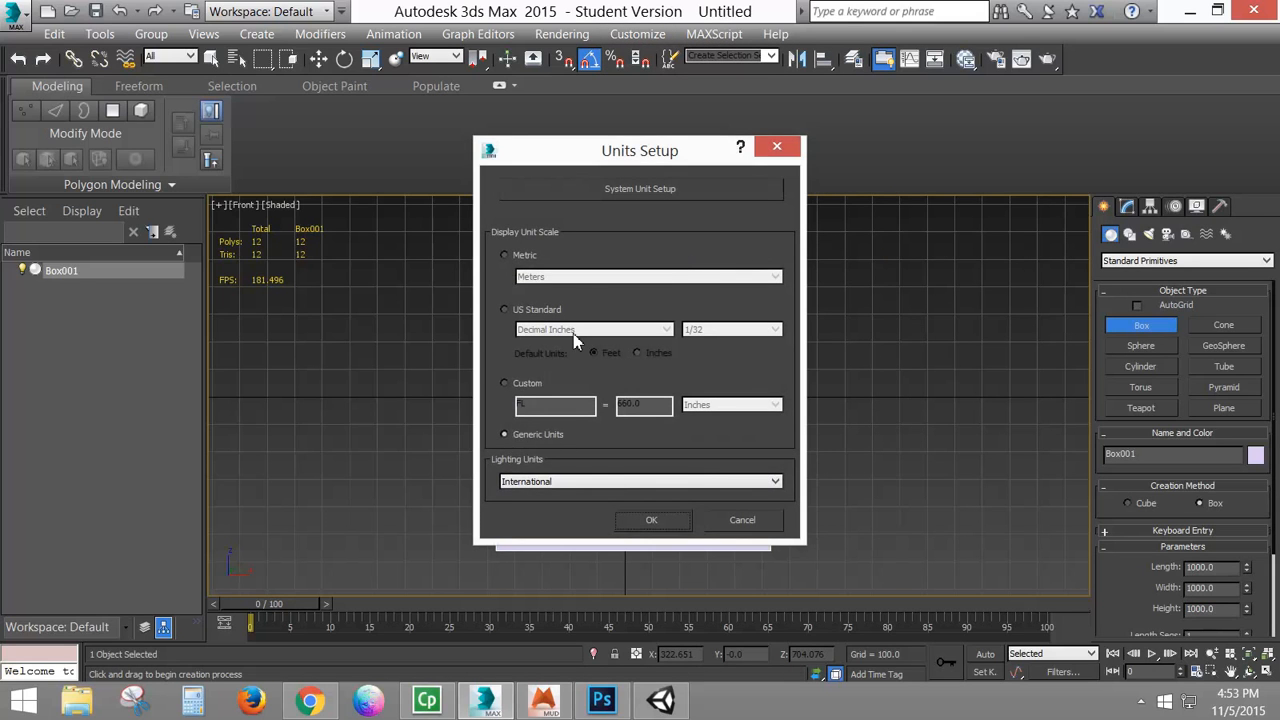
pyautogui.click(645, 195)
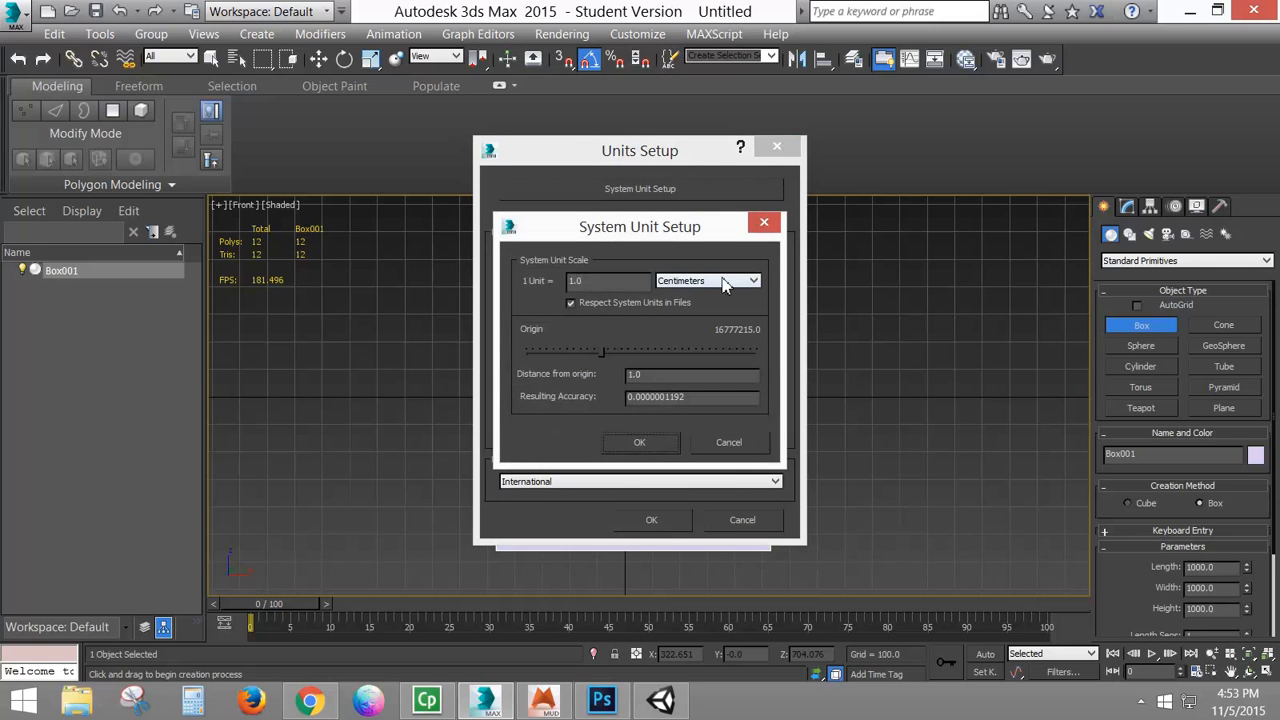
pyautogui.click(765, 224)
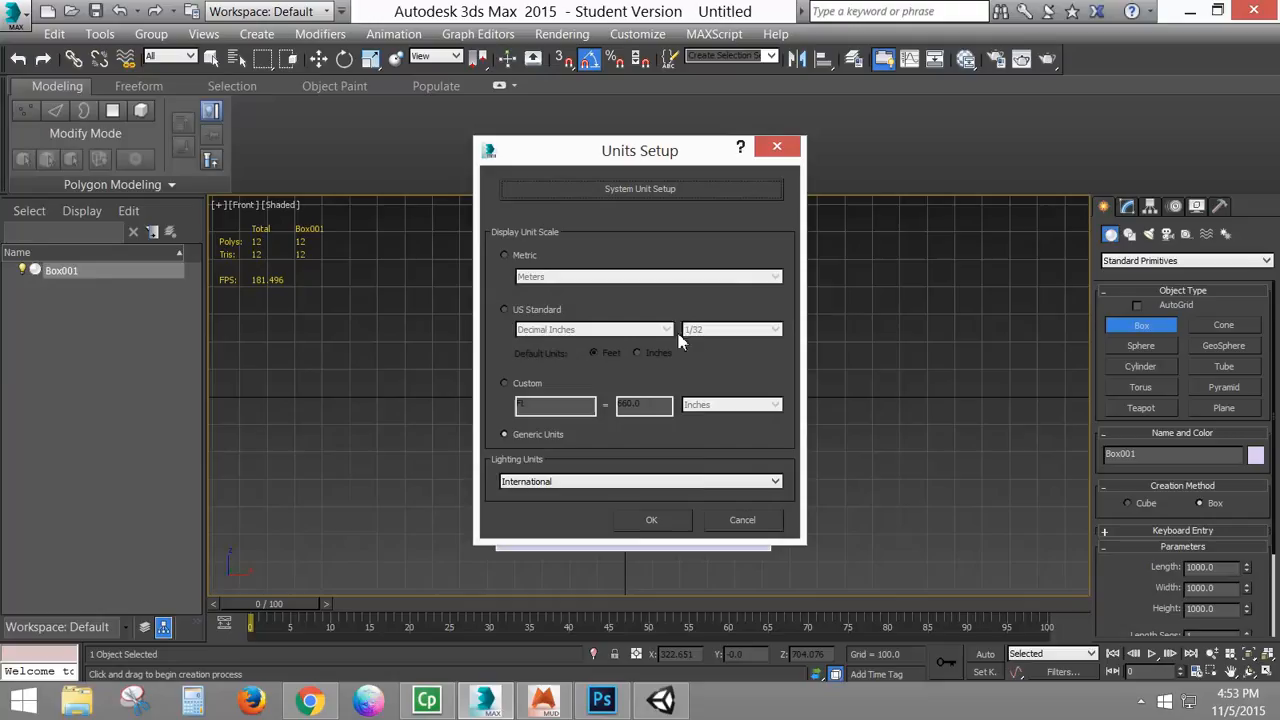
pyautogui.click(651, 519)
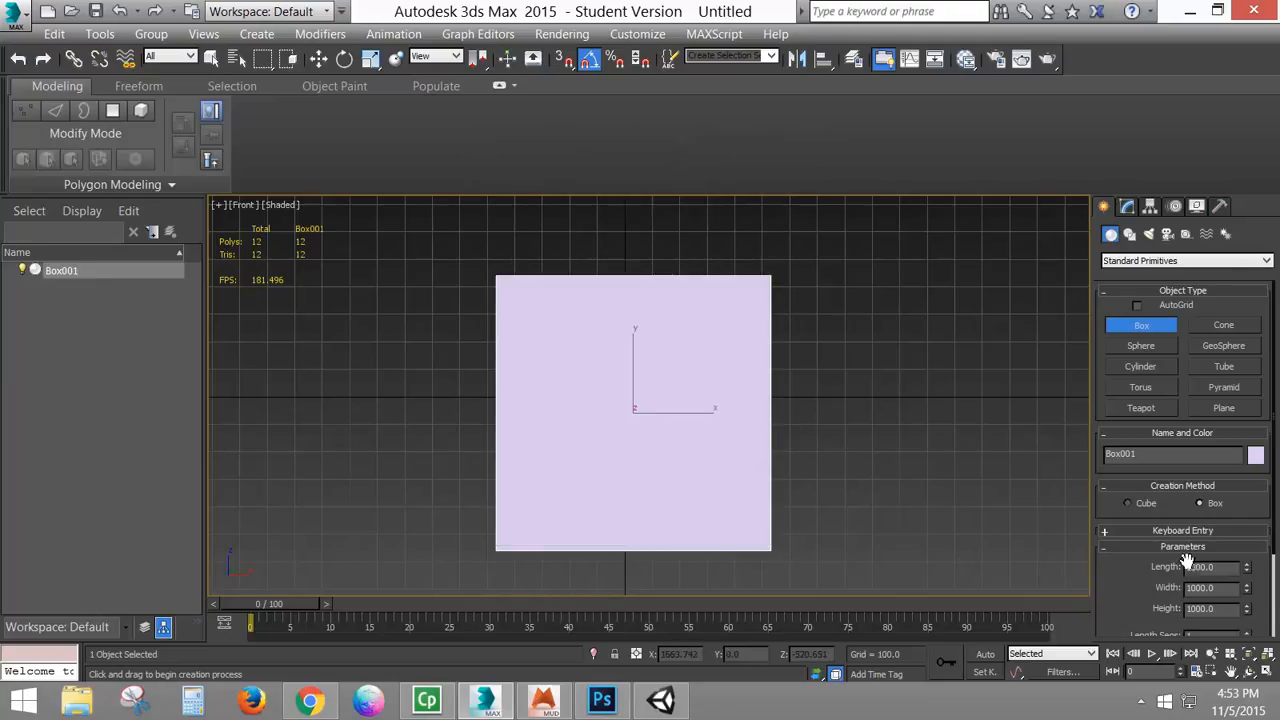
pyautogui.moveTo(1137, 583); pyautogui.dragTo(1130, 362)
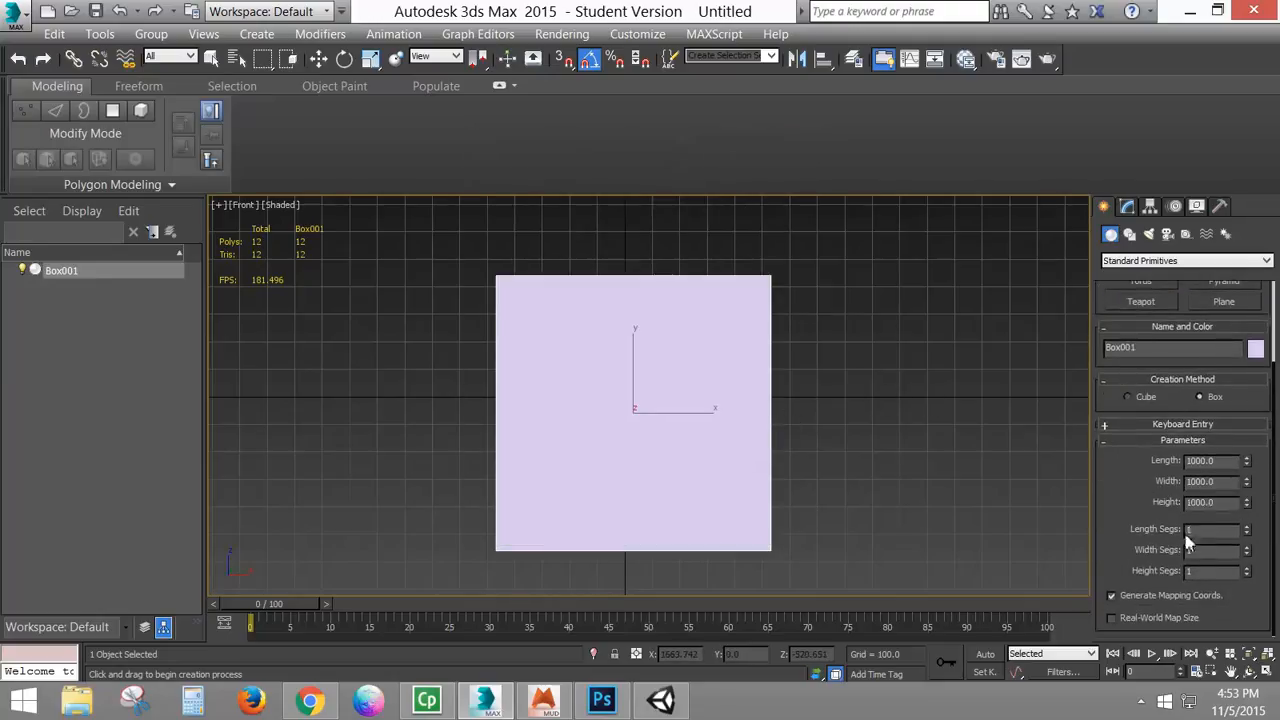
pyautogui.moveTo(1212, 531); pyautogui.dragTo(1175, 575)
# Step: Activate the Move tool, change the viewport to Perspective and inspect the cube from several sides
pyautogui.click(318, 58)
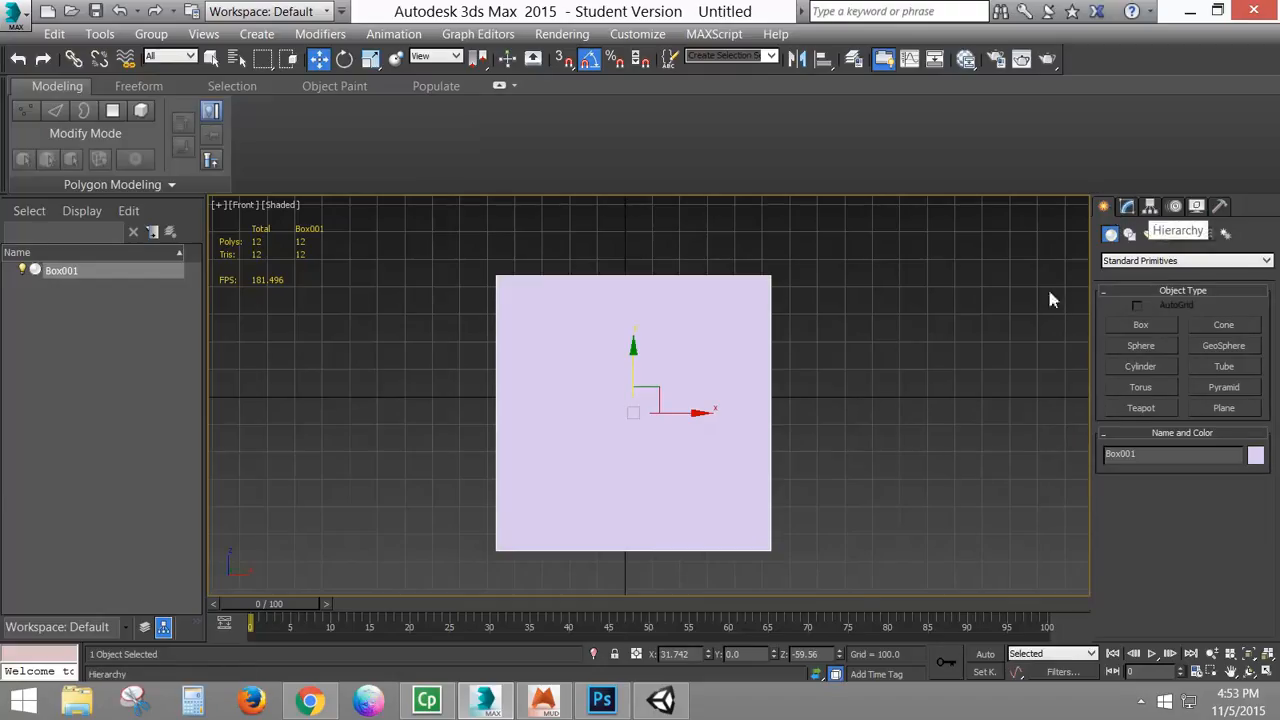
pyautogui.press('p')
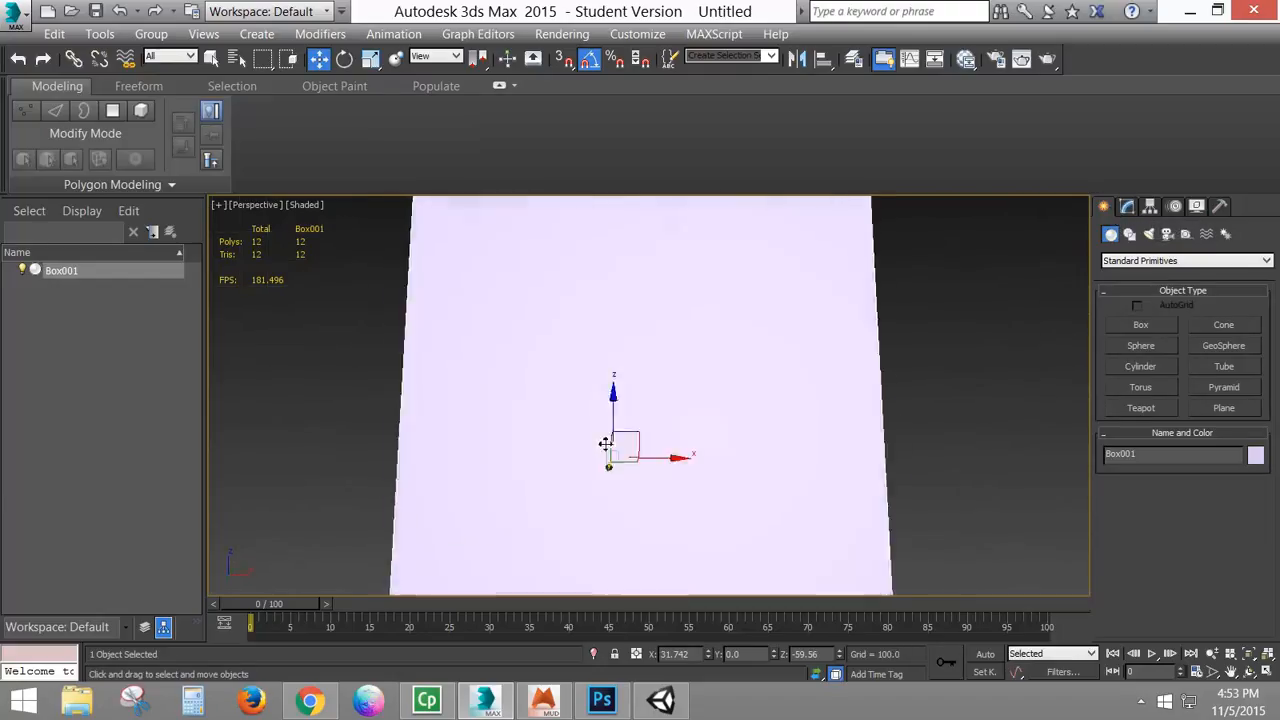
pyautogui.moveTo(605, 443); pyautogui.dragTo(656, 525)
pyautogui.scroll(-4, 651, 563)
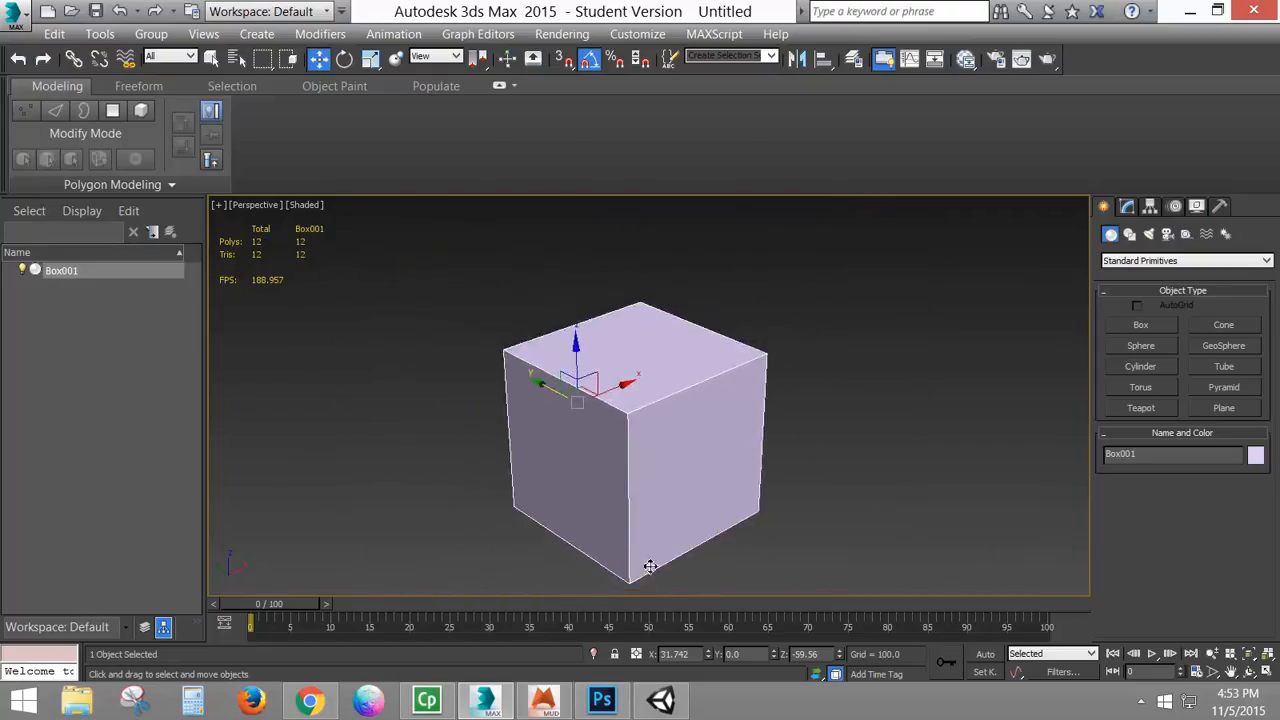
pyautogui.moveTo(684, 436)
pyautogui.mouseDown()
pyautogui.moveTo(746, 411)
pyautogui.moveTo(789, 446)
pyautogui.moveTo(693, 434)
pyautogui.mouseUp()
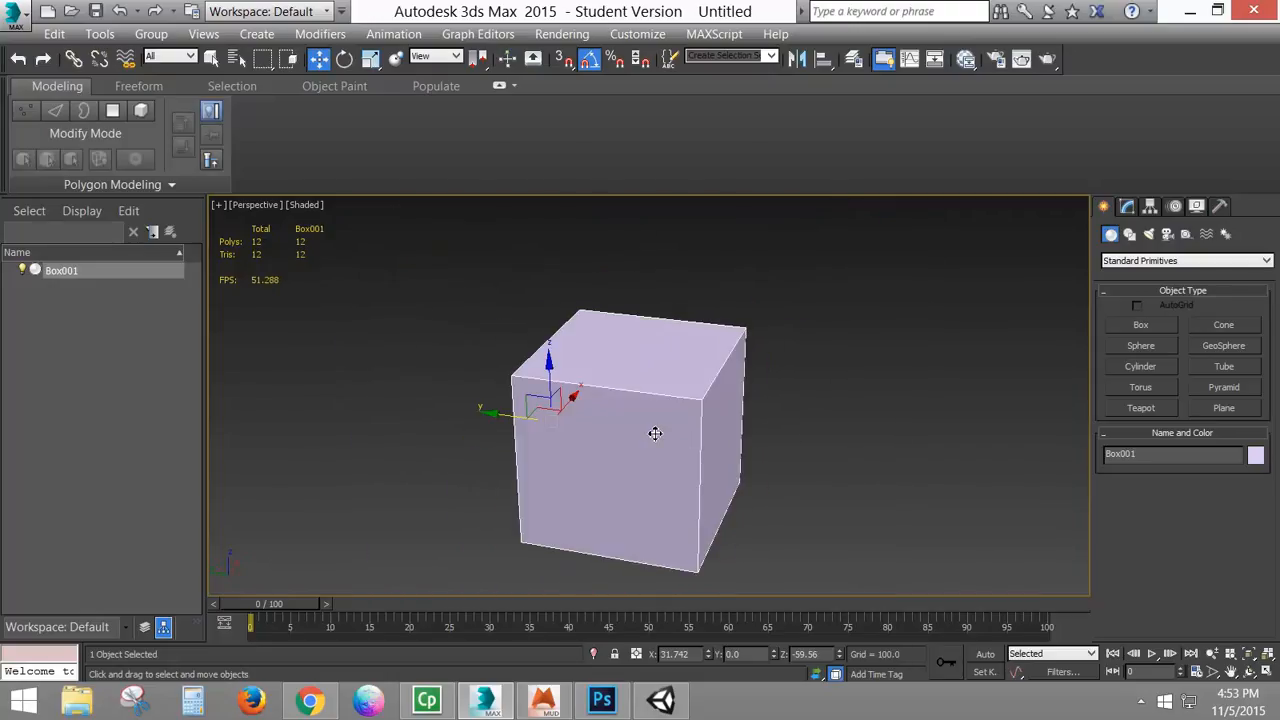
# Step: Delete the existing cube and create a box about 938 × 1131 × 979 units around the origin in the Top view
pyautogui.press('Delete')
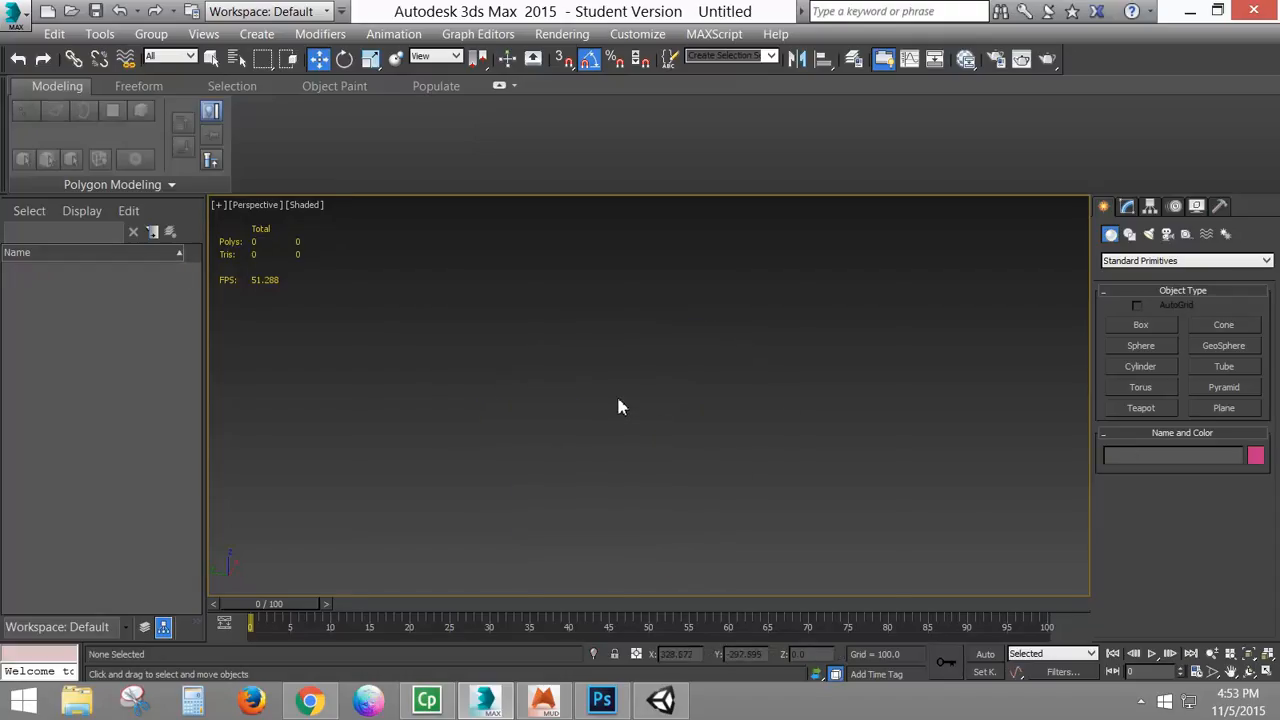
pyautogui.press('t')
pyautogui.click(1149, 324)
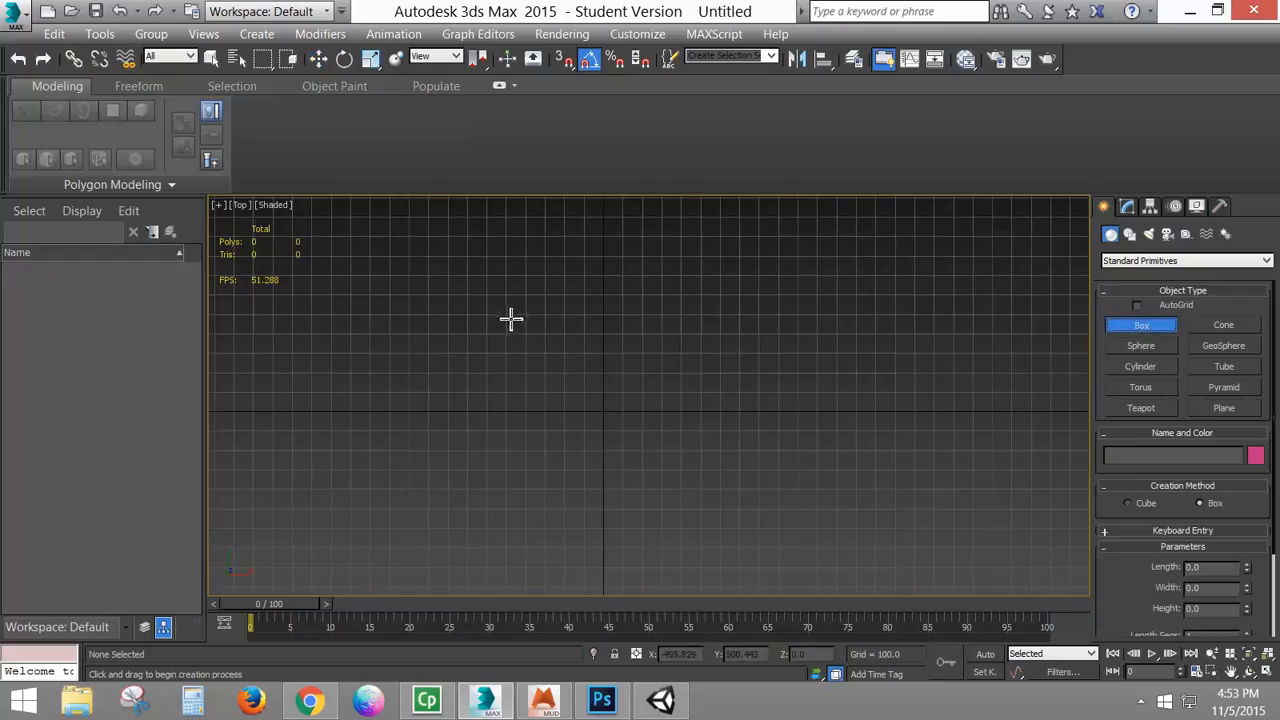
pyautogui.moveTo(493, 311)
pyautogui.mouseDown()
pyautogui.moveTo(657, 497)
pyautogui.moveTo(713, 527)
pyautogui.moveTo(713, 493)
pyautogui.mouseUp()
pyautogui.click(711, 303)
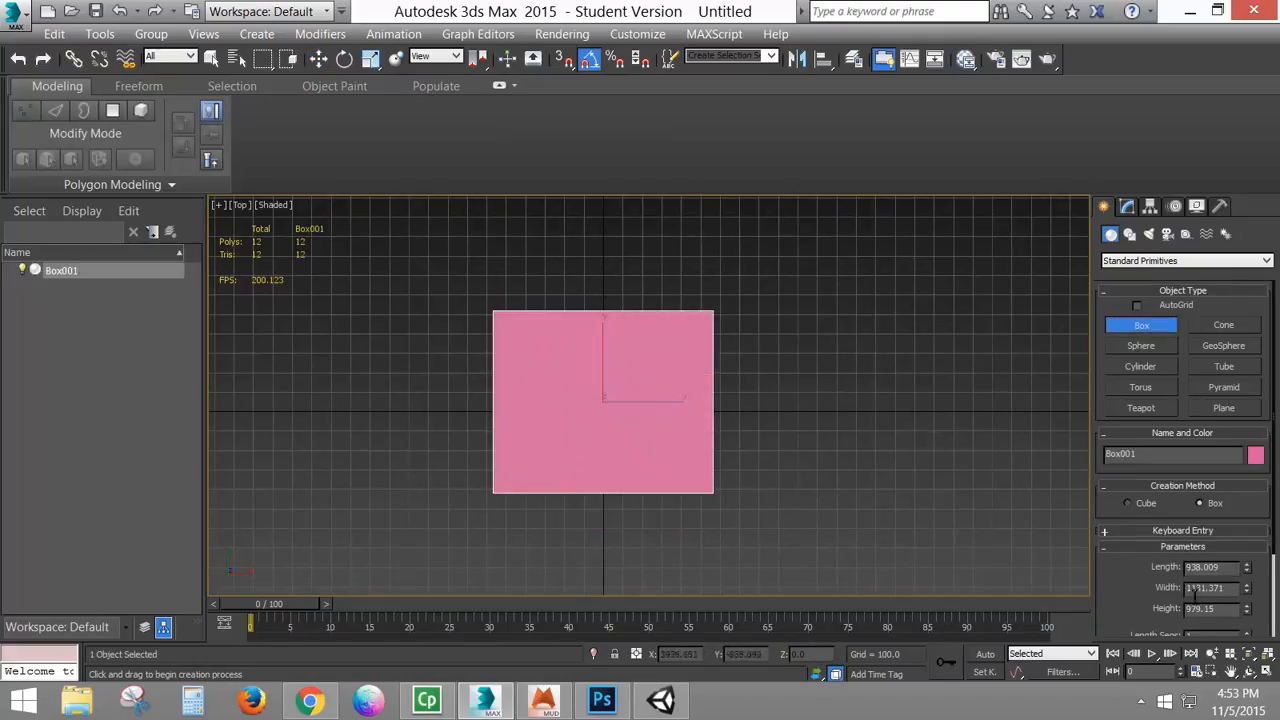
# Step: Set the new box's length, width and height to 1000 each
pyautogui.click(1236, 569)
pyautogui.write('1000')
pyautogui.press('Tab')
pyautogui.write('1000')
pyautogui.press('Tab')
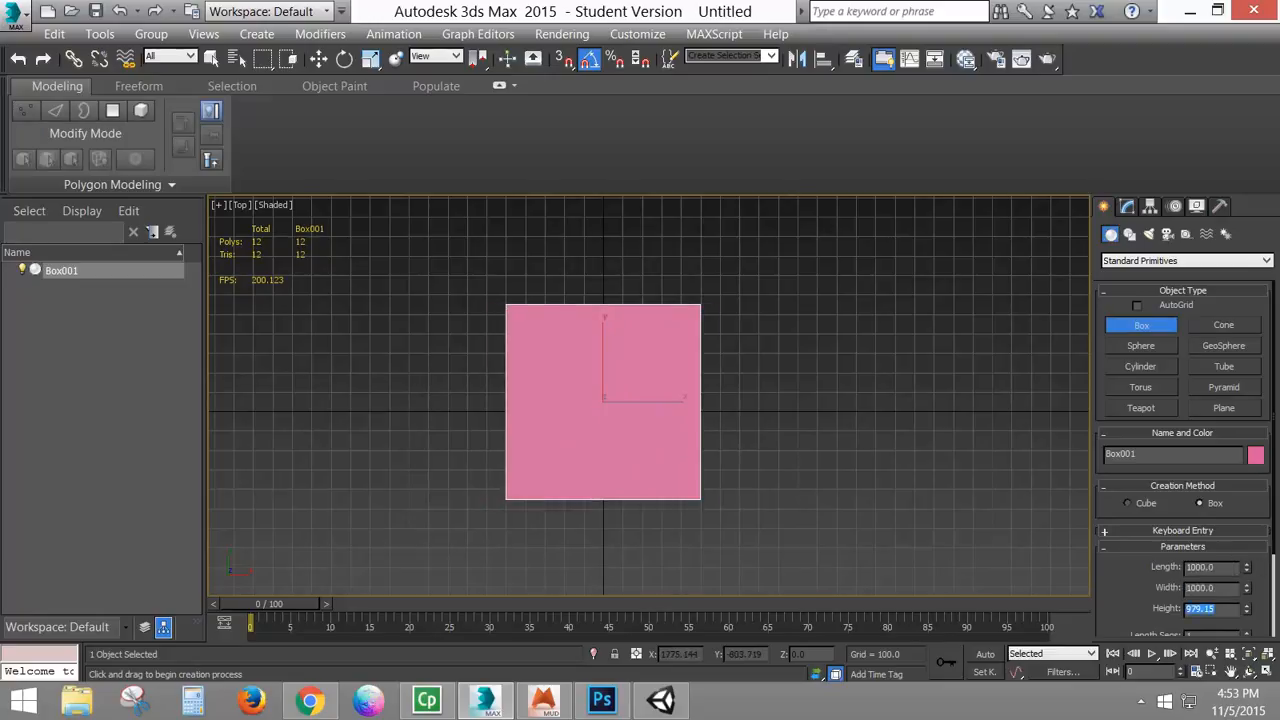
pyautogui.press('Return')
# Step: Change the viewport to Perspective and center the box's pivot to the object using Affect Pivot Only
pyautogui.press('p')
pyautogui.moveTo(560, 450); pyautogui.dragTo(629, 369)
pyautogui.scroll(-3, 629, 369)
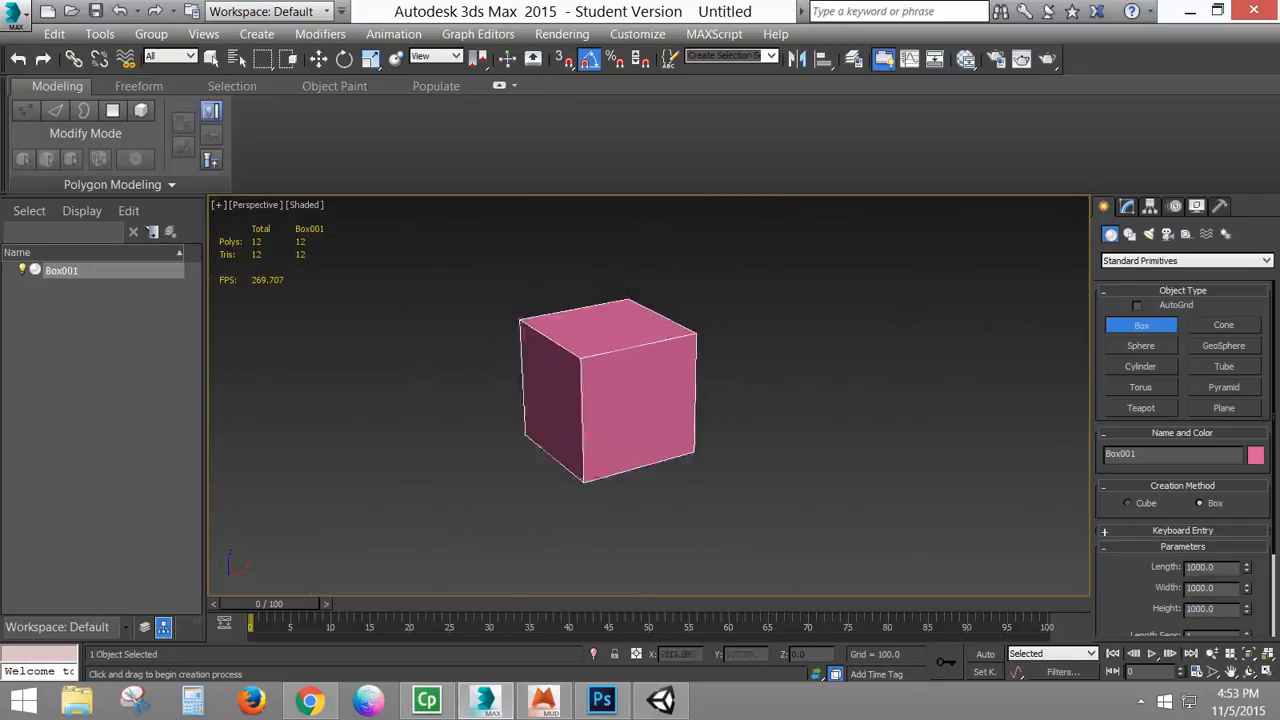
pyautogui.scroll(-1, 627, 367)
pyautogui.moveTo(617, 435); pyautogui.dragTo(682, 483)
pyautogui.scroll(4, 672, 441)
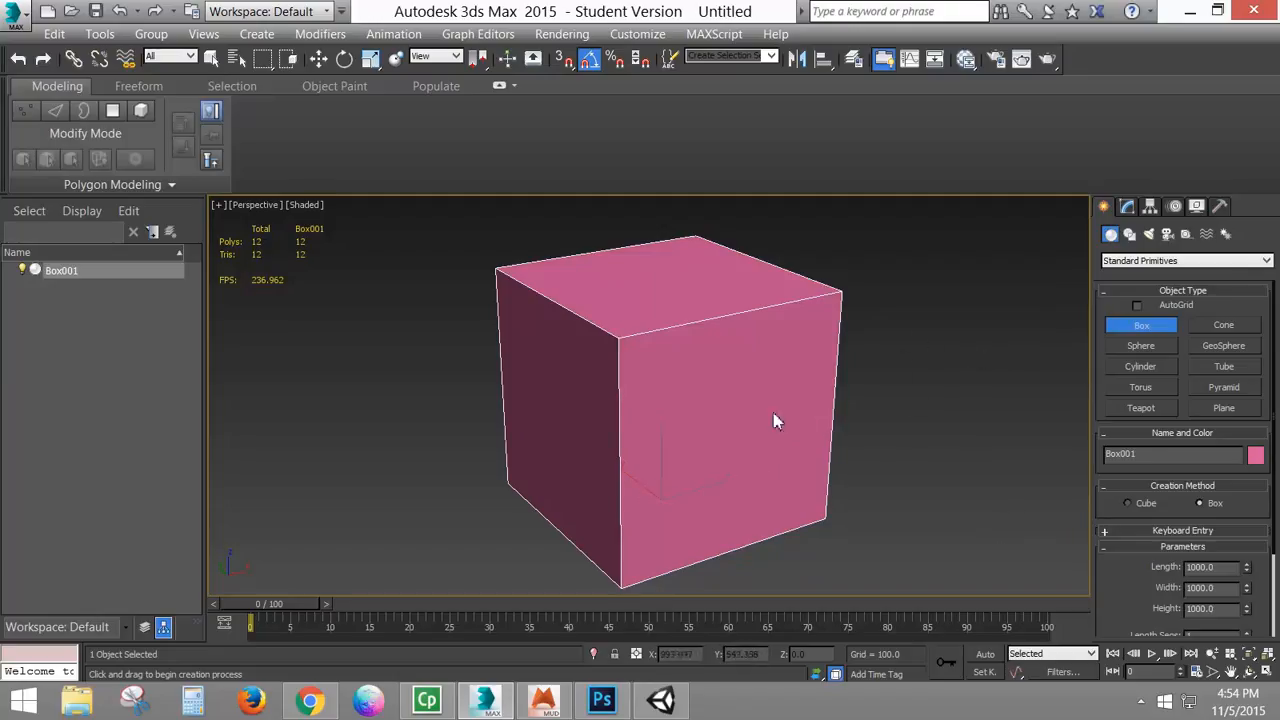
pyautogui.press('w')
pyautogui.click(1152, 208)
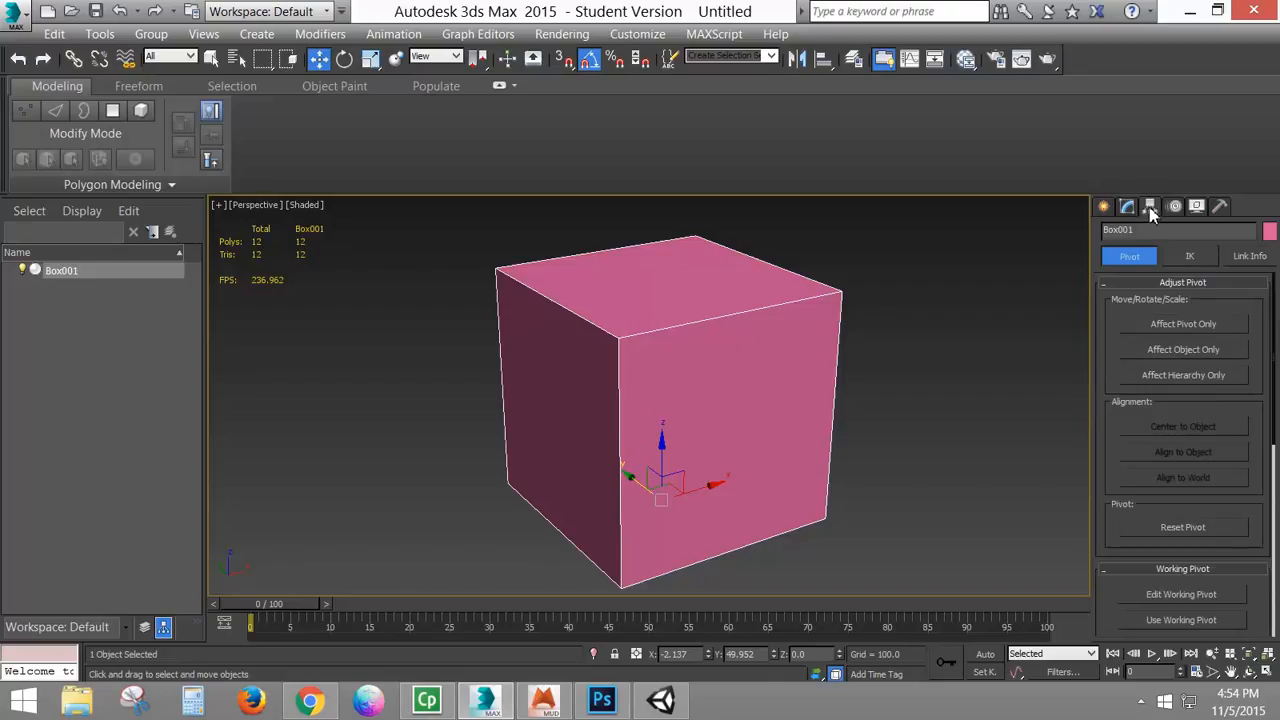
pyautogui.click(1217, 332)
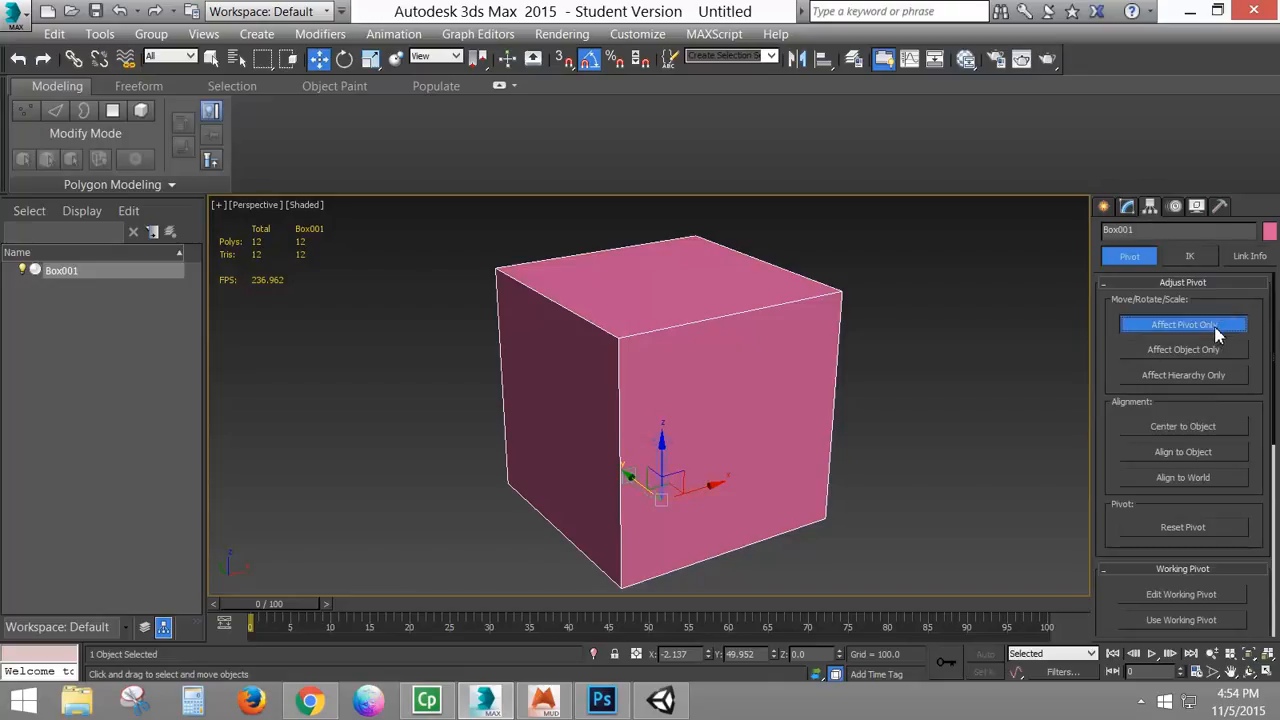
pyautogui.click(1187, 430)
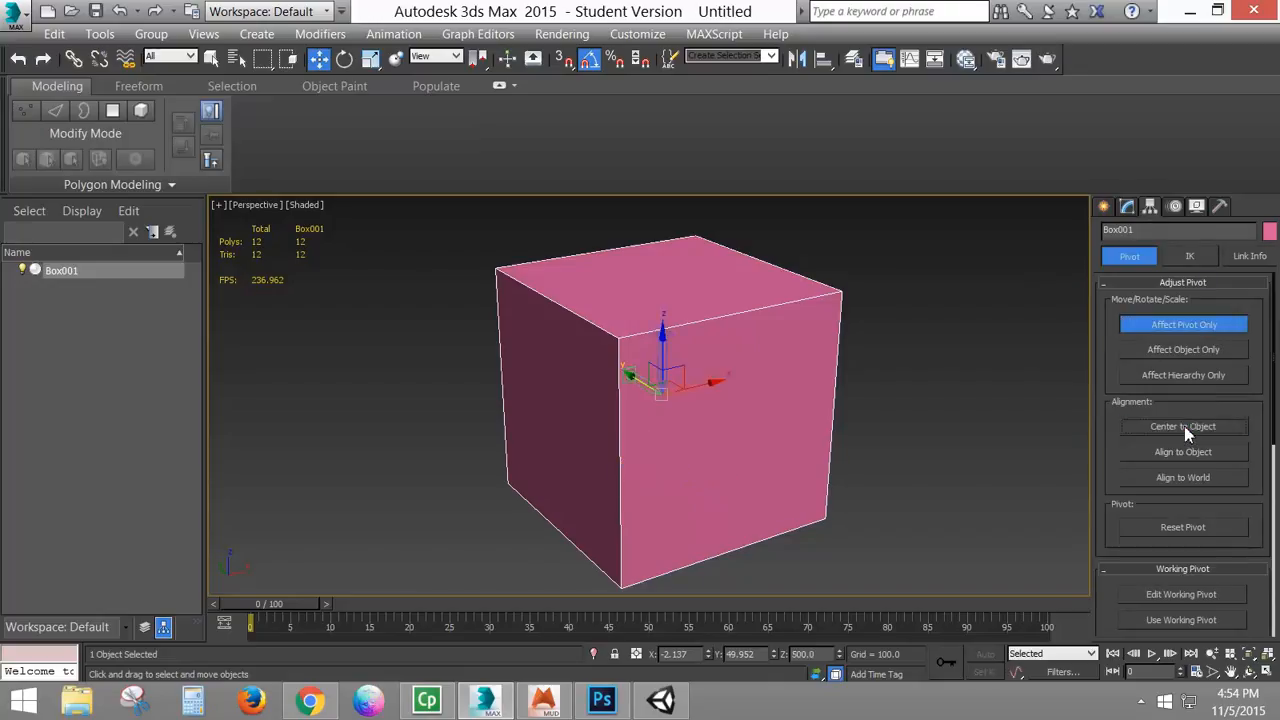
pyautogui.click(1182, 328)
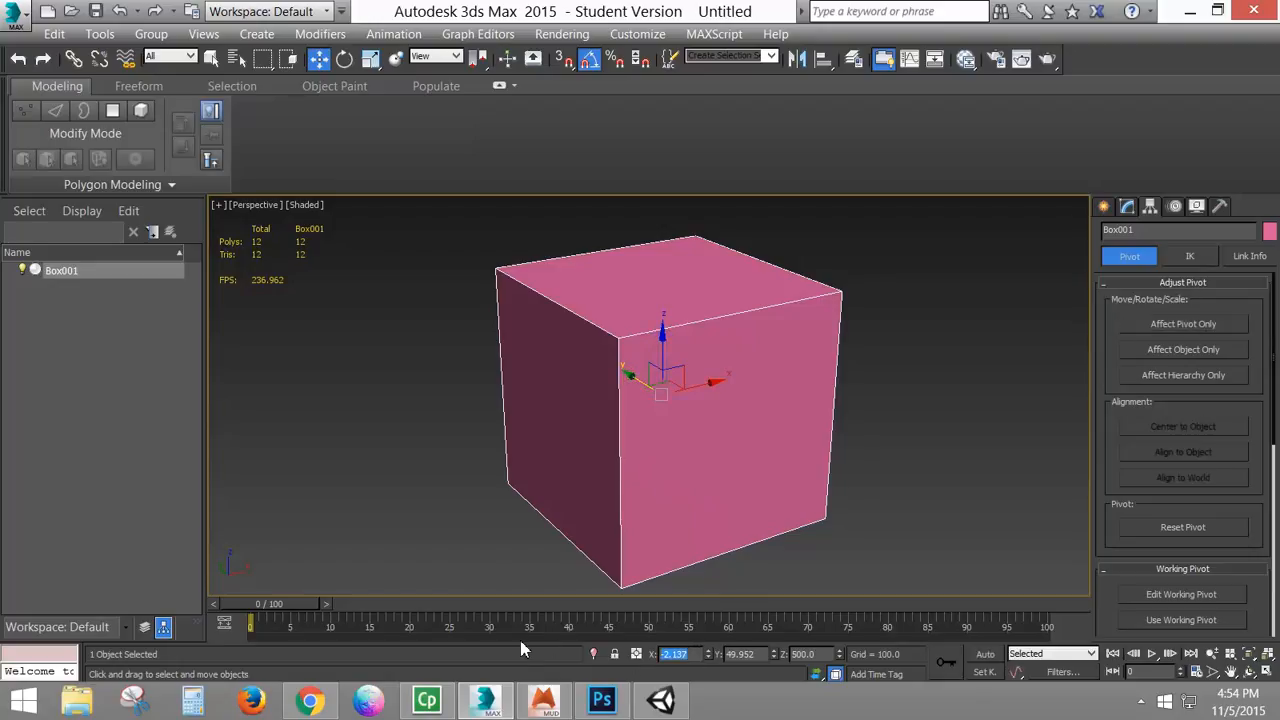
# Step: Place the cube at the world origin by setting its X, Y and Z position to 0
pyautogui.write('0')
pyautogui.press('Tab')
pyautogui.press('Tab')
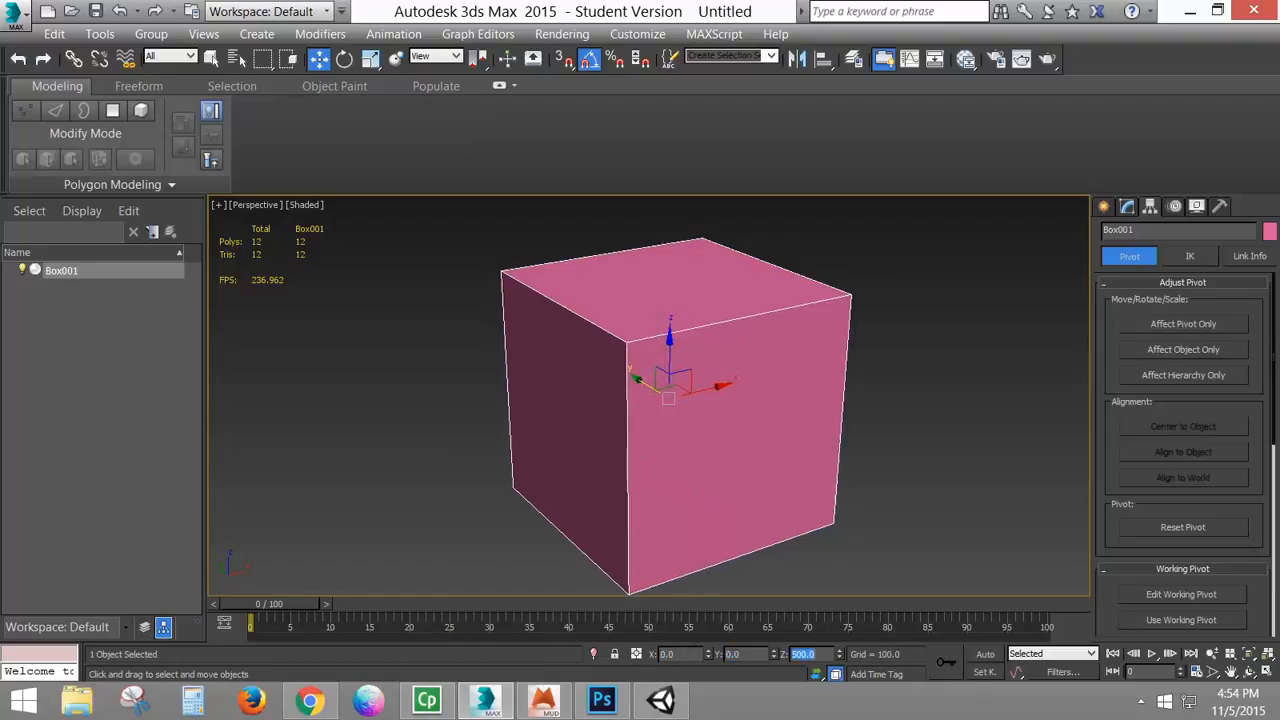
pyautogui.write('0')
pyautogui.press('Return')
# Step: Inspect the cube from another angle, check the cubemap face layouts in the Unity manual in Chrome, and return to 3ds Max
pyautogui.moveTo(694, 478); pyautogui.dragTo(694, 358)
pyautogui.moveTo(785, 409); pyautogui.dragTo(691, 391)
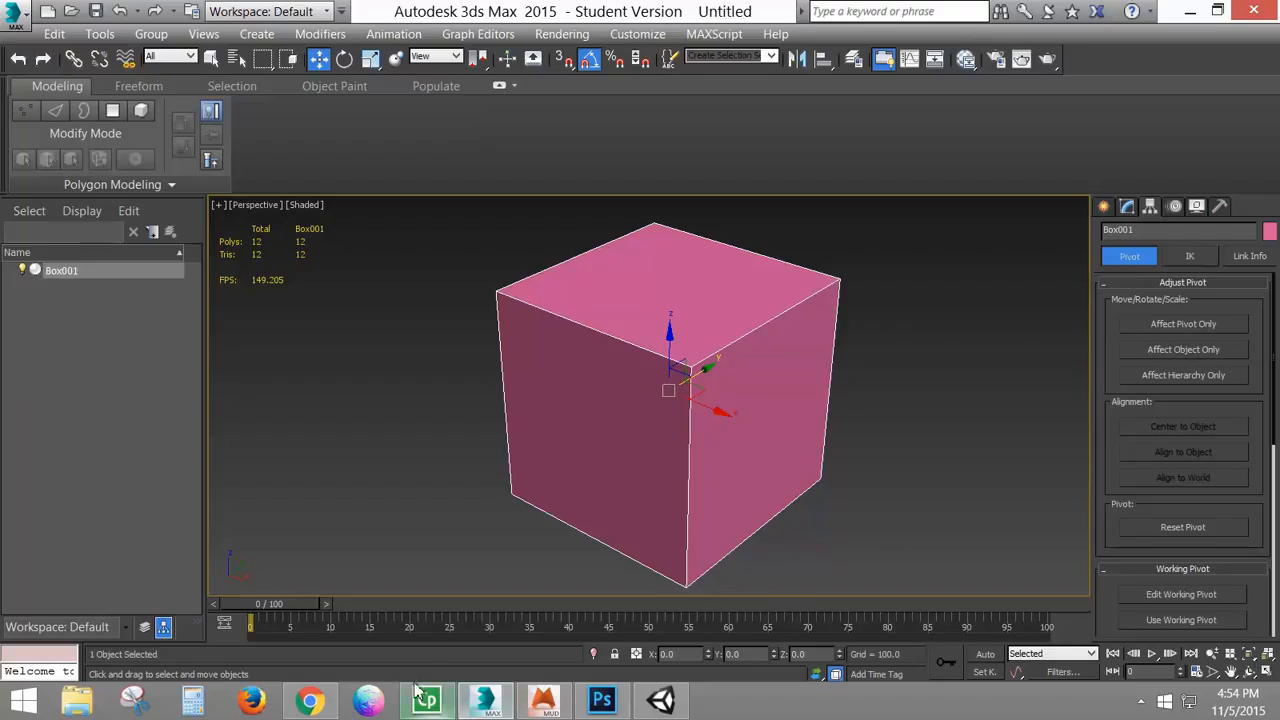
pyautogui.click(310, 700)
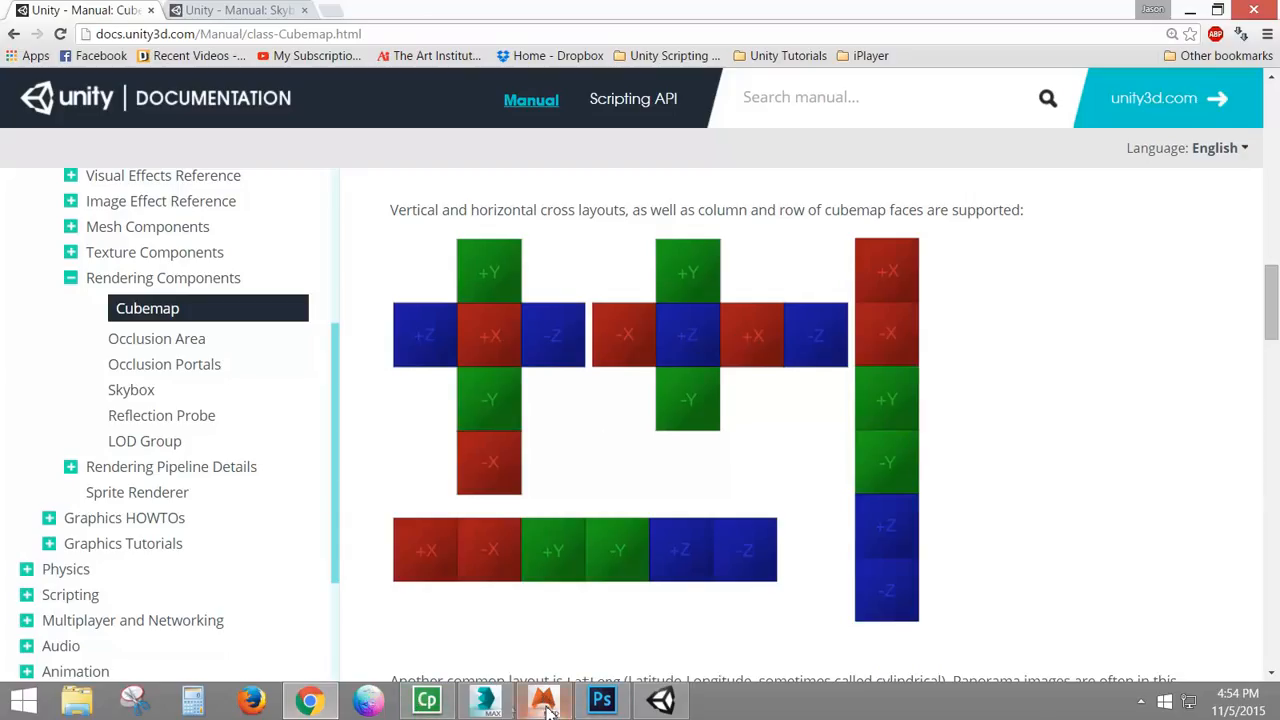
pyautogui.click(483, 706)
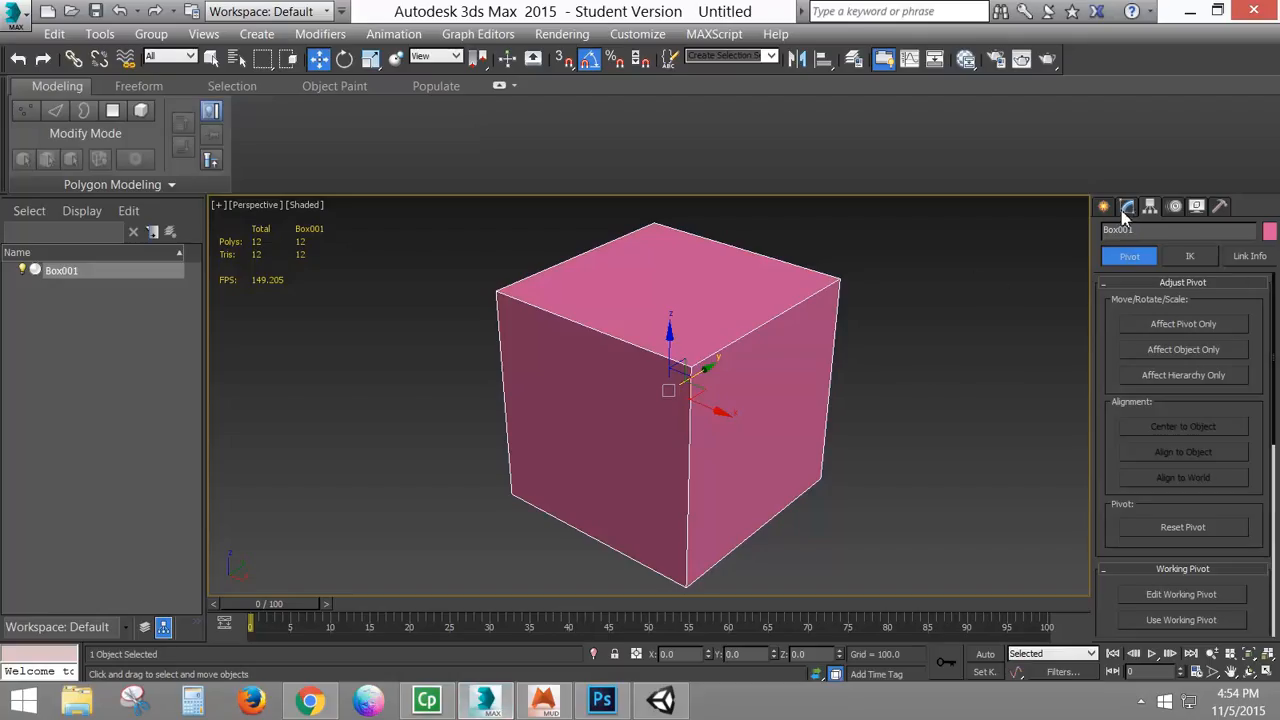
# Step: Apply a UVW Map modifier with Face mapping to the cube and convert it to an Editable Poly
pyautogui.click(1120, 205)
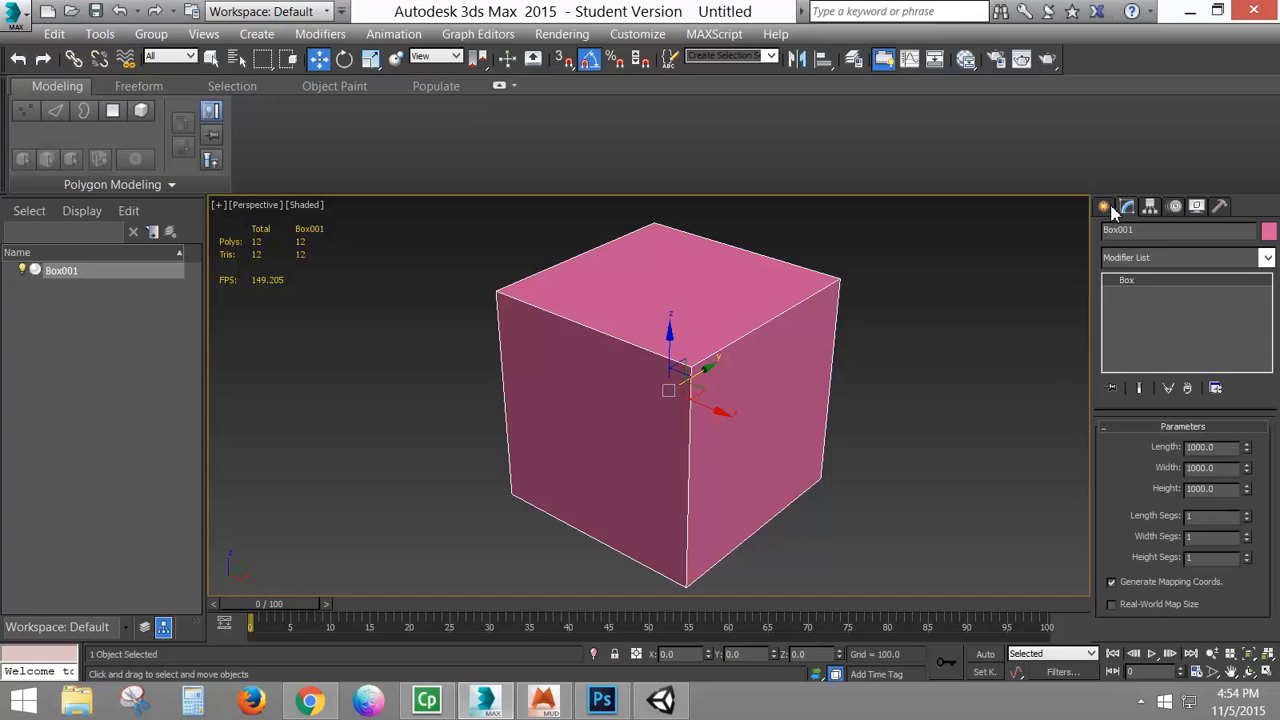
pyautogui.click(1266, 259)
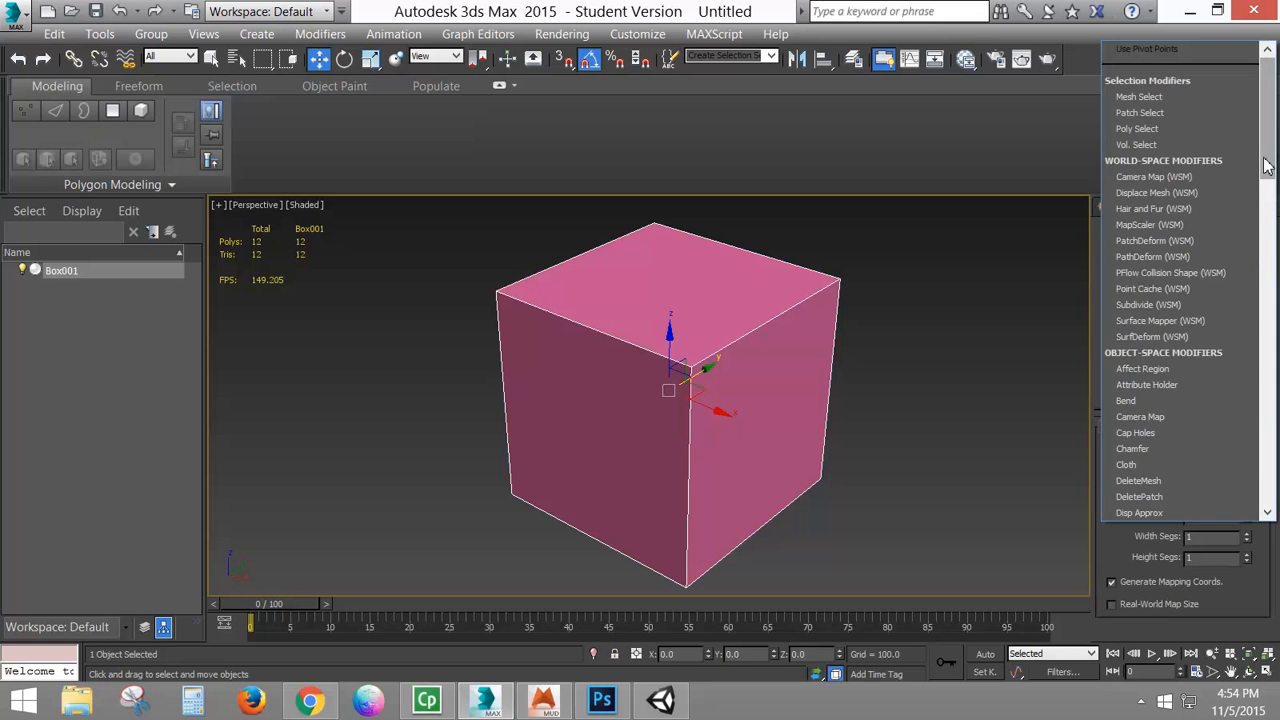
pyautogui.click(1268, 453)
pyautogui.click(1268, 453)
pyautogui.click(1268, 453)
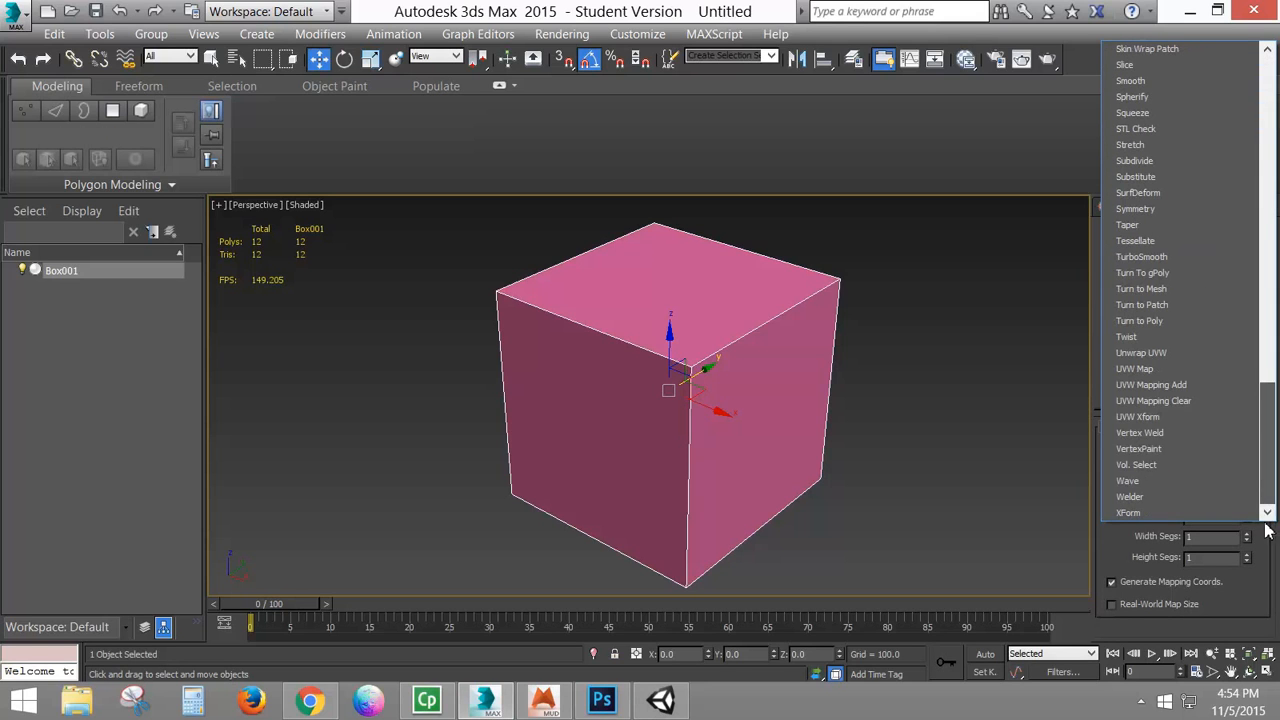
pyautogui.click(1159, 372)
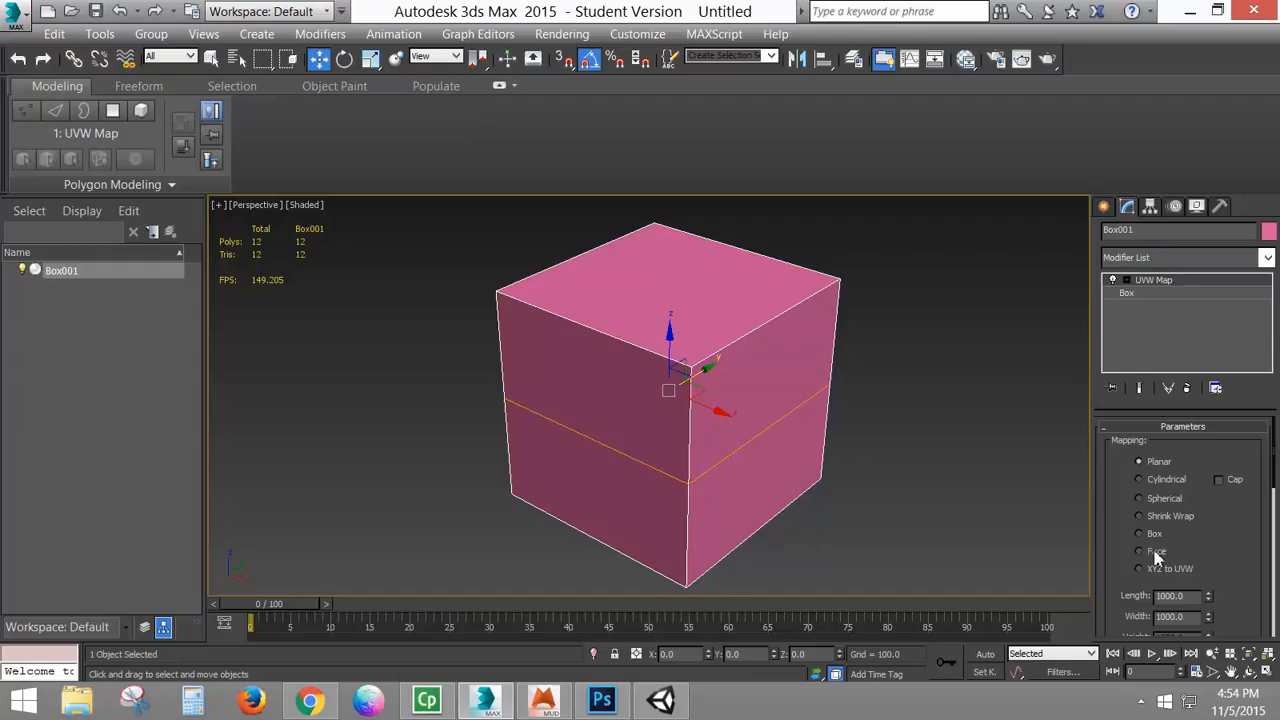
pyautogui.click(1155, 553)
pyautogui.rightClick(760, 385)
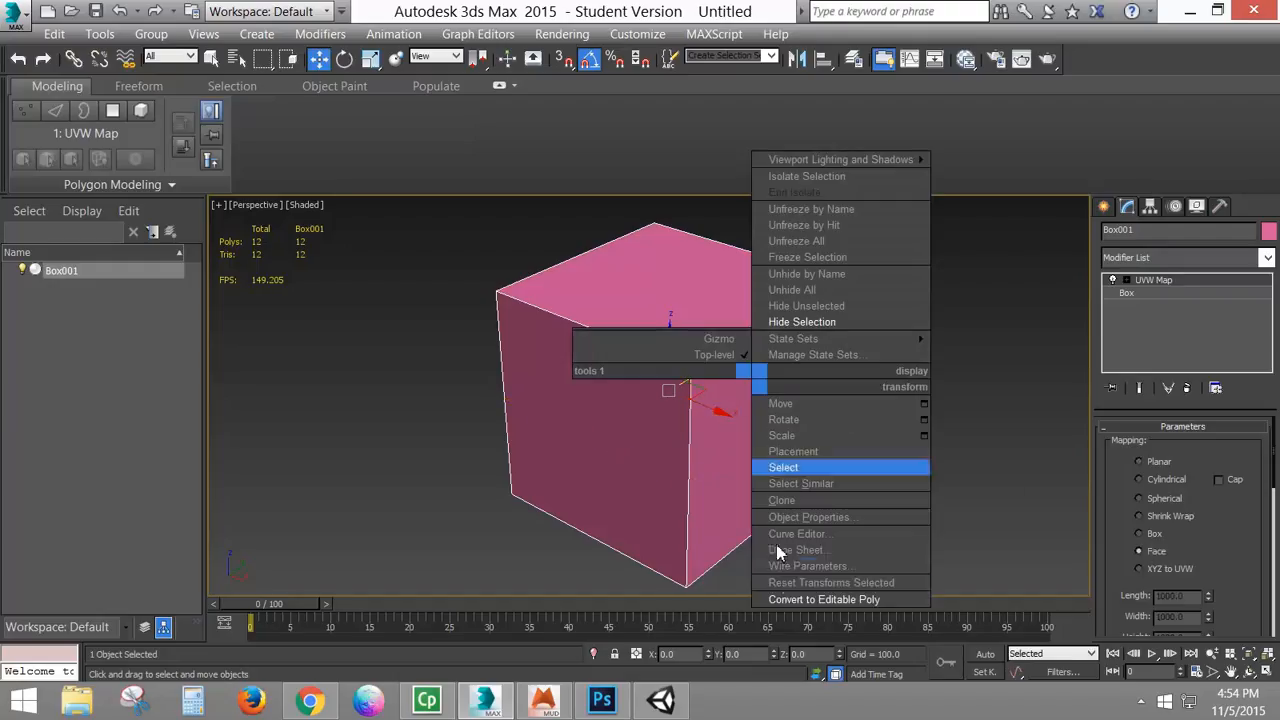
pyautogui.click(897, 600)
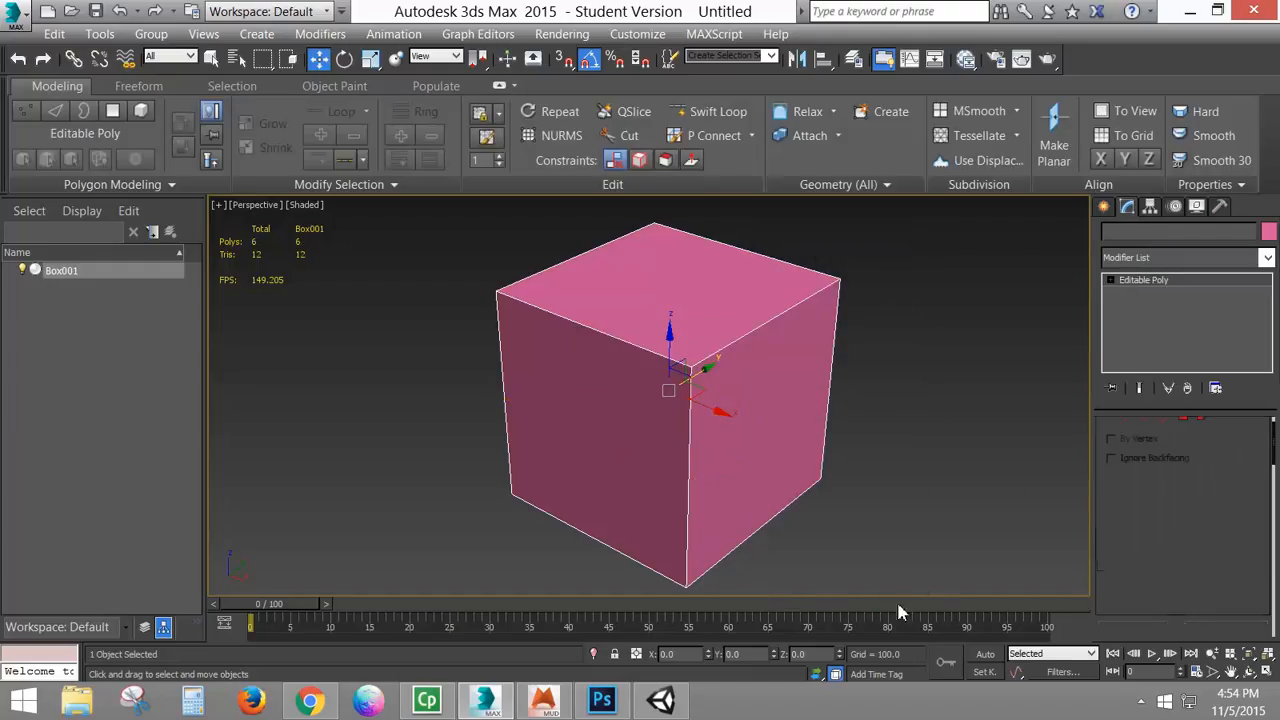
# Step: Add an Unwrap UVW modifier to the cube and open the UV Editor
pyautogui.click(1265, 259)
pyautogui.scroll(-3, 1270, 265)
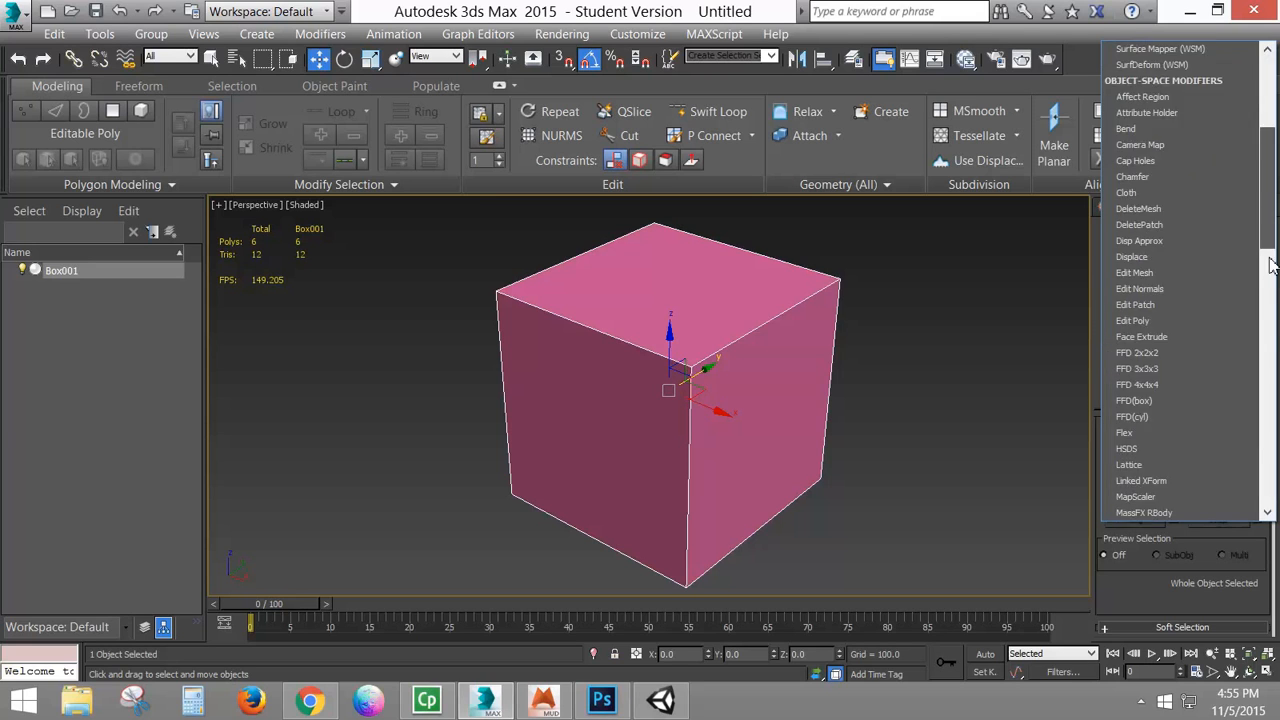
pyautogui.scroll(-10, 1270, 265)
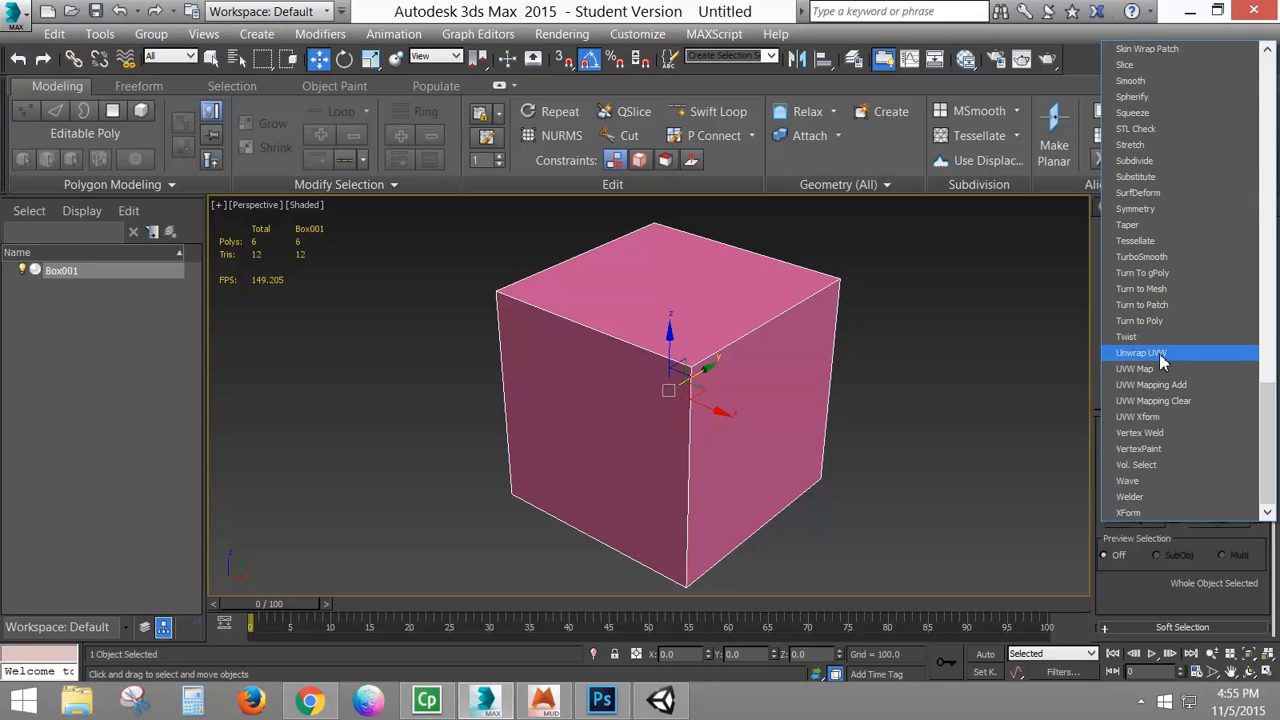
pyautogui.click(1141, 353)
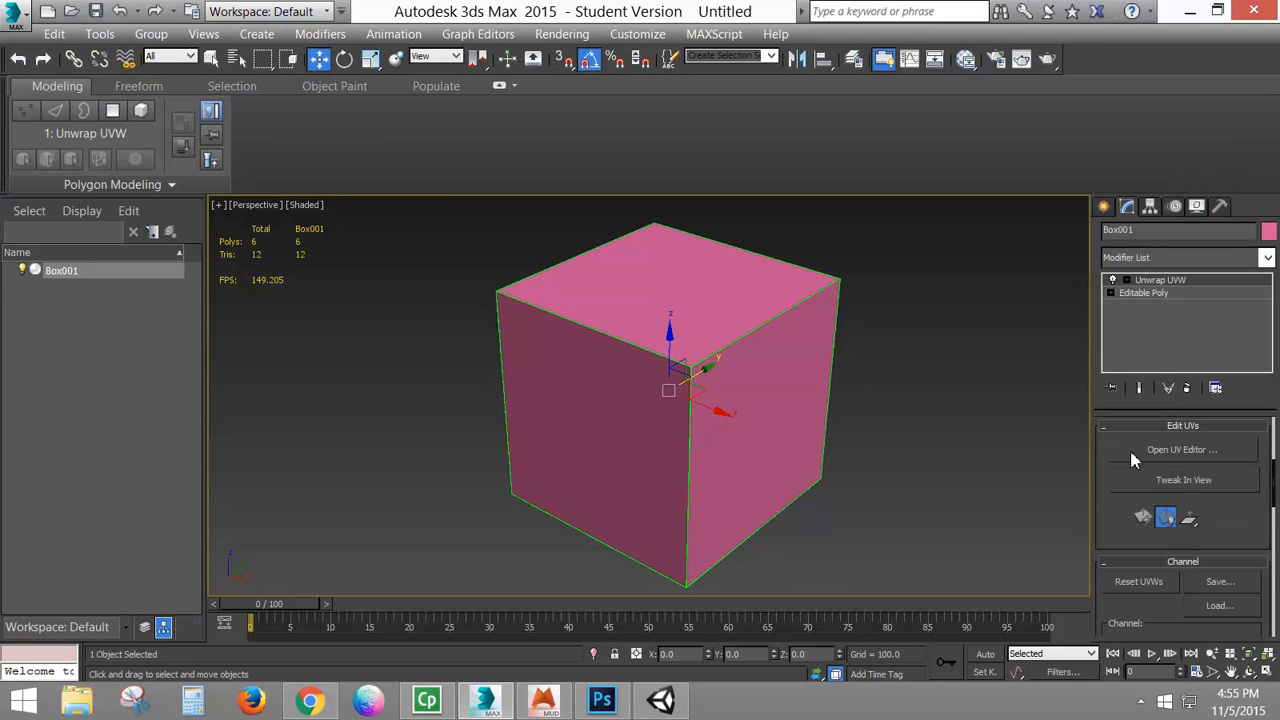
pyautogui.click(1182, 451)
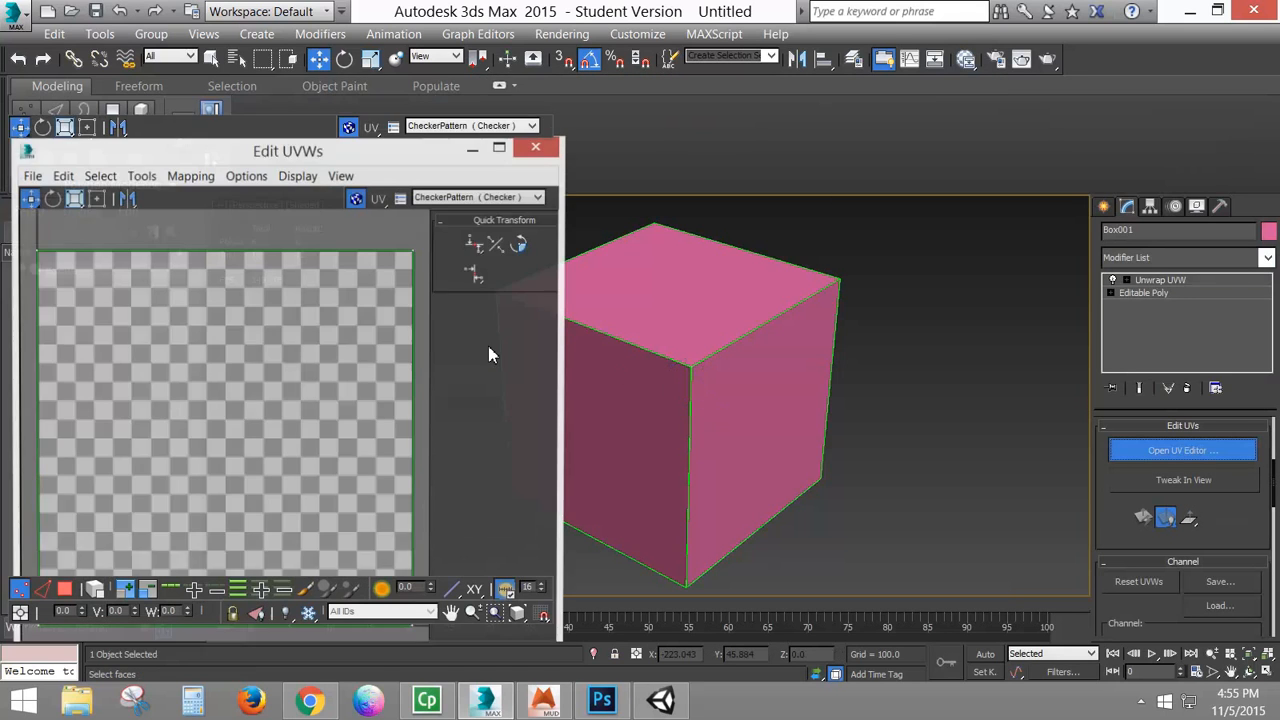
# Step: Switch Unwrap UVW to the Polygon sub-object level and select one side face of the cube
pyautogui.click(1128, 287)
pyautogui.click(1162, 318)
pyautogui.click(780, 411)
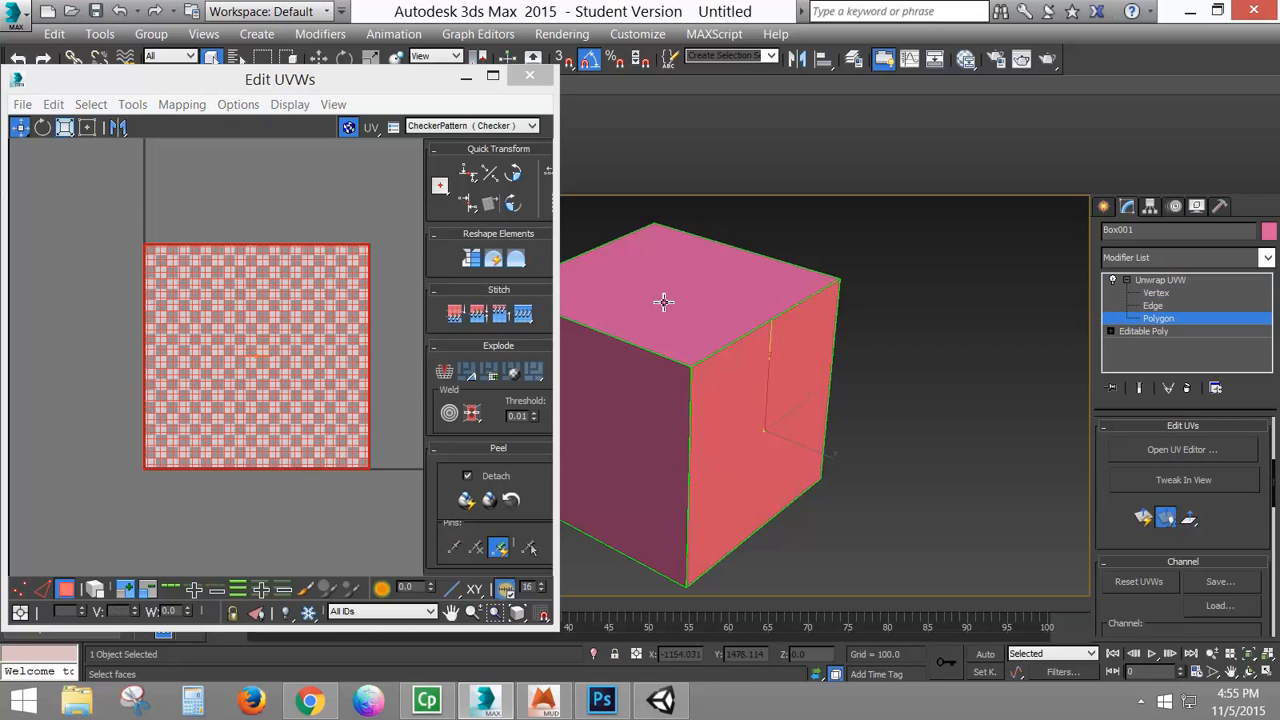
pyautogui.click(178, 270)
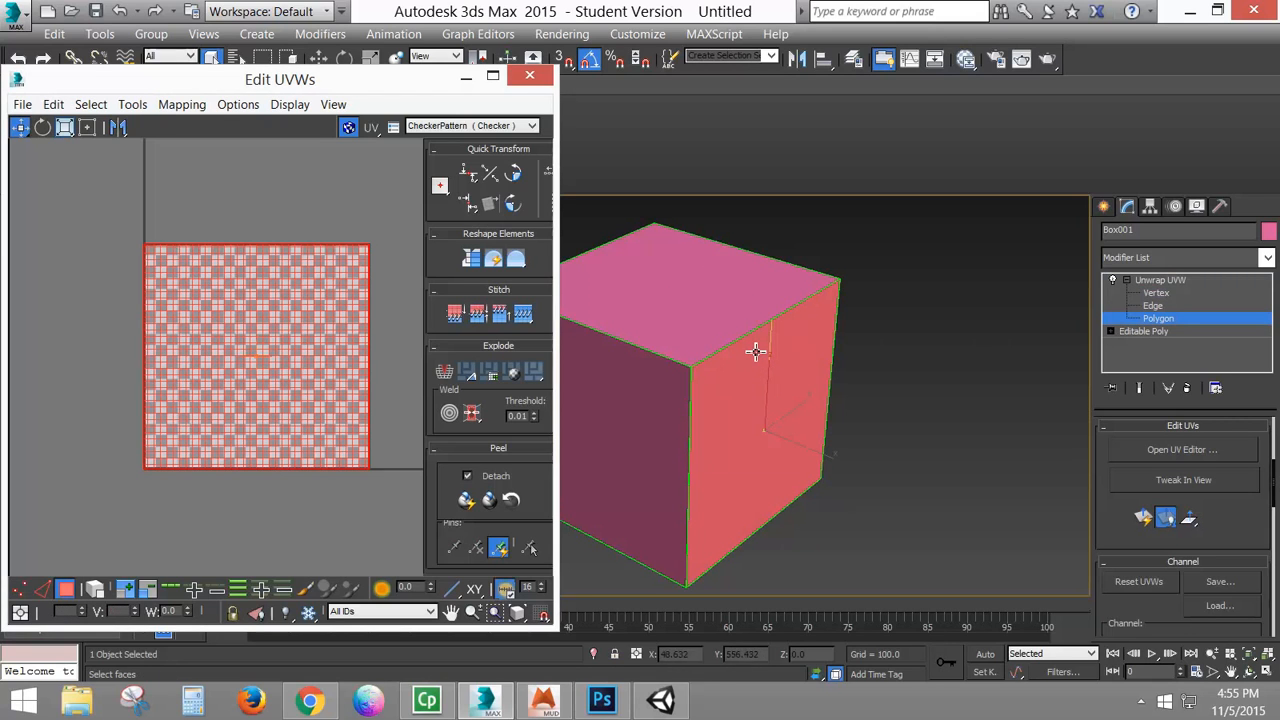
# Step: Rearrange the Edit UVWs window and the Perspective view so the cube sits beside the UV layout
pyautogui.moveTo(717, 277); pyautogui.dragTo(846, 266)
pyautogui.scroll(-4, 835, 292)
pyautogui.moveTo(869, 334); pyautogui.dragTo(643, 165)
pyautogui.moveTo(403, 80); pyautogui.dragTo(1018, 263)
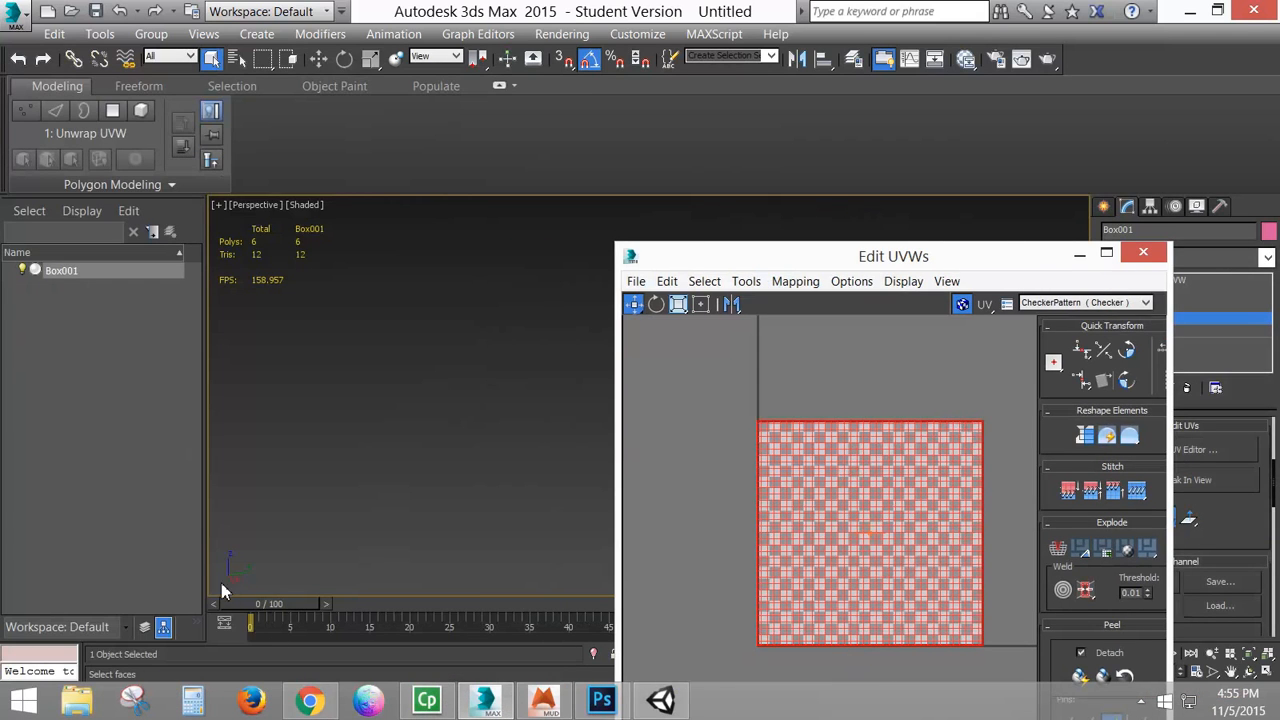
pyautogui.moveTo(780, 271); pyautogui.dragTo(806, 551)
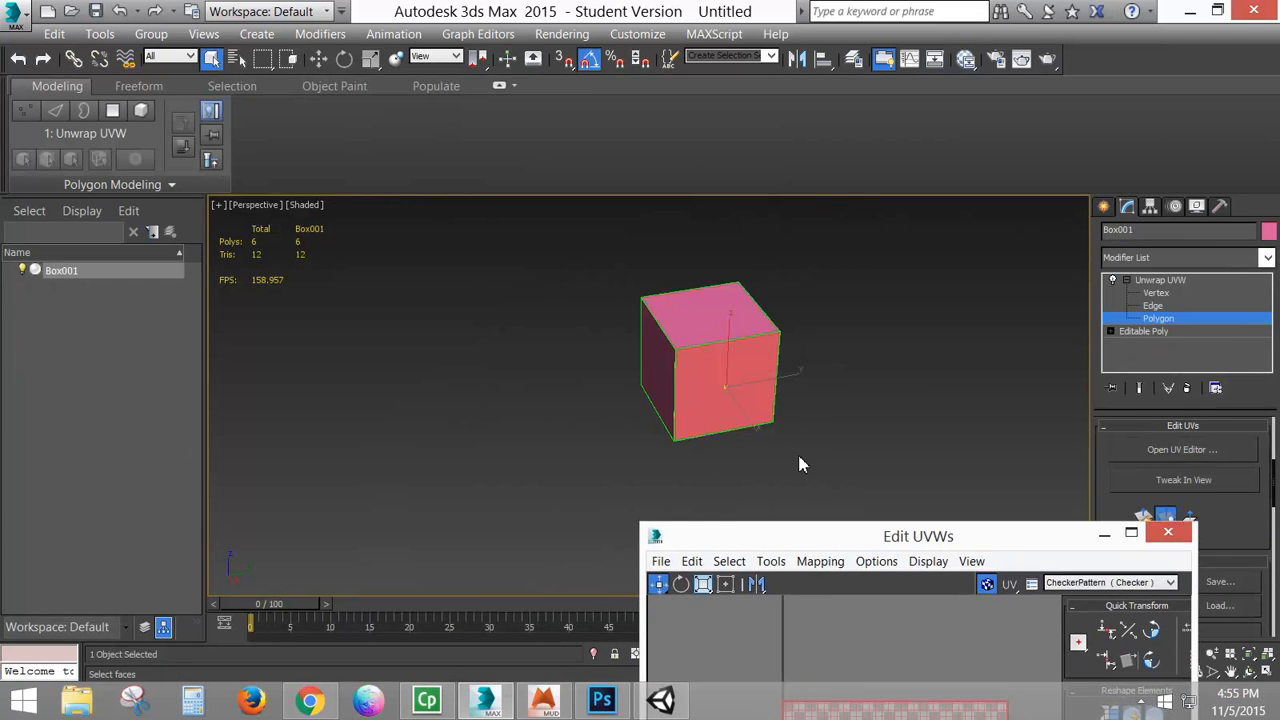
pyautogui.moveTo(582, 428); pyautogui.dragTo(643, 414)
pyautogui.moveTo(722, 367); pyautogui.dragTo(644, 336)
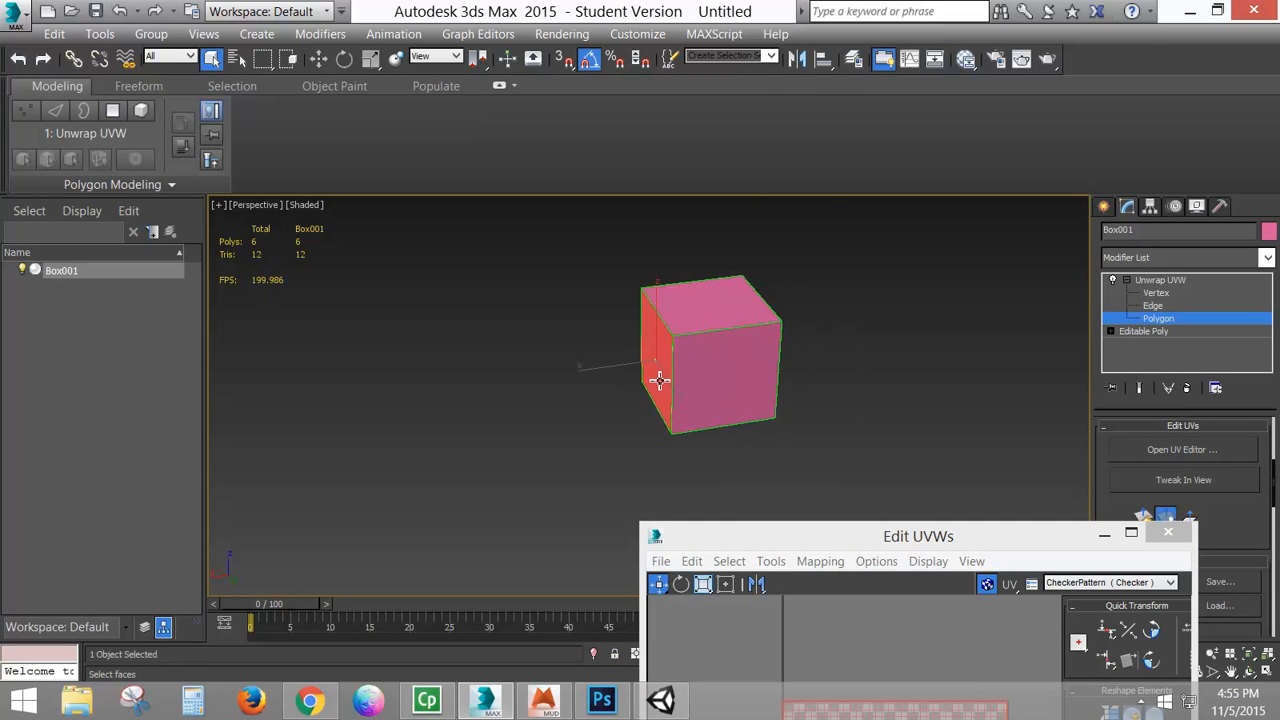
pyautogui.moveTo(900, 545); pyautogui.dragTo(1000, 228)
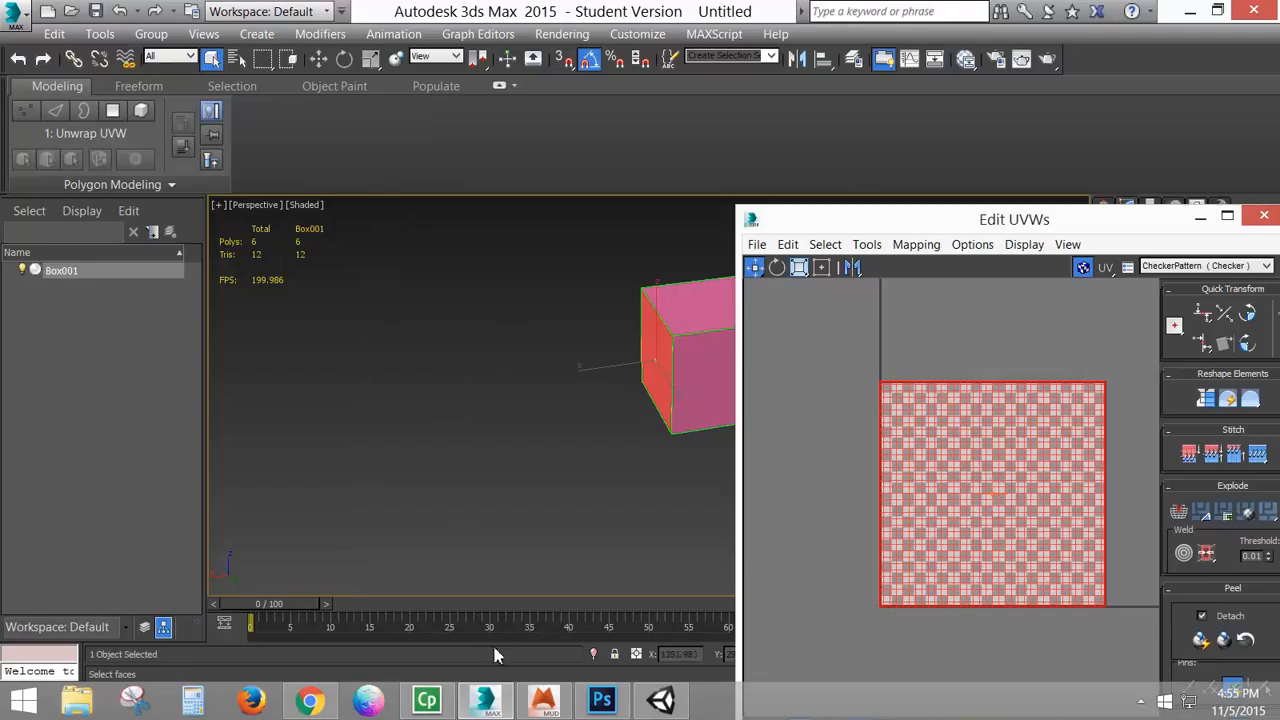
# Step: Check the cubemap cross layout in Chrome, and in 3ds Max's Edit UVWs move one side face's UV square to the left of the checker tile
pyautogui.click(305, 704)
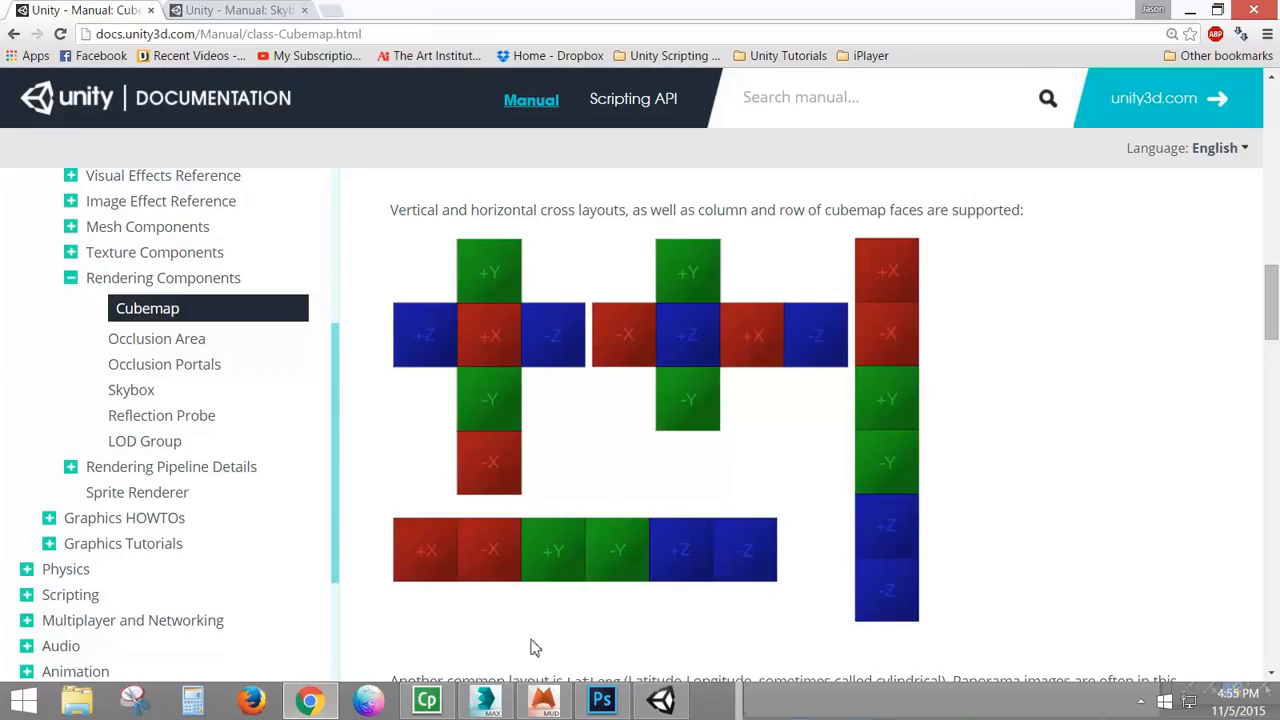
pyautogui.click(485, 700)
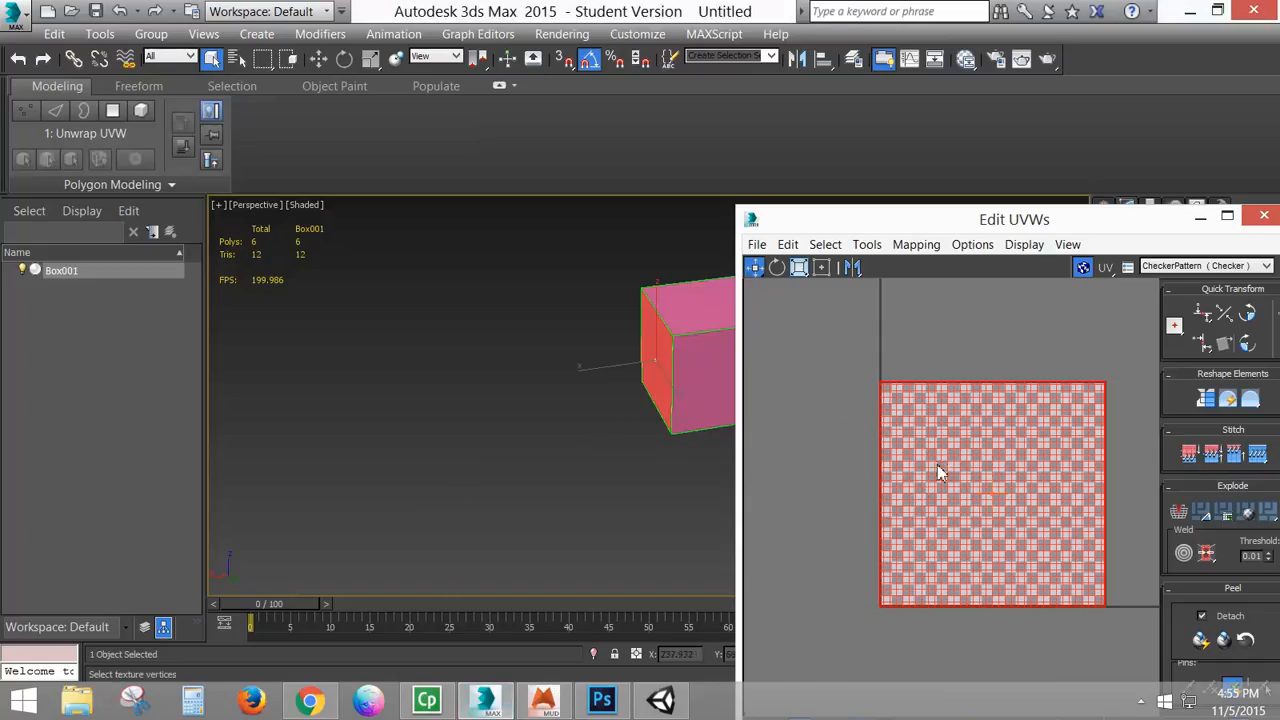
pyautogui.scroll(-5, 938, 472)
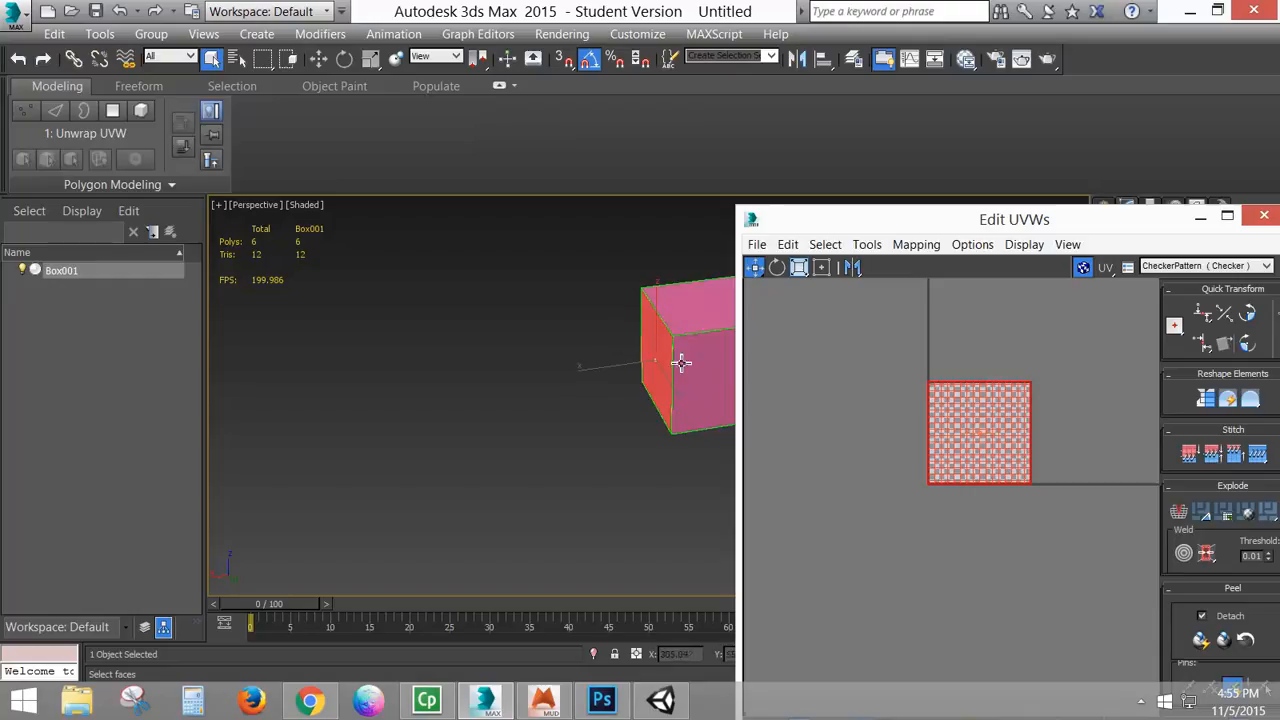
pyautogui.moveTo(669, 364); pyautogui.dragTo(589, 371)
pyautogui.moveTo(989, 429); pyautogui.dragTo(882, 424)
pyautogui.hotkey('ctrl', 'z')
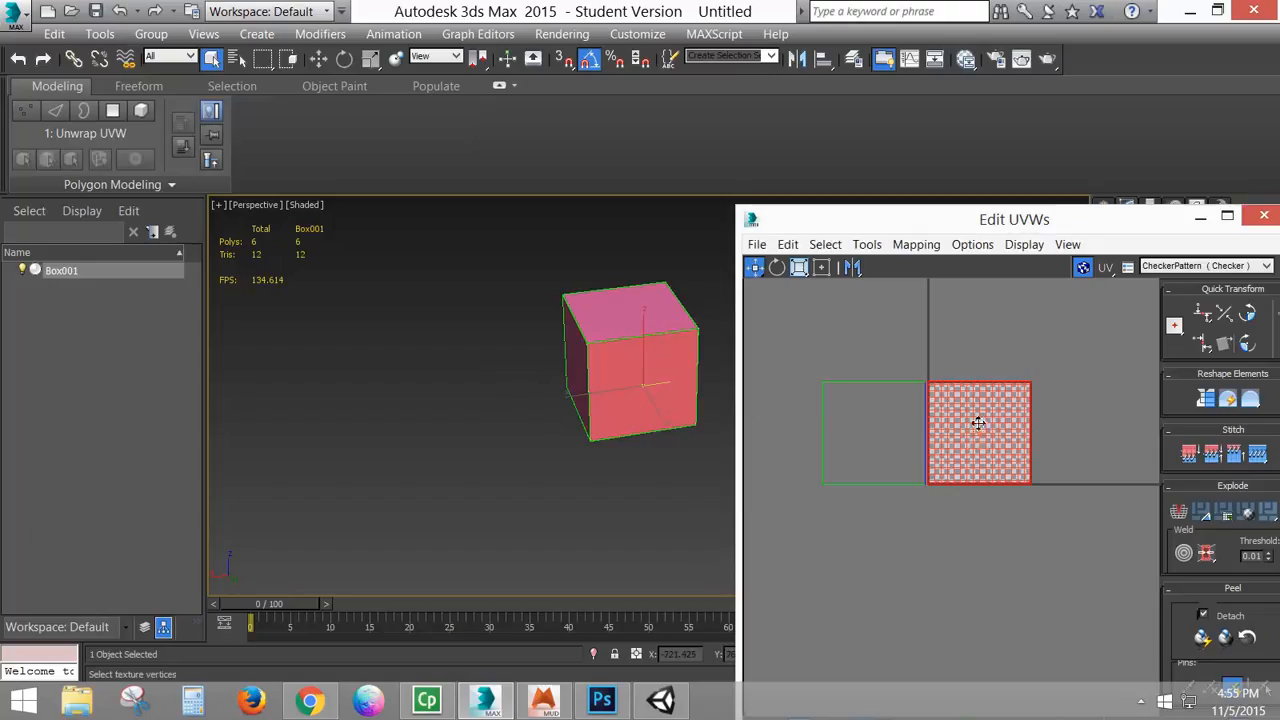
# Step: Select the cube's top face, check the cubemap cross layout in Chrome, and move its UV square above the checker tile in 3ds Max
pyautogui.click(639, 320)
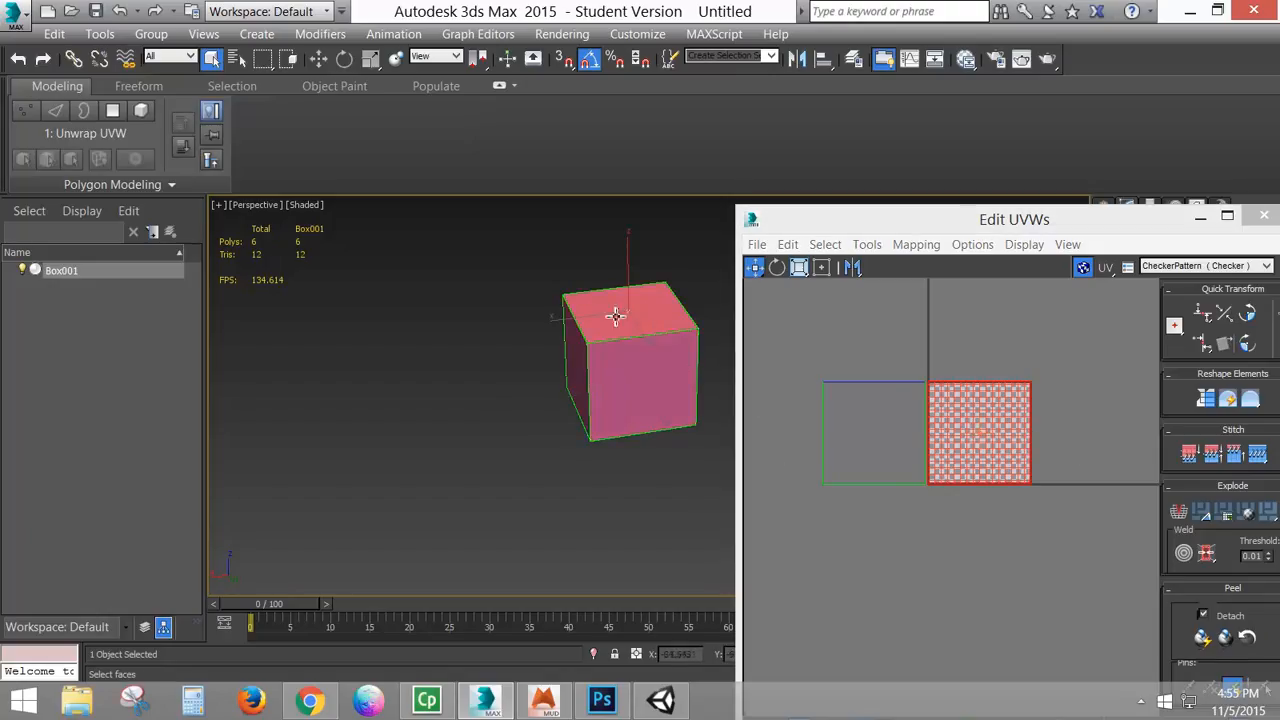
pyautogui.click(320, 704)
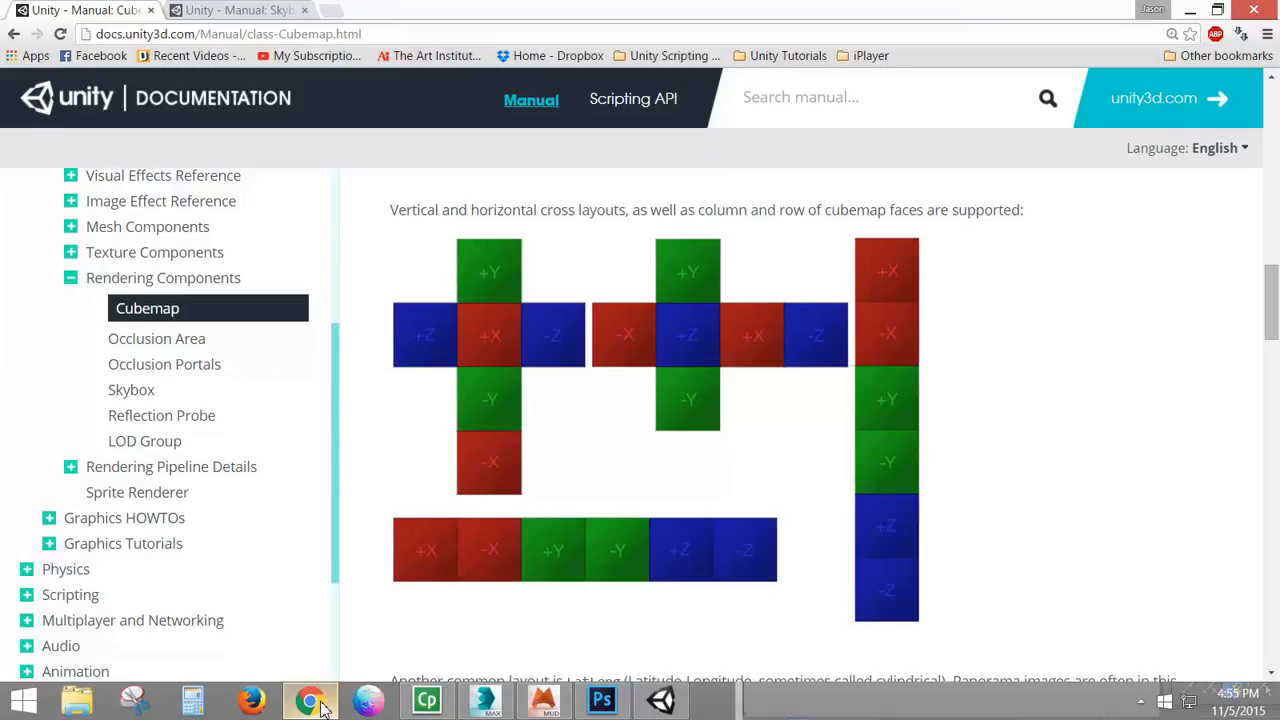
pyautogui.click(320, 704)
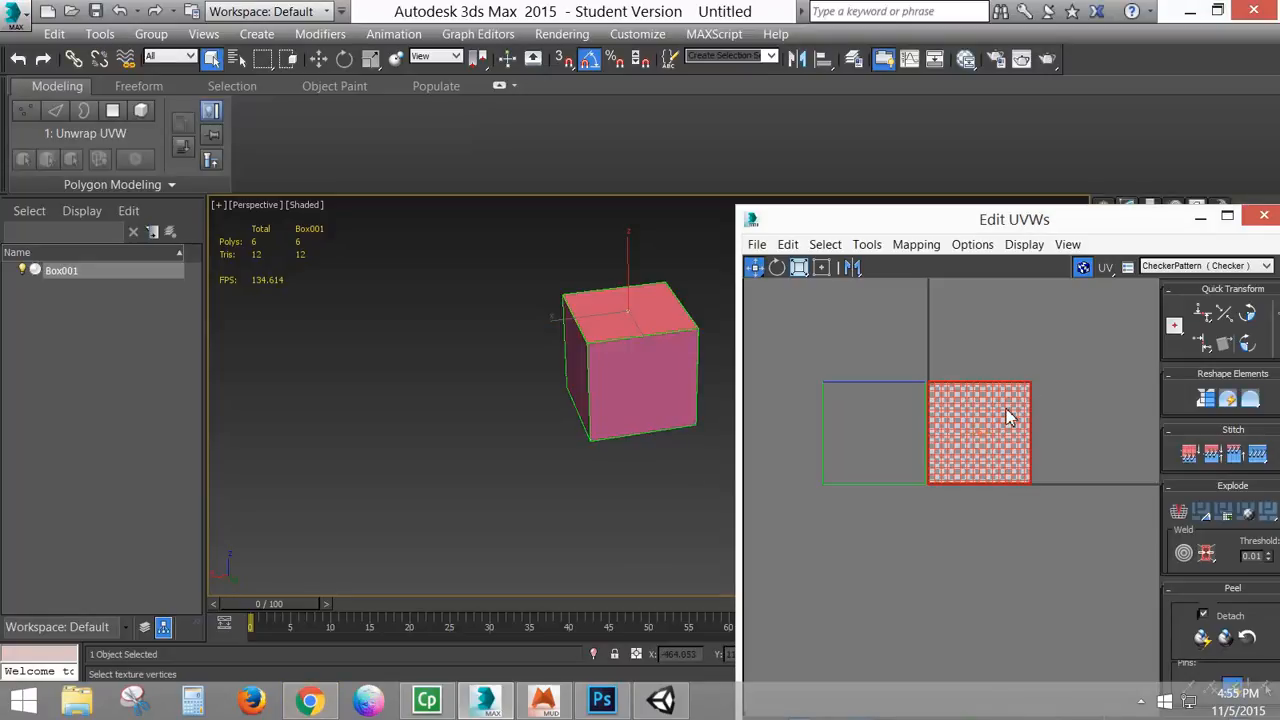
pyautogui.moveTo(1008, 418); pyautogui.dragTo(1011, 313)
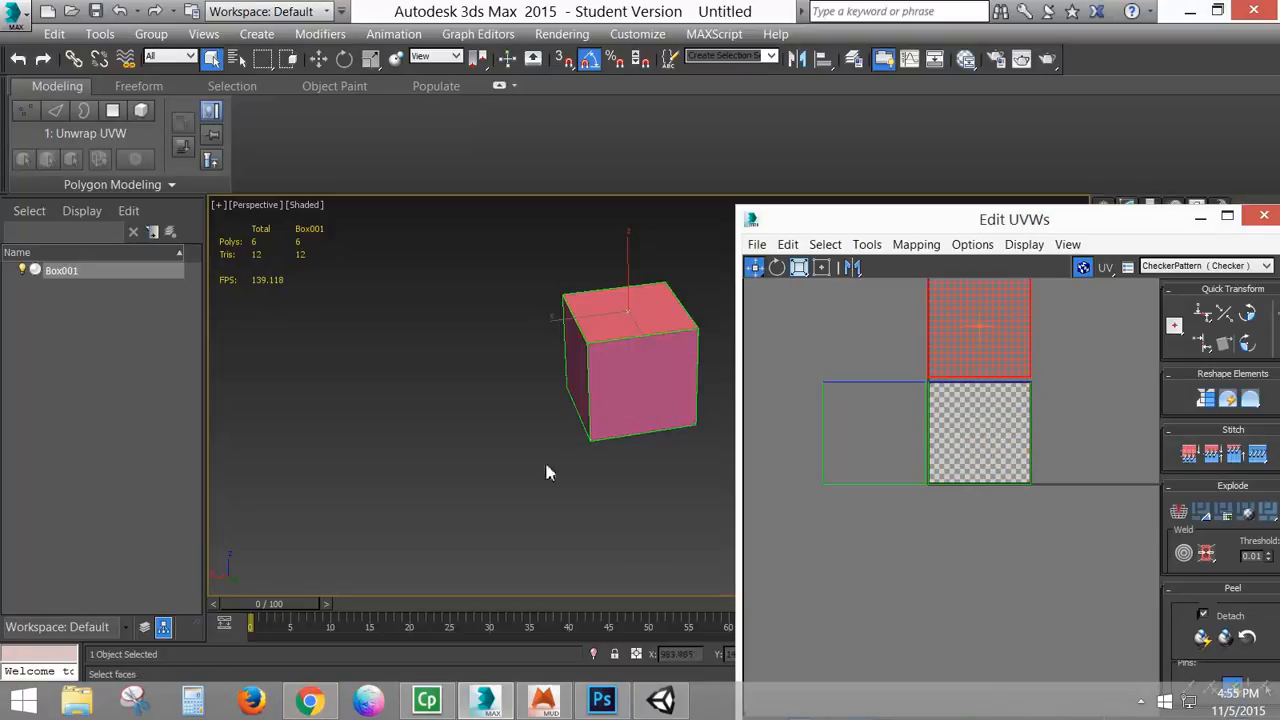
# Step: Move the bottom face's UV square below the checker tile and the next side face's UV square to the right of the tile
pyautogui.click(629, 403)
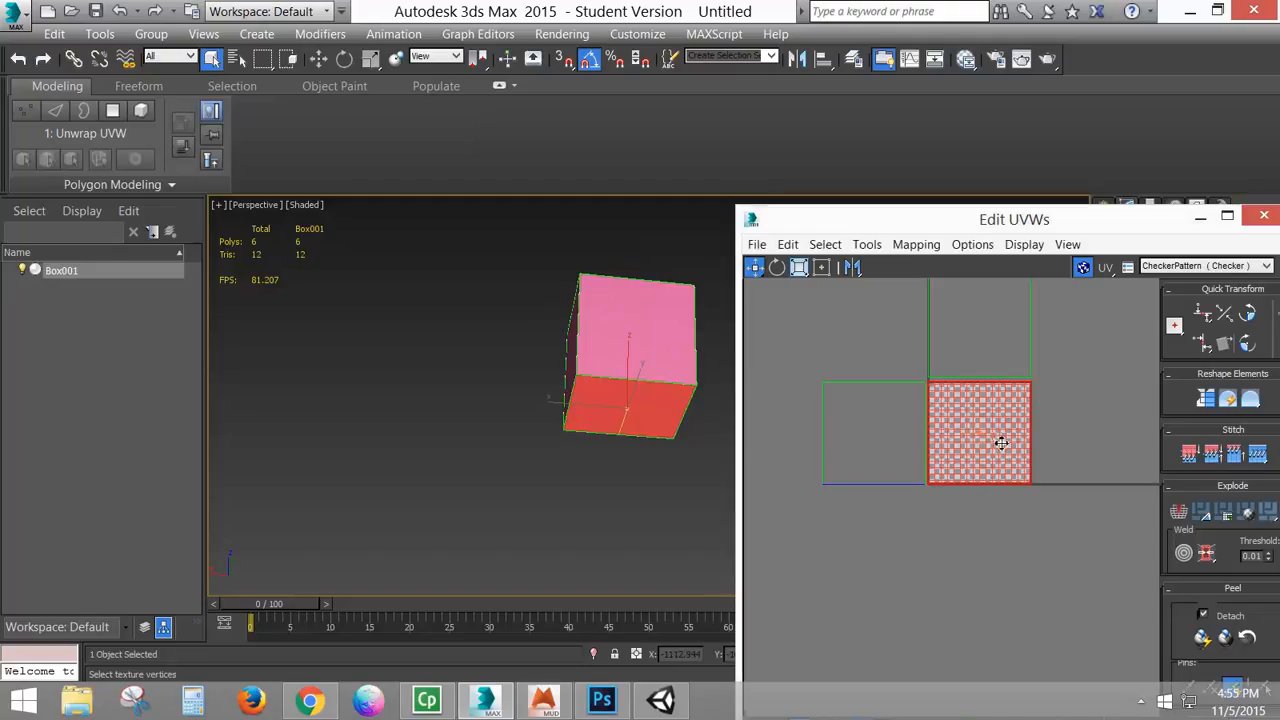
pyautogui.moveTo(989, 406); pyautogui.dragTo(979, 580)
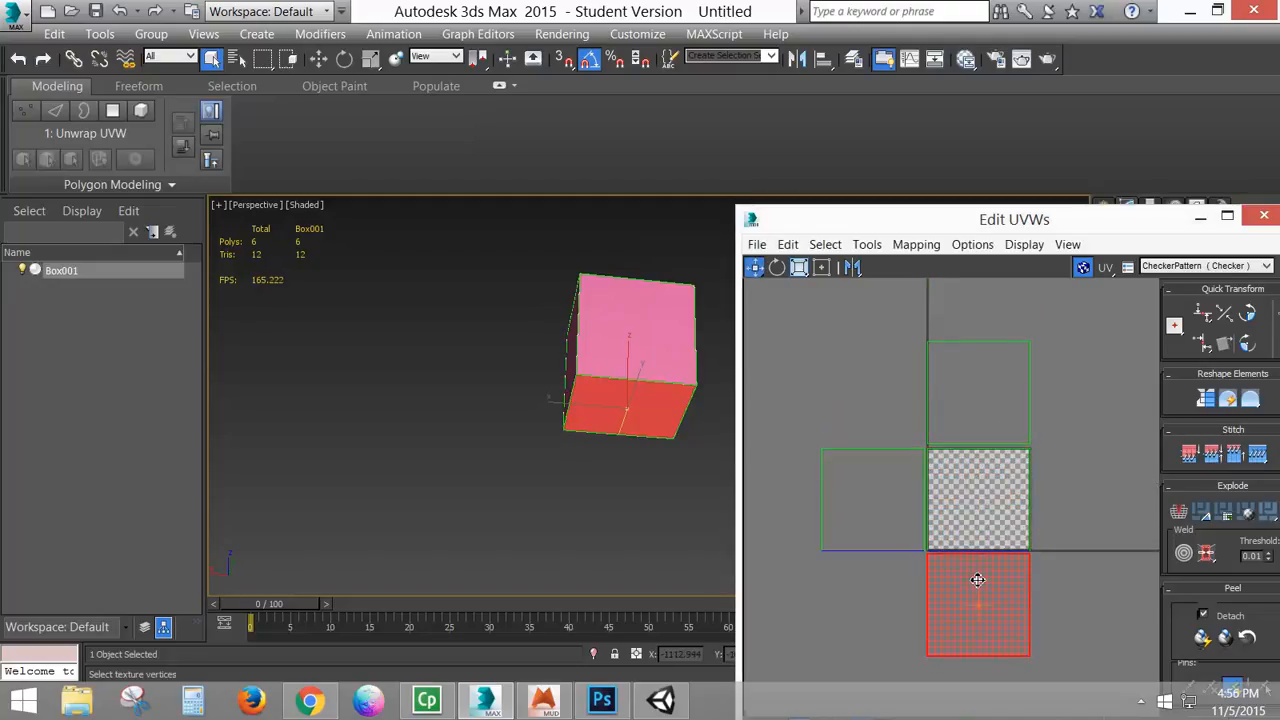
pyautogui.moveTo(605, 315); pyautogui.dragTo(723, 356)
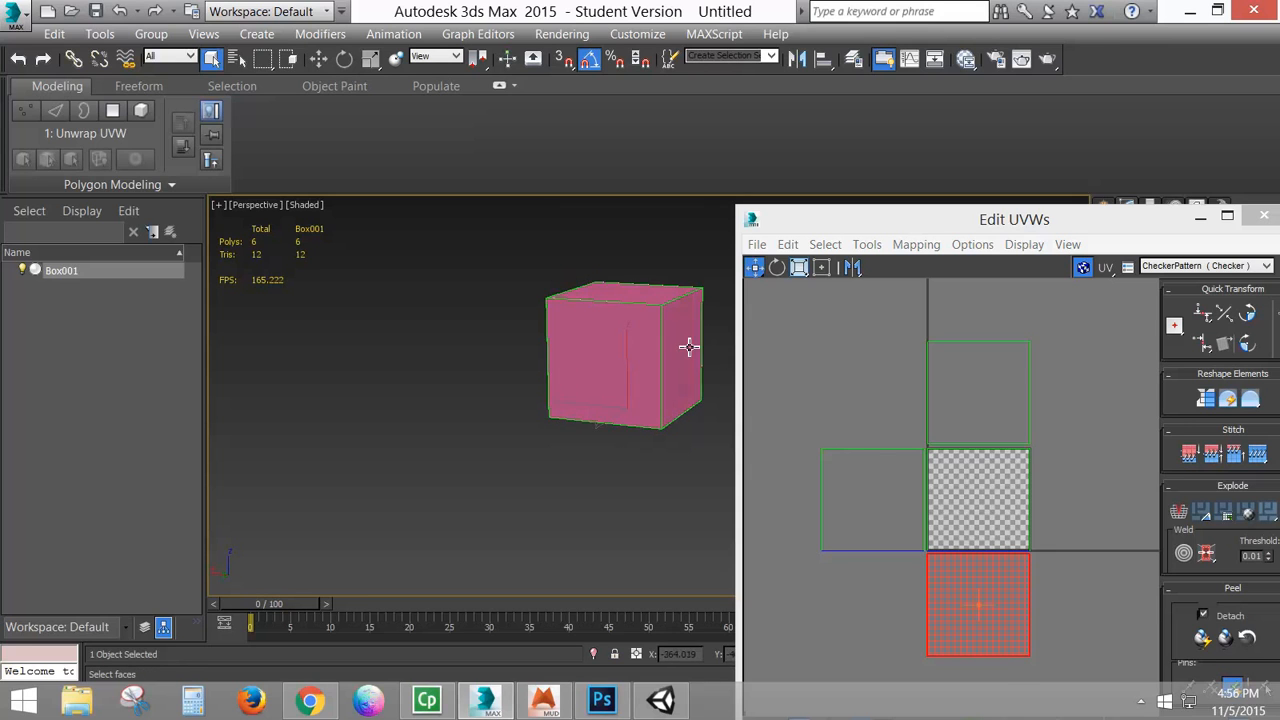
pyautogui.click(689, 346)
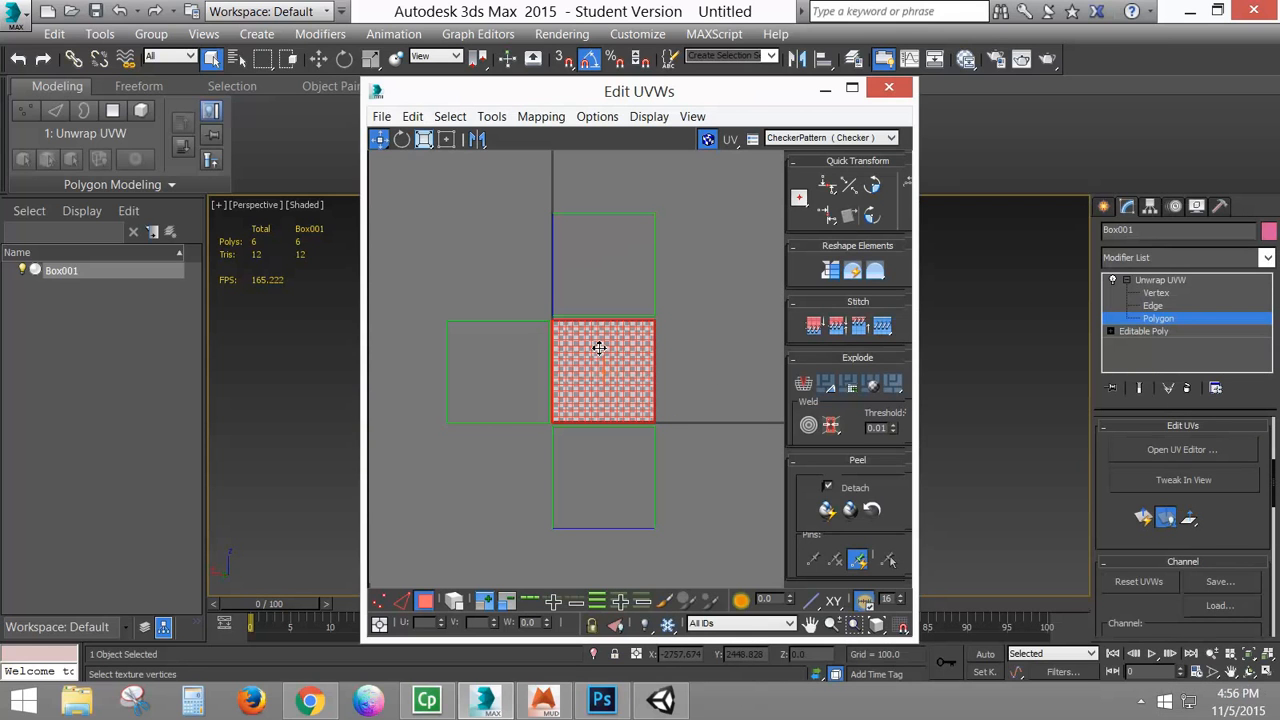
pyautogui.moveTo(598, 347); pyautogui.dragTo(706, 360)
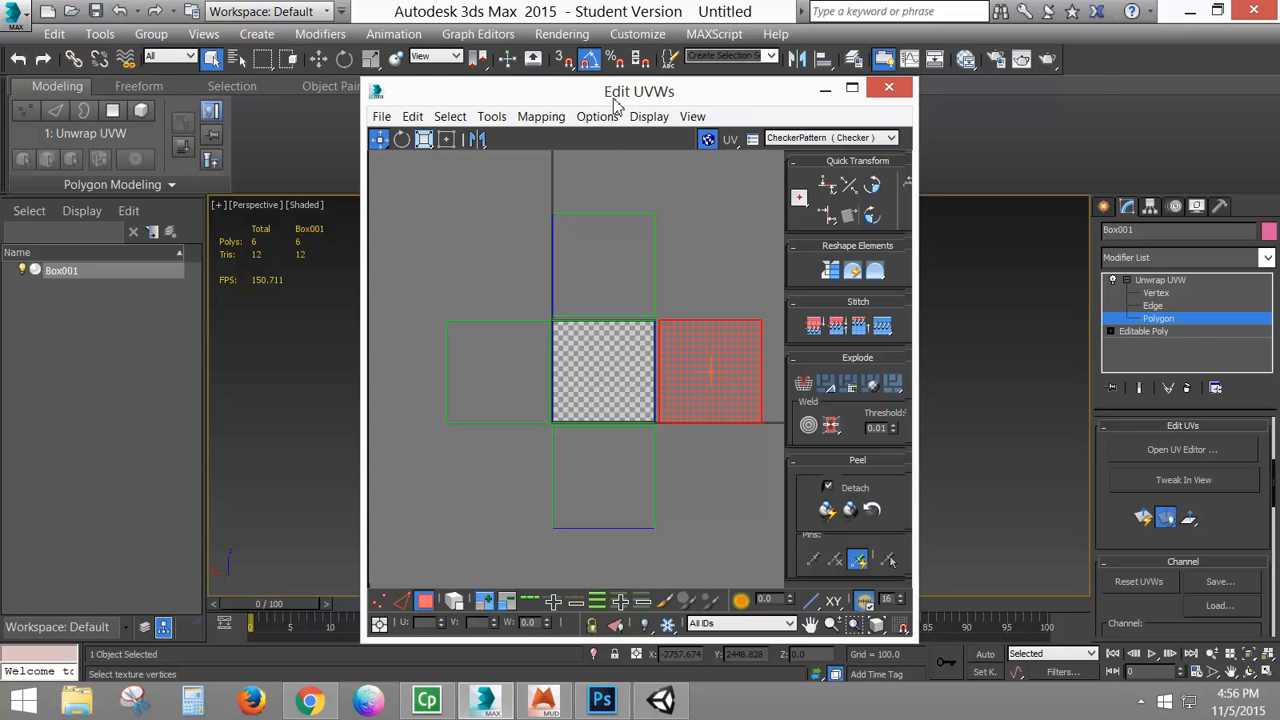
# Step: Reposition the Edit UVWs window beside the cube, select the remaining side face, and move its UV square to the far right of the row
pyautogui.moveTo(598, 95); pyautogui.dragTo(969, 117)
pyautogui.moveTo(563, 366); pyautogui.dragTo(385, 368)
pyautogui.click(653, 372)
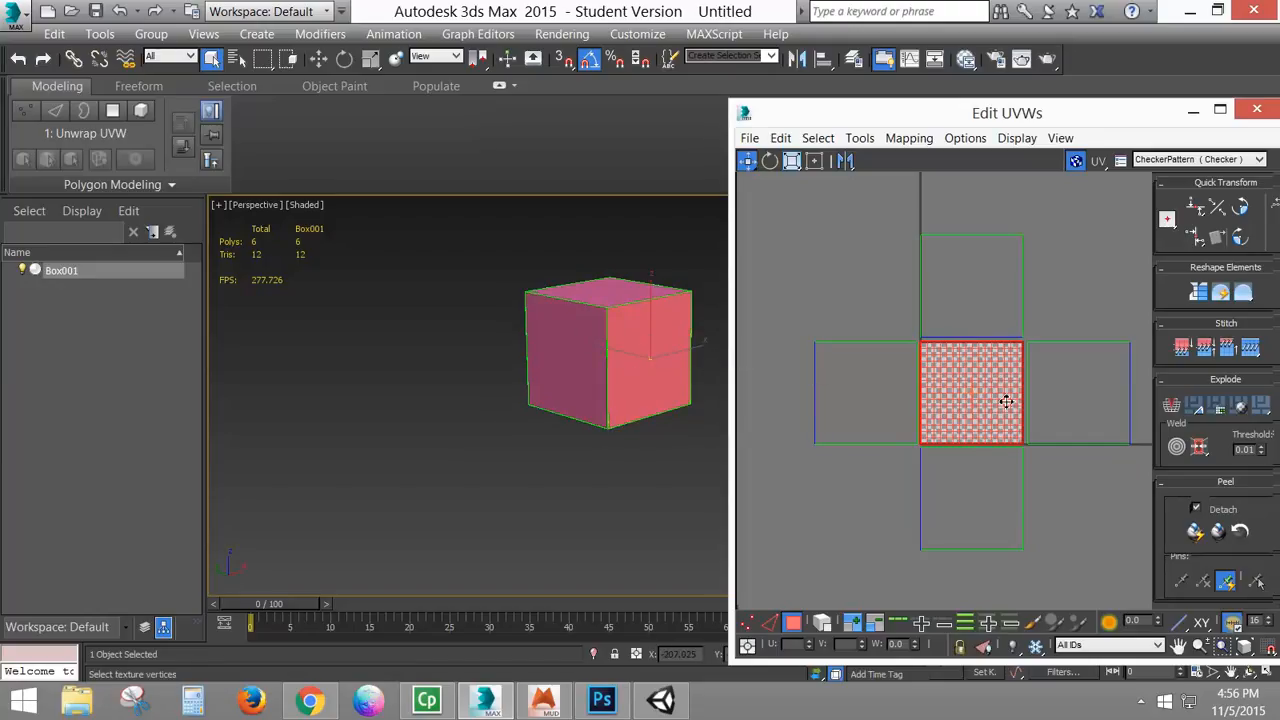
pyautogui.moveTo(1006, 401); pyautogui.dragTo(908, 386)
pyautogui.moveTo(851, 346); pyautogui.dragTo(1064, 361)
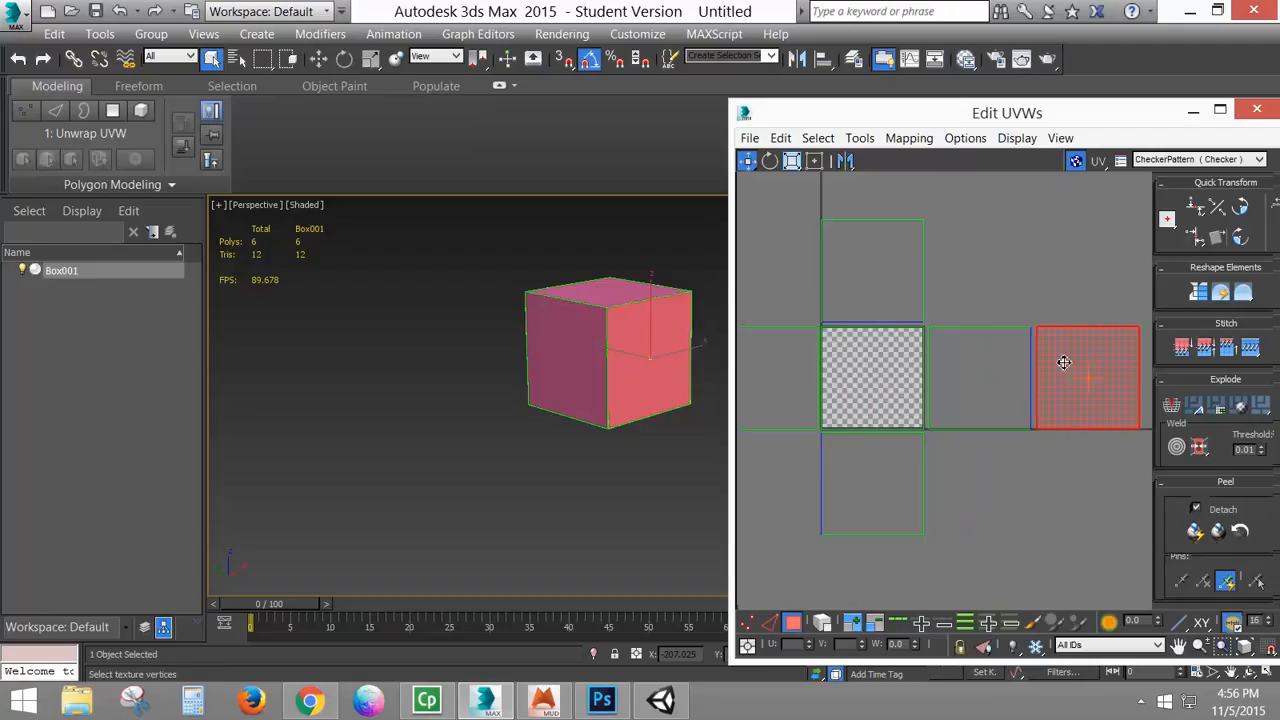
pyautogui.click(1047, 273)
pyautogui.moveTo(981, 369); pyautogui.dragTo(1005, 367)
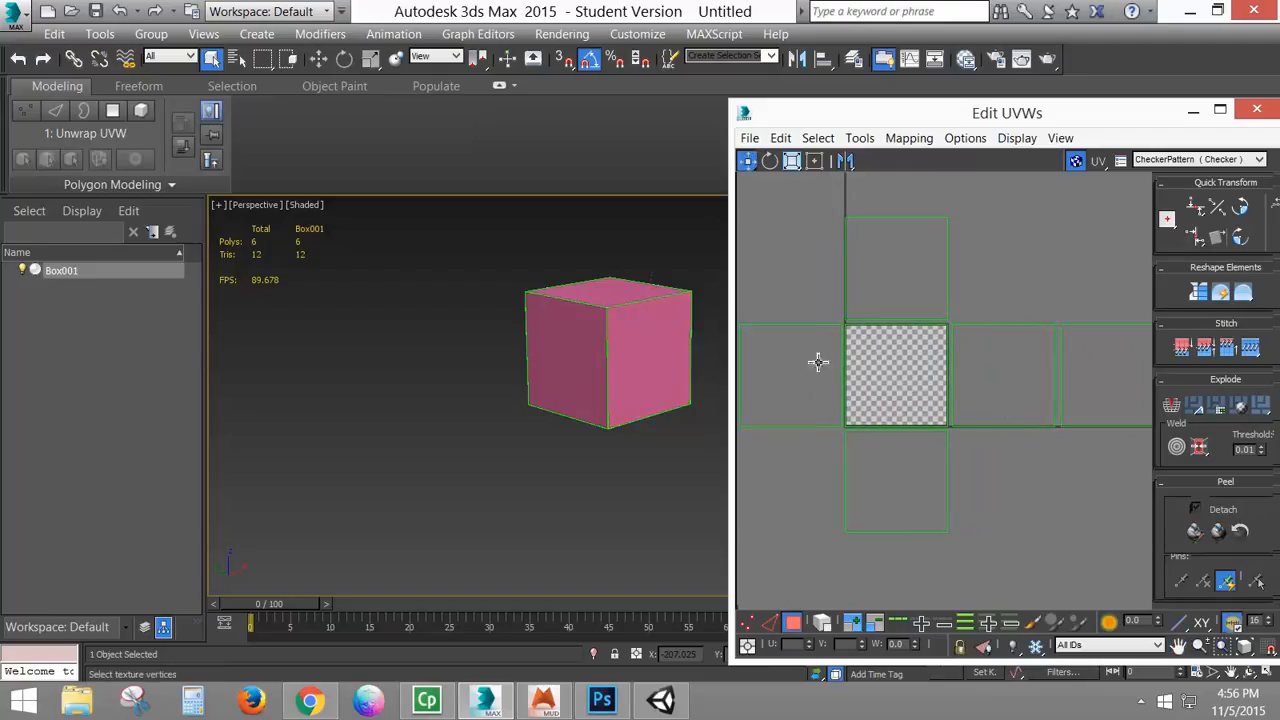
# Step: Select all the UV faces and move the whole cross layout below the checker tile
pyautogui.click(881, 279)
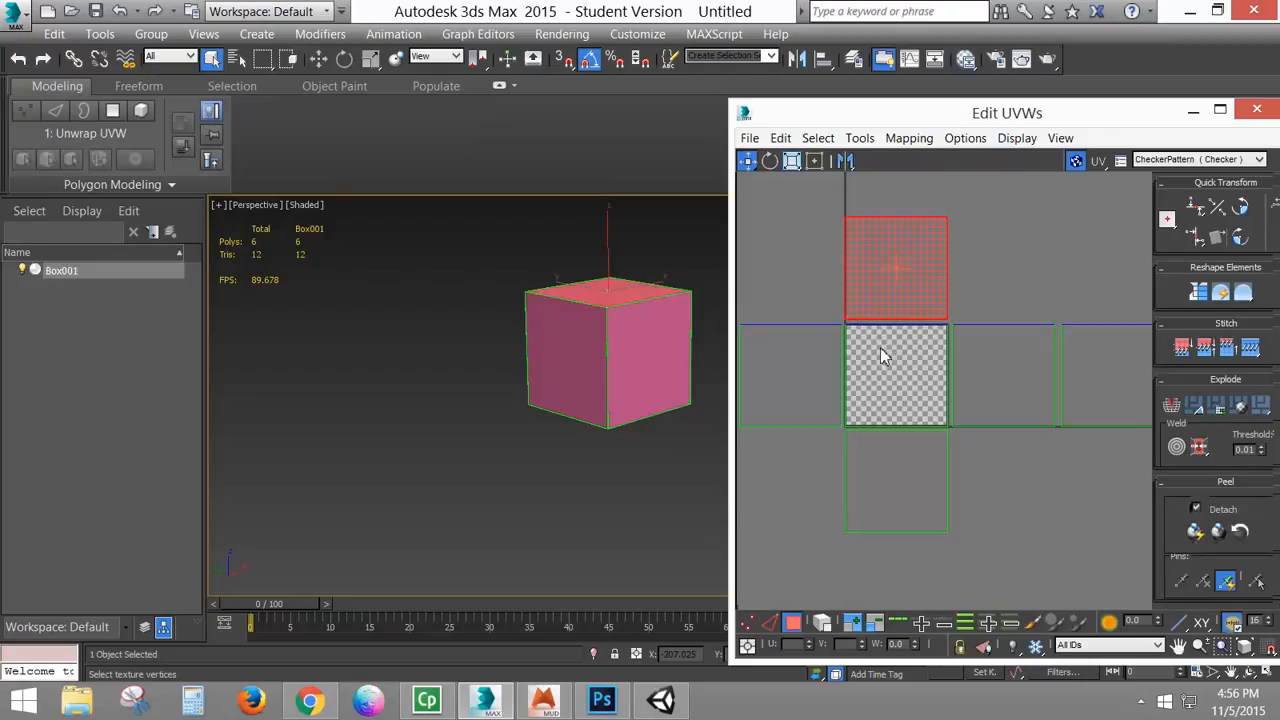
pyautogui.scroll(-2, 812, 249)
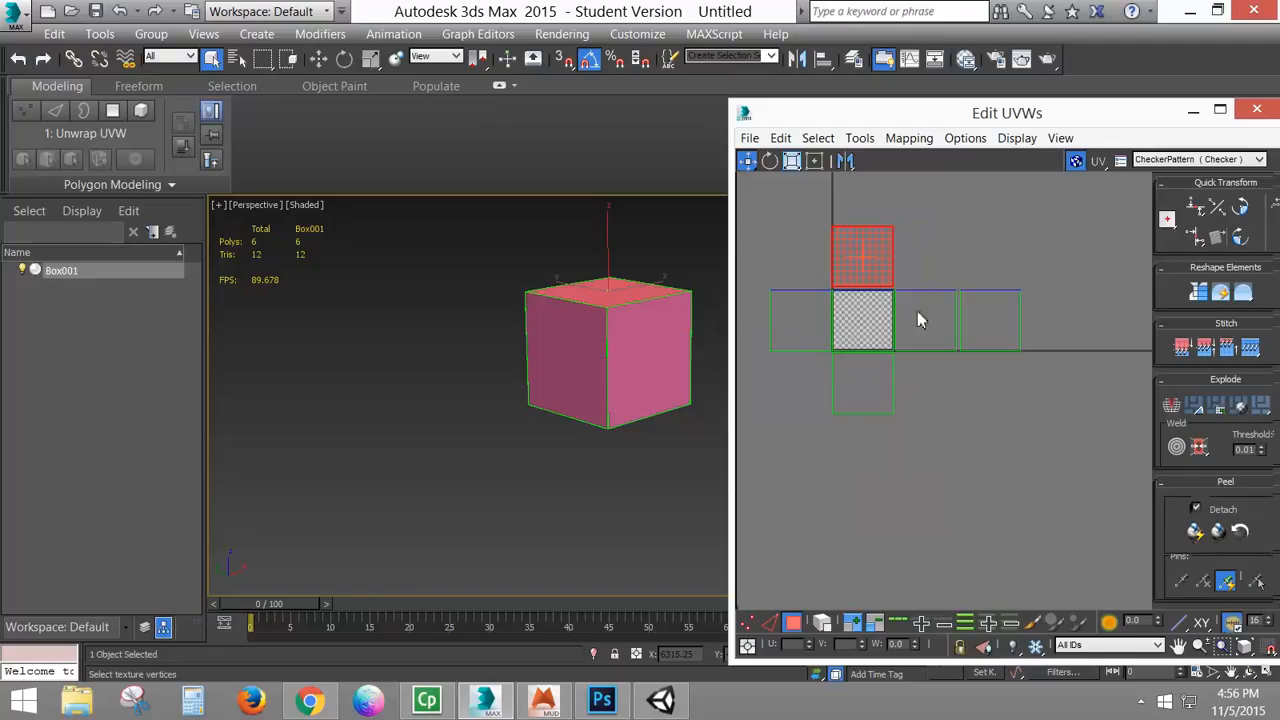
pyautogui.hotkey('ctrl', 'a')
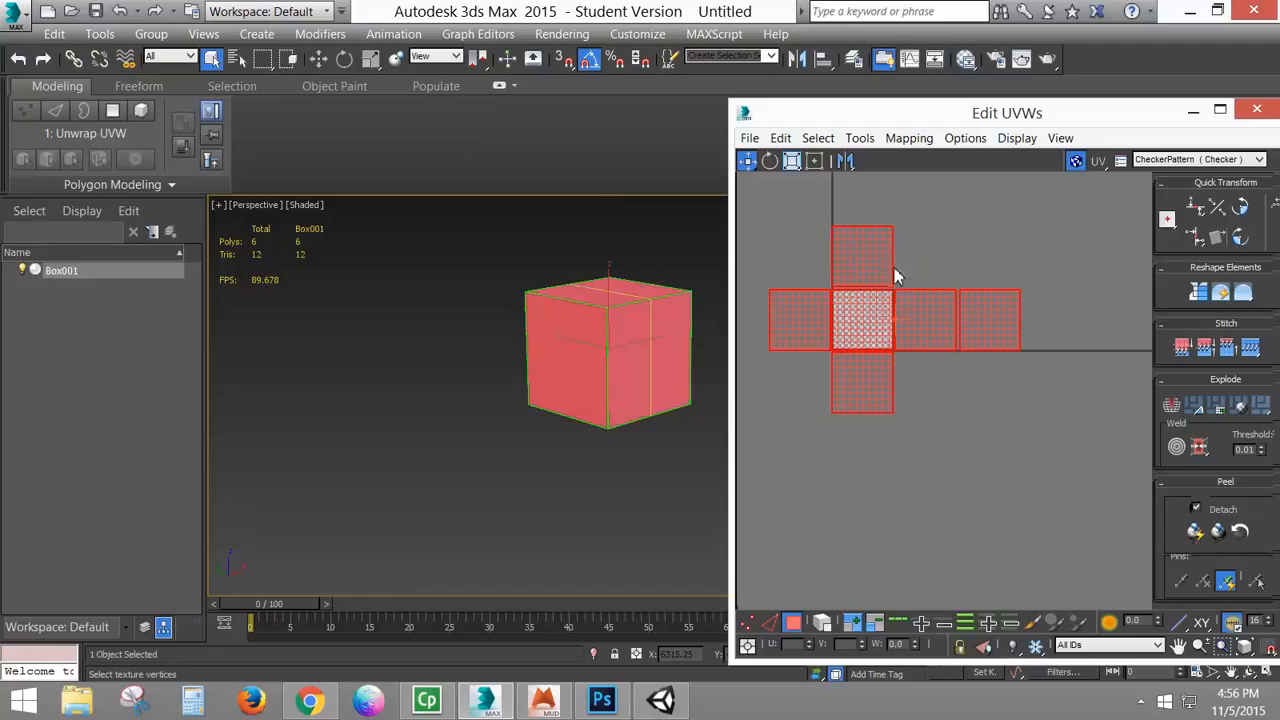
pyautogui.moveTo(873, 251); pyautogui.dragTo(882, 411)
pyautogui.click(1007, 434)
pyautogui.moveTo(984, 465); pyautogui.dragTo(962, 375)
pyautogui.scroll(2, 932, 380)
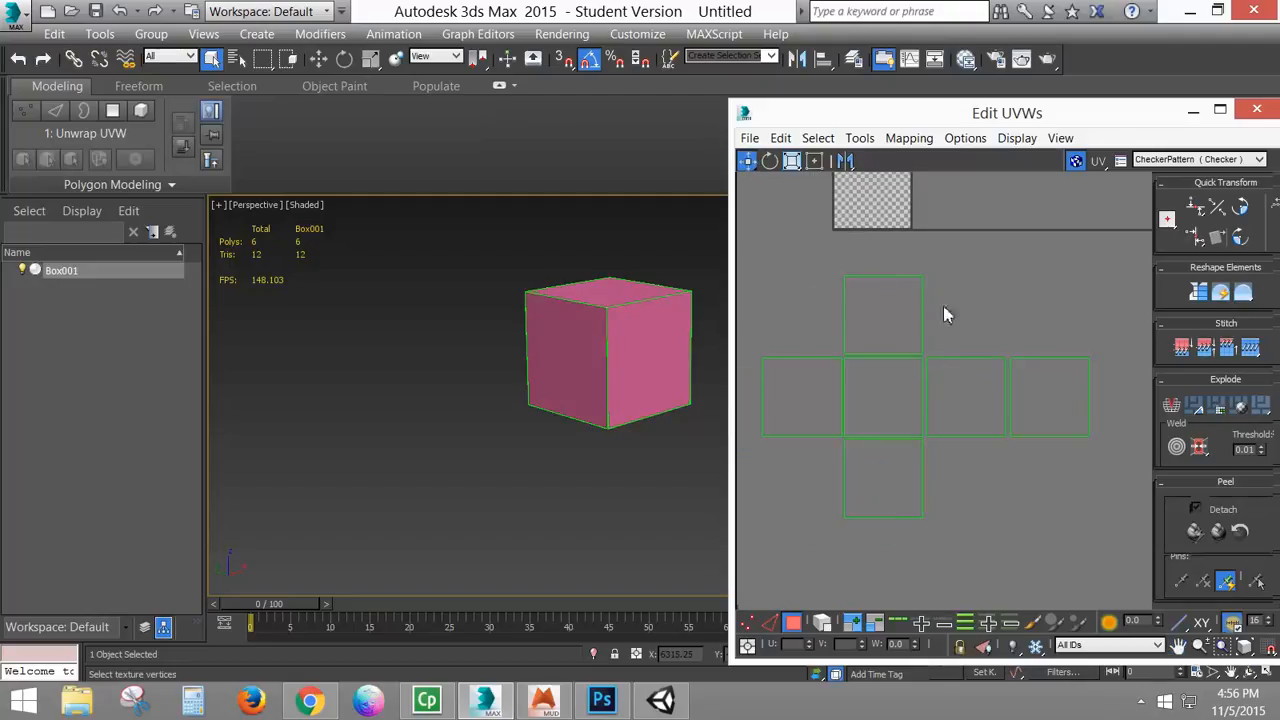
# Step: Maximise the Edit UVWs window and rotate the cross's bottom UV square so its shared edge adjoins the centre square, checking Angle Snap
pyautogui.click(1220, 110)
pyautogui.click(532, 404)
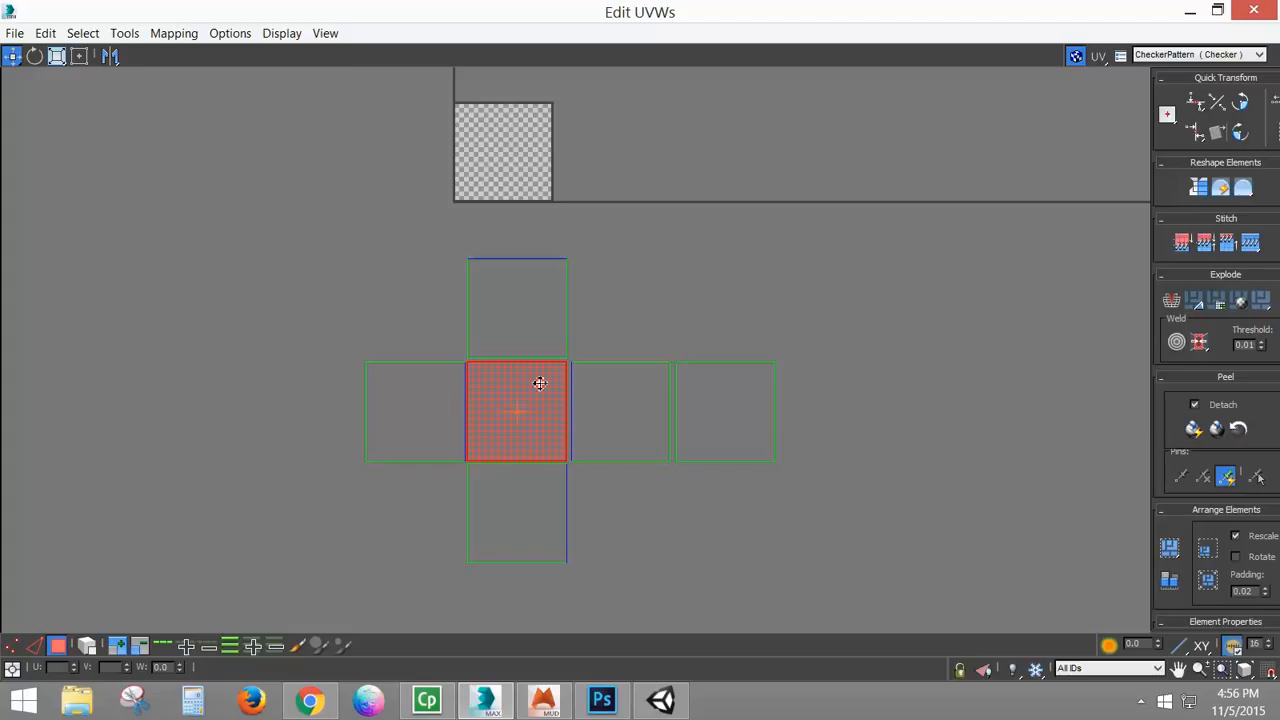
pyautogui.click(548, 505)
pyautogui.click(34, 56)
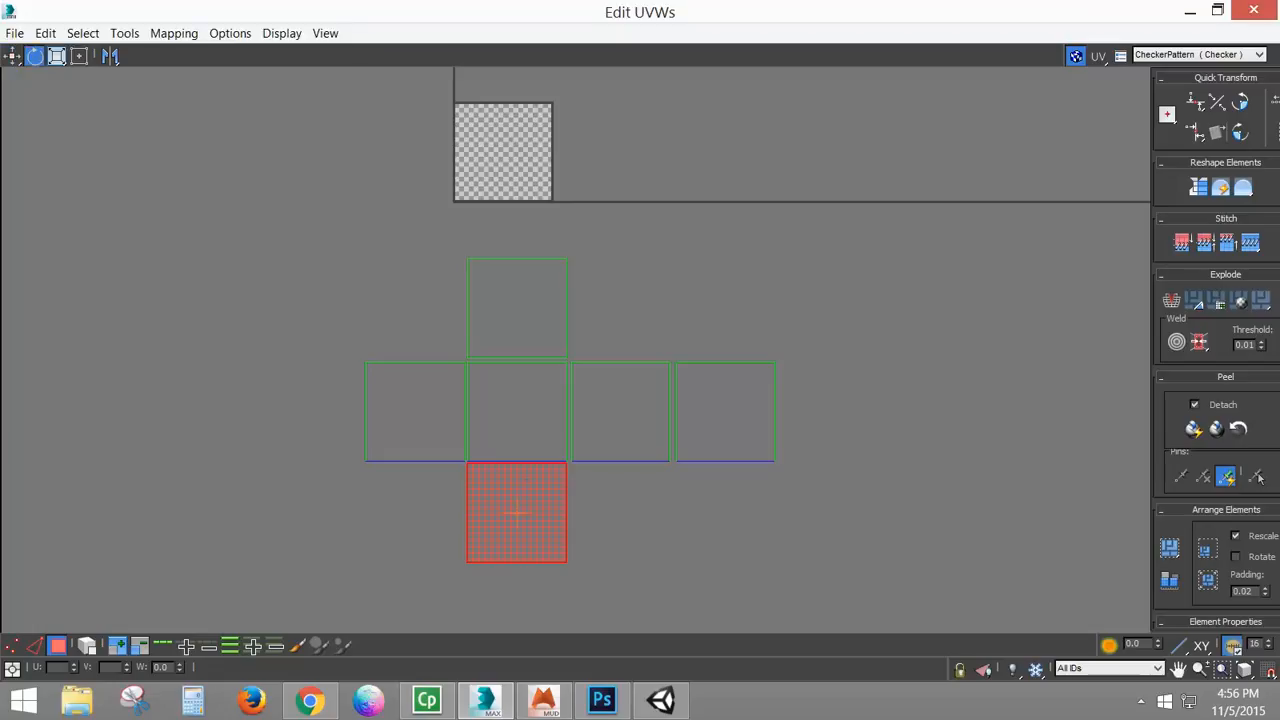
pyautogui.moveTo(516, 513); pyautogui.dragTo(531, 520)
pyautogui.click(1190, 11)
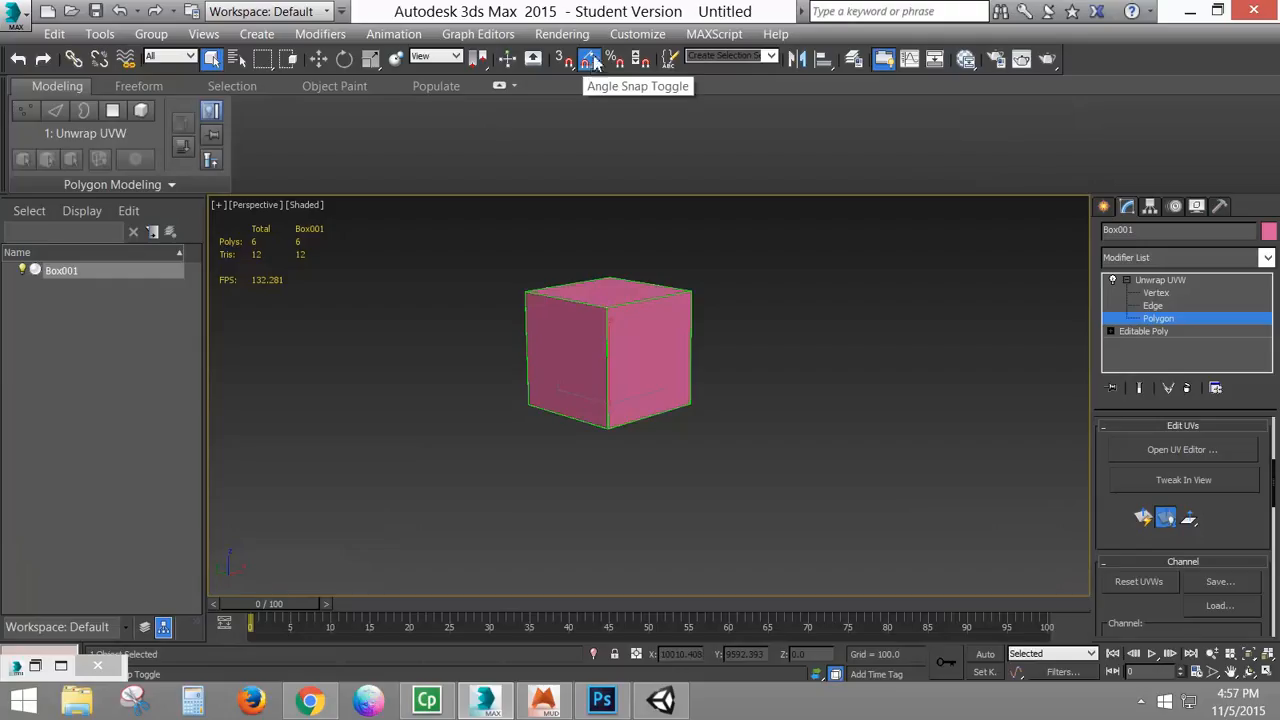
pyautogui.click(35, 666)
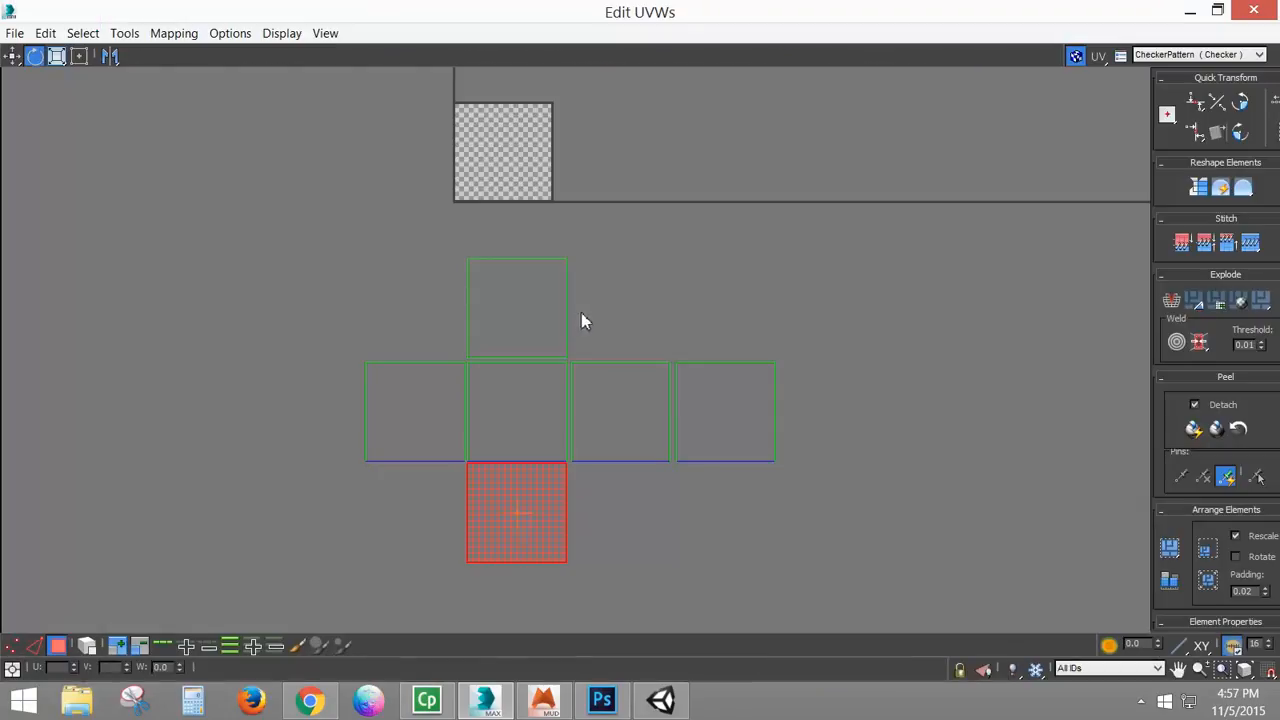
# Step: Rotate the cross's top UV square 180 degrees so its shared edge adjoins the centre square
pyautogui.click(565, 343)
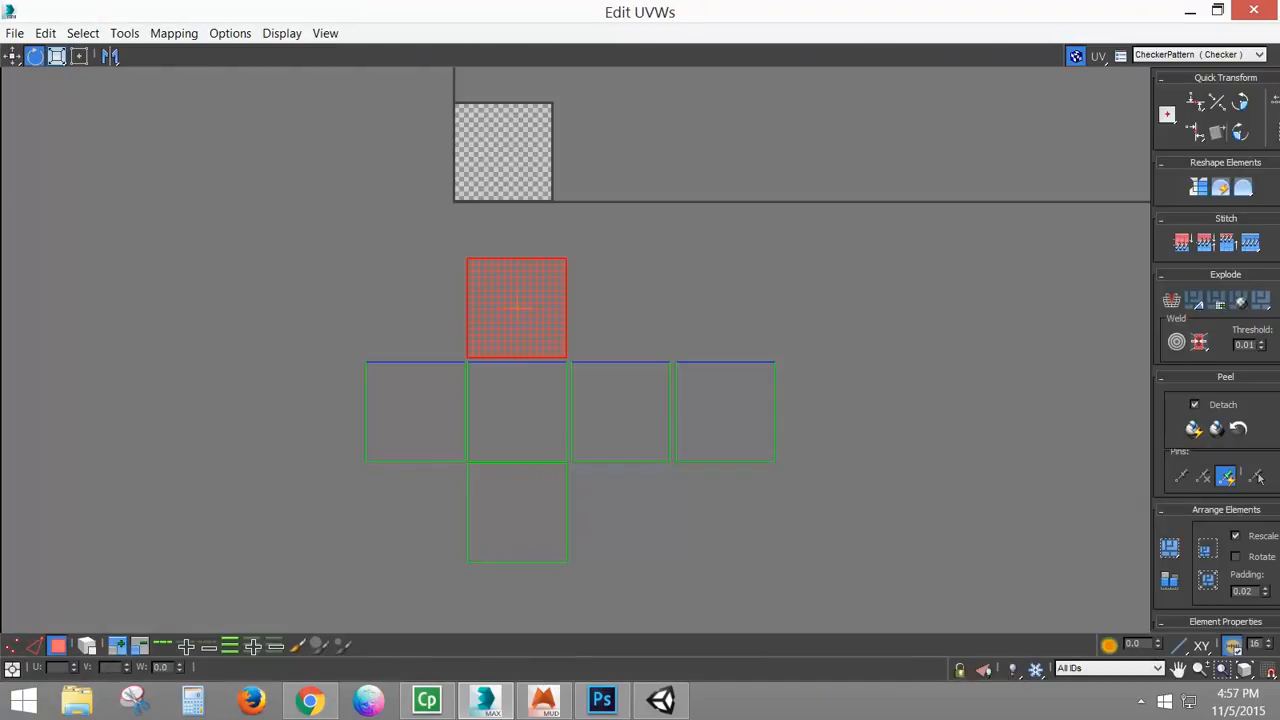
pyautogui.click(544, 409)
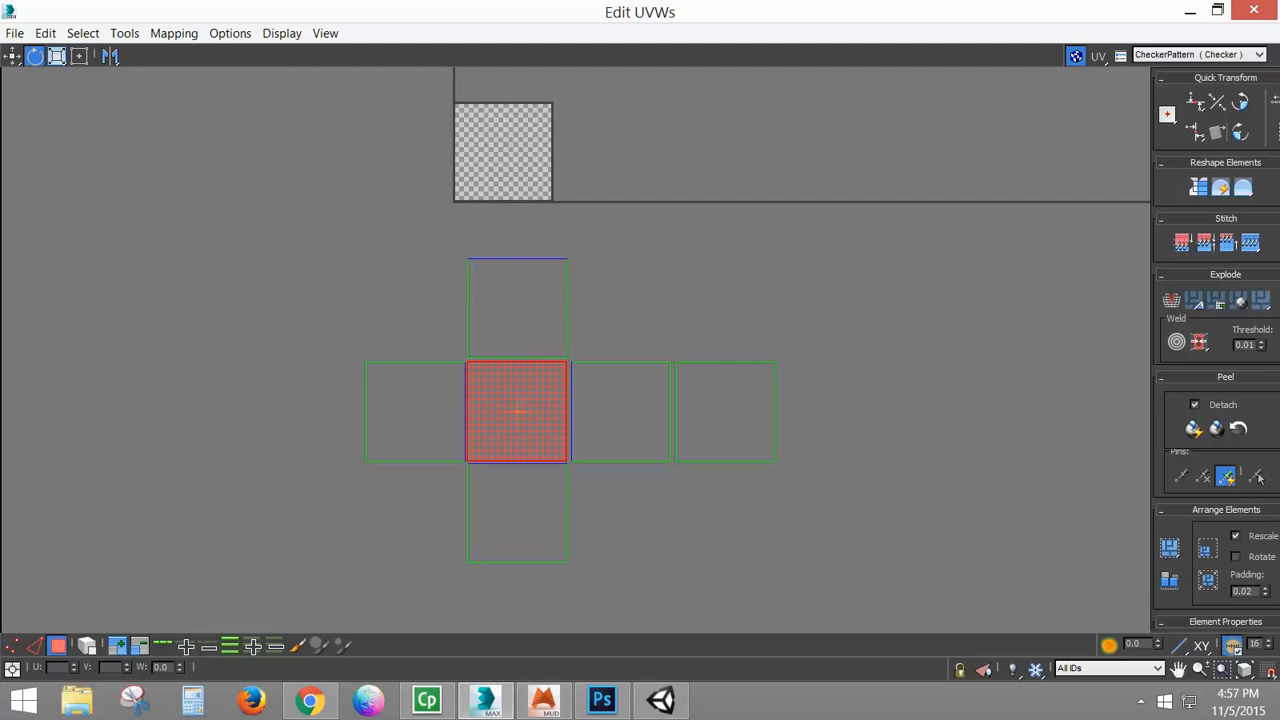
pyautogui.click(517, 280)
pyautogui.moveTo(517, 280); pyautogui.dragTo(536, 316)
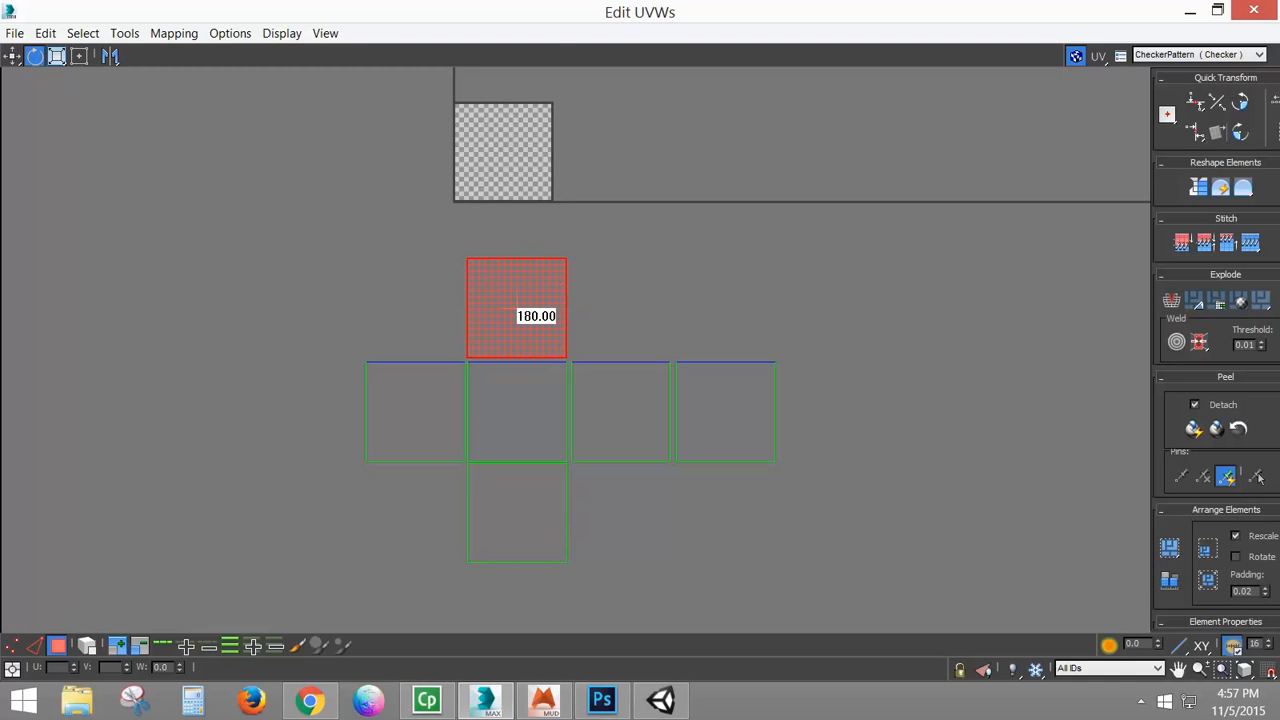
pyautogui.click(596, 293)
# Step: Select the UV squares of the cross one by one to check which edges they share with their neighbours
pyautogui.click(519, 289)
pyautogui.click(508, 532)
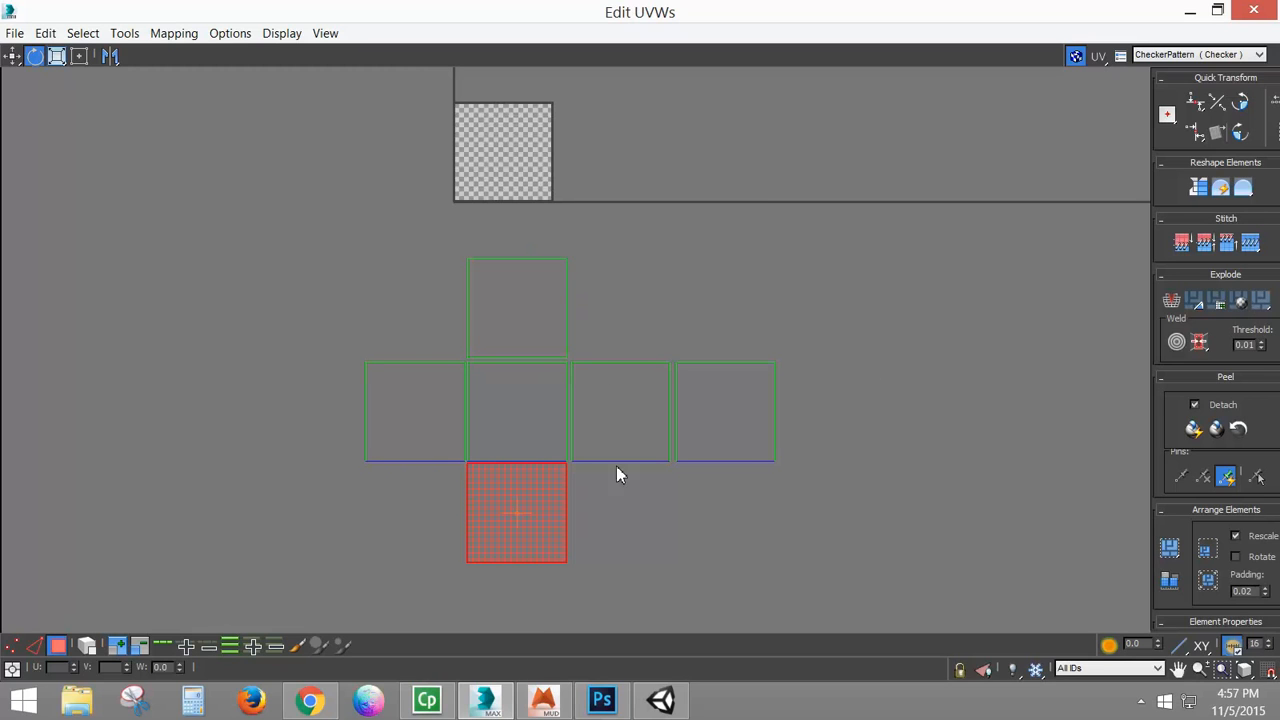
pyautogui.click(416, 412)
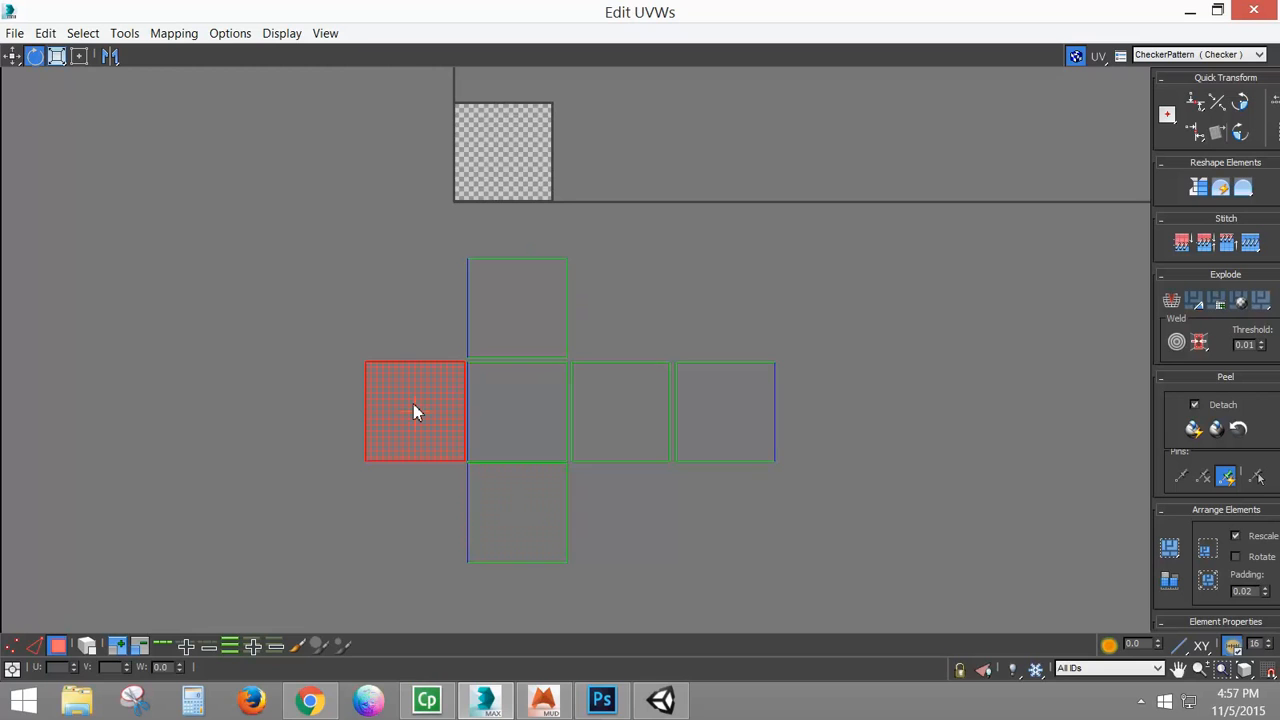
pyautogui.click(521, 404)
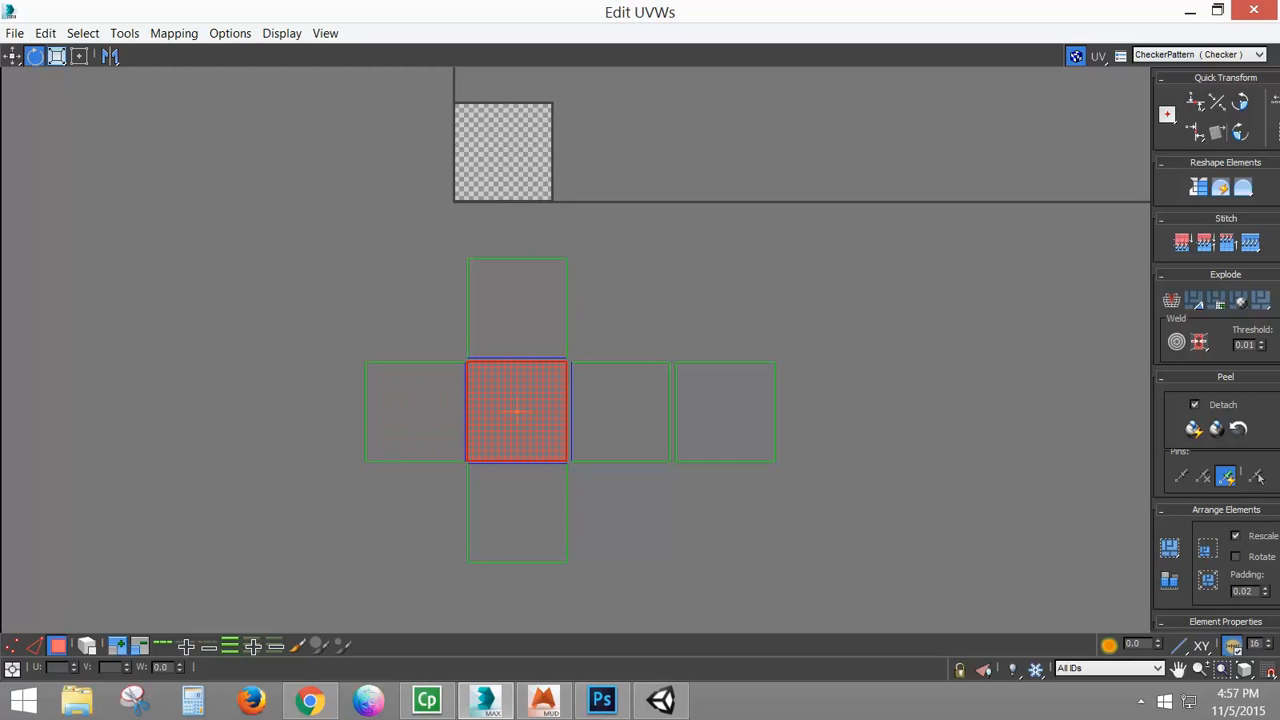
pyautogui.click(631, 396)
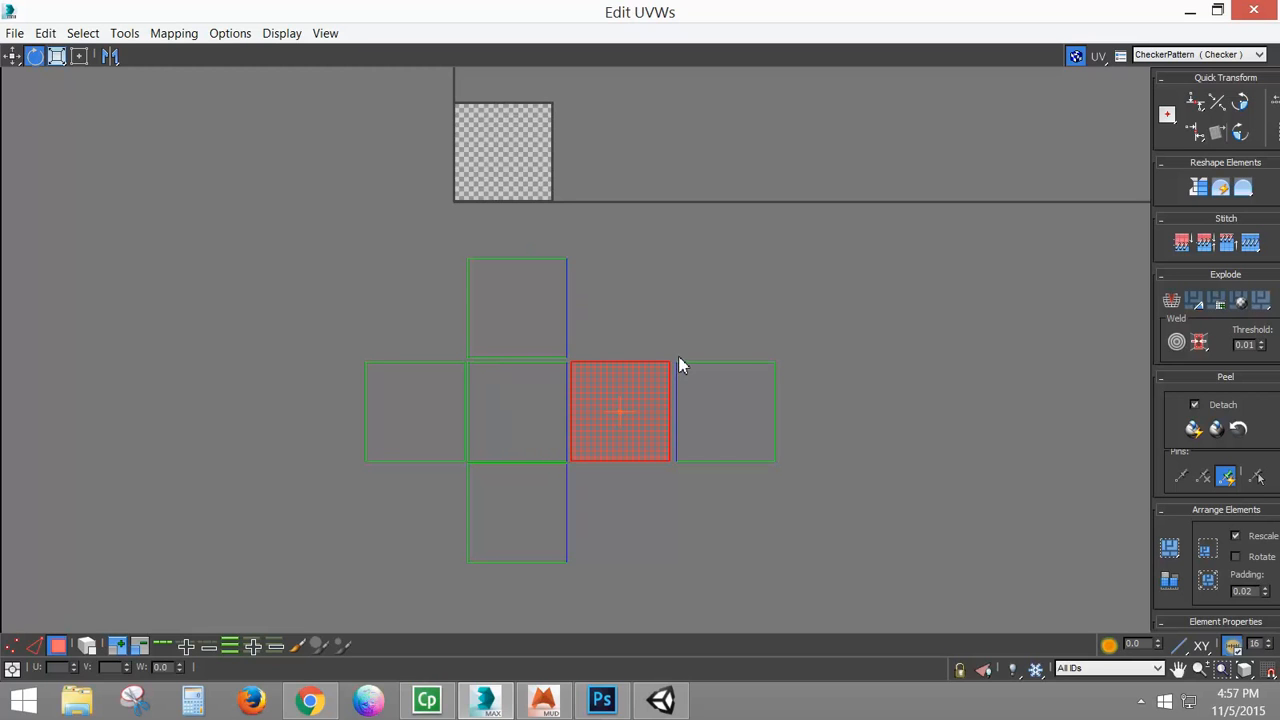
pyautogui.click(727, 418)
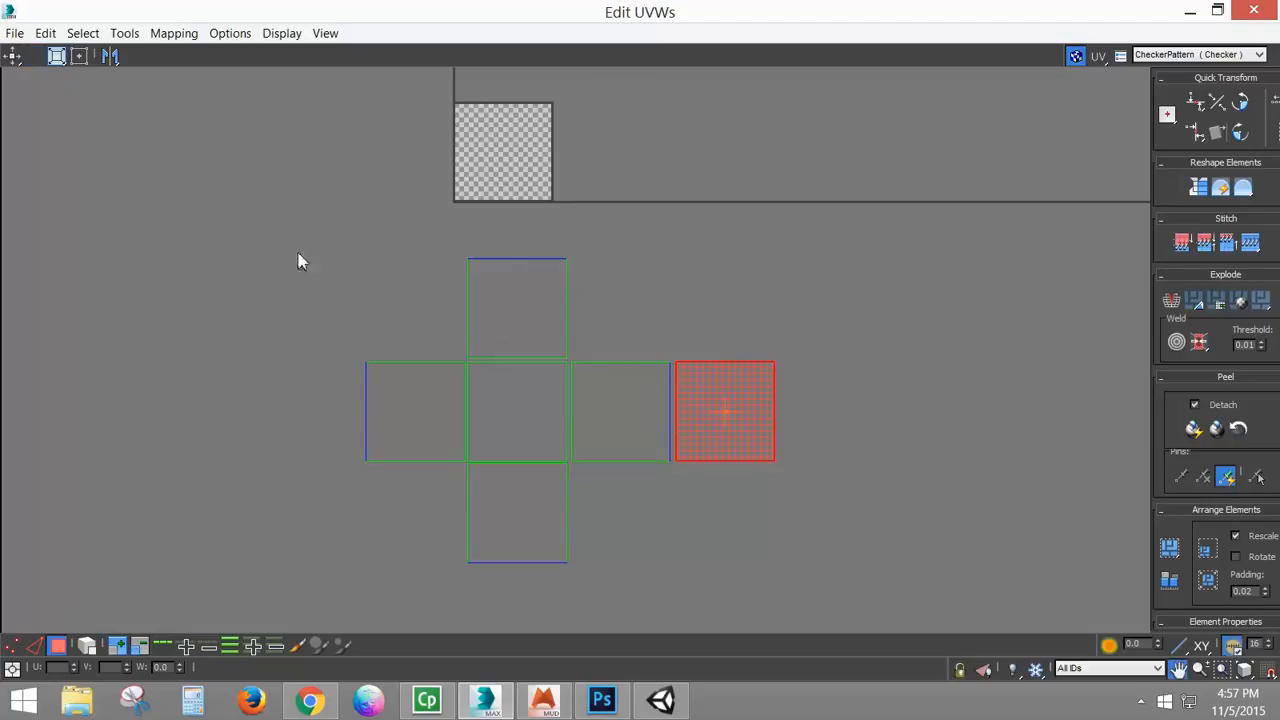
# Step: Move the cross's left UV square toward the centre square to close most of the gap between them
pyautogui.click(12, 55)
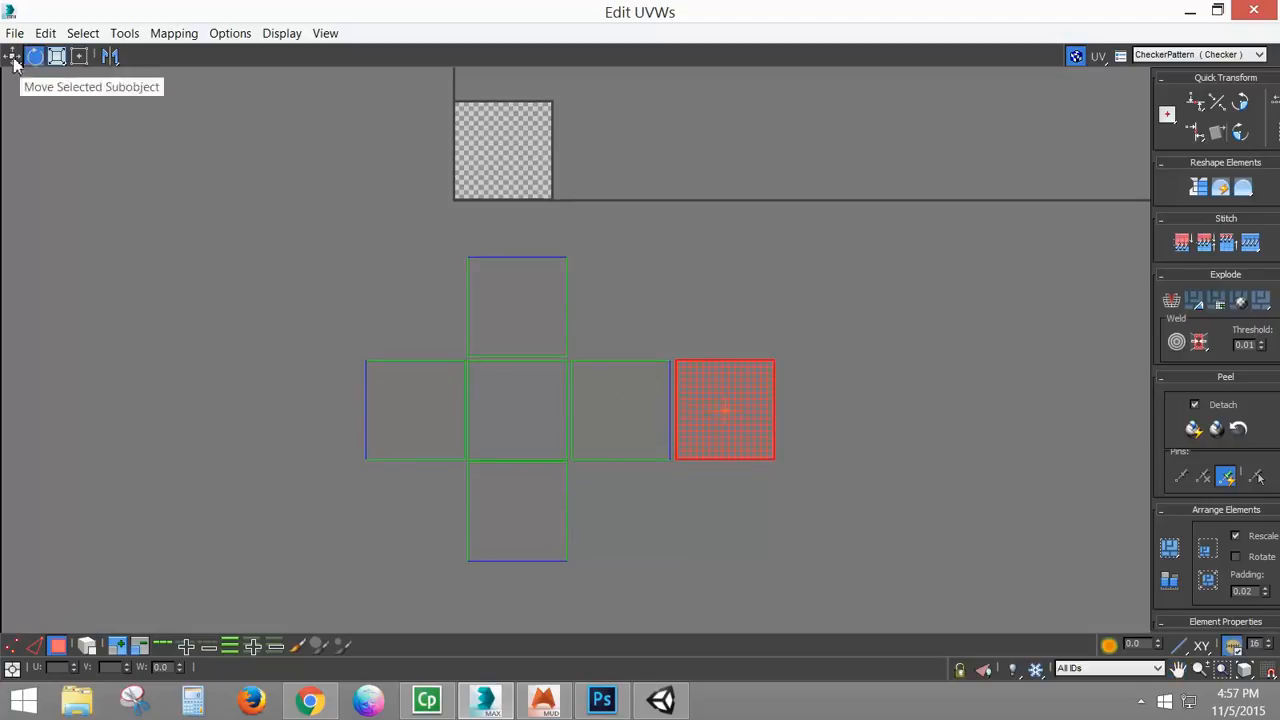
pyautogui.scroll(10, 403, 402)
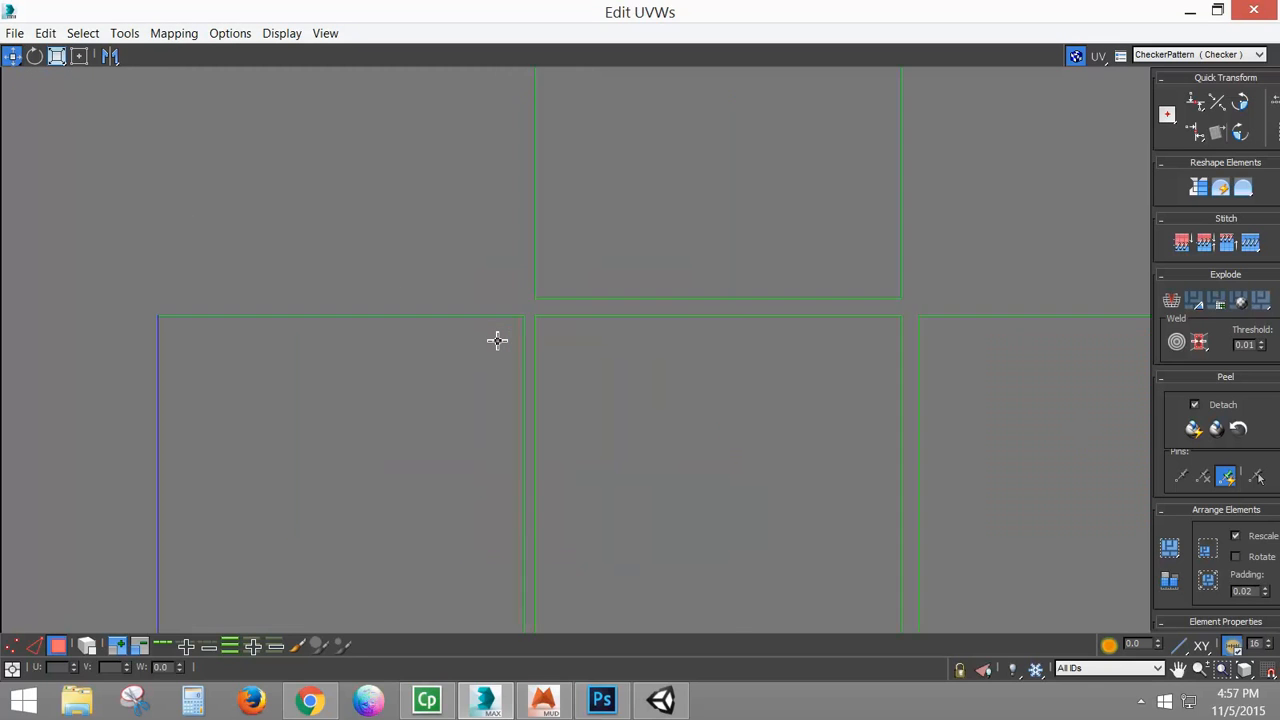
pyautogui.scroll(-8, 497, 323)
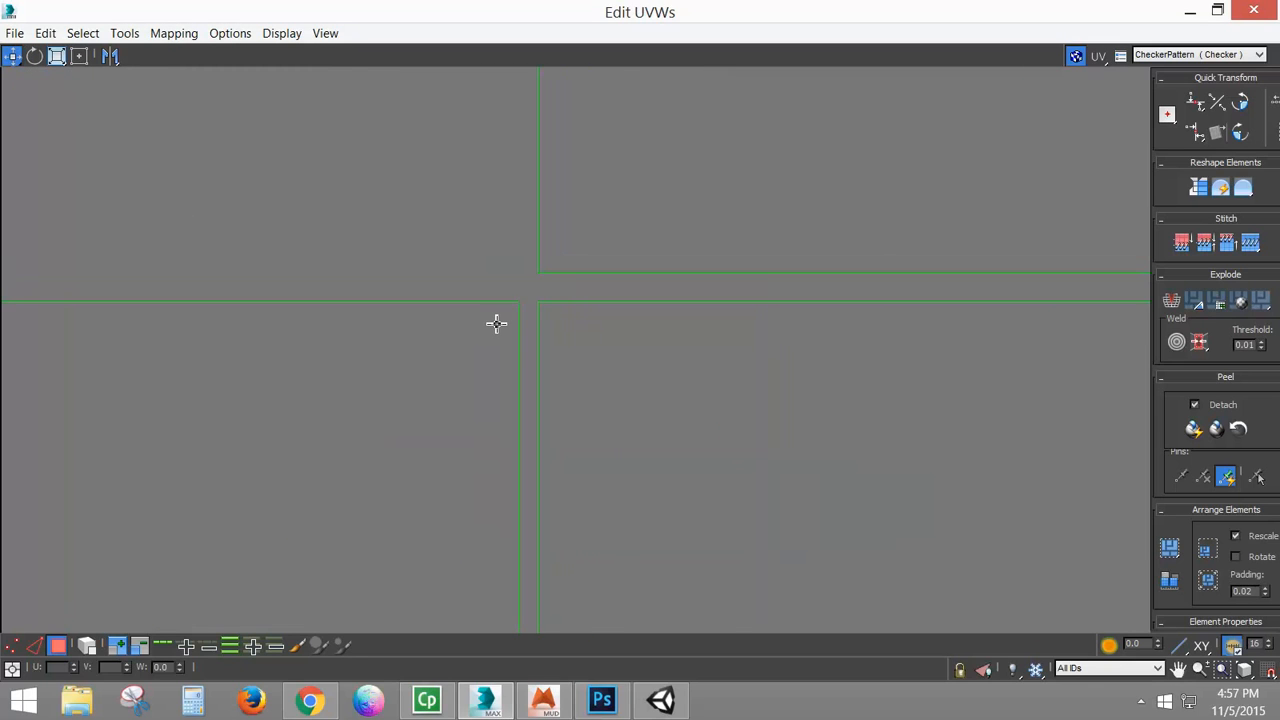
pyautogui.moveTo(648, 385); pyautogui.dragTo(601, 360)
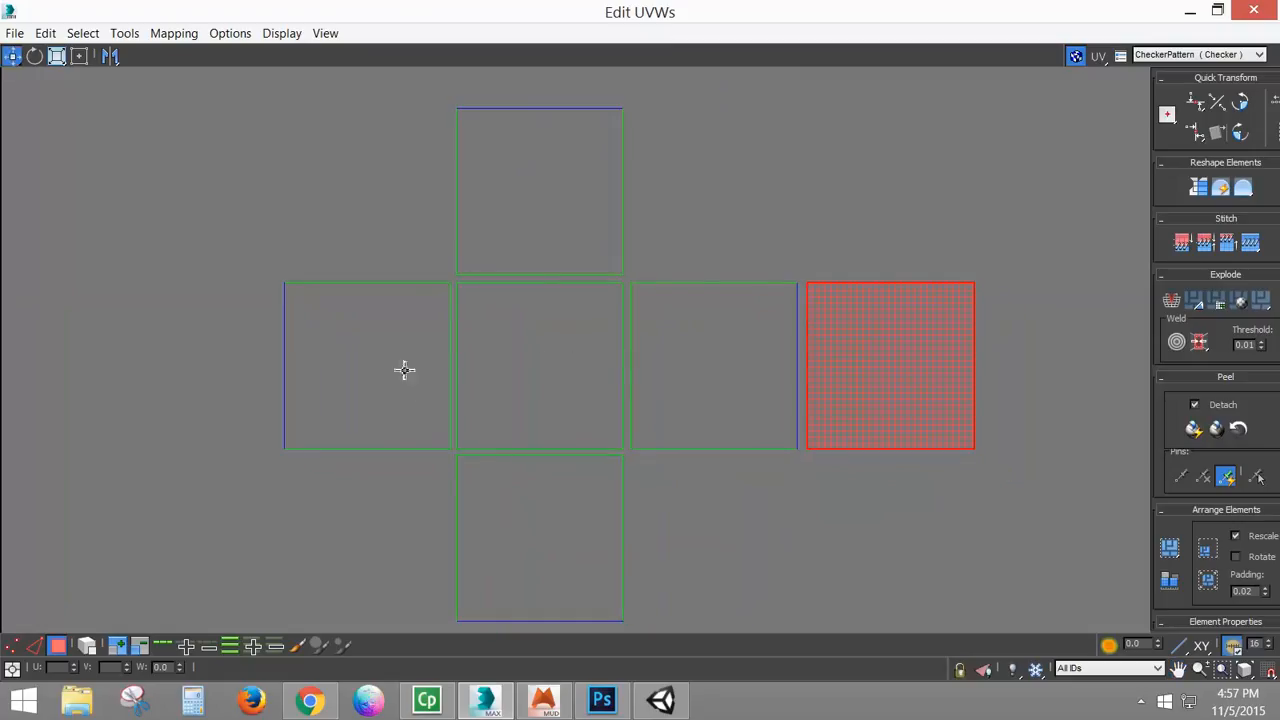
pyautogui.scroll(2, 428, 321)
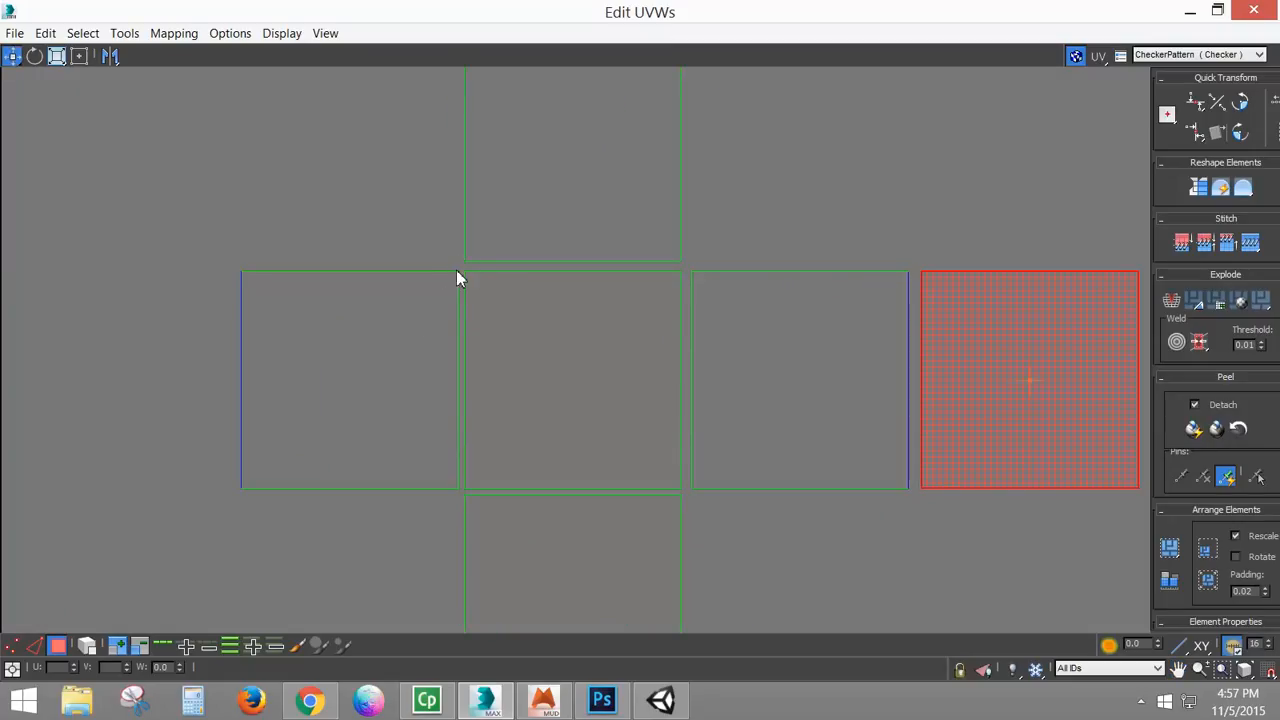
pyautogui.scroll(6, 429, 287)
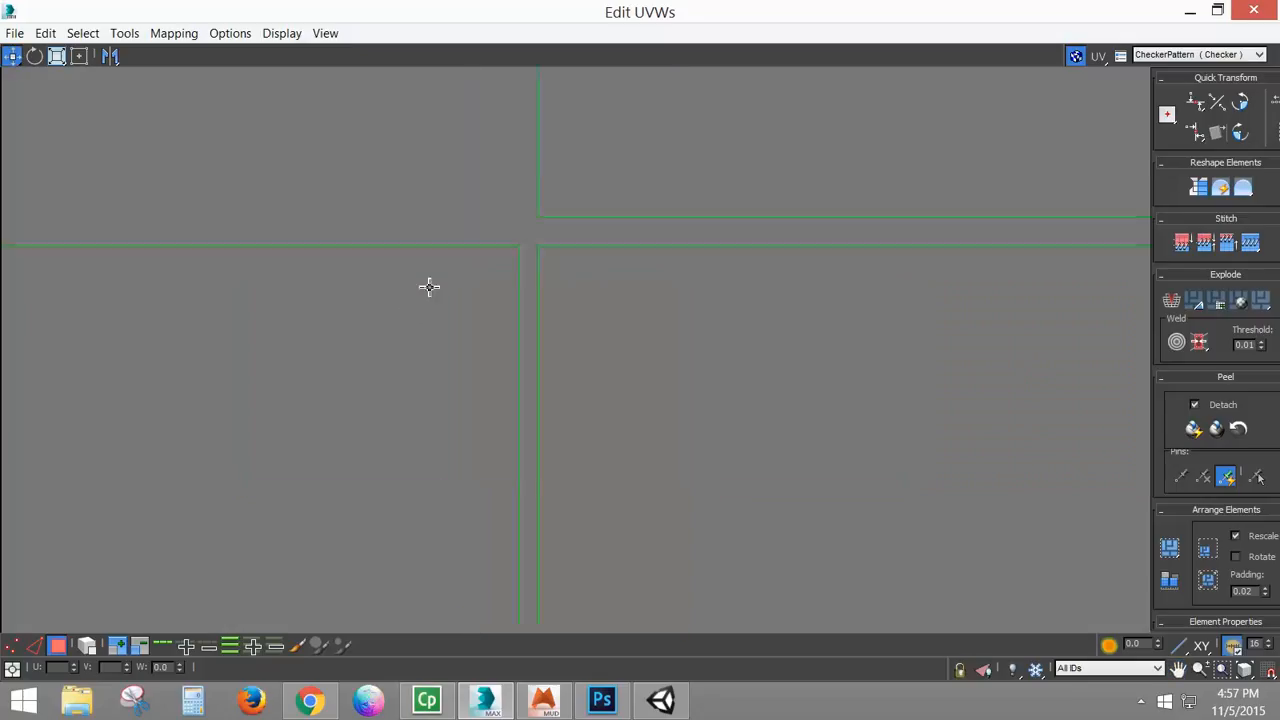
pyautogui.scroll(10, 551, 260)
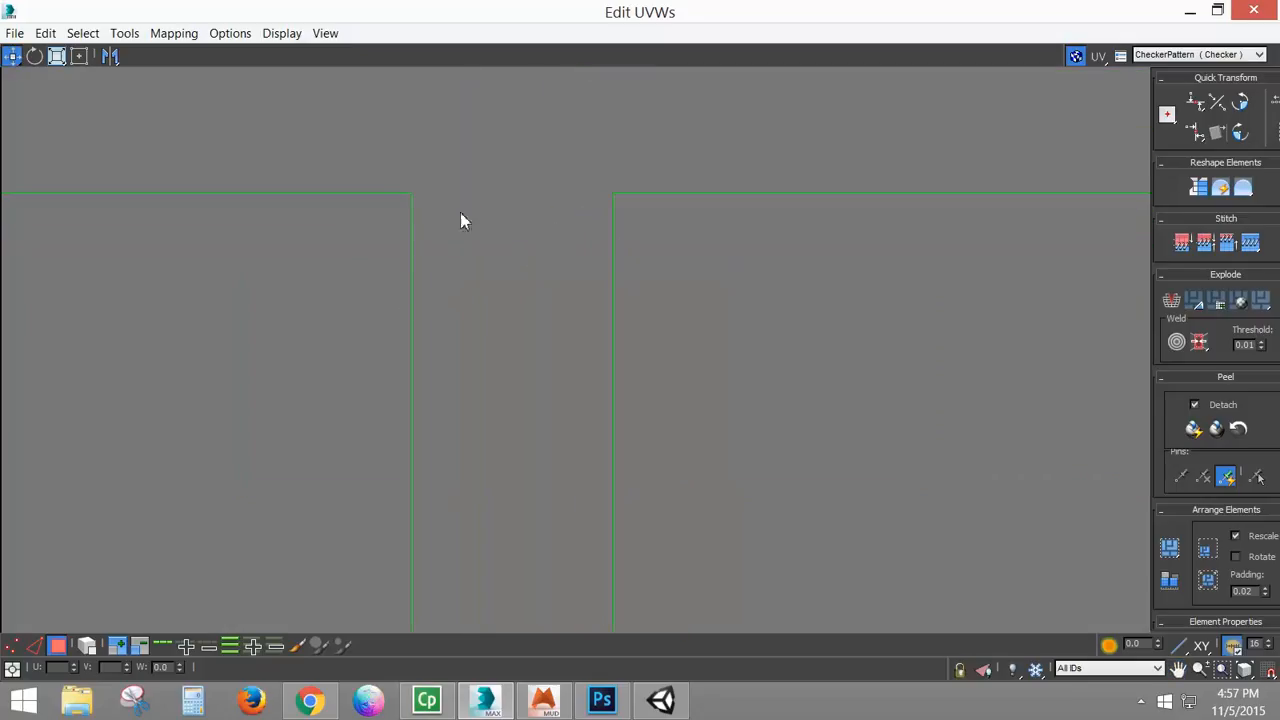
pyautogui.click(366, 237)
pyautogui.moveTo(366, 237); pyautogui.dragTo(640, 254)
# Step: Fine-align the left UV square so its right edge and top corner meet the centre square exactly
pyautogui.scroll(6, 625, 240)
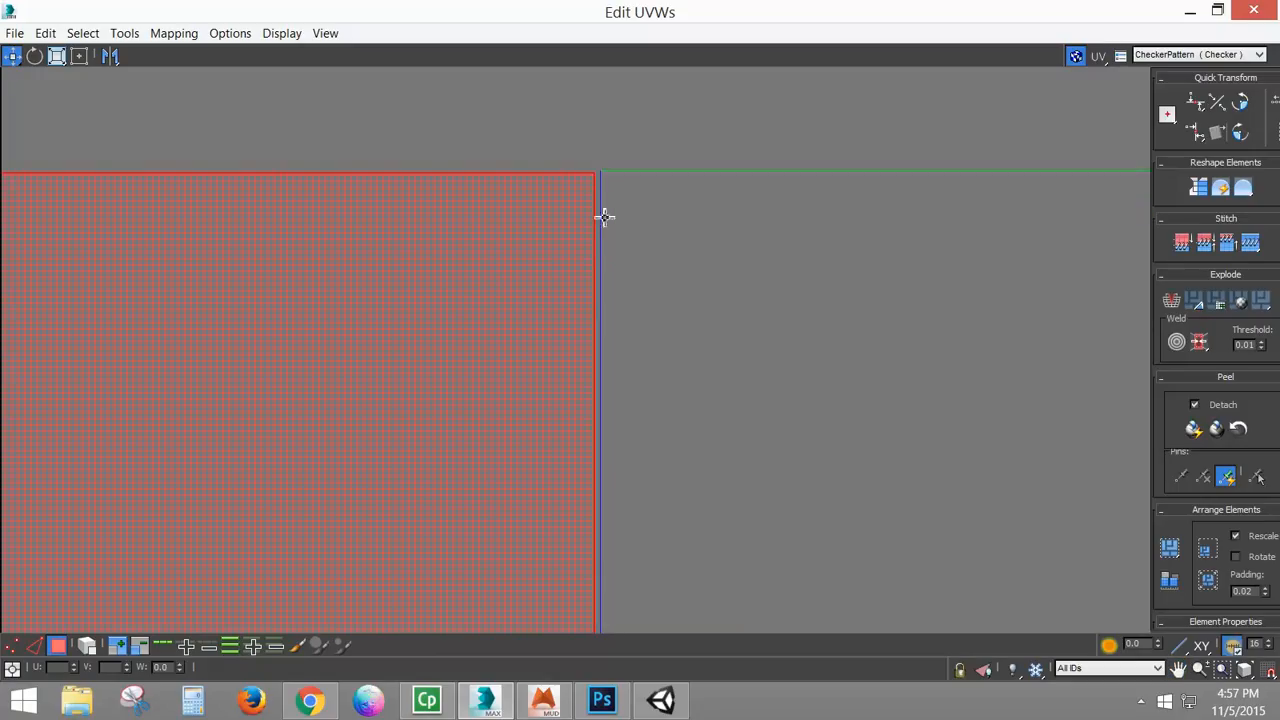
pyautogui.scroll(1, 592, 180)
pyautogui.moveTo(646, 157); pyautogui.dragTo(551, 300)
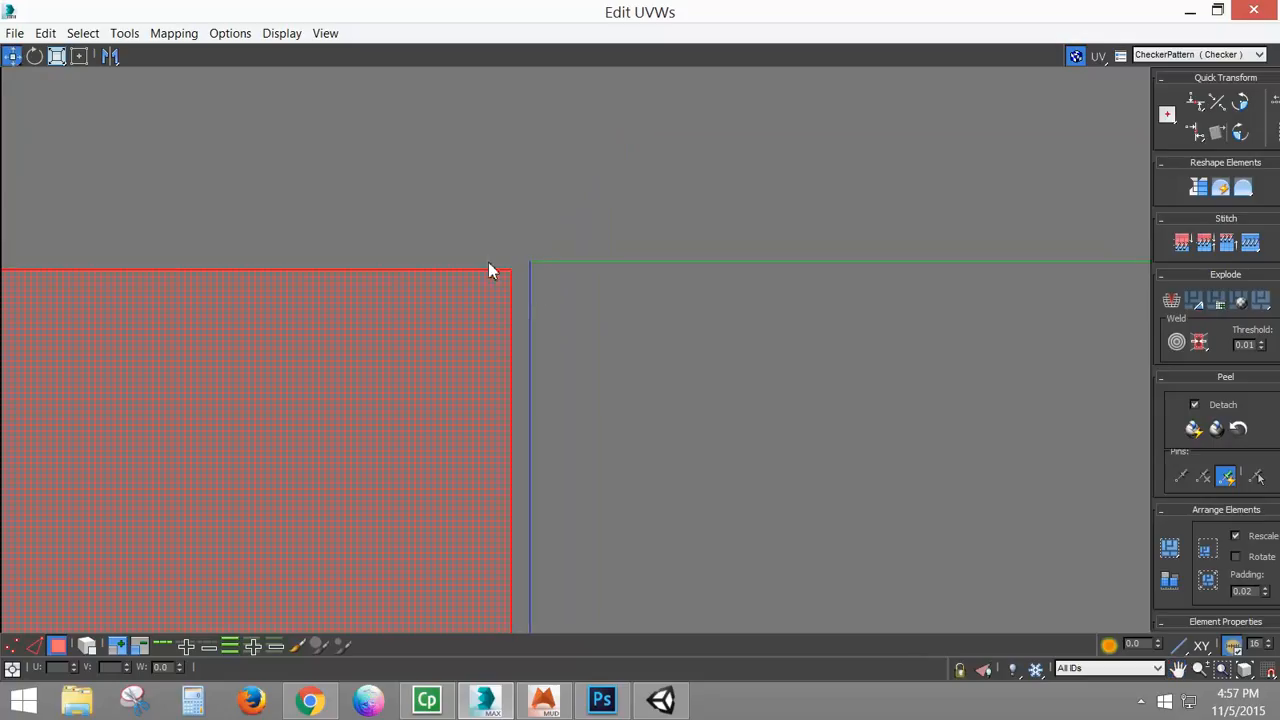
pyautogui.moveTo(460, 331); pyautogui.dragTo(457, 249)
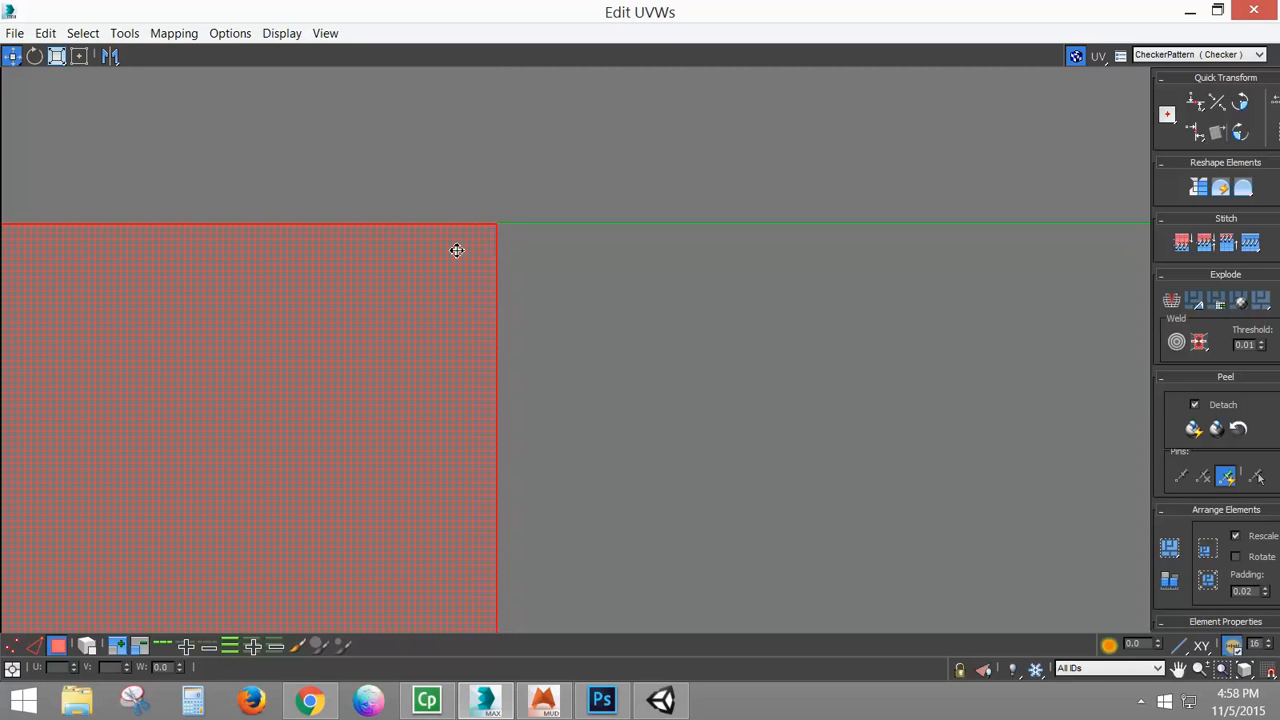
# Step: Select the cross's top UV square and move it down onto the centre square's top edge
pyautogui.scroll(-10, 545, 277)
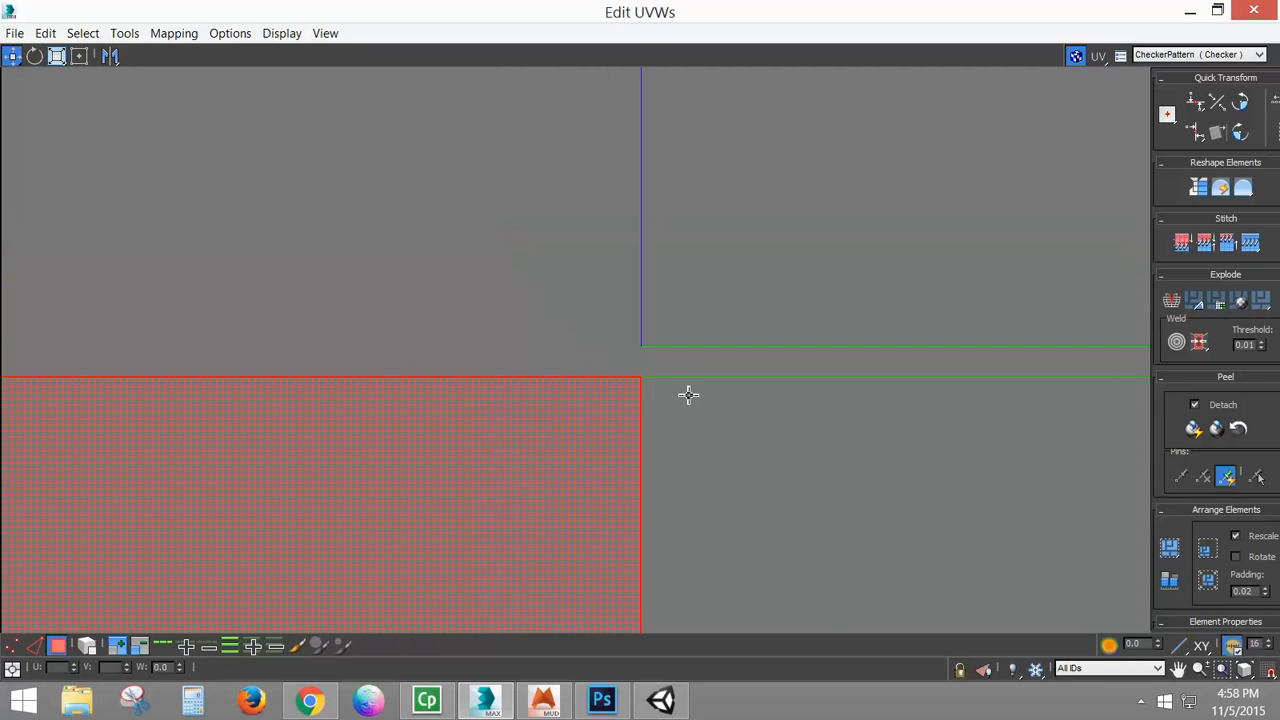
pyautogui.scroll(8, 724, 361)
pyautogui.click(560, 459)
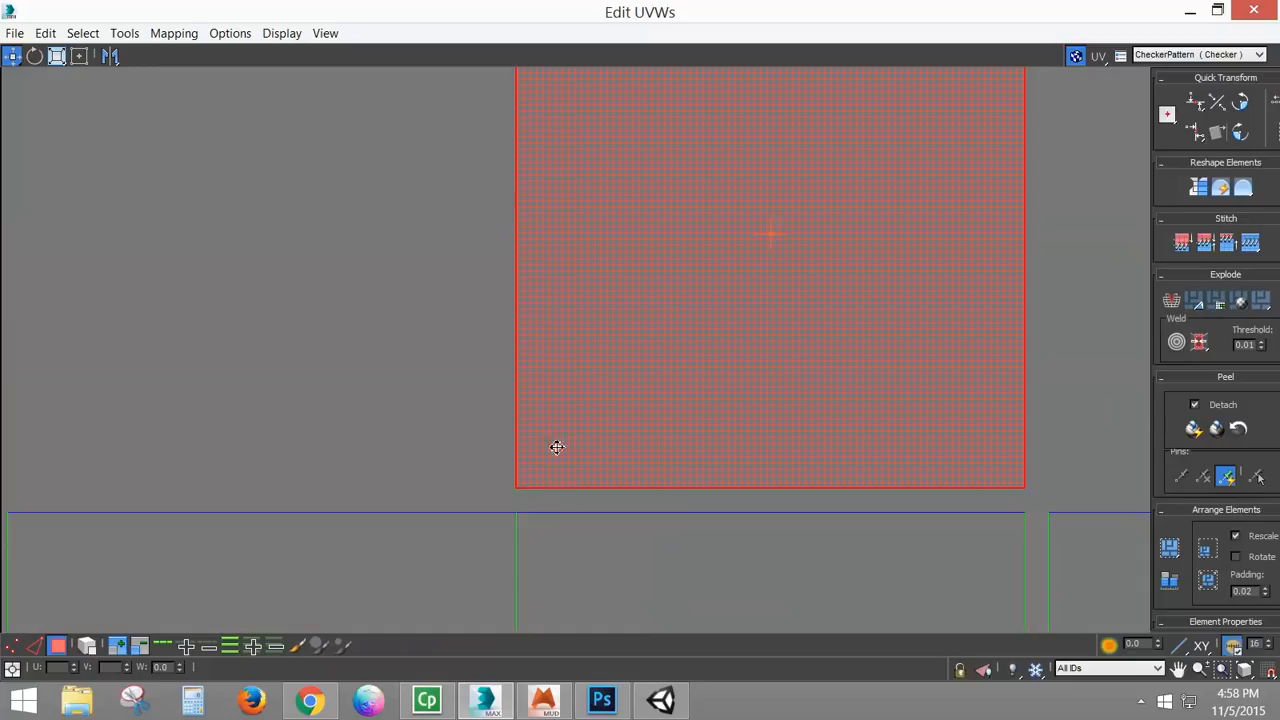
pyautogui.moveTo(554, 440); pyautogui.dragTo(555, 460)
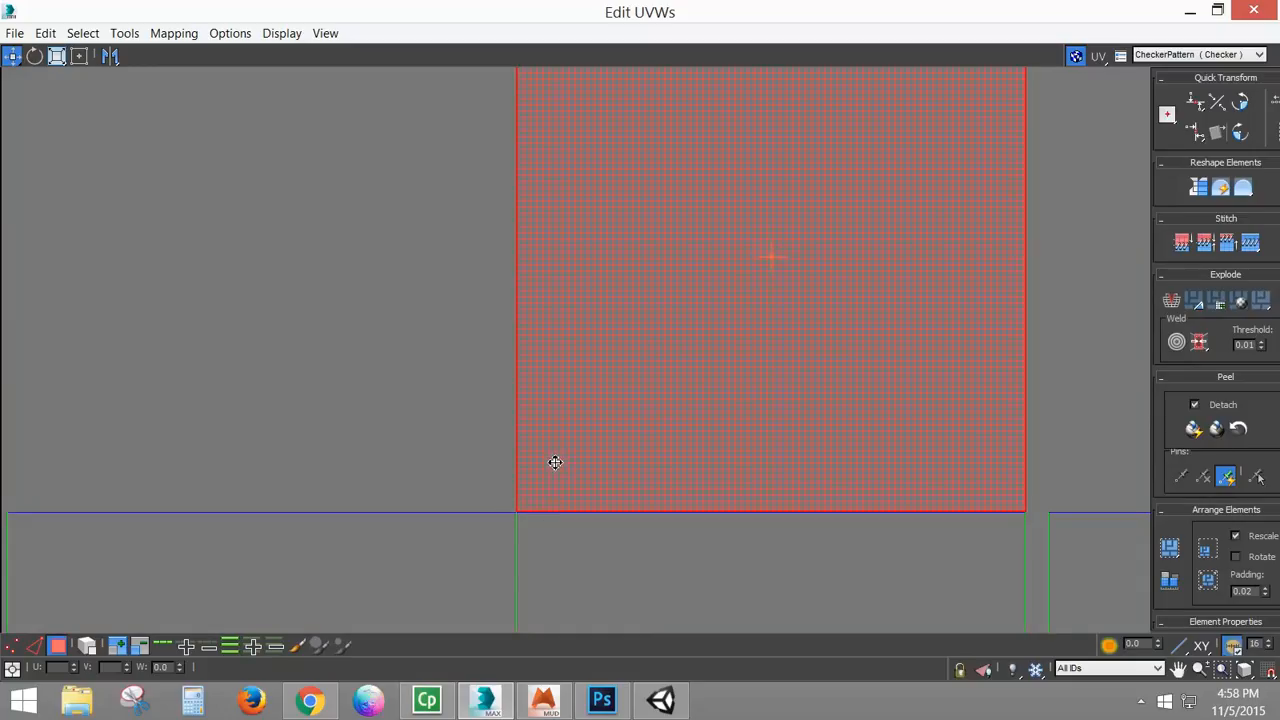
# Step: Fine-align the top UV square's lower corner with the centre square's upper corner at close zoom
pyautogui.moveTo(617, 499); pyautogui.dragTo(650, 396)
pyautogui.scroll(12, 594, 431)
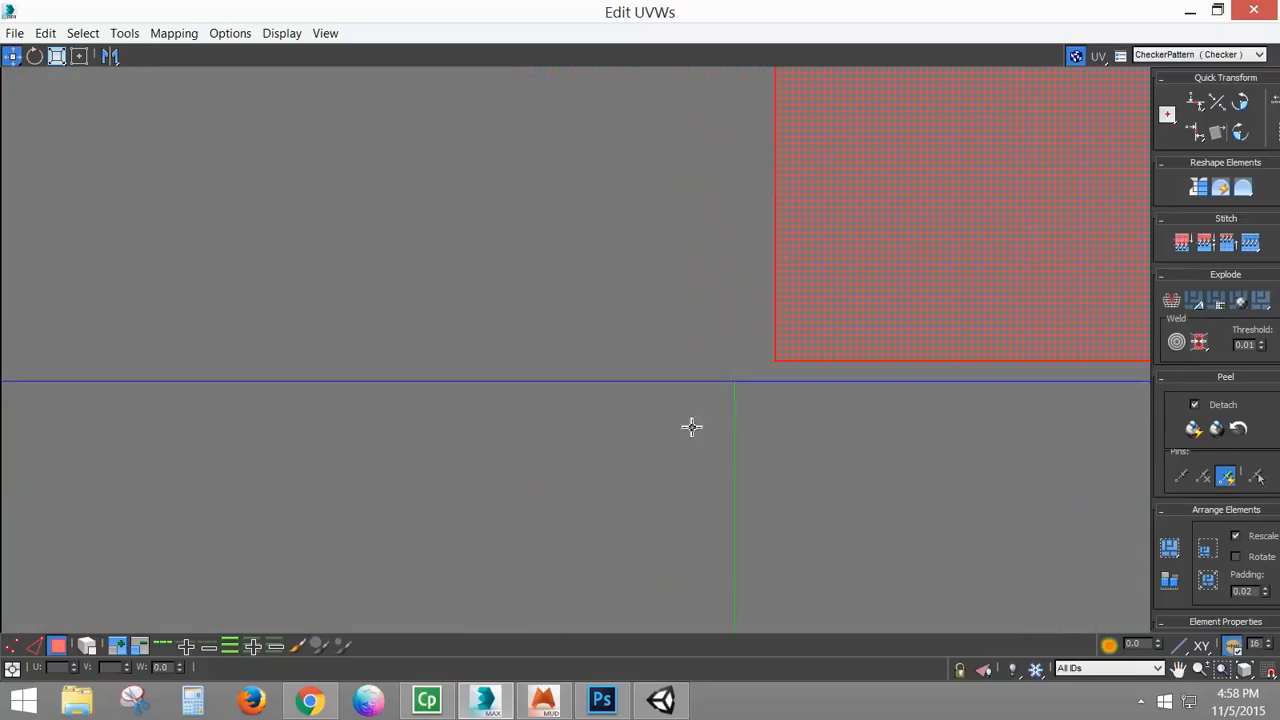
pyautogui.moveTo(913, 292); pyautogui.dragTo(843, 318)
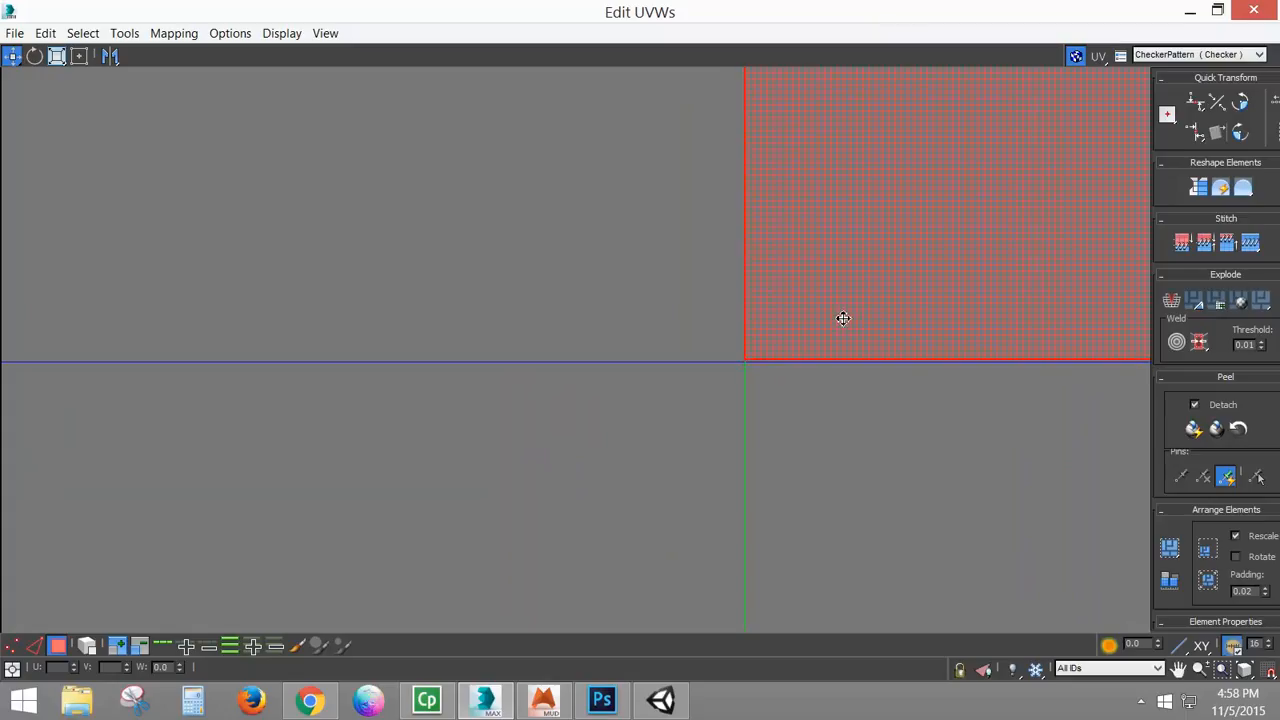
pyautogui.scroll(4, 809, 356)
pyautogui.scroll(8, 745, 379)
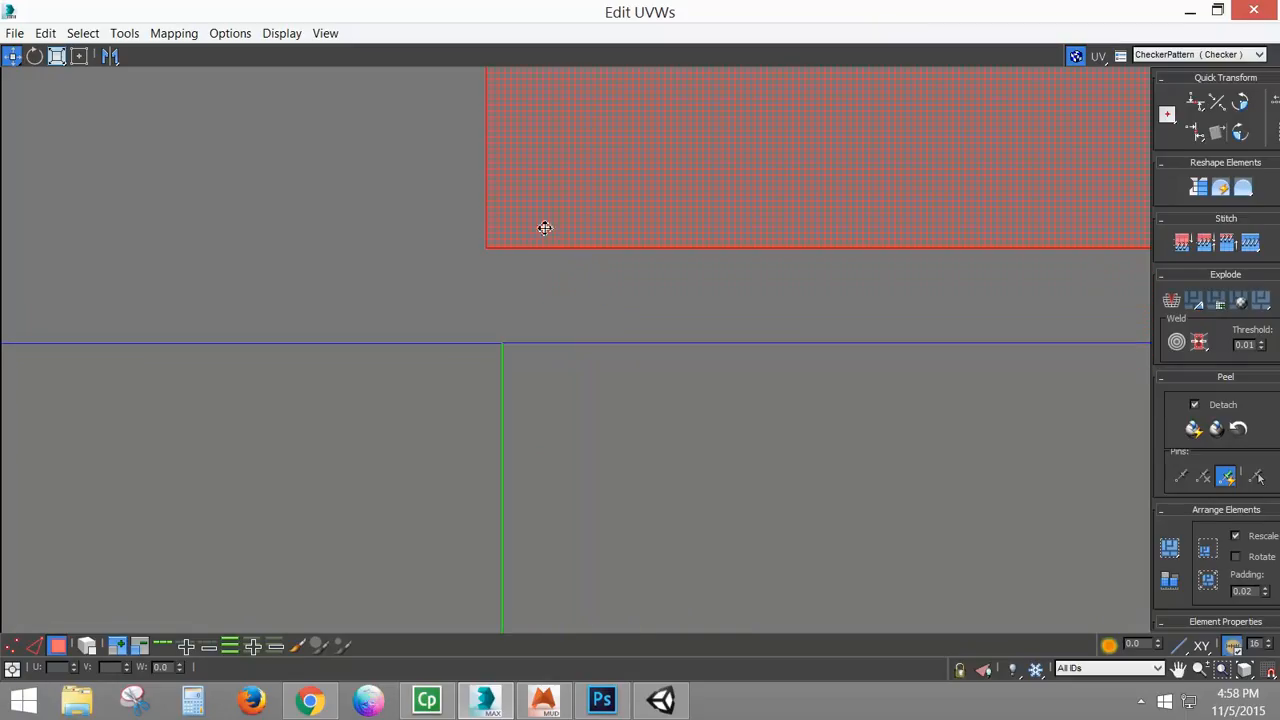
pyautogui.moveTo(557, 267); pyautogui.dragTo(560, 323)
pyautogui.scroll(-6, 597, 400)
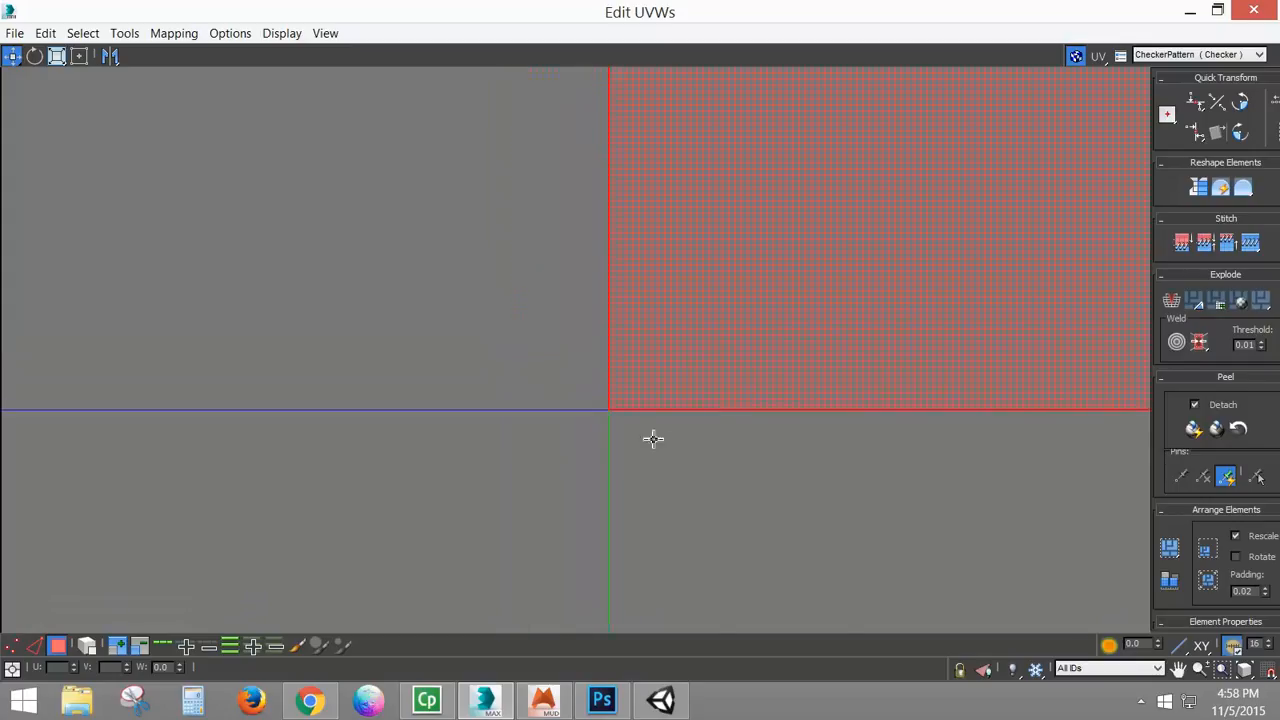
pyautogui.scroll(-10, 670, 448)
# Step: Select the two UV squares in the cross's right arm and move them together flush against the centre square's right edge
pyautogui.scroll(4, 843, 506)
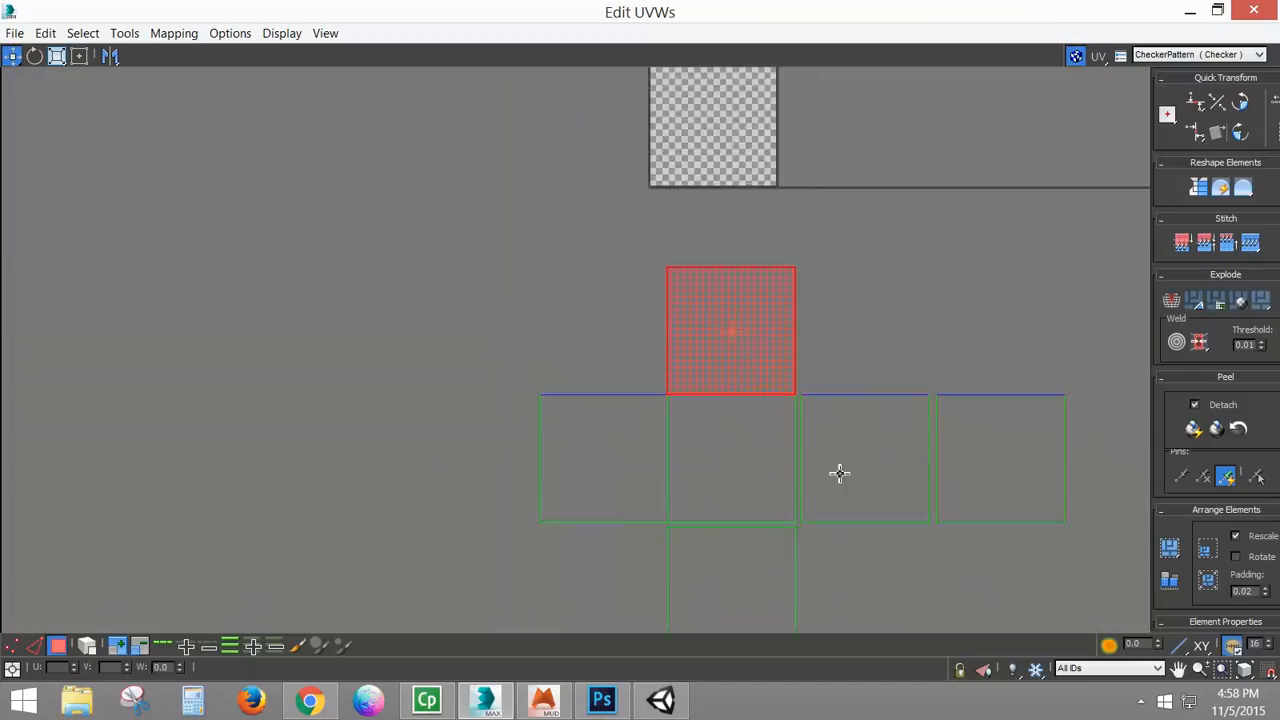
pyautogui.scroll(5, 839, 474)
pyautogui.click(971, 374)
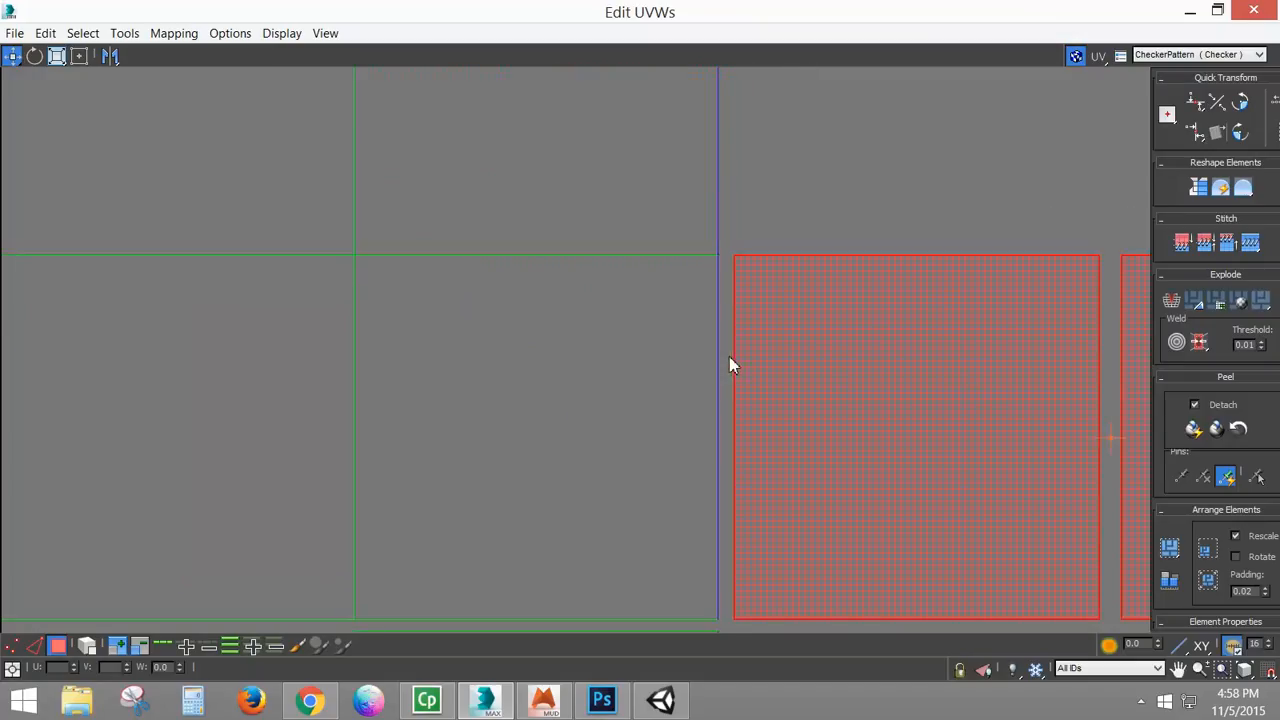
pyautogui.scroll(5, 722, 285)
pyautogui.scroll(2, 770, 191)
pyautogui.moveTo(789, 184); pyautogui.dragTo(720, 194)
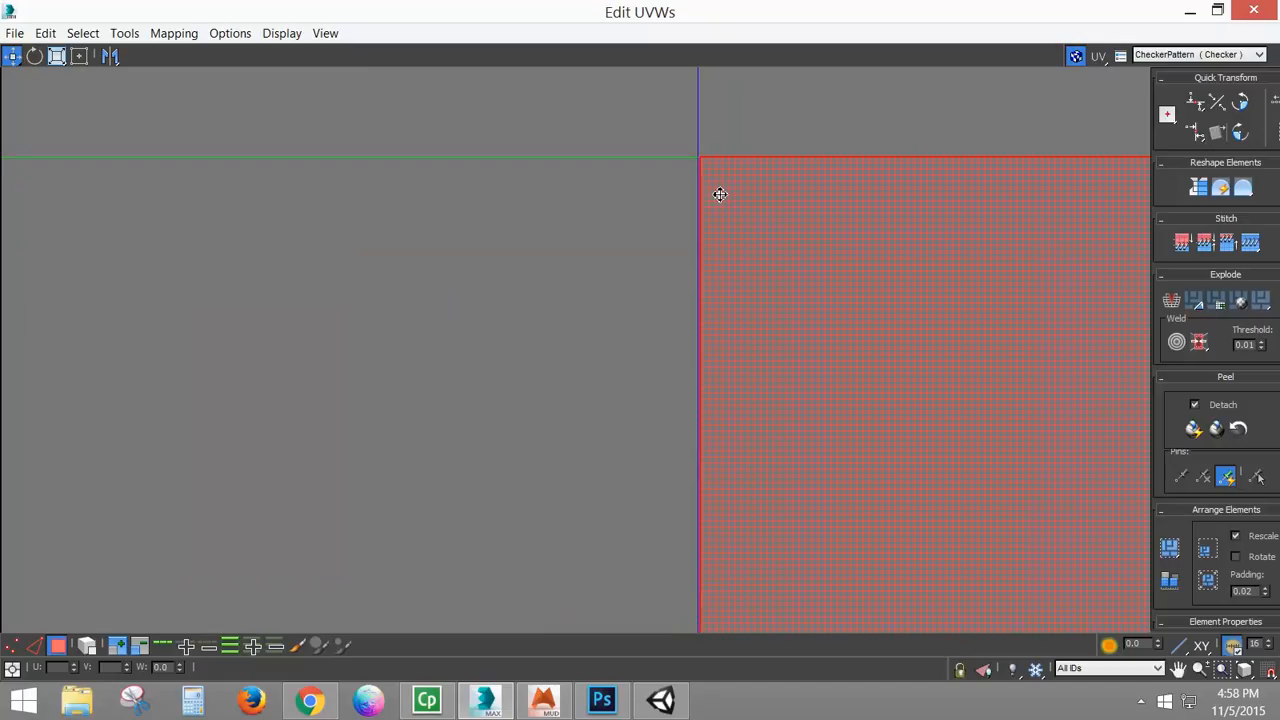
pyautogui.scroll(3, 697, 174)
pyautogui.scroll(5, 711, 130)
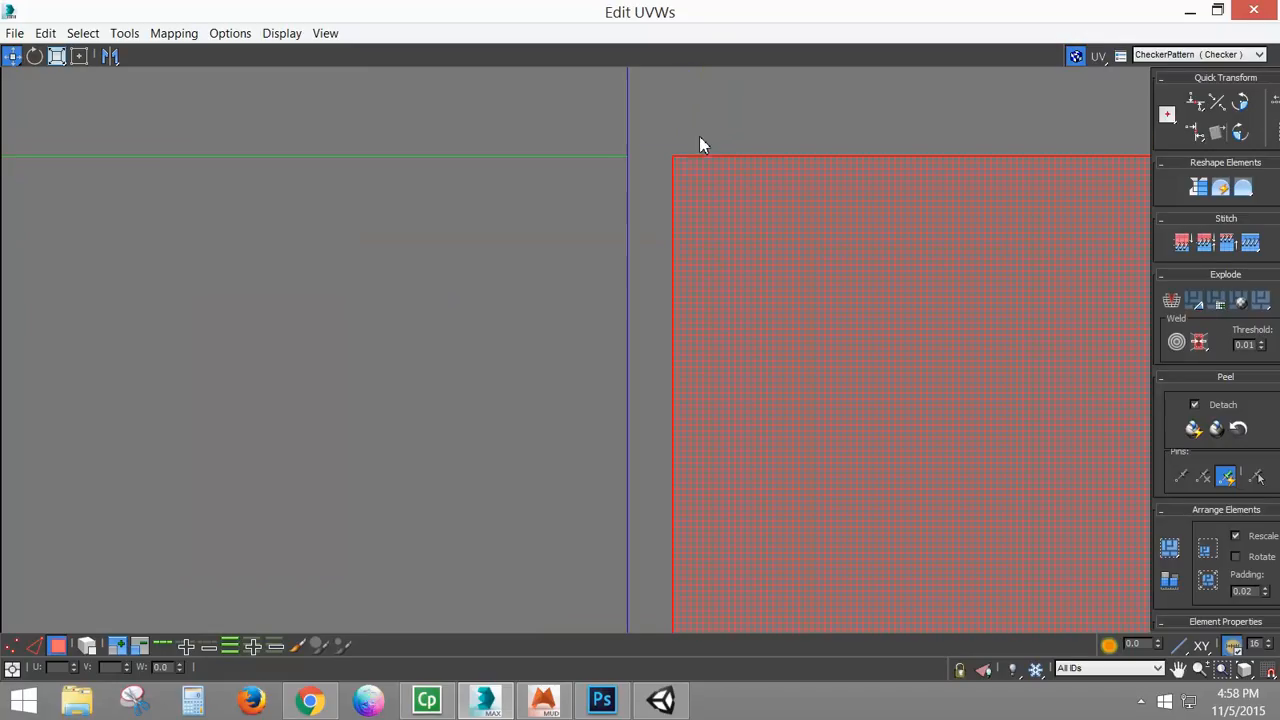
pyautogui.moveTo(697, 189); pyautogui.dragTo(651, 197)
# Step: Select only the far-right UV square and move it flush against its neighbour's right edge, keeping the top edges level
pyautogui.scroll(-3, 826, 277)
pyautogui.scroll(-3, 940, 346)
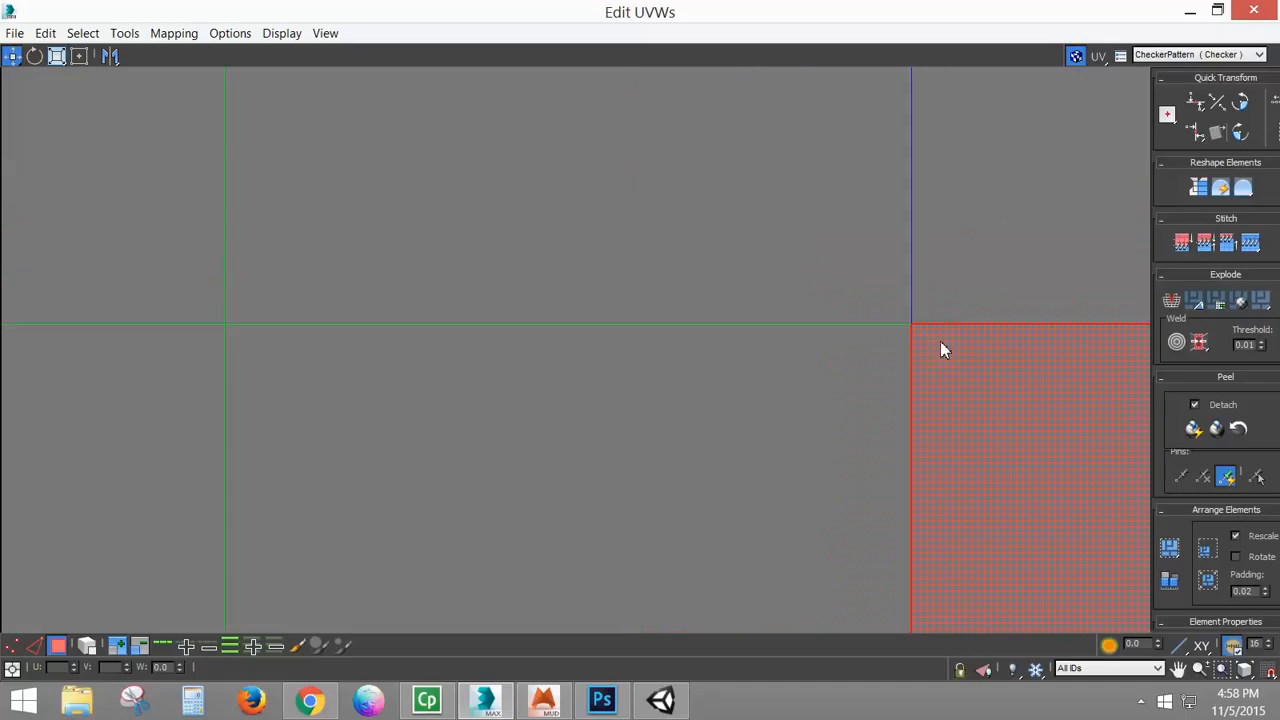
pyautogui.scroll(-4, 1046, 409)
pyautogui.moveTo(1046, 409); pyautogui.dragTo(704, 392)
pyautogui.scroll(5, 860, 351)
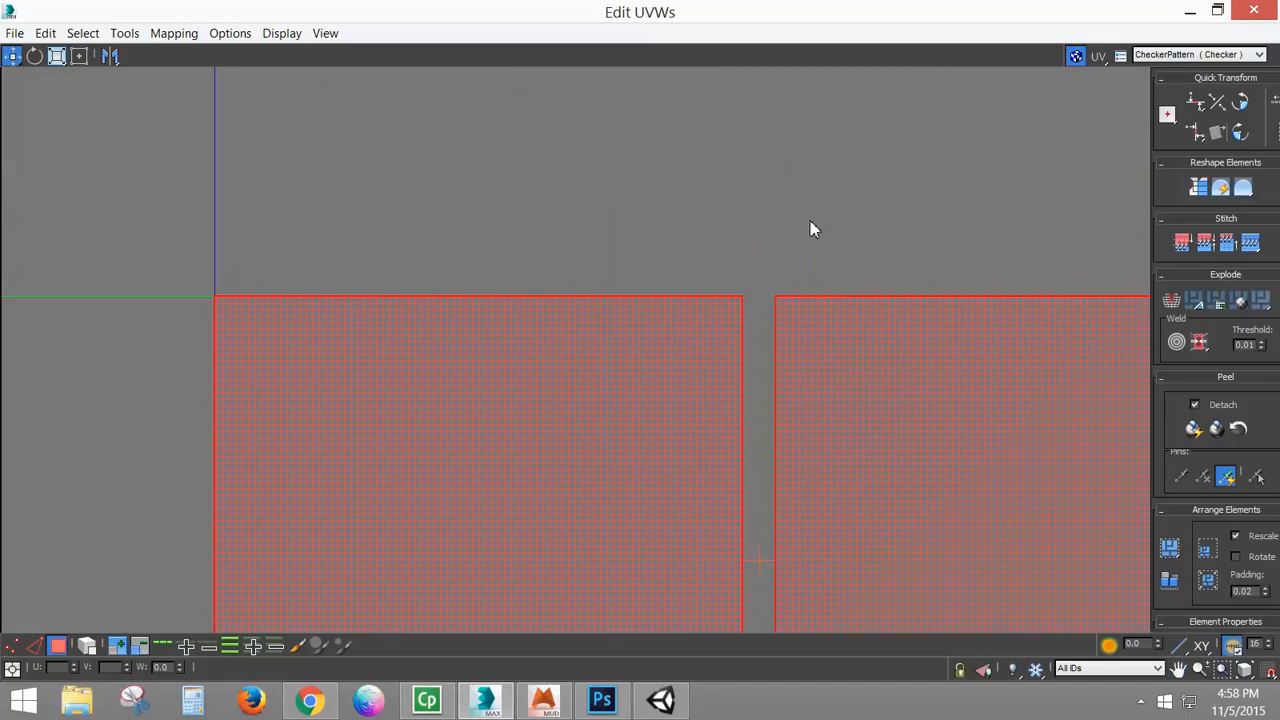
pyautogui.click(811, 229)
pyautogui.scroll(4, 769, 312)
pyautogui.click(820, 349)
pyautogui.scroll(1, 762, 314)
pyautogui.scroll(4, 788, 315)
pyautogui.moveTo(846, 234); pyautogui.dragTo(631, 413)
pyautogui.scroll(8, 592, 332)
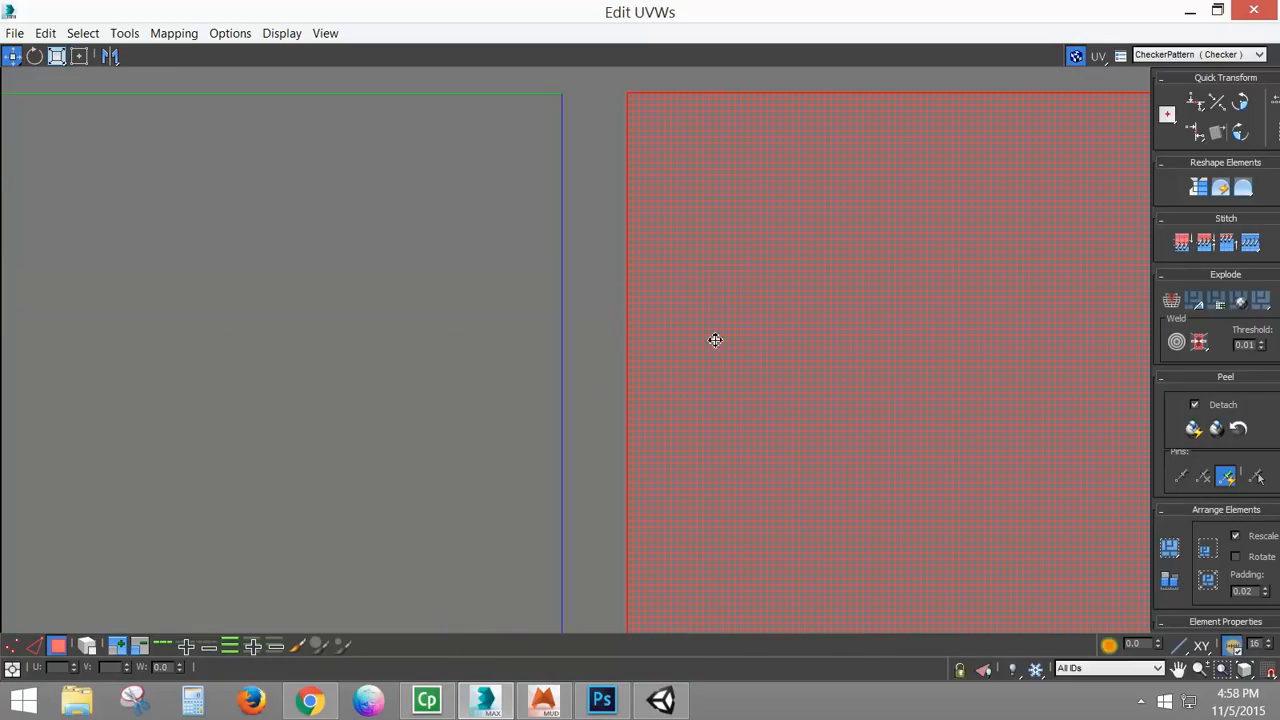
pyautogui.moveTo(729, 326); pyautogui.dragTo(665, 336)
# Step: Select the cross's bottom UV square and move it up to the centre square's bottom edge
pyautogui.scroll(-10, 646, 350)
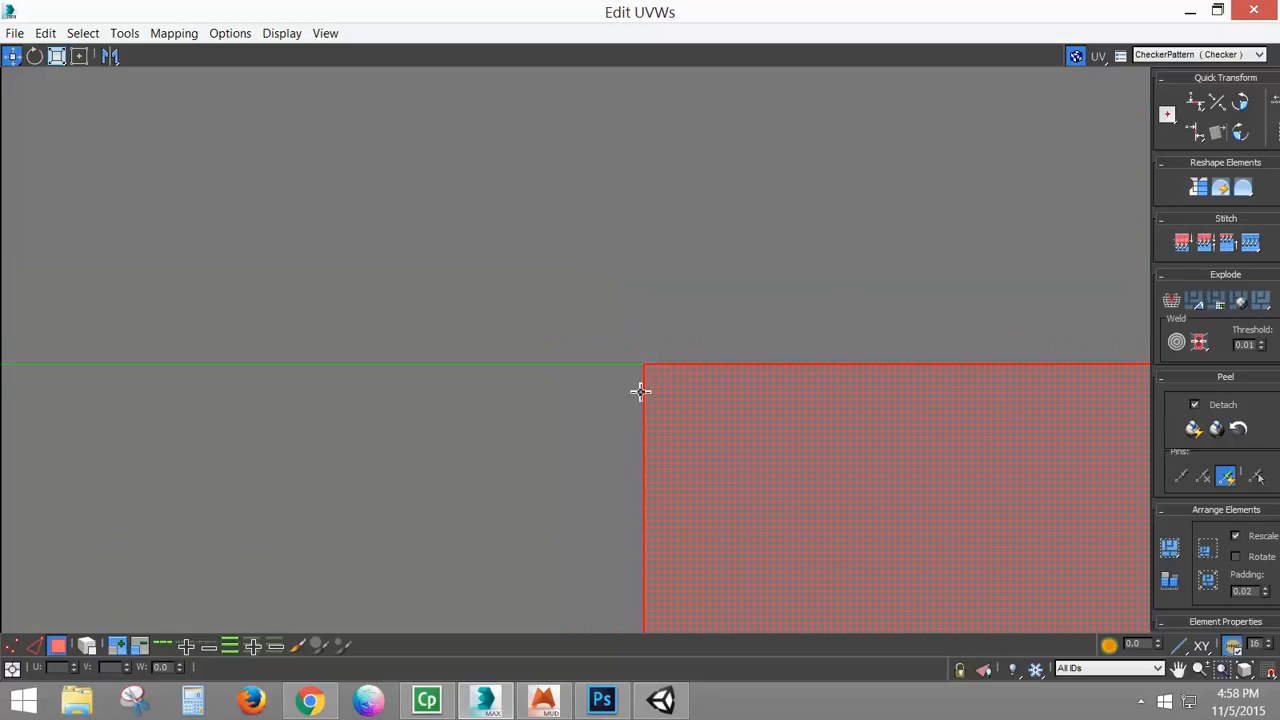
pyautogui.moveTo(614, 460); pyautogui.dragTo(749, 364)
pyautogui.scroll(8, 635, 405)
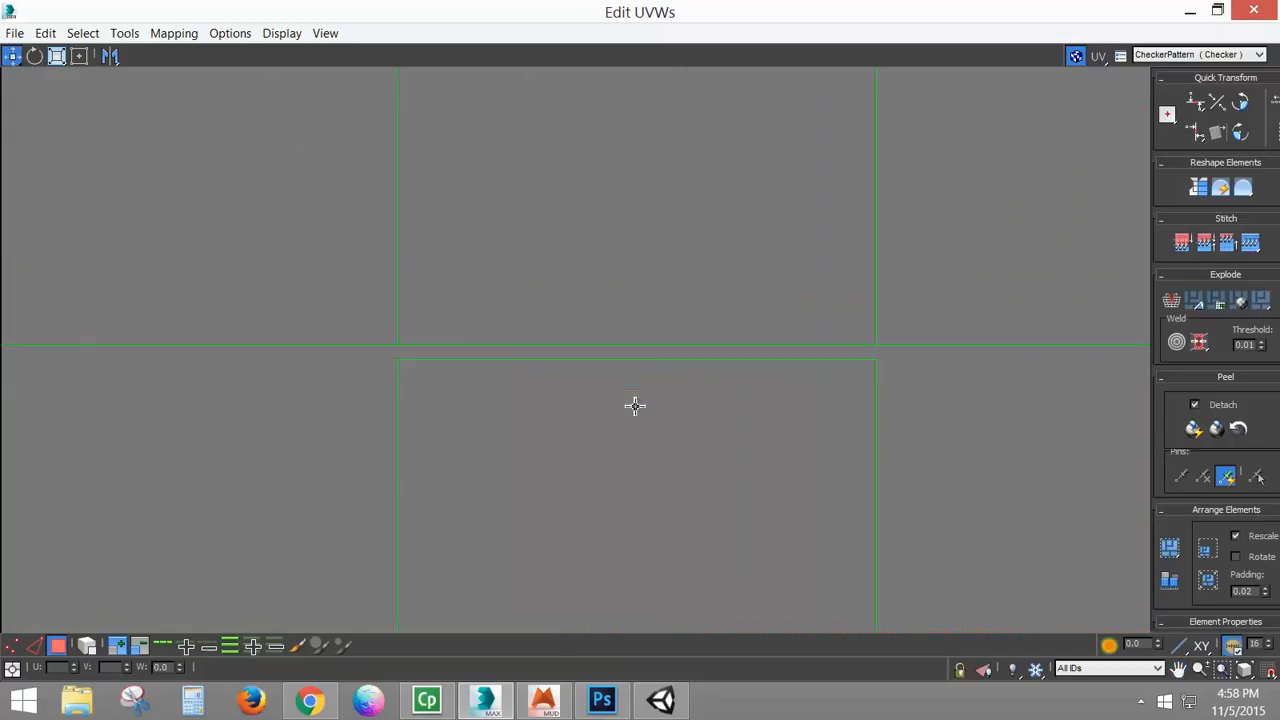
pyautogui.click(572, 418)
pyautogui.moveTo(429, 391); pyautogui.dragTo(587, 386)
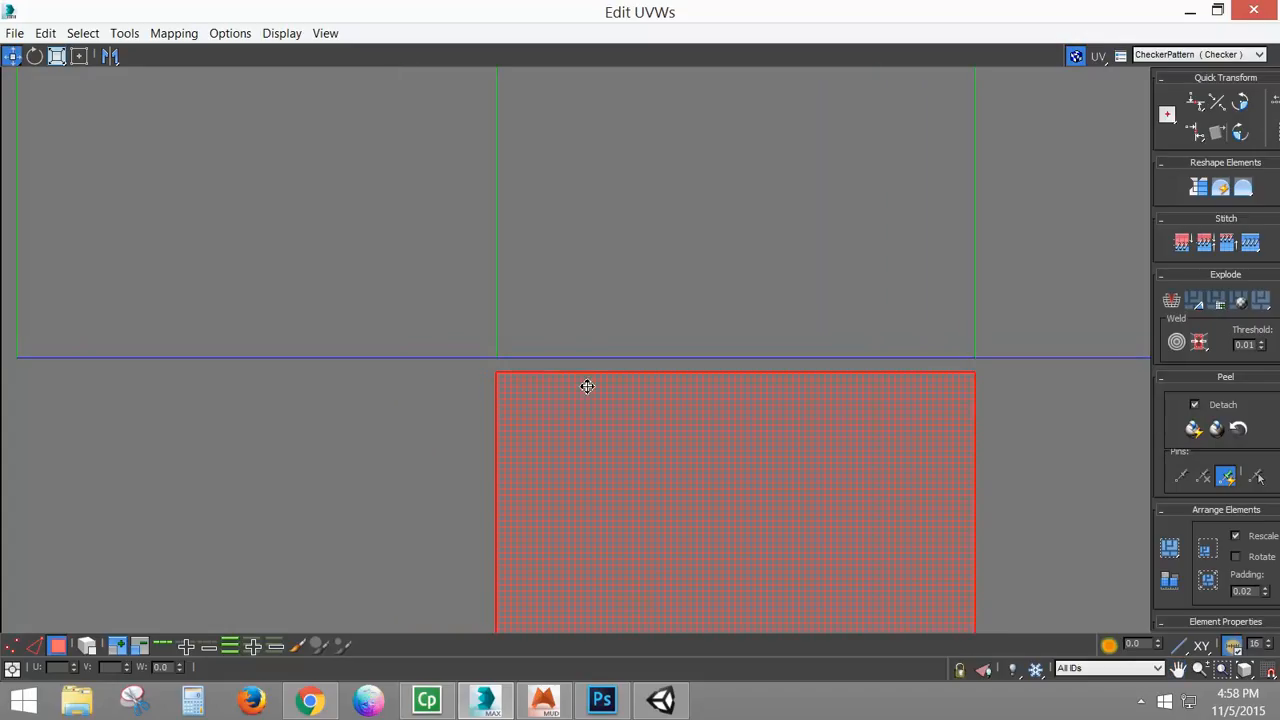
pyautogui.scroll(3, 574, 420)
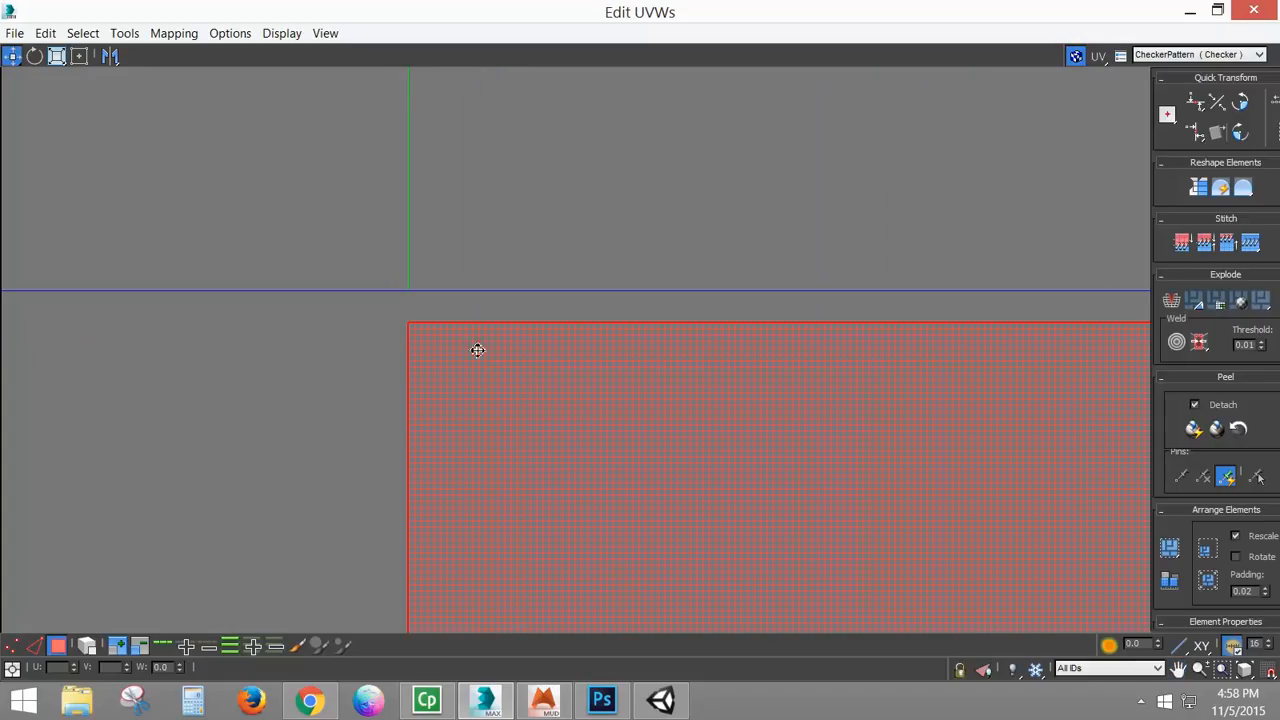
pyautogui.moveTo(450, 348); pyautogui.dragTo(521, 345)
pyautogui.scroll(3, 538, 384)
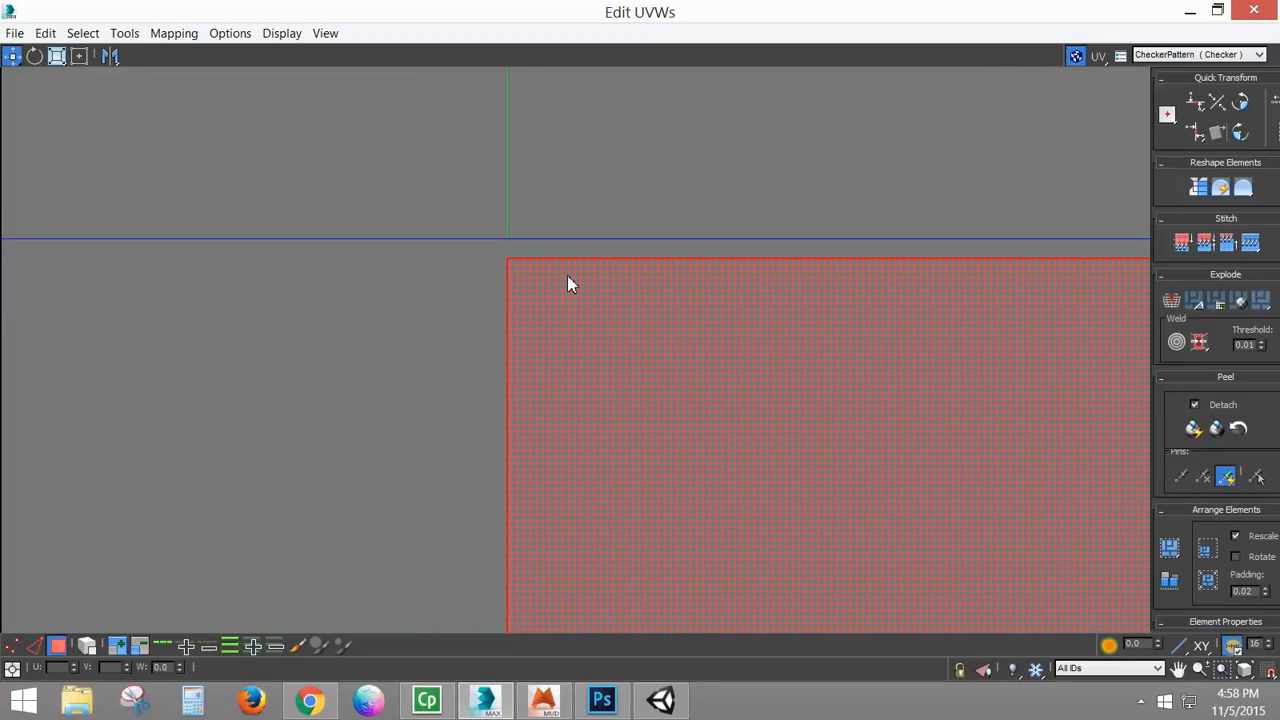
pyautogui.moveTo(567, 284); pyautogui.dragTo(631, 455)
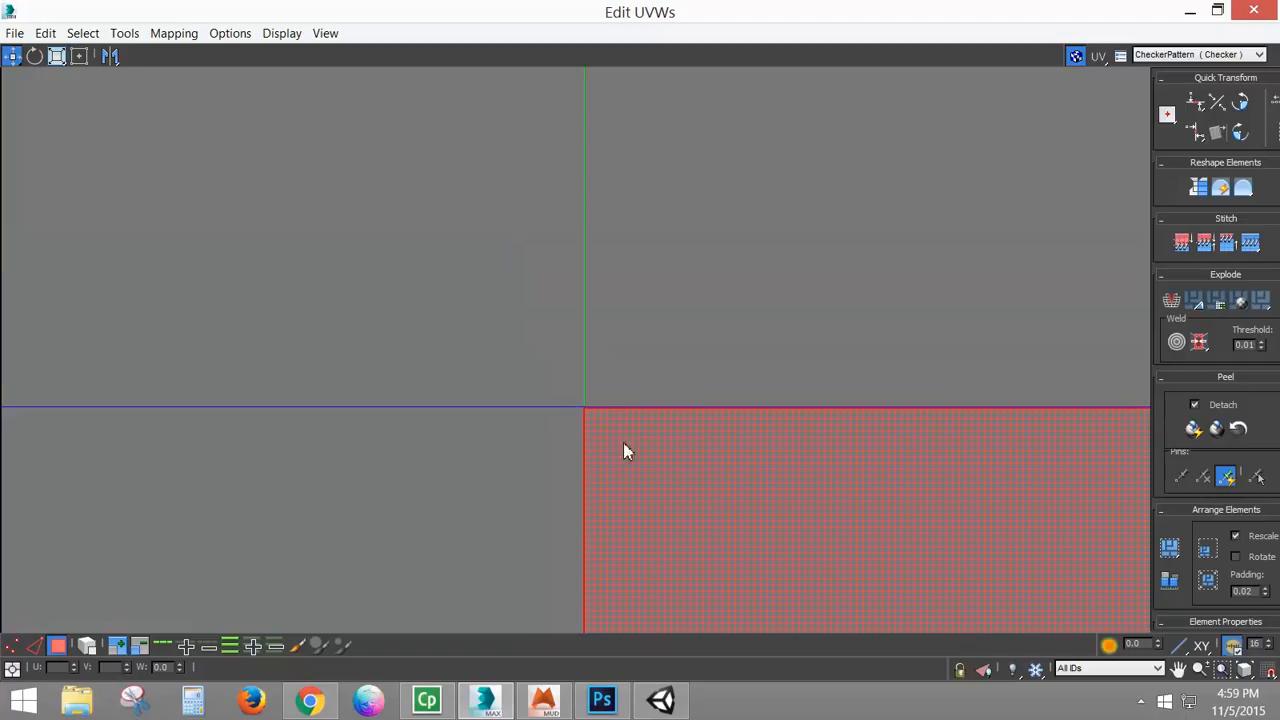
# Step: Fine-align the bottom UV square's upper corner with the centre square's lower corner and review the whole cross
pyautogui.scroll(3, 608, 420)
pyautogui.scroll(3, 563, 386)
pyautogui.moveTo(526, 442); pyautogui.dragTo(531, 423)
pyautogui.scroll(4, 511, 403)
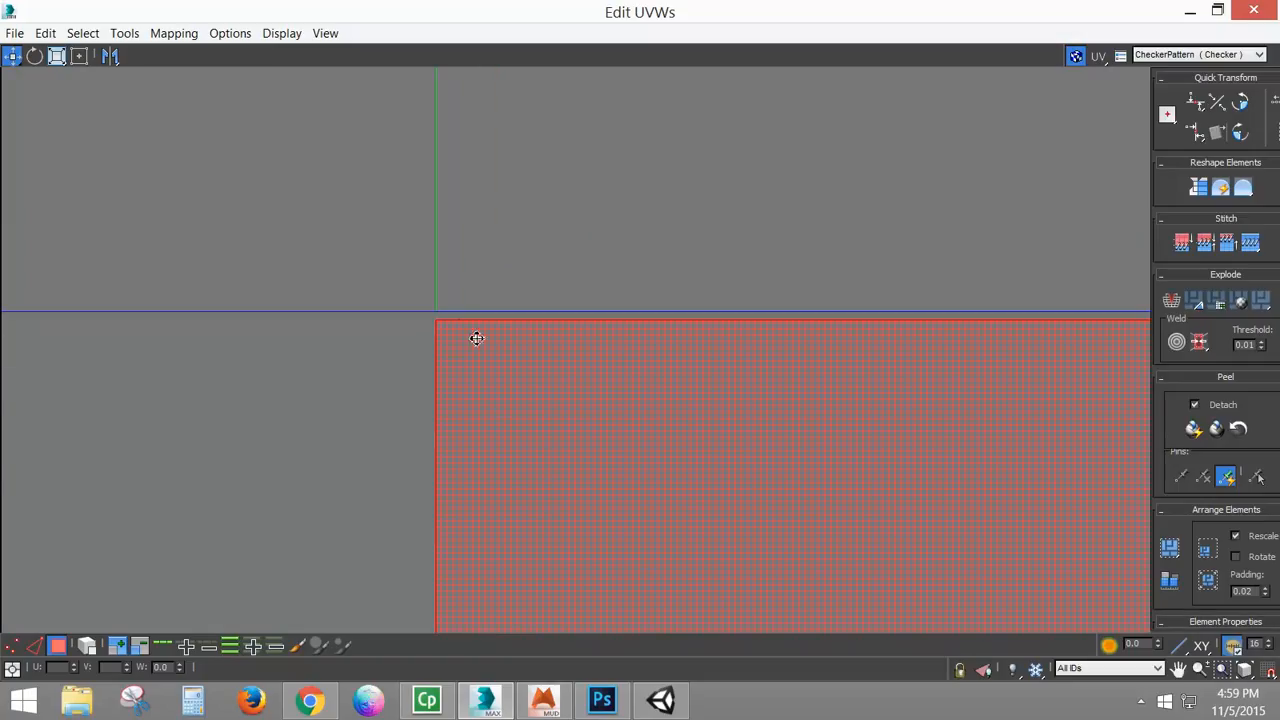
pyautogui.moveTo(458, 346); pyautogui.dragTo(461, 342)
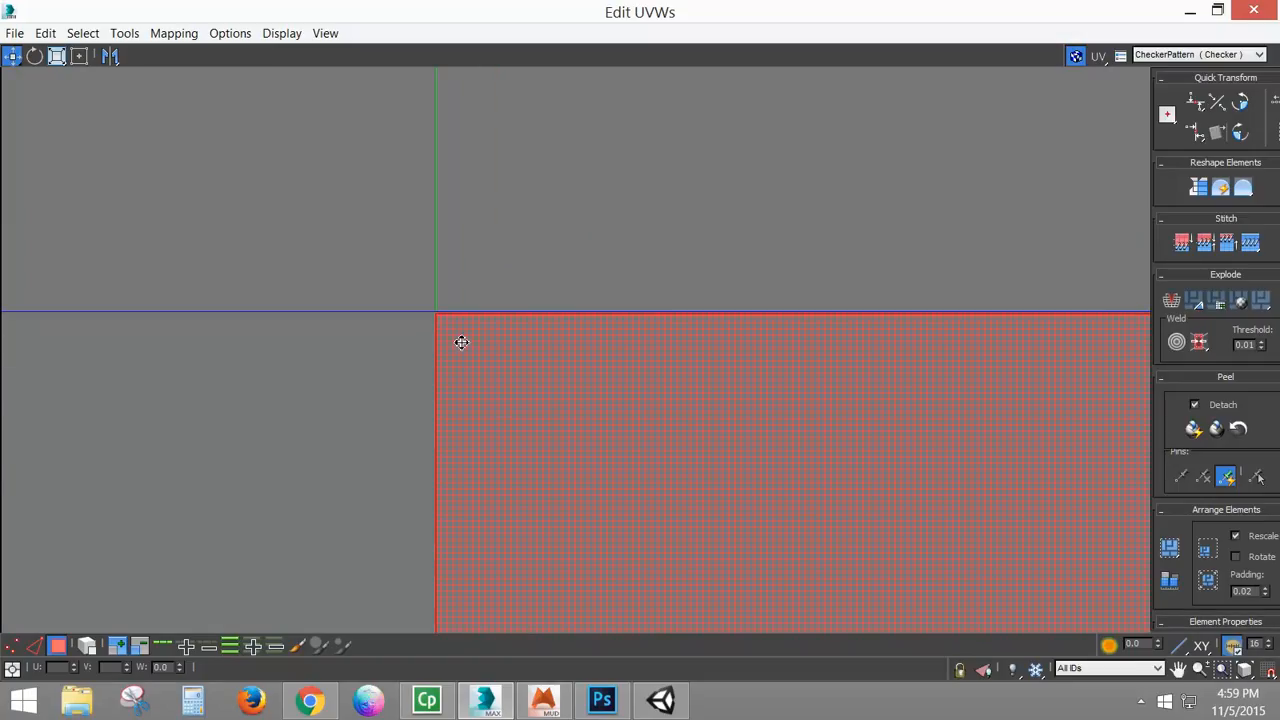
pyautogui.scroll(-10, 499, 360)
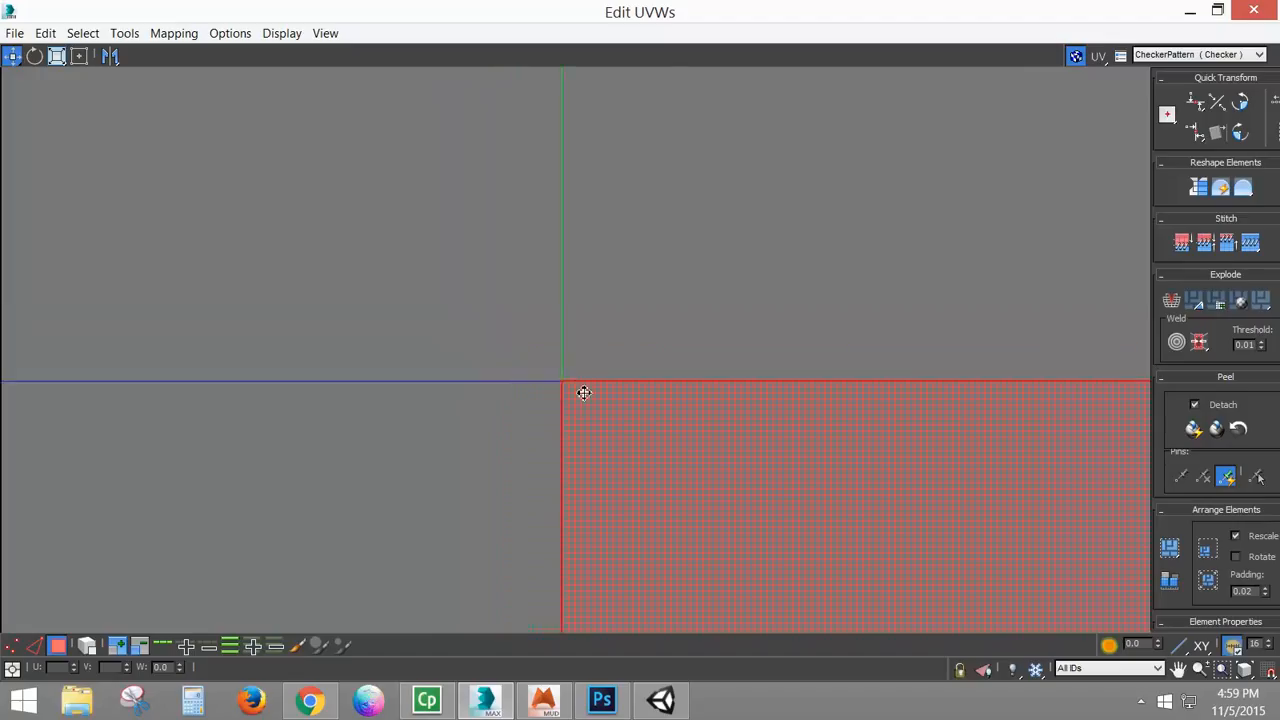
pyautogui.moveTo(668, 373); pyautogui.dragTo(600, 396)
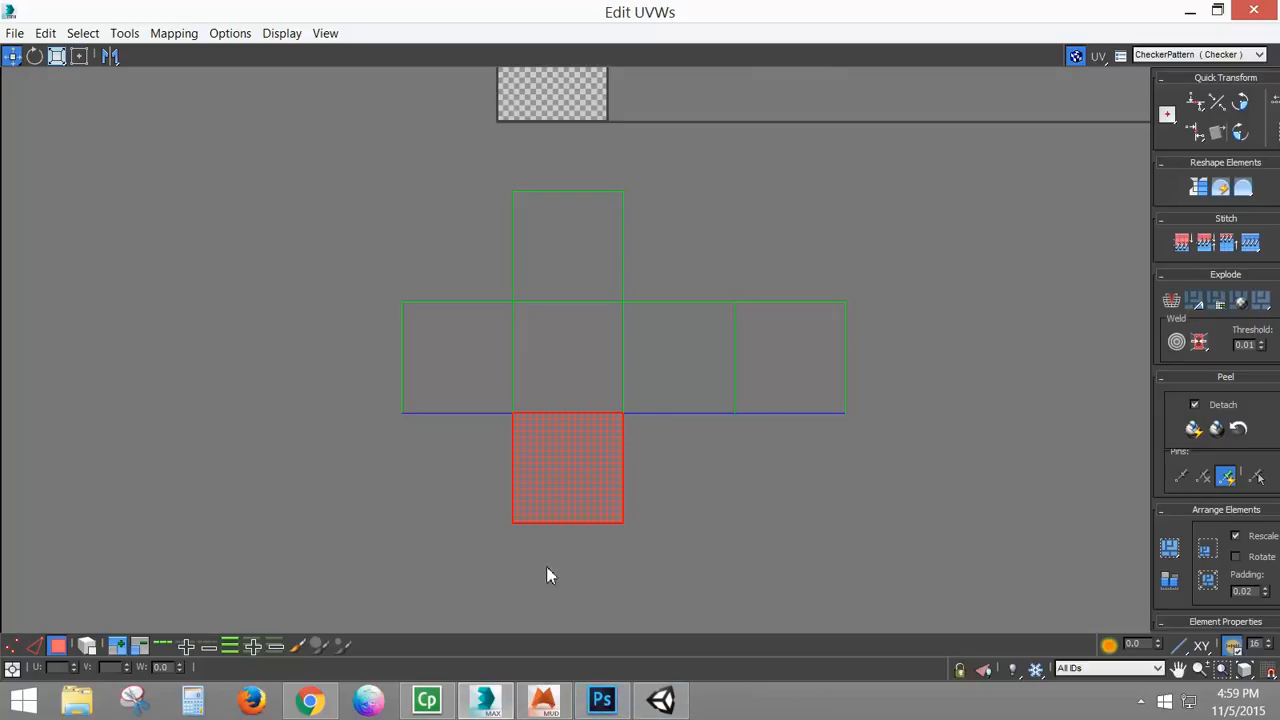
pyautogui.moveTo(742, 362); pyautogui.dragTo(739, 393)
pyautogui.scroll(2, 534, 406)
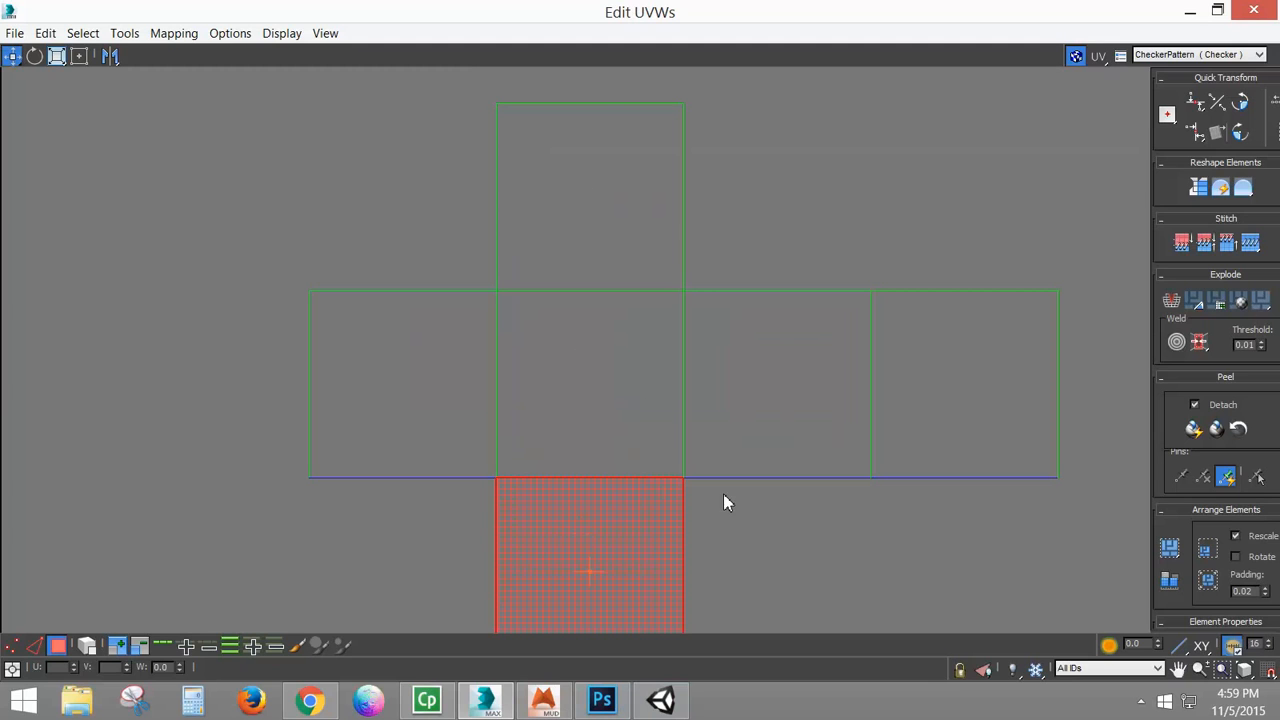
# Step: Select the centre UV square, its right neighbour and the top square in turn to check their shared edges
pyautogui.click(614, 380)
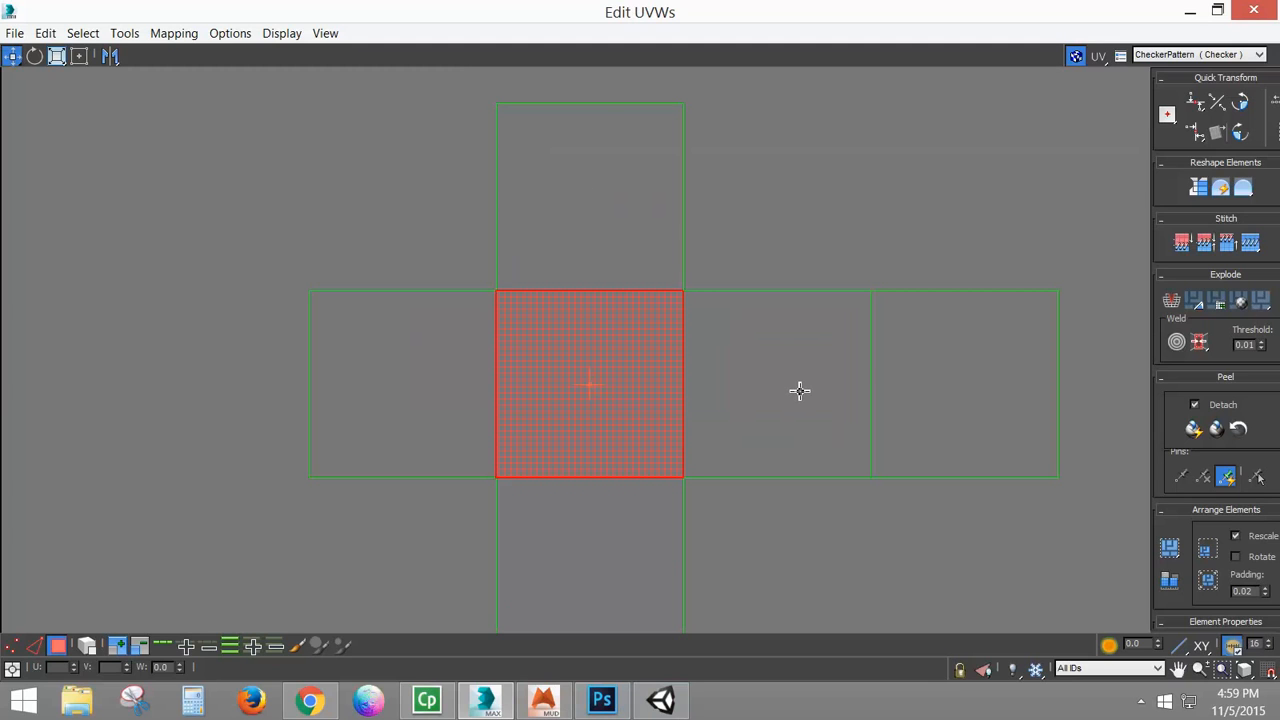
pyautogui.click(778, 362)
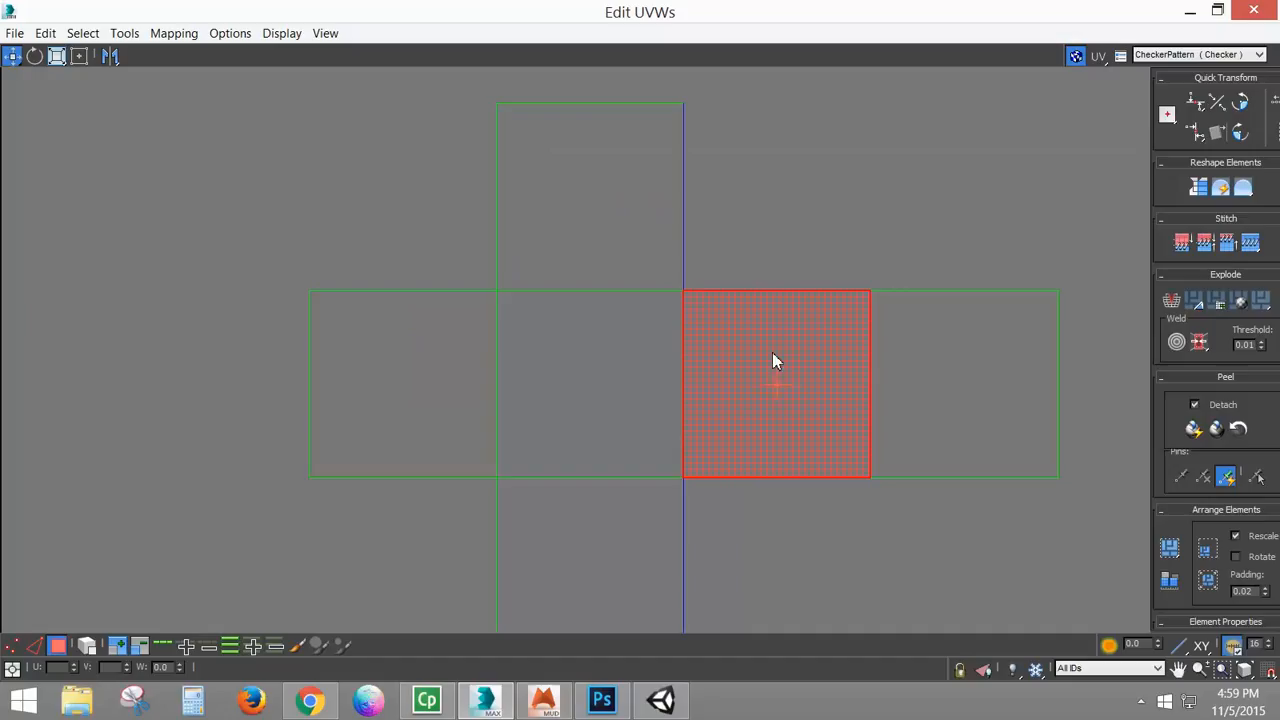
pyautogui.click(623, 230)
pyautogui.moveTo(560, 383); pyautogui.dragTo(582, 305)
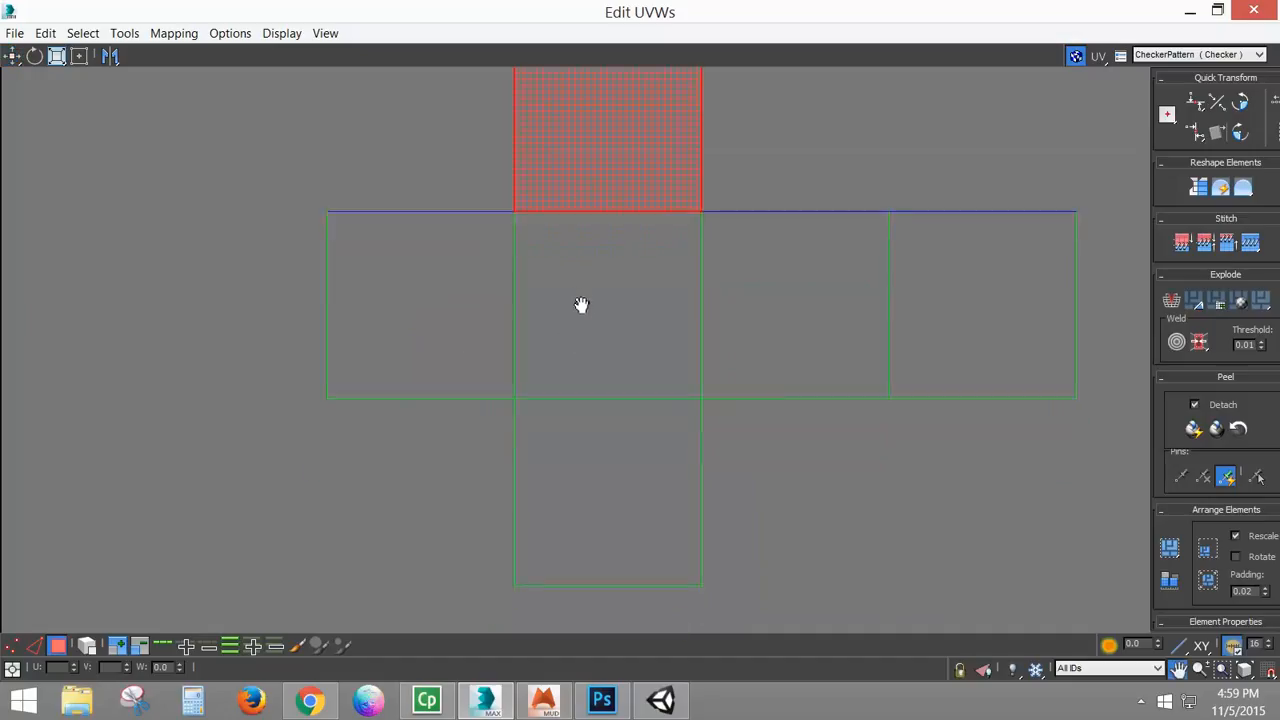
# Step: Select all vertices of the UV cross and weld the ones that coincide between neighbouring squares
pyautogui.scroll(-5, 574, 337)
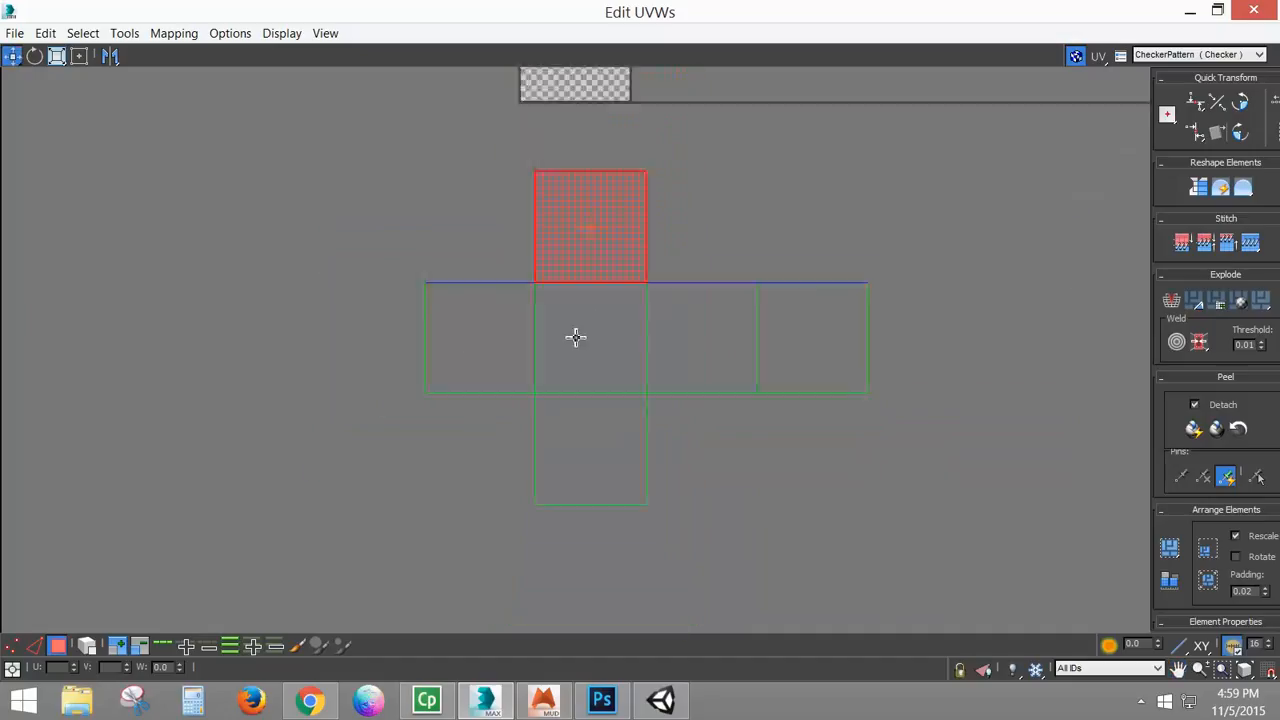
pyautogui.click(13, 646)
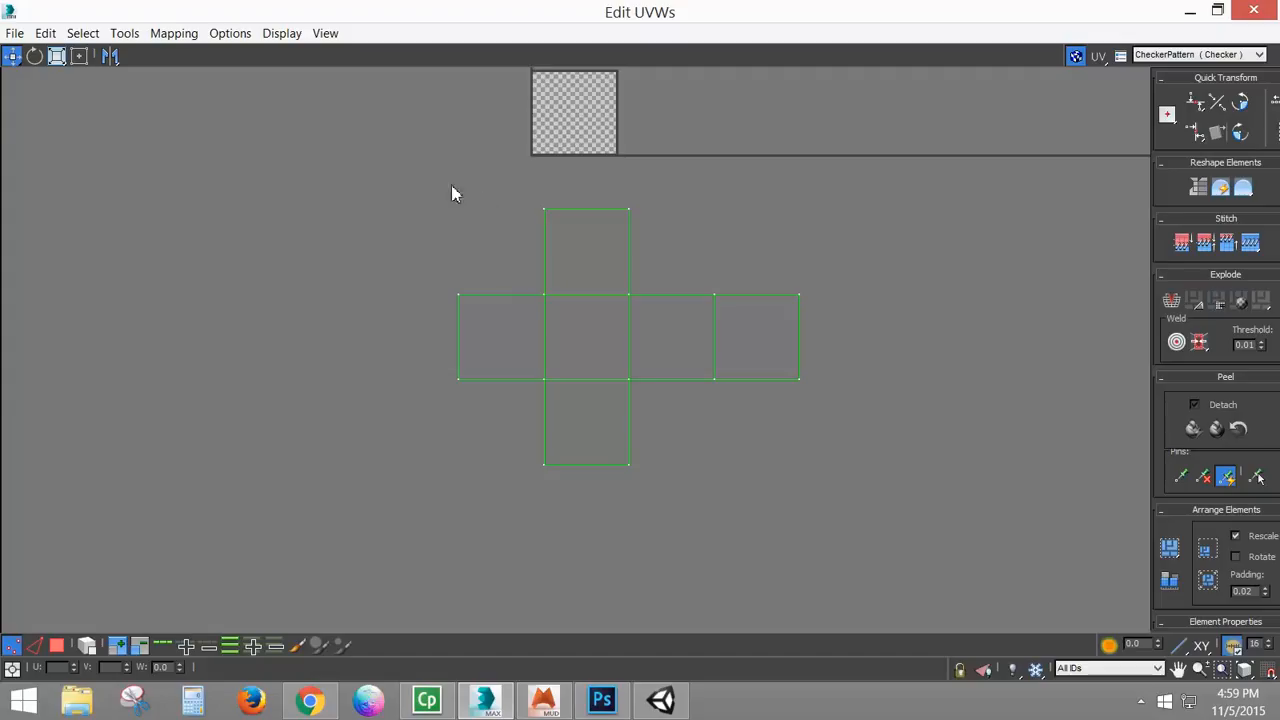
pyautogui.moveTo(414, 175); pyautogui.dragTo(1032, 556)
pyautogui.rightClick(546, 356)
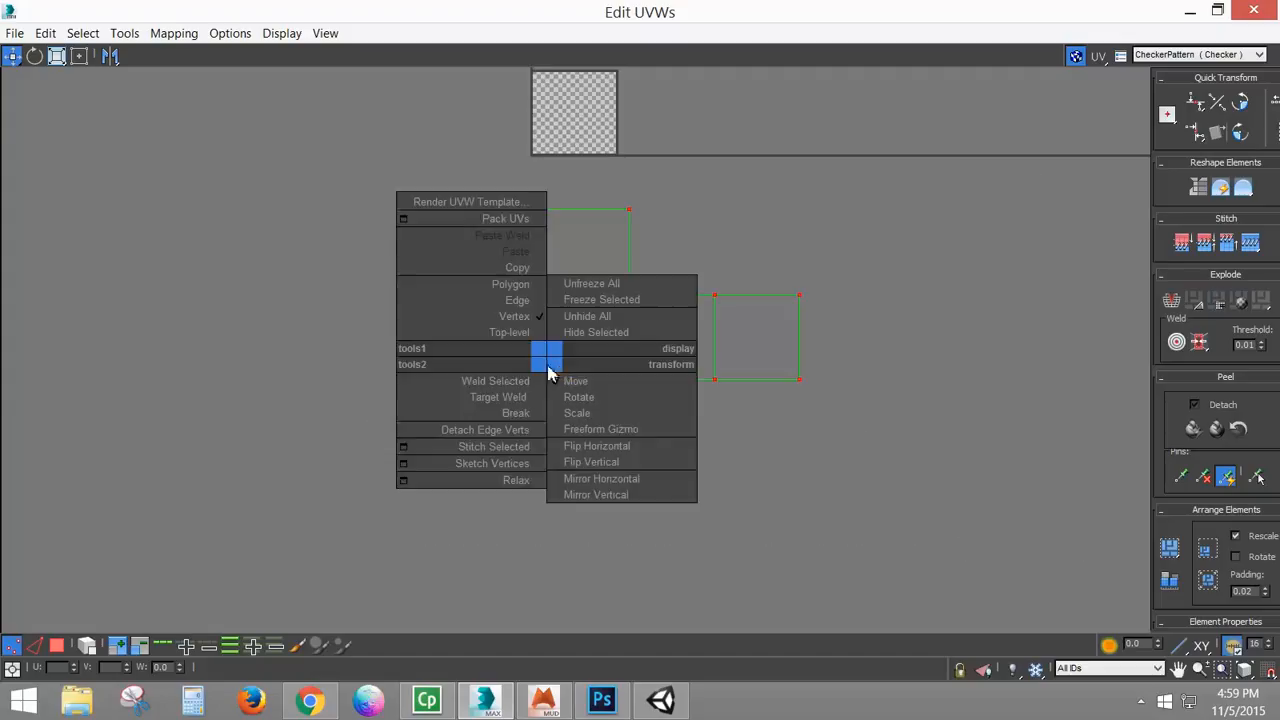
pyautogui.click(500, 385)
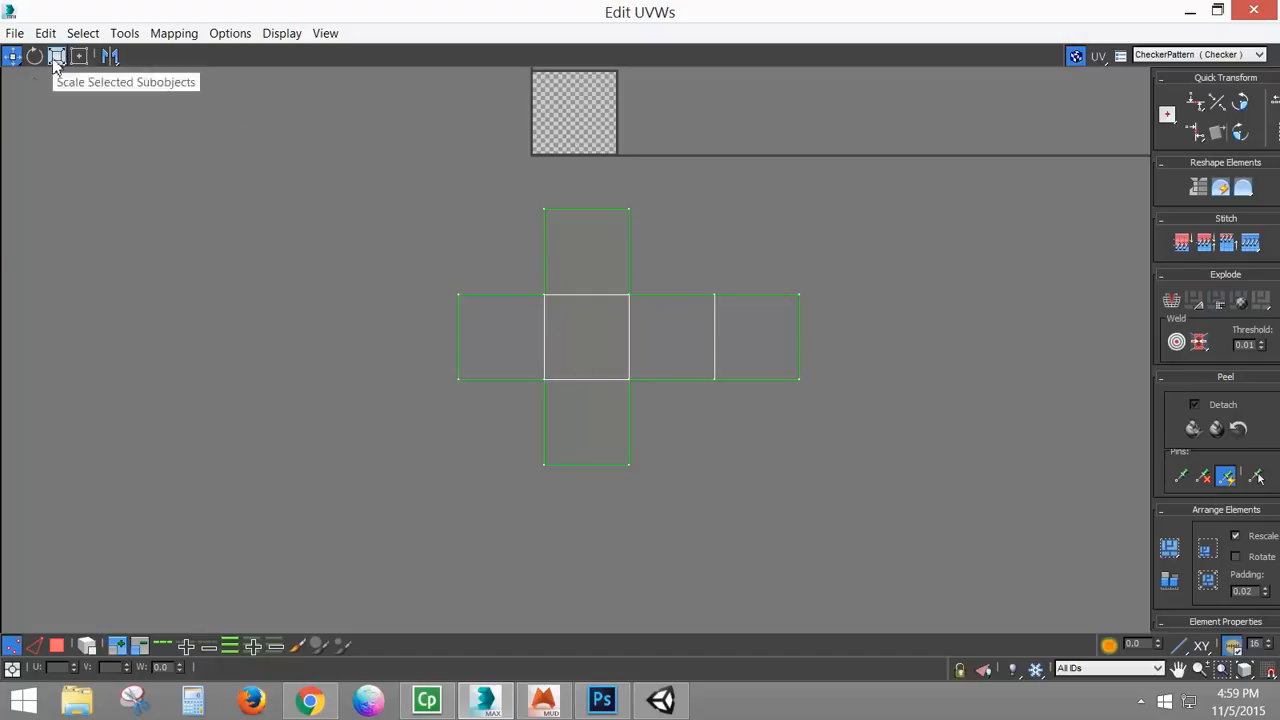
# Step: Select all six UV polygons of the cross and pack them, rescaled, into the checkered UV tile
pyautogui.click(57, 645)
pyautogui.moveTo(413, 150); pyautogui.dragTo(1051, 511)
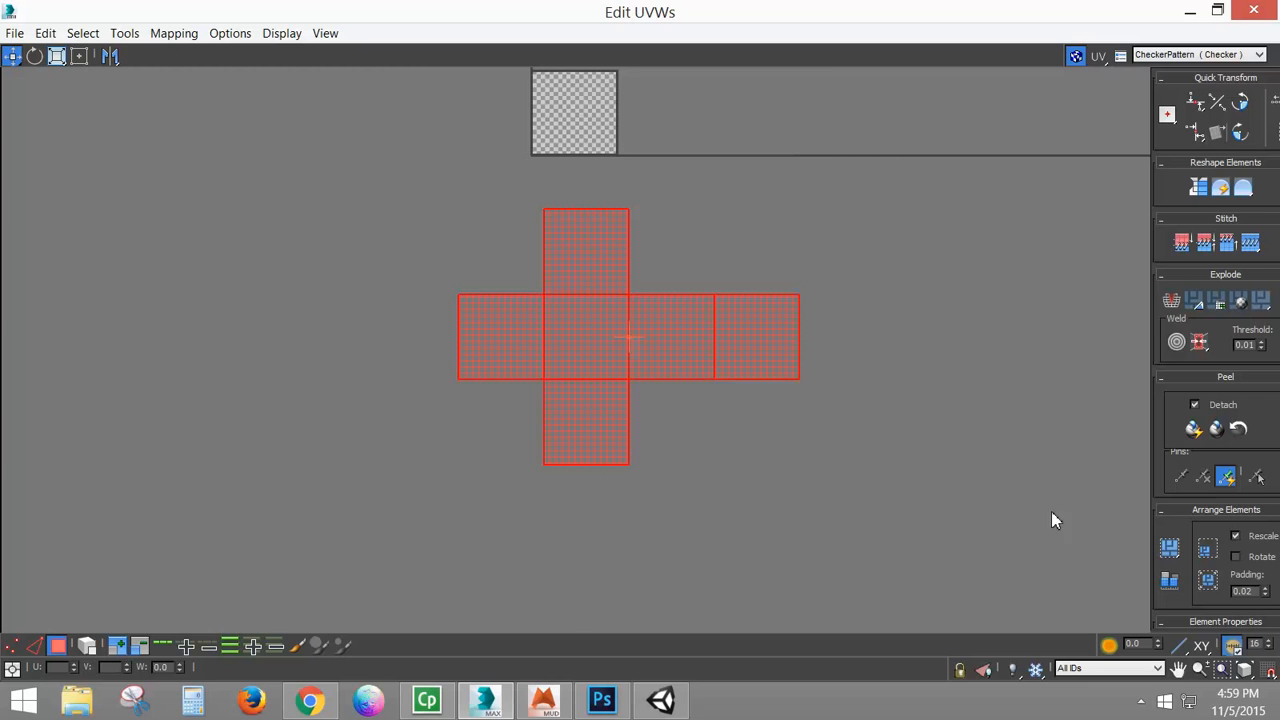
pyautogui.click(1170, 552)
pyautogui.moveTo(785, 292); pyautogui.dragTo(806, 431)
pyautogui.scroll(3, 532, 232)
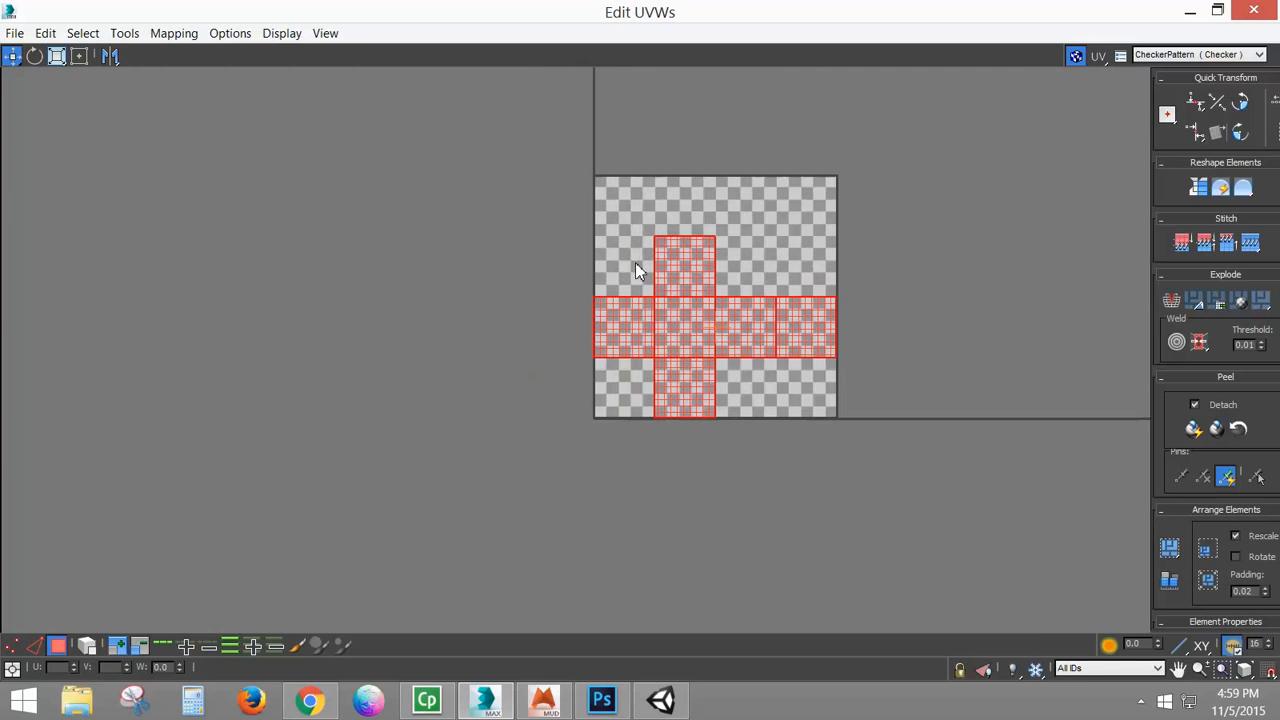
pyautogui.moveTo(643, 252); pyautogui.dragTo(530, 181)
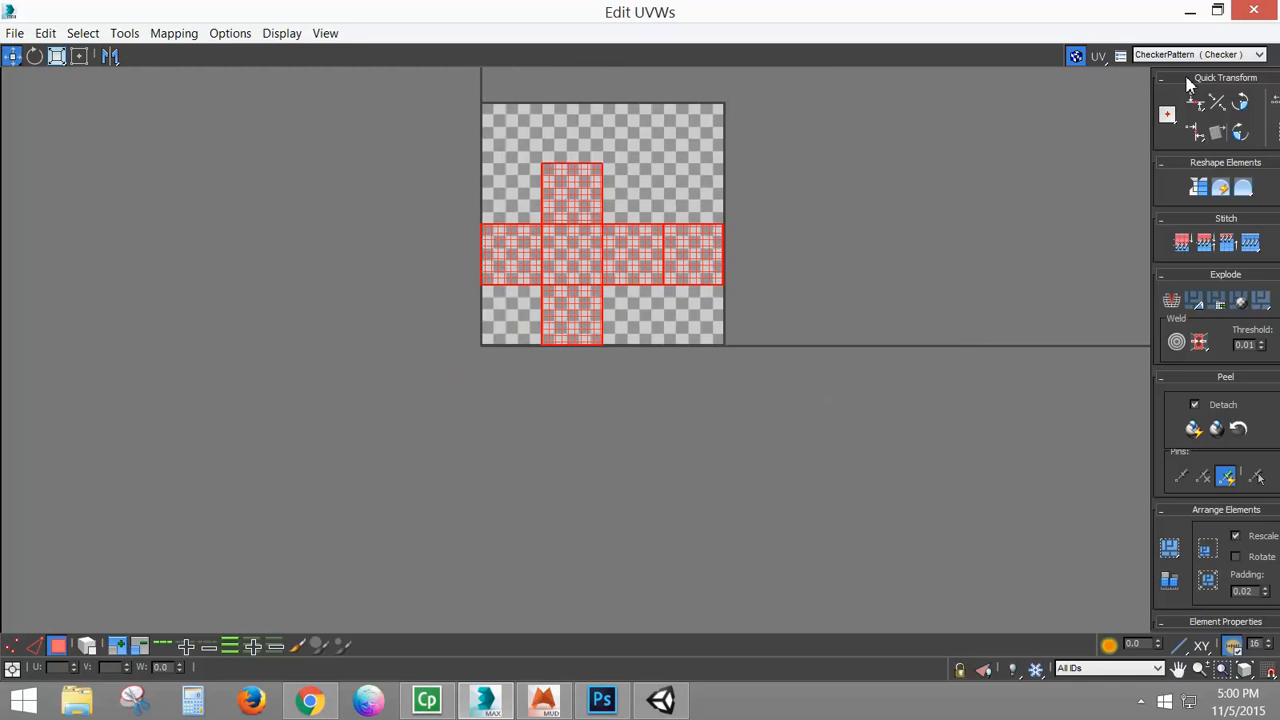
# Step: Restore the UV editor to a smaller window and select the cross's top and bottom squares to check their matching cube faces
pyautogui.click(1217, 10)
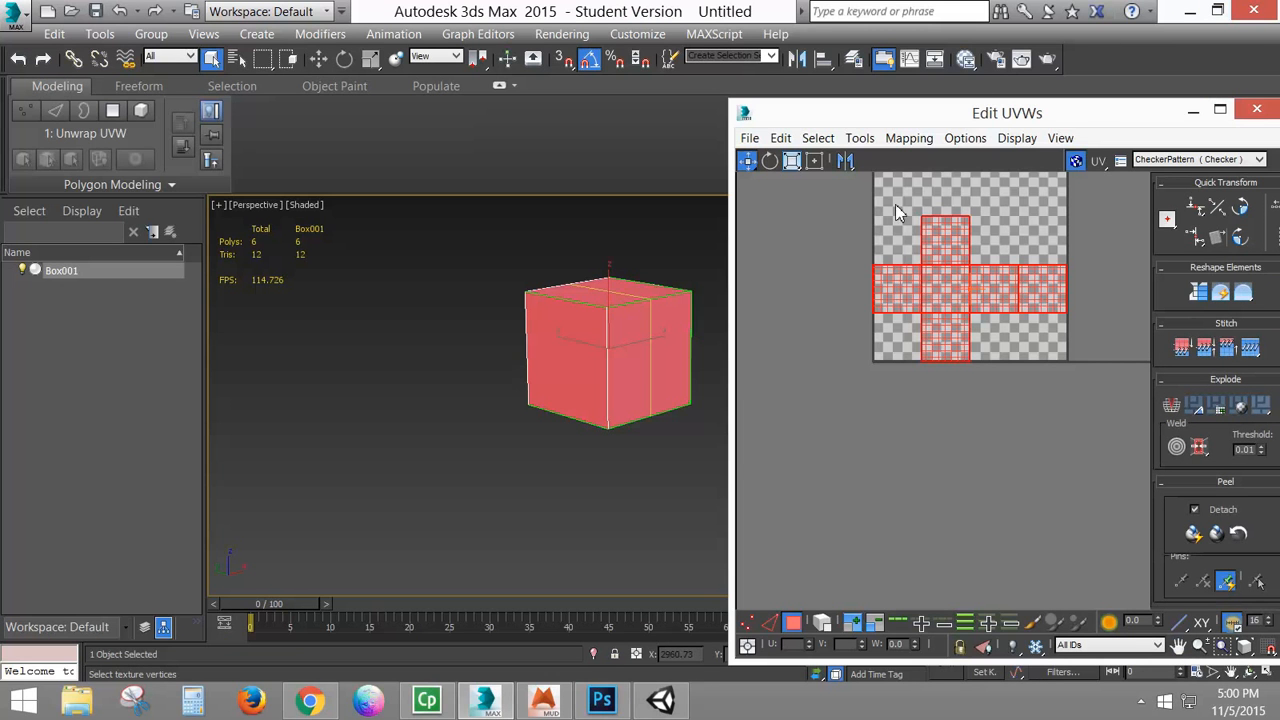
pyautogui.click(845, 224)
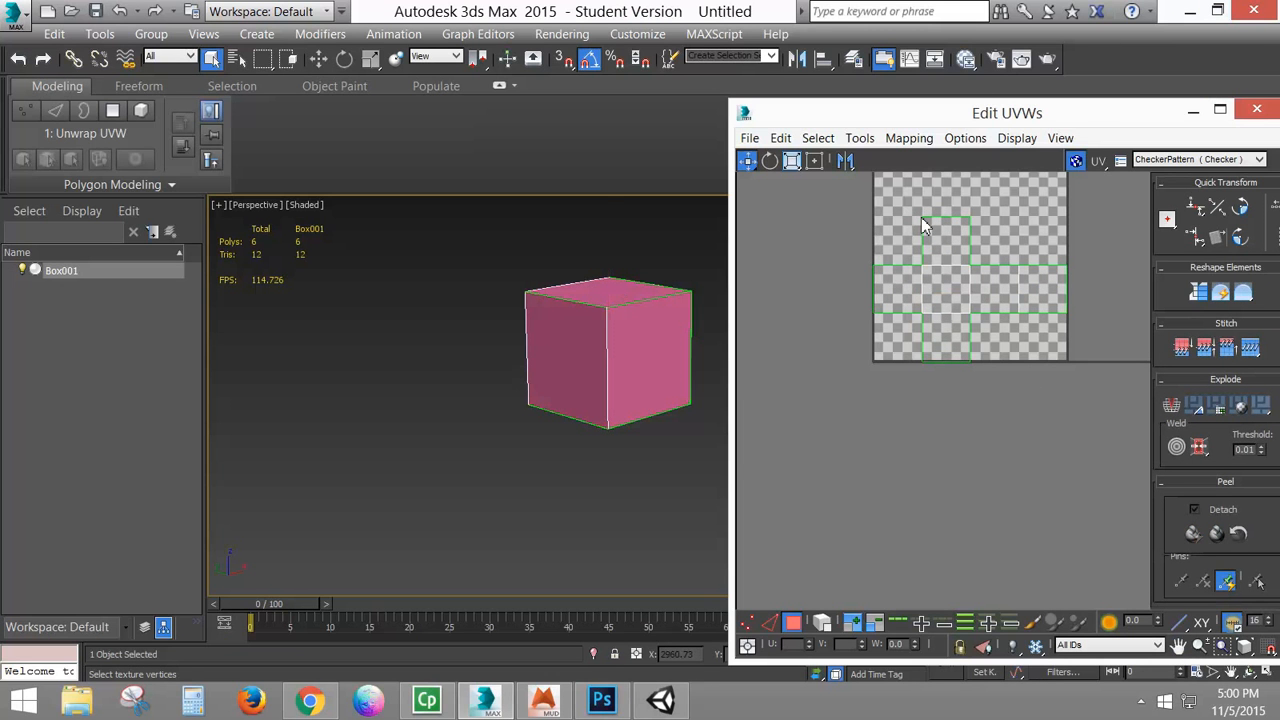
pyautogui.click(946, 244)
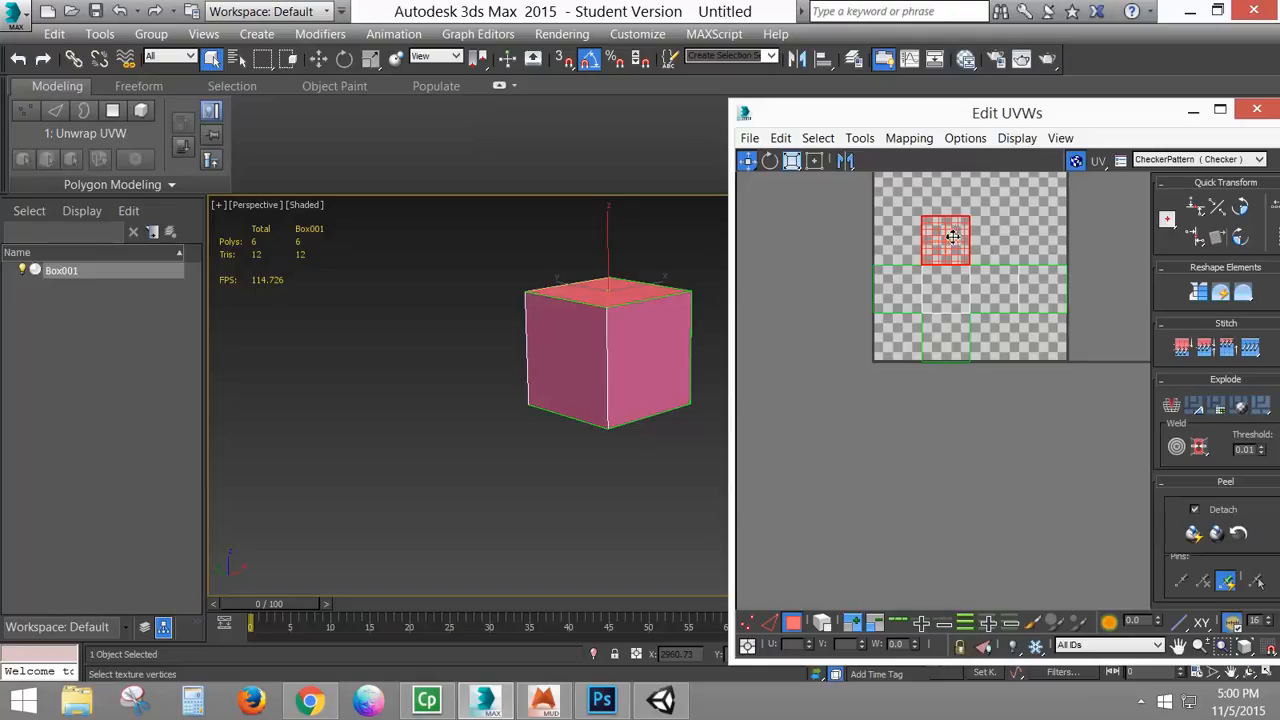
pyautogui.click(962, 345)
pyautogui.moveTo(566, 409); pyautogui.dragTo(569, 323)
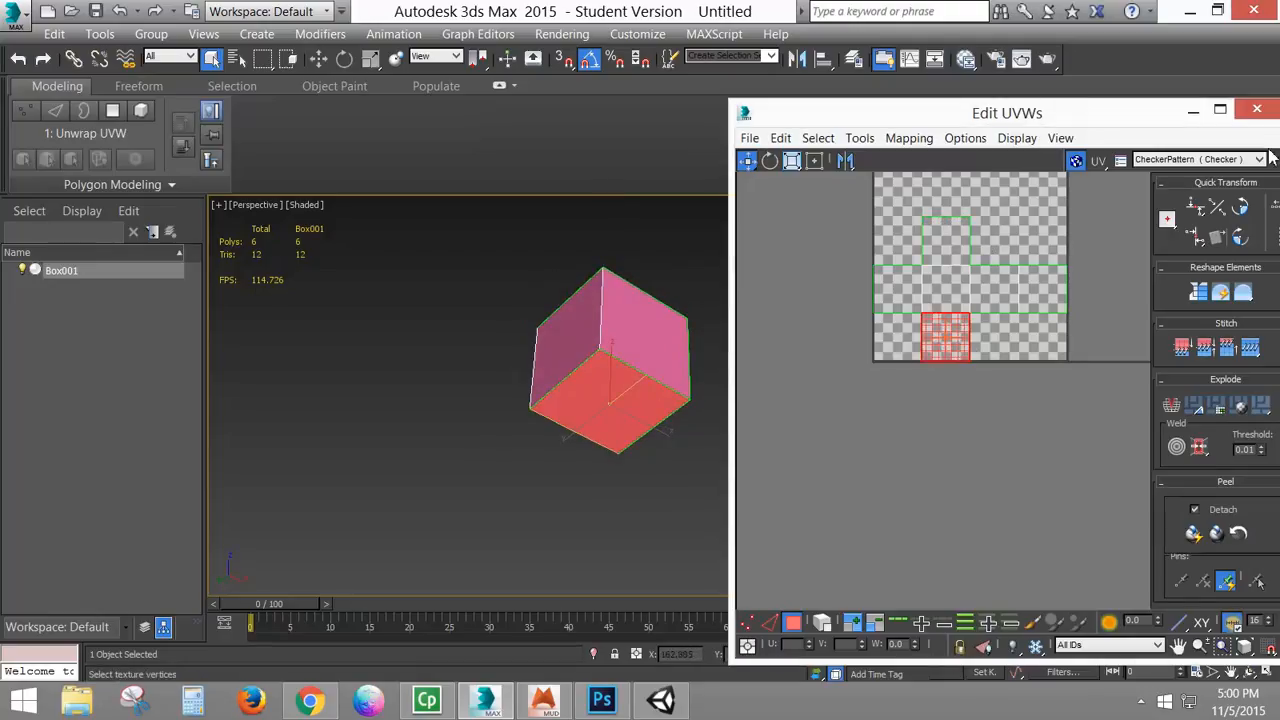
# Step: Close the UV editor and collapse the cube's Unwrap UVW modifier by converting the cube to an Editable Poly
pyautogui.click(1257, 110)
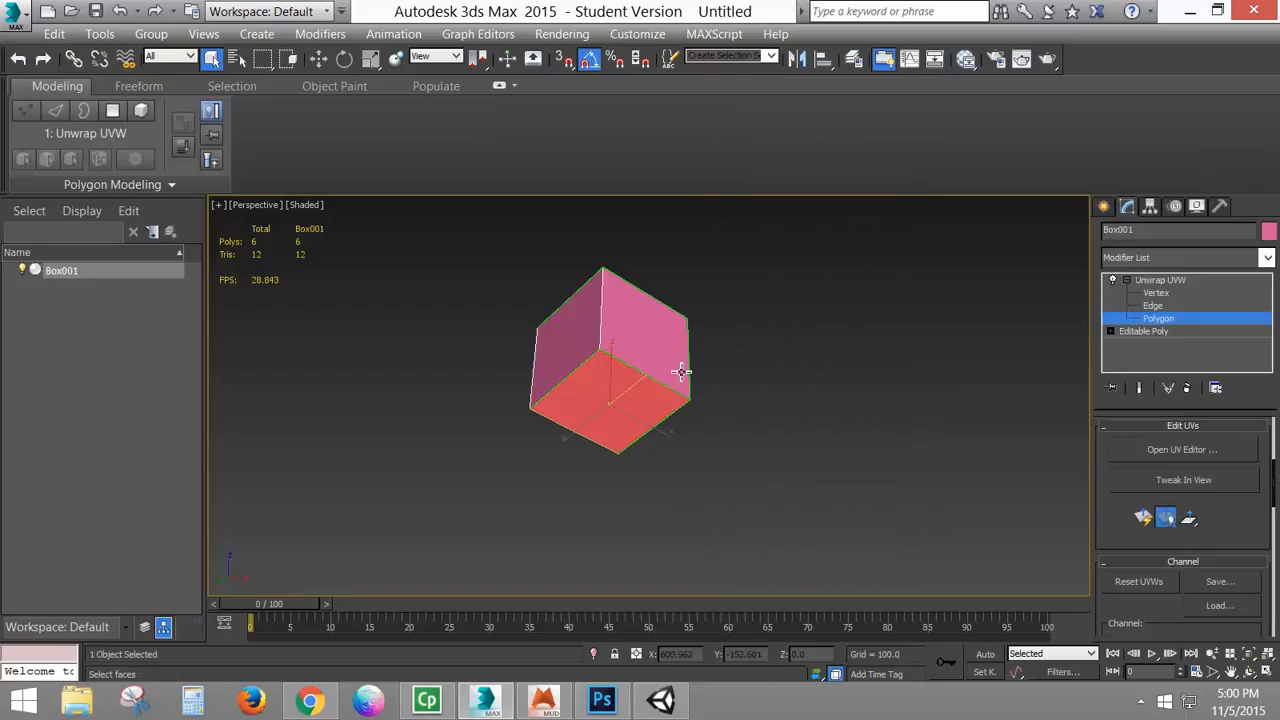
pyautogui.click(1163, 281)
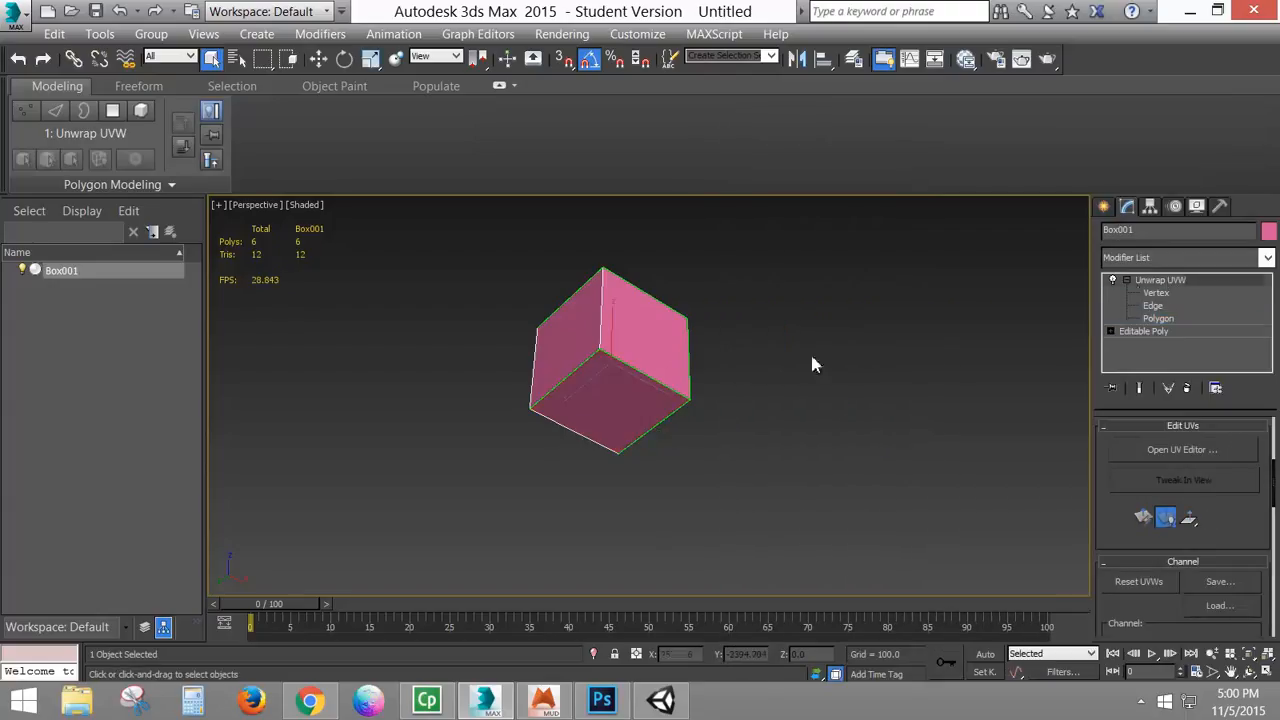
pyautogui.rightClick(591, 340)
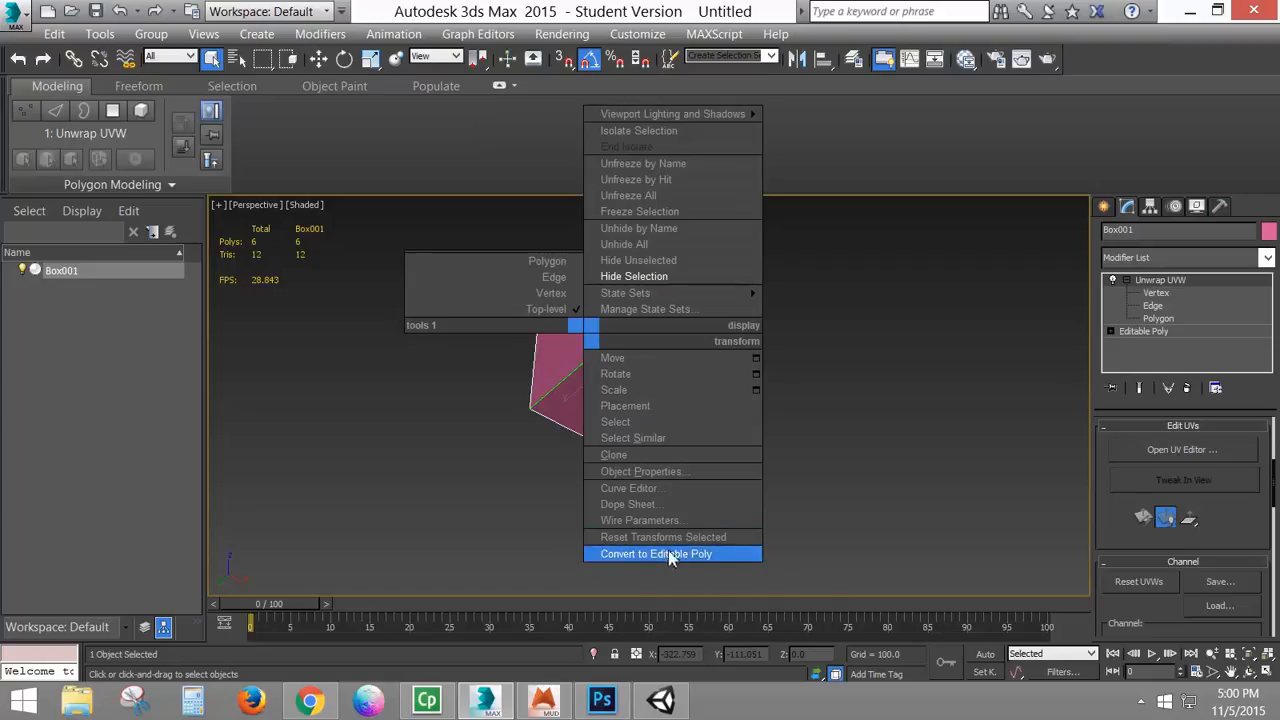
pyautogui.click(704, 560)
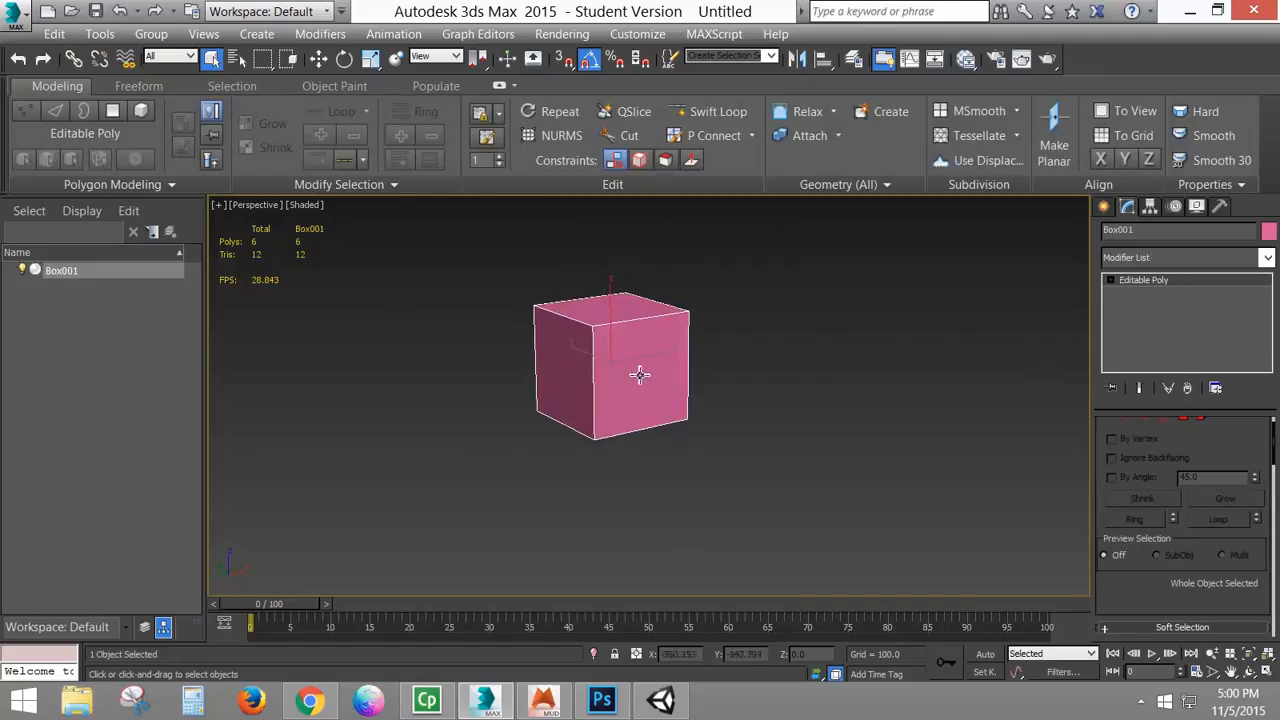
pyautogui.moveTo(640, 370); pyautogui.dragTo(719, 373)
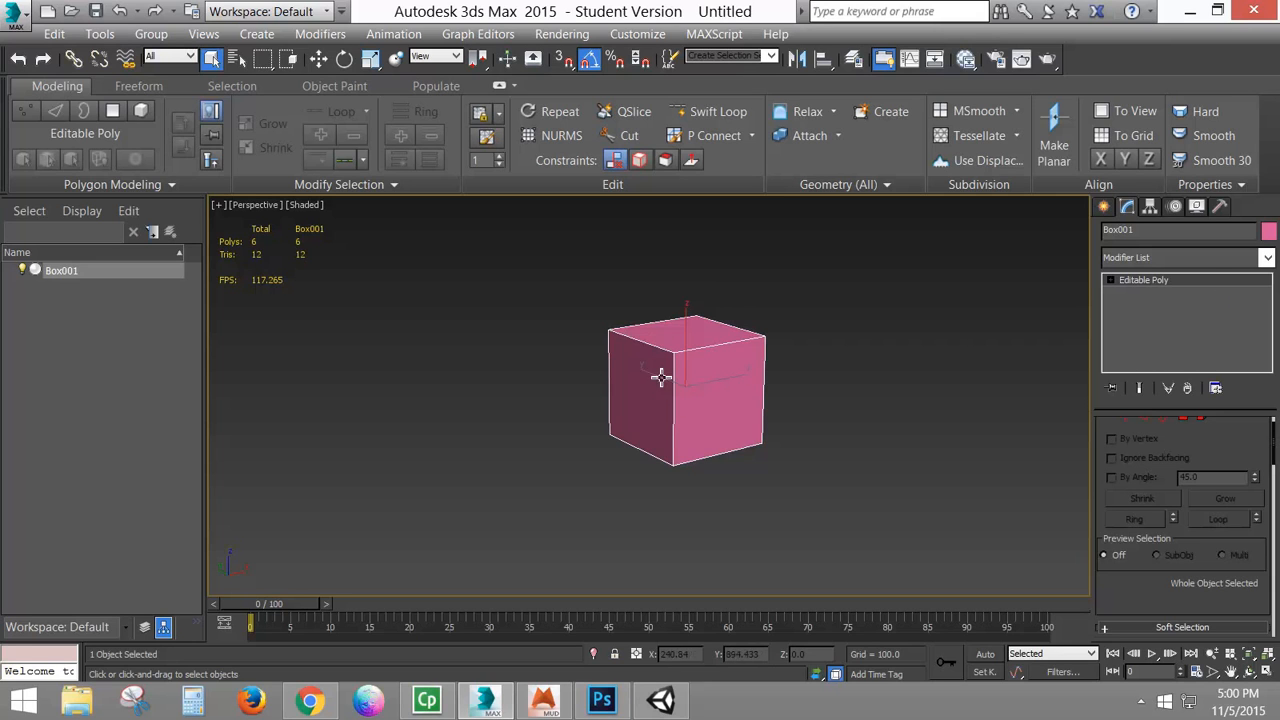
# Step: Apply a TurboSmooth modifier with 2 iterations to the cube
pyautogui.click(1267, 259)
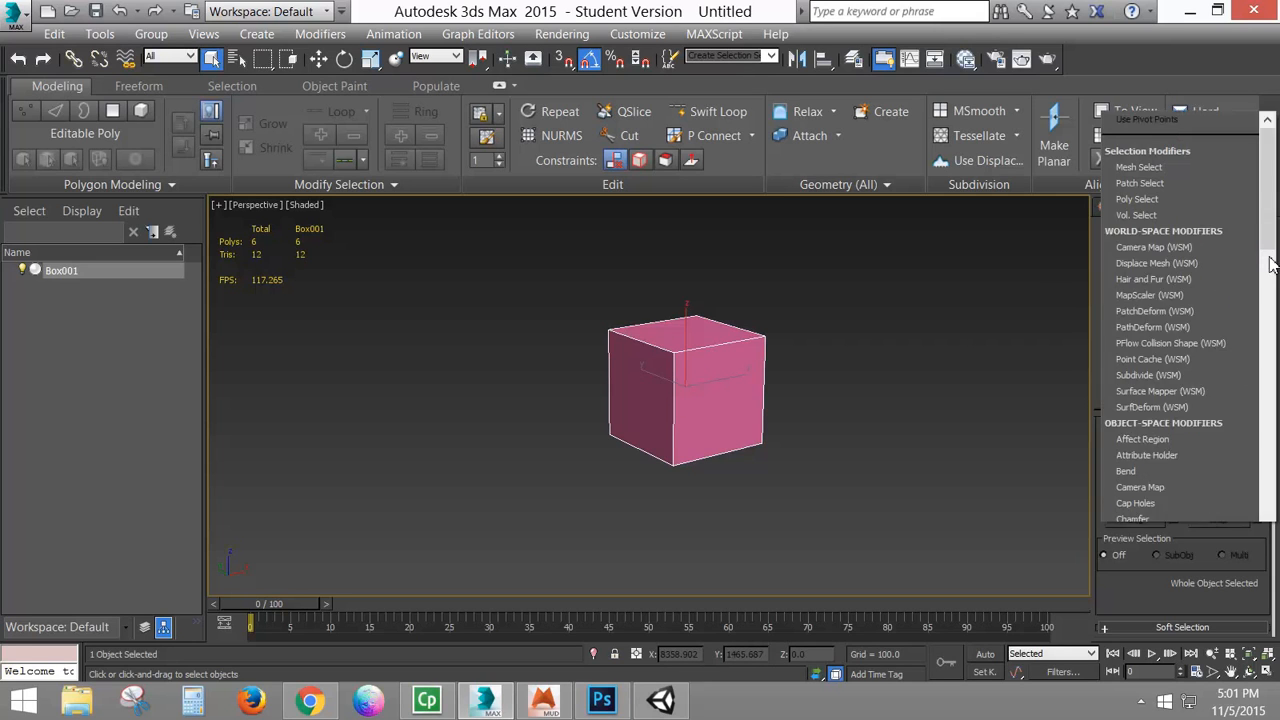
pyautogui.moveTo(1267, 188); pyautogui.dragTo(1267, 510)
pyautogui.click(1141, 257)
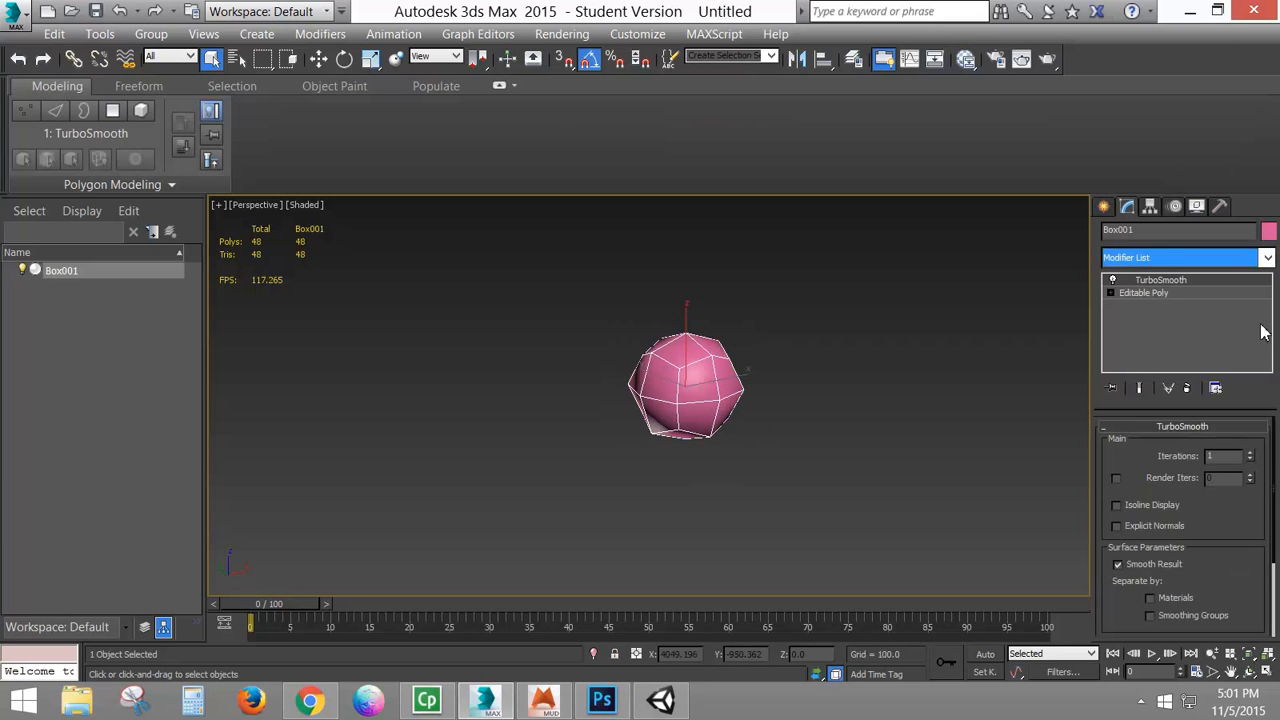
pyautogui.click(1249, 452)
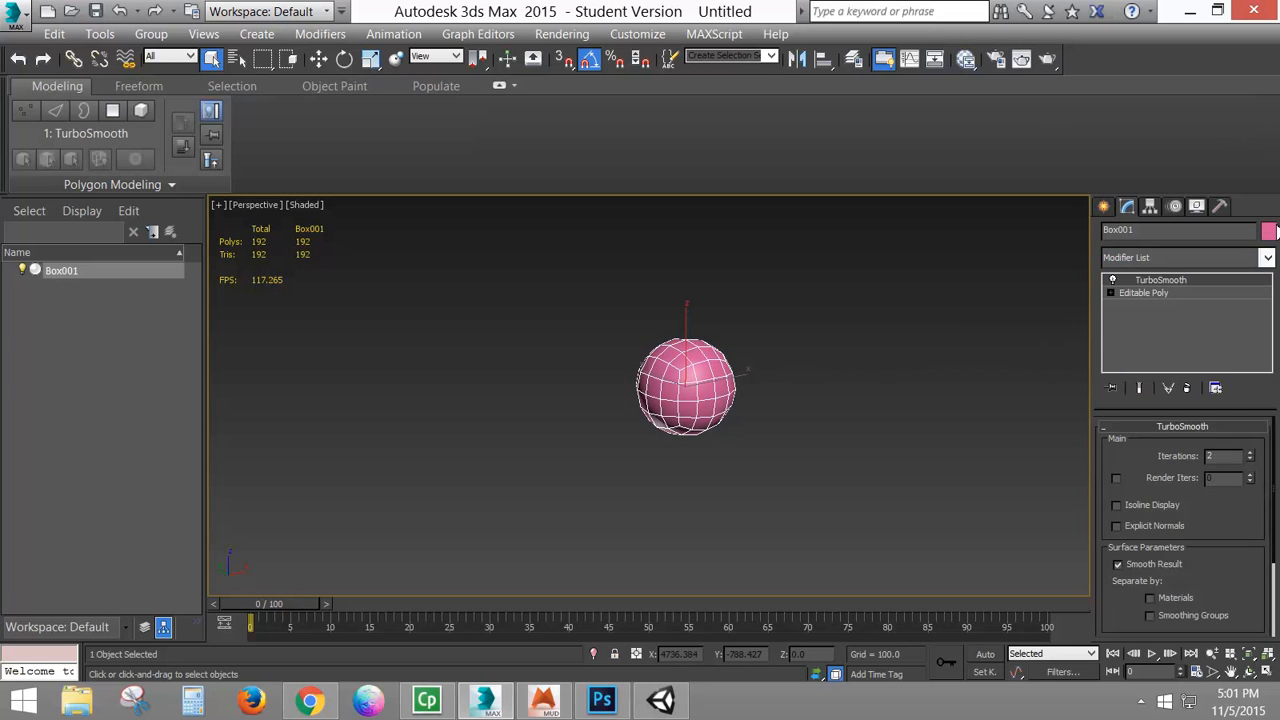
# Step: Inspect the smoothed cube's UV layout through a new Unwrap UVW modifier, and delete both that modifier and TurboSmooth
pyautogui.click(1267, 260)
pyautogui.moveTo(1268, 120); pyautogui.dragTo(1275, 505)
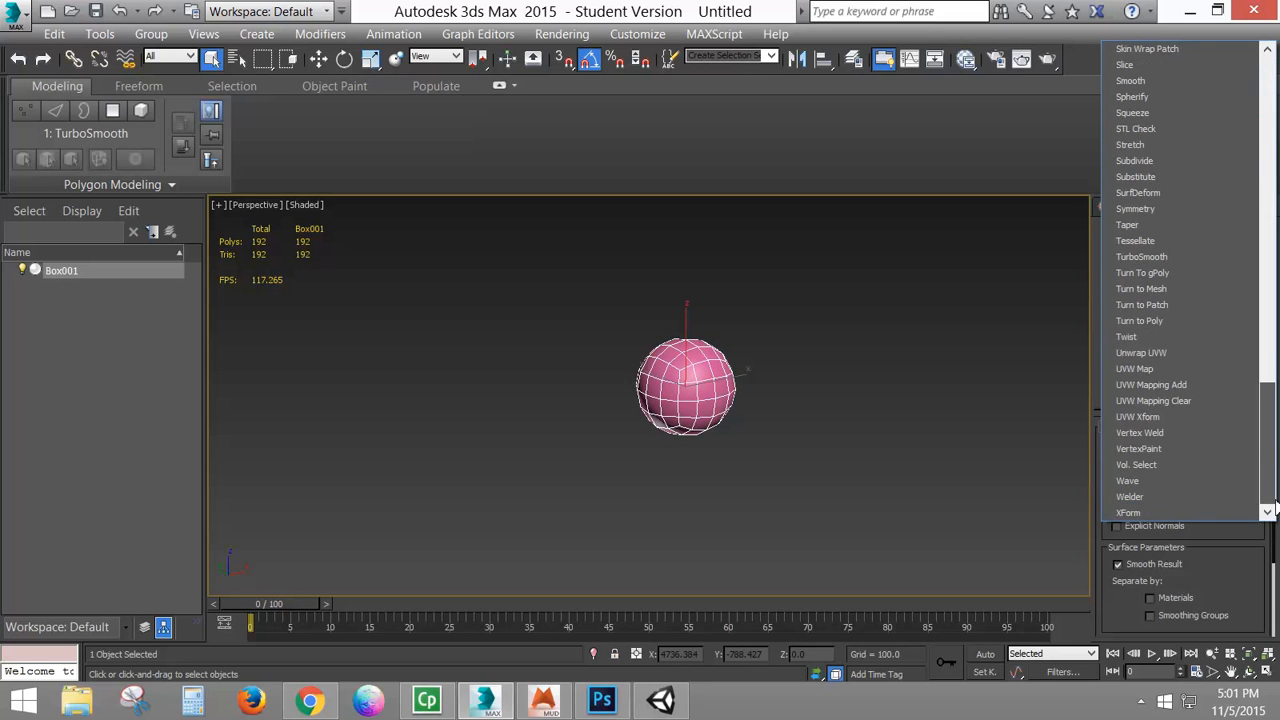
pyautogui.click(1148, 353)
pyautogui.click(1168, 449)
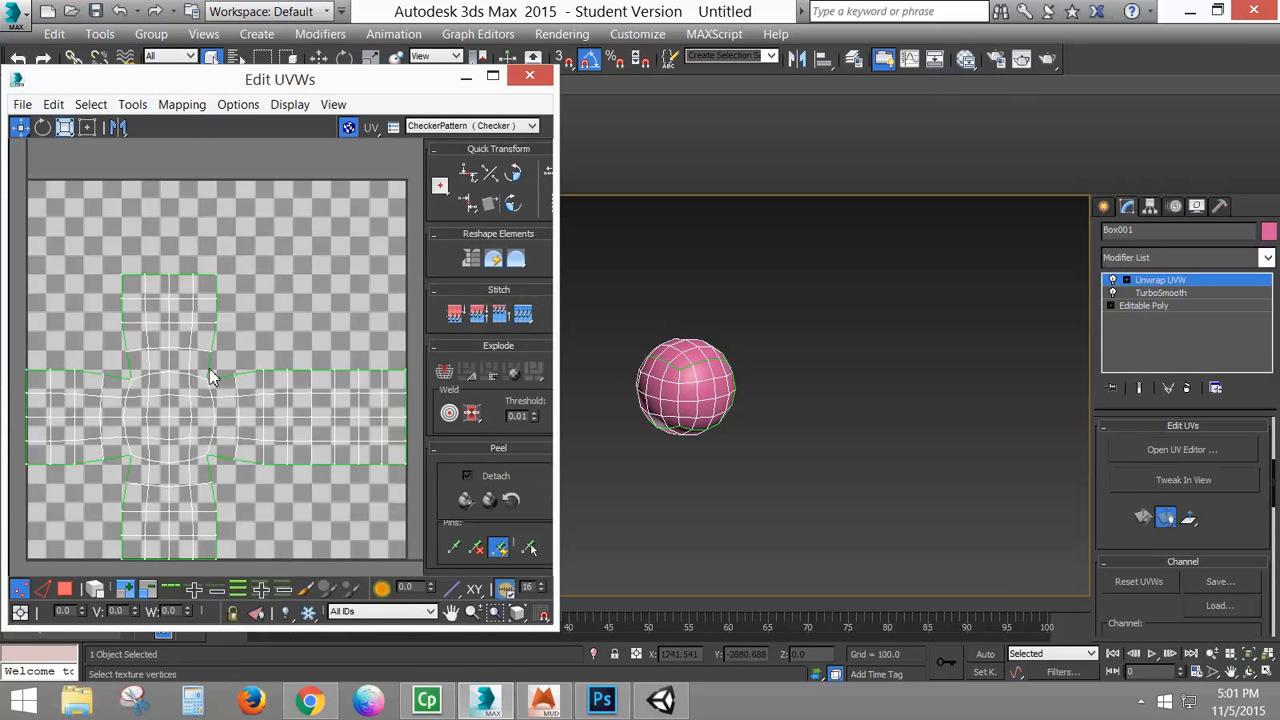
pyautogui.click(543, 74)
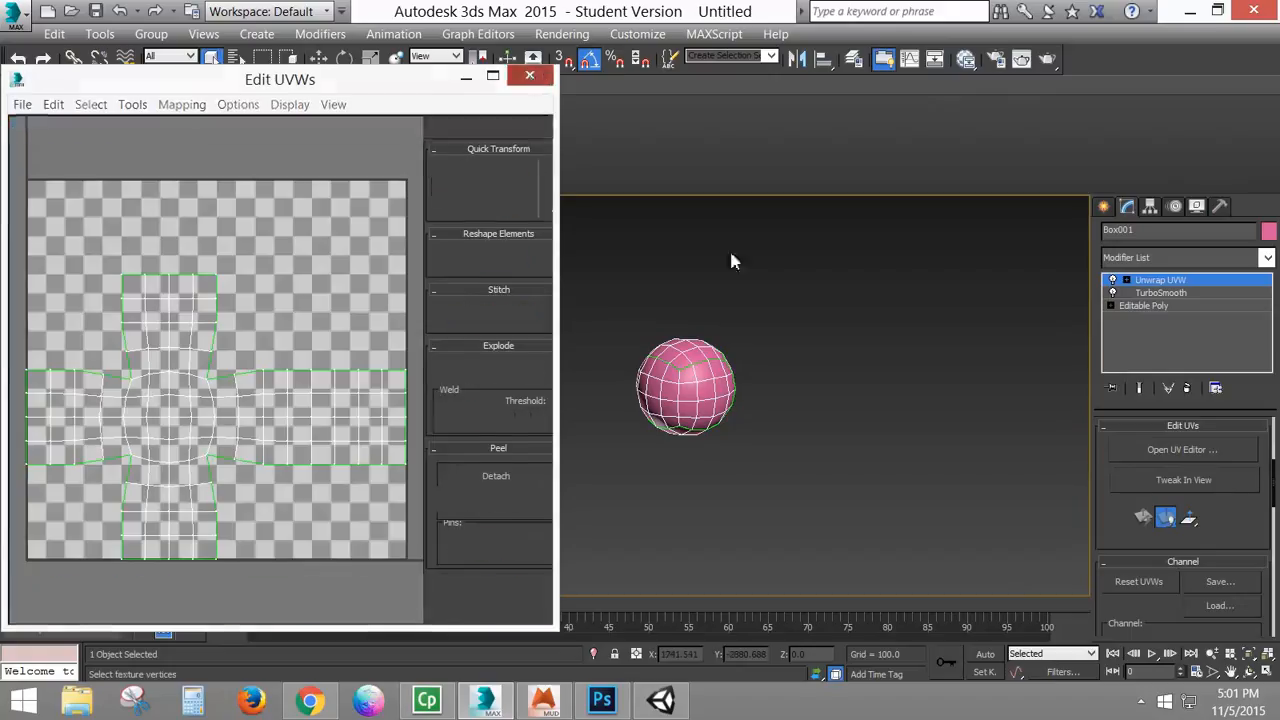
pyautogui.click(1187, 389)
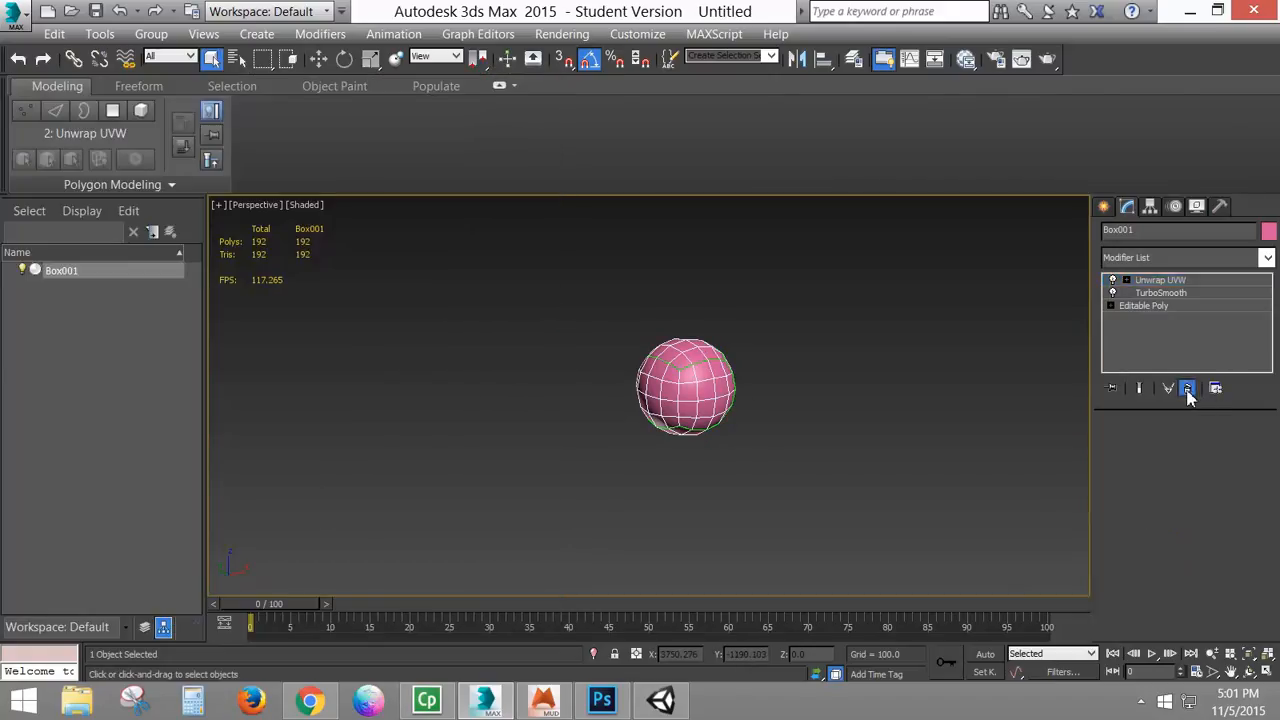
pyautogui.click(1187, 389)
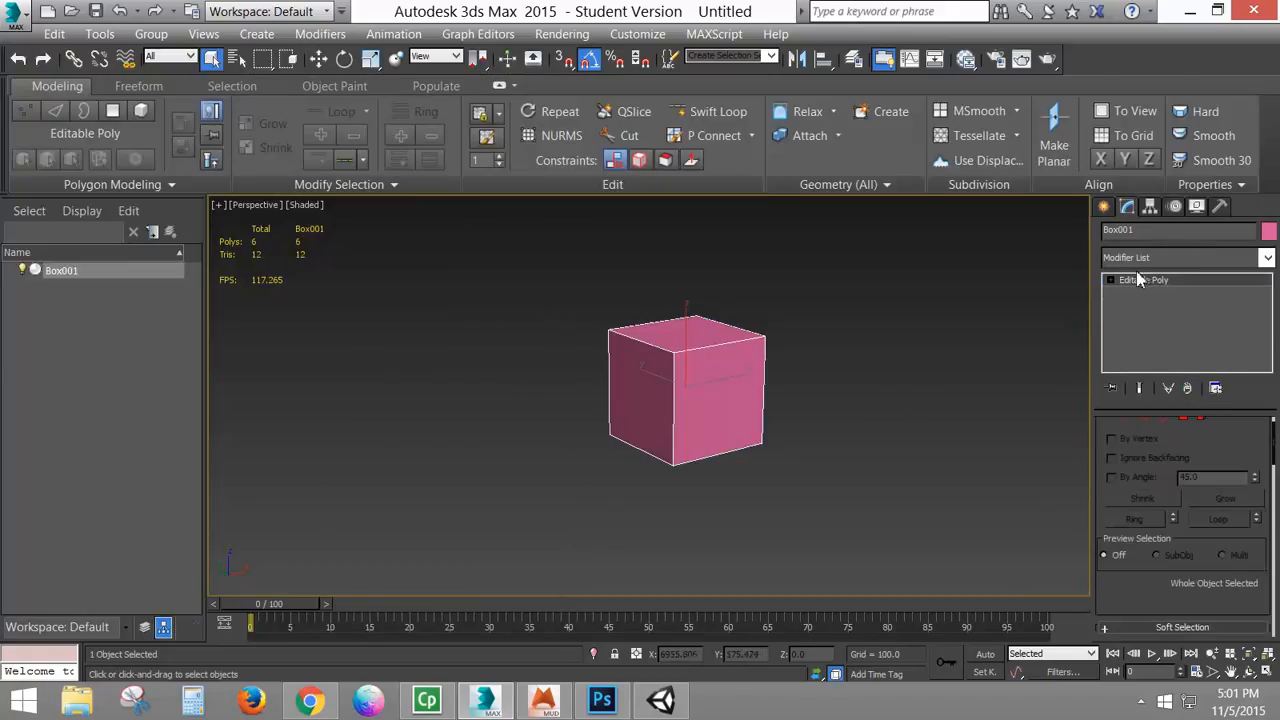
# Step: Apply a Tessellate modifier to the cube, operating on polygons with a tension of 0
pyautogui.click(1266, 258)
pyautogui.moveTo(1267, 175); pyautogui.dragTo(1263, 467)
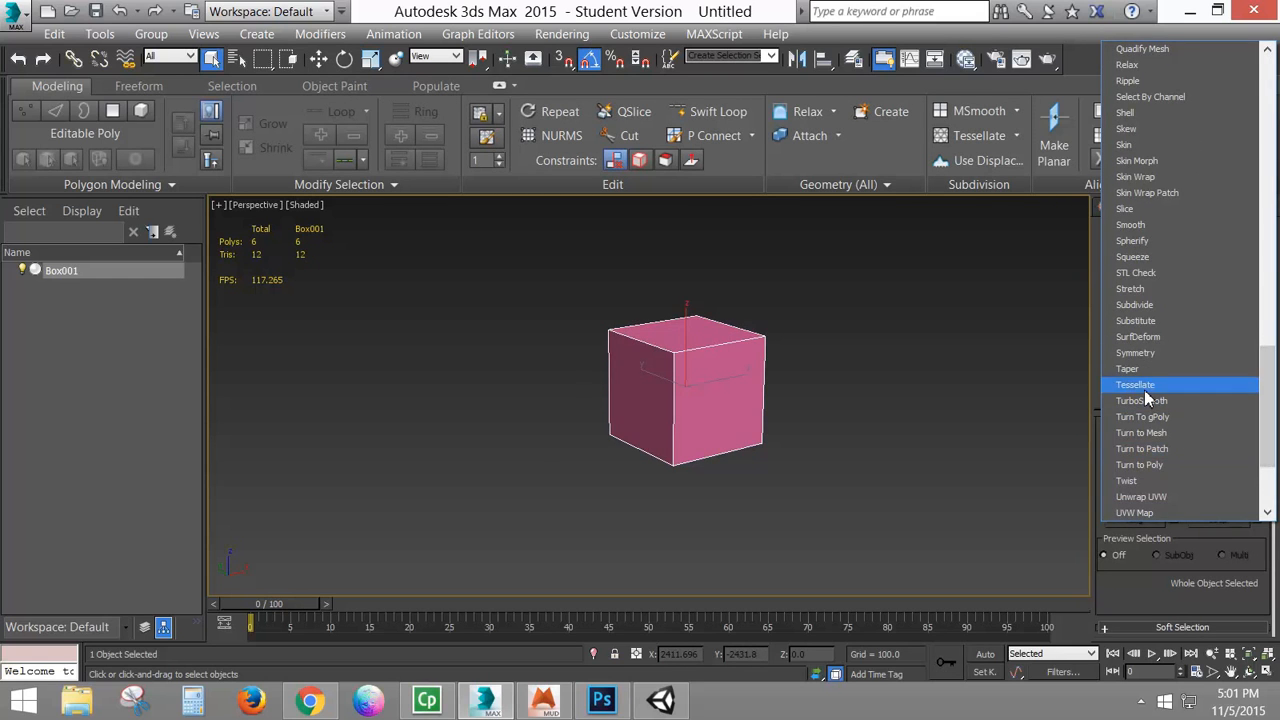
pyautogui.click(1144, 388)
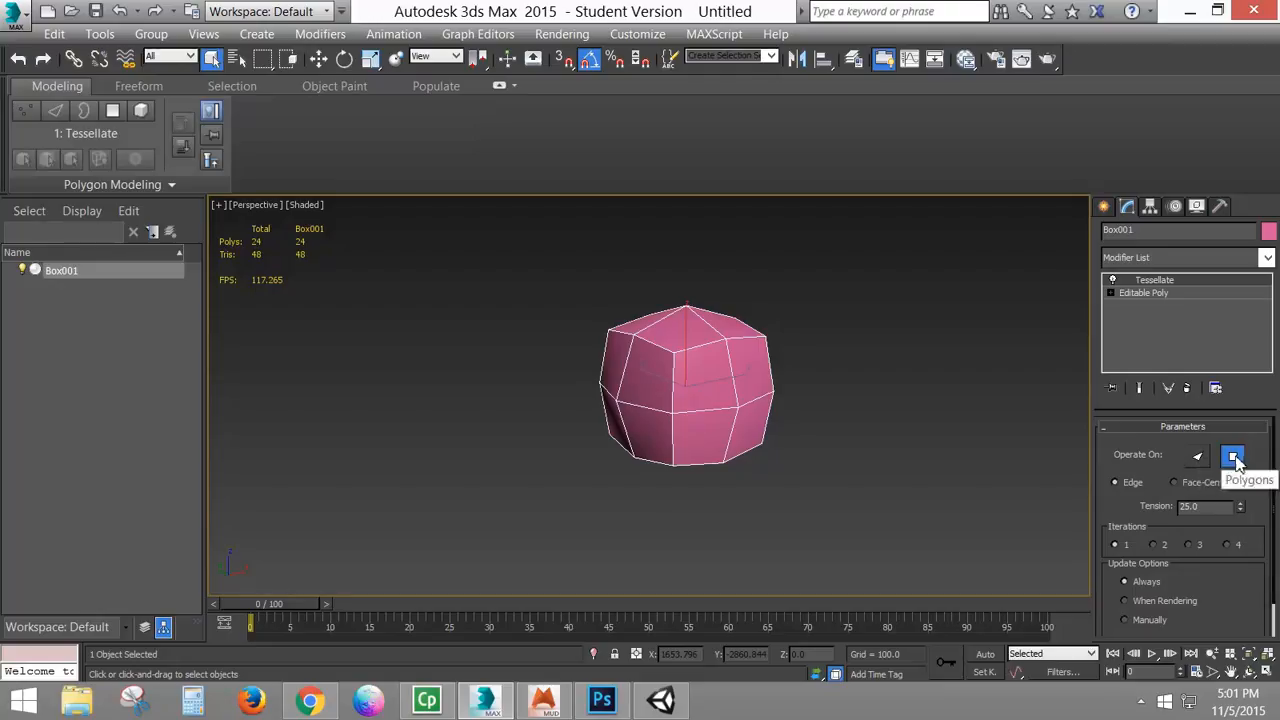
pyautogui.click(1198, 456)
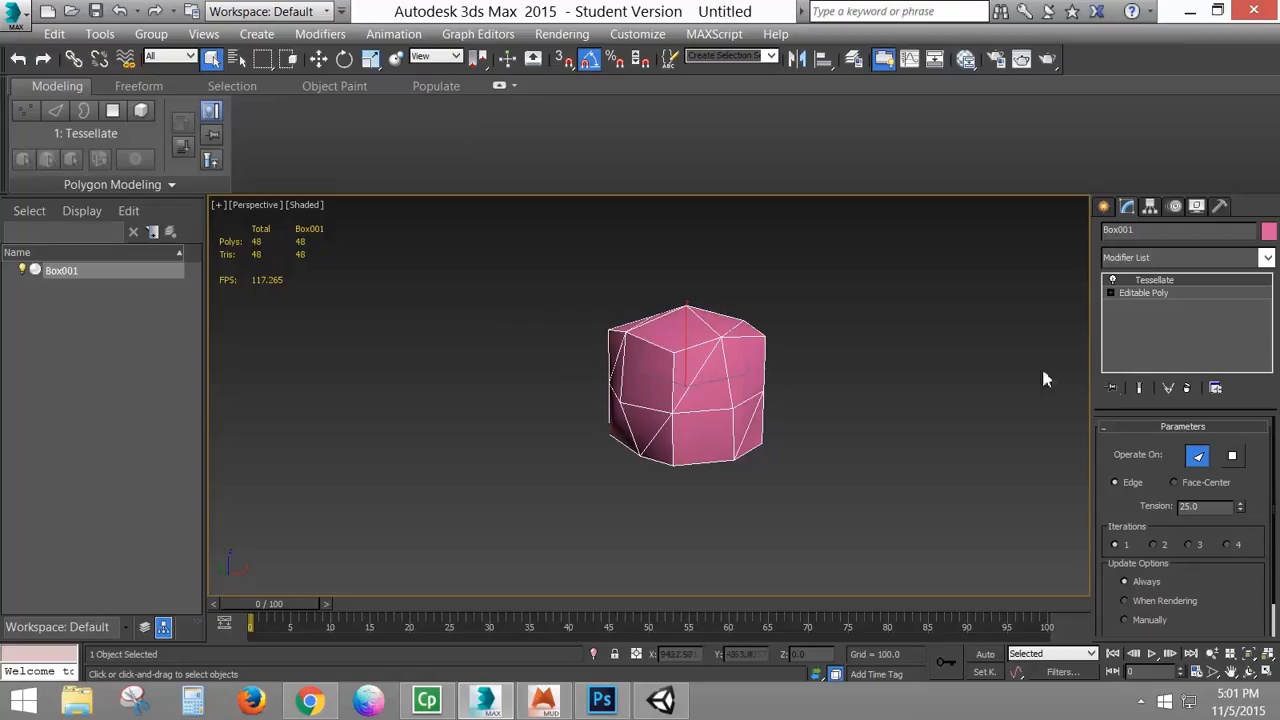
pyautogui.click(1235, 460)
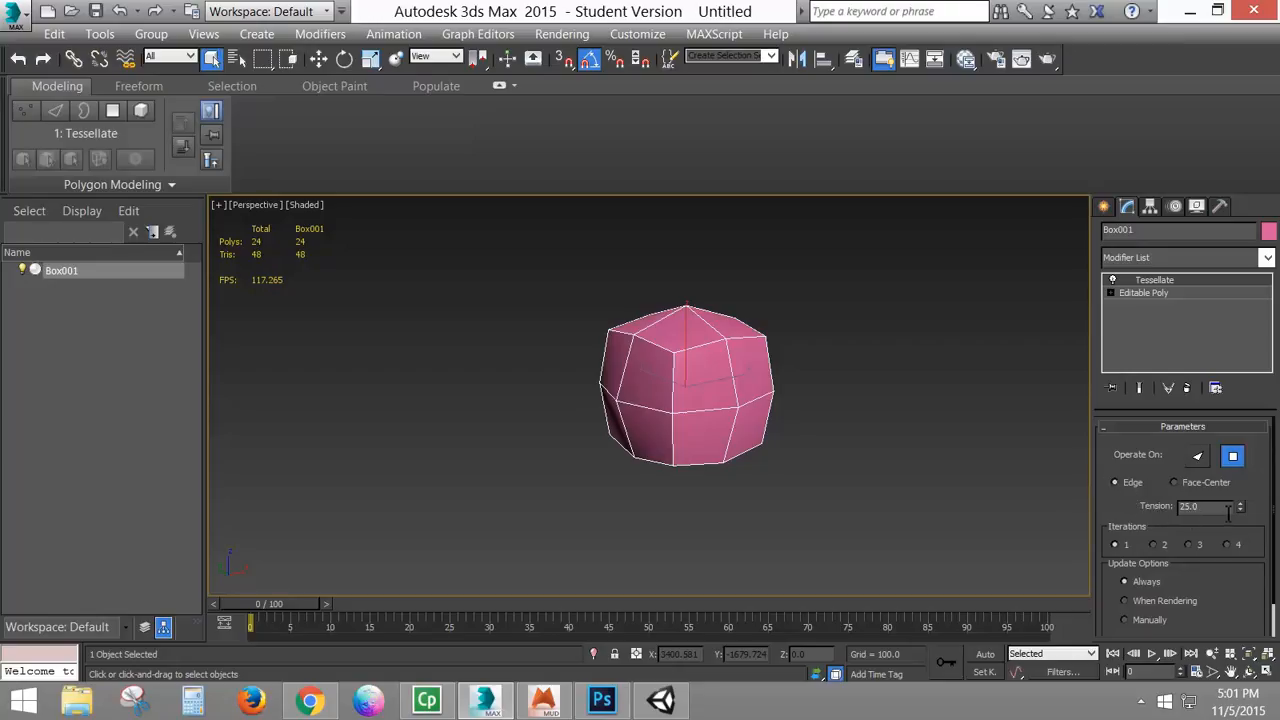
pyautogui.write('0')
pyautogui.press('Return')
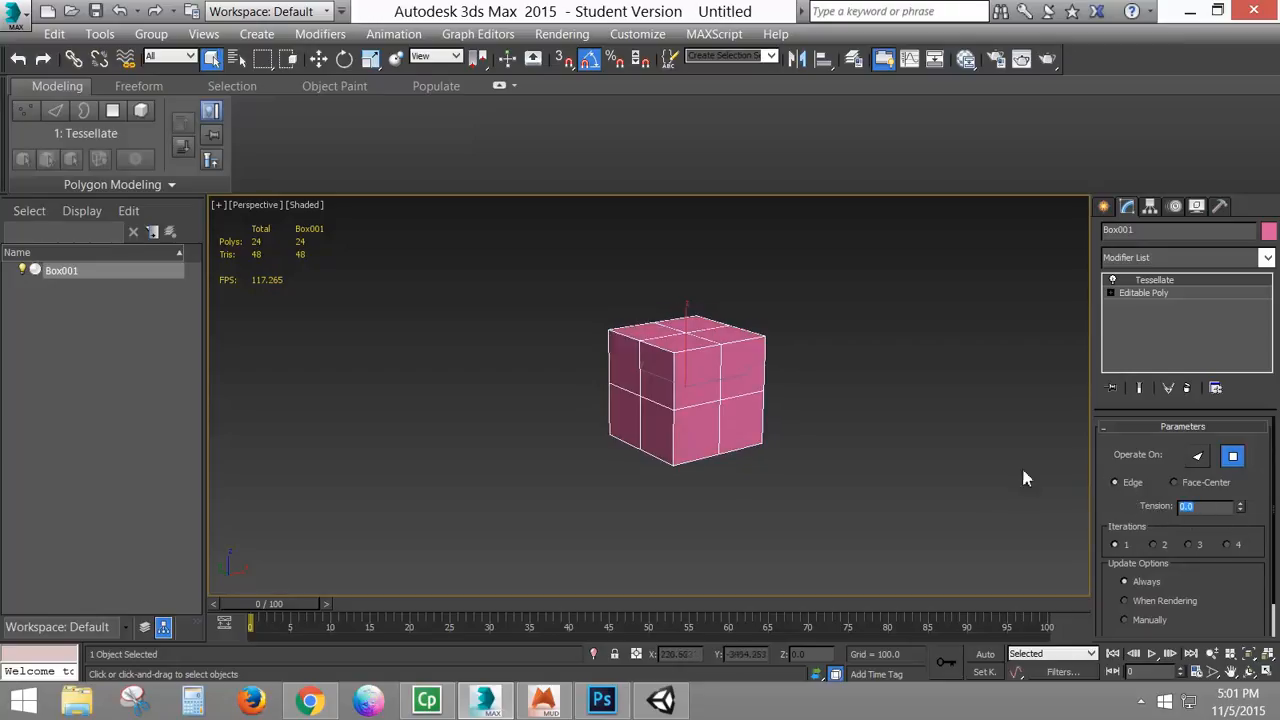
# Step: Compare 2 and 3 iterations for the Tessellate modifier and set it to 2
pyautogui.click(1155, 545)
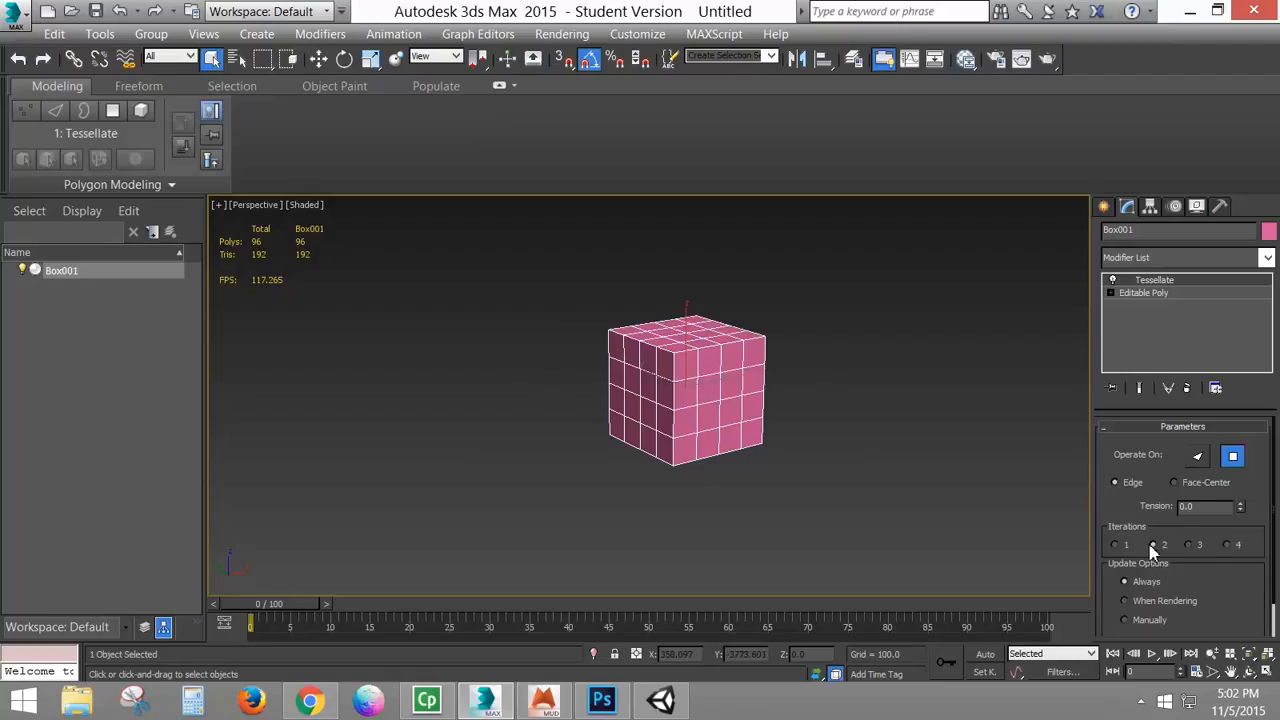
pyautogui.click(1189, 545)
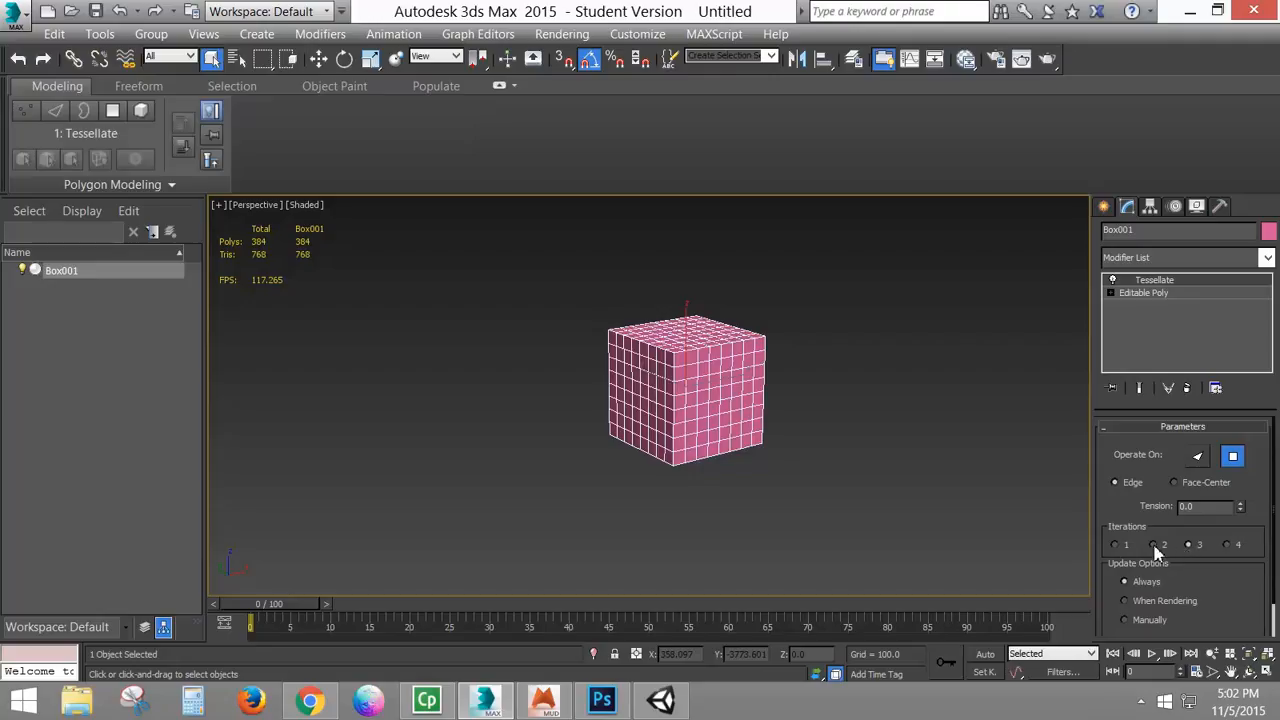
pyautogui.click(1155, 545)
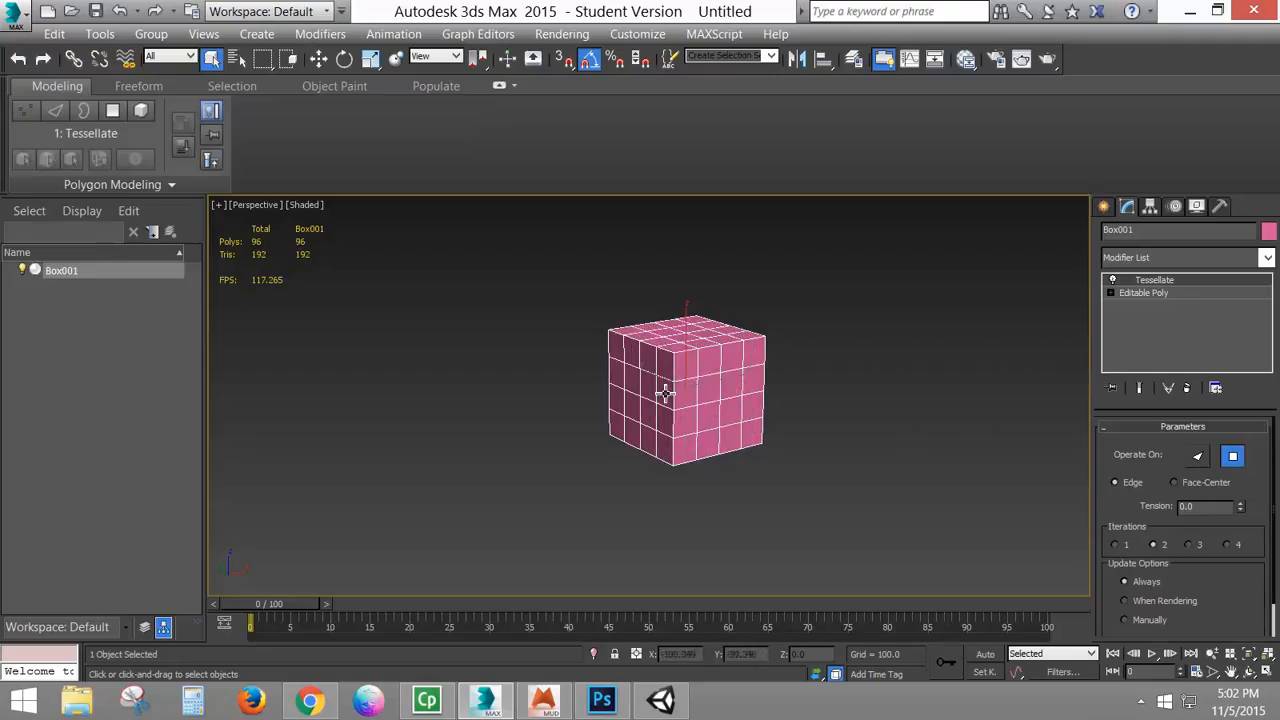
# Step: Apply a Spherify modifier at 100 percent to the tessellated cube
pyautogui.rightClick(729, 368)
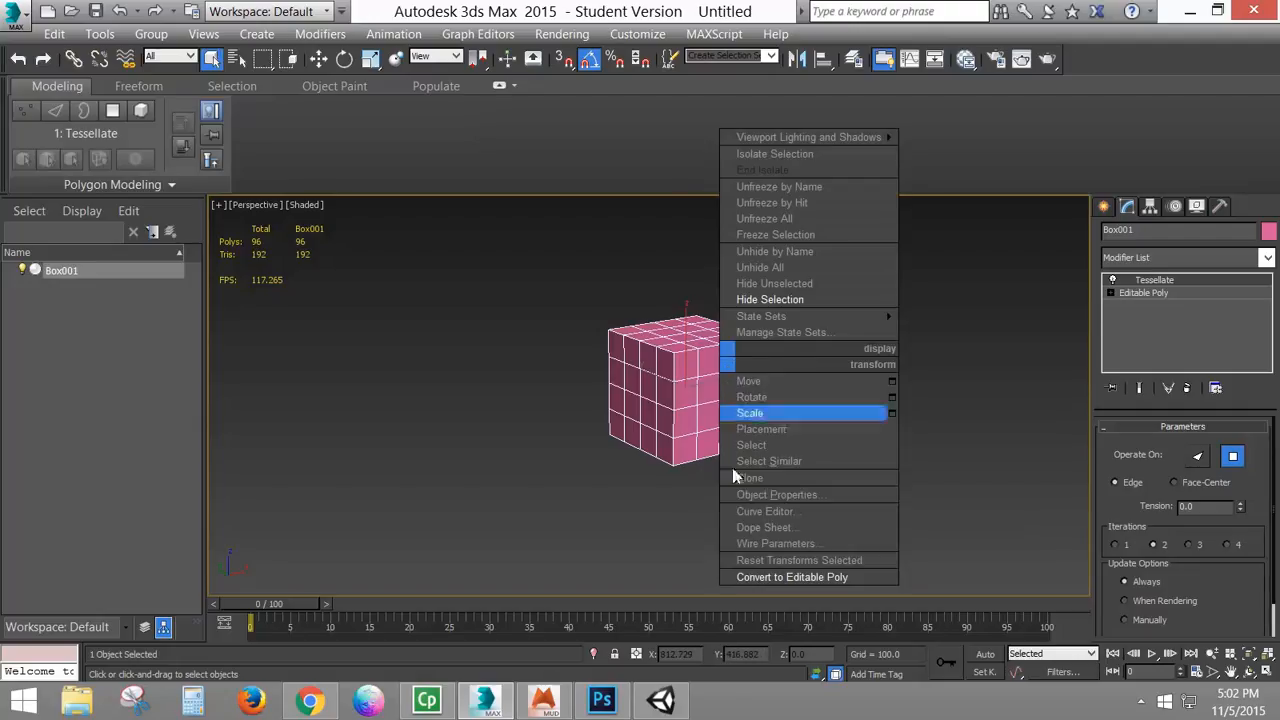
pyautogui.click(1174, 151)
pyautogui.click(1267, 262)
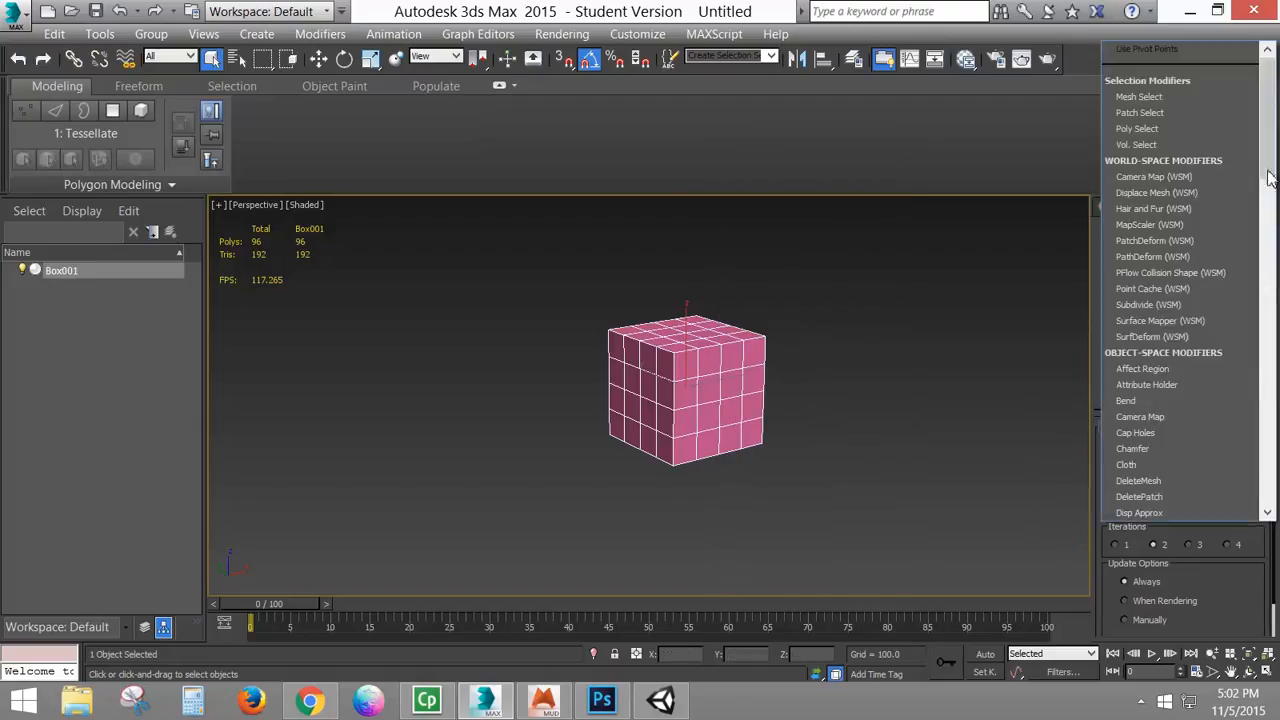
pyautogui.scroll(-10, 1269, 300)
pyautogui.scroll(-9, 1269, 320)
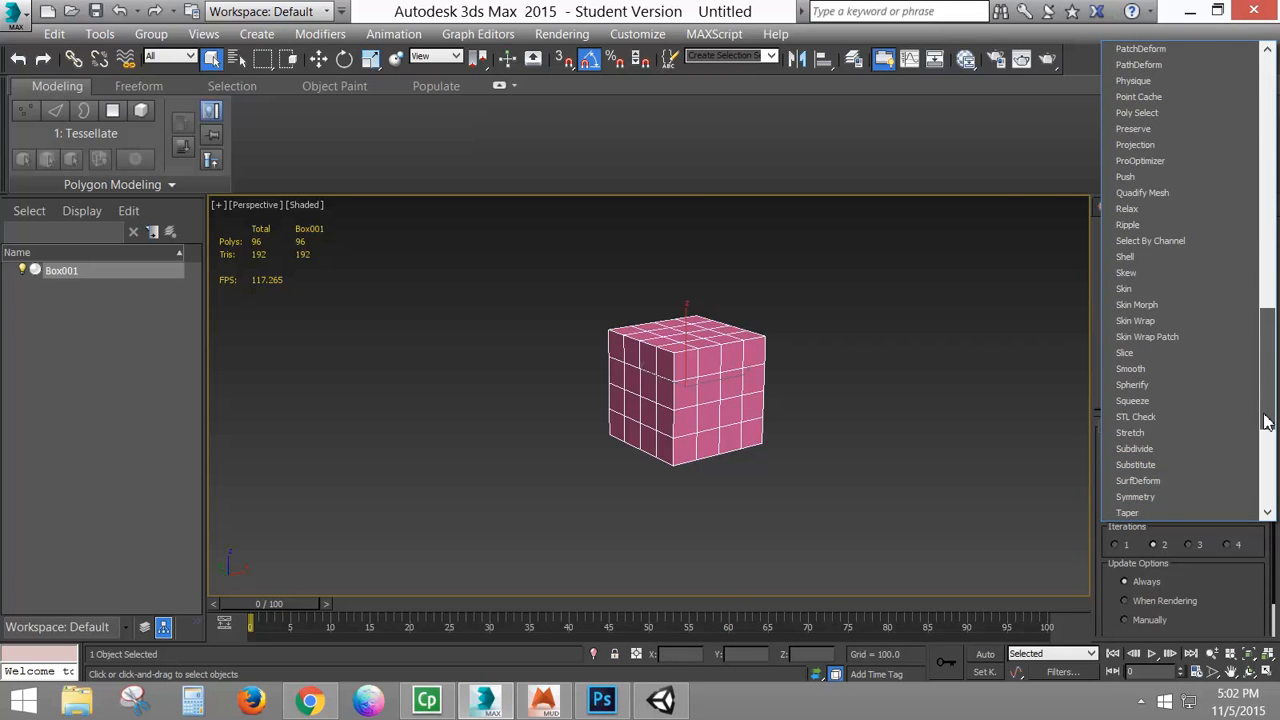
pyautogui.click(1138, 388)
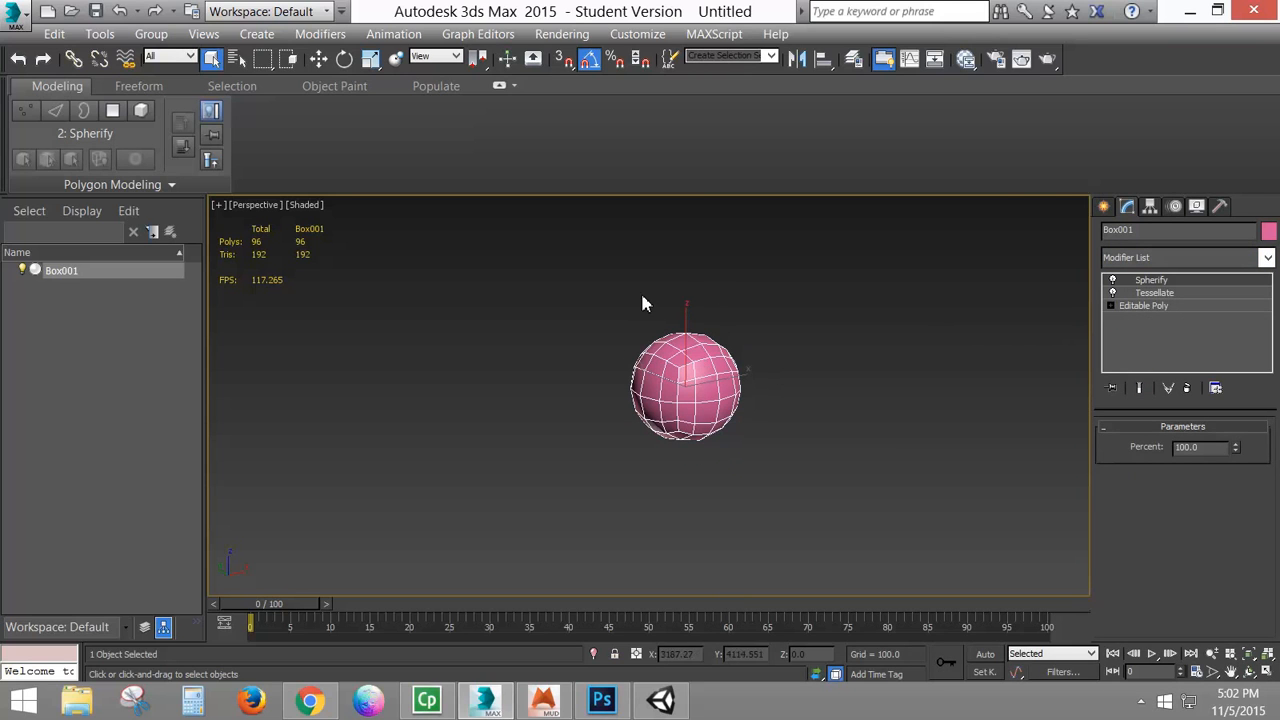
pyautogui.scroll(4, 719, 388)
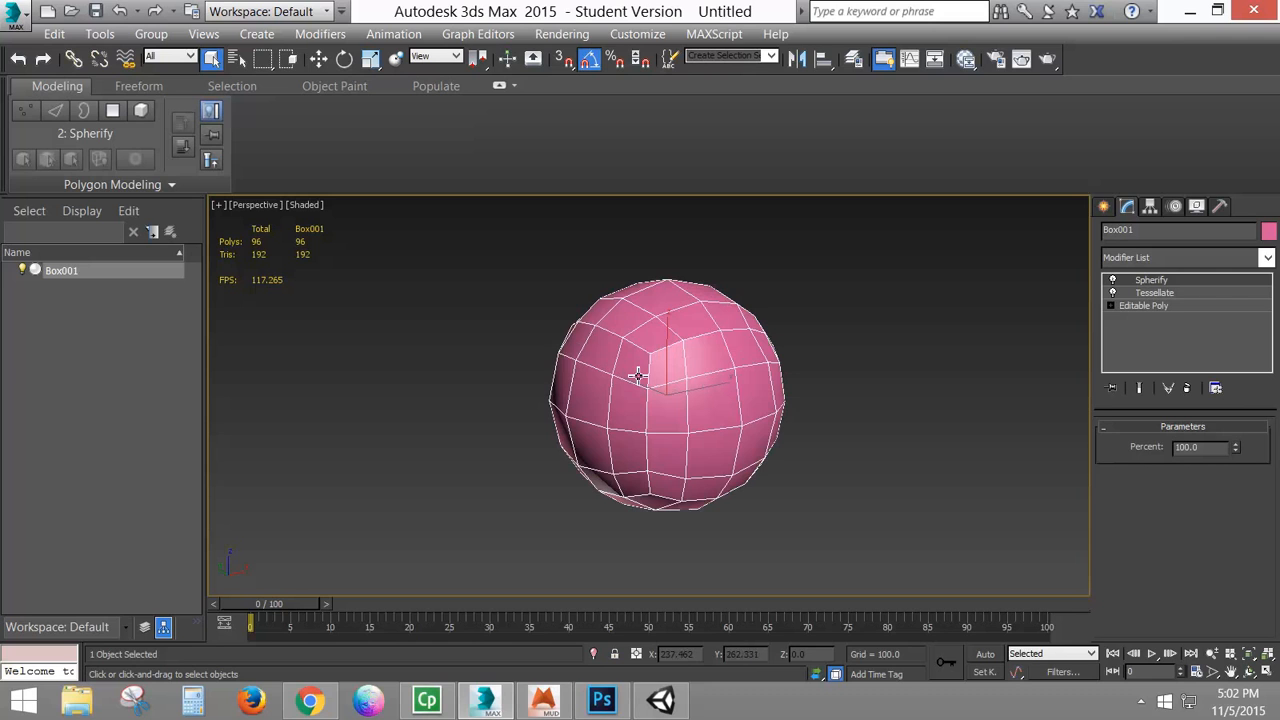
pyautogui.moveTo(637, 375); pyautogui.dragTo(504, 364)
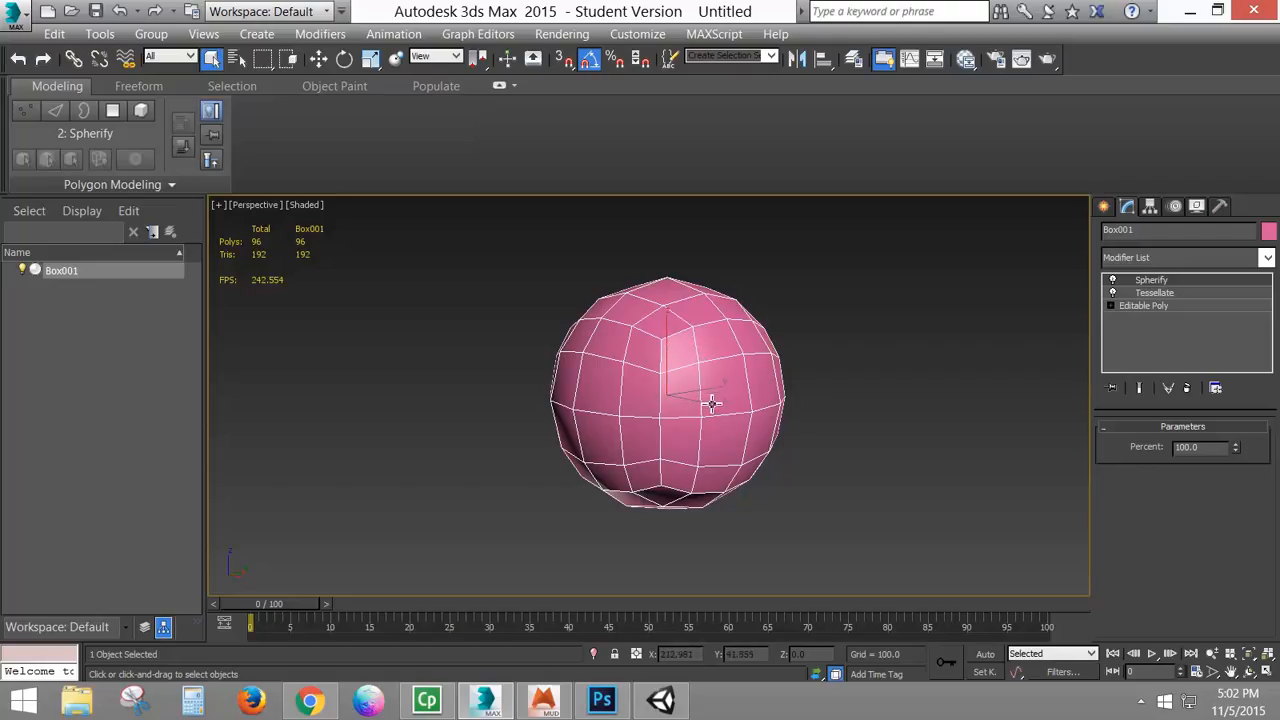
# Step: Add a Relax modifier above Spherify with a relax value of 1.0 and 2 iterations
pyautogui.click(1267, 260)
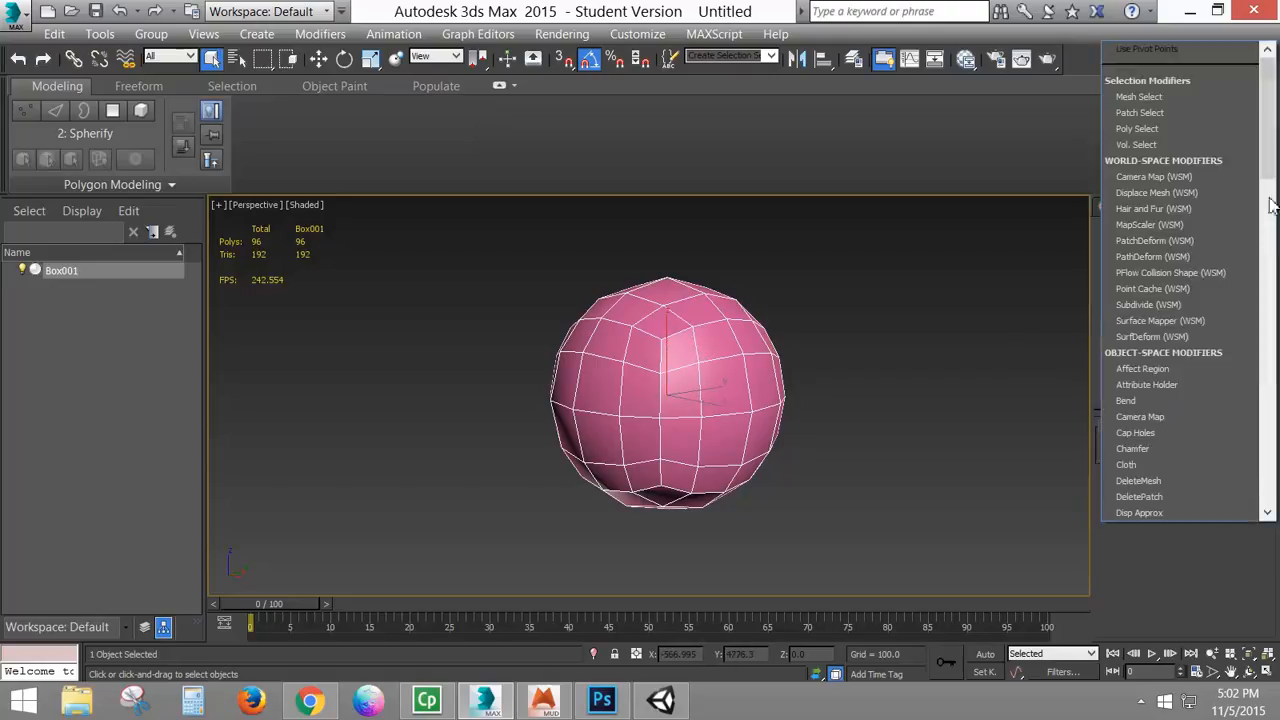
pyautogui.moveTo(1267, 175); pyautogui.dragTo(1265, 520)
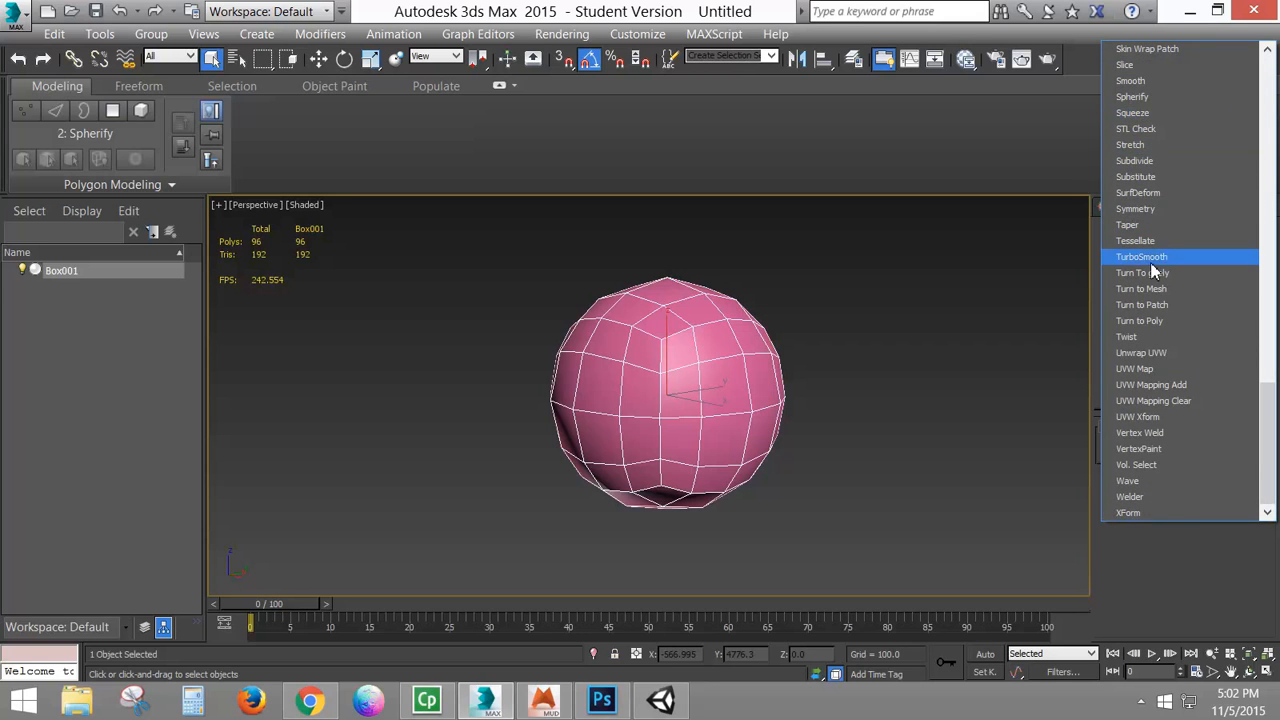
pyautogui.scroll(3, 1125, 200)
pyautogui.click(1132, 66)
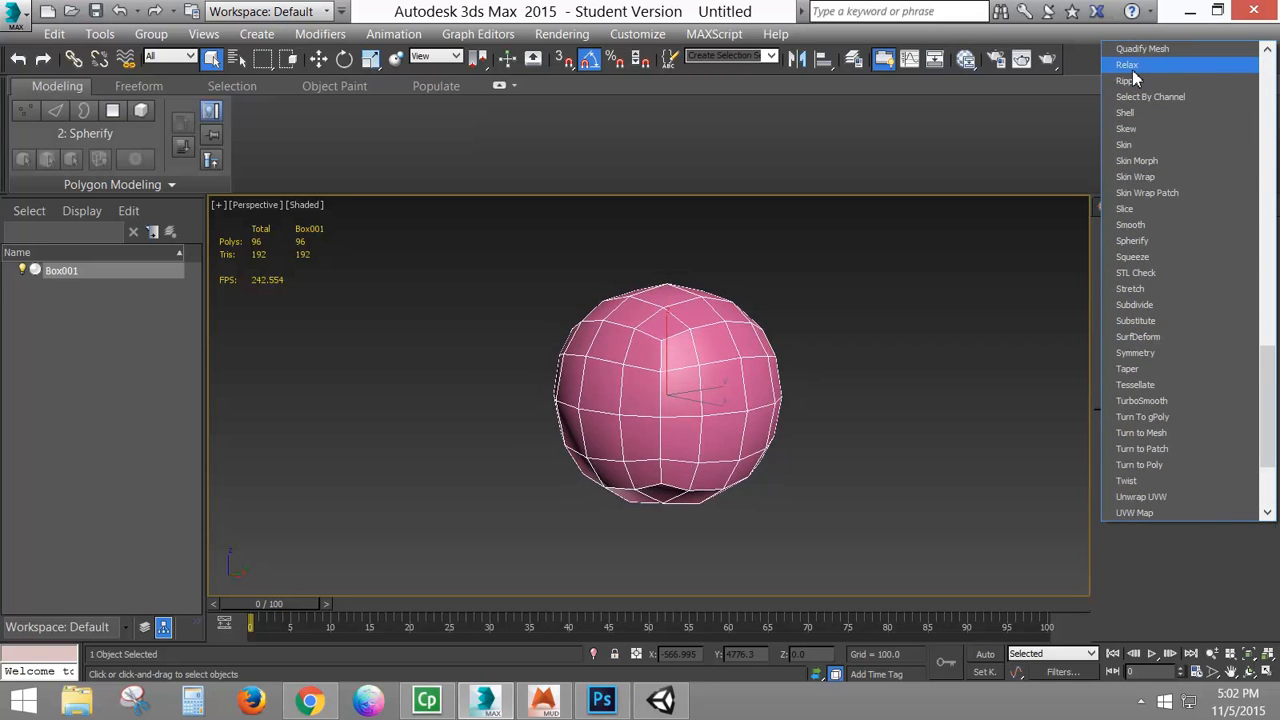
pyautogui.moveTo(1254, 451); pyautogui.dragTo(1248, 336)
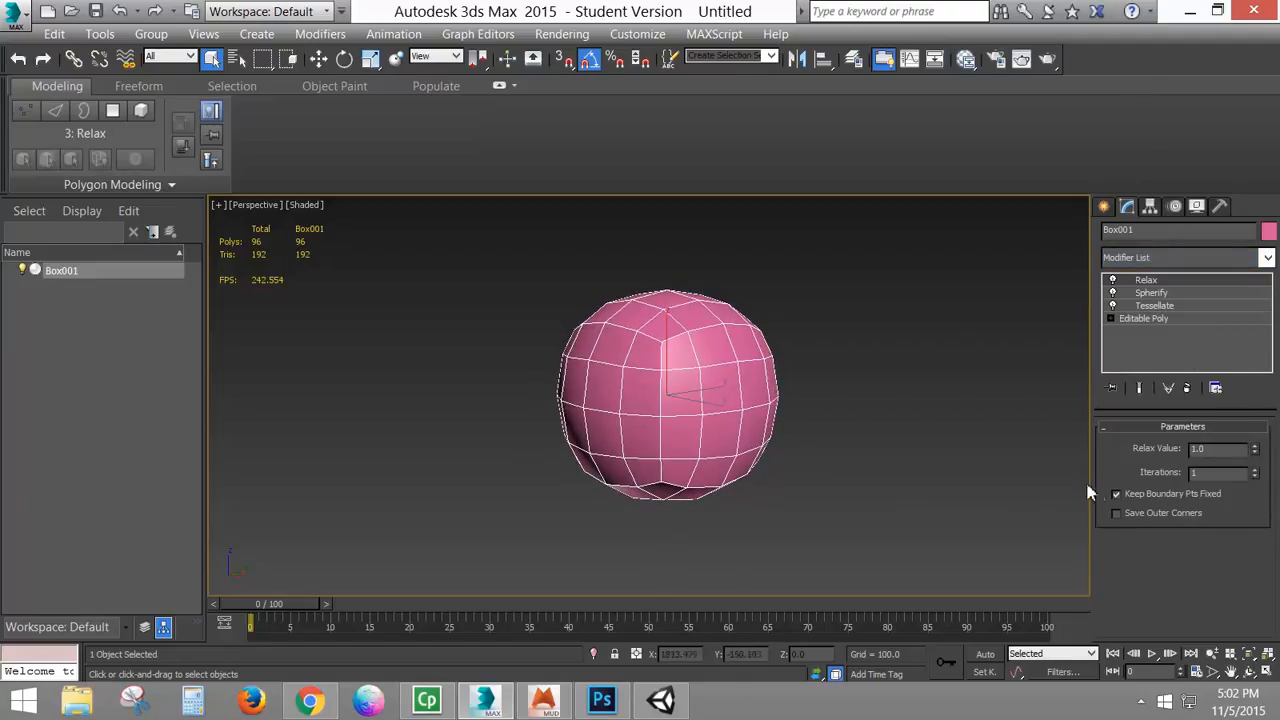
pyautogui.click(1255, 470)
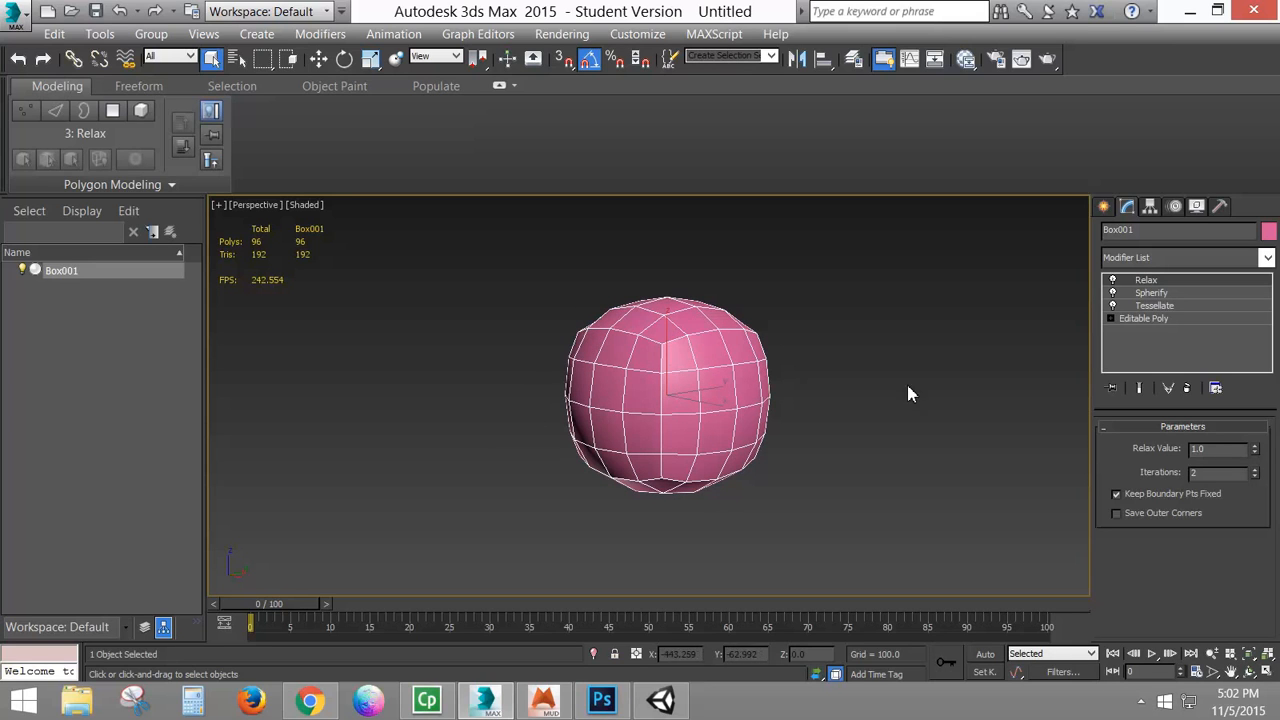
# Step: Add a second Spherify modifier at 100 percent on top of the Relax modifier
pyautogui.click(1267, 259)
pyautogui.scroll(-15, 1128, 392)
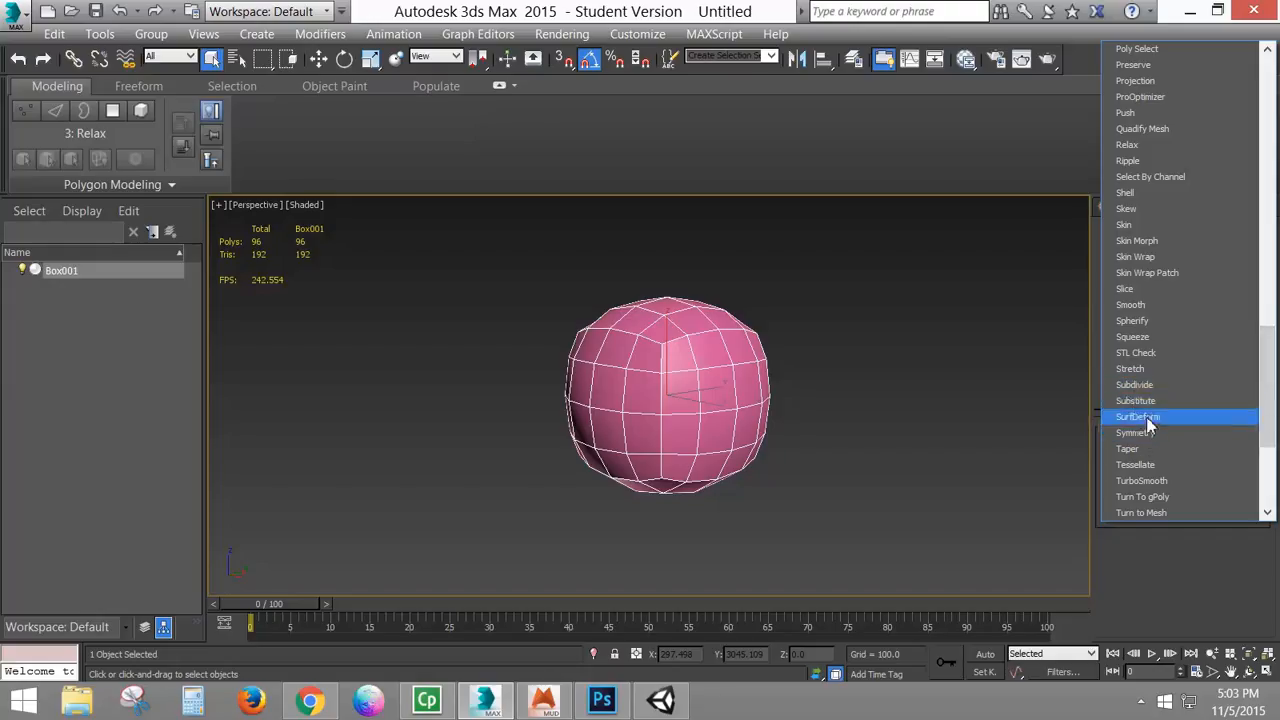
pyautogui.click(1140, 320)
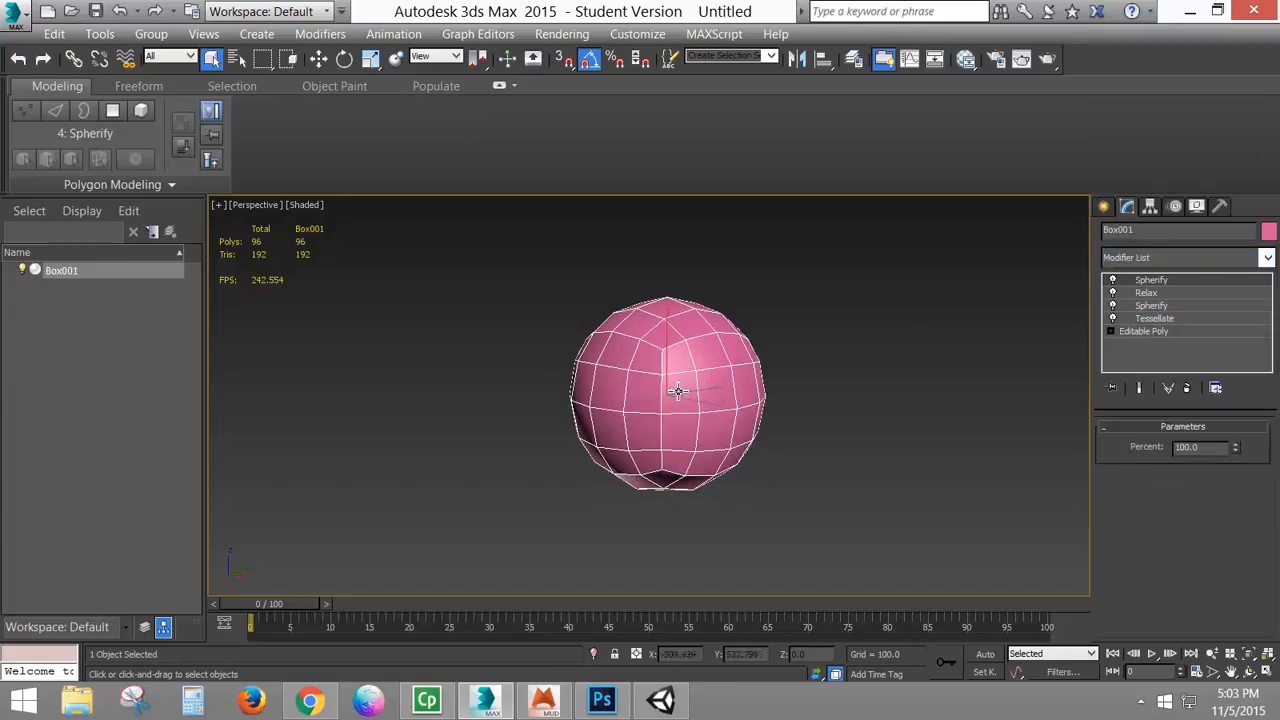
pyautogui.scroll(2, 679, 357)
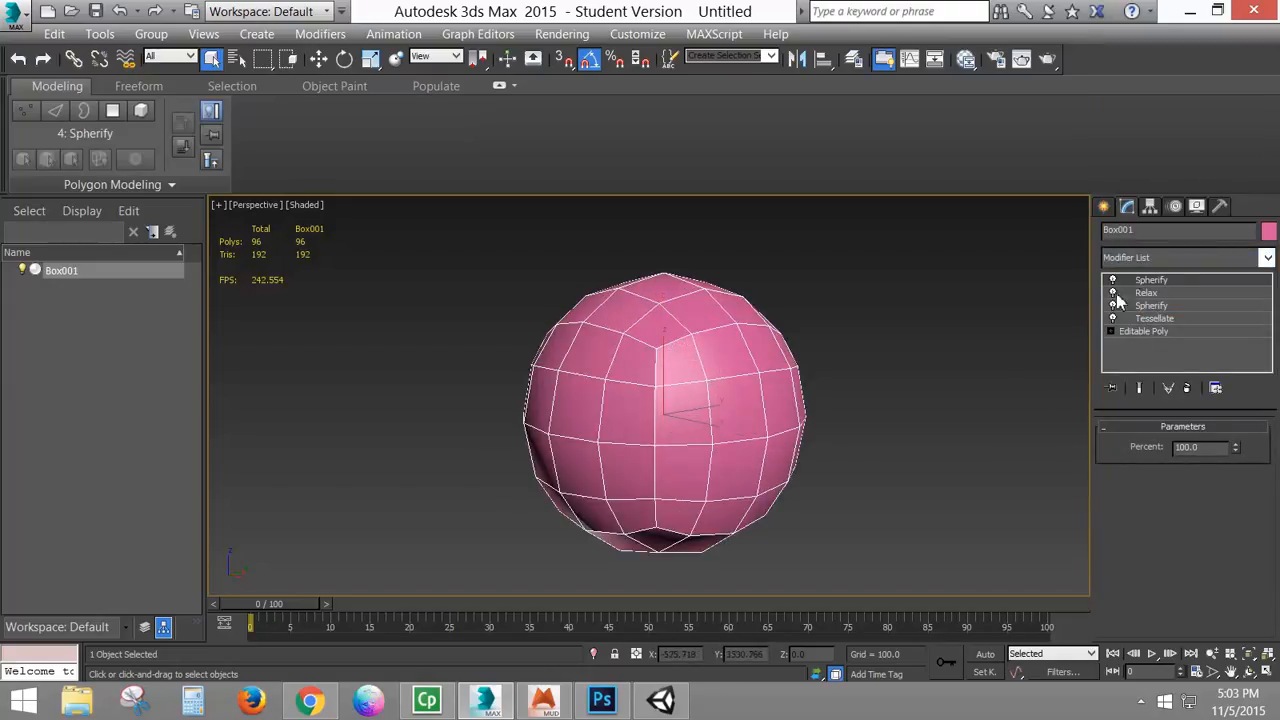
# Step: Compare the sphere's polygon distribution with the Relax and upper Spherify modifiers turned off and back on
pyautogui.click(1113, 292)
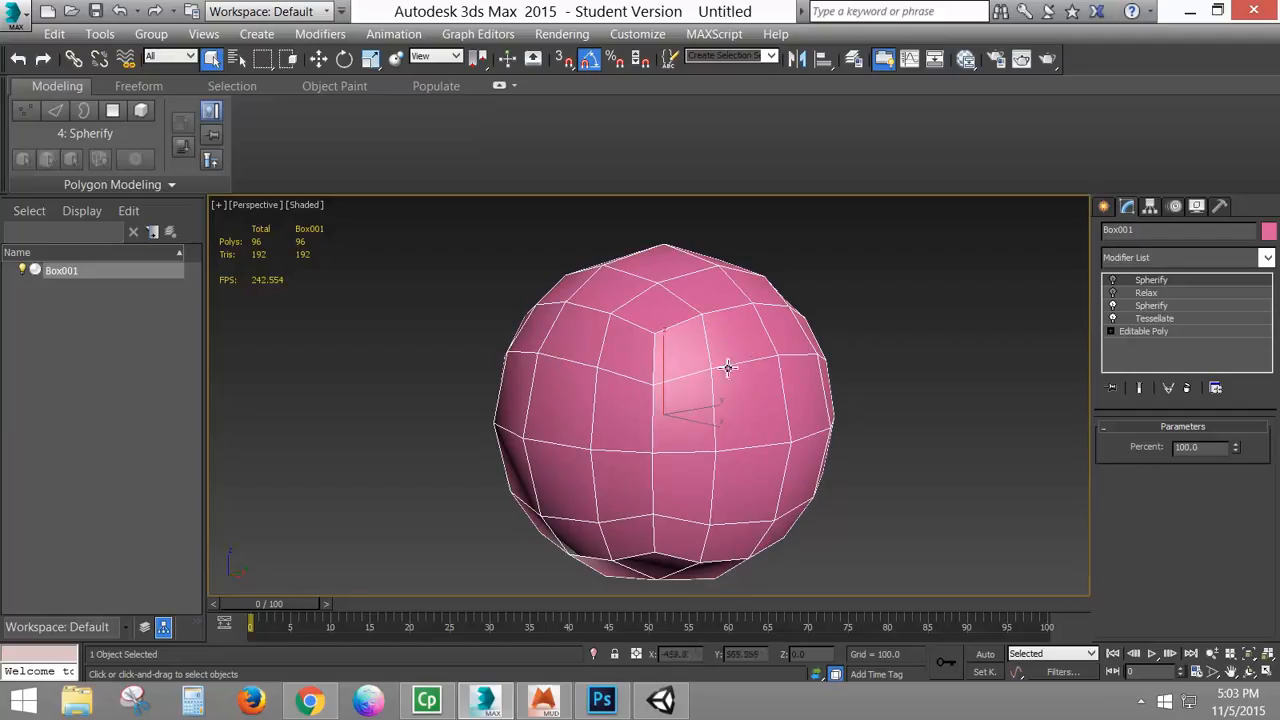
pyautogui.click(1113, 293)
pyautogui.click(1113, 280)
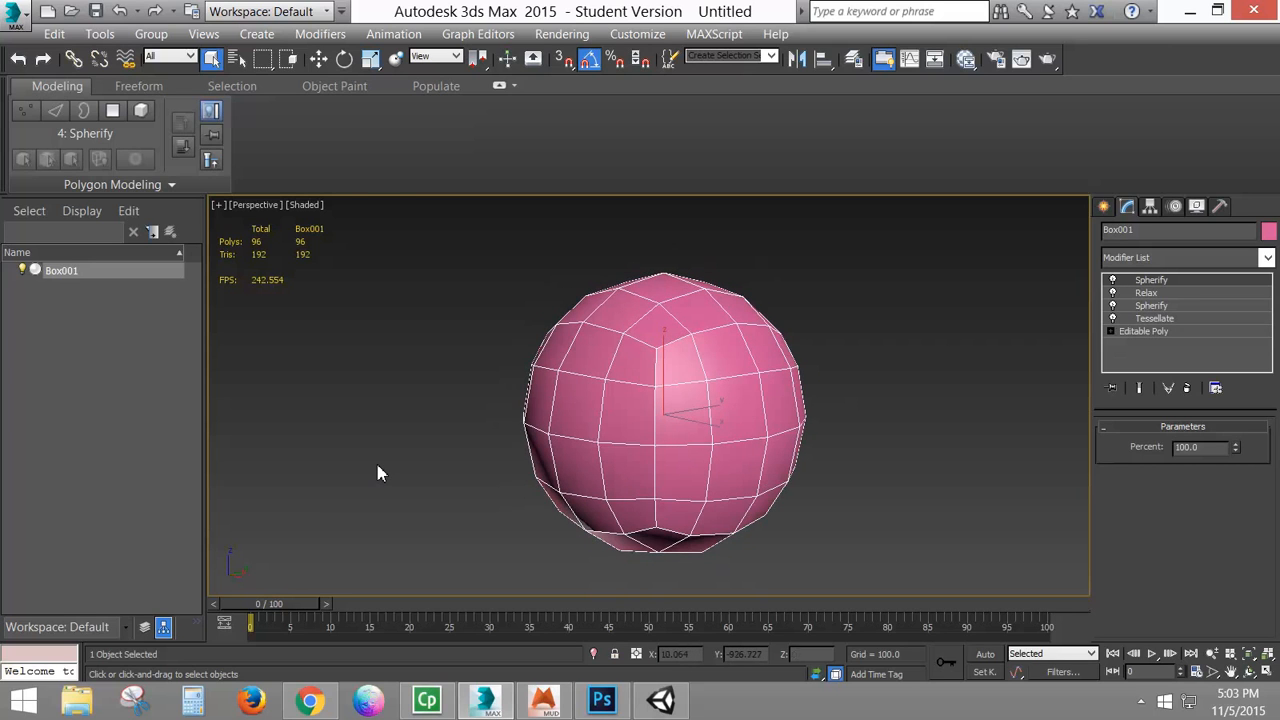
# Step: Convert the spherified box with its whole modifier stack to an Editable Poly
pyautogui.moveTo(799, 434); pyautogui.dragTo(774, 449)
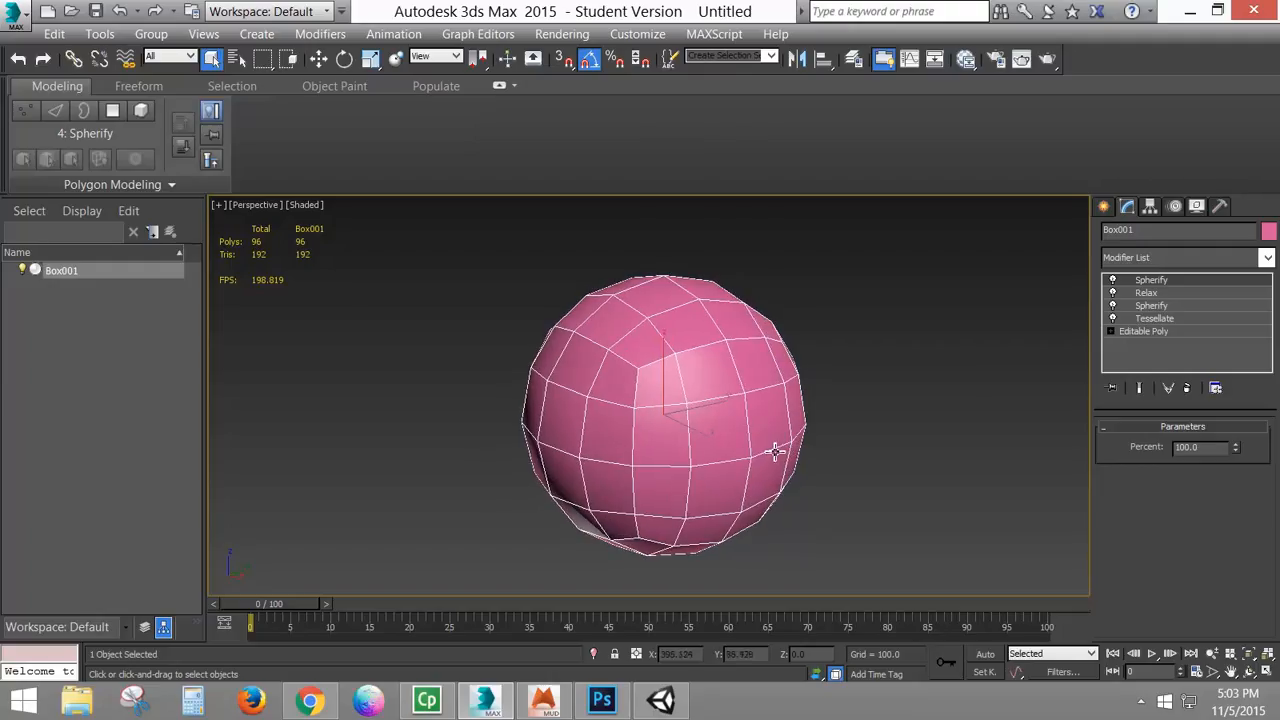
pyautogui.rightClick(713, 377)
pyautogui.click(853, 584)
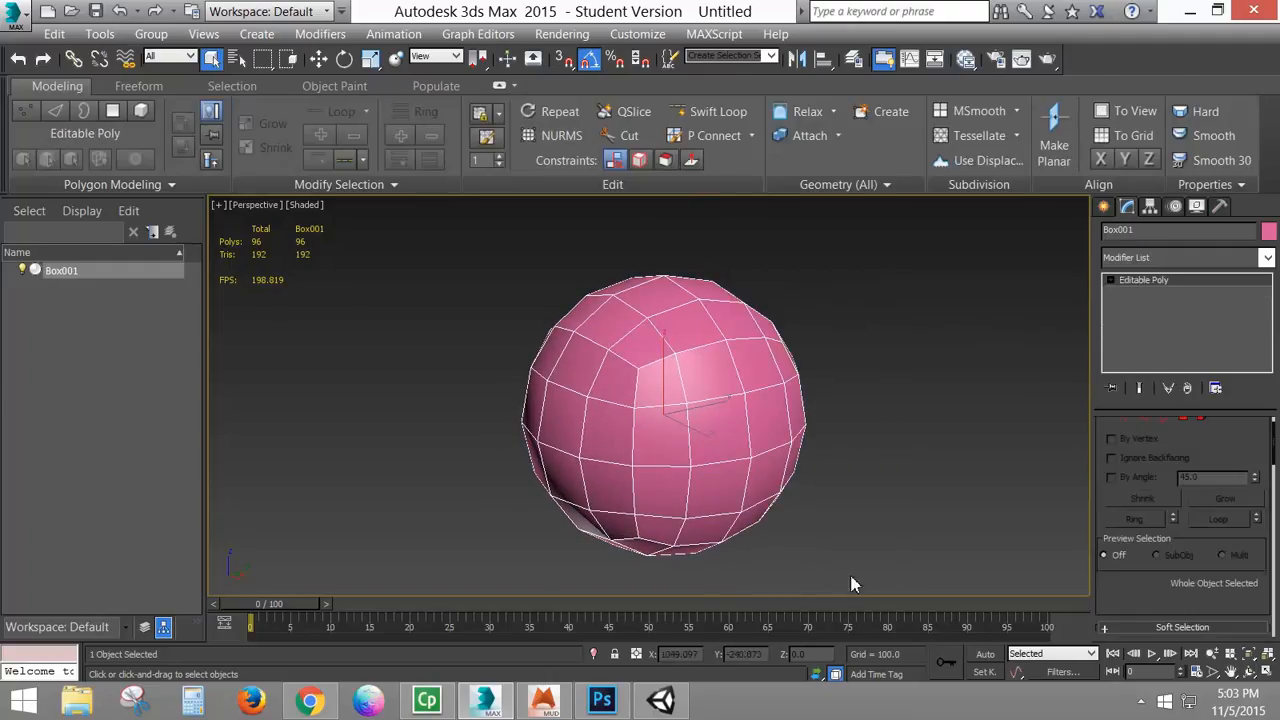
# Step: Inspect the sphere's UV layout in the UV Editor through a new Unwrap UVW modifier, and delete that modifier
pyautogui.scroll(-20, 1270, 258)
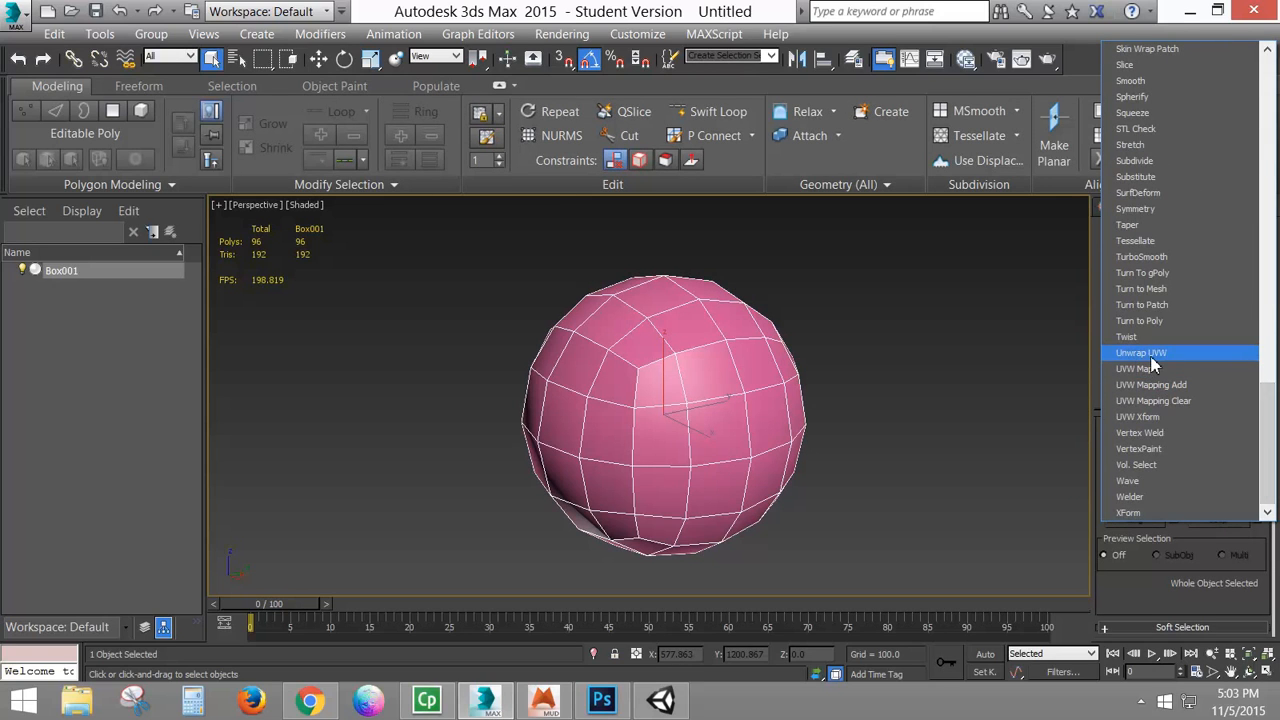
pyautogui.click(1141, 353)
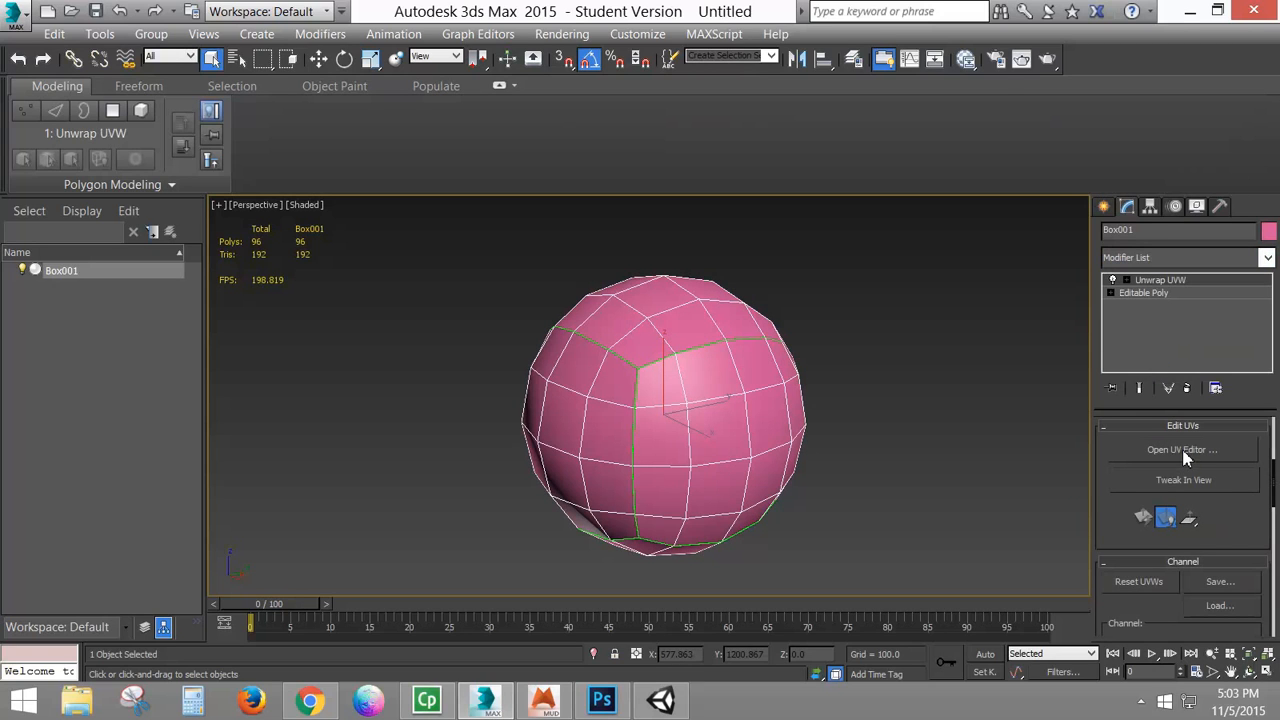
pyautogui.click(1185, 452)
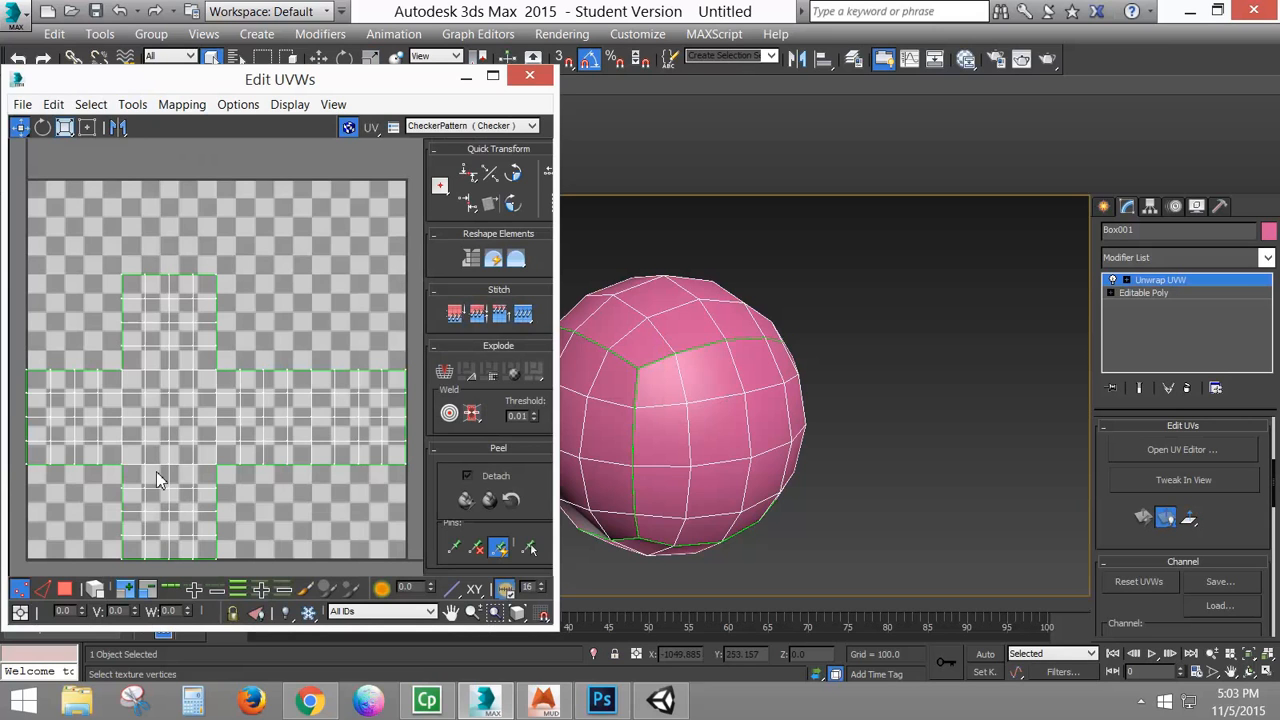
pyautogui.click(531, 80)
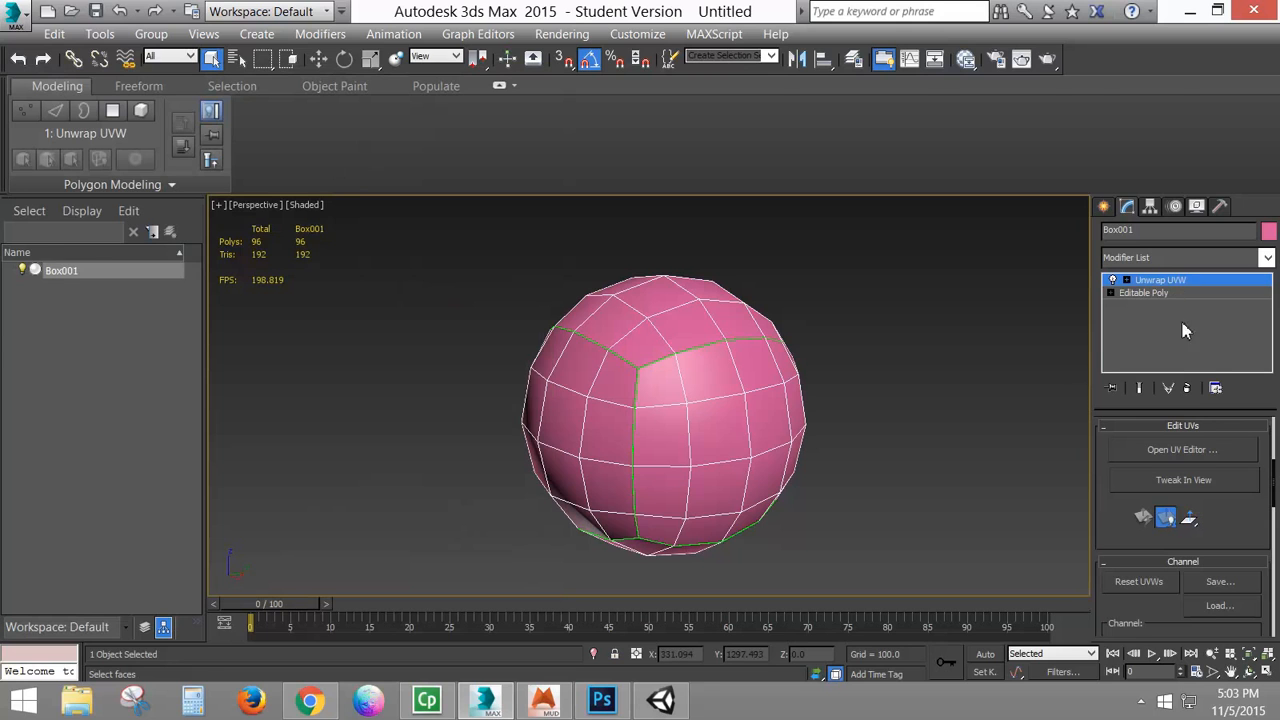
pyautogui.click(1187, 388)
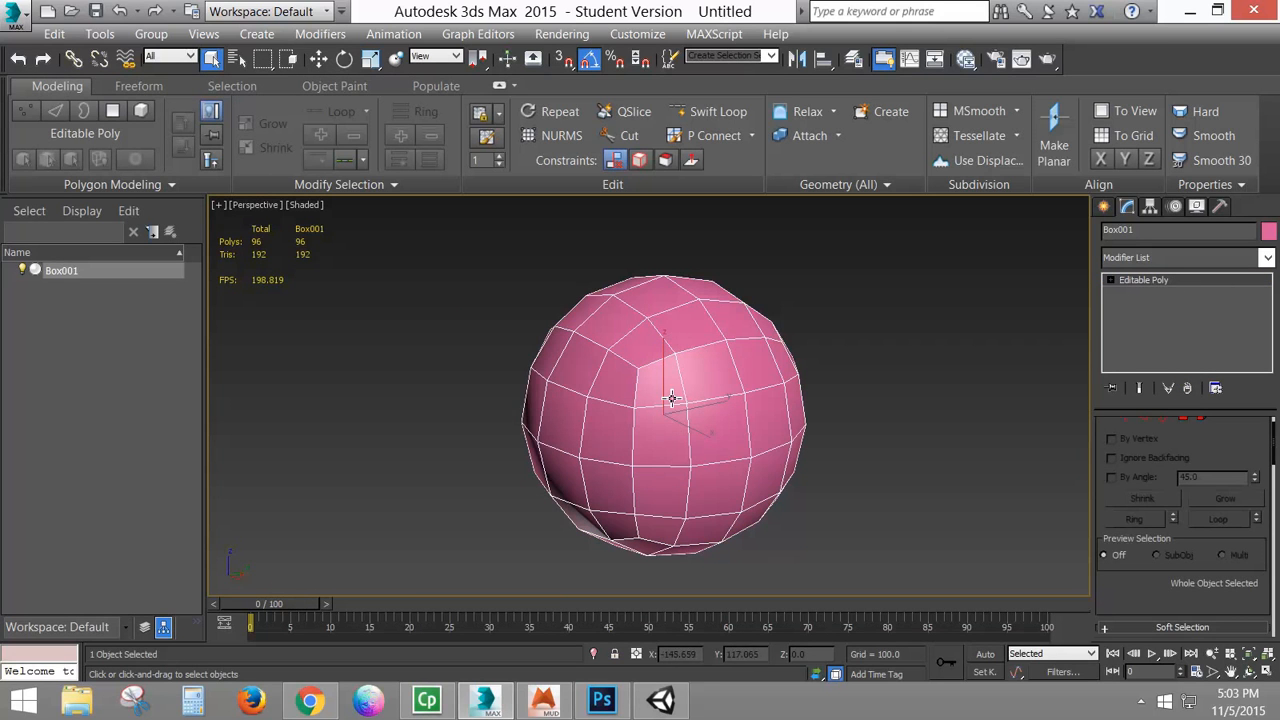
pyautogui.moveTo(672, 370); pyautogui.dragTo(690, 376)
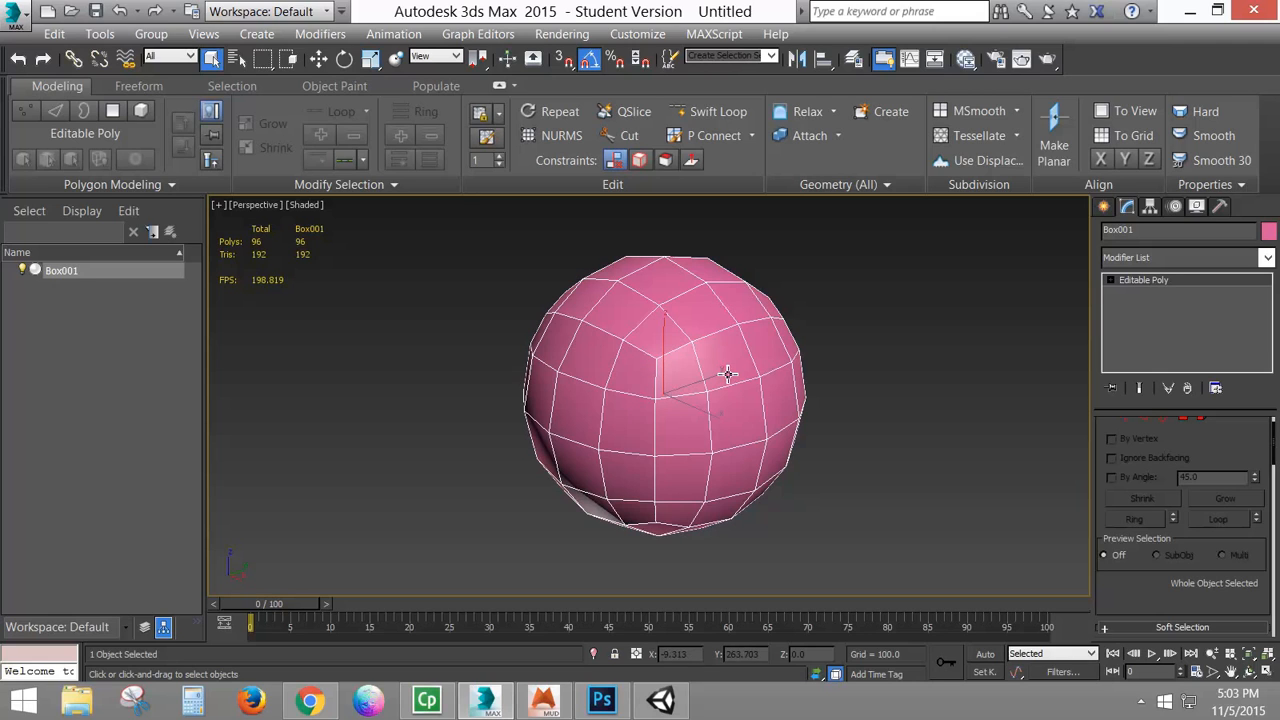
pyautogui.click(14, 18)
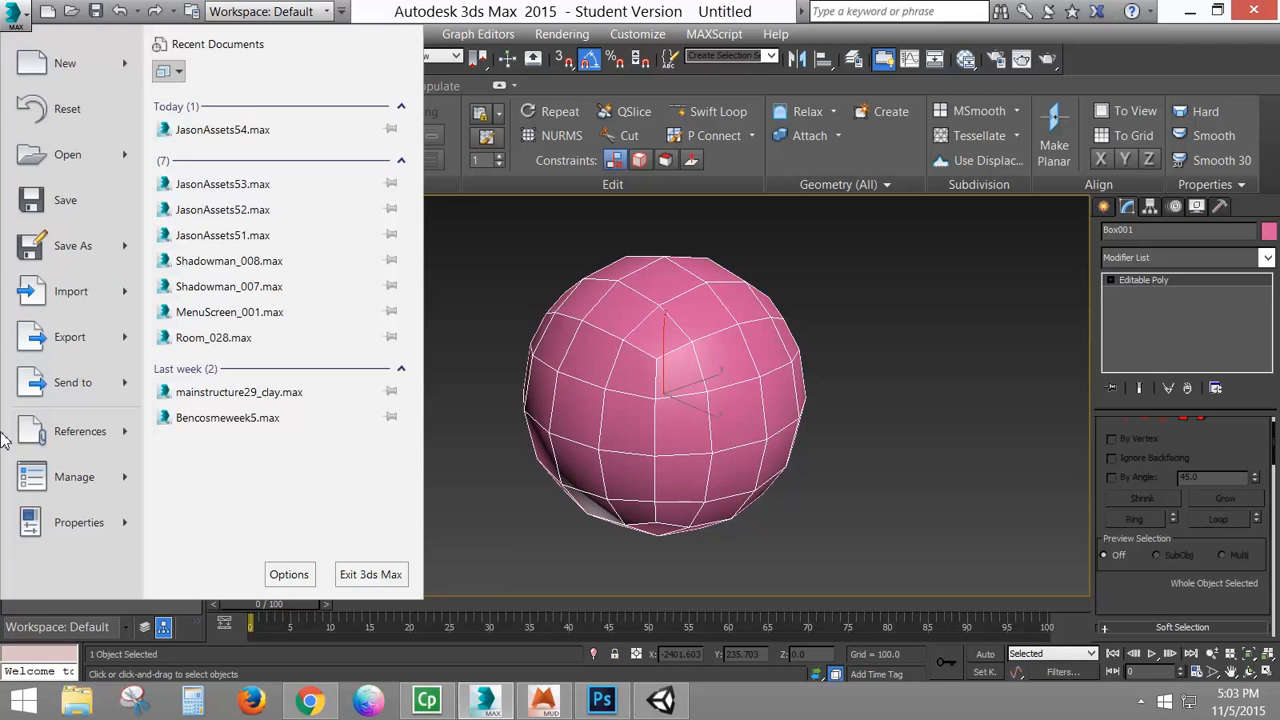
pyautogui.moveTo(56, 389)
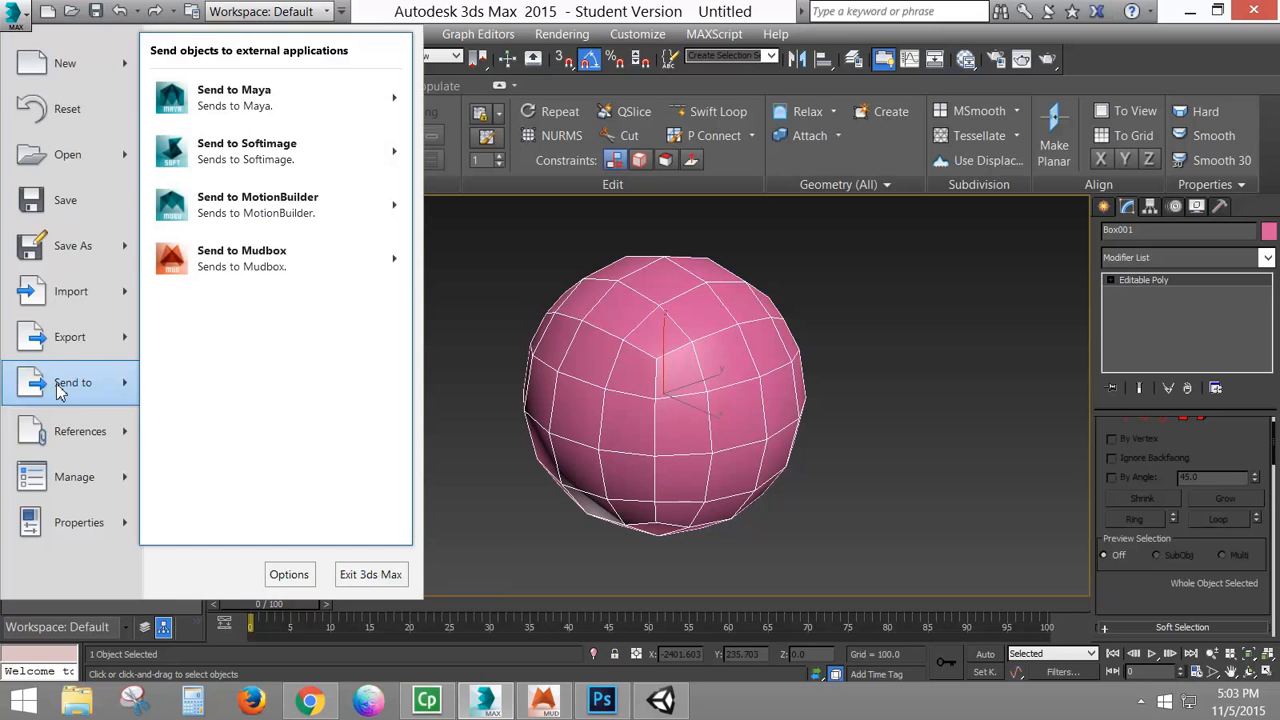
pyautogui.moveTo(232, 260)
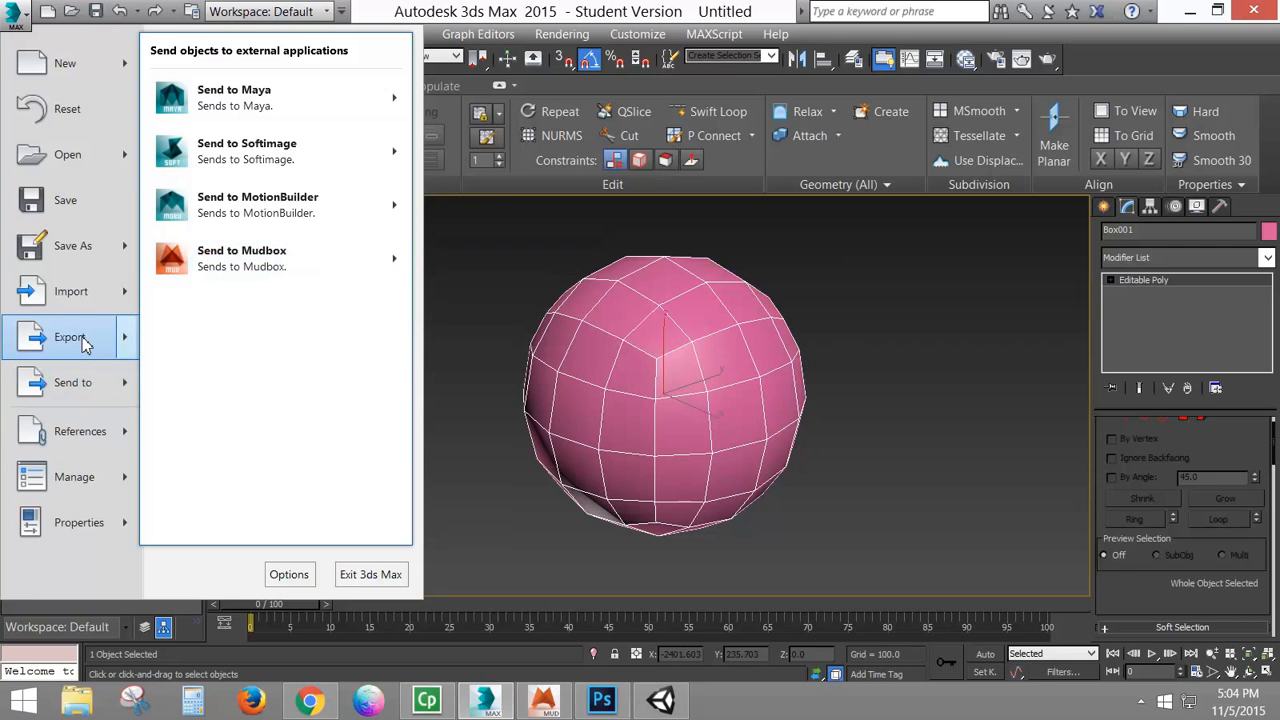
pyautogui.moveTo(82, 343)
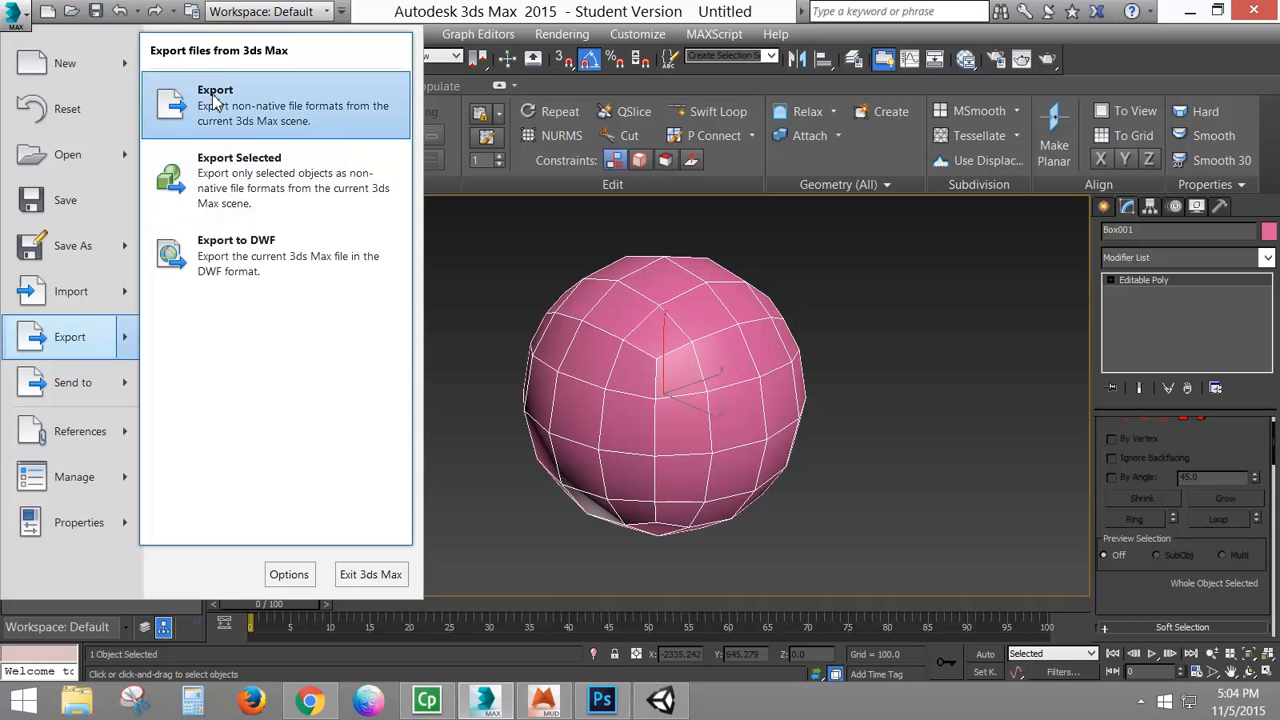
pyautogui.click(262, 175)
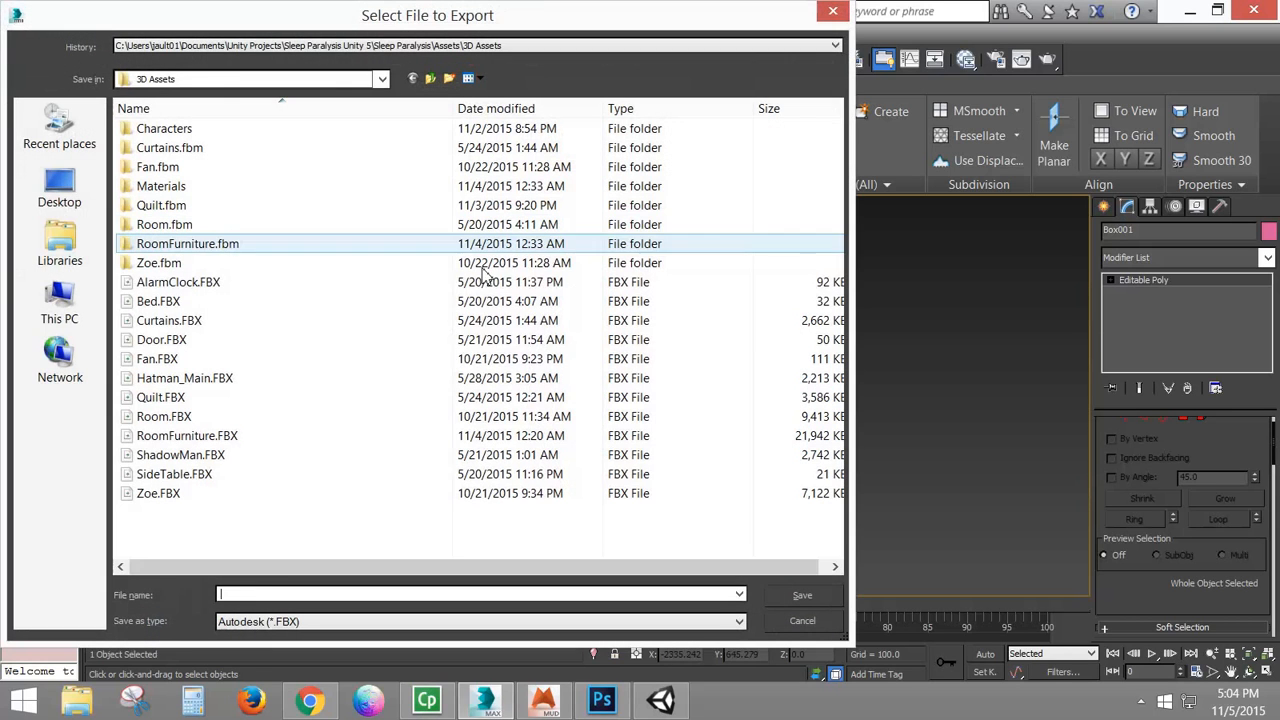
pyautogui.click(258, 621)
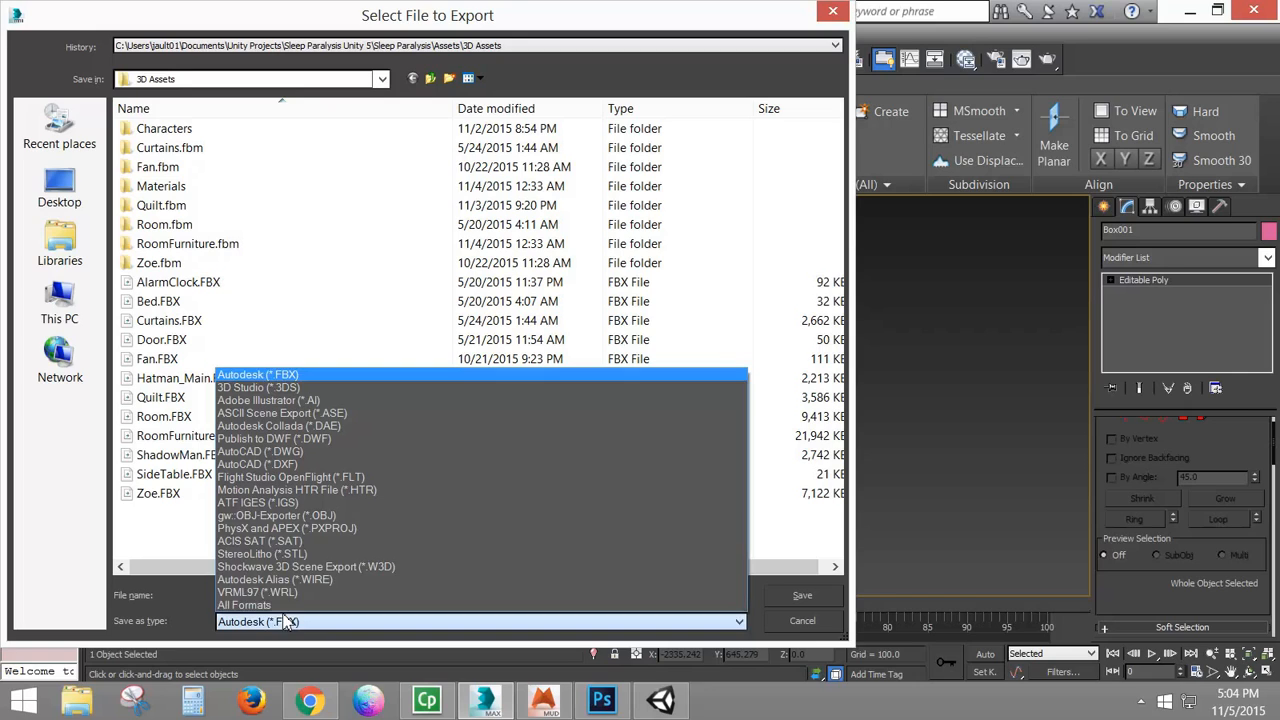
pyautogui.click(292, 516)
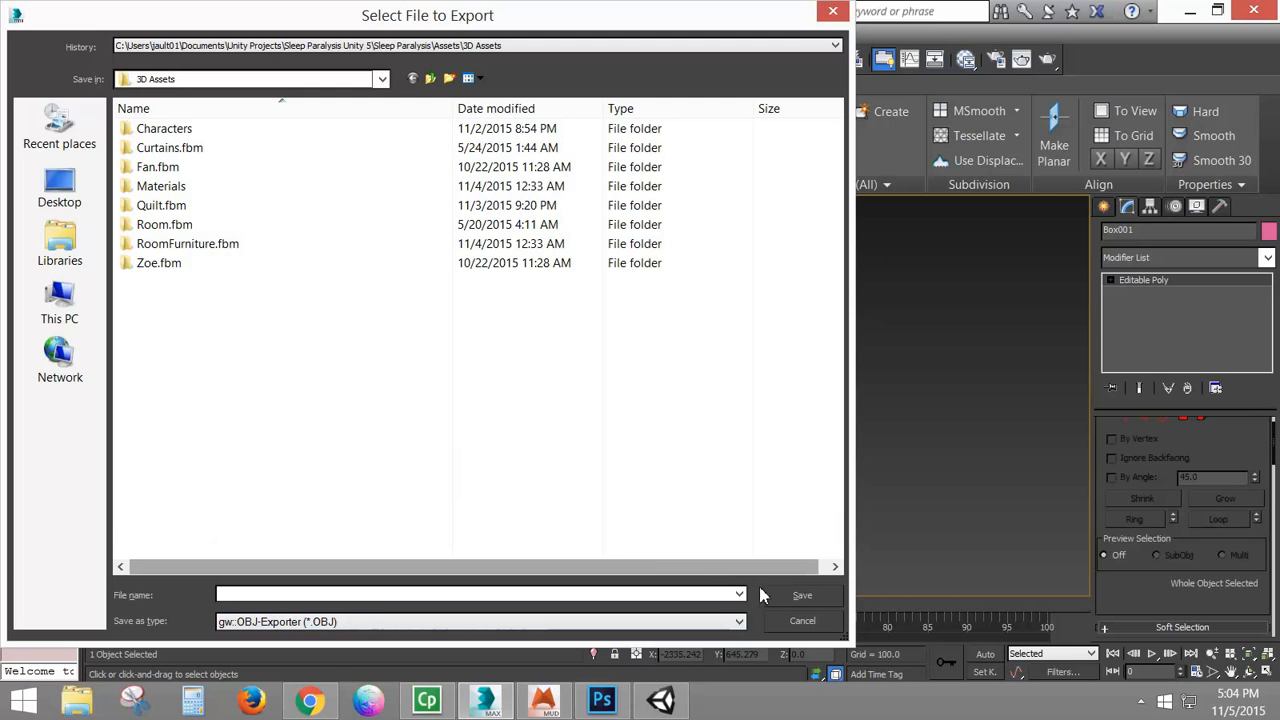
pyautogui.click(802, 621)
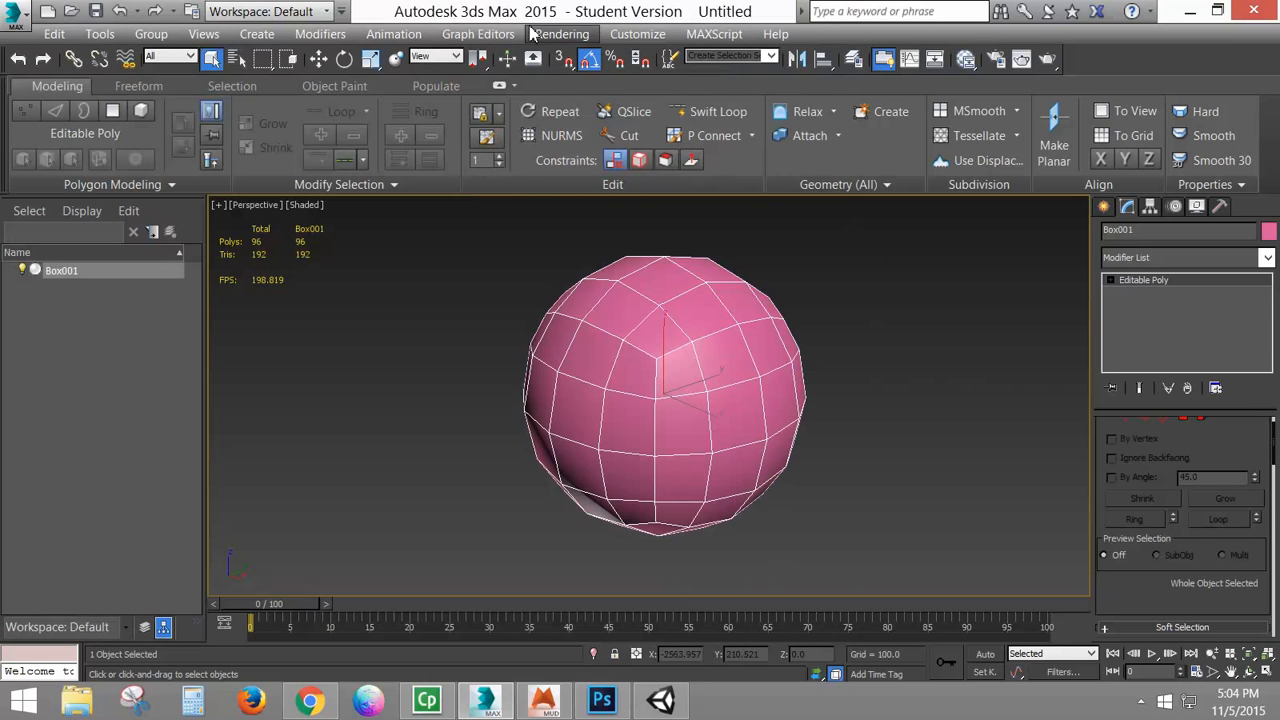
# Step: Send the sphere to Mudbox as a new scene without saving the existing Mudbox scene, and view the whole sphere there
pyautogui.click(17, 18)
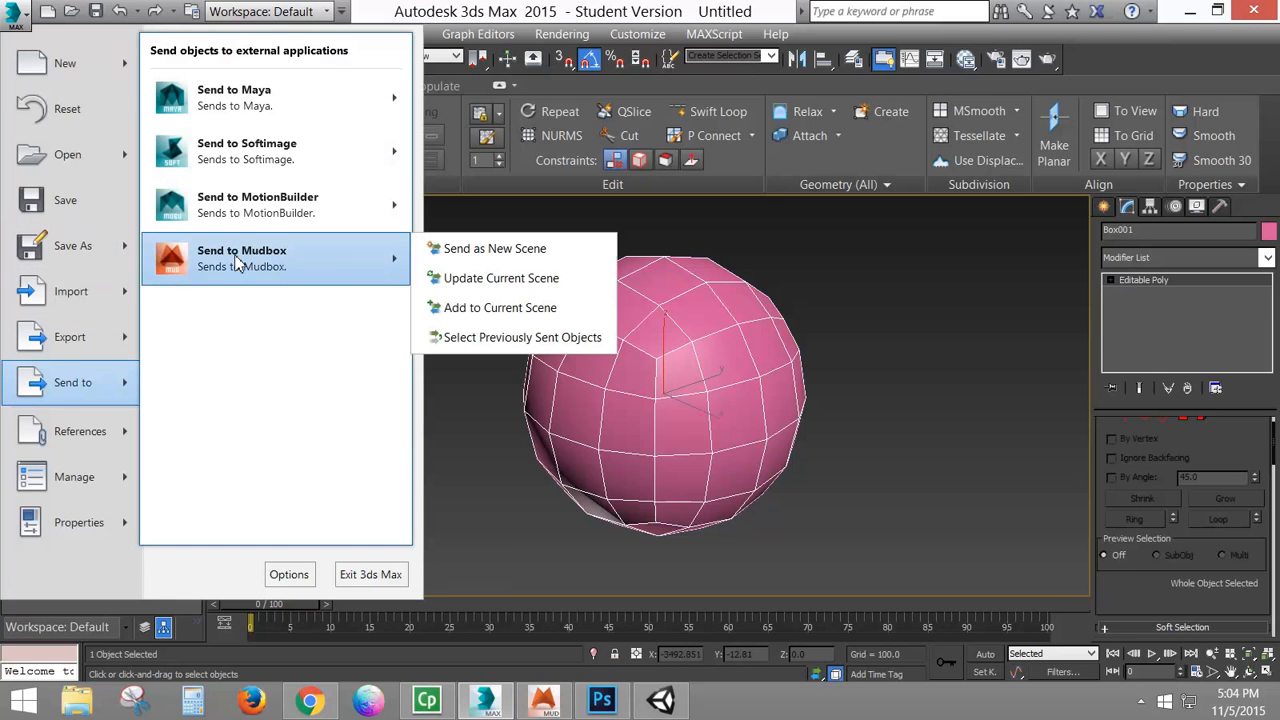
pyautogui.click(563, 251)
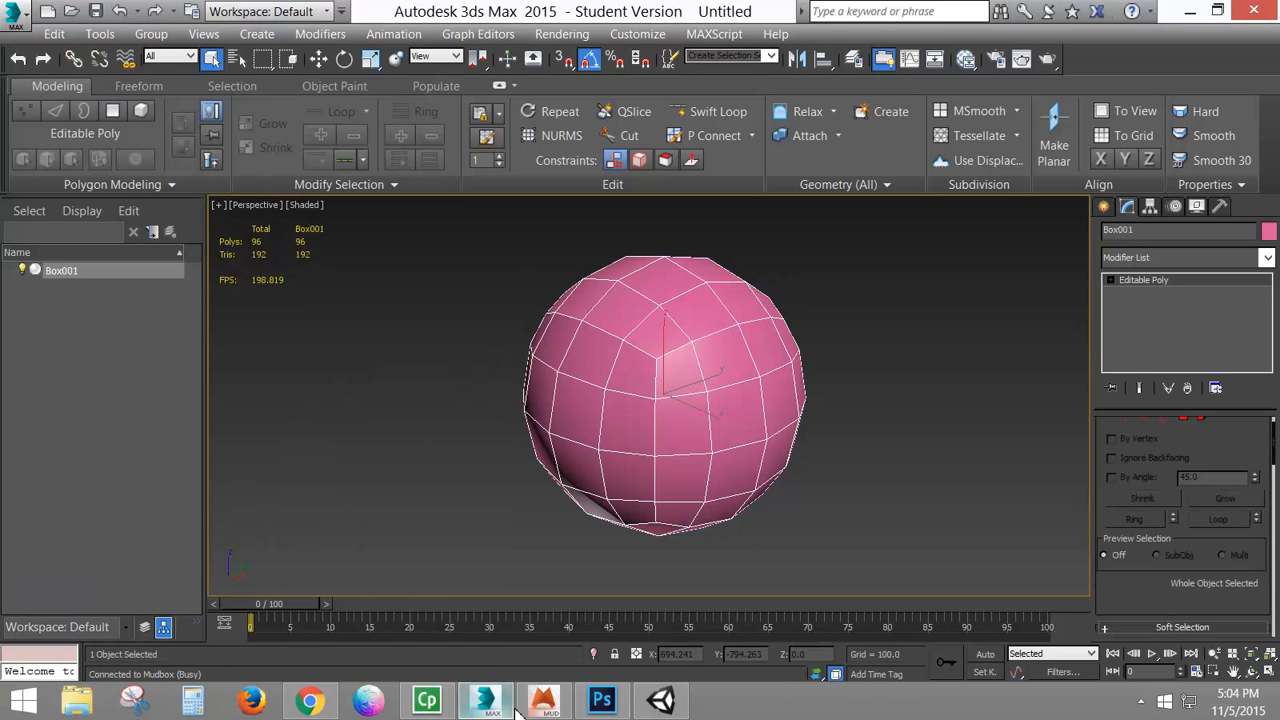
pyautogui.click(558, 601)
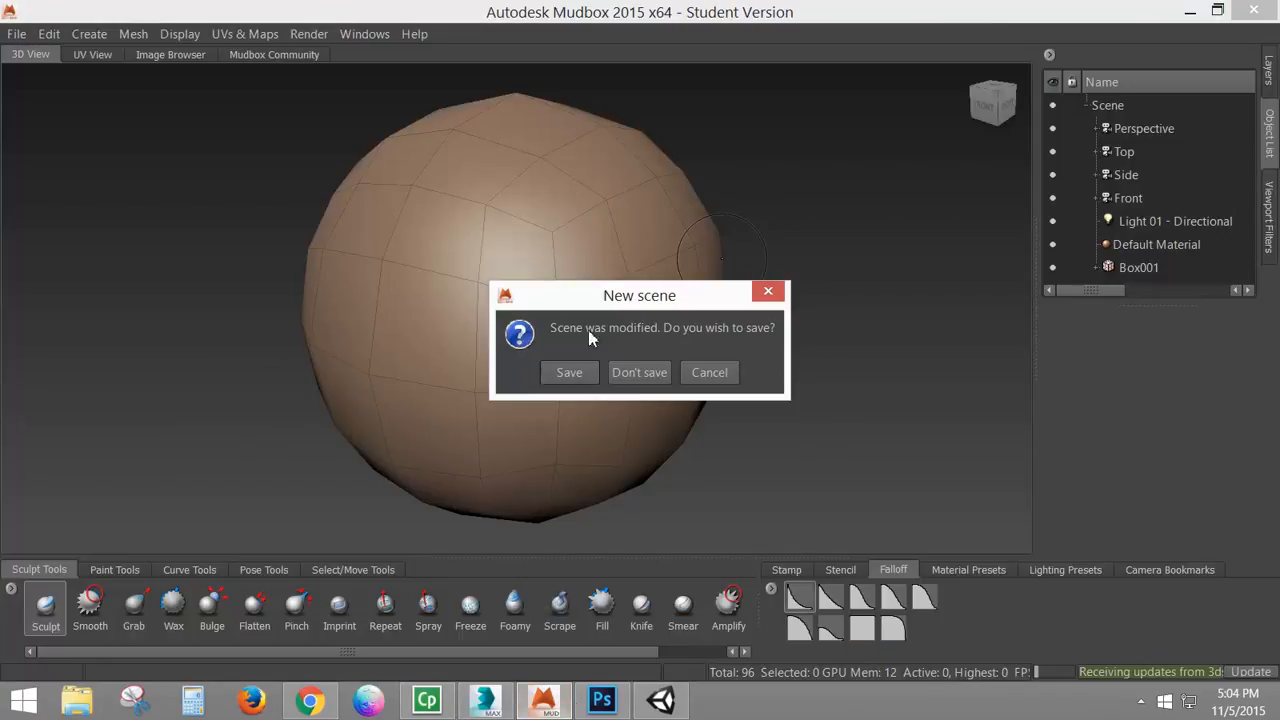
pyautogui.click(645, 374)
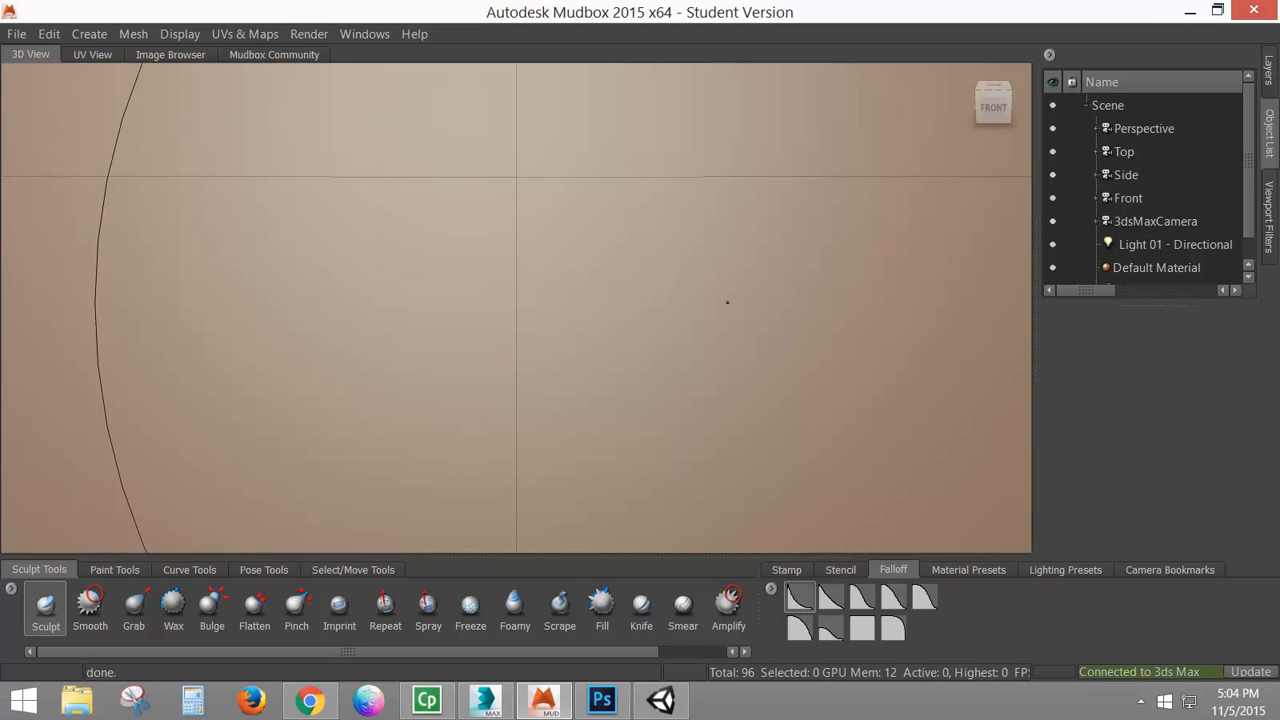
pyautogui.moveTo(815, 305); pyautogui.dragTo(382, 270)
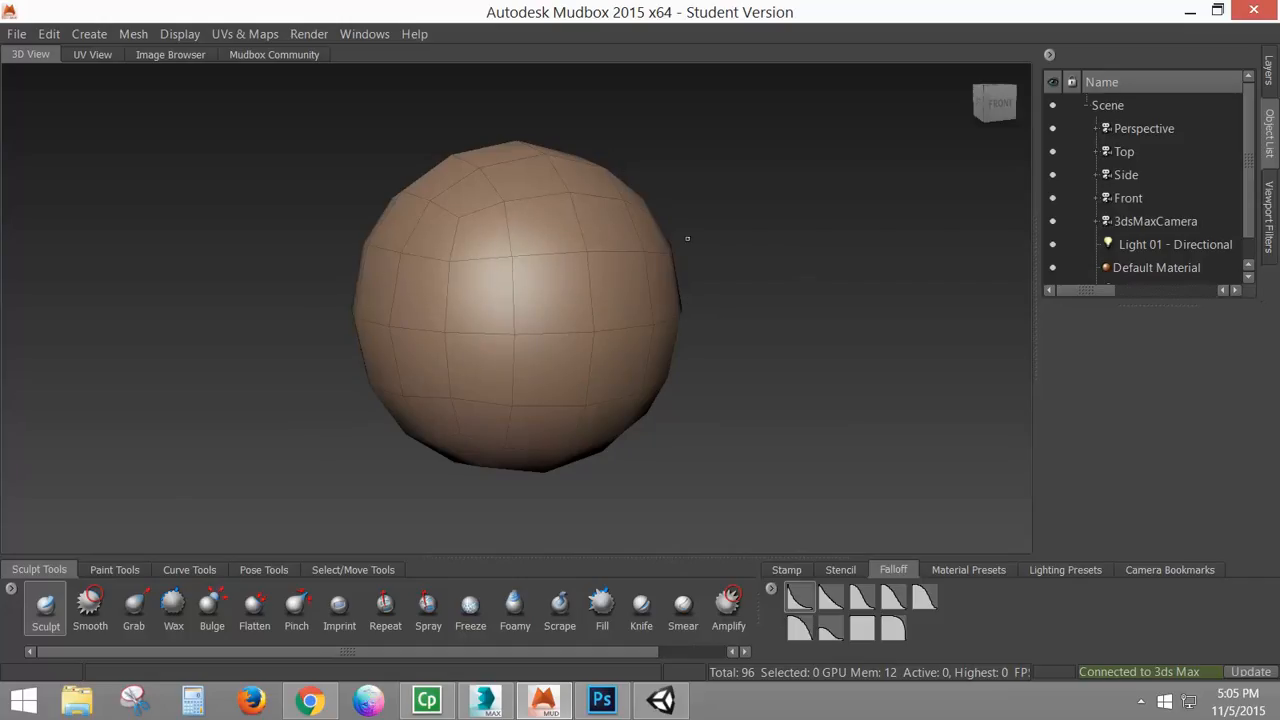
# Step: Review the Unity cubemap layouts in the browser, switch to Photoshop, and look through the open cloud images
pyautogui.click(310, 701)
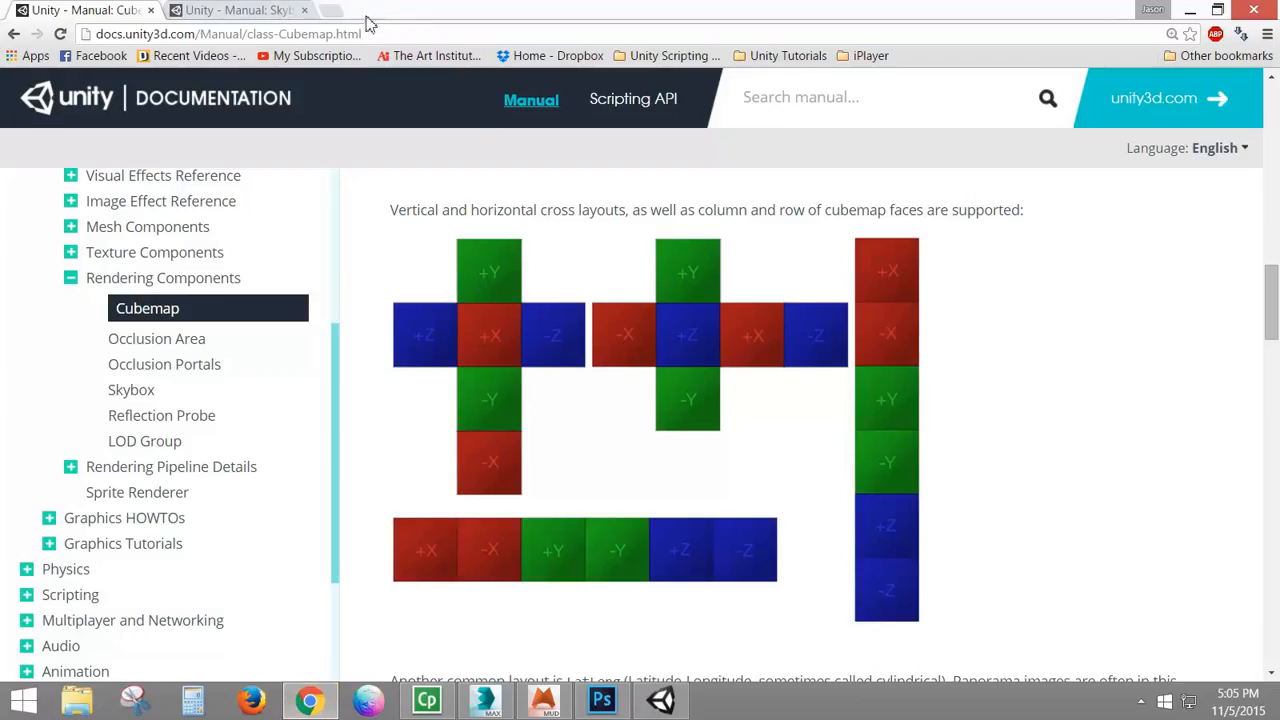
pyautogui.click(601, 700)
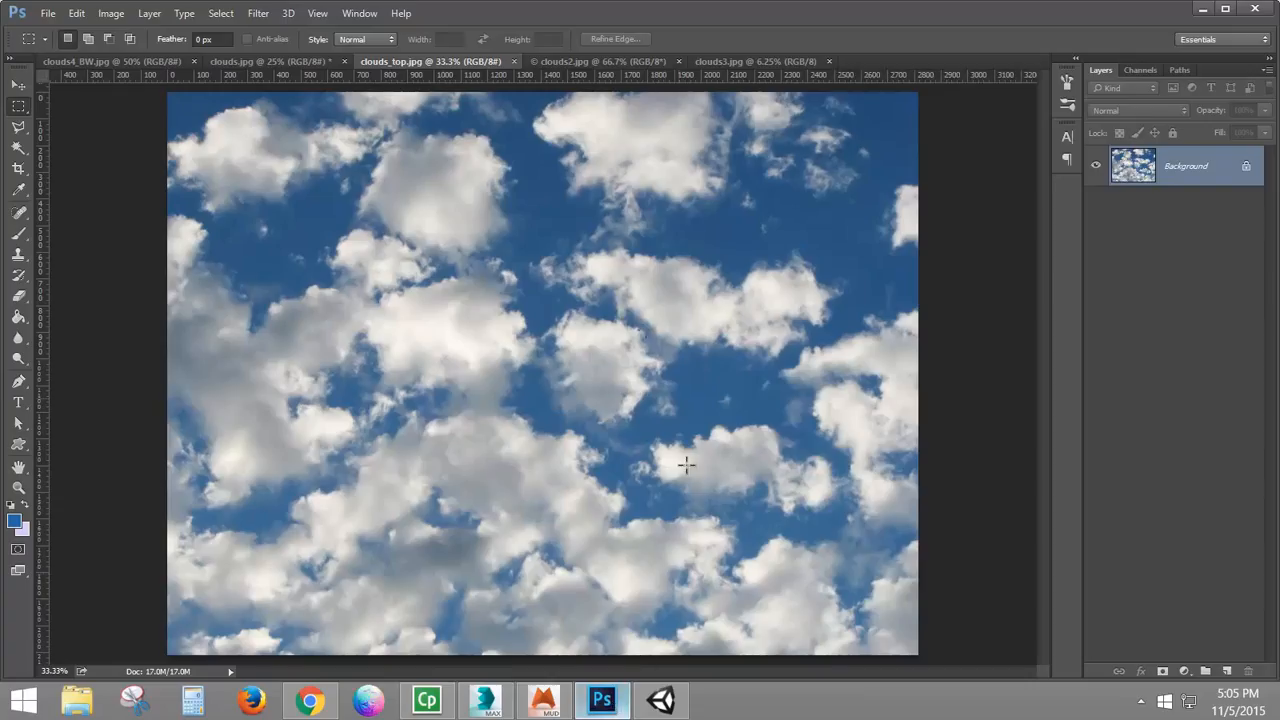
pyautogui.click(115, 63)
pyautogui.click(266, 63)
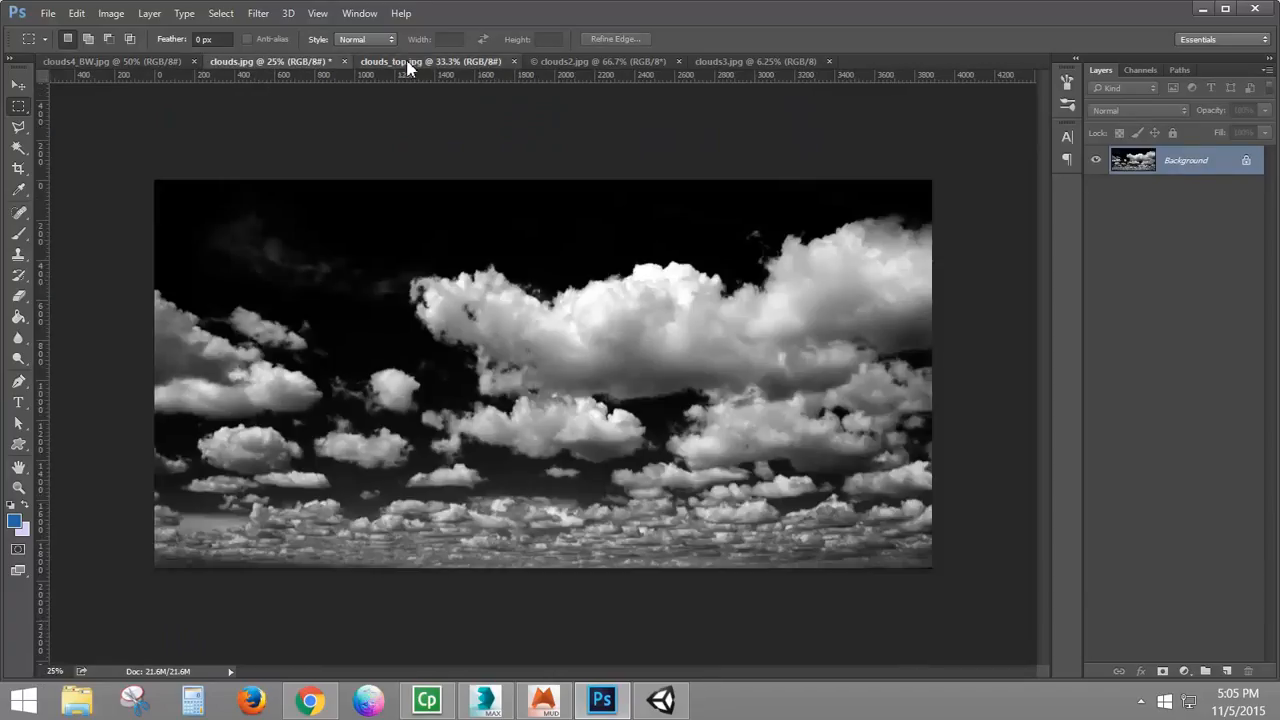
pyautogui.click(407, 63)
pyautogui.click(645, 62)
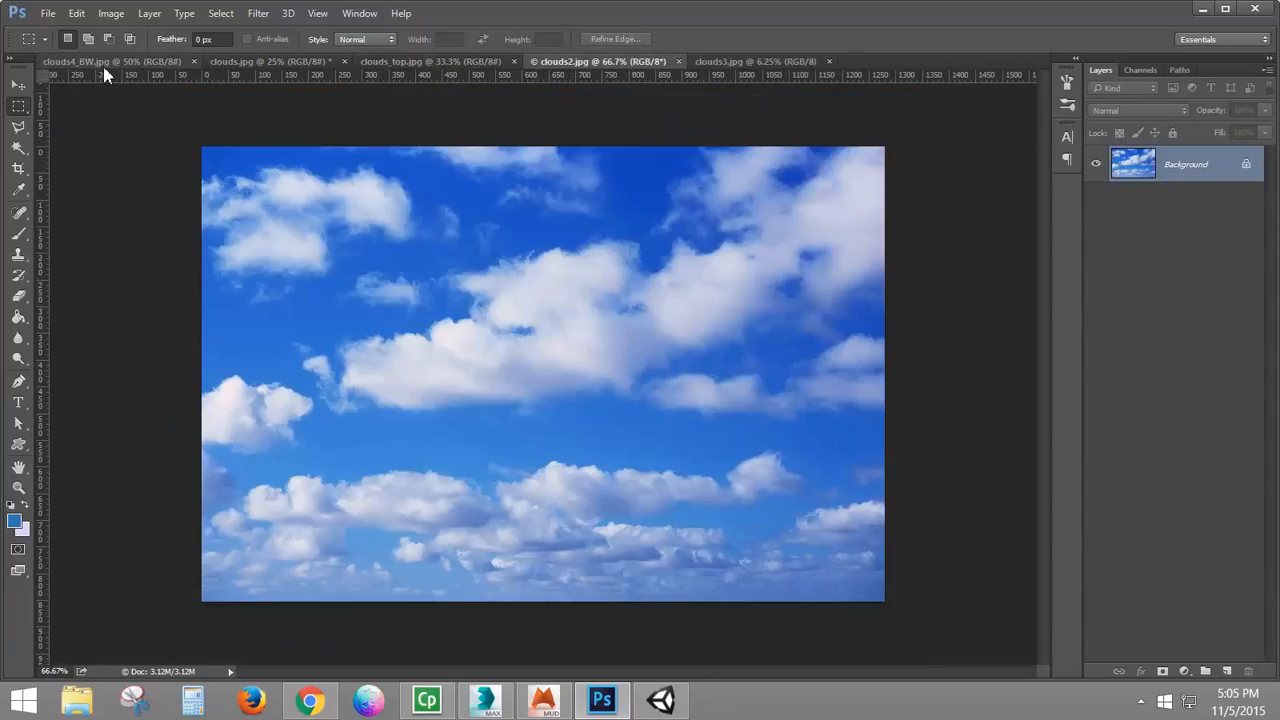
pyautogui.click(112, 62)
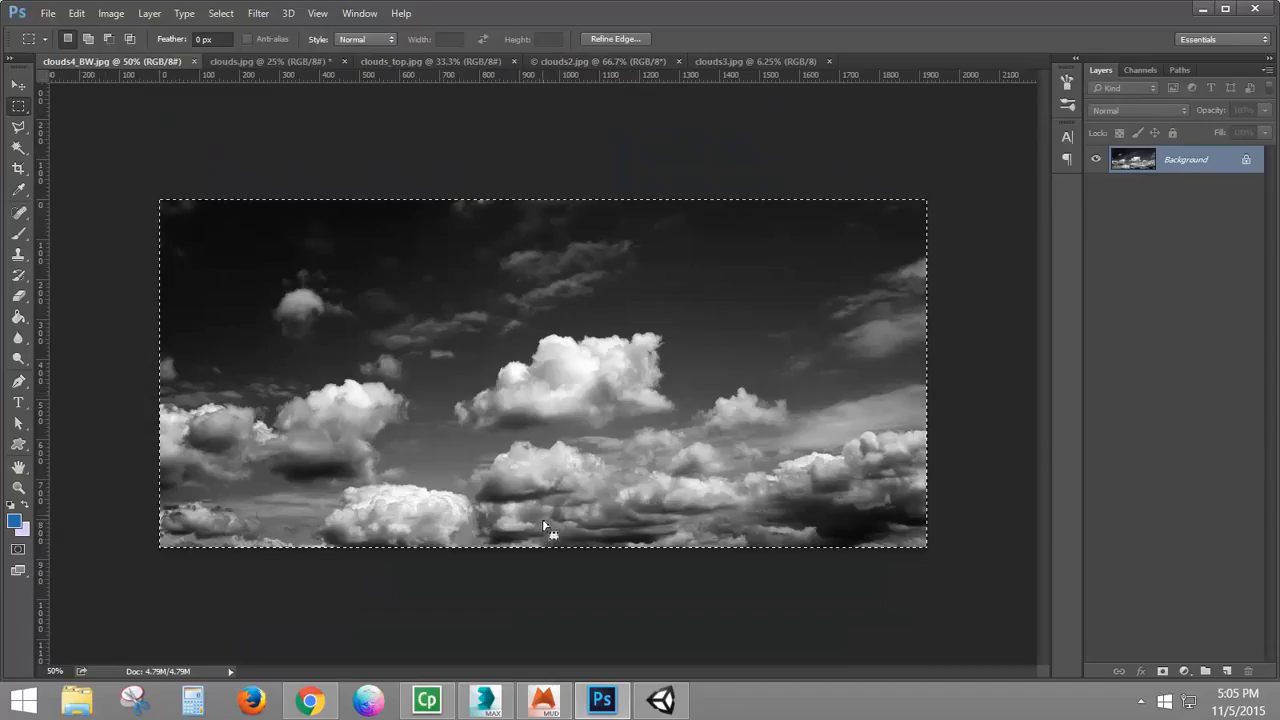
# Step: Switch to Mudbox and turn on the bw_cellNoise stencil over the sphere
pyautogui.click(545, 700)
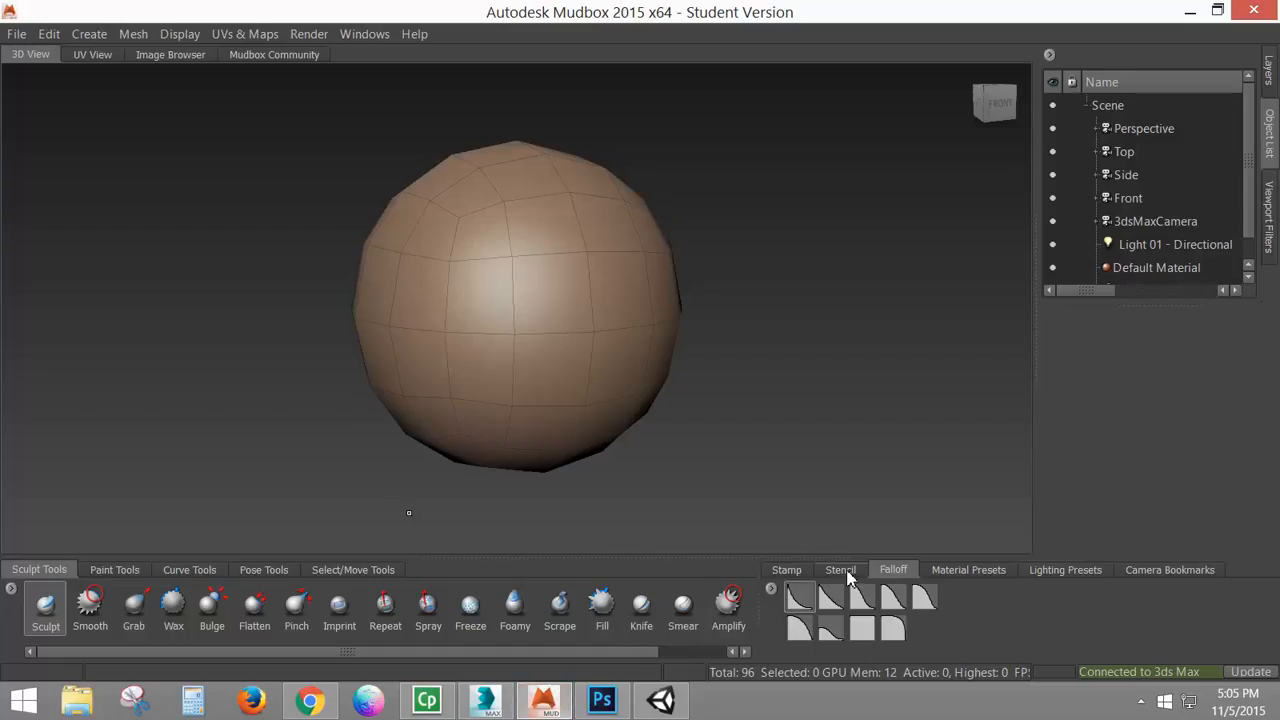
pyautogui.click(840, 569)
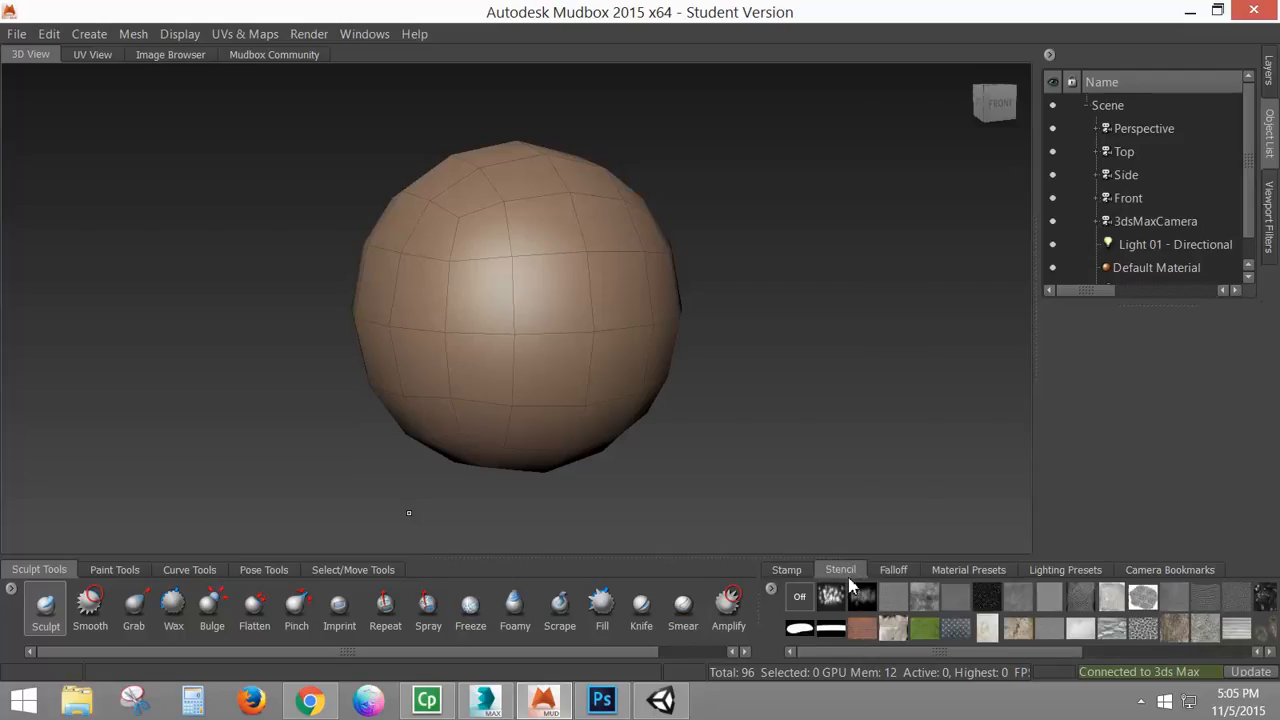
pyautogui.click(831, 596)
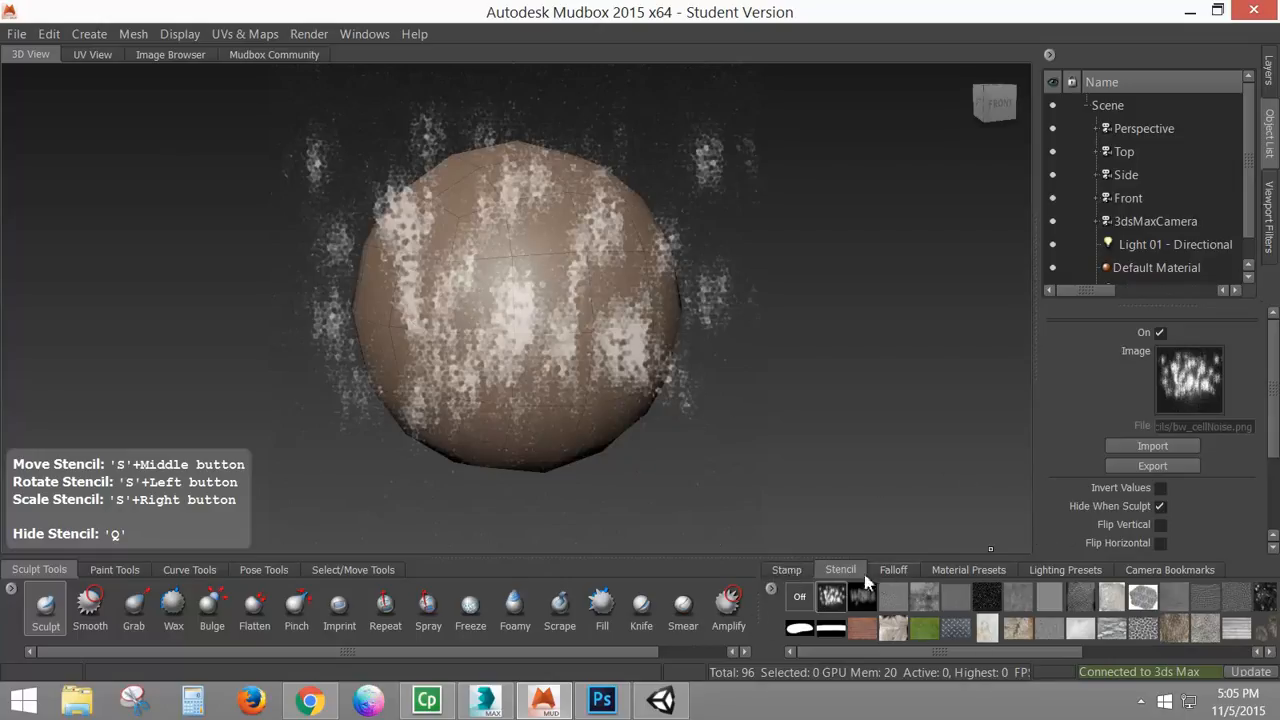
# Step: Switch to Photoshop, close clouds4_BW.jpg, and open clouds4.jpg from the Skybox folder
pyautogui.click(598, 702)
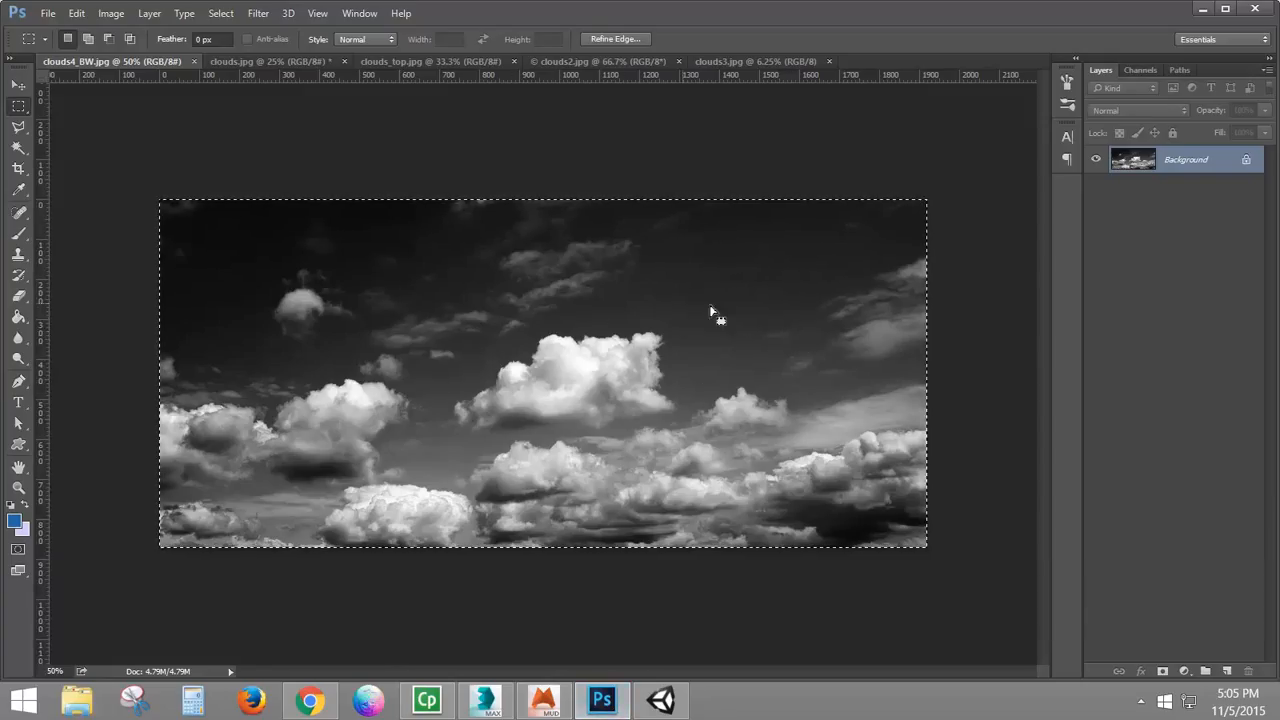
pyautogui.click(193, 61)
pyautogui.click(48, 13)
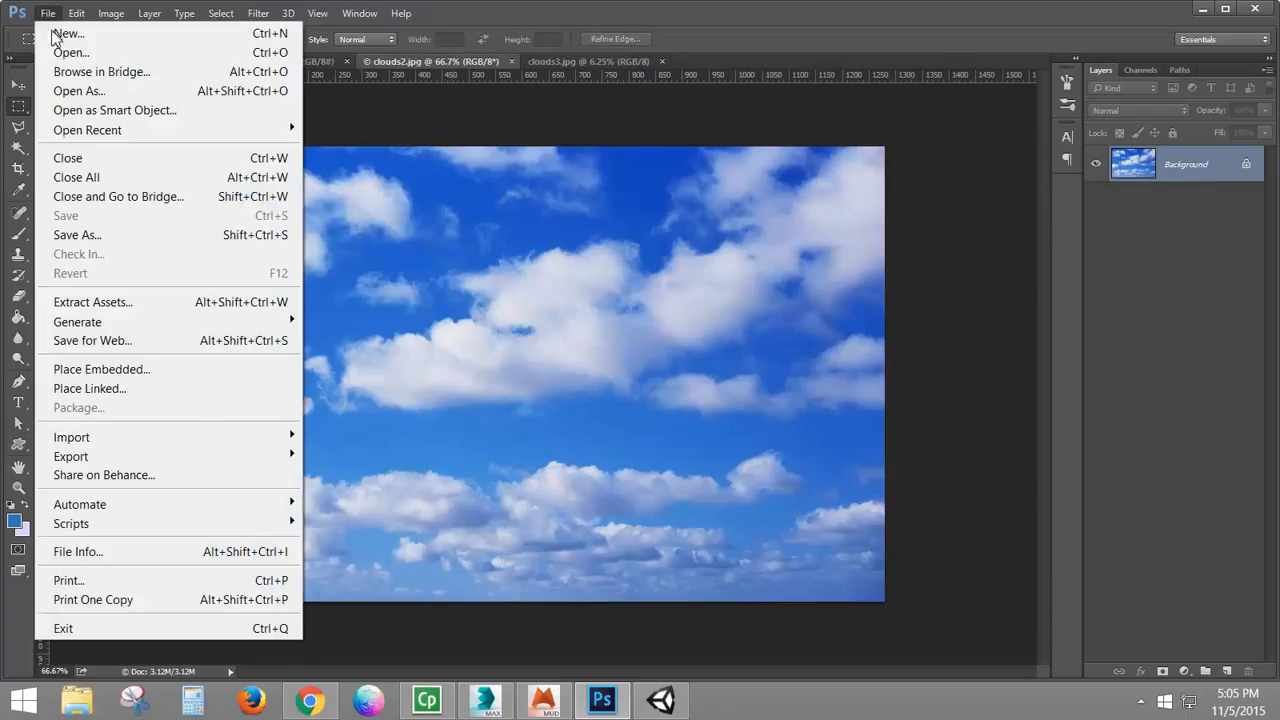
pyautogui.click(70, 52)
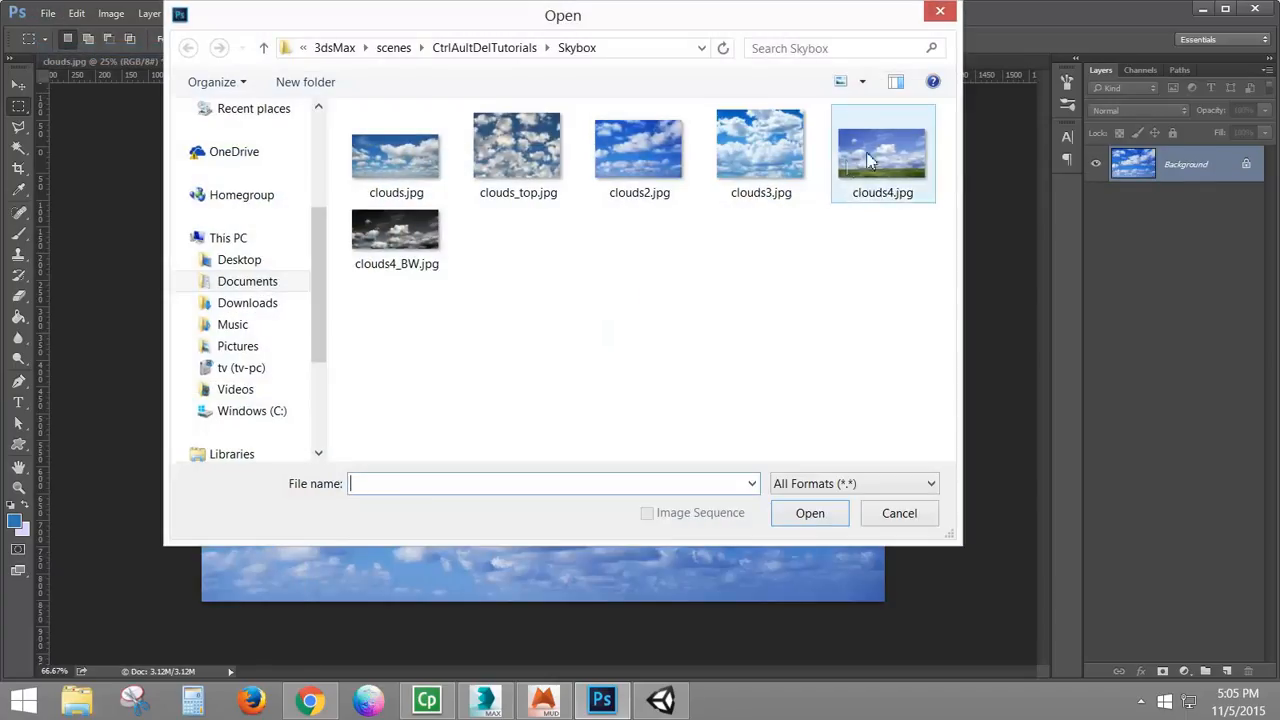
pyautogui.click(880, 160)
pyautogui.click(822, 513)
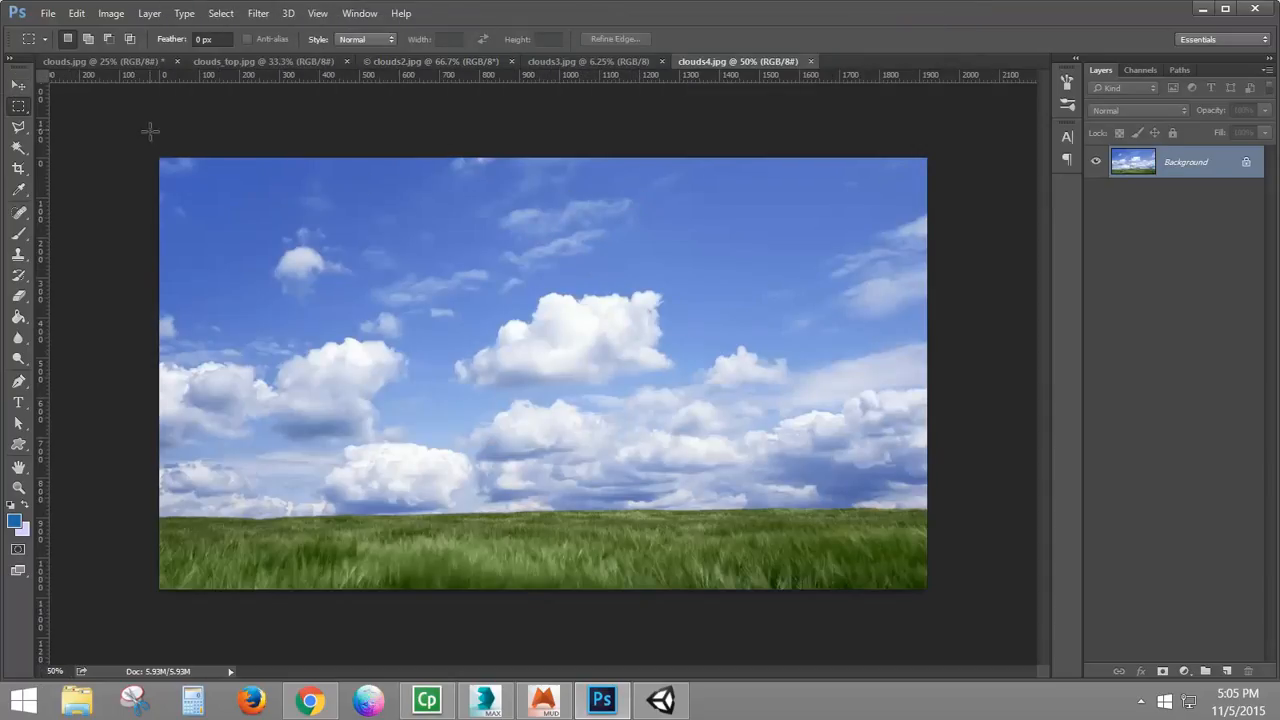
# Step: Crop clouds4.jpg to the full-width sky area above the grass
pyautogui.moveTo(160, 157); pyautogui.dragTo(967, 507)
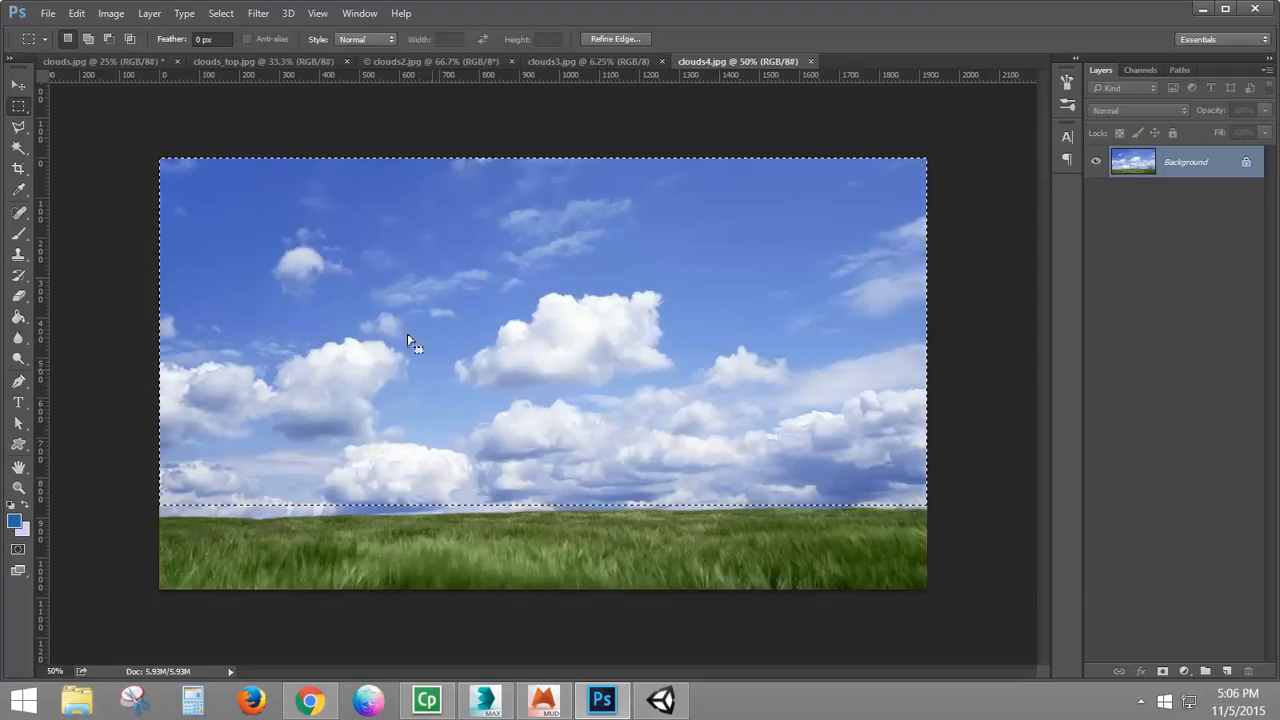
pyautogui.click(111, 13)
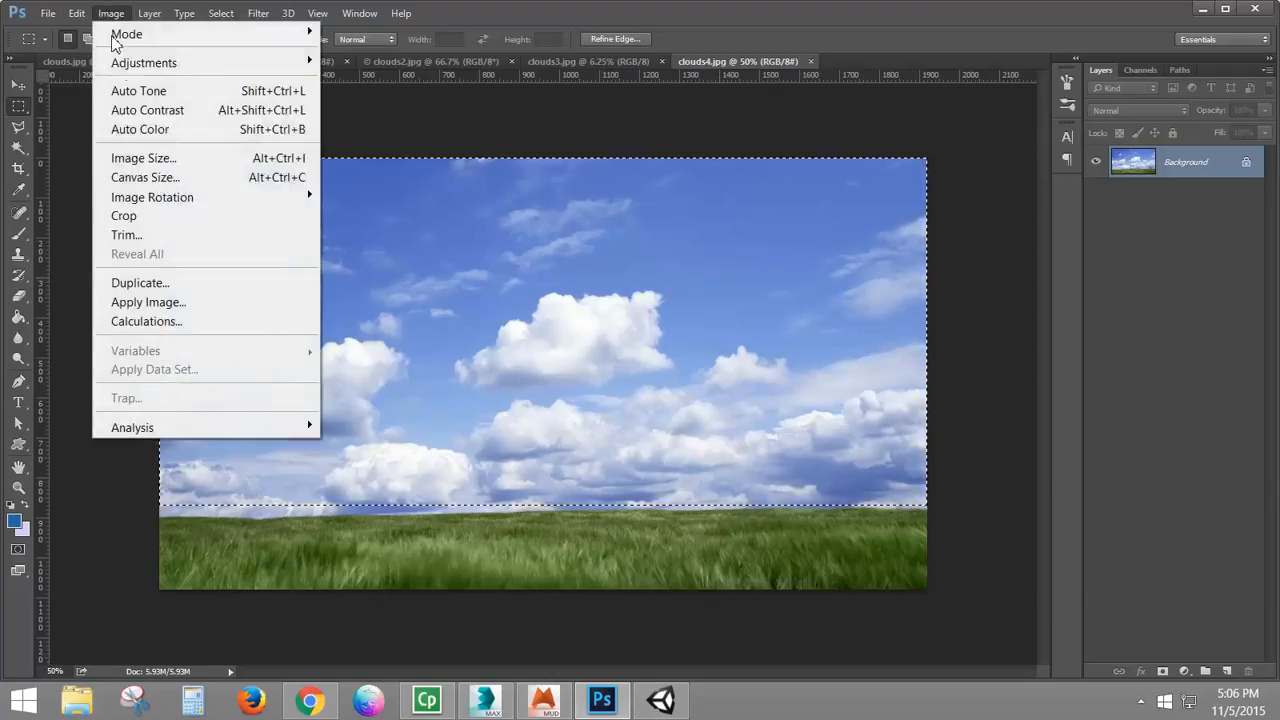
pyautogui.click(125, 212)
pyautogui.click(112, 14)
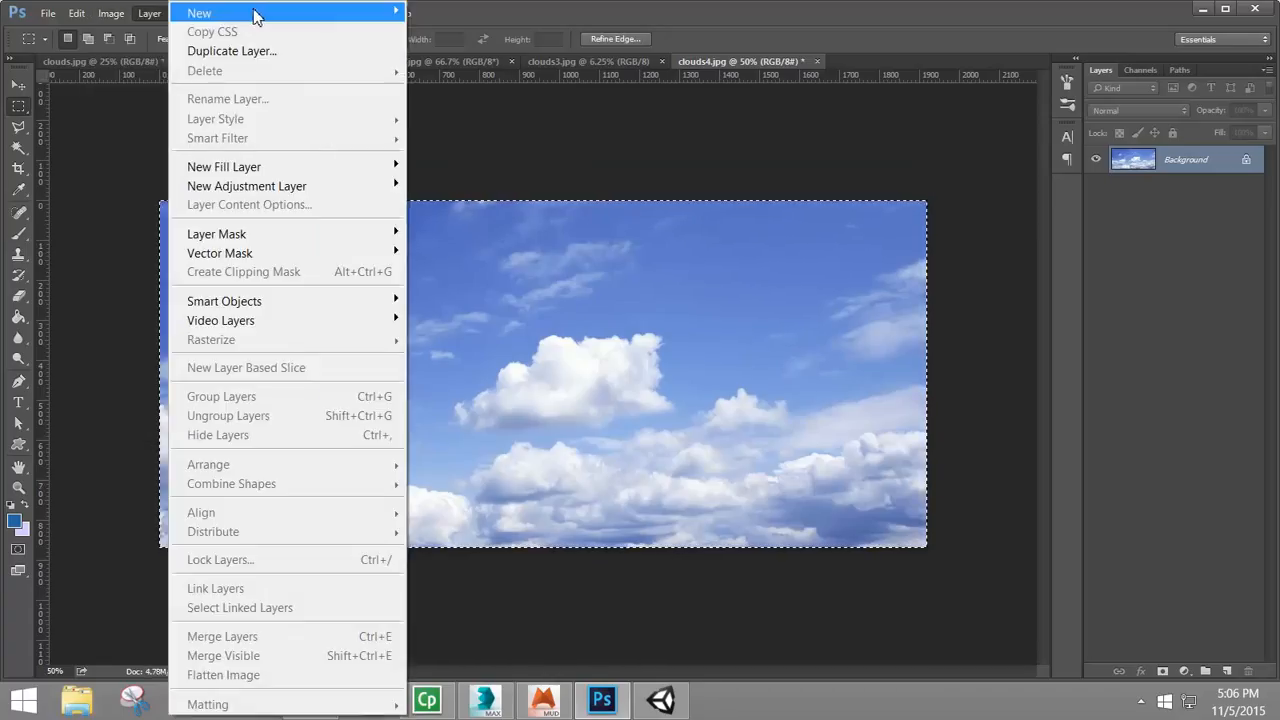
pyautogui.moveTo(149, 13)
pyautogui.moveTo(251, 14)
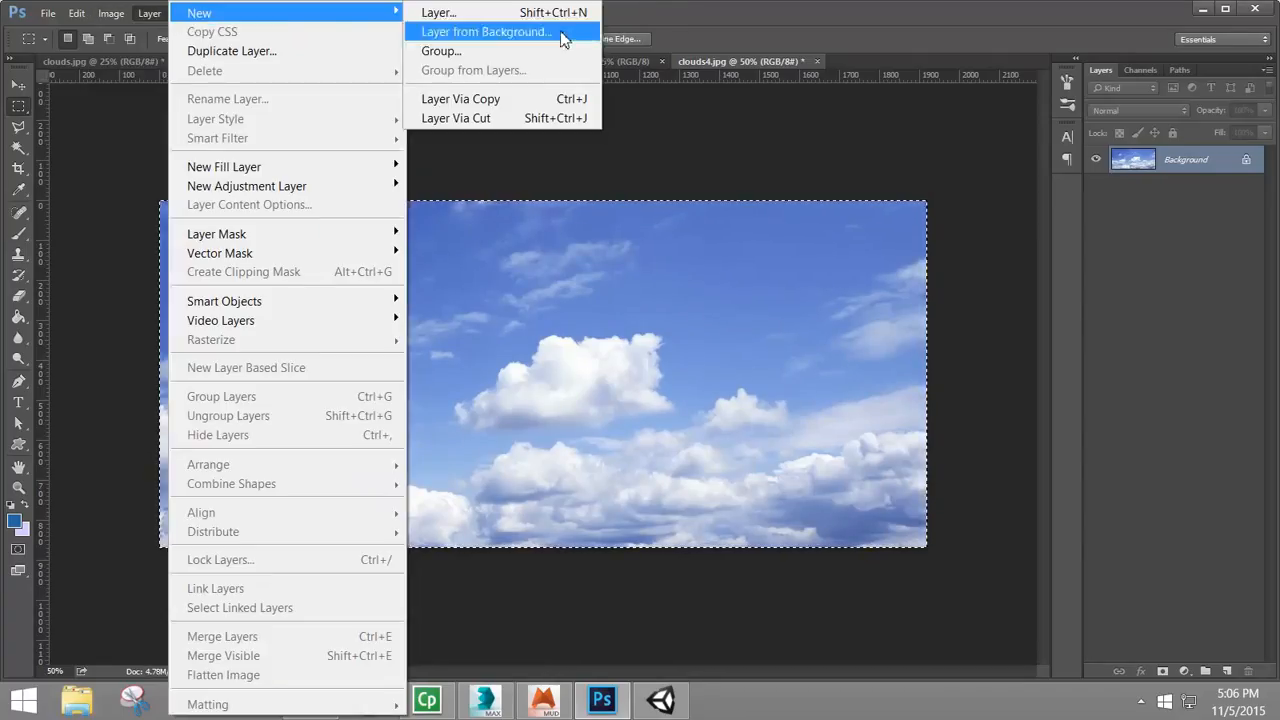
pyautogui.click(828, 18)
# Step: Try selecting the blue sky with Color Range at a fuzziness of 104, and clear that selection
pyautogui.click(221, 14)
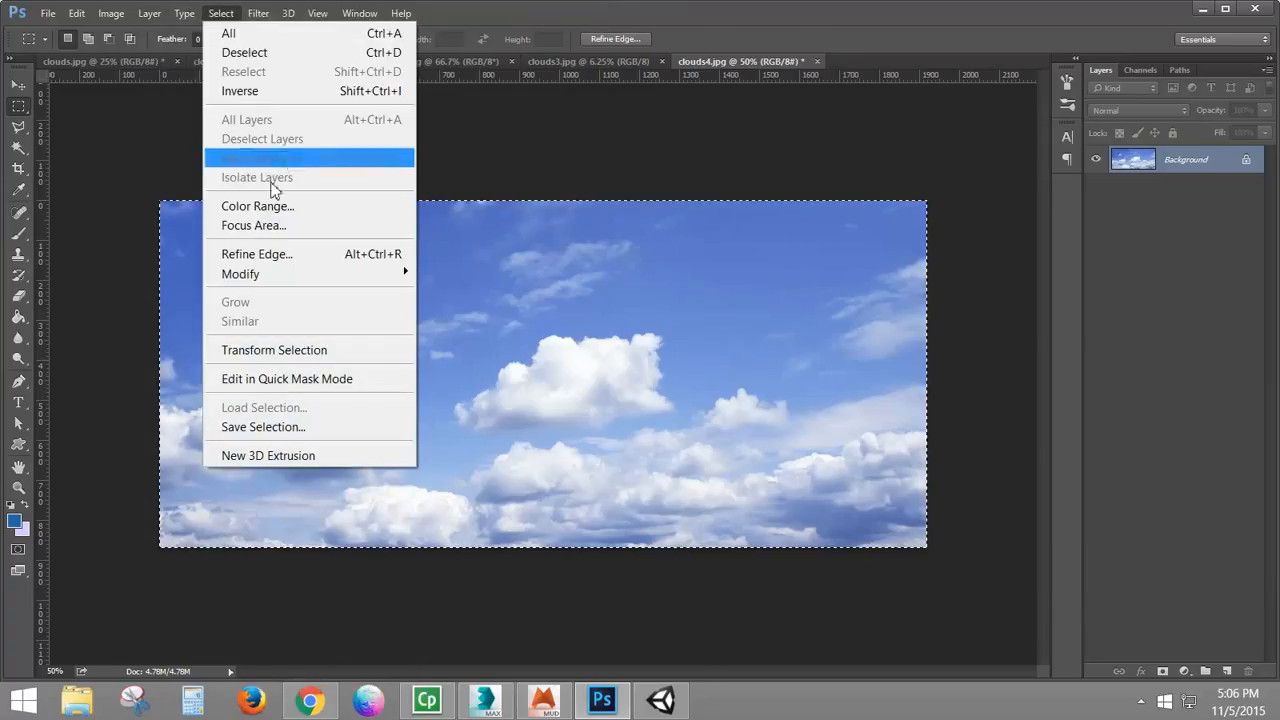
pyautogui.click(240, 207)
pyautogui.click(790, 295)
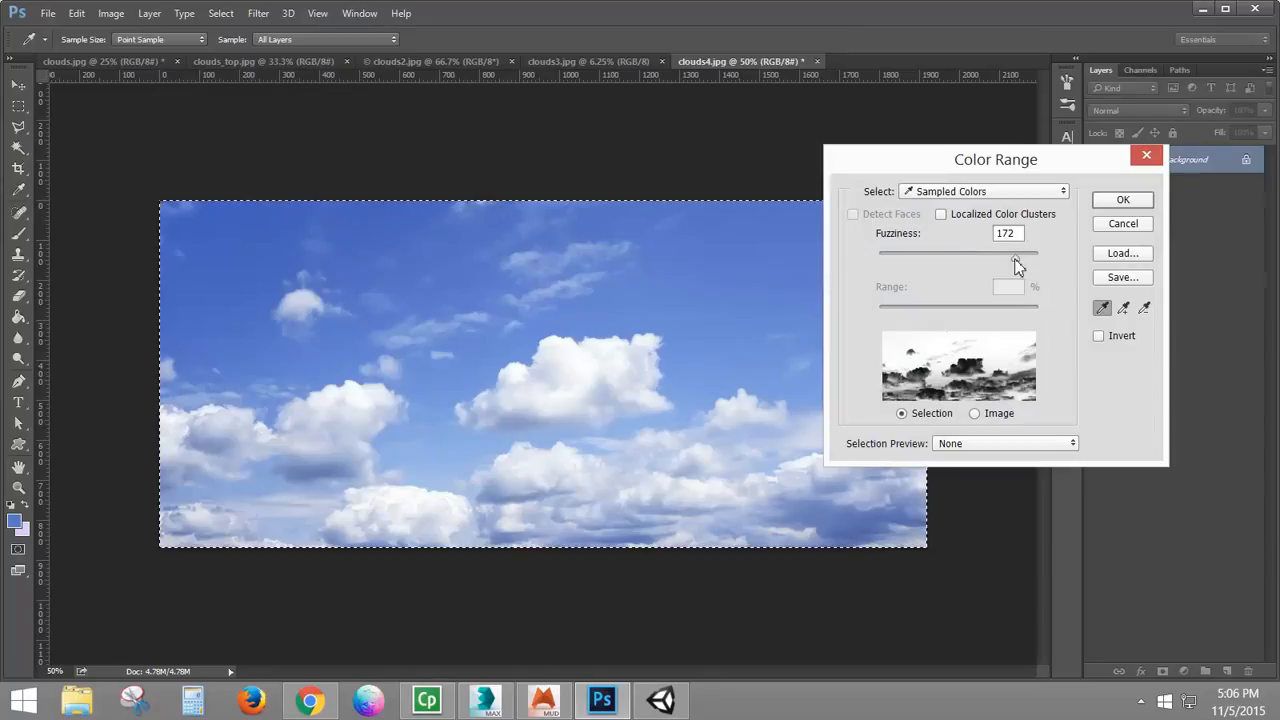
pyautogui.moveTo(1014, 259); pyautogui.dragTo(962, 266)
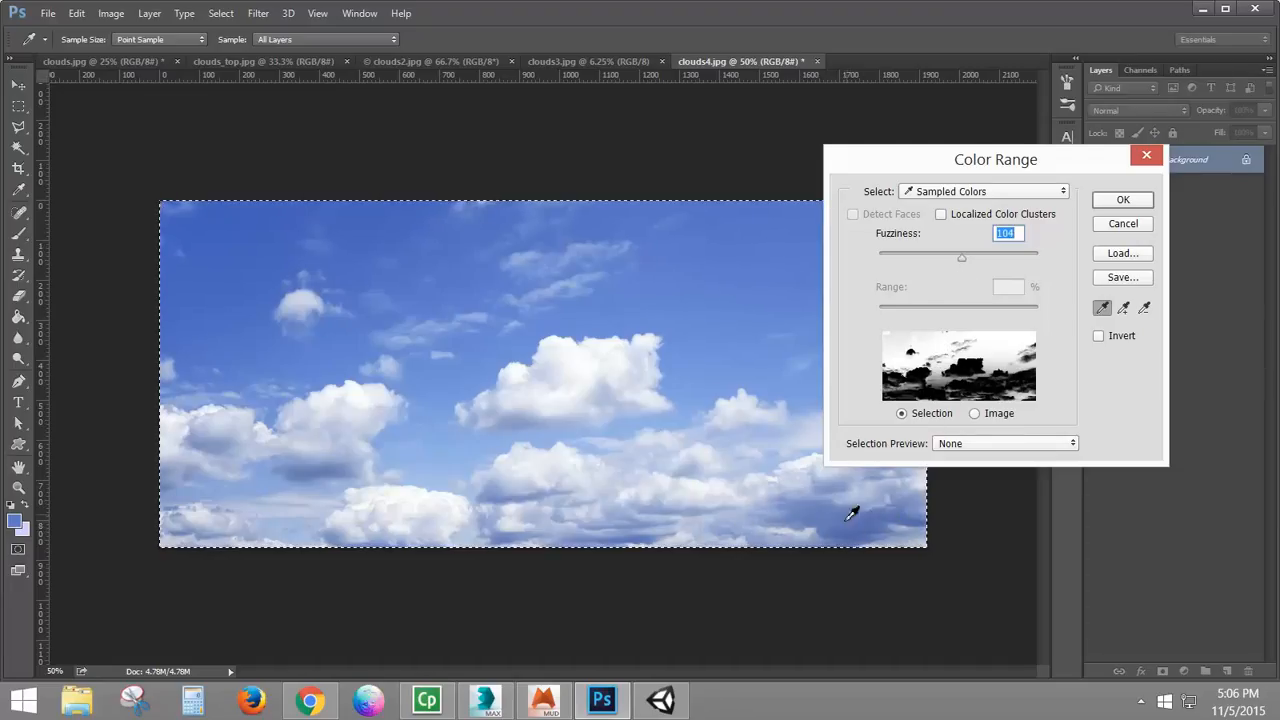
pyautogui.click(1123, 202)
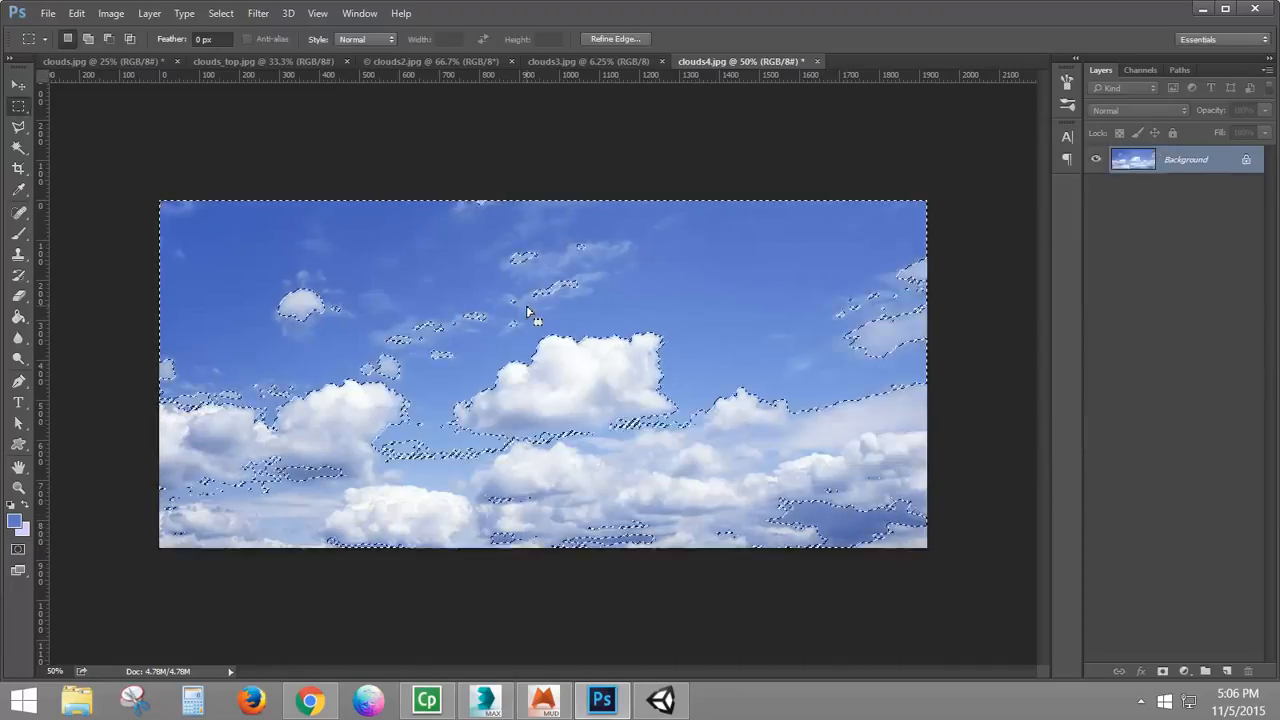
pyautogui.hotkey('ctrl', 'd')
# Step: Select the blue sky with Color Range, using a slightly lower fuzziness than 104
pyautogui.click(221, 13)
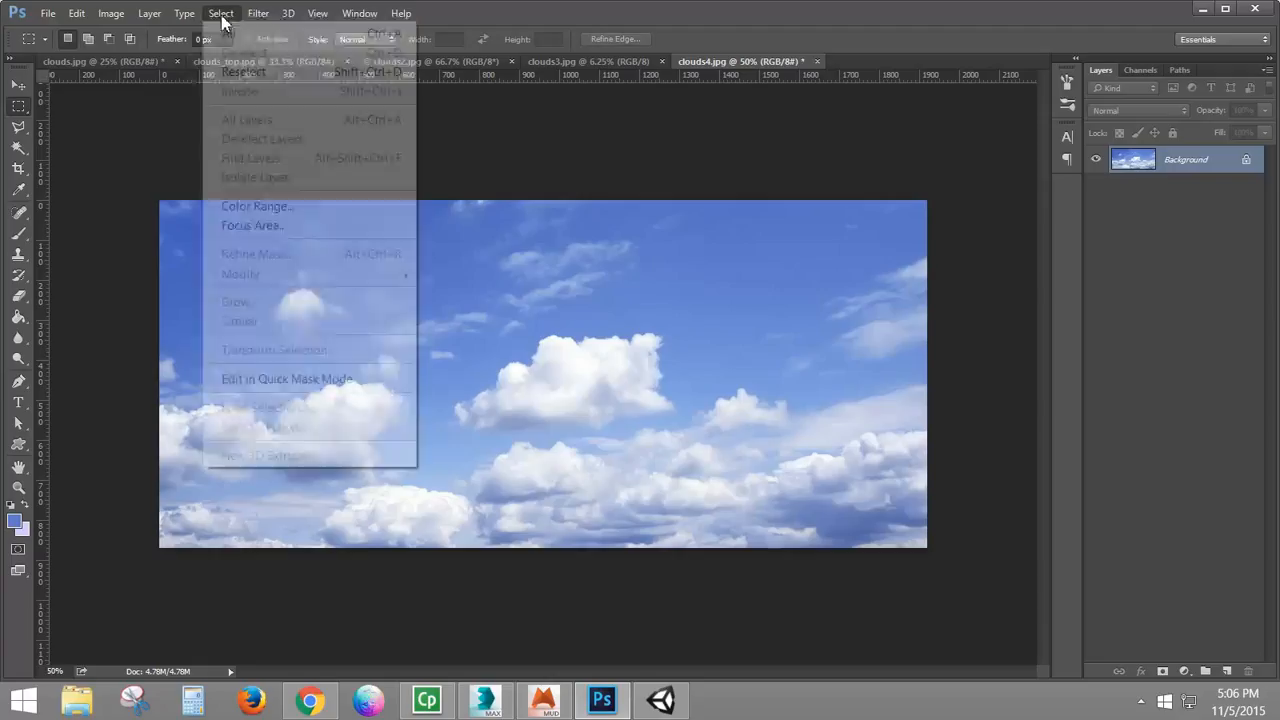
pyautogui.click(328, 208)
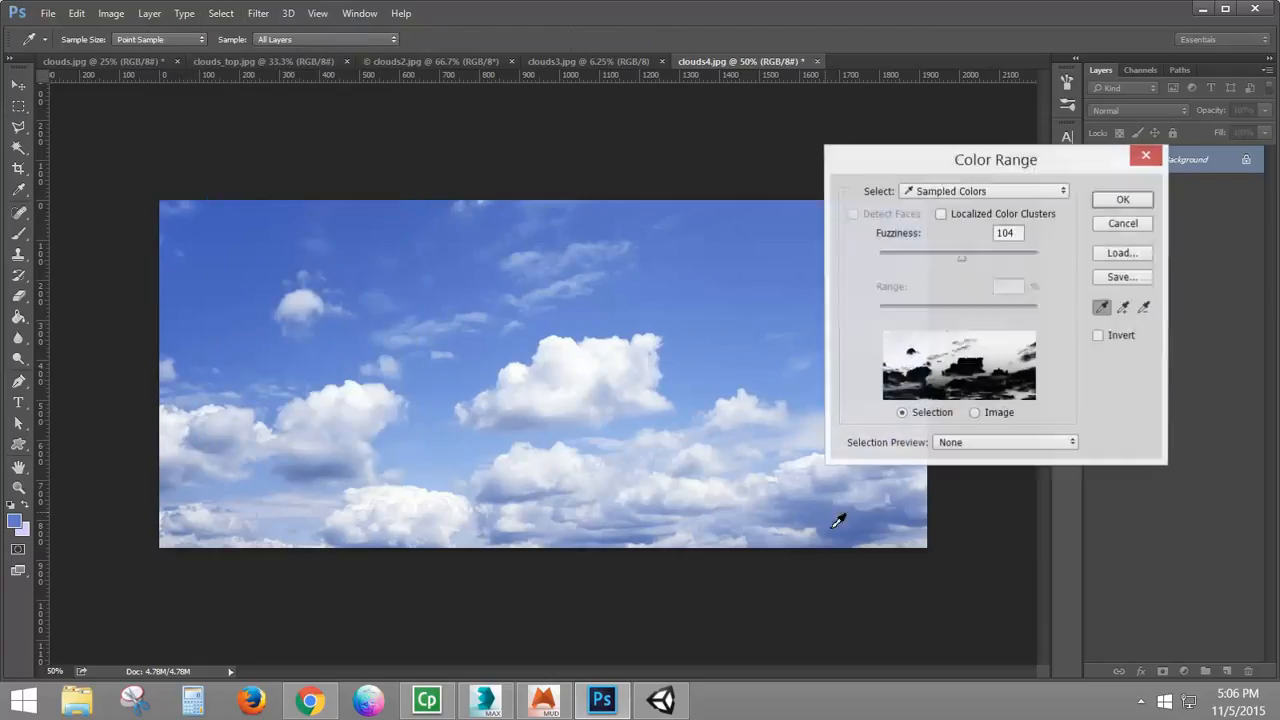
pyautogui.moveTo(961, 258); pyautogui.dragTo(944, 262)
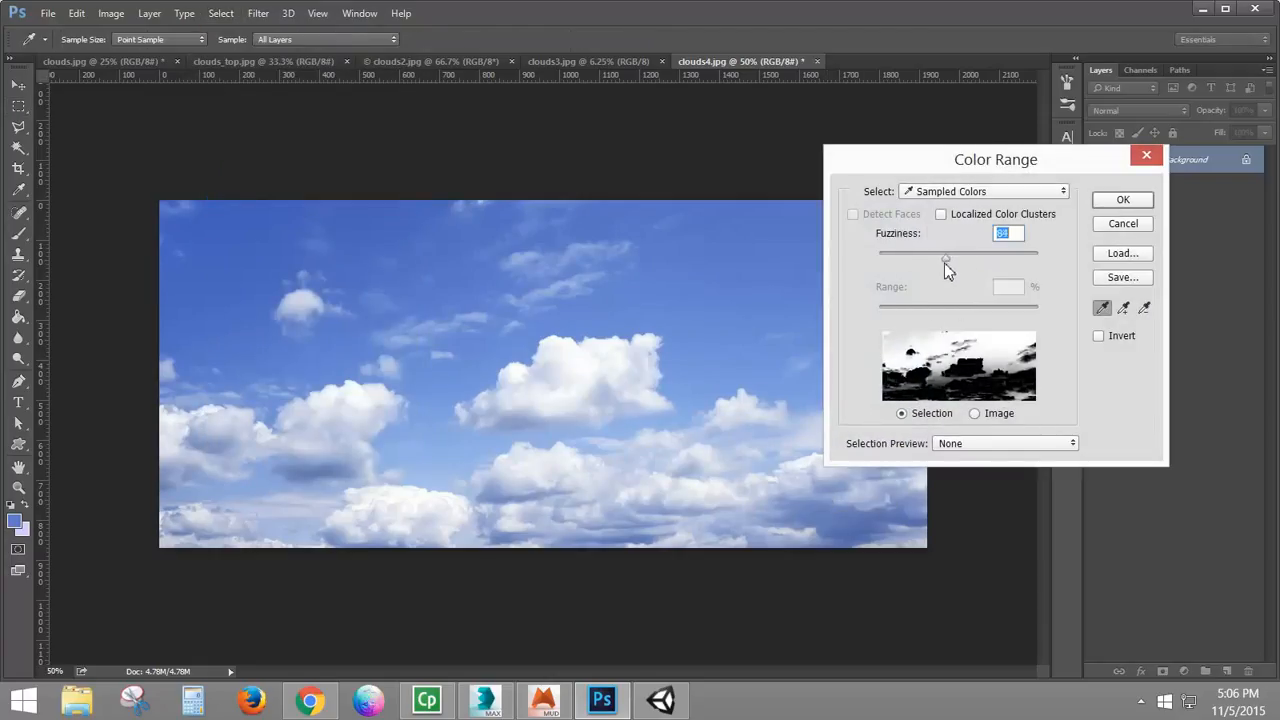
pyautogui.click(1128, 200)
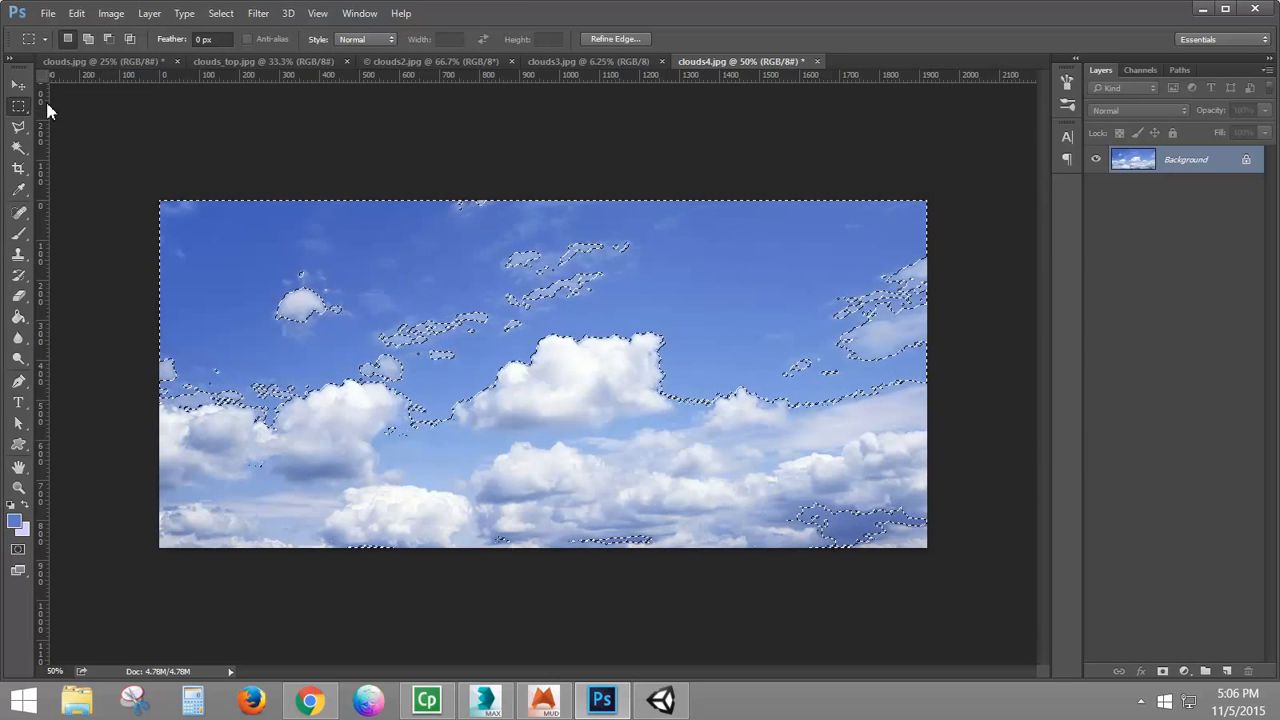
# Step: Subtract the stray selected patches among the clouds along the image's lower edge with the Lasso tool
pyautogui.click(17, 127)
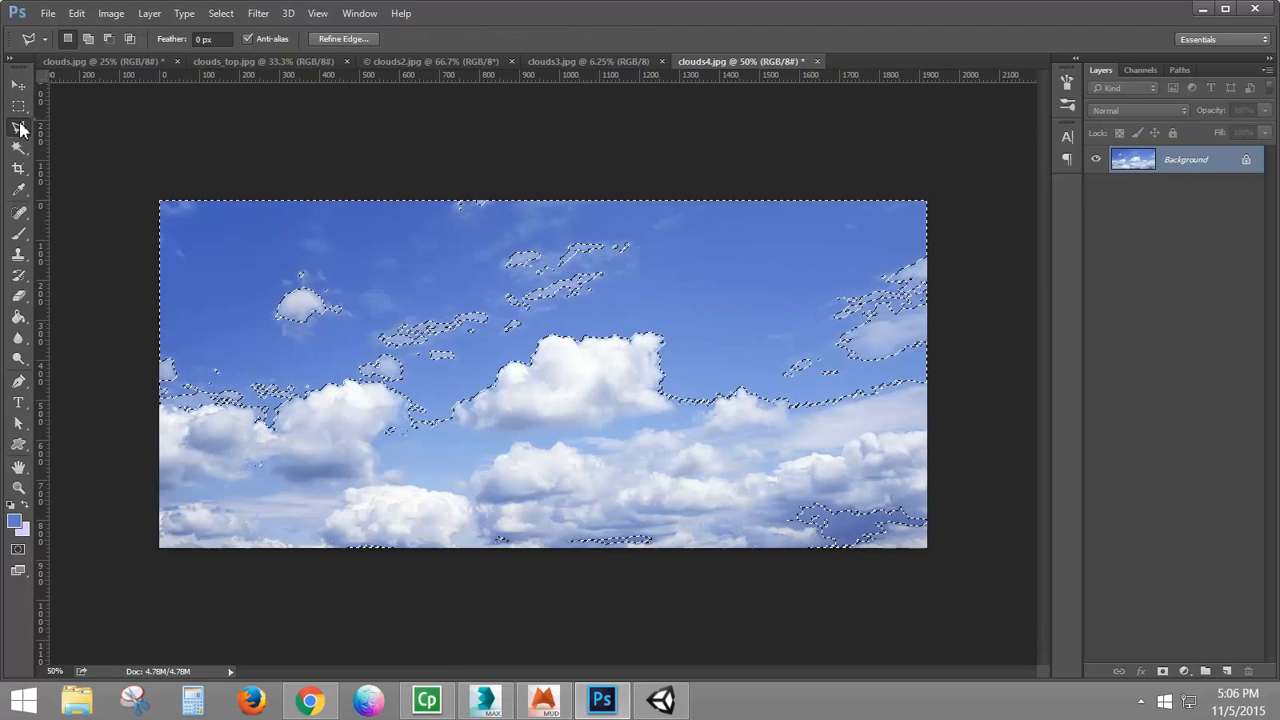
pyautogui.click(80, 124)
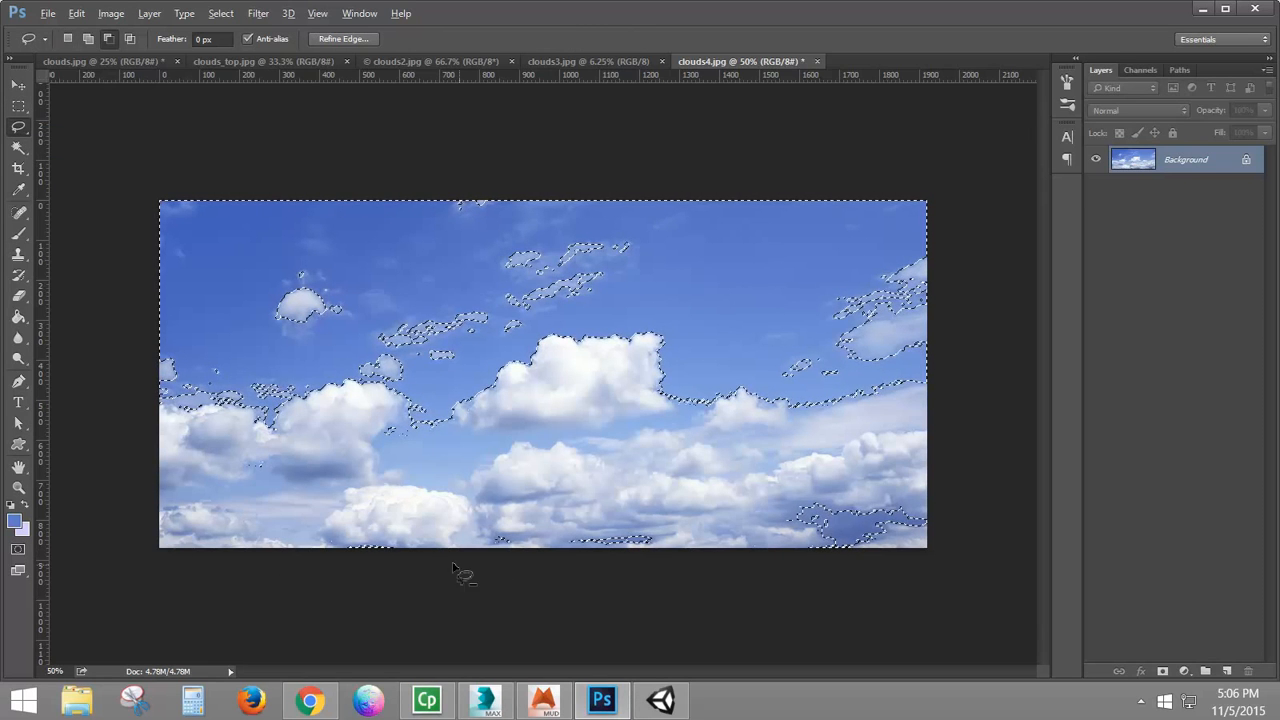
pyautogui.moveTo(496, 563)
pyautogui.mouseDown()
pyautogui.moveTo(532, 526)
pyautogui.moveTo(650, 530)
pyautogui.mouseUp()
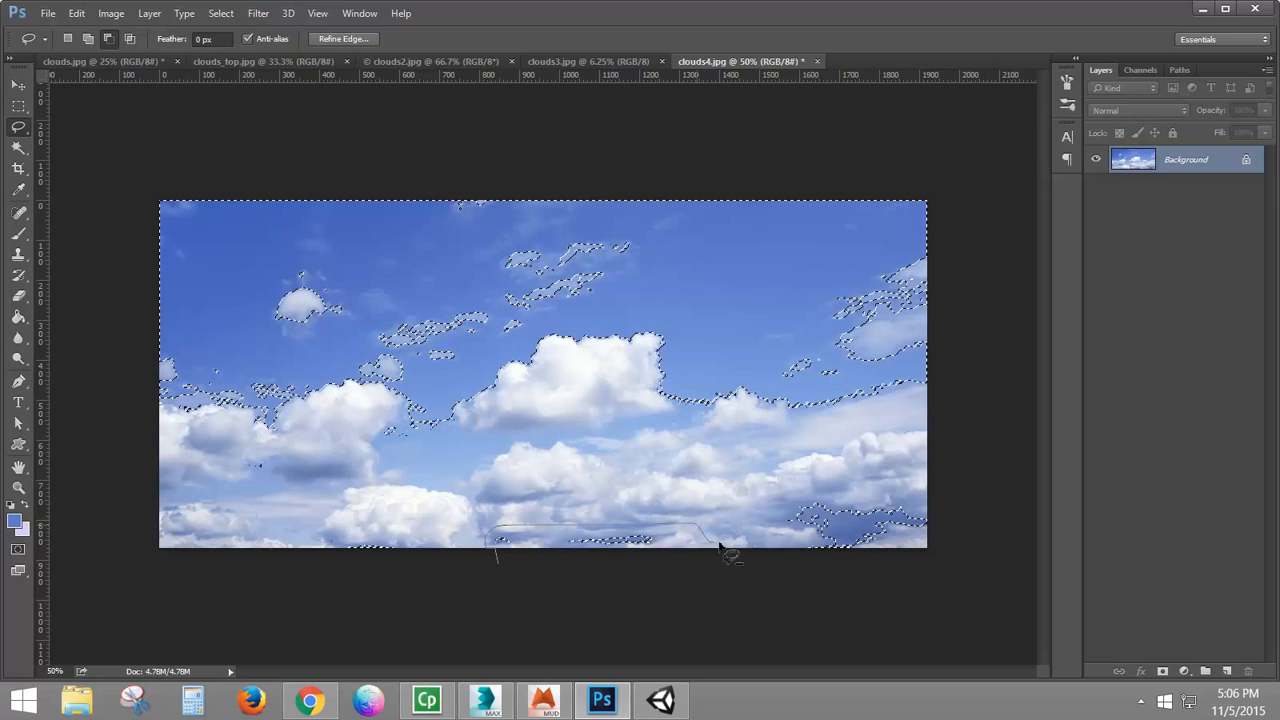
pyautogui.moveTo(905, 490)
pyautogui.mouseDown()
pyautogui.moveTo(709, 606)
pyautogui.moveTo(497, 562)
pyautogui.mouseUp()
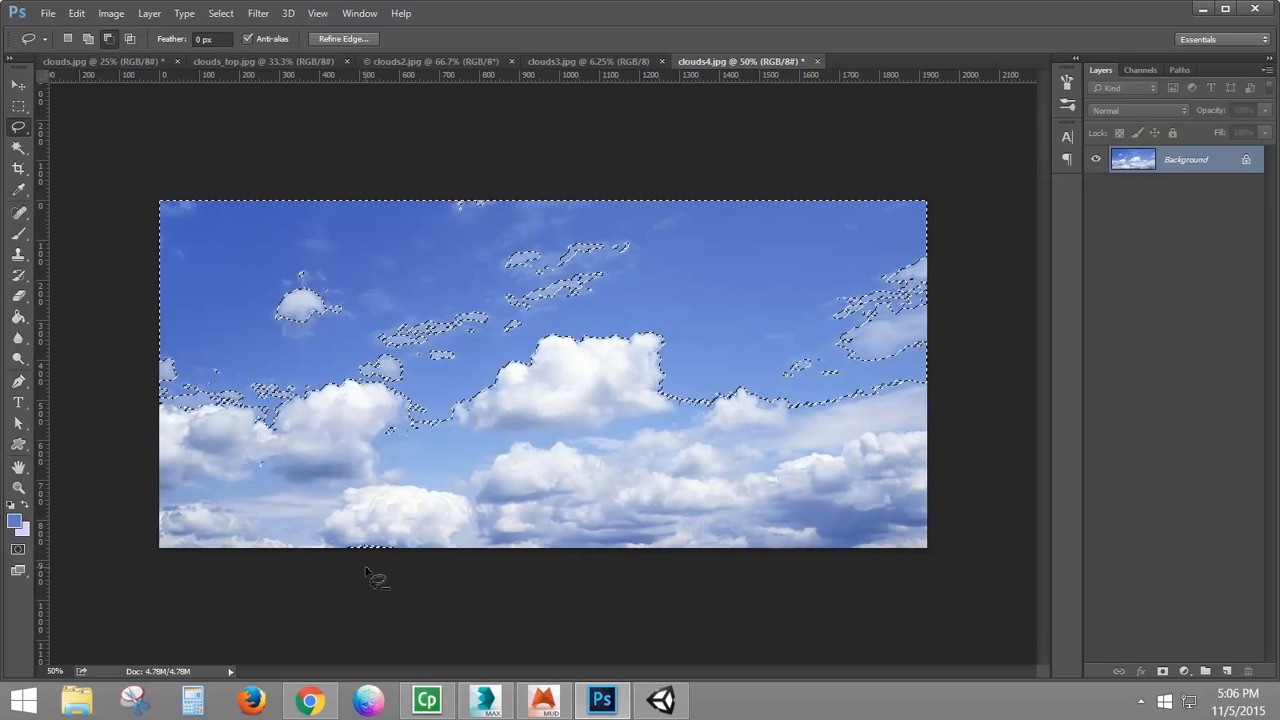
pyautogui.moveTo(405, 568); pyautogui.dragTo(430, 585)
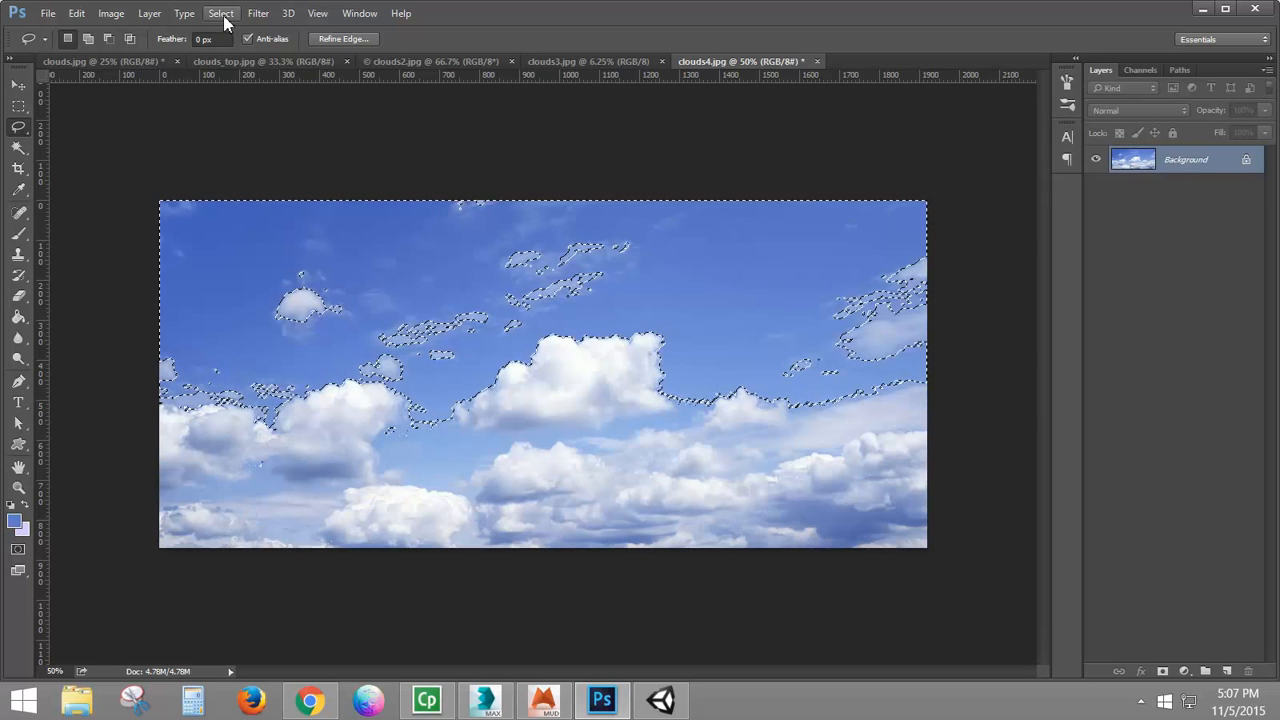
# Step: Darken the selected blue sky by setting its brightness to -150, and clear the selection
pyautogui.click(112, 15)
pyautogui.moveTo(135, 62)
pyautogui.click(376, 59)
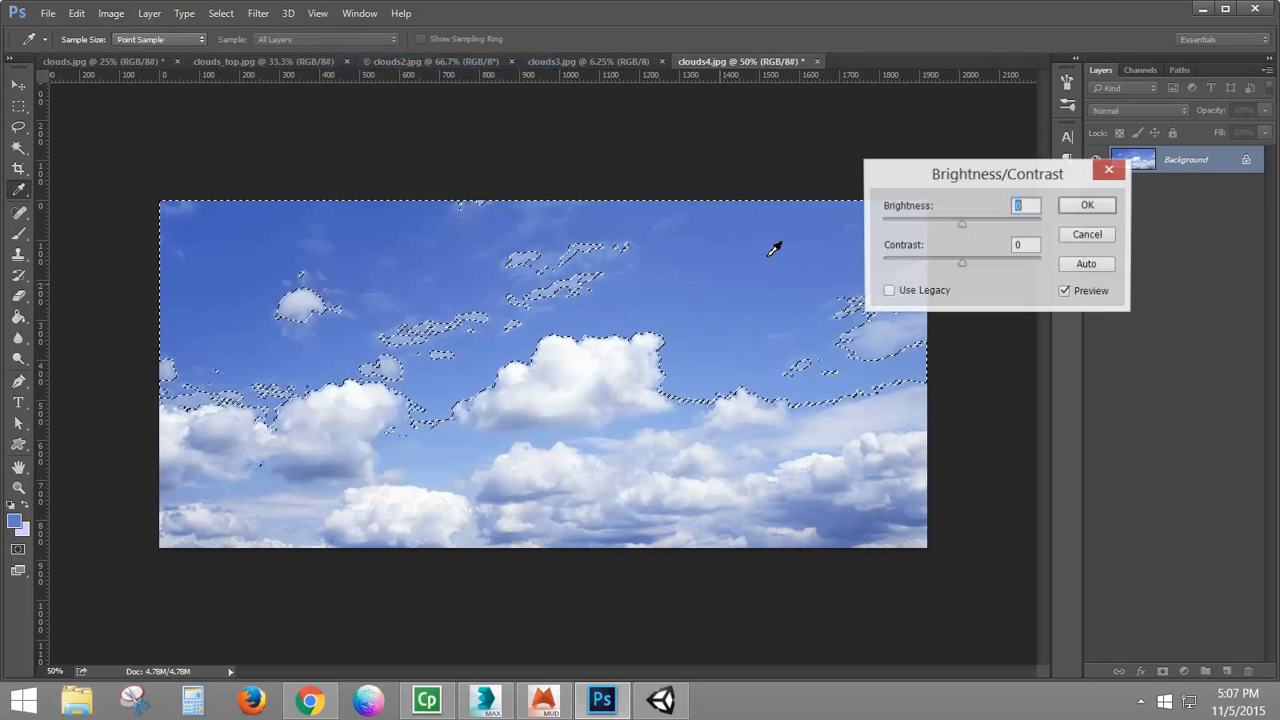
pyautogui.moveTo(960, 228); pyautogui.dragTo(866, 229)
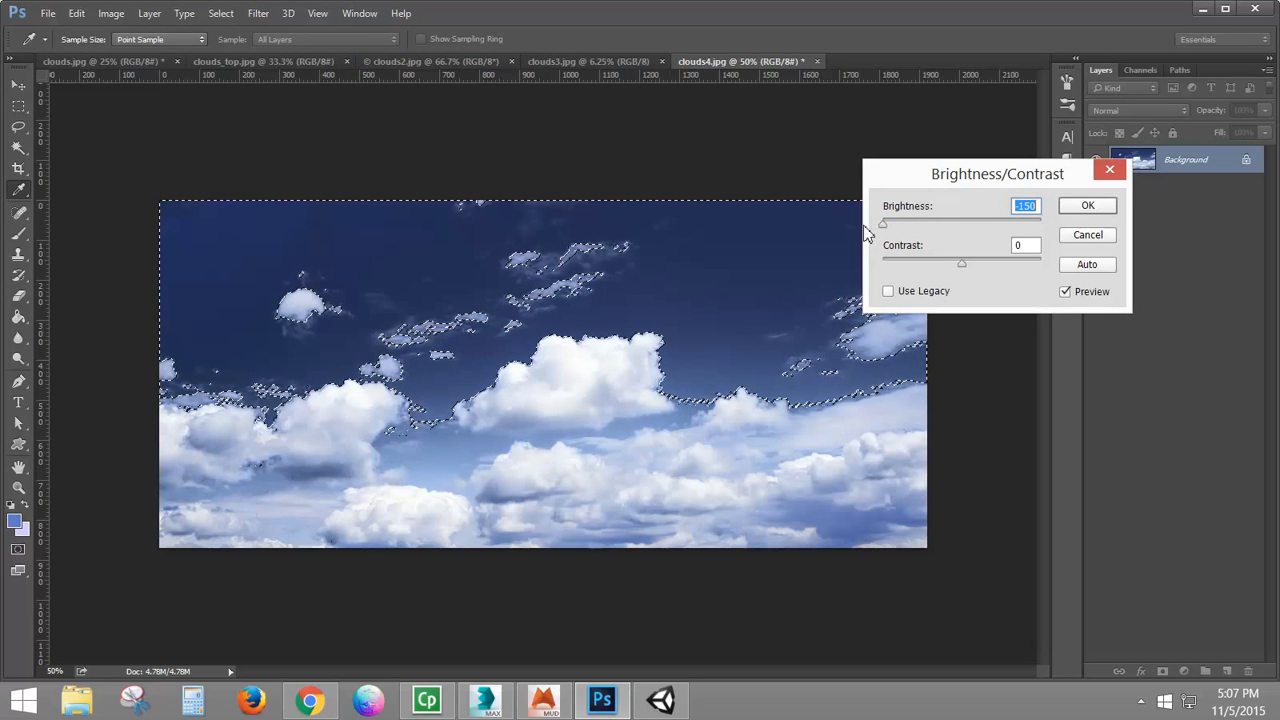
pyautogui.click(1074, 207)
pyautogui.press('l')
pyautogui.hotkey('ctrl', 'd')
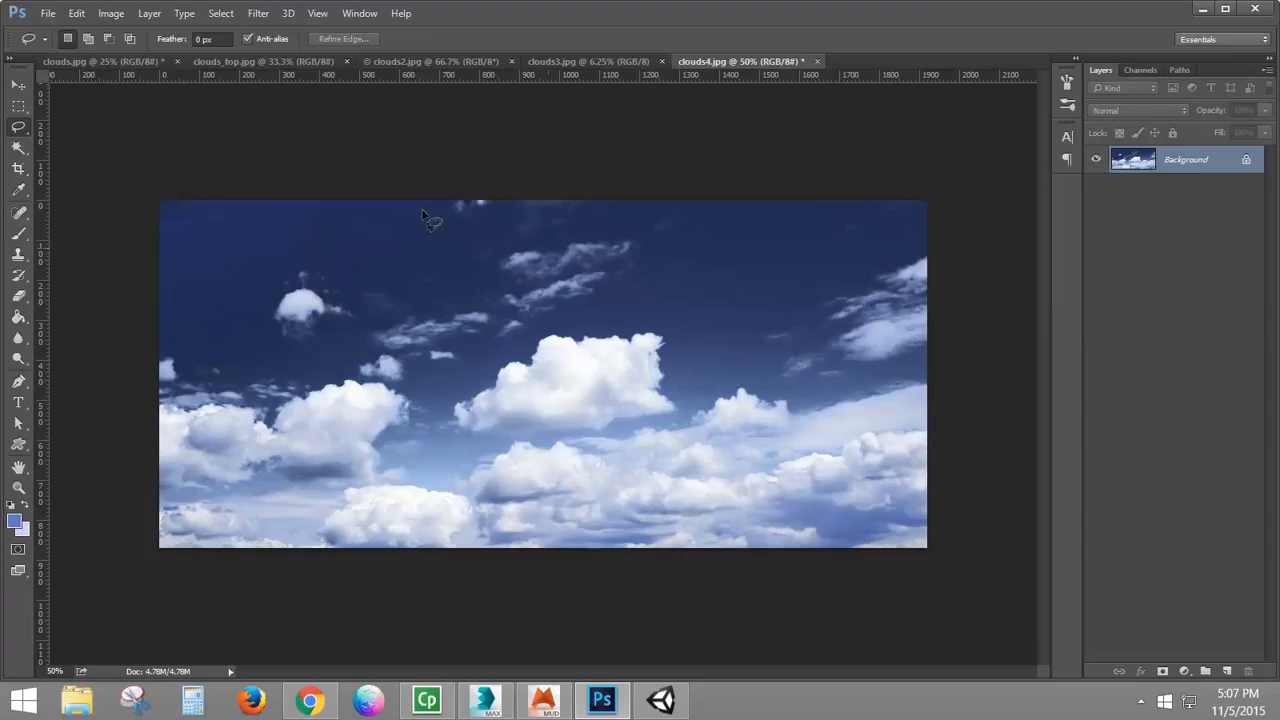
# Step: Desaturate the whole clouds4.jpg image to black and white
pyautogui.click(111, 14)
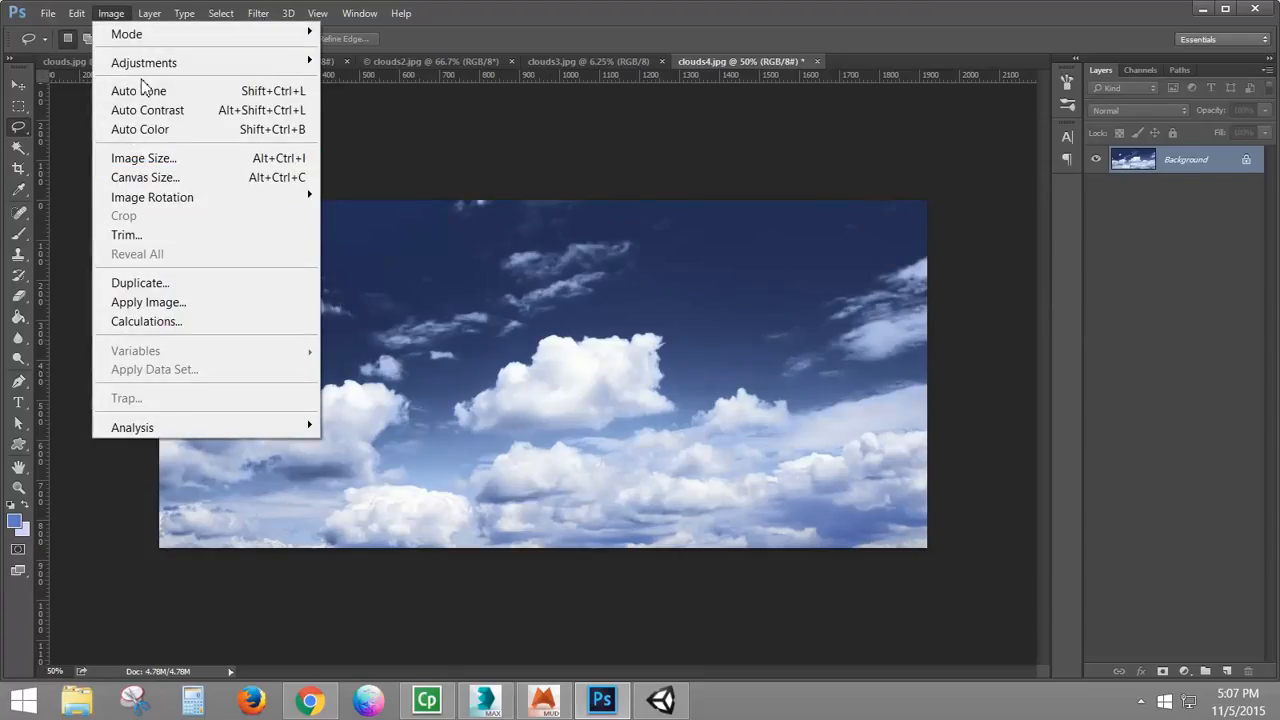
pyautogui.moveTo(157, 63)
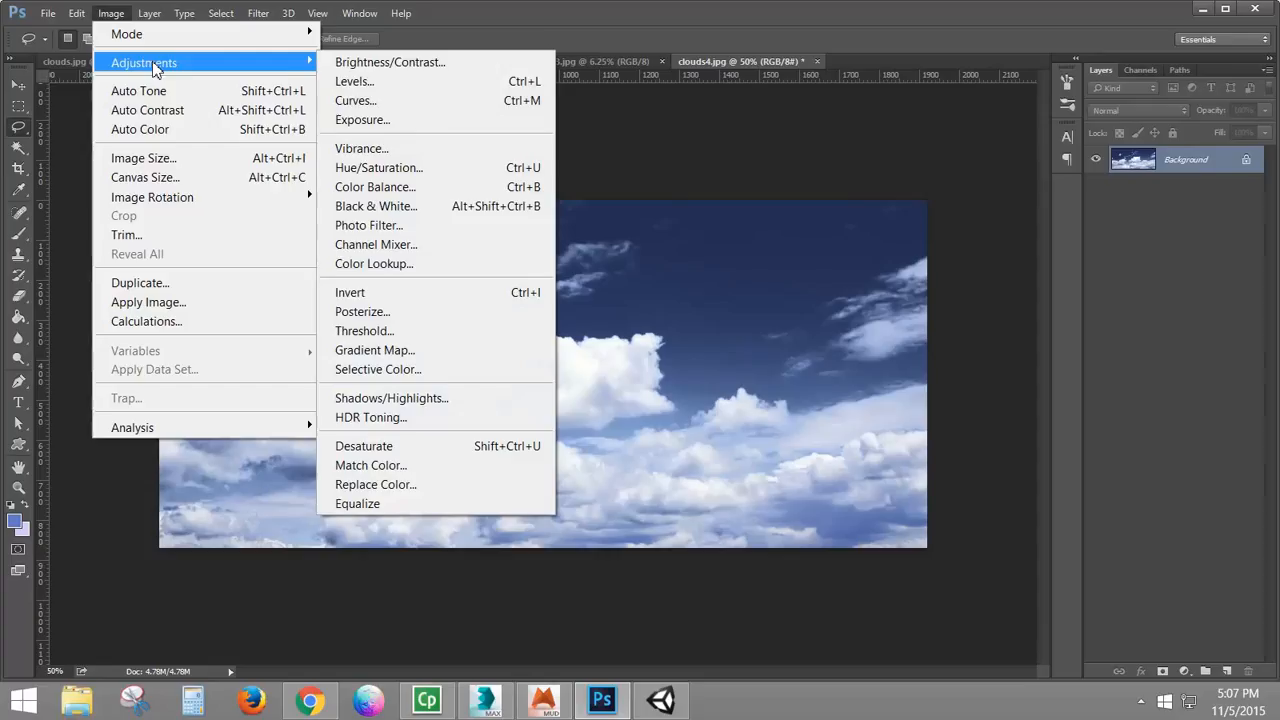
pyautogui.click(395, 446)
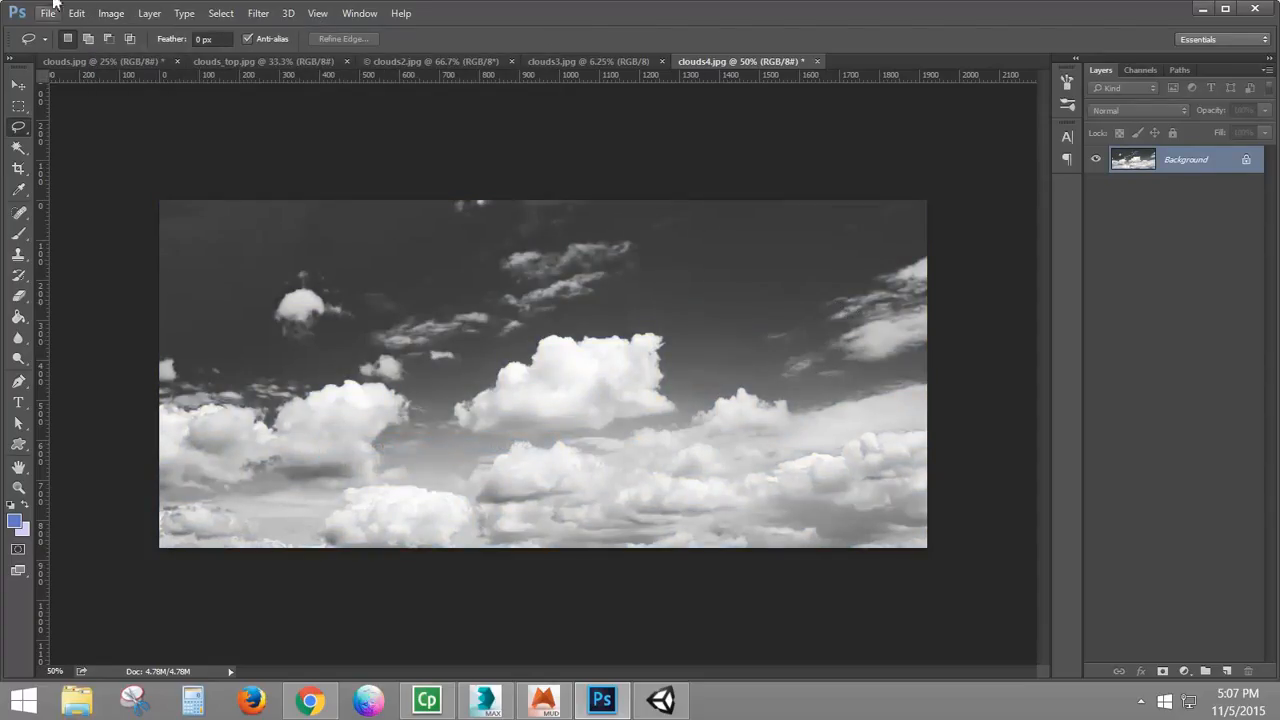
# Step: Adjust the image's Levels with a black input of 60 and a midtone of 0.46 to turn the sky black
pyautogui.click(111, 13)
pyautogui.moveTo(277, 67)
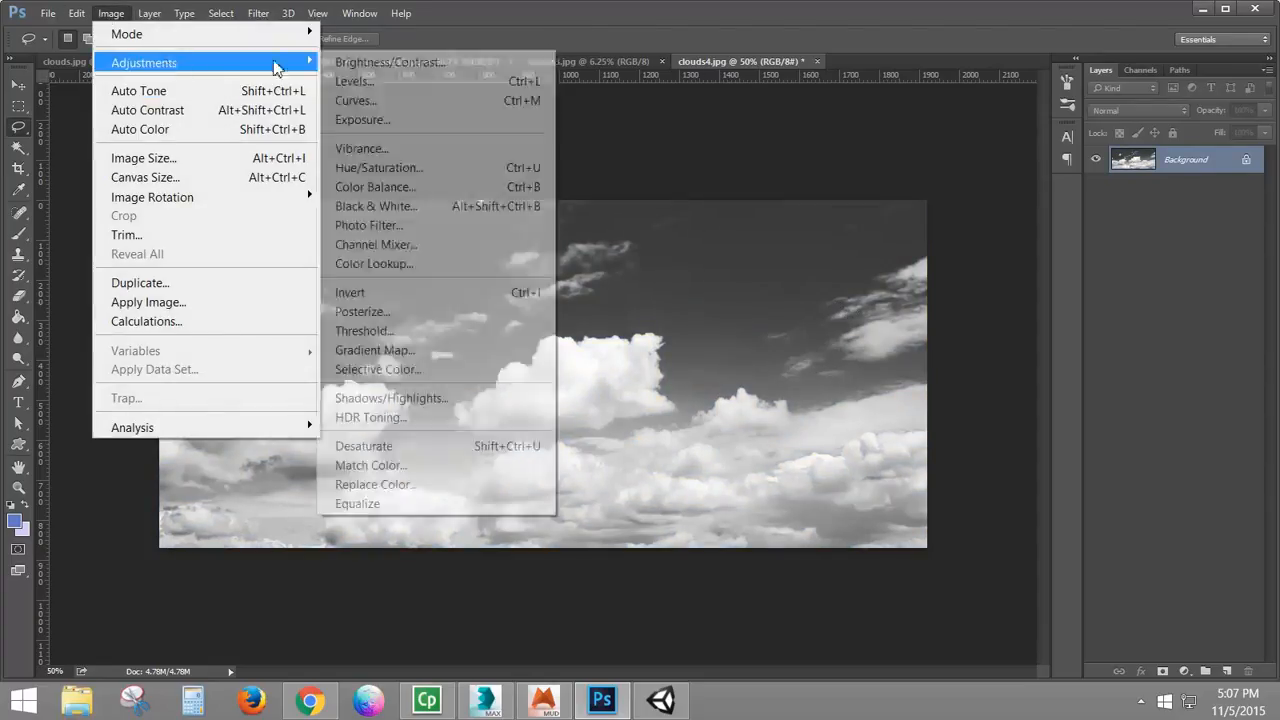
pyautogui.click(380, 81)
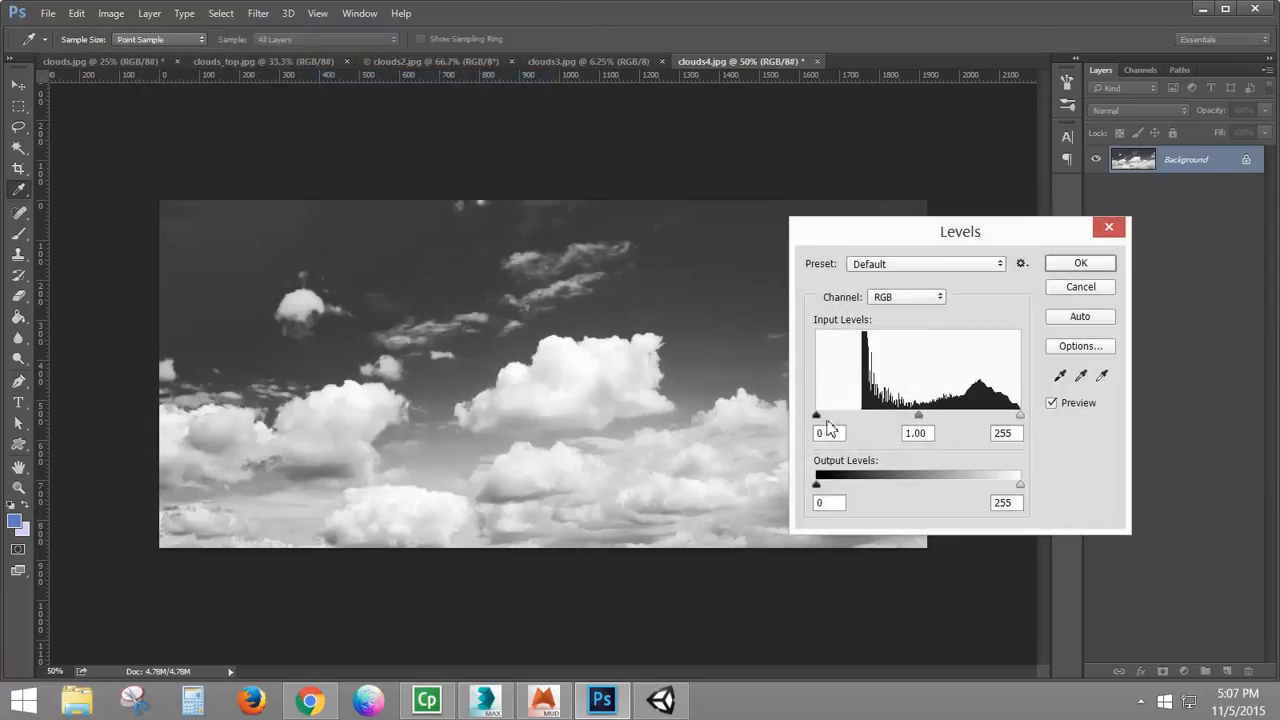
pyautogui.moveTo(818, 420); pyautogui.dragTo(866, 423)
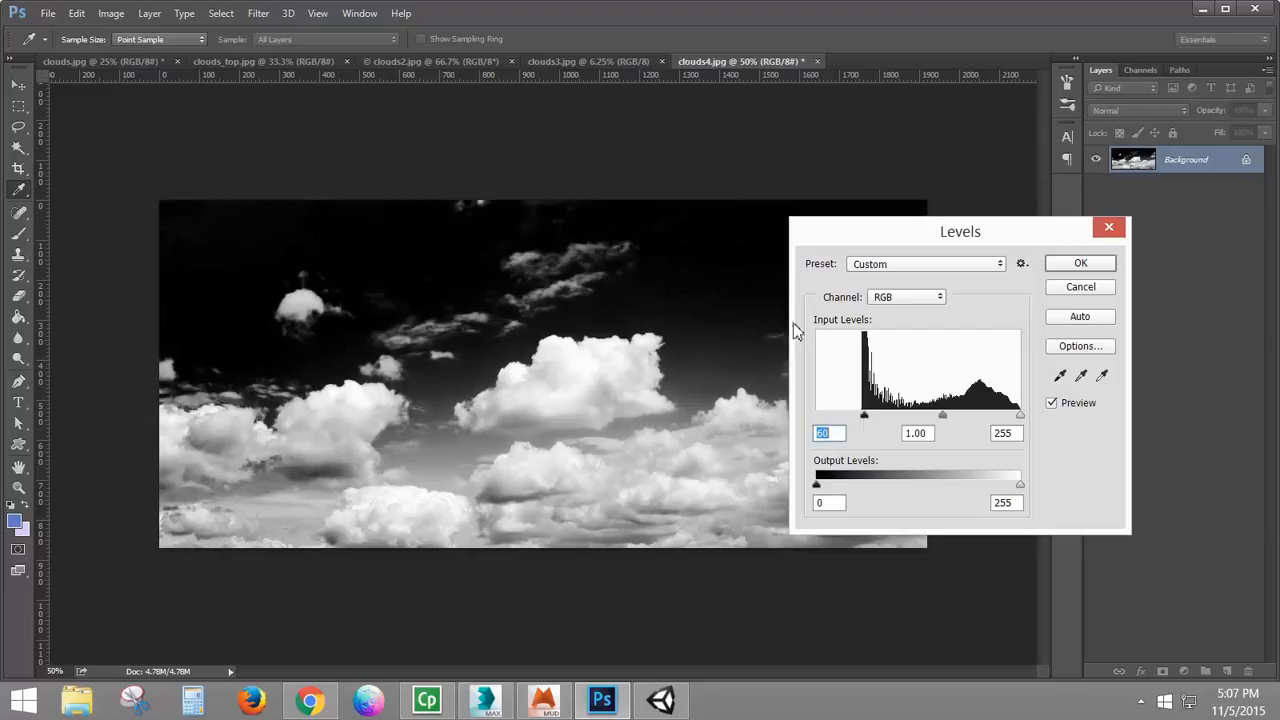
pyautogui.moveTo(946, 425); pyautogui.dragTo(975, 413)
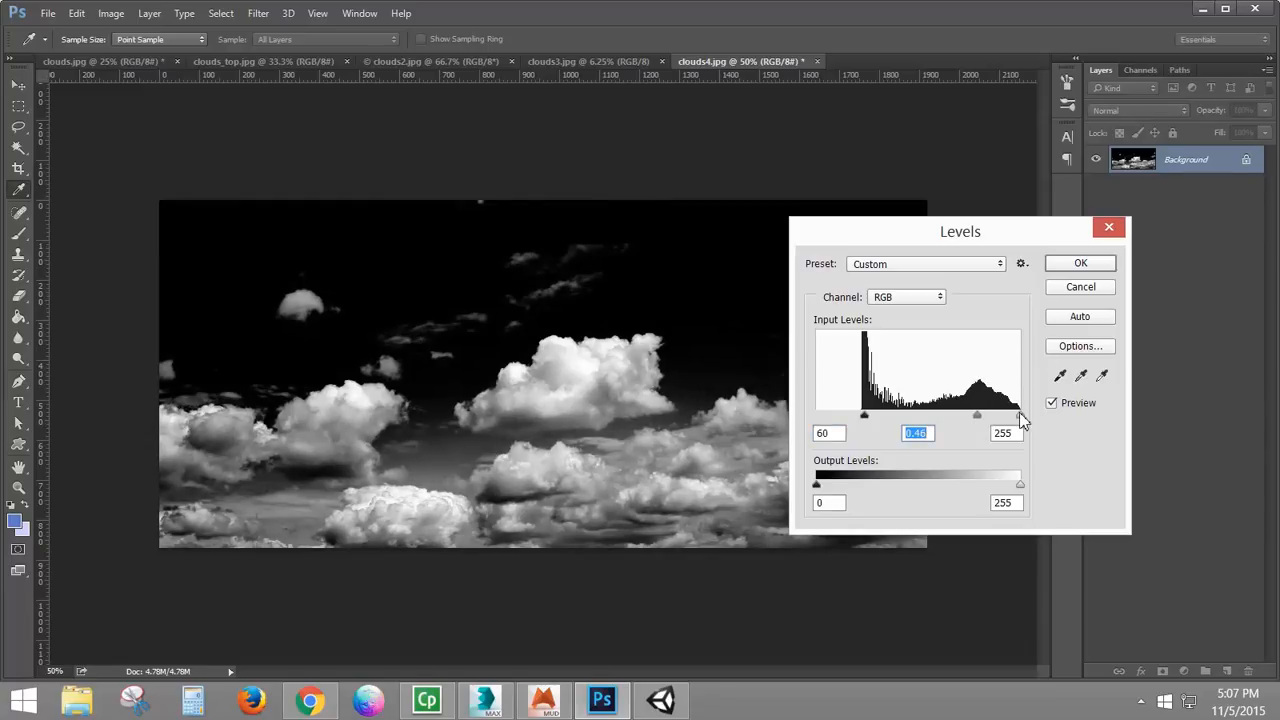
pyautogui.click(1081, 264)
pyautogui.press('l')
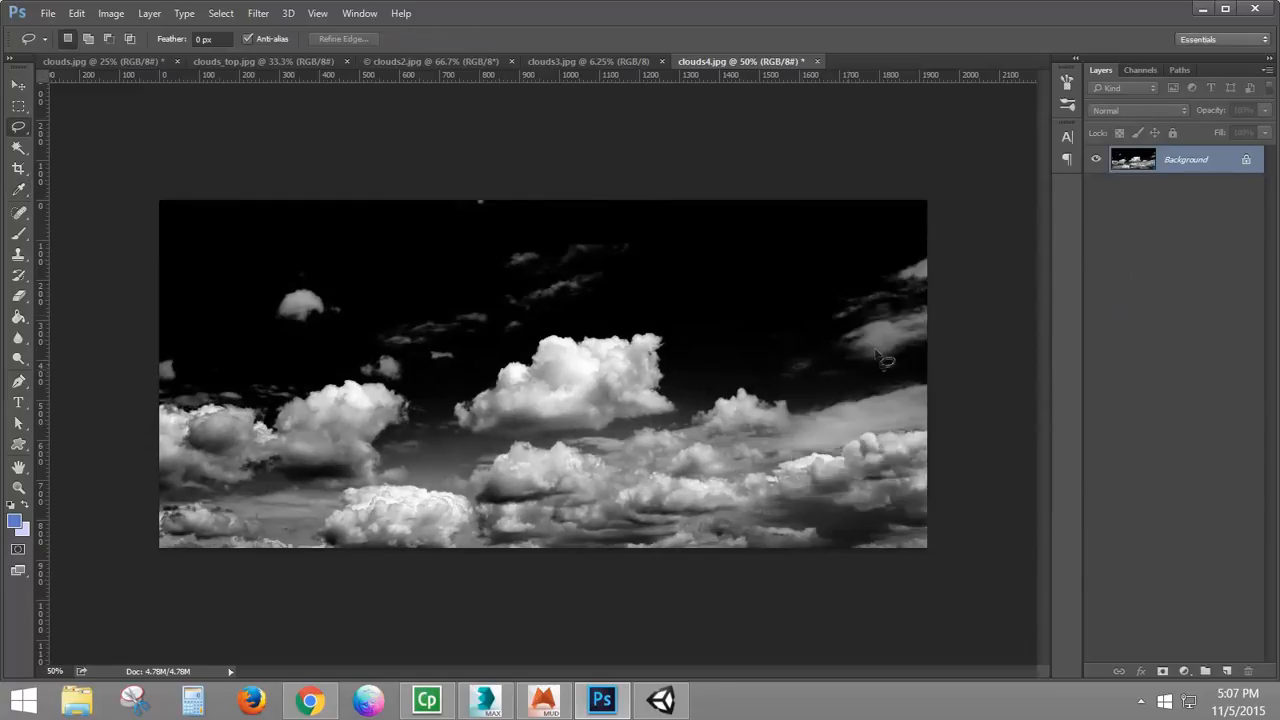
# Step: Save the image as a JPEG at Maximum quality, replacing the existing clouds4_BW.jpg in the Skybox folder
pyautogui.click(47, 13)
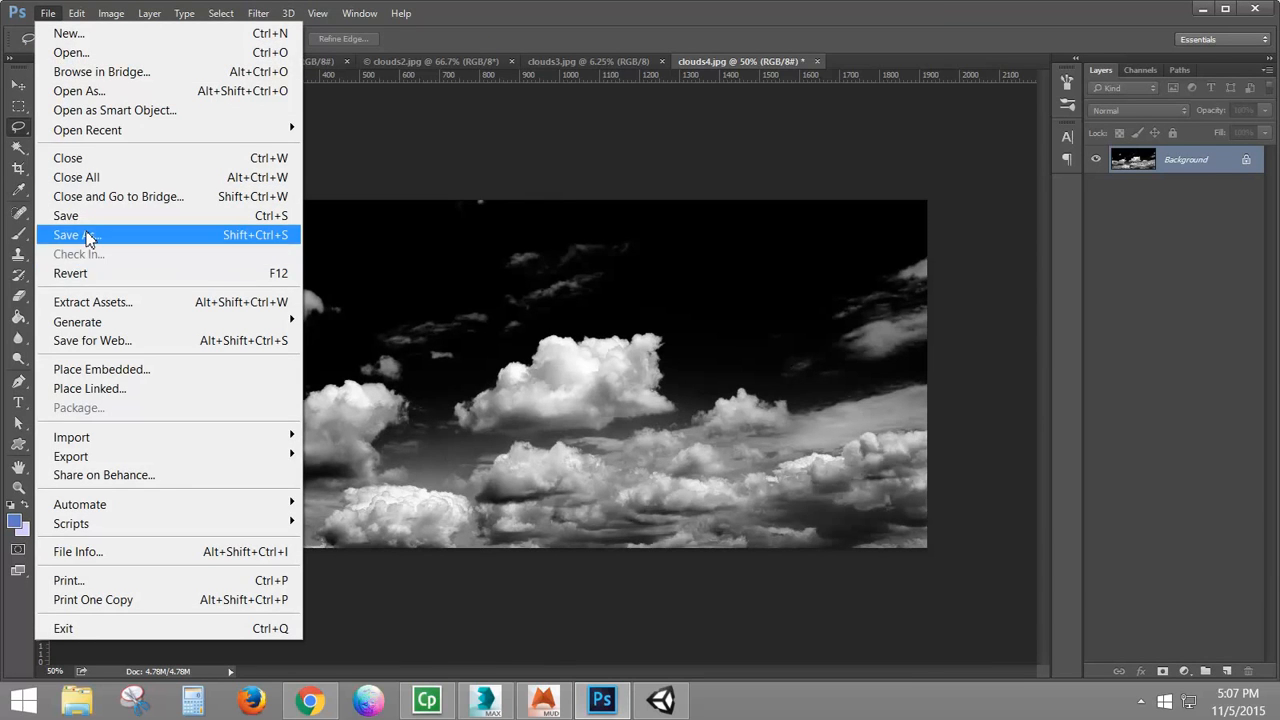
pyautogui.click(86, 238)
pyautogui.doubleClick(418, 238)
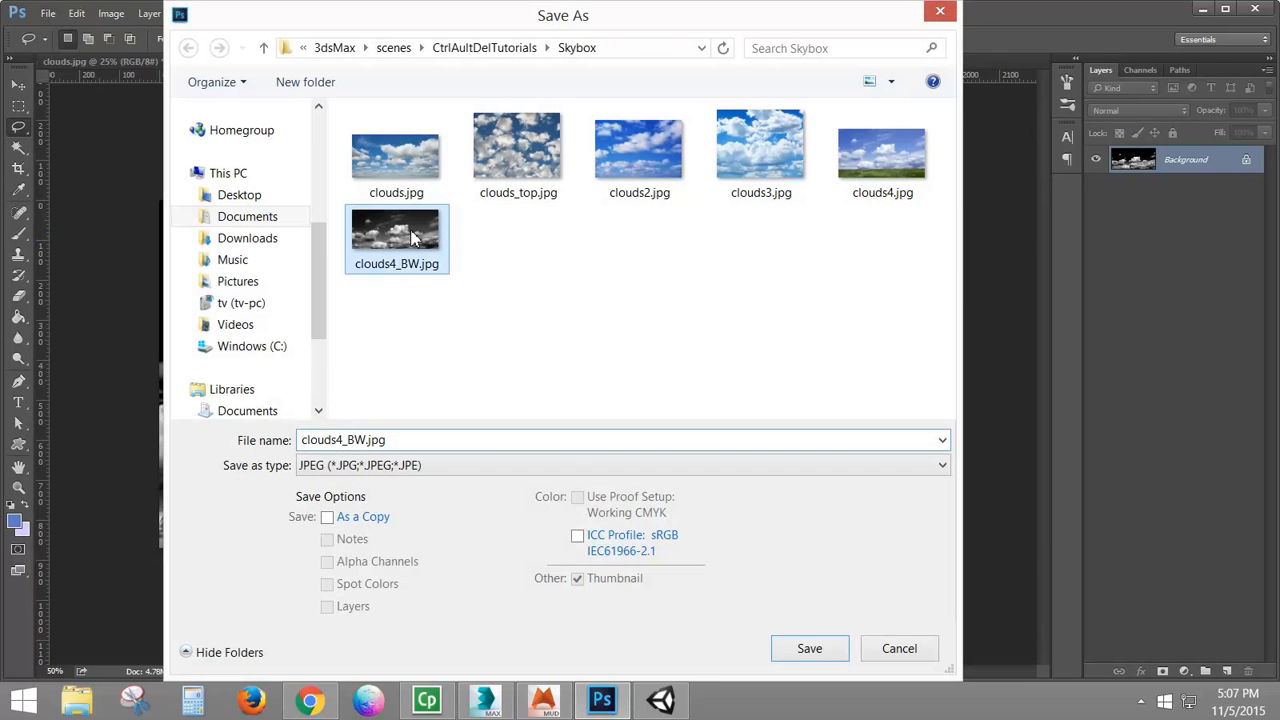
pyautogui.click(745, 352)
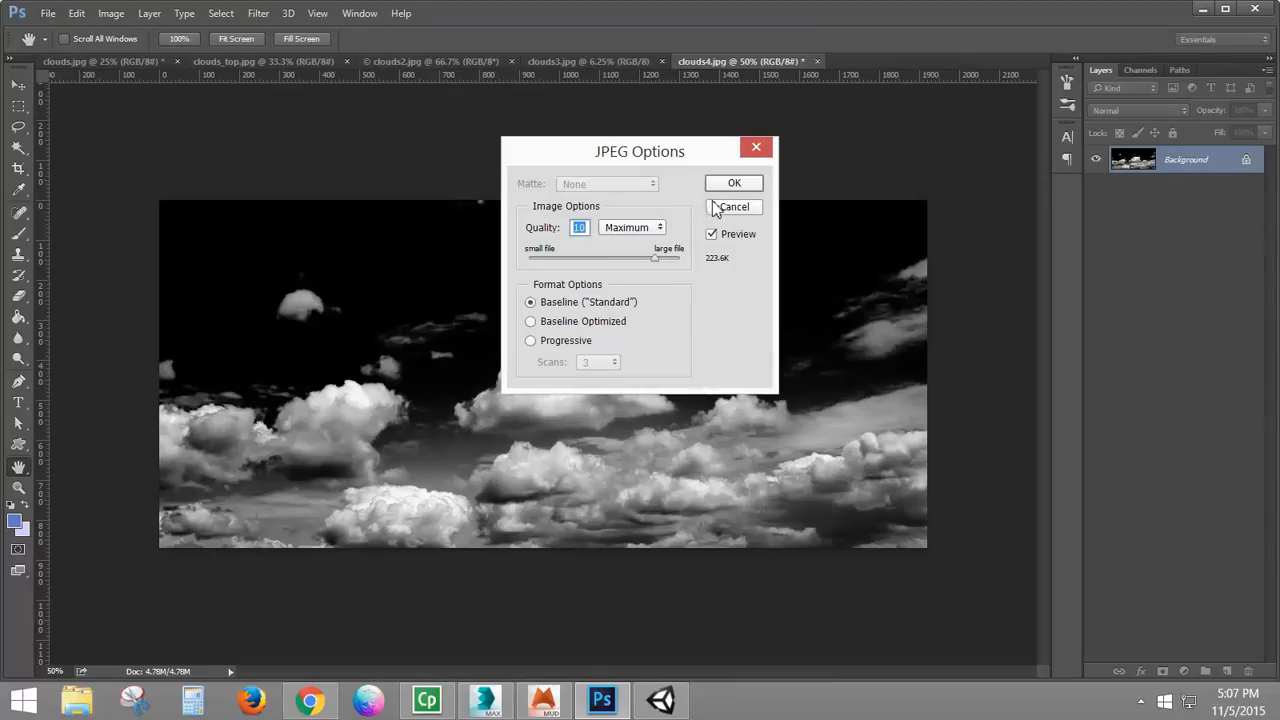
pyautogui.moveTo(653, 260); pyautogui.dragTo(669, 262)
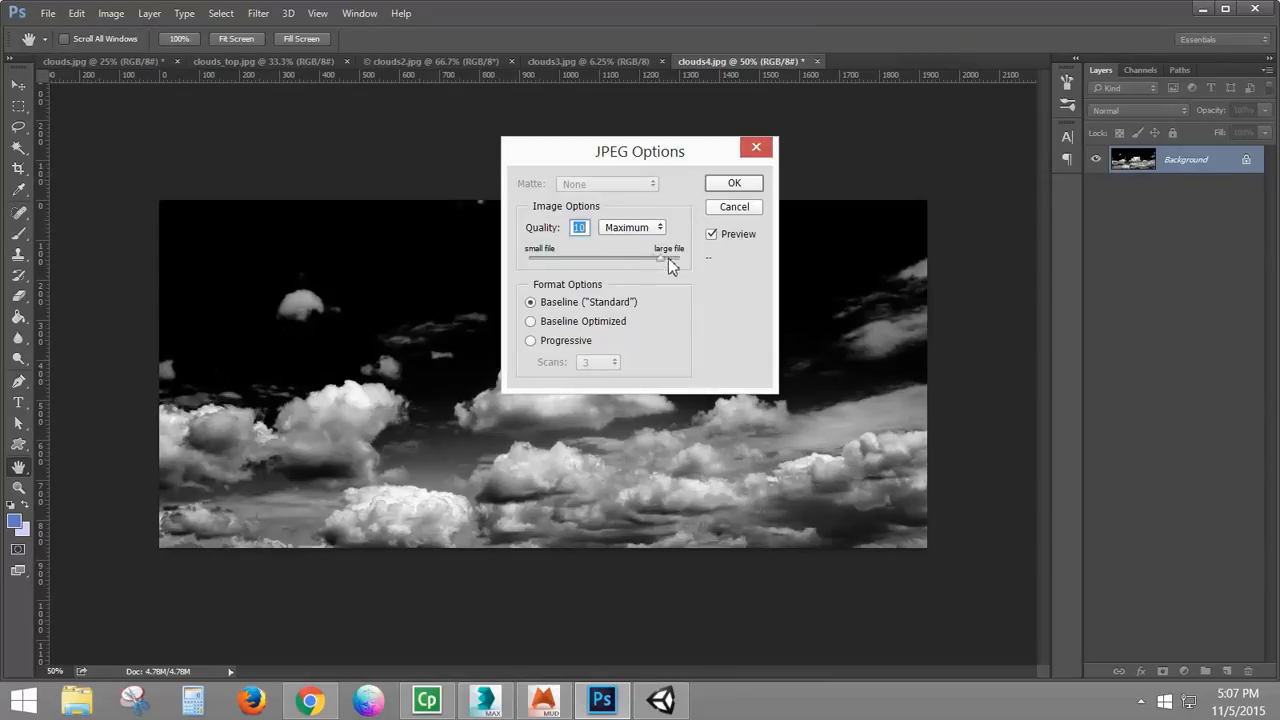
pyautogui.click(729, 186)
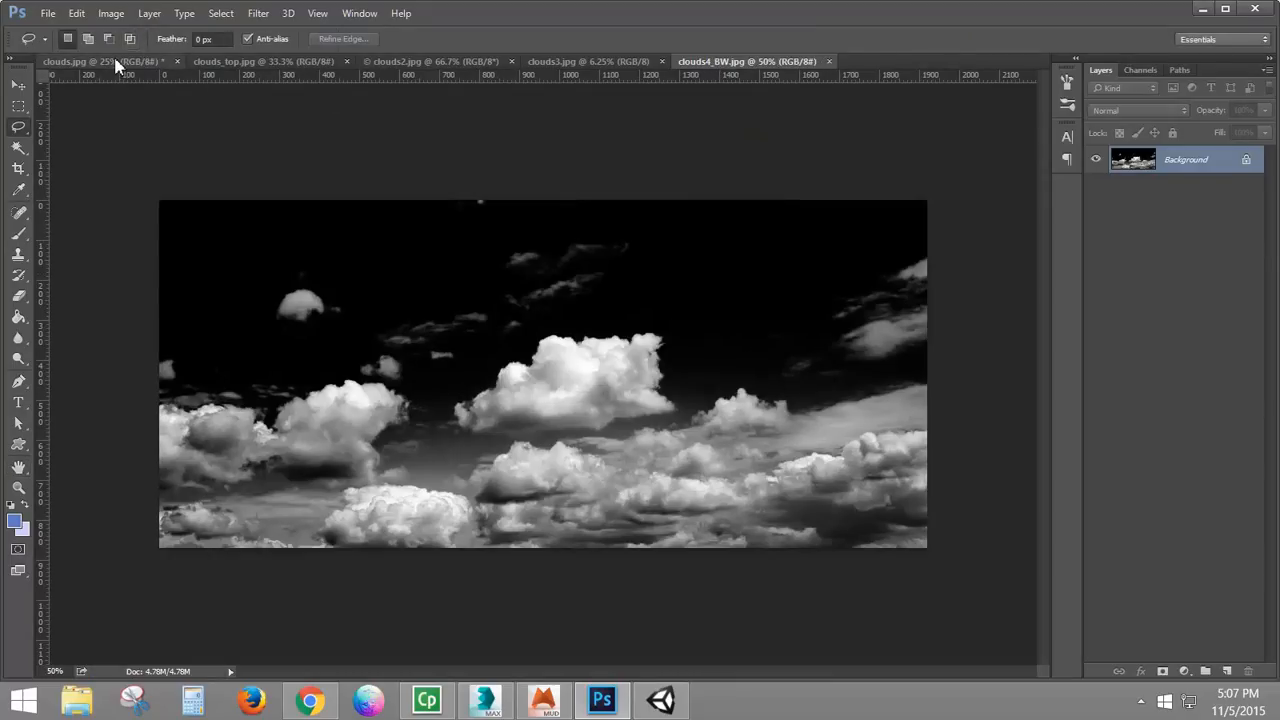
# Step: Save the black-and-white clouds.jpg as clouds1_BW.jpg at JPEG quality 12, and close both finished black-and-white images
pyautogui.click(110, 62)
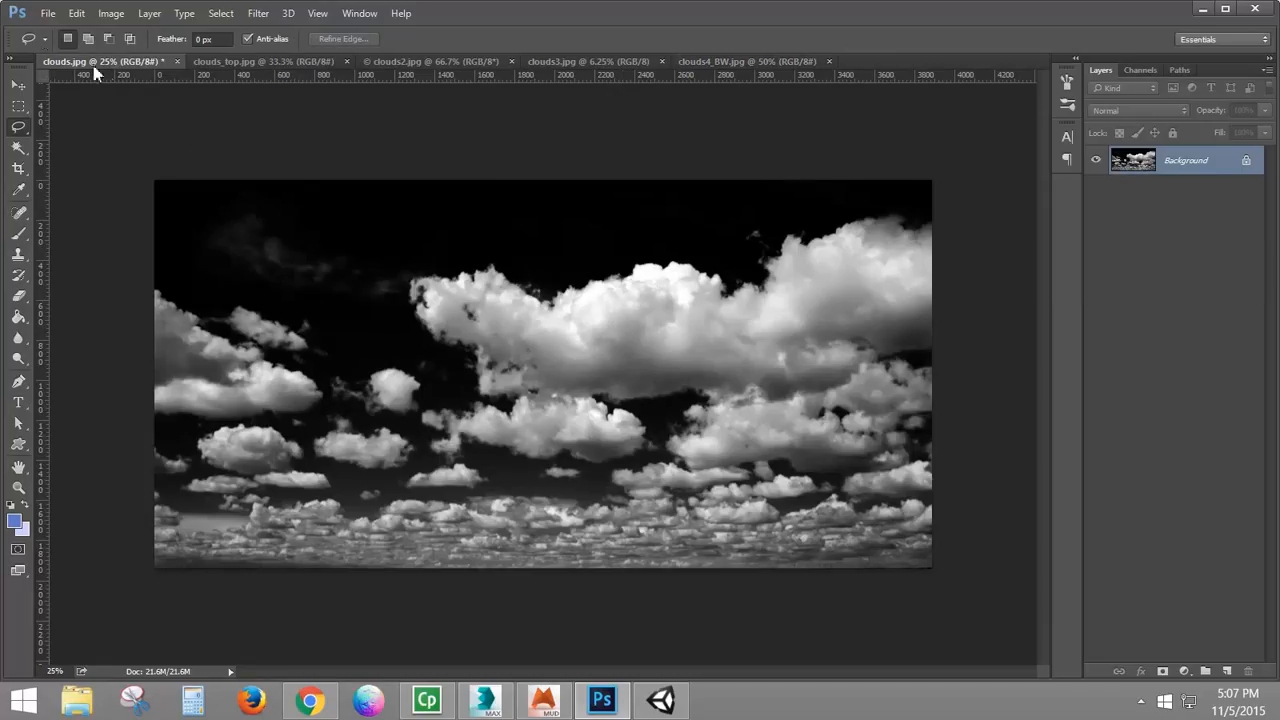
pyautogui.click(47, 13)
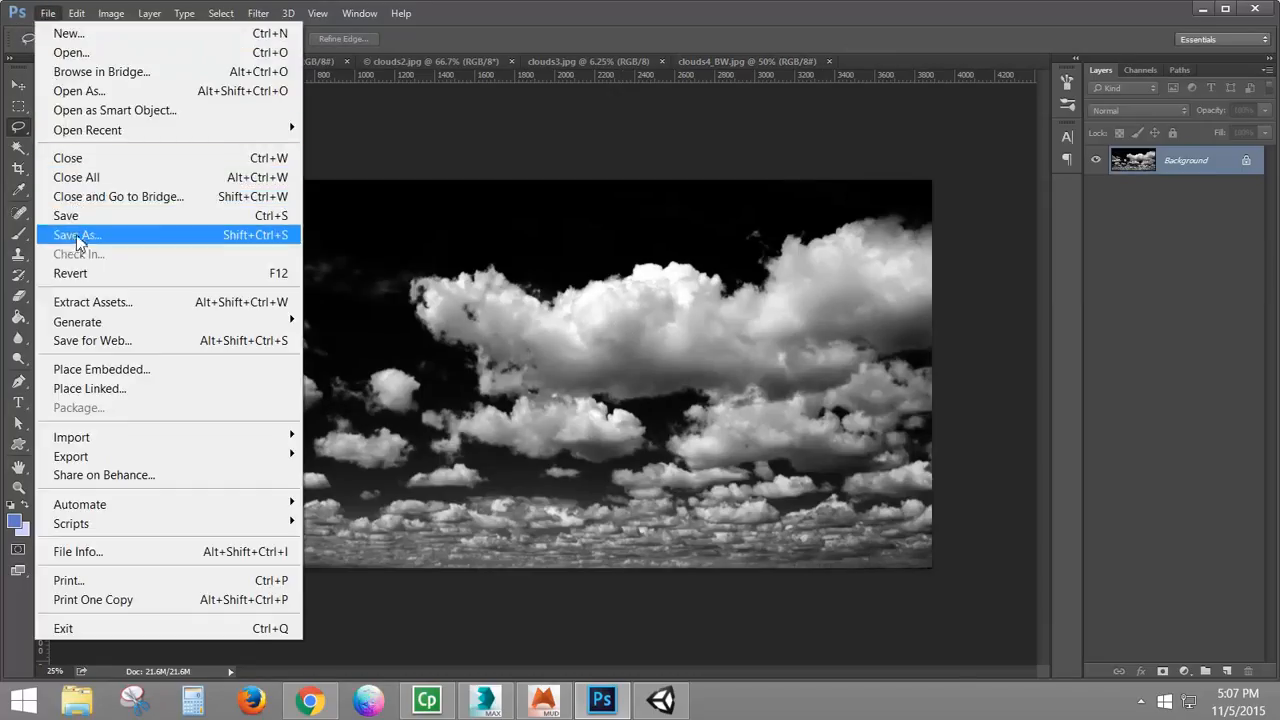
pyautogui.click(76, 239)
pyautogui.click(335, 440)
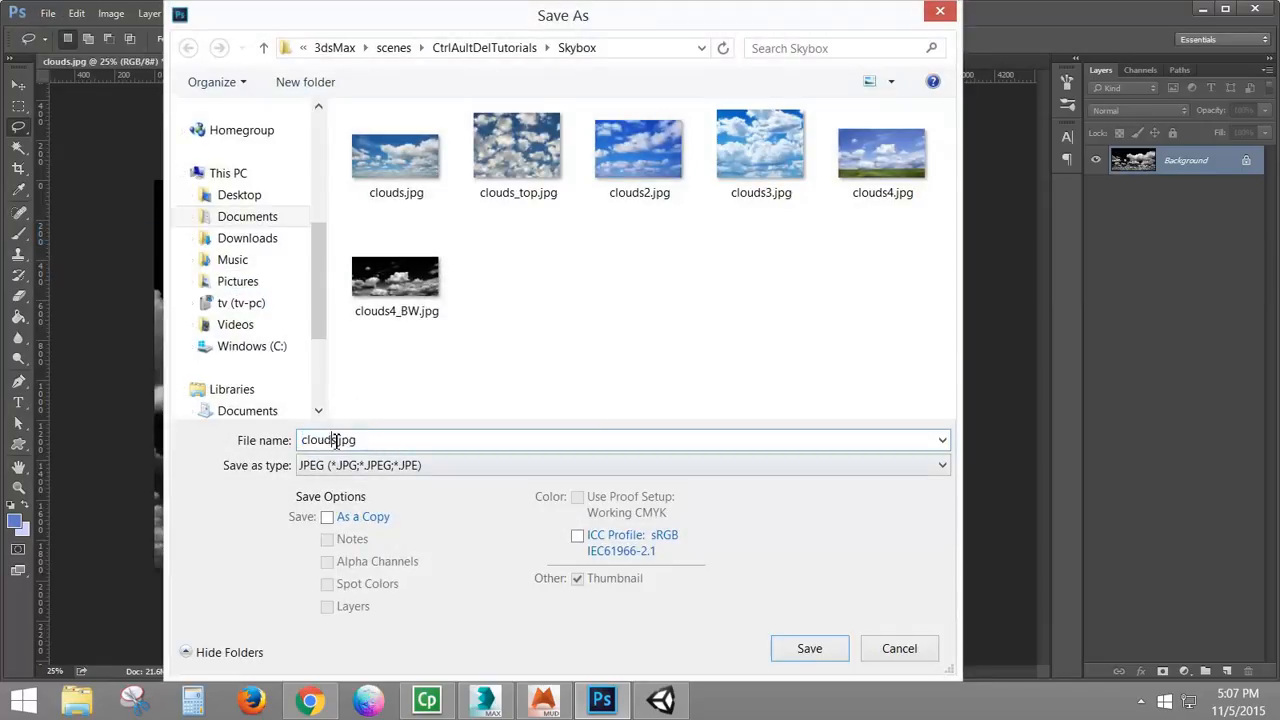
pyautogui.click(392, 302)
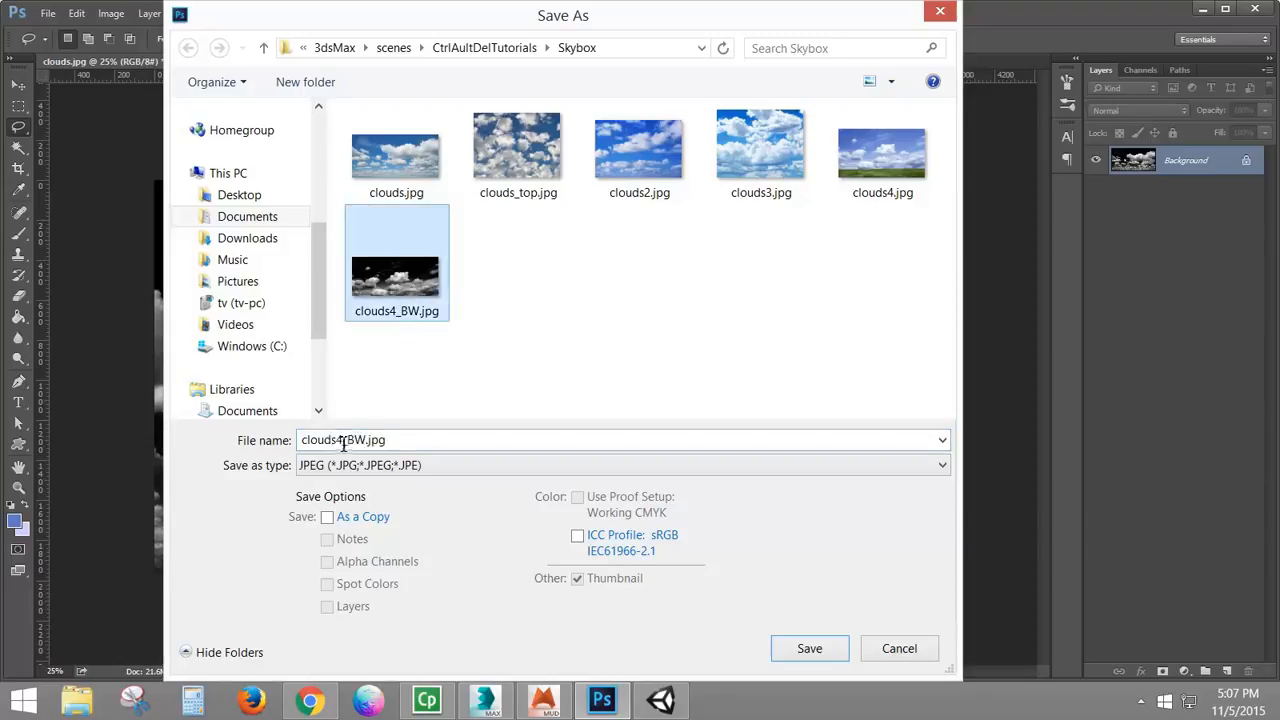
pyautogui.doubleClick(341, 441)
pyautogui.moveTo(335, 441); pyautogui.dragTo(342, 441)
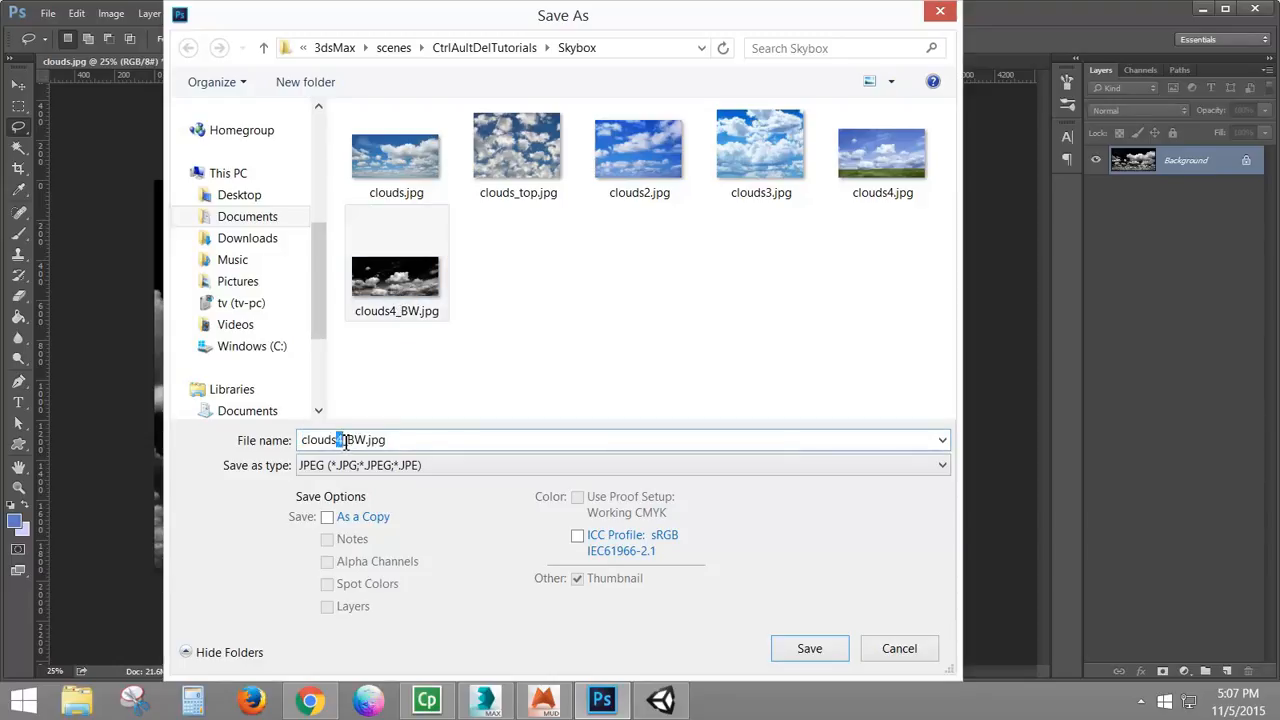
pyautogui.write('1')
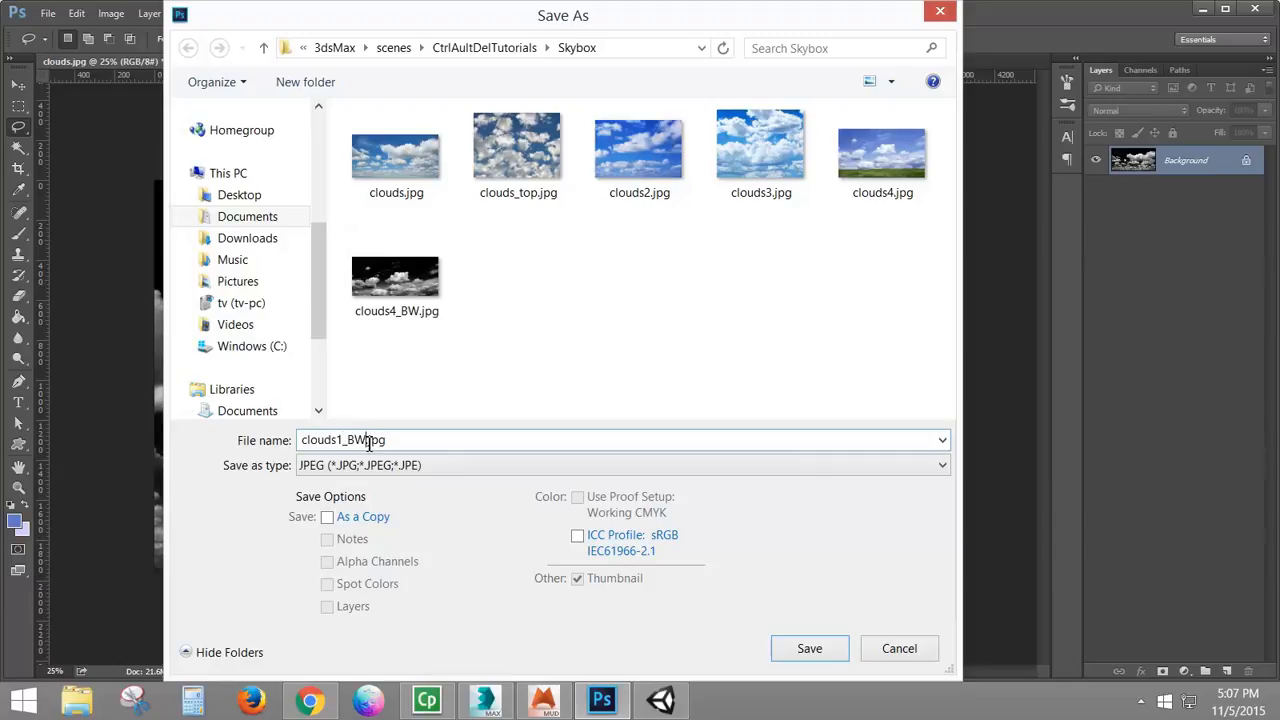
pyautogui.moveTo(368, 444)
pyautogui.mouseDown()
pyautogui.moveTo(313, 446)
pyautogui.moveTo(343, 455)
pyautogui.moveTo(358, 442)
pyautogui.mouseUp()
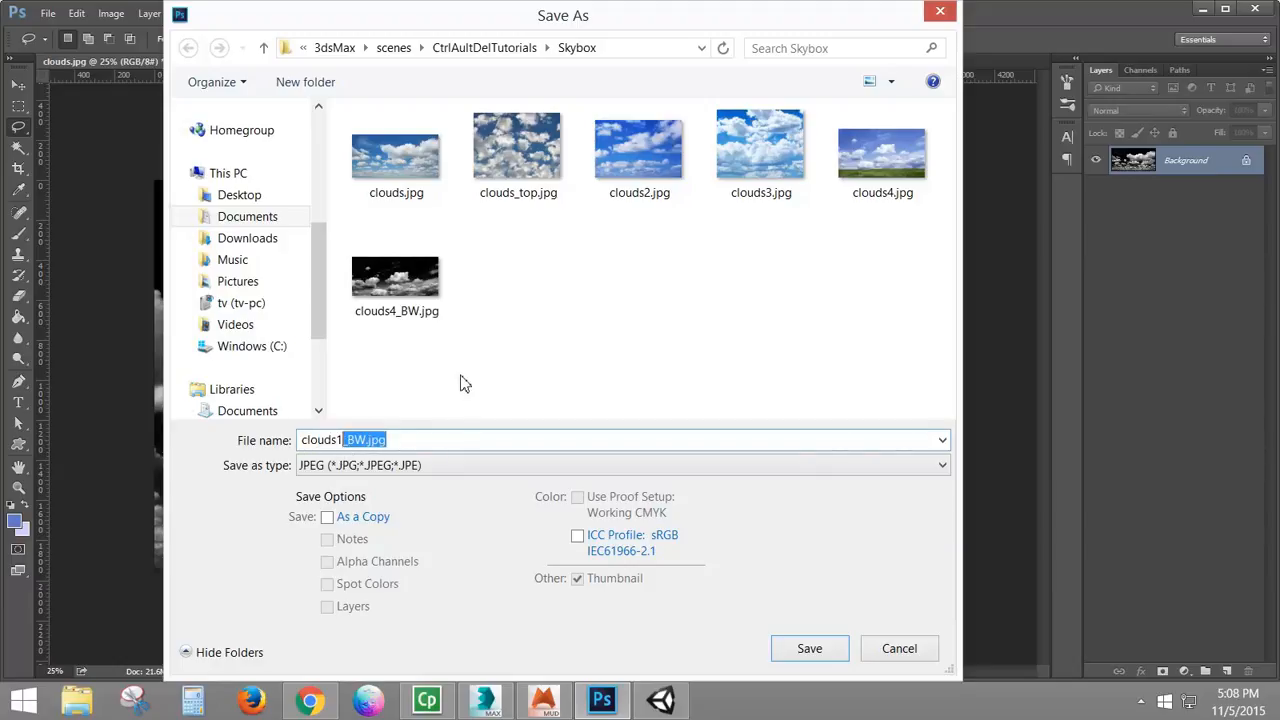
pyautogui.click(846, 650)
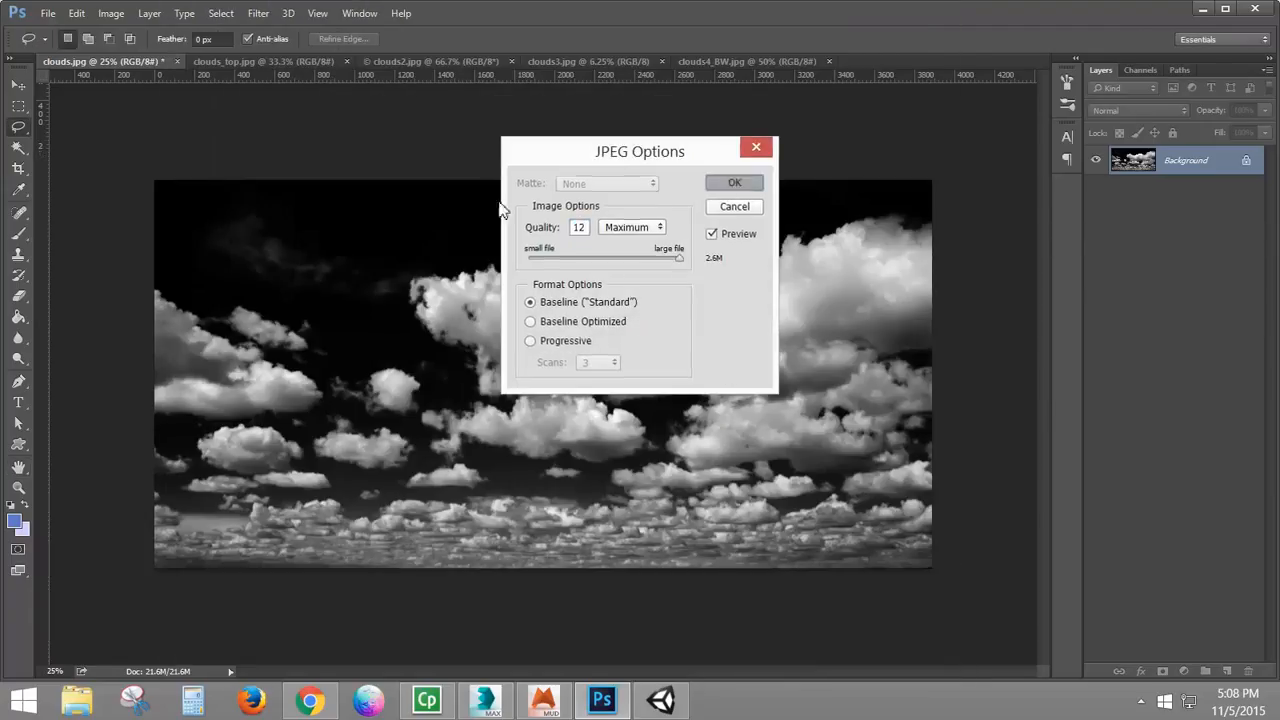
pyautogui.press('Return')
pyautogui.click(195, 62)
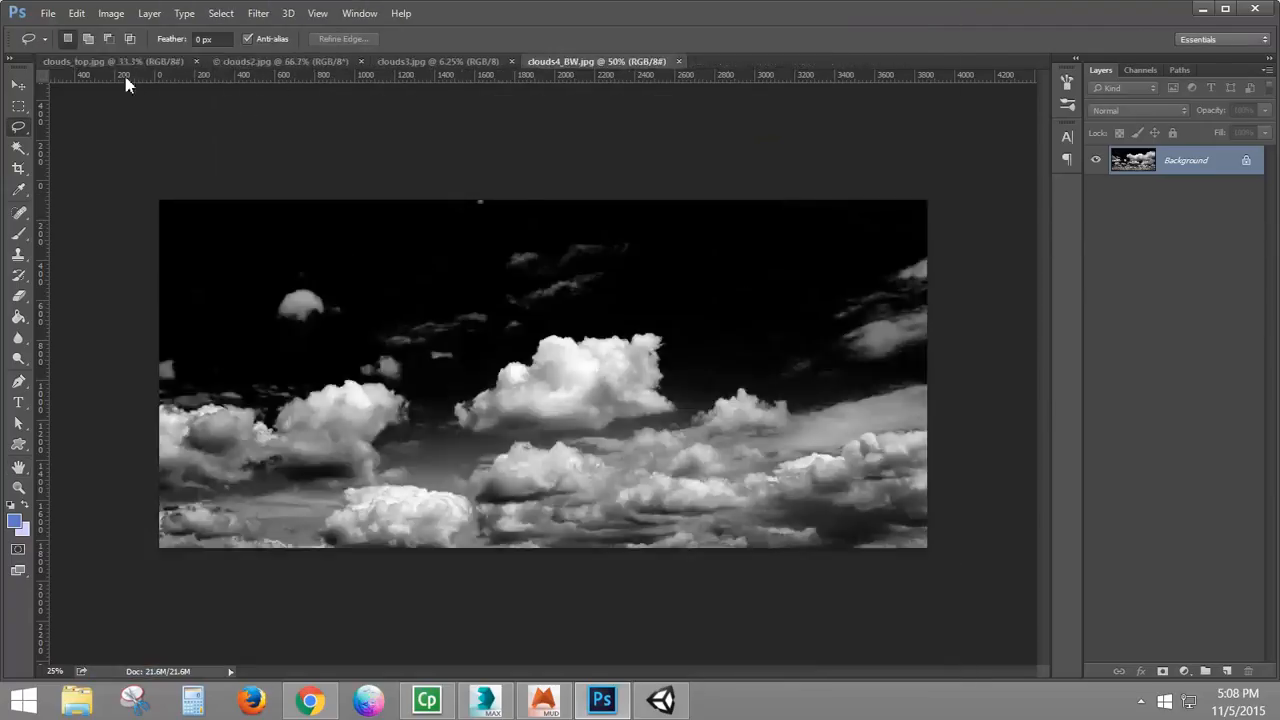
pyautogui.click(679, 62)
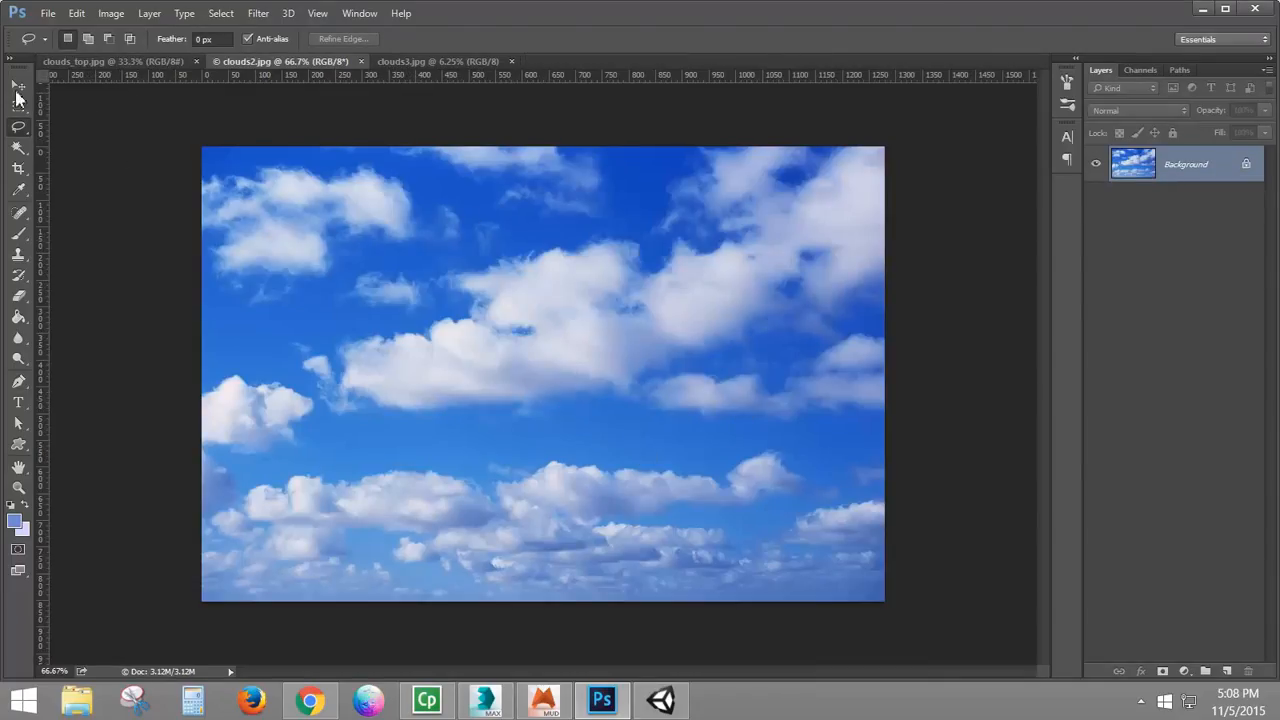
# Step: Select the blue sky in clouds2.jpg with Color Range, sampling the dark blue near the upper edge at a fuzziness of 133
pyautogui.click(105, 13)
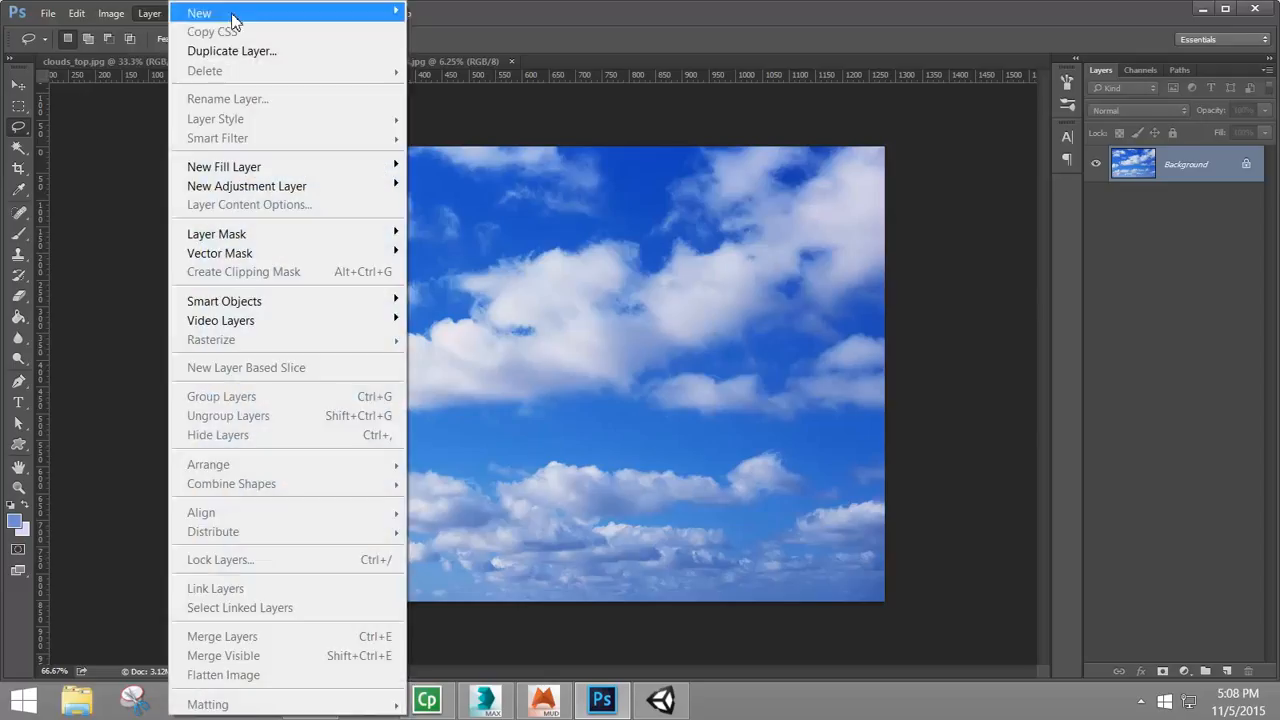
pyautogui.click(146, 14)
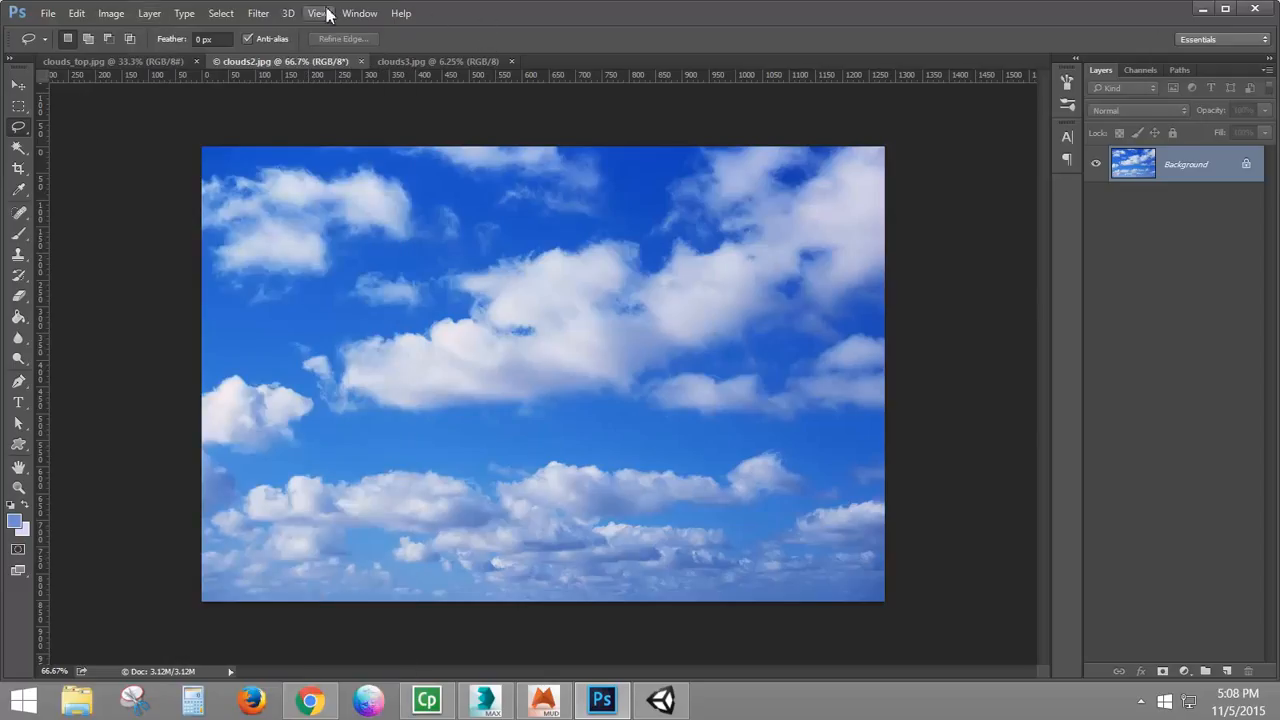
pyautogui.click(221, 13)
pyautogui.click(238, 206)
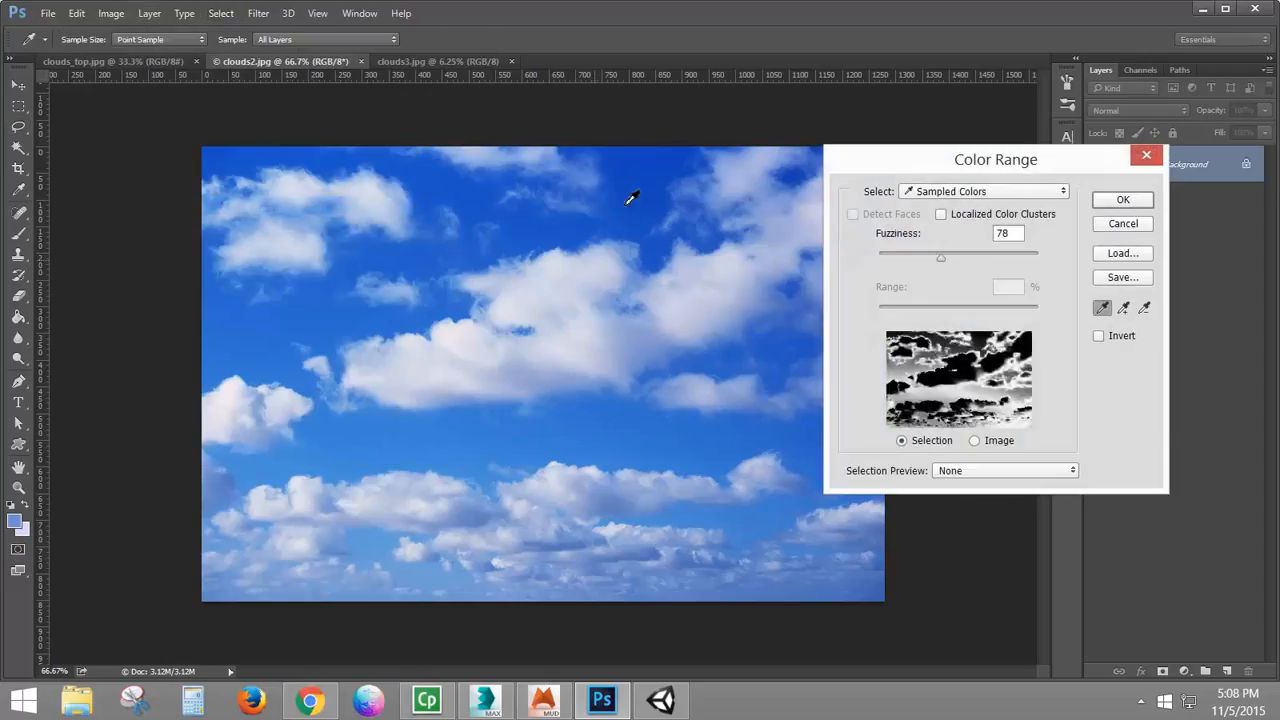
pyautogui.click(656, 178)
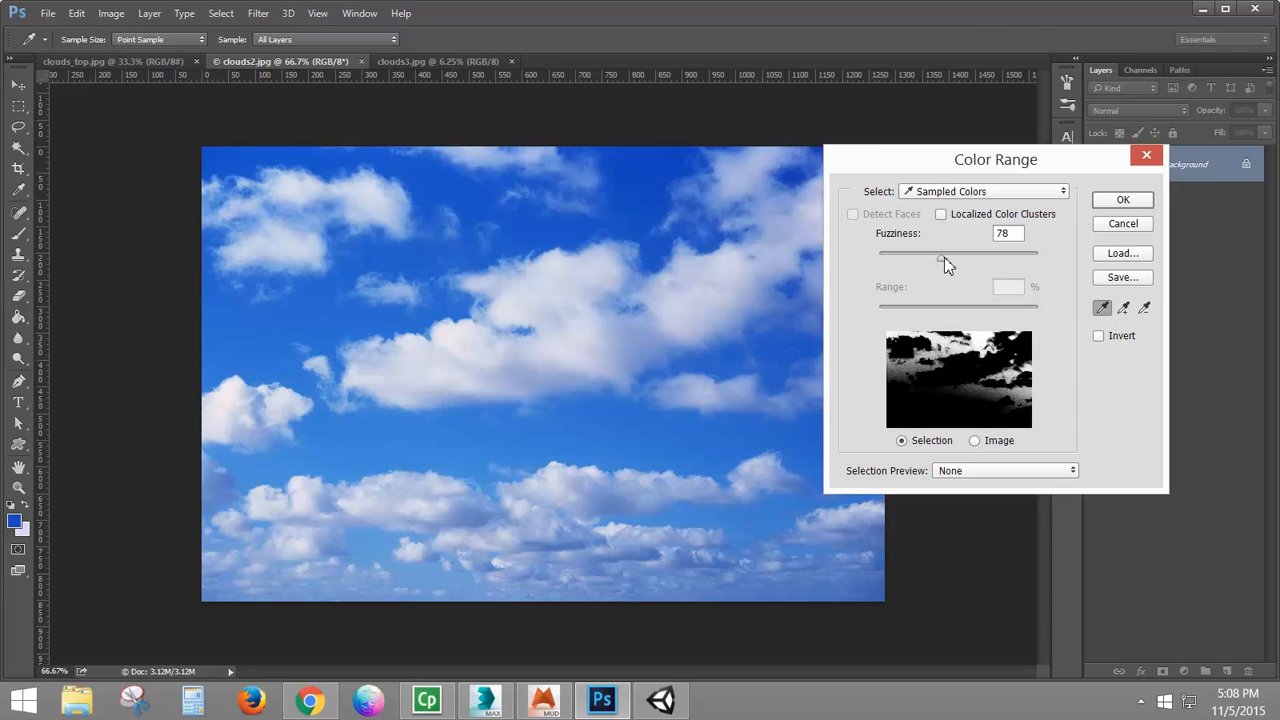
pyautogui.moveTo(942, 257); pyautogui.dragTo(985, 259)
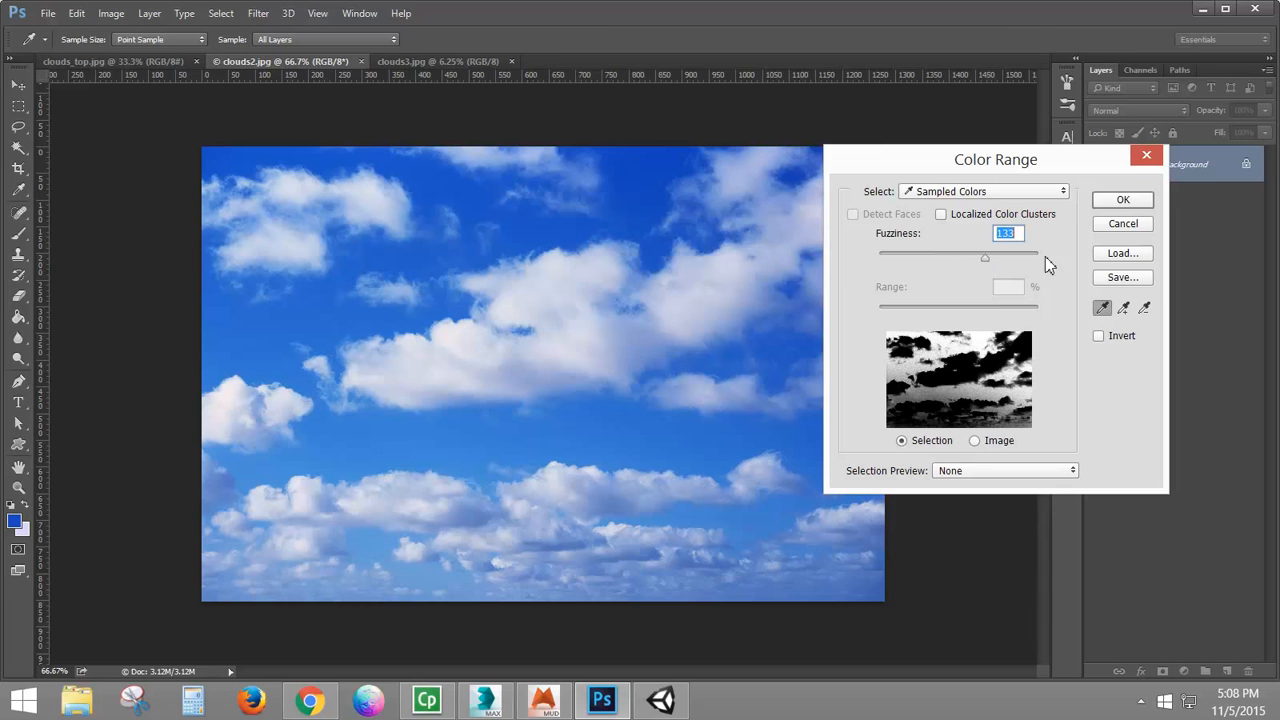
pyautogui.click(1123, 200)
# Step: Set the brightness of the selected sky in clouds2.jpg to -150
pyautogui.click(110, 13)
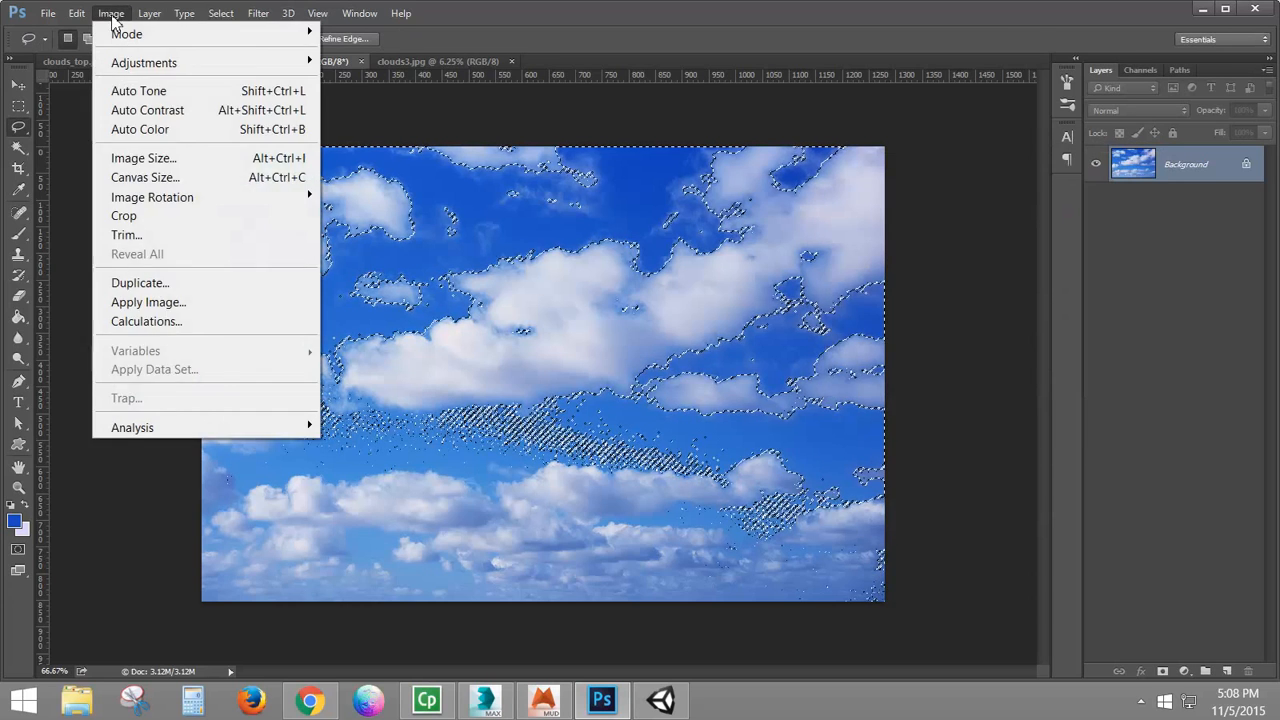
pyautogui.moveTo(175, 62)
pyautogui.click(360, 60)
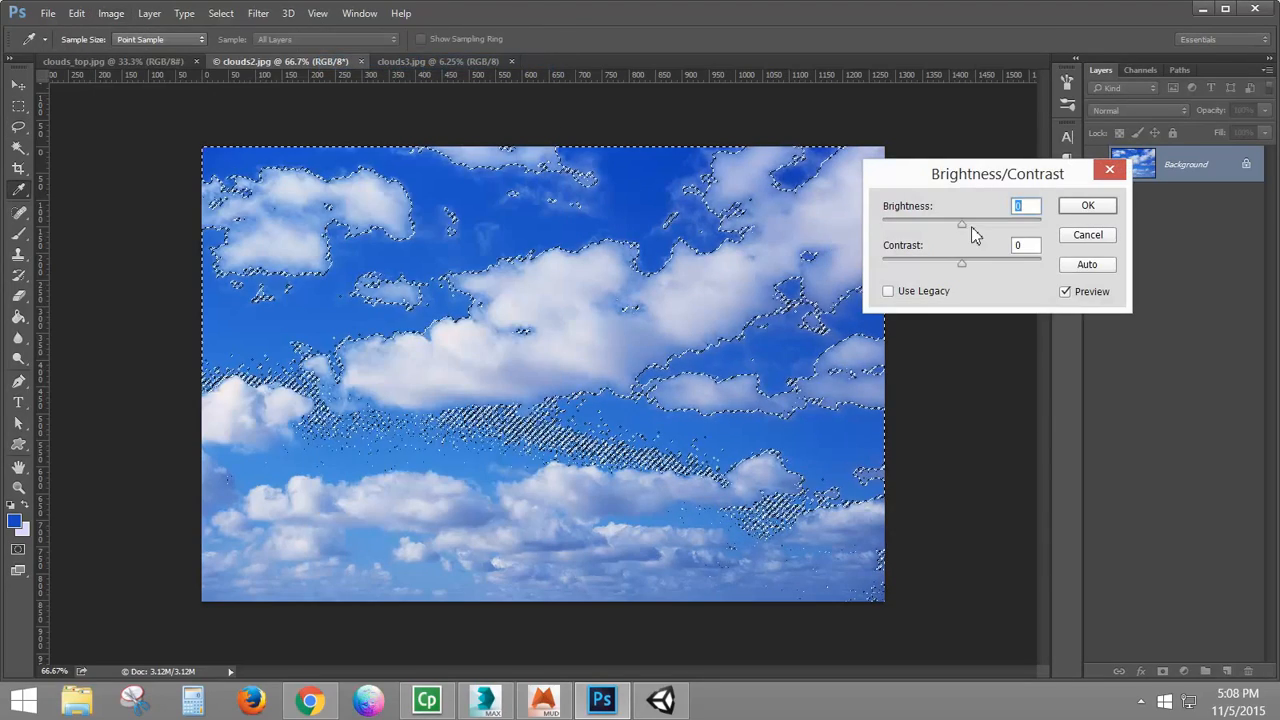
pyautogui.moveTo(963, 226); pyautogui.dragTo(820, 233)
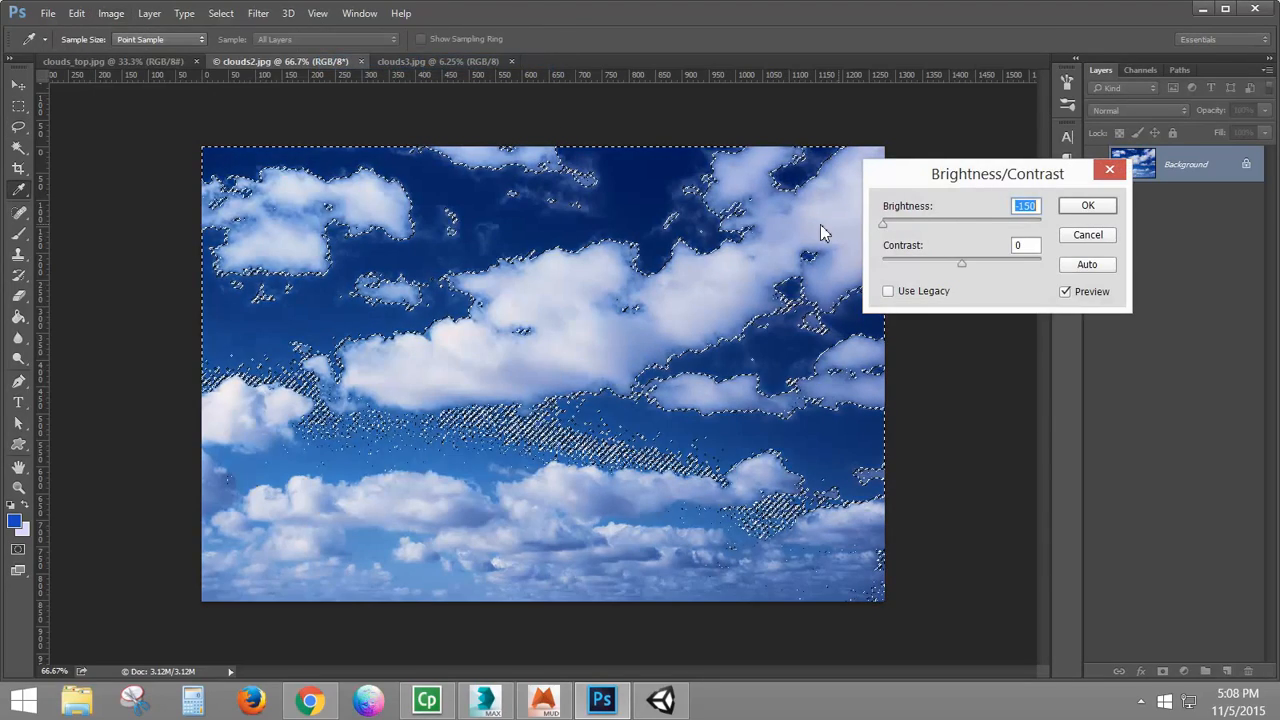
pyautogui.click(1086, 206)
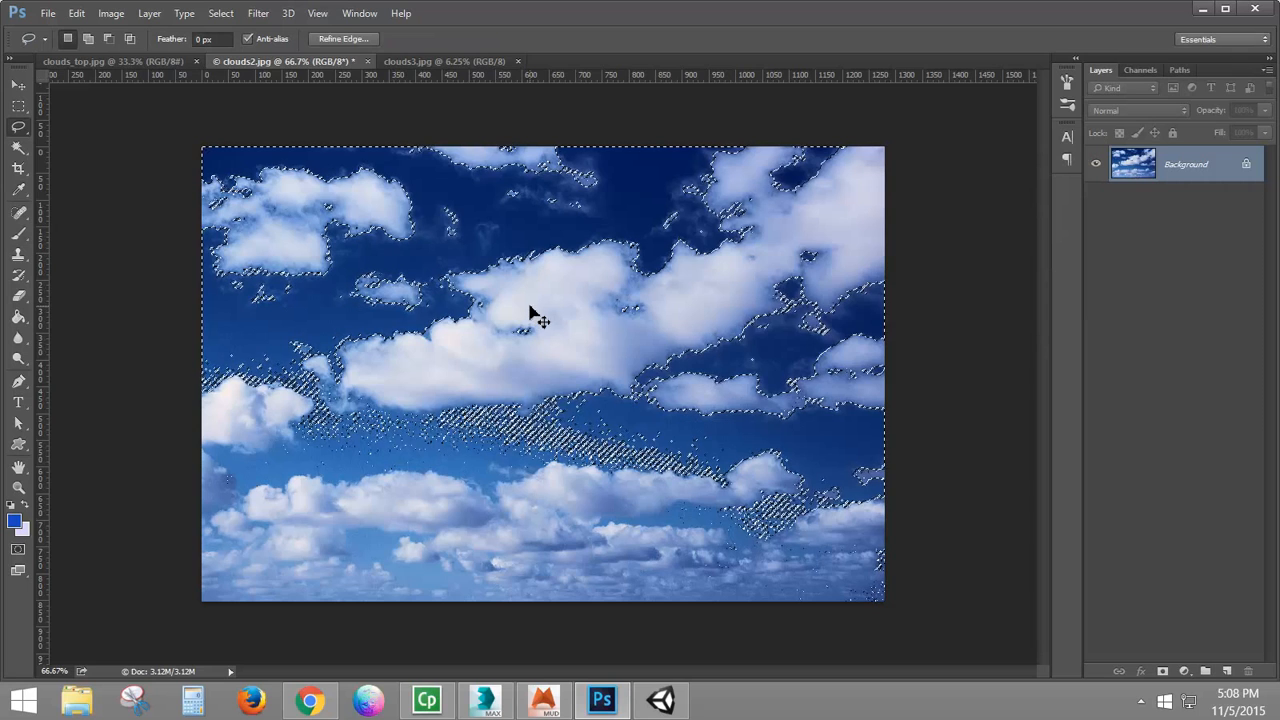
# Step: Clear the sky selection in clouds2.jpg and desaturate the whole image
pyautogui.hotkey('ctrl', 'd')
pyautogui.click(111, 12)
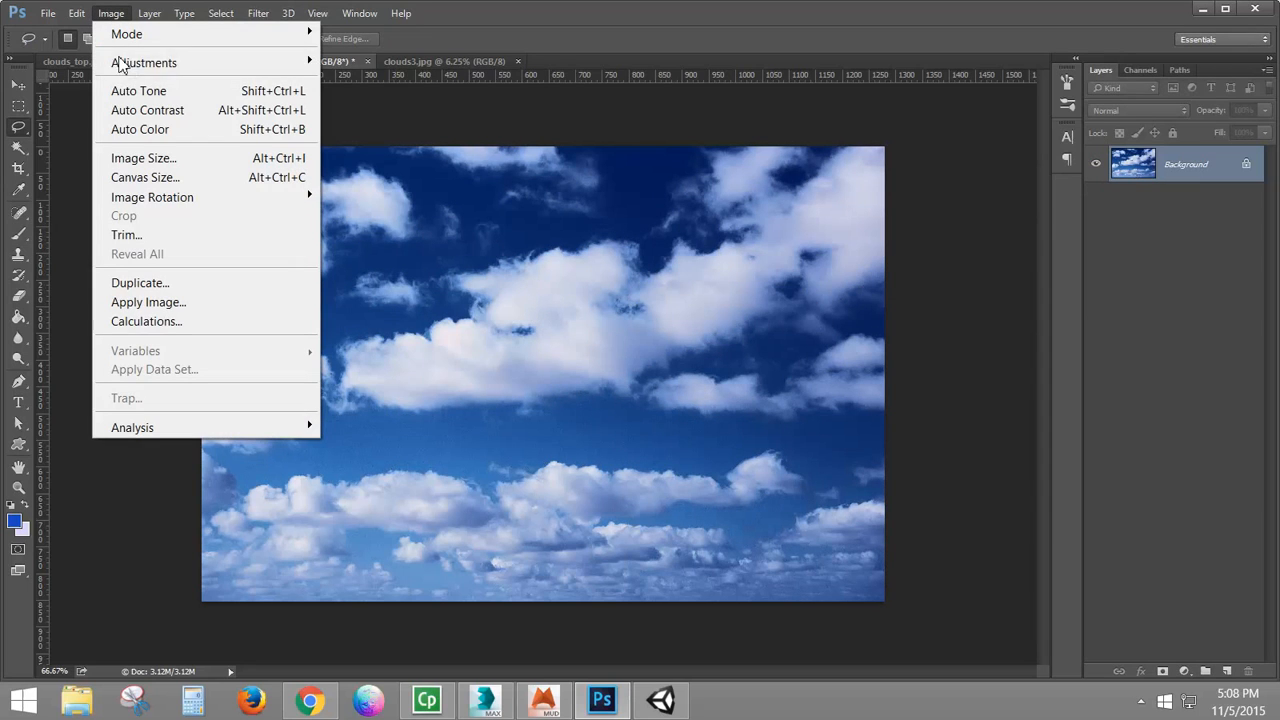
pyautogui.moveTo(171, 63)
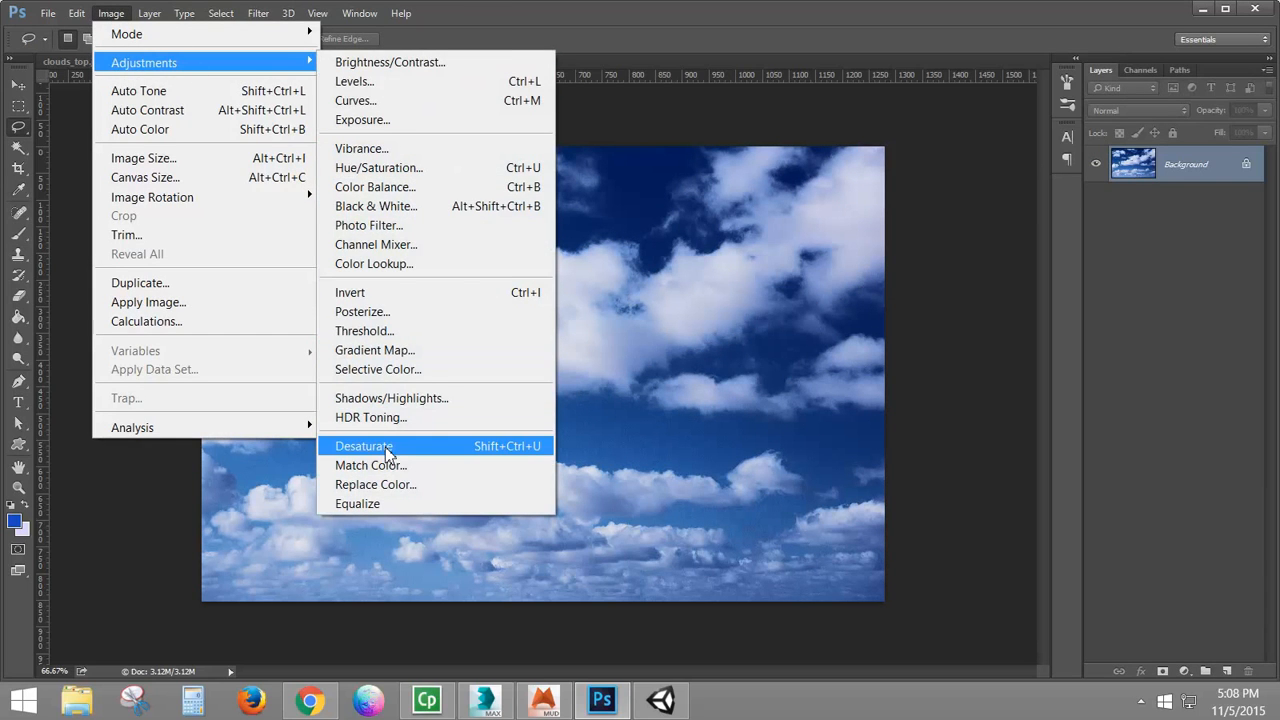
pyautogui.click(387, 449)
# Step: Darken the sky in clouds2.jpg with Levels, raising the black input level to about 48 and shifting the midtones darker
pyautogui.click(111, 13)
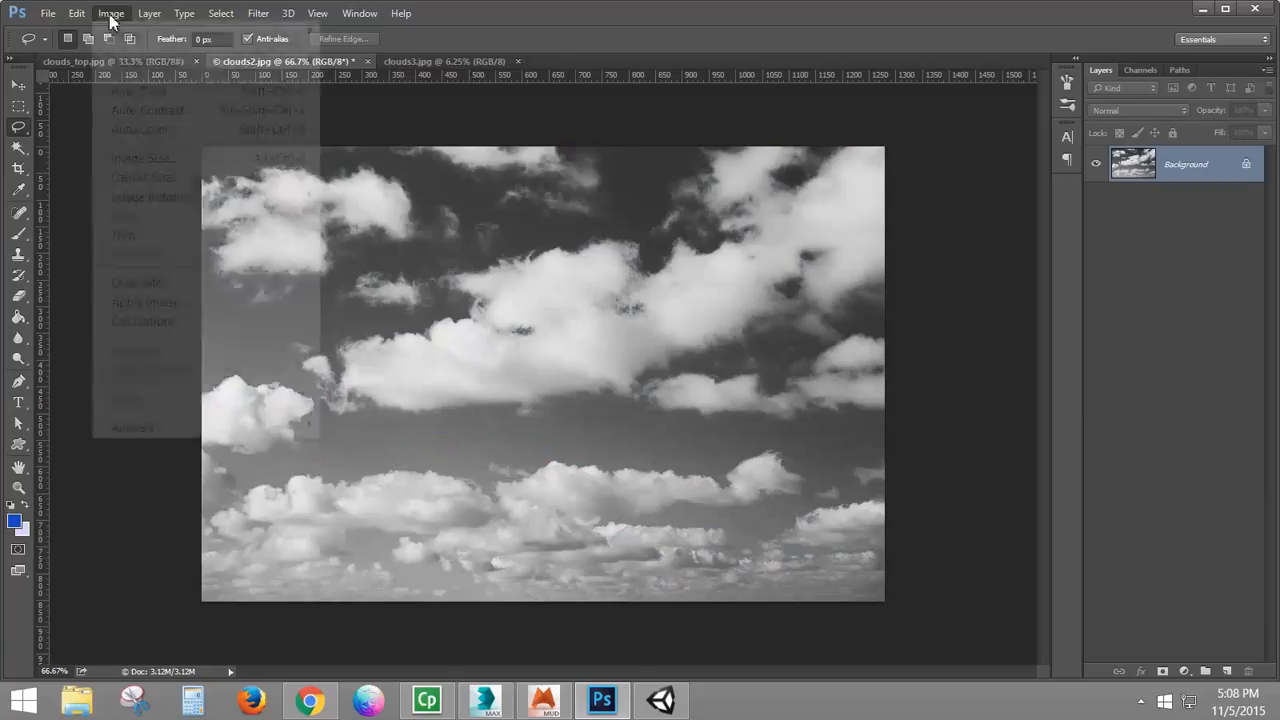
pyautogui.moveTo(128, 63)
pyautogui.click(371, 79)
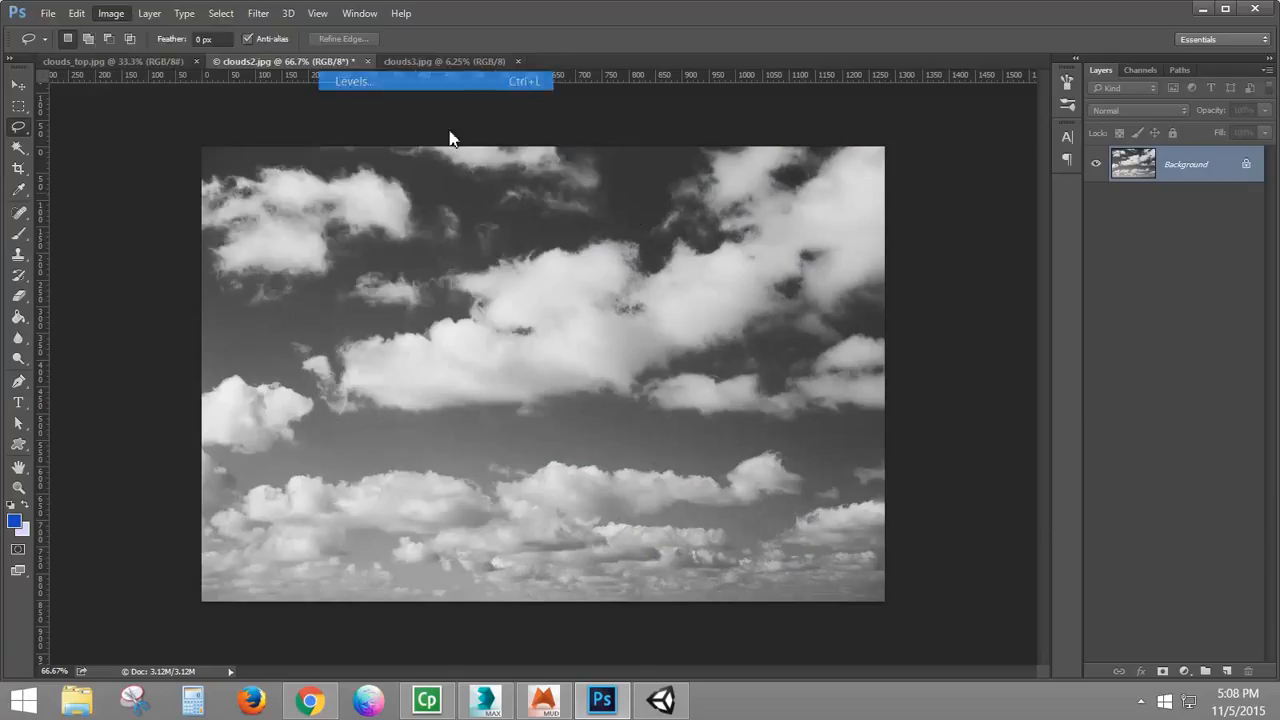
pyautogui.moveTo(818, 416); pyautogui.dragTo(857, 425)
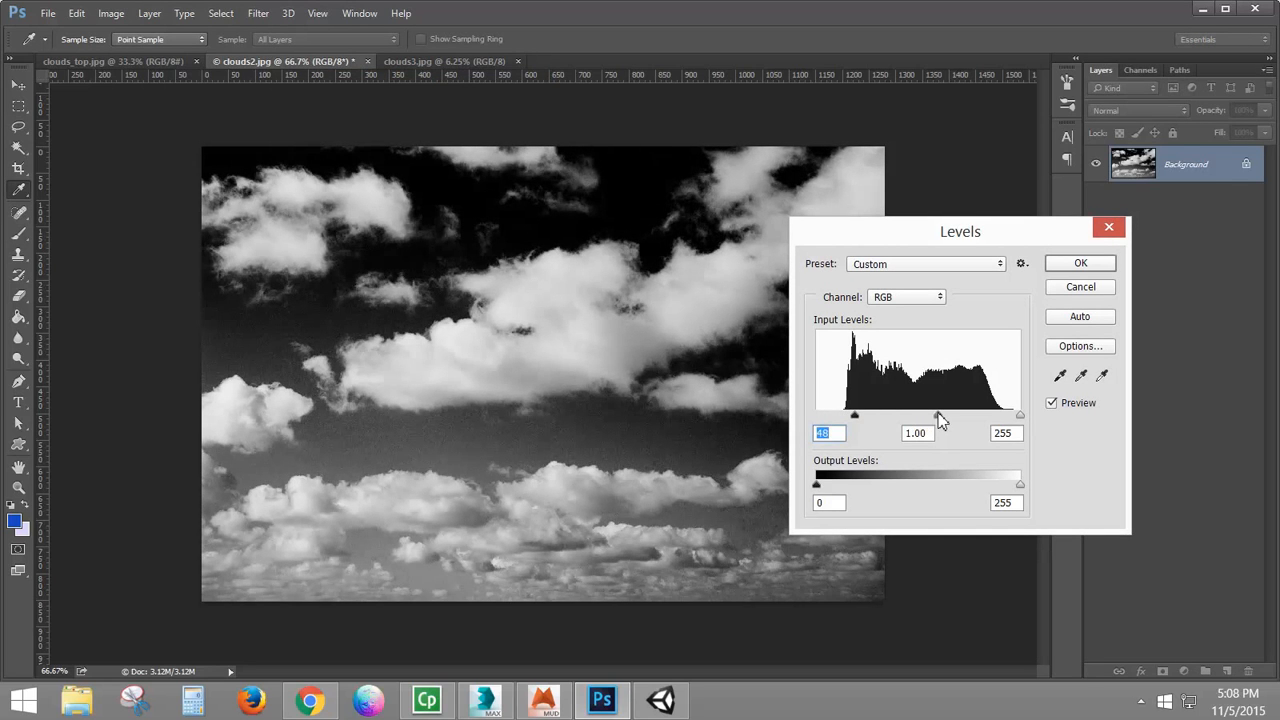
pyautogui.moveTo(938, 414)
pyautogui.mouseDown()
pyautogui.moveTo(997, 428)
pyautogui.moveTo(957, 426)
pyautogui.mouseUp()
pyautogui.click(1080, 263)
pyautogui.press('l')
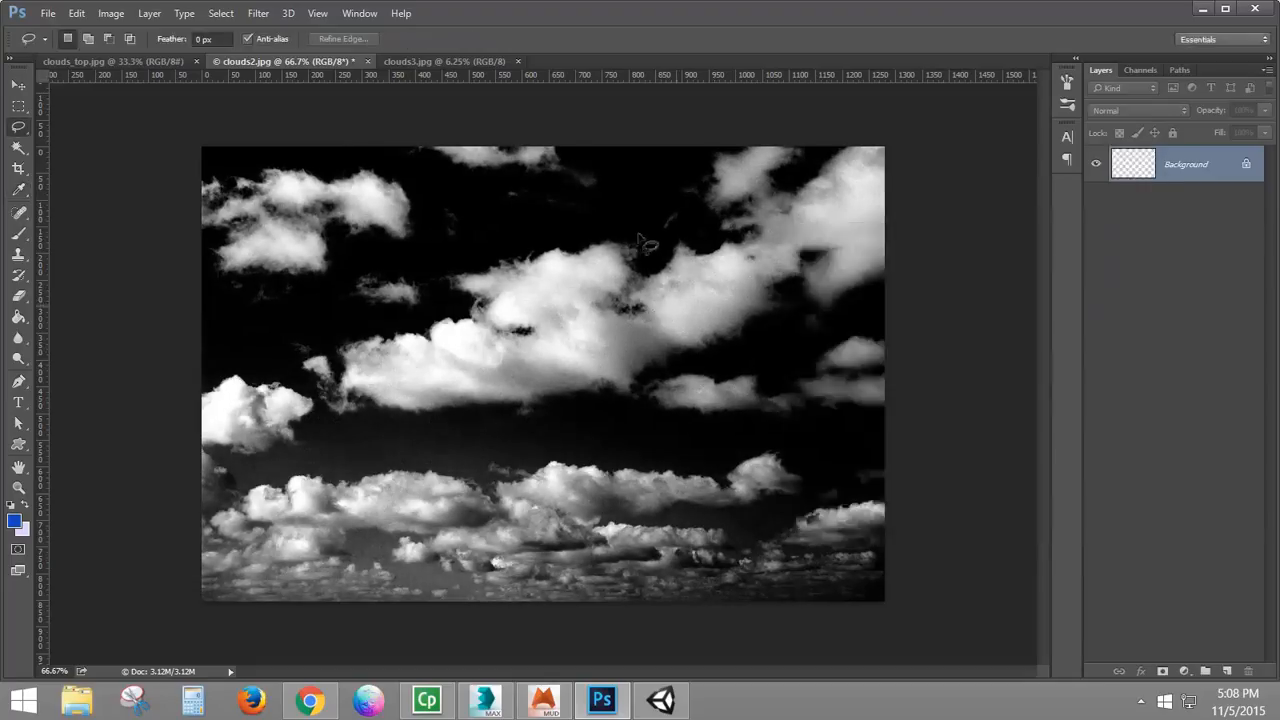
# Step: Save the image as clouds2_BW.jpg in the Skybox folder at JPEG quality 12, and close it
pyautogui.click(48, 16)
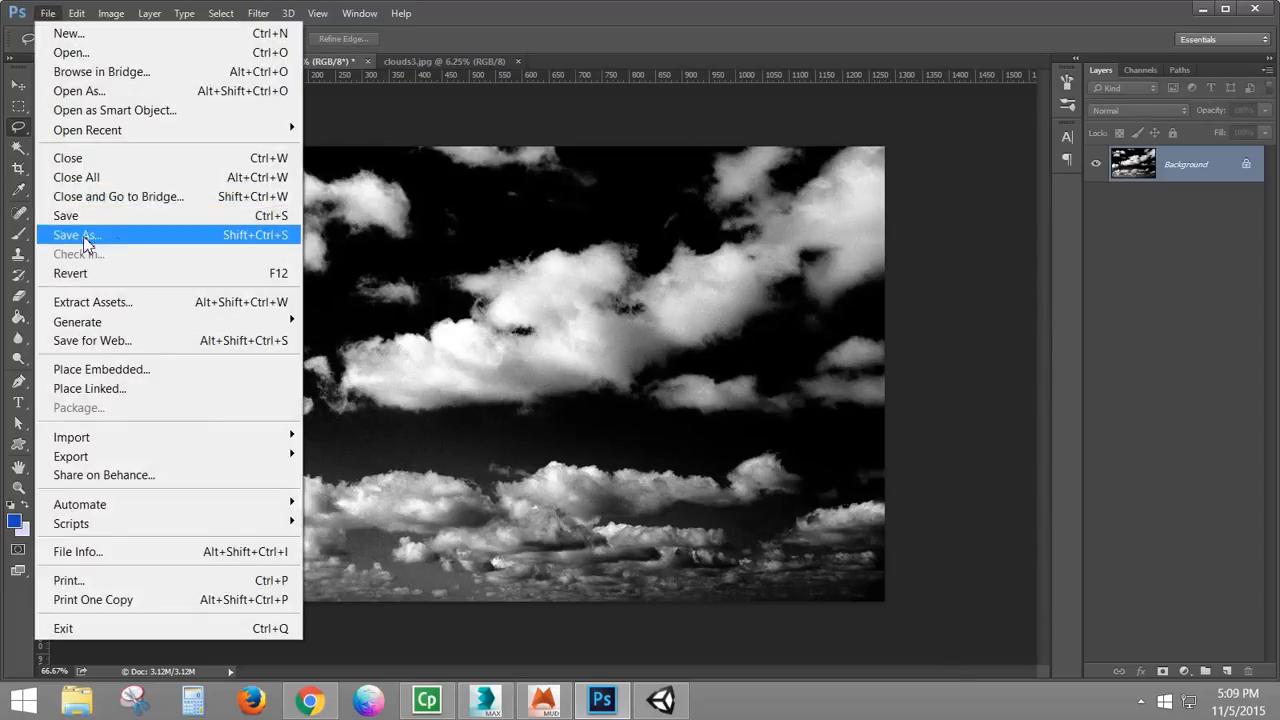
pyautogui.click(83, 235)
pyautogui.click(389, 436)
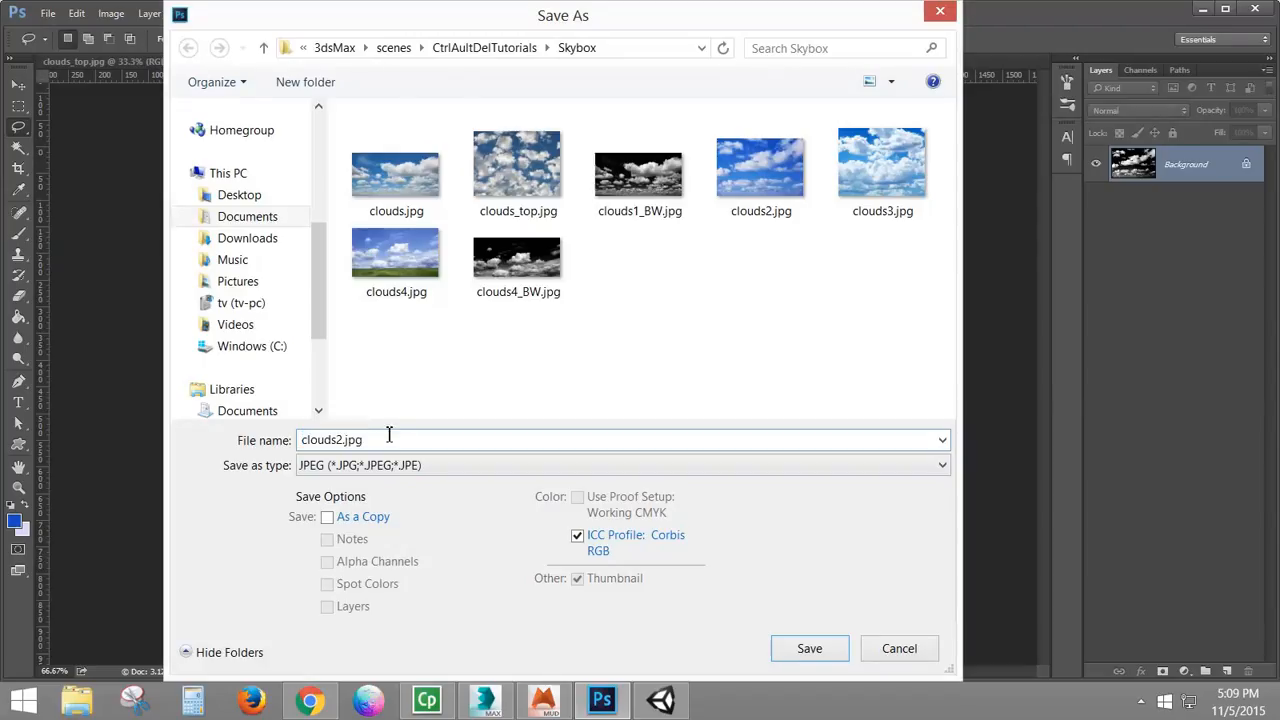
pyautogui.write('_BW.jpg')
pyautogui.click(809, 647)
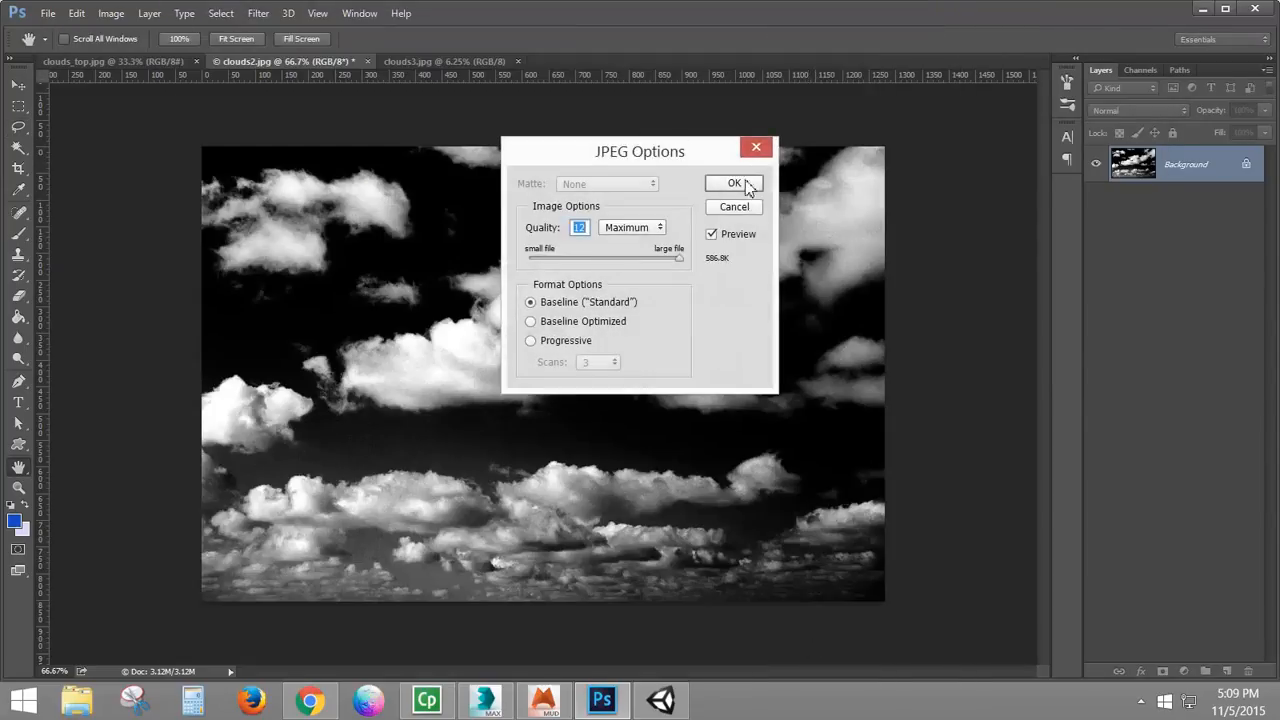
pyautogui.click(736, 182)
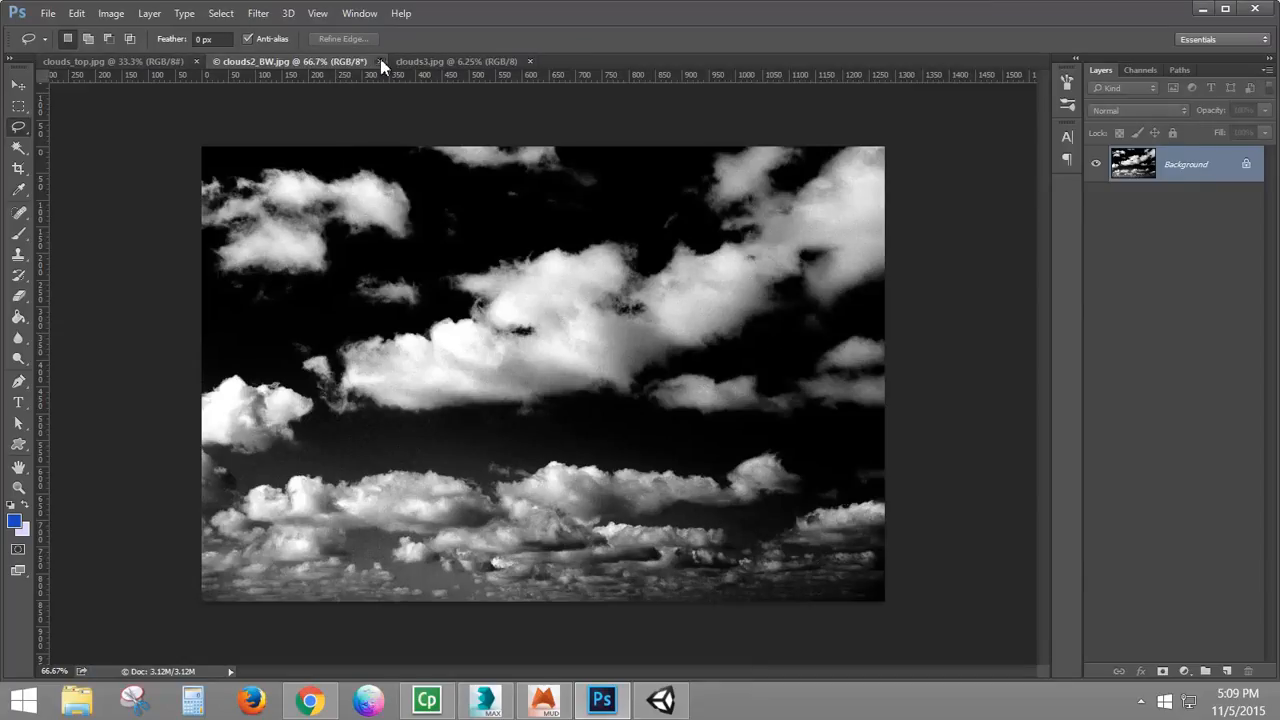
pyautogui.click(379, 61)
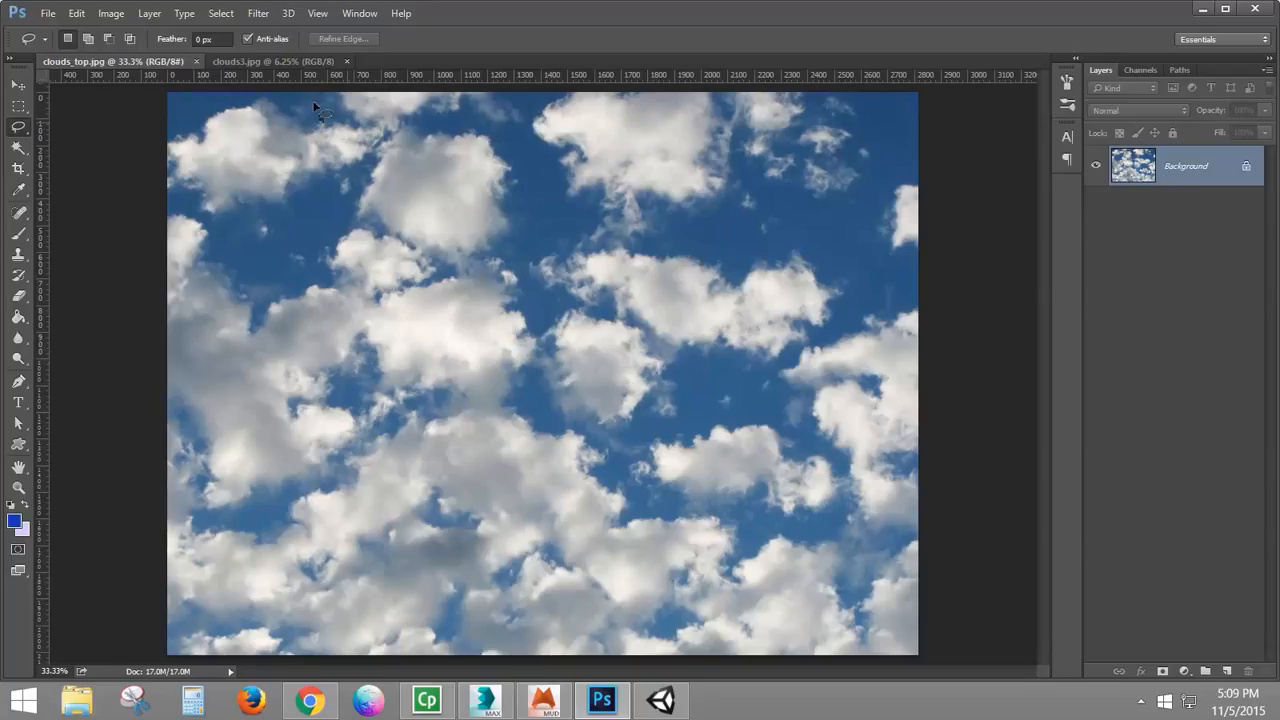
# Step: Select the blue sky in clouds_top.jpg with Color Range, sampling the dark blue between the upper clouds and increasing the fuzziness
pyautogui.click(228, 16)
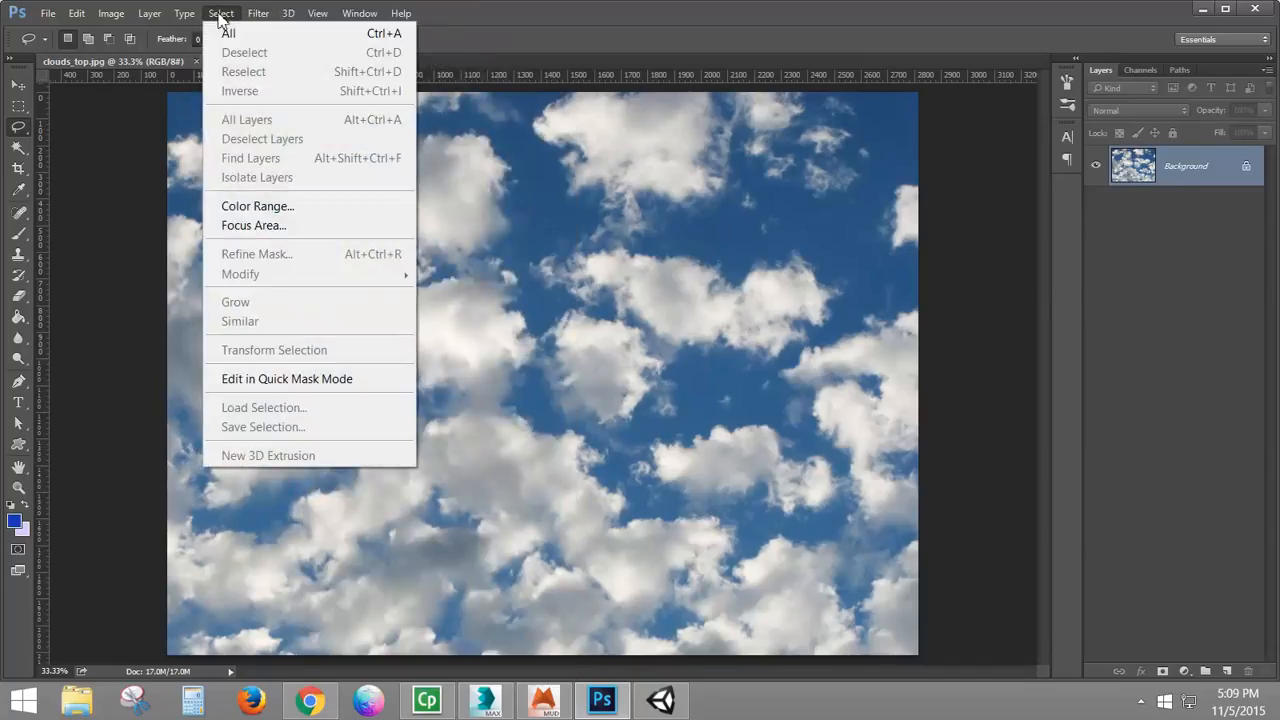
pyautogui.click(246, 206)
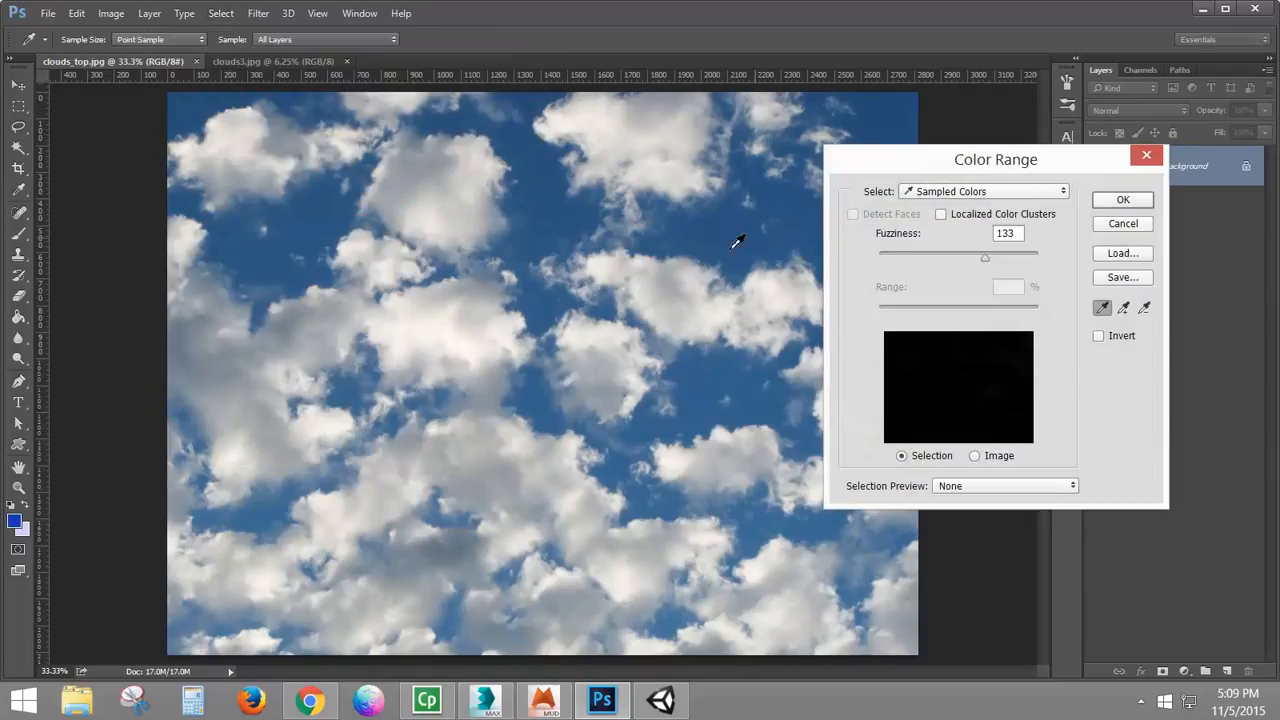
pyautogui.click(756, 232)
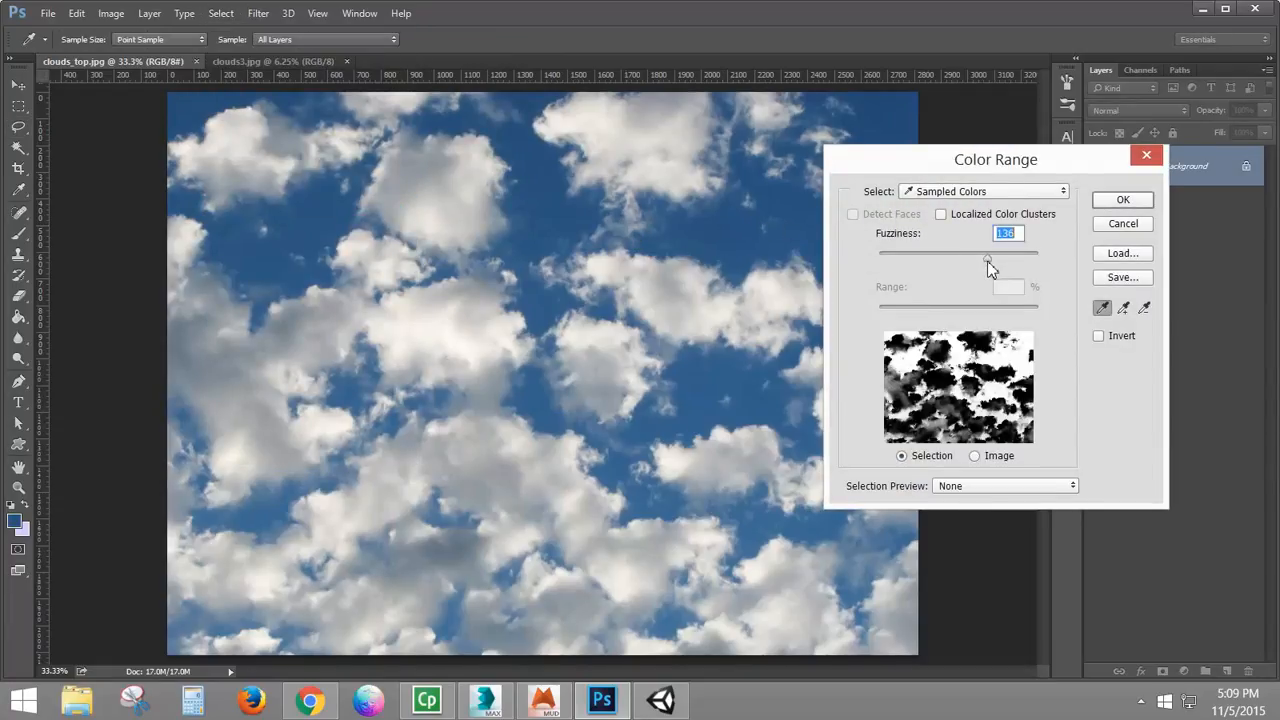
pyautogui.moveTo(988, 262); pyautogui.dragTo(1004, 260)
pyautogui.click(1123, 201)
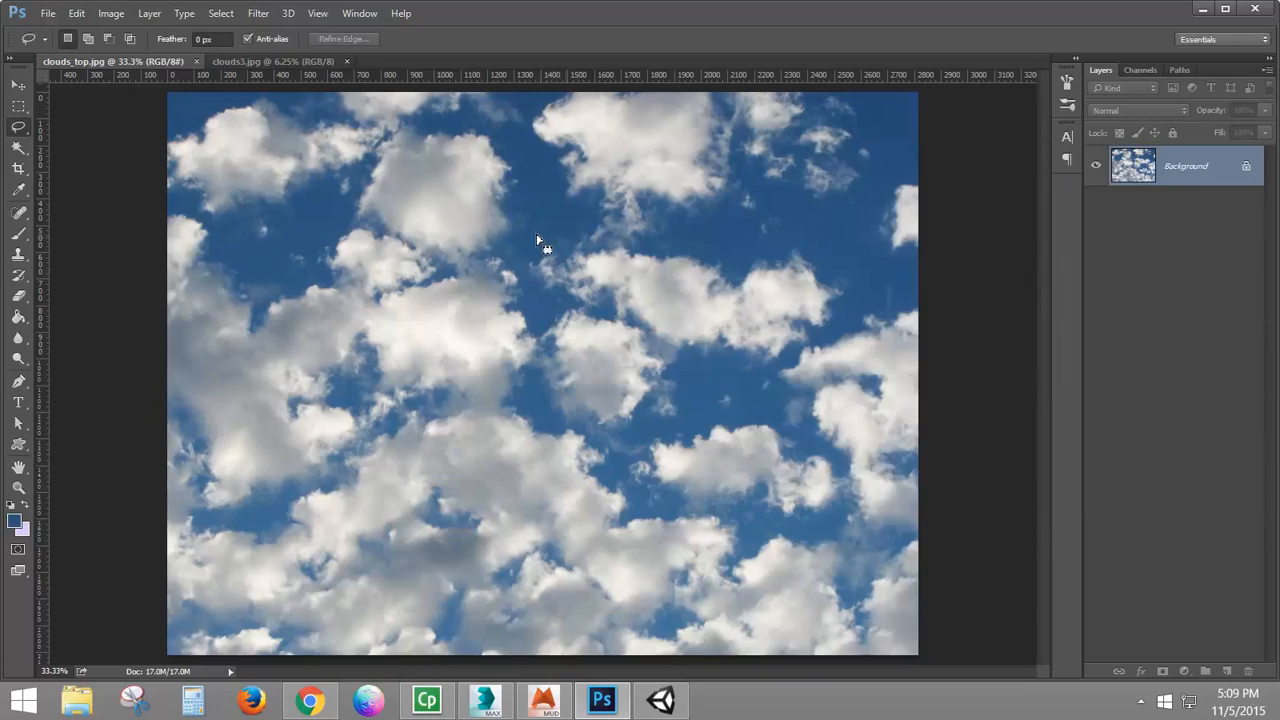
# Step: Set the brightness of the selected sky in clouds_top.jpg to -150
pyautogui.click(111, 13)
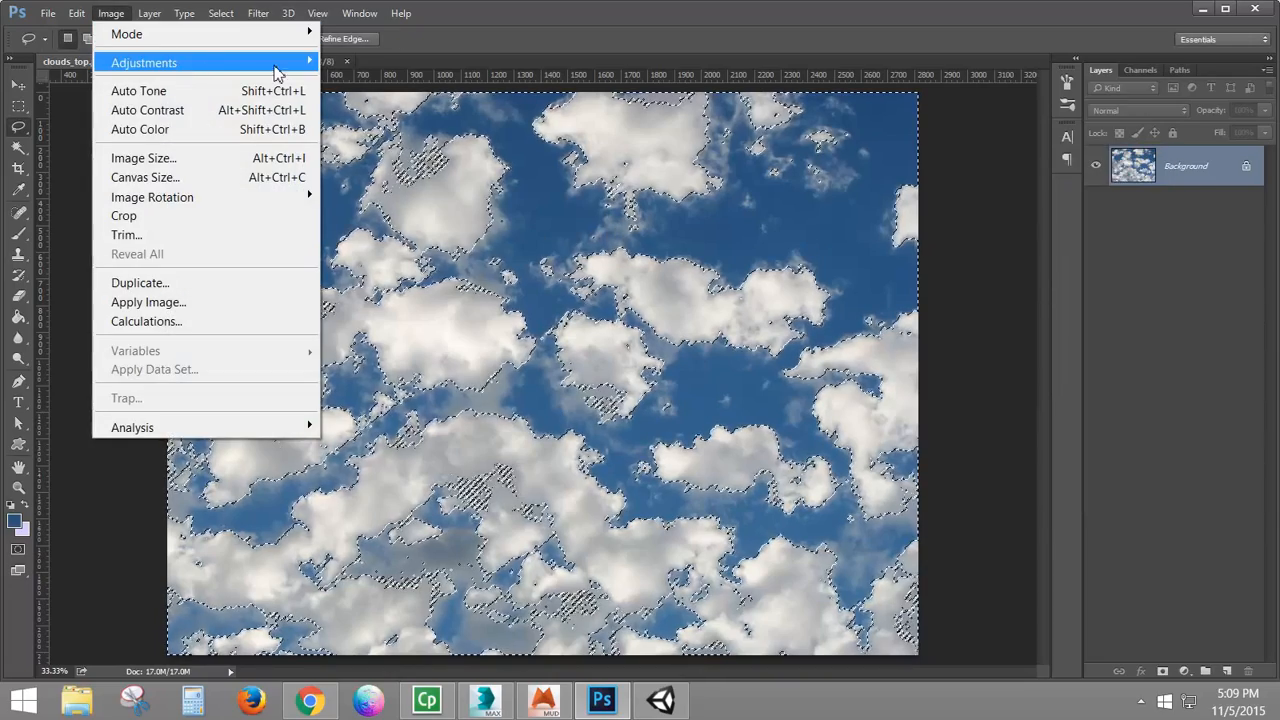
pyautogui.moveTo(277, 62)
pyautogui.click(360, 57)
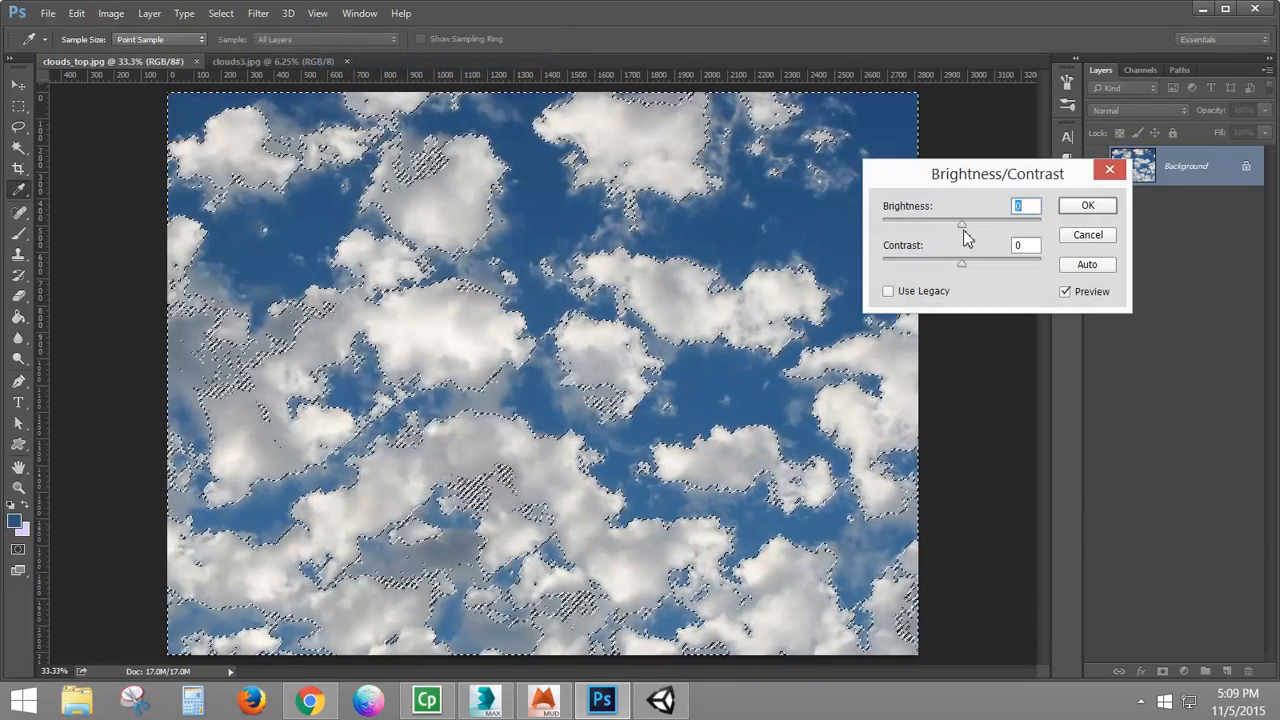
pyautogui.moveTo(960, 226); pyautogui.dragTo(872, 238)
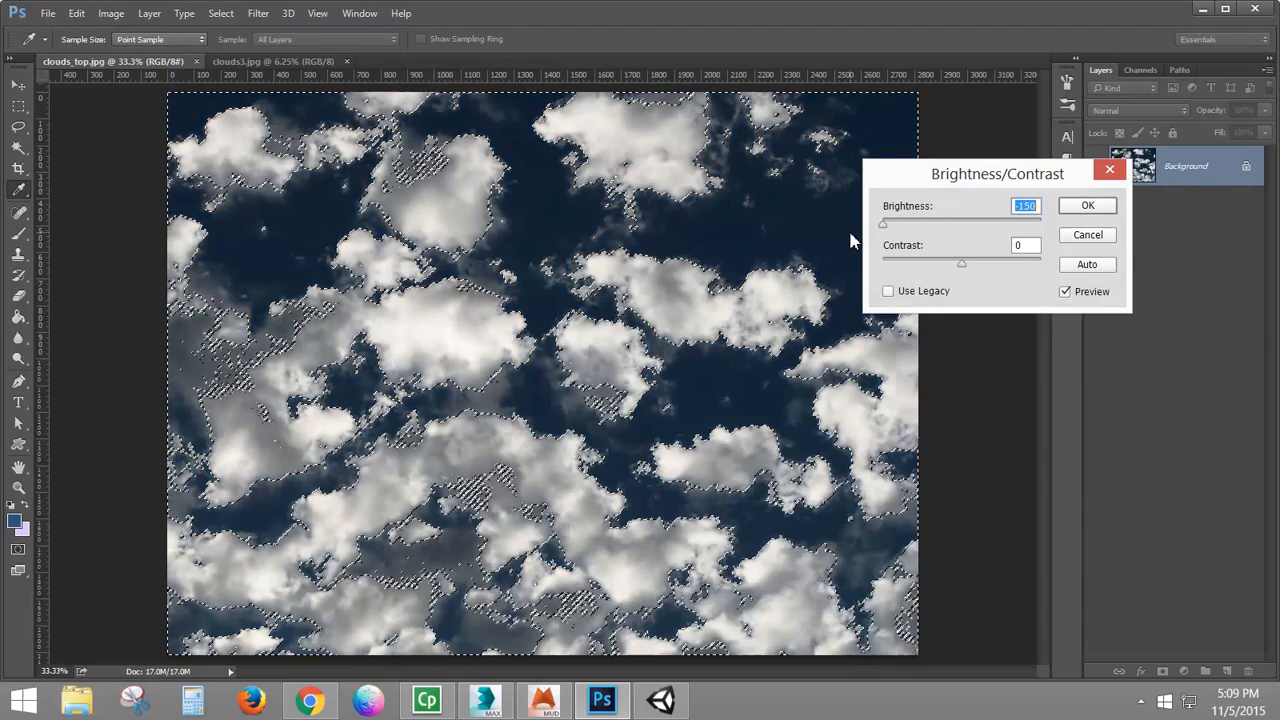
pyautogui.click(1082, 207)
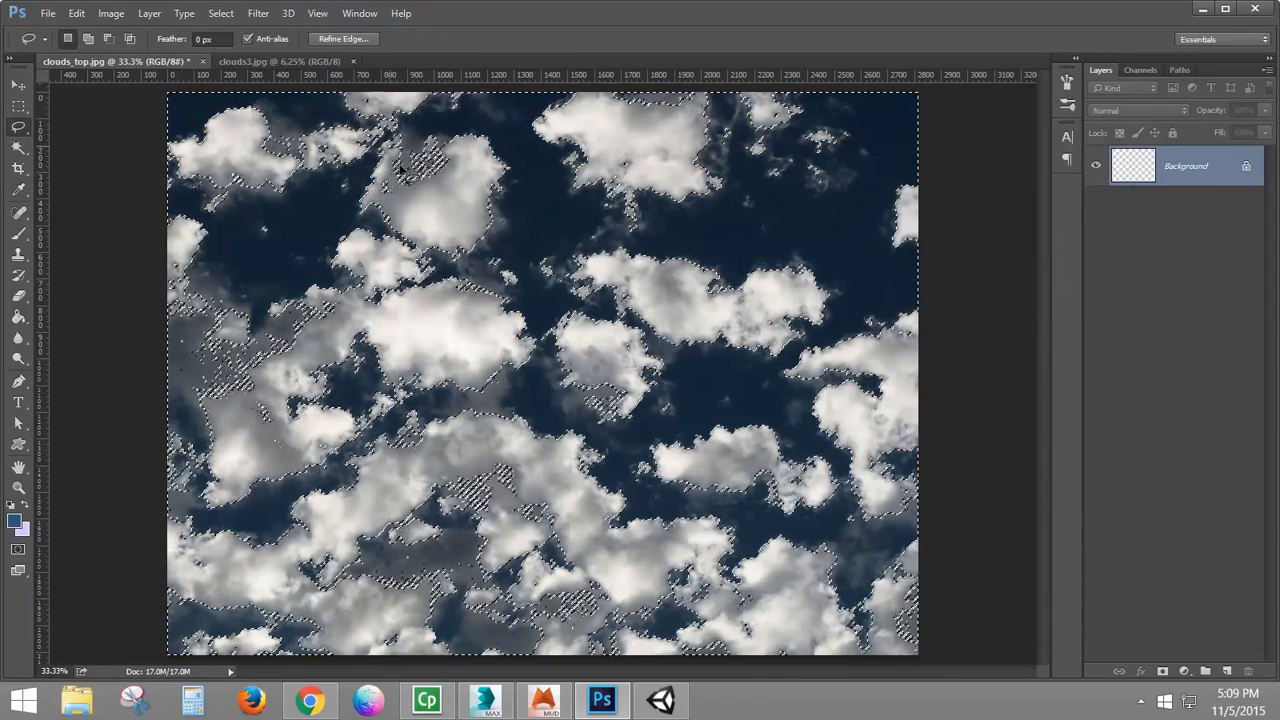
# Step: Clear the selection in clouds_top.jpg and desaturate the image to grayscale tones
pyautogui.hotkey('ctrl', 'd')
pyautogui.click(111, 13)
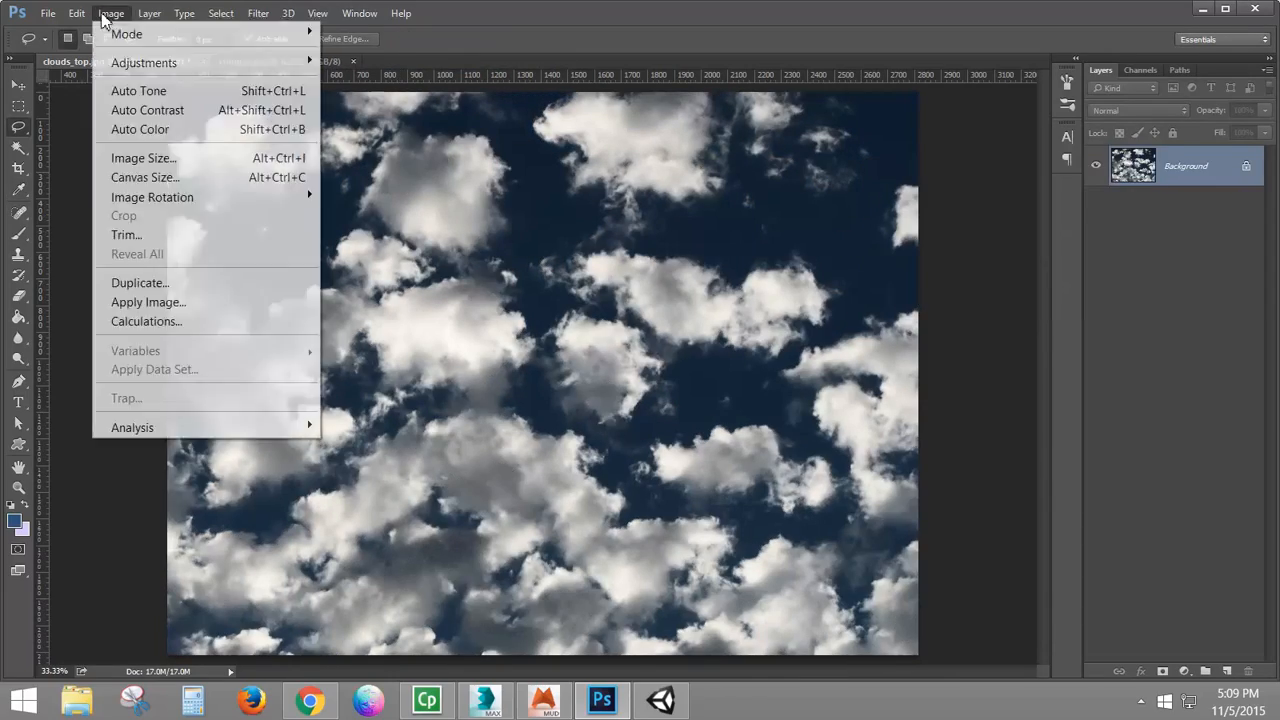
pyautogui.moveTo(310, 63)
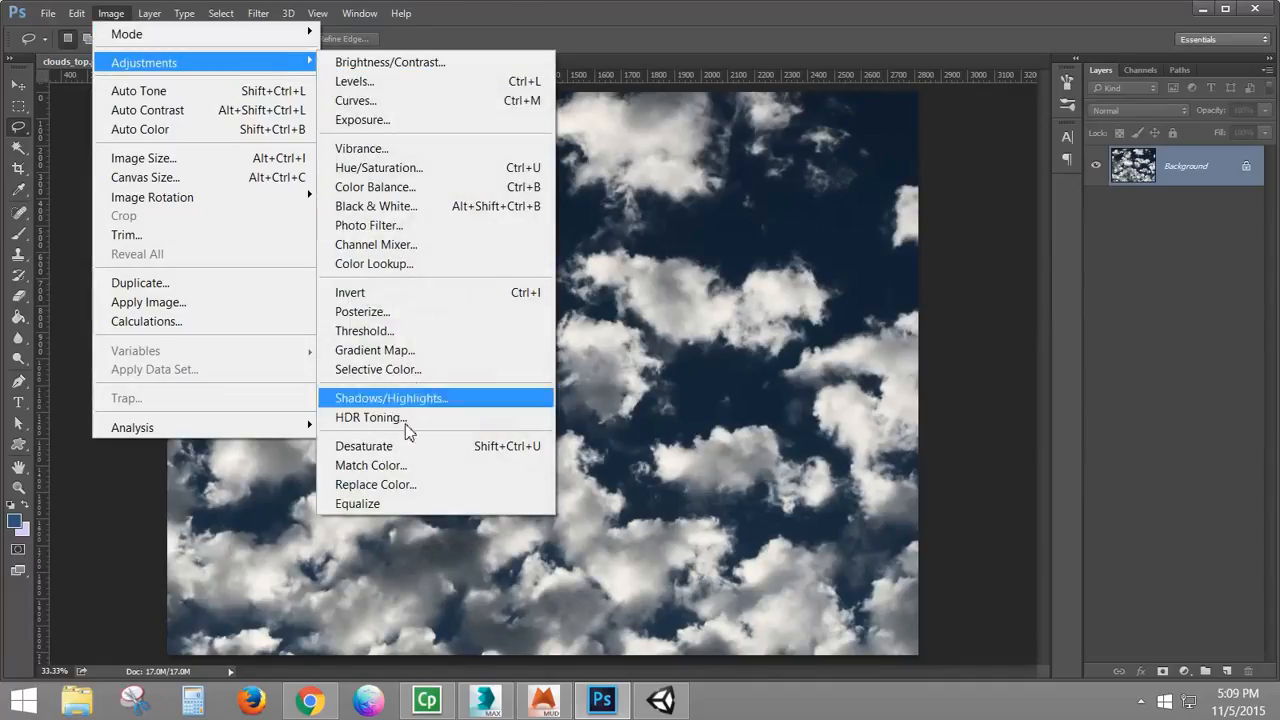
pyautogui.click(403, 446)
# Step: Increase the contrast of clouds_top.jpg with Levels, using input values of 30 for shadows, 1.06 for midtones and 242 for highlights
pyautogui.click(111, 13)
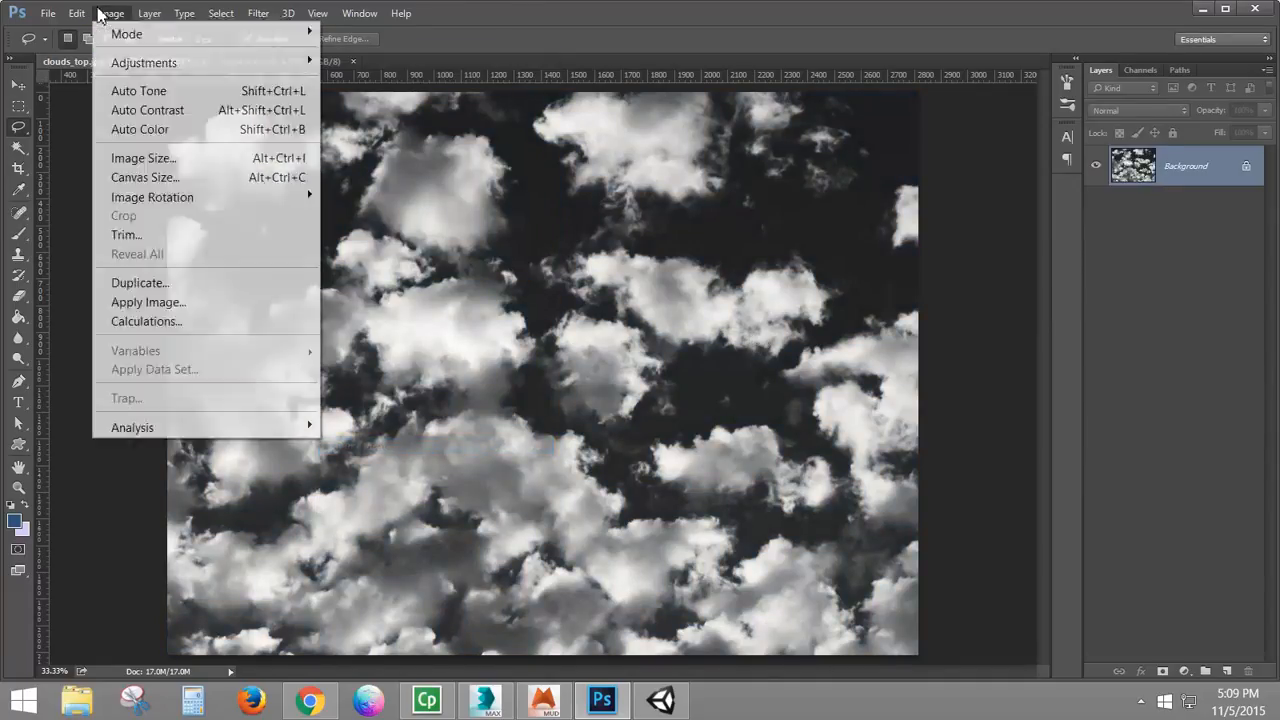
pyautogui.moveTo(128, 36)
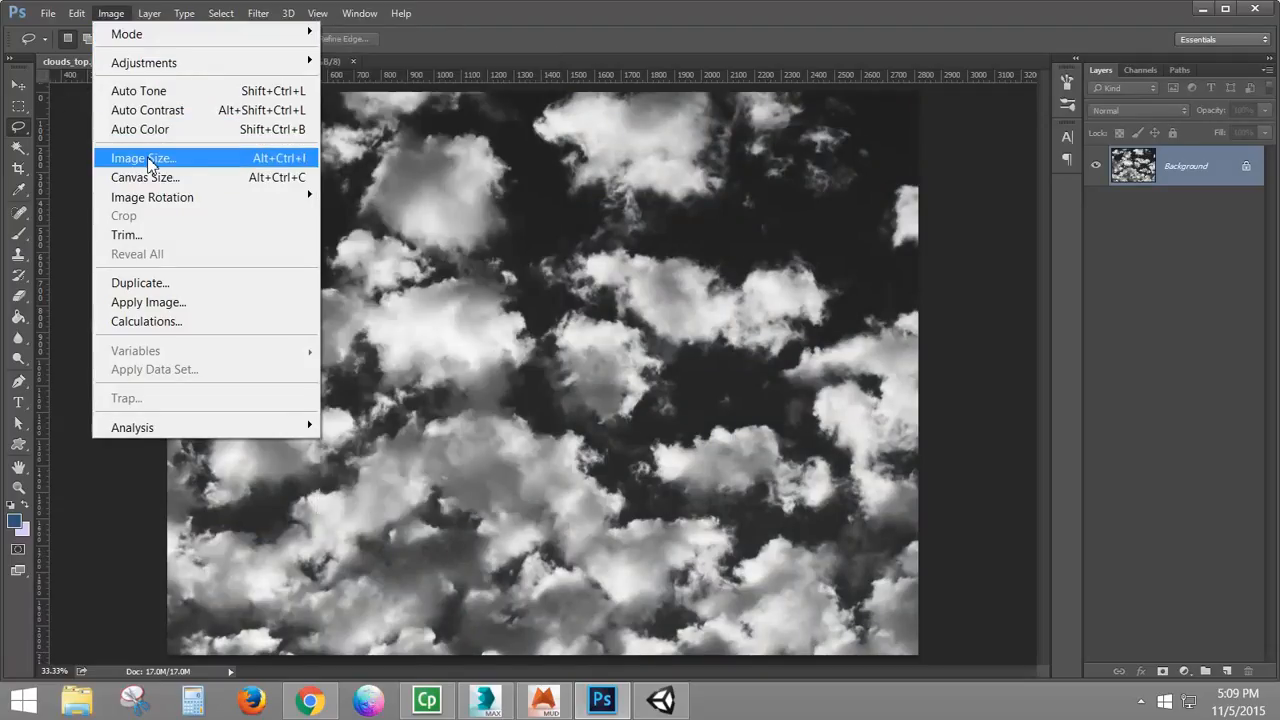
pyautogui.moveTo(189, 62)
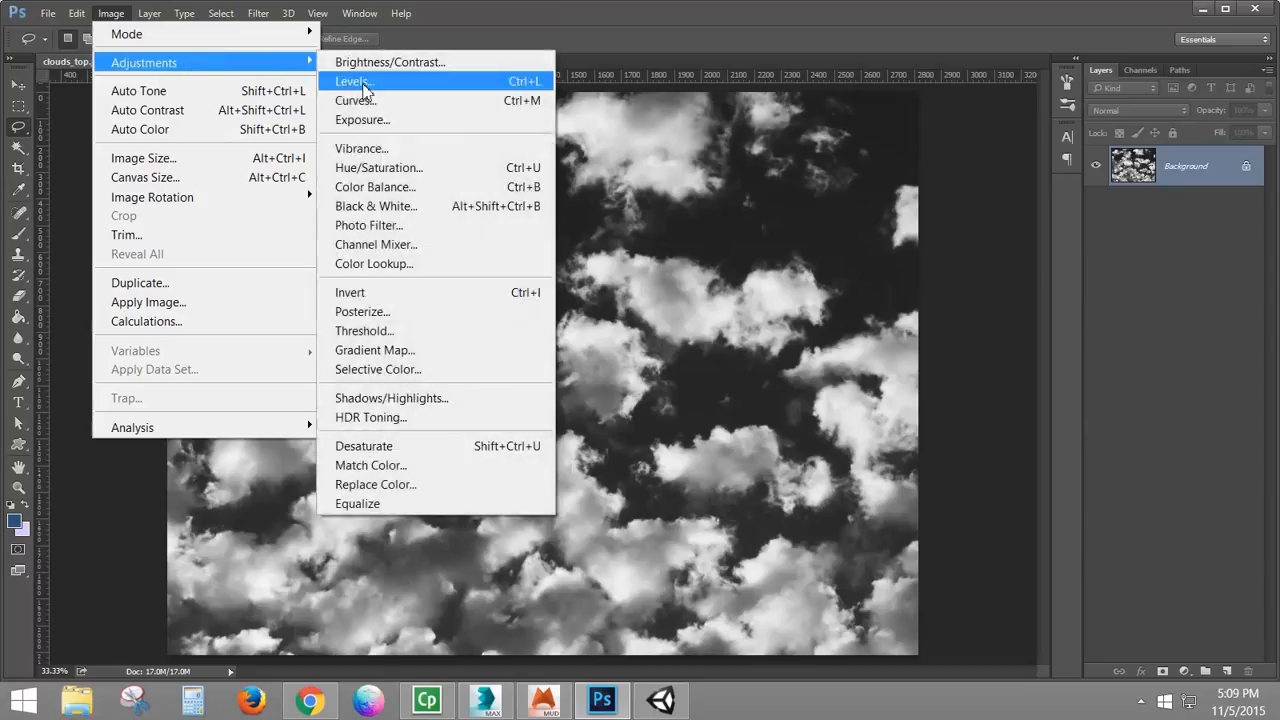
pyautogui.click(363, 78)
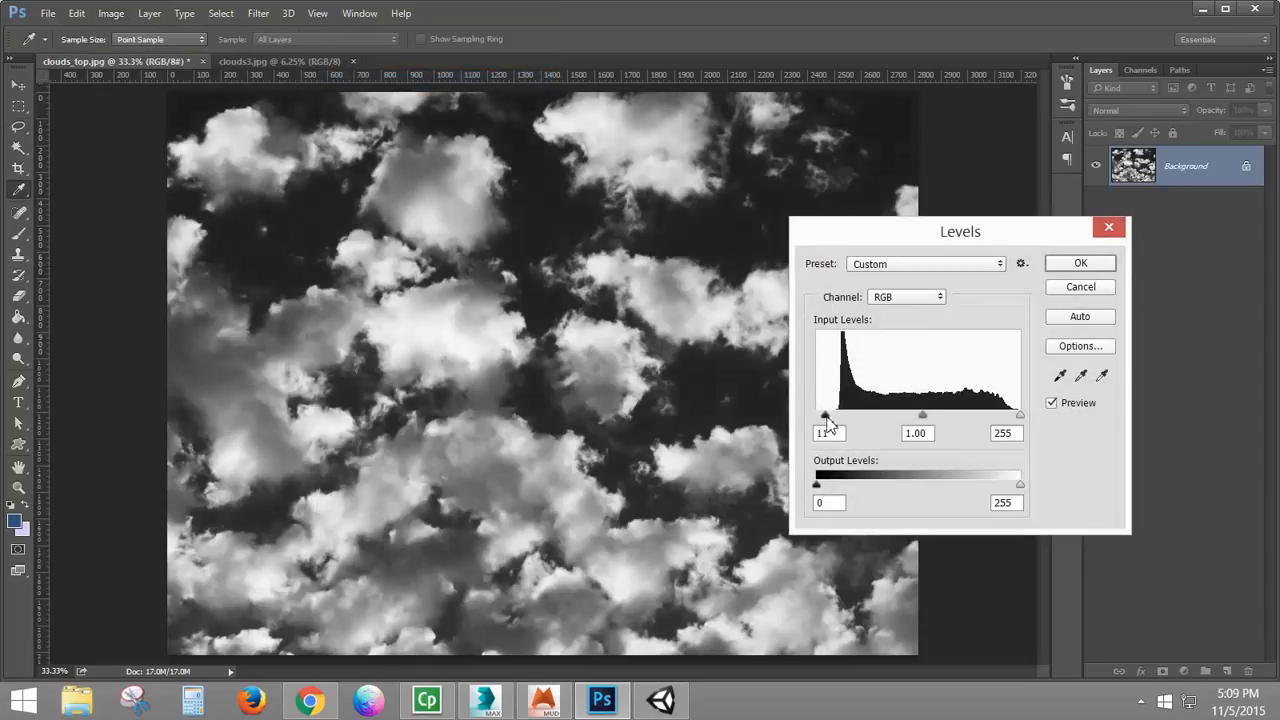
pyautogui.moveTo(828, 420); pyautogui.dragTo(843, 420)
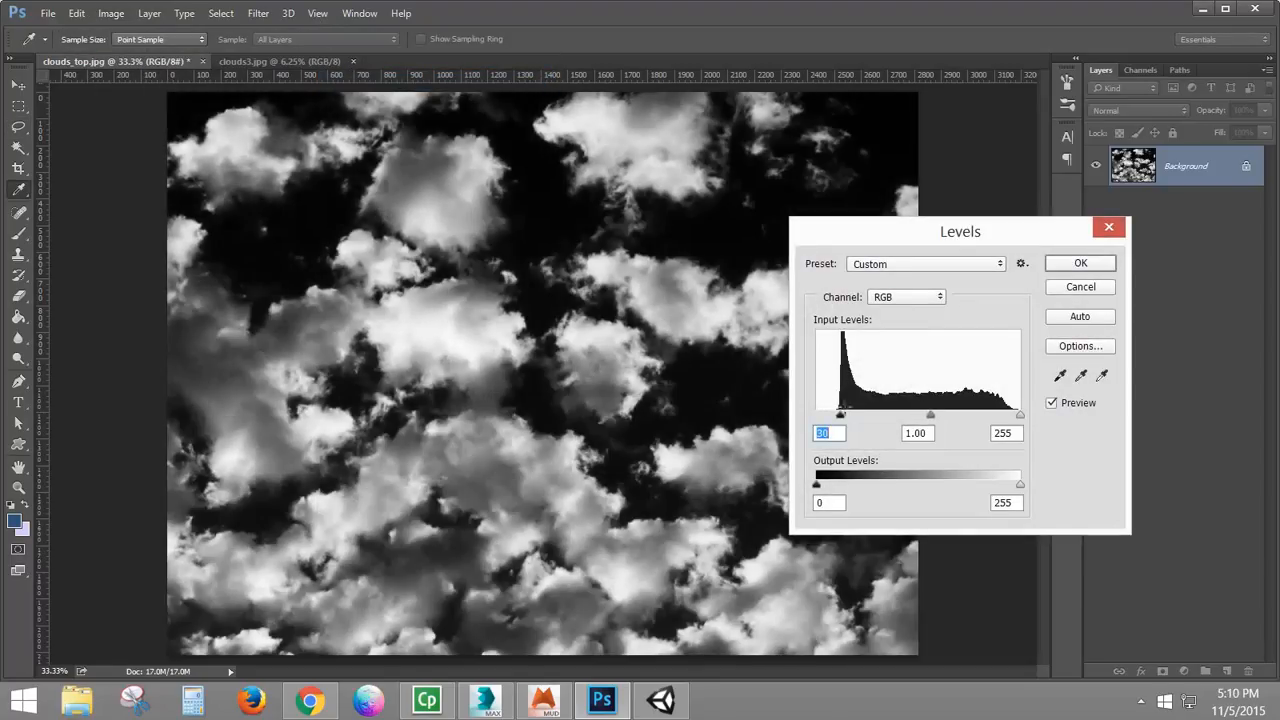
pyautogui.moveTo(1015, 420); pyautogui.dragTo(1009, 421)
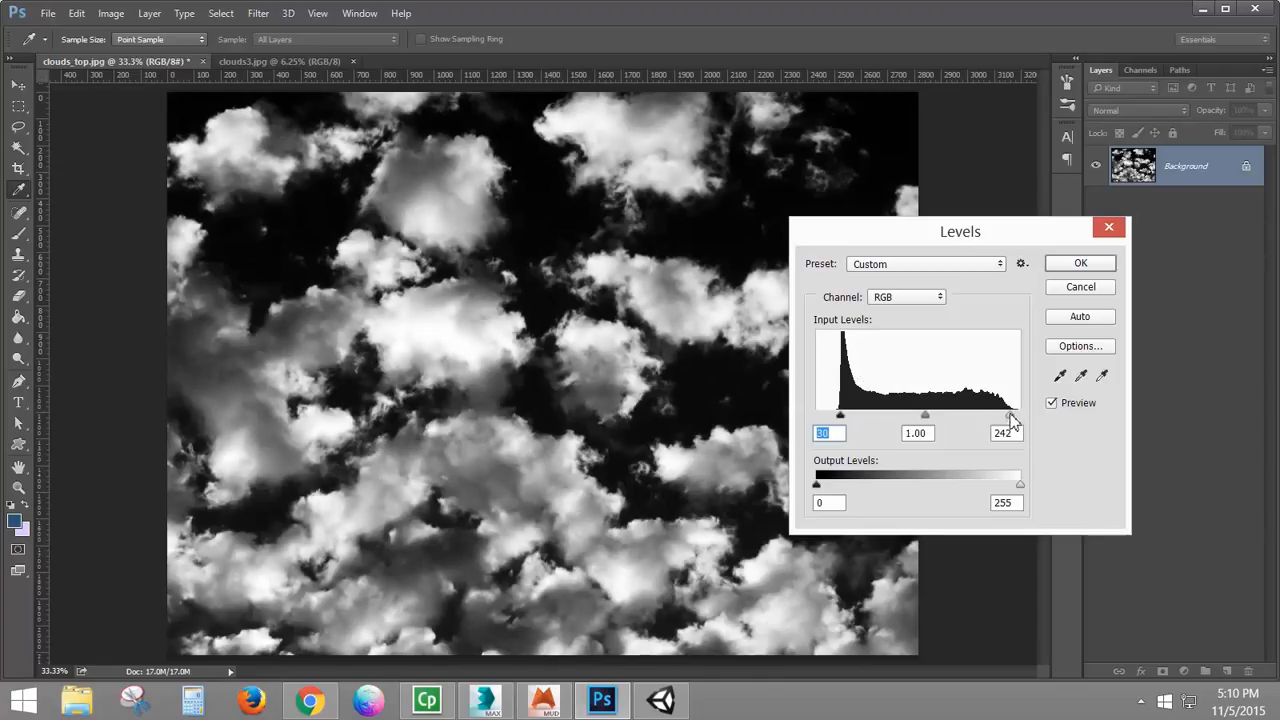
pyautogui.moveTo(933, 414); pyautogui.dragTo(935, 415)
pyautogui.moveTo(937, 422)
pyautogui.mouseDown()
pyautogui.moveTo(914, 420)
pyautogui.moveTo(926, 422)
pyautogui.mouseUp()
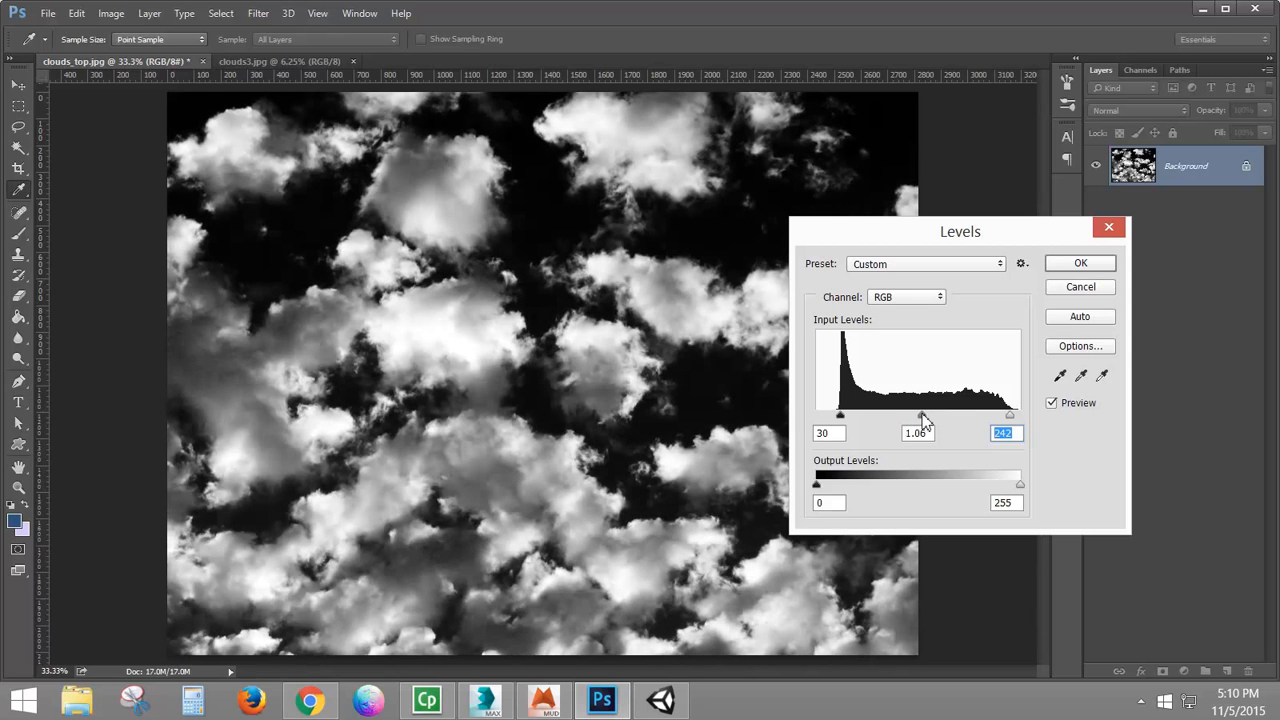
pyautogui.click(1084, 263)
pyautogui.press('l')
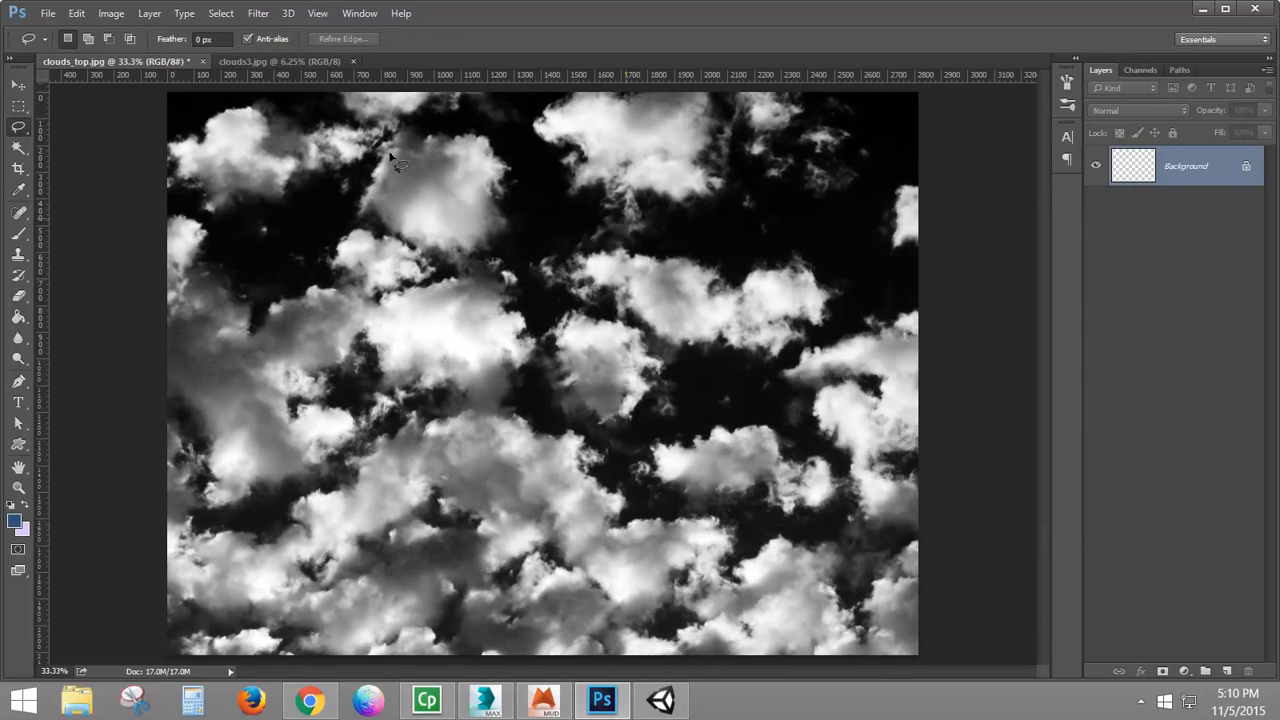
# Step: Save the image as clouds_top_BW.jpg in the Skybox folder at Maximum JPEG quality
pyautogui.click(48, 13)
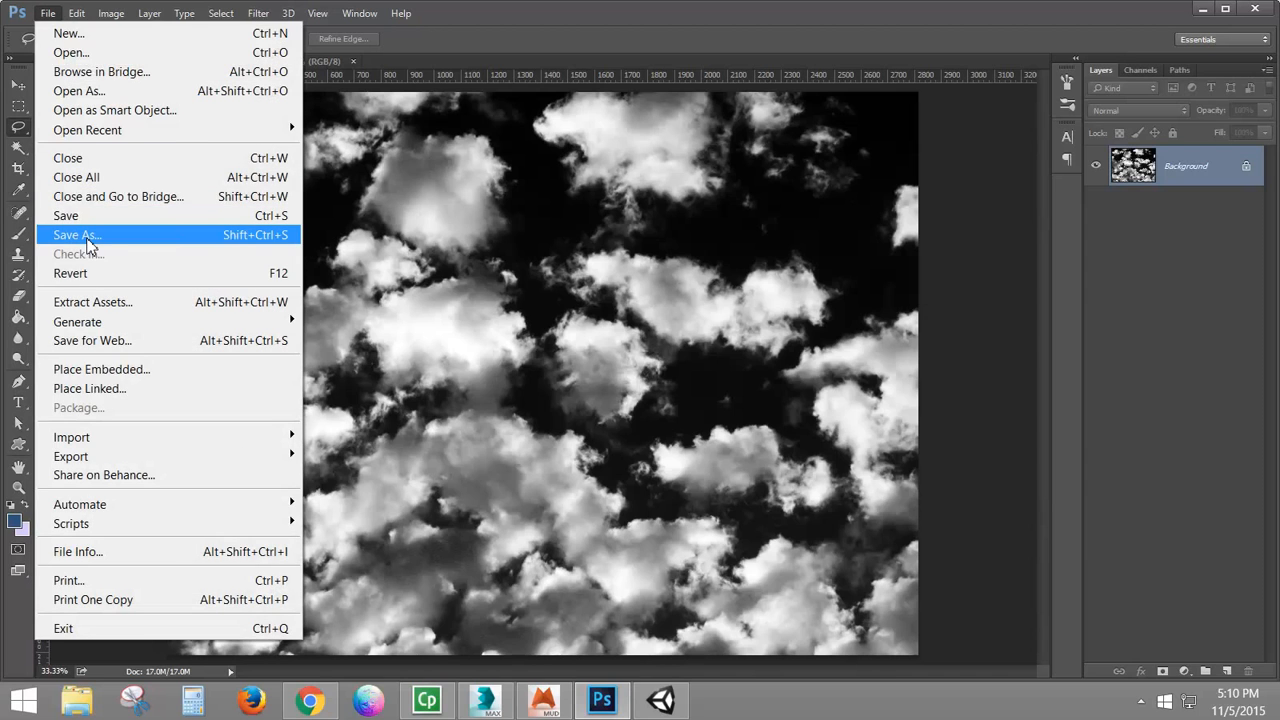
pyautogui.click(87, 236)
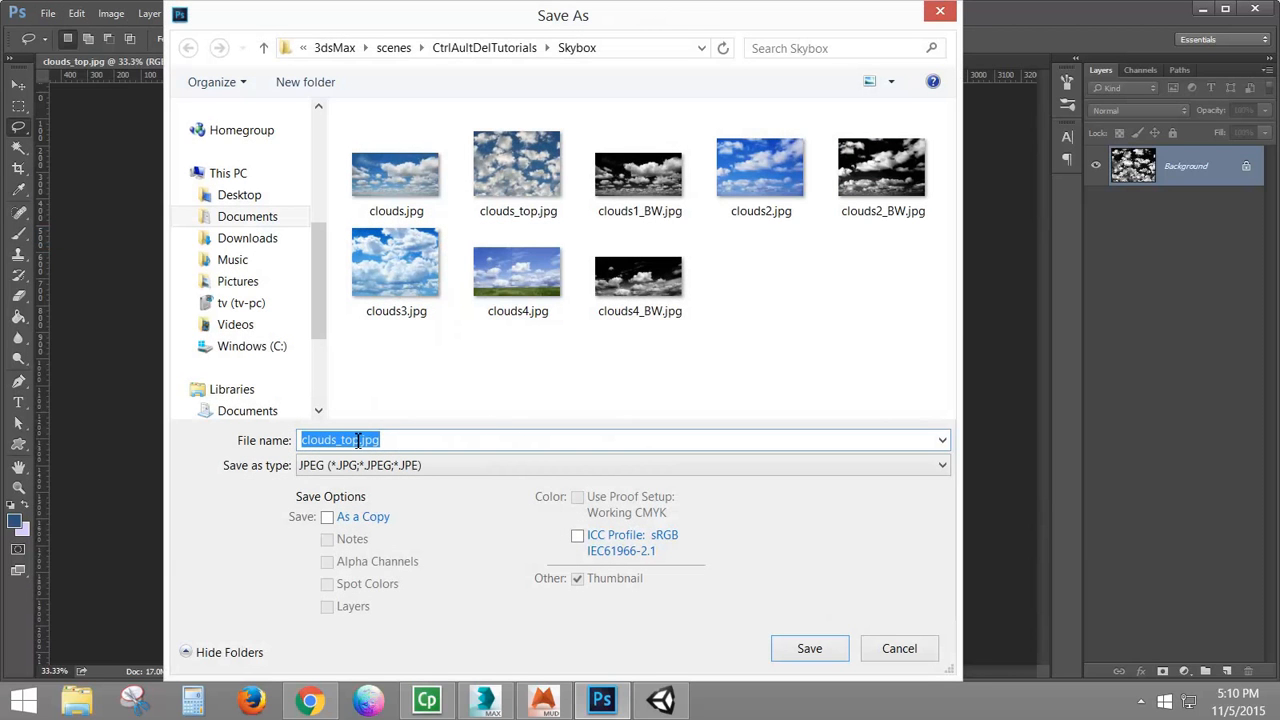
pyautogui.click(406, 440)
pyautogui.moveTo(406, 440); pyautogui.dragTo(359, 441)
pyautogui.write('_BW.jpg')
pyautogui.click(812, 650)
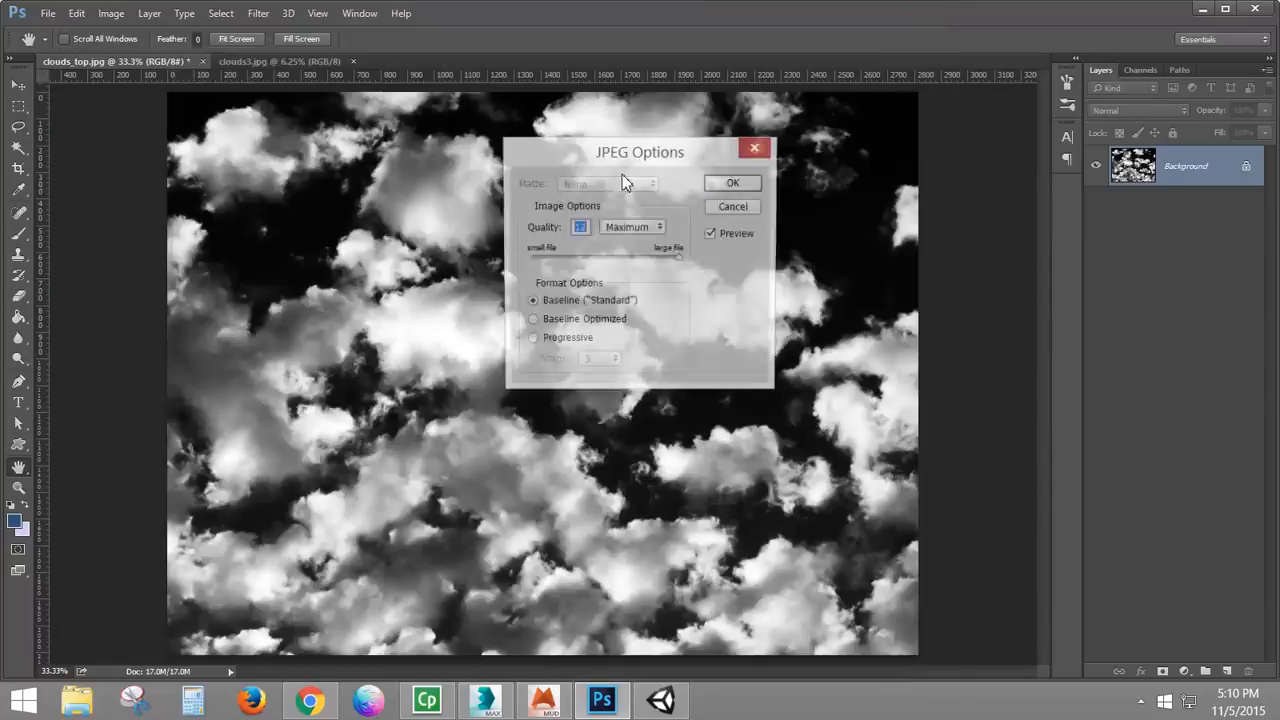
pyautogui.click(731, 186)
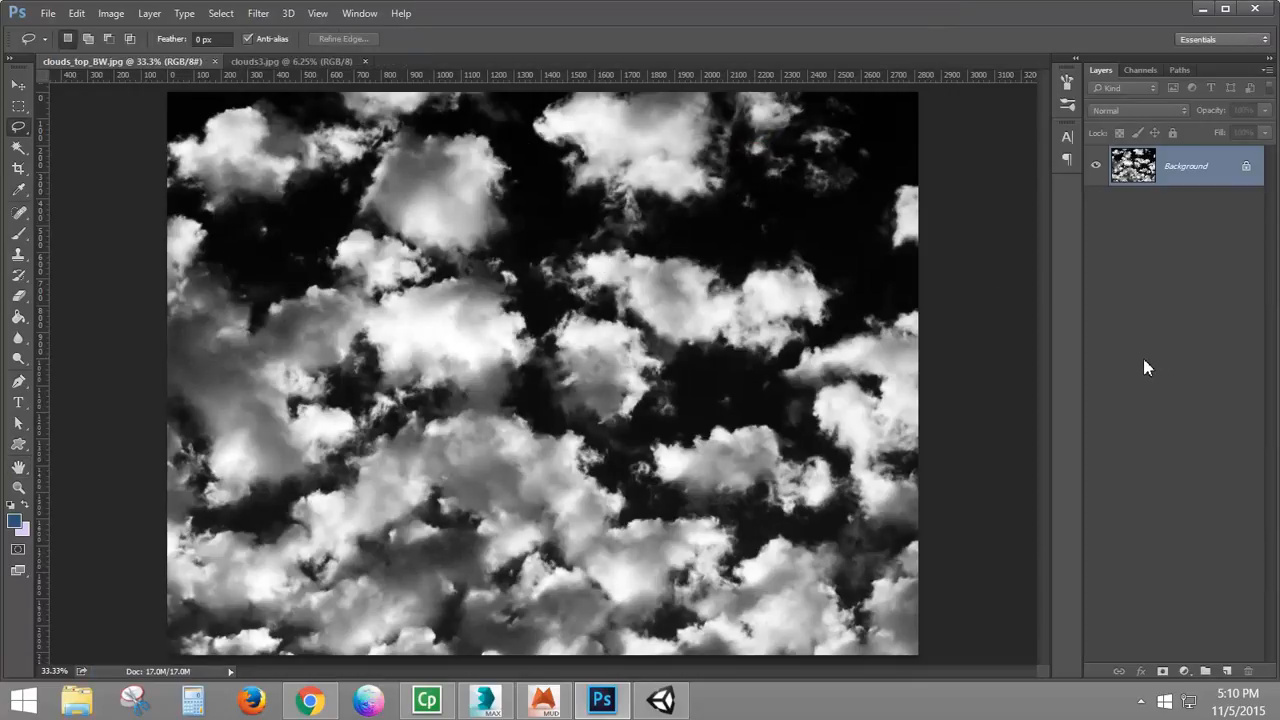
# Step: Switch to Snipping Tool and start a new screen capture of the black-and-white clouds_top image
pyautogui.click(132, 702)
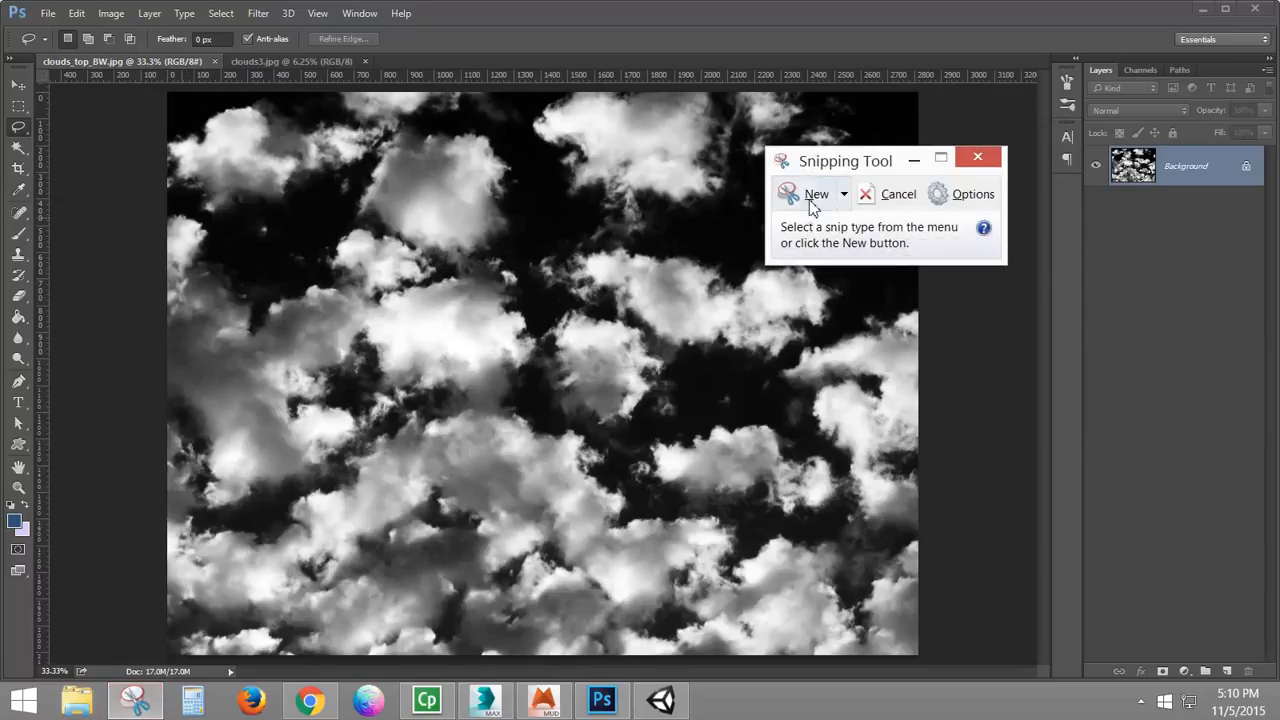
pyautogui.click(813, 196)
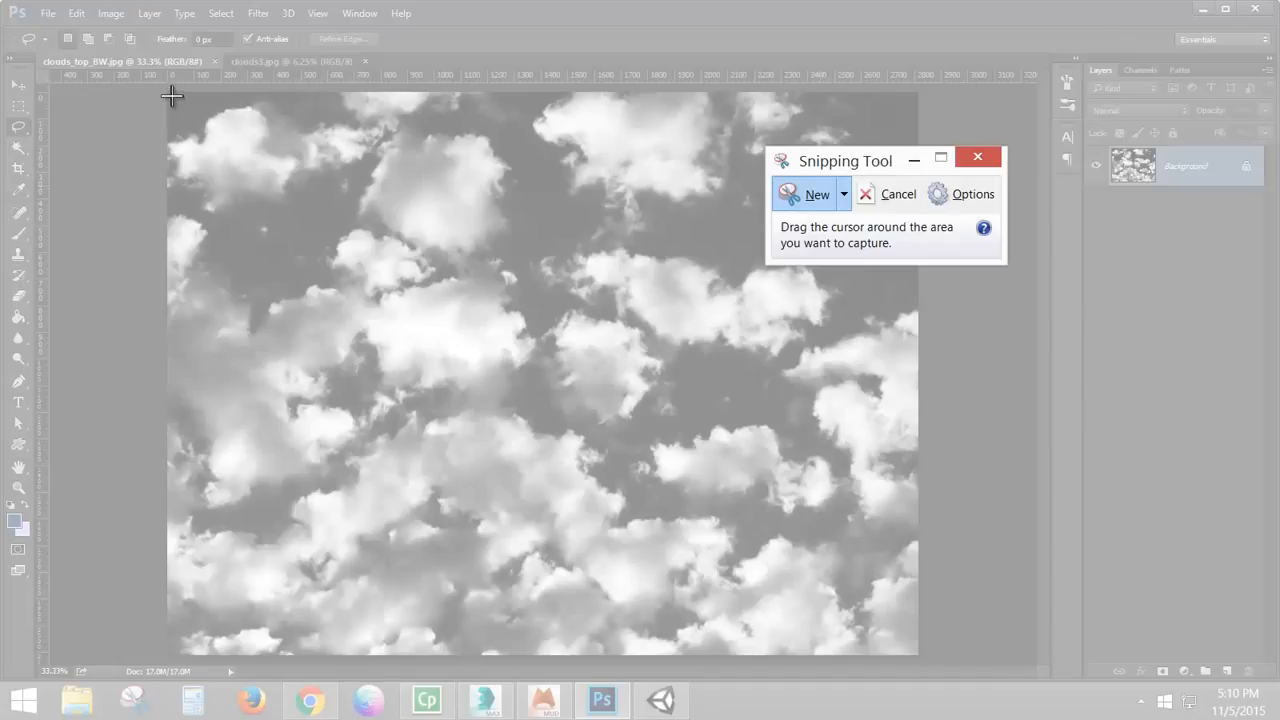
pyautogui.moveTo(170, 94); pyautogui.dragTo(918, 655)
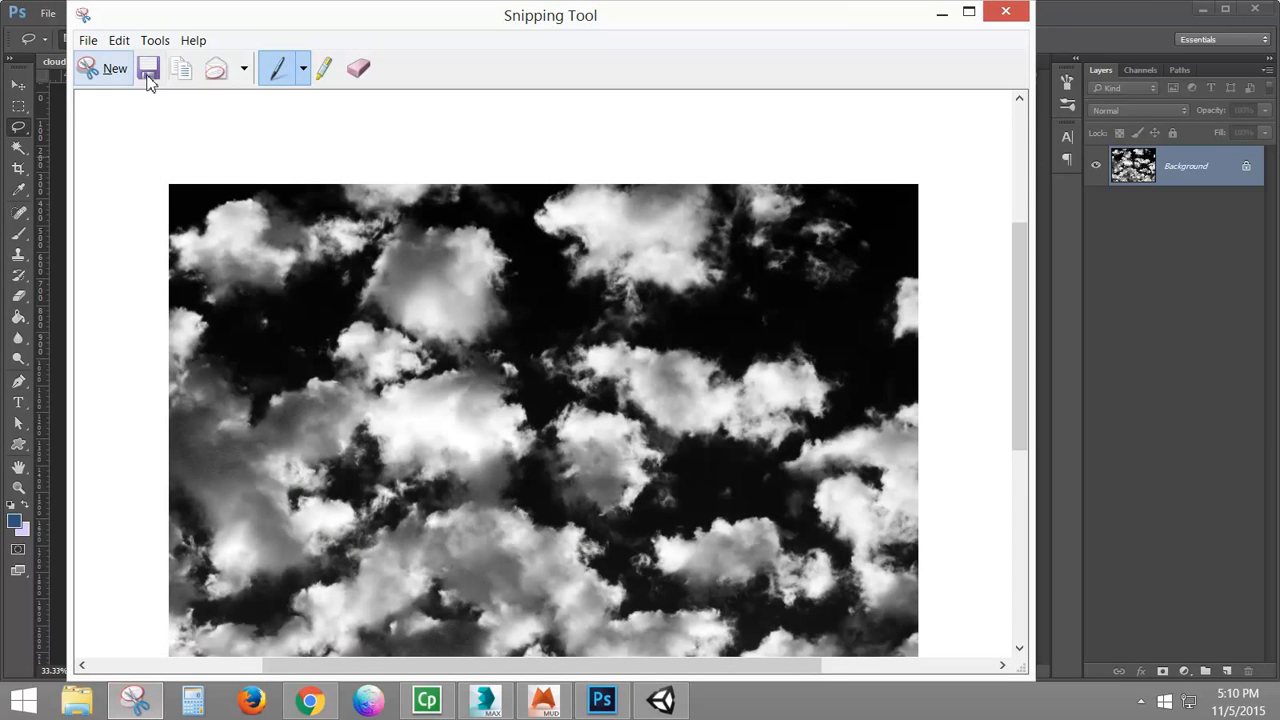
pyautogui.click(997, 27)
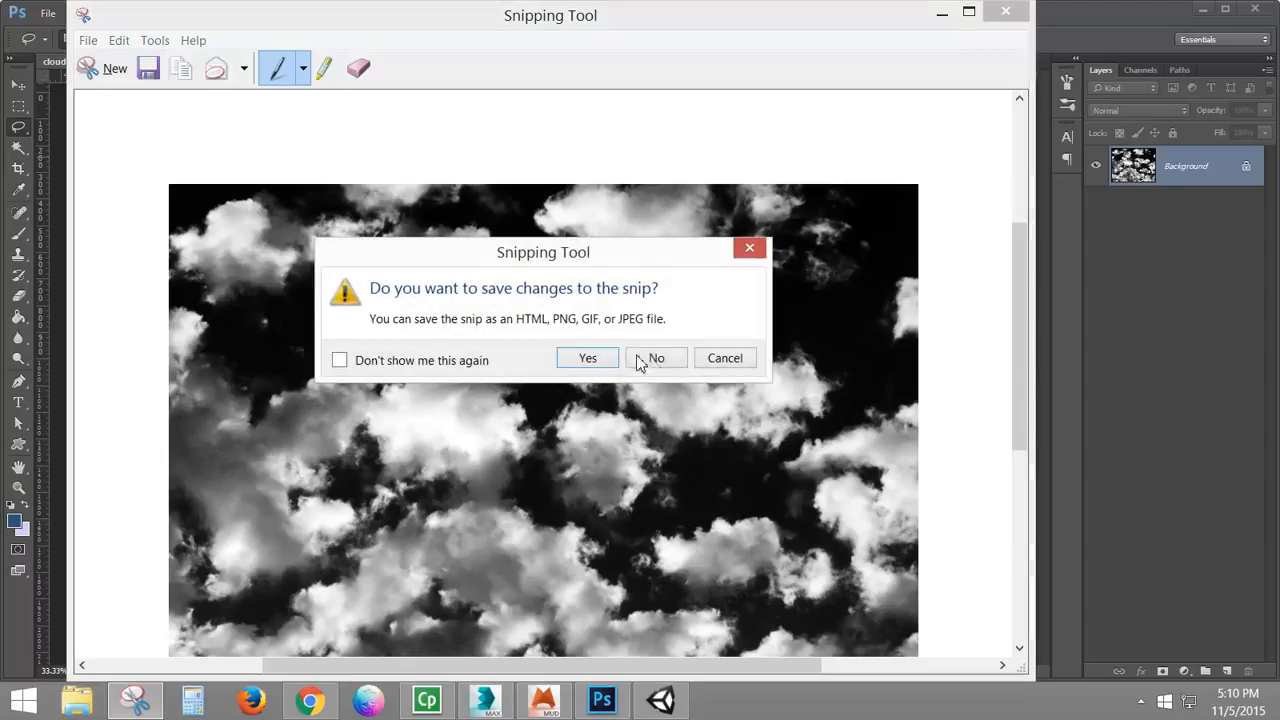
pyautogui.click(640, 357)
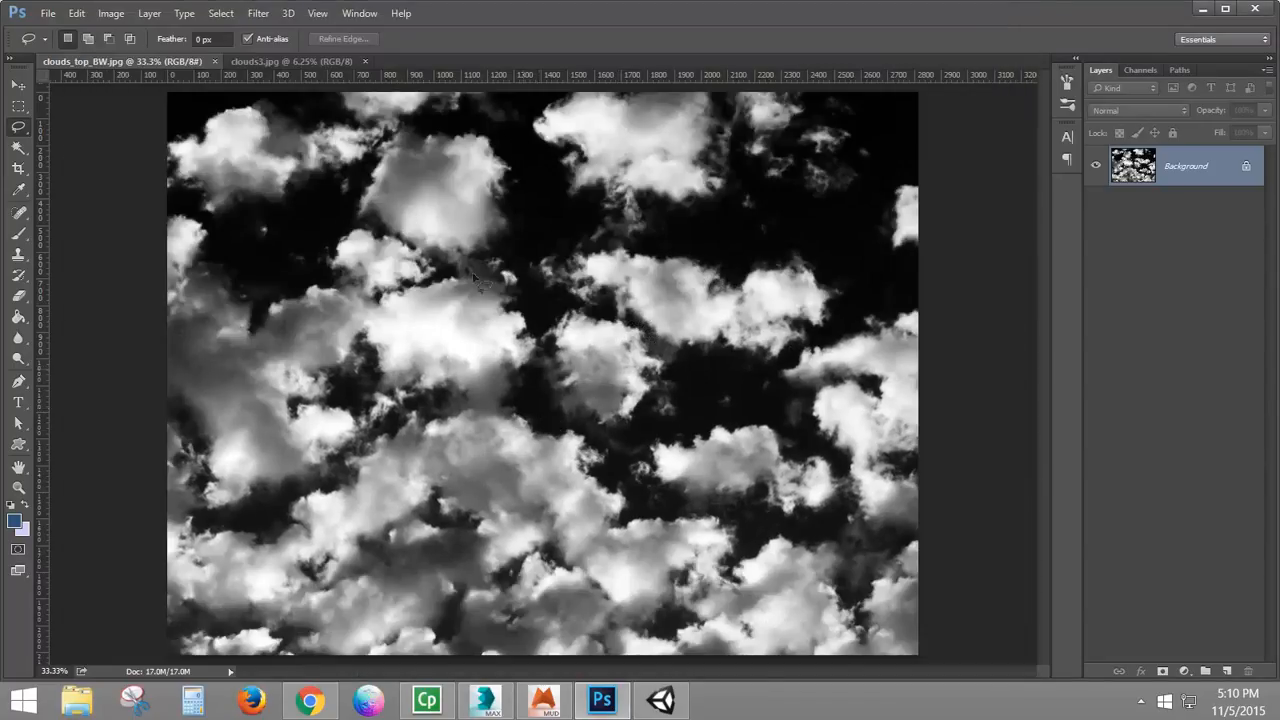
# Step: Close clouds_top_BW.jpg and select the blue sky in clouds3.jpg using Color Range with a fuzziness of 176
pyautogui.click(214, 61)
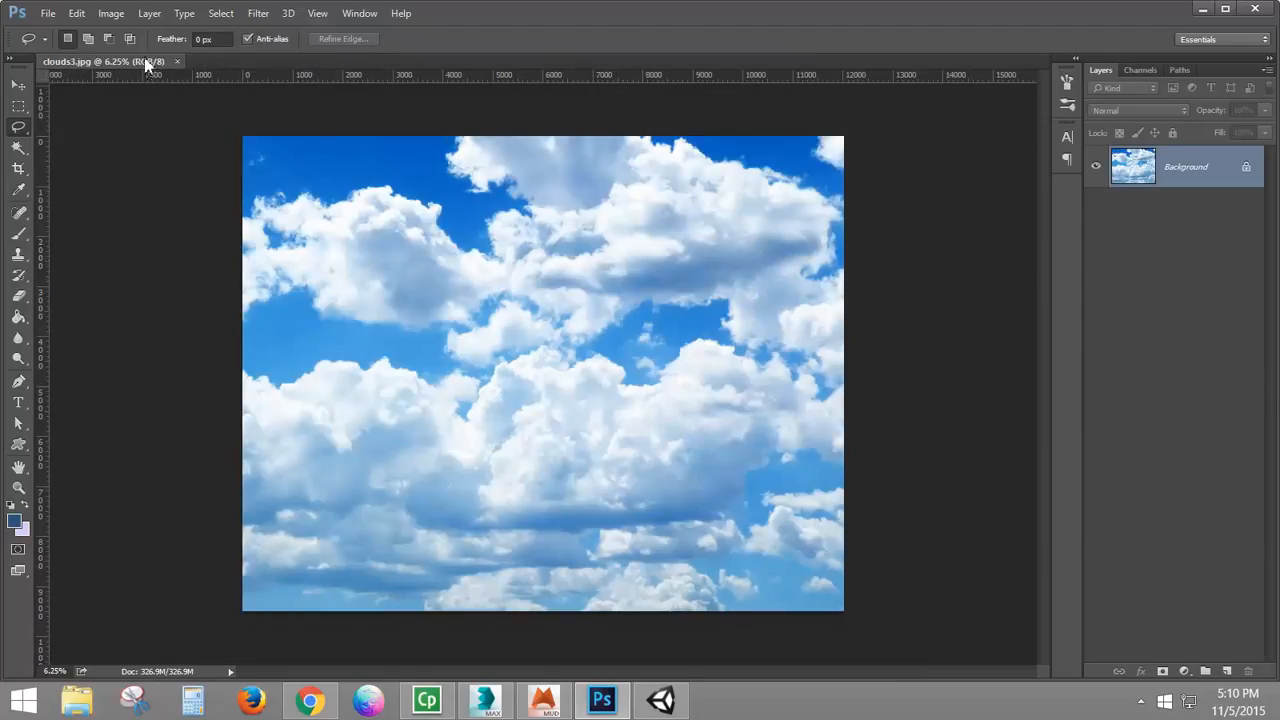
pyautogui.click(111, 13)
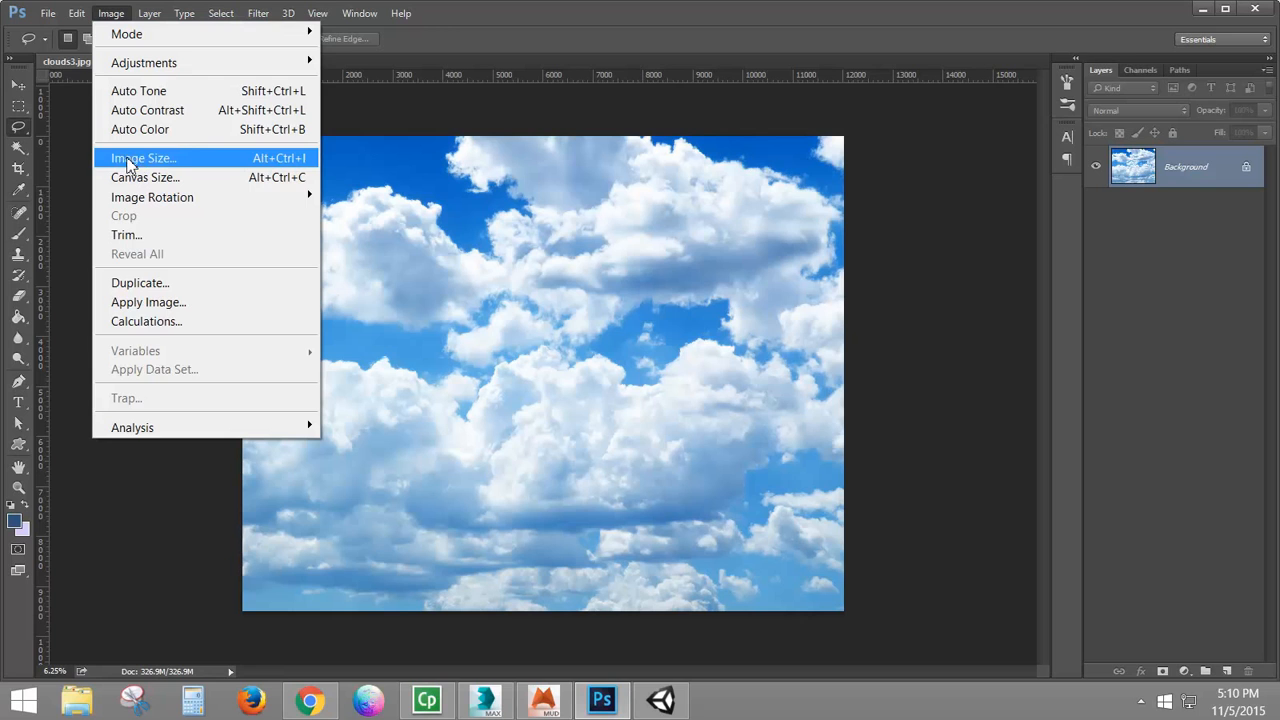
pyautogui.moveTo(277, 65)
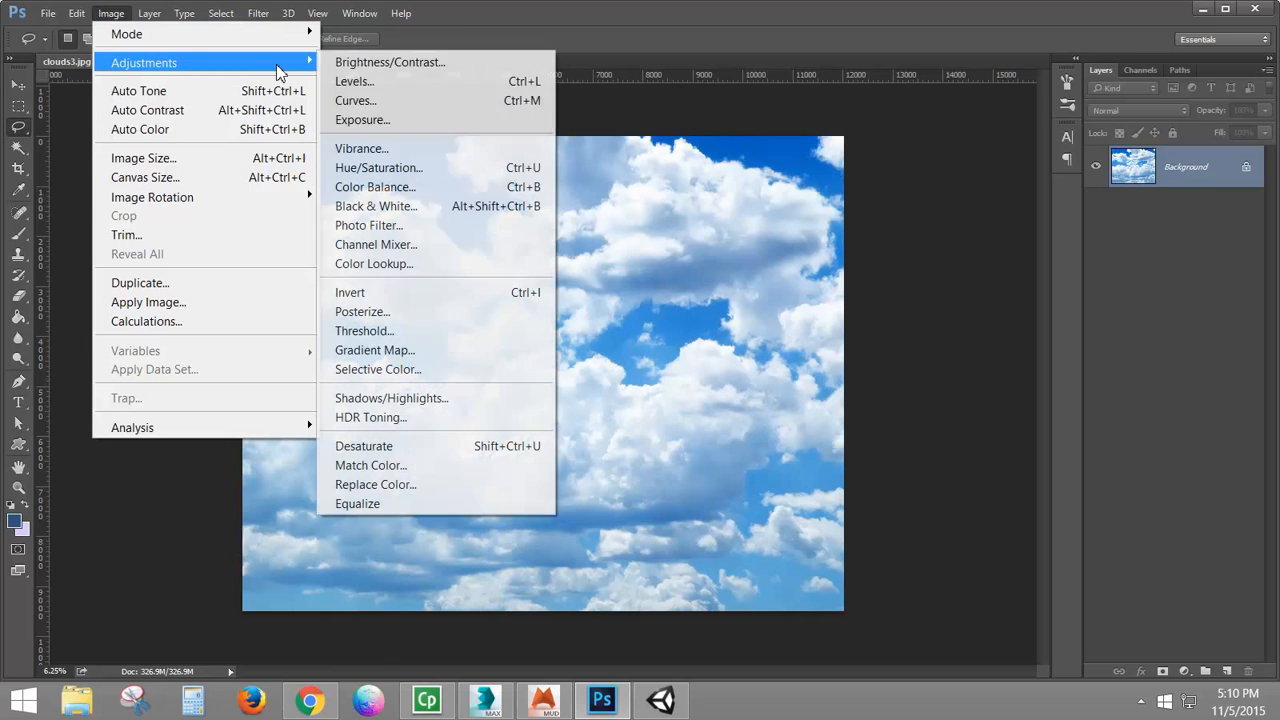
pyautogui.click(225, 13)
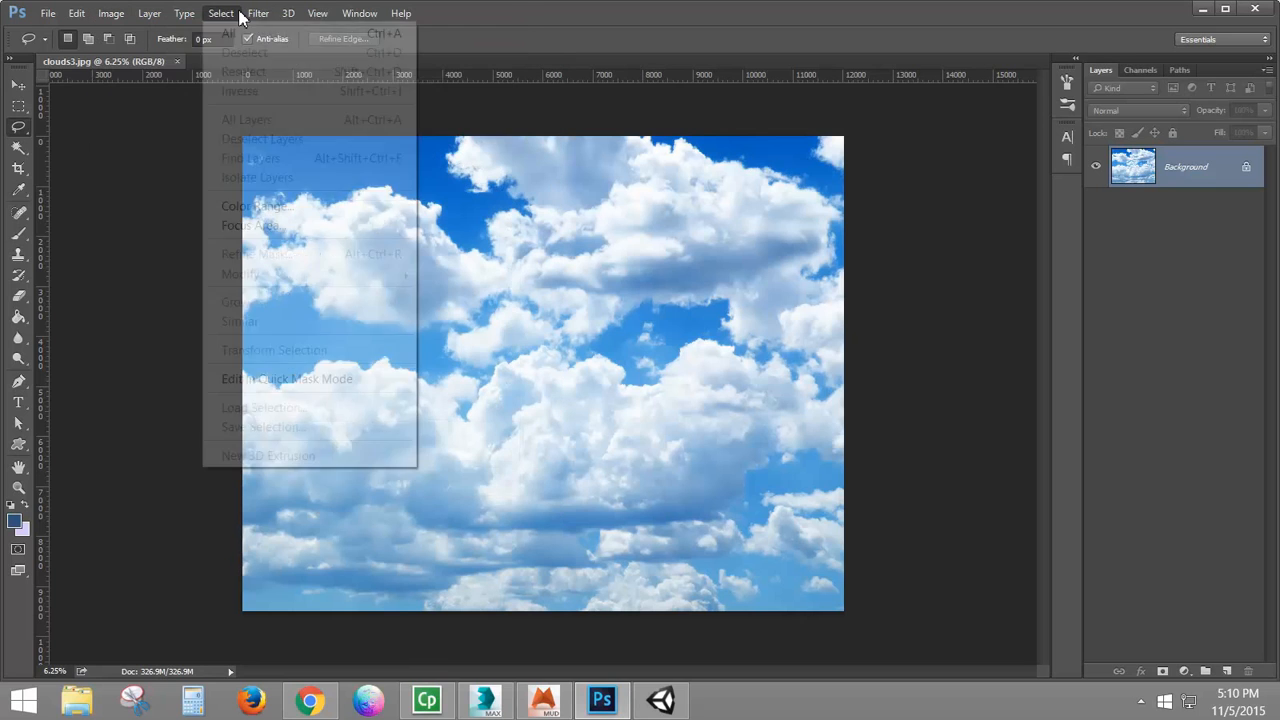
pyautogui.click(255, 206)
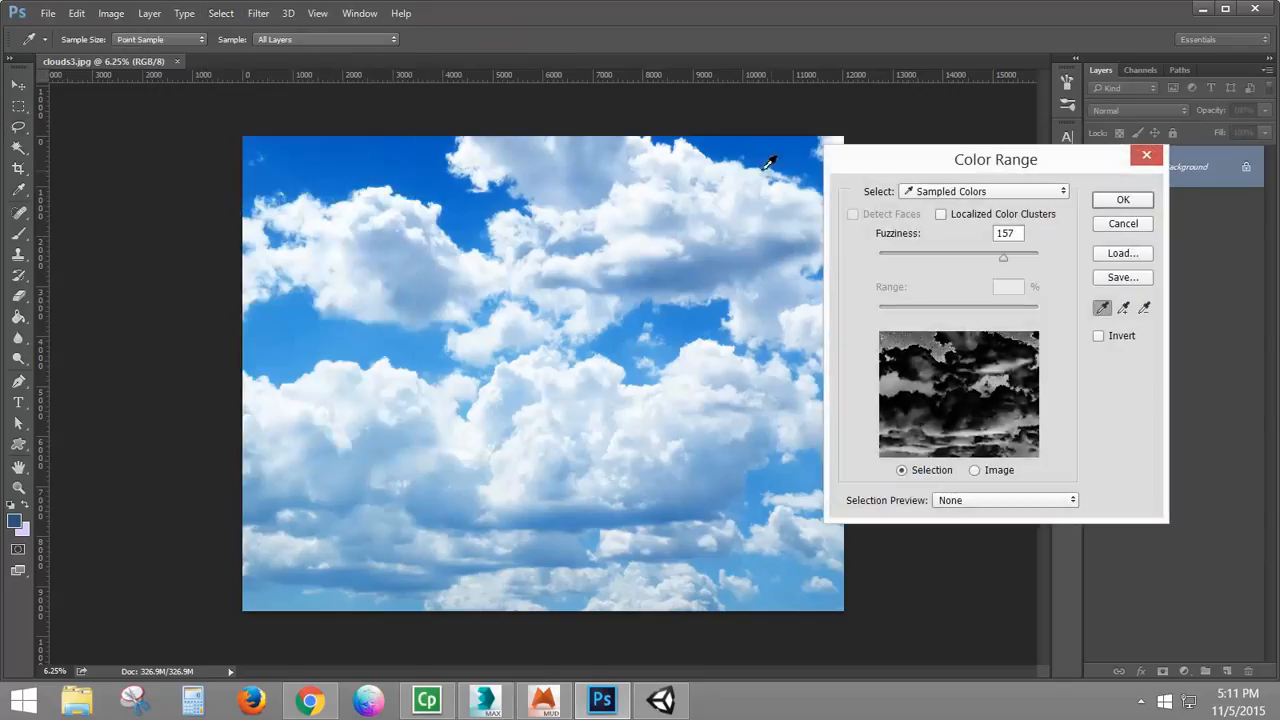
pyautogui.click(781, 154)
pyautogui.moveTo(1005, 263)
pyautogui.mouseDown()
pyautogui.moveTo(985, 272)
pyautogui.moveTo(1019, 266)
pyautogui.mouseUp()
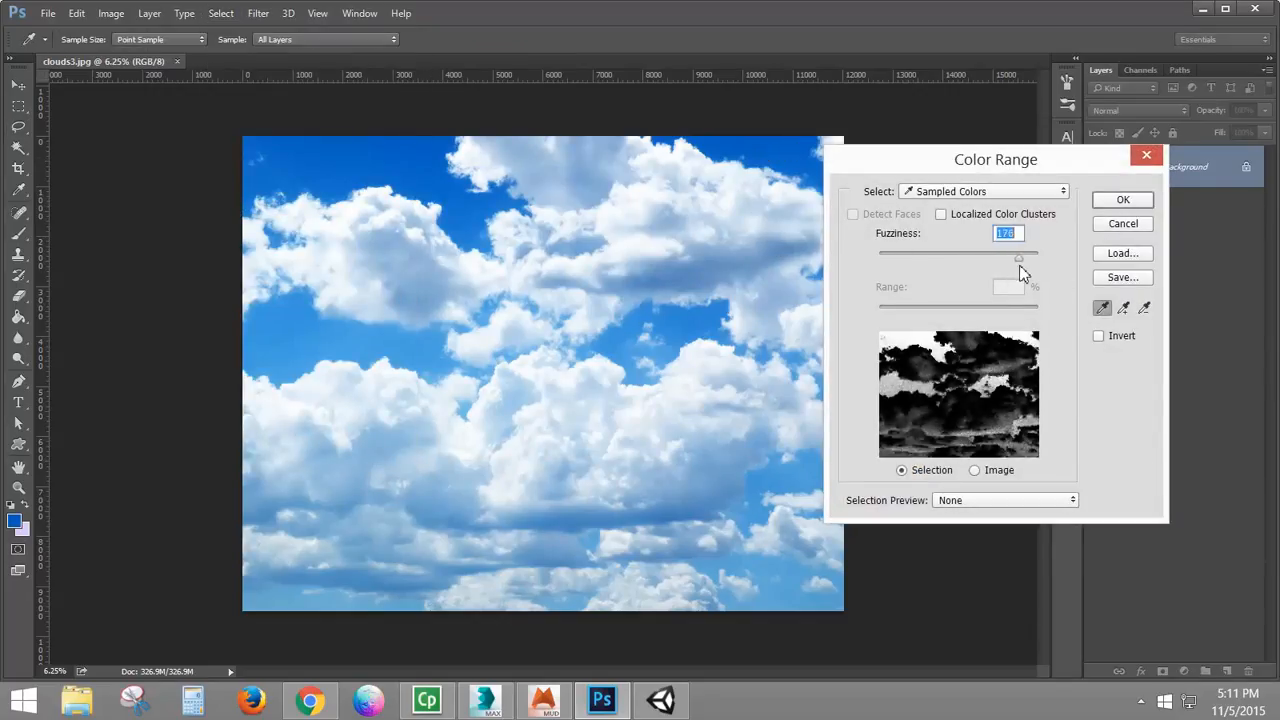
pyautogui.click(1127, 199)
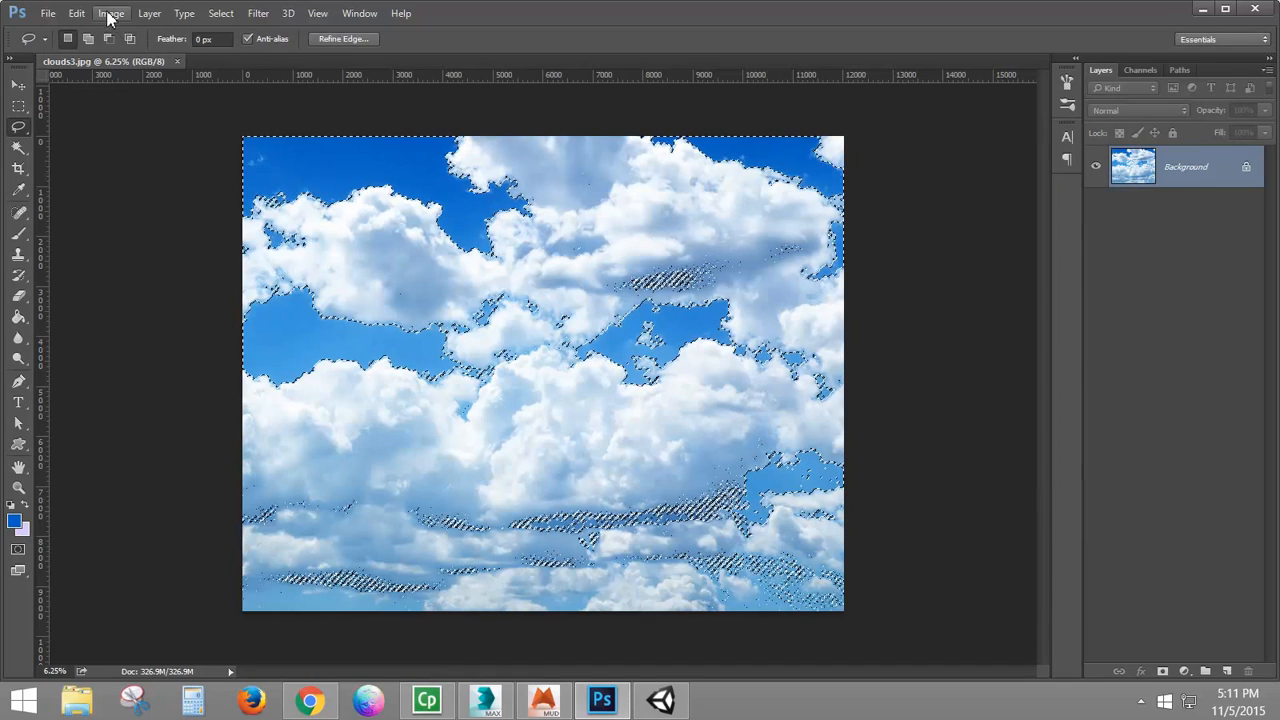
# Step: Darken the selected sky areas with a Brightness/Contrast adjustment, setting brightness to -150
pyautogui.click(110, 14)
pyautogui.moveTo(180, 63)
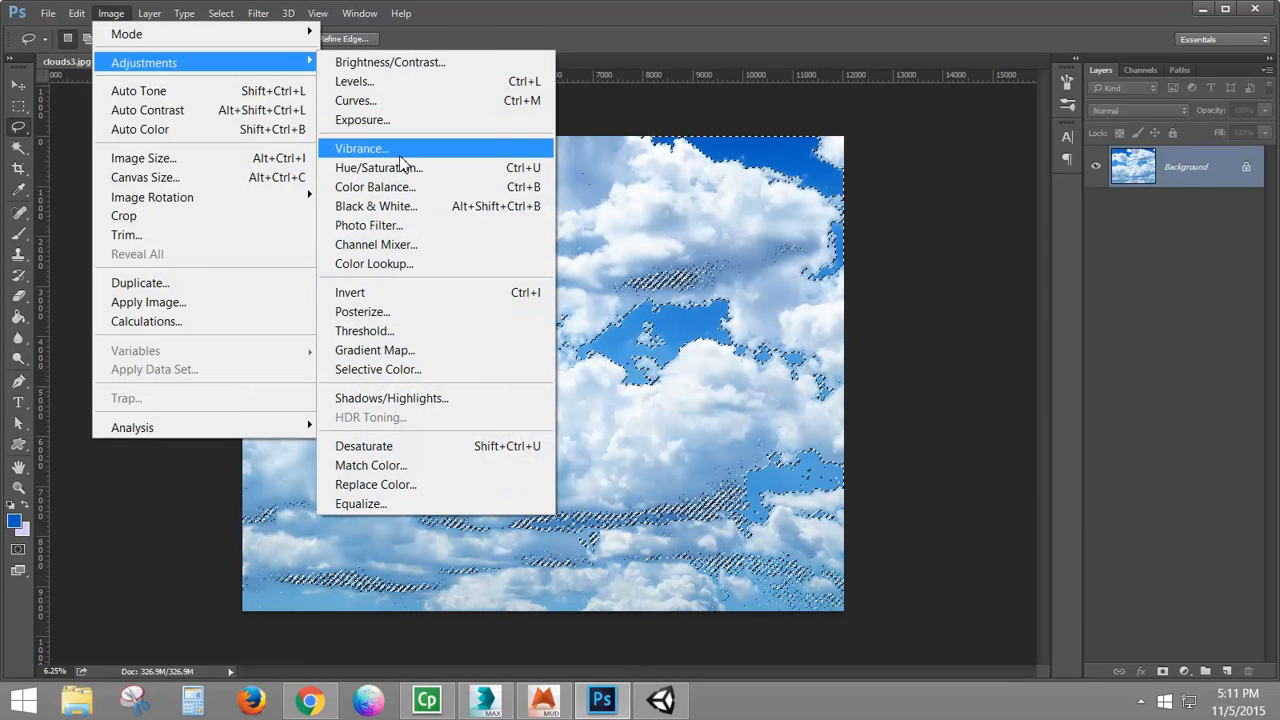
pyautogui.click(380, 61)
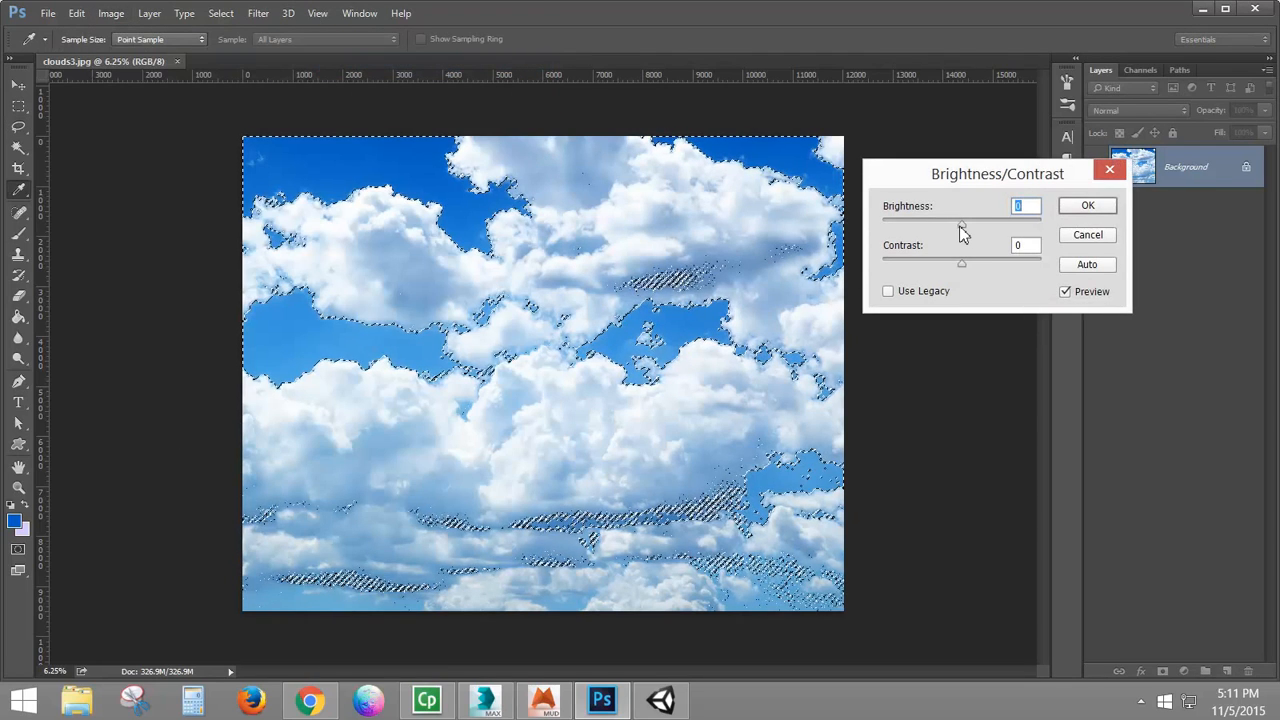
pyautogui.moveTo(960, 226); pyautogui.dragTo(906, 228)
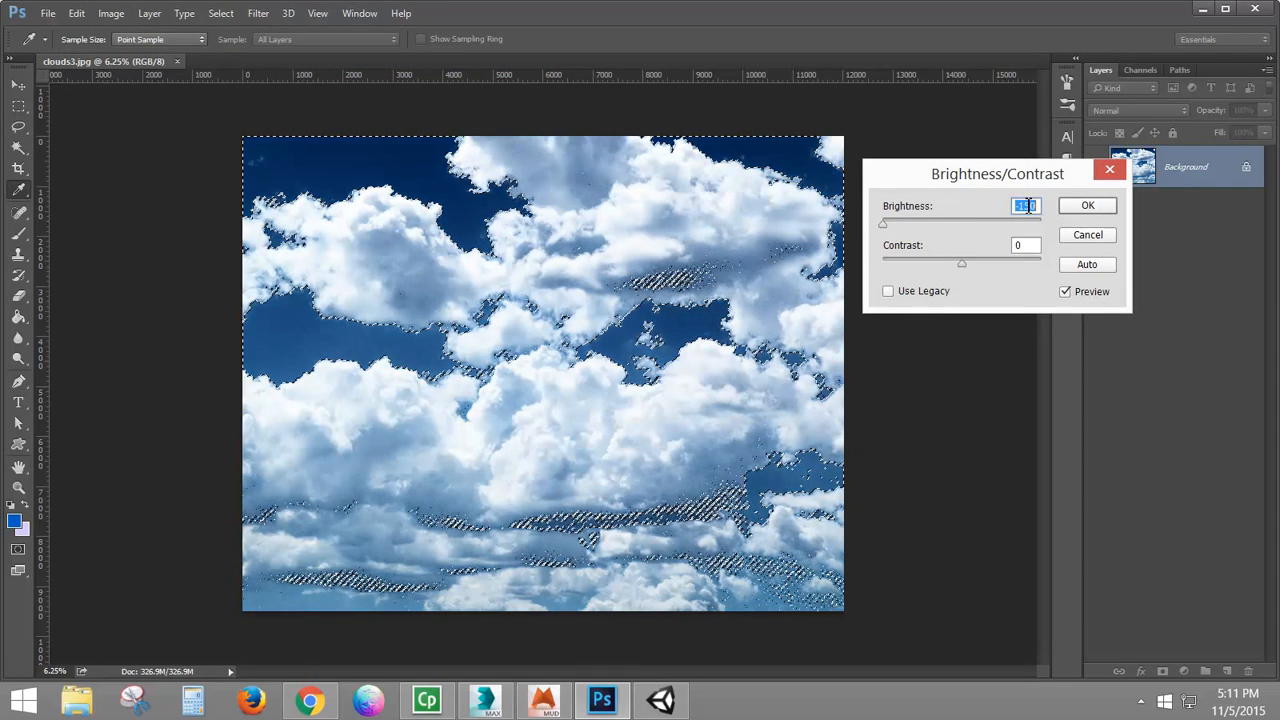
pyautogui.click(1088, 205)
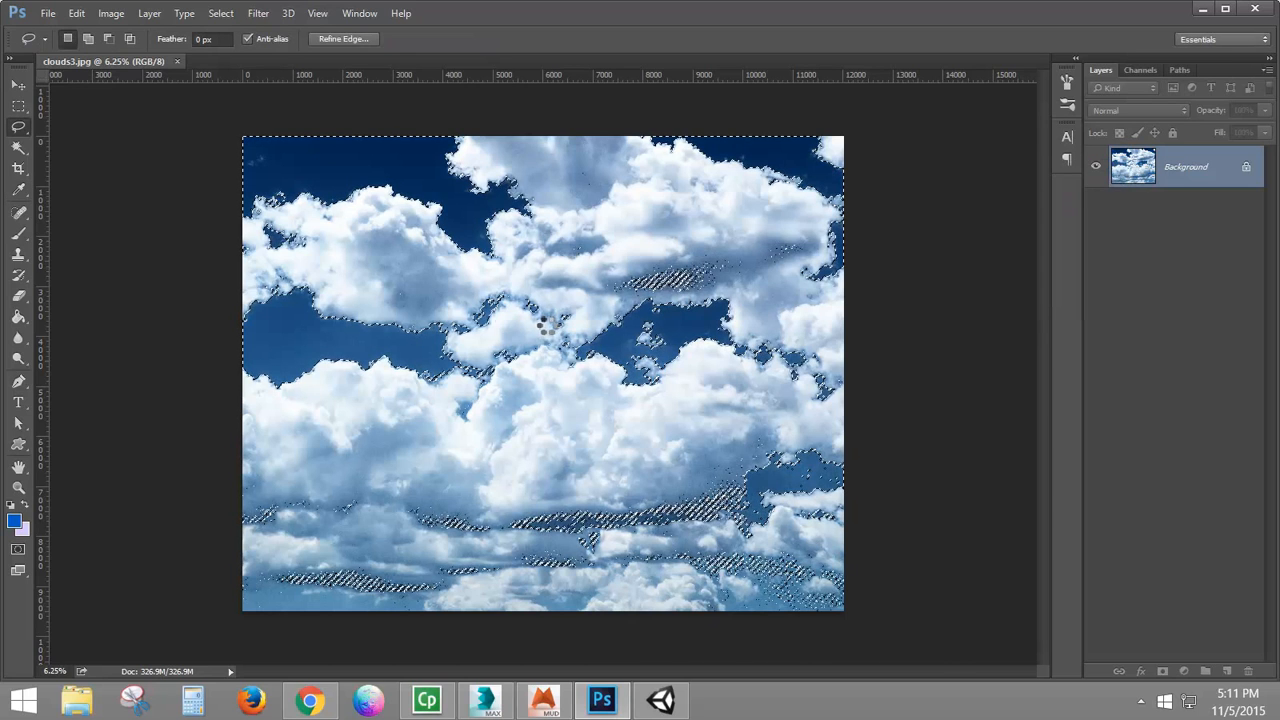
# Step: Deselect the sky and desaturate the entire clouds image
pyautogui.click(110, 13)
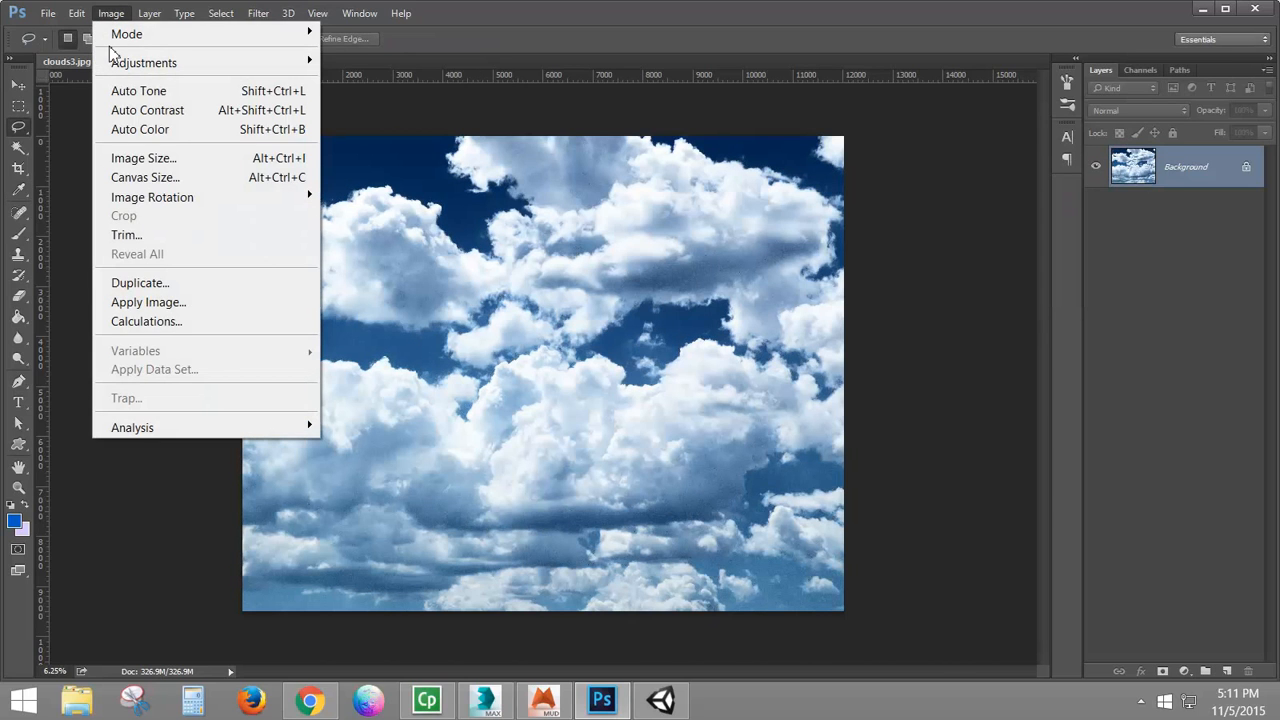
pyautogui.moveTo(250, 68)
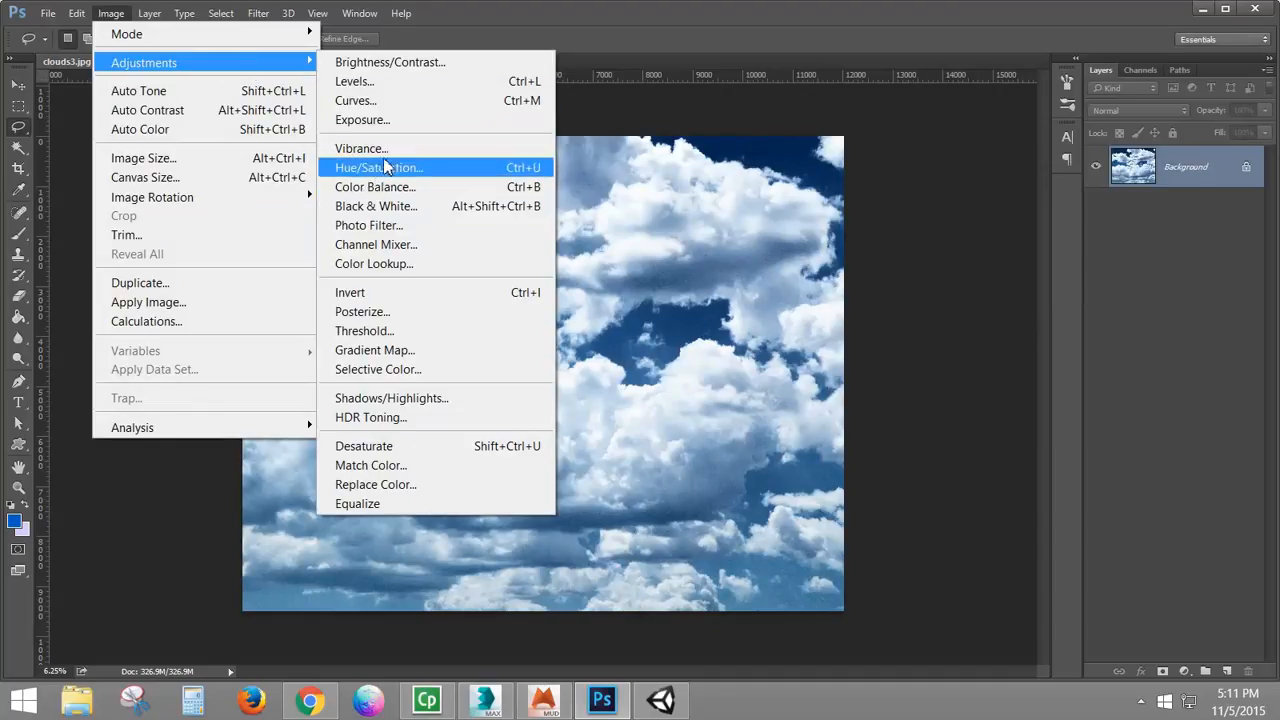
pyautogui.click(391, 453)
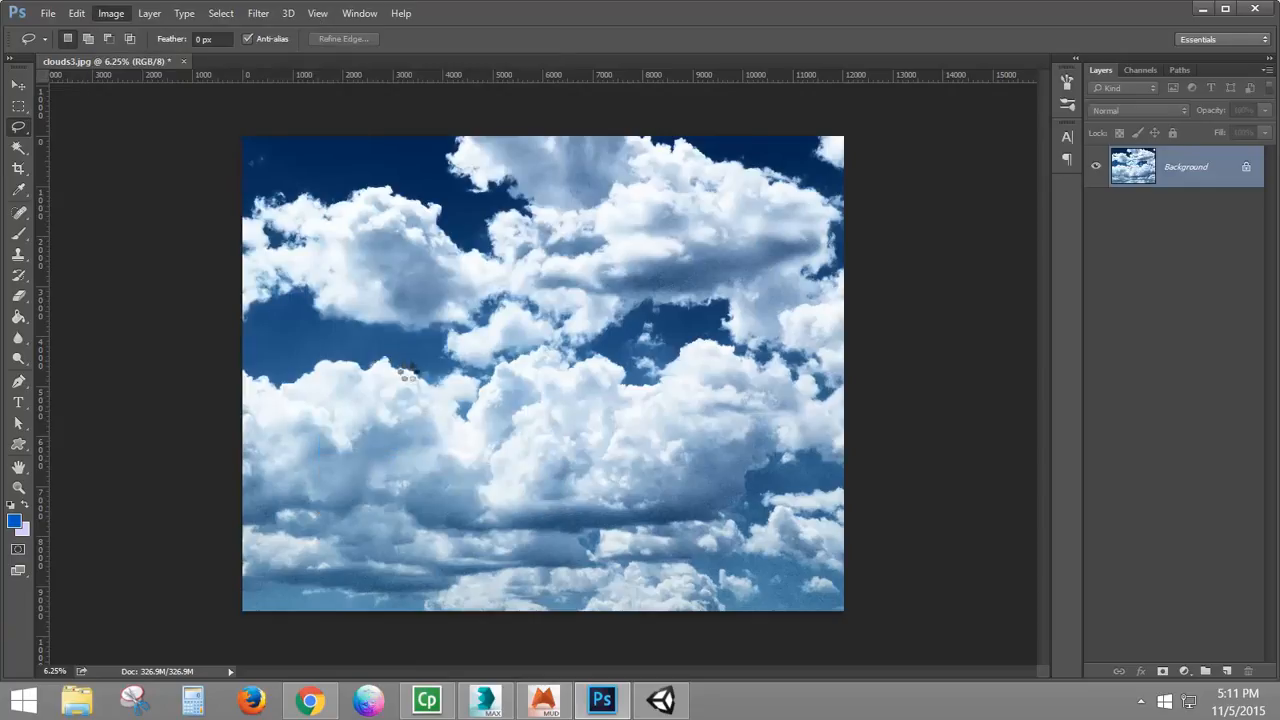
# Step: Apply a Levels adjustment to the clouds image with input levels of 43, 0.61 and 250
pyautogui.click(114, 16)
pyautogui.moveTo(160, 67)
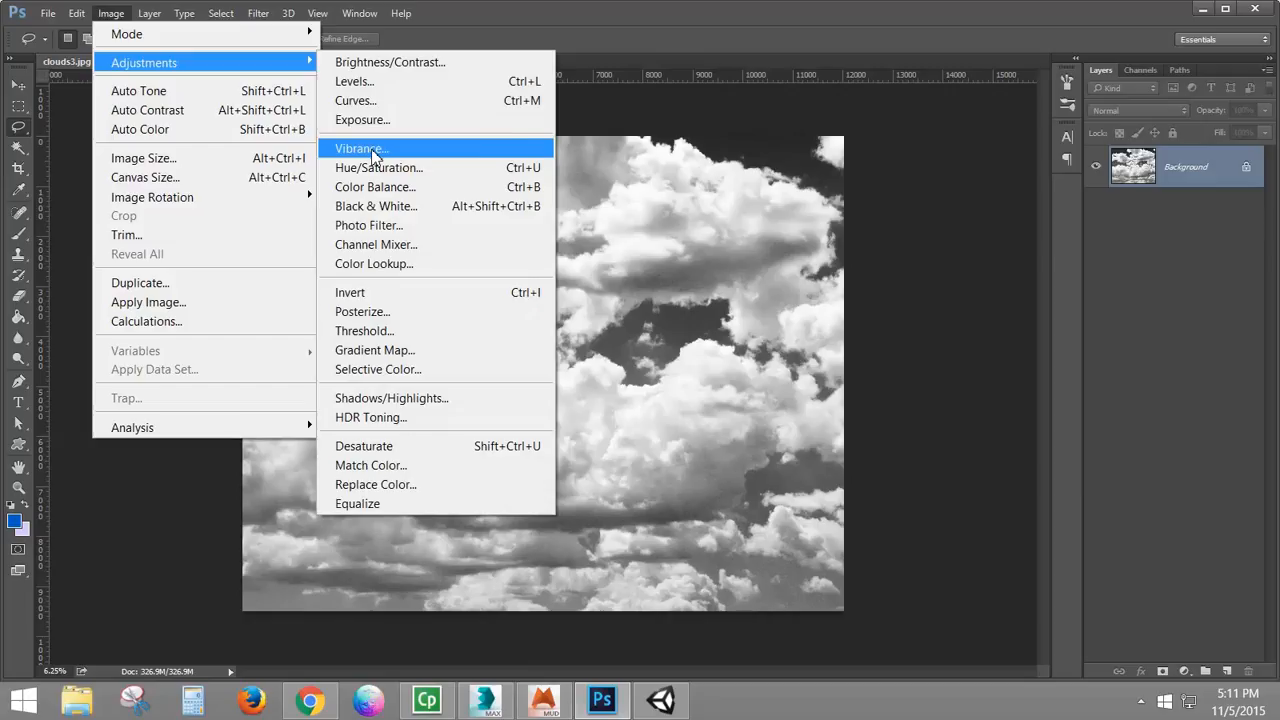
pyautogui.click(393, 83)
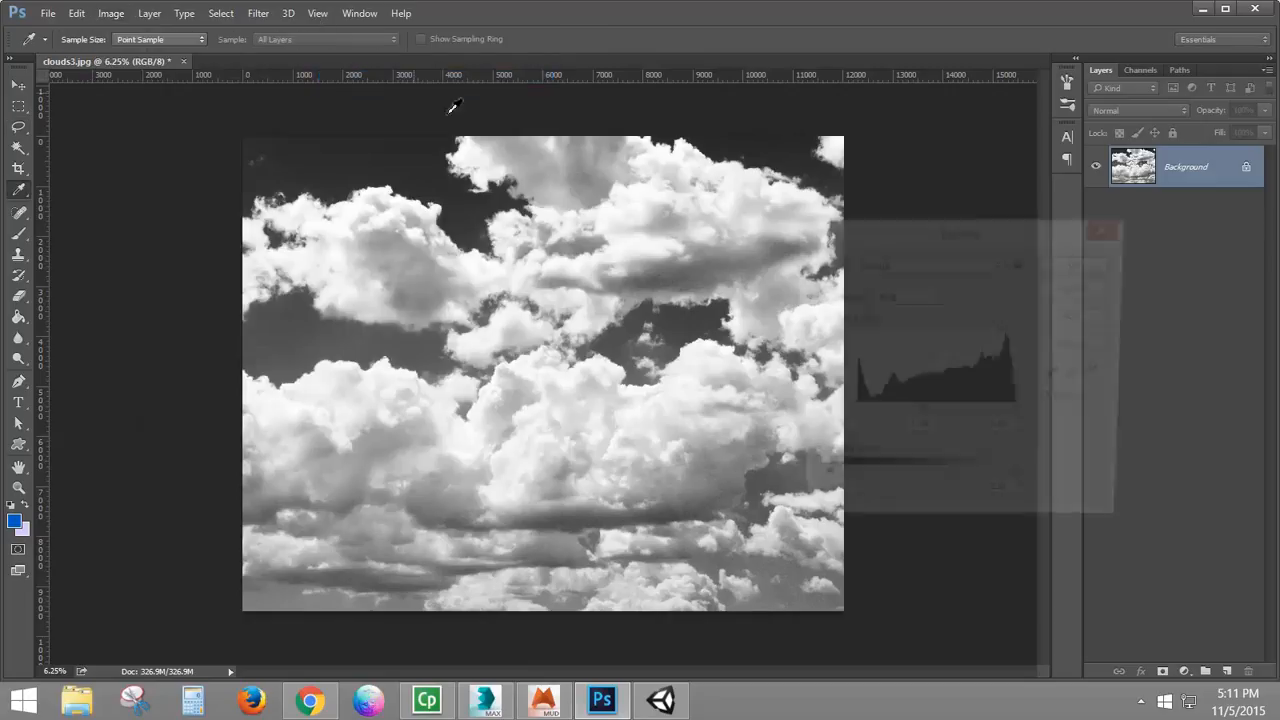
pyautogui.moveTo(818, 418); pyautogui.dragTo(851, 420)
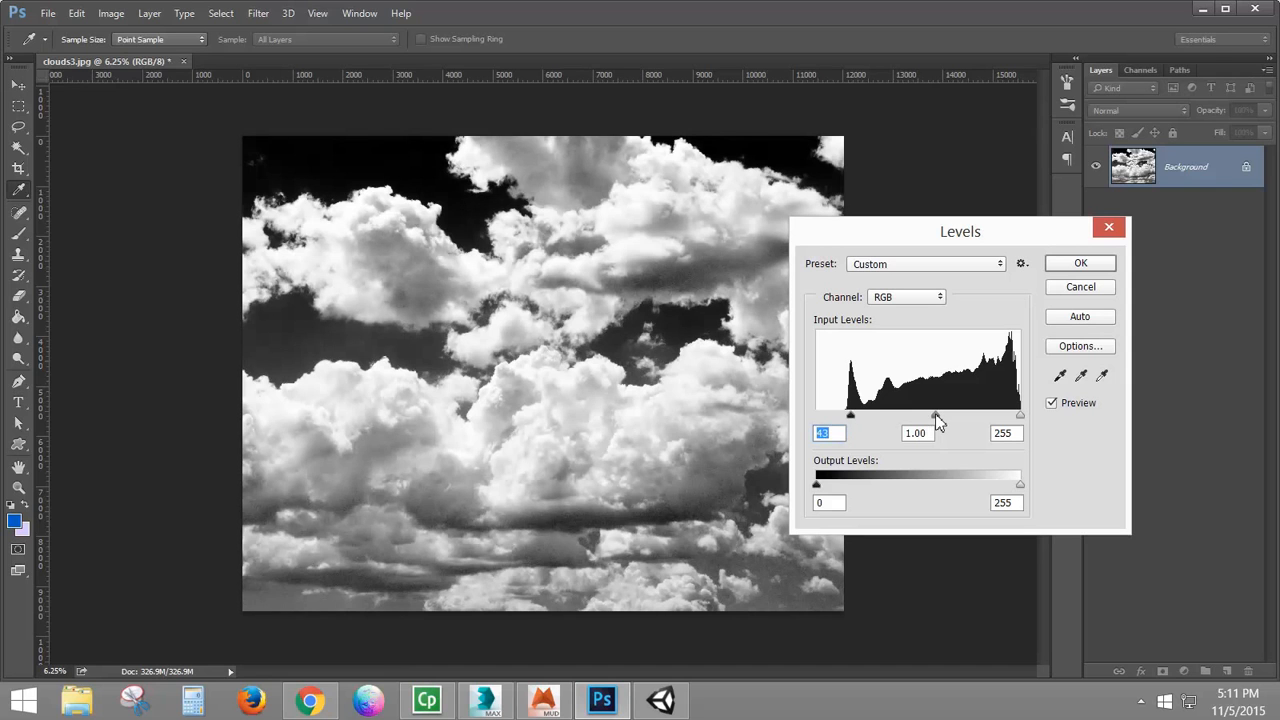
pyautogui.moveTo(938, 423); pyautogui.dragTo(1016, 417)
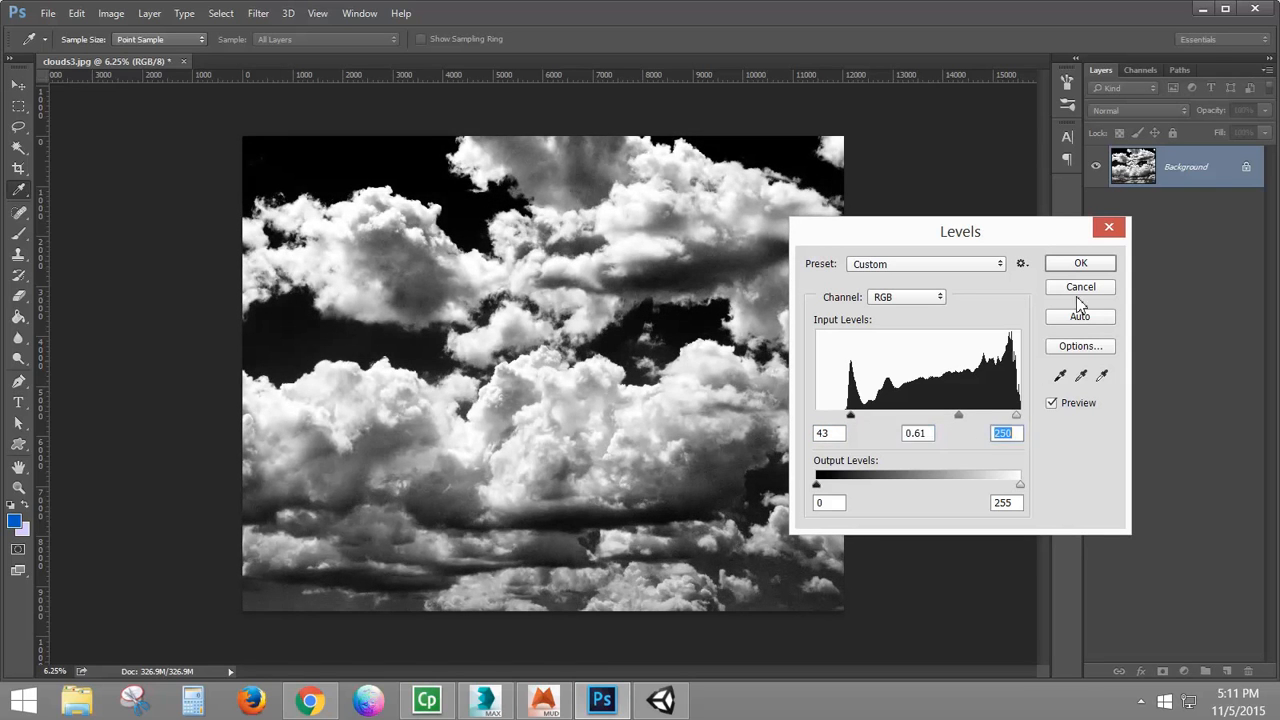
pyautogui.click(1080, 263)
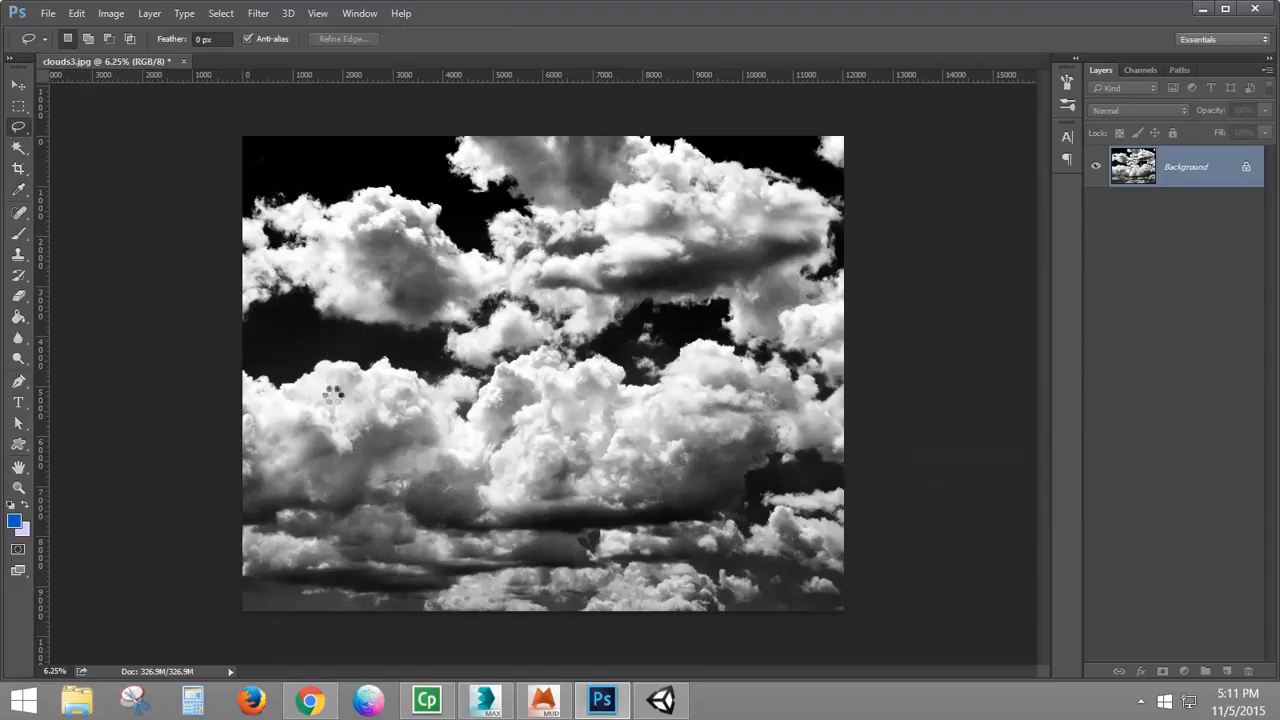
pyautogui.click(48, 14)
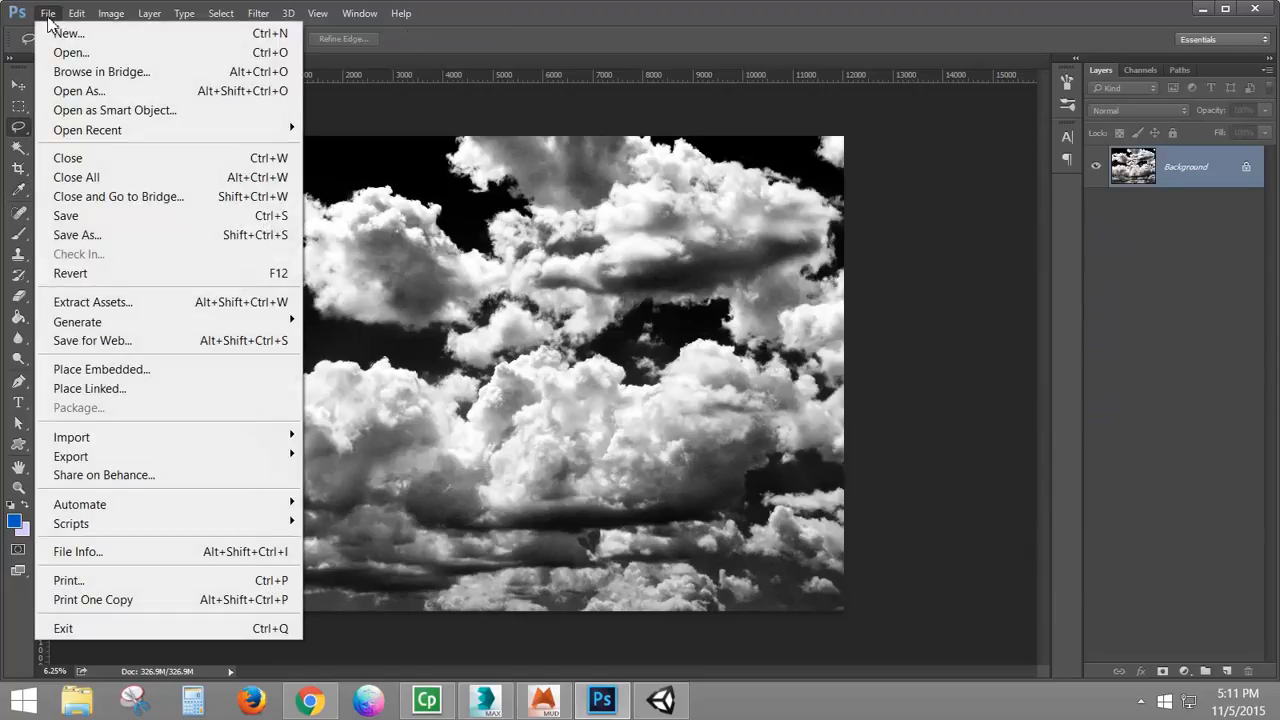
pyautogui.click(135, 246)
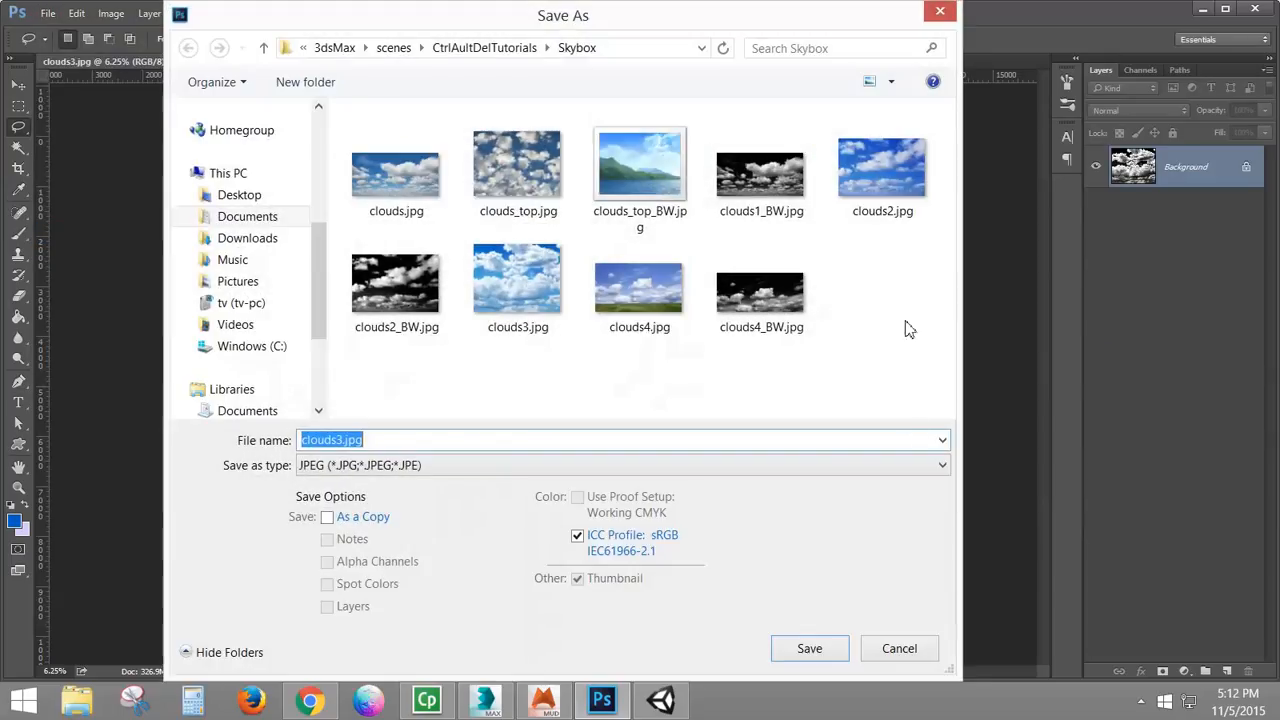
pyautogui.click(906, 652)
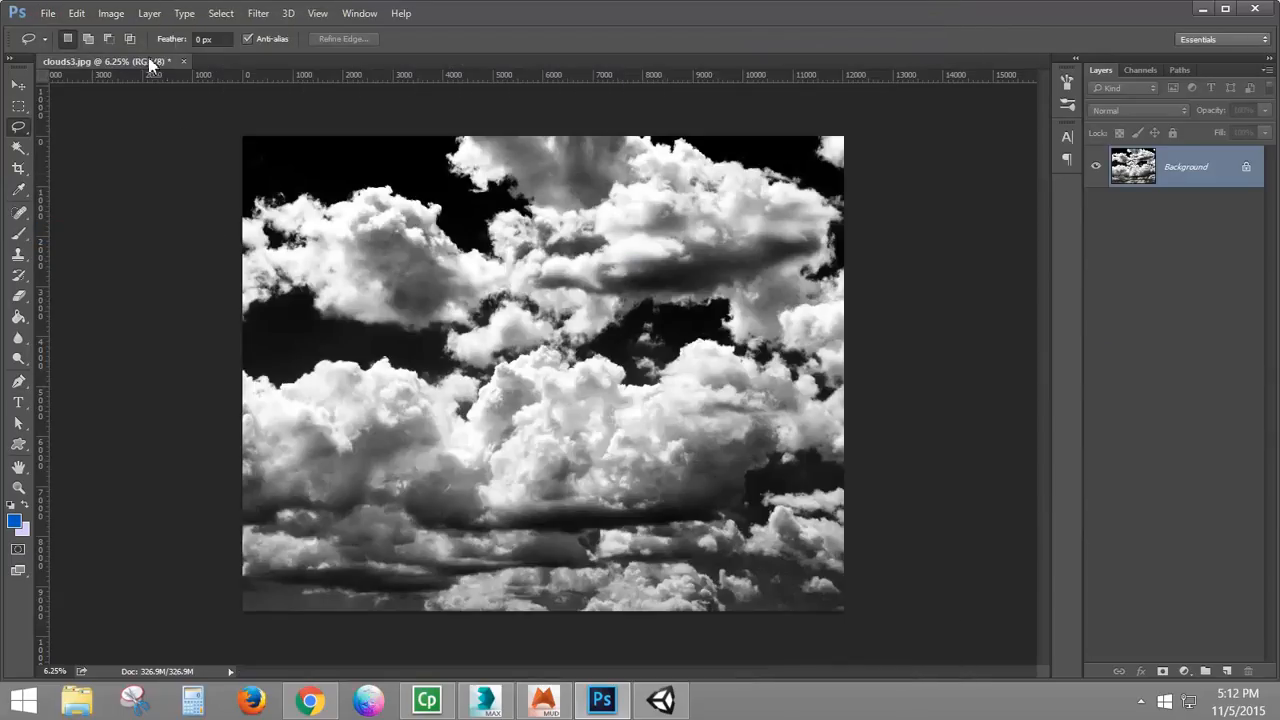
# Step: Resize the clouds image to a width of 4000 pixels, keeping its proportions
pyautogui.click(108, 13)
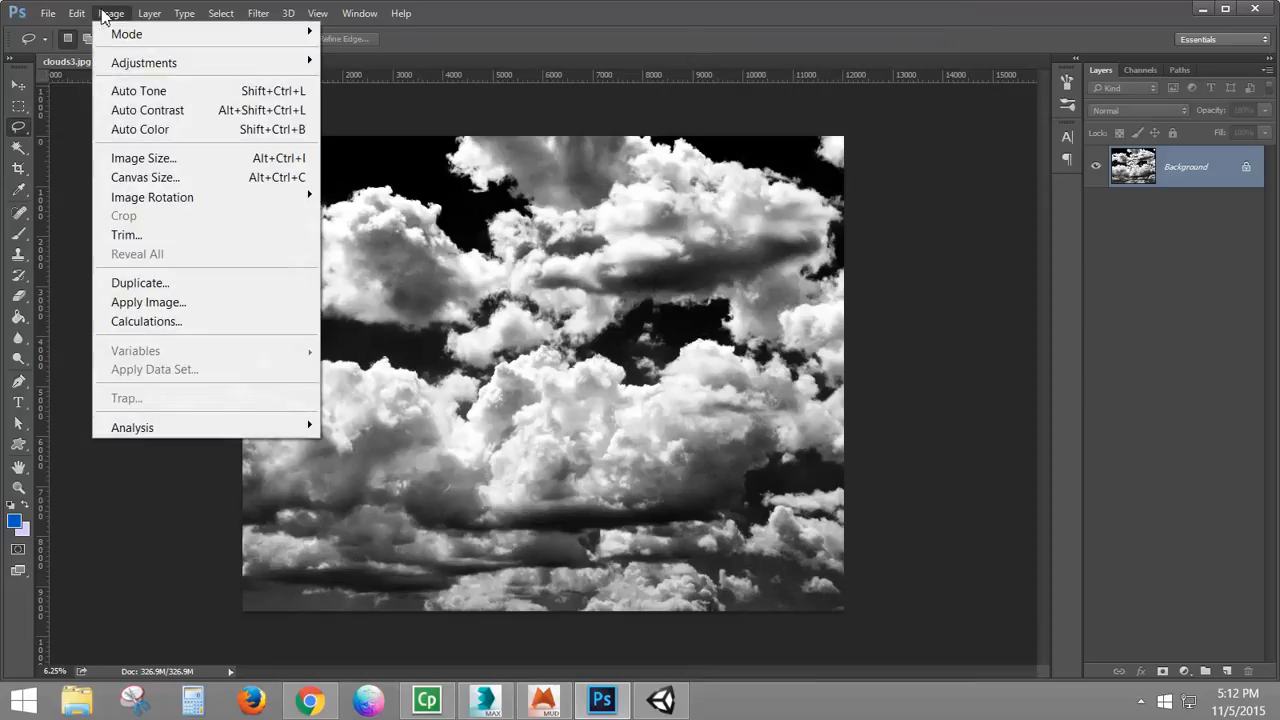
pyautogui.click(135, 160)
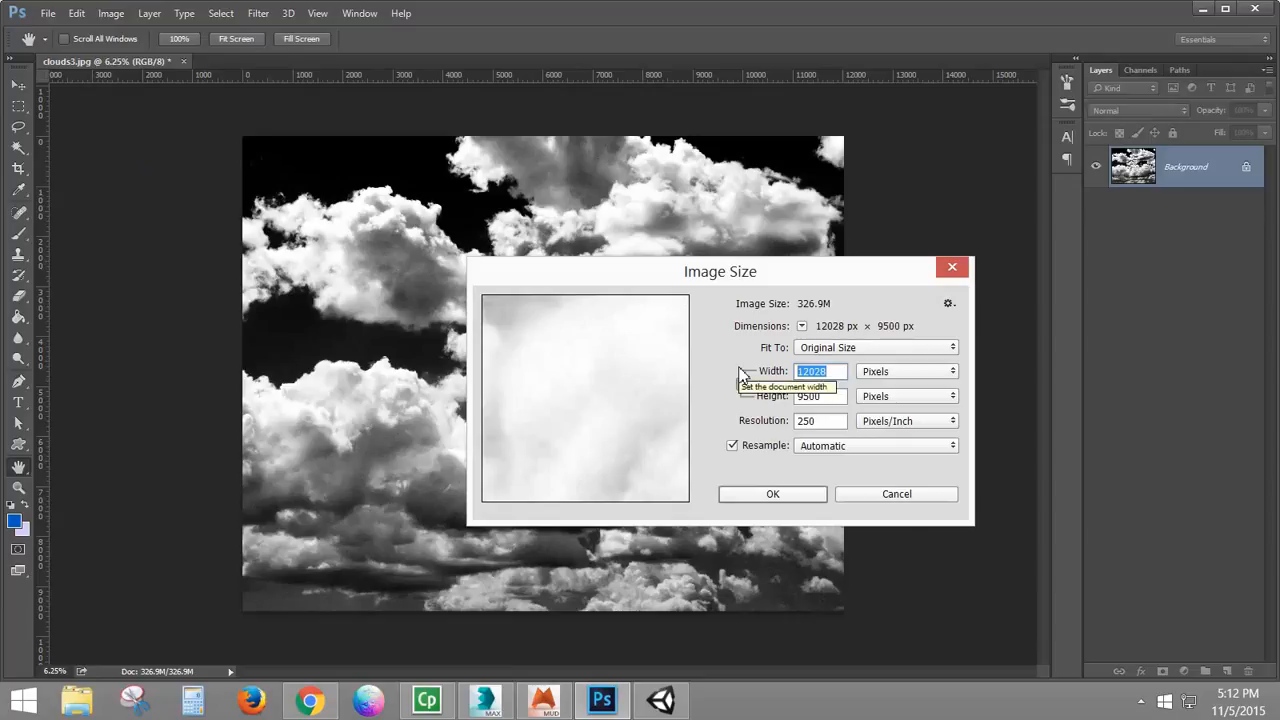
pyautogui.write('40')
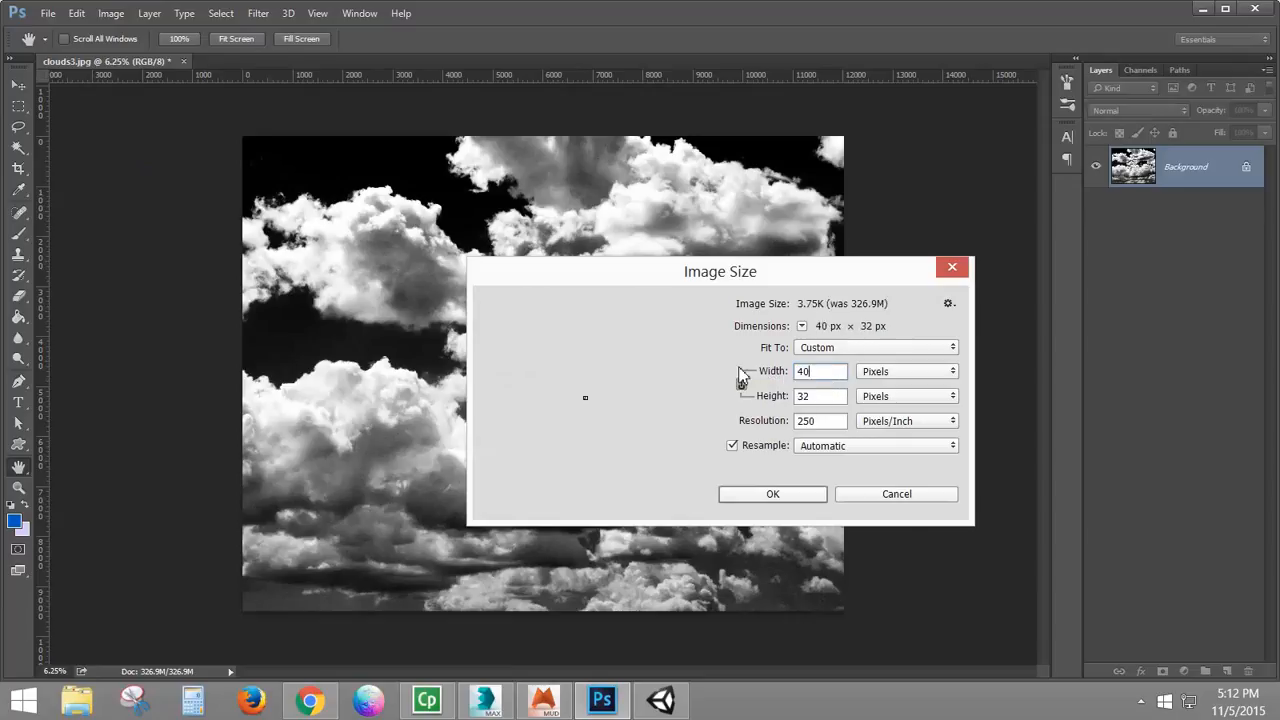
pyautogui.write('00')
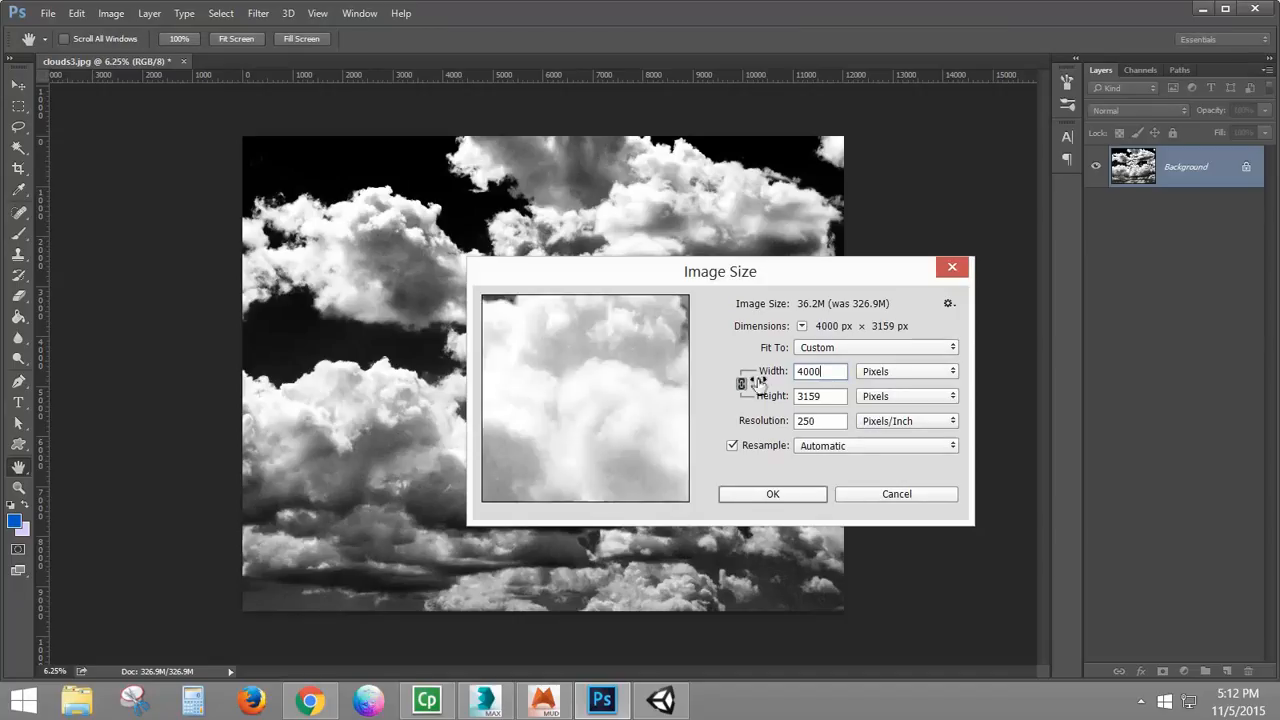
pyautogui.click(805, 496)
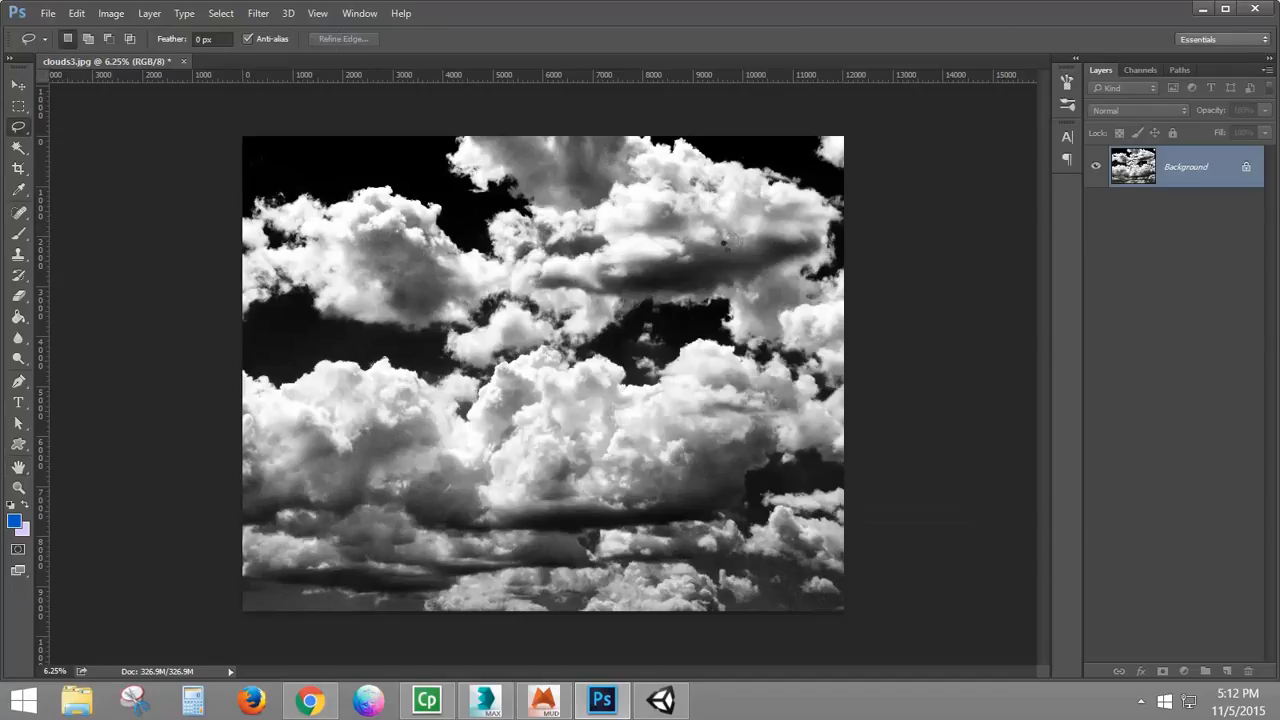
# Step: Save the image as a JPEG named clouds3_BW in the Skybox folder at maximum quality 12
pyautogui.click(44, 14)
pyautogui.click(77, 235)
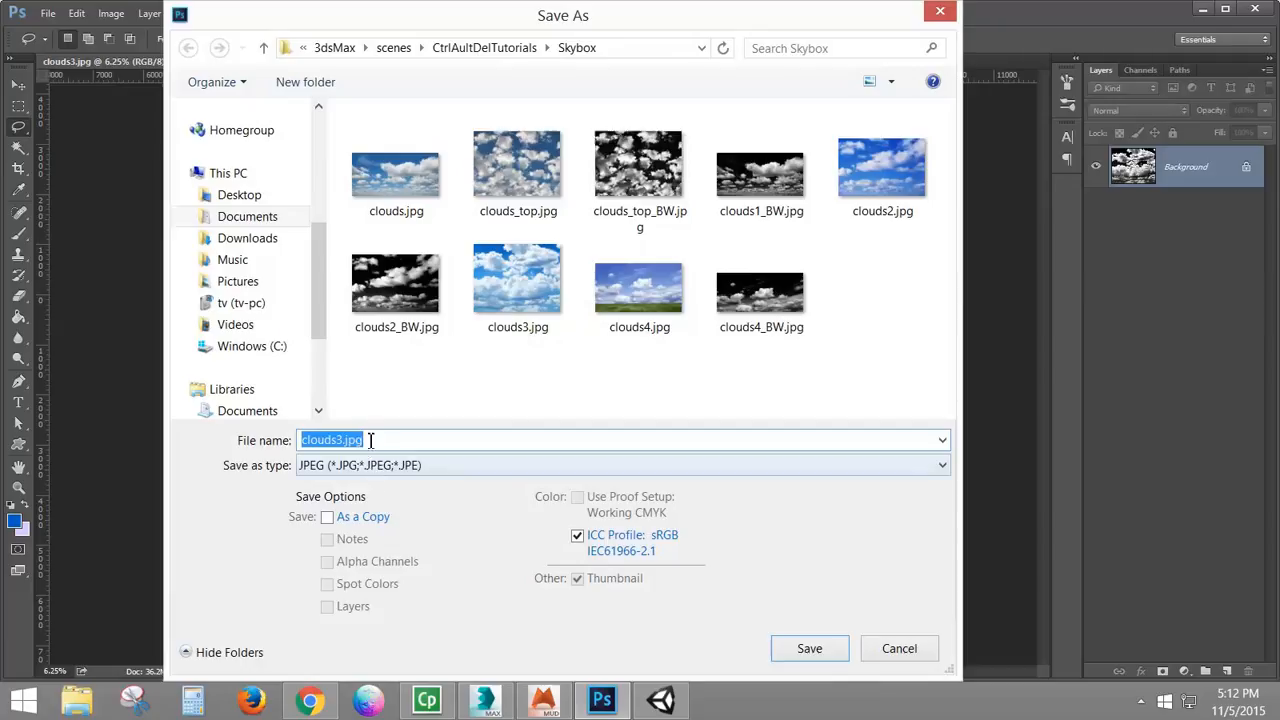
pyautogui.moveTo(343, 450); pyautogui.dragTo(381, 443)
pyautogui.click(380, 441)
pyautogui.press('BackSpace')
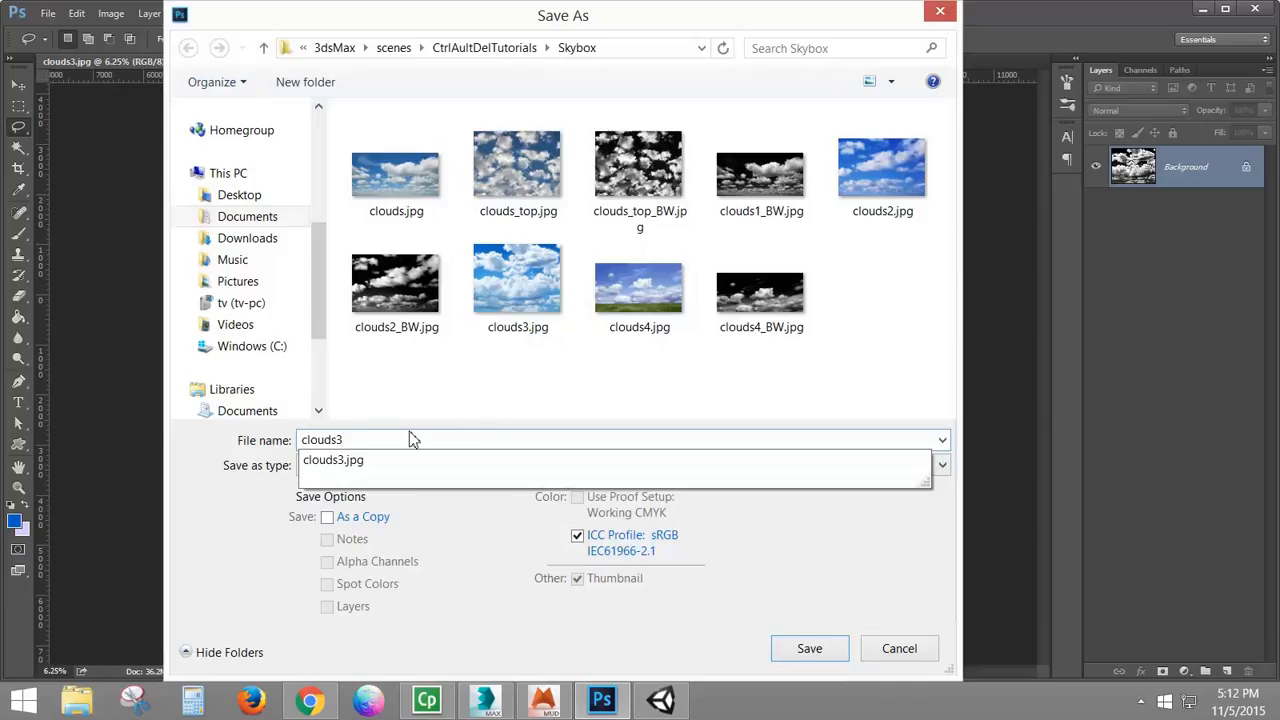
pyautogui.write('_BW')
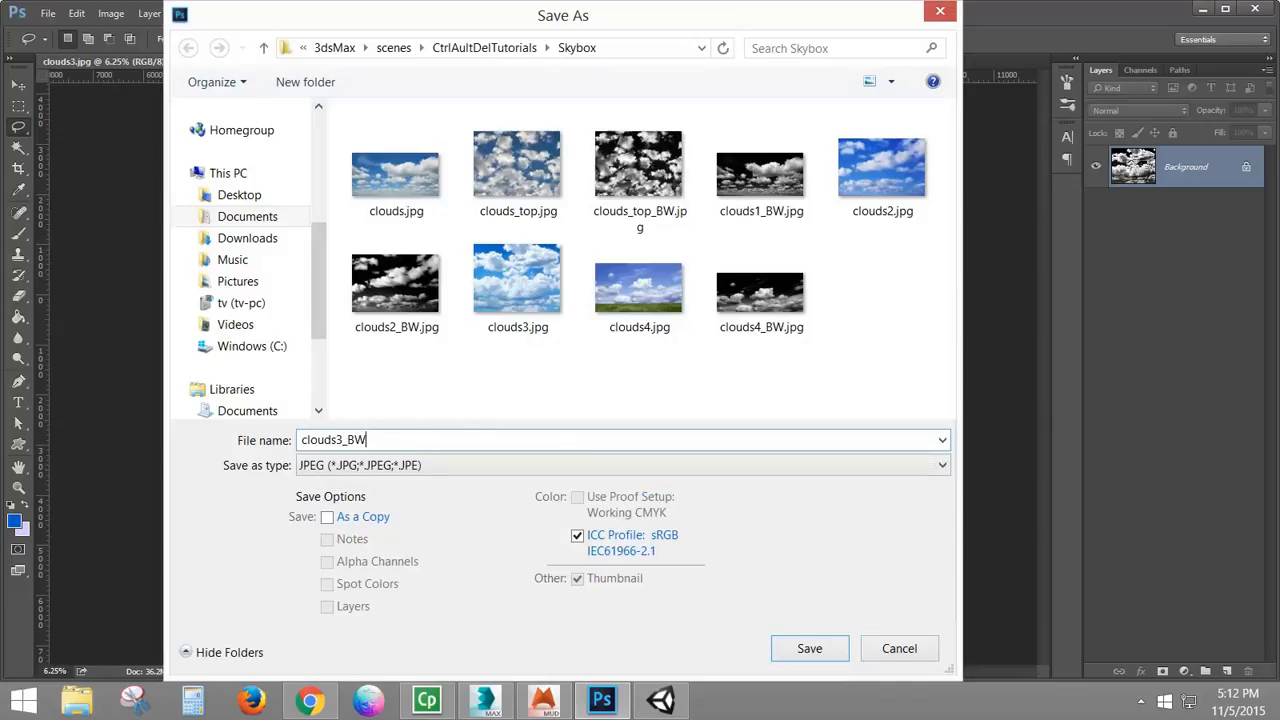
pyautogui.click(810, 649)
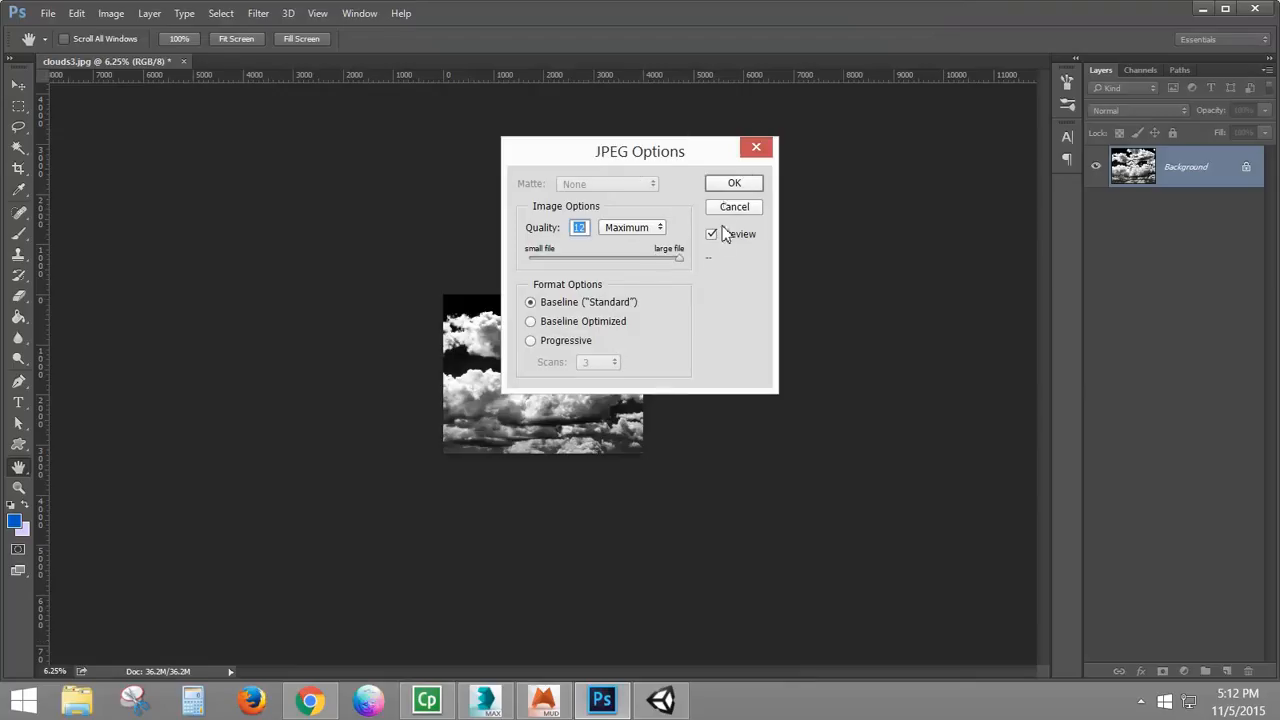
pyautogui.click(736, 186)
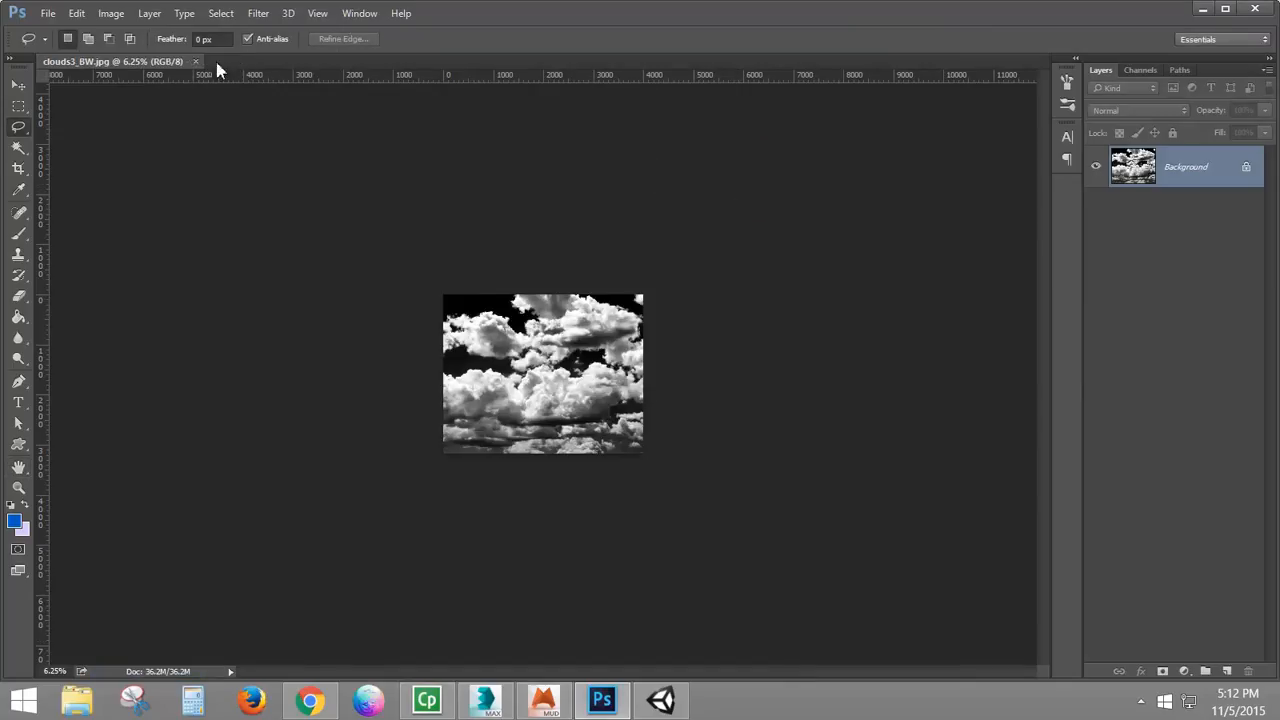
# Step: Close the clouds3_BW image, switch to Mudbox and turn off the stencil overlaying the sphere
pyautogui.click(197, 62)
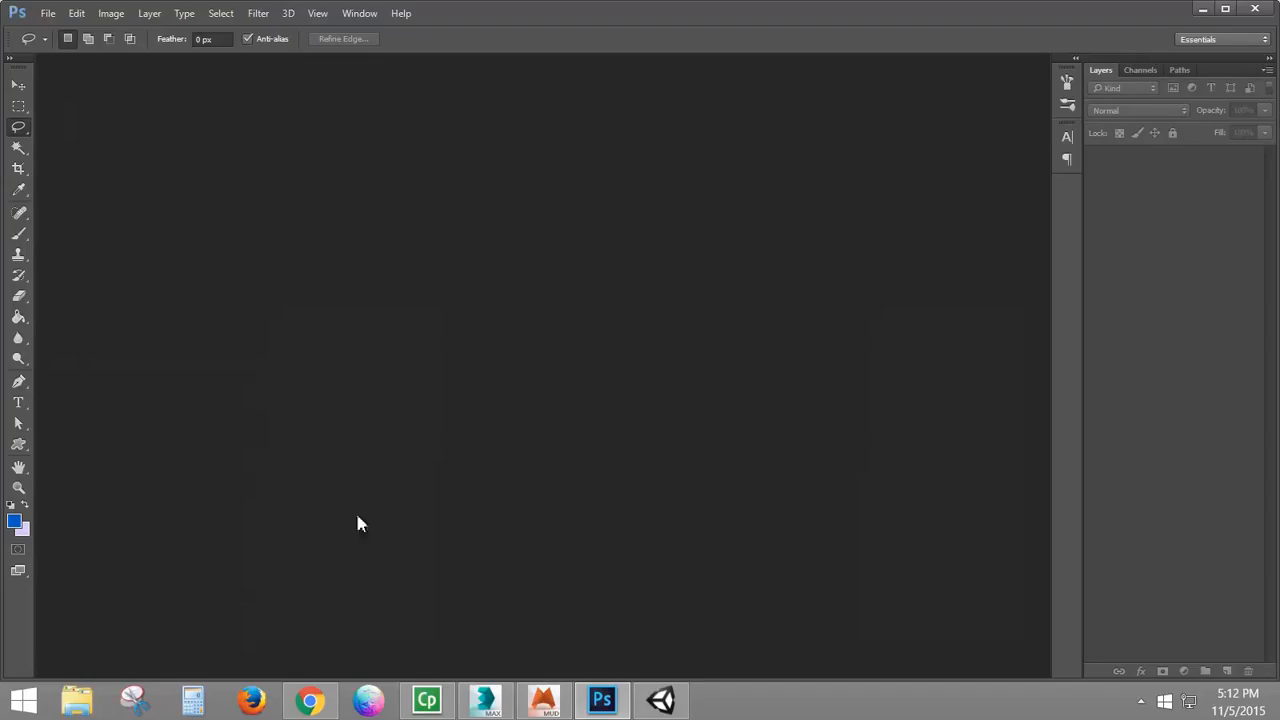
pyautogui.click(1202, 9)
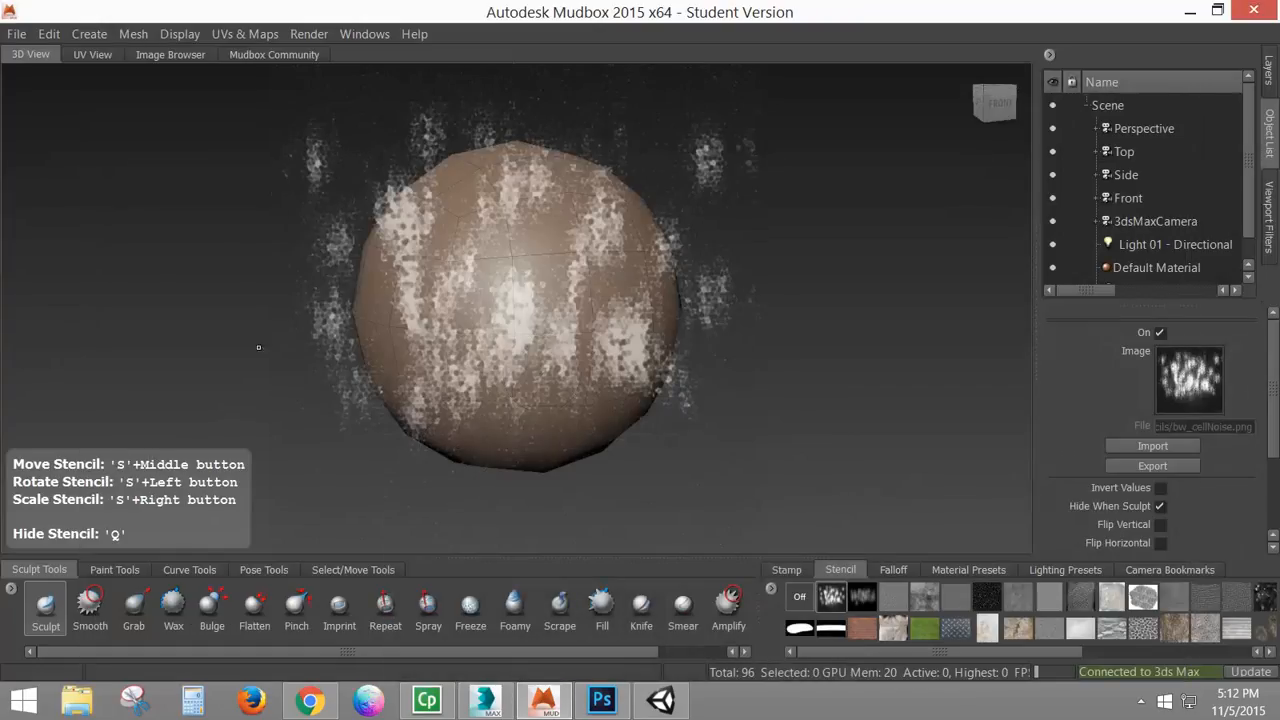
pyautogui.press('q')
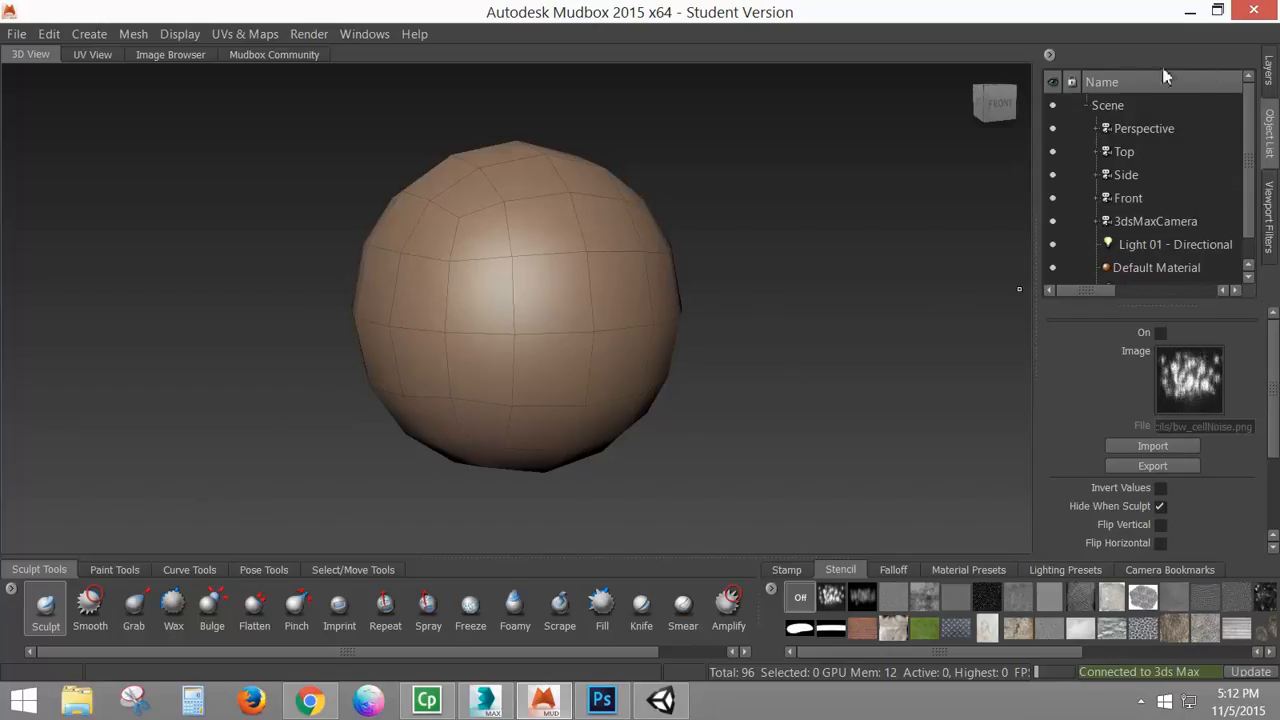
# Step: Create a Diffuse paint layer named Base Color with a size of 4096, saved as Targa [8 bit, RGBA]
pyautogui.click(1269, 72)
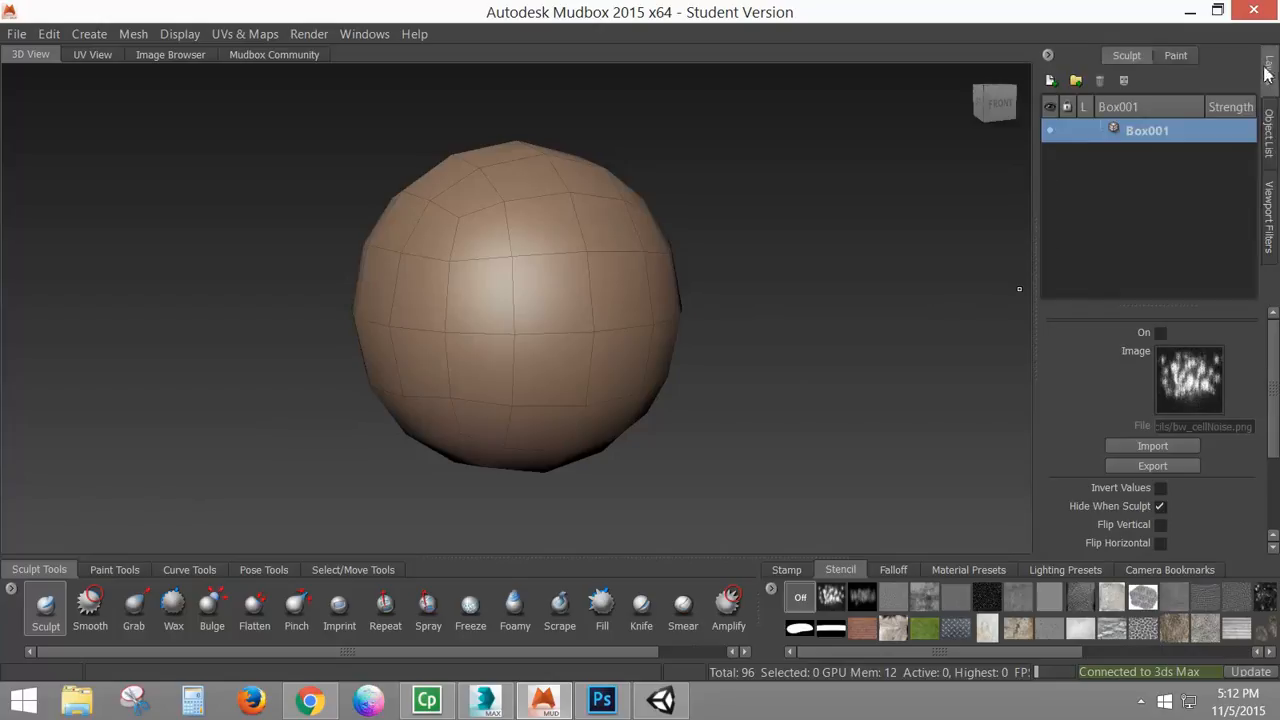
pyautogui.click(1177, 62)
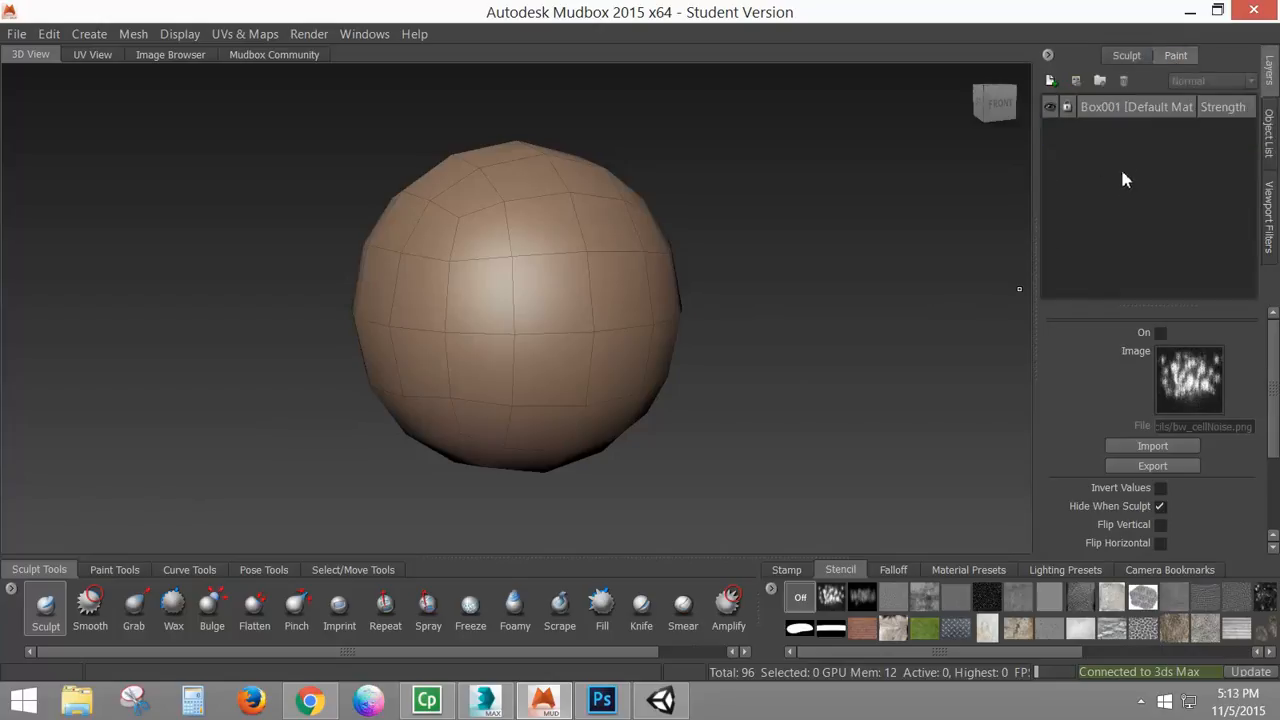
pyautogui.click(1051, 81)
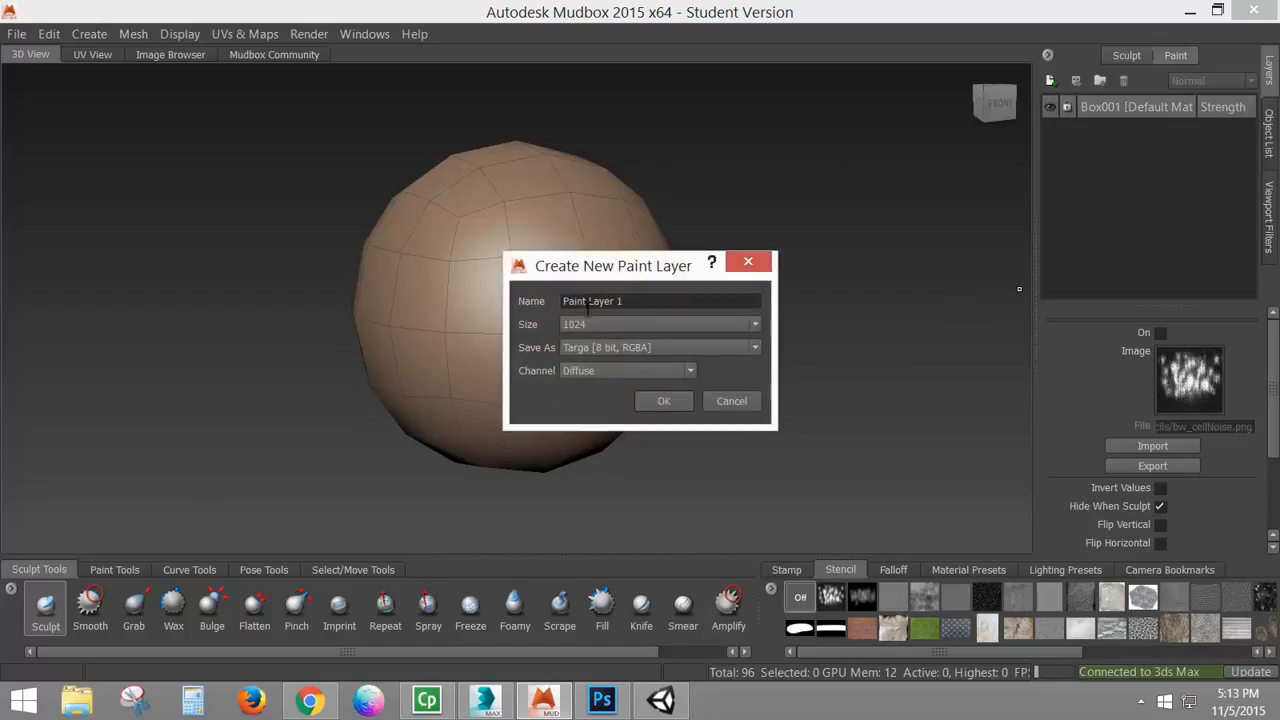
pyautogui.click(587, 325)
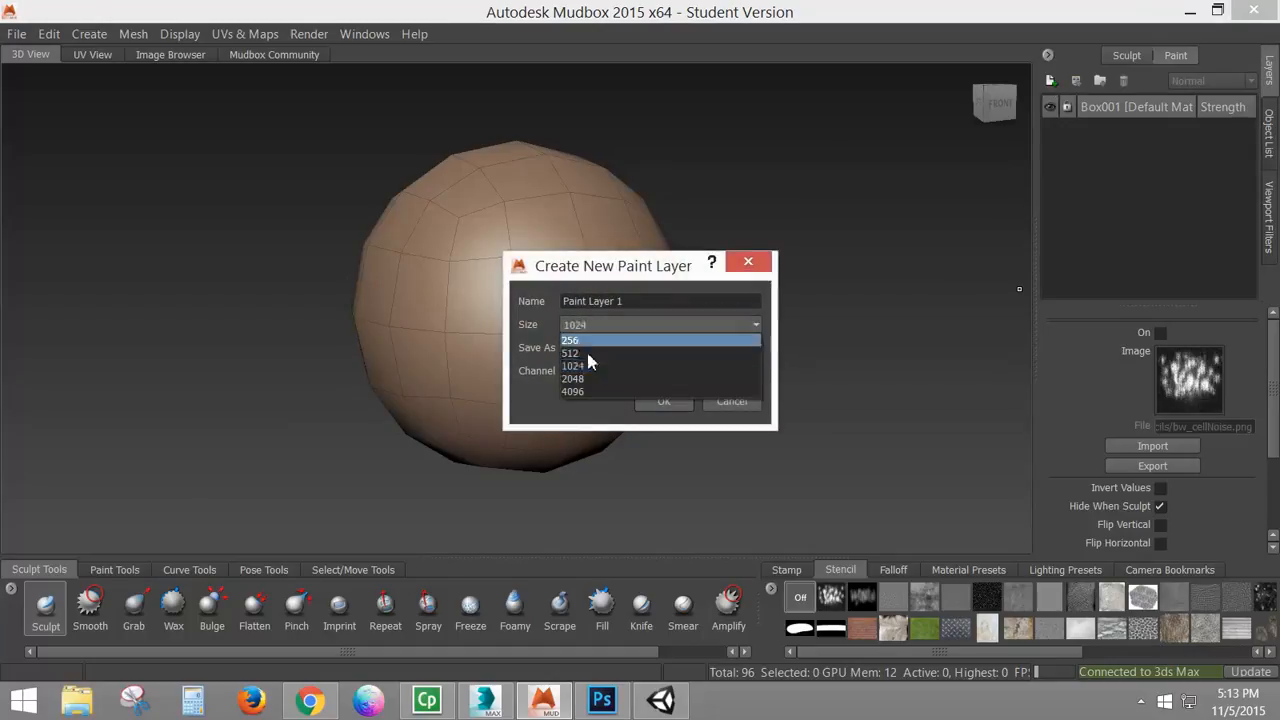
pyautogui.click(589, 392)
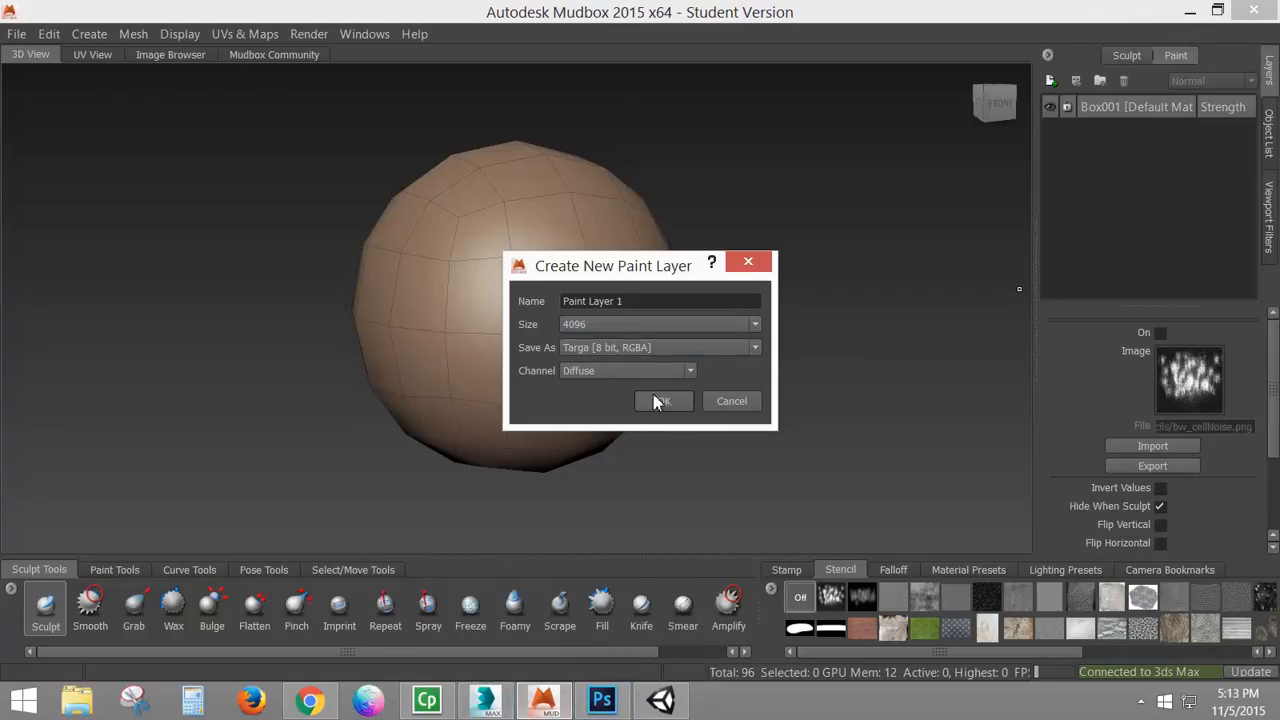
pyautogui.moveTo(636, 301); pyautogui.dragTo(409, 272)
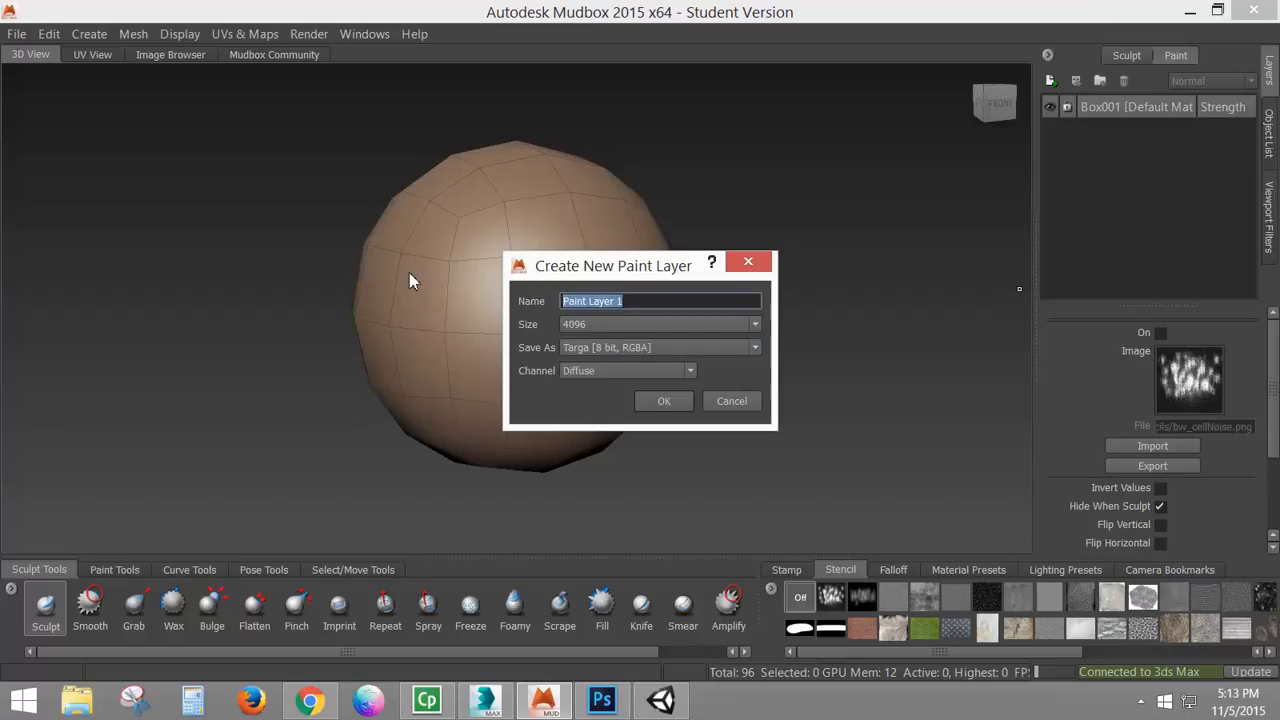
pyautogui.write('Base ')
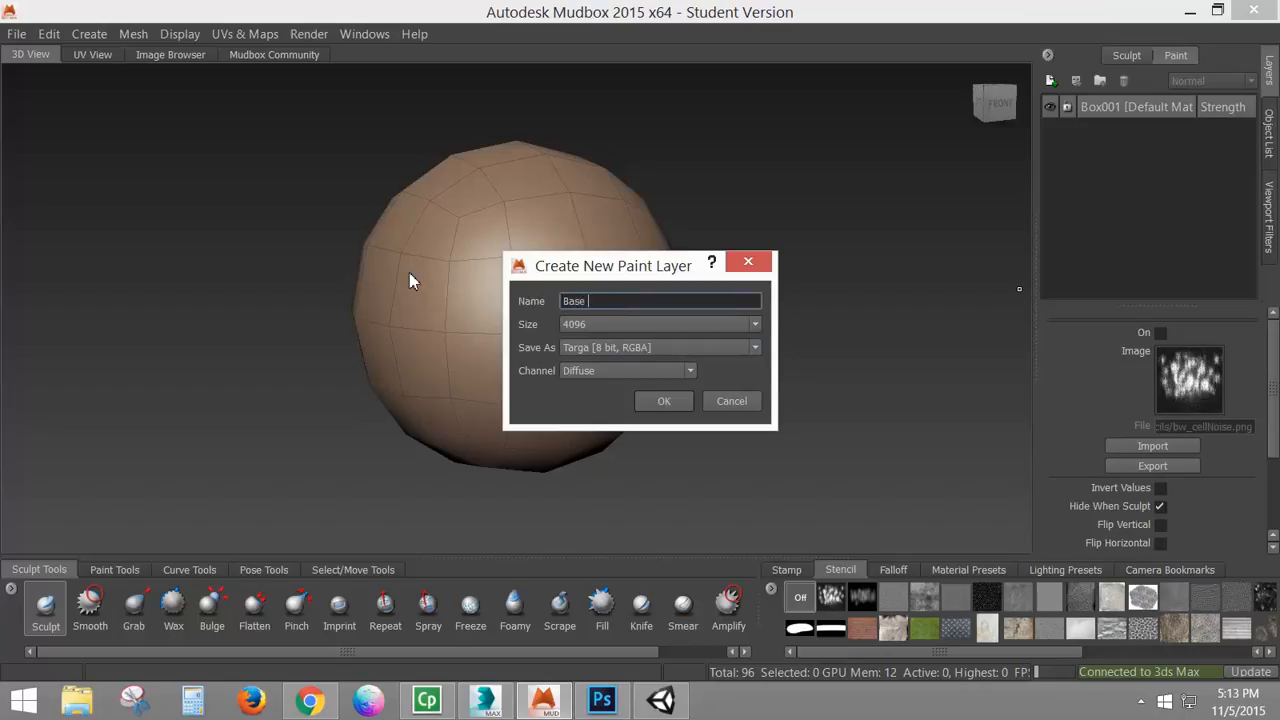
pyautogui.write('Color')
pyautogui.click(660, 404)
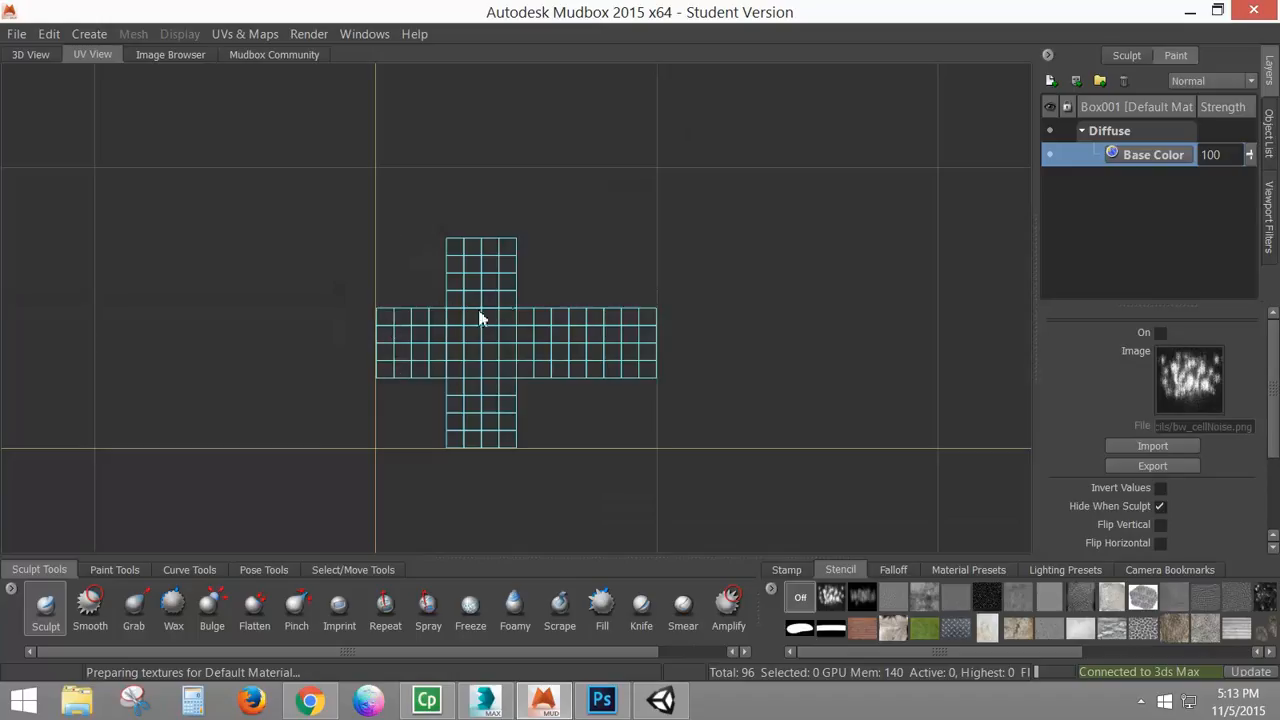
# Step: Flood the Base Color layer in the 3D view with a very dark indigo Paint Brush color
pyautogui.click(18, 55)
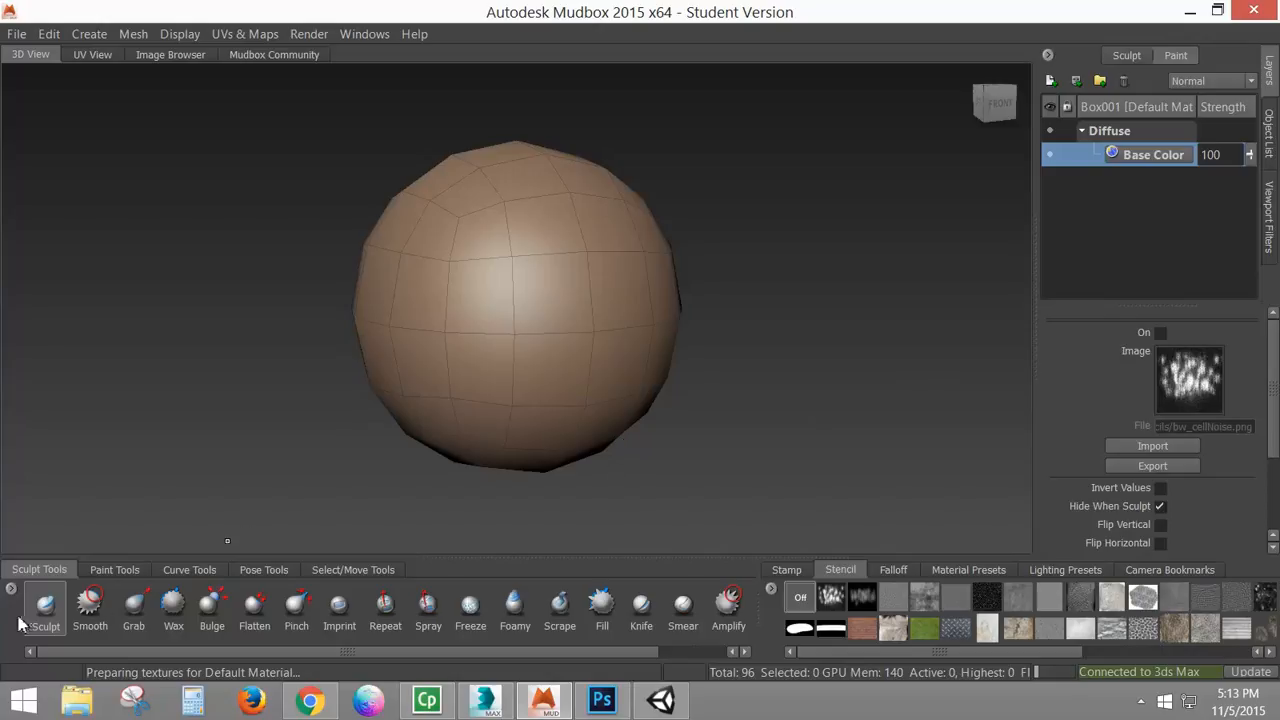
pyautogui.click(104, 570)
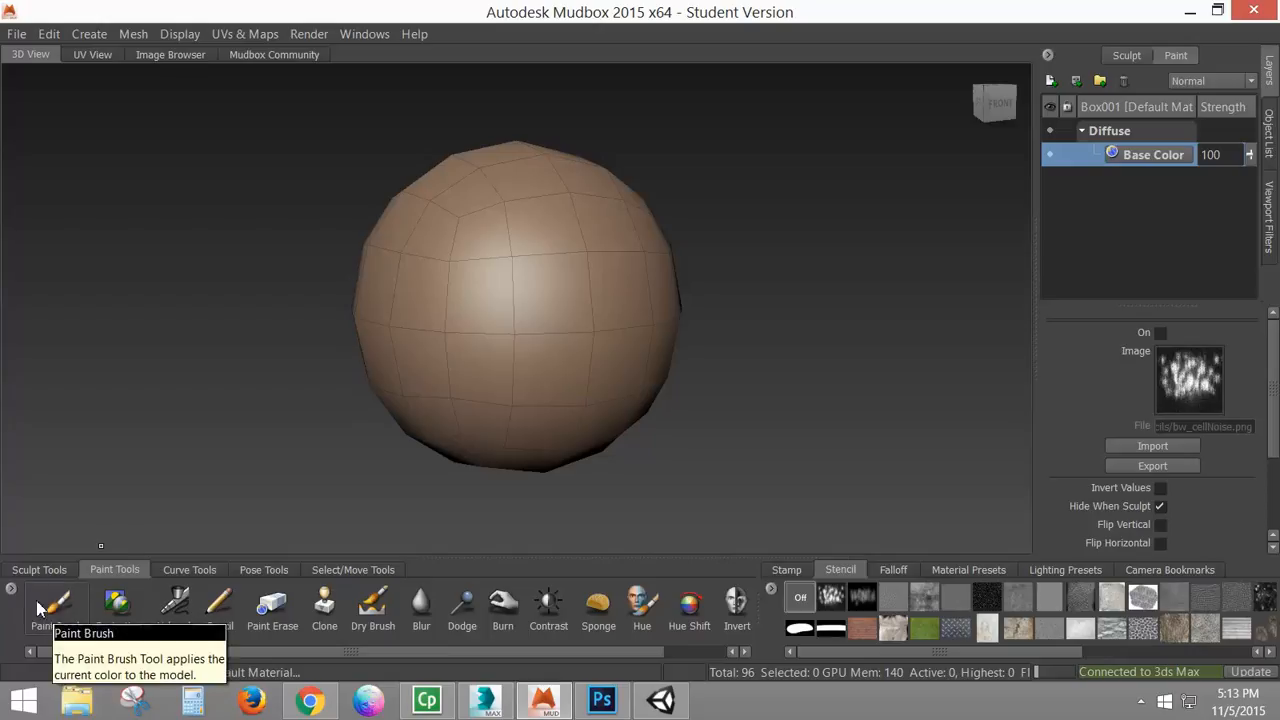
pyautogui.click(66, 614)
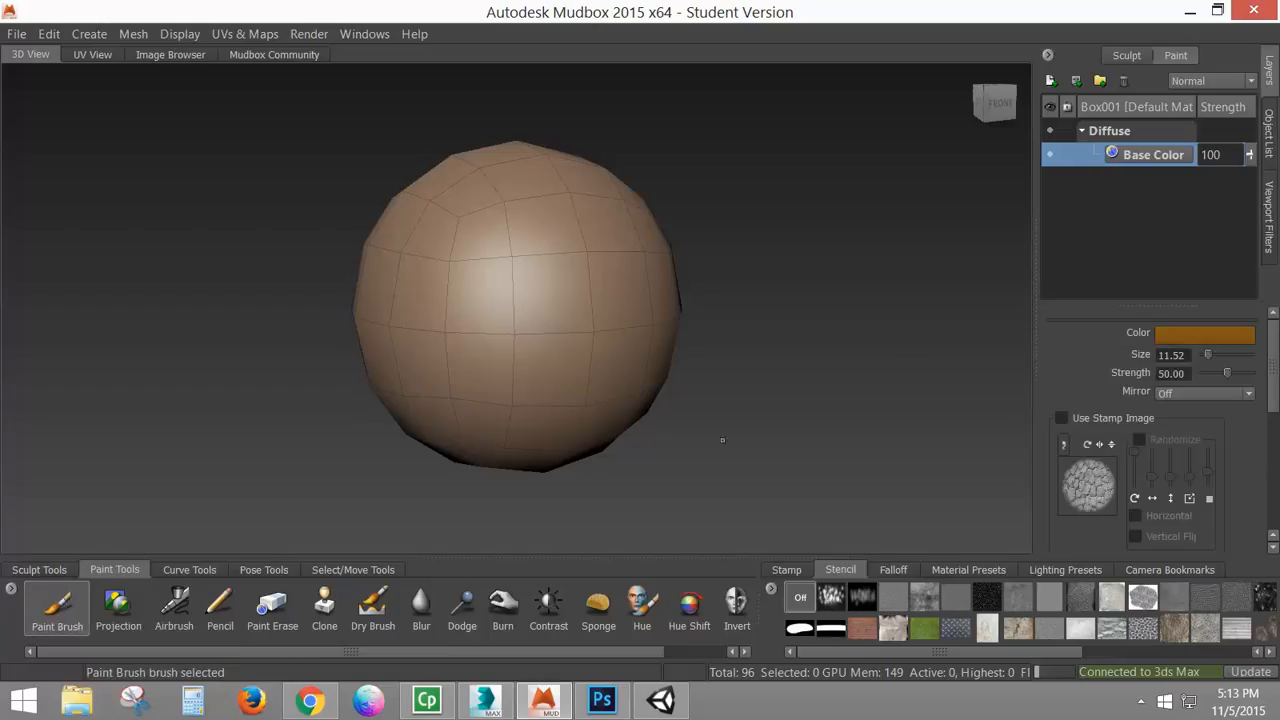
pyautogui.click(1166, 336)
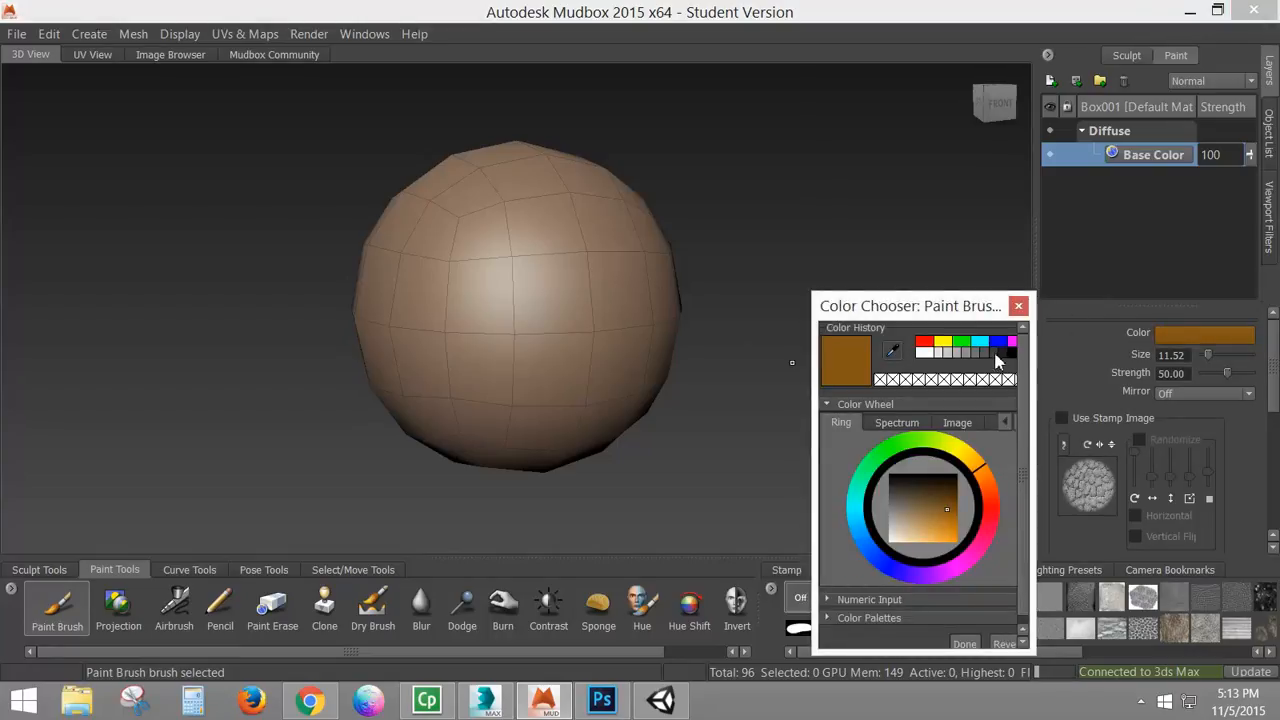
pyautogui.click(999, 342)
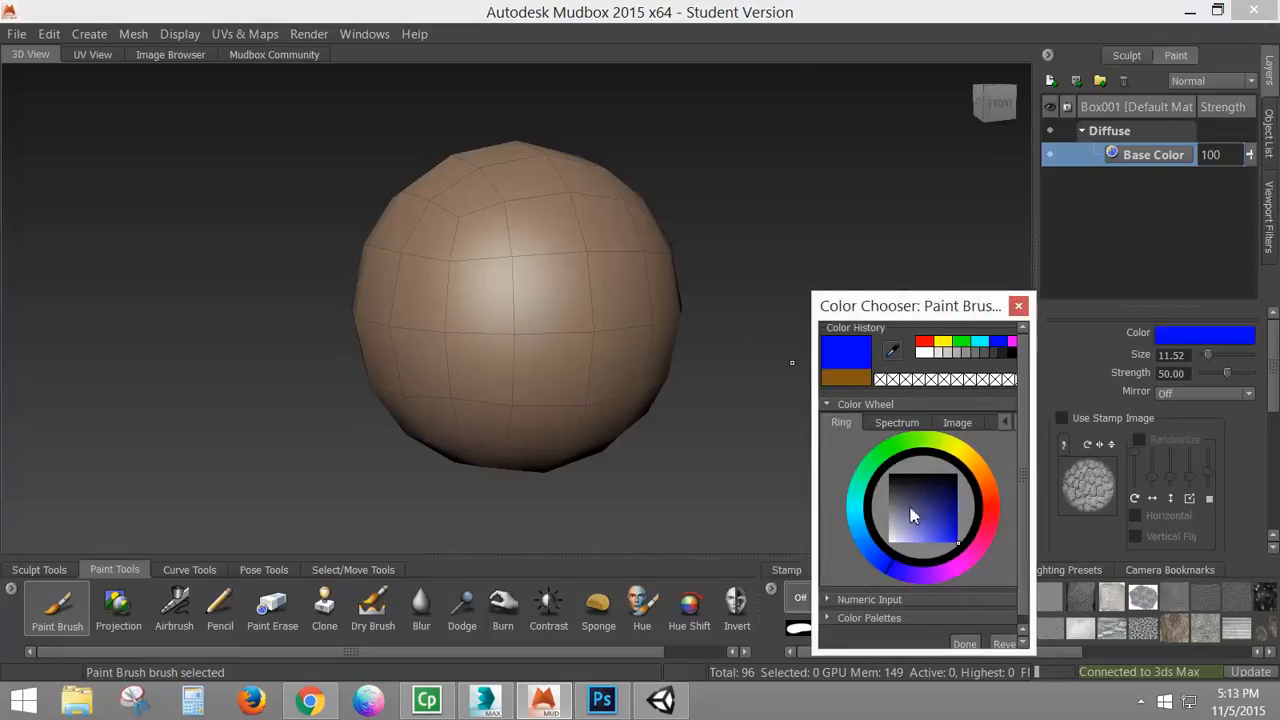
pyautogui.click(909, 571)
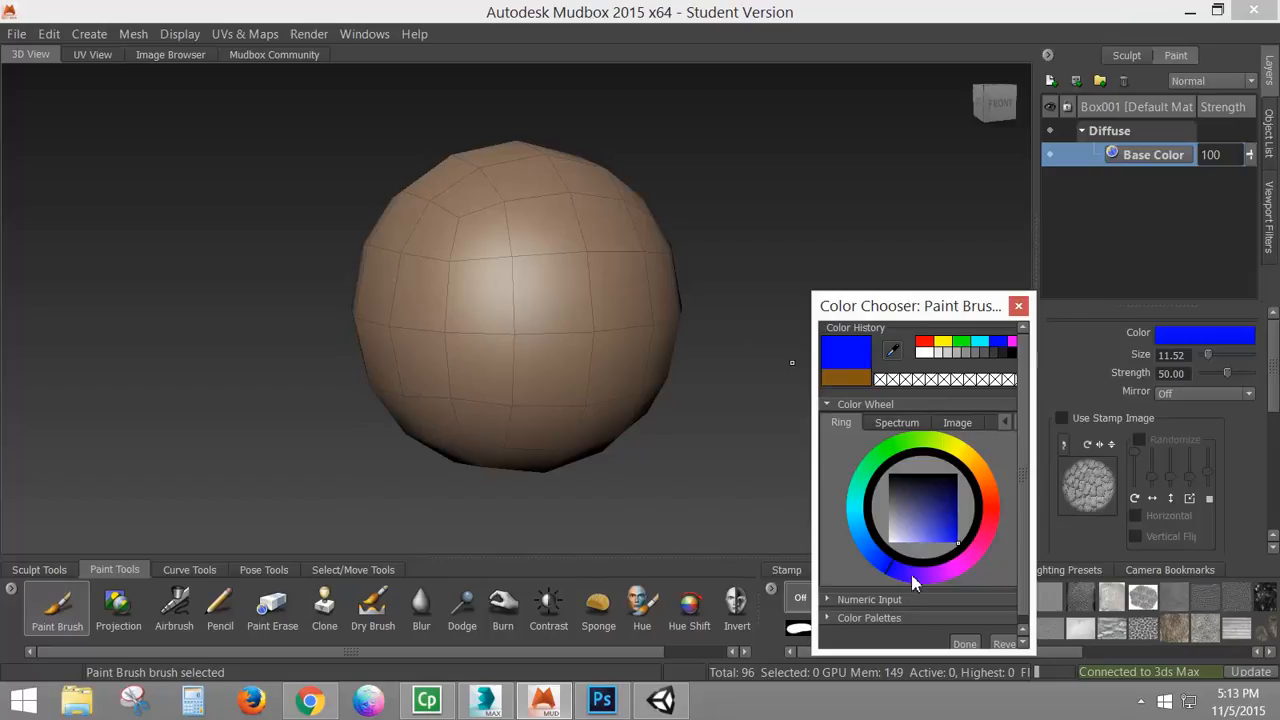
pyautogui.click(948, 494)
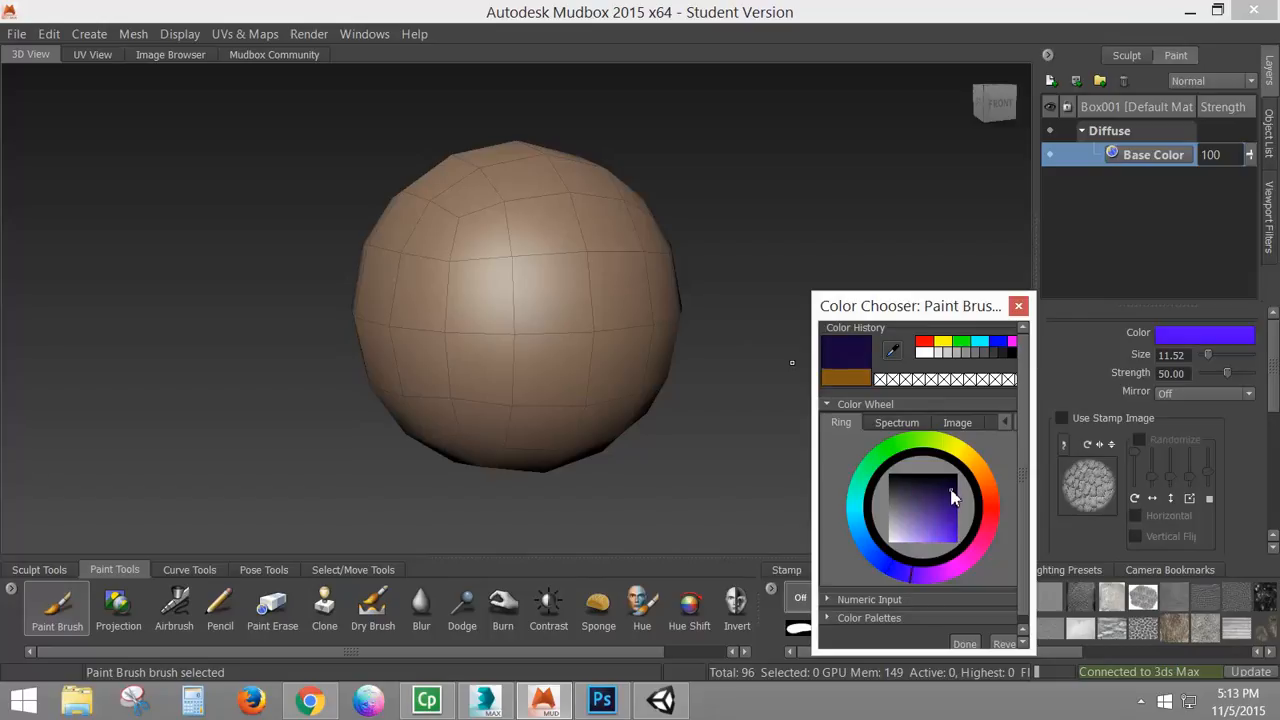
pyautogui.click(963, 644)
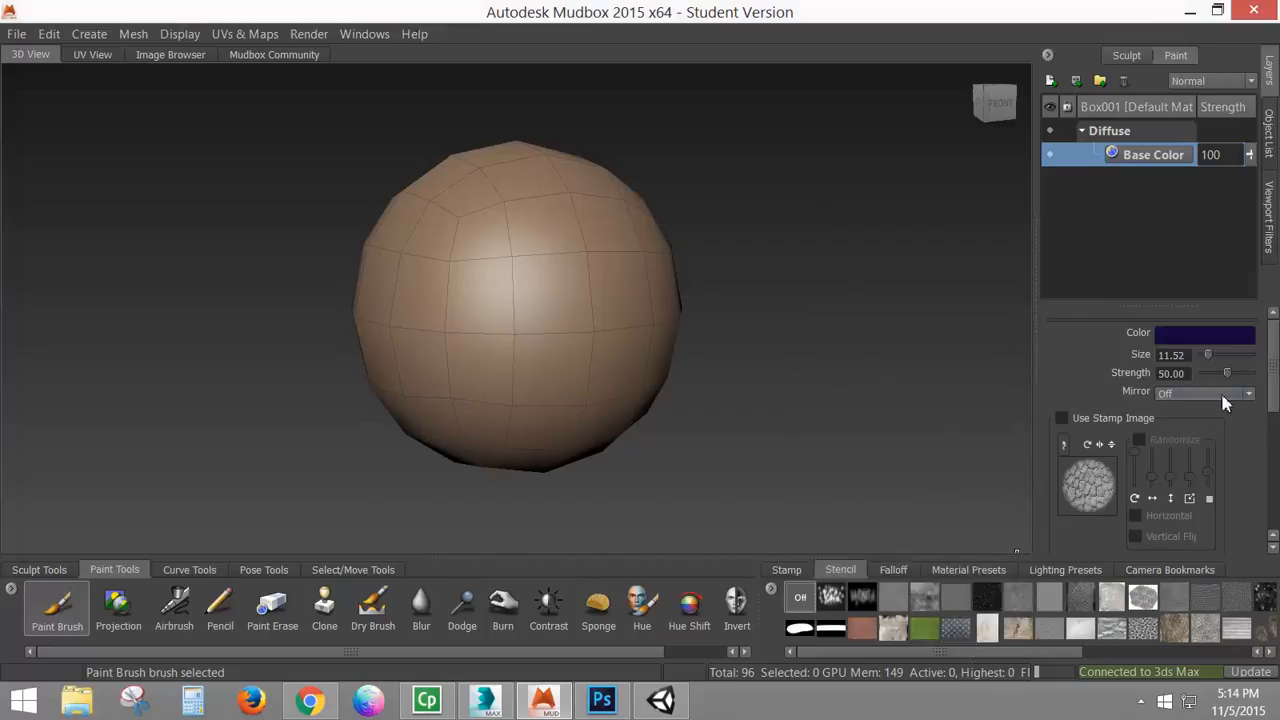
pyautogui.moveTo(1276, 388)
pyautogui.mouseDown()
pyautogui.moveTo(1245, 476)
pyautogui.moveTo(1212, 478)
pyautogui.mouseUp()
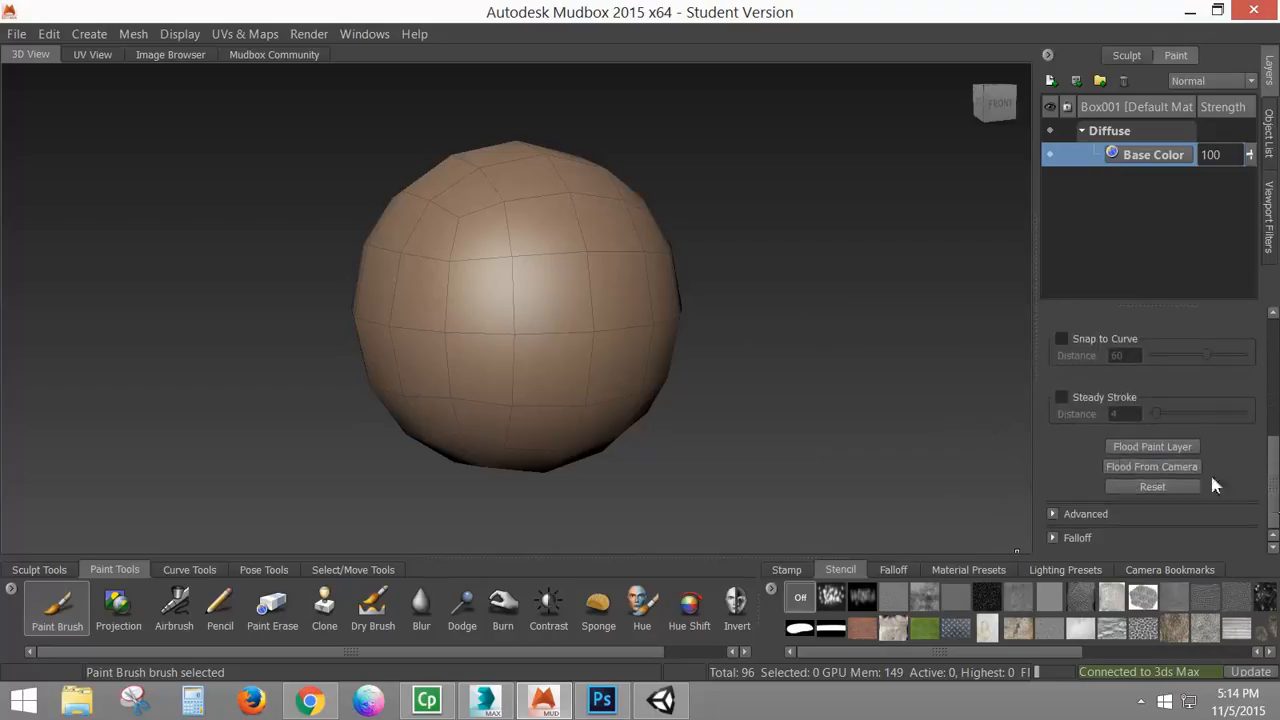
pyautogui.click(1156, 446)
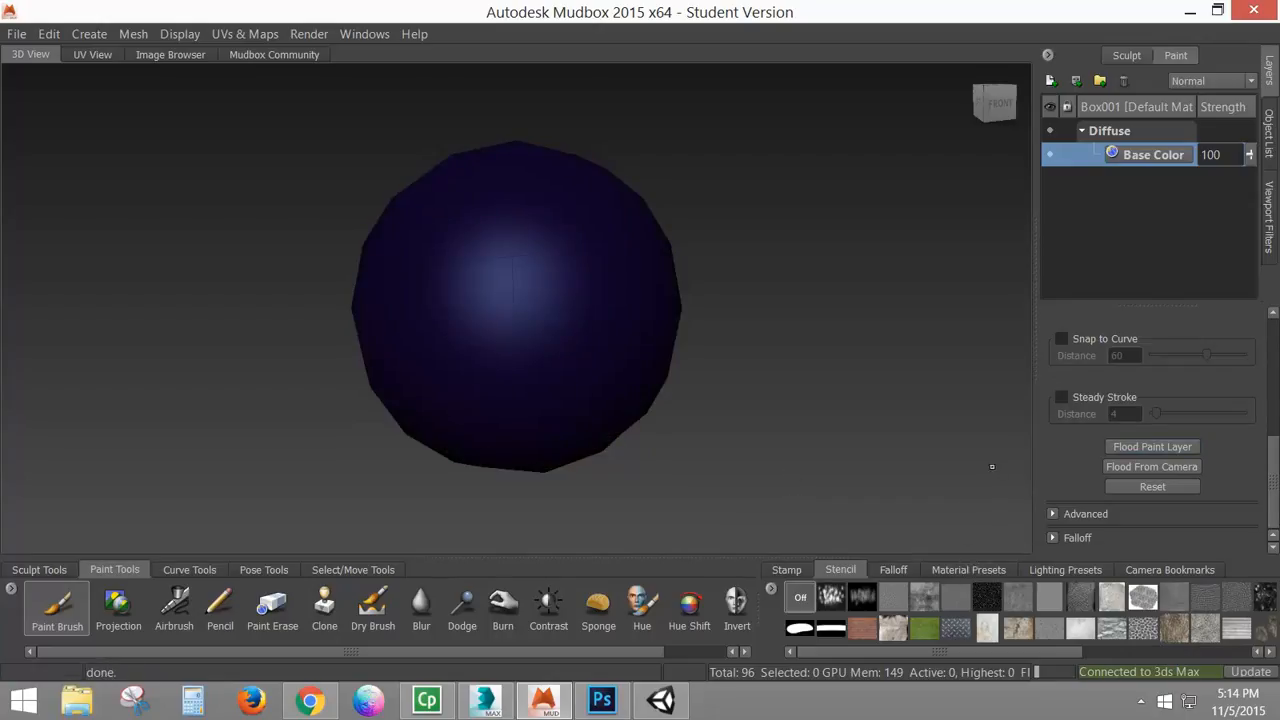
# Step: Try white material presets on the sphere and keep the matte one without a strong highlight
pyautogui.click(955, 575)
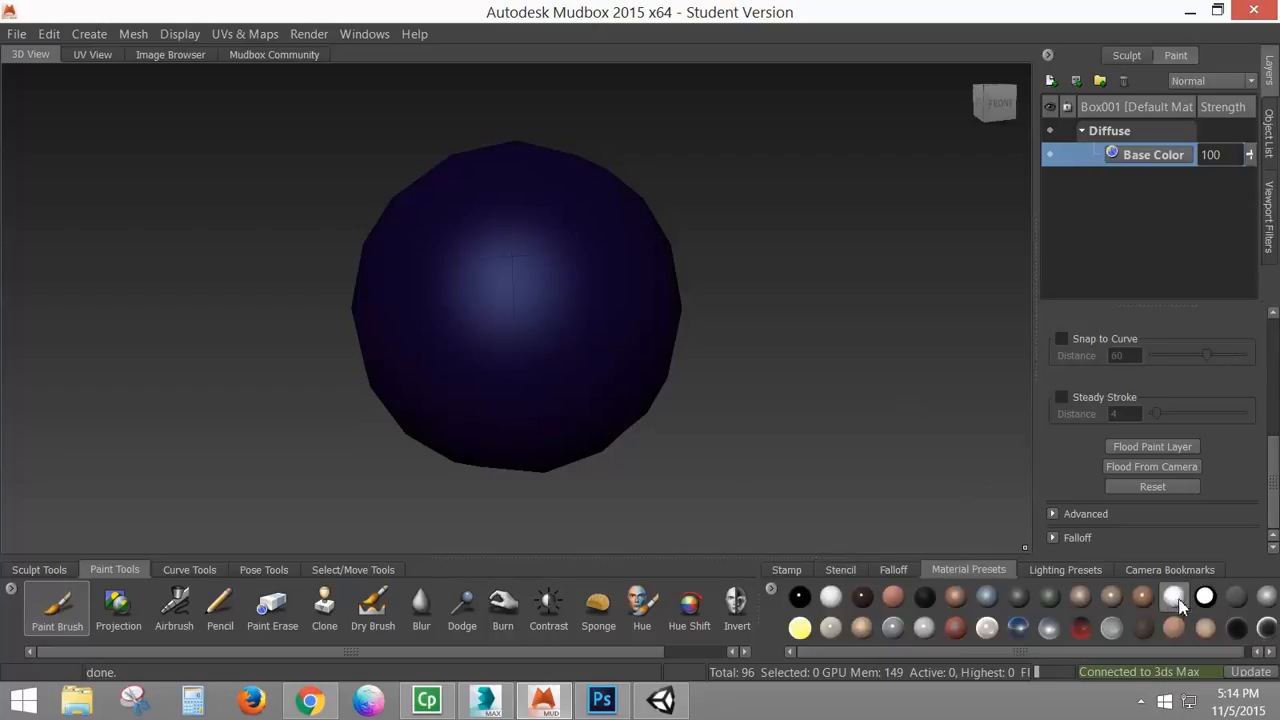
pyautogui.click(1176, 598)
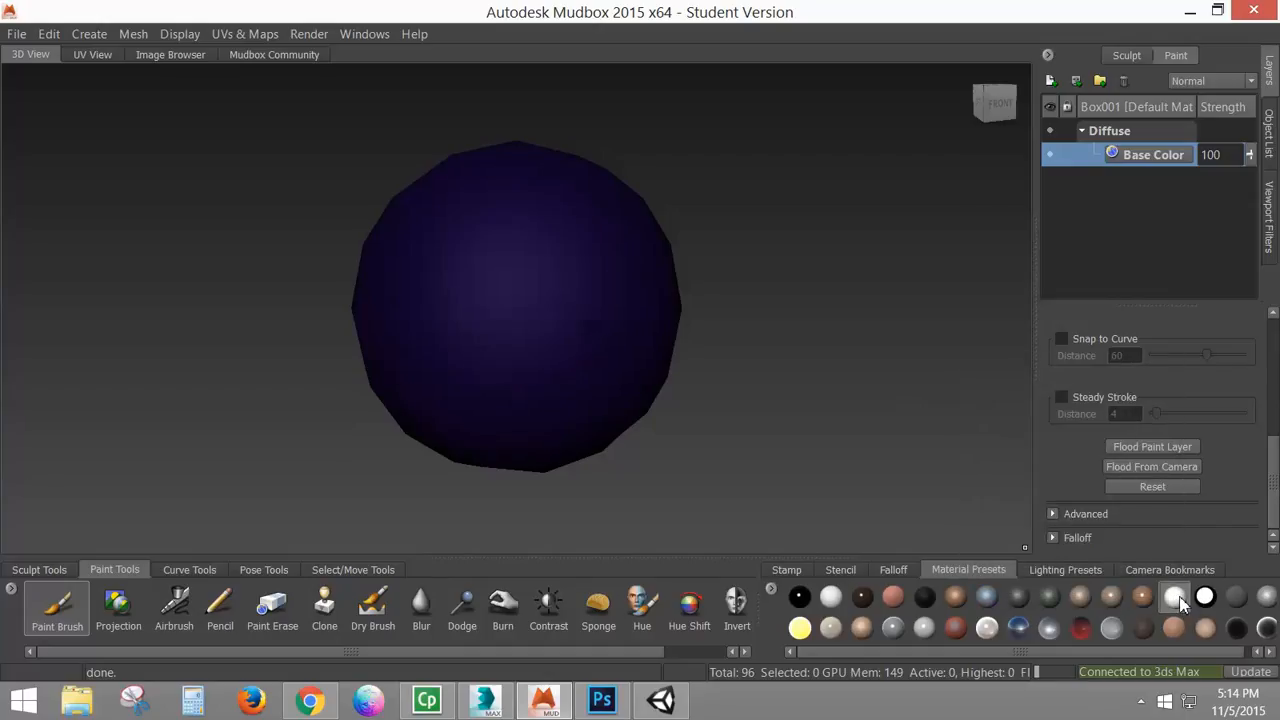
pyautogui.click(830, 598)
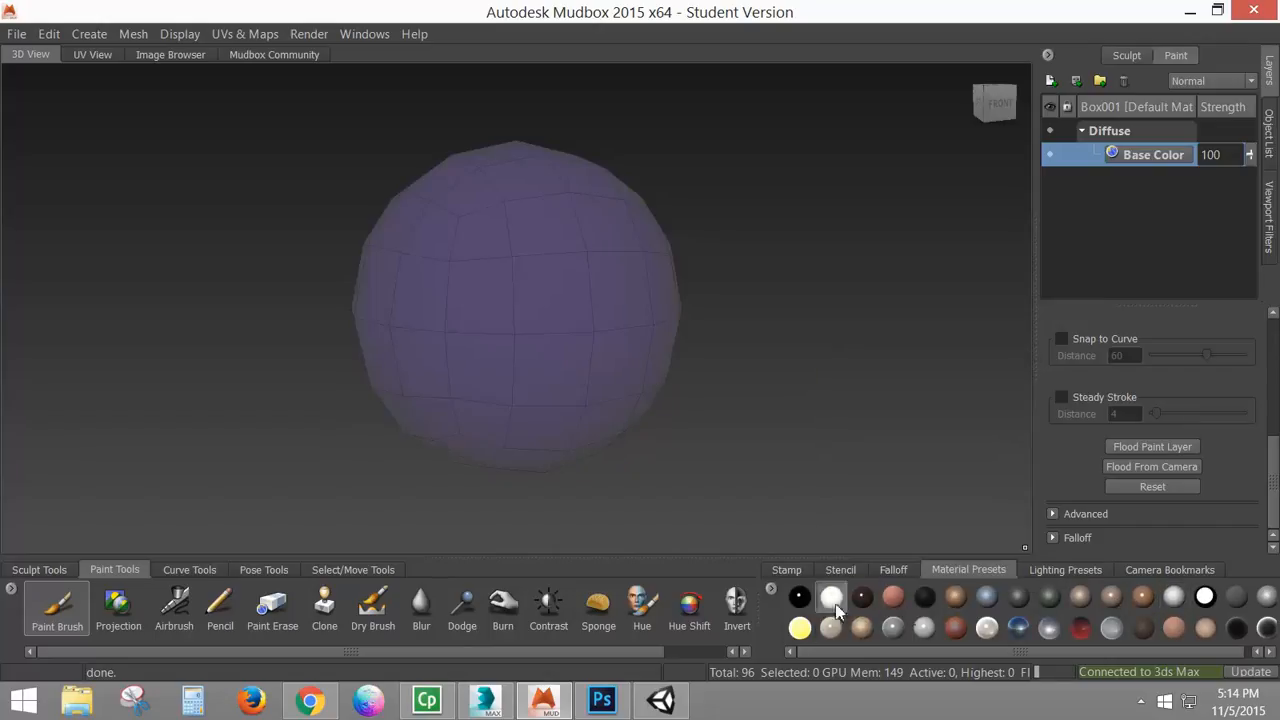
pyautogui.click(1177, 598)
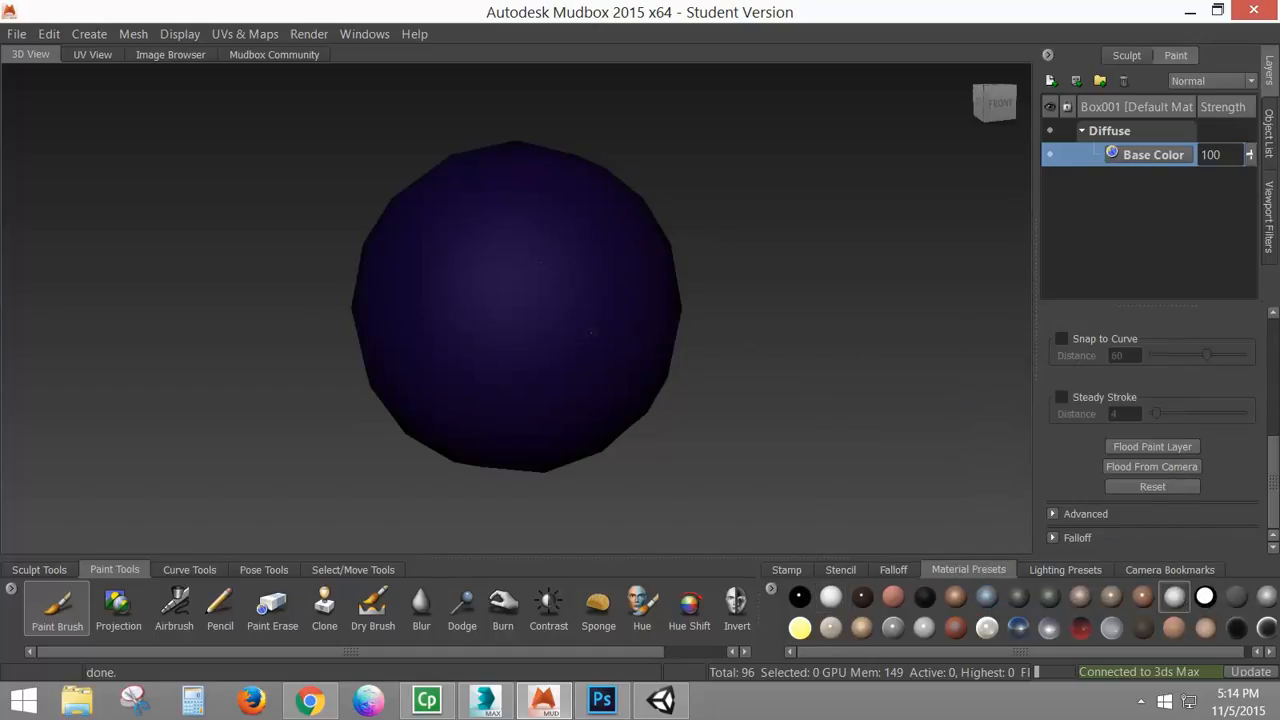
pyautogui.moveTo(502, 298); pyautogui.dragTo(563, 303)
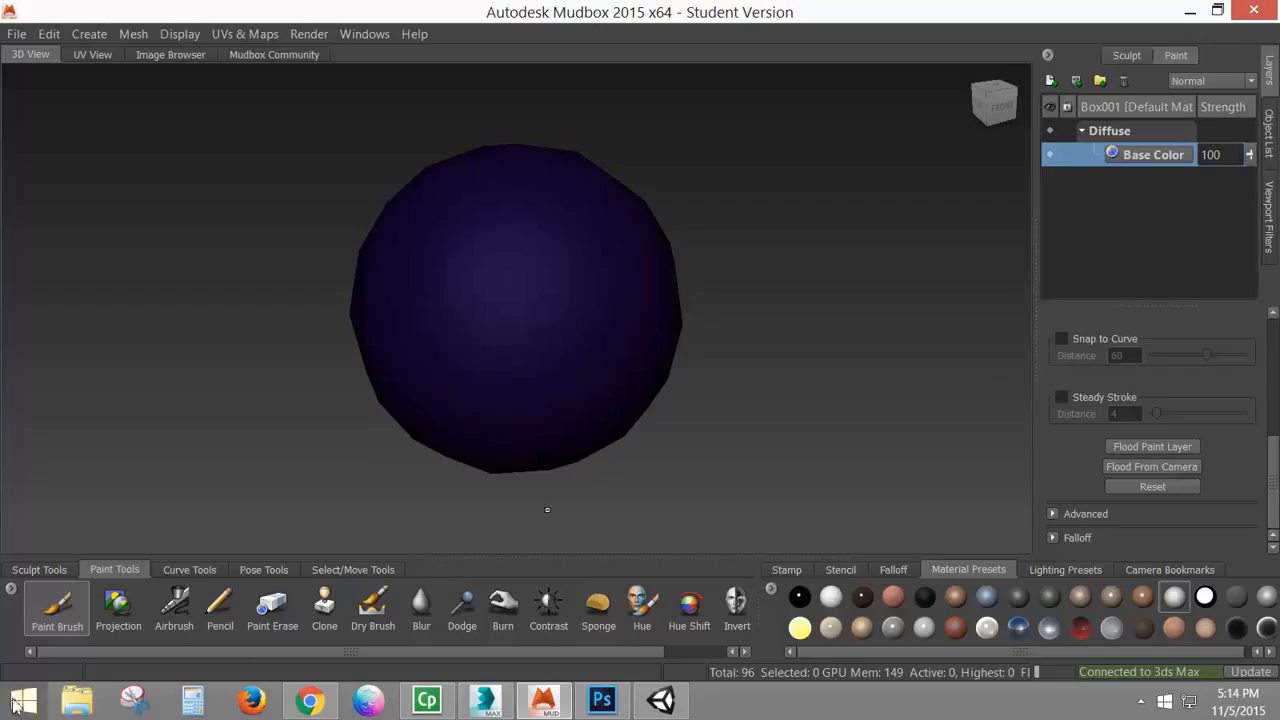
pyautogui.moveTo(646, 371); pyautogui.dragTo(625, 347)
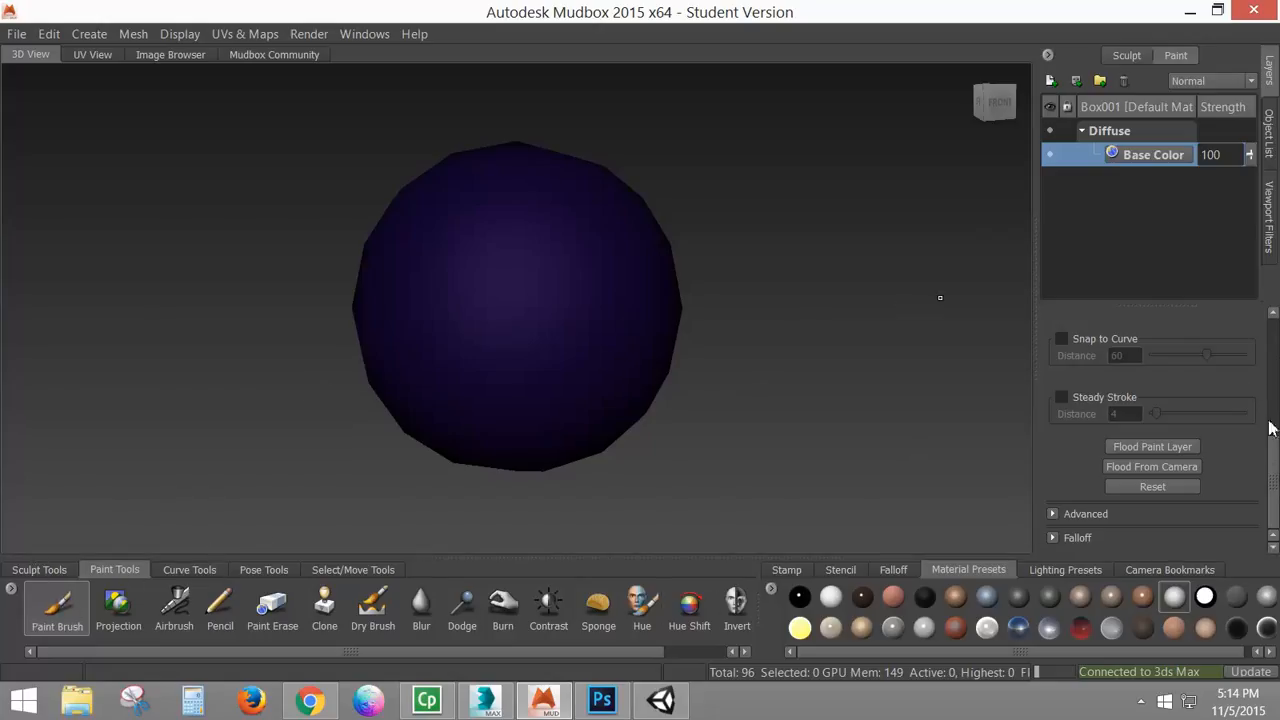
# Step: Set the Paint Brush to a light sky blue with a size of 166.14 and a strength of 1.60
pyautogui.scroll(4, 1275, 473)
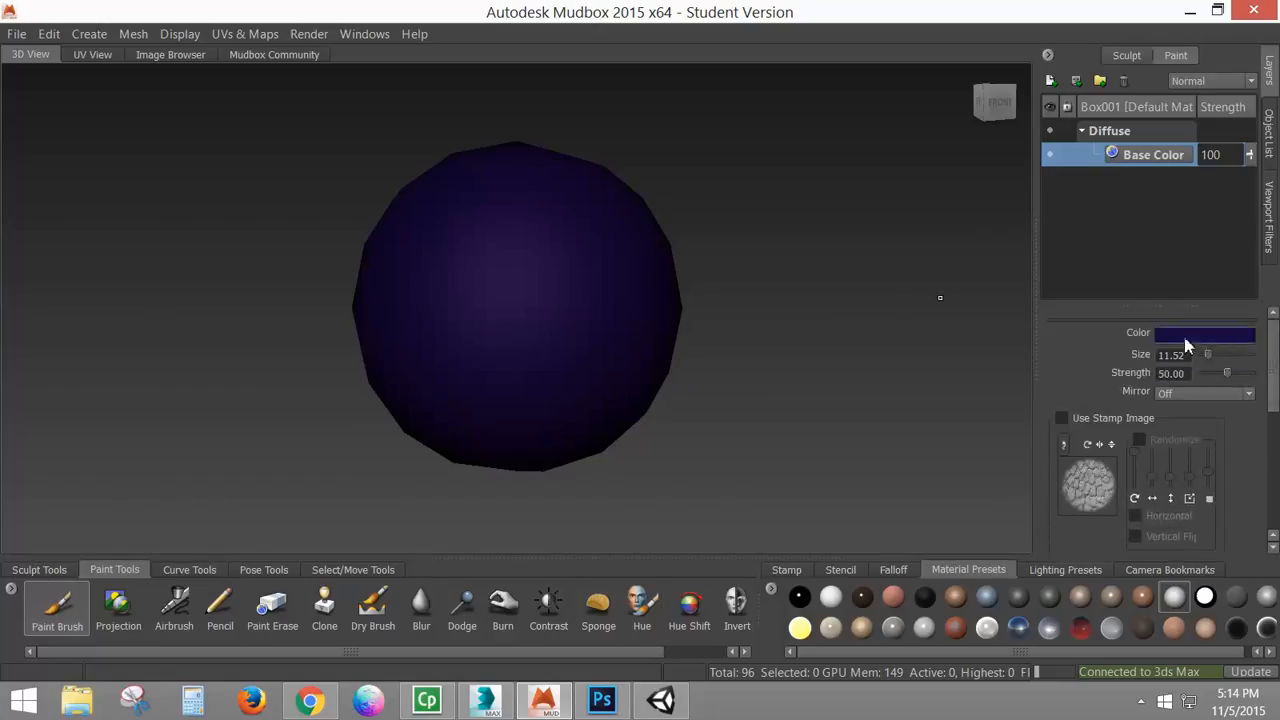
pyautogui.click(1200, 336)
pyautogui.click(860, 548)
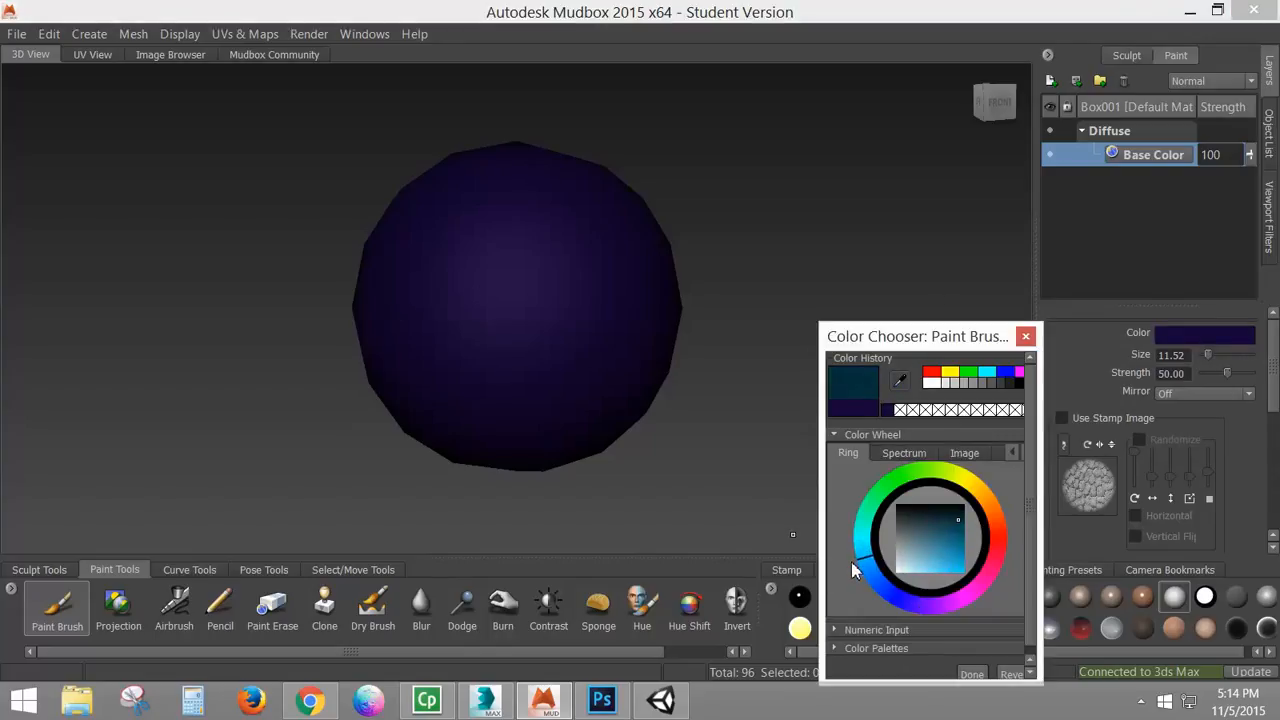
pyautogui.click(930, 576)
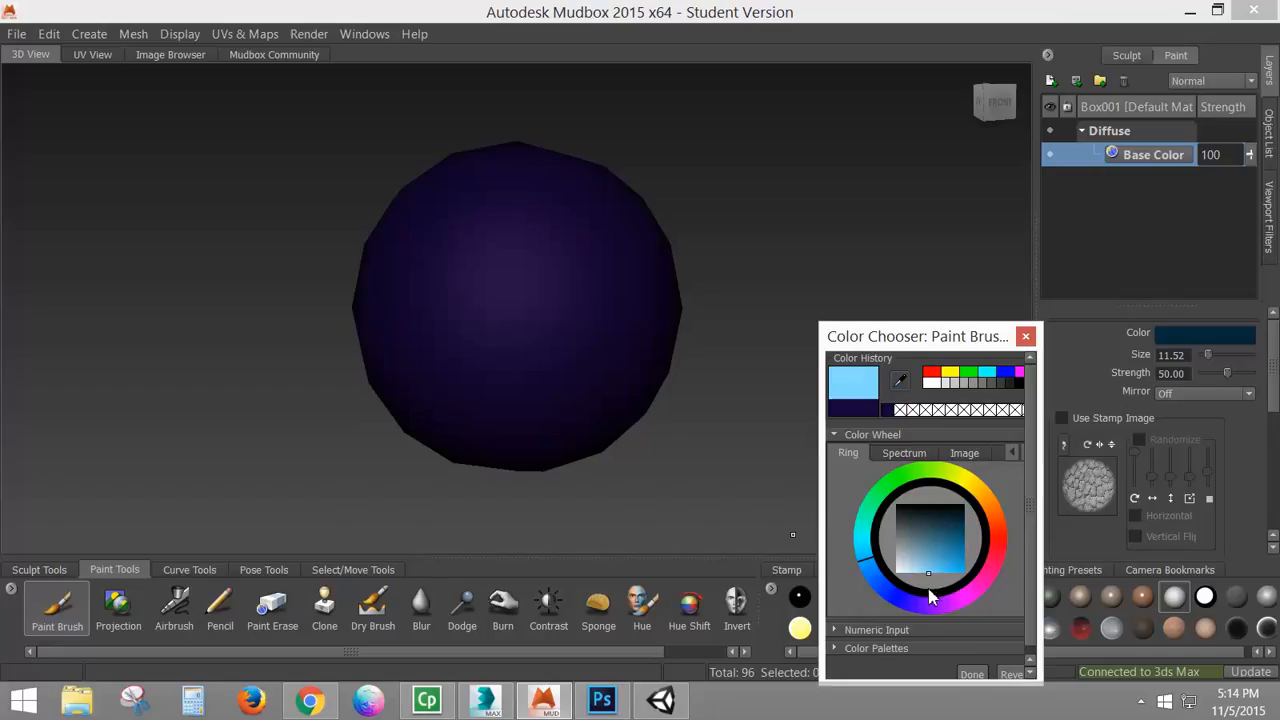
pyautogui.click(971, 674)
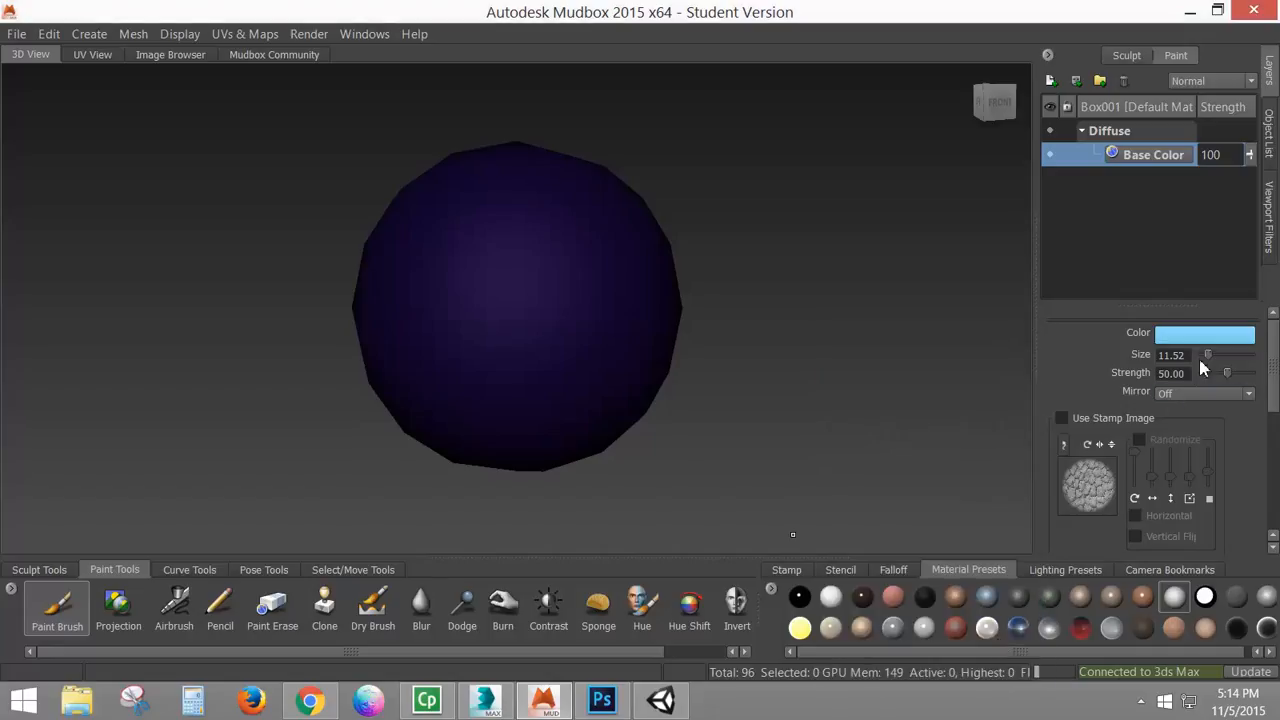
pyautogui.moveTo(1228, 373); pyautogui.dragTo(1203, 379)
pyautogui.press('b')
pyautogui.moveTo(518, 279); pyautogui.dragTo(580, 270)
# Step: Undo a trial stroke across the upper sphere and choose a smooth S-curve falloff for the brush
pyautogui.moveTo(508, 184)
pyautogui.mouseDown()
pyautogui.moveTo(560, 200)
pyautogui.moveTo(480, 225)
pyautogui.moveTo(630, 270)
pyautogui.mouseUp()
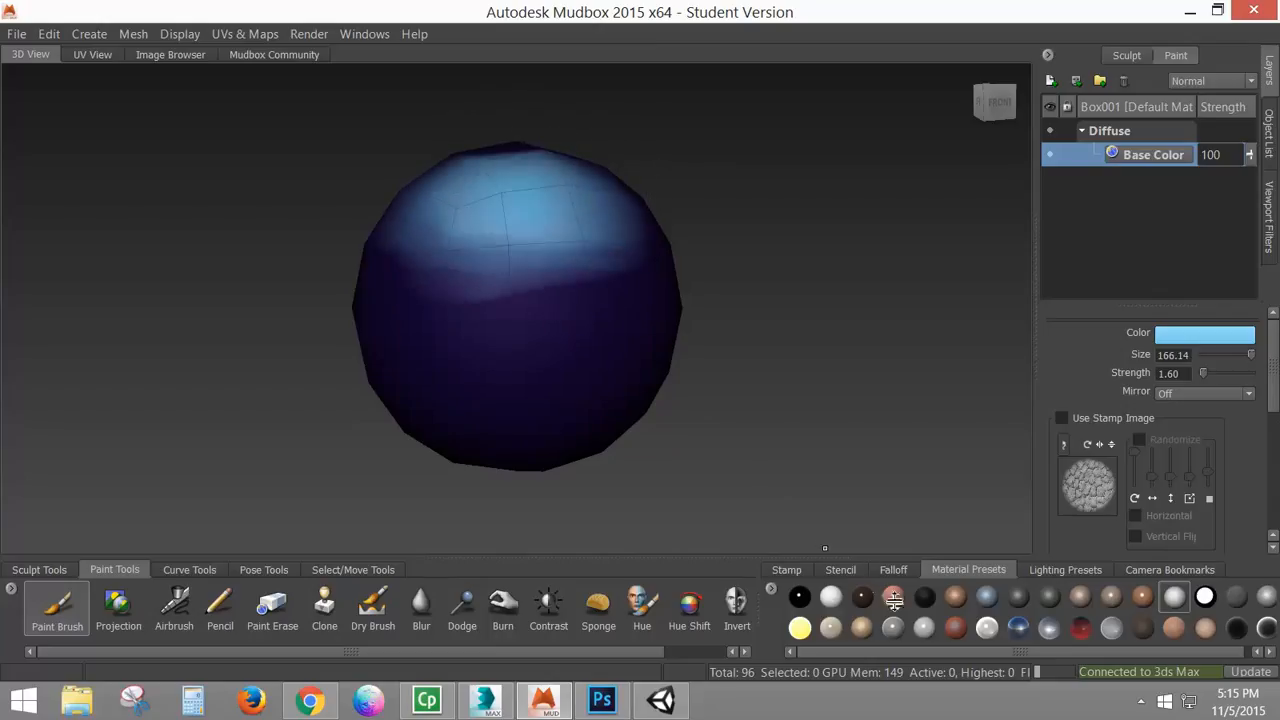
pyautogui.hotkey('ctrl', 'z')
pyautogui.click(889, 570)
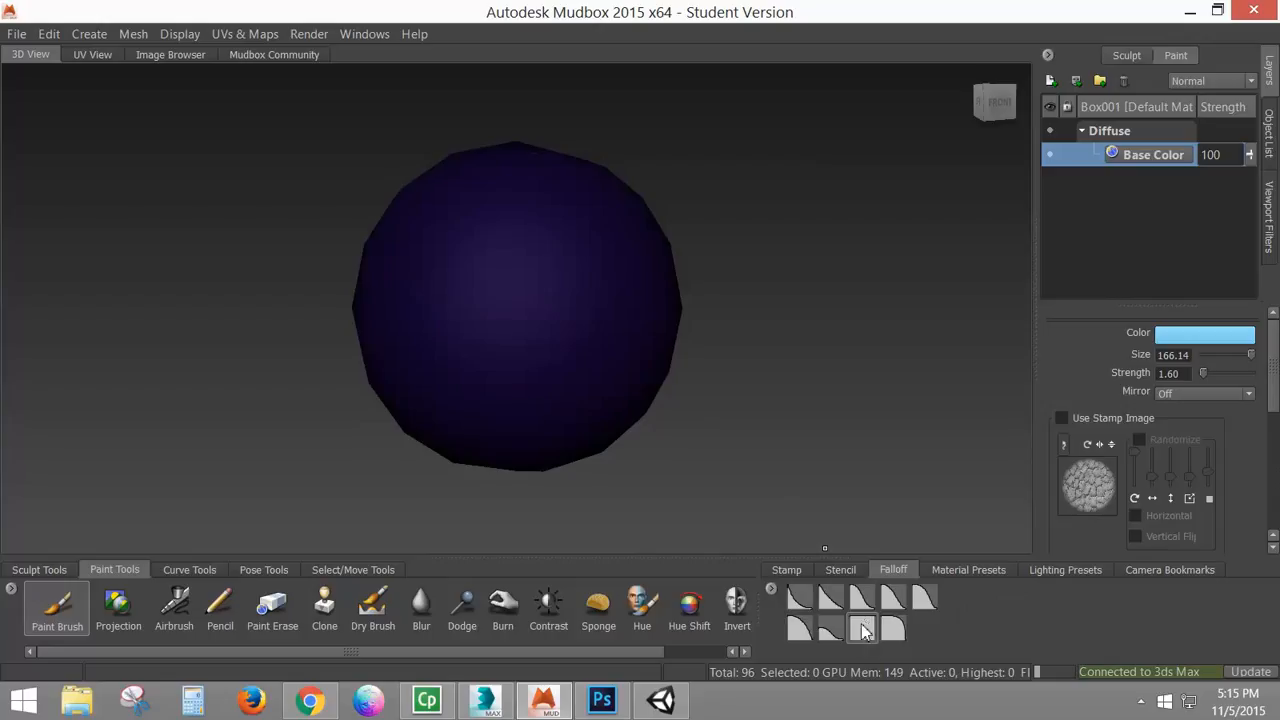
pyautogui.click(864, 630)
pyautogui.click(864, 599)
# Step: Paint soft light blue strokes over the sphere's upper half on all sides, leaving the lower half dark indigo
pyautogui.moveTo(514, 170)
pyautogui.mouseDown()
pyautogui.moveTo(530, 178)
pyautogui.moveTo(490, 182)
pyautogui.moveTo(560, 205)
pyautogui.moveTo(480, 270)
pyautogui.moveTo(620, 300)
pyautogui.moveTo(552, 272)
pyautogui.moveTo(422, 257)
pyautogui.moveTo(570, 195)
pyautogui.moveTo(500, 160)
pyautogui.mouseUp()
pyautogui.moveTo(454, 316)
pyautogui.keyDown('alt'); pyautogui.mouseDown()
pyautogui.moveTo(652, 314)
pyautogui.moveTo(380, 300)
pyautogui.moveTo(630, 265)
pyautogui.moveTo(430, 215)
pyautogui.moveTo(540, 178)
pyautogui.moveTo(430, 190)
pyautogui.mouseUp(); pyautogui.keyUp('alt')
pyautogui.moveTo(406, 300)
pyautogui.keyDown('alt'); pyautogui.mouseDown()
pyautogui.moveTo(664, 282)
pyautogui.moveTo(560, 300)
pyautogui.moveTo(440, 285)
pyautogui.moveTo(460, 200)
pyautogui.moveTo(457, 251)
pyautogui.moveTo(645, 316)
pyautogui.moveTo(580, 300)
pyautogui.moveTo(420, 310)
pyautogui.moveTo(620, 295)
pyautogui.moveTo(460, 280)
pyautogui.mouseUp(); pyautogui.keyUp('alt')
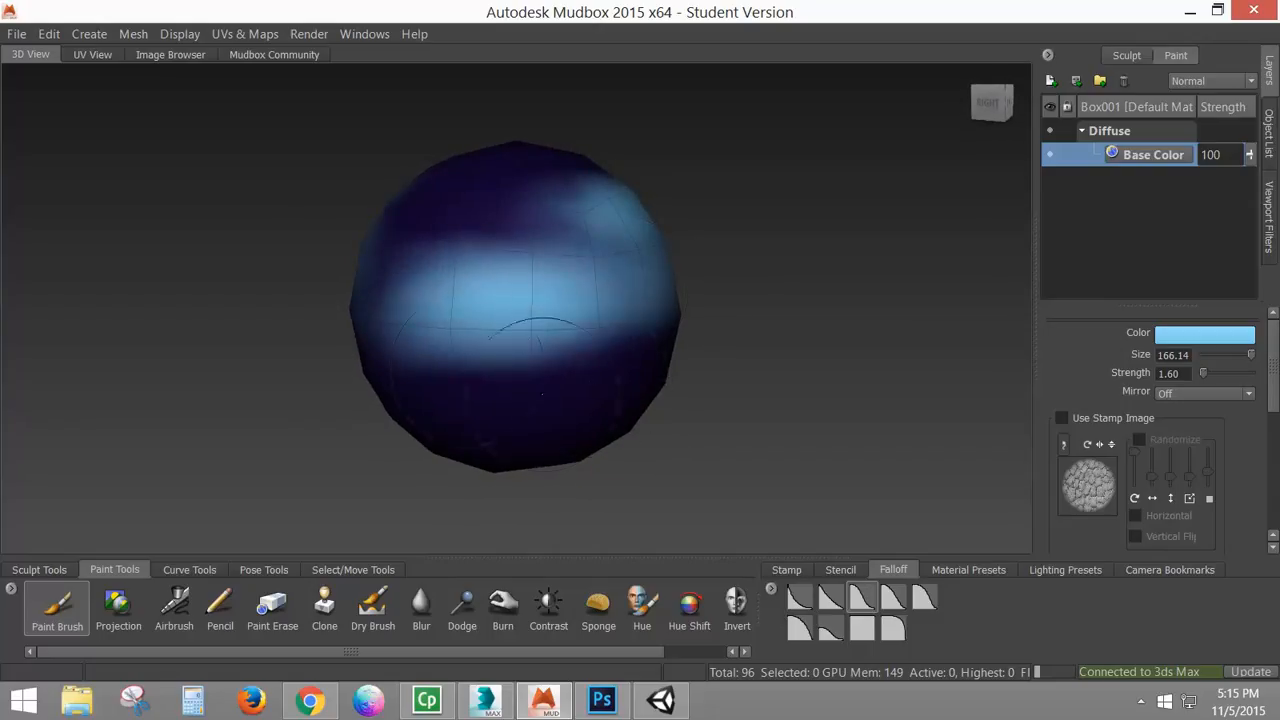
pyautogui.keyDown('alt'); pyautogui.moveTo(542, 393); pyautogui.dragTo(580, 238); pyautogui.keyUp('alt')
pyautogui.moveTo(610, 295)
pyautogui.mouseDown()
pyautogui.moveTo(509, 313)
pyautogui.moveTo(500, 275)
pyautogui.moveTo(564, 227)
pyautogui.moveTo(593, 226)
pyautogui.moveTo(561, 203)
pyautogui.moveTo(488, 276)
pyautogui.moveTo(465, 280)
pyautogui.moveTo(552, 284)
pyautogui.moveTo(401, 222)
pyautogui.moveTo(515, 185)
pyautogui.mouseUp()
pyautogui.moveTo(482, 230)
pyautogui.keyDown('alt'); pyautogui.mouseDown()
pyautogui.moveTo(490, 280)
pyautogui.moveTo(472, 294)
pyautogui.moveTo(500, 230)
pyautogui.moveTo(684, 185)
pyautogui.mouseUp(); pyautogui.keyUp('alt')
pyautogui.moveTo(632, 280)
pyautogui.mouseDown()
pyautogui.moveTo(460, 236)
pyautogui.moveTo(506, 249)
pyautogui.moveTo(470, 300)
pyautogui.mouseUp()
pyautogui.keyDown('alt'); pyautogui.moveTo(395, 374); pyautogui.dragTo(711, 287); pyautogui.keyUp('alt')
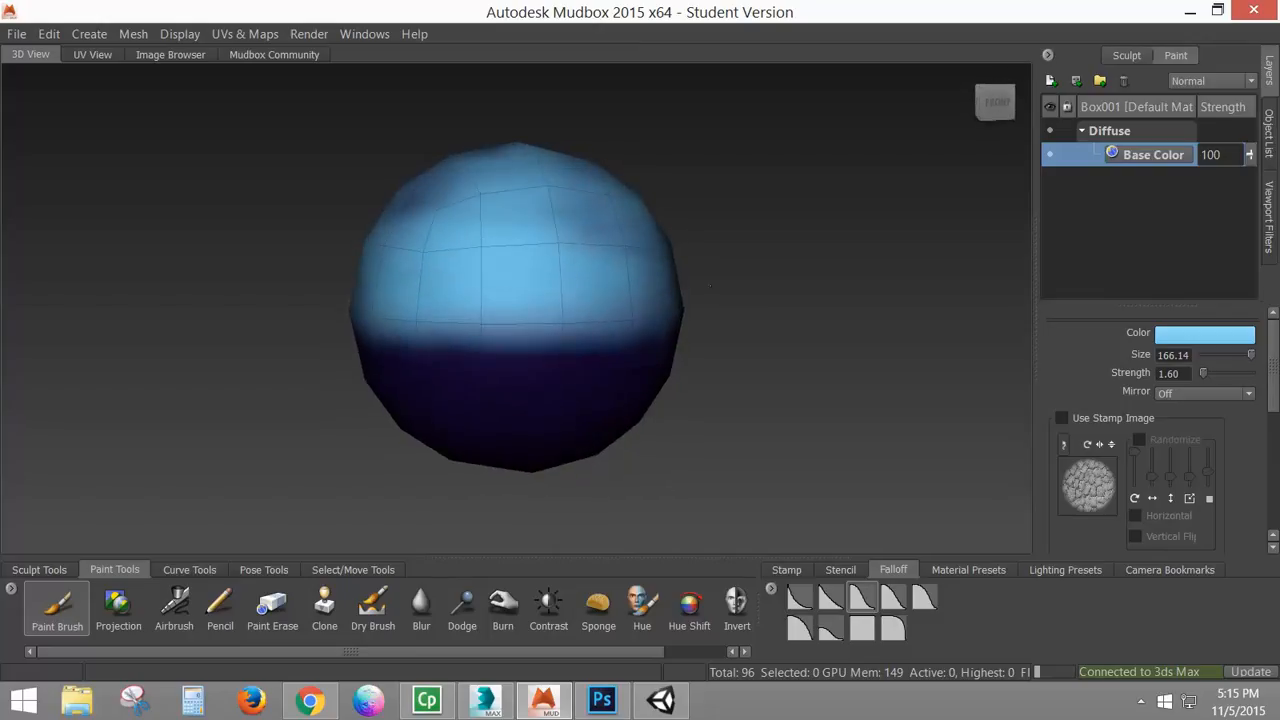
# Step: Set up the Blur tool with a size of 141.83 and a blur strength of 41.59
pyautogui.click(421, 604)
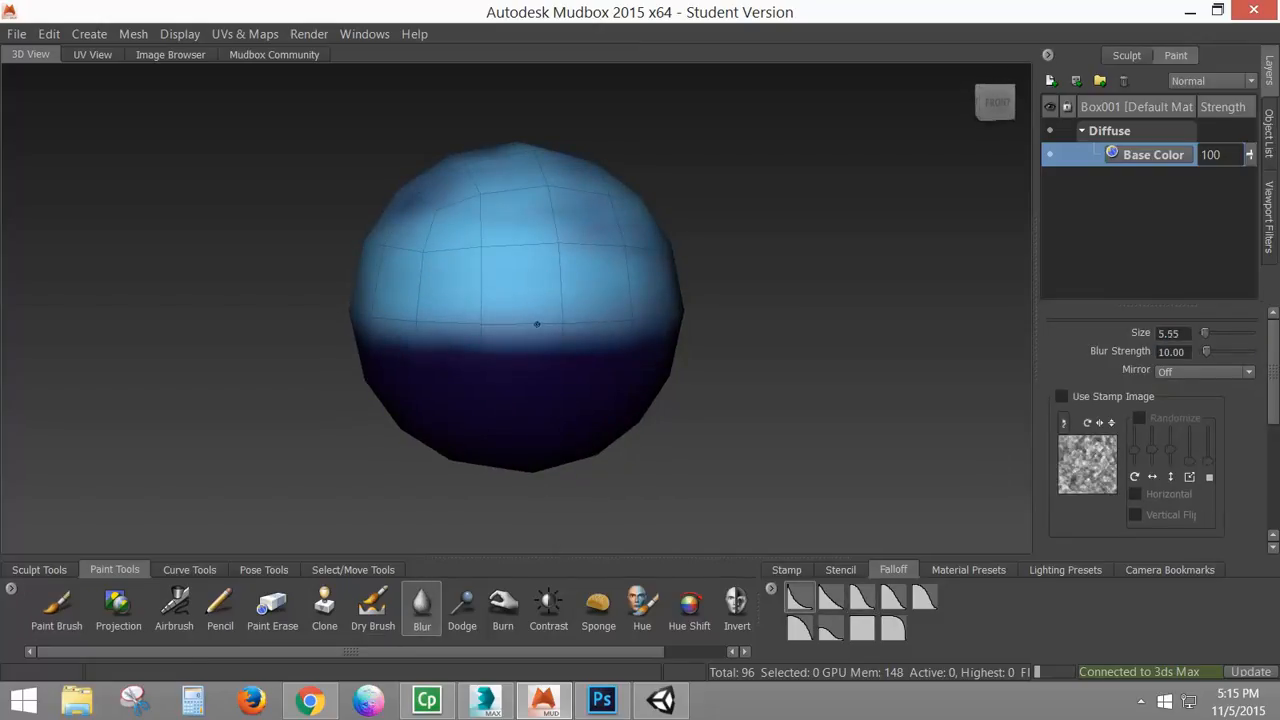
pyautogui.press('b')
pyautogui.moveTo(537, 324)
pyautogui.mouseDown()
pyautogui.moveTo(550, 330)
pyautogui.moveTo(526, 300)
pyautogui.moveTo(543, 300)
pyautogui.moveTo(424, 329)
pyautogui.mouseUp()
pyautogui.moveTo(1209, 355); pyautogui.dragTo(1214, 355)
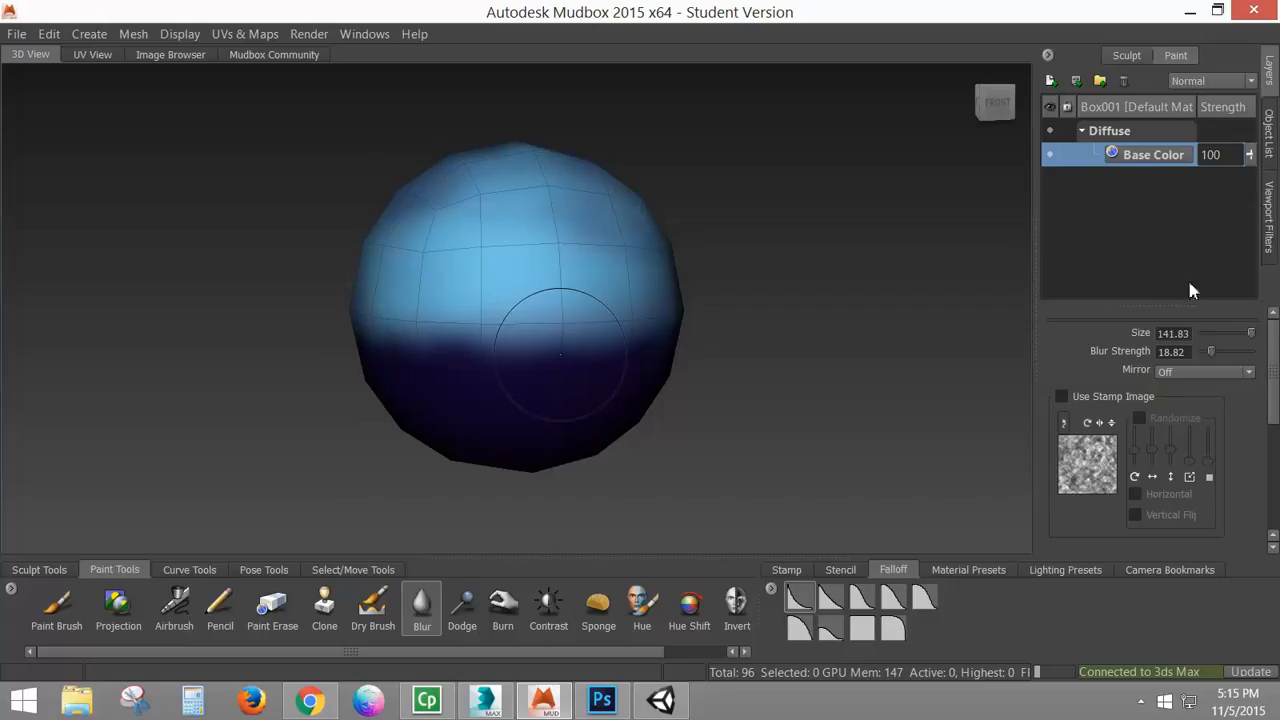
pyautogui.moveTo(1210, 357); pyautogui.dragTo(1223, 355)
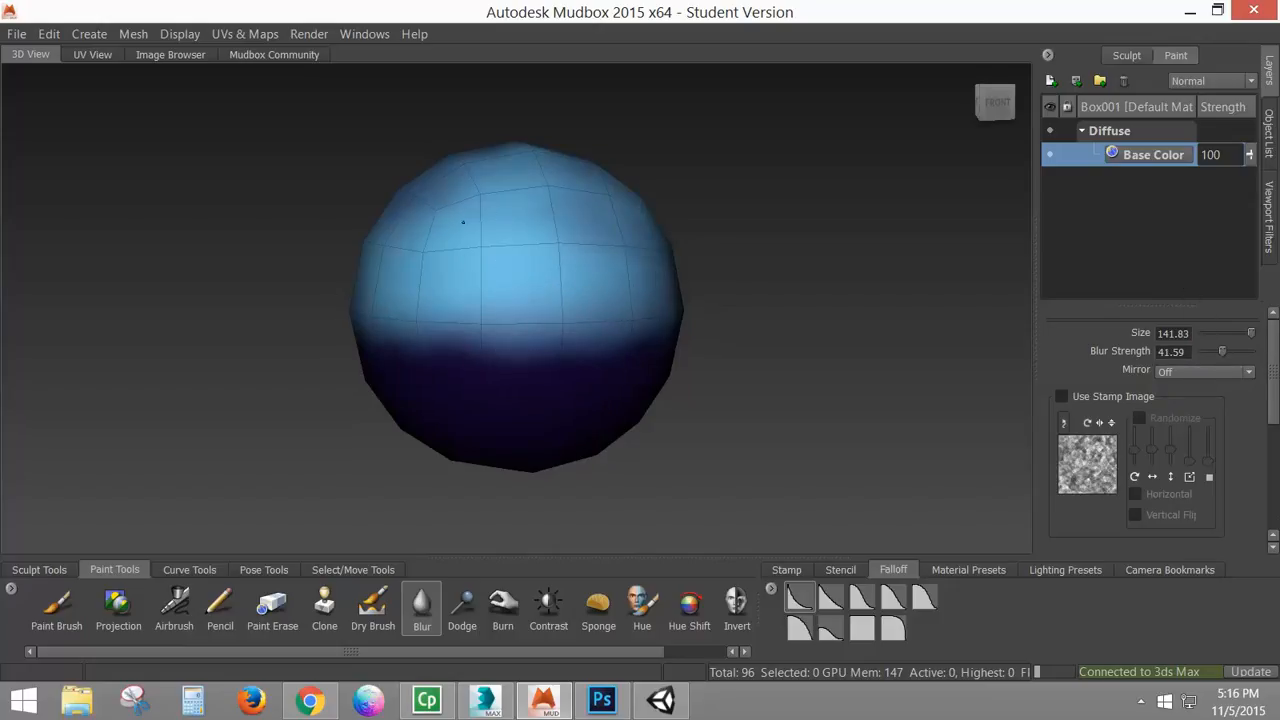
# Step: Blur the light blue patches and the edge with the indigo half on every side and the top of the sphere
pyautogui.keyDown('alt'); pyautogui.moveTo(491, 268); pyautogui.dragTo(620, 310); pyautogui.keyUp('alt')
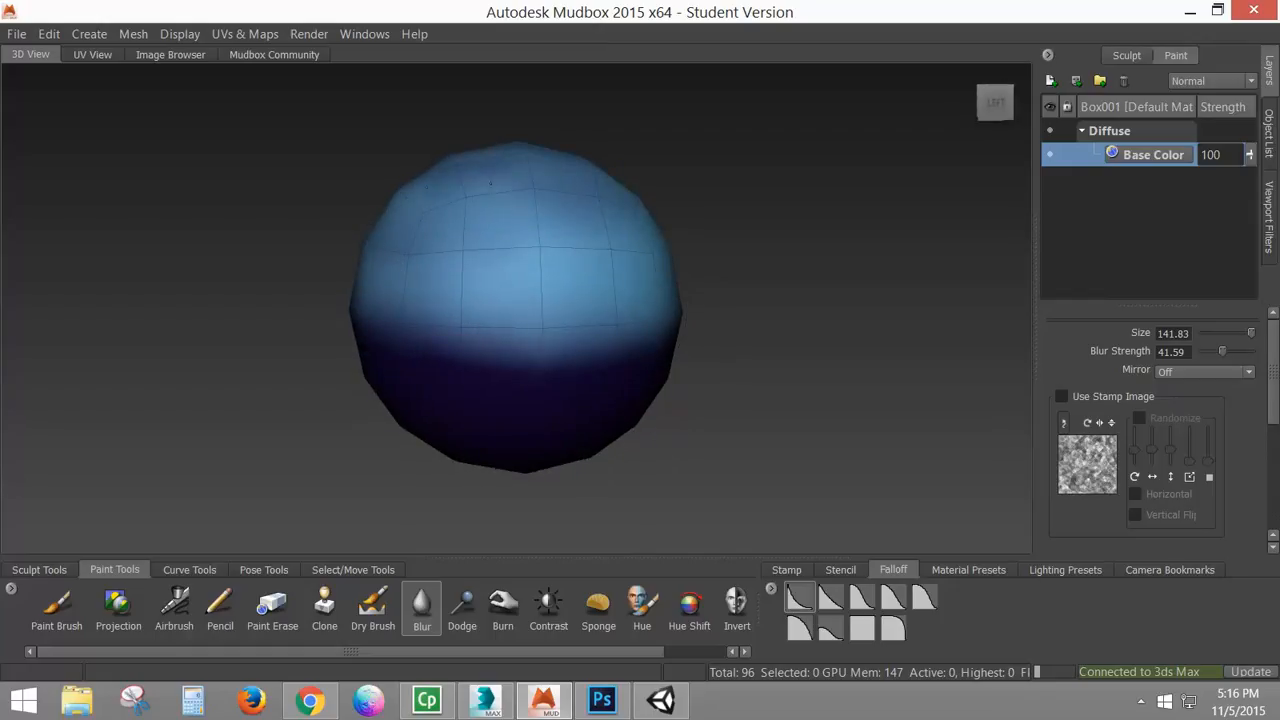
pyautogui.keyDown('alt'); pyautogui.moveTo(565, 288); pyautogui.dragTo(718, 291); pyautogui.keyUp('alt')
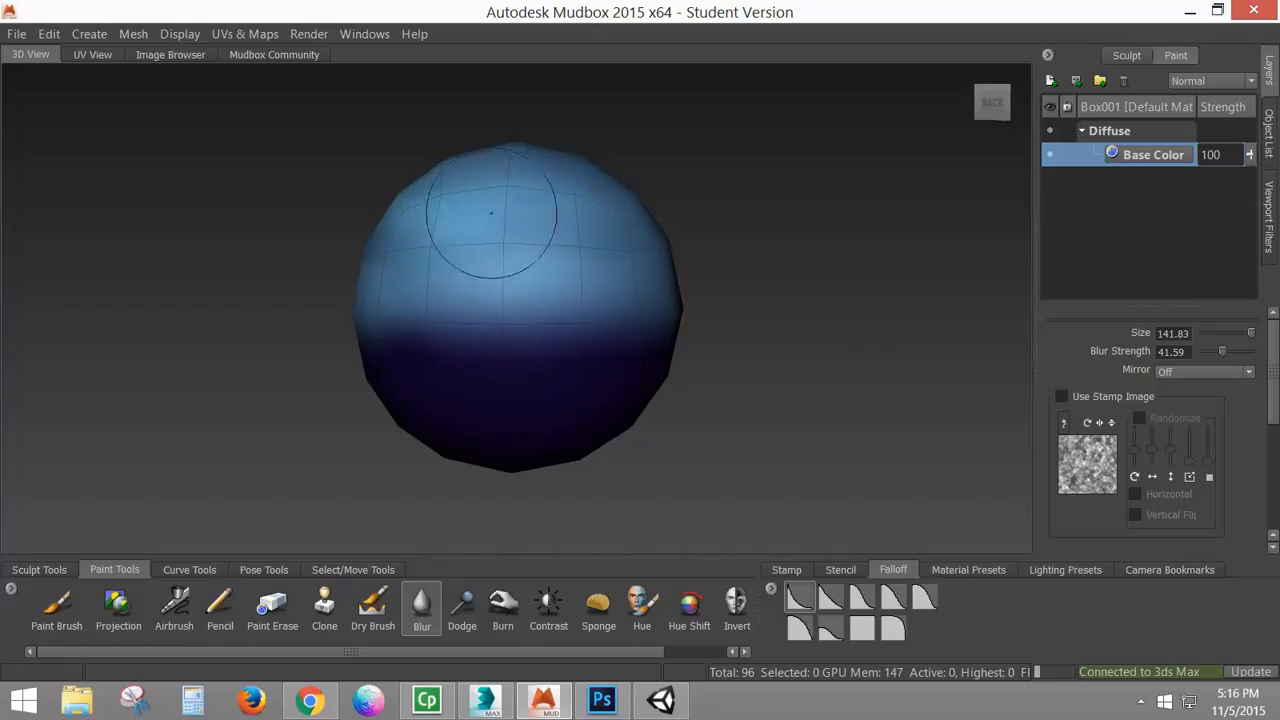
pyautogui.keyDown('alt'); pyautogui.moveTo(462, 305); pyautogui.dragTo(608, 318); pyautogui.keyUp('alt')
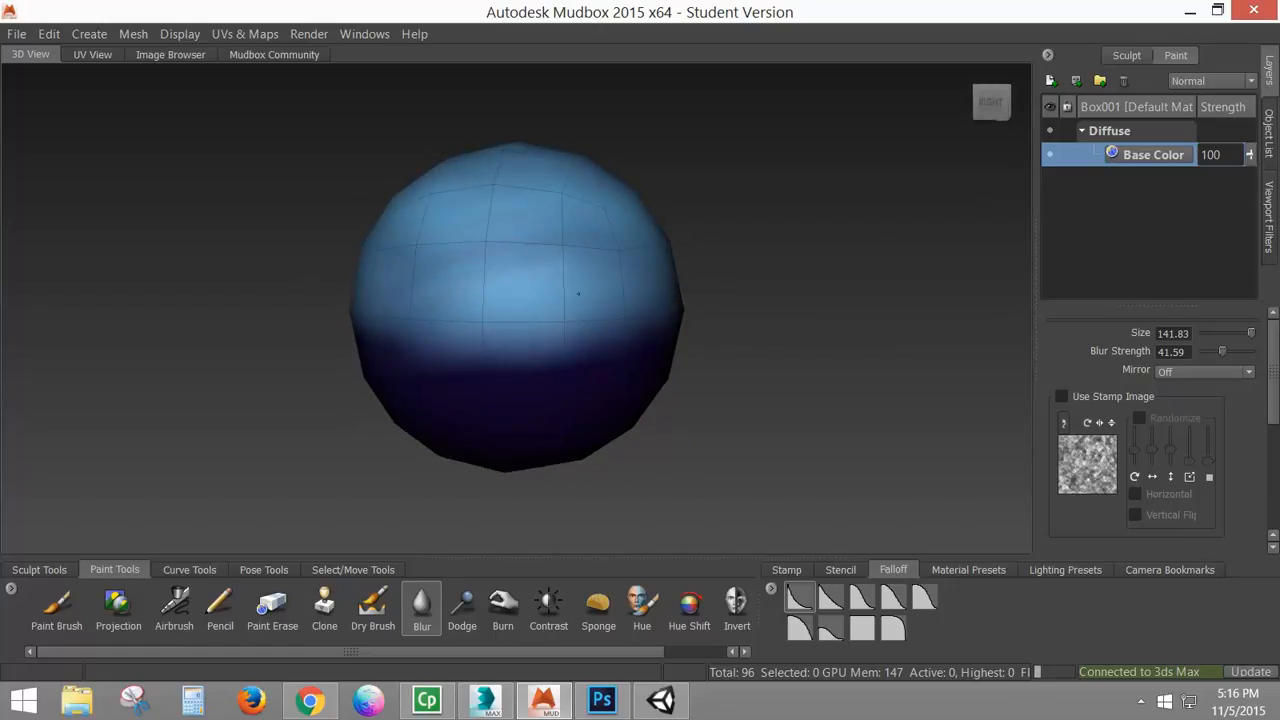
pyautogui.keyDown('alt'); pyautogui.moveTo(502, 163); pyautogui.dragTo(505, 280); pyautogui.keyUp('alt')
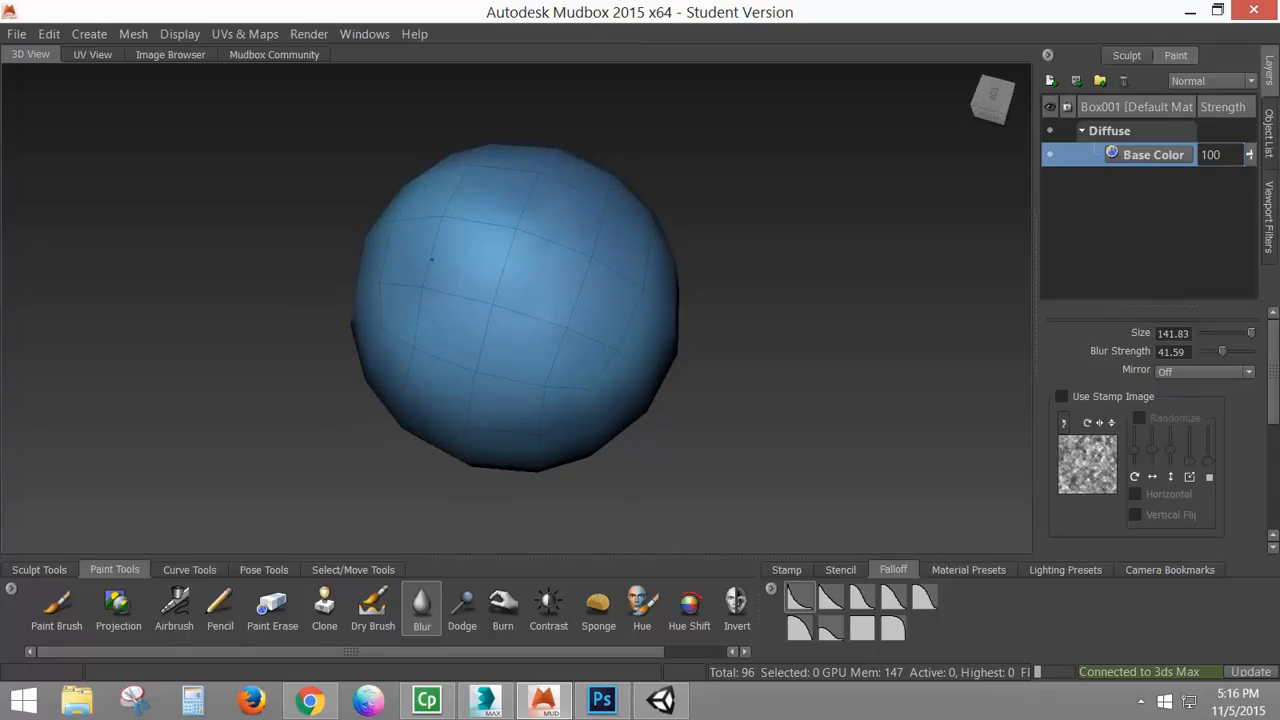
pyautogui.keyDown('alt'); pyautogui.moveTo(490, 335); pyautogui.dragTo(584, 225); pyautogui.keyUp('alt')
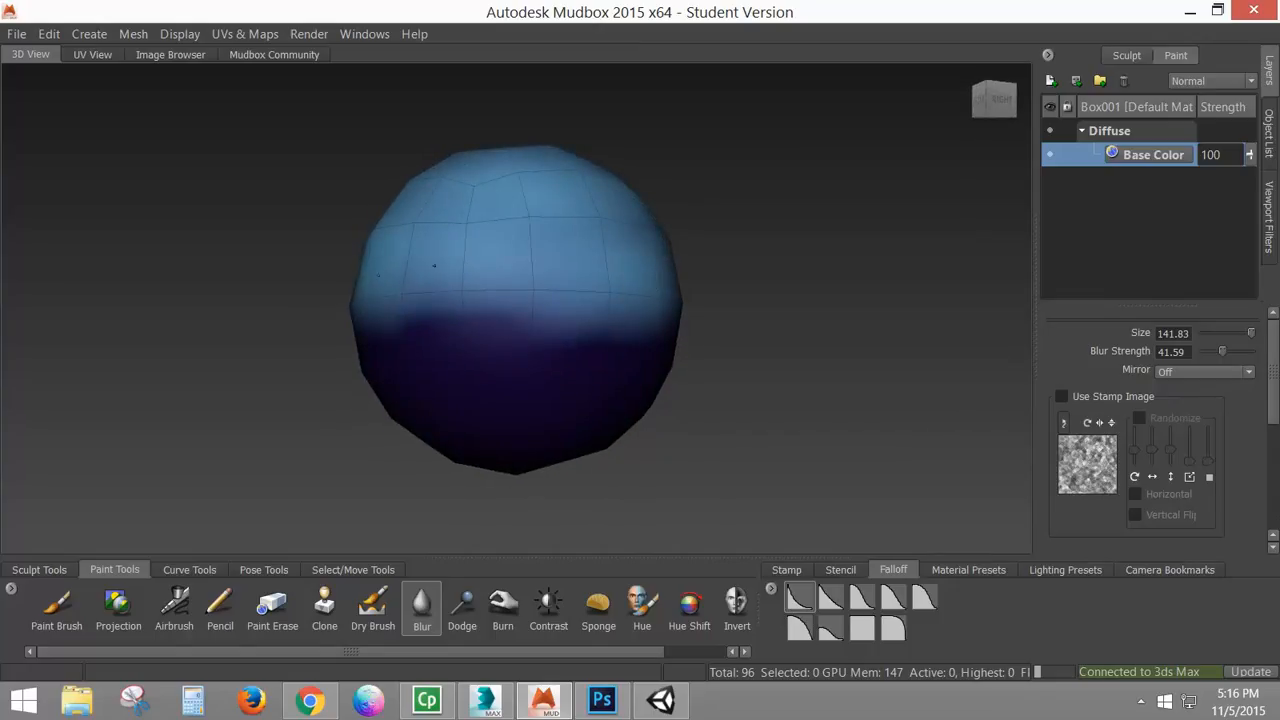
pyautogui.keyDown('alt'); pyautogui.moveTo(471, 199); pyautogui.dragTo(520, 223); pyautogui.keyUp('alt')
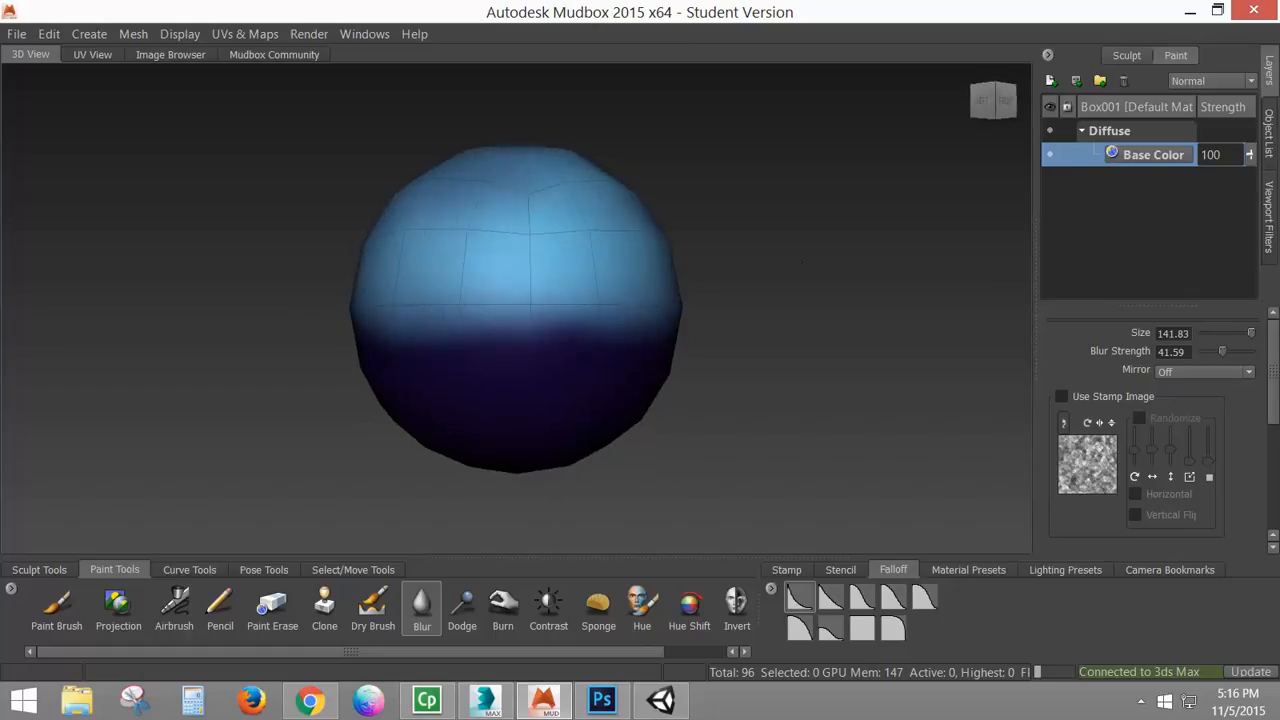
pyautogui.keyDown('alt'); pyautogui.moveTo(478, 290); pyautogui.dragTo(525, 304); pyautogui.keyUp('alt')
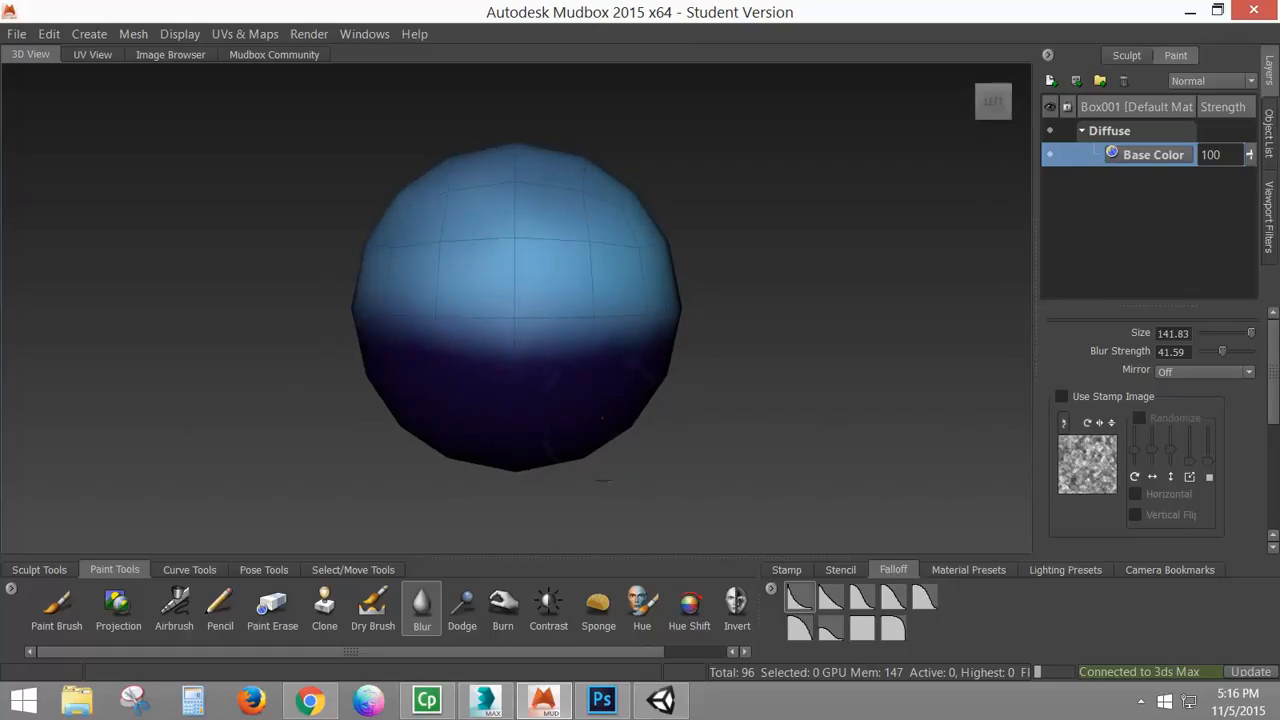
# Step: Switch to the Paint Brush and choose a saturated medium blue as its color
pyautogui.click(39, 568)
pyautogui.click(116, 570)
pyautogui.click(52, 610)
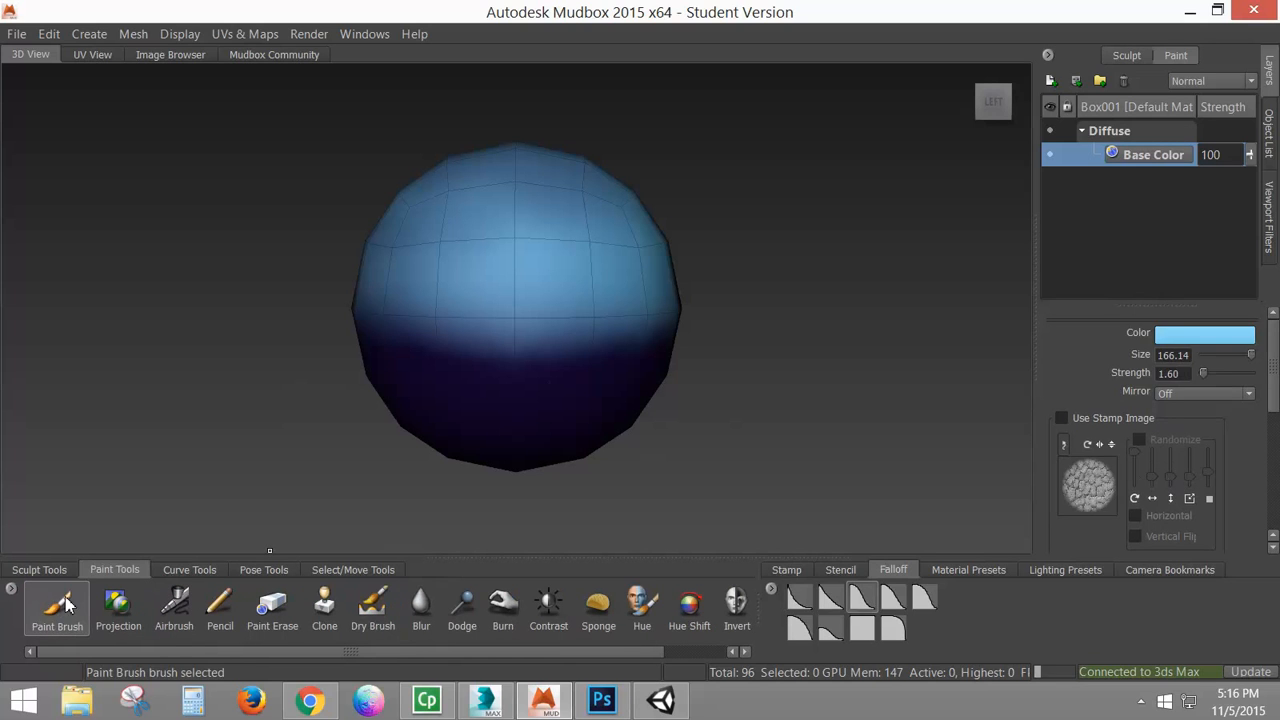
pyautogui.click(1212, 334)
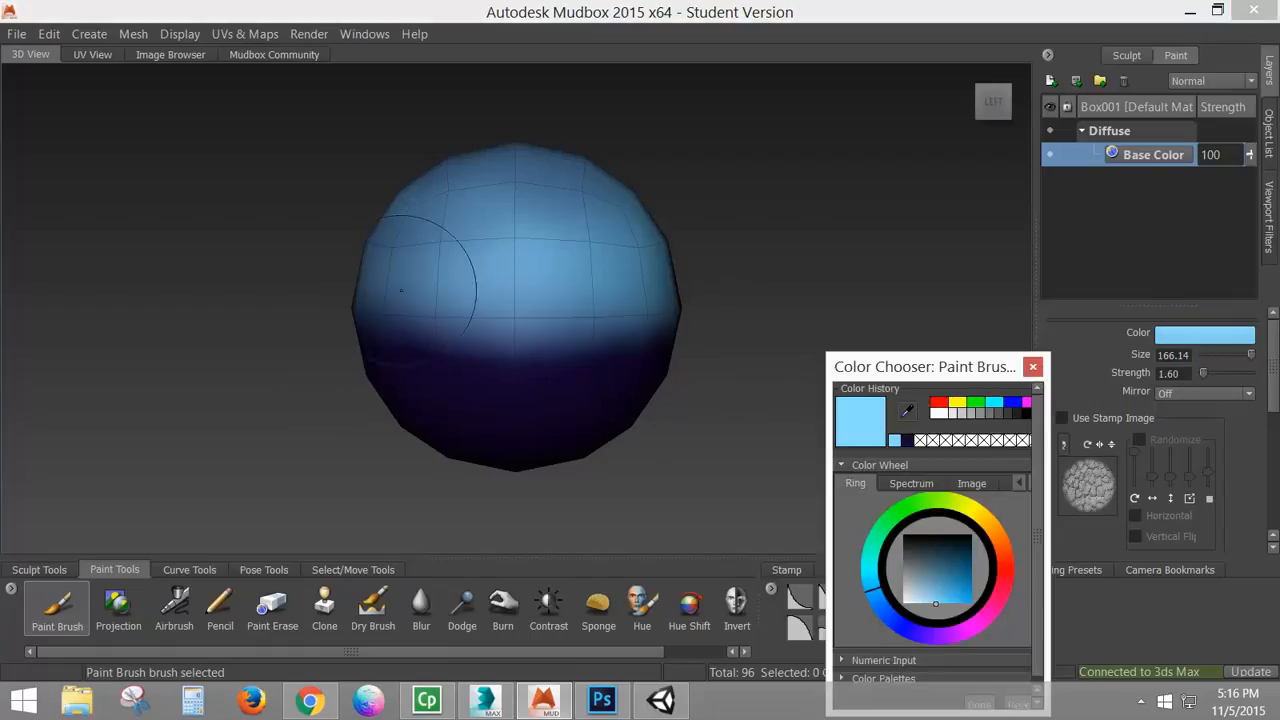
pyautogui.click(885, 615)
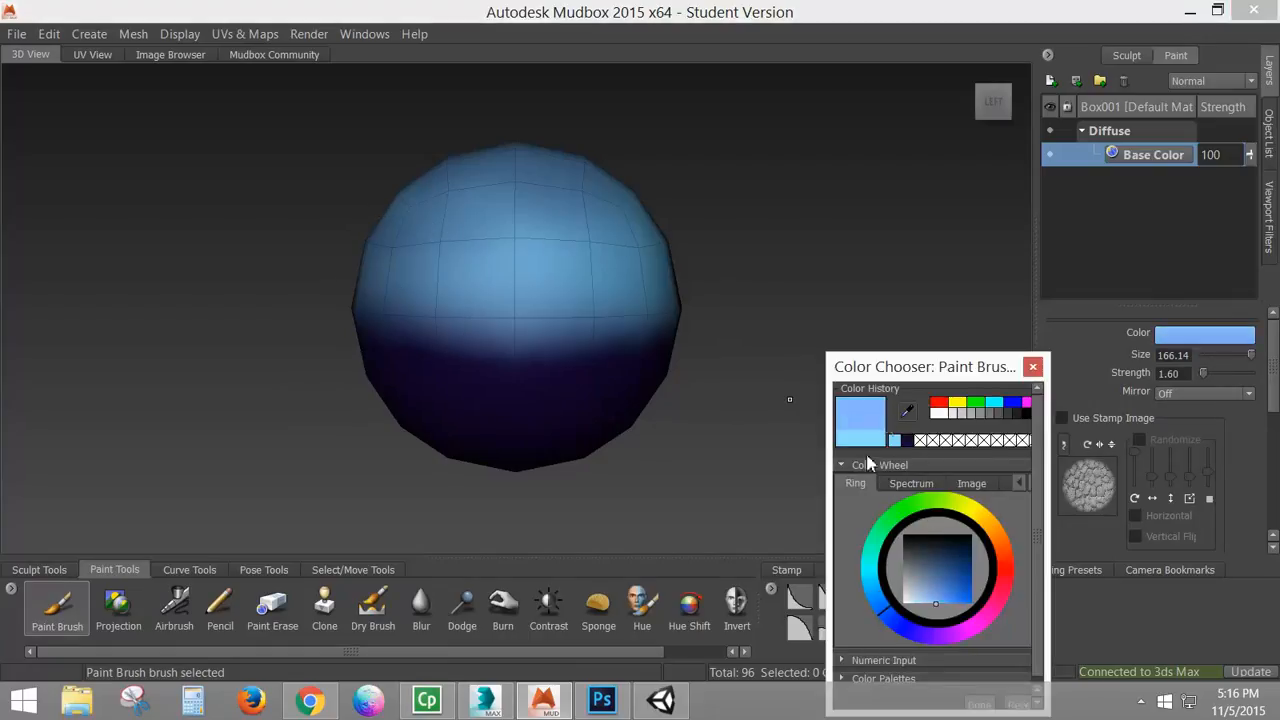
pyautogui.click(953, 596)
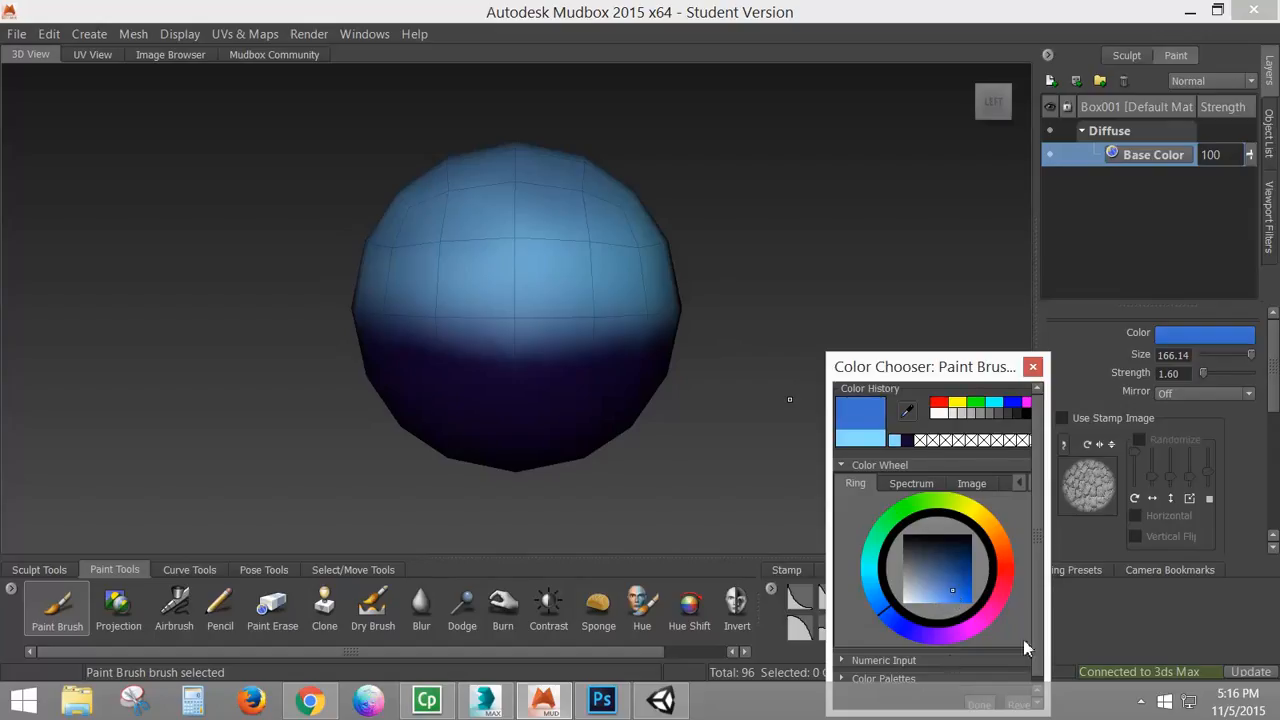
pyautogui.moveTo(980, 367); pyautogui.dragTo(968, 209)
pyautogui.click(967, 546)
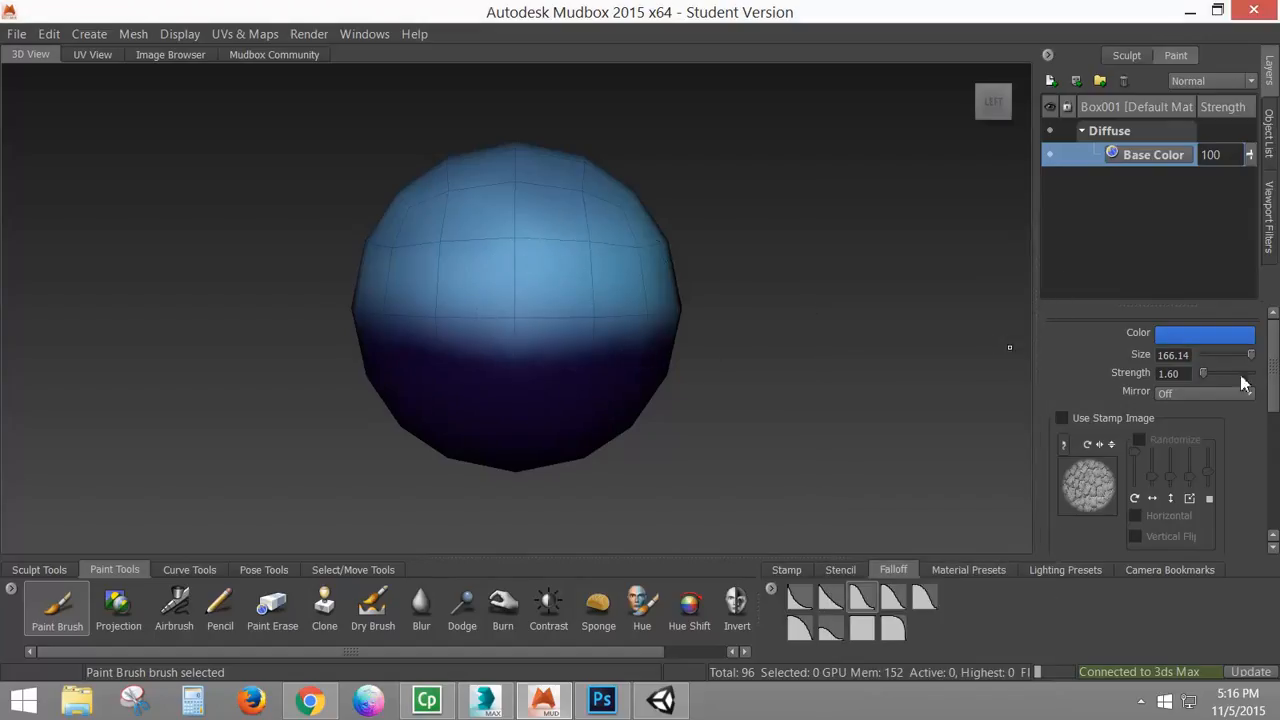
# Step: Set the brush strength to 39.30 and paint a medium blue band around the sphere's middle
pyautogui.moveTo(1203, 374); pyautogui.dragTo(1221, 374)
pyautogui.moveTo(630, 290)
pyautogui.mouseDown()
pyautogui.moveTo(460, 295)
pyautogui.moveTo(611, 309)
pyautogui.mouseUp()
pyautogui.moveTo(448, 308)
pyautogui.mouseDown()
pyautogui.moveTo(641, 353)
pyautogui.moveTo(630, 308)
pyautogui.moveTo(502, 306)
pyautogui.moveTo(463, 325)
pyautogui.moveTo(645, 305)
pyautogui.moveTo(469, 311)
pyautogui.moveTo(492, 337)
pyautogui.moveTo(614, 331)
pyautogui.moveTo(580, 302)
pyautogui.moveTo(450, 295)
pyautogui.mouseUp()
pyautogui.moveTo(450, 300)
pyautogui.mouseDown()
pyautogui.moveTo(544, 330)
pyautogui.moveTo(530, 322)
pyautogui.moveTo(606, 292)
pyautogui.moveTo(422, 285)
pyautogui.moveTo(557, 318)
pyautogui.moveTo(630, 311)
pyautogui.moveTo(454, 310)
pyautogui.mouseUp()
# Step: Try dark indigo from the color history along the blue band's lower edge, then undo the strokes
pyautogui.click(1208, 336)
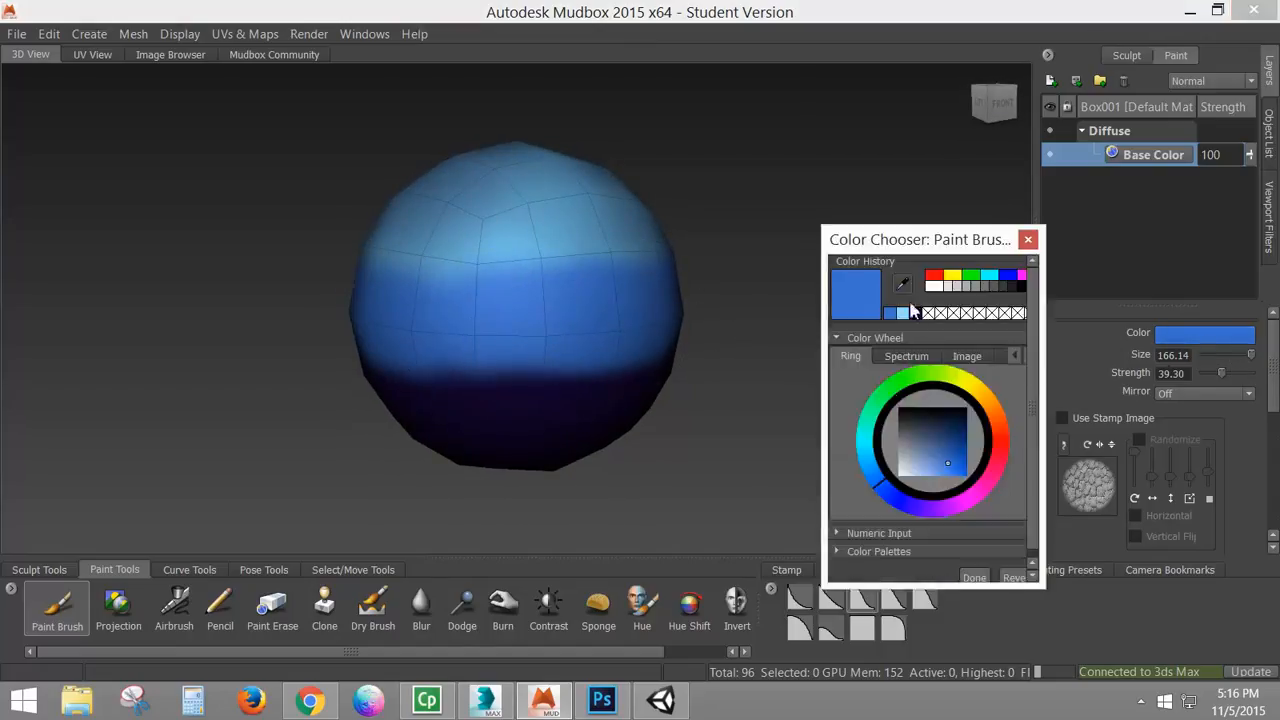
pyautogui.click(916, 314)
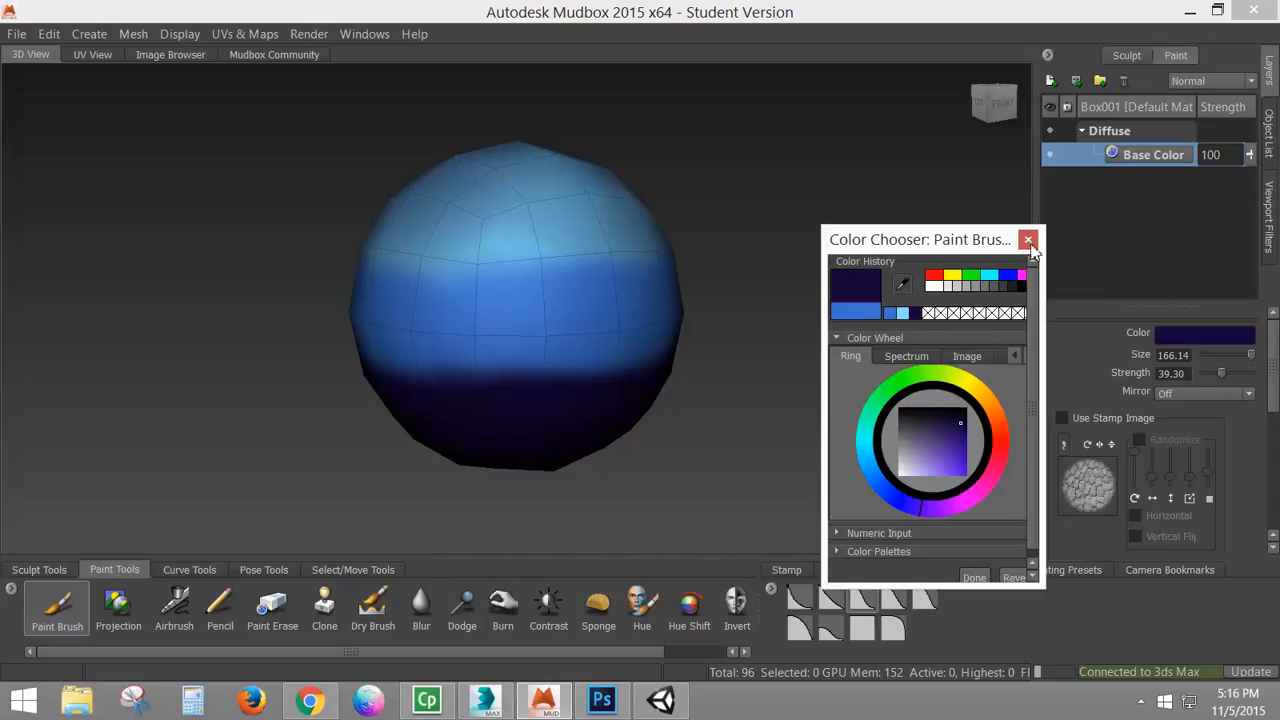
pyautogui.click(978, 579)
pyautogui.moveTo(653, 411)
pyautogui.mouseDown()
pyautogui.moveTo(611, 337)
pyautogui.moveTo(500, 325)
pyautogui.moveTo(430, 335)
pyautogui.moveTo(610, 334)
pyautogui.moveTo(428, 340)
pyautogui.moveTo(576, 351)
pyautogui.moveTo(440, 345)
pyautogui.mouseUp()
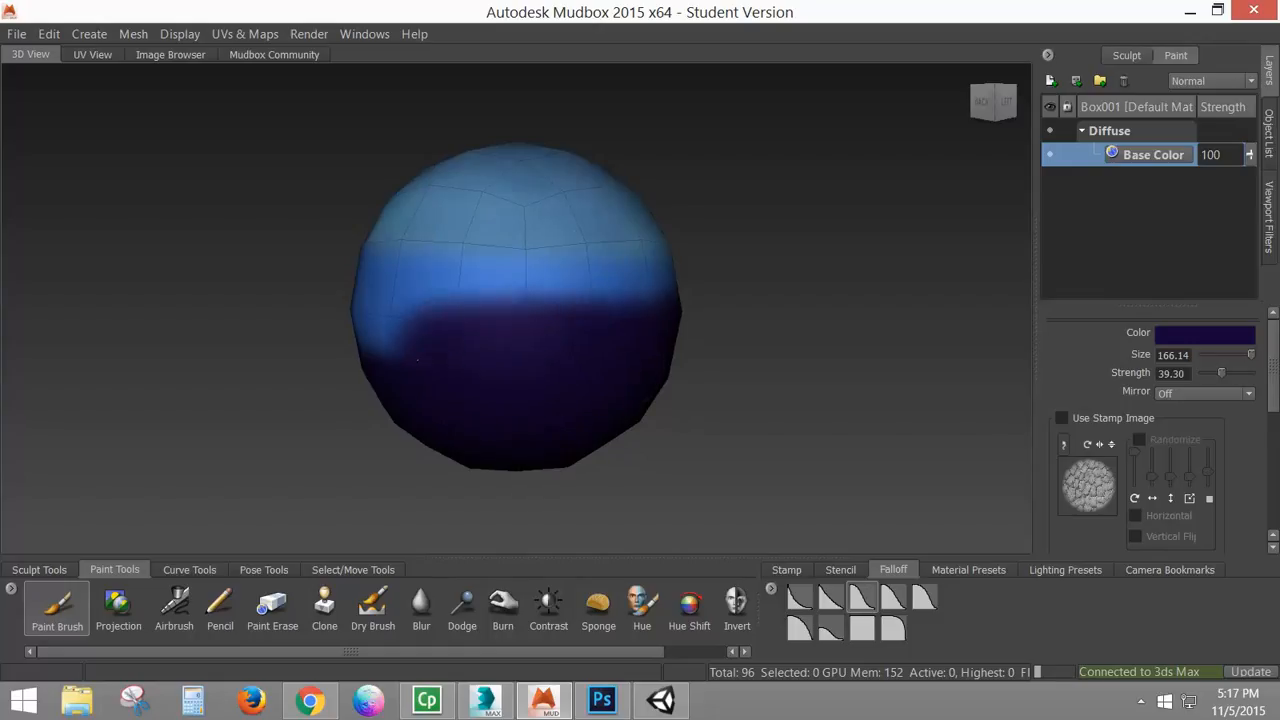
pyautogui.hotkey('ctrl', 'z')
pyautogui.hotkey('ctrl', 'z')
pyautogui.moveTo(674, 360); pyautogui.dragTo(498, 330)
pyautogui.hotkey('ctrl', 'z')
pyautogui.moveTo(709, 333); pyautogui.dragTo(470, 372)
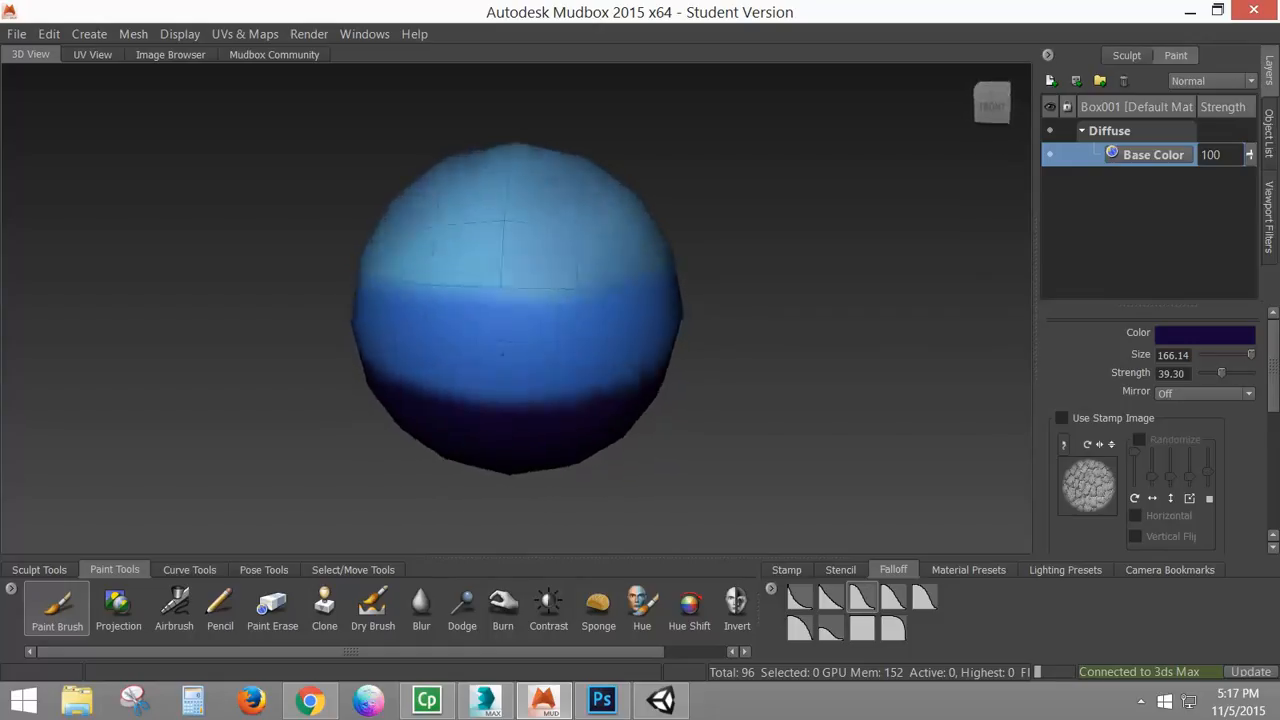
# Step: Start from the sky blue in the color history, lighten it, and paint a pale blue cap over the sphere's top
pyautogui.click(1180, 338)
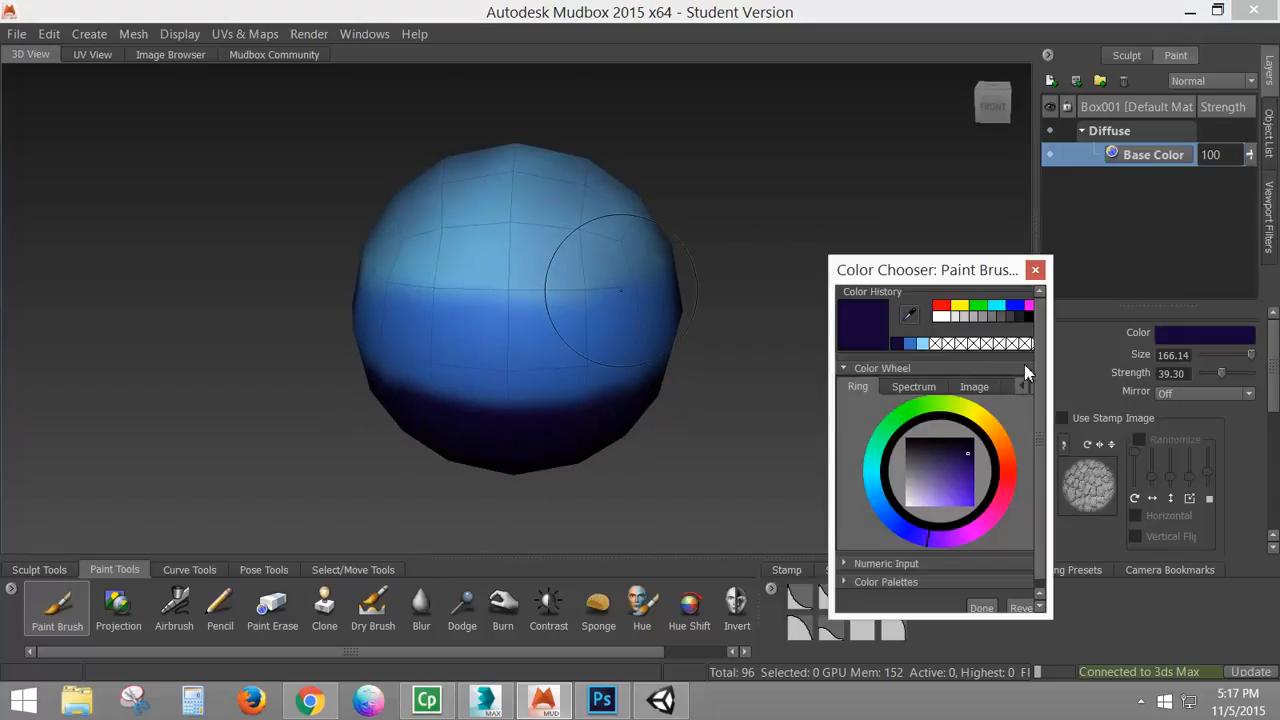
pyautogui.click(922, 345)
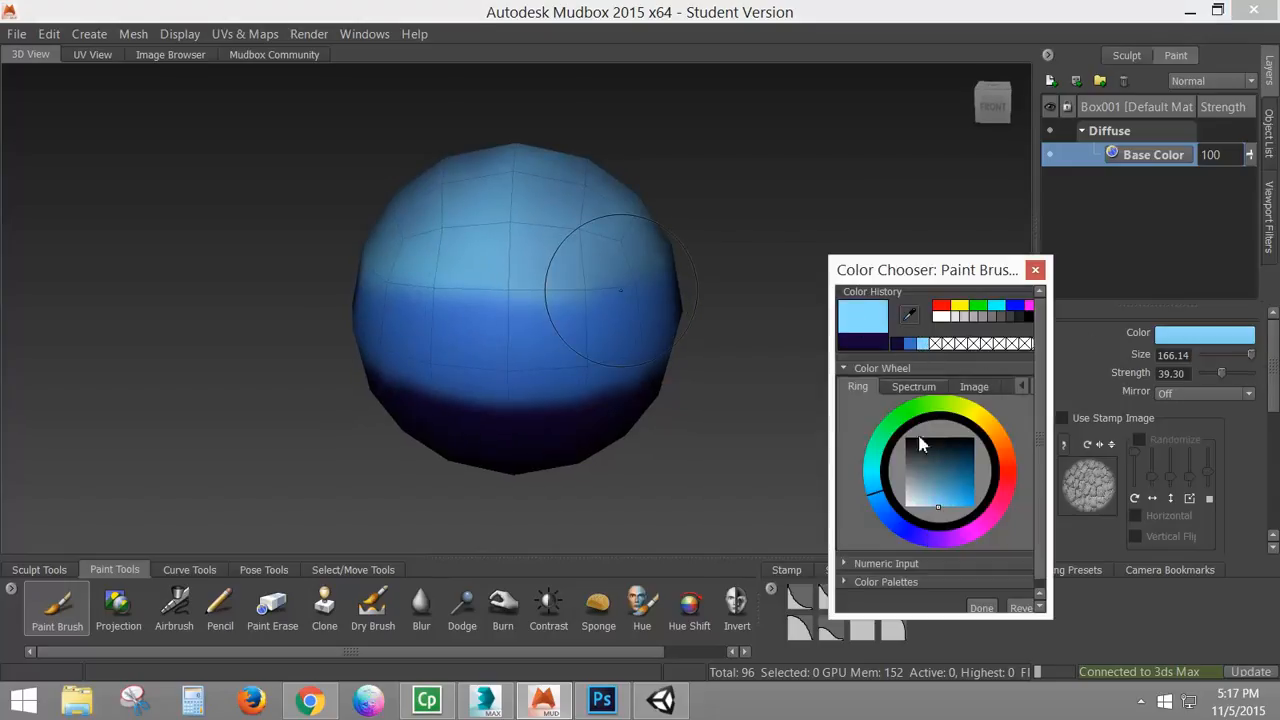
pyautogui.click(980, 607)
pyautogui.moveTo(571, 243)
pyautogui.keyDown('alt'); pyautogui.mouseDown()
pyautogui.moveTo(541, 306)
pyautogui.moveTo(567, 298)
pyautogui.moveTo(466, 334)
pyautogui.moveTo(594, 322)
pyautogui.moveTo(689, 220)
pyautogui.moveTo(750, 318)
pyautogui.mouseUp(); pyautogui.keyUp('alt')
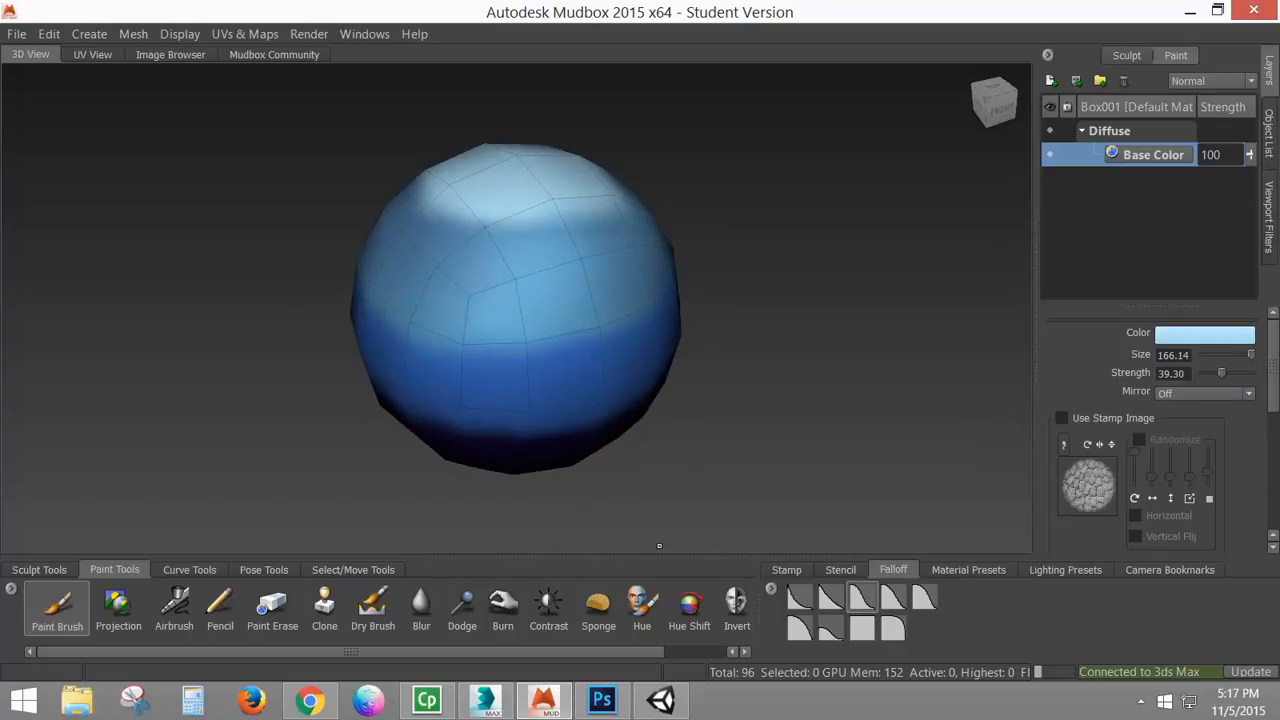
# Step: Blur the edge of the pale blue cap into the surrounding light blue at the top of the sphere
pyautogui.click(421, 604)
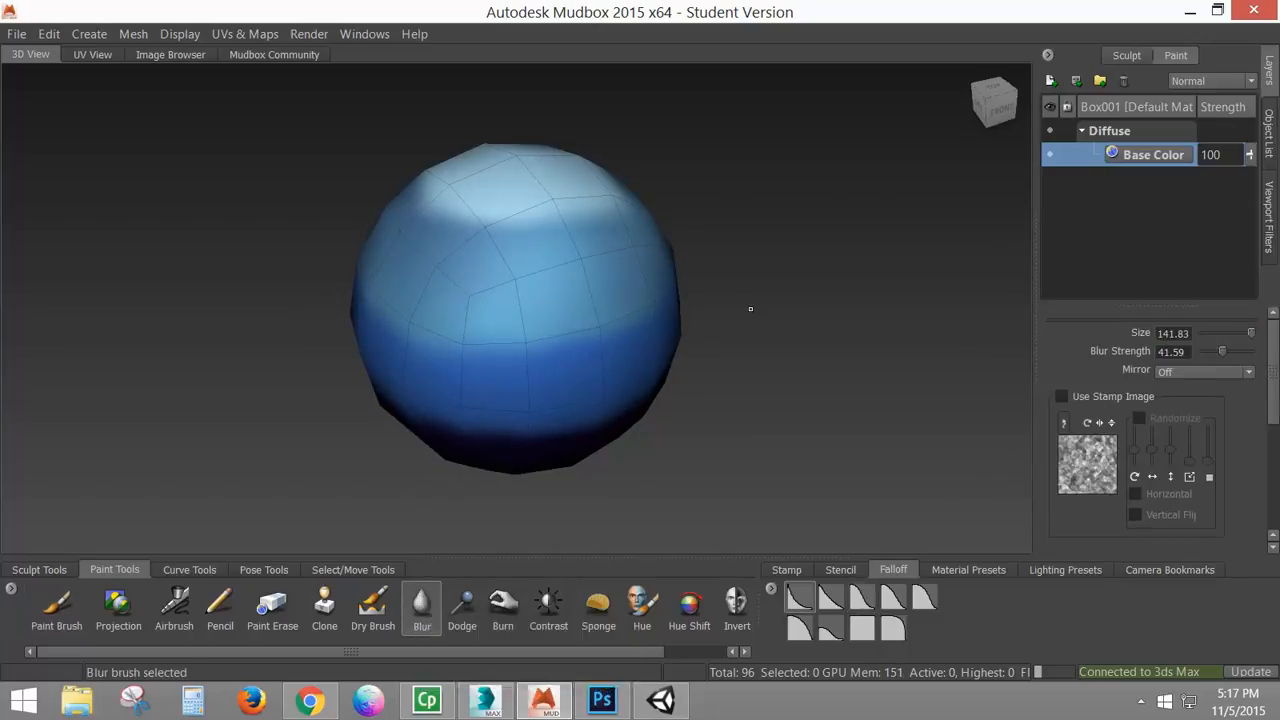
pyautogui.moveTo(1275, 372)
pyautogui.mouseDown()
pyautogui.moveTo(1273, 510)
pyautogui.moveTo(1272, 365)
pyautogui.mouseUp()
pyautogui.moveTo(303, 202)
pyautogui.mouseDown()
pyautogui.moveTo(350, 285)
pyautogui.moveTo(423, 317)
pyautogui.mouseUp()
pyautogui.moveTo(501, 271)
pyautogui.mouseDown()
pyautogui.moveTo(460, 250)
pyautogui.moveTo(522, 225)
pyautogui.mouseUp()
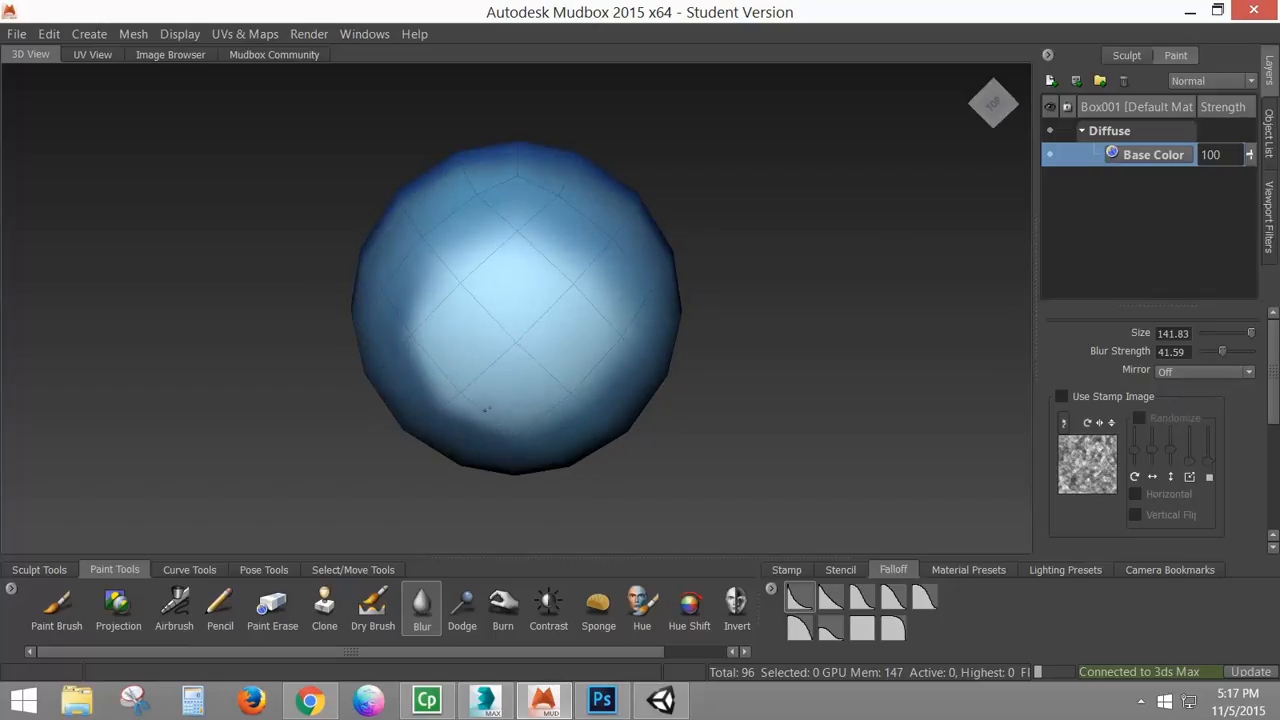
pyautogui.moveTo(486, 408)
pyautogui.mouseDown()
pyautogui.moveTo(400, 372)
pyautogui.moveTo(422, 344)
pyautogui.mouseUp()
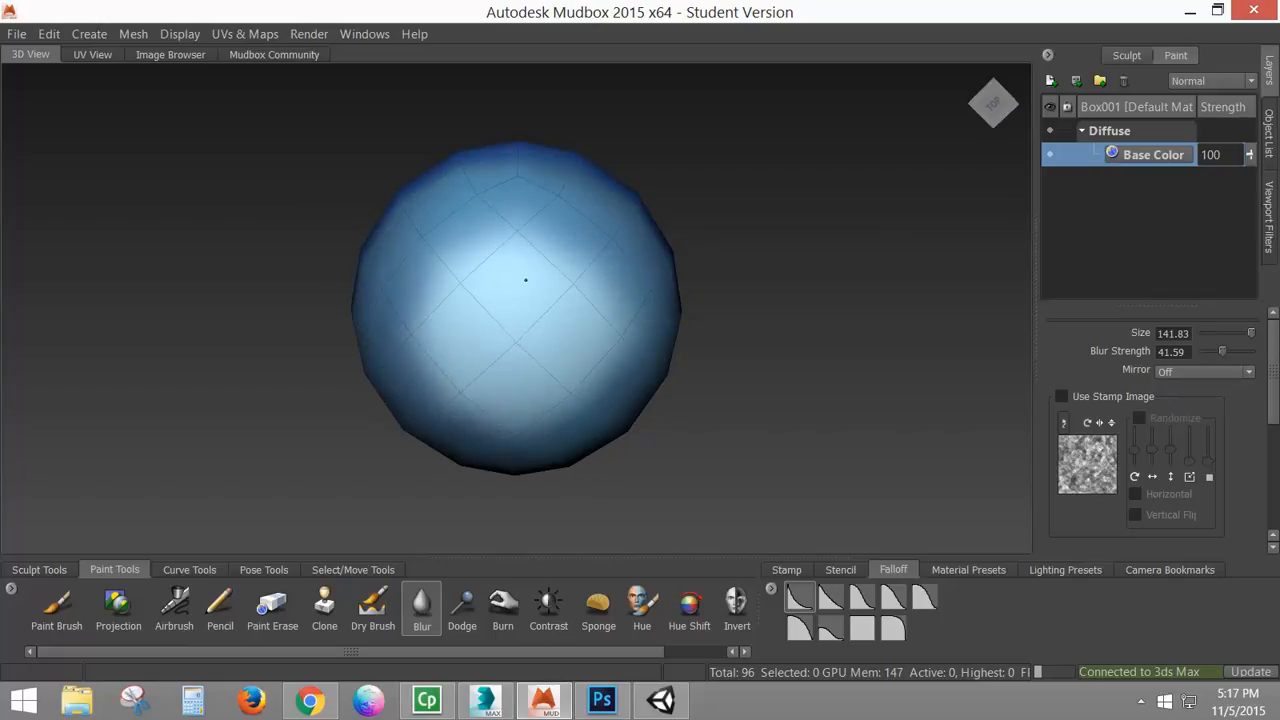
pyautogui.moveTo(525, 280); pyautogui.dragTo(580, 251)
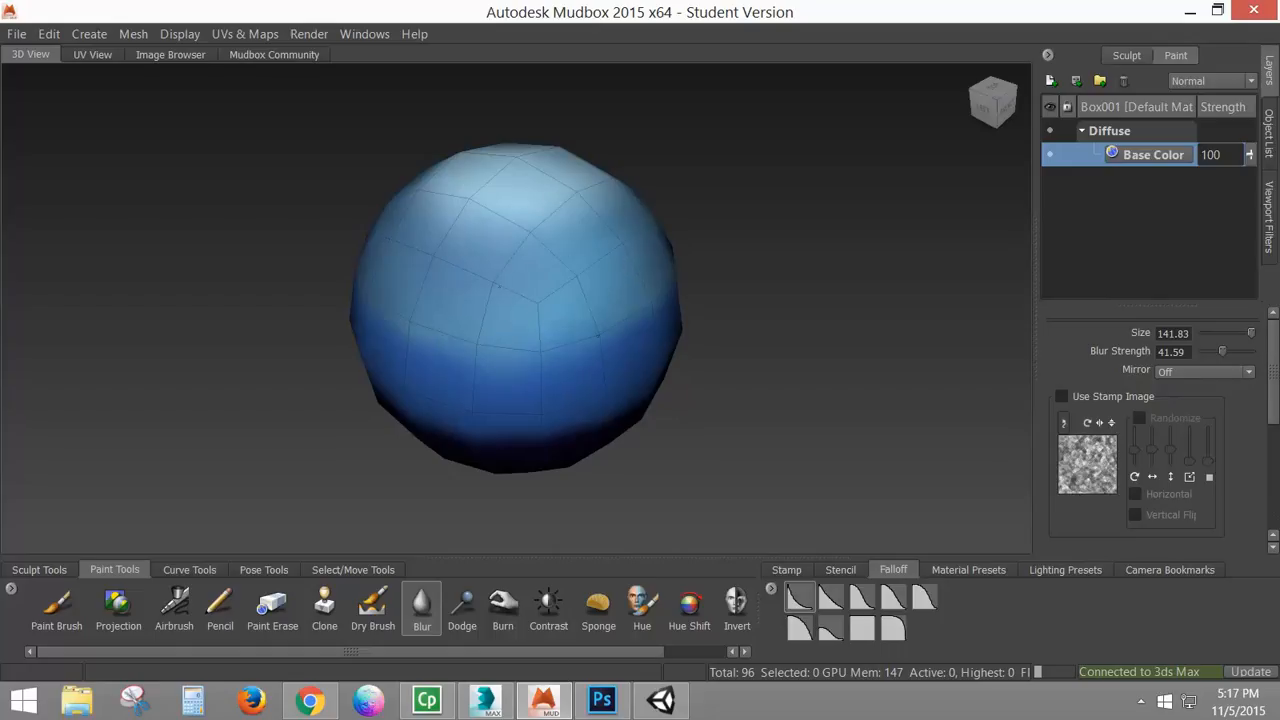
# Step: Blur the transitions between the pale, light and medium blue bands on all sides of the sphere
pyautogui.moveTo(489, 286); pyautogui.dragTo(367, 249)
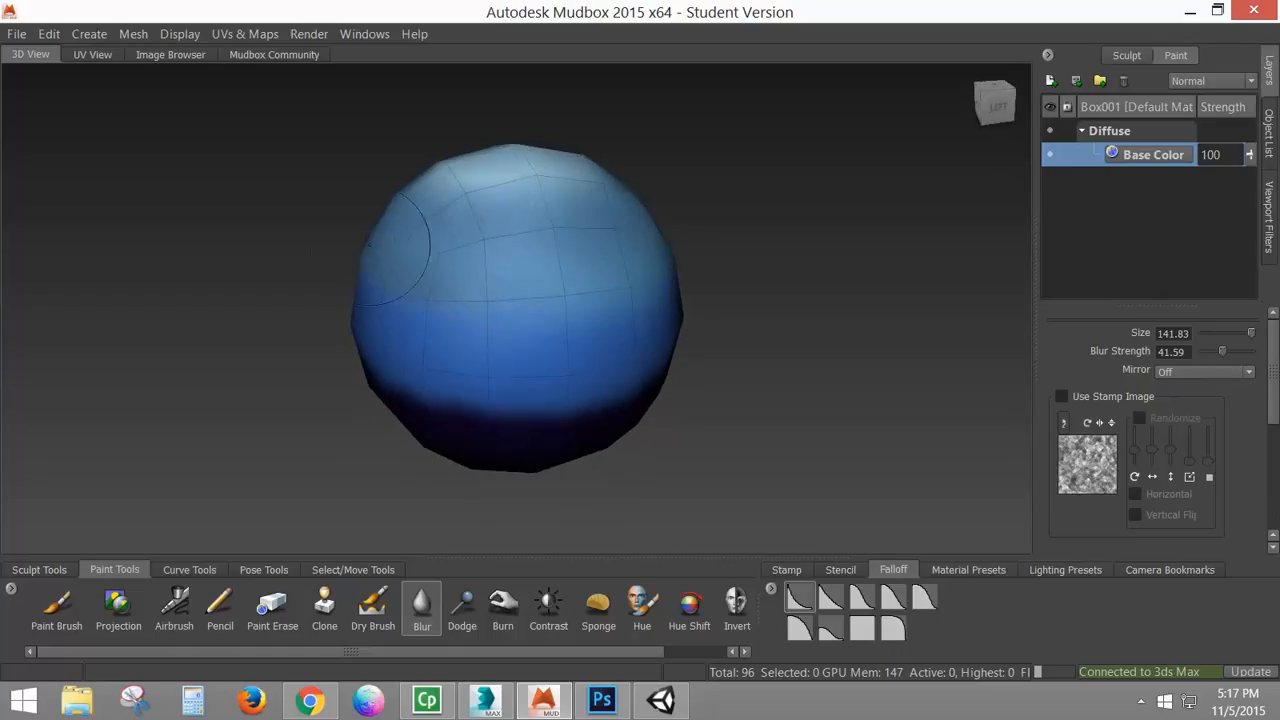
pyautogui.moveTo(453, 243); pyautogui.dragTo(575, 310)
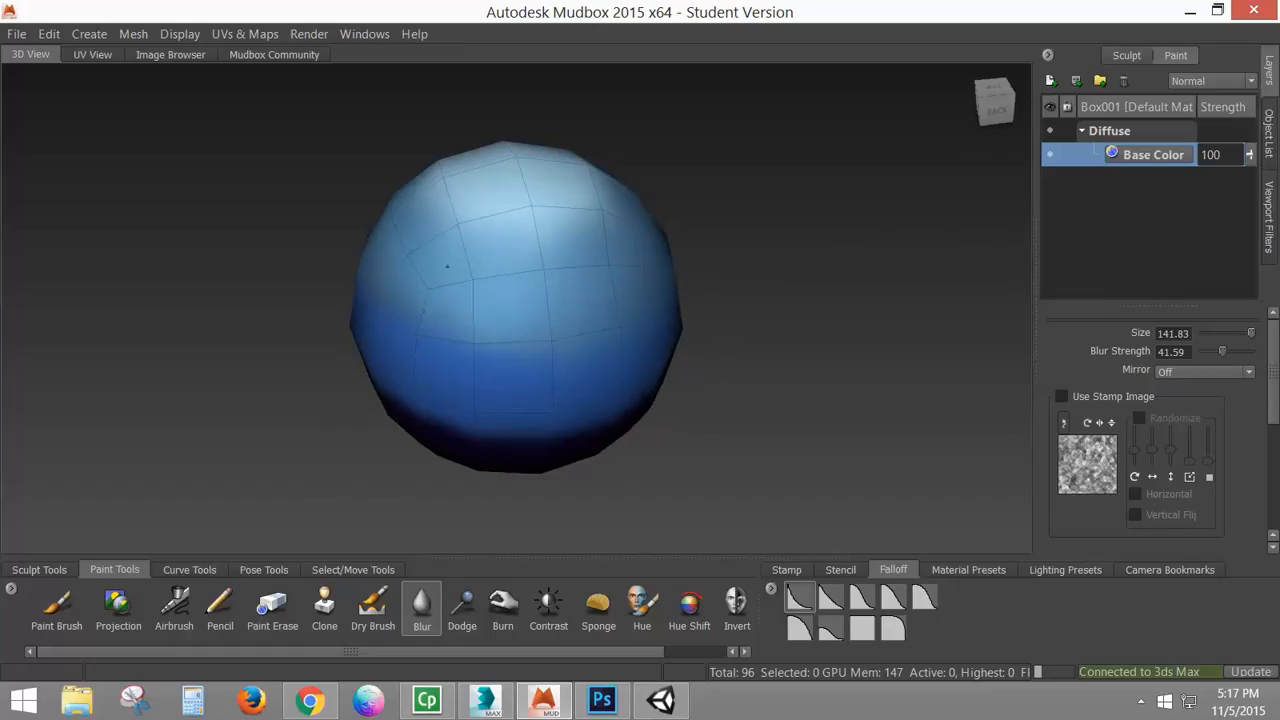
pyautogui.moveTo(447, 266); pyautogui.dragTo(628, 320)
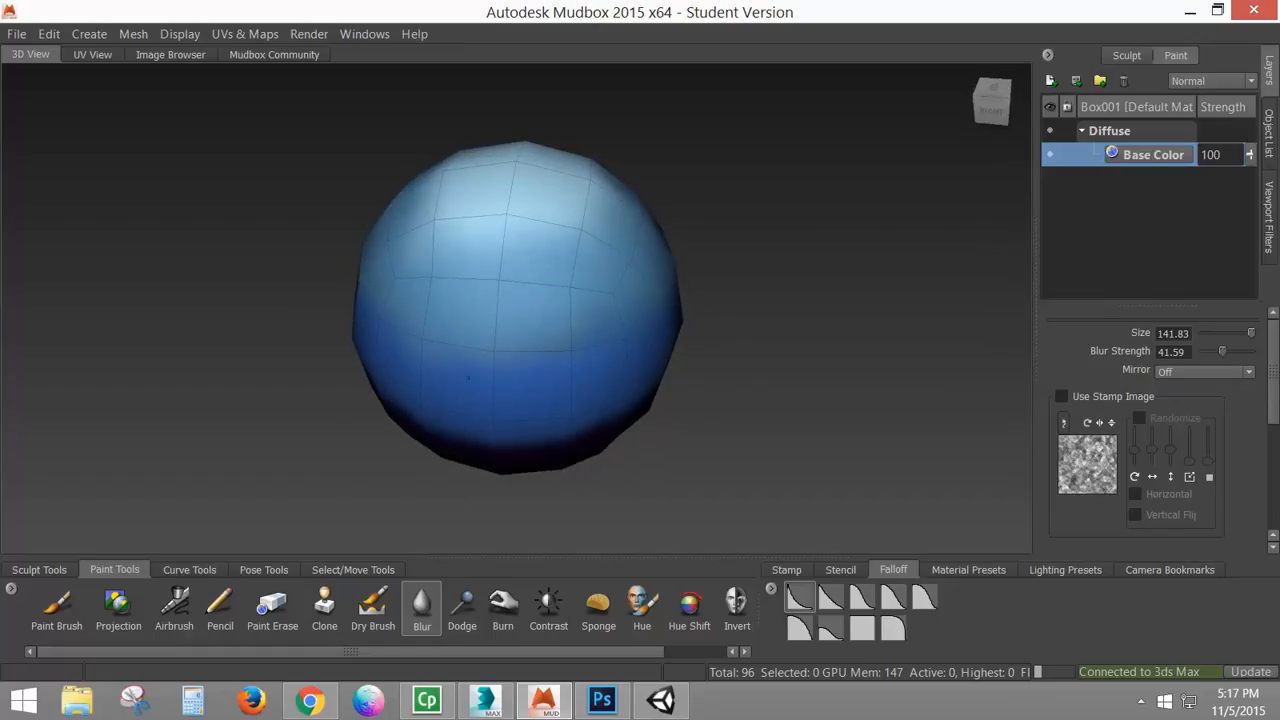
pyautogui.moveTo(457, 286)
pyautogui.mouseDown()
pyautogui.moveTo(525, 312)
pyautogui.moveTo(540, 350)
pyautogui.moveTo(605, 365)
pyautogui.mouseUp()
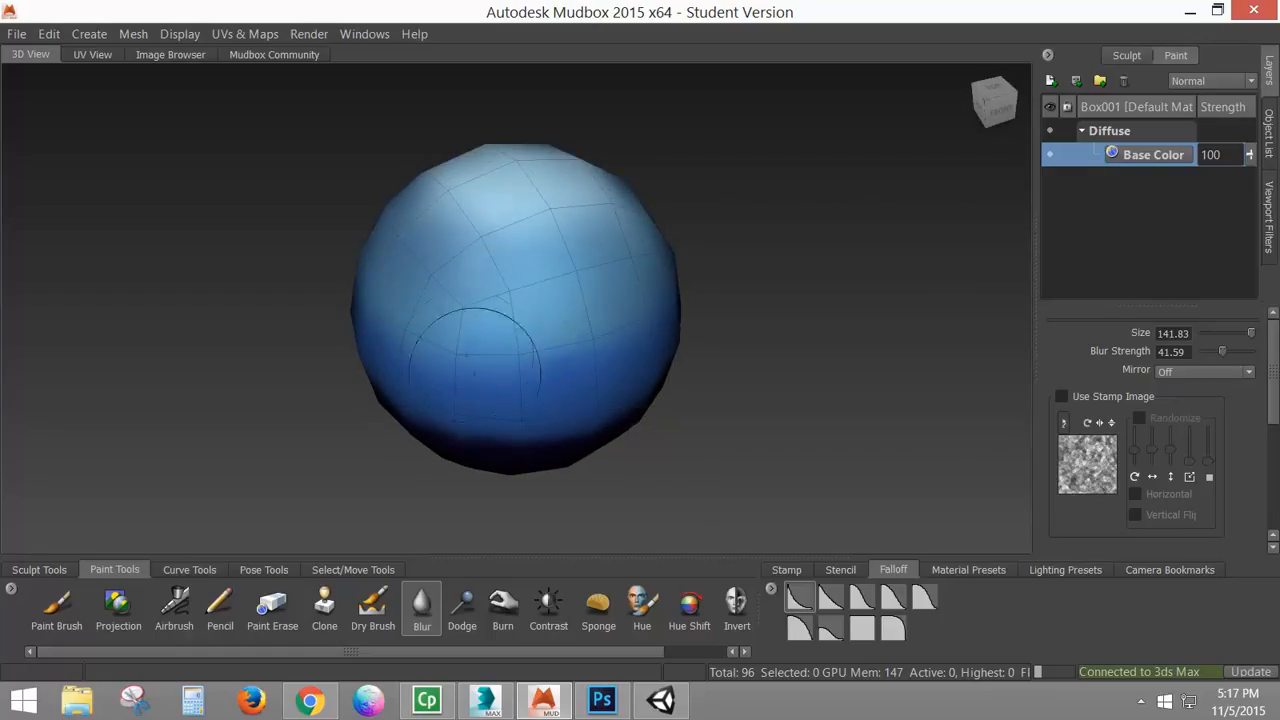
pyautogui.moveTo(475, 355); pyautogui.dragTo(600, 370)
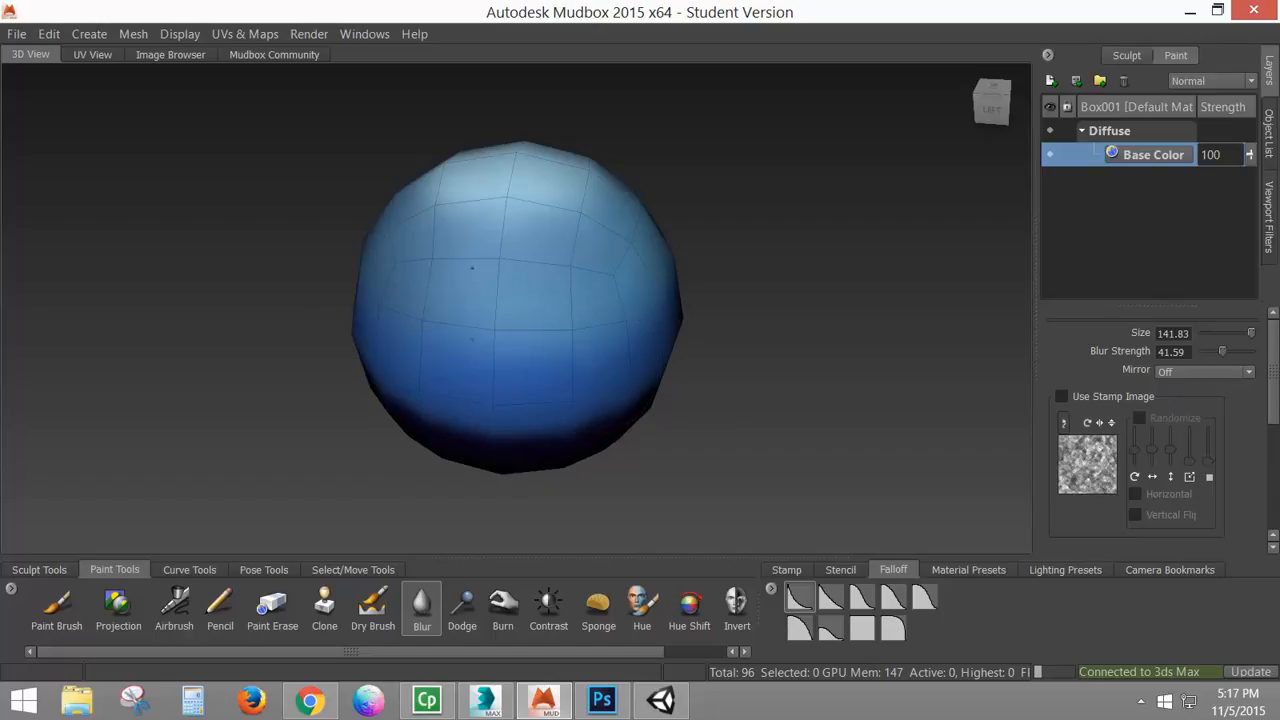
pyautogui.moveTo(471, 331); pyautogui.dragTo(540, 297)
pyautogui.moveTo(483, 331); pyautogui.dragTo(547, 286)
pyautogui.moveTo(591, 348)
pyautogui.mouseDown()
pyautogui.moveTo(491, 337)
pyautogui.moveTo(458, 319)
pyautogui.moveTo(381, 342)
pyautogui.mouseUp()
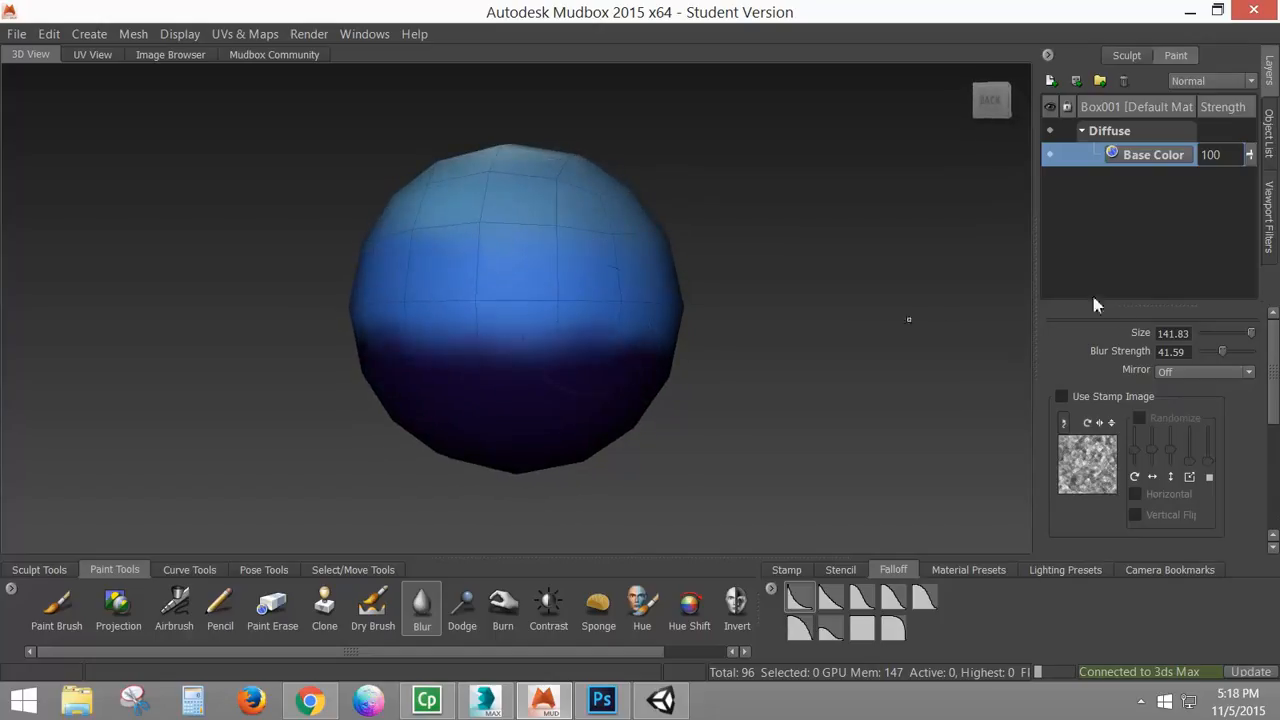
# Step: Raise the blur strength to 98.42 and soften the edge between the medium blue band and the dark indigo base
pyautogui.moveTo(1224, 357); pyautogui.dragTo(1251, 364)
pyautogui.moveTo(558, 325); pyautogui.dragTo(455, 332)
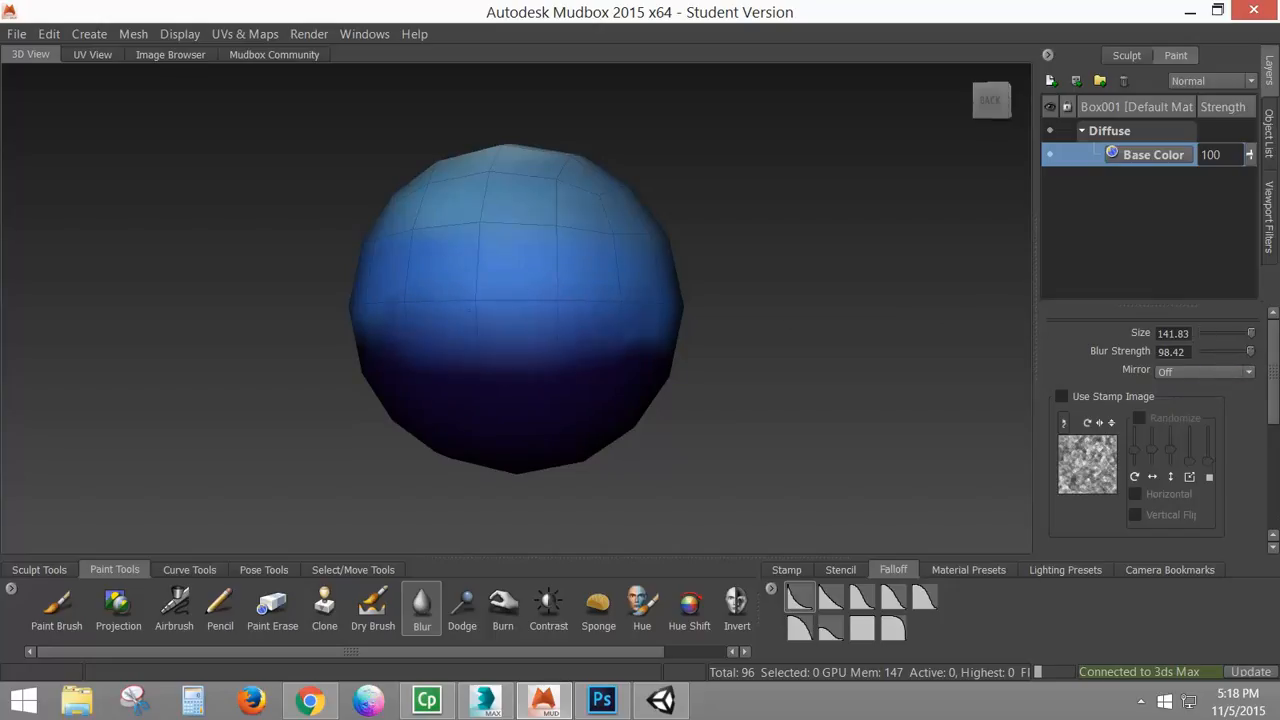
pyautogui.moveTo(506, 292); pyautogui.dragTo(691, 373)
pyautogui.moveTo(587, 345); pyautogui.dragTo(402, 336)
pyautogui.moveTo(497, 329)
pyautogui.mouseDown()
pyautogui.moveTo(540, 362)
pyautogui.moveTo(574, 349)
pyautogui.moveTo(525, 350)
pyautogui.mouseUp()
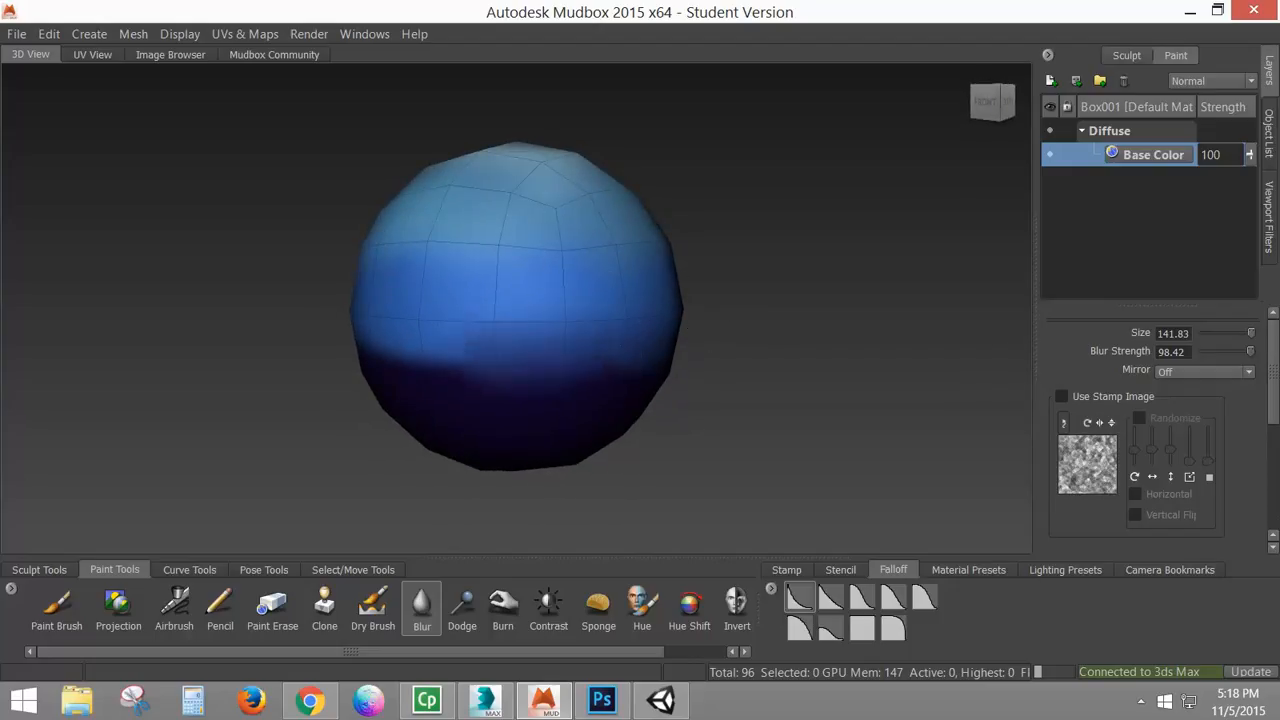
# Step: Toggle flat lighting in the viewport and blur the edge between the medium blue band and the dark indigo base on the front
pyautogui.click(175, 34)
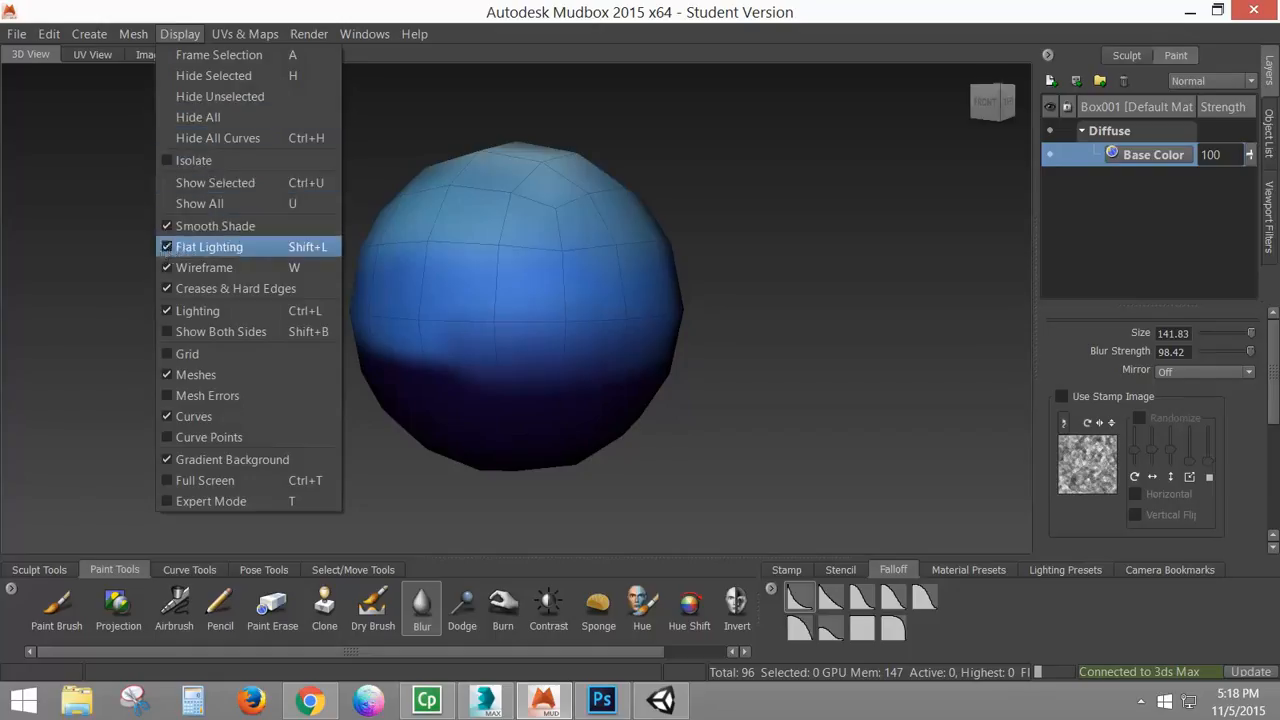
pyautogui.click(200, 247)
pyautogui.moveTo(540, 362)
pyautogui.mouseDown()
pyautogui.moveTo(450, 368)
pyautogui.moveTo(420, 345)
pyautogui.mouseUp()
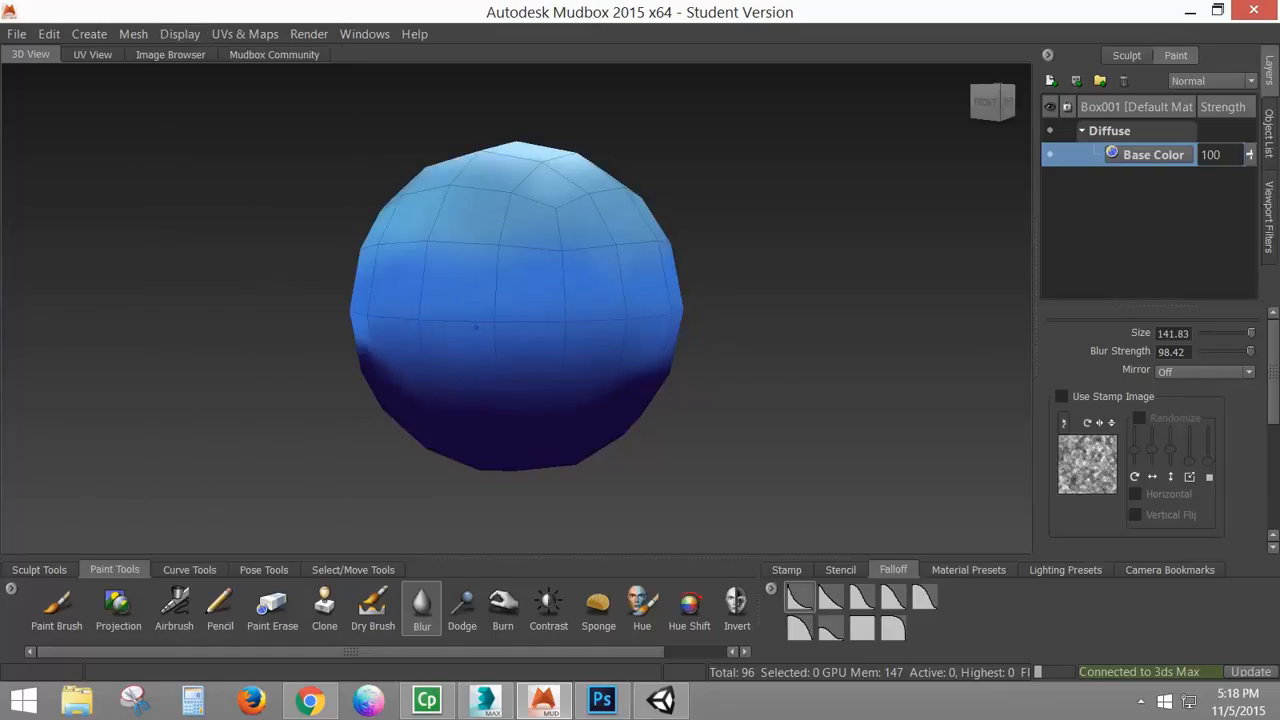
pyautogui.moveTo(452, 254)
pyautogui.mouseDown()
pyautogui.moveTo(735, 293)
pyautogui.moveTo(757, 261)
pyautogui.moveTo(729, 285)
pyautogui.moveTo(505, 370)
pyautogui.mouseUp()
pyautogui.moveTo(486, 328)
pyautogui.mouseDown()
pyautogui.moveTo(385, 340)
pyautogui.moveTo(480, 375)
pyautogui.mouseUp()
pyautogui.moveTo(486, 330)
pyautogui.mouseDown()
pyautogui.moveTo(638, 352)
pyautogui.moveTo(606, 354)
pyautogui.mouseUp()
pyautogui.moveTo(527, 355)
pyautogui.mouseDown()
pyautogui.moveTo(655, 348)
pyautogui.moveTo(580, 330)
pyautogui.mouseUp()
# Step: Blur the indigo edge and the light-to-medium blue transition around the right side of the sphere
pyautogui.keyDown('alt'); pyautogui.moveTo(476, 325); pyautogui.dragTo(390, 330); pyautogui.keyUp('alt')
pyautogui.moveTo(622, 340); pyautogui.dragTo(537, 345)
pyautogui.keyDown('alt'); pyautogui.moveTo(500, 215); pyautogui.dragTo(471, 249); pyautogui.keyUp('alt')
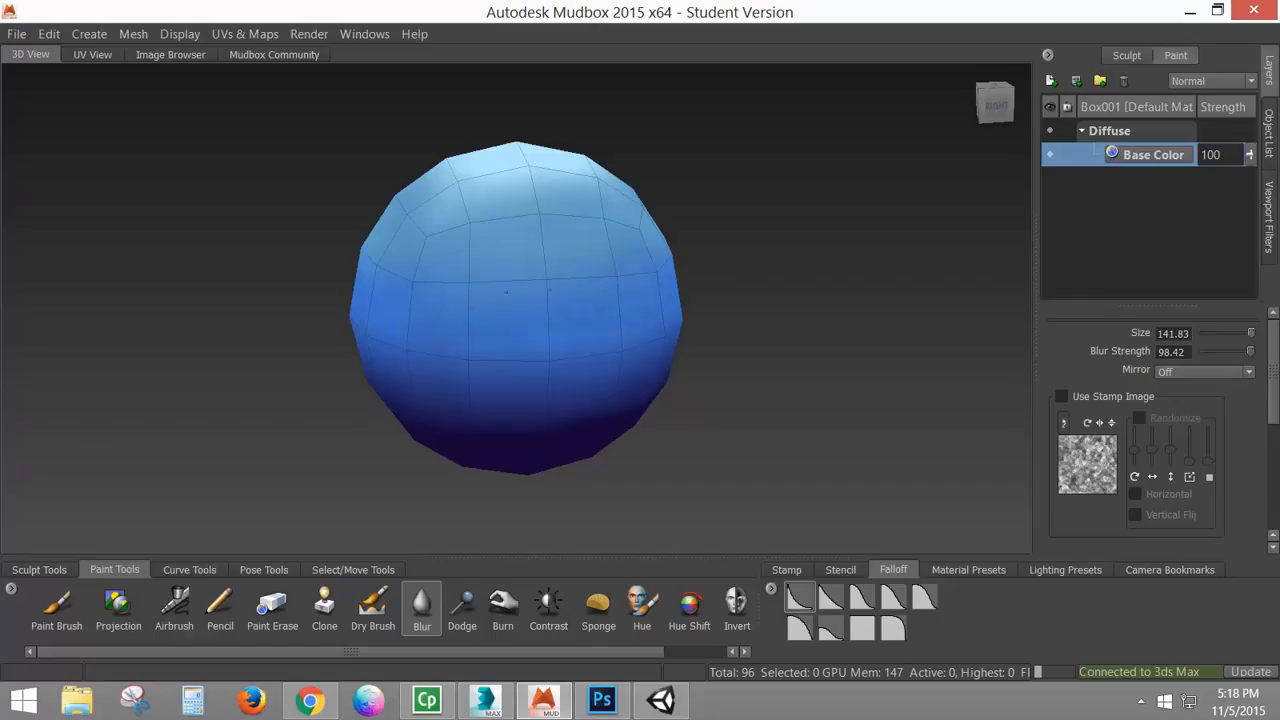
pyautogui.moveTo(456, 308)
pyautogui.mouseDown()
pyautogui.moveTo(500, 270)
pyautogui.moveTo(615, 302)
pyautogui.moveTo(739, 301)
pyautogui.mouseUp()
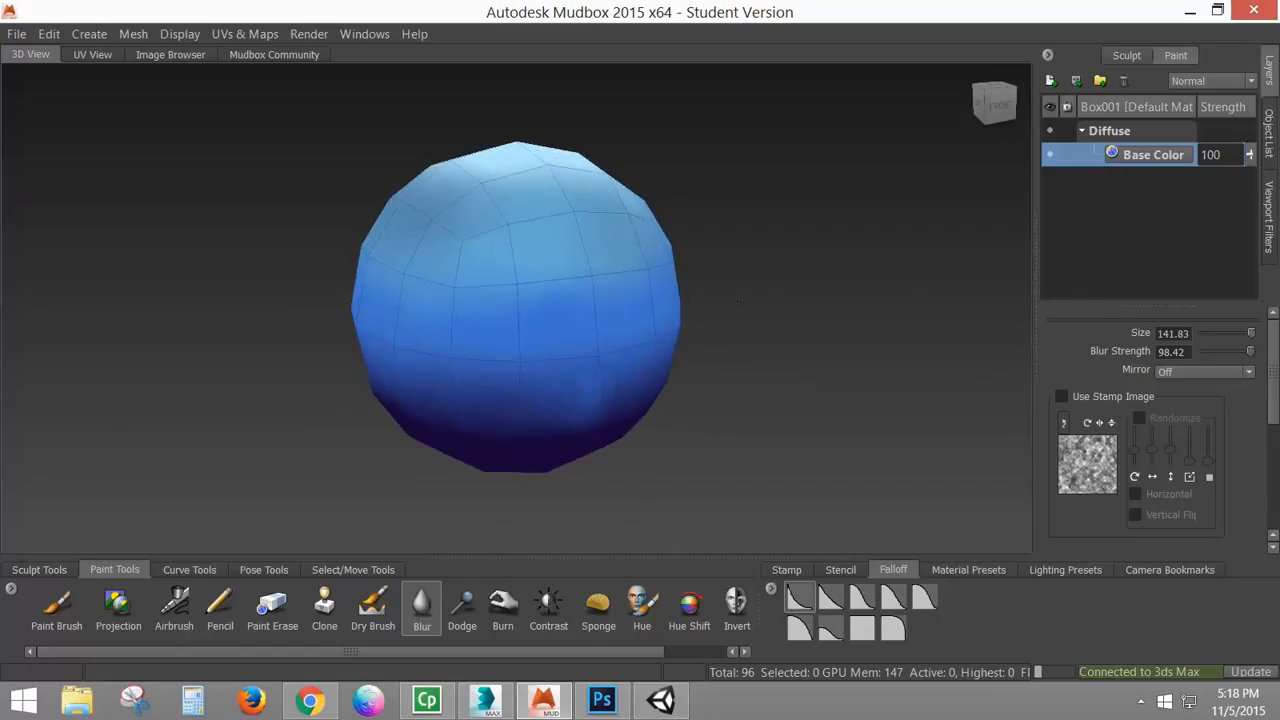
pyautogui.moveTo(531, 300); pyautogui.dragTo(546, 237)
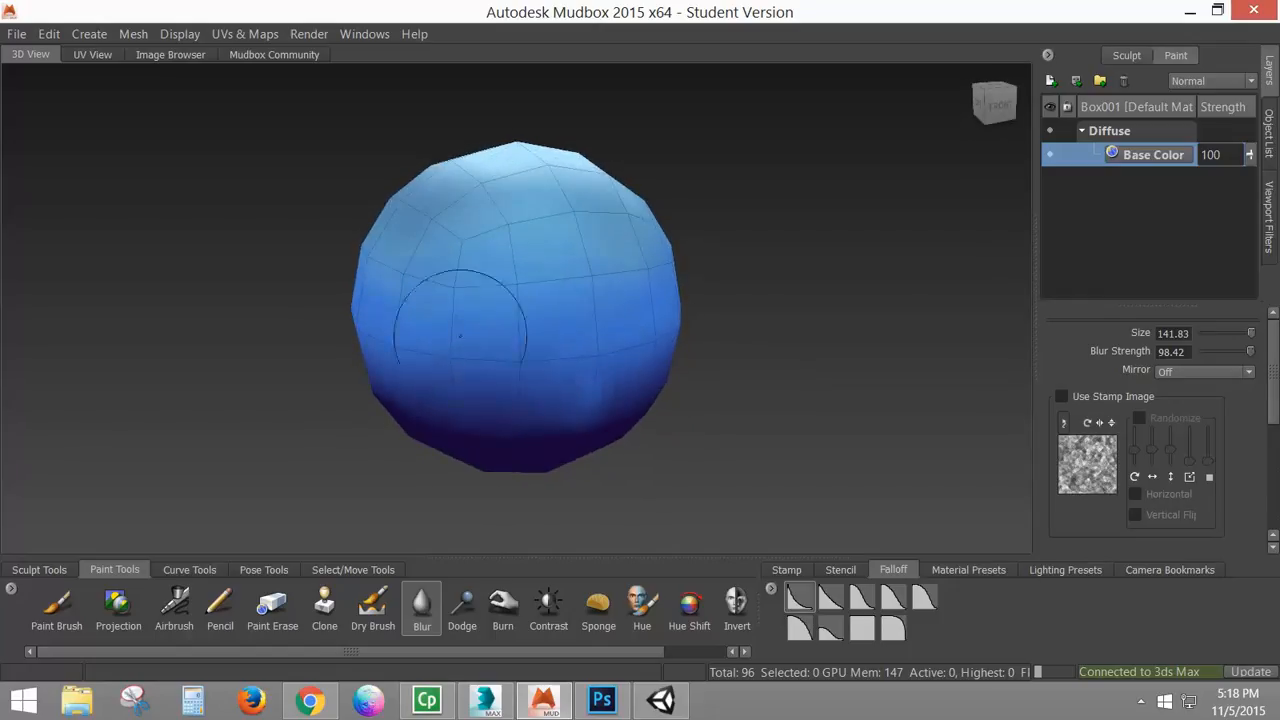
# Step: Blur the remaining color transitions on the back, top and left side of the sphere
pyautogui.keyDown('alt'); pyautogui.moveTo(460, 334); pyautogui.dragTo(526, 342); pyautogui.keyUp('alt')
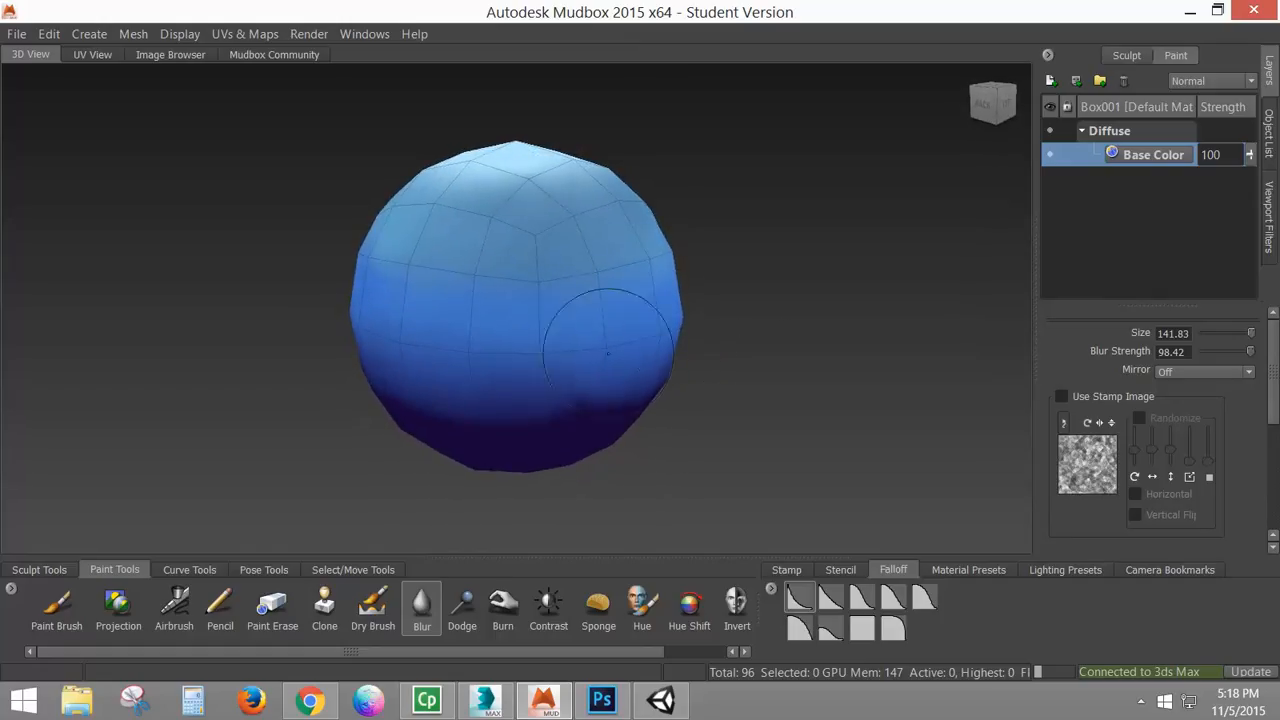
pyautogui.moveTo(611, 354)
pyautogui.mouseDown()
pyautogui.moveTo(437, 288)
pyautogui.moveTo(533, 308)
pyautogui.moveTo(494, 231)
pyautogui.moveTo(563, 266)
pyautogui.moveTo(527, 256)
pyautogui.moveTo(386, 323)
pyautogui.moveTo(517, 349)
pyautogui.moveTo(537, 286)
pyautogui.moveTo(509, 200)
pyautogui.moveTo(598, 231)
pyautogui.moveTo(588, 224)
pyautogui.mouseUp()
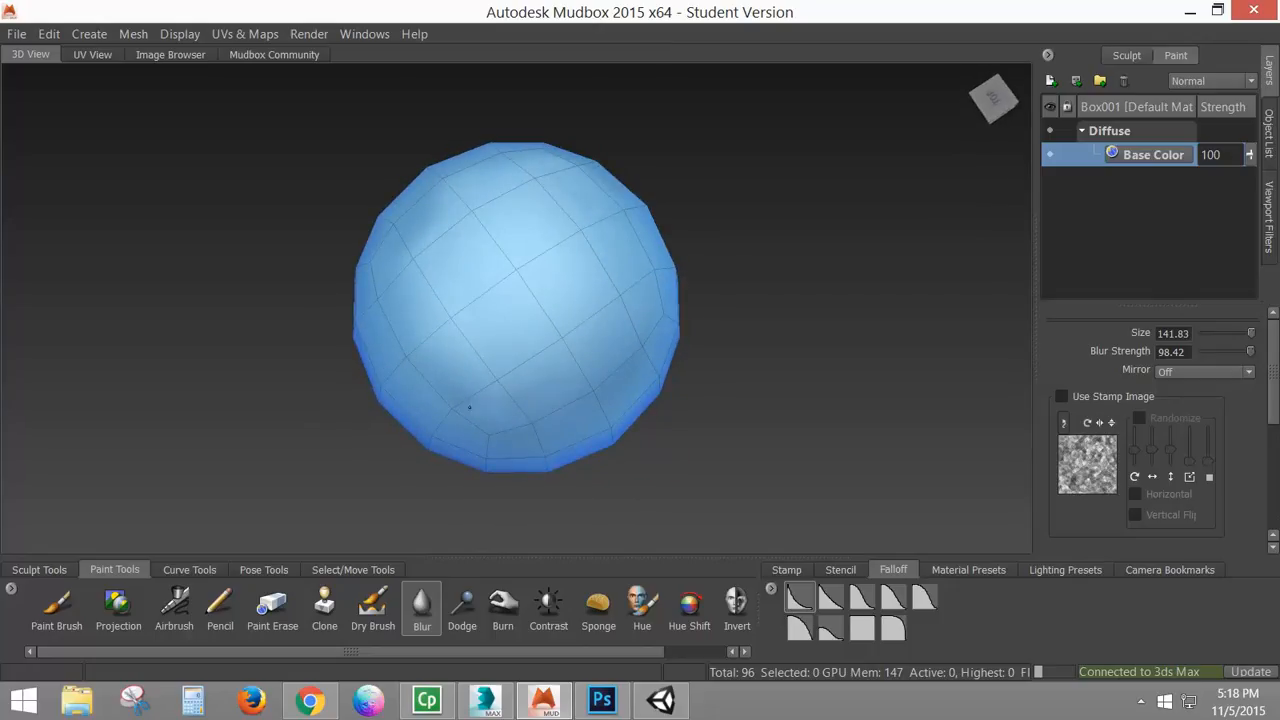
pyautogui.moveTo(470, 407)
pyautogui.mouseDown()
pyautogui.moveTo(437, 234)
pyautogui.moveTo(480, 346)
pyautogui.moveTo(680, 240)
pyautogui.moveTo(764, 237)
pyautogui.moveTo(594, 291)
pyautogui.moveTo(669, 251)
pyautogui.moveTo(689, 321)
pyautogui.mouseUp()
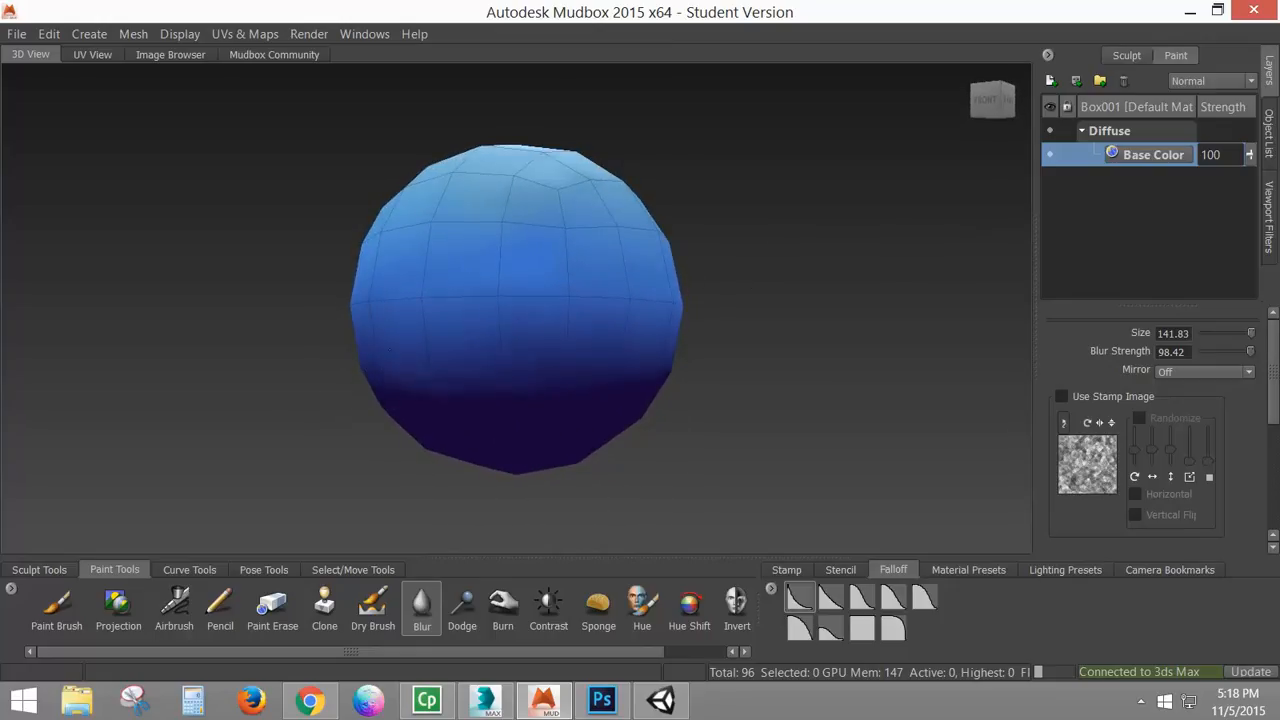
pyautogui.keyDown('alt'); pyautogui.moveTo(492, 328); pyautogui.dragTo(604, 318); pyautogui.keyUp('alt')
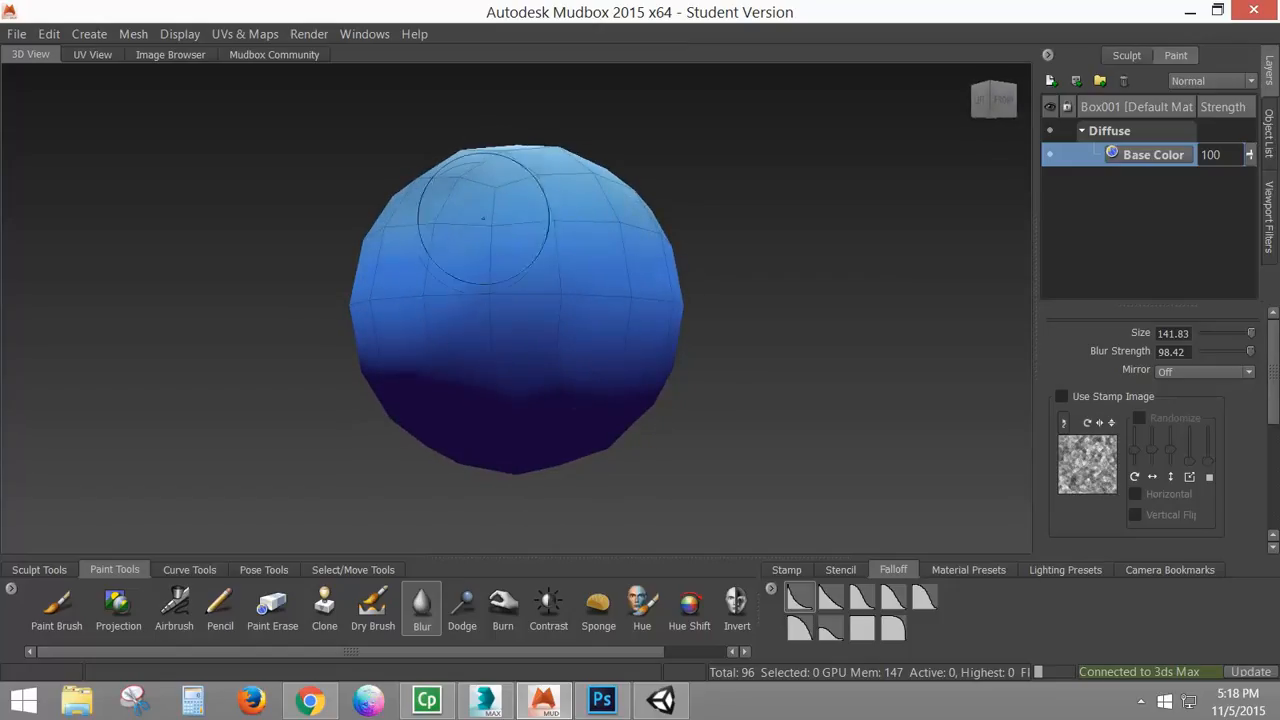
pyautogui.keyDown('alt'); pyautogui.moveTo(483, 217); pyautogui.dragTo(622, 360); pyautogui.keyUp('alt')
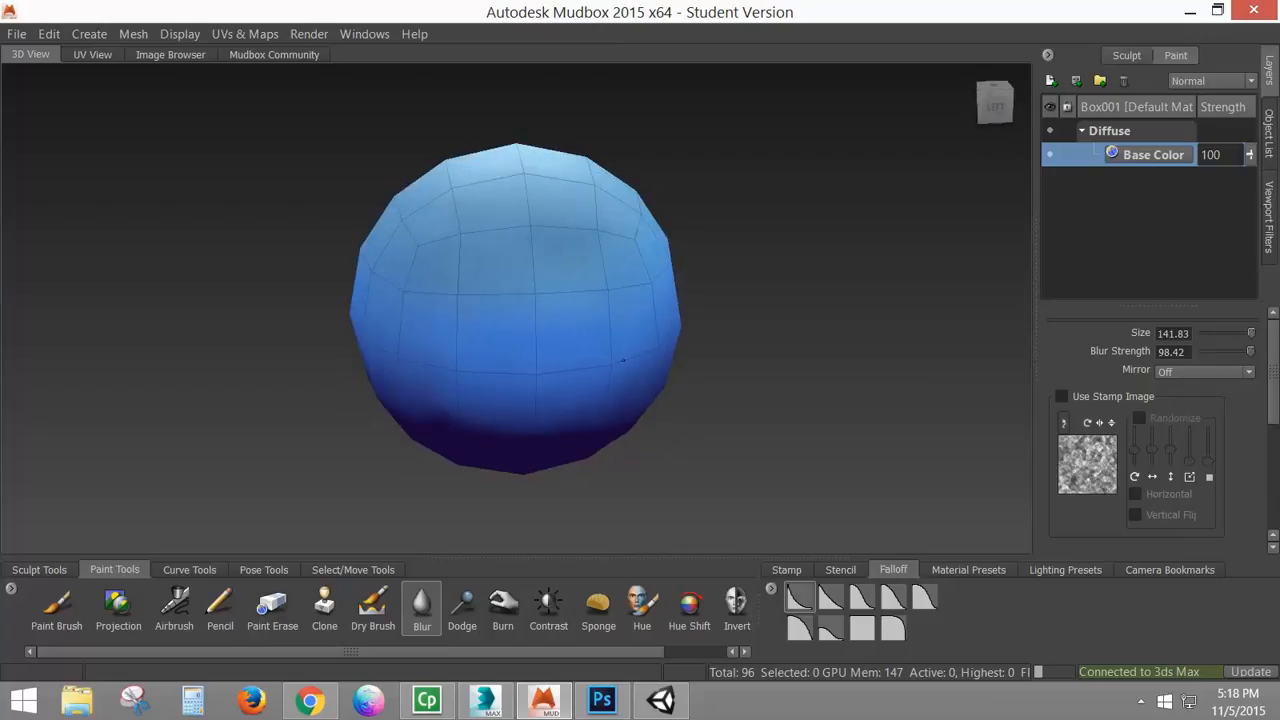
pyautogui.keyDown('alt'); pyautogui.moveTo(622, 360); pyautogui.dragTo(345, 309); pyautogui.keyUp('alt')
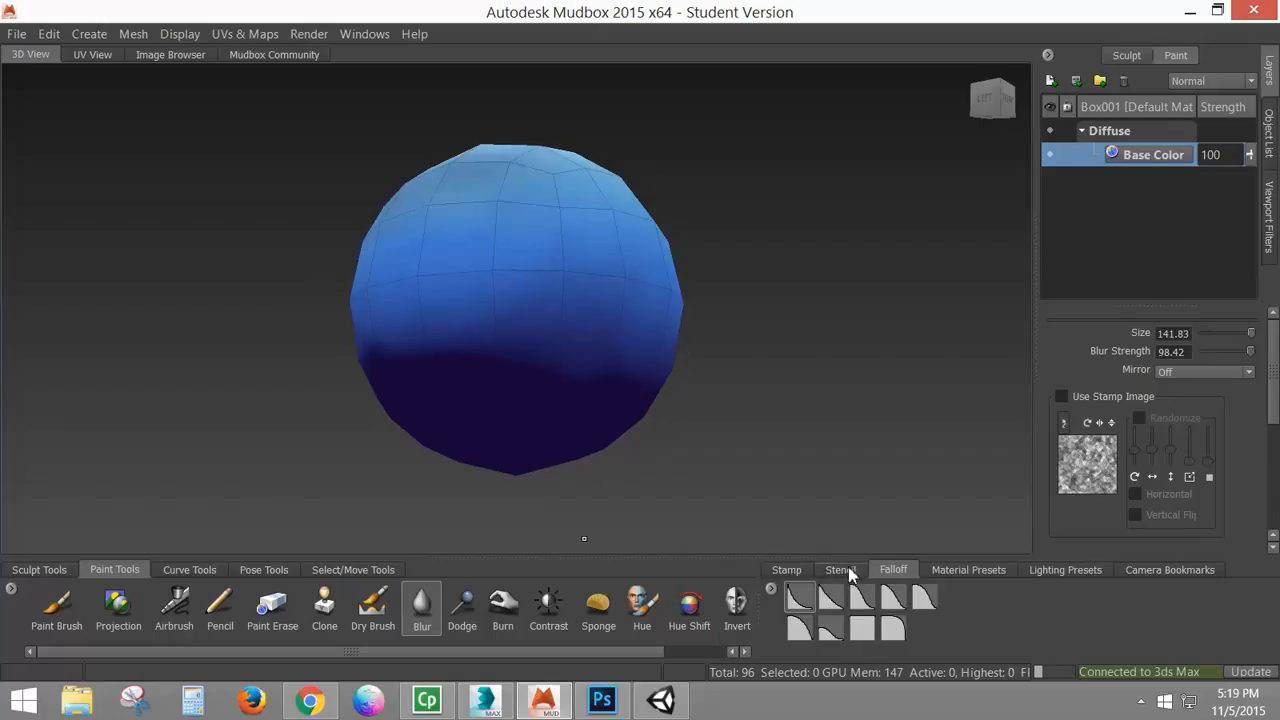
# Step: Start adding a new stencil and browse to the Skybox tutorial folder within the 3dsMax scenes folder
pyautogui.click(846, 568)
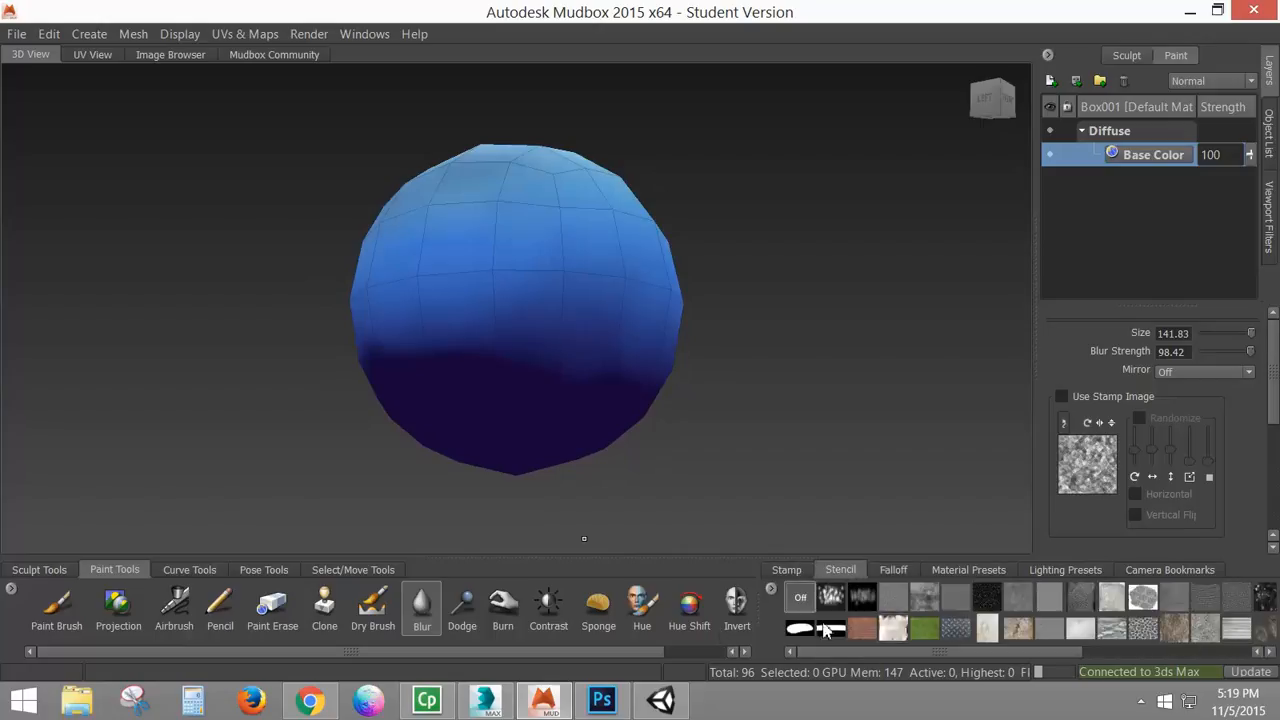
pyautogui.click(772, 591)
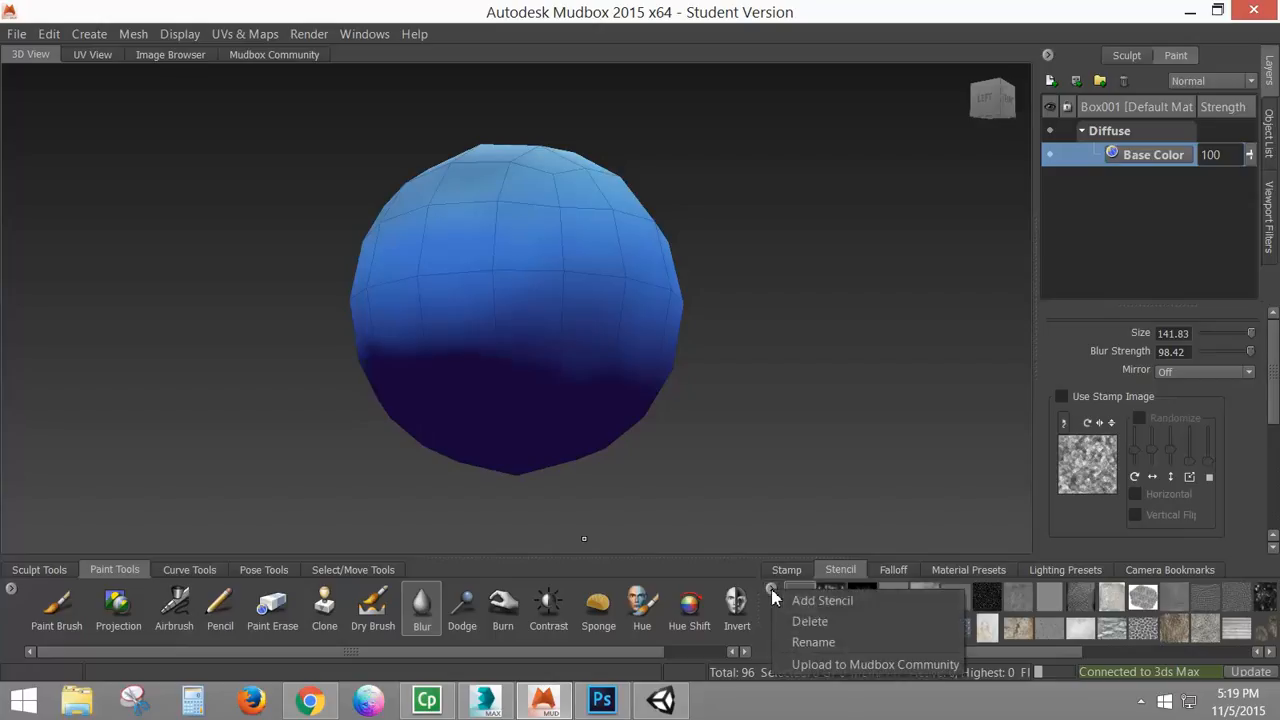
pyautogui.click(821, 603)
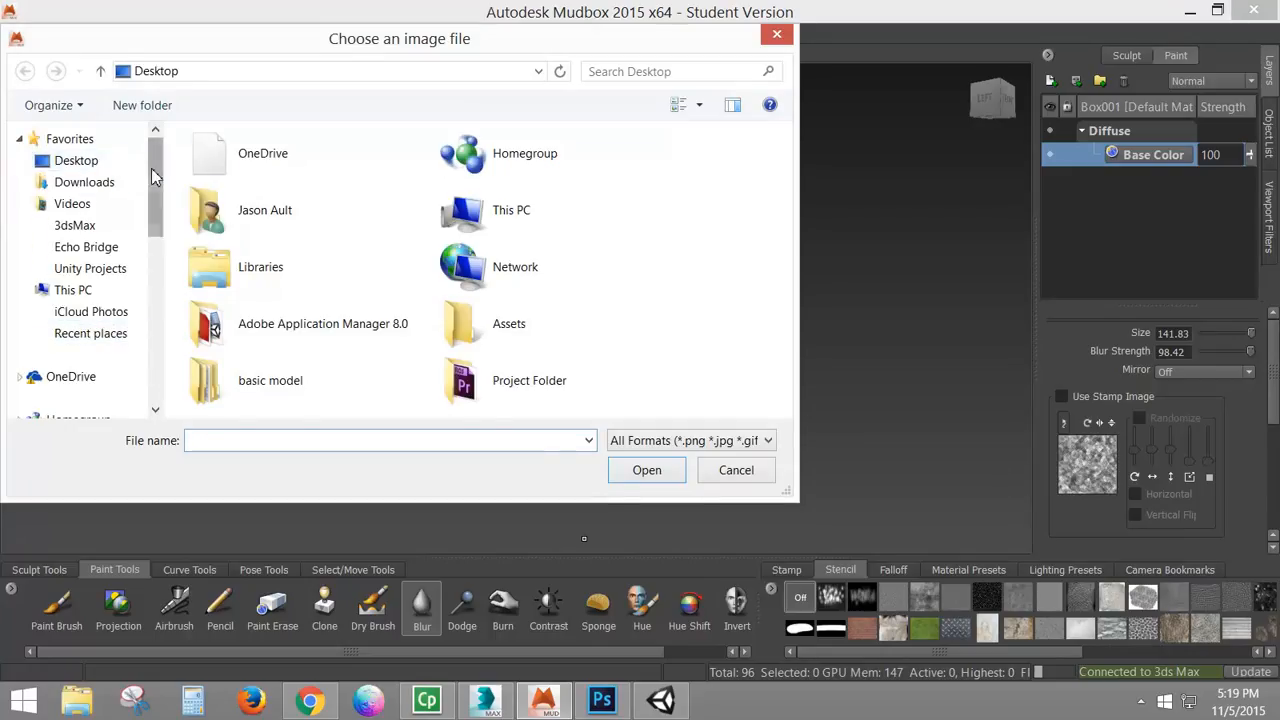
pyautogui.moveTo(154, 183)
pyautogui.mouseDown()
pyautogui.moveTo(153, 218)
pyautogui.moveTo(153, 170)
pyautogui.mouseUp()
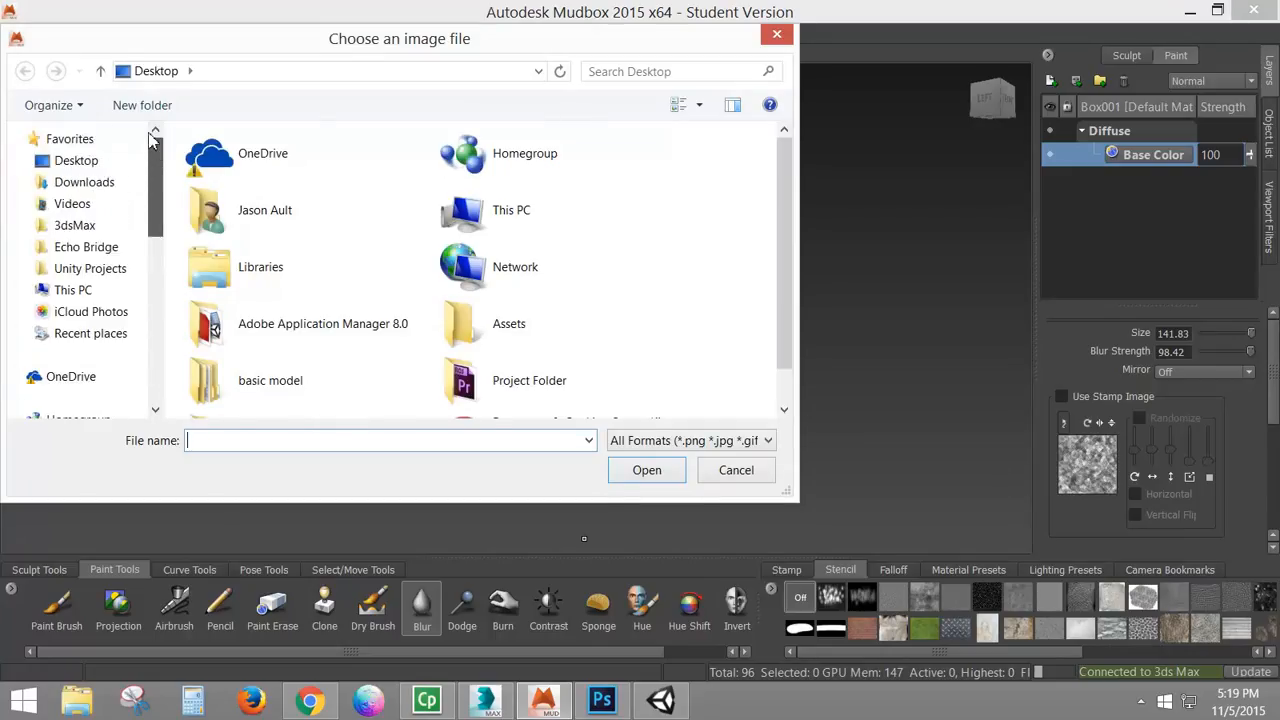
pyautogui.click(80, 225)
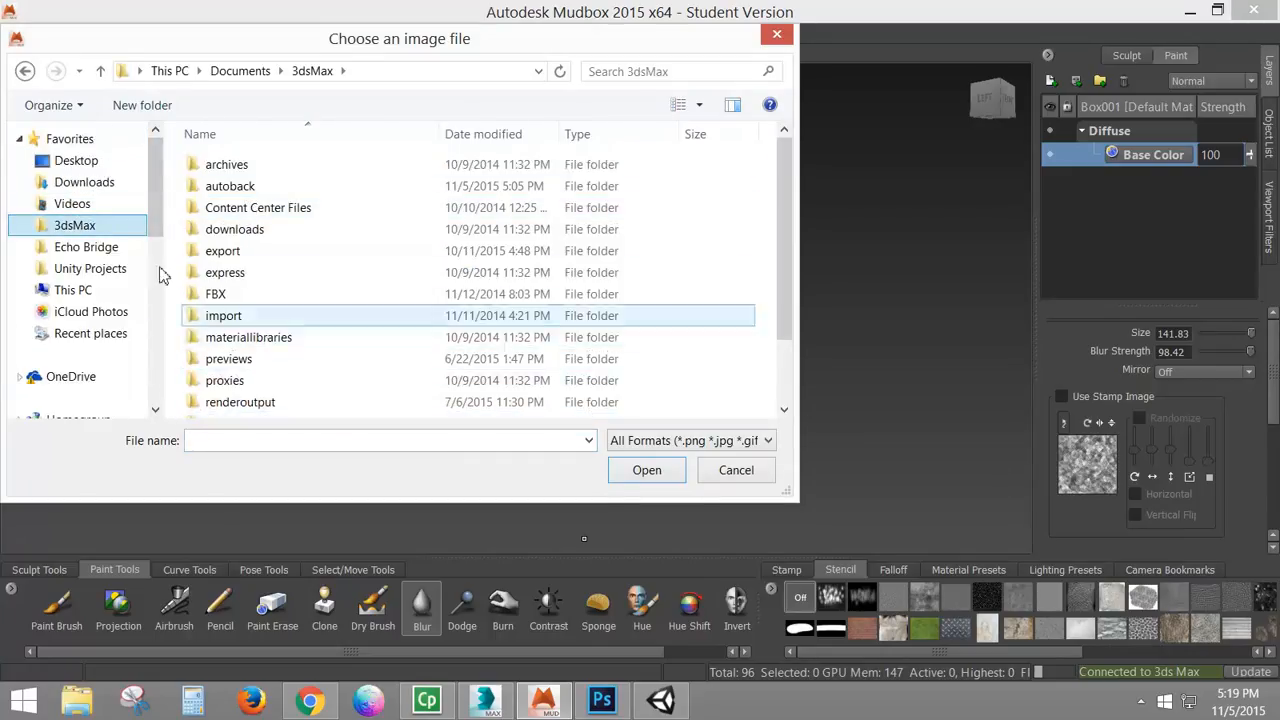
pyautogui.moveTo(781, 175); pyautogui.dragTo(777, 245)
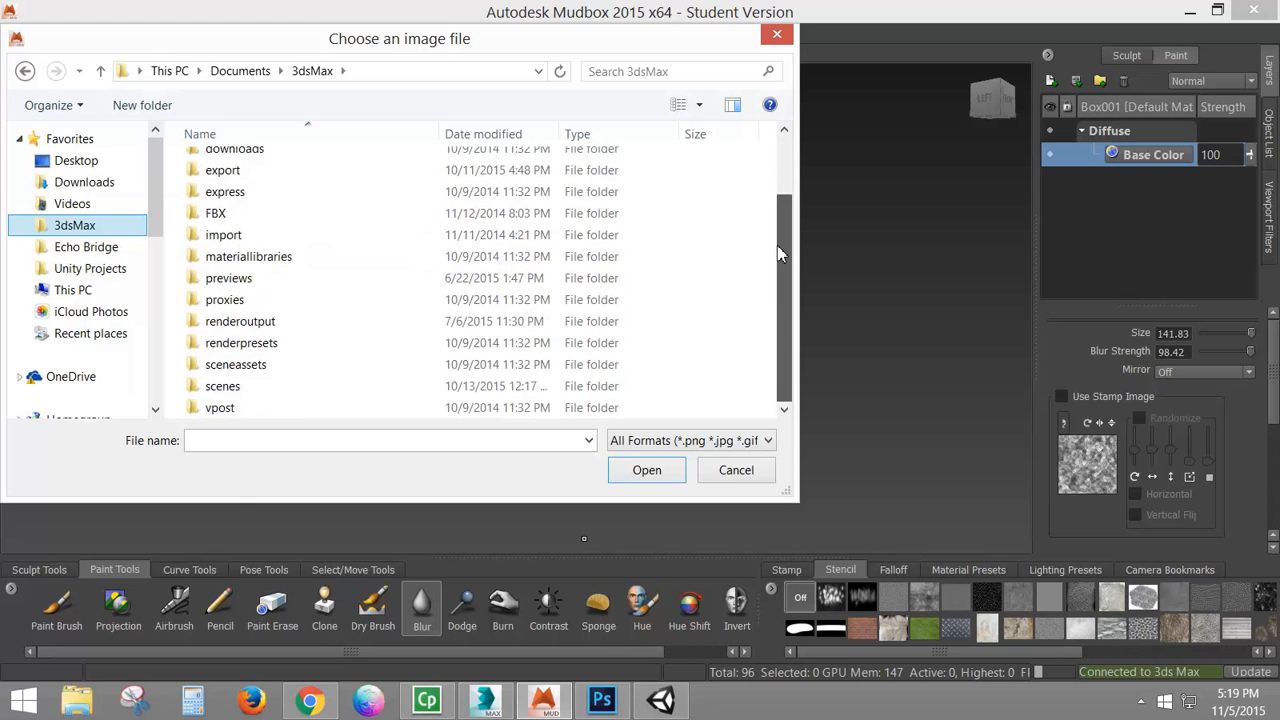
pyautogui.doubleClick(240, 386)
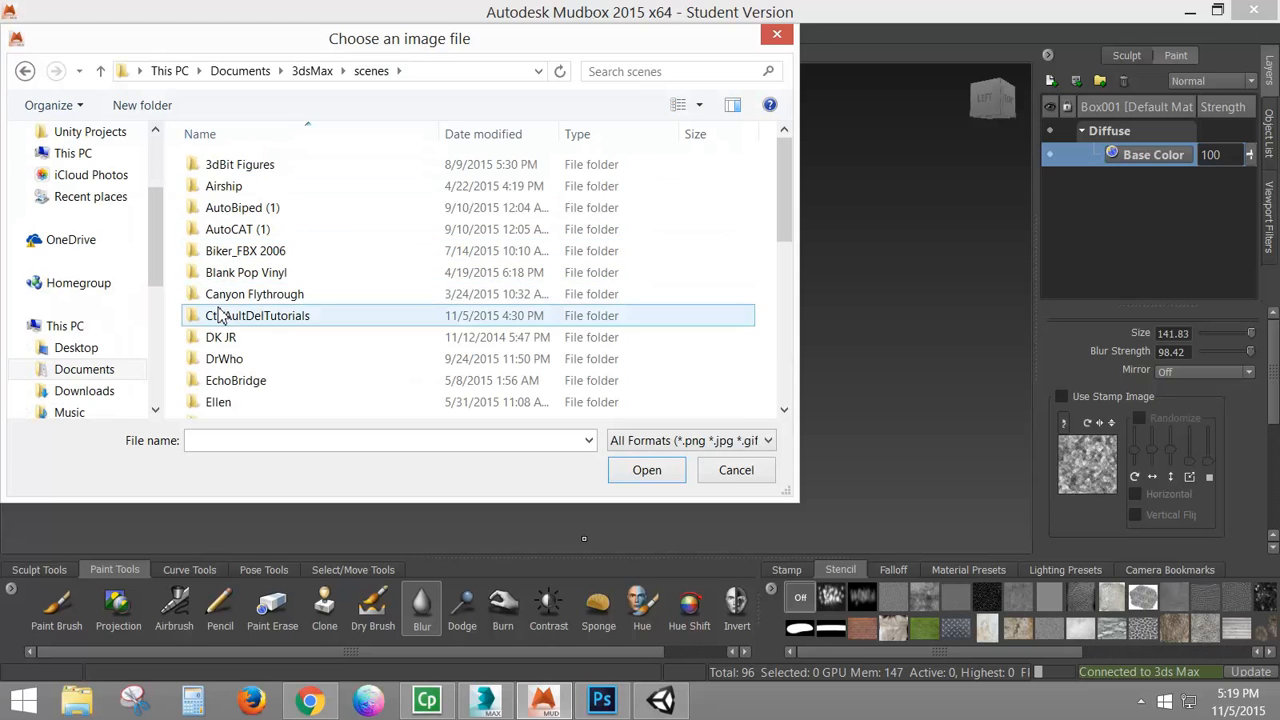
pyautogui.click(240, 320)
pyautogui.doubleClick(240, 318)
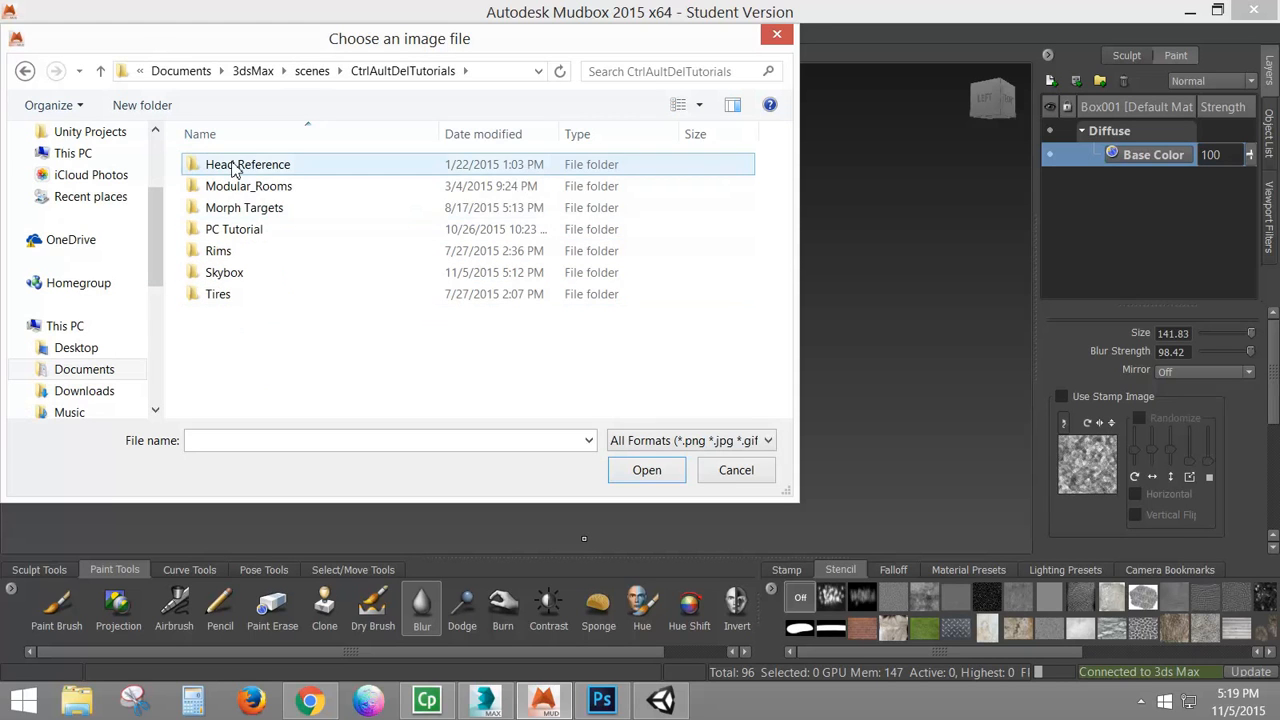
pyautogui.doubleClick(224, 280)
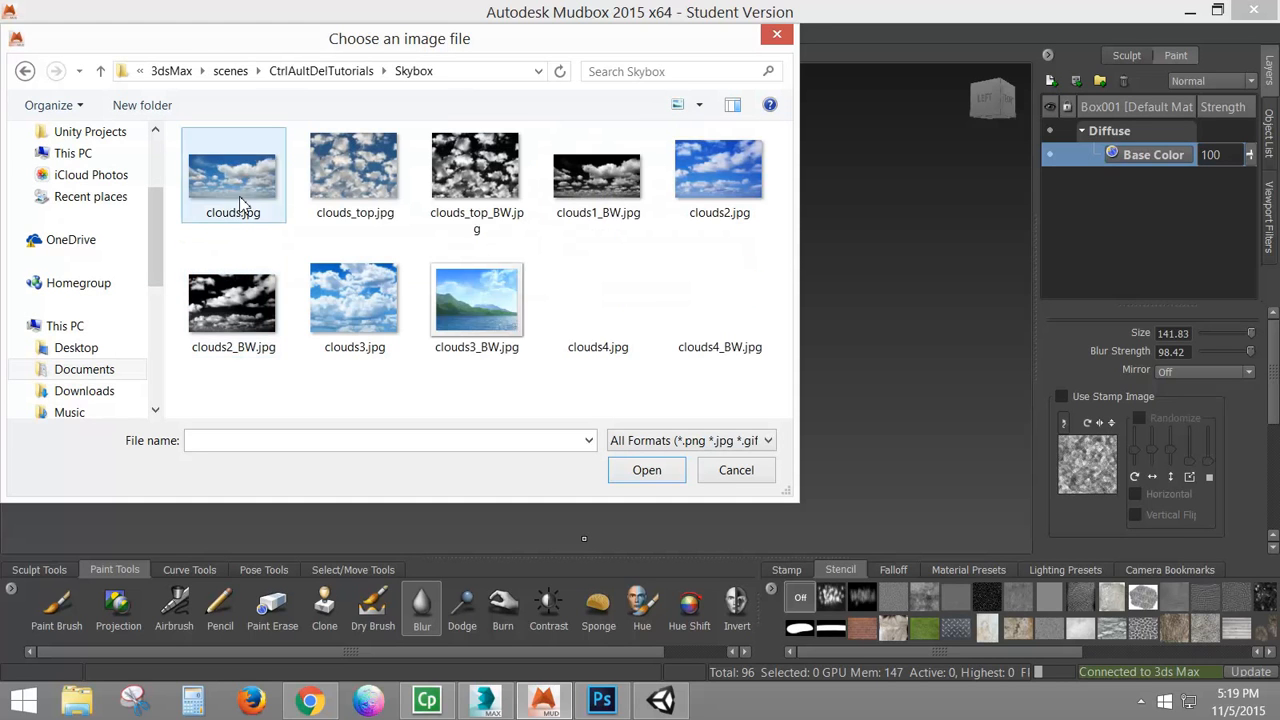
# Step: Import clouds_top_BW.jpg, clouds1_BW.jpg, clouds2_BW.jpg, clouds3_BW.jpg and clouds4_BW.jpg as stencils
pyautogui.click(478, 180)
pyautogui.keyDown('ctrl'); pyautogui.click(617, 219); pyautogui.keyUp('ctrl')
pyautogui.keyDown('ctrl'); pyautogui.click(228, 322); pyautogui.keyUp('ctrl')
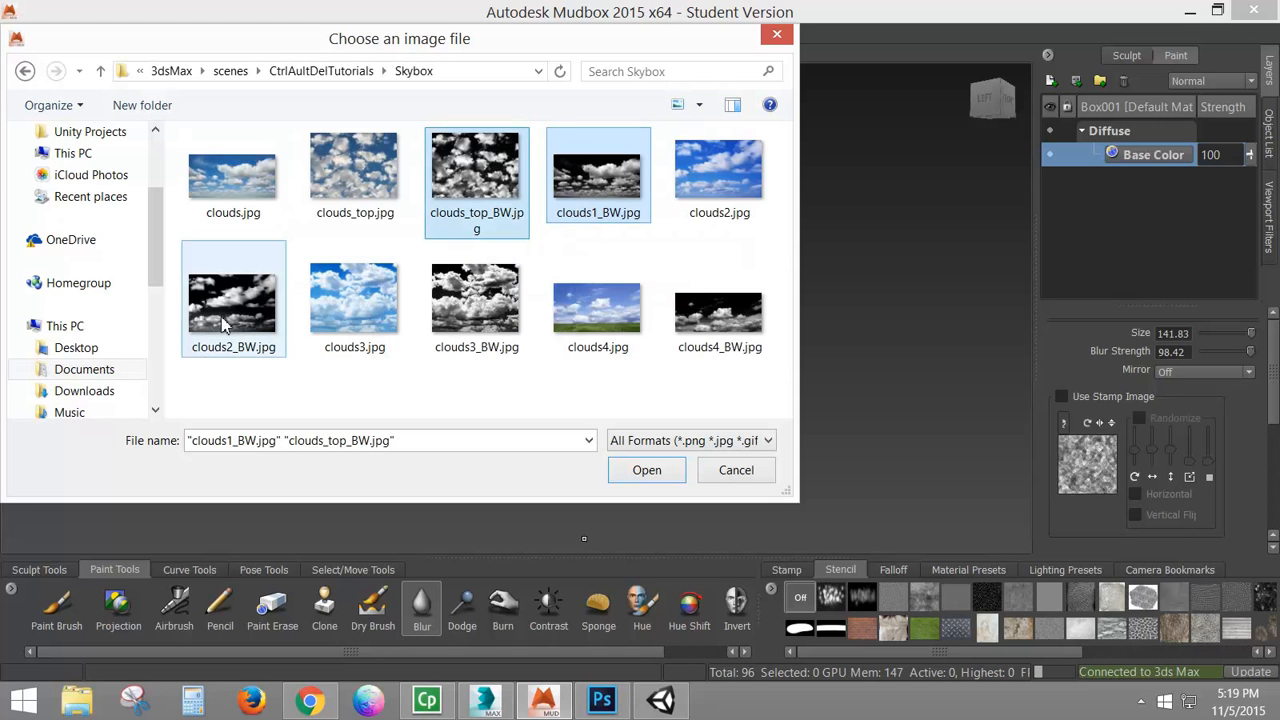
pyautogui.keyDown('ctrl'); pyautogui.click(474, 300); pyautogui.keyUp('ctrl')
pyautogui.keyDown('ctrl'); pyautogui.click(695, 328); pyautogui.keyUp('ctrl')
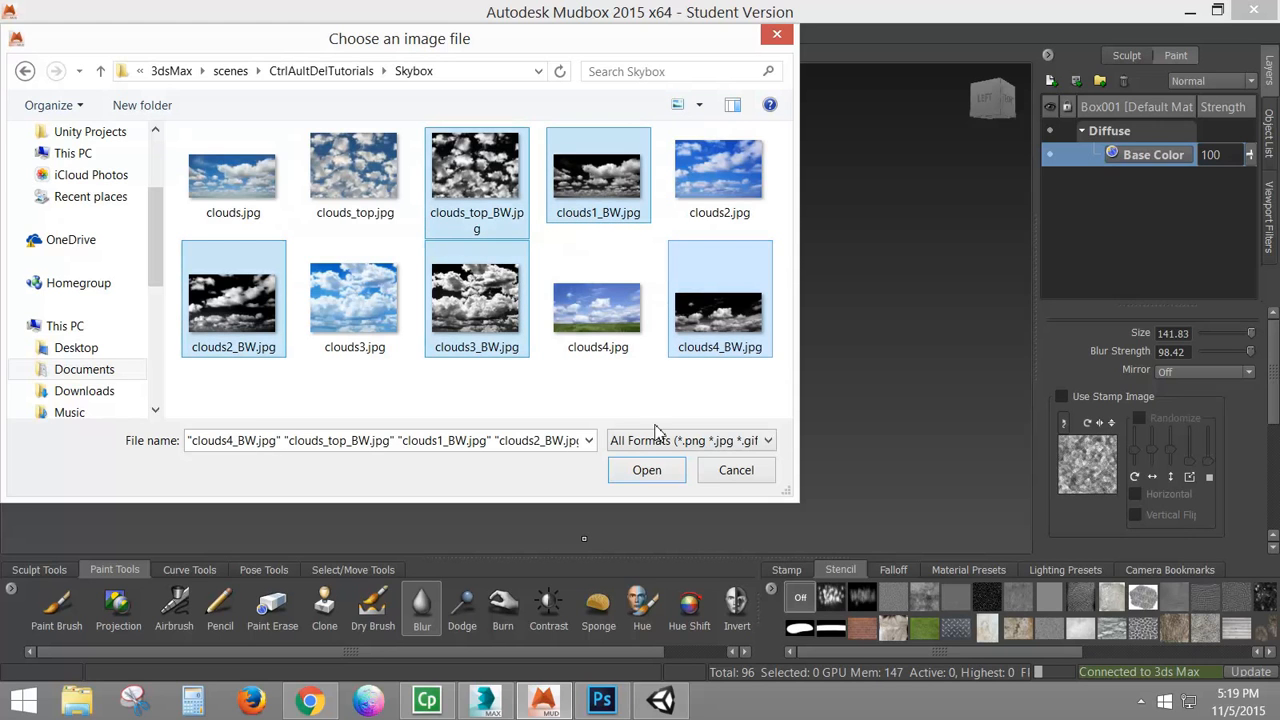
pyautogui.click(645, 470)
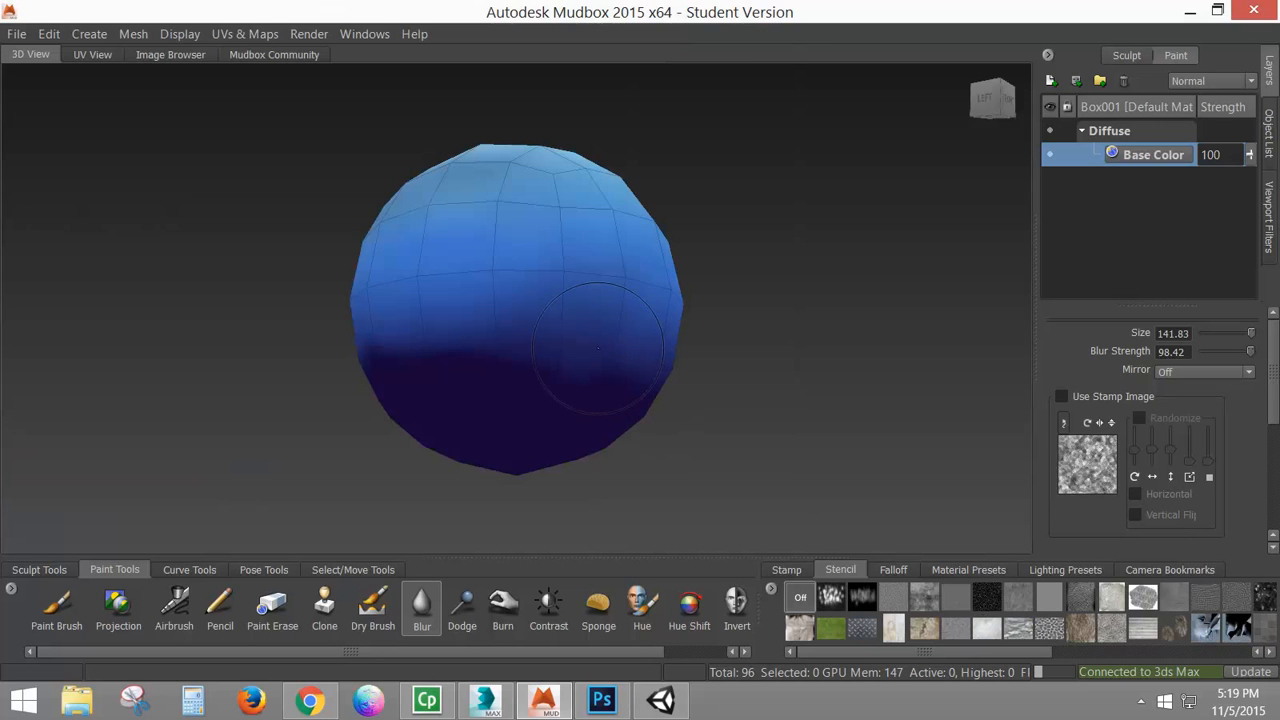
# Step: Find the imported cloud images at the end of the stencil collection and activate clouds_top_BW.jpg
pyautogui.moveTo(919, 651); pyautogui.dragTo(1005, 652)
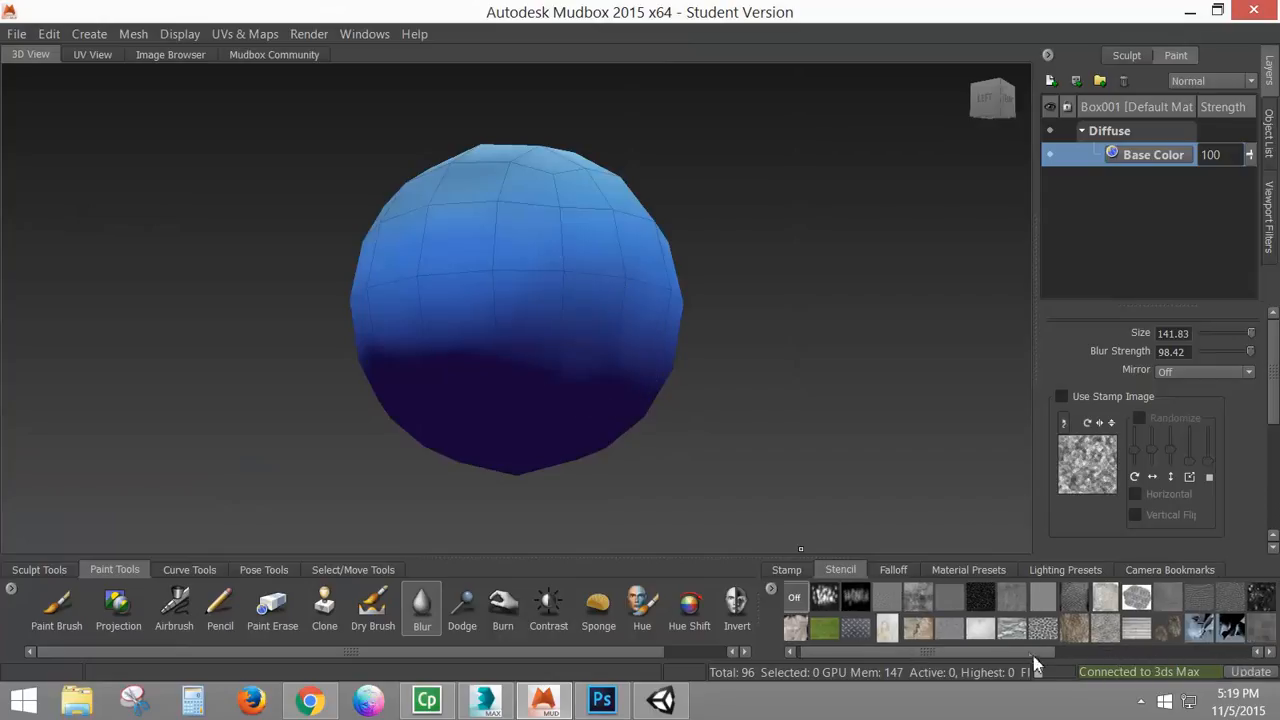
pyautogui.moveTo(1028, 651); pyautogui.dragTo(1115, 660)
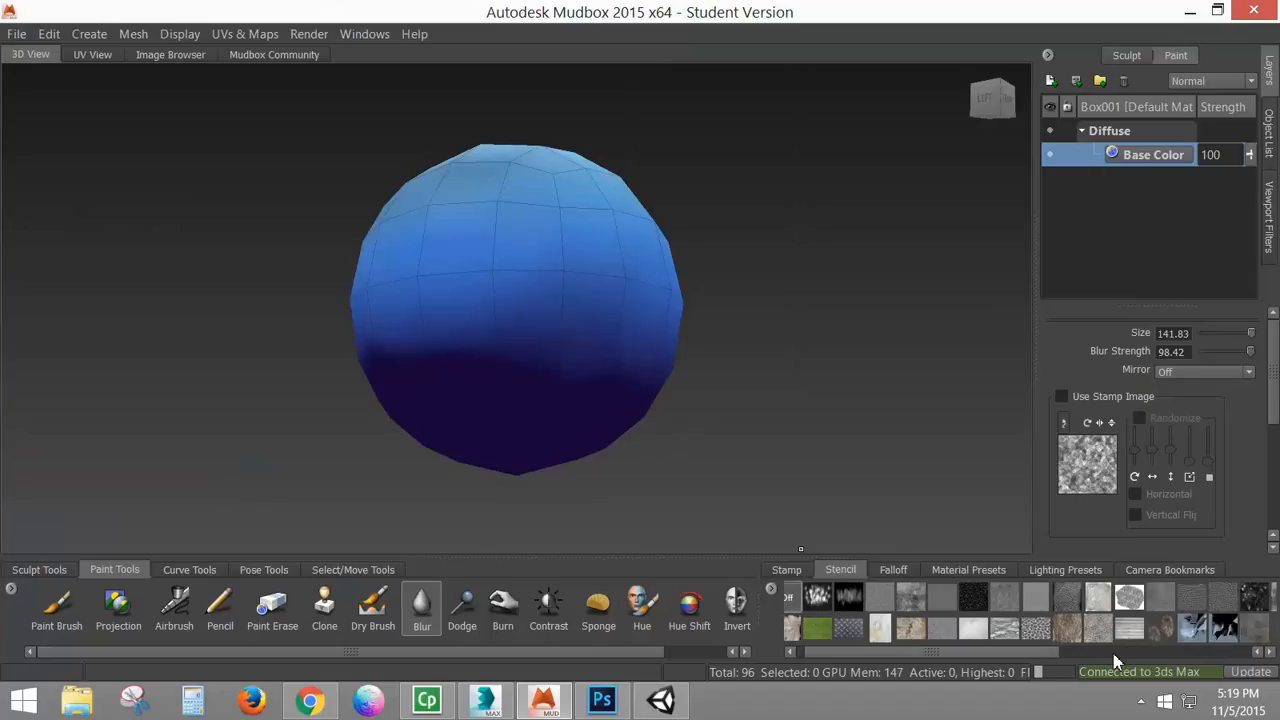
pyautogui.click(1186, 657)
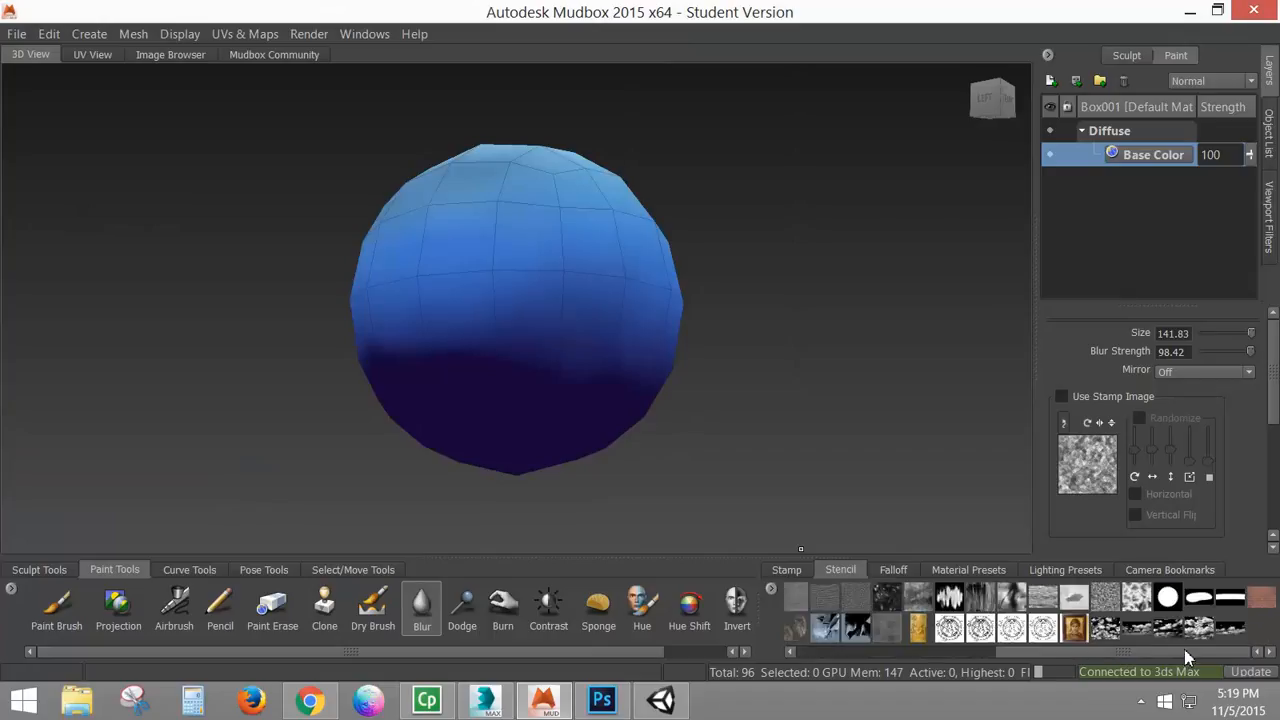
pyautogui.click(1076, 598)
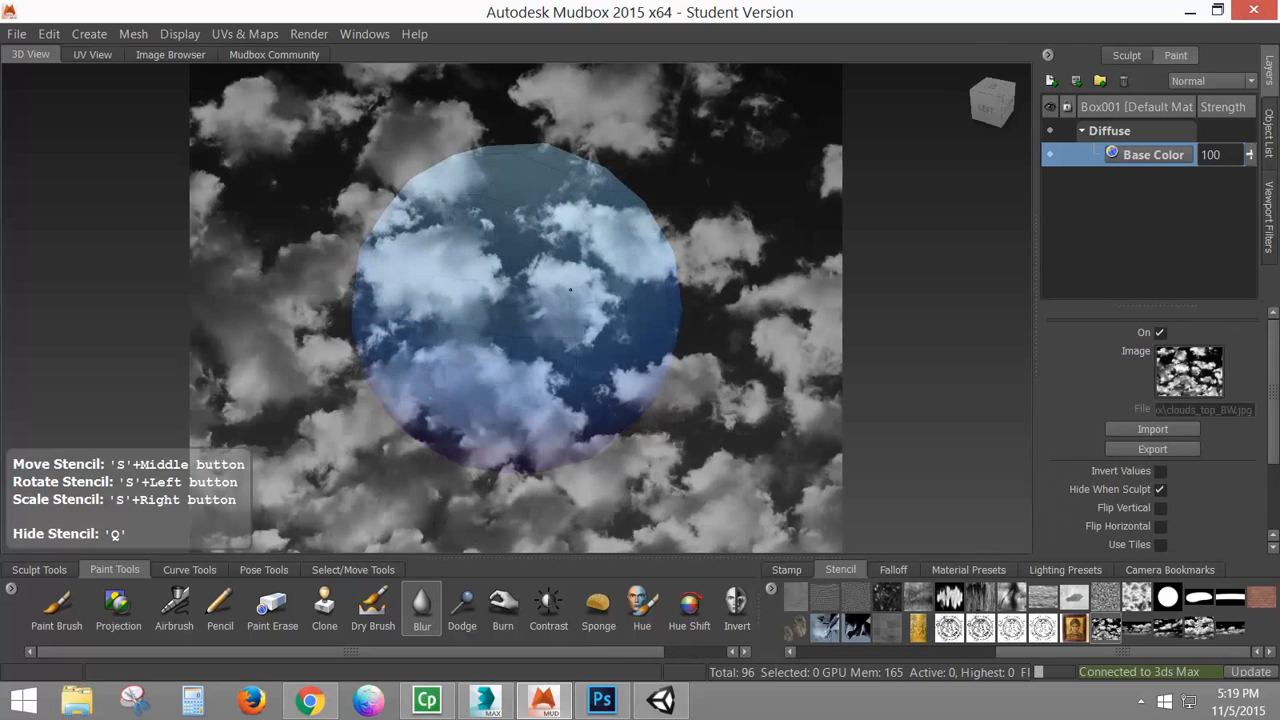
# Step: View the sphere from directly above and scale the cloud stencil down to slightly wider than the sphere
pyautogui.moveTo(570, 290); pyautogui.dragTo(645, 353)
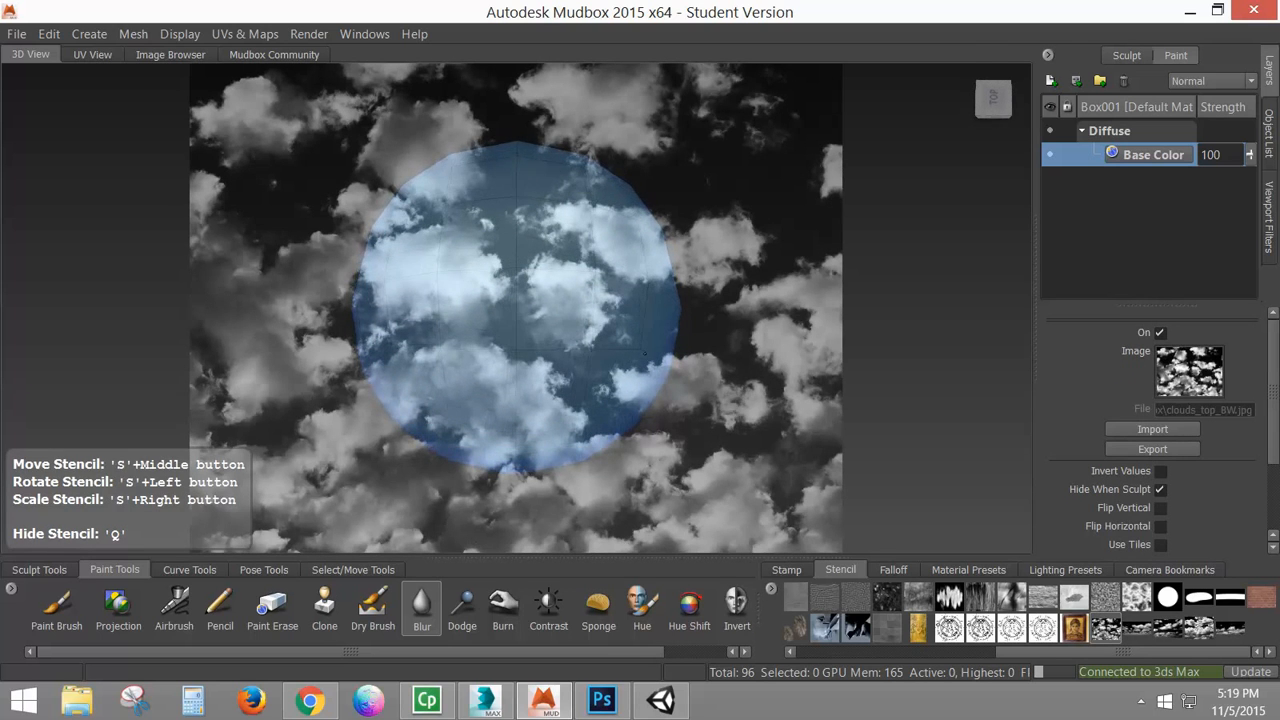
pyautogui.scroll(-1, 645, 353)
pyautogui.scroll(3, 645, 353)
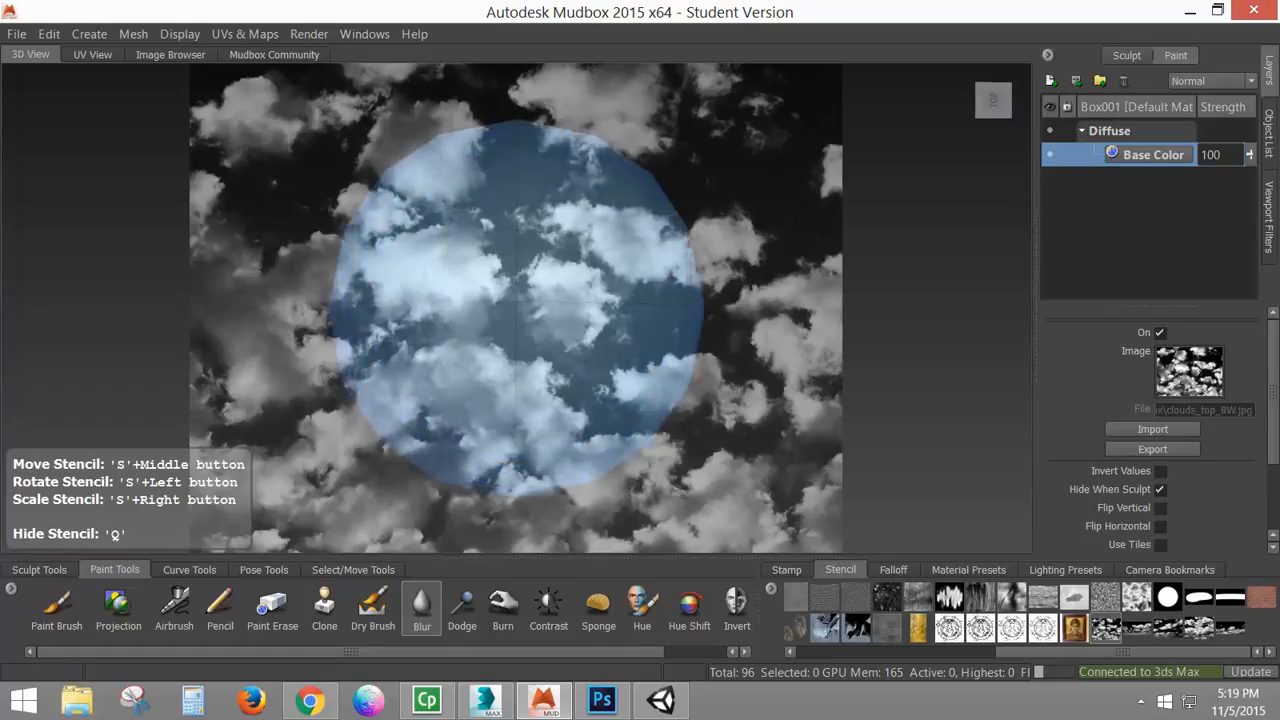
pyautogui.scroll(1, 650, 300)
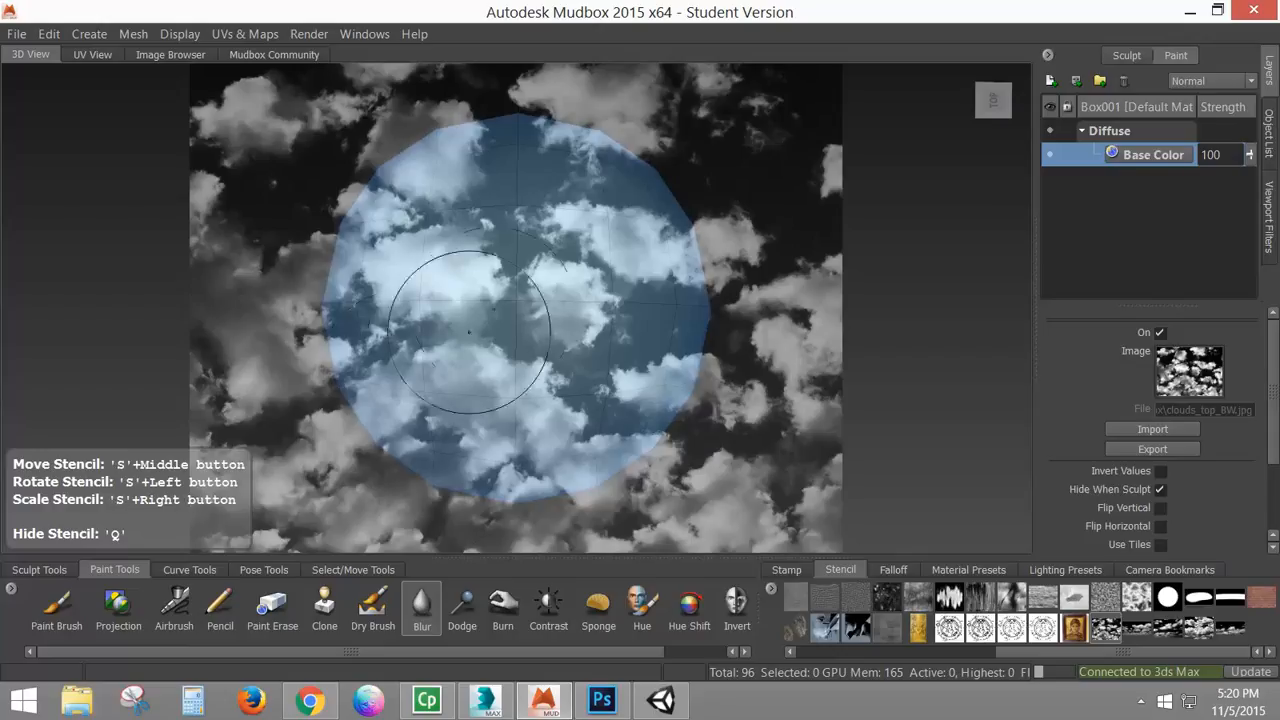
pyautogui.press('s')
pyautogui.moveTo(553, 311); pyautogui.dragTo(365, 314)
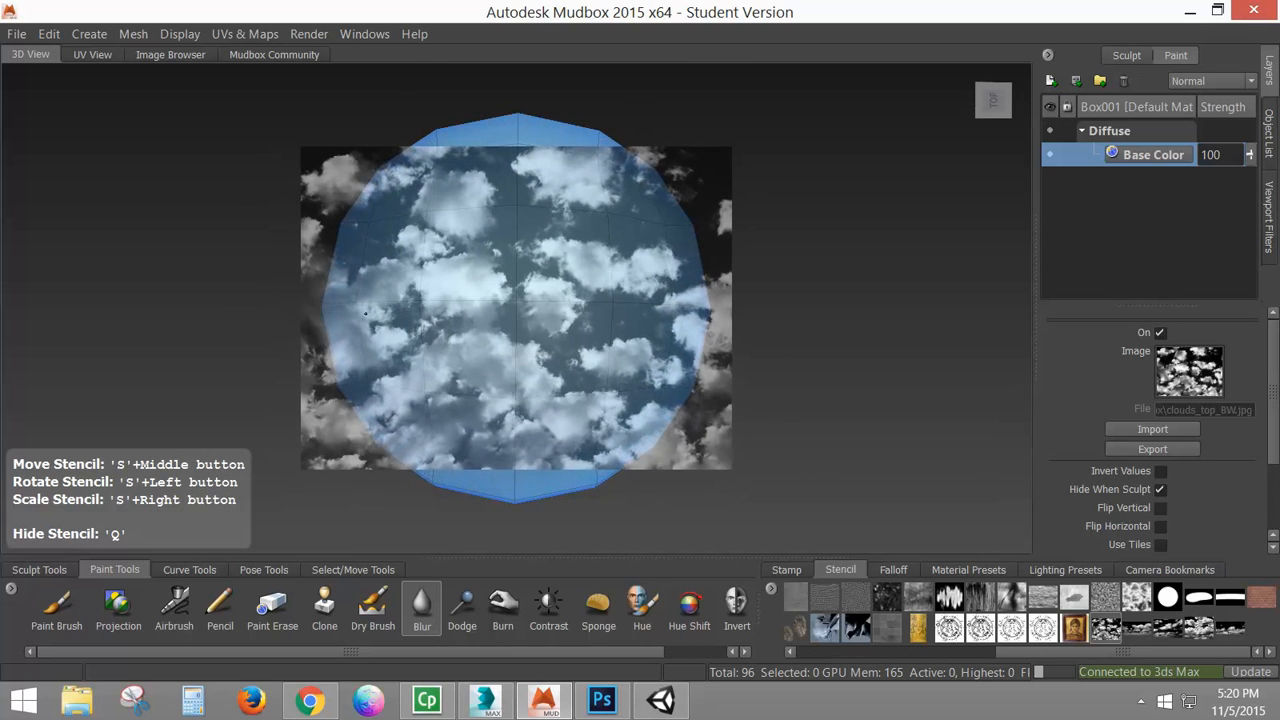
# Step: Switch to the Paint Brush and set its color to a near-white pale blue
pyautogui.click(50, 606)
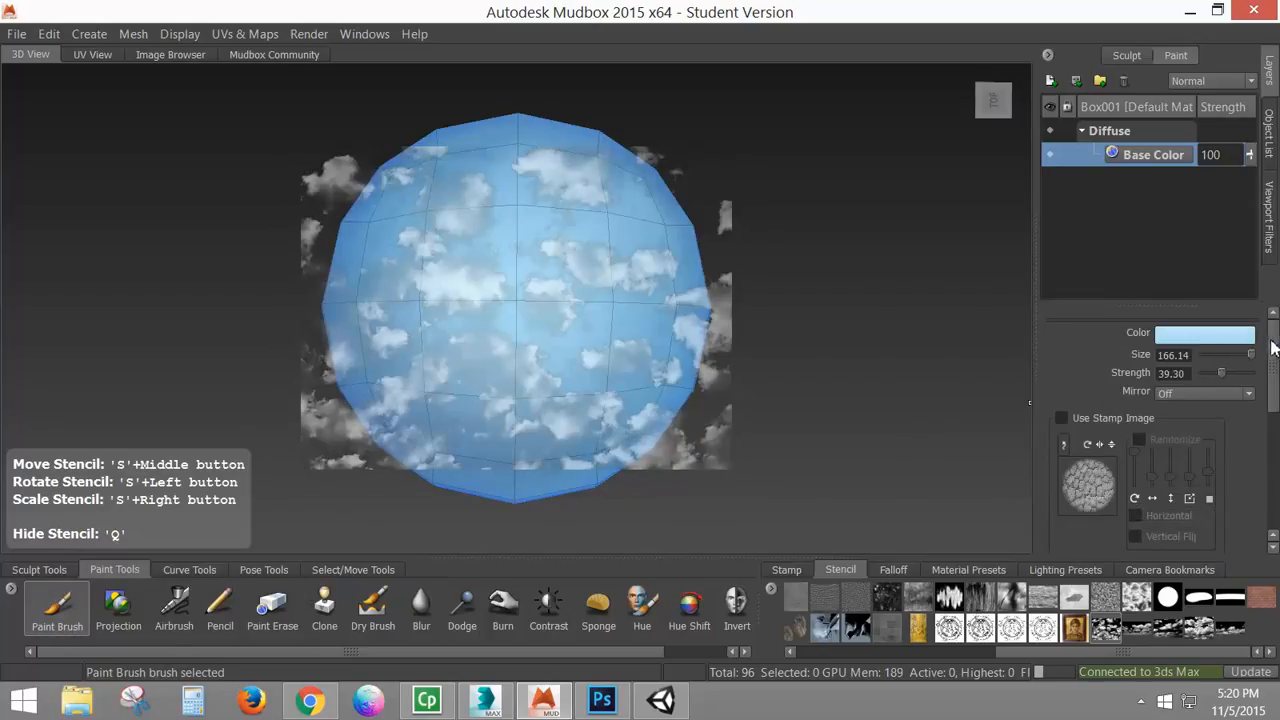
pyautogui.click(1229, 340)
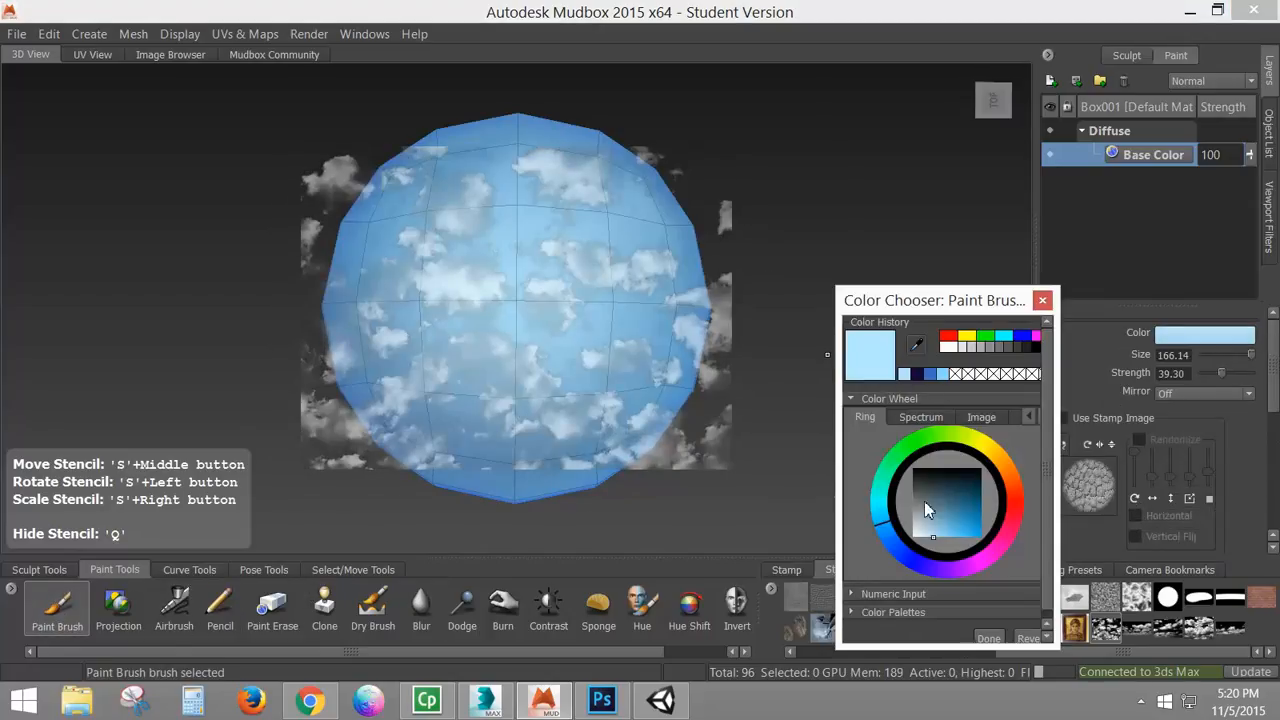
pyautogui.moveTo(918, 535); pyautogui.dragTo(916, 538)
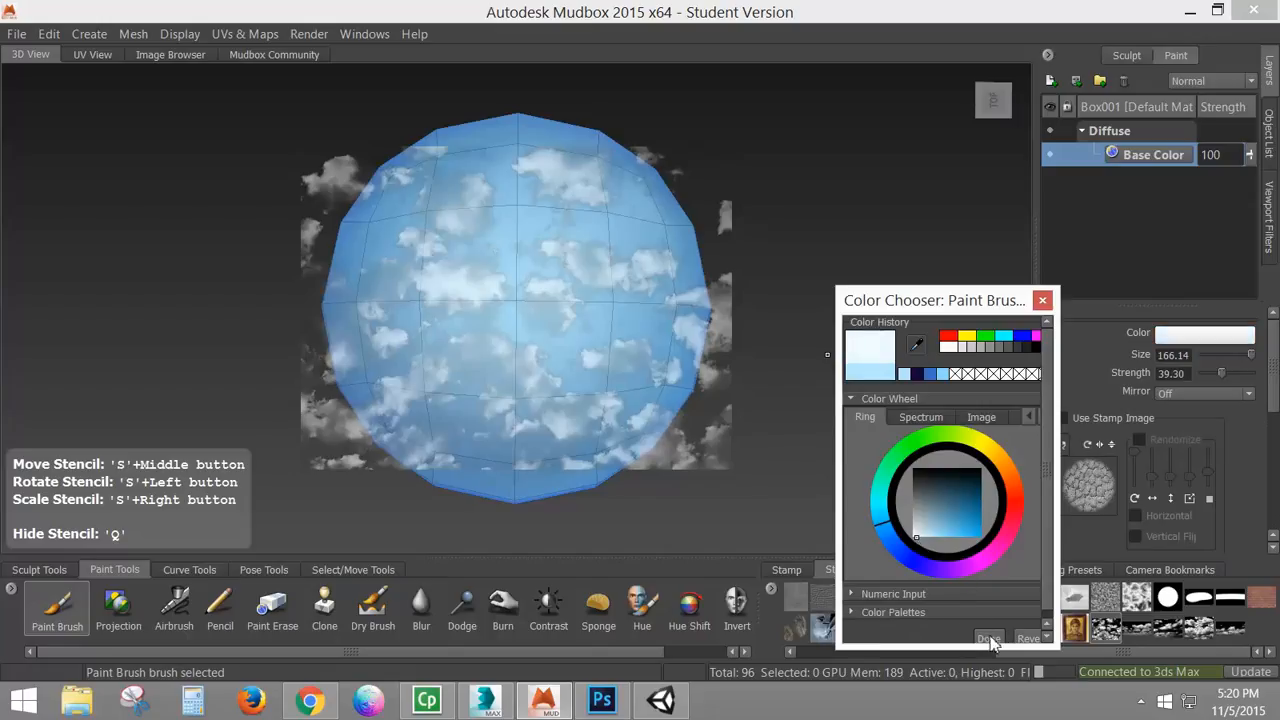
pyautogui.click(988, 638)
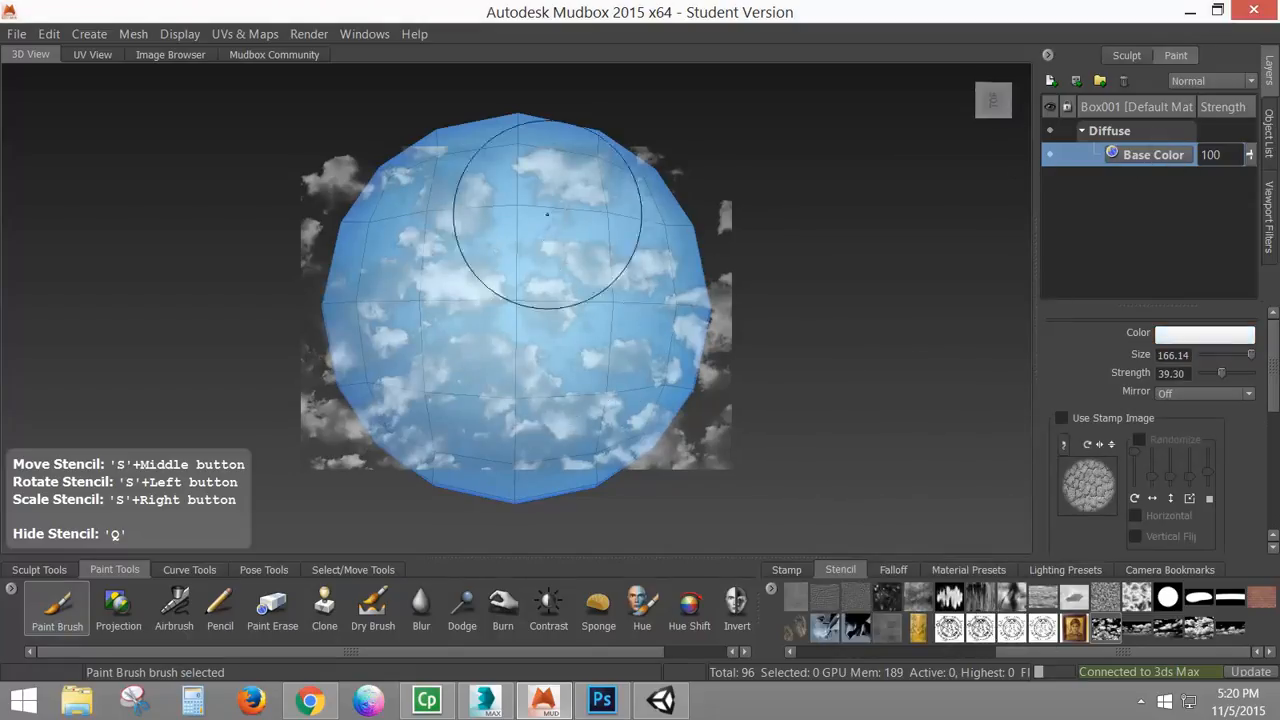
# Step: Create a new diffuse paint layer named CLouds at size 4096, saved as Targa [8 bit, RGBA]
pyautogui.click(1050, 81)
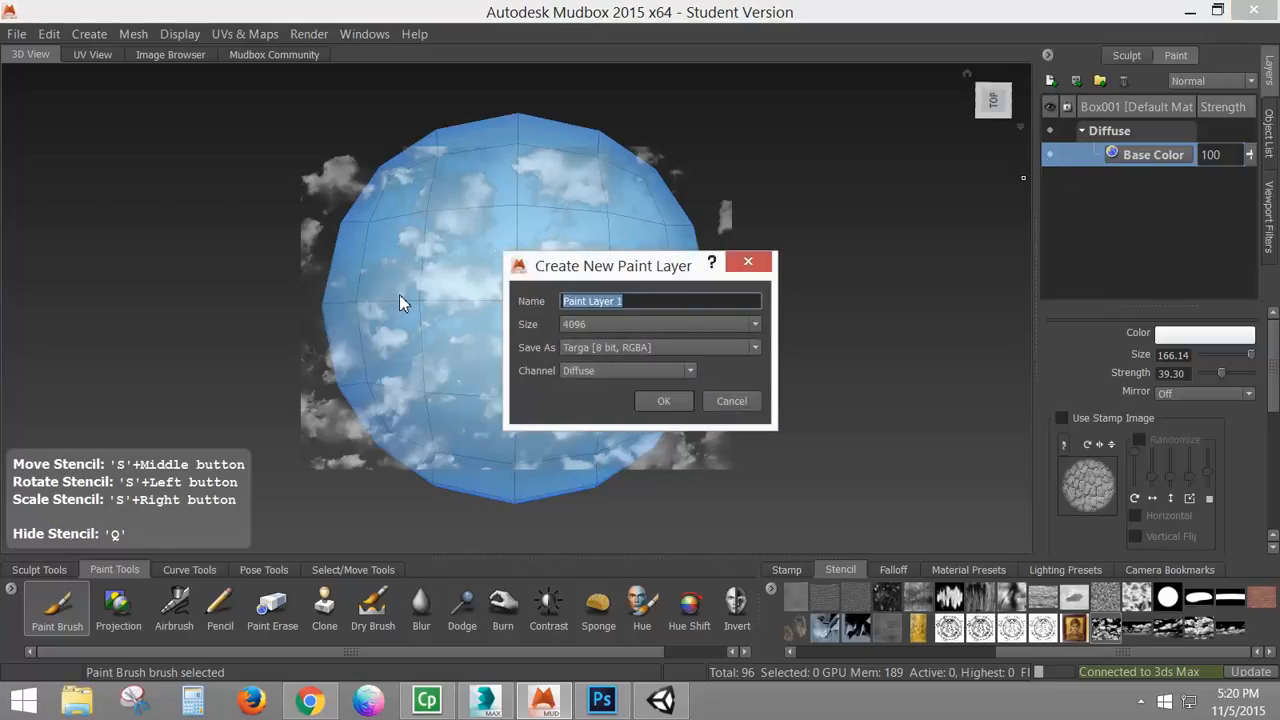
pyautogui.write('CLouds')
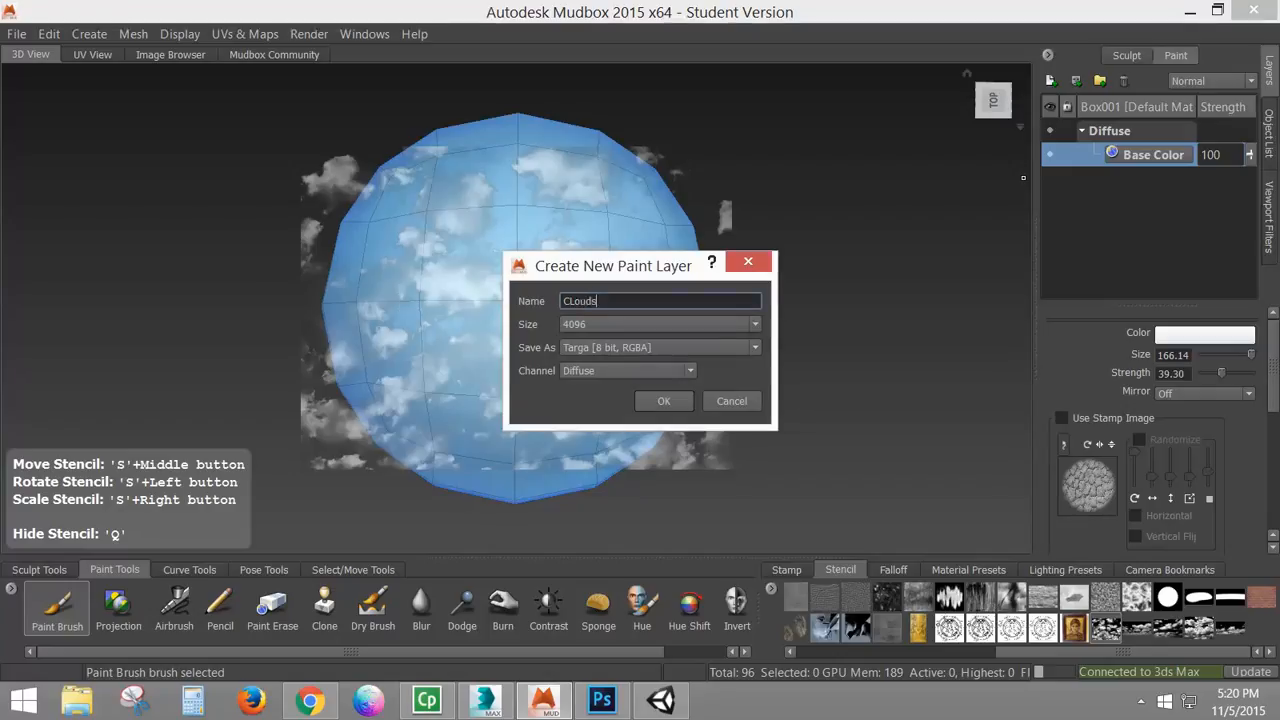
pyautogui.press('Return')
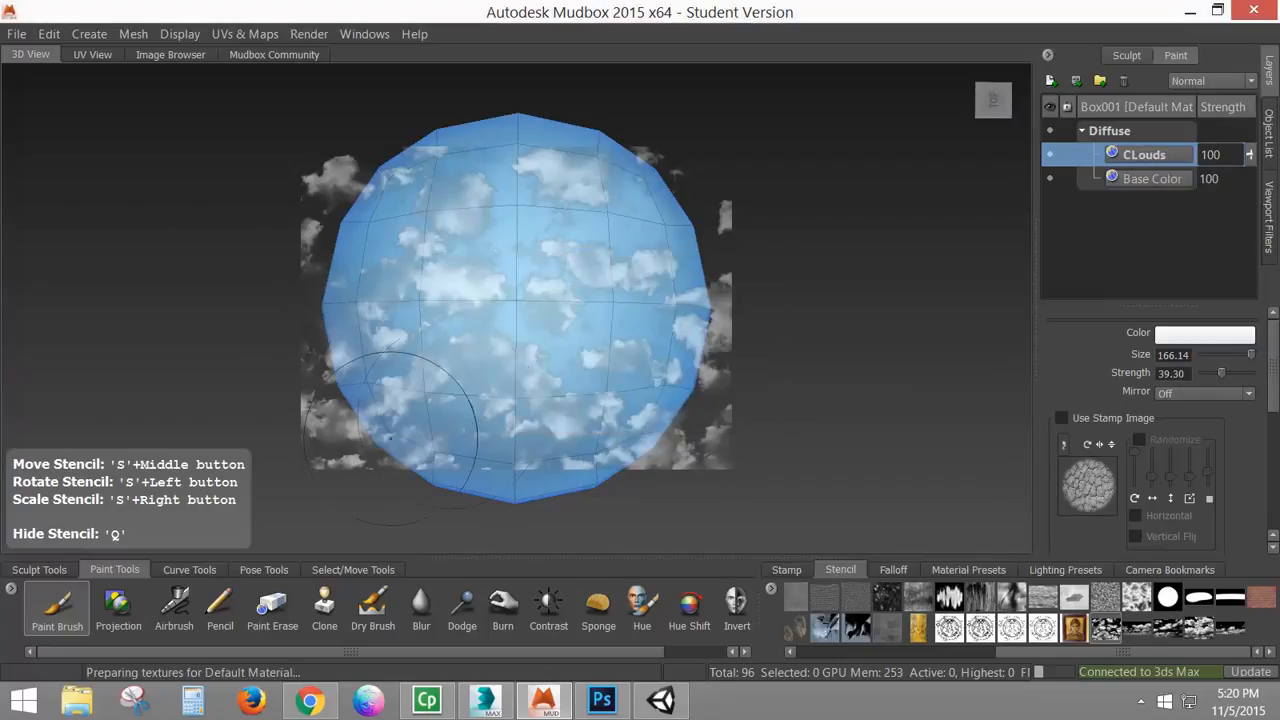
# Step: Paint pale clouds over the top of the sphere through the clouds_top_BW.jpg stencil, hiding the stencil briefly to check the strokes
pyautogui.moveTo(534, 310)
pyautogui.mouseDown()
pyautogui.moveTo(490, 280)
pyautogui.moveTo(481, 323)
pyautogui.moveTo(498, 226)
pyautogui.moveTo(557, 244)
pyautogui.moveTo(574, 208)
pyautogui.moveTo(508, 180)
pyautogui.moveTo(447, 212)
pyautogui.moveTo(452, 336)
pyautogui.moveTo(505, 352)
pyautogui.moveTo(565, 339)
pyautogui.moveTo(596, 279)
pyautogui.moveTo(598, 328)
pyautogui.moveTo(553, 336)
pyautogui.moveTo(560, 365)
pyautogui.moveTo(580, 340)
pyautogui.moveTo(606, 356)
pyautogui.moveTo(202, 309)
pyautogui.moveTo(260, 299)
pyautogui.mouseUp()
pyautogui.press('q')
pyautogui.moveTo(439, 308)
pyautogui.keyDown('alt'); pyautogui.mouseDown()
pyautogui.moveTo(449, 340)
pyautogui.moveTo(500, 392)
pyautogui.mouseUp(); pyautogui.keyUp('alt')
pyautogui.press('q')
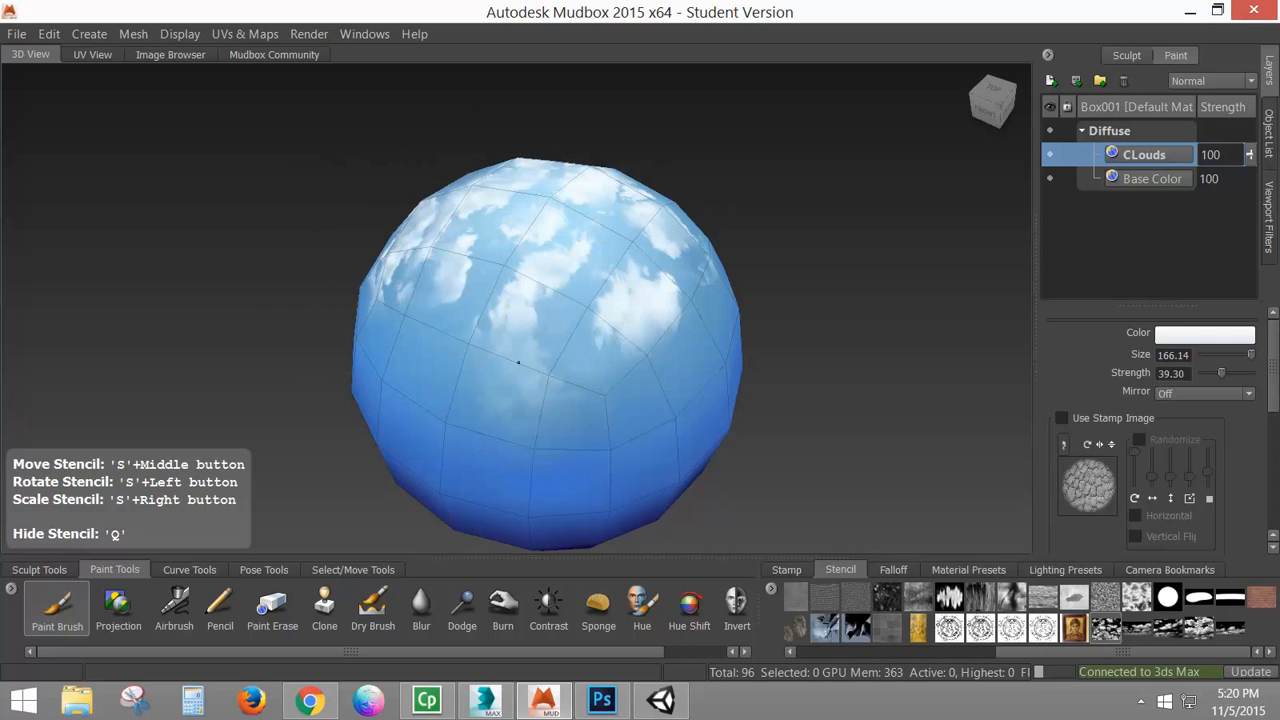
pyautogui.press('q')
pyautogui.keyDown('alt'); pyautogui.moveTo(657, 340); pyautogui.dragTo(486, 388); pyautogui.keyUp('alt')
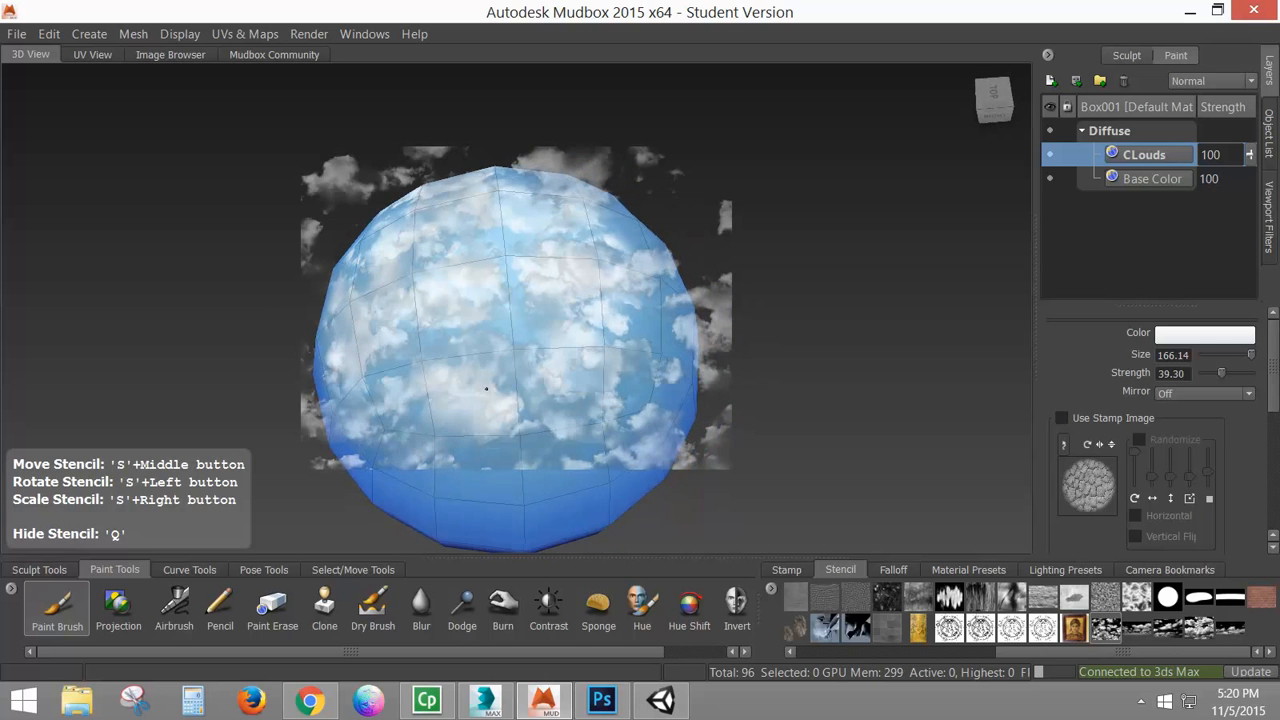
pyautogui.press('q')
pyautogui.press('q')
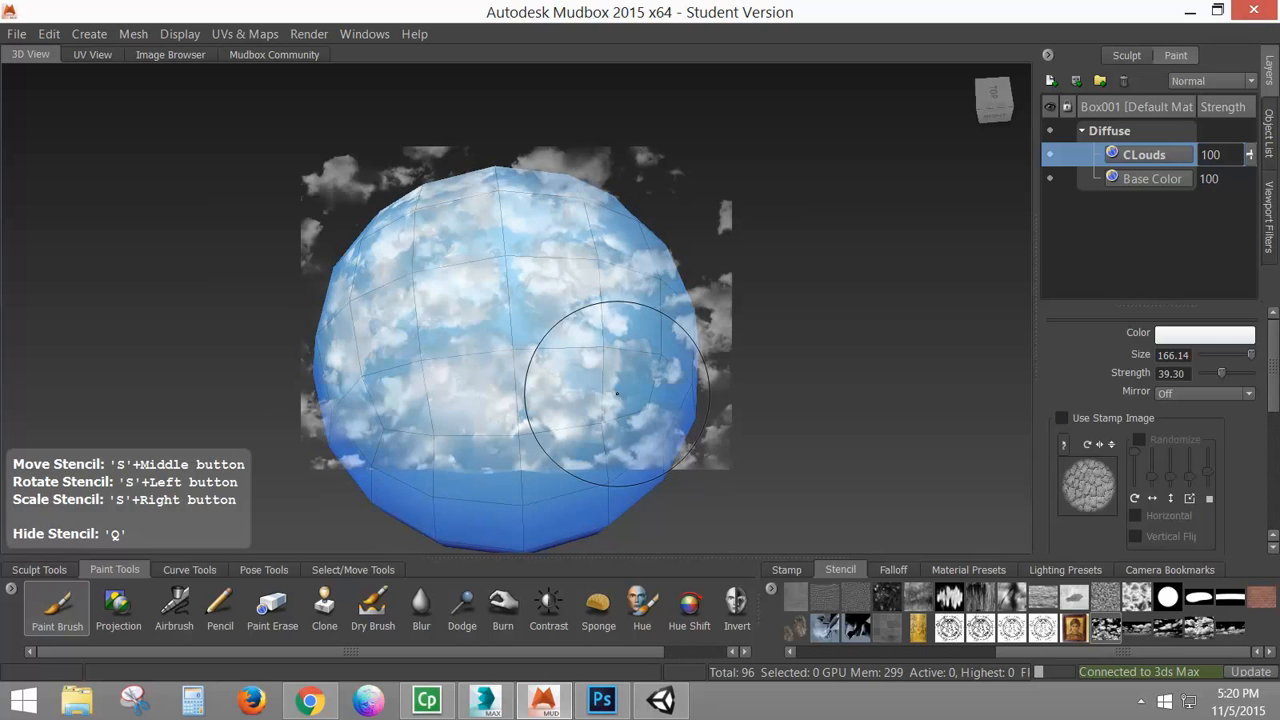
# Step: Lower the brush strength to 11.50 and paint fainter clouds around the sphere's upper part from several angles
pyautogui.keyDown('alt'); pyautogui.moveTo(608, 471); pyautogui.dragTo(436, 405); pyautogui.keyUp('alt')
pyautogui.keyDown('alt'); pyautogui.moveTo(382, 357); pyautogui.dragTo(488, 345); pyautogui.keyUp('alt')
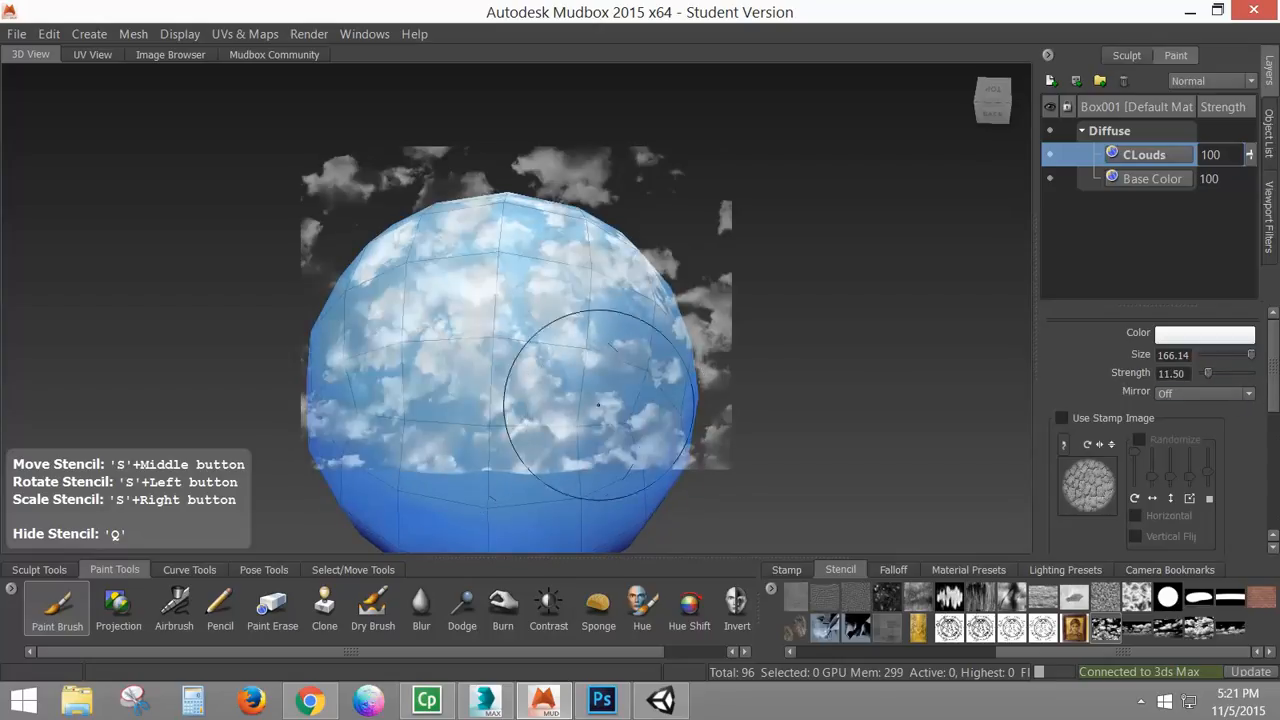
pyautogui.keyDown('alt'); pyautogui.moveTo(600, 463); pyautogui.dragTo(510, 400); pyautogui.keyUp('alt')
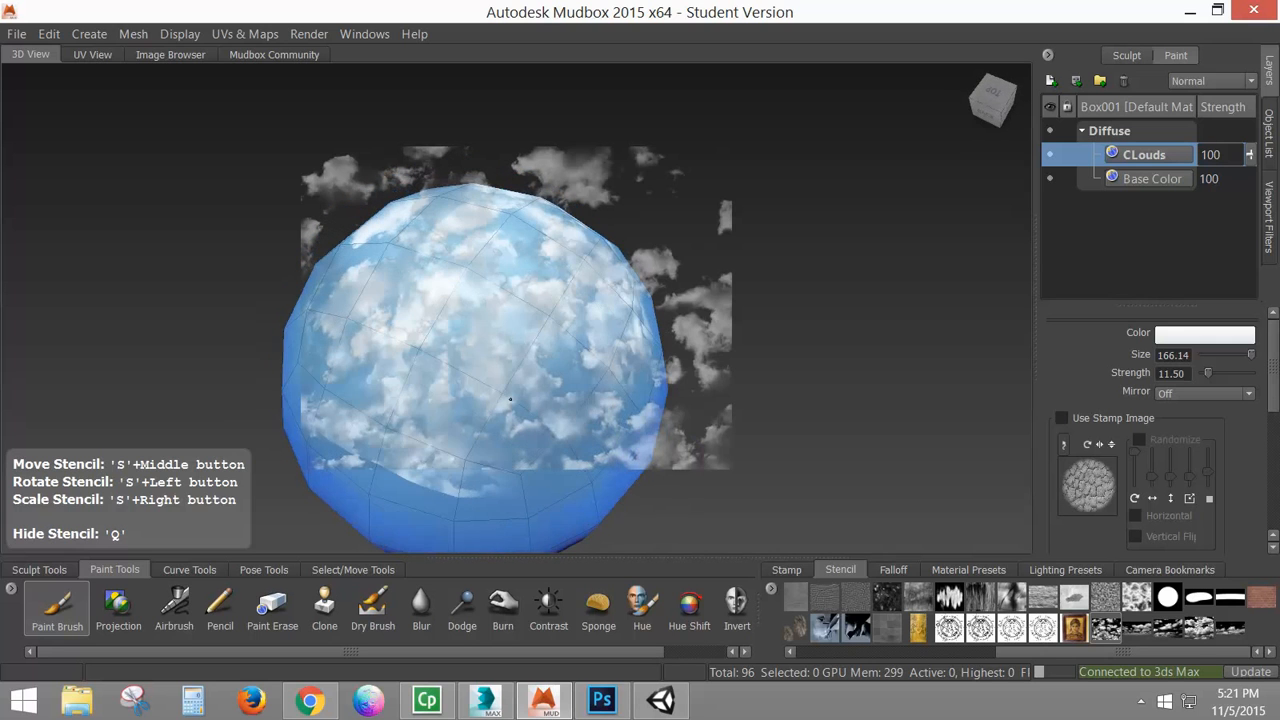
pyautogui.moveTo(454, 343)
pyautogui.keyDown('alt'); pyautogui.mouseDown()
pyautogui.moveTo(543, 330)
pyautogui.moveTo(574, 449)
pyautogui.mouseUp(); pyautogui.keyUp('alt')
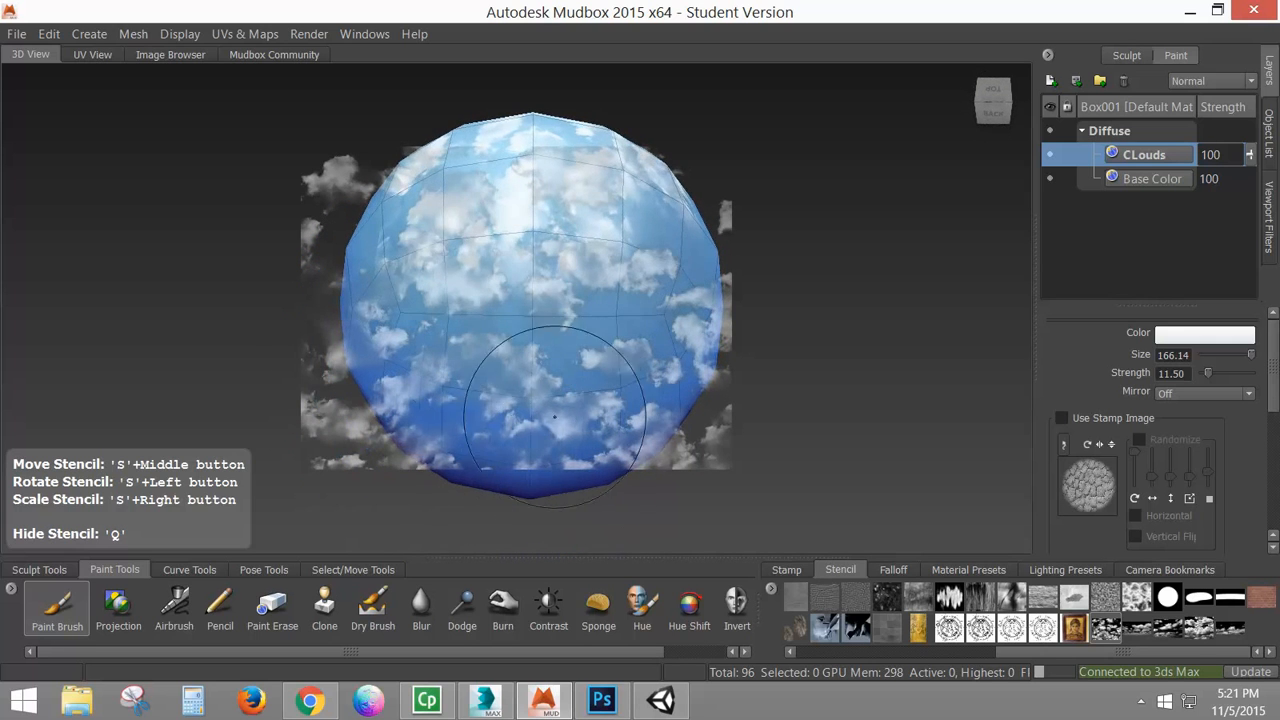
pyautogui.moveTo(418, 303)
pyautogui.mouseDown()
pyautogui.moveTo(572, 300)
pyautogui.moveTo(446, 376)
pyautogui.mouseUp()
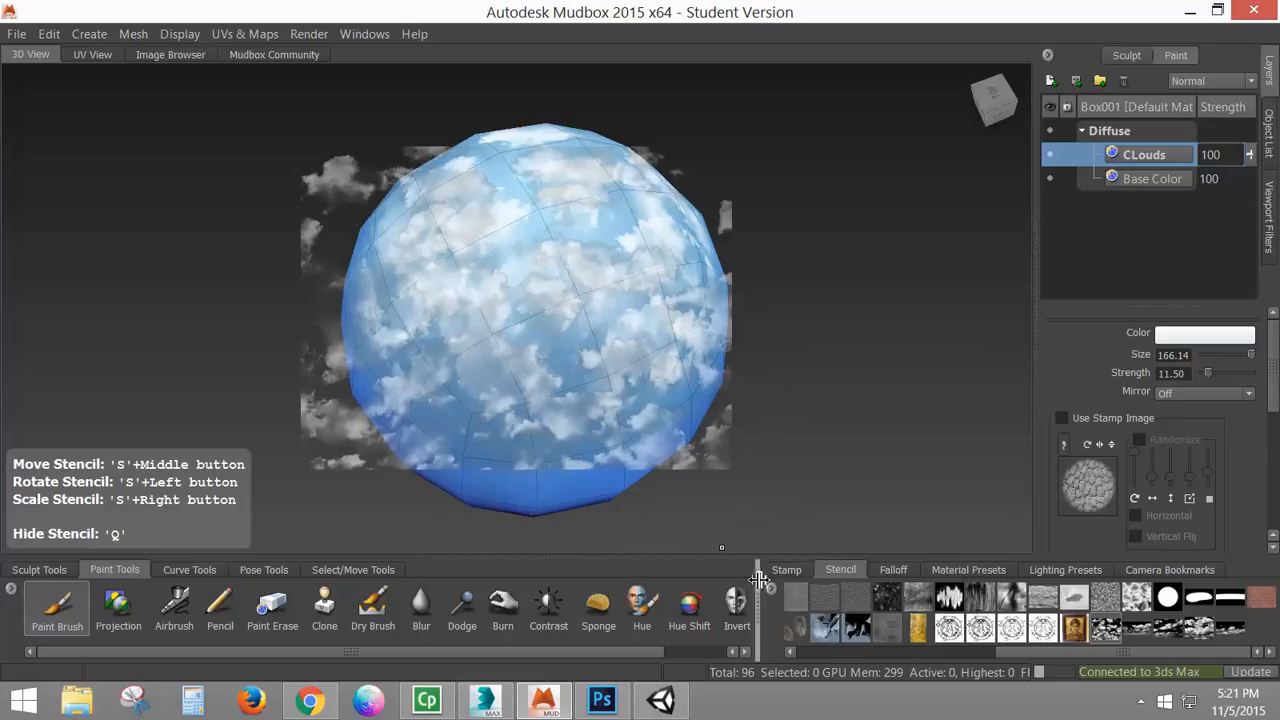
# Step: Turn off the top-cloud stencil and bring the sphere's right side into view
pyautogui.moveTo(1144, 652); pyautogui.dragTo(866, 675)
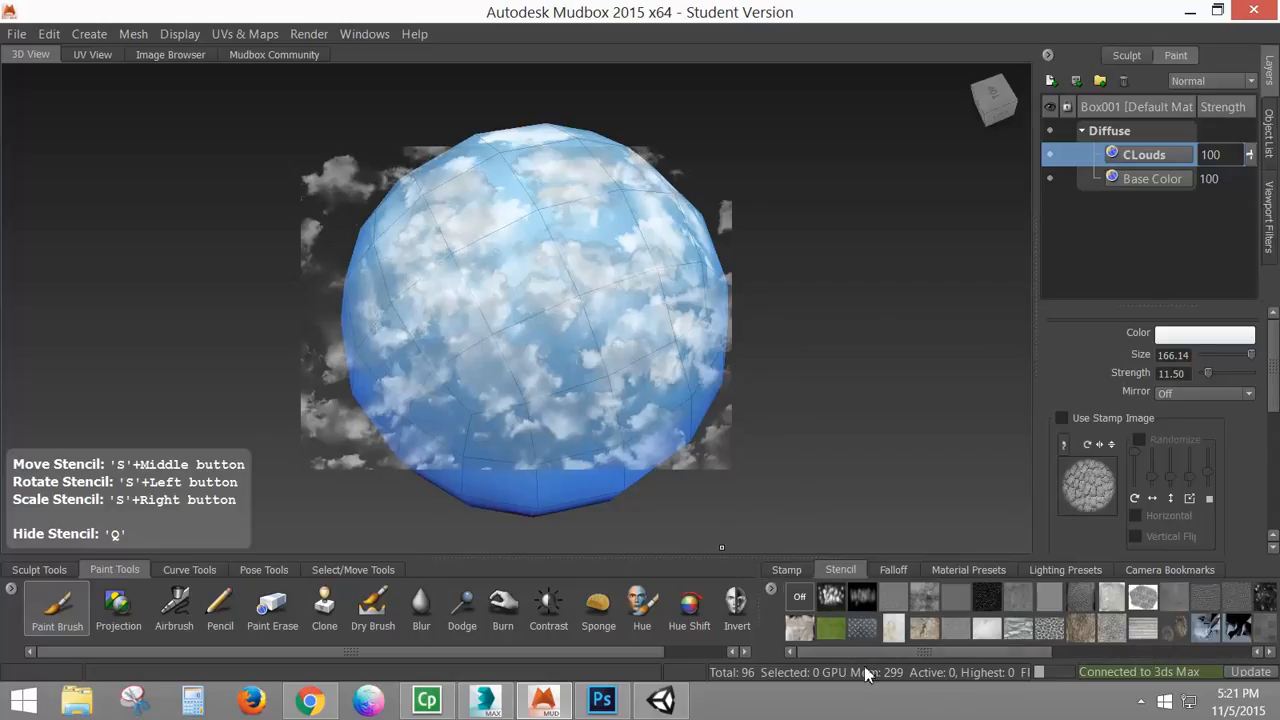
pyautogui.click(797, 597)
pyautogui.keyDown('alt'); pyautogui.moveTo(500, 229); pyautogui.dragTo(1008, 254); pyautogui.keyUp('alt')
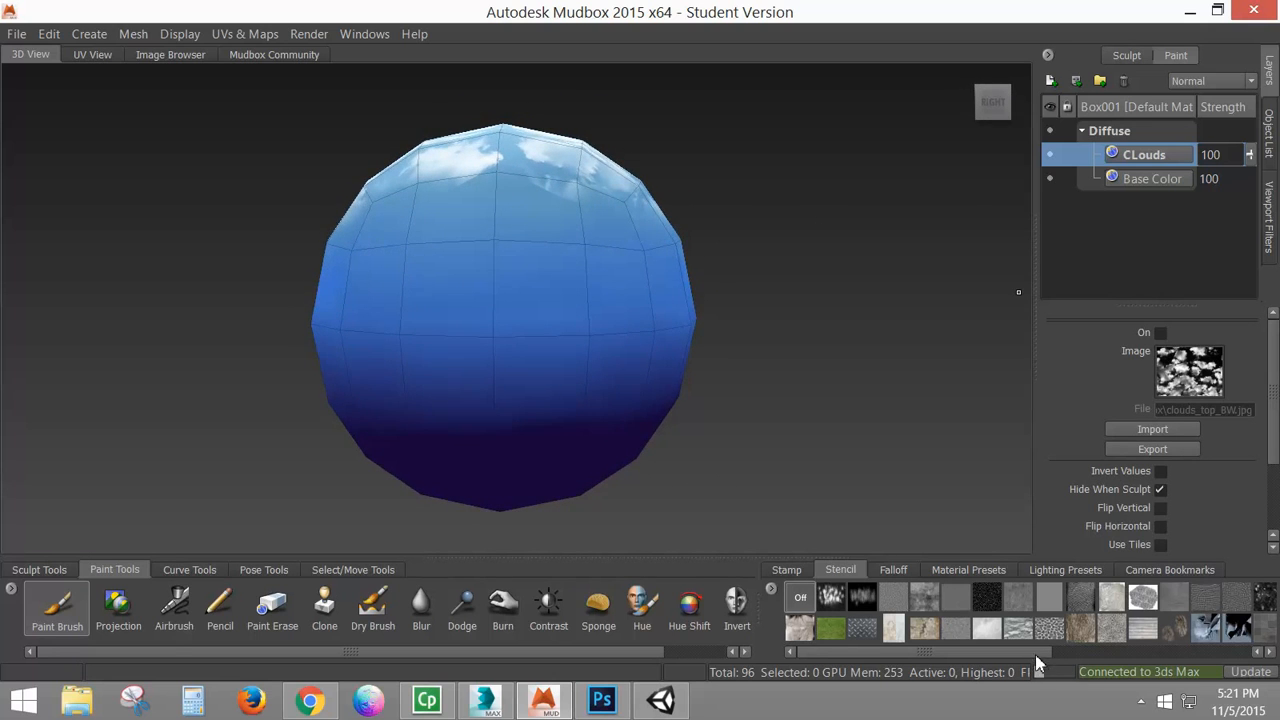
# Step: Activate the clouds1_BW.jpg stencil and paint its clouds across the sphere's right side, down to the dark blue horizon
pyautogui.moveTo(1035, 654); pyautogui.dragTo(1272, 650)
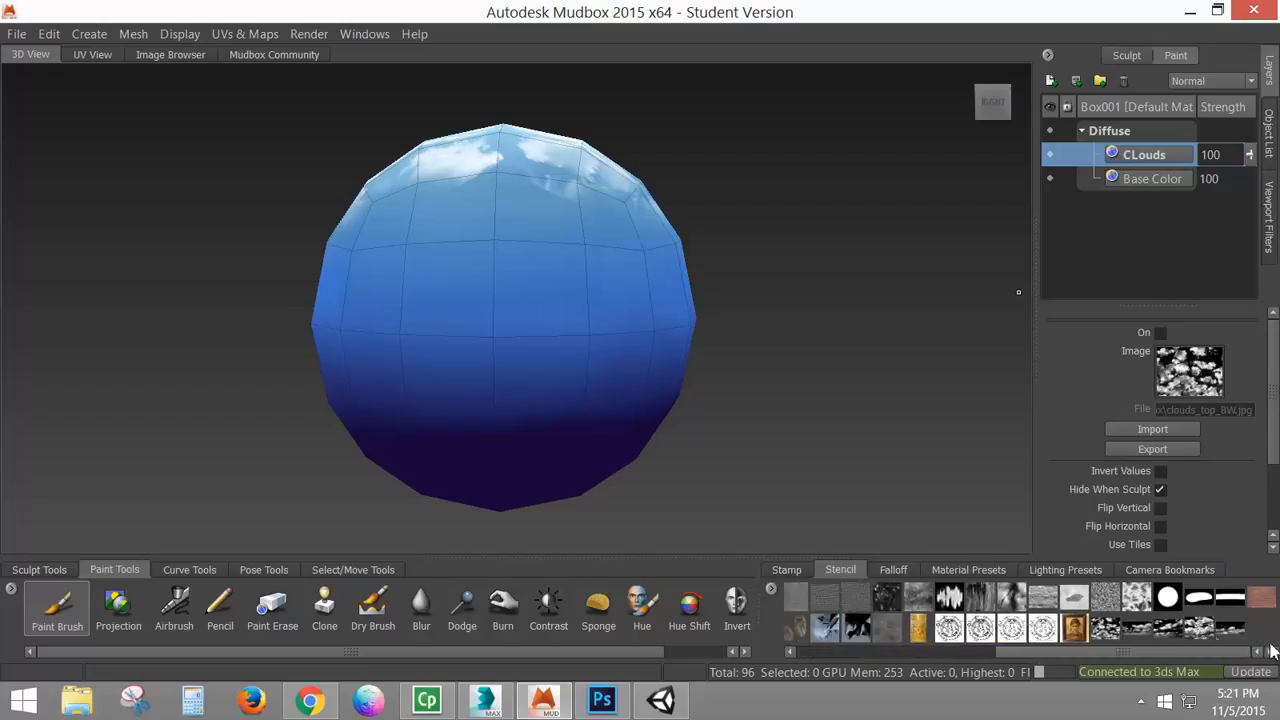
pyautogui.click(1104, 628)
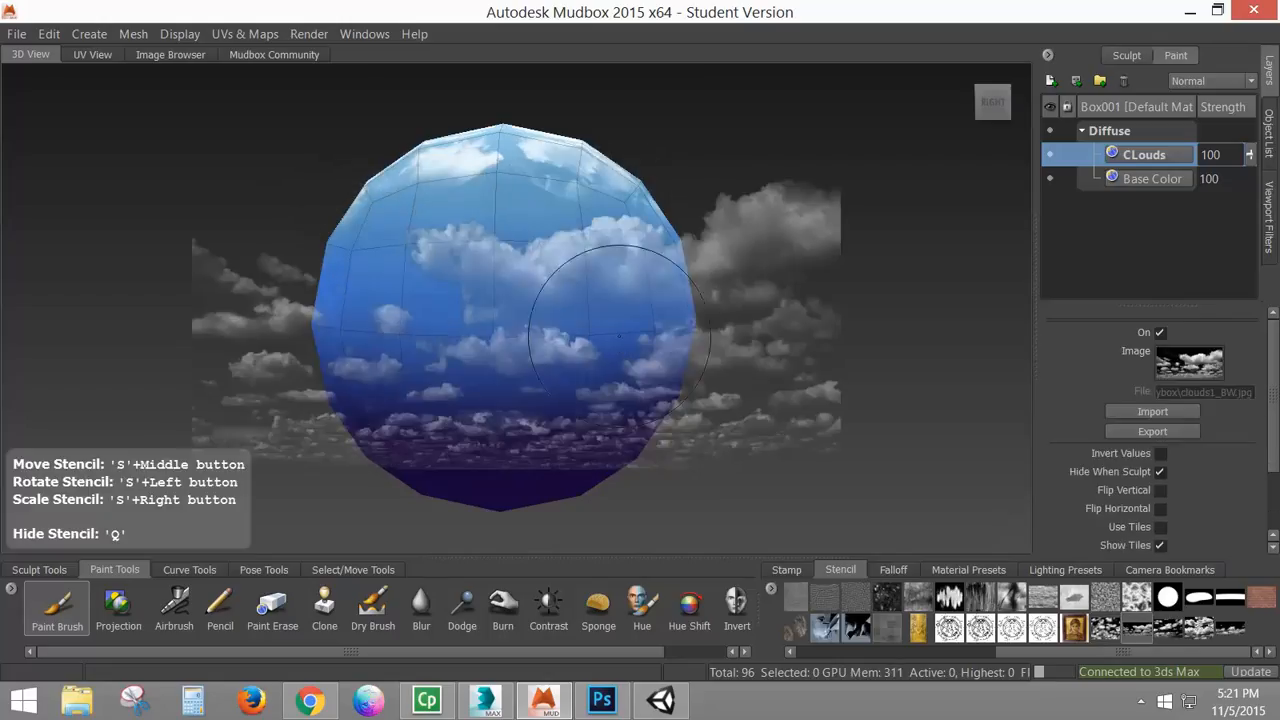
pyautogui.moveTo(590, 343)
pyautogui.mouseDown()
pyautogui.moveTo(596, 396)
pyautogui.moveTo(555, 433)
pyautogui.moveTo(442, 434)
pyautogui.moveTo(440, 390)
pyautogui.moveTo(530, 350)
pyautogui.moveTo(615, 405)
pyautogui.moveTo(581, 354)
pyautogui.moveTo(510, 305)
pyautogui.moveTo(493, 324)
pyautogui.mouseUp()
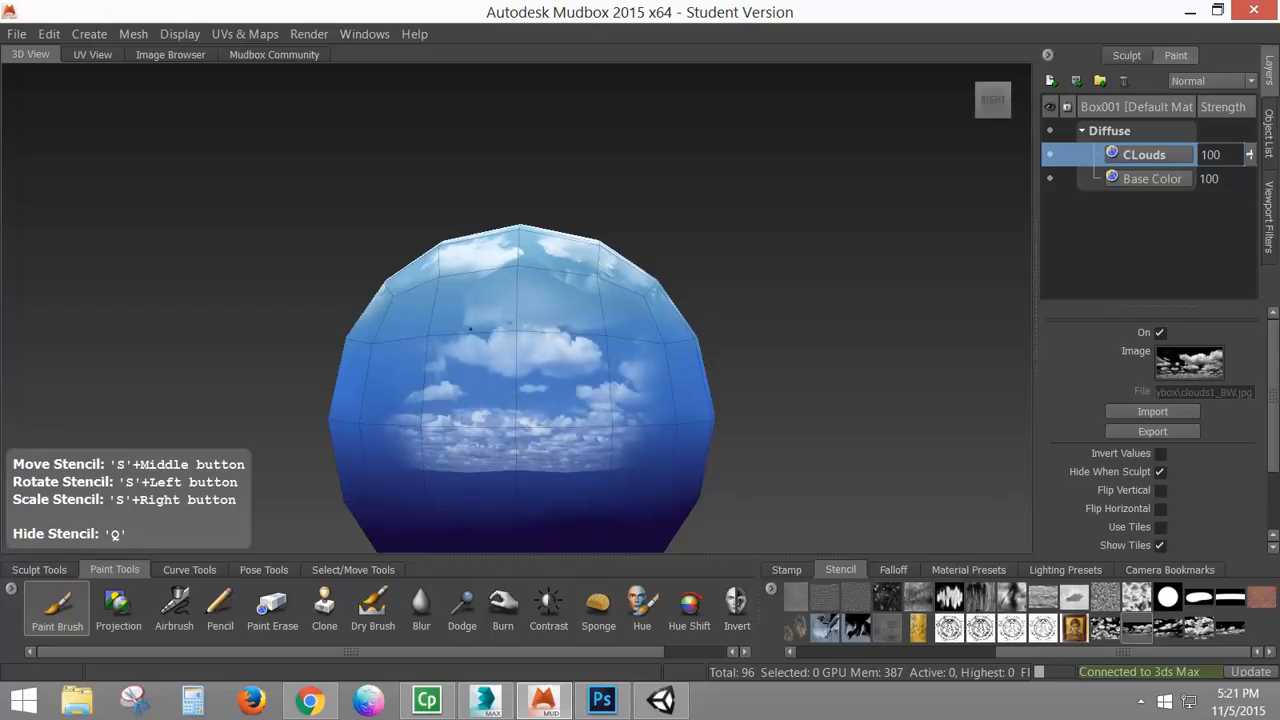
pyautogui.moveTo(412, 401)
pyautogui.mouseDown()
pyautogui.moveTo(457, 438)
pyautogui.moveTo(440, 440)
pyautogui.mouseUp()
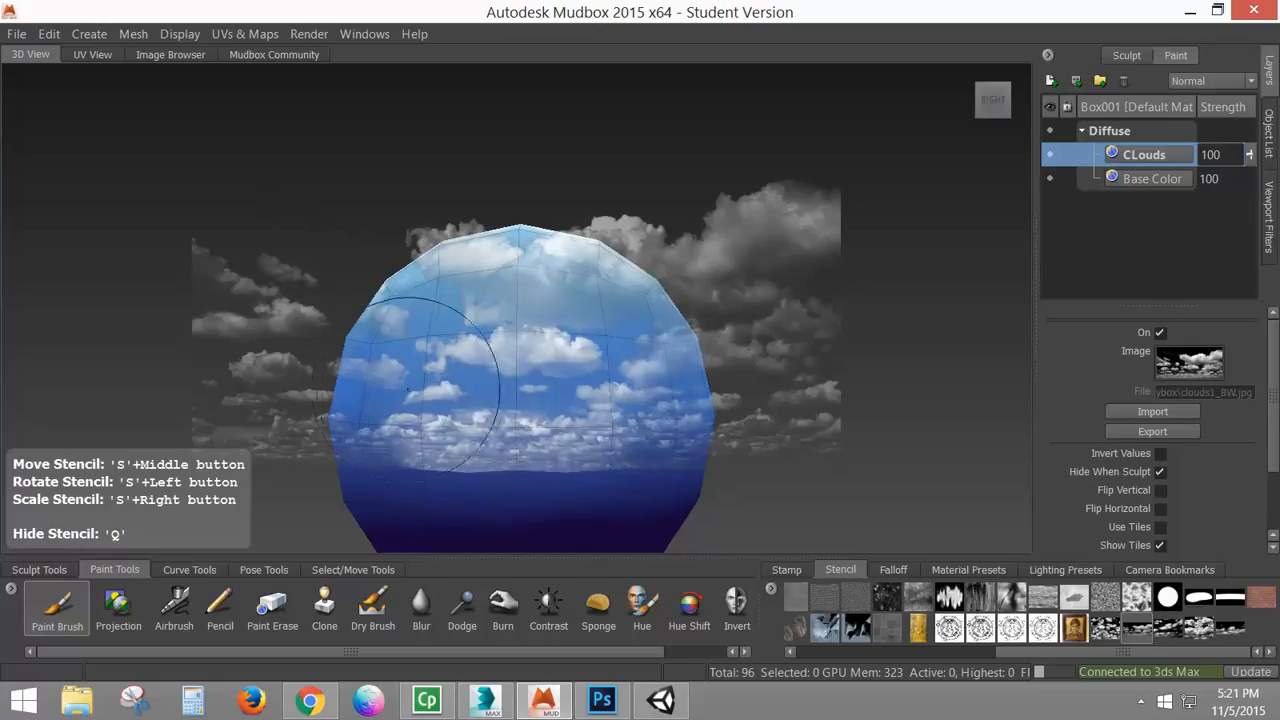
# Step: Continue the clouds1_BW.jpg cloud band around the corner between the sphere's right and front sides
pyautogui.moveTo(416, 384)
pyautogui.keyDown('alt'); pyautogui.mouseDown()
pyautogui.moveTo(602, 391)
pyautogui.moveTo(521, 402)
pyautogui.moveTo(540, 430)
pyautogui.mouseUp(); pyautogui.keyUp('alt')
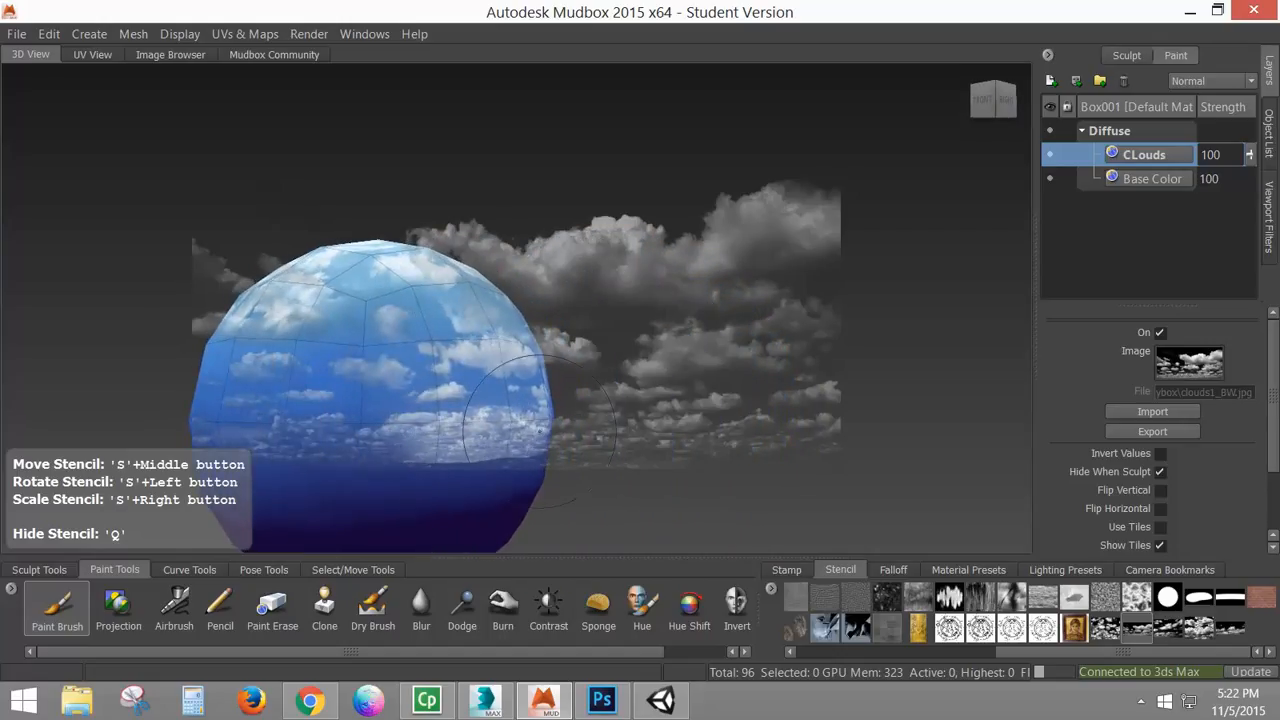
pyautogui.moveTo(400, 436)
pyautogui.mouseDown()
pyautogui.moveTo(261, 445)
pyautogui.moveTo(304, 422)
pyautogui.moveTo(342, 355)
pyautogui.moveTo(372, 362)
pyautogui.mouseUp()
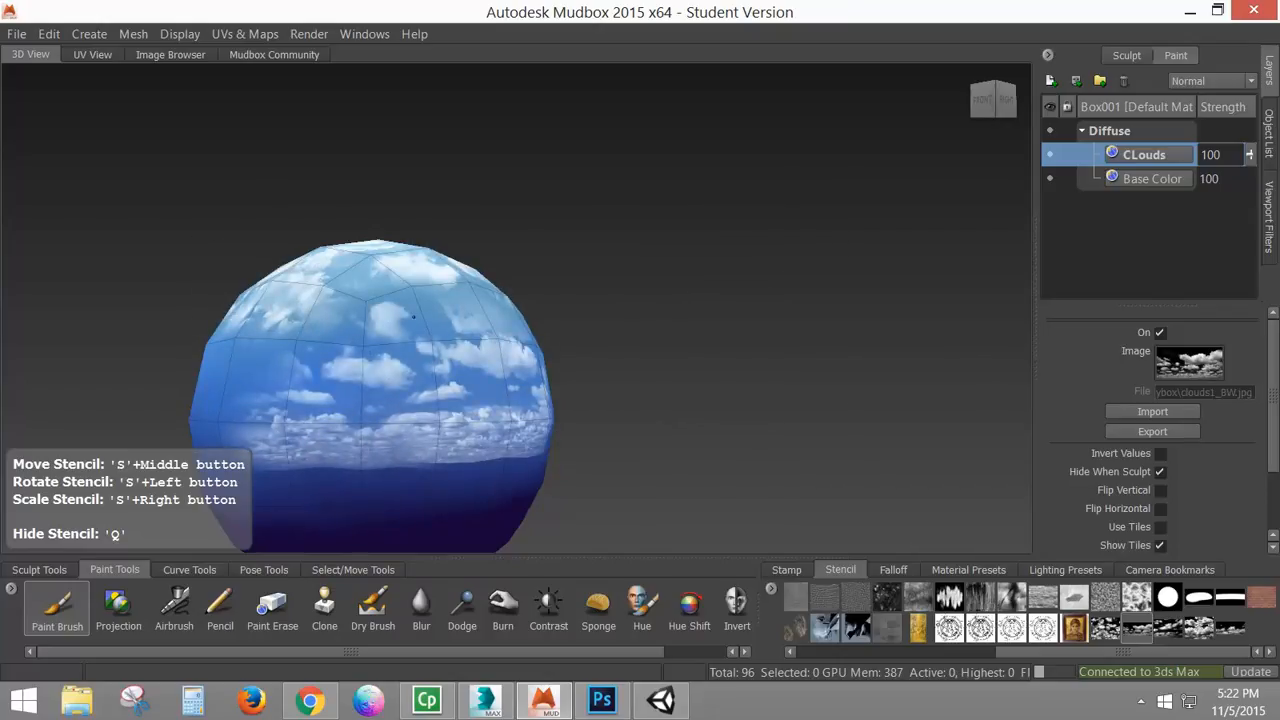
pyautogui.moveTo(433, 410); pyautogui.dragTo(134, 403)
# Step: Extend the clouds1_BW.jpg clouds around the sphere from the right side toward the back
pyautogui.keyDown('alt'); pyautogui.moveTo(584, 394); pyautogui.dragTo(465, 420); pyautogui.keyUp('alt')
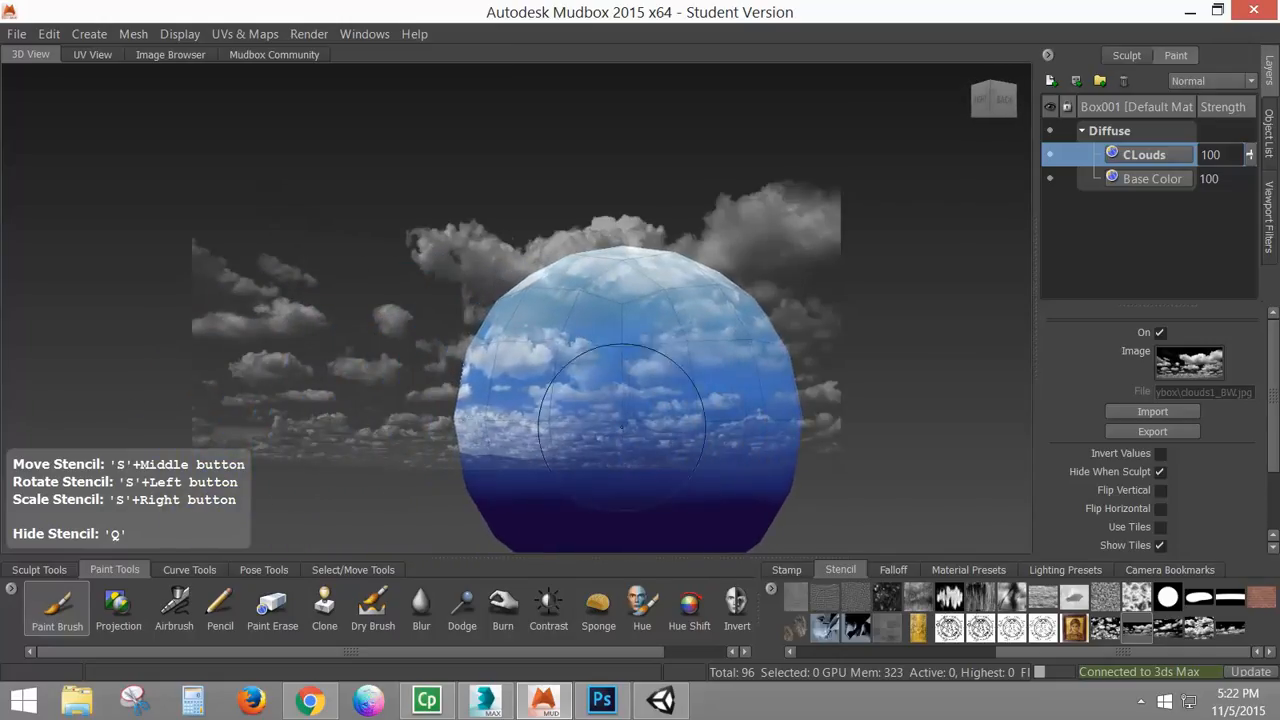
pyautogui.moveTo(622, 428)
pyautogui.keyDown('alt'); pyautogui.mouseDown()
pyautogui.moveTo(641, 377)
pyautogui.moveTo(801, 410)
pyautogui.moveTo(646, 426)
pyautogui.mouseUp(); pyautogui.keyUp('alt')
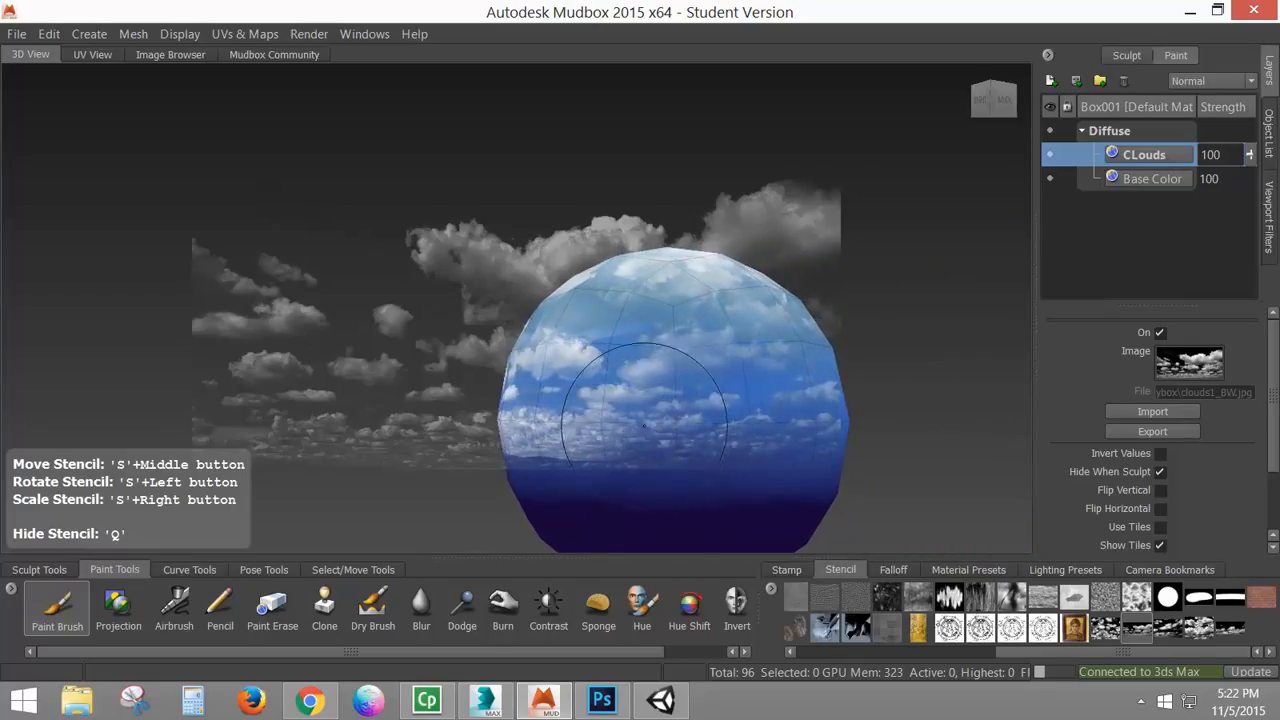
pyautogui.press('q')
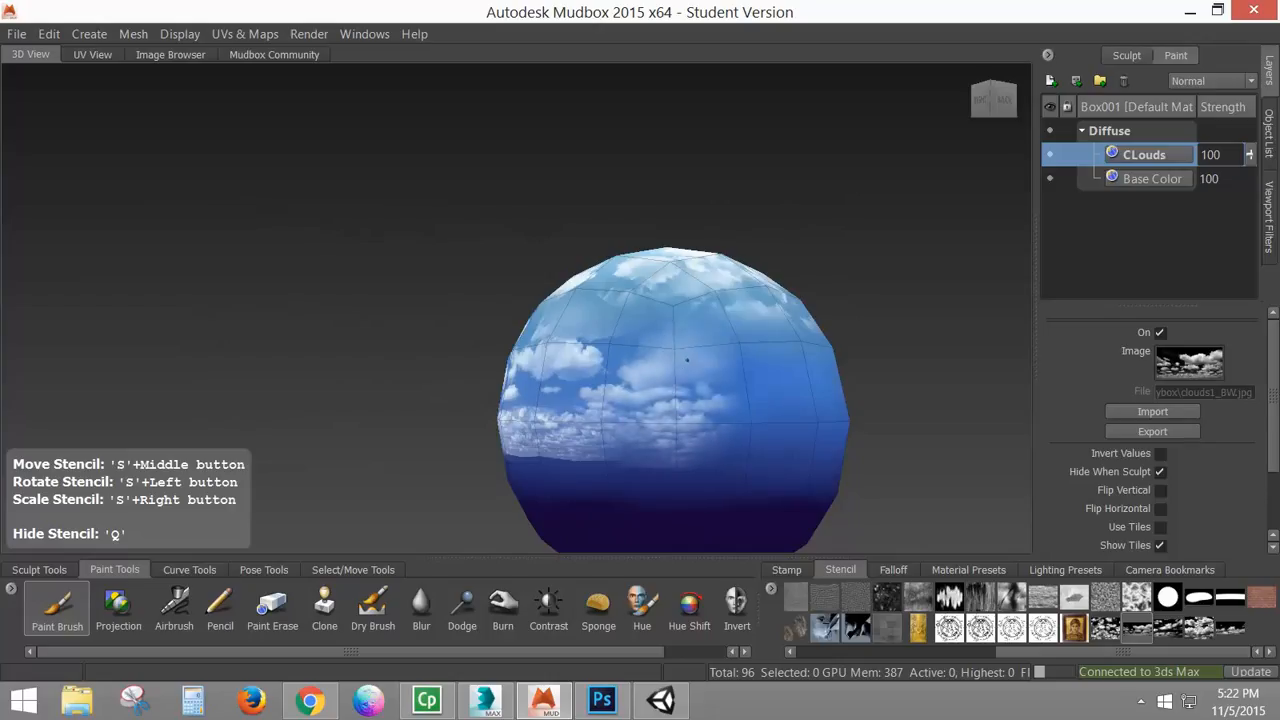
pyautogui.moveTo(720, 359)
pyautogui.mouseDown()
pyautogui.moveTo(714, 414)
pyautogui.moveTo(628, 416)
pyautogui.mouseUp()
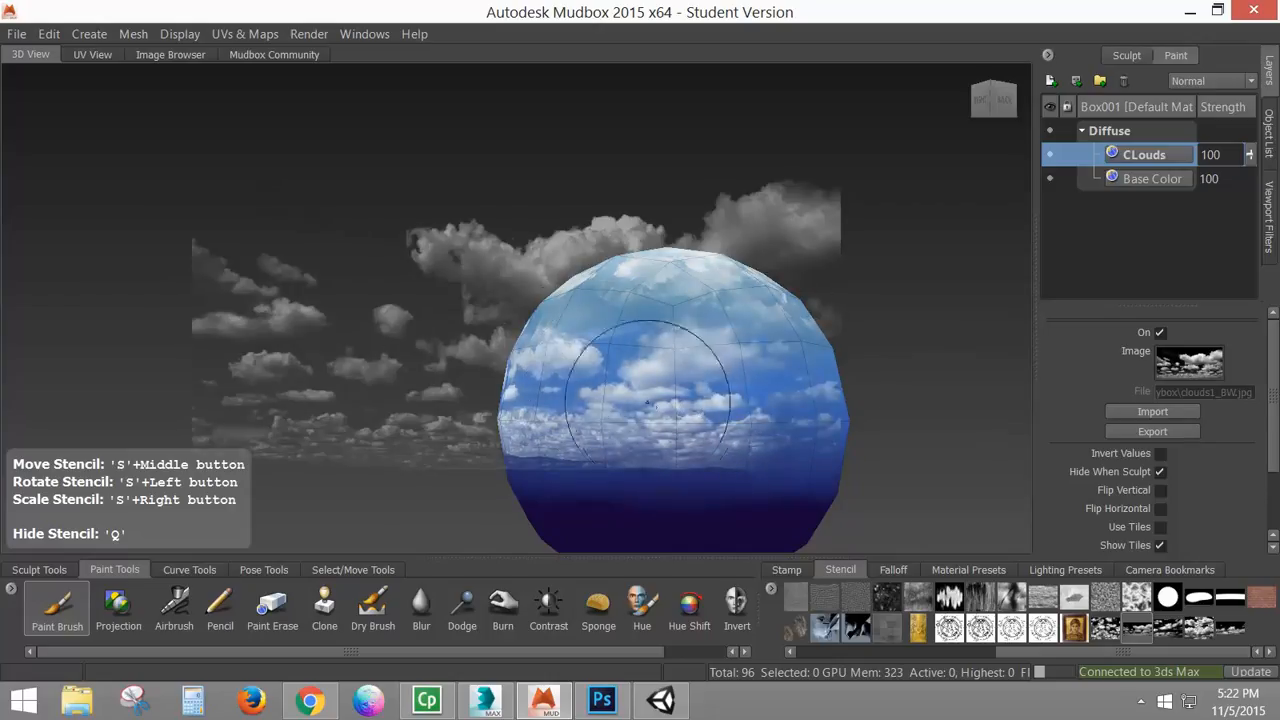
# Step: Switch to the clouds2_BW.jpg stencil and paint its clouds across the sphere's back, continuing toward the left side
pyautogui.click(1169, 632)
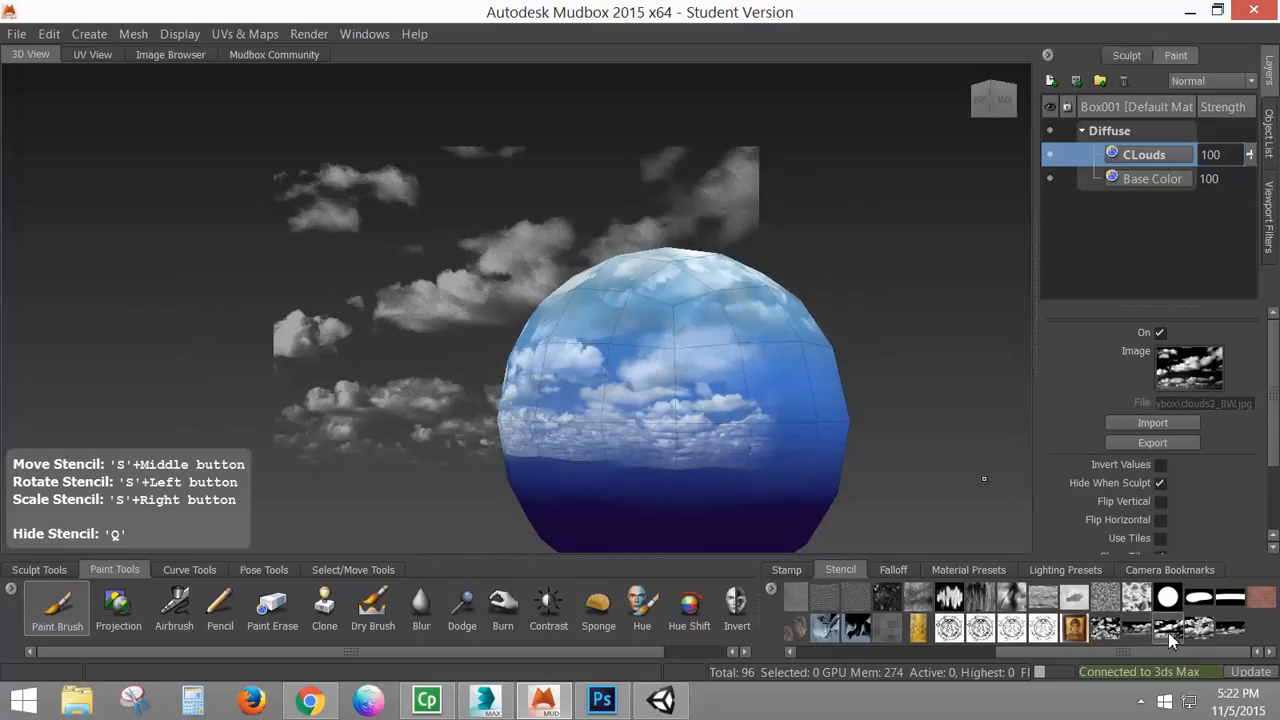
pyautogui.keyDown('alt'); pyautogui.moveTo(692, 393); pyautogui.dragTo(625, 400); pyautogui.keyUp('alt')
pyautogui.keyDown('alt'); pyautogui.moveTo(757, 401); pyautogui.dragTo(644, 402); pyautogui.keyUp('alt')
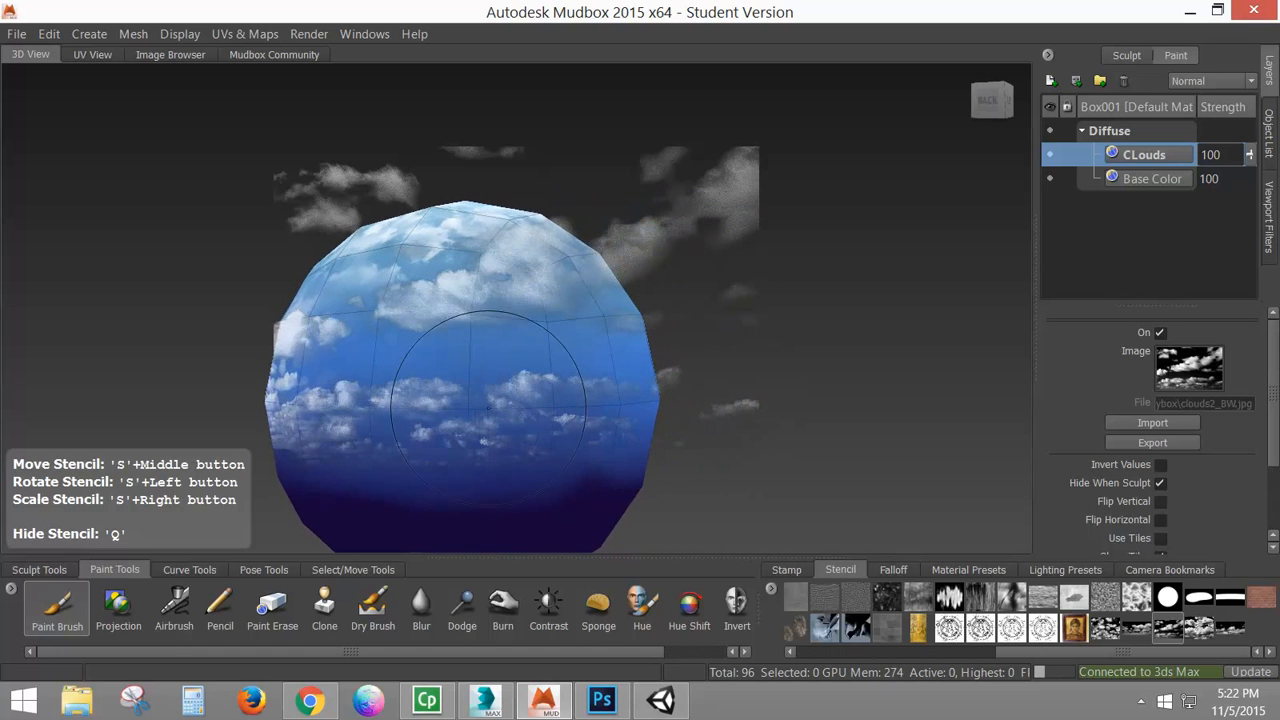
pyautogui.moveTo(362, 408)
pyautogui.mouseDown()
pyautogui.moveTo(330, 404)
pyautogui.moveTo(407, 348)
pyautogui.moveTo(426, 362)
pyautogui.moveTo(436, 416)
pyautogui.moveTo(466, 431)
pyautogui.moveTo(446, 441)
pyautogui.moveTo(498, 422)
pyautogui.moveTo(530, 390)
pyautogui.moveTo(513, 339)
pyautogui.moveTo(514, 350)
pyautogui.moveTo(450, 336)
pyautogui.moveTo(473, 295)
pyautogui.moveTo(492, 309)
pyautogui.moveTo(445, 293)
pyautogui.moveTo(425, 339)
pyautogui.moveTo(485, 391)
pyautogui.mouseUp()
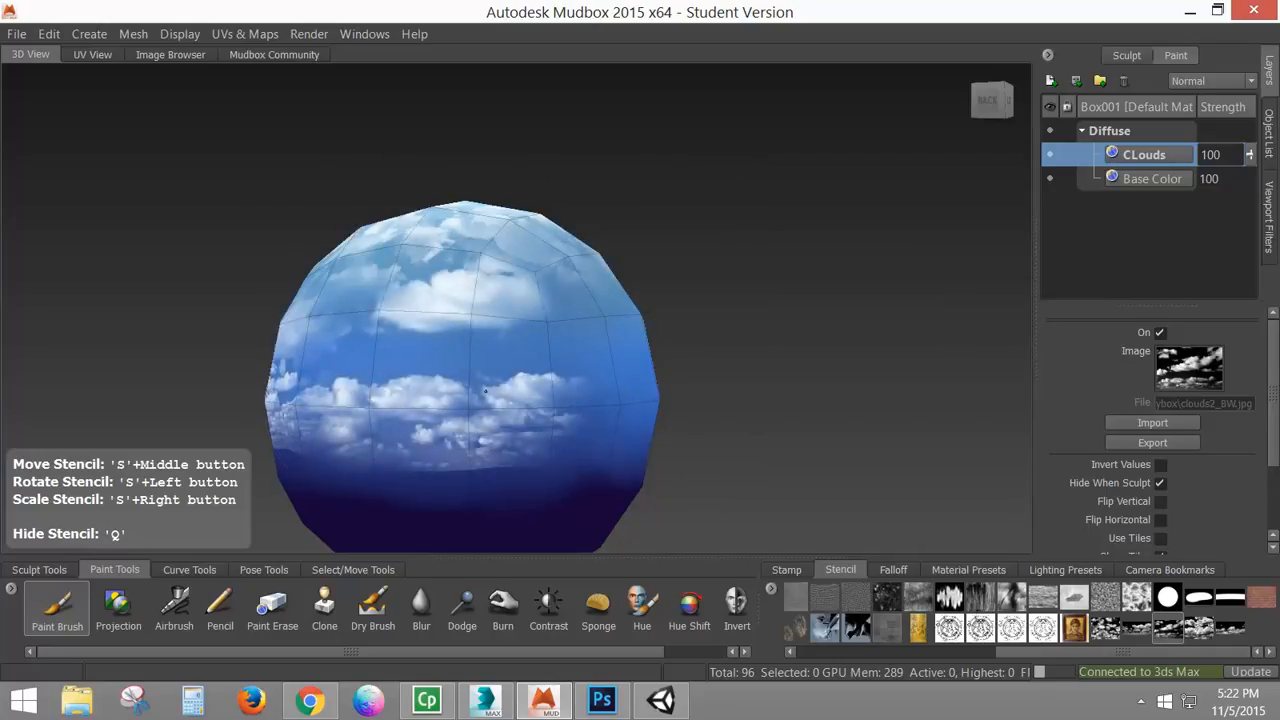
pyautogui.moveTo(566, 426)
pyautogui.mouseDown()
pyautogui.moveTo(540, 412)
pyautogui.moveTo(374, 405)
pyautogui.moveTo(400, 405)
pyautogui.mouseUp()
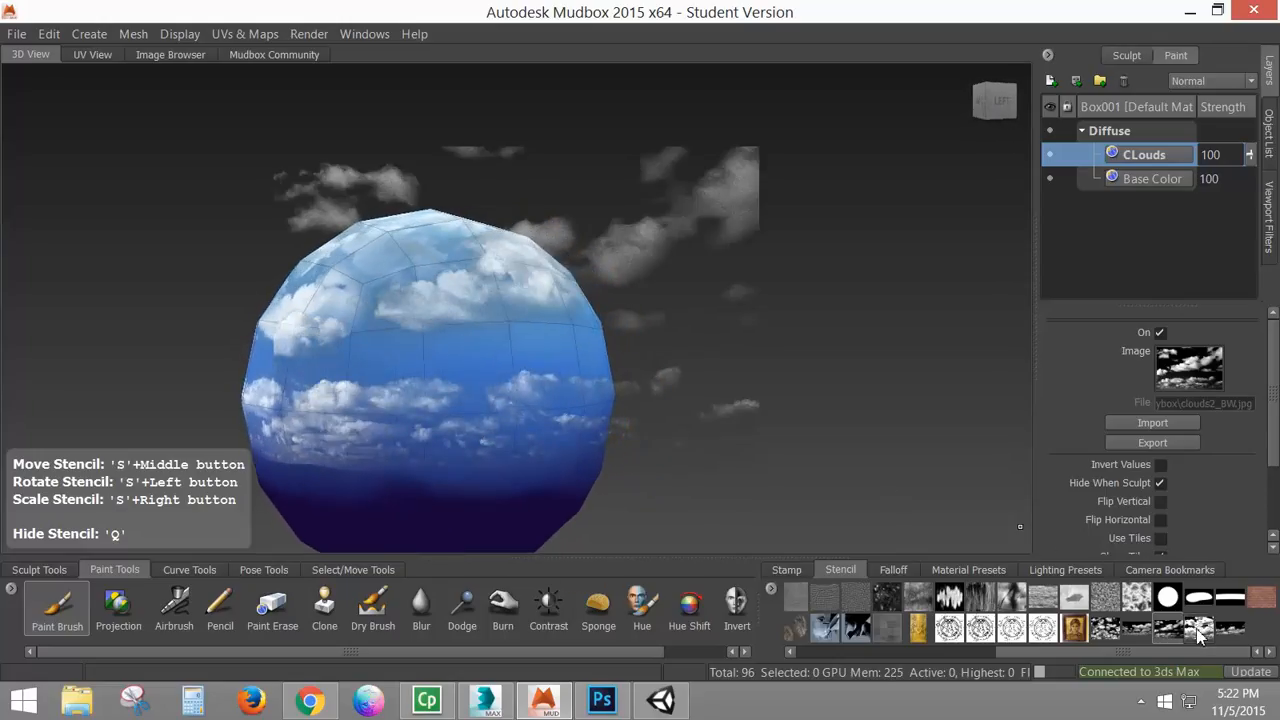
# Step: Switch to the clouds3_BW.jpg stencil and paint its clouds over the sphere's left side above the dark horizon
pyautogui.click(1199, 630)
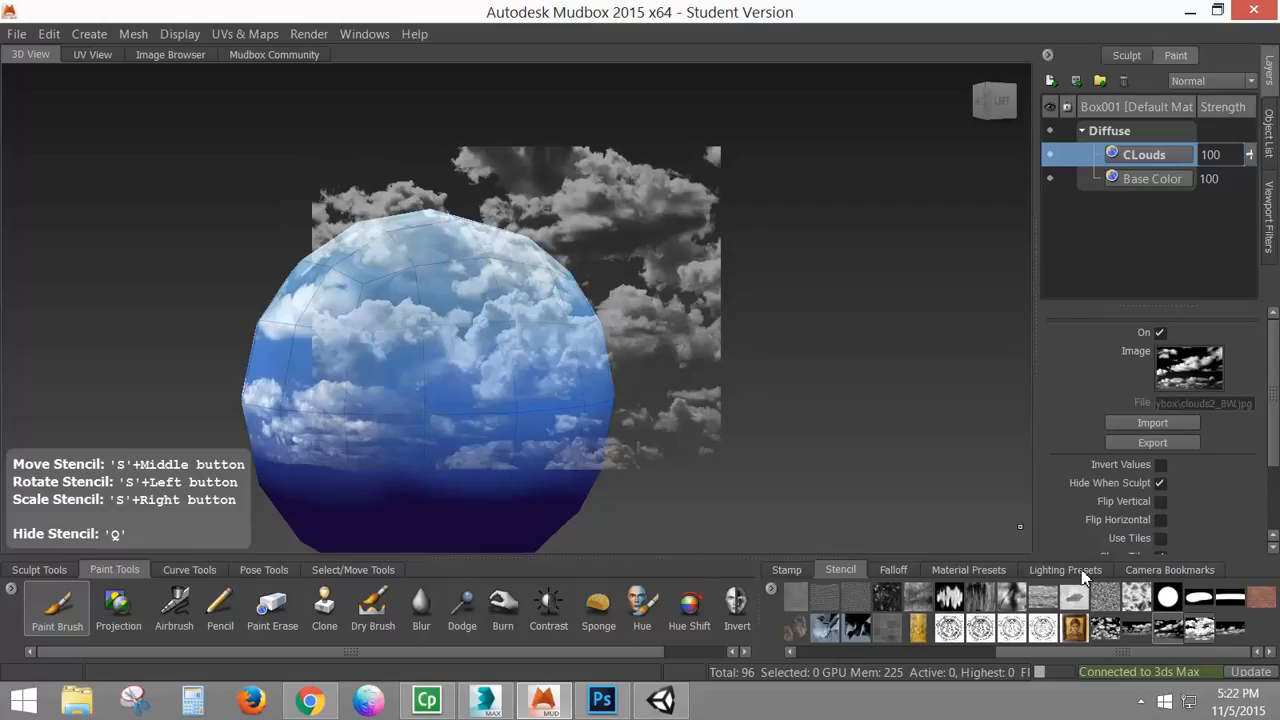
pyautogui.moveTo(502, 350)
pyautogui.keyDown('alt'); pyautogui.mouseDown()
pyautogui.moveTo(607, 346)
pyautogui.moveTo(604, 322)
pyautogui.mouseUp(); pyautogui.keyUp('alt')
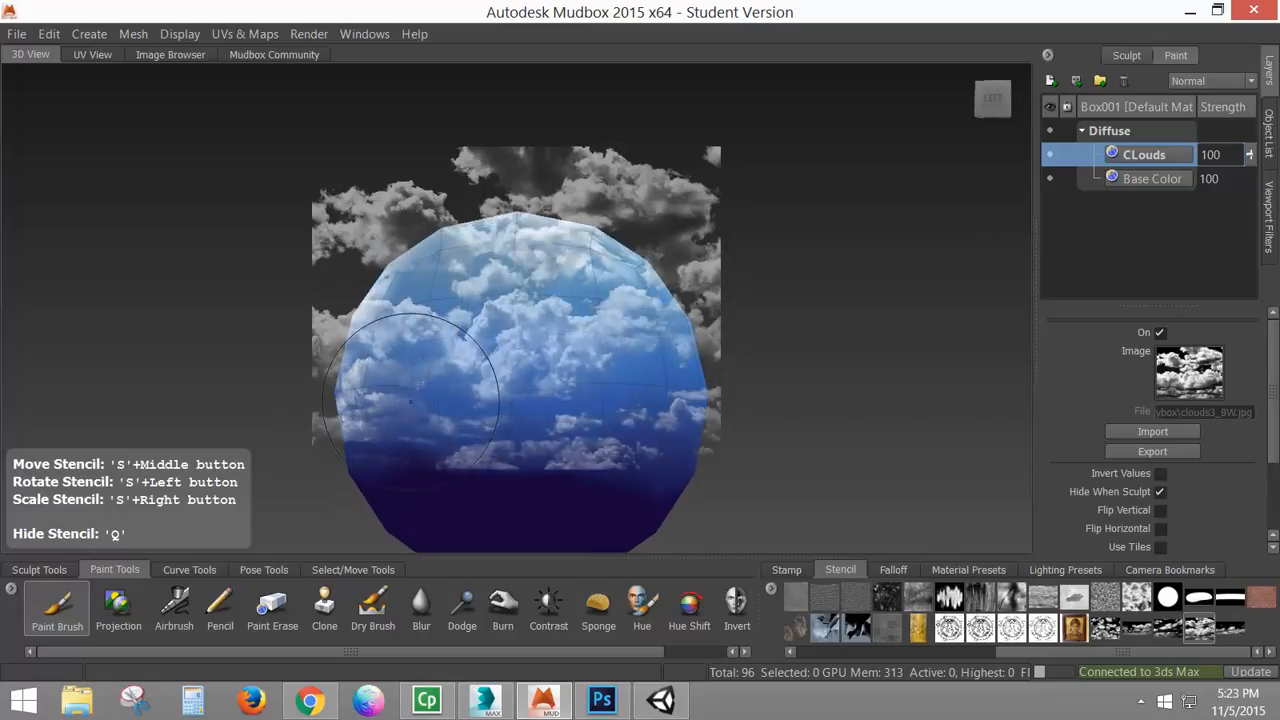
pyautogui.keyDown('alt'); pyautogui.moveTo(410, 401); pyautogui.dragTo(404, 406); pyautogui.keyUp('alt')
pyautogui.keyDown('alt'); pyautogui.moveTo(583, 418); pyautogui.dragTo(576, 425); pyautogui.keyUp('alt')
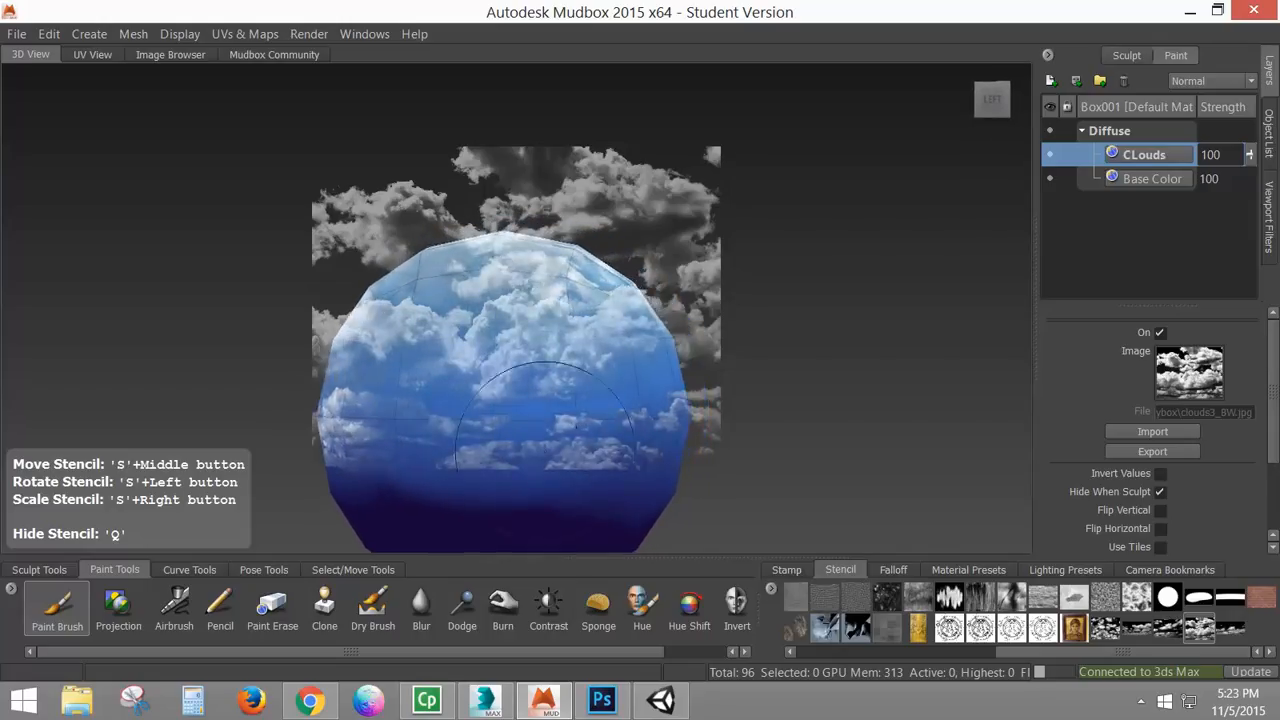
pyautogui.moveTo(490, 404)
pyautogui.mouseDown()
pyautogui.moveTo(488, 366)
pyautogui.moveTo(458, 362)
pyautogui.moveTo(374, 436)
pyautogui.moveTo(406, 422)
pyautogui.moveTo(455, 332)
pyautogui.moveTo(521, 340)
pyautogui.moveTo(548, 379)
pyautogui.moveTo(537, 458)
pyautogui.moveTo(604, 432)
pyautogui.moveTo(620, 377)
pyautogui.mouseUp()
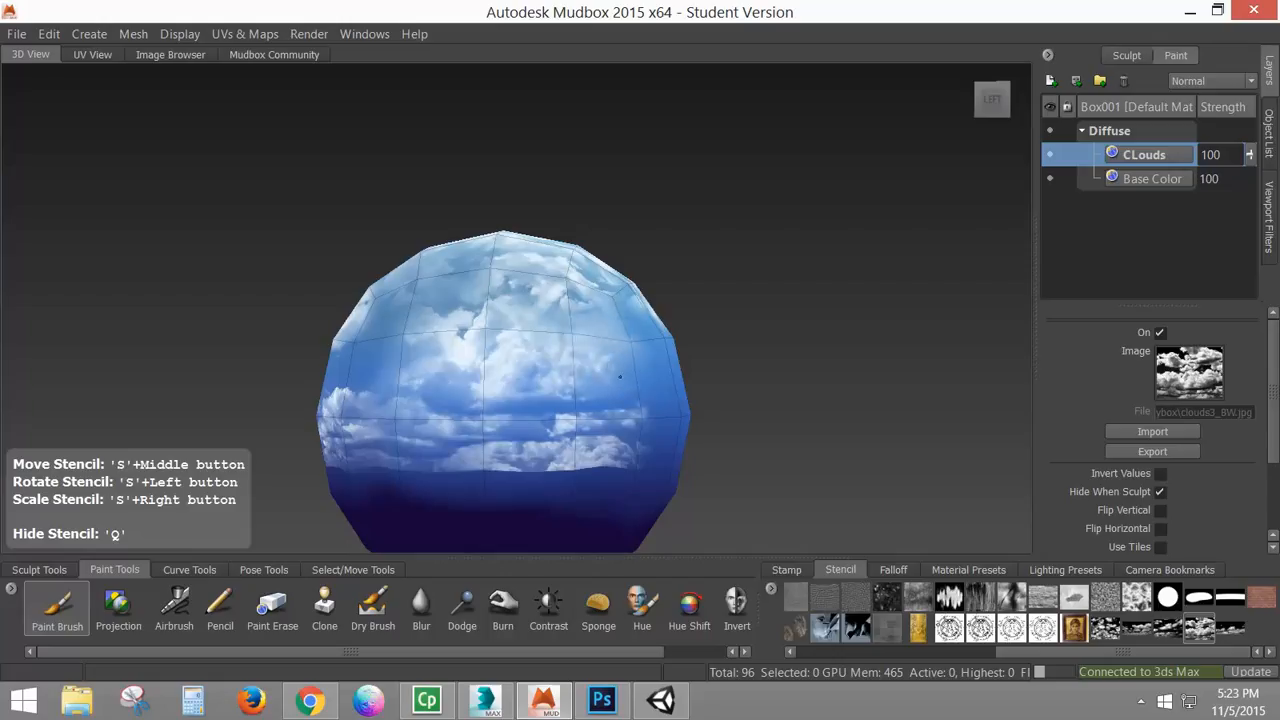
pyautogui.moveTo(371, 374); pyautogui.dragTo(715, 427)
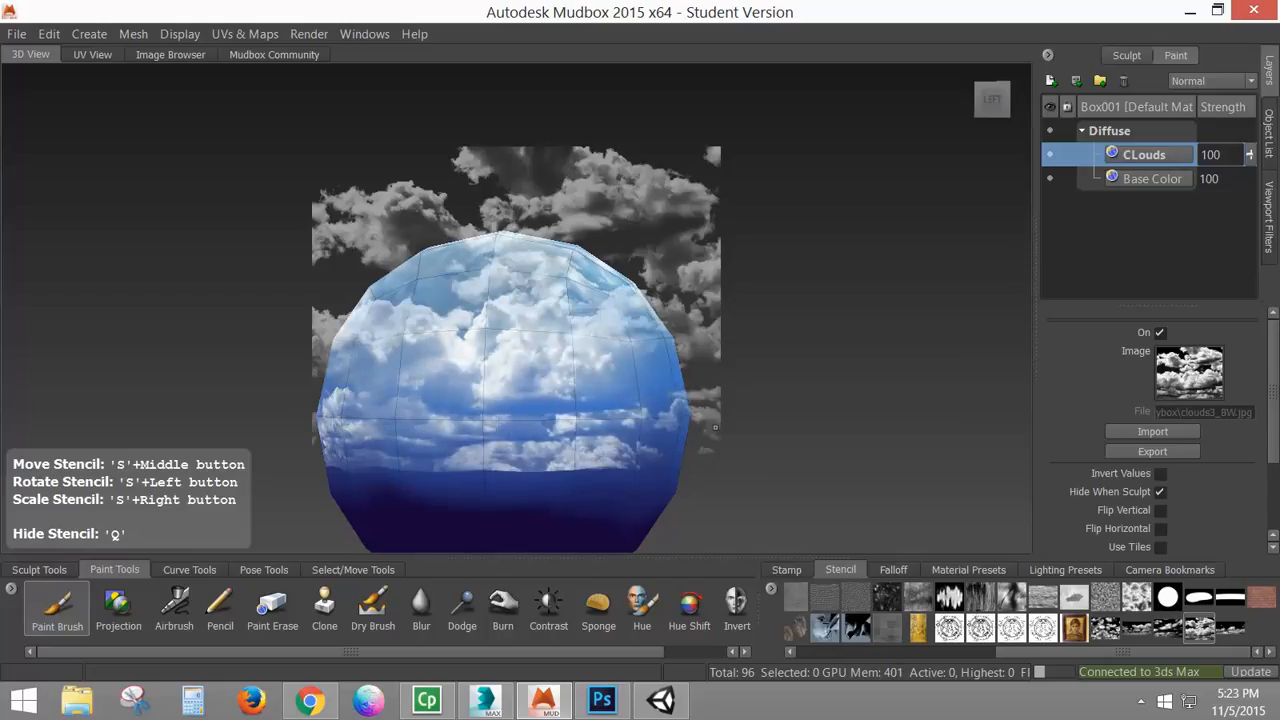
# Step: Extend the clouds3_BW.jpg clouds around the corner from the sphere's left side toward the front
pyautogui.moveTo(628, 410)
pyautogui.keyDown('alt'); pyautogui.mouseDown()
pyautogui.moveTo(459, 422)
pyautogui.moveTo(633, 419)
pyautogui.mouseUp(); pyautogui.keyUp('alt')
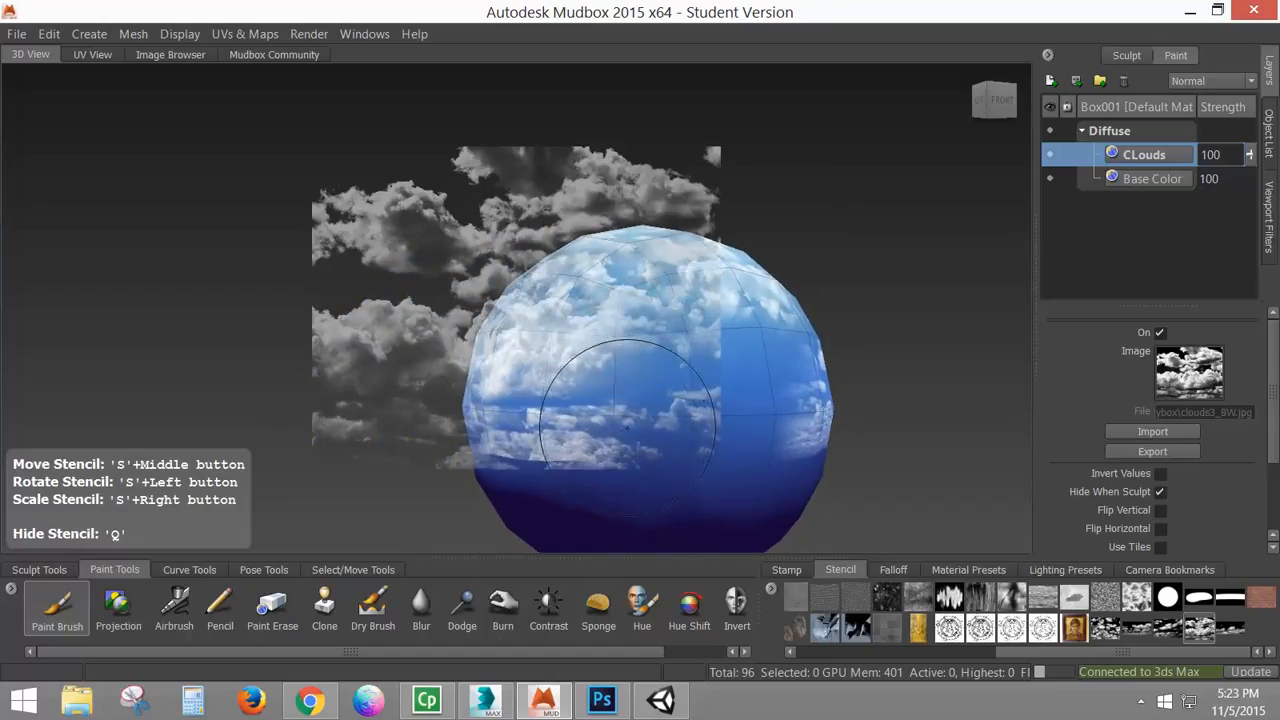
pyautogui.press('q')
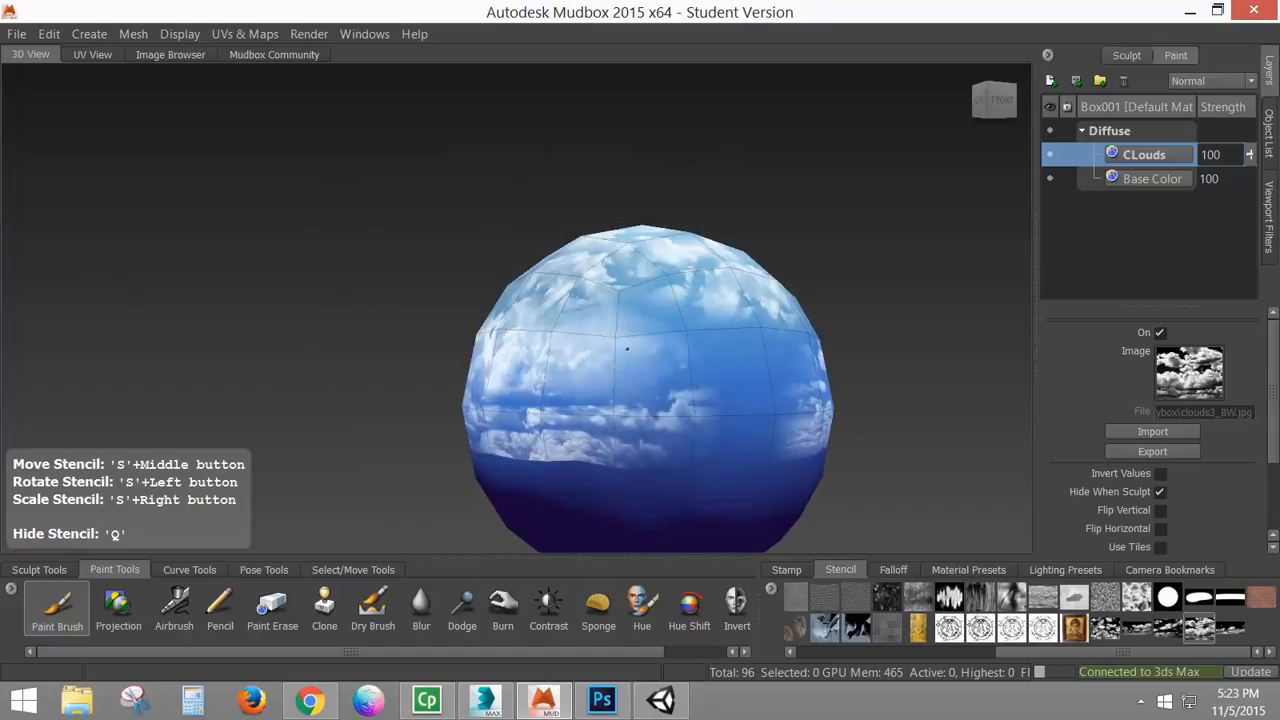
pyautogui.press('q')
# Step: Switch to the clouds4_BW.jpg stencil and paint its clouds over the open blue area at the sphere's front-left corner
pyautogui.click(1228, 634)
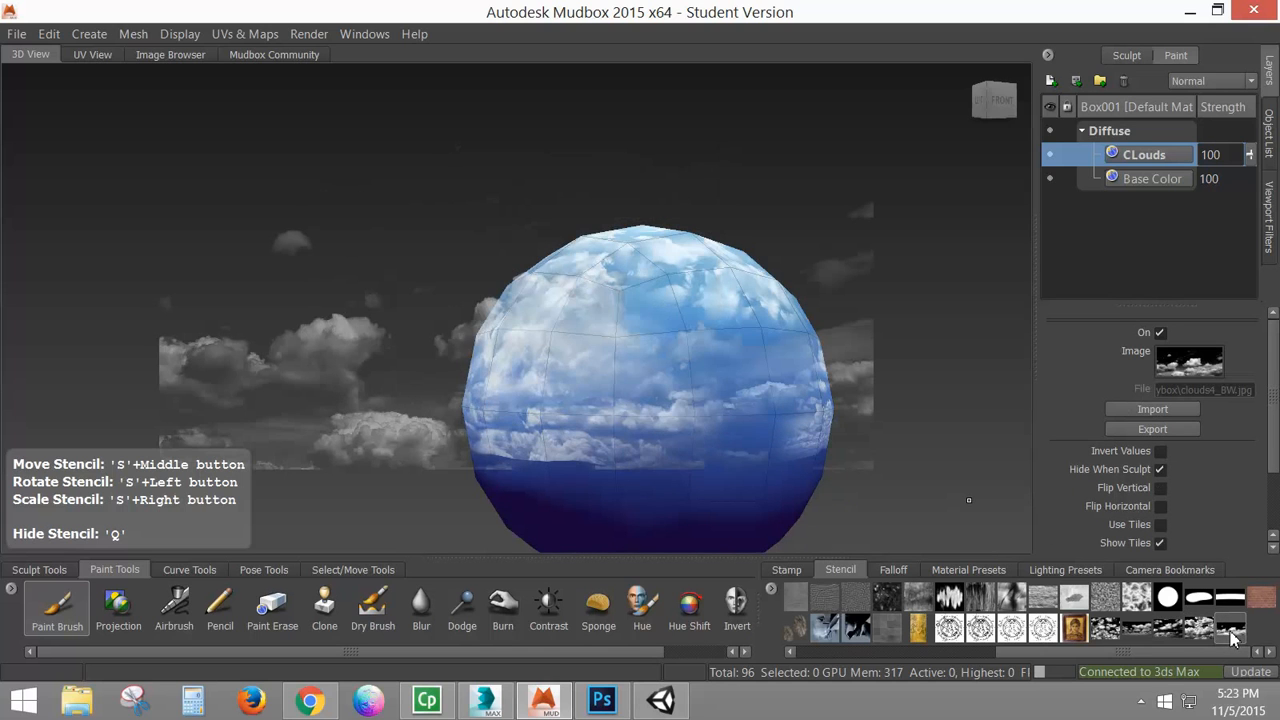
pyautogui.moveTo(603, 356)
pyautogui.keyDown('alt'); pyautogui.mouseDown()
pyautogui.moveTo(542, 376)
pyautogui.moveTo(563, 379)
pyautogui.mouseUp(); pyautogui.keyUp('alt')
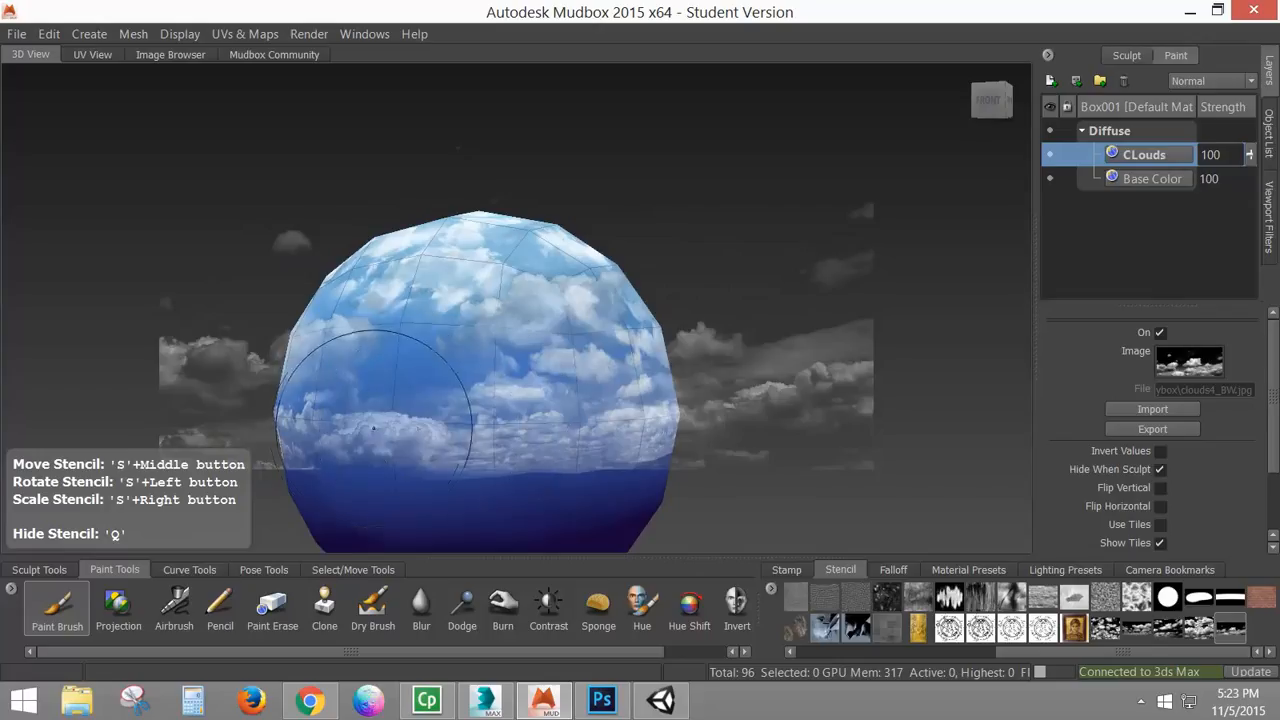
pyautogui.press('q')
pyautogui.moveTo(383, 384)
pyautogui.mouseDown()
pyautogui.moveTo(355, 325)
pyautogui.moveTo(474, 371)
pyautogui.mouseUp()
pyautogui.press('q')
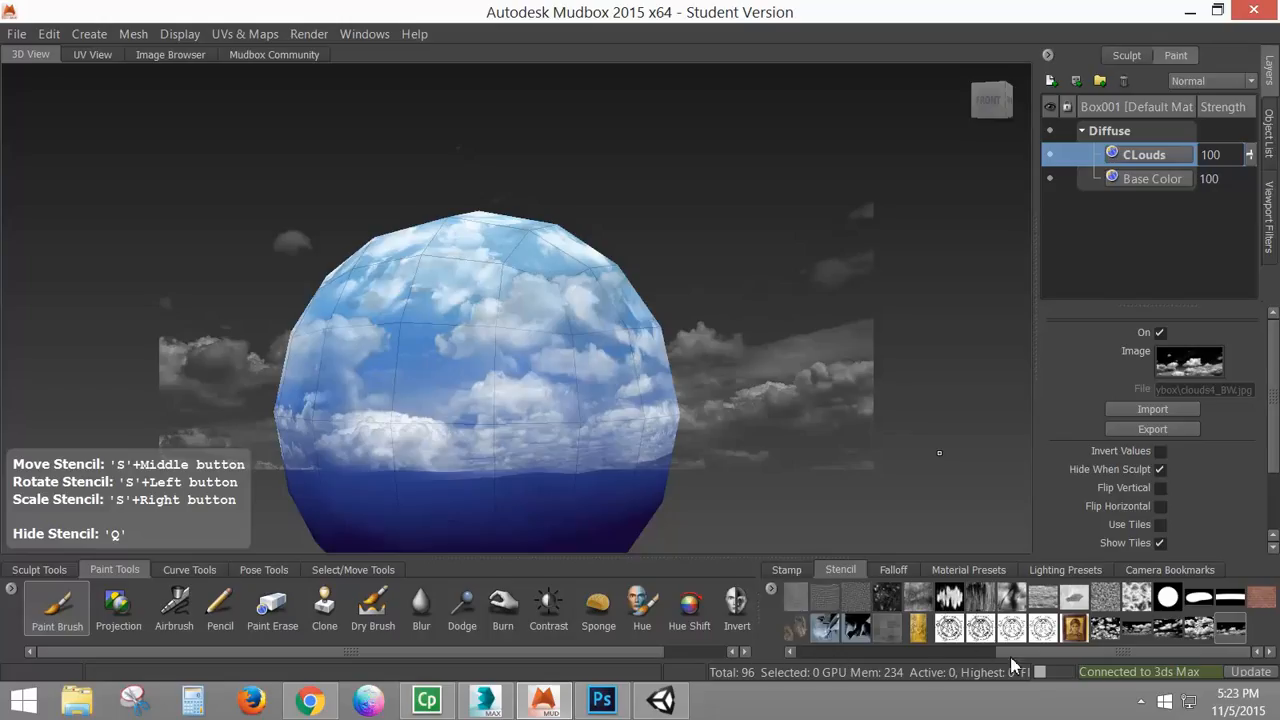
# Step: Turn the stencil off and bring the hard lower edge of the clouds into view
pyautogui.moveTo(1015, 655); pyautogui.dragTo(805, 655)
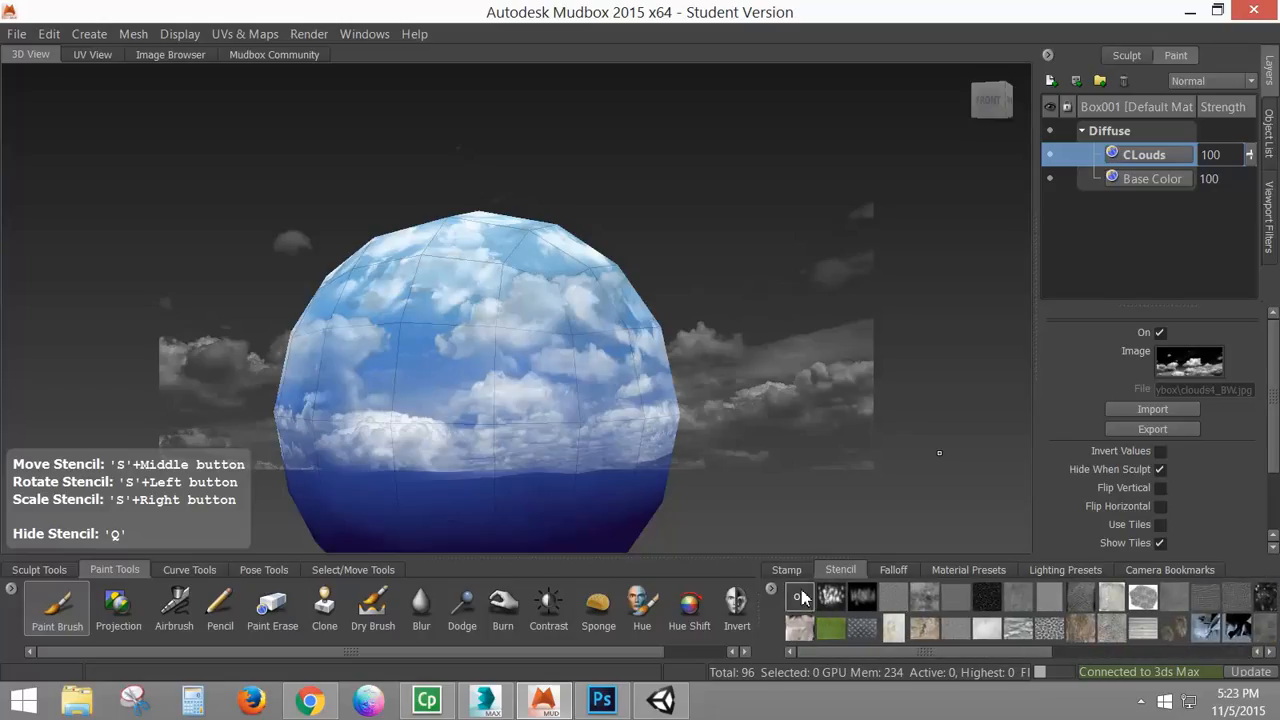
pyautogui.click(801, 597)
pyautogui.moveTo(556, 322); pyautogui.dragTo(701, 452)
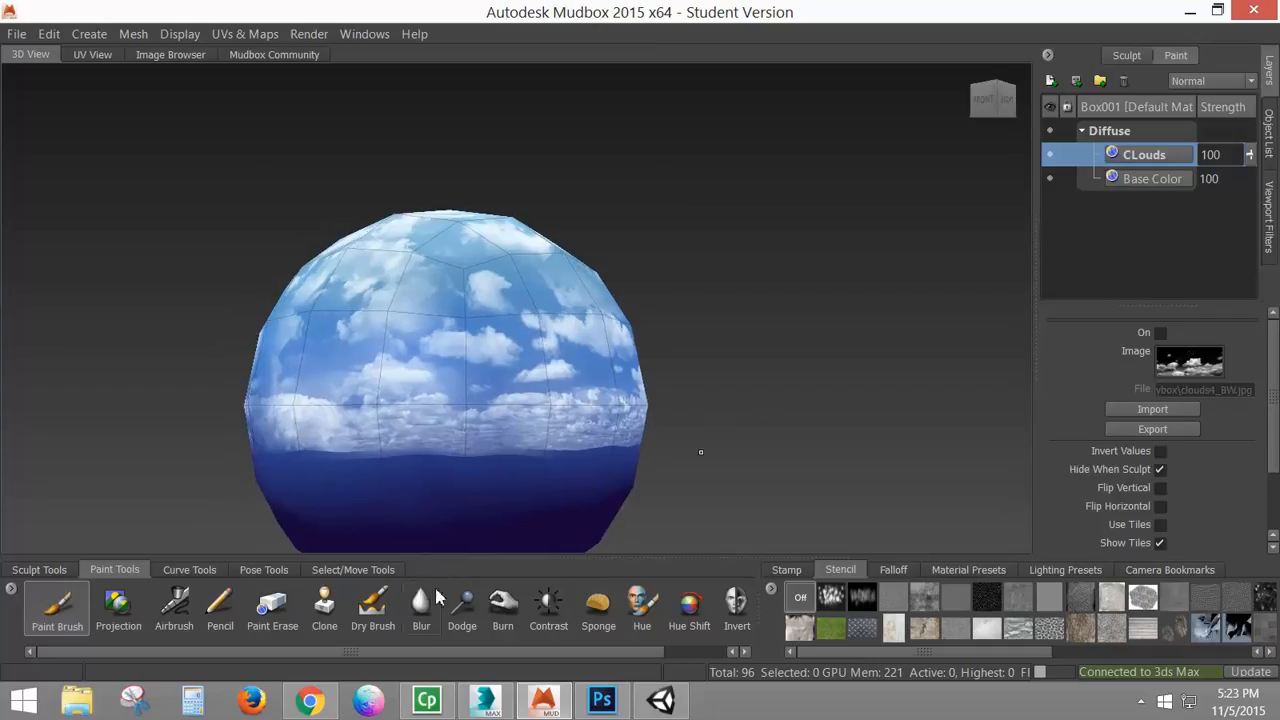
# Step: Choose the Blur brush and set its size to 54.95 and its blur strength to 30.20
pyautogui.click(422, 608)
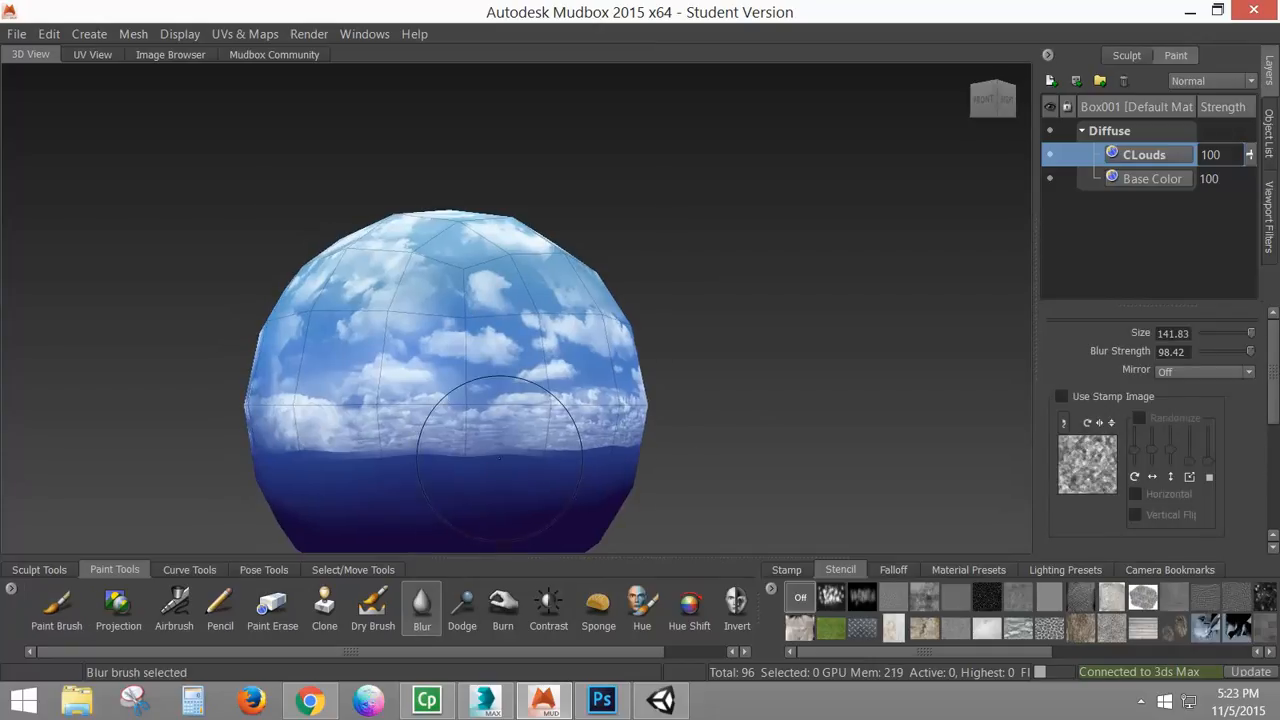
pyautogui.press('[')
pyautogui.press('[')
pyautogui.press('[')
pyautogui.press('[')
pyautogui.press('[')
pyautogui.press('[')
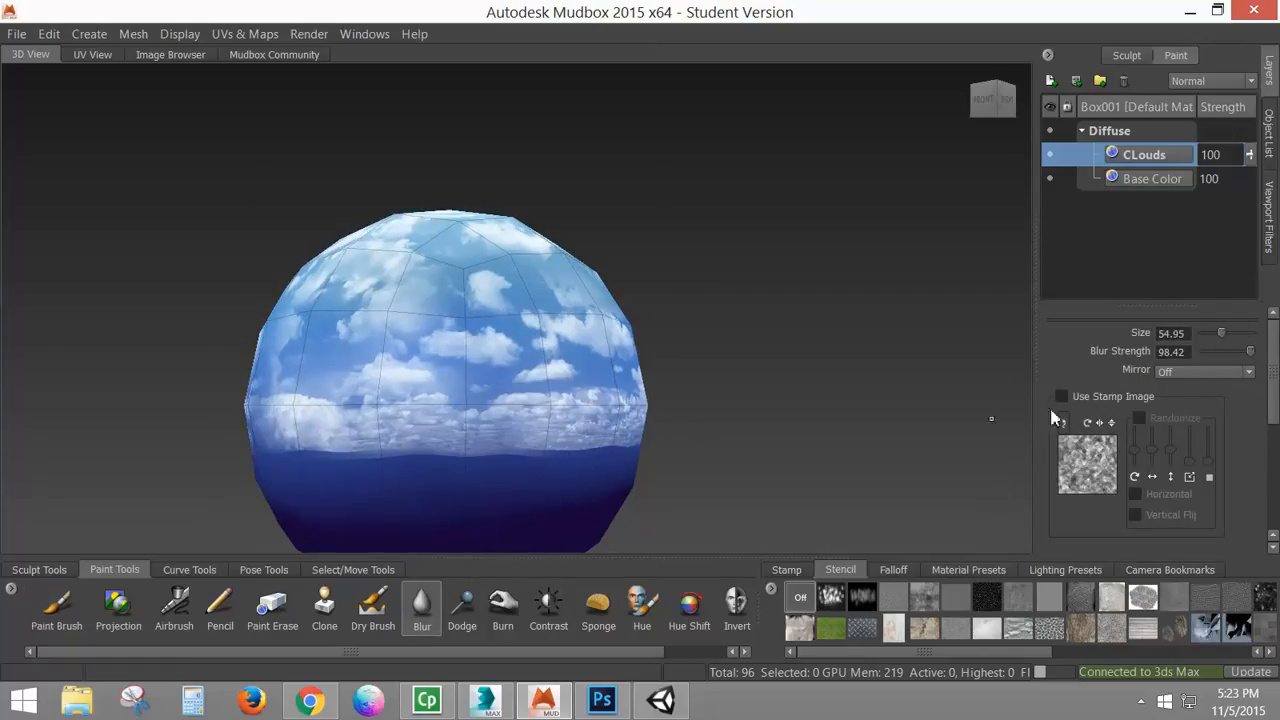
pyautogui.moveTo(1252, 350); pyautogui.dragTo(1230, 358)
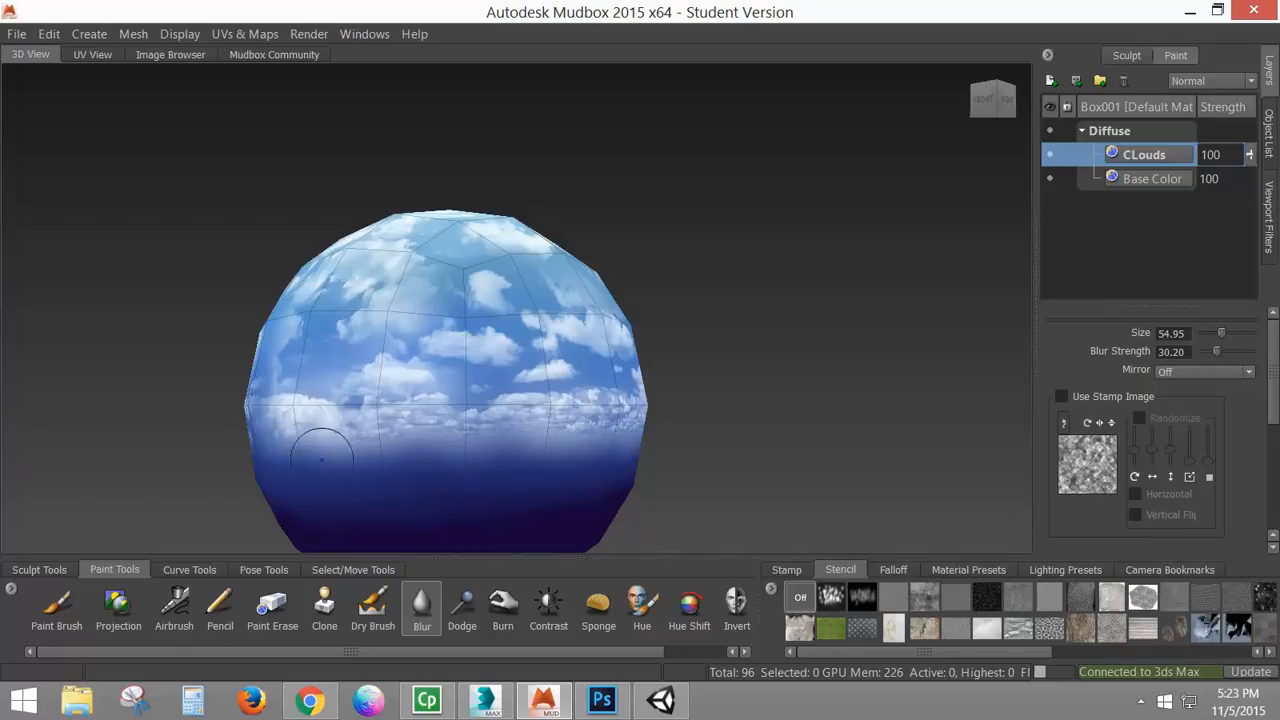
# Step: Blur the hard lower edge of the clouds into the dark horizon all the way around the sphere
pyautogui.moveTo(322, 459)
pyautogui.mouseDown()
pyautogui.moveTo(527, 453)
pyautogui.moveTo(530, 438)
pyautogui.moveTo(441, 436)
pyautogui.mouseUp()
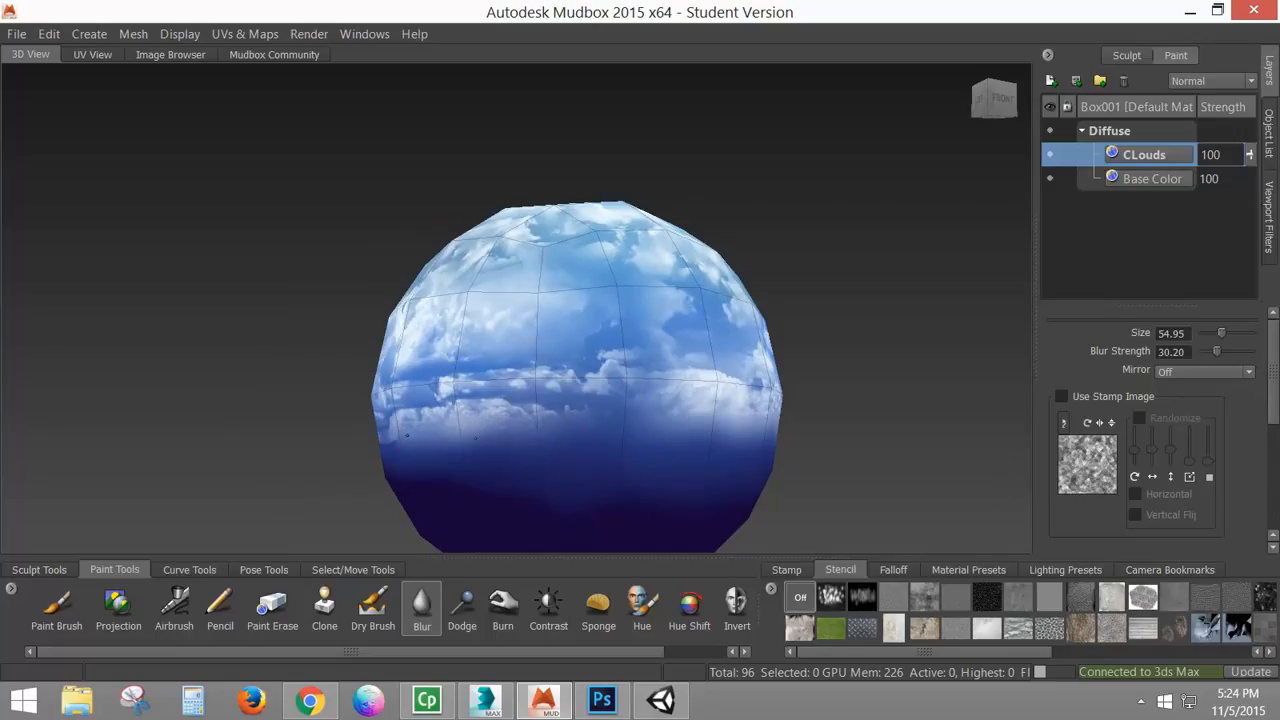
pyautogui.moveTo(378, 480)
pyautogui.mouseDown()
pyautogui.moveTo(700, 430)
pyautogui.moveTo(765, 435)
pyautogui.mouseUp()
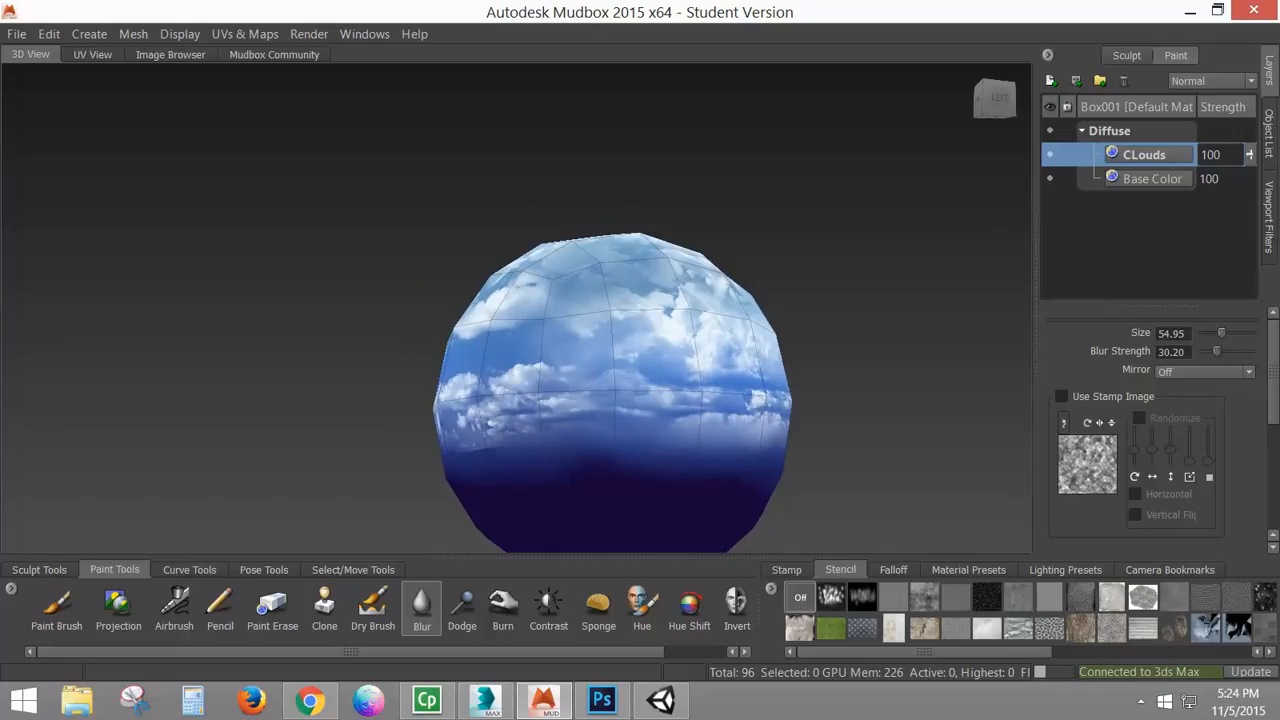
pyautogui.moveTo(535, 408); pyautogui.dragTo(718, 386)
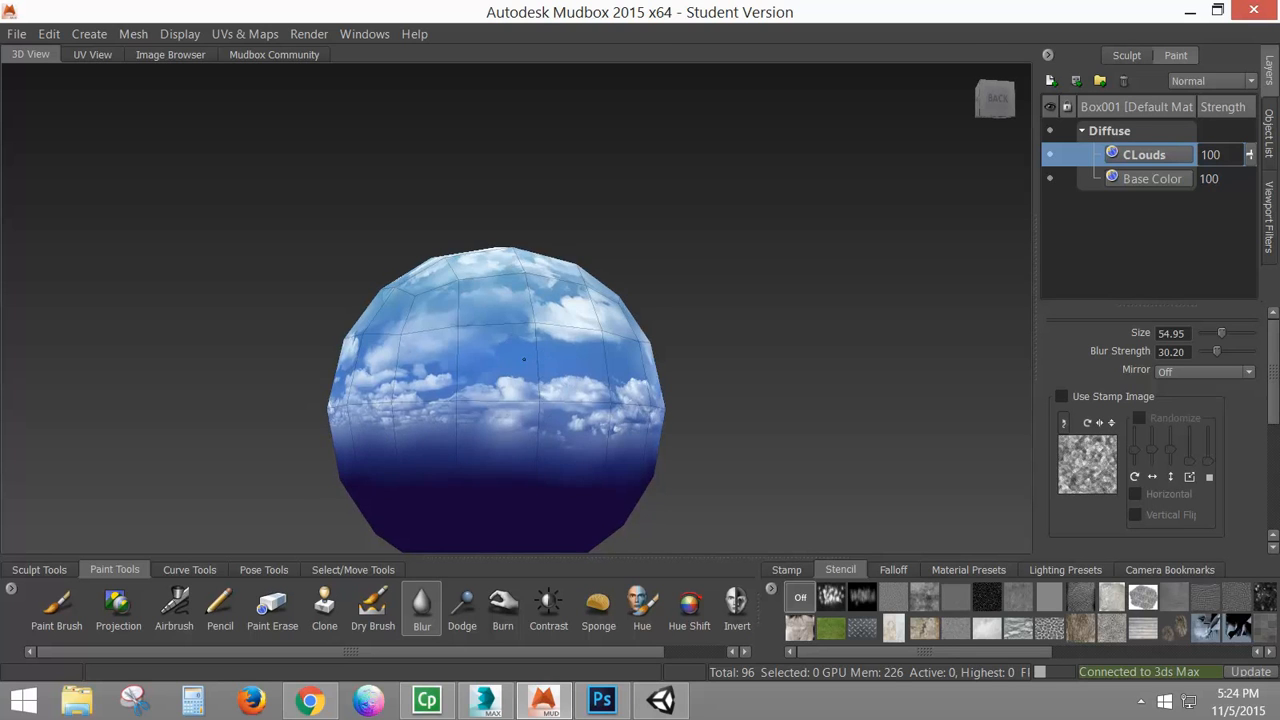
pyautogui.moveTo(534, 355); pyautogui.dragTo(662, 345)
# Step: Hide the sphere's wireframe and inspect the painted clouds from all around and from above
pyautogui.scroll(-3, 731, 309)
pyautogui.click(145, 44)
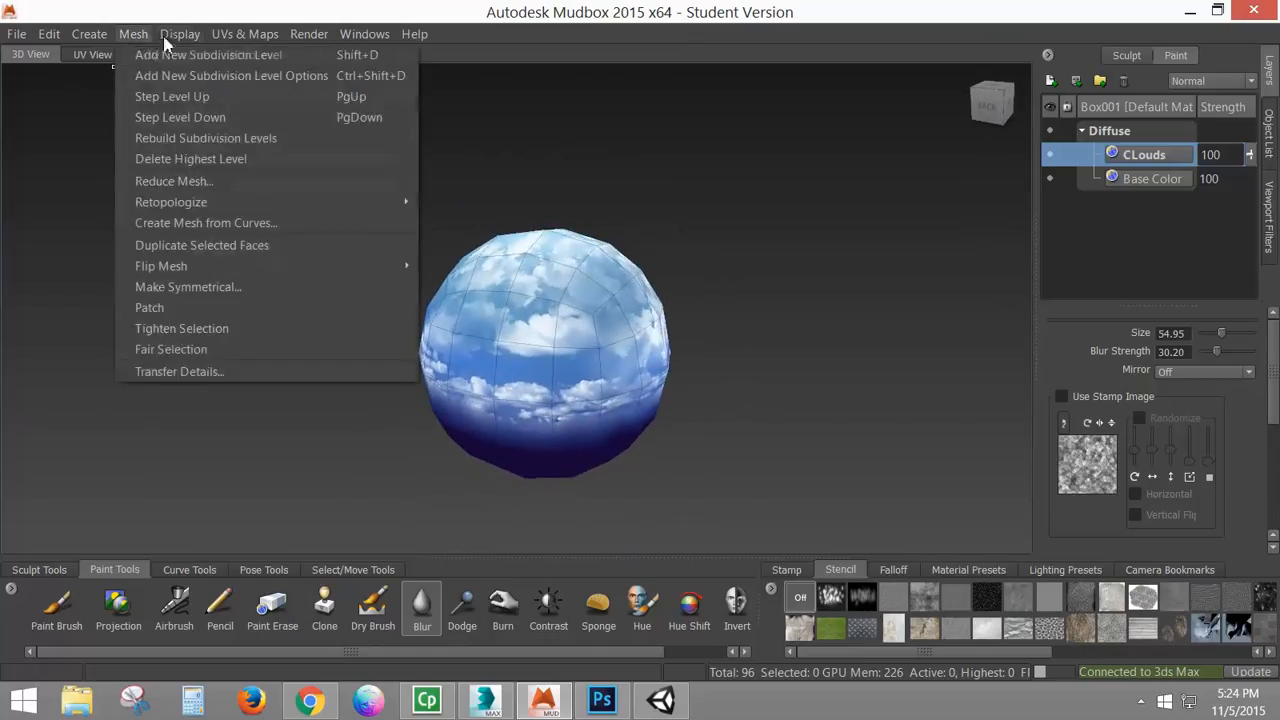
pyautogui.click(205, 265)
pyautogui.moveTo(506, 347); pyautogui.dragTo(800, 350)
pyautogui.moveTo(102, 335); pyautogui.dragTo(493, 331)
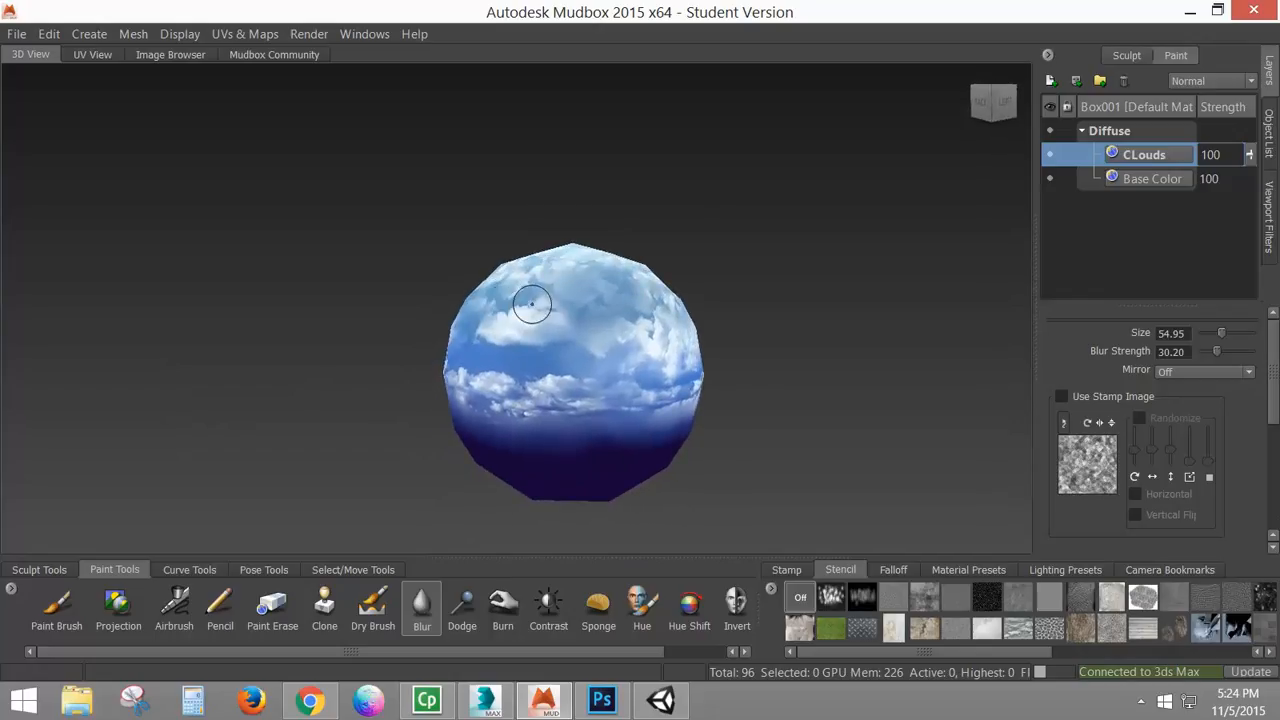
pyautogui.moveTo(572, 412); pyautogui.dragTo(554, 348)
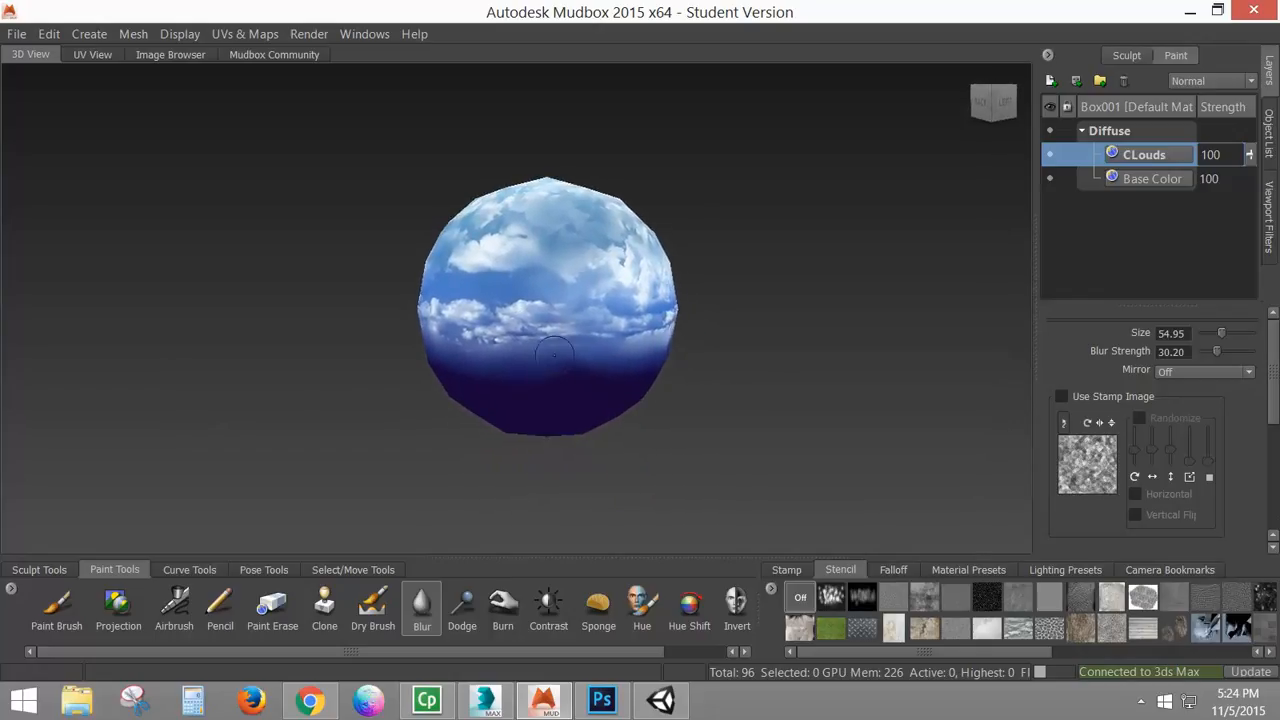
pyautogui.moveTo(471, 313); pyautogui.dragTo(606, 314)
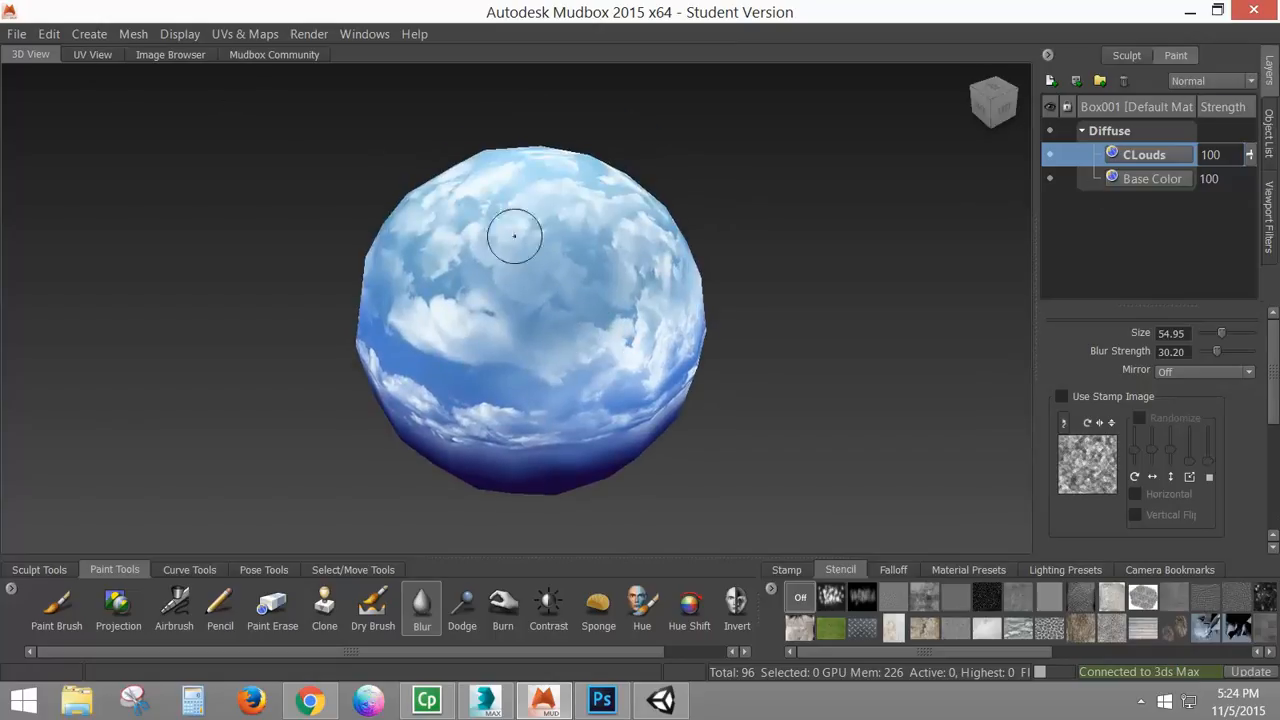
pyautogui.moveTo(514, 236)
pyautogui.mouseDown()
pyautogui.moveTo(556, 306)
pyautogui.moveTo(614, 299)
pyautogui.mouseUp()
# Step: Create a new 4096 Diffuse paint layer named Reference, saved as Targa [8 bit, RGBA]
pyautogui.click(1050, 82)
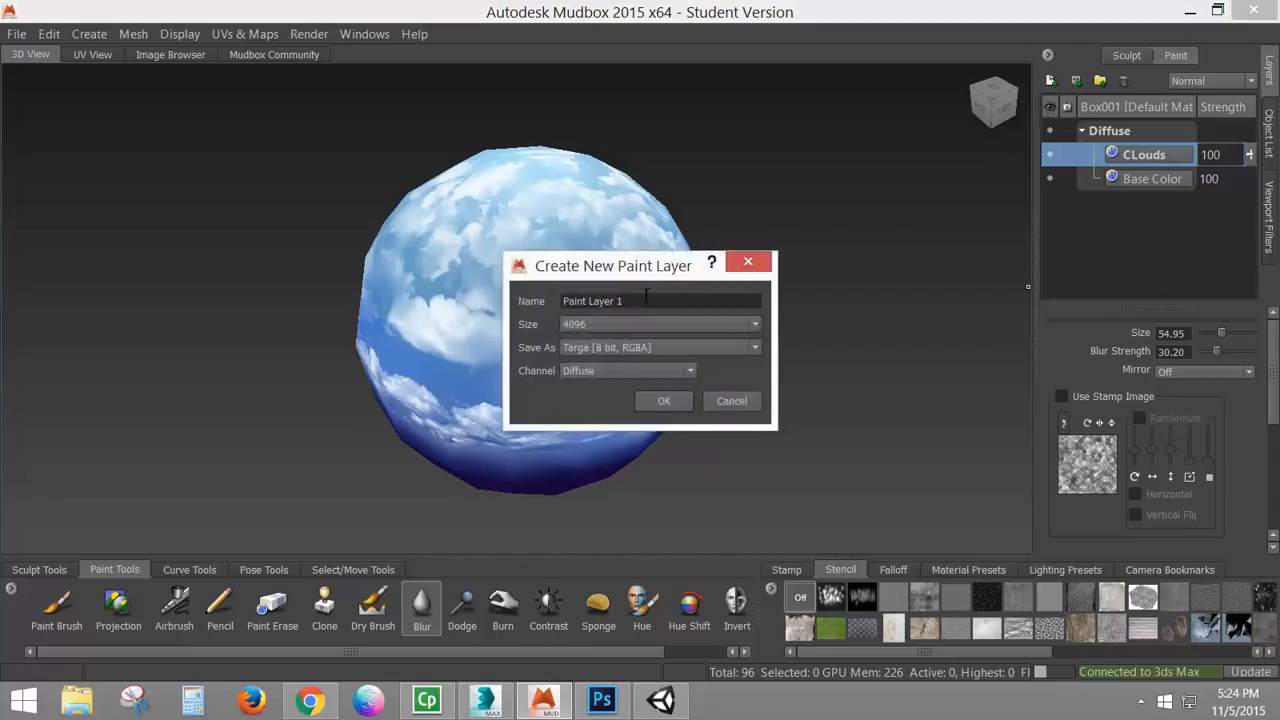
pyautogui.moveTo(644, 297); pyautogui.dragTo(428, 325)
pyautogui.write('Reference')
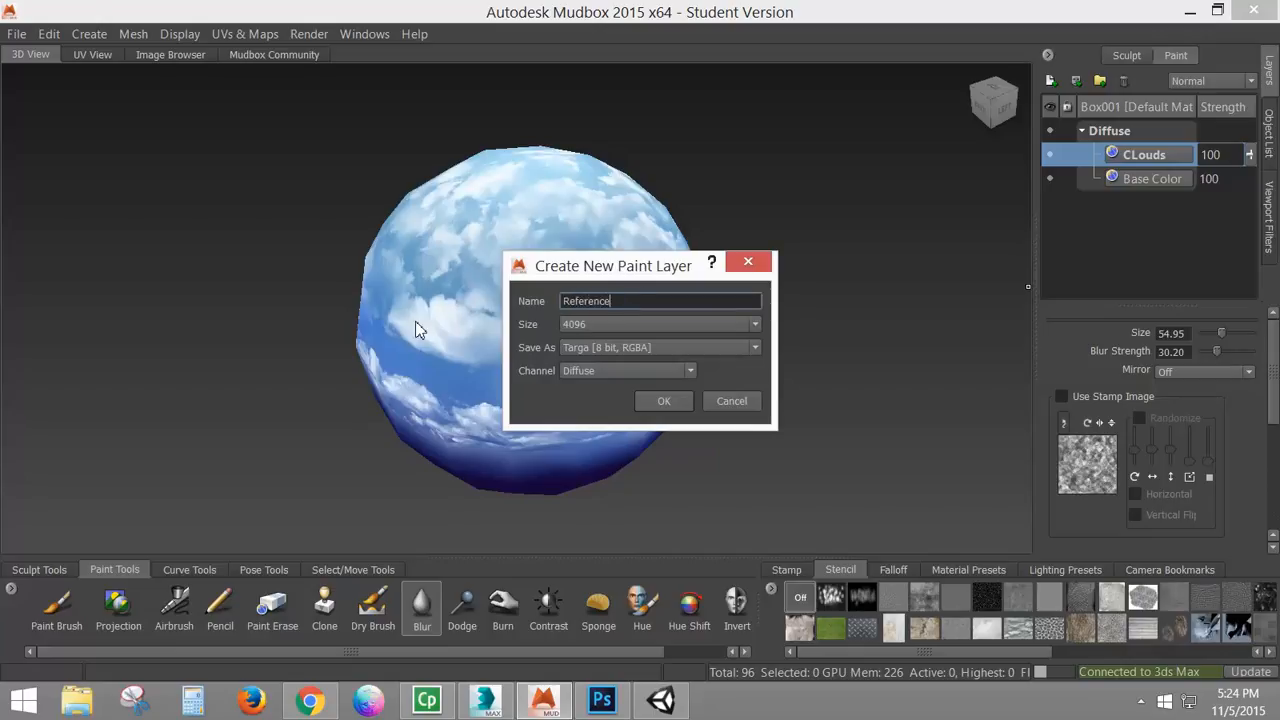
pyautogui.click(663, 402)
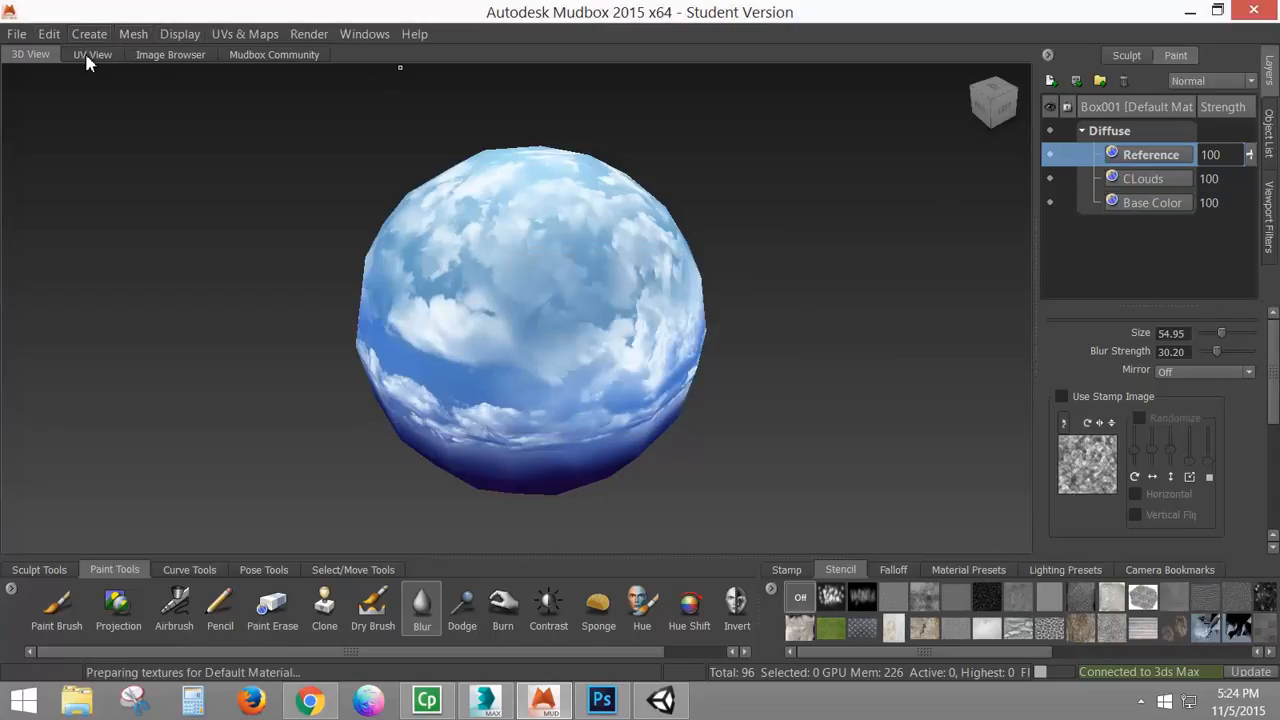
# Step: Flatten the sphere to UV space and frame the unfolded cross layout from the front
pyautogui.click(245, 36)
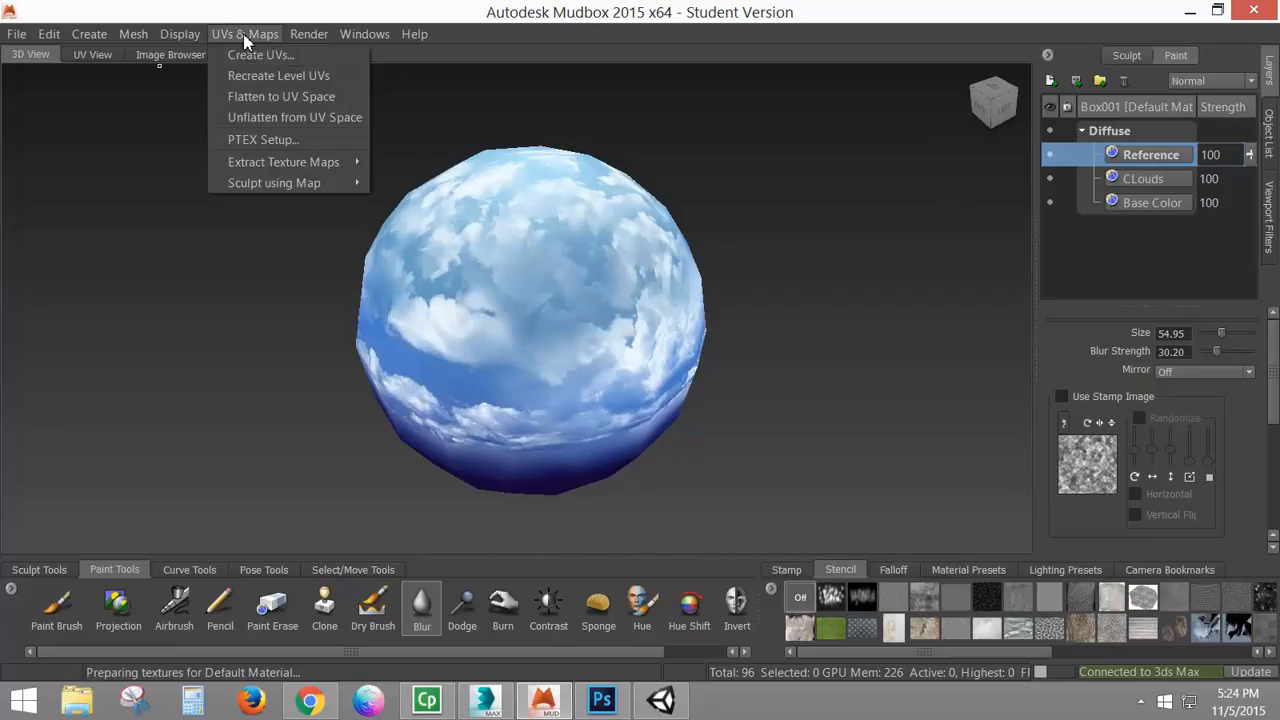
pyautogui.click(260, 97)
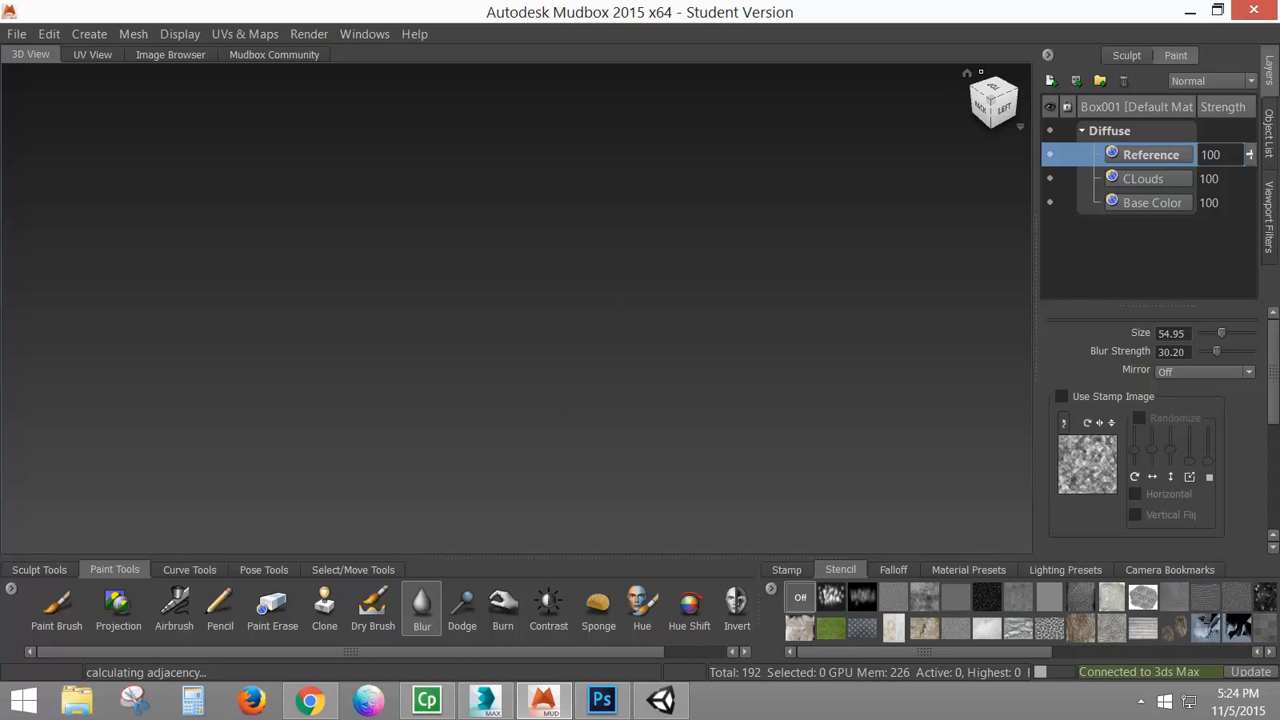
pyautogui.click(968, 76)
pyautogui.moveTo(736, 310); pyautogui.dragTo(306, 338)
pyautogui.moveTo(382, 404); pyautogui.dragTo(444, 337)
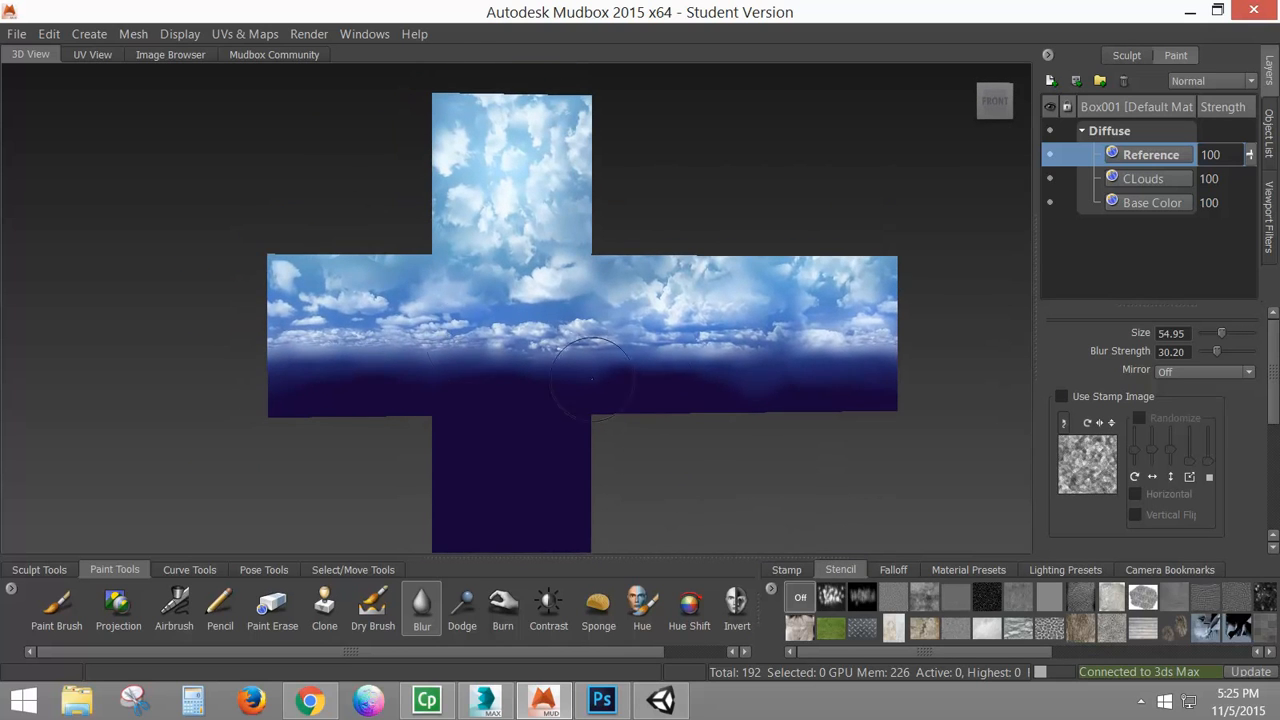
pyautogui.moveTo(703, 326)
pyautogui.mouseDown()
pyautogui.moveTo(612, 322)
pyautogui.moveTo(648, 309)
pyautogui.mouseUp()
pyautogui.moveTo(638, 112); pyautogui.dragTo(650, 111)
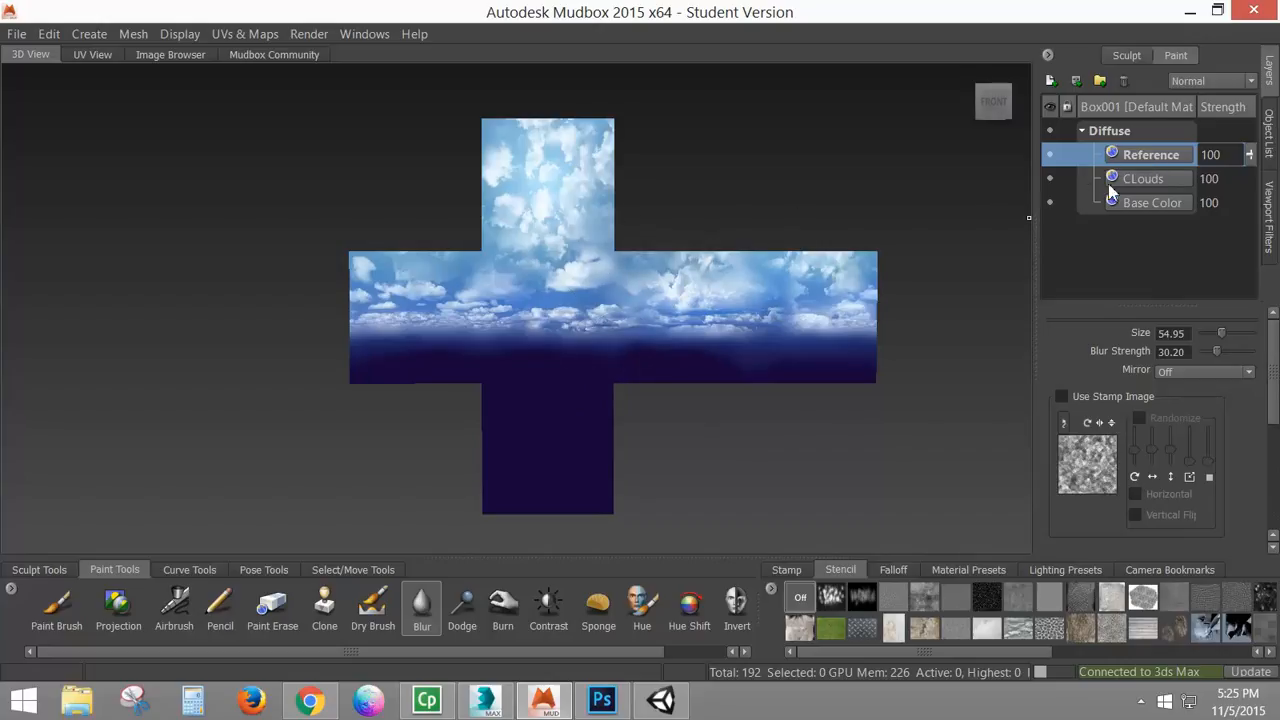
# Step: Choose the Paint Brush with a green hue, try a stroke on the flattened sky and undo it
pyautogui.click(57, 605)
pyautogui.click(1205, 333)
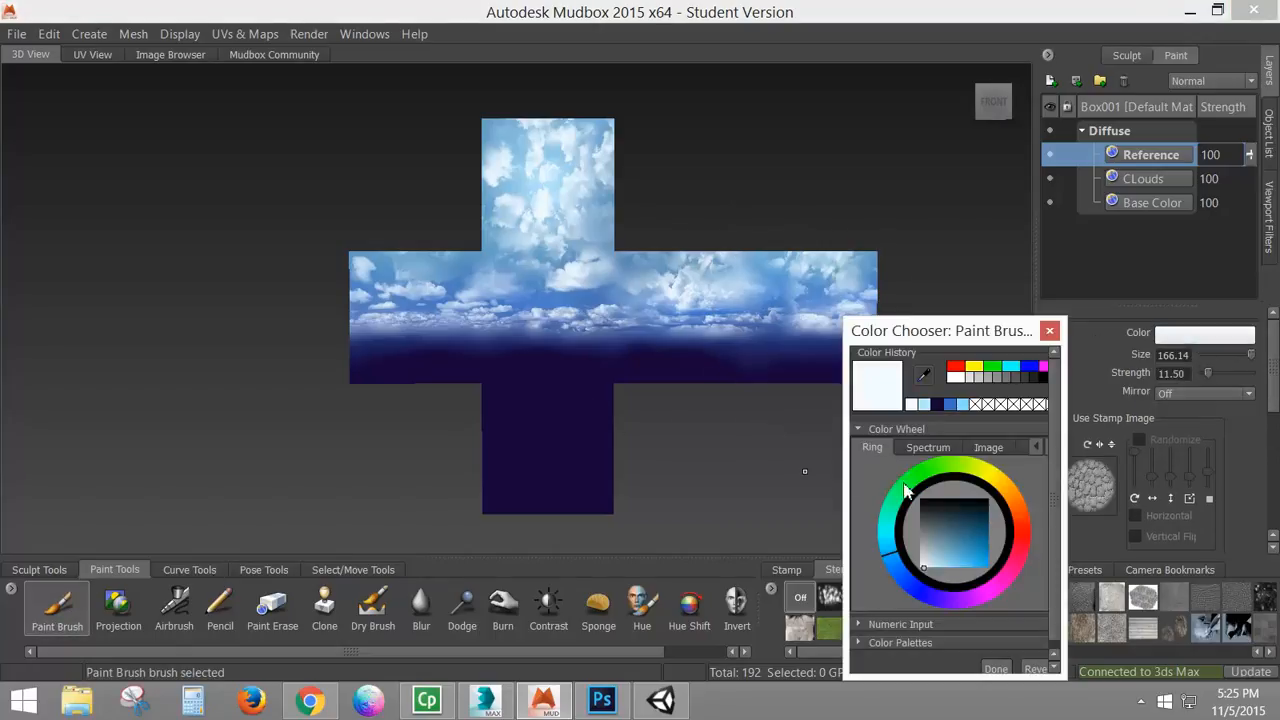
pyautogui.click(924, 485)
pyautogui.click(996, 668)
pyautogui.scroll(-5, 1275, 387)
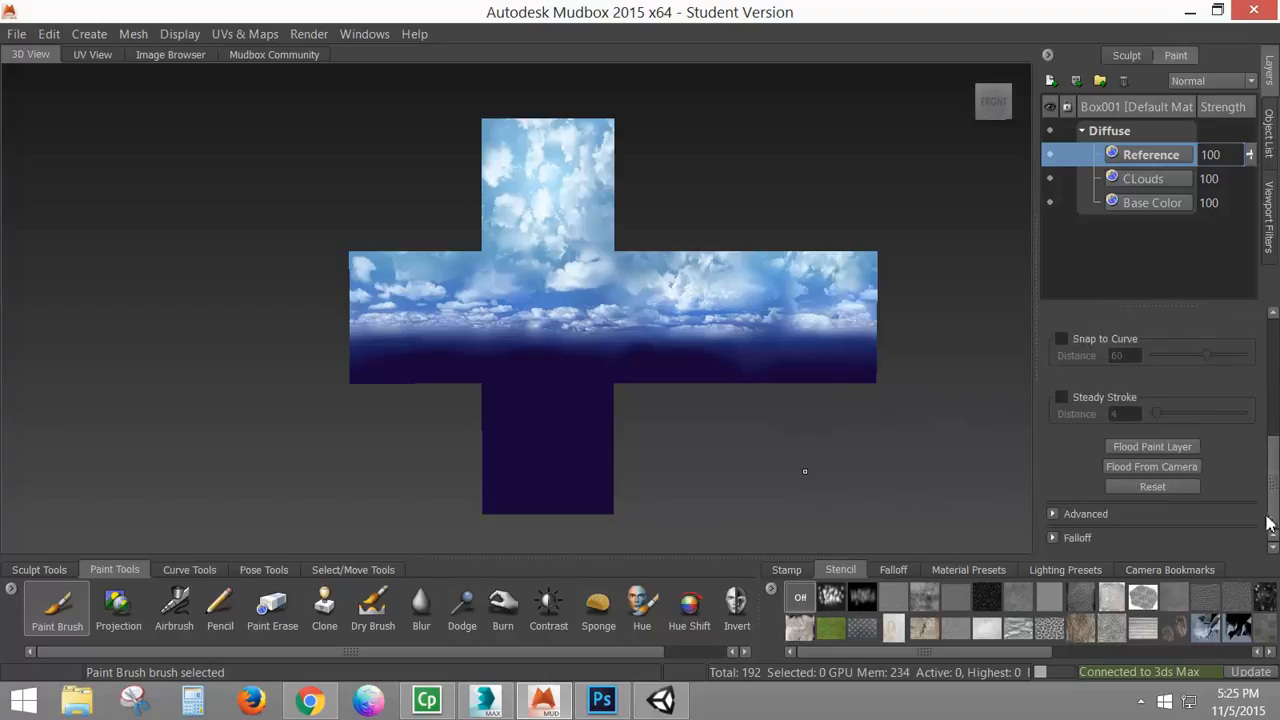
pyautogui.moveTo(1275, 423); pyautogui.dragTo(1276, 335)
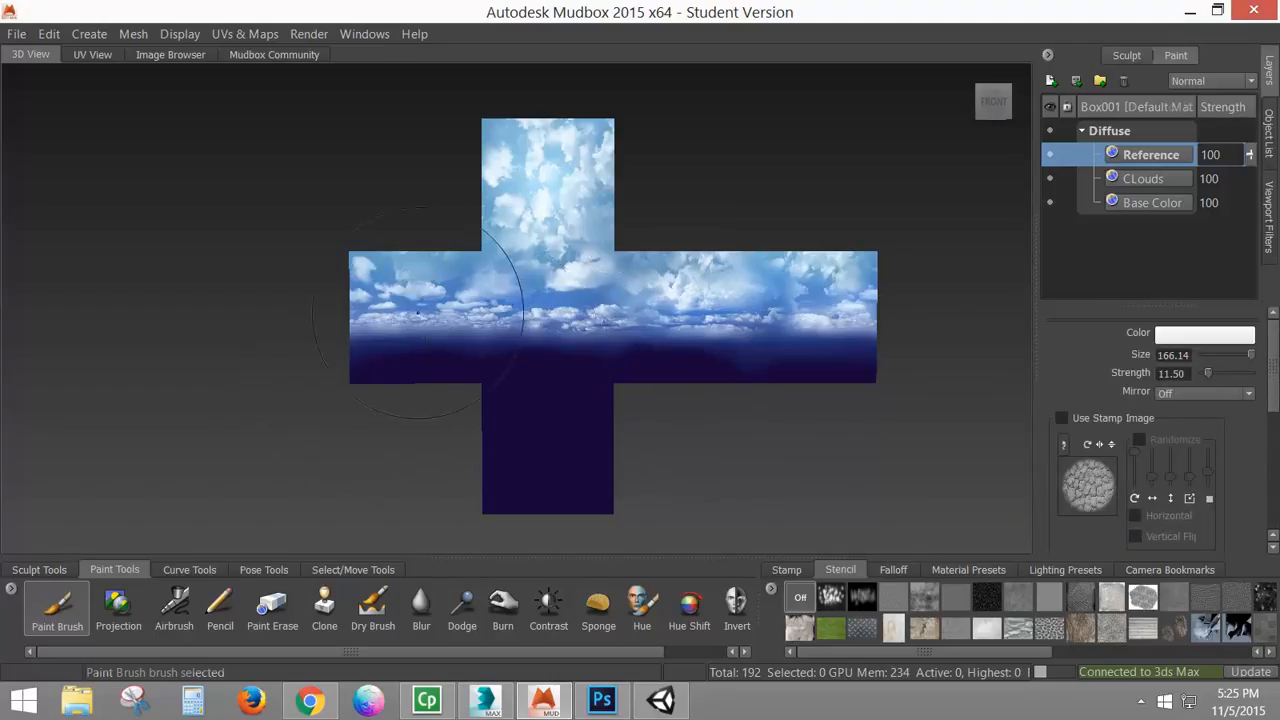
pyautogui.moveTo(450, 300); pyautogui.dragTo(398, 350)
pyautogui.hotkey('ctrl', 'z')
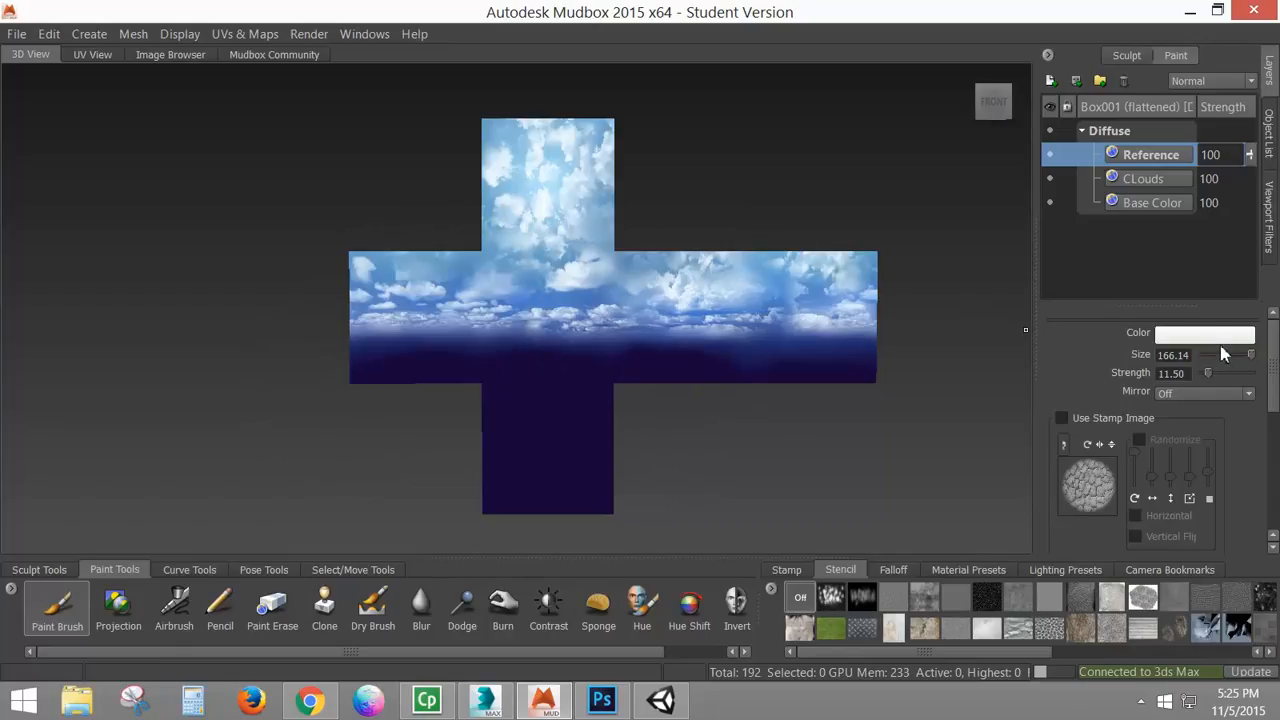
# Step: Paint the whole flattened cross in fully saturated green on the Reference layer and hide that layer
pyautogui.click(1215, 340)
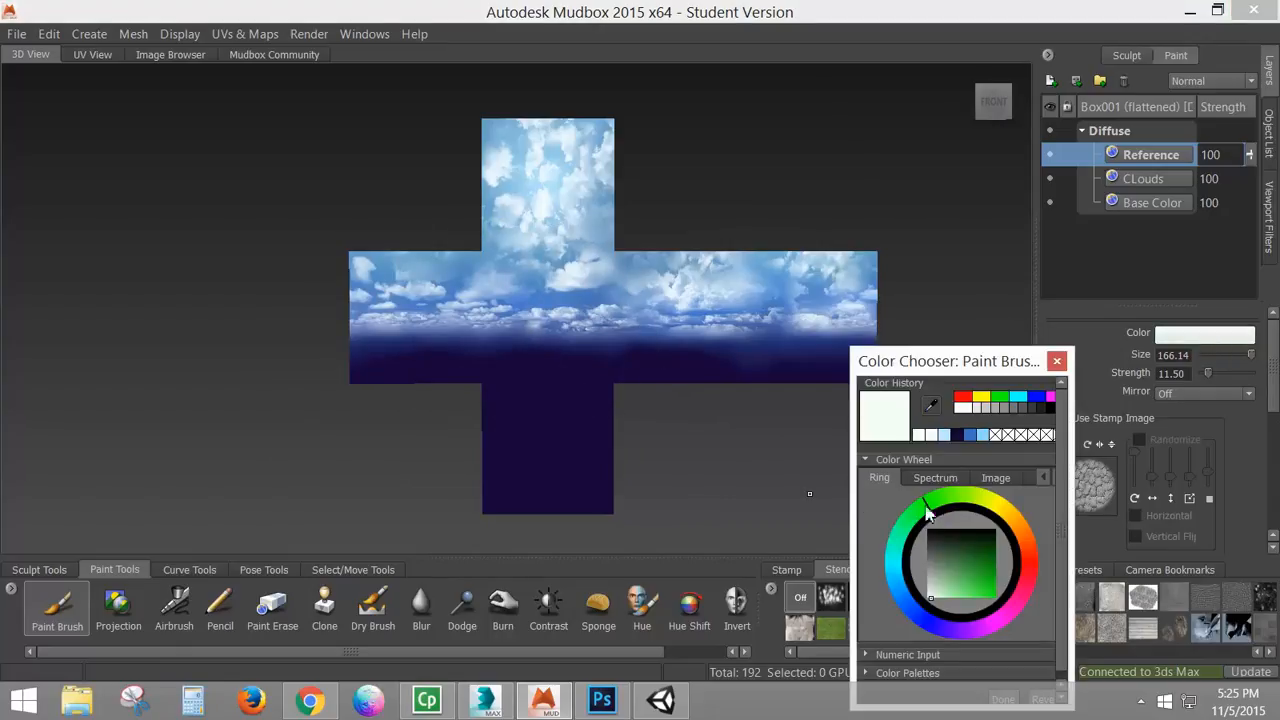
pyautogui.moveTo(962, 570); pyautogui.dragTo(998, 600)
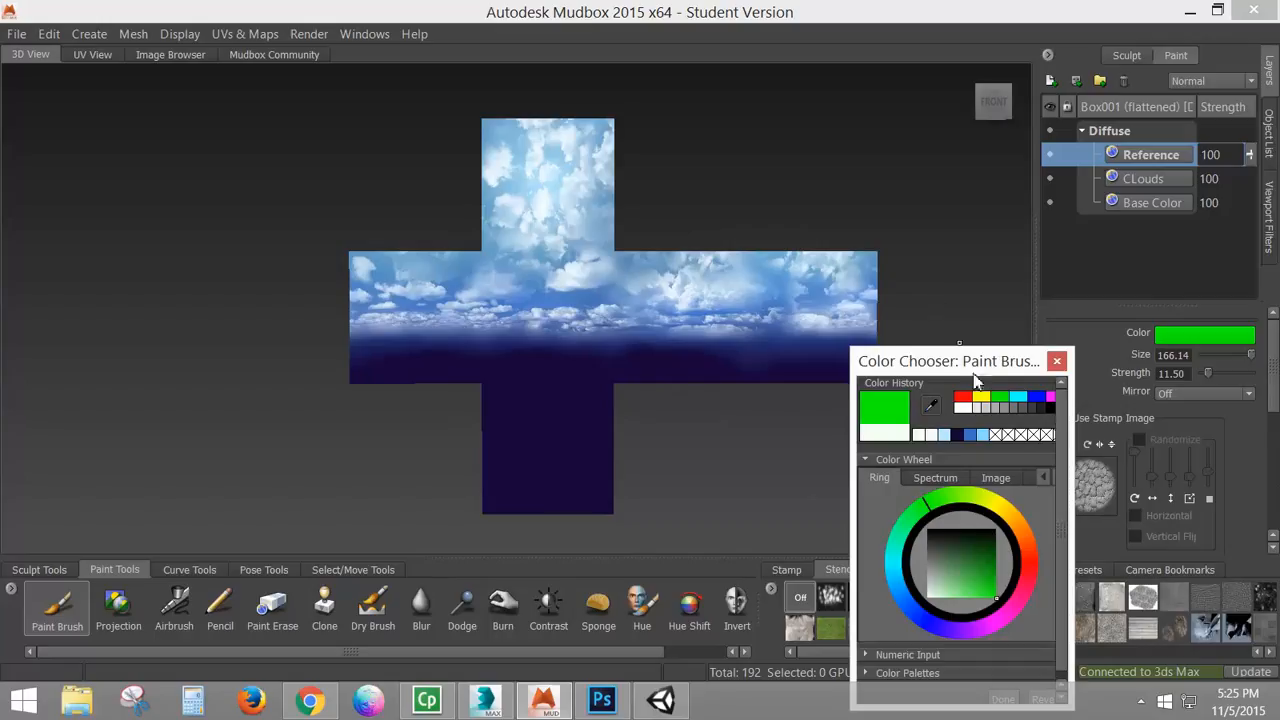
pyautogui.moveTo(975, 378); pyautogui.dragTo(966, 284)
pyautogui.click(993, 605)
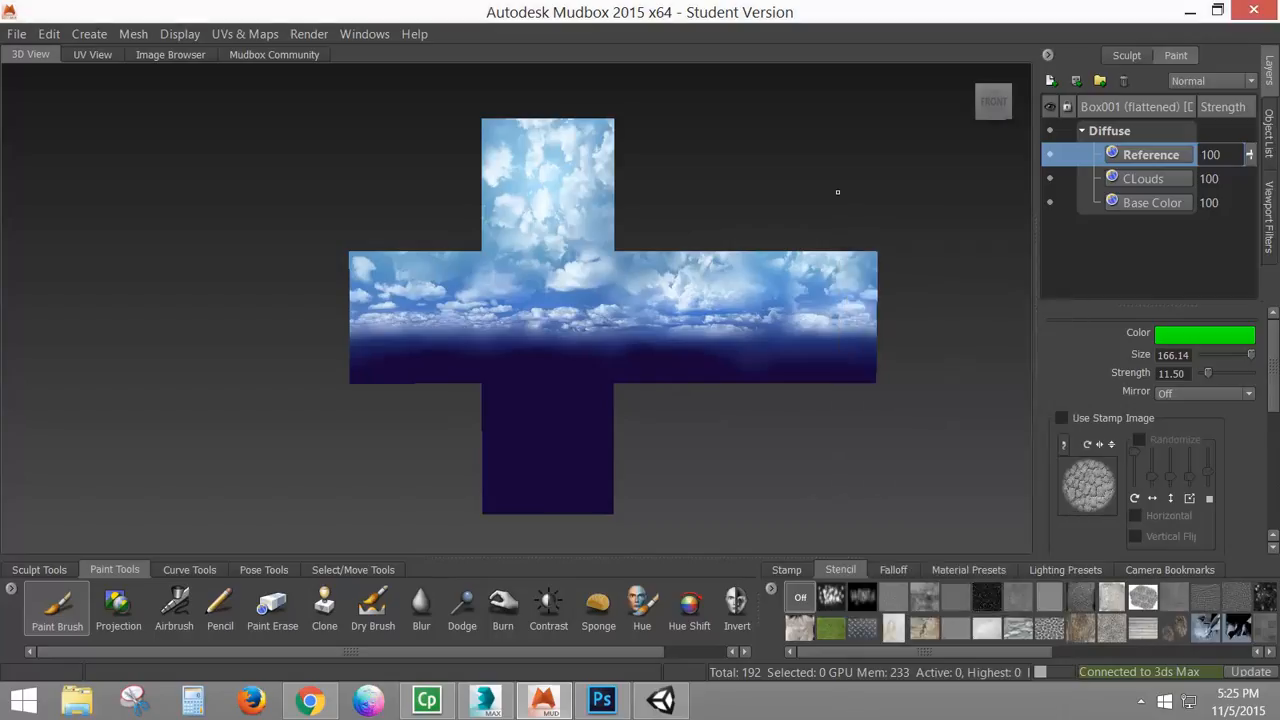
pyautogui.moveTo(849, 265)
pyautogui.mouseDown()
pyautogui.moveTo(511, 284)
pyautogui.moveTo(550, 145)
pyautogui.moveTo(506, 128)
pyautogui.moveTo(500, 410)
pyautogui.moveTo(375, 360)
pyautogui.moveTo(550, 450)
pyautogui.moveTo(501, 494)
pyautogui.moveTo(565, 470)
pyautogui.moveTo(586, 322)
pyautogui.mouseUp()
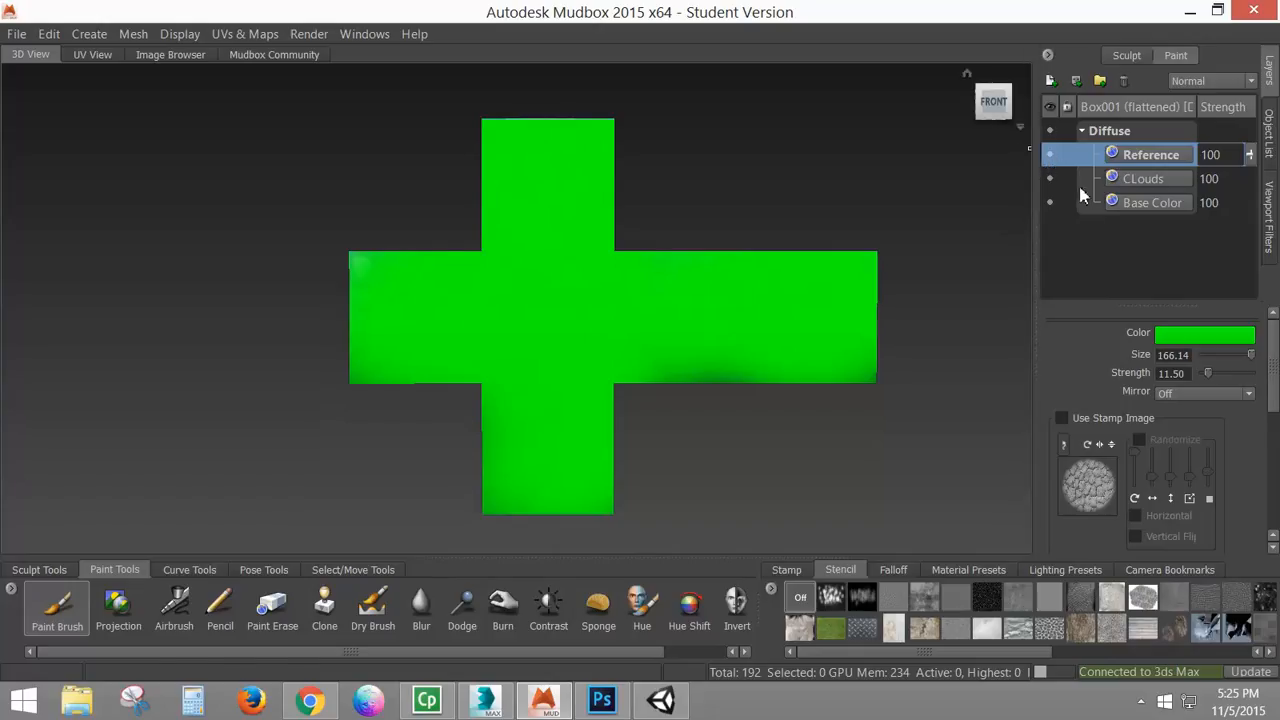
pyautogui.click(1049, 154)
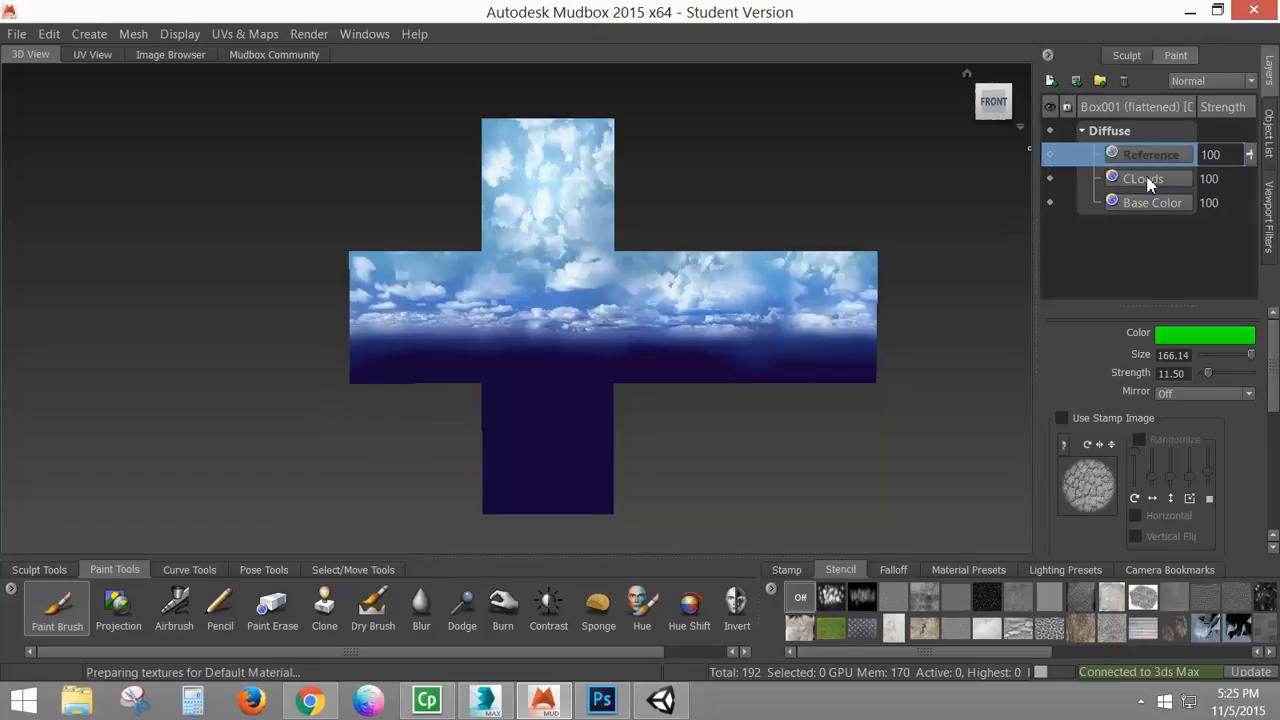
# Step: Save the scene as SkyboxDemo in the Skybox folder under 3dsMax, scenes, CtrlAultDelTutorials
pyautogui.click(18, 36)
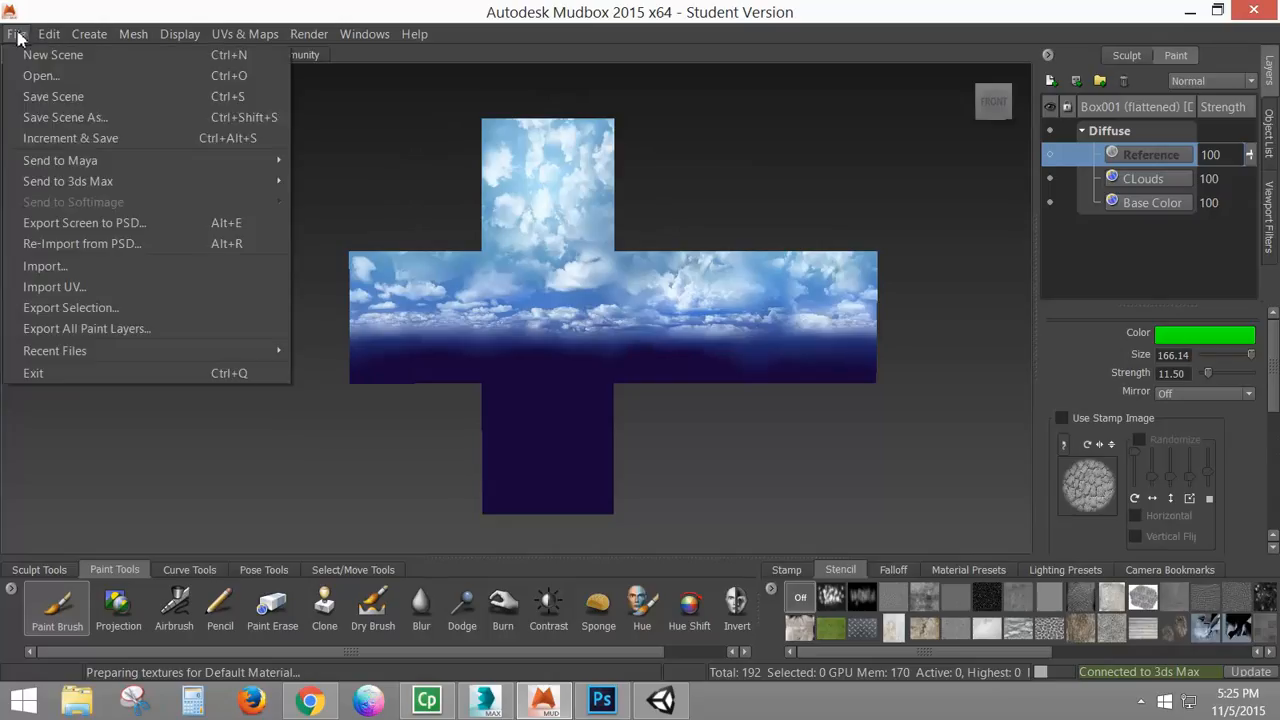
pyautogui.click(52, 116)
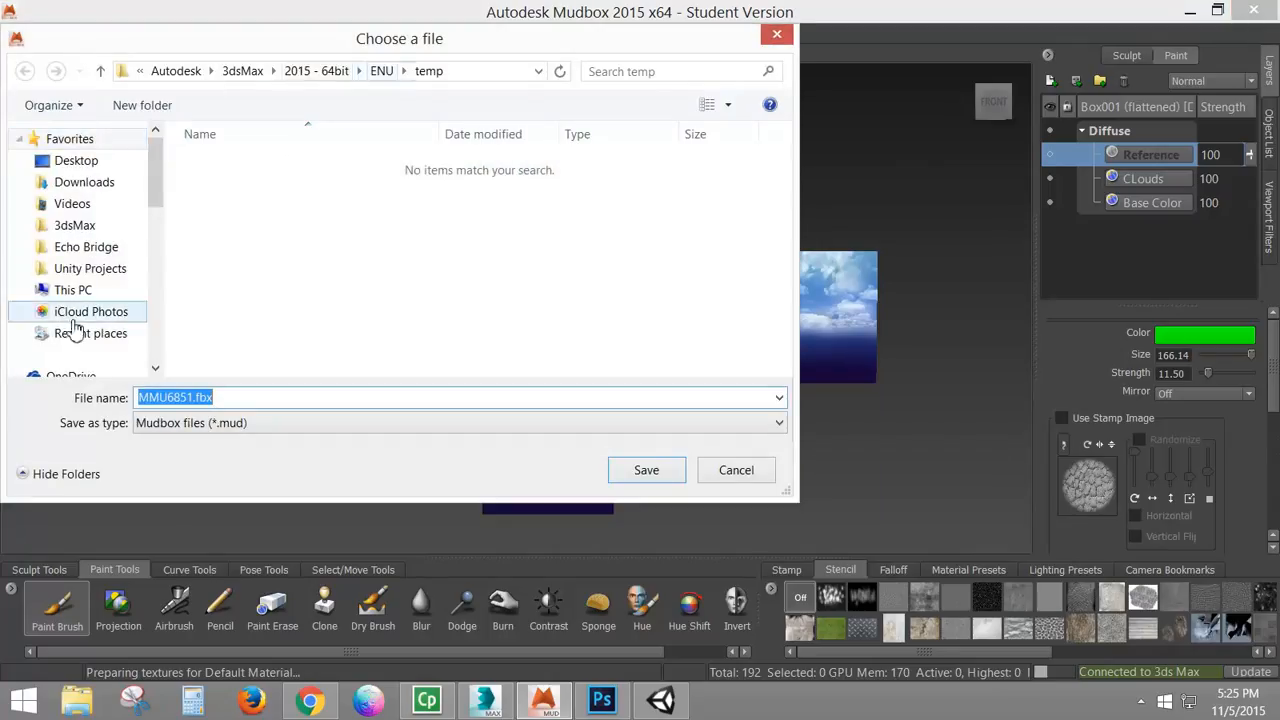
pyautogui.click(76, 225)
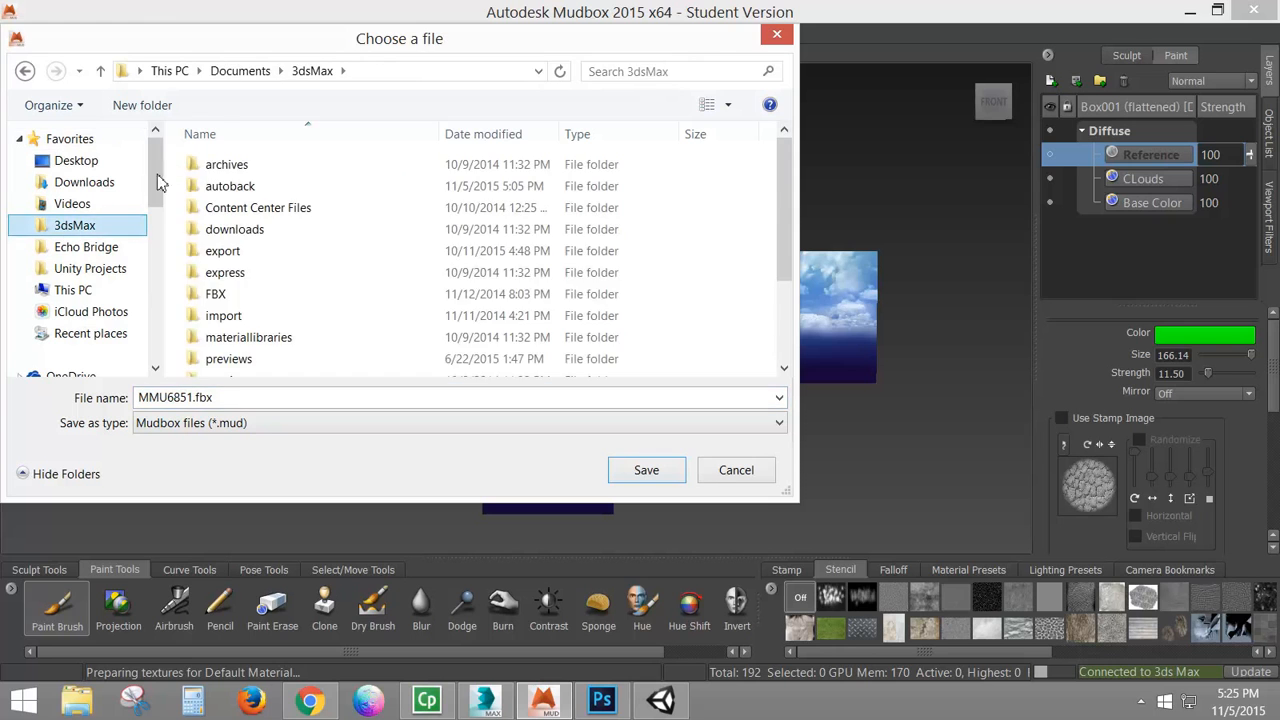
pyautogui.click(229, 337)
pyautogui.scroll(-2, 230, 355)
pyautogui.click(233, 346)
pyautogui.doubleClick(233, 346)
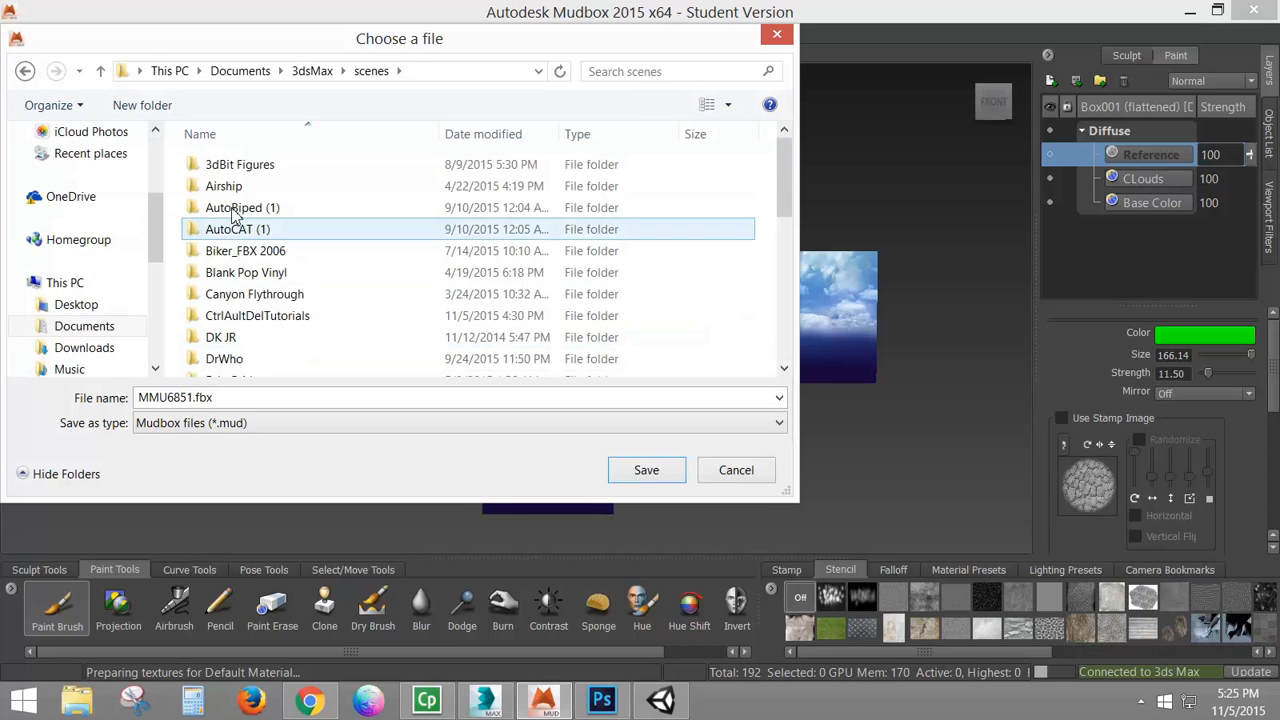
pyautogui.doubleClick(249, 317)
pyautogui.doubleClick(250, 272)
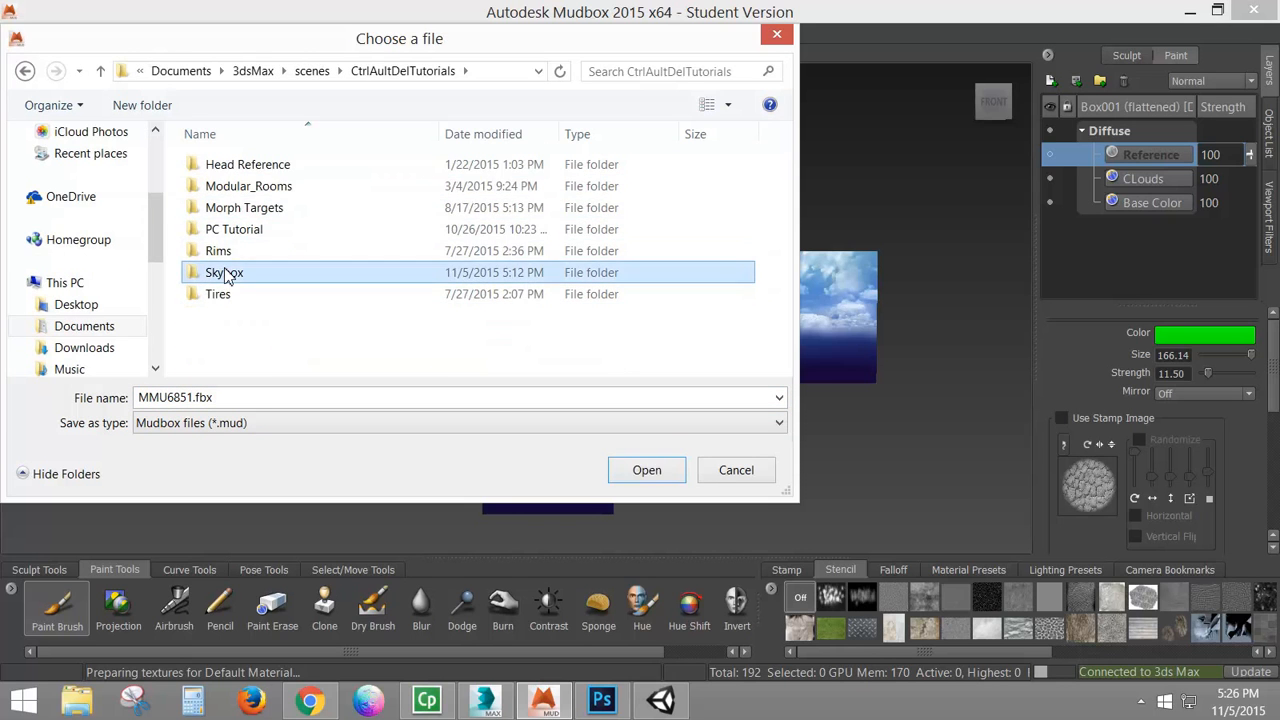
pyautogui.doubleClick(231, 399)
pyautogui.write('SkyboxDemo')
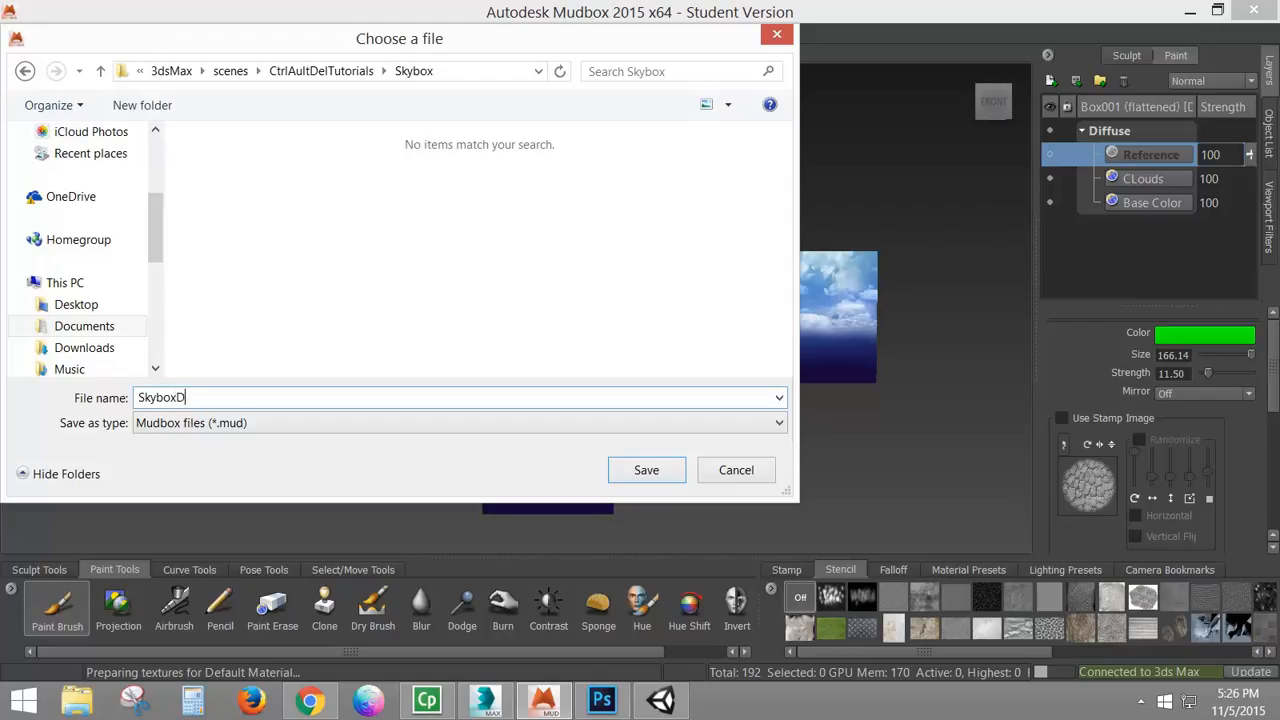
pyautogui.click(647, 470)
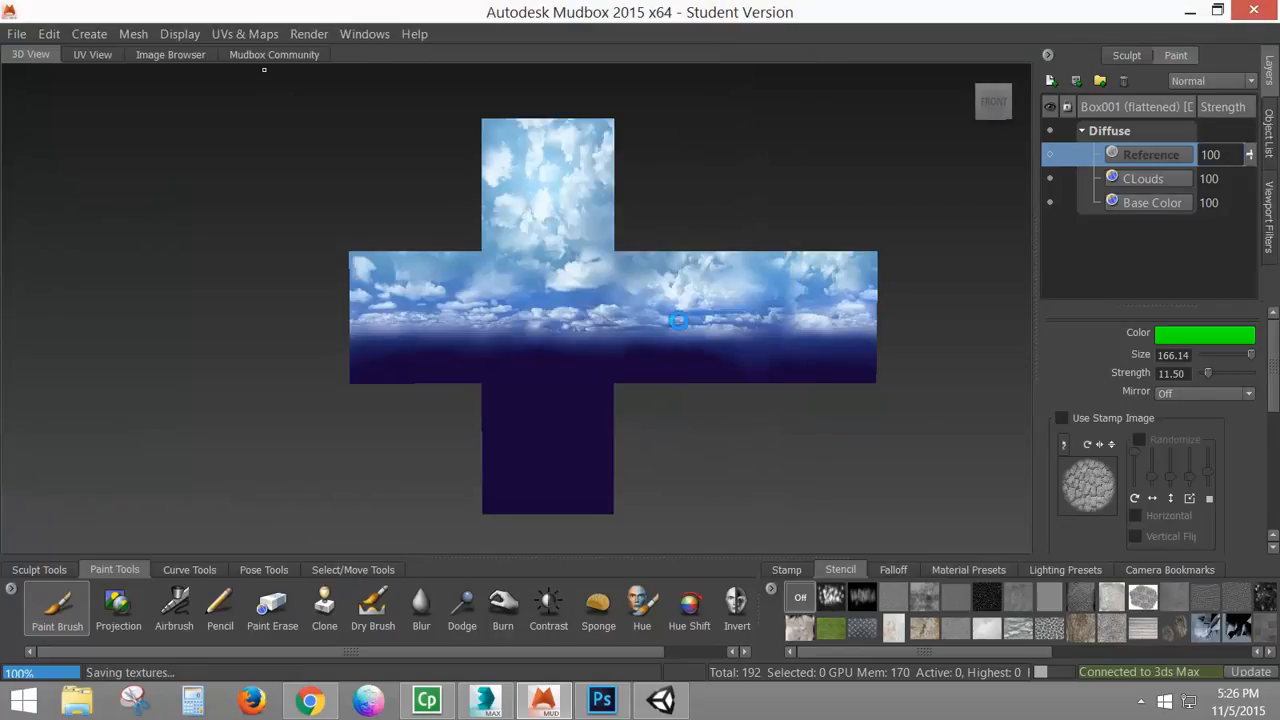
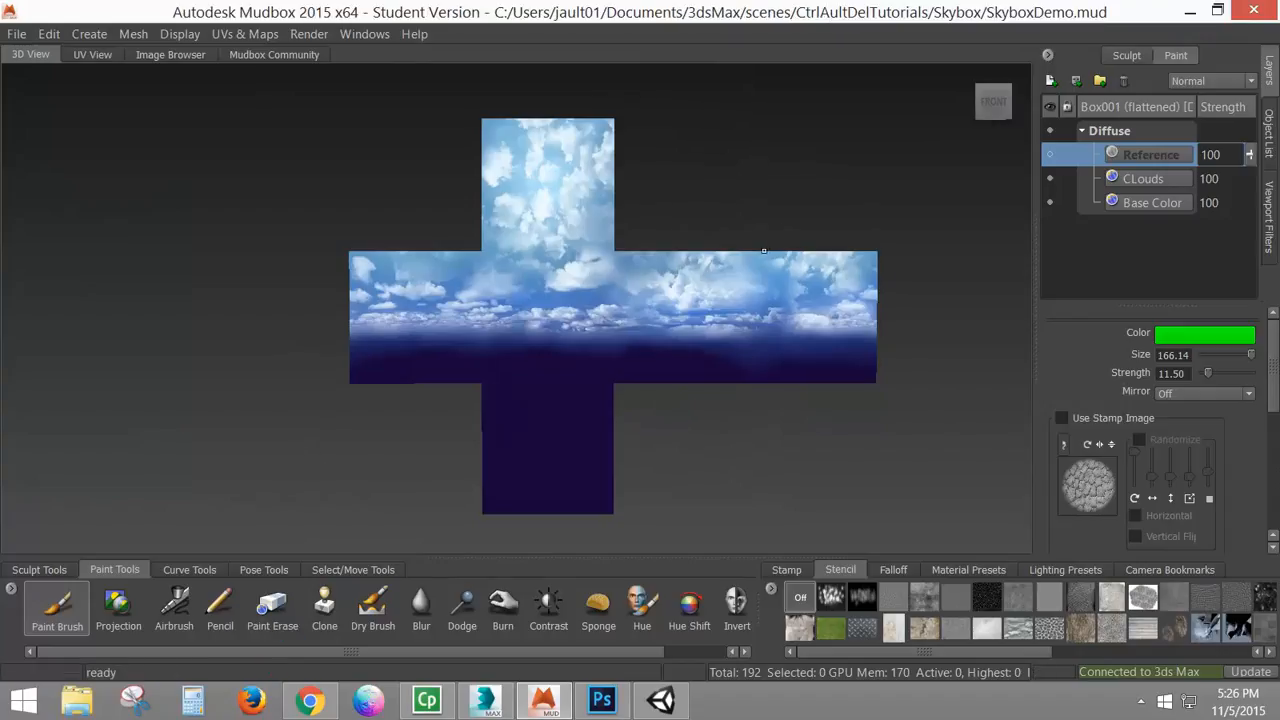
# Step: Merge the visible CLouds and Base Color paint layers and start exporting the merged layer
pyautogui.rightClick(1147, 184)
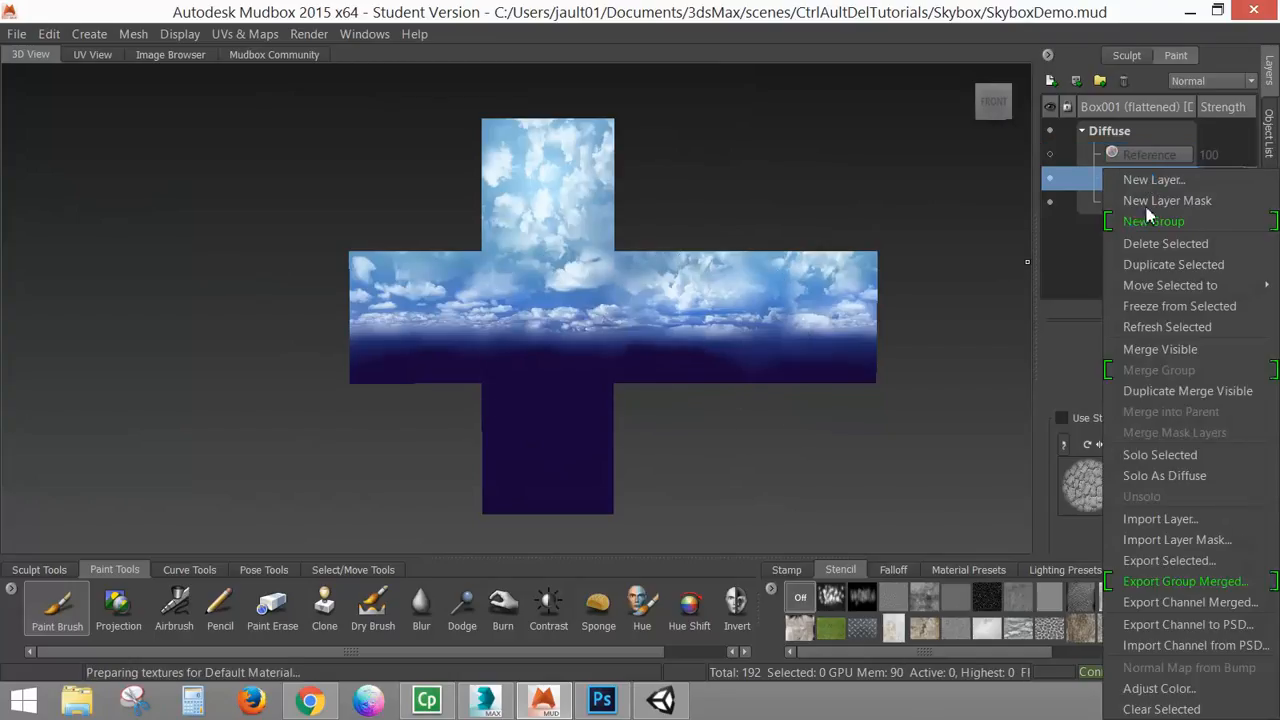
pyautogui.click(1155, 349)
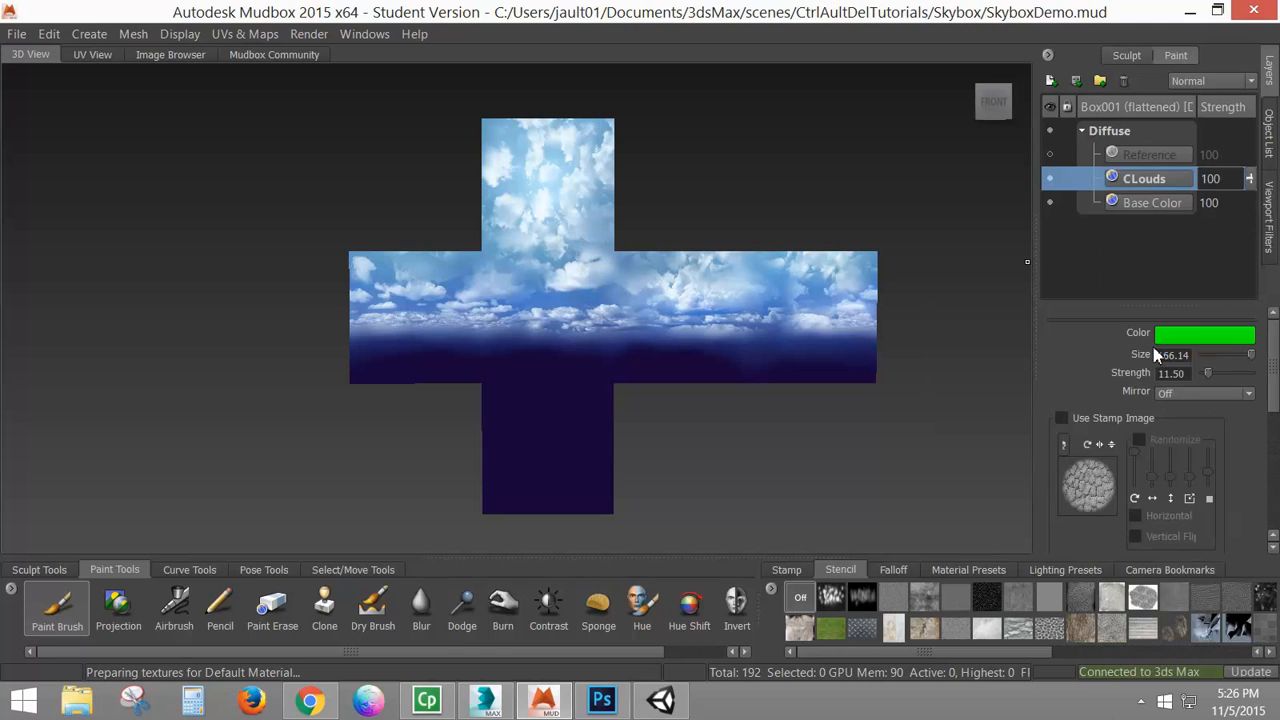
pyautogui.rightClick(1160, 185)
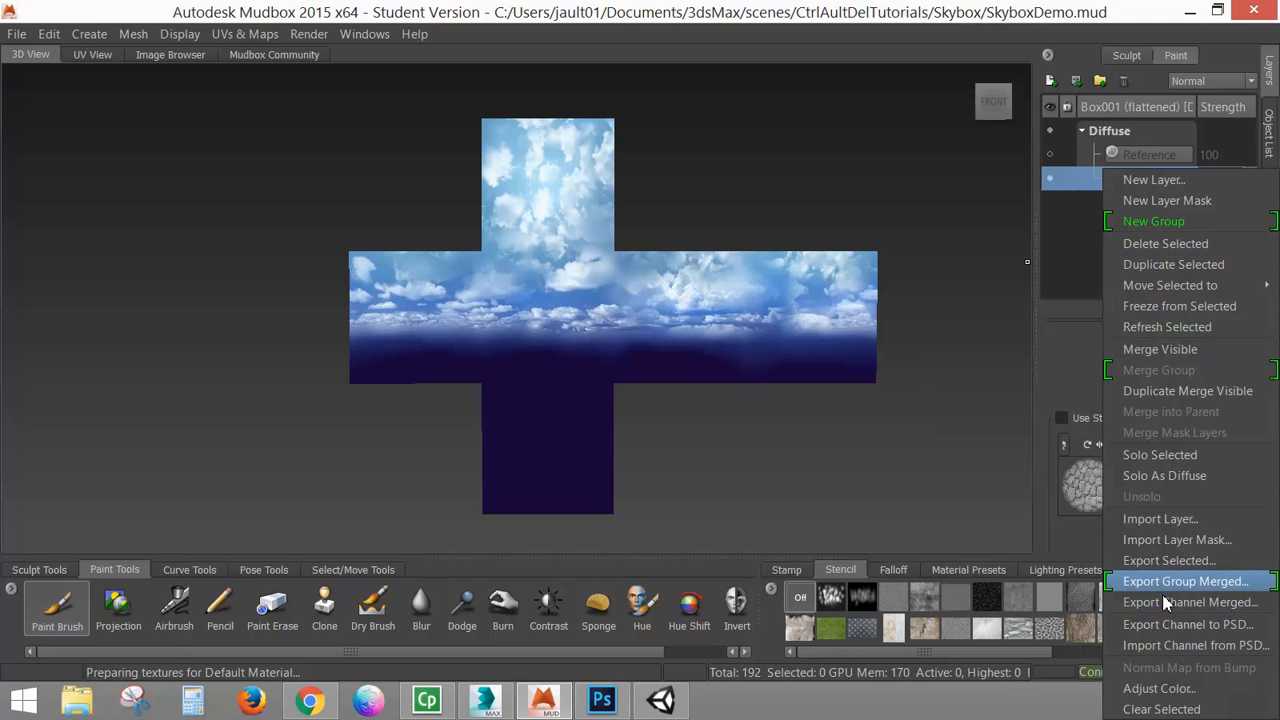
pyautogui.click(1159, 557)
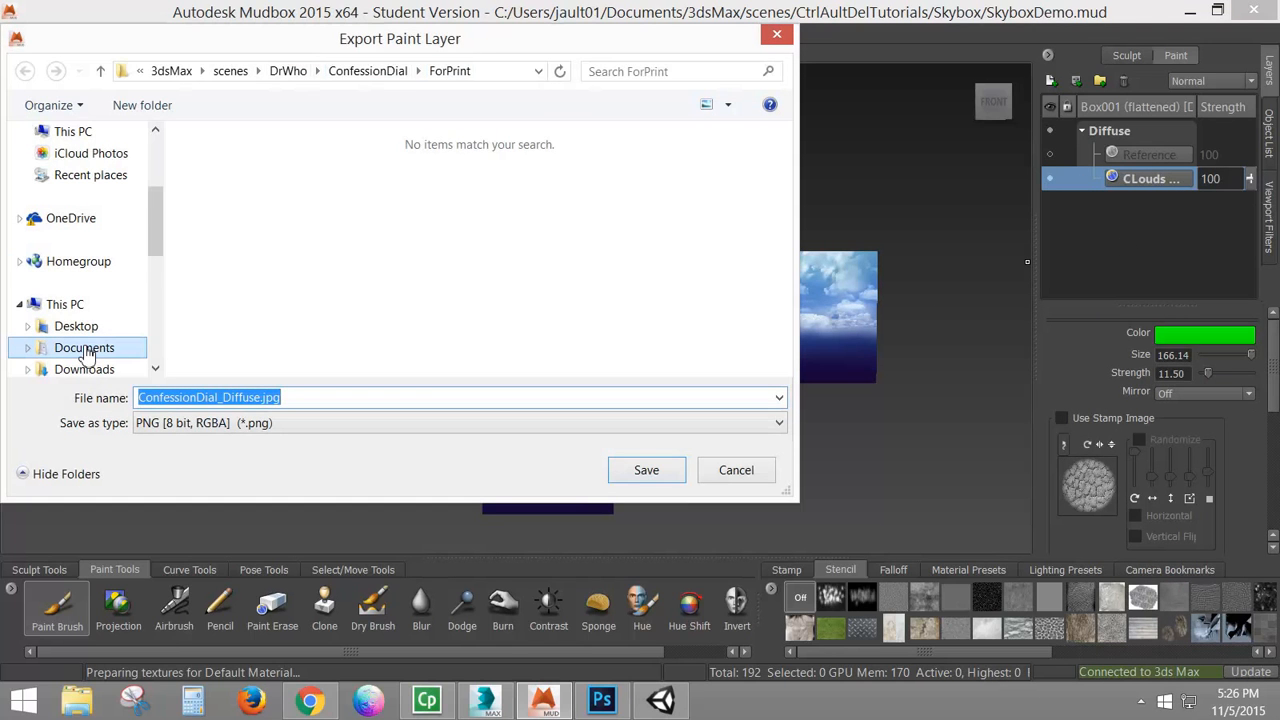
# Step: Set the export location to the Skybox folder under Documents, 3dsMax, scenes, CtrlAultDelTutorials
pyautogui.click(85, 350)
pyautogui.doubleClick(235, 187)
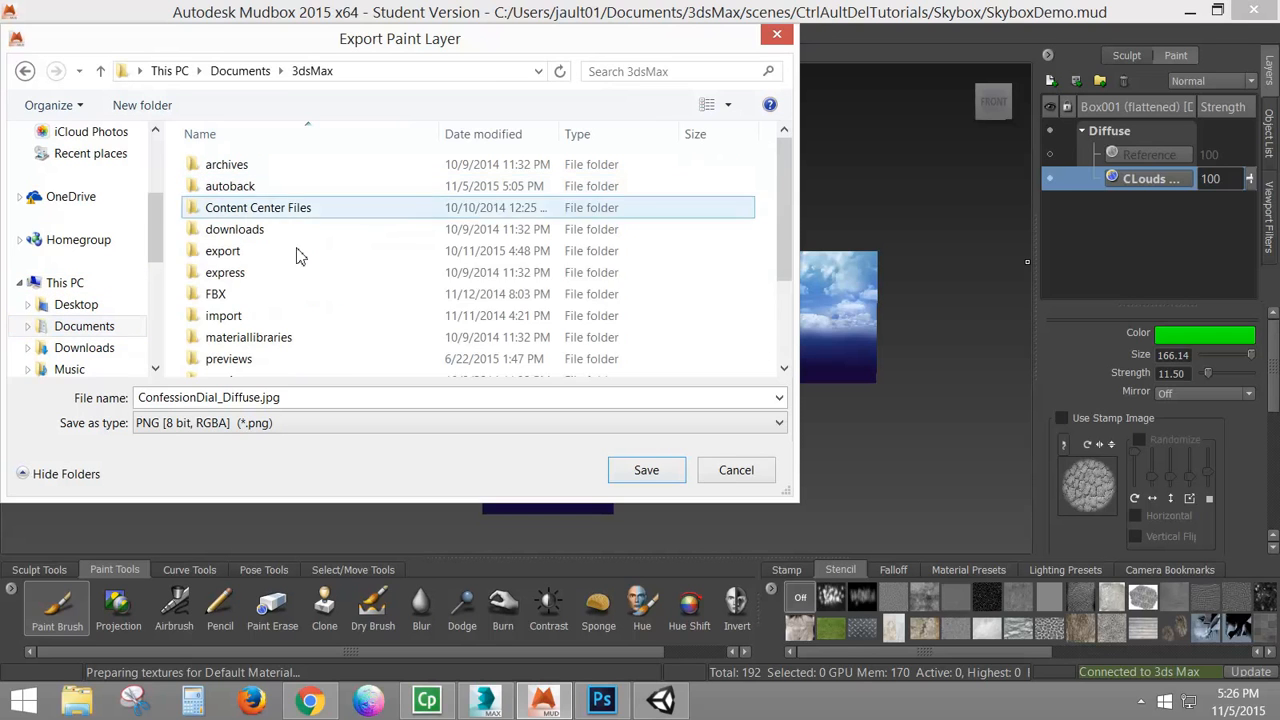
pyautogui.click(300, 338)
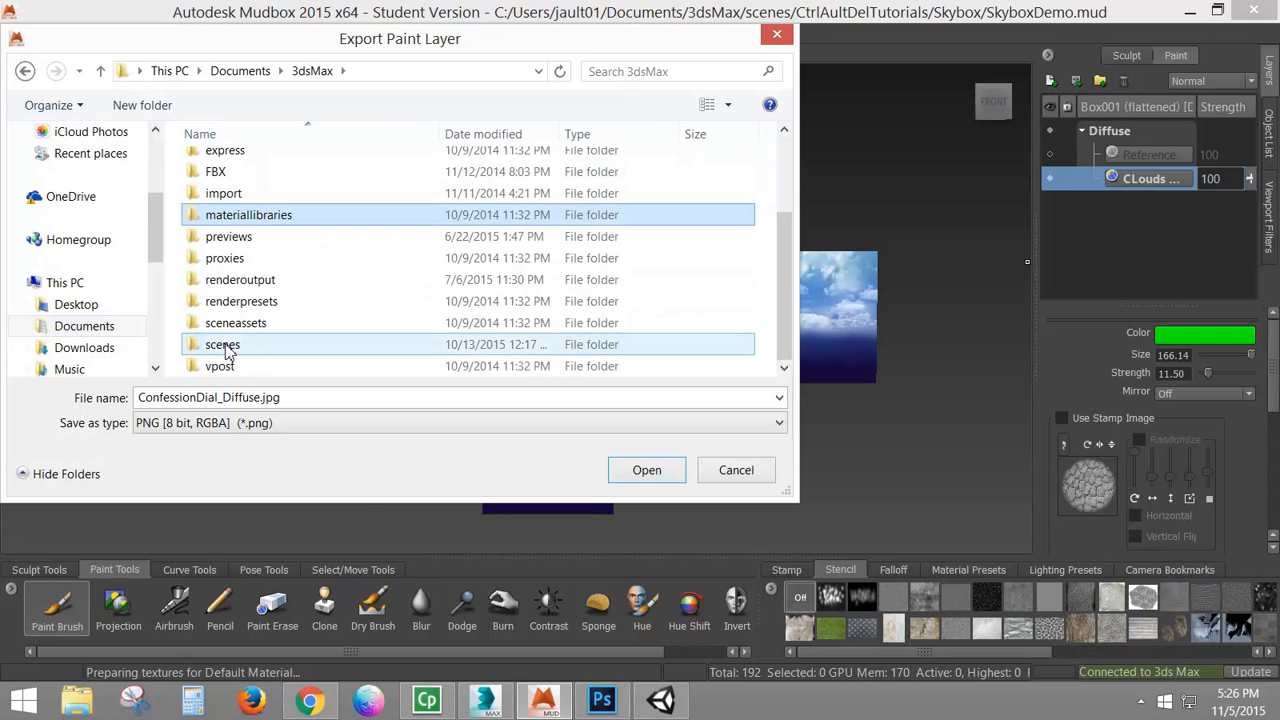
pyautogui.doubleClick(224, 345)
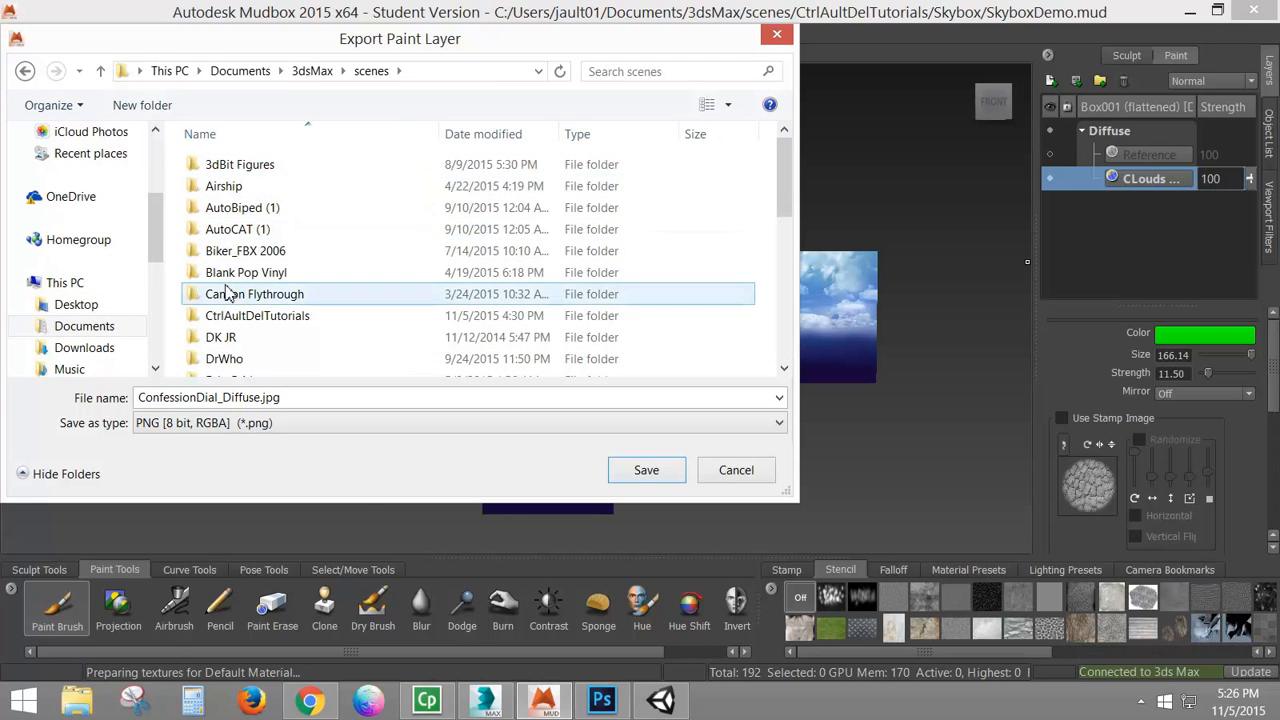
pyautogui.scroll(-10, 223, 326)
pyautogui.scroll(8, 247, 232)
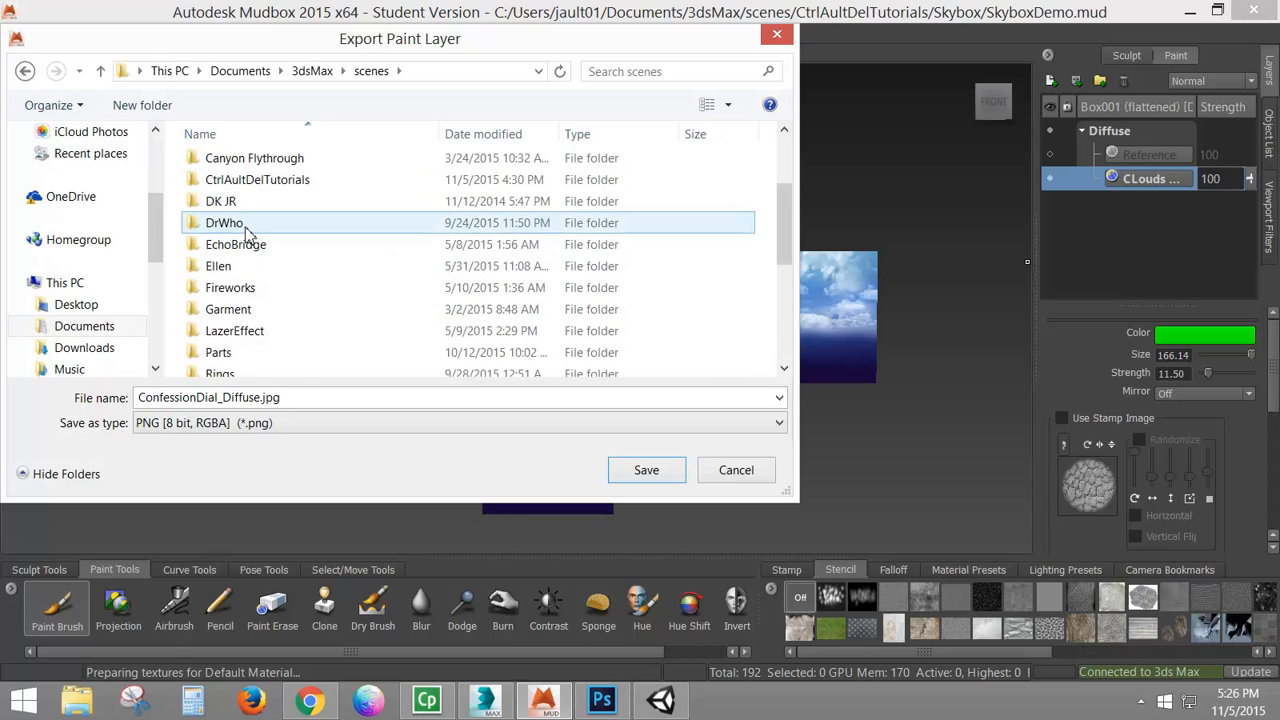
pyautogui.doubleClick(252, 180)
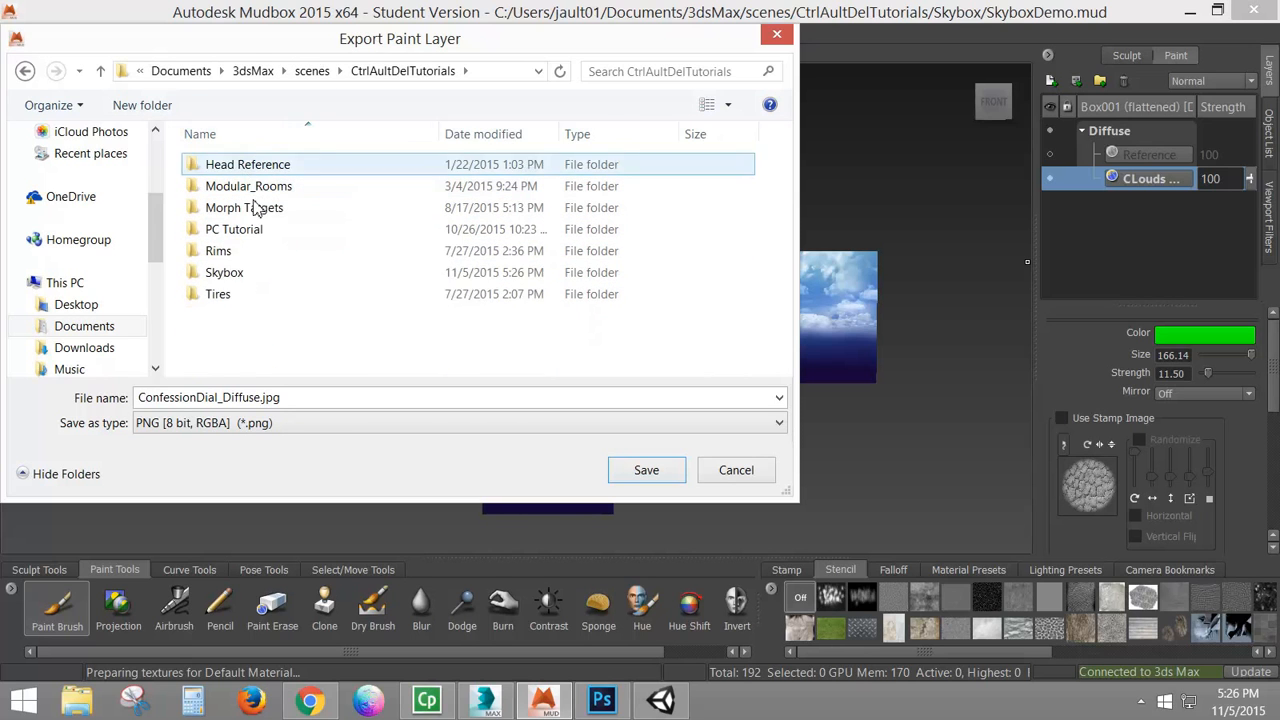
pyautogui.doubleClick(232, 274)
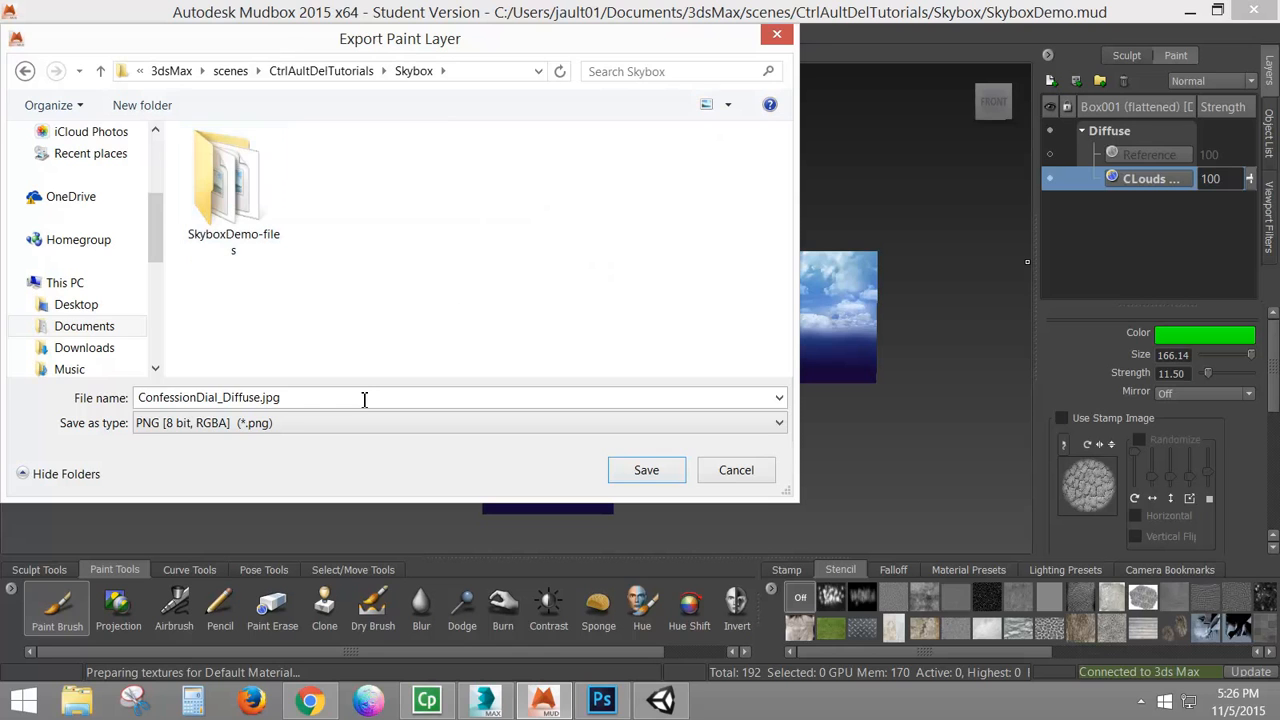
# Step: Export the merged sky layer as a Targa [8 bit, RGBA] image named Skybox_Raw
pyautogui.doubleClick(301, 397)
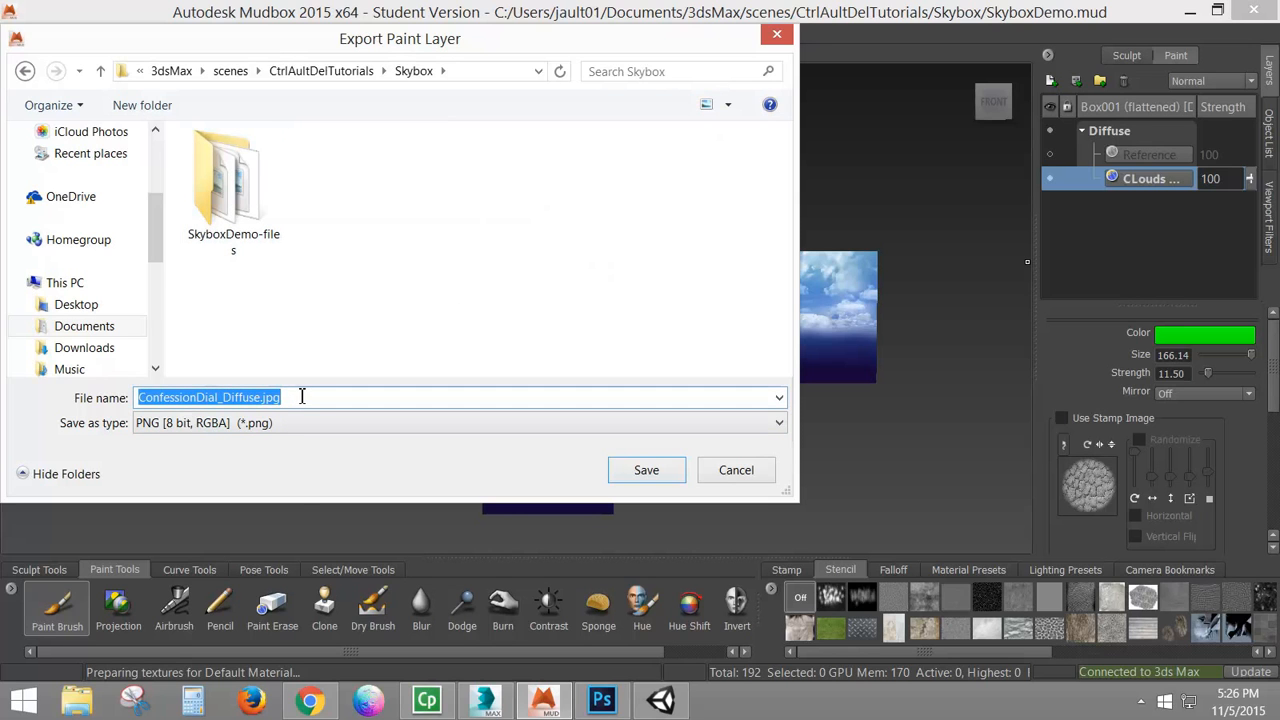
pyautogui.click(274, 428)
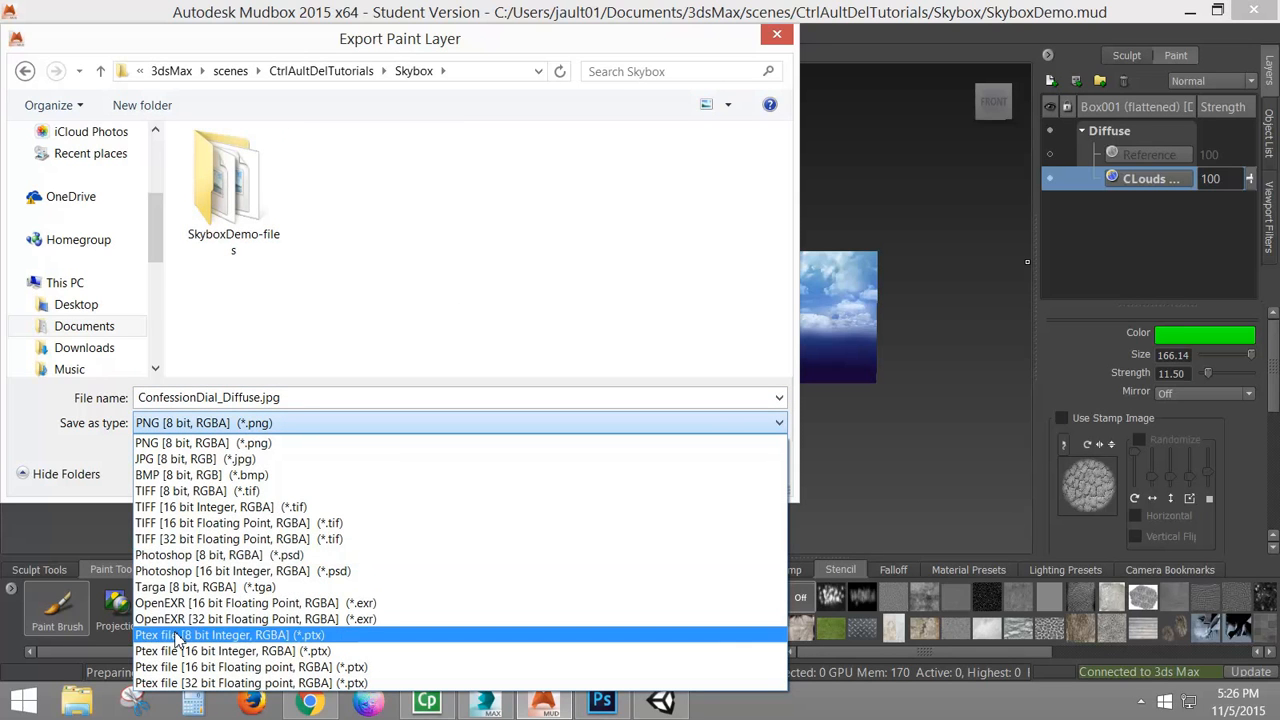
pyautogui.click(180, 592)
pyautogui.doubleClick(287, 397)
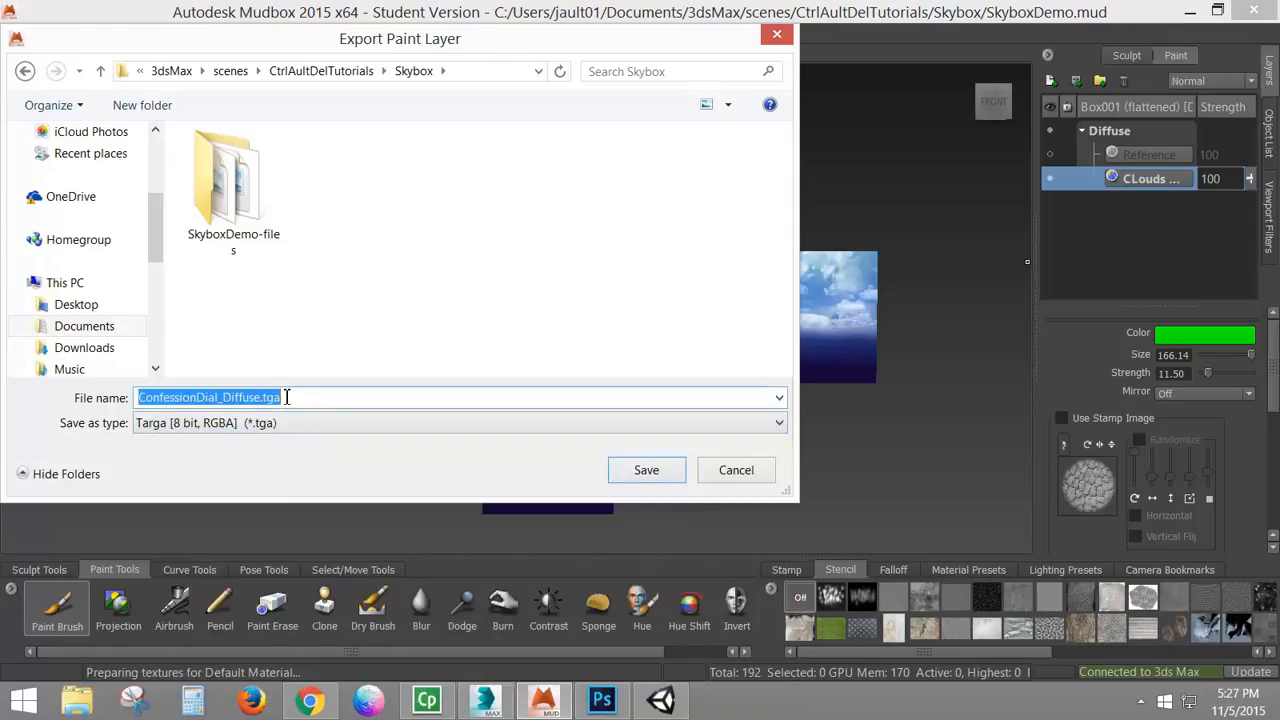
pyautogui.write('Sky')
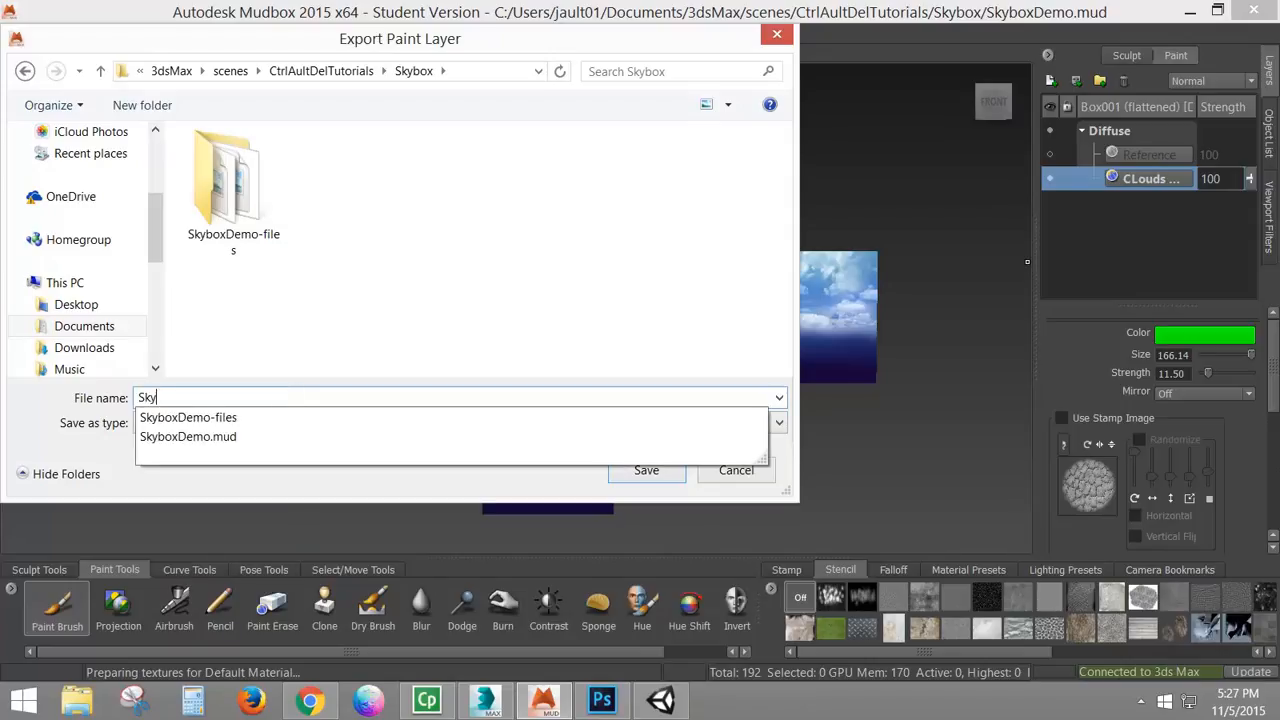
pyautogui.write('box_Raw')
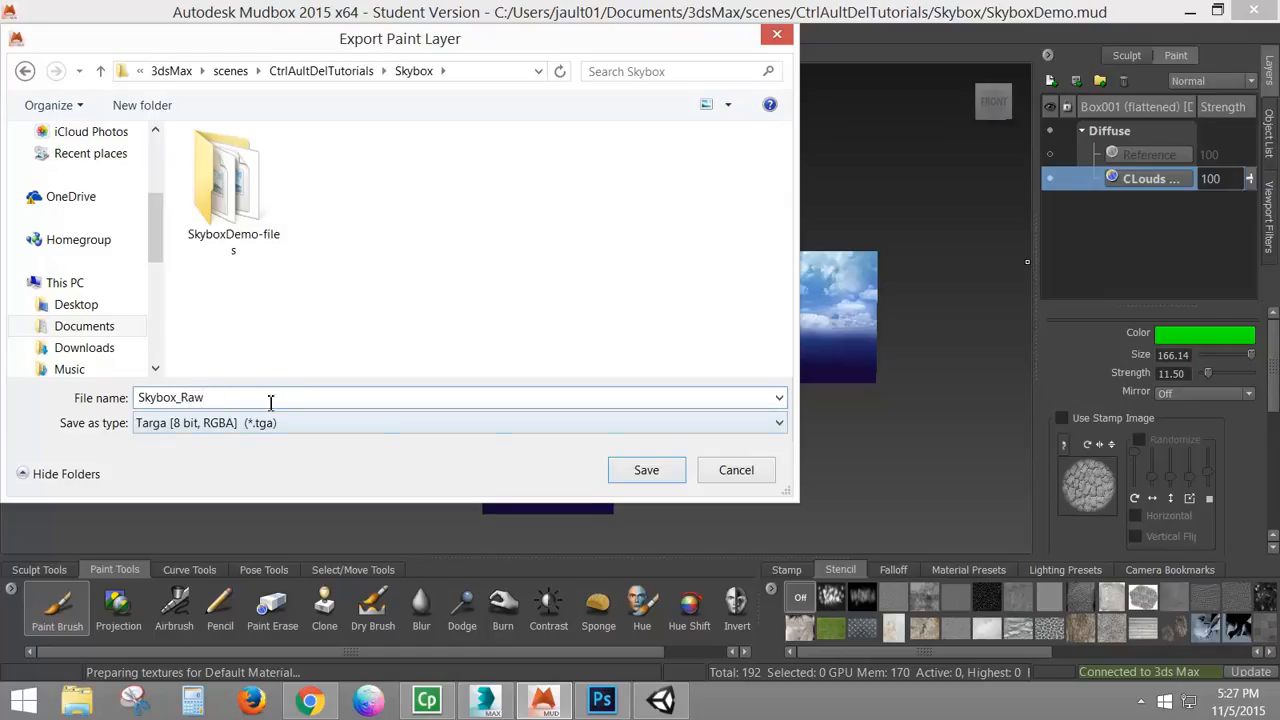
pyautogui.click(630, 469)
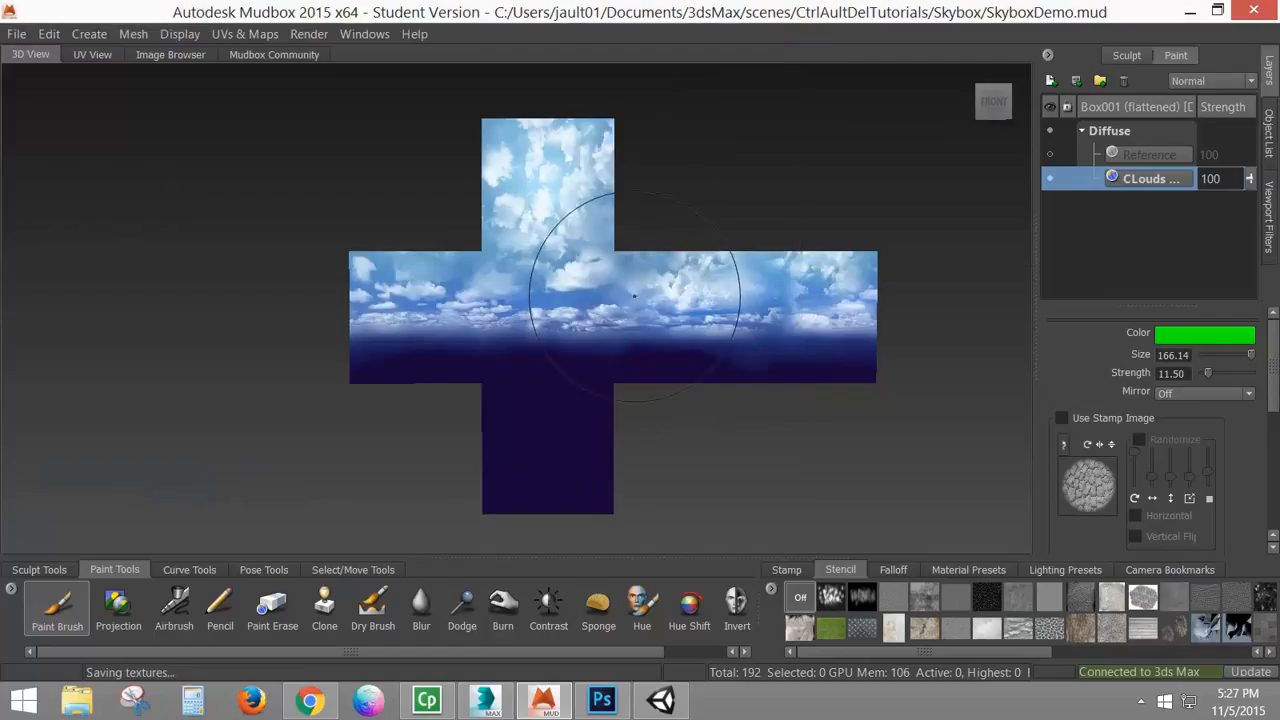
# Step: Show the green Reference layer and export it as Targa to the Skybox folder, replacing Raw in the Skybox_Raw file name with a name starting with R
pyautogui.click(1050, 155)
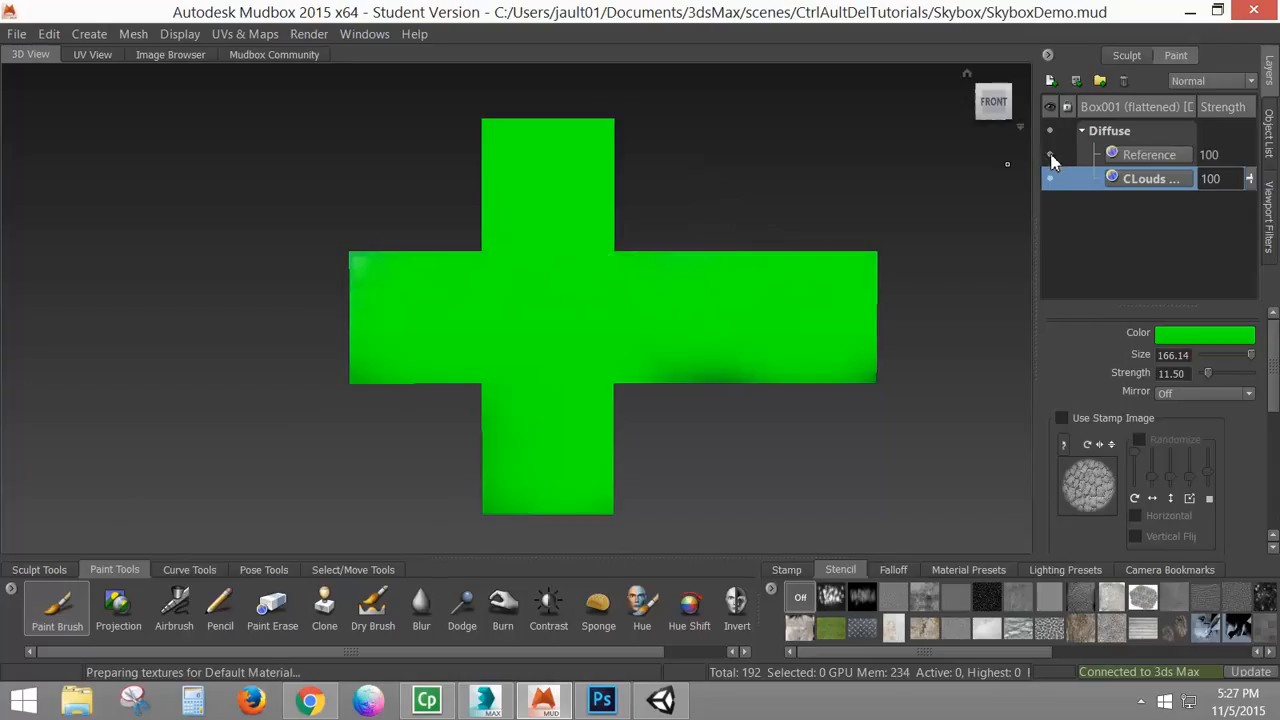
pyautogui.rightClick(1160, 158)
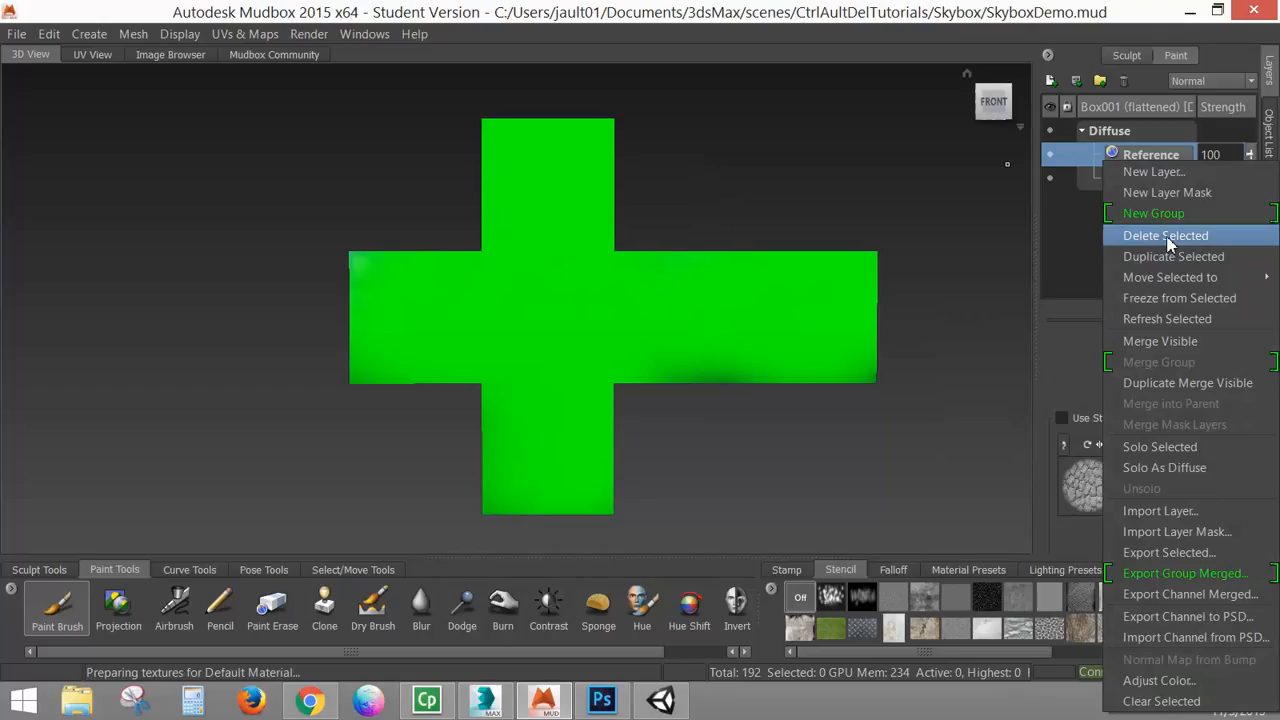
pyautogui.click(1162, 554)
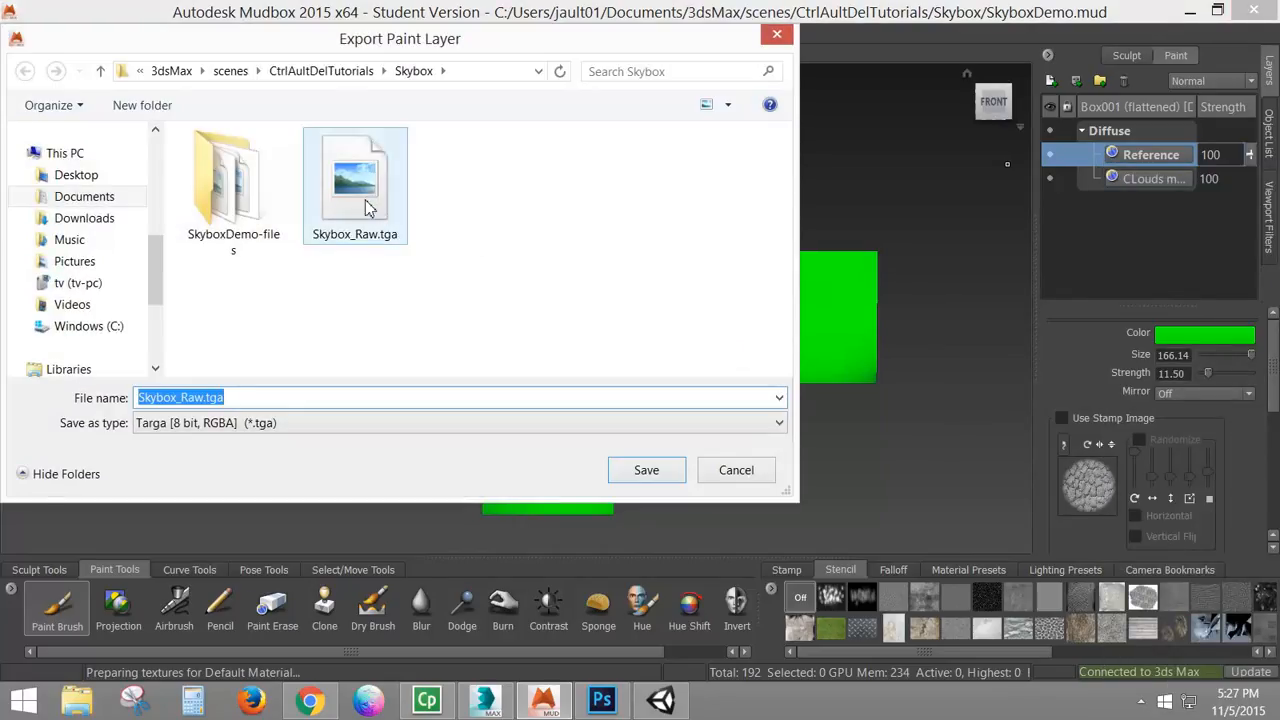
pyautogui.click(365, 207)
pyautogui.click(244, 398)
pyautogui.moveTo(246, 397); pyautogui.dragTo(183, 410)
pyautogui.write('R')
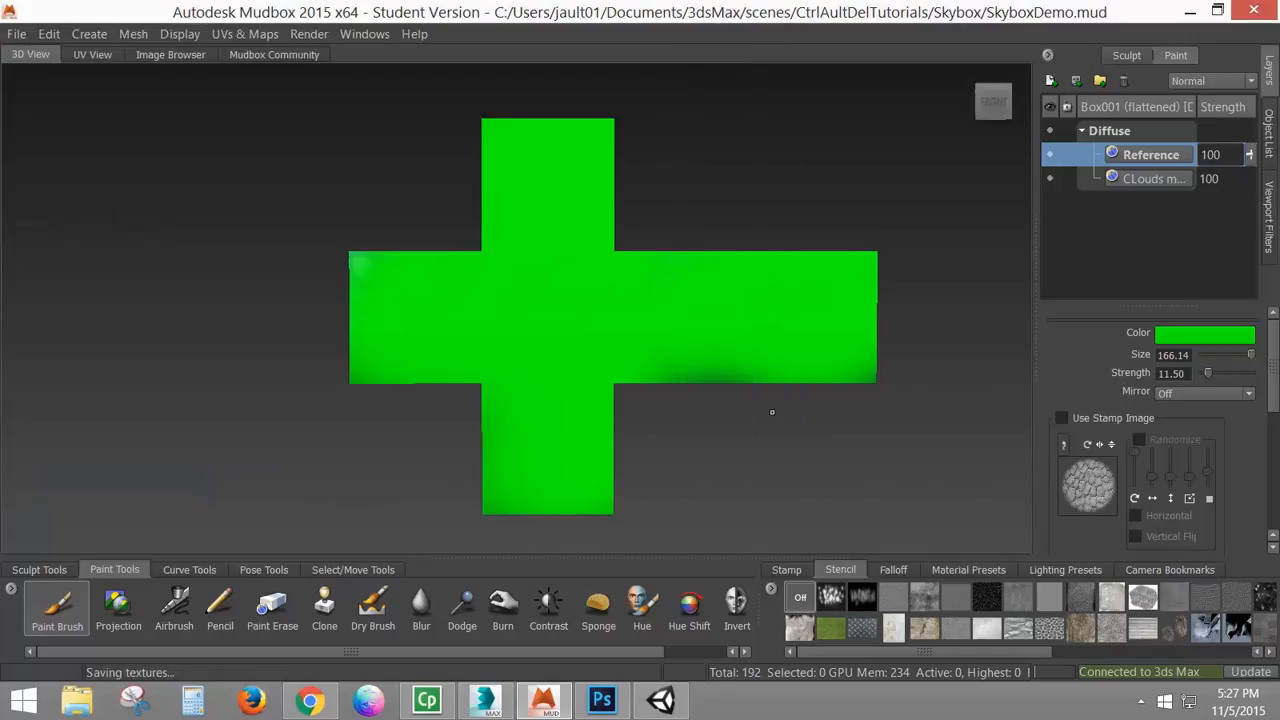
pyautogui.click(650, 470)
# Step: Save the SkyboxDemo scene again, close Mudbox and return to 3ds Max
pyautogui.click(485, 702)
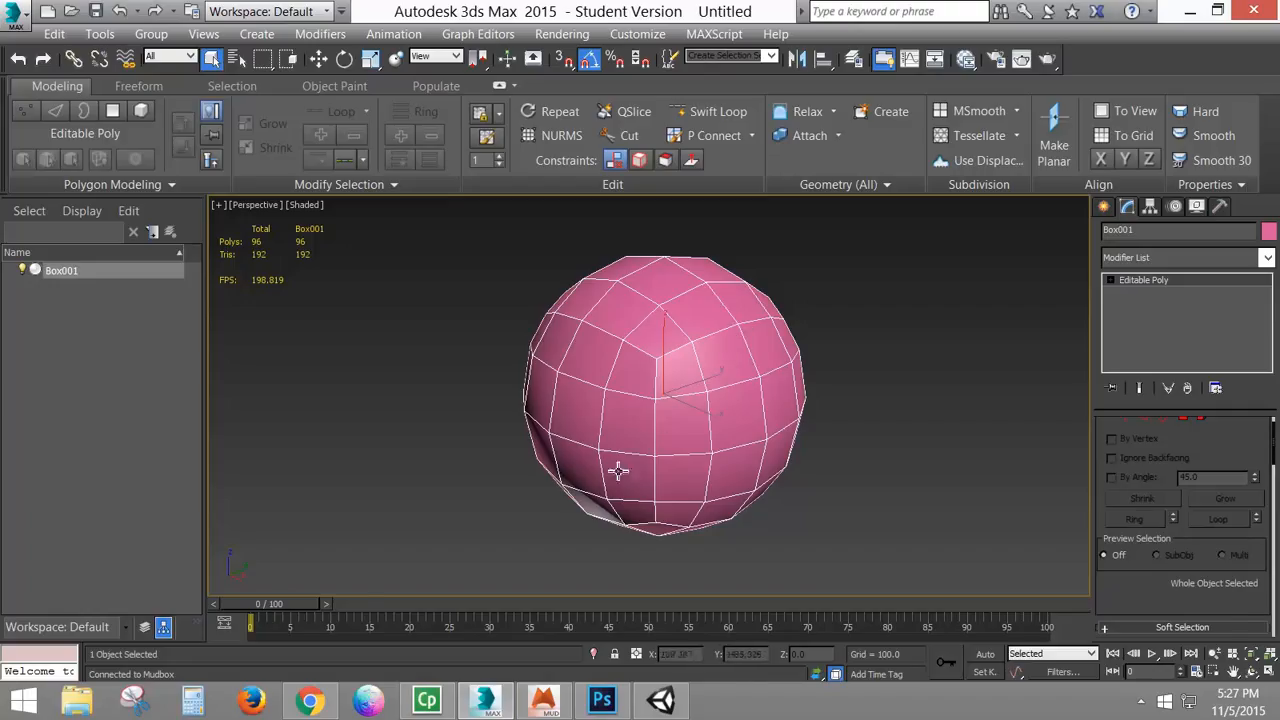
pyautogui.click(543, 702)
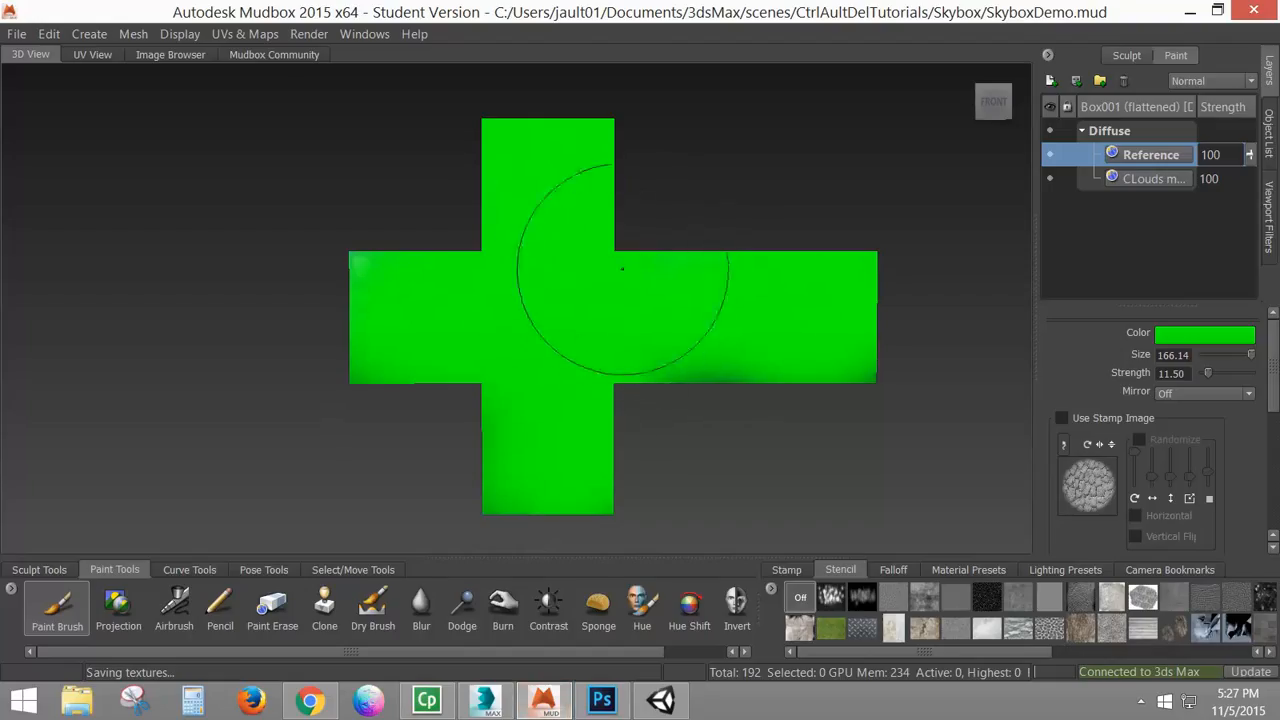
pyautogui.click(17, 34)
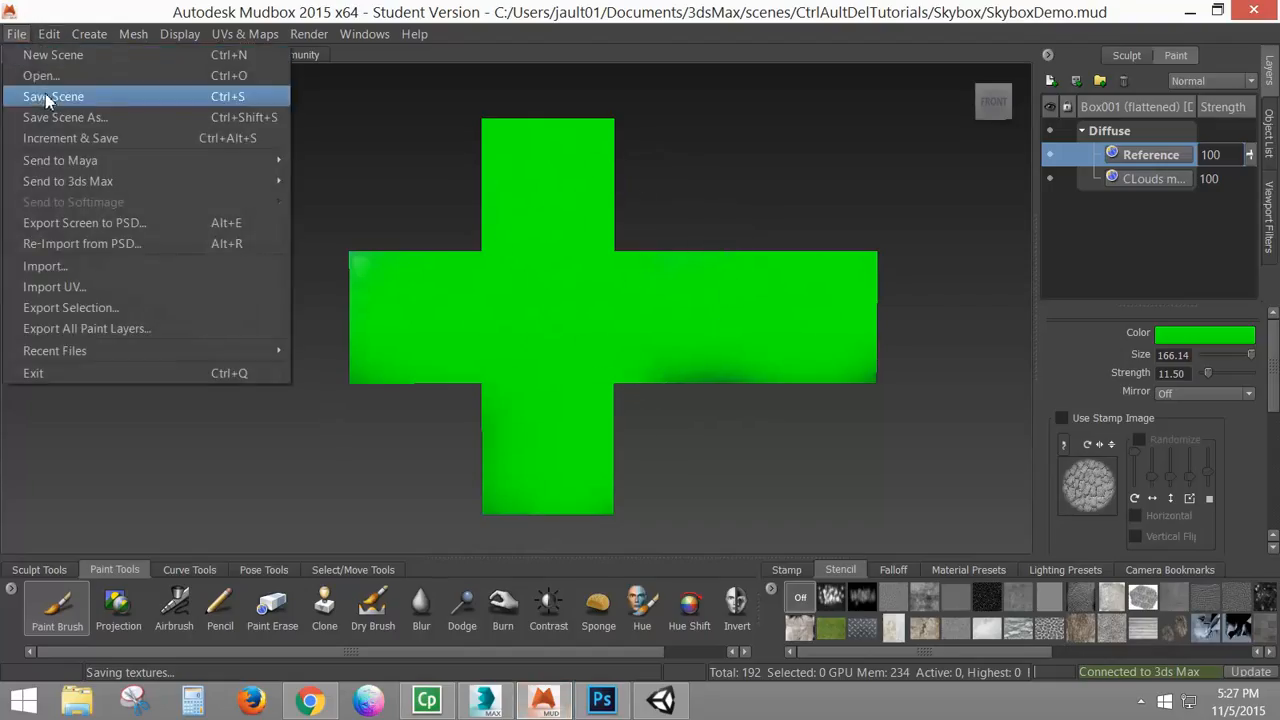
pyautogui.click(47, 97)
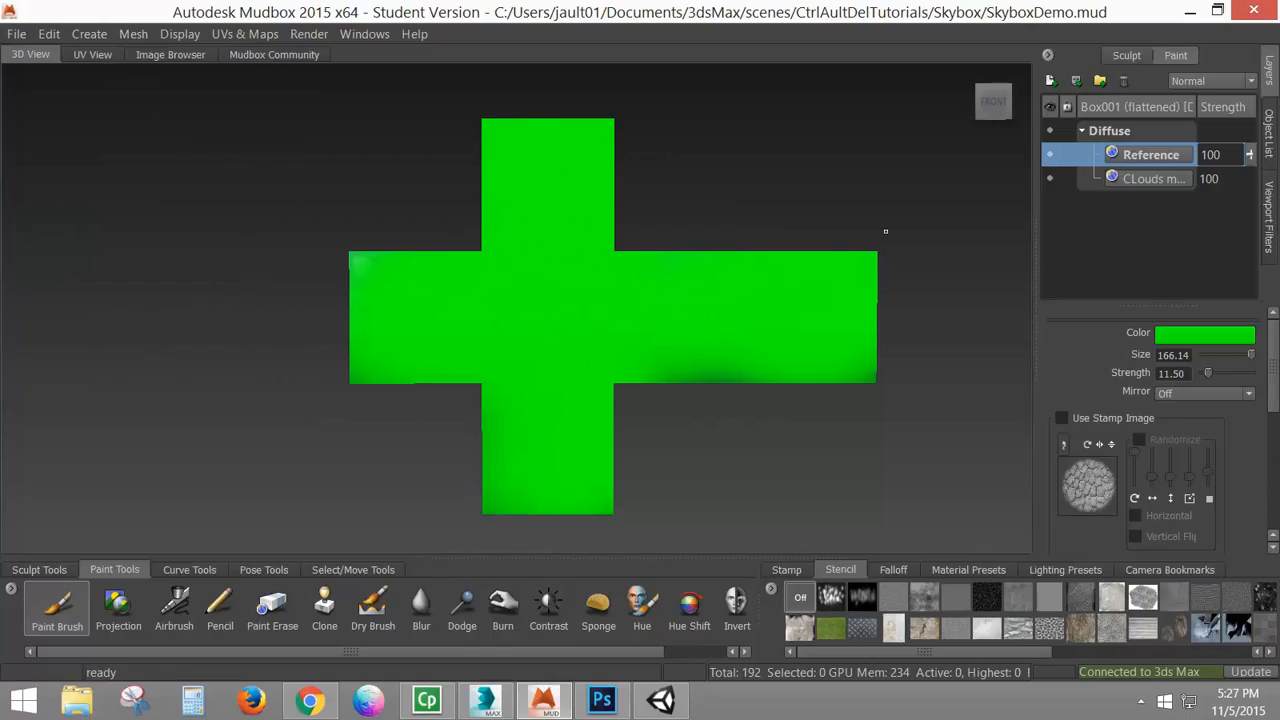
pyautogui.click(1253, 16)
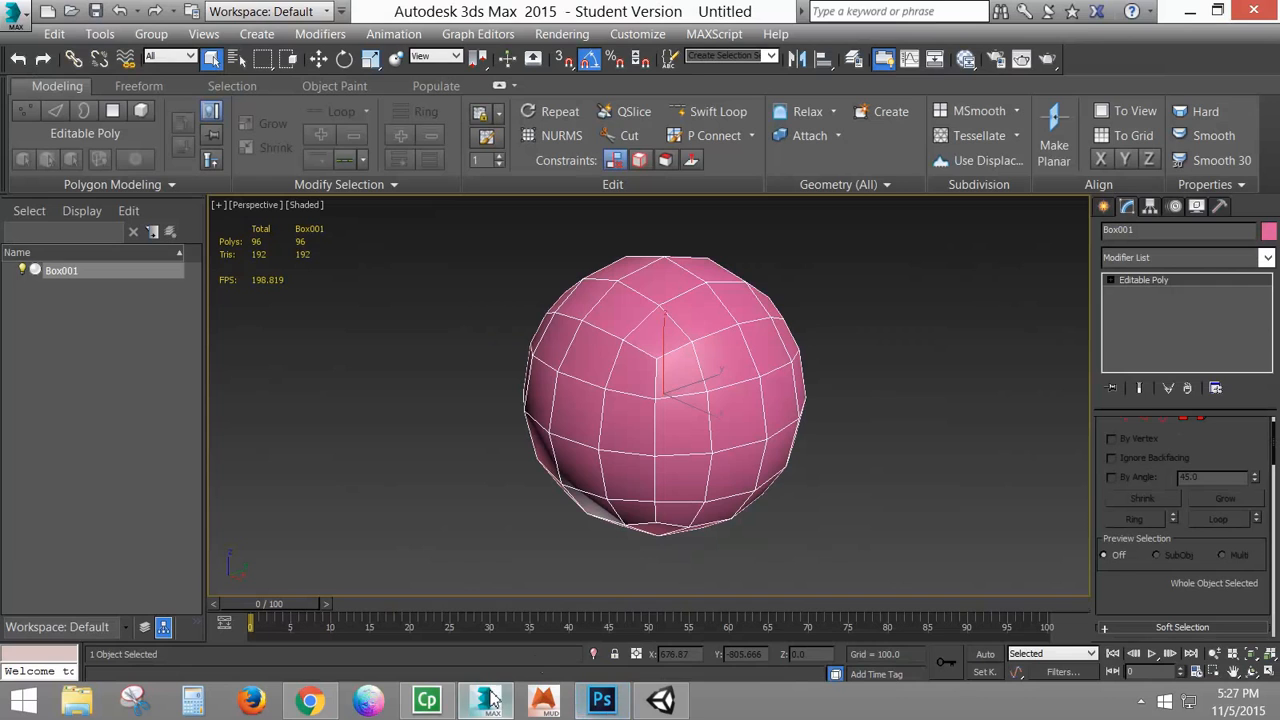
# Step: Add an Unwrap UVW modifier to the sphere and open its UV editor
pyautogui.click(1267, 258)
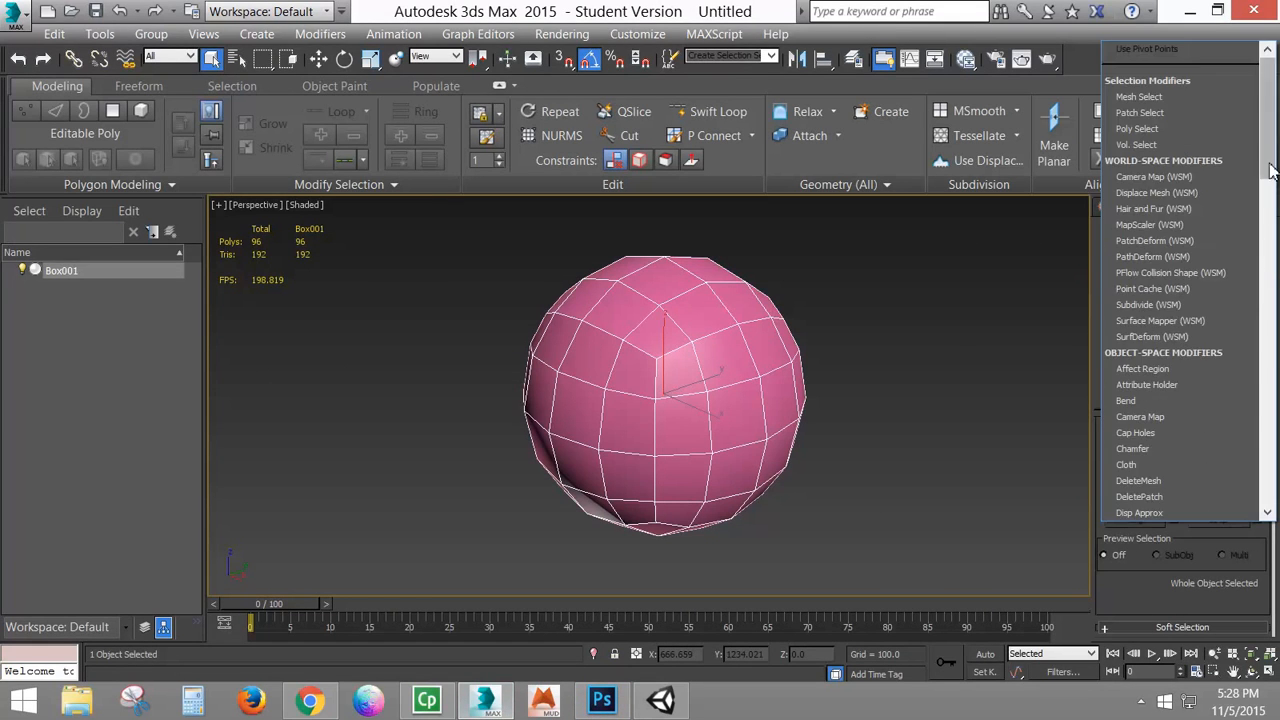
pyautogui.scroll(-15, 1238, 480)
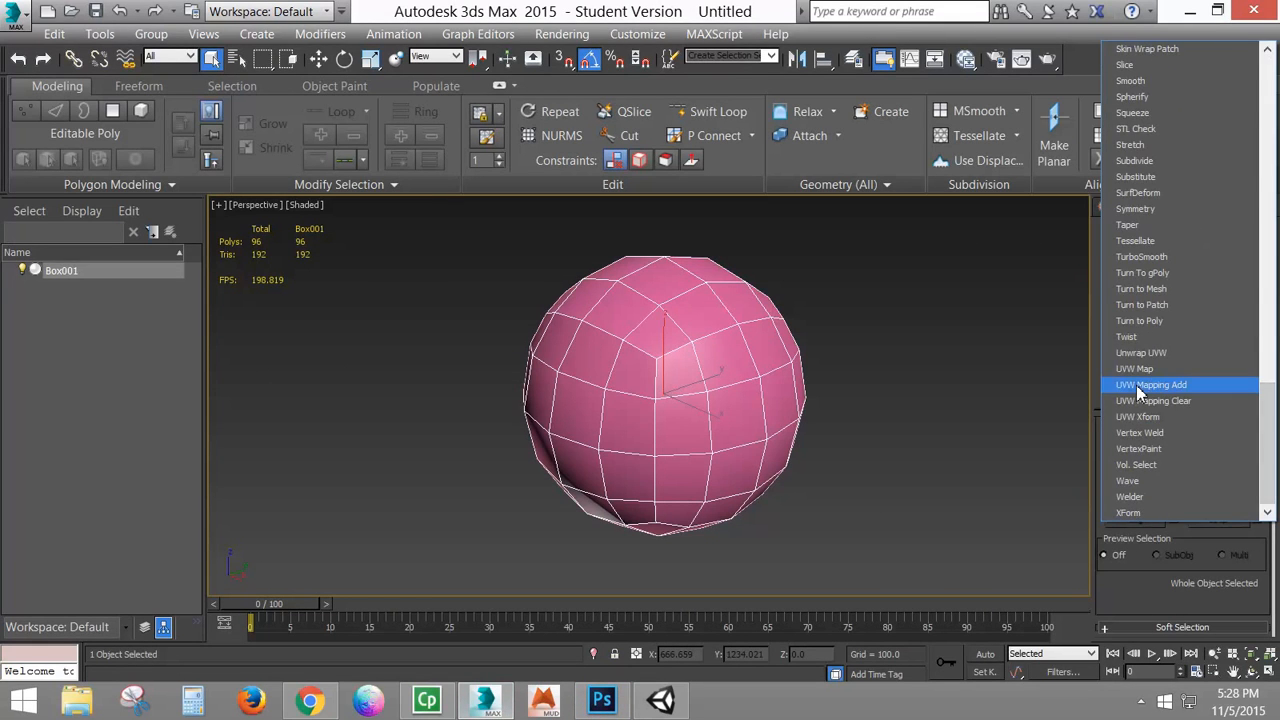
pyautogui.click(1141, 353)
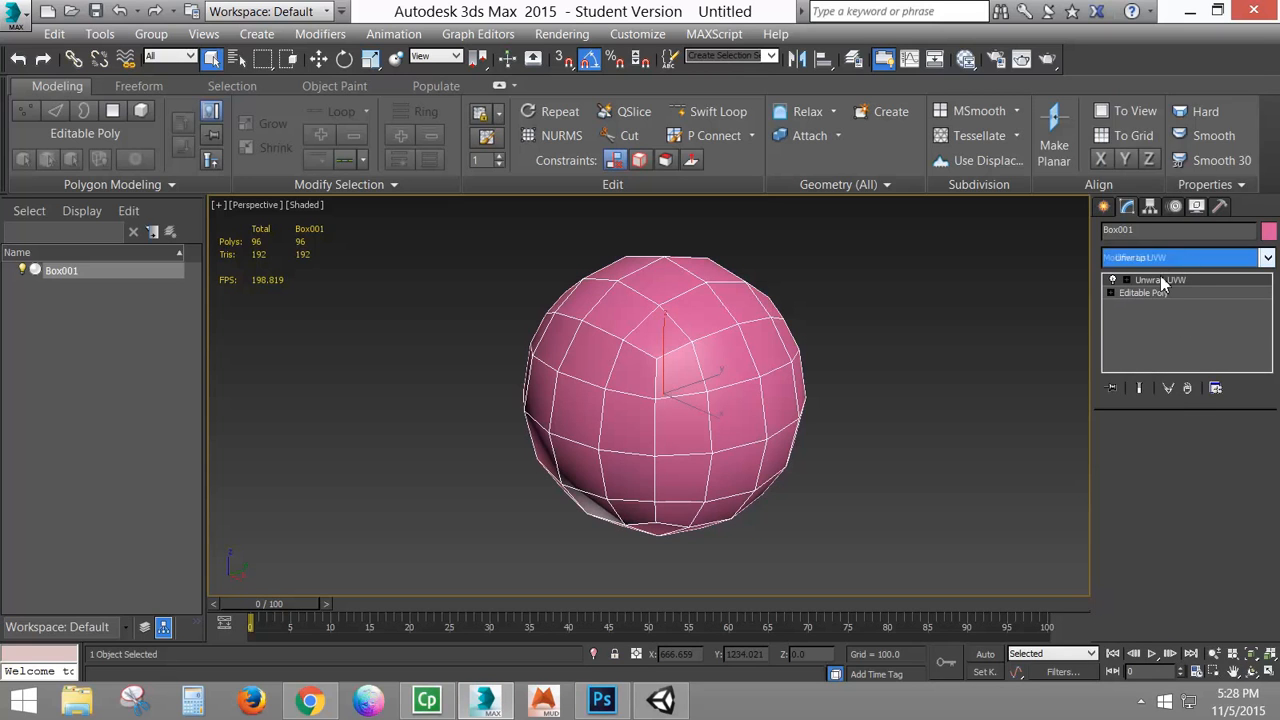
pyautogui.click(1167, 451)
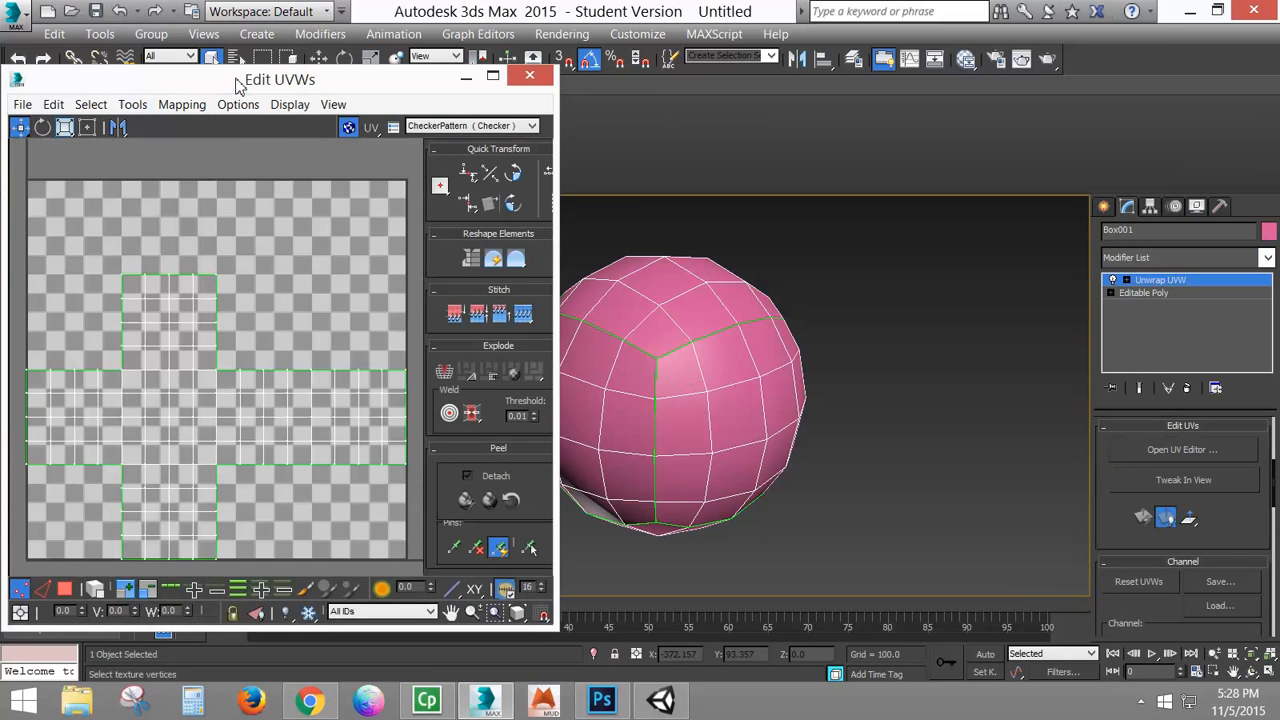
pyautogui.moveTo(240, 85); pyautogui.dragTo(472, 83)
# Step: Render the sphere's UVW template at 4096 by 4096 and inspect the resulting map
pyautogui.click(365, 103)
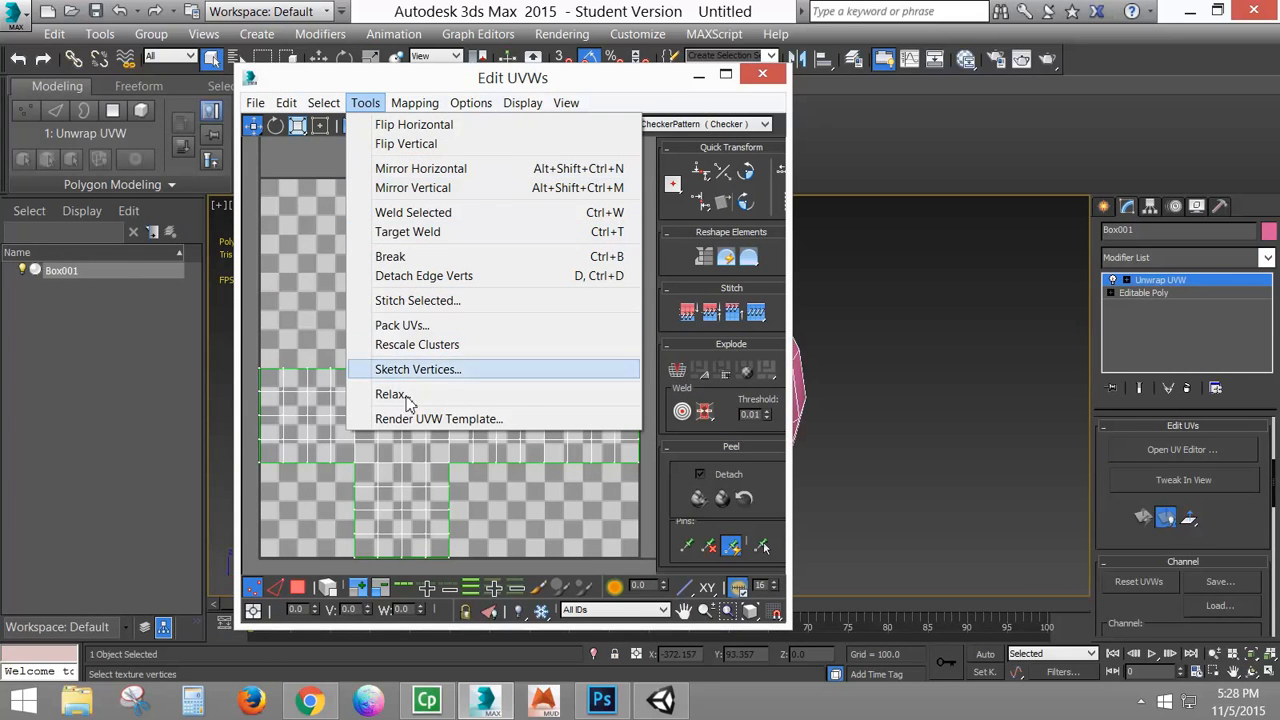
pyautogui.click(455, 420)
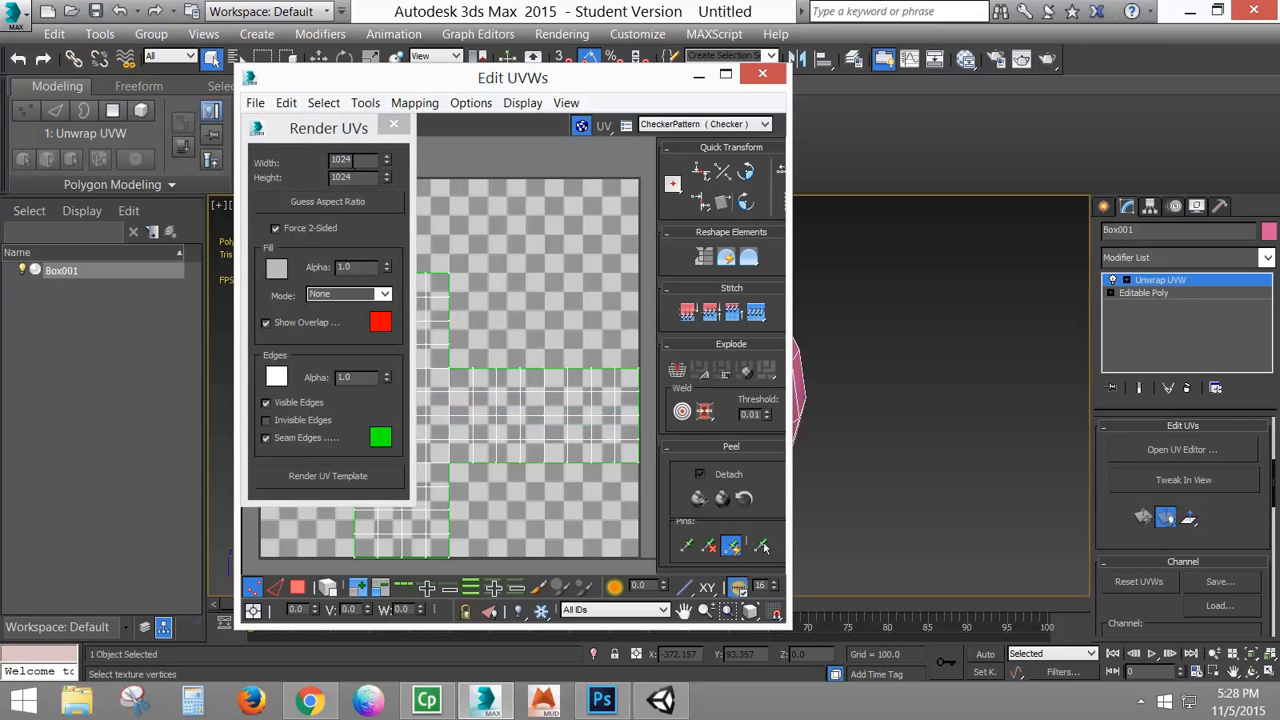
pyautogui.click(376, 160)
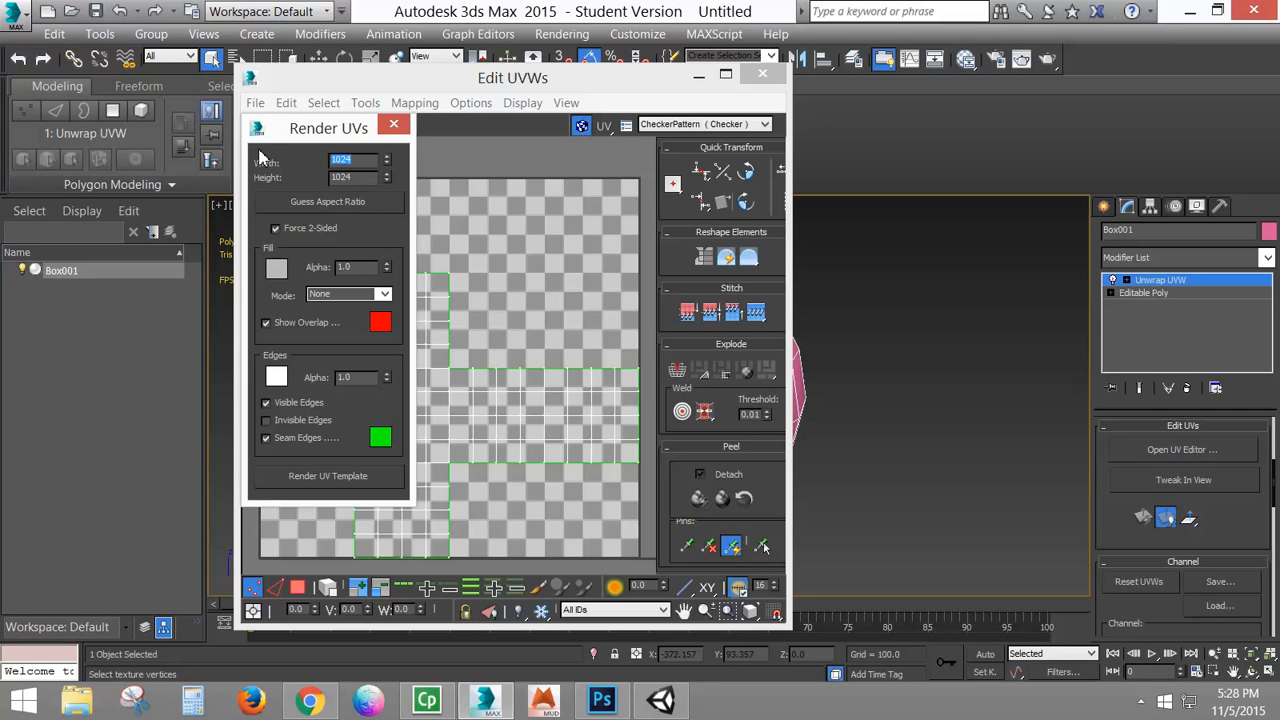
pyautogui.write('40')
pyautogui.write('4095')
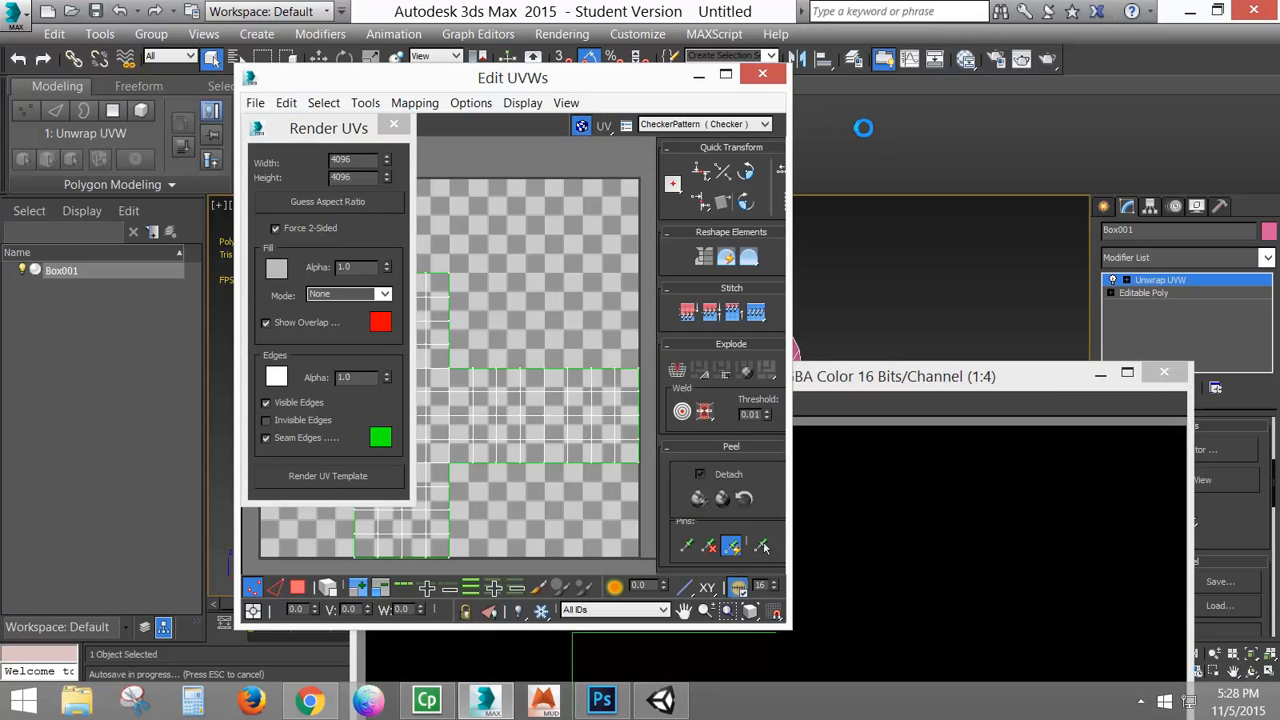
pyautogui.moveTo(916, 376); pyautogui.dragTo(828, 122)
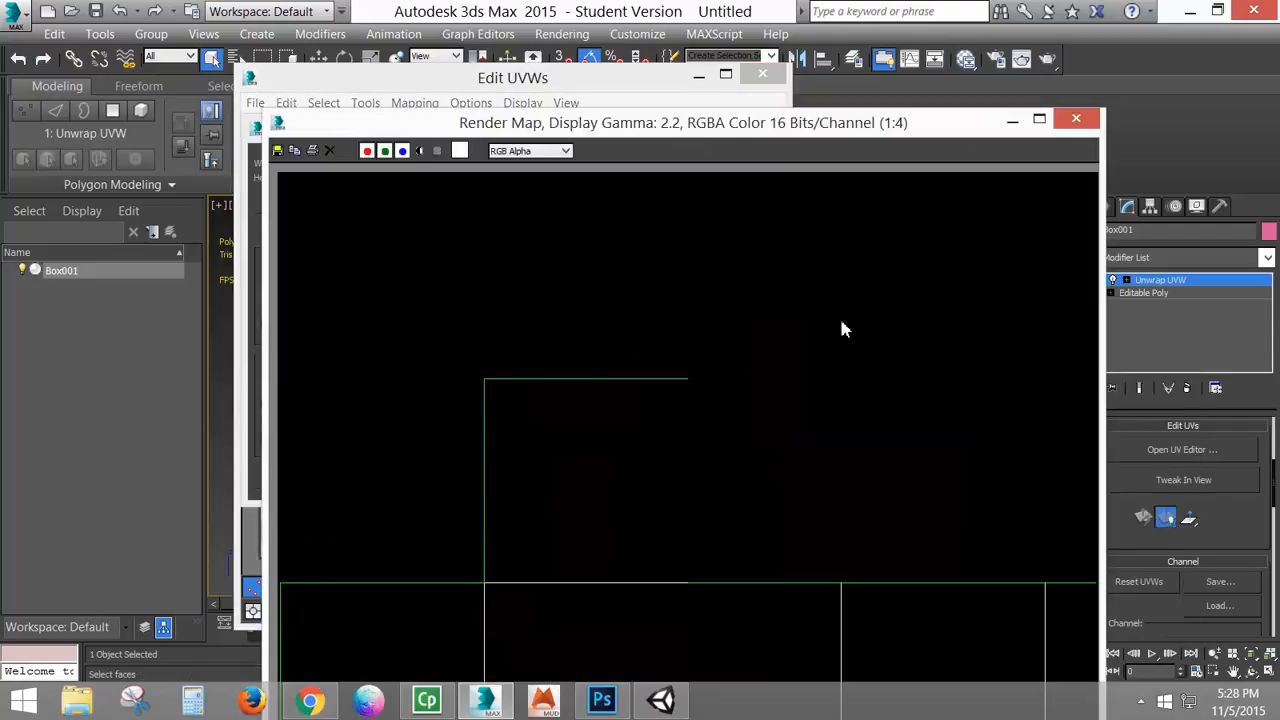
pyautogui.scroll(1, 598, 482)
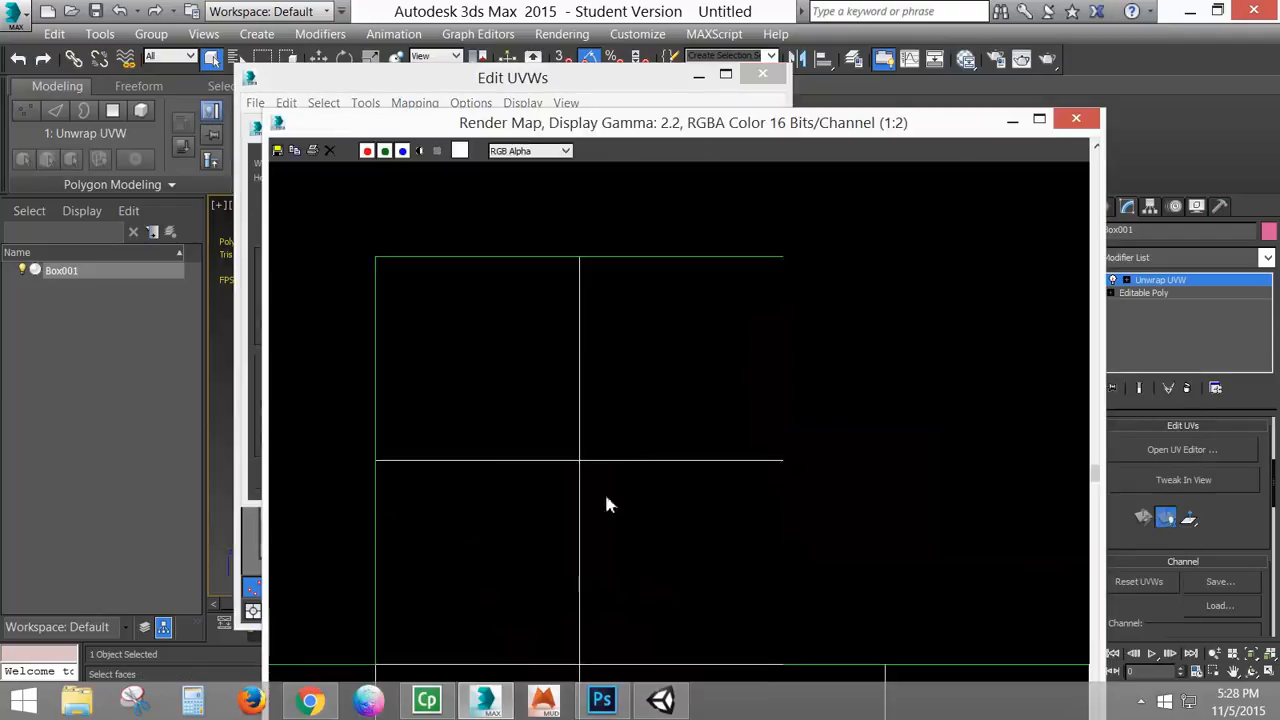
pyautogui.scroll(-3, 747, 458)
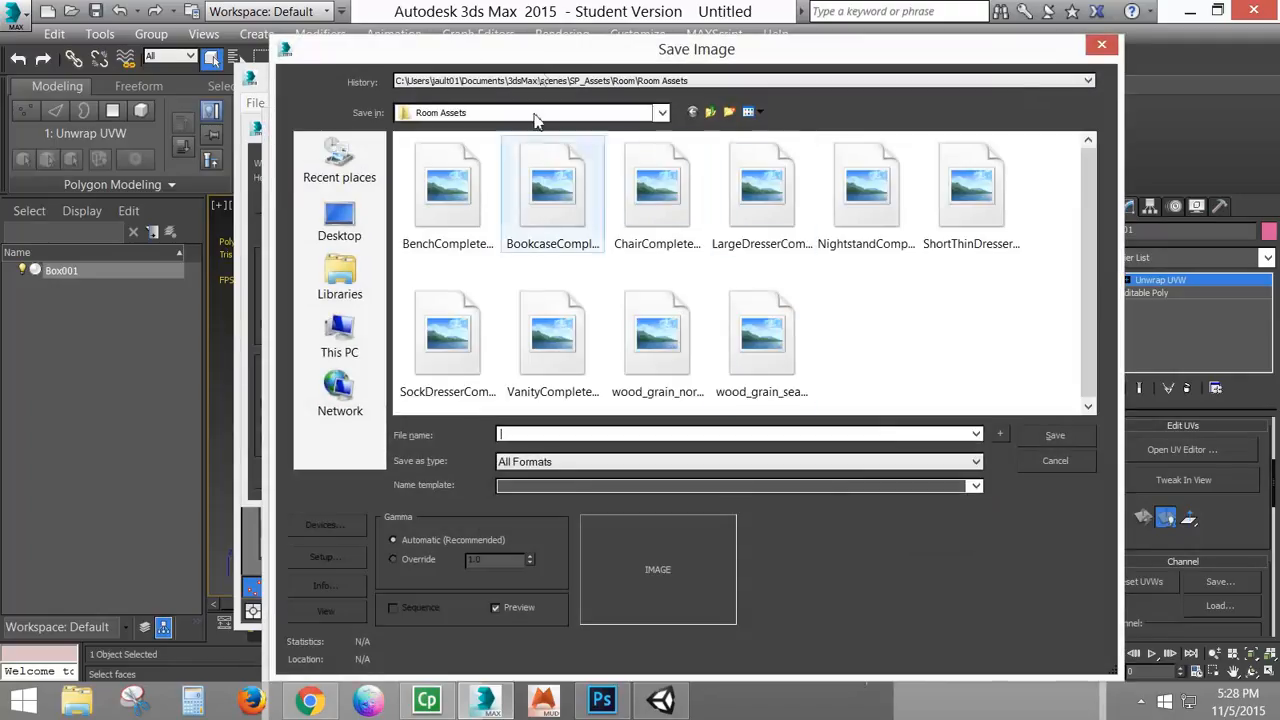
pyautogui.click(545, 88)
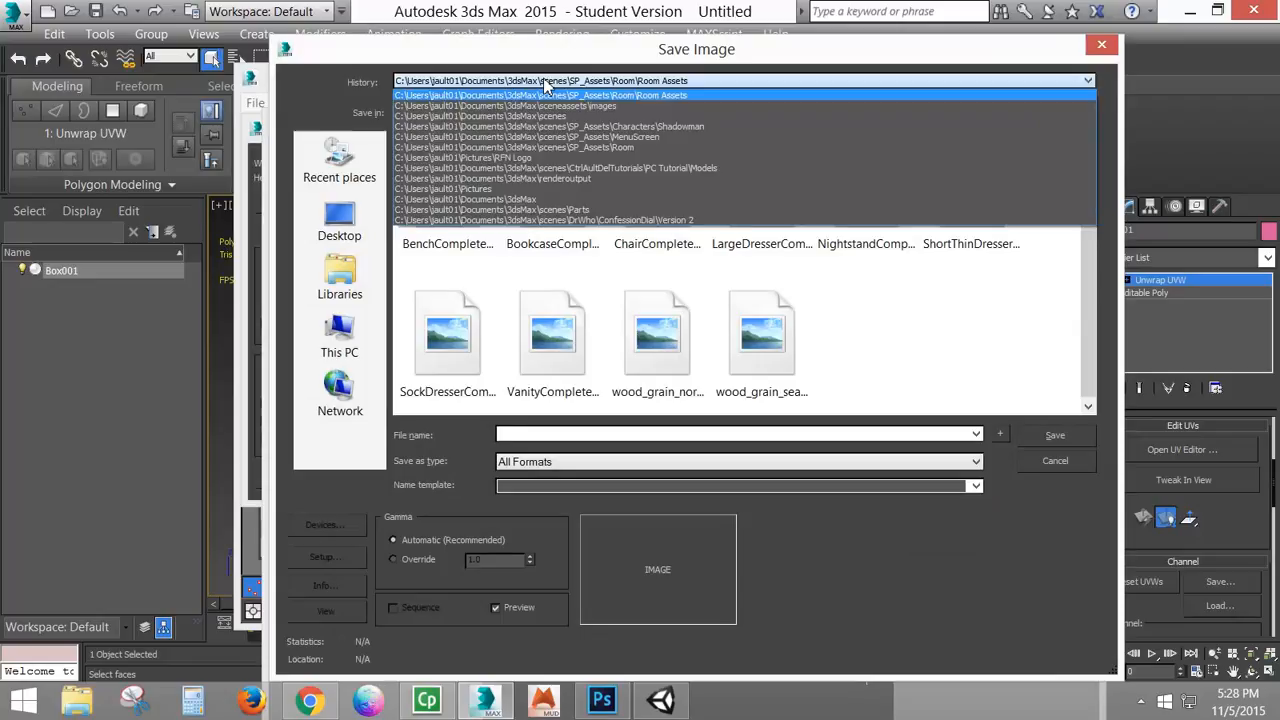
pyautogui.click(544, 82)
pyautogui.click(340, 278)
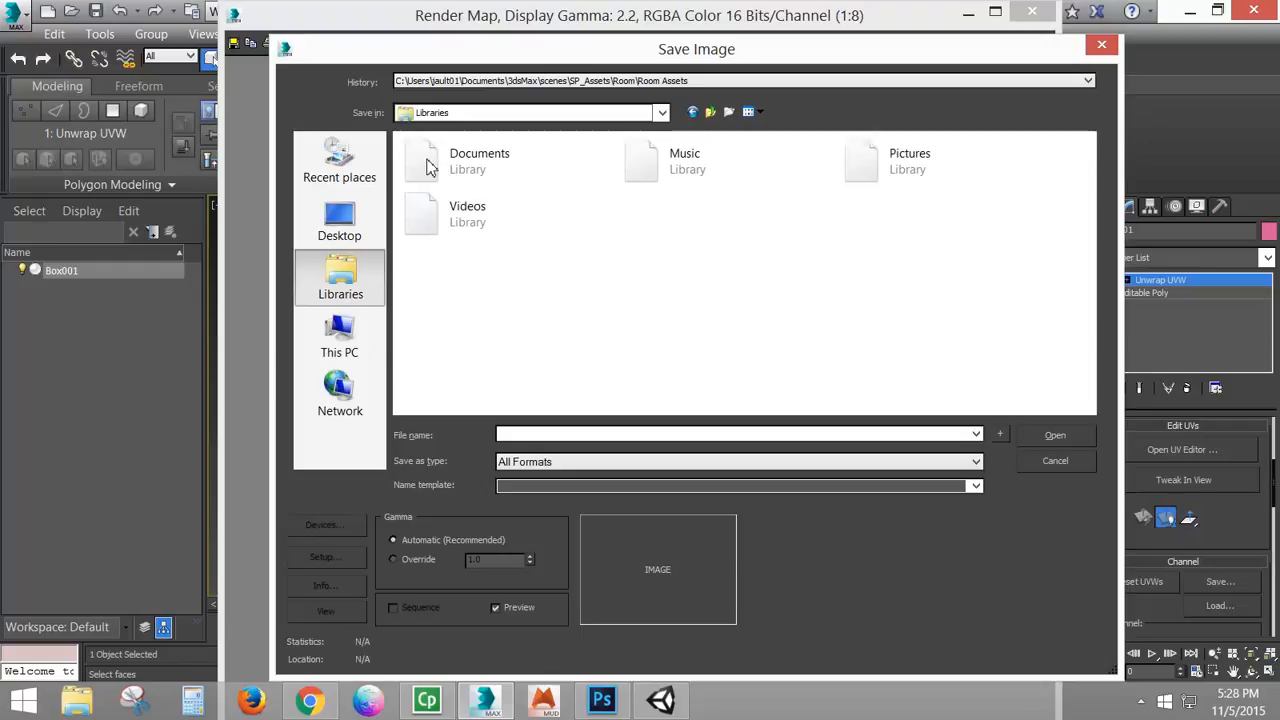
pyautogui.doubleClick(428, 166)
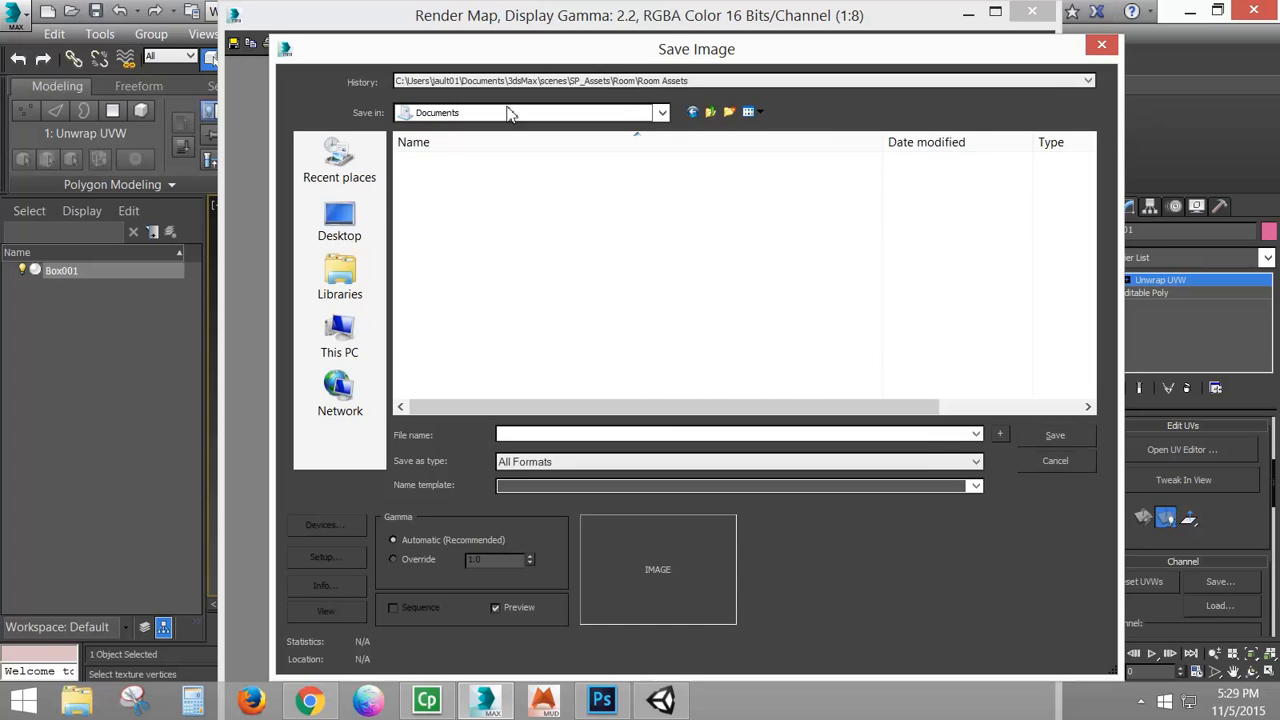
pyautogui.click(455, 184)
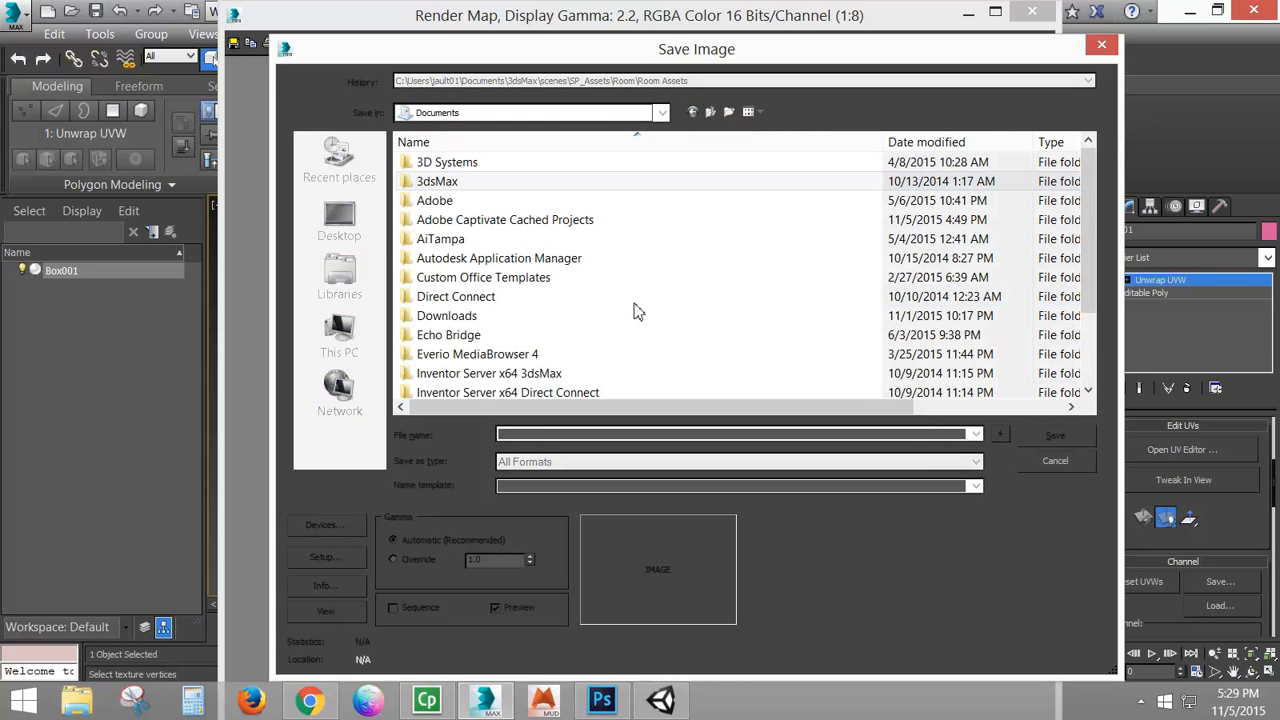
pyautogui.doubleClick(436, 187)
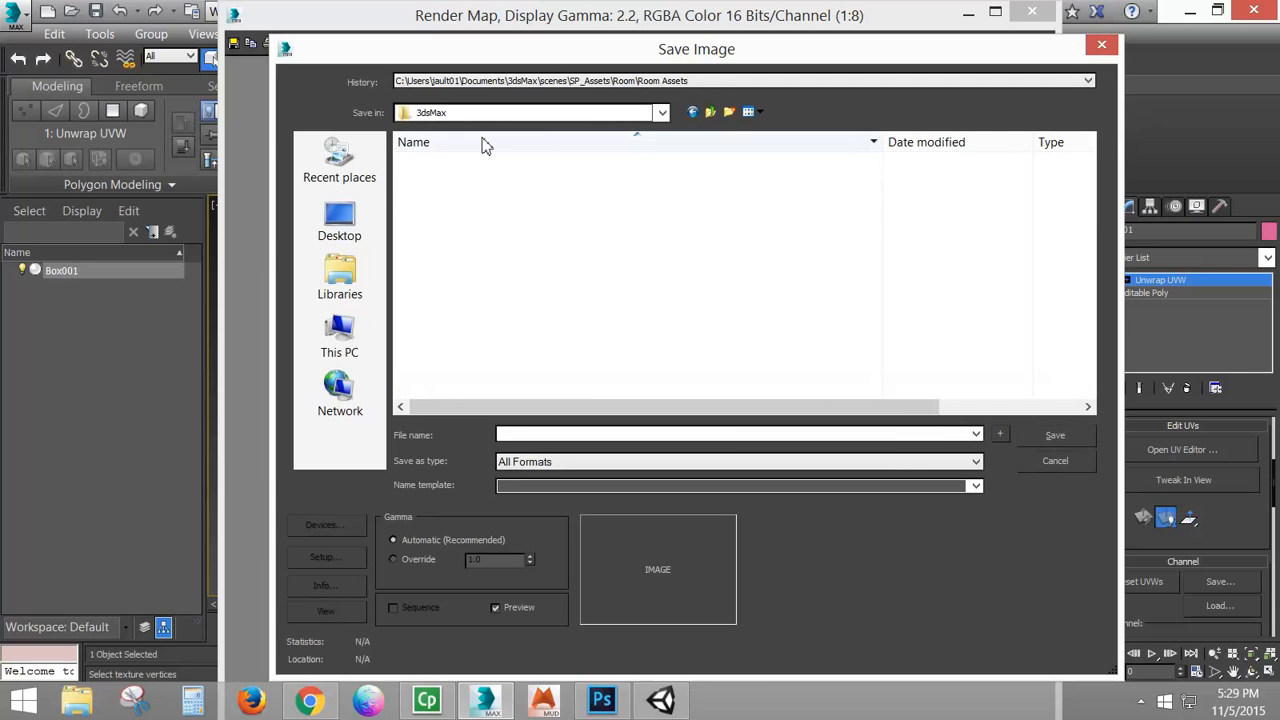
pyautogui.click(591, 144)
pyautogui.click(591, 144)
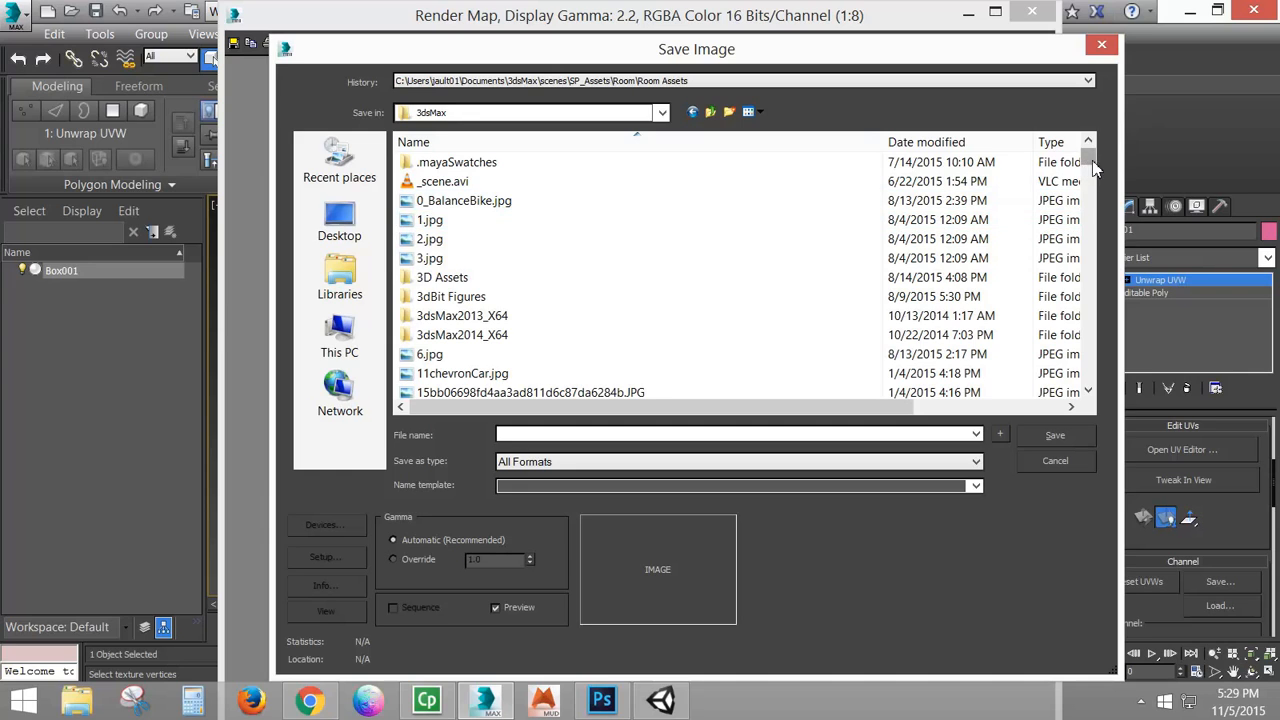
pyautogui.moveTo(1089, 160); pyautogui.dragTo(1085, 176)
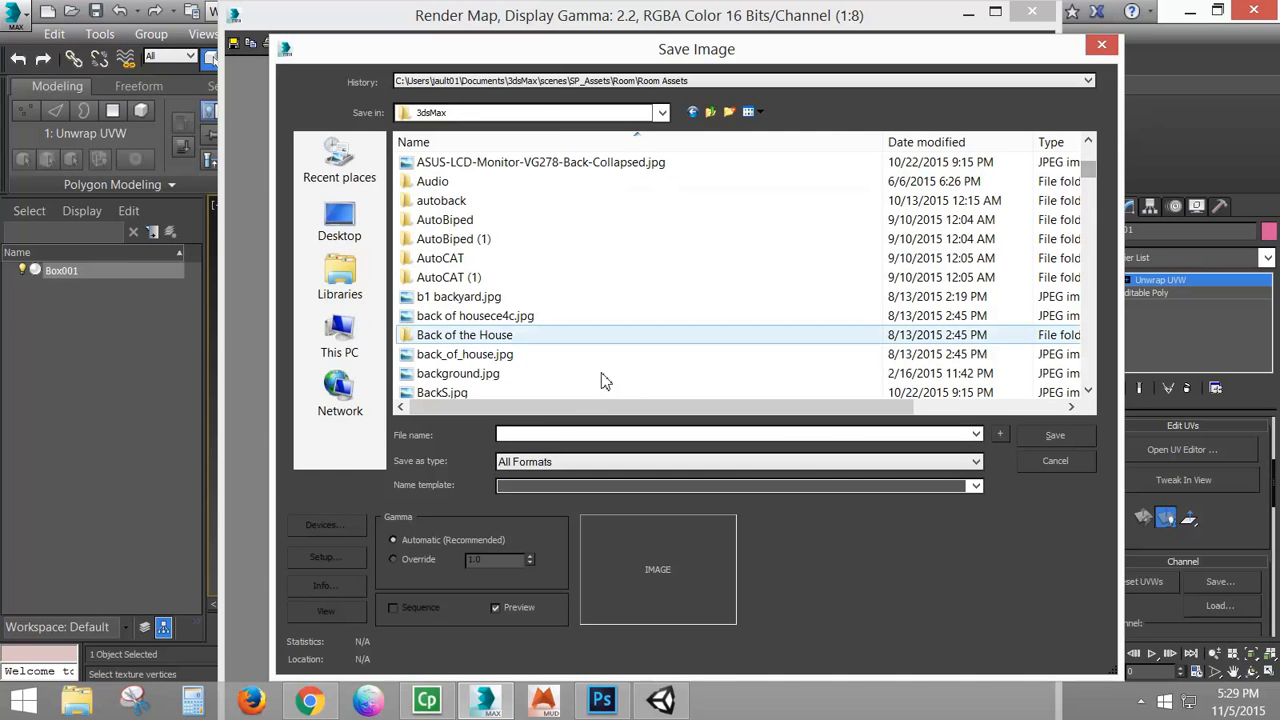
pyautogui.click(420, 262)
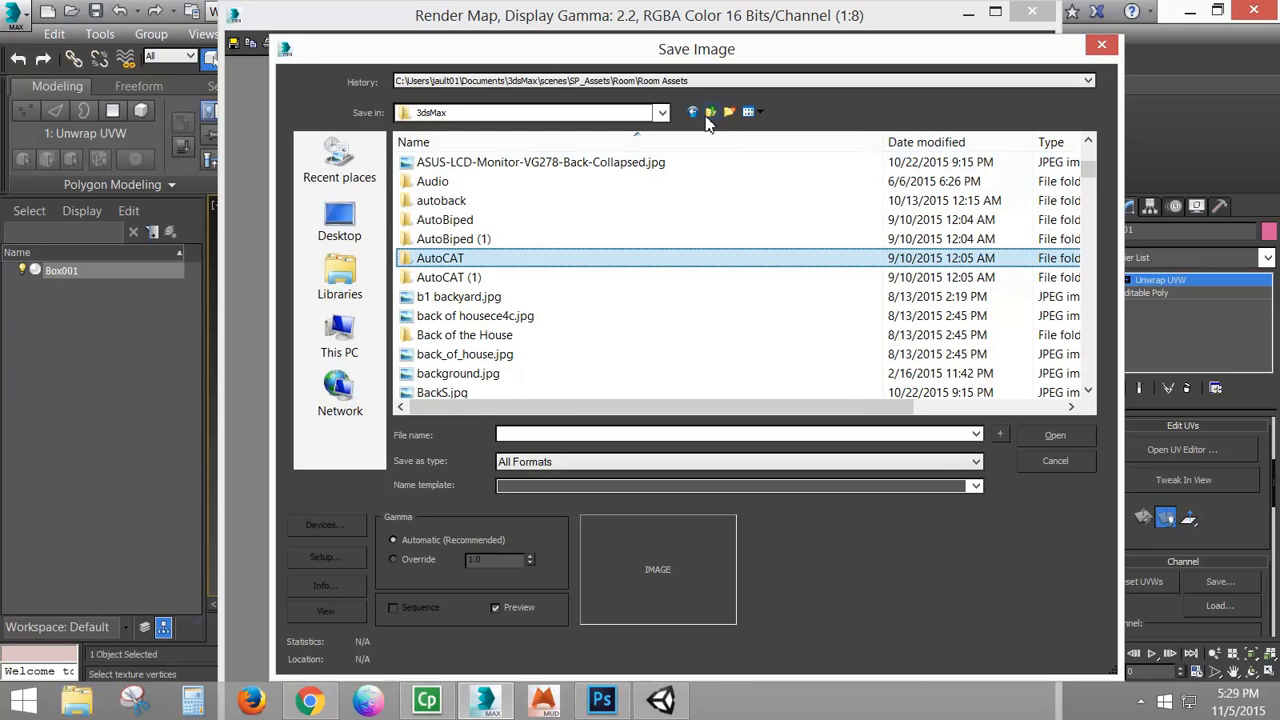
pyautogui.click(709, 113)
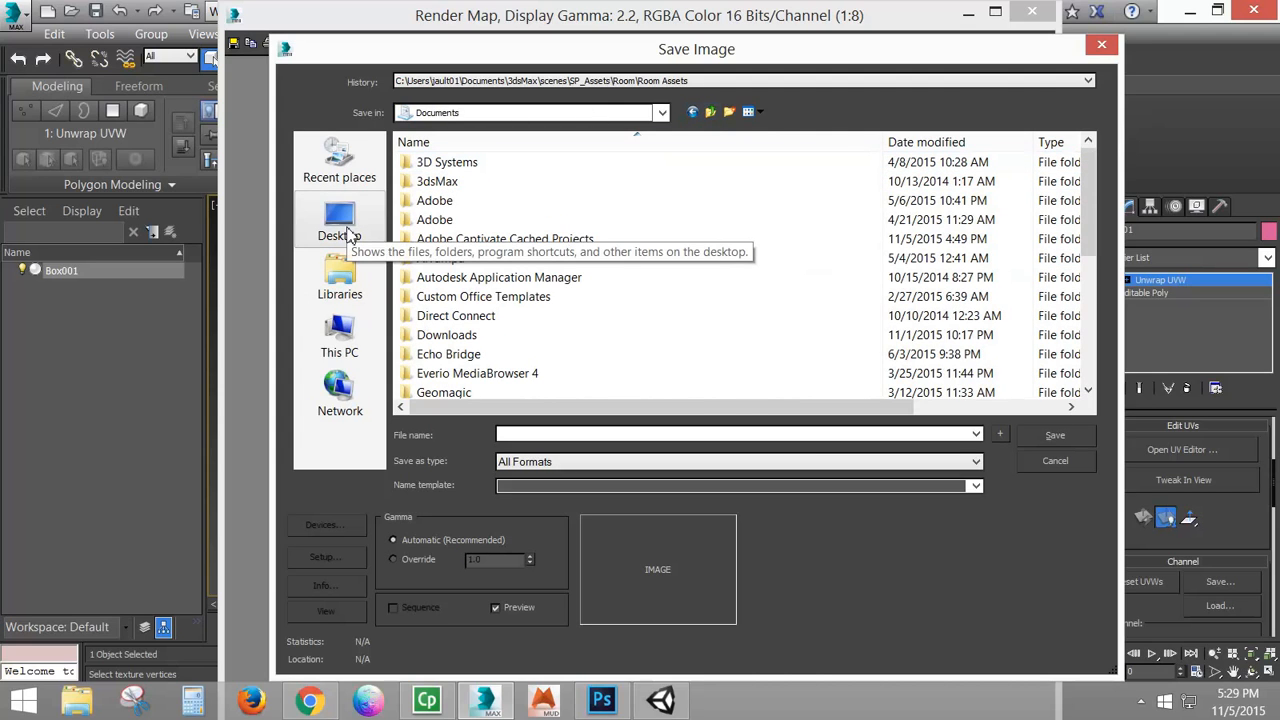
# Step: Set the save location for the rendered template to the Skybox folder under Documents, 3dsMax, scenes, CtrlAultDelTutorials
pyautogui.click(343, 292)
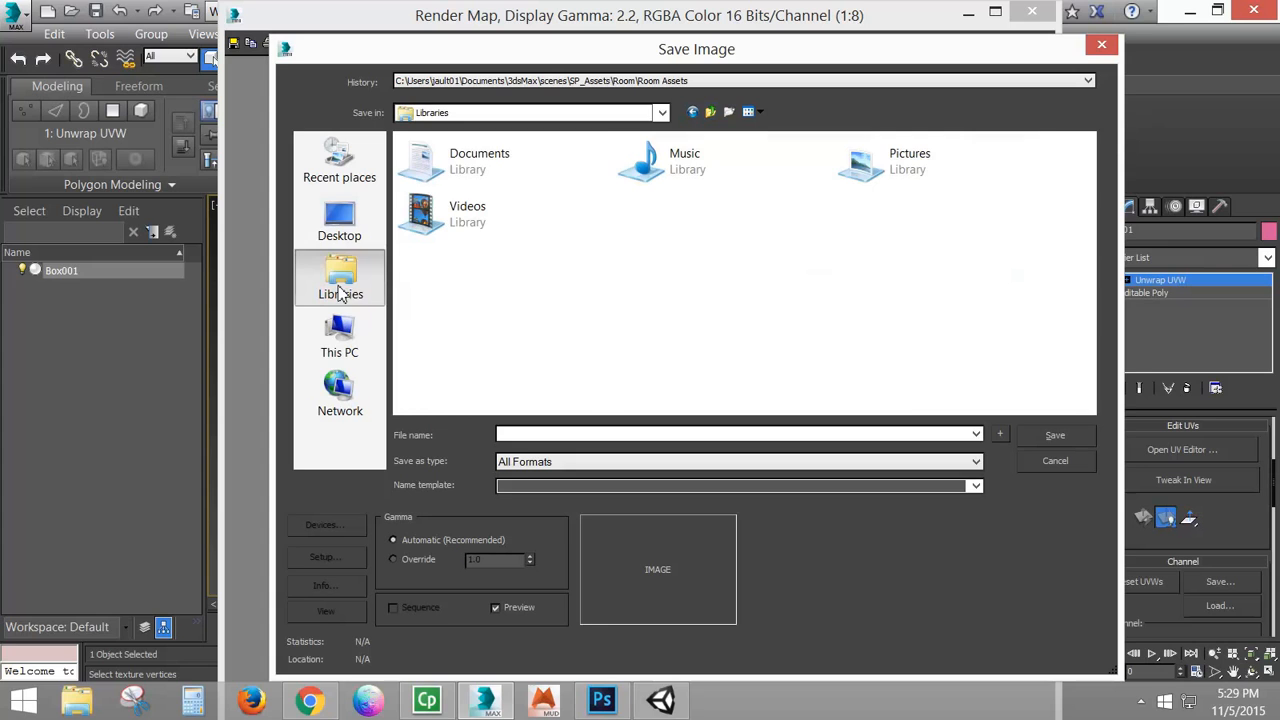
pyautogui.doubleClick(466, 177)
pyautogui.doubleClick(470, 177)
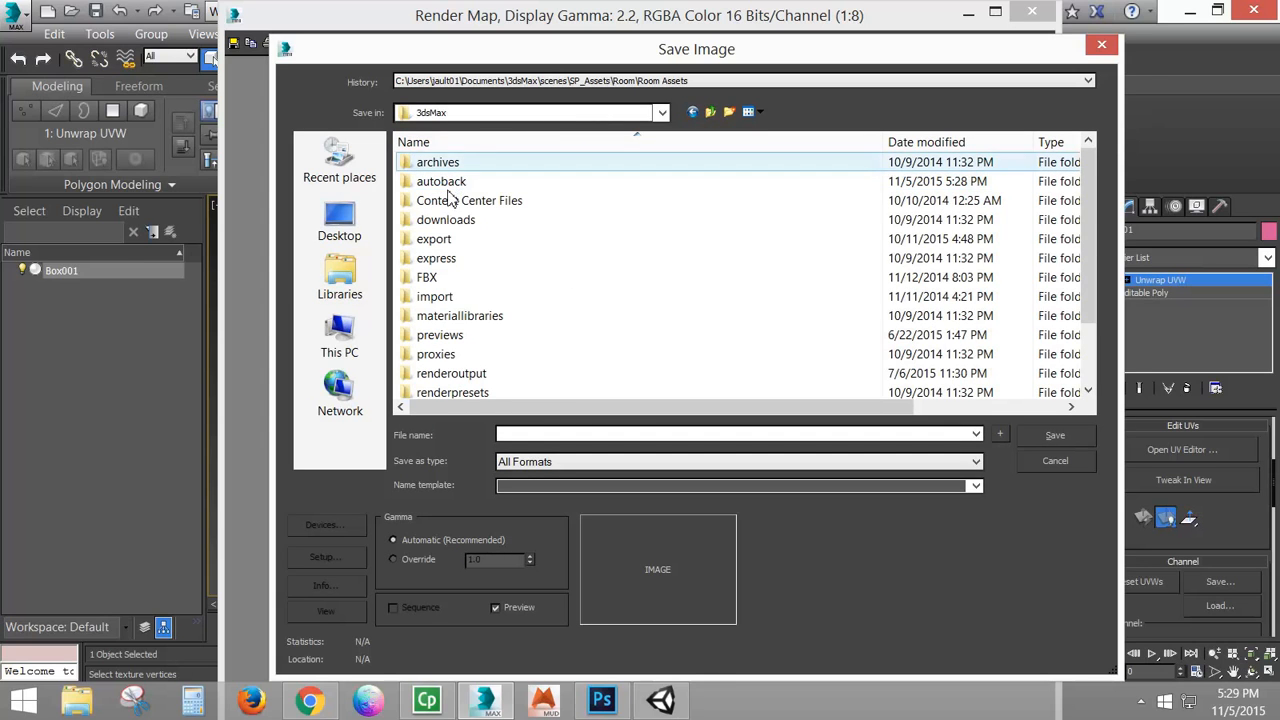
pyautogui.click(441, 258)
pyautogui.scroll(-2, 470, 300)
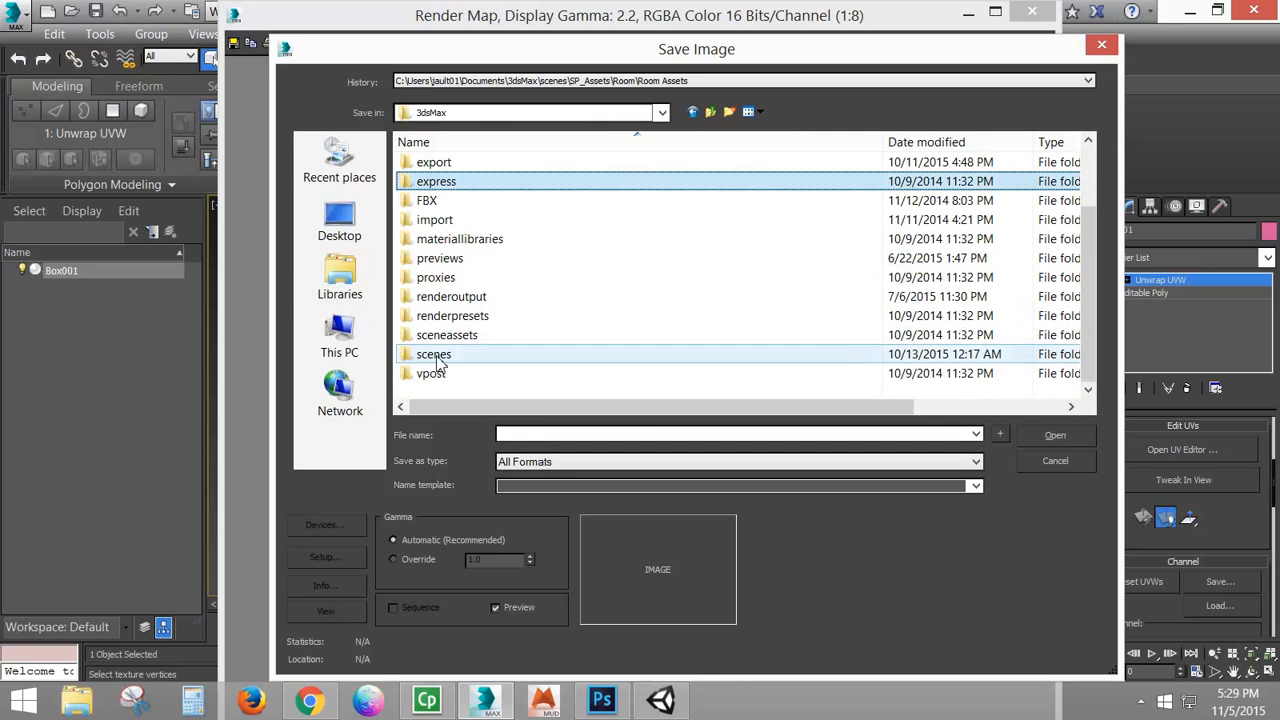
pyautogui.click(437, 357)
pyautogui.scroll(-3, 449, 343)
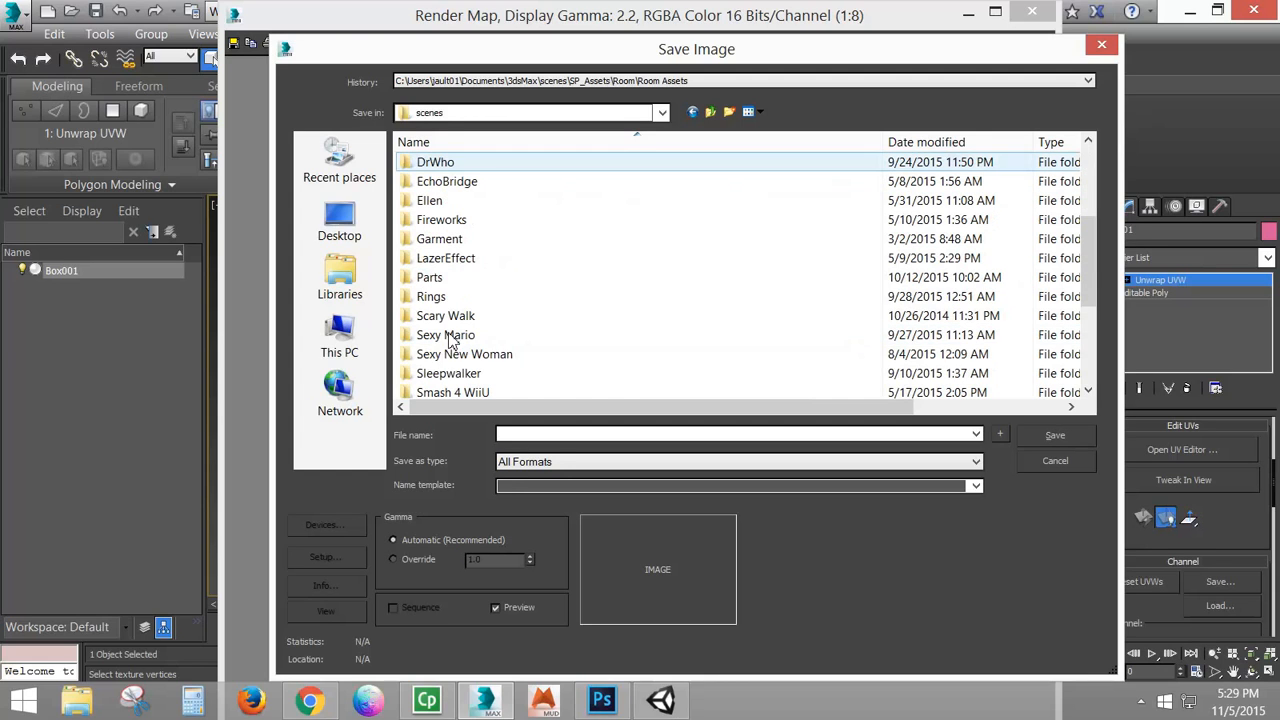
pyautogui.scroll(3, 447, 315)
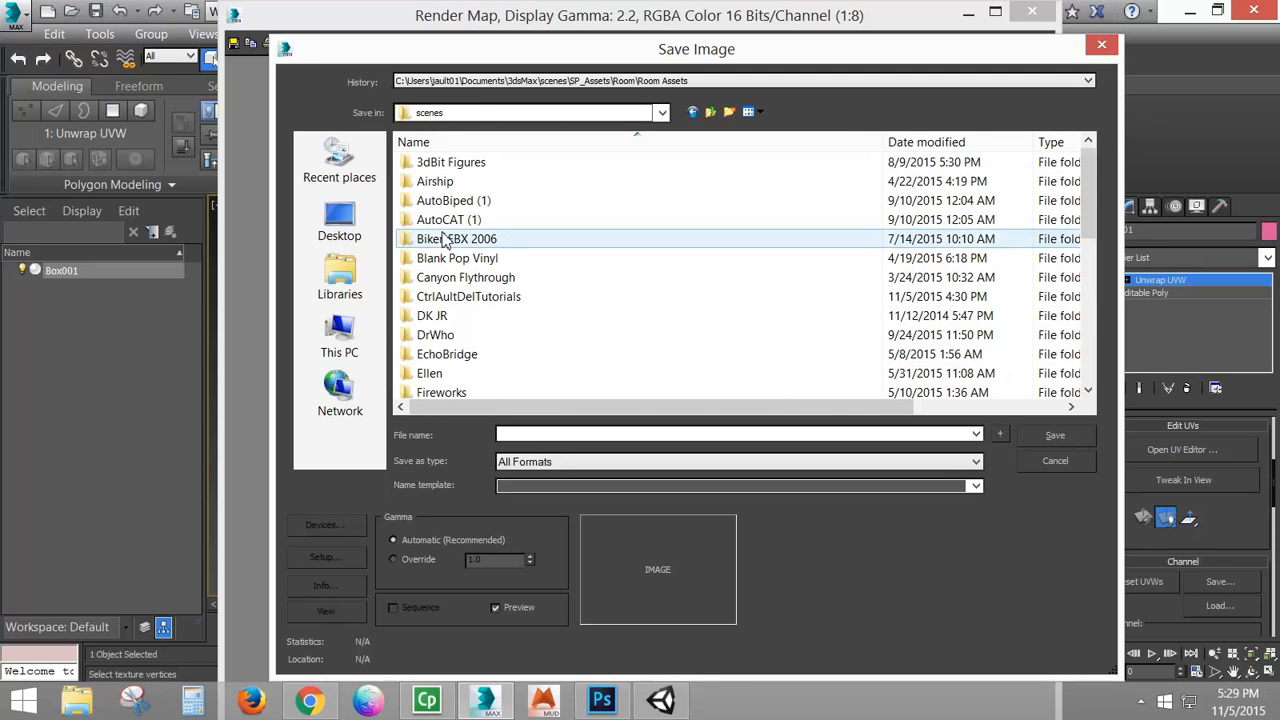
pyautogui.doubleClick(445, 296)
pyautogui.doubleClick(440, 258)
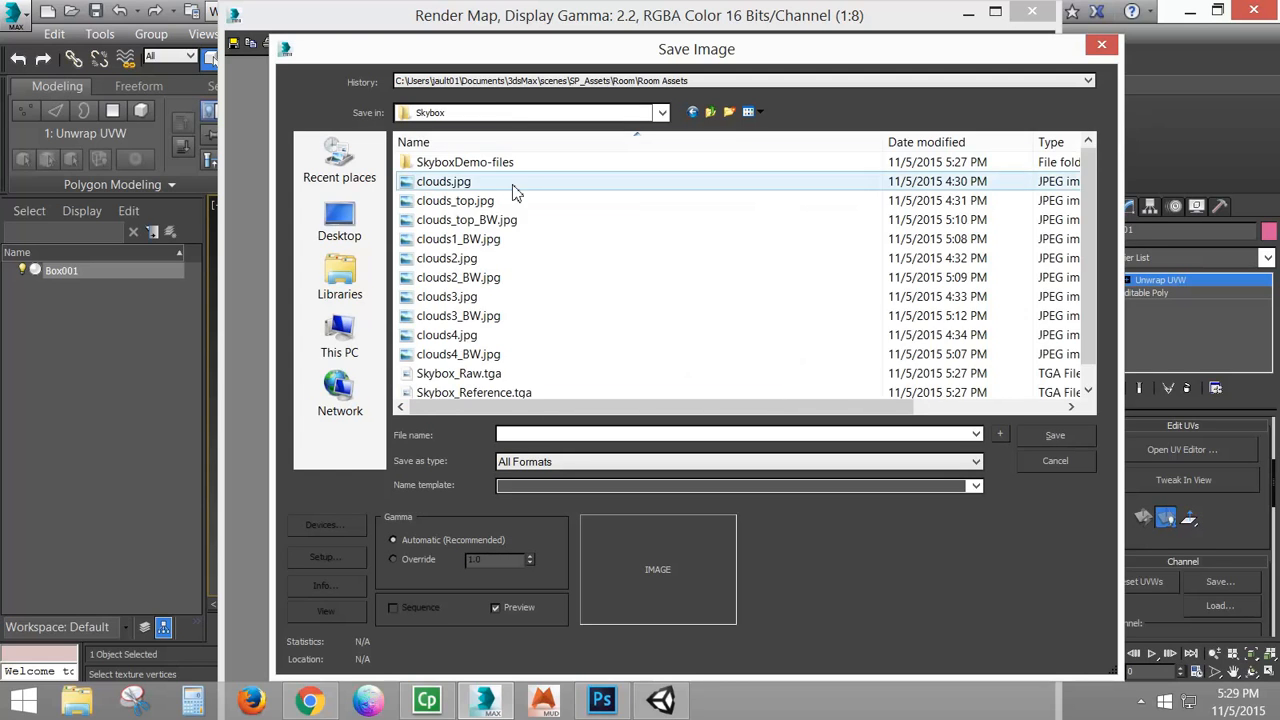
# Step: Save the rendered UV template as a Targa image named Skybox_UVW with 32 bits per pixel
pyautogui.click(531, 433)
pyautogui.write('Skybo')
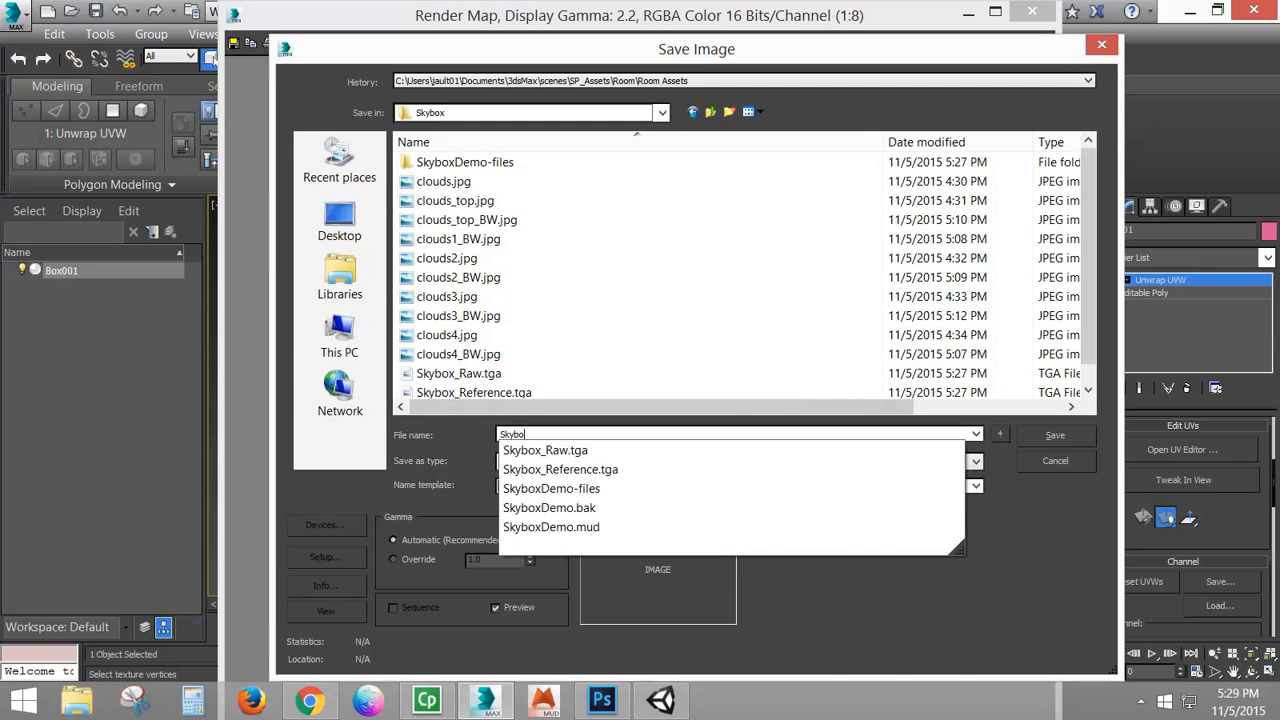
pyautogui.write('x_UVW')
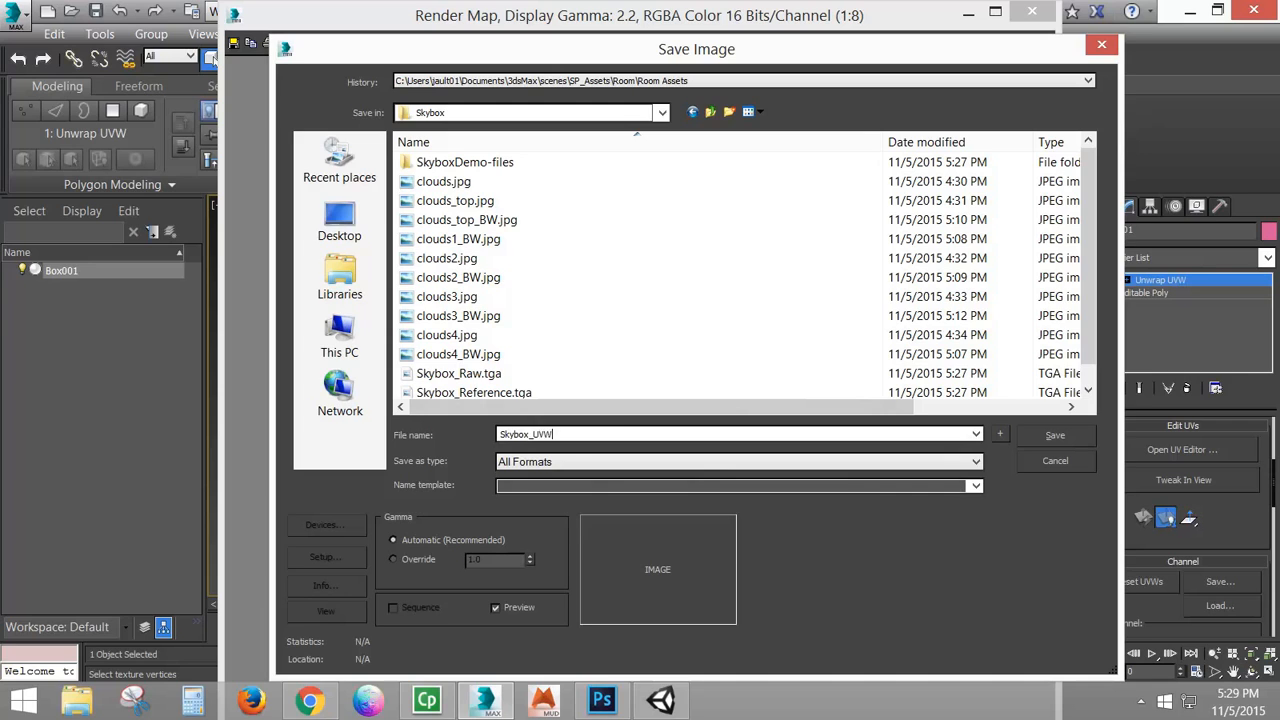
pyautogui.click(568, 461)
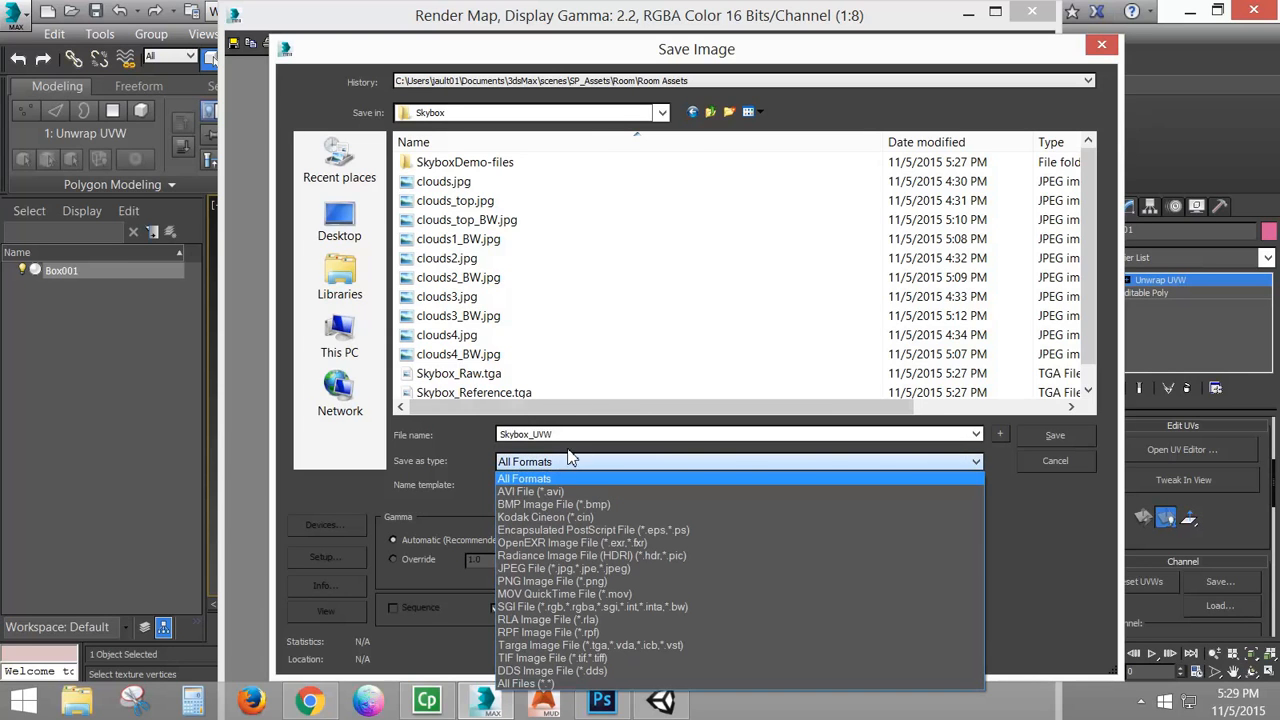
pyautogui.click(560, 645)
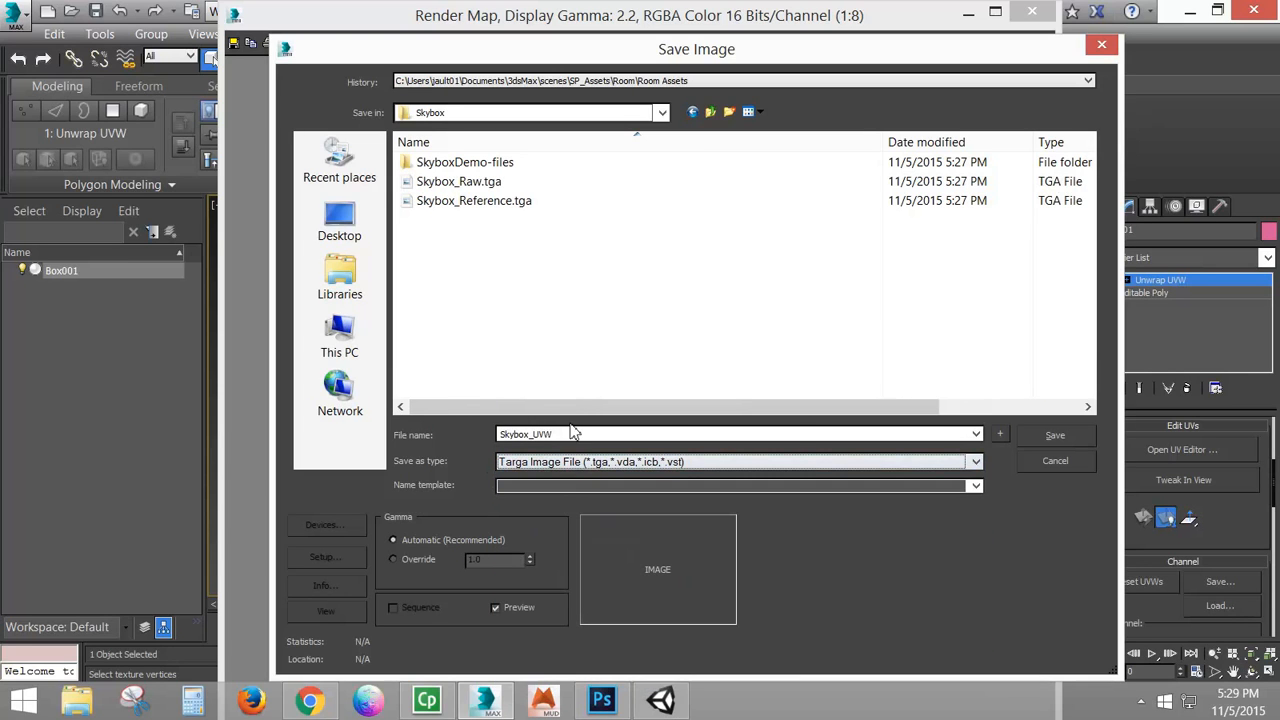
pyautogui.click(1076, 438)
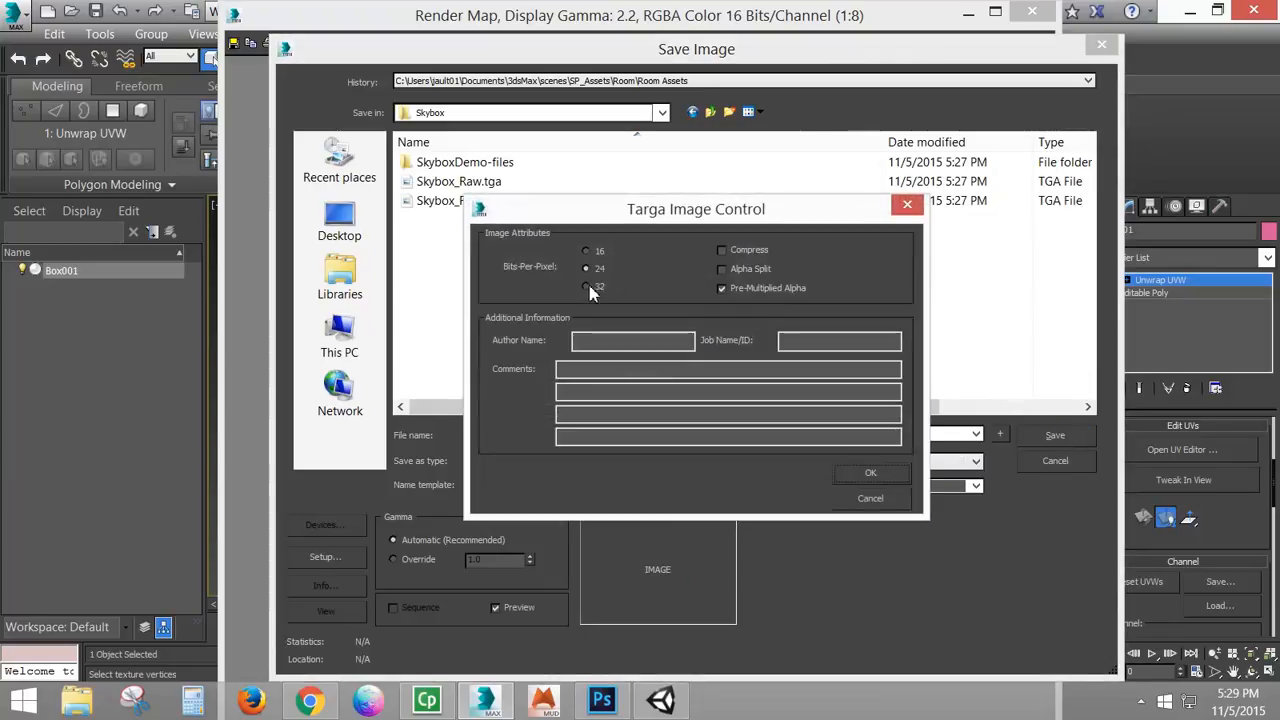
pyautogui.click(590, 285)
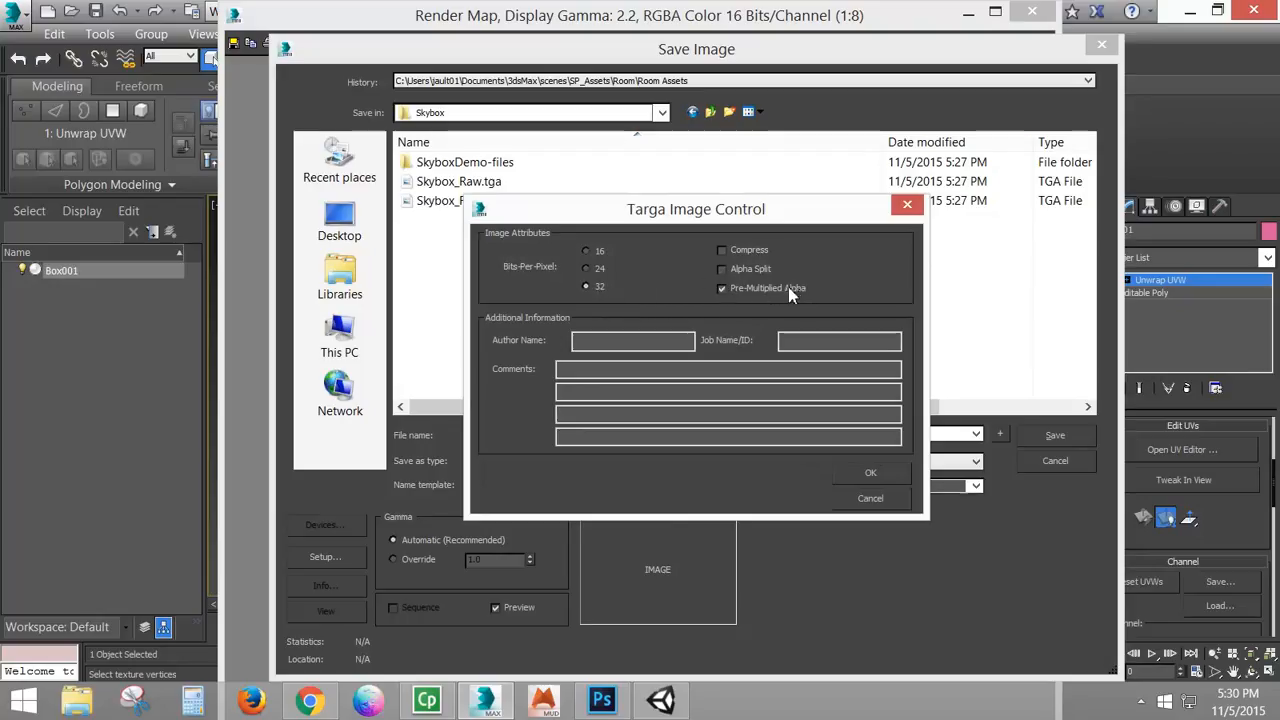
pyautogui.click(869, 477)
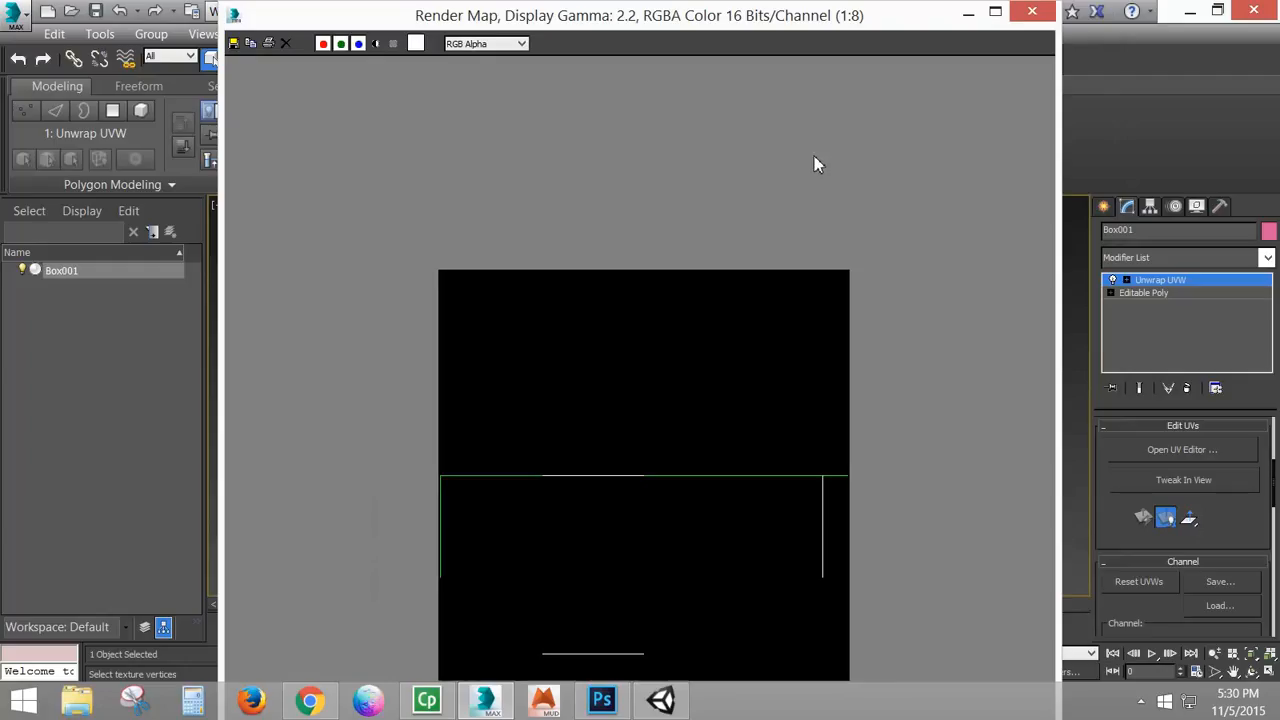
# Step: Close the rendered map and UV editor, and set the scene's save location to Documents, 3dsMax, scenes, CtrlAultDelTutorials, Skybox
pyautogui.click(1032, 11)
pyautogui.click(760, 80)
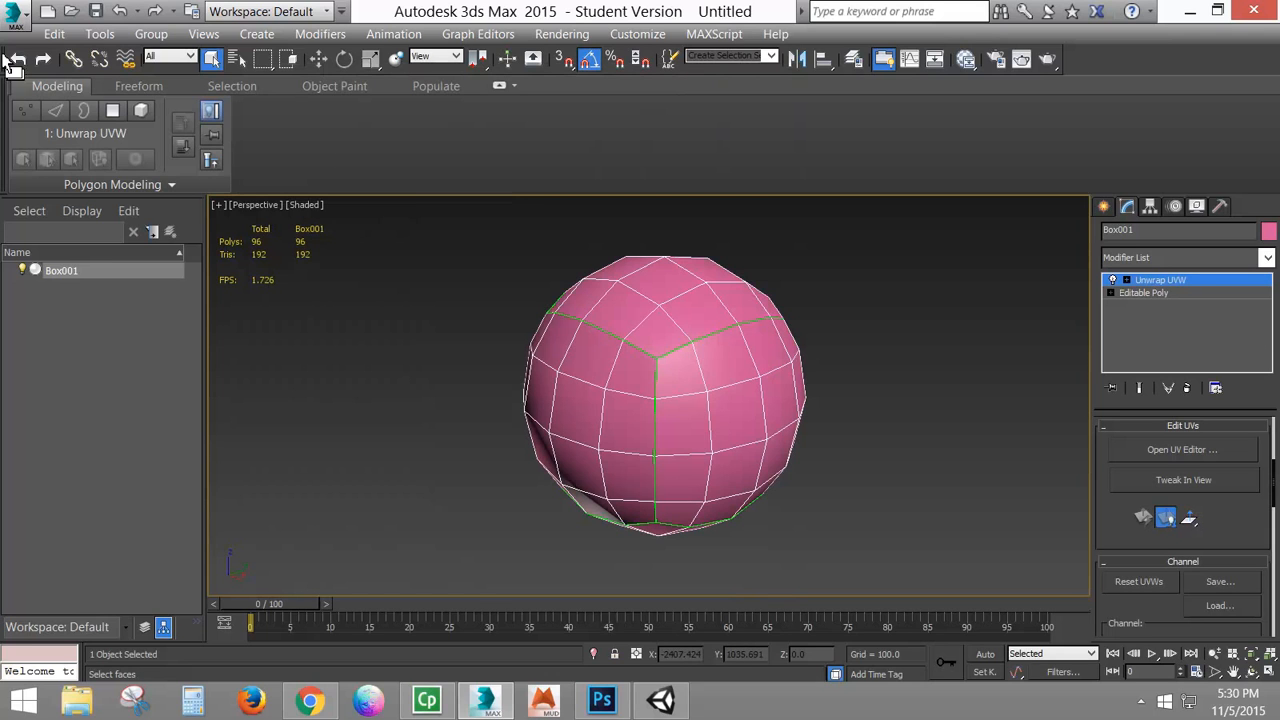
pyautogui.click(20, 17)
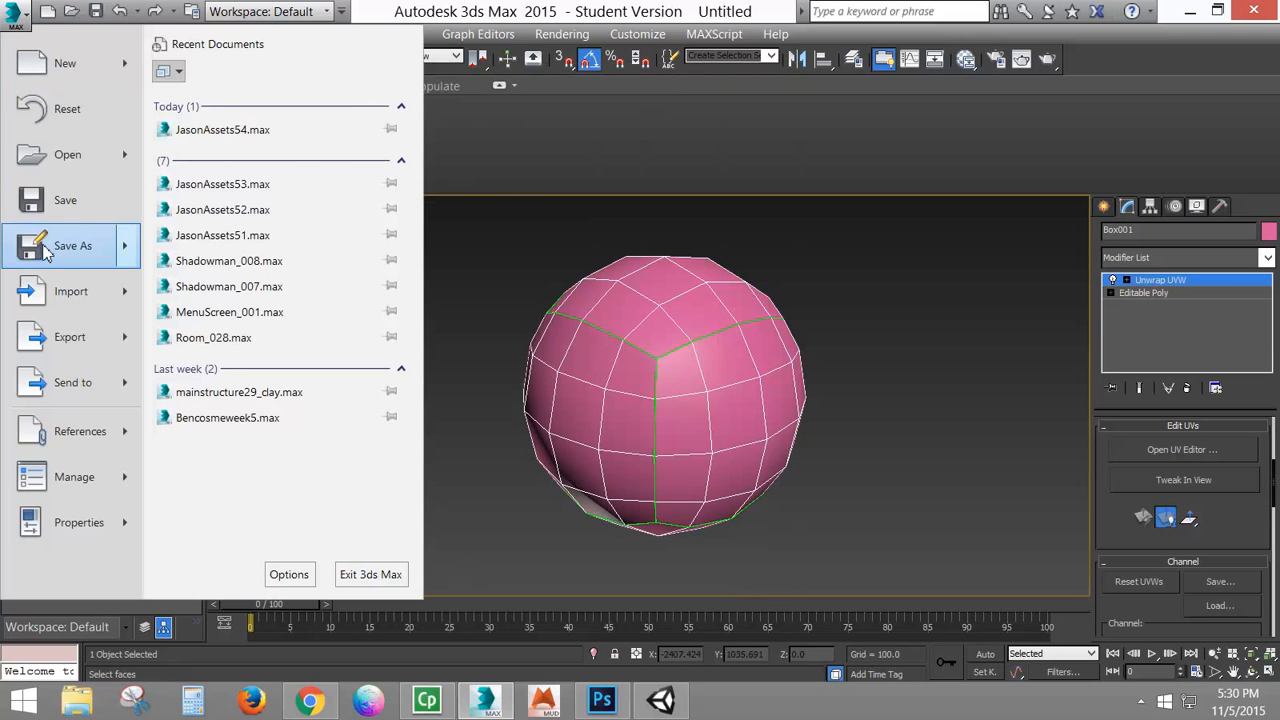
pyautogui.click(91, 248)
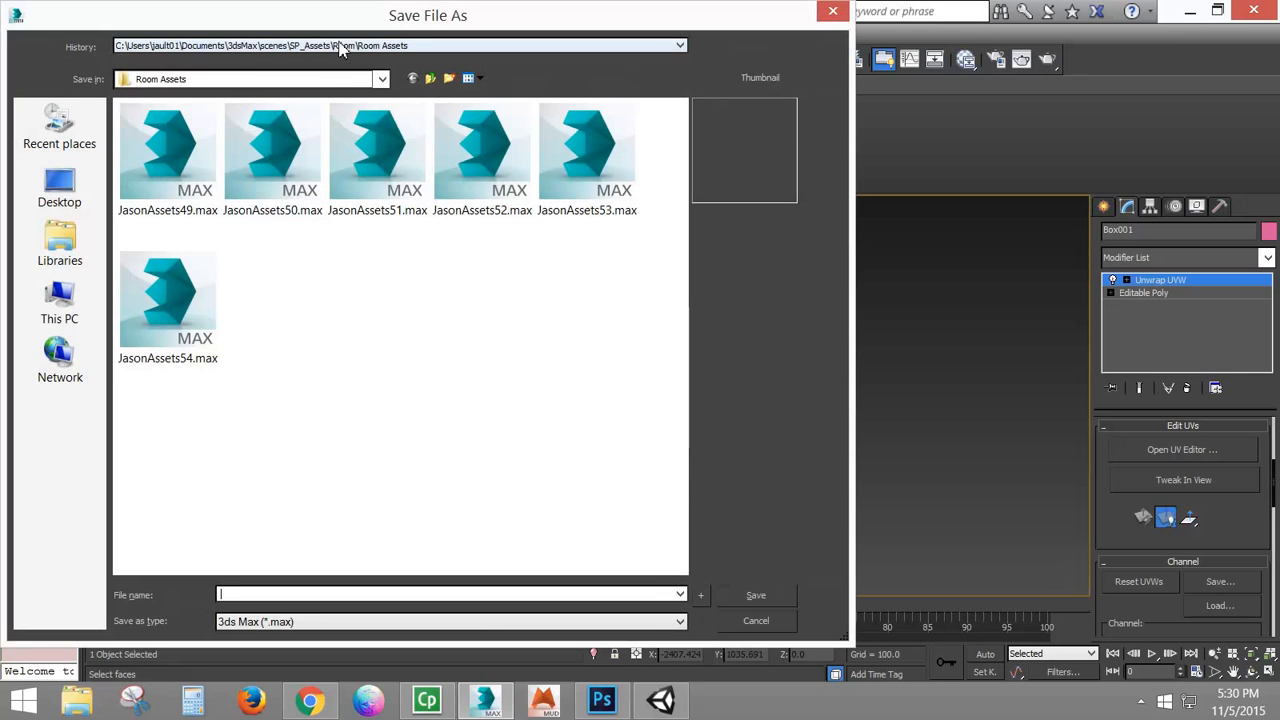
pyautogui.click(62, 255)
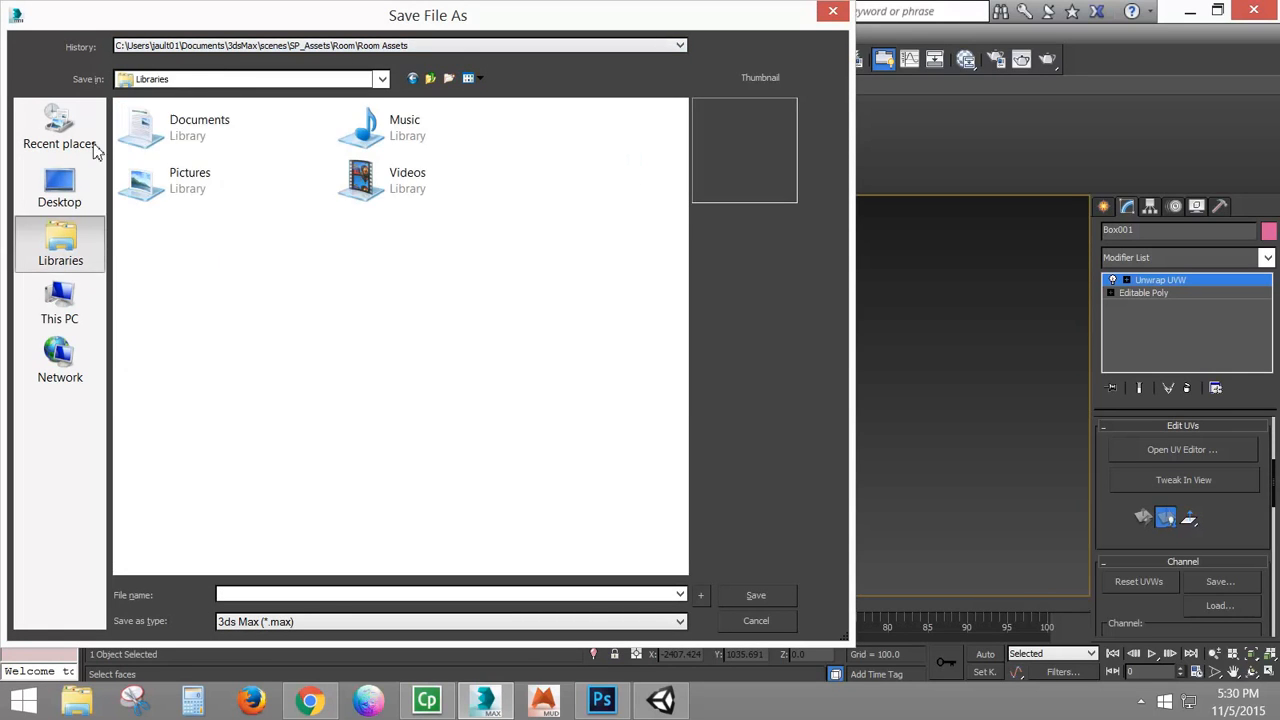
pyautogui.doubleClick(191, 134)
pyautogui.doubleClick(156, 148)
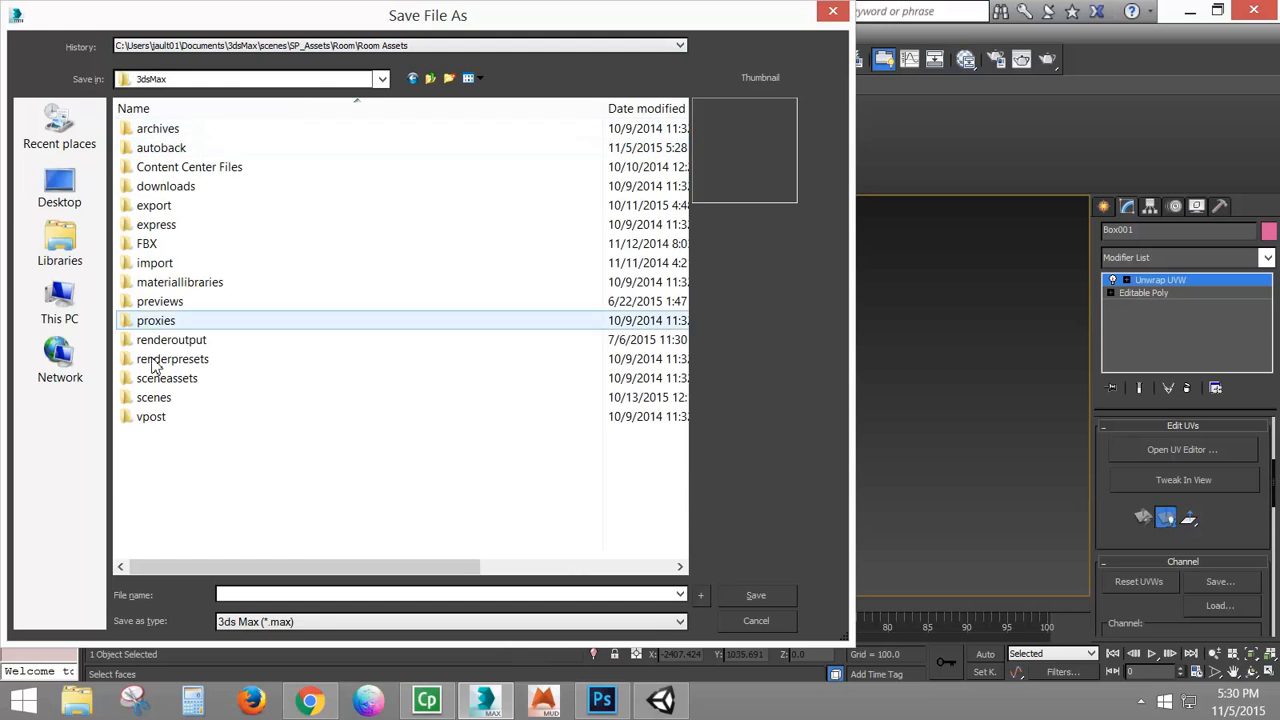
pyautogui.doubleClick(190, 397)
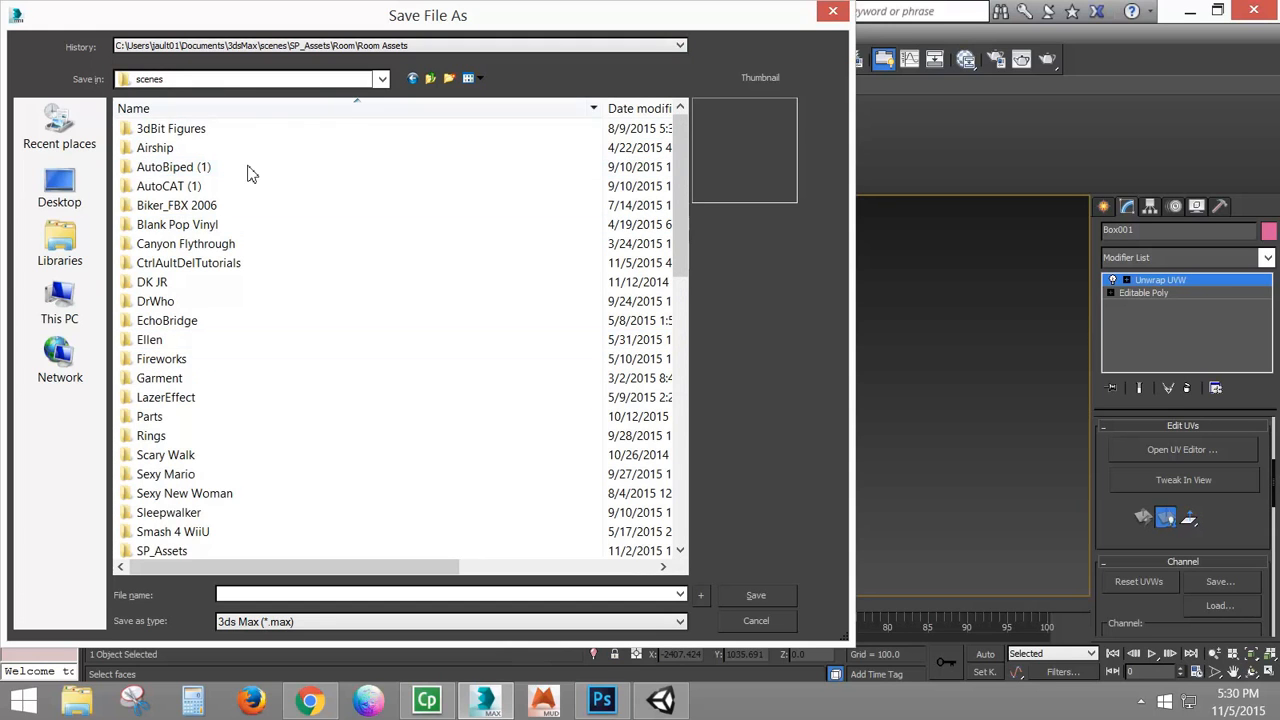
pyautogui.doubleClick(172, 260)
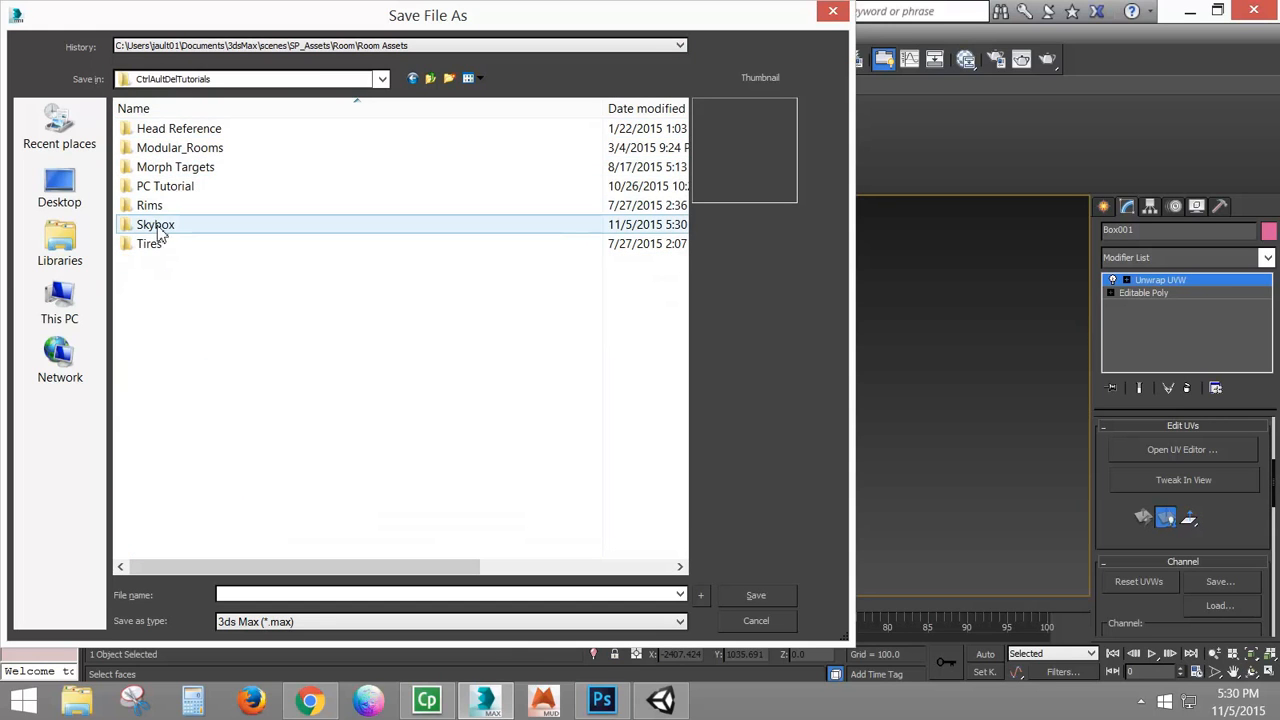
pyautogui.doubleClick(160, 226)
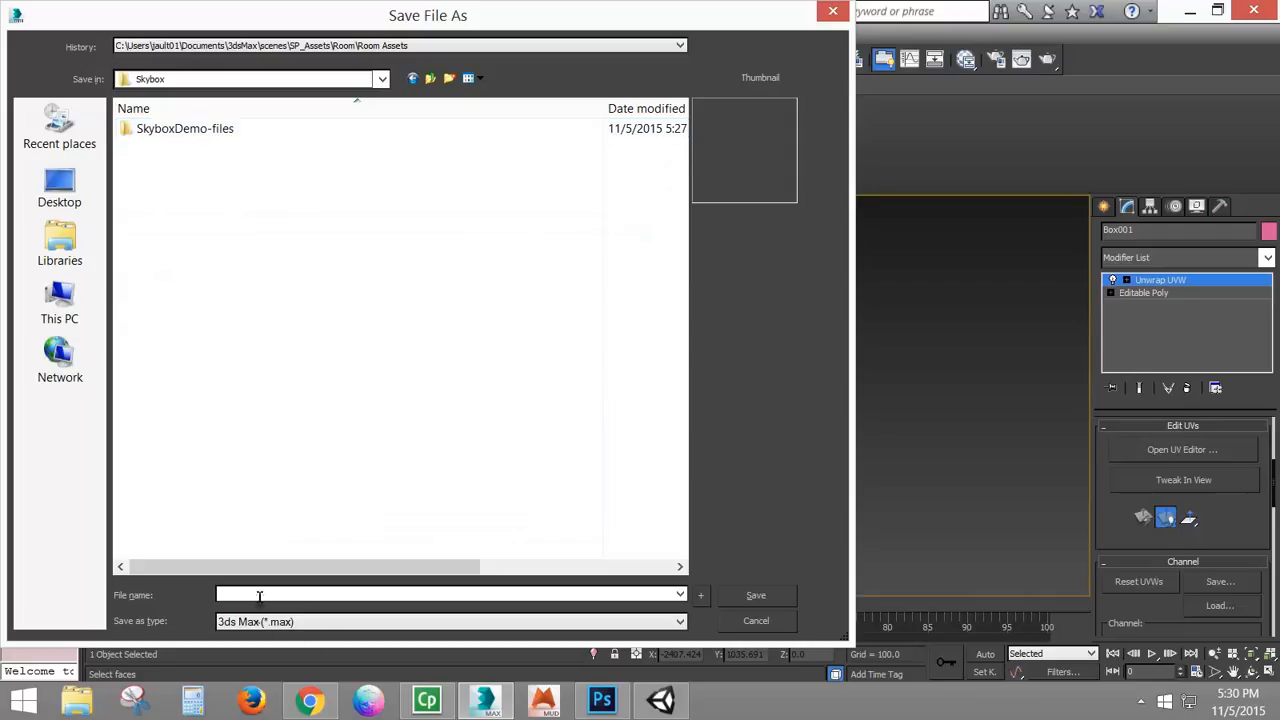
# Step: Save the scene as Skybox_BoxSphere in 3ds Max format and close 3ds Max
pyautogui.write('S')
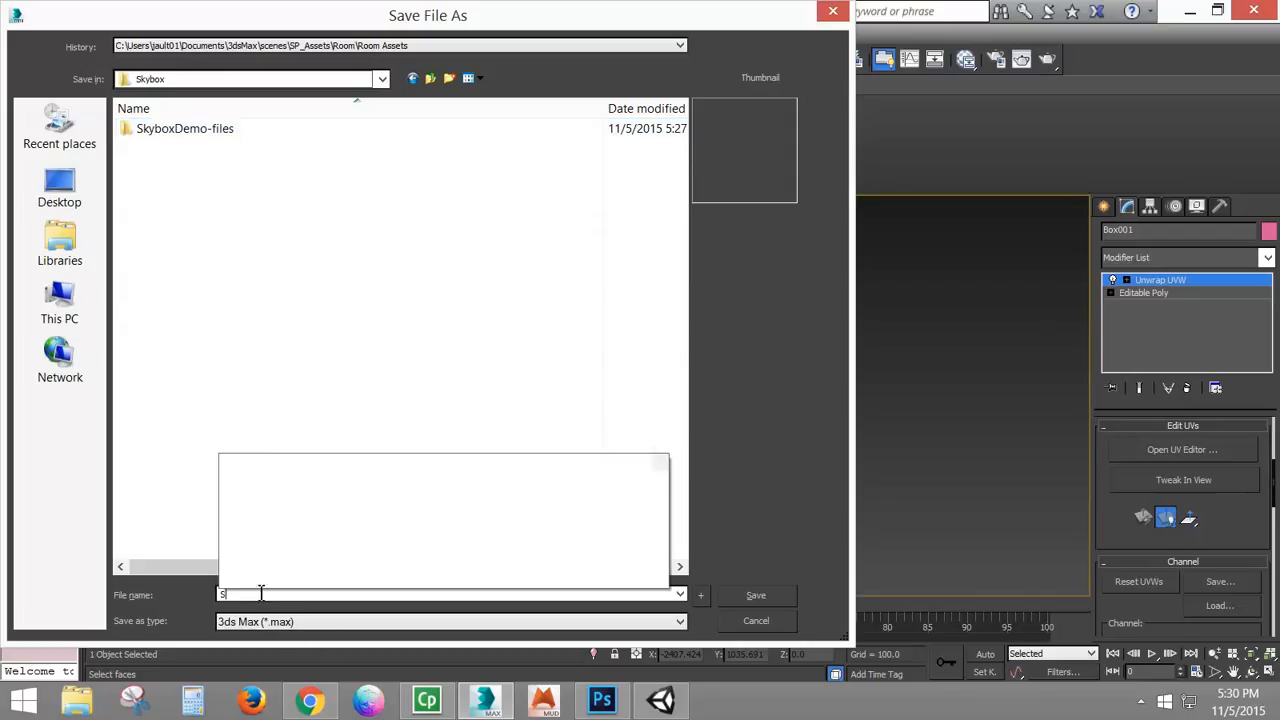
pyautogui.write('kybox')
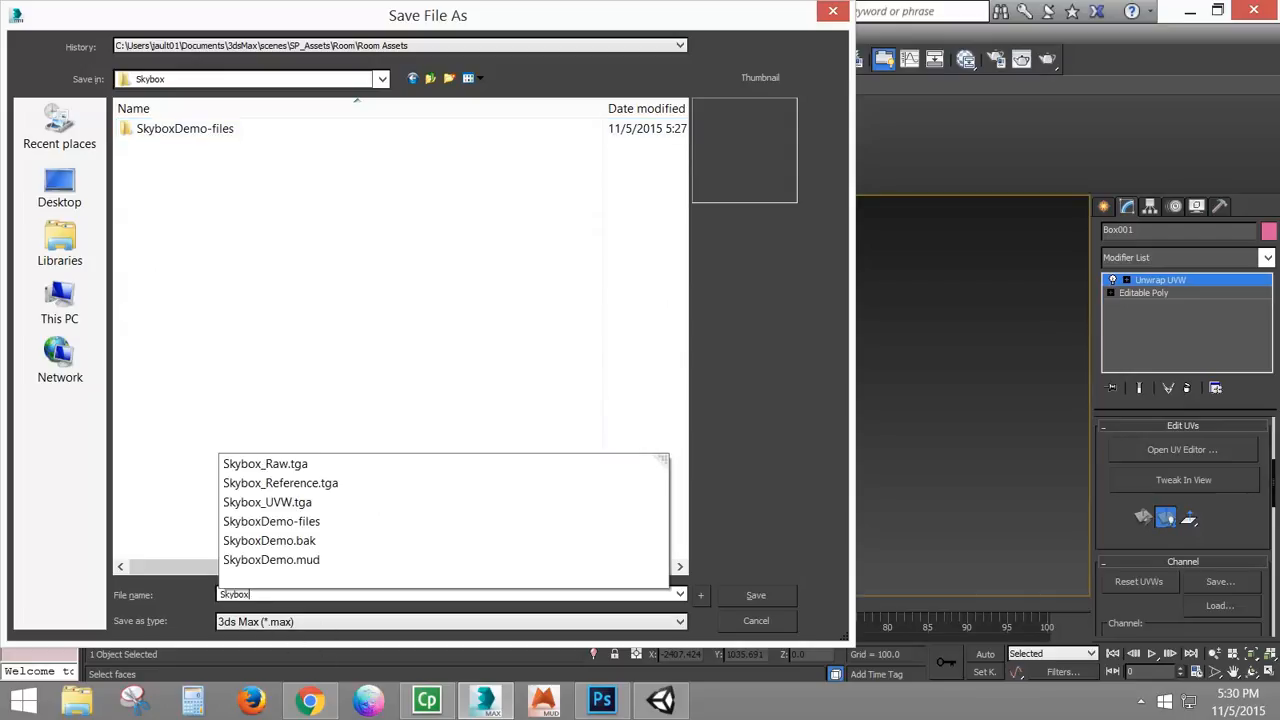
pyautogui.write('_BoxSphere')
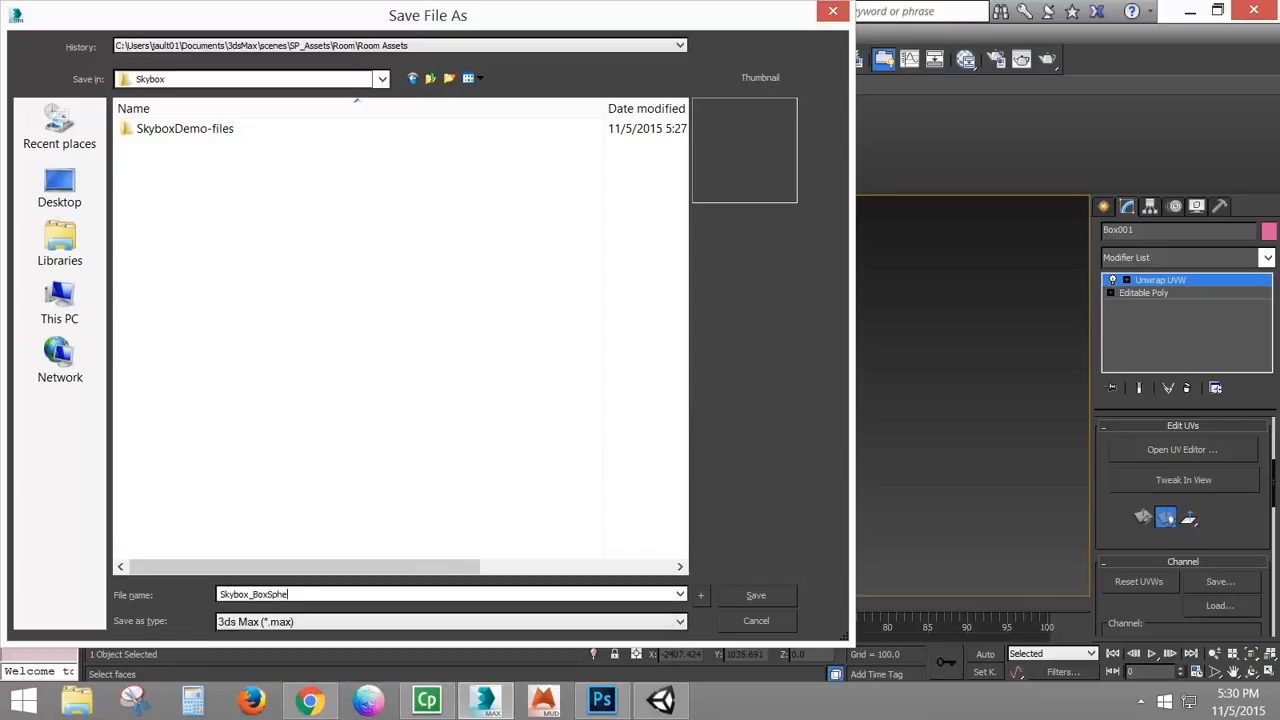
pyautogui.click(756, 597)
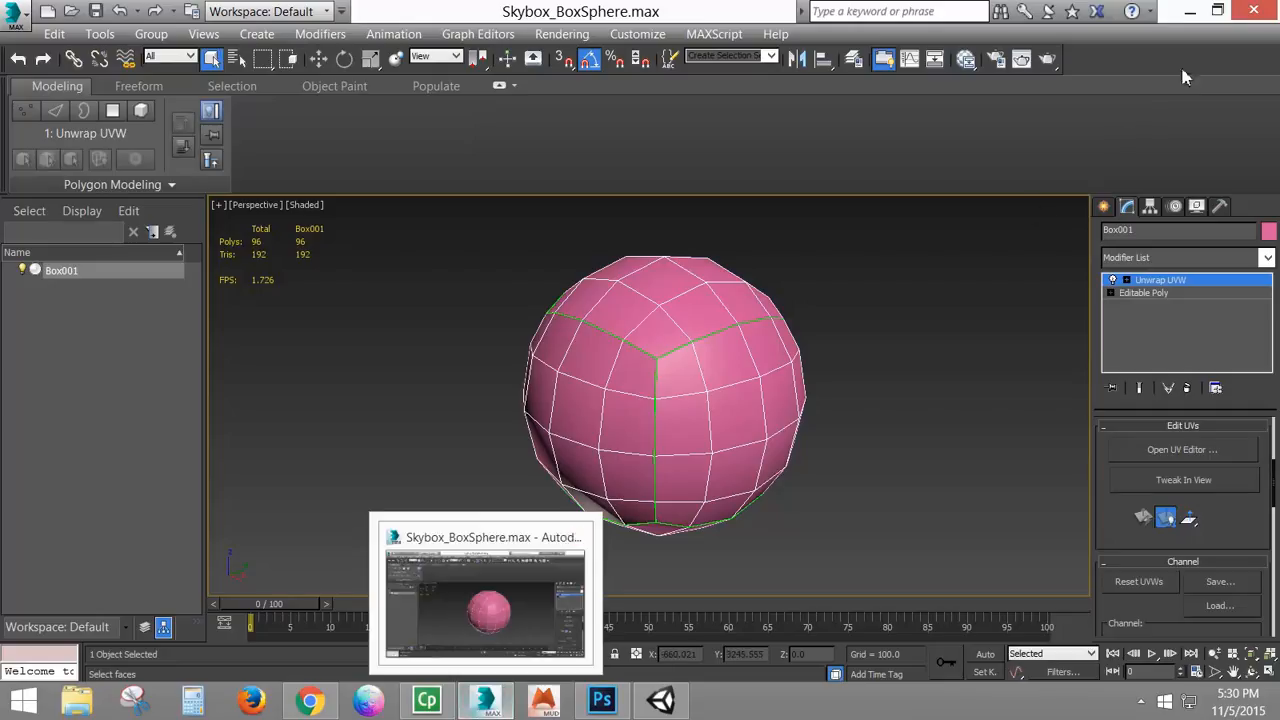
pyautogui.click(1246, 10)
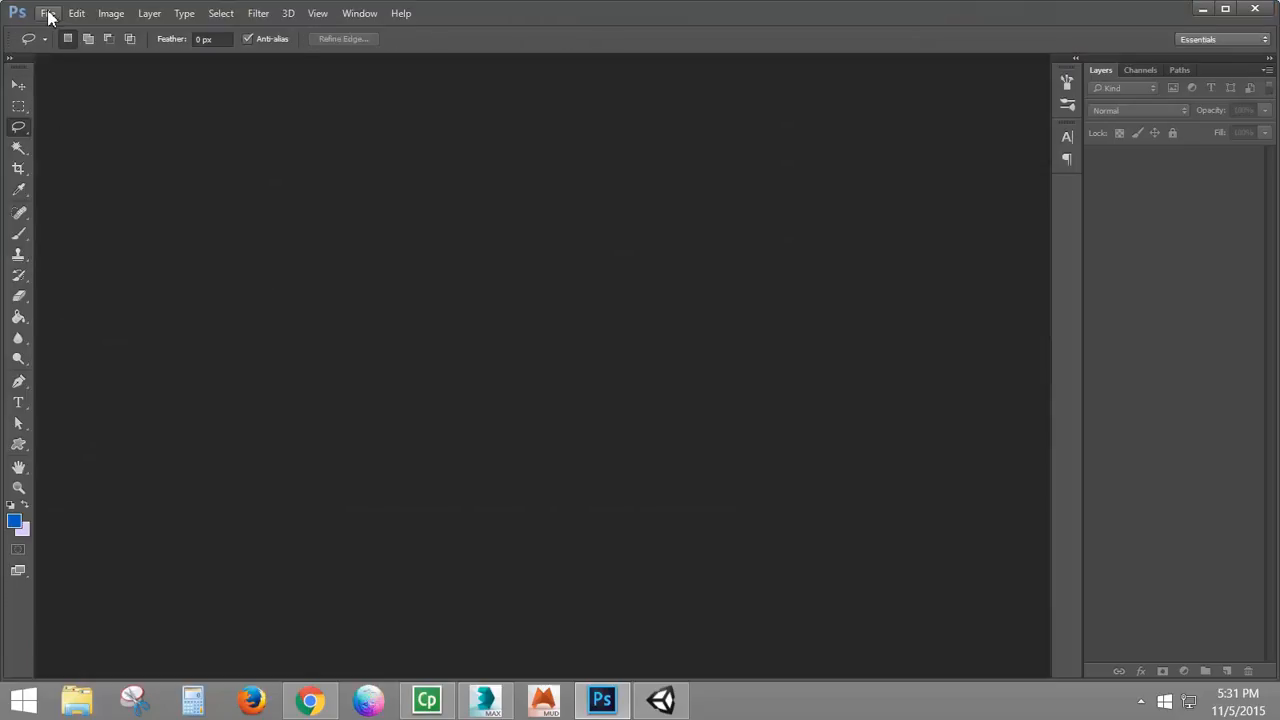
# Step: In Photoshop, open Skybox_Raw.tga, Skybox_Reference.tga and Skybox_UVW.tga together from the Skybox folder
pyautogui.click(48, 14)
pyautogui.click(75, 55)
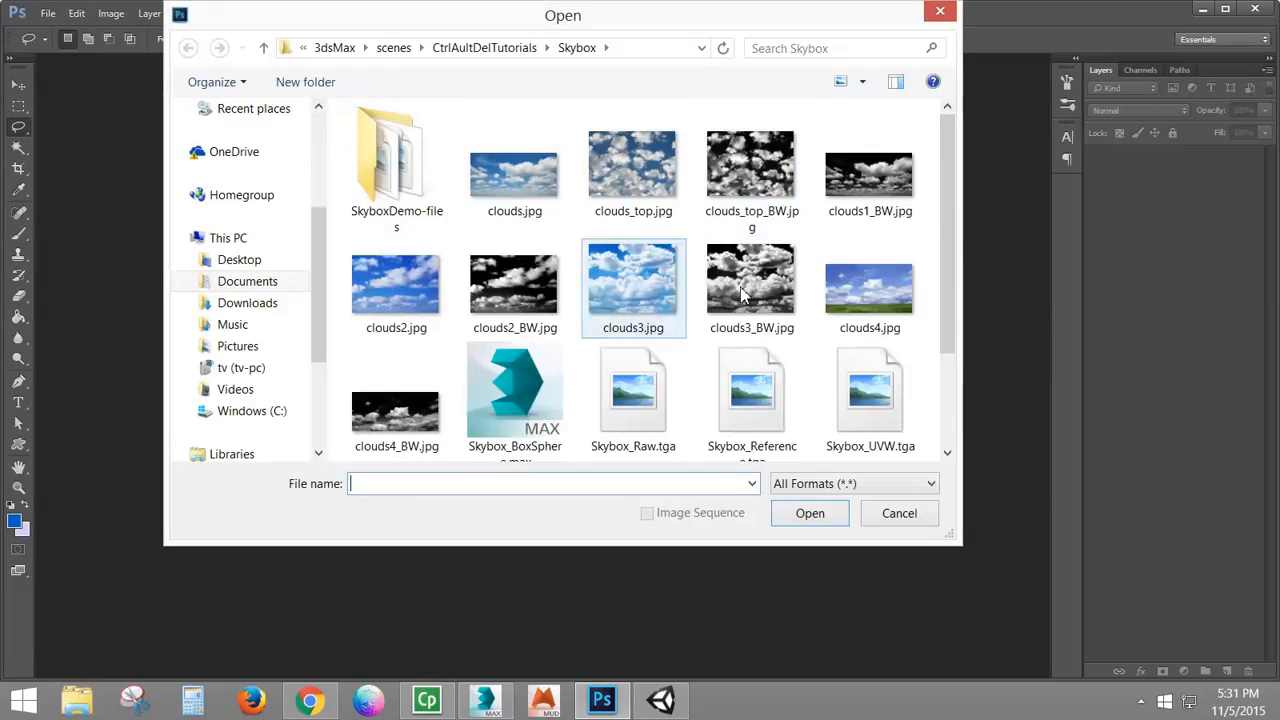
pyautogui.moveTo(940, 192); pyautogui.dragTo(940, 290)
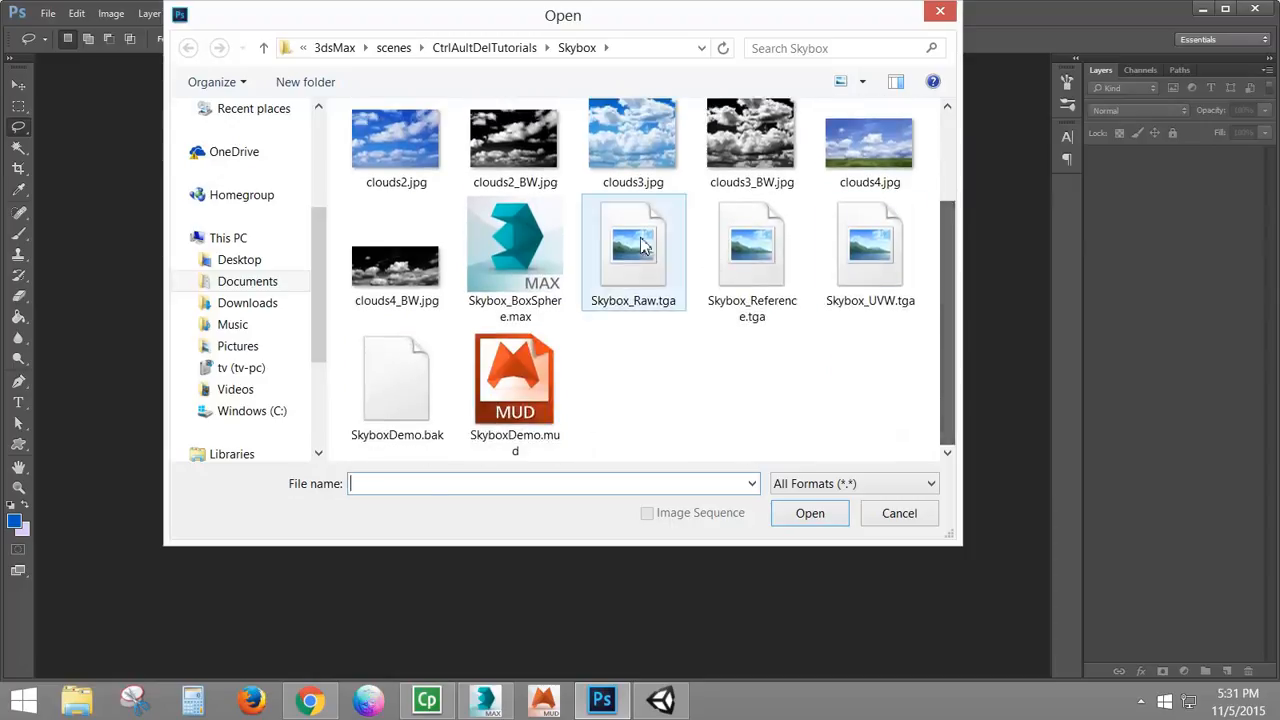
pyautogui.click(622, 252)
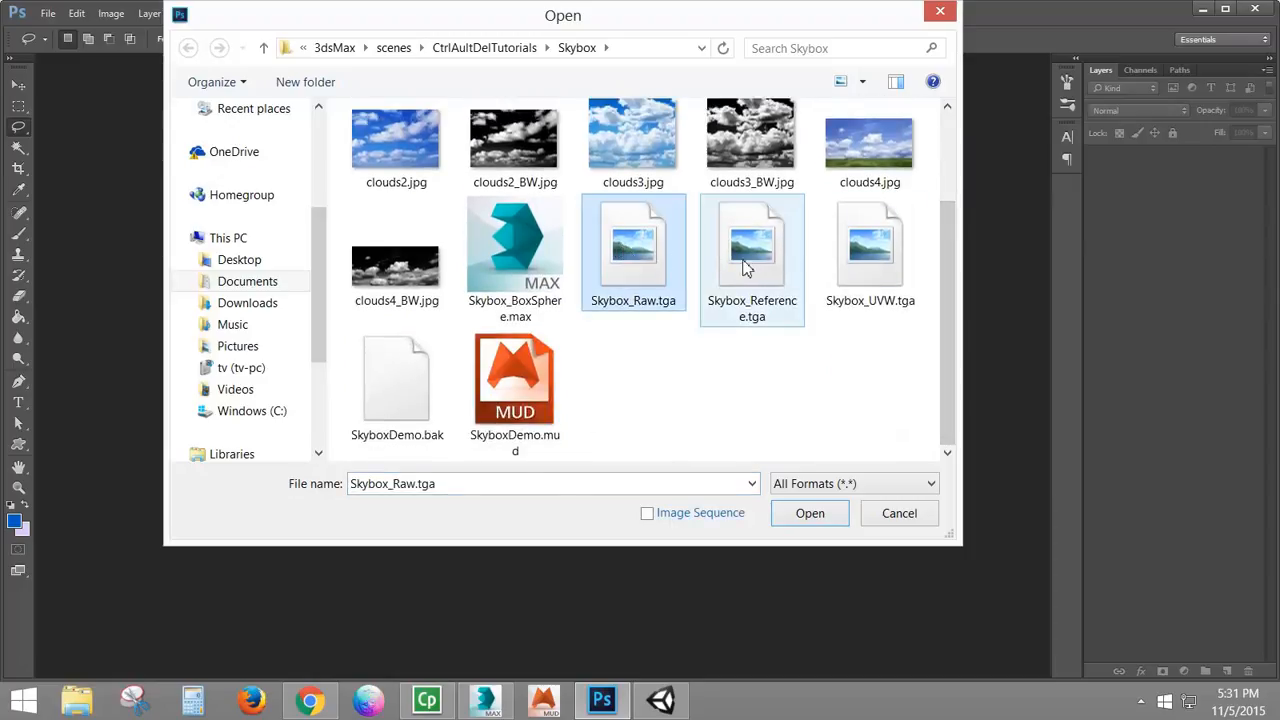
pyautogui.keyDown('ctrl'); pyautogui.click(745, 266); pyautogui.keyUp('ctrl')
pyautogui.keyDown('ctrl'); pyautogui.click(872, 262); pyautogui.keyUp('ctrl')
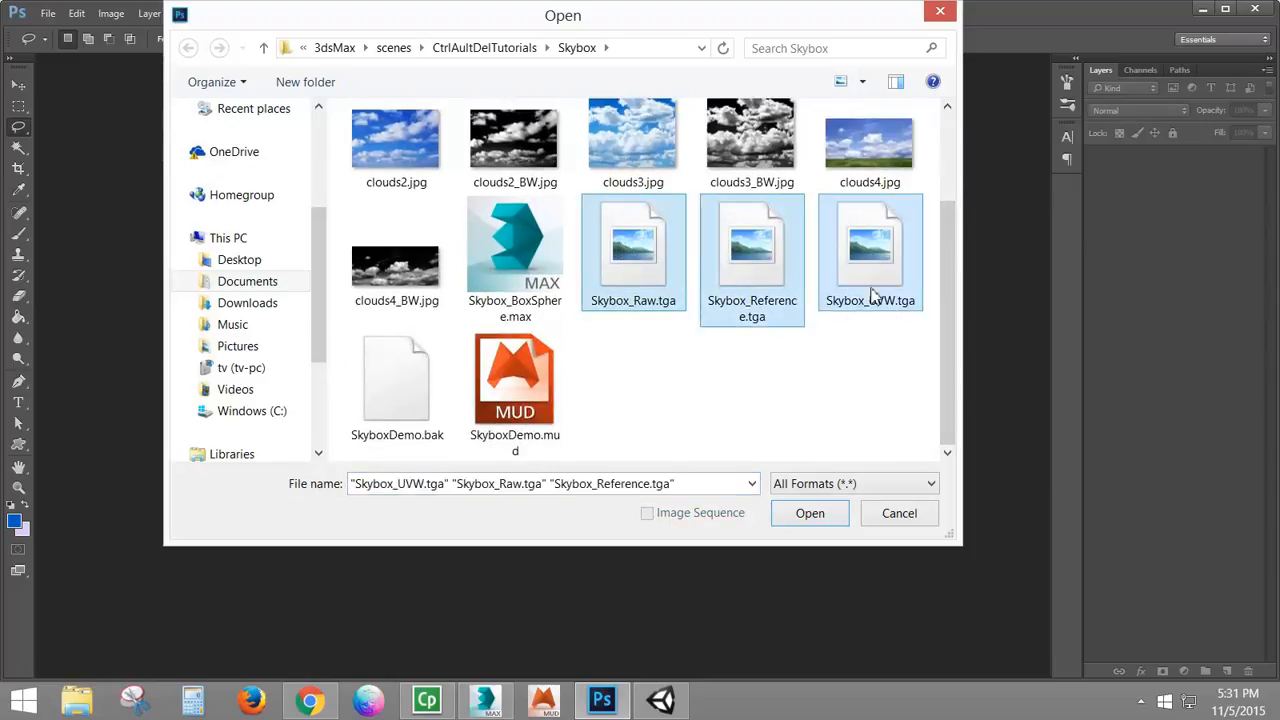
pyautogui.click(829, 515)
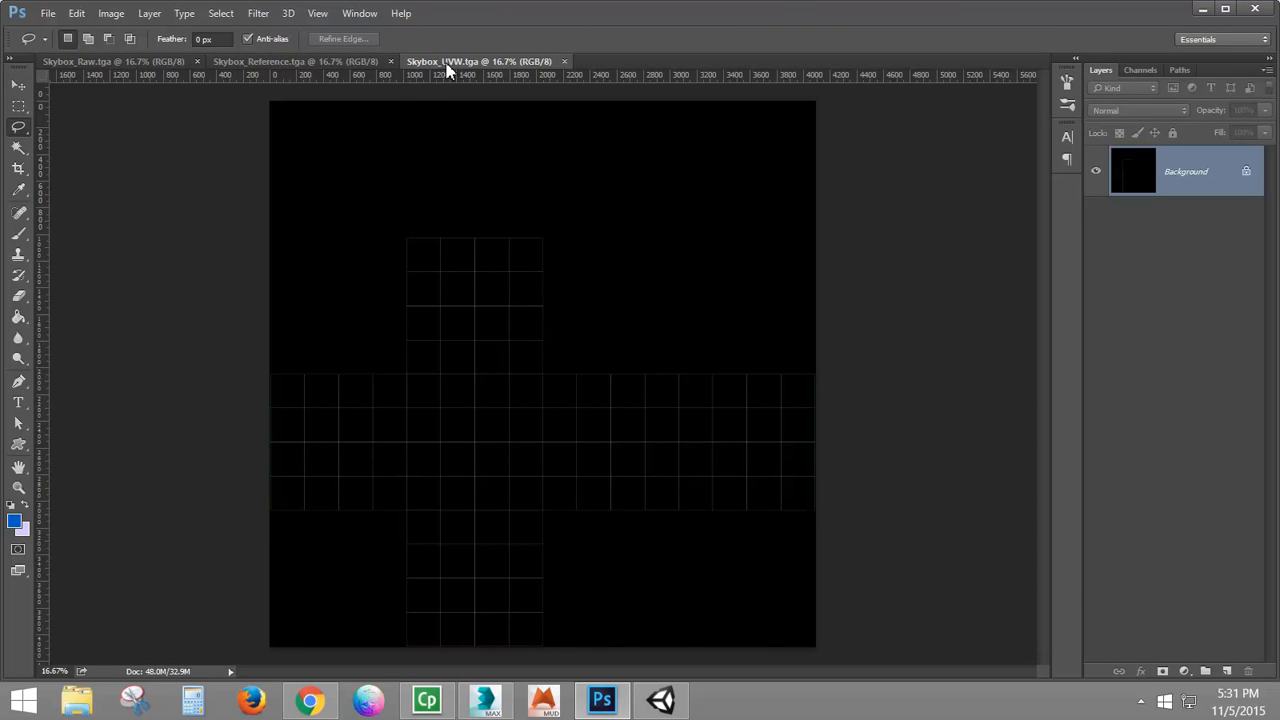
# Step: Detach the Skybox_UVW and Skybox_Reference documents into floating windows beside Skybox_Raw
pyautogui.moveTo(479, 61); pyautogui.dragTo(640, 150)
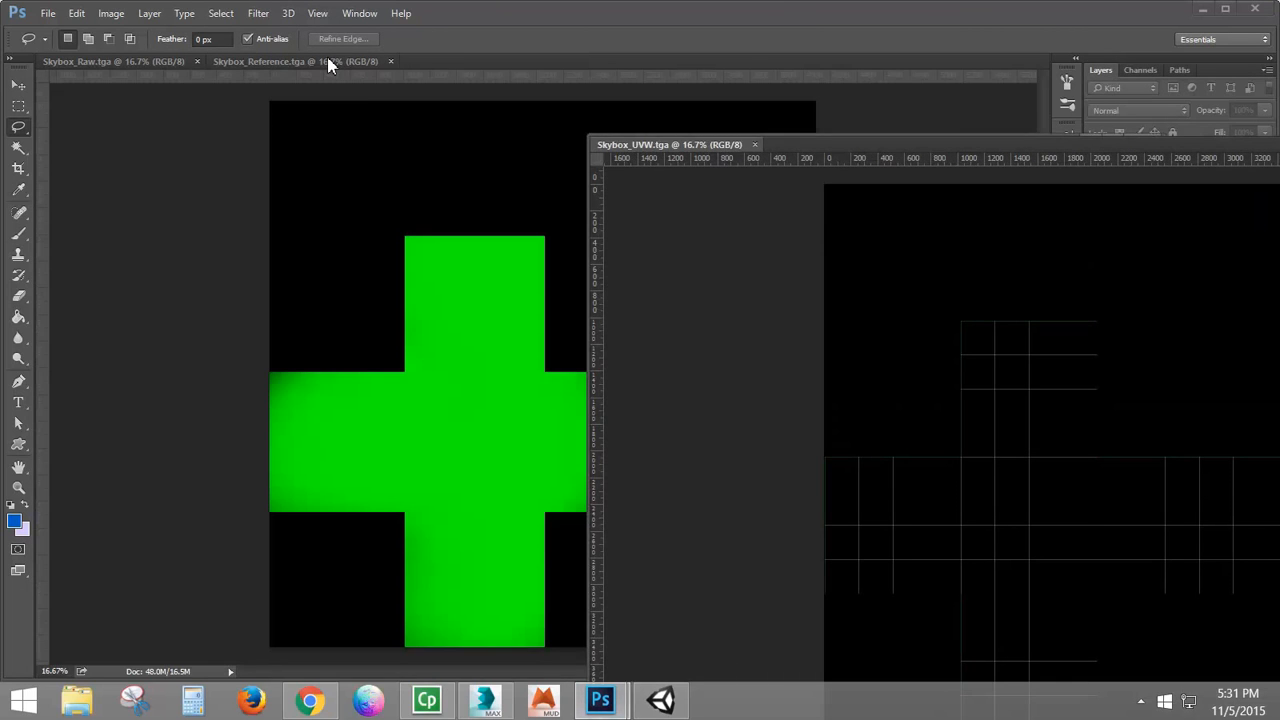
pyautogui.moveTo(335, 61); pyautogui.dragTo(787, 241)
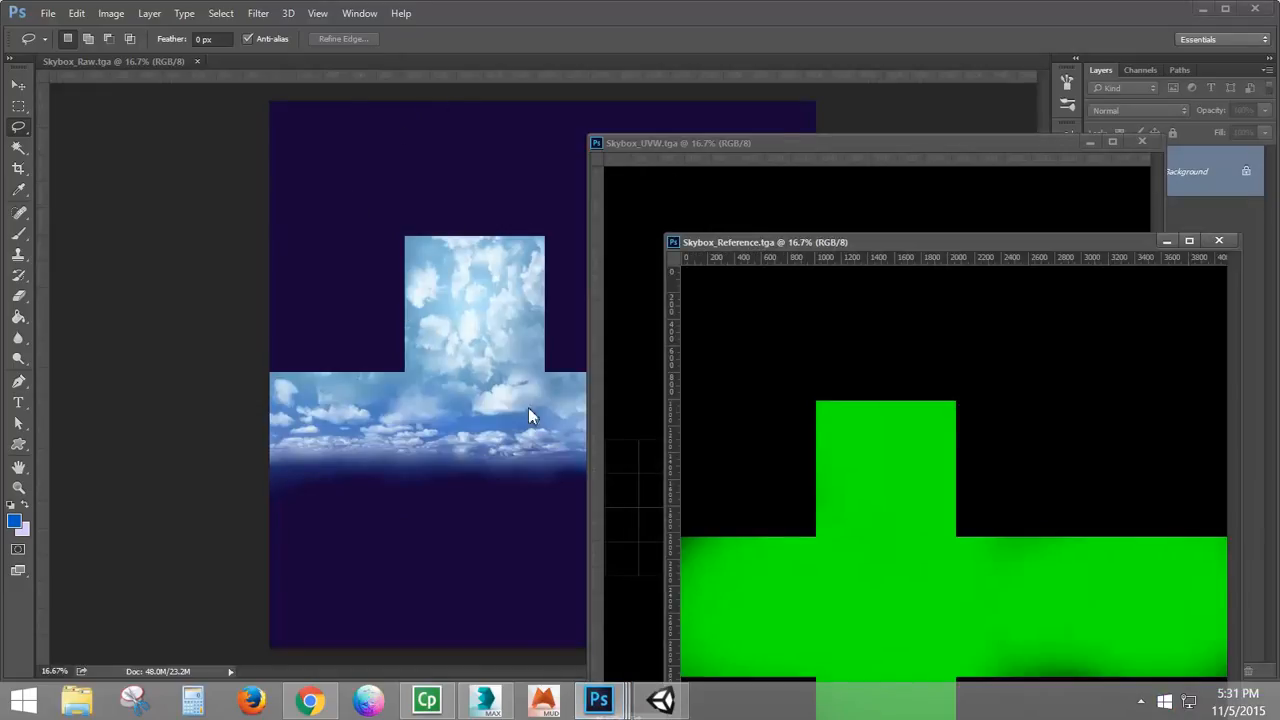
pyautogui.click(700, 143)
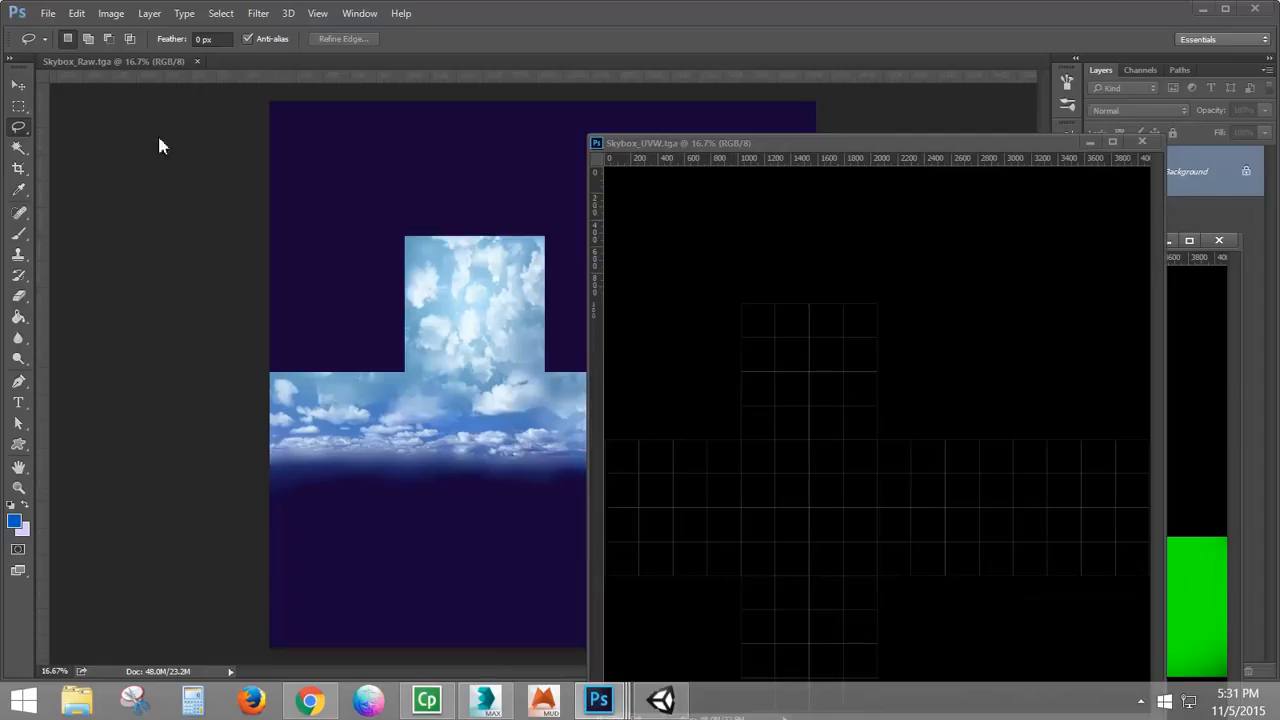
# Step: Copy the green reference image into Skybox_Raw as a new layer and close the Skybox_Reference document
pyautogui.click(18, 86)
pyautogui.click(1202, 323)
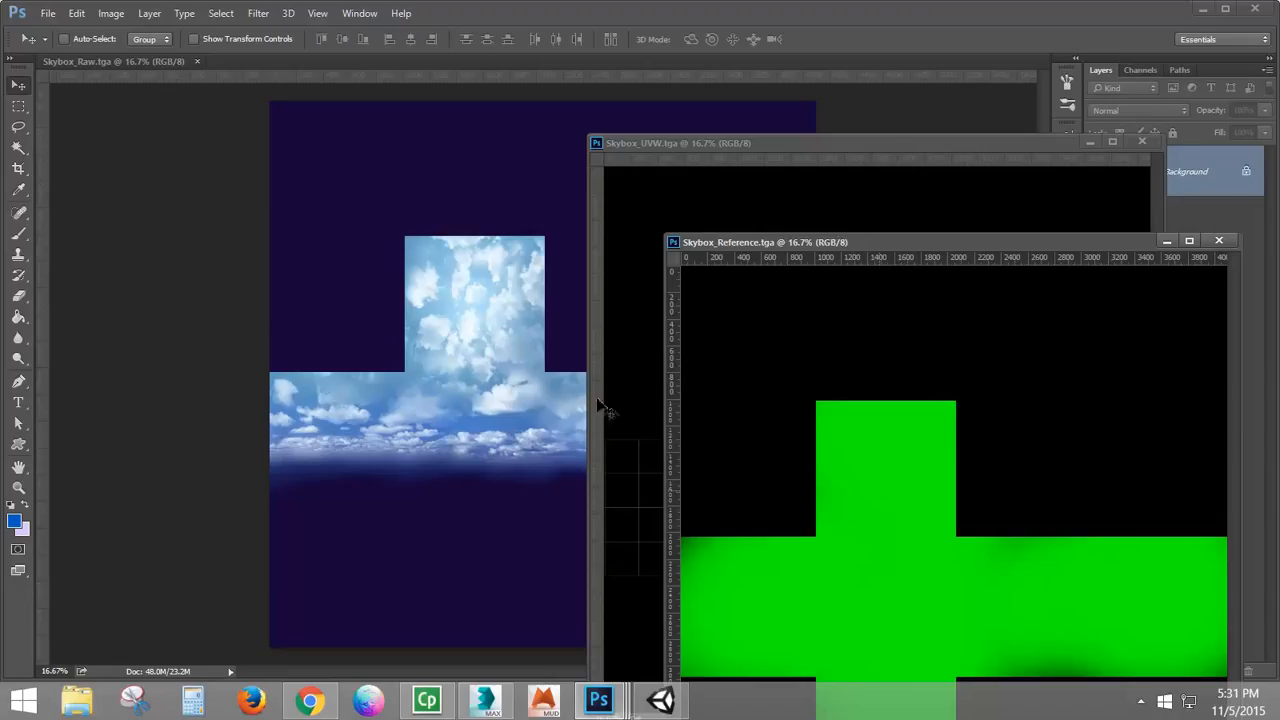
pyautogui.click(471, 354)
pyautogui.hotkey('ctrl', 'v')
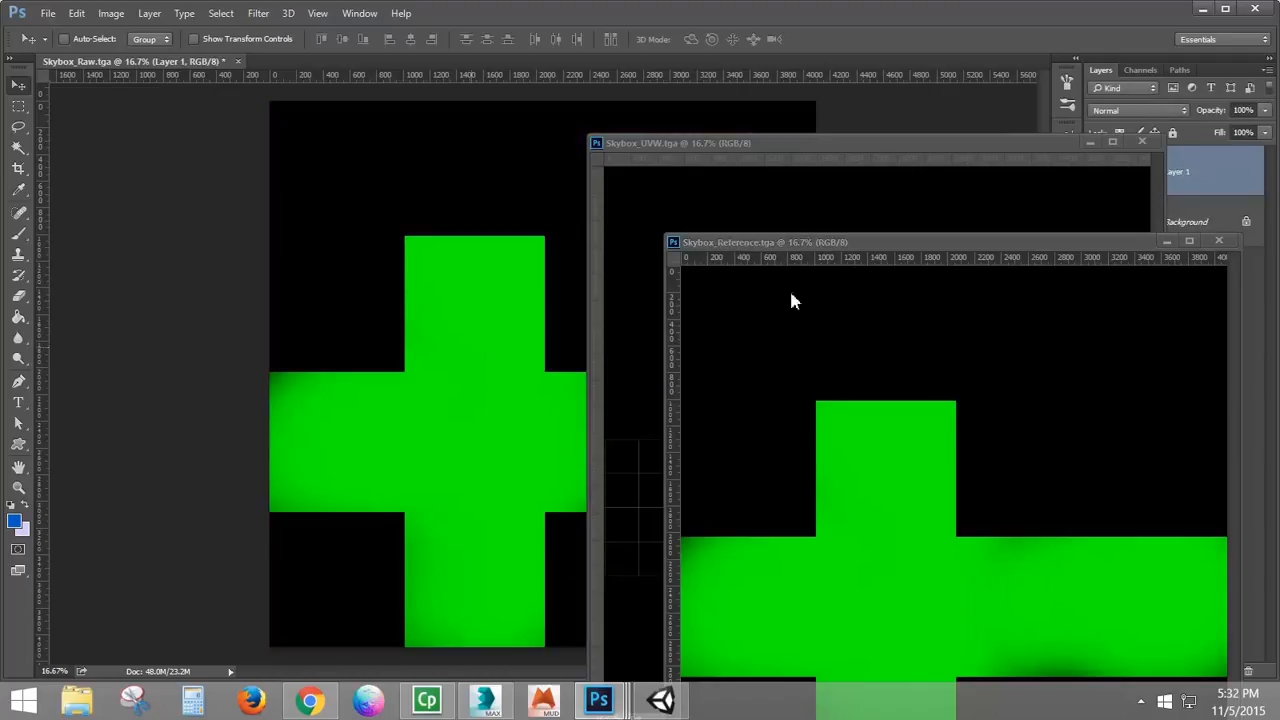
pyautogui.click(1215, 247)
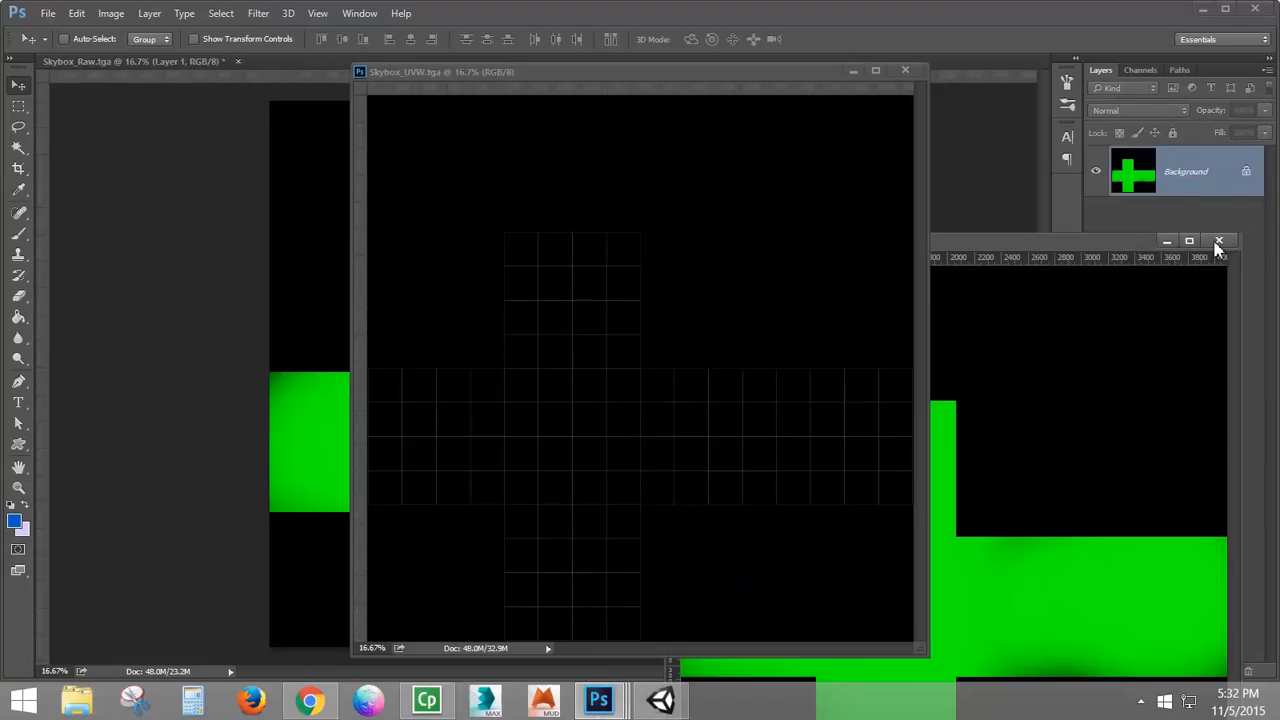
pyautogui.click(1217, 243)
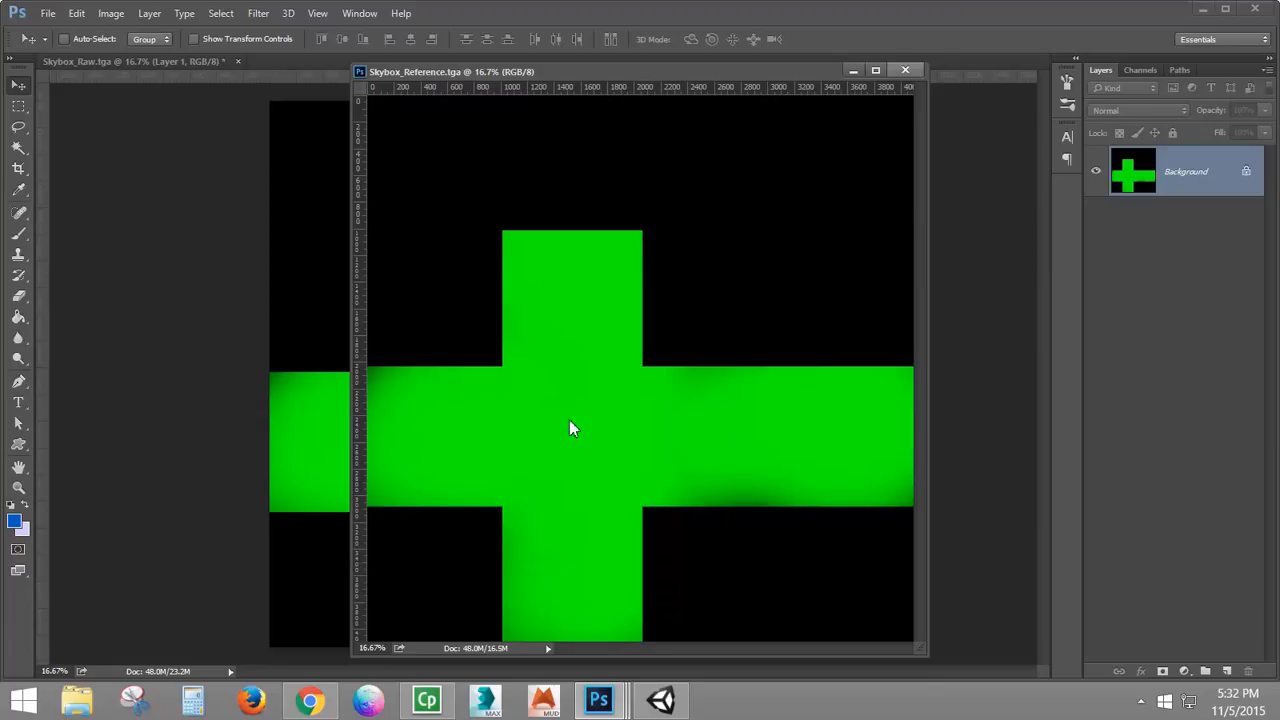
pyautogui.hotkey('ctrl', 'Tab')
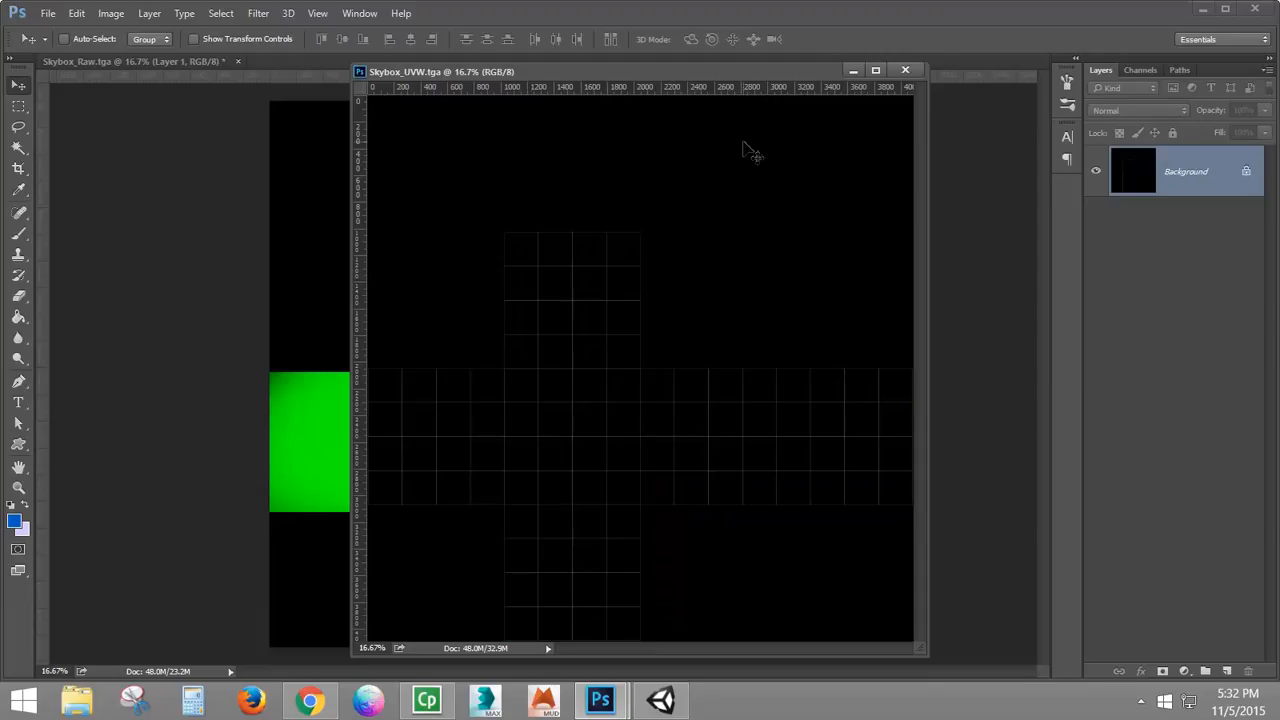
# Step: Copy the UV template image into Skybox_Raw as the uppermost layer with the Move tool and close the Skybox_UVW document
pyautogui.click(19, 110)
pyautogui.click(19, 85)
pyautogui.moveTo(460, 74); pyautogui.dragTo(711, 156)
pyautogui.moveTo(795, 325); pyautogui.dragTo(486, 214)
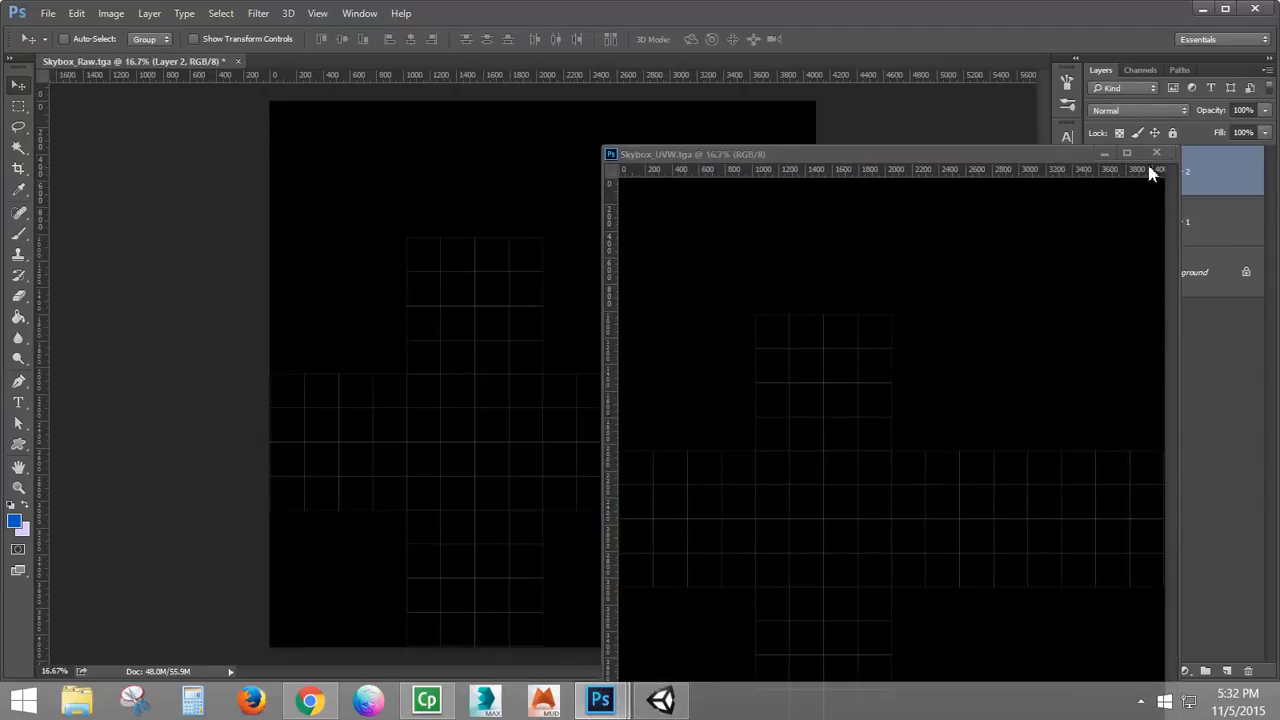
pyautogui.click(1156, 154)
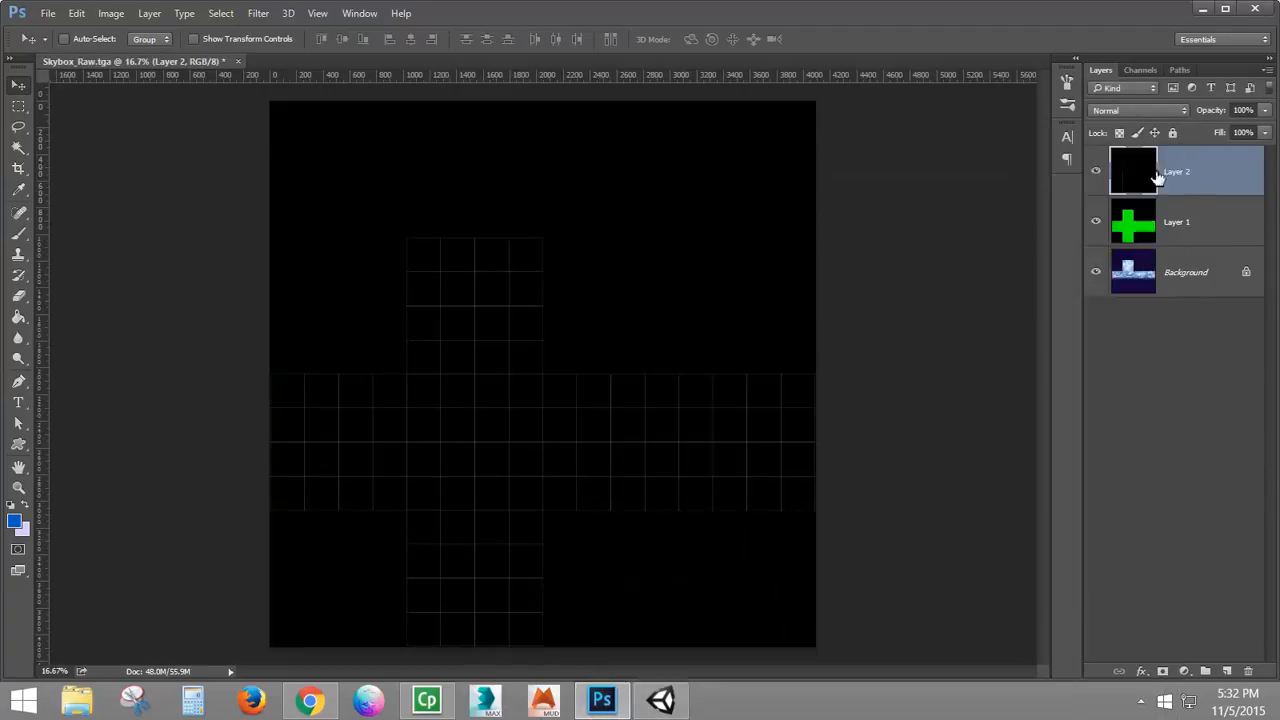
# Step: Set the UV template layer's blend mode to Difference and check its grid alignment at the green cross's upper corner
pyautogui.click(1130, 111)
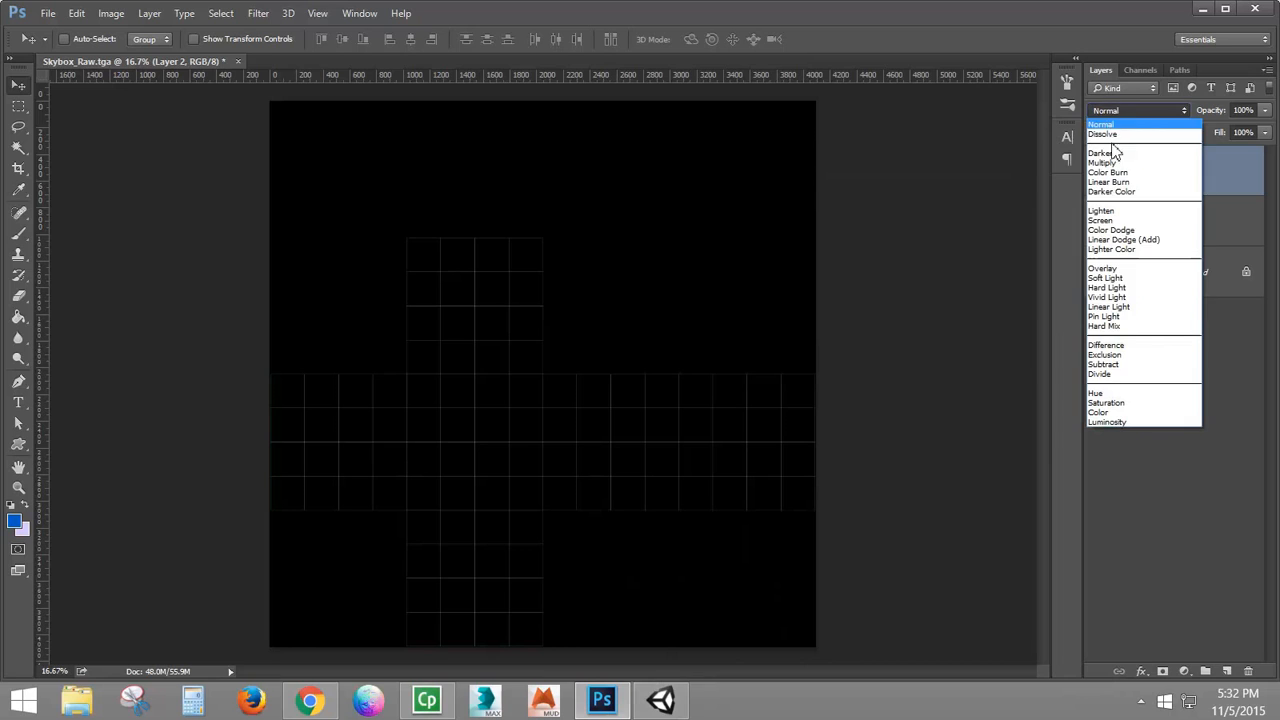
pyautogui.click(1122, 346)
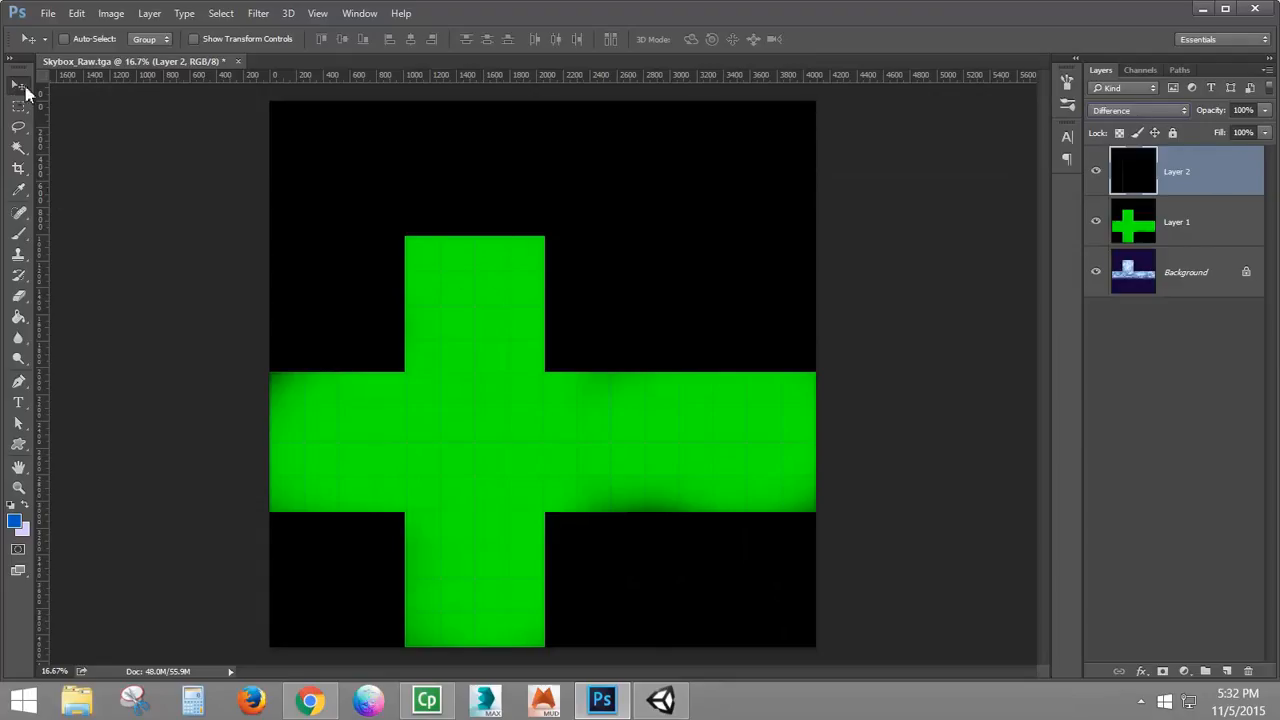
pyautogui.scroll(3, 410, 248)
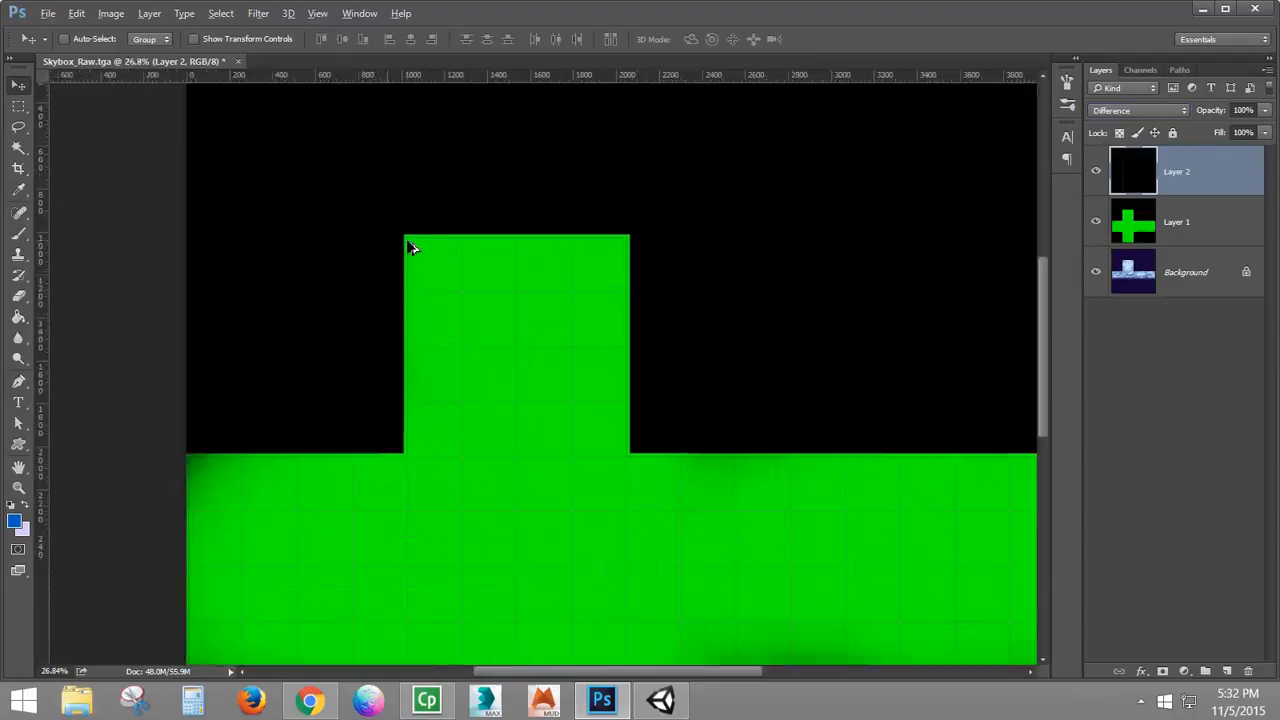
pyautogui.scroll(6, 410, 248)
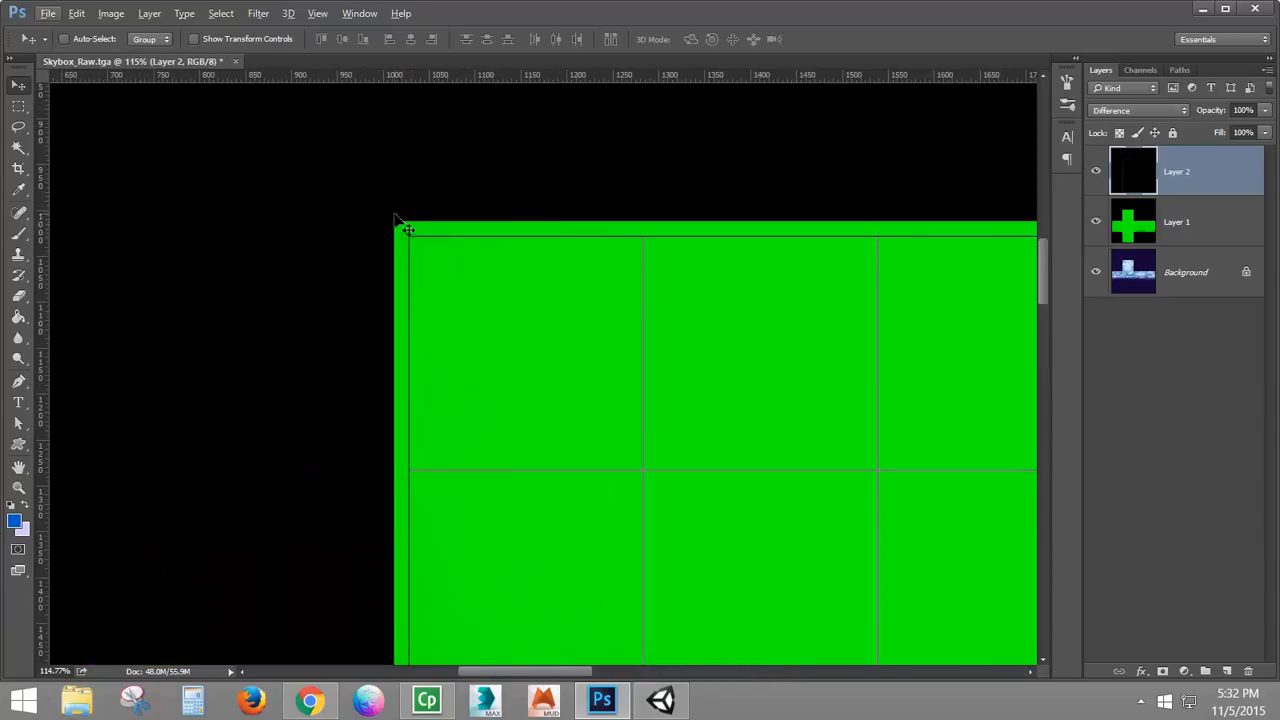
pyautogui.scroll(-2, 860, 317)
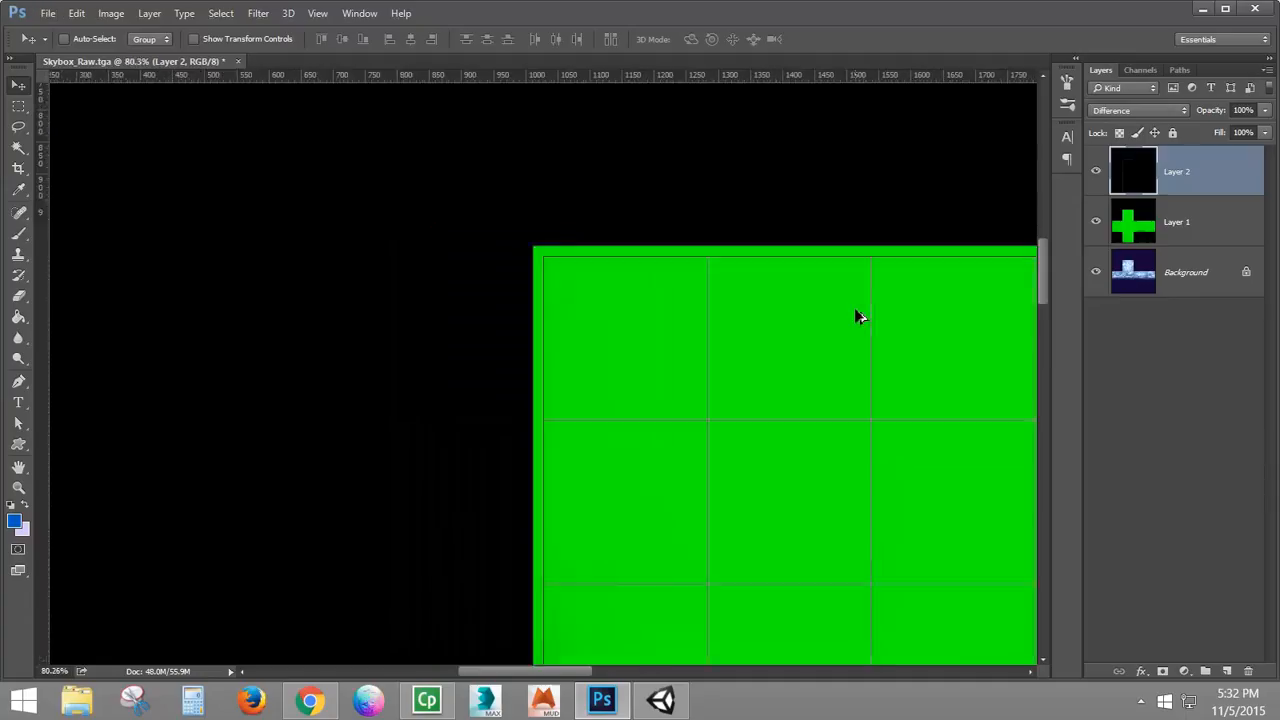
pyautogui.scroll(-4, 860, 369)
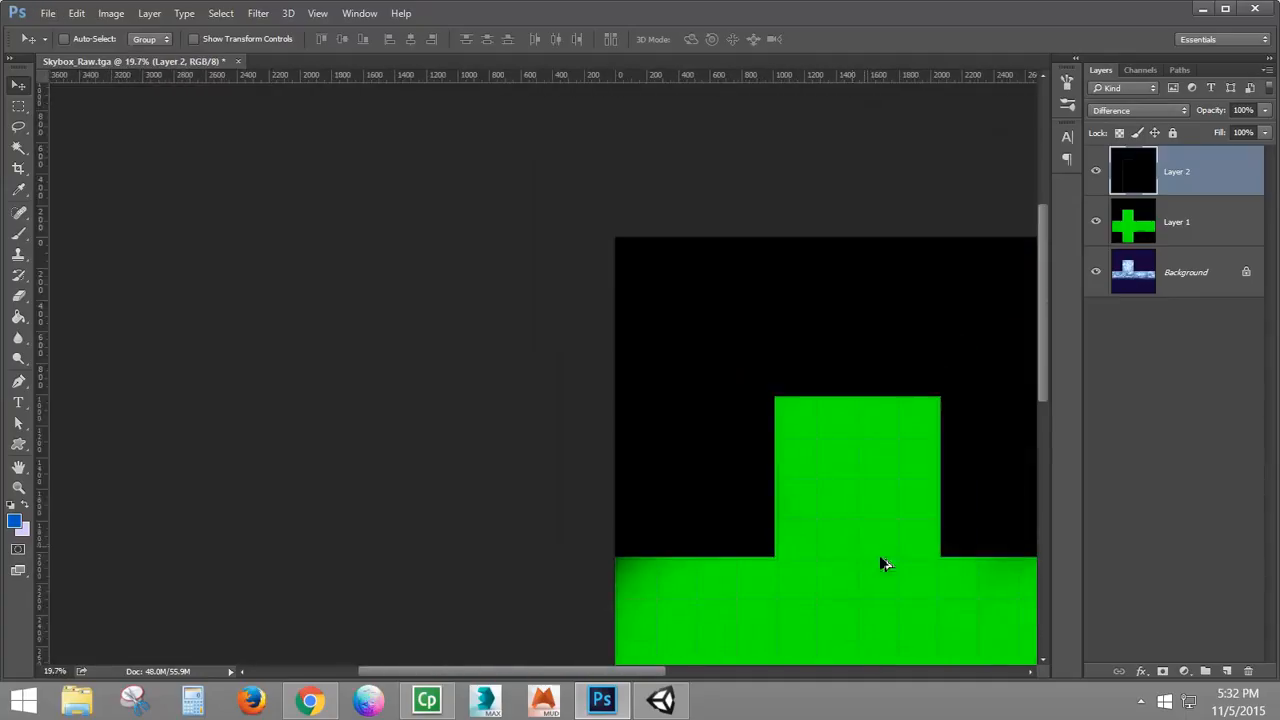
# Step: Hide Layer 1 so the sky texture in the Background shows beneath the grid lines
pyautogui.scroll(-1, 890, 572)
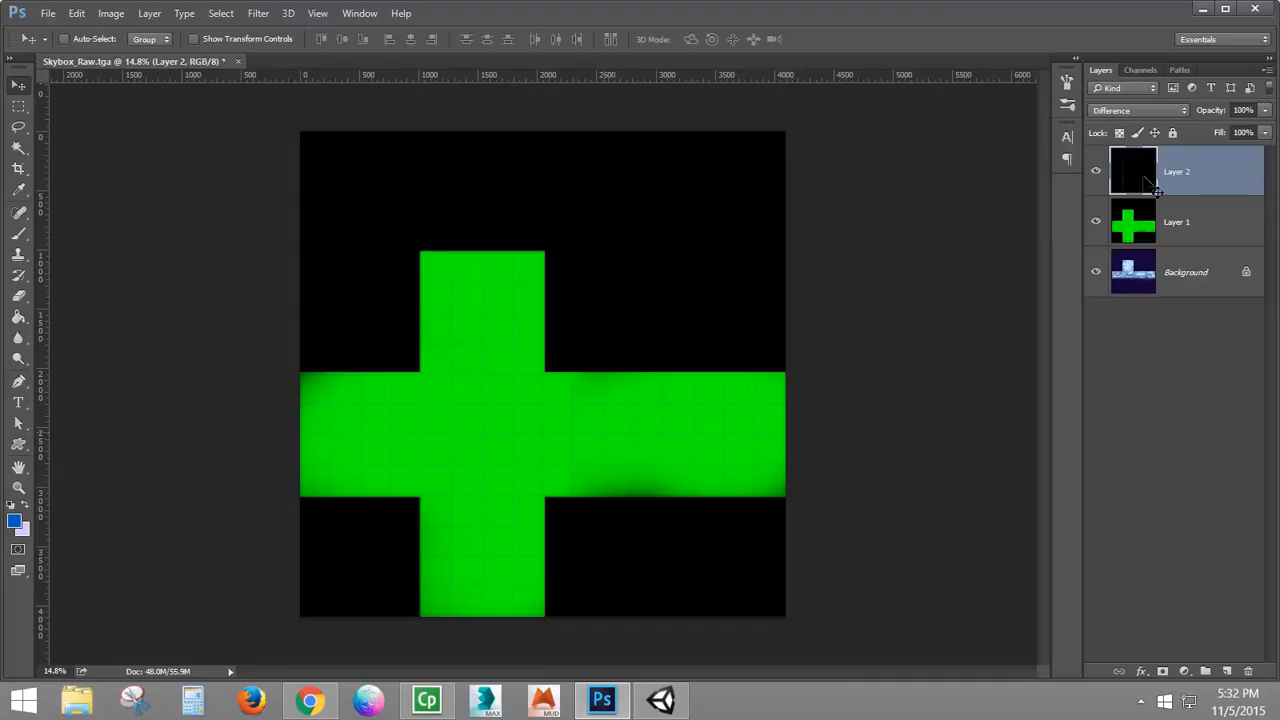
pyautogui.click(1096, 222)
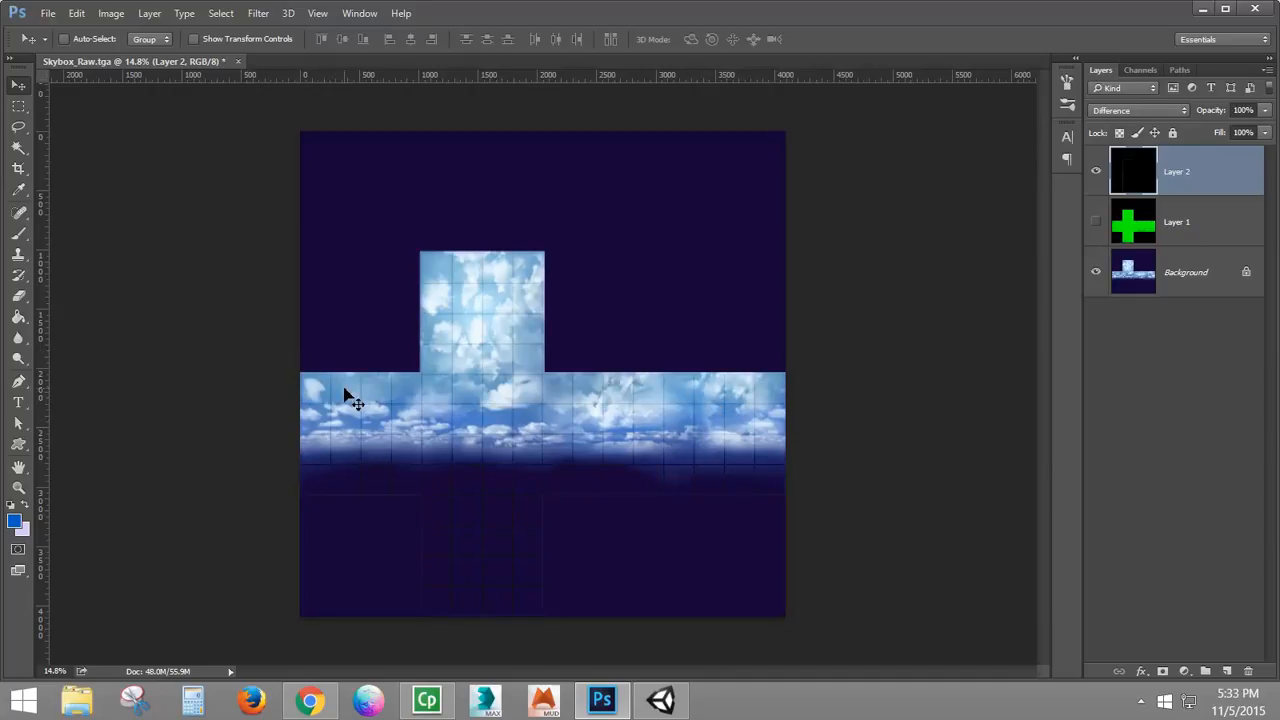
pyautogui.scroll(8, 342, 391)
pyautogui.scroll(8, 322, 388)
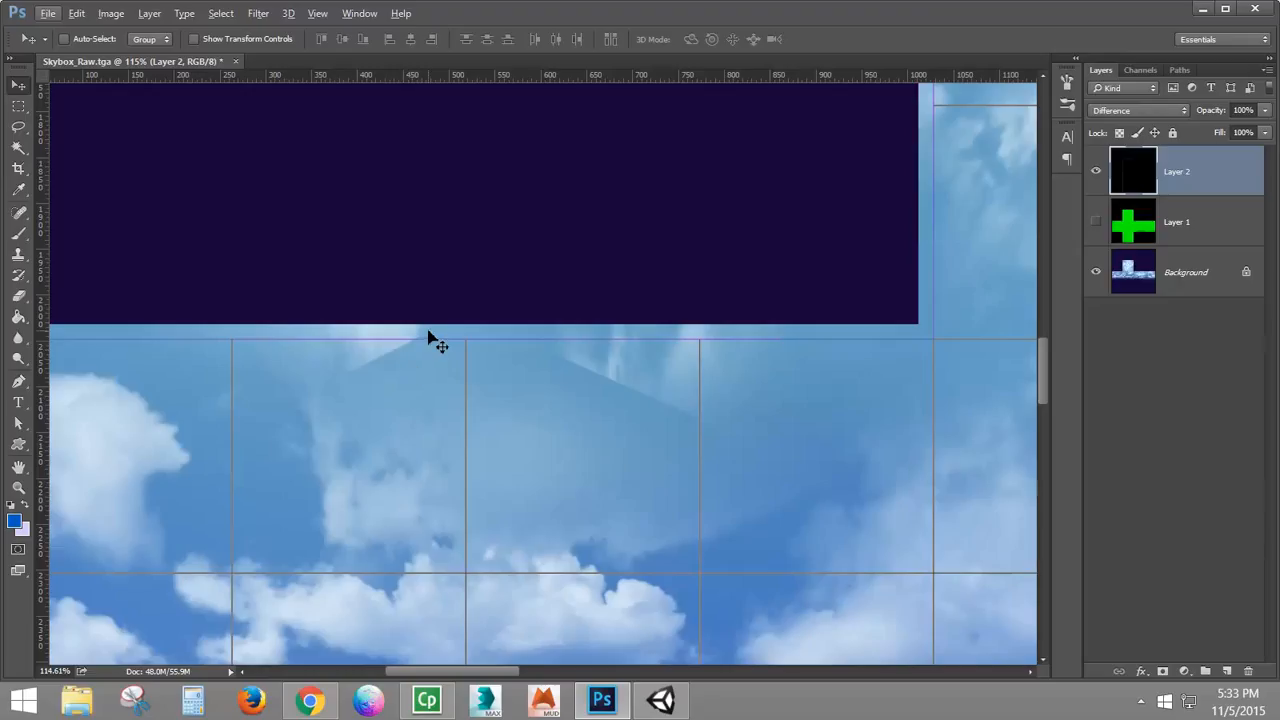
pyautogui.scroll(-3, 503, 428)
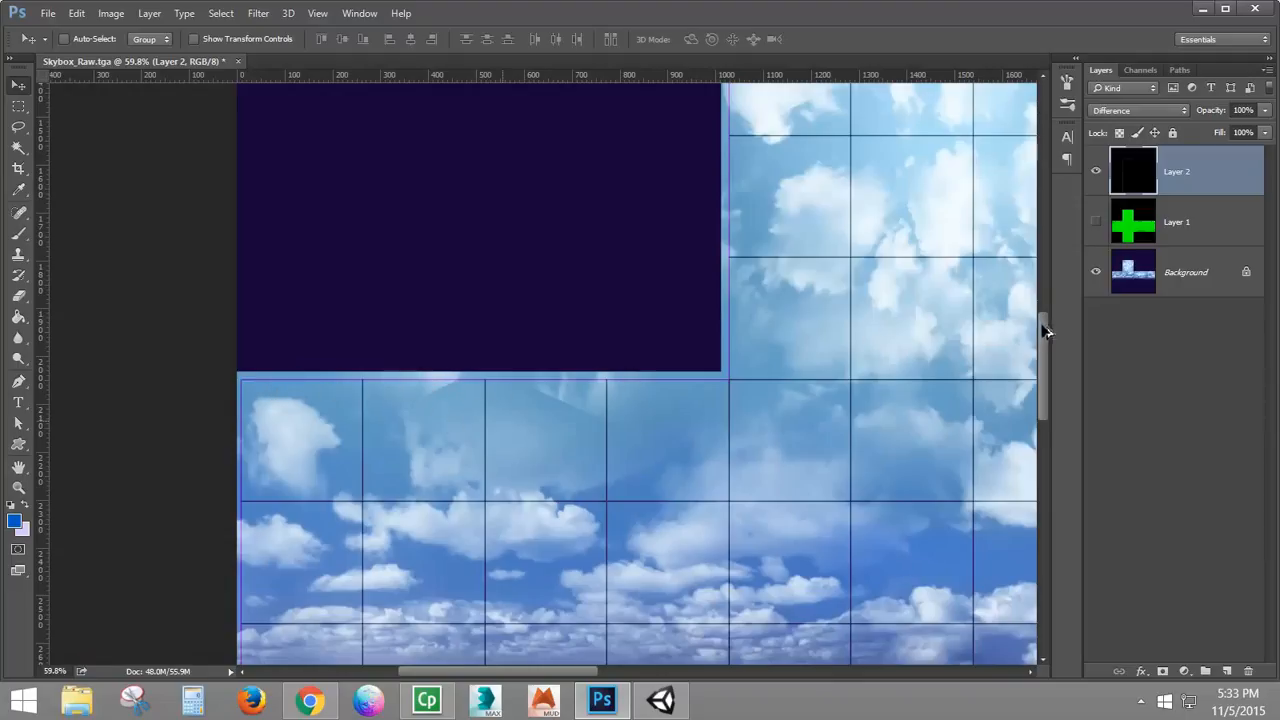
pyautogui.scroll(2, 1043, 323)
pyautogui.scroll(10, 483, 460)
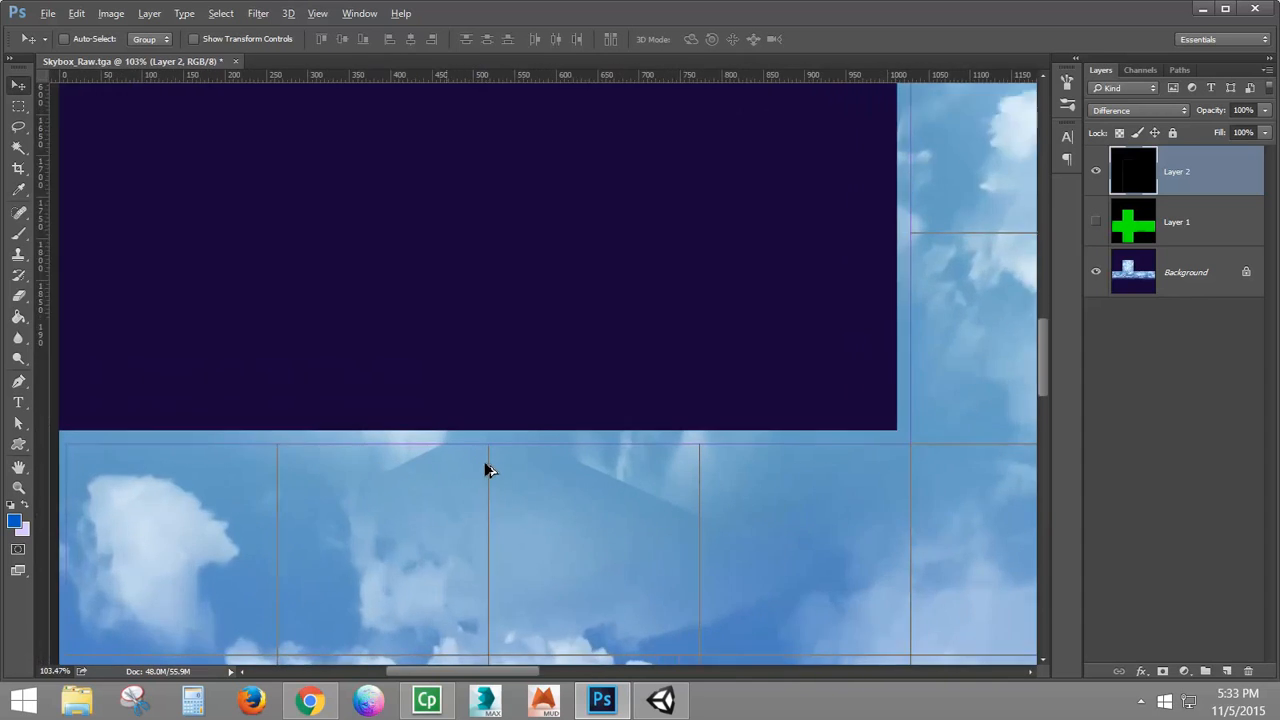
# Step: Place a horizontal guide along the top grid line of the horizontal cloud strip
pyautogui.press('l')
pyautogui.press('v')
pyautogui.moveTo(289, 78)
pyautogui.mouseDown()
pyautogui.moveTo(286, 171)
pyautogui.moveTo(335, 437)
pyautogui.mouseUp()
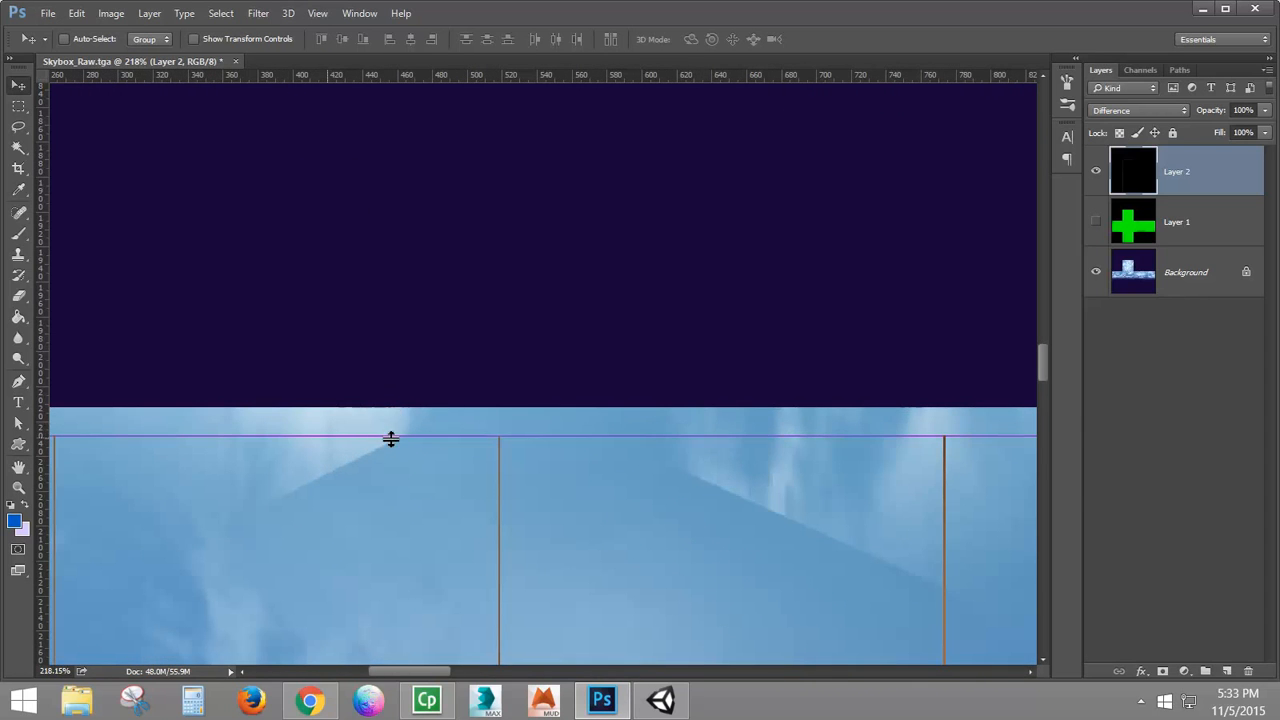
pyautogui.scroll(7, 396, 445)
pyautogui.scroll(10, 398, 449)
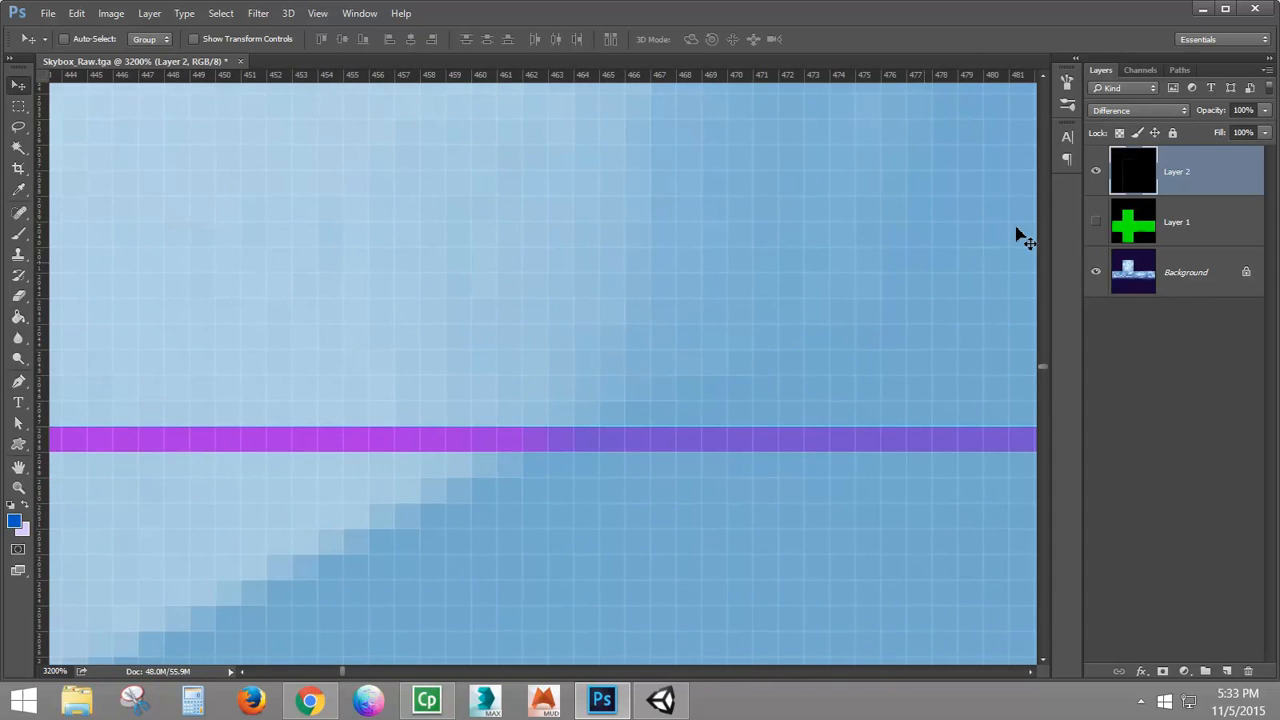
# Step: Hide the Background layer, leaving only the grid lines of Layer 2 displayed
pyautogui.click(1095, 275)
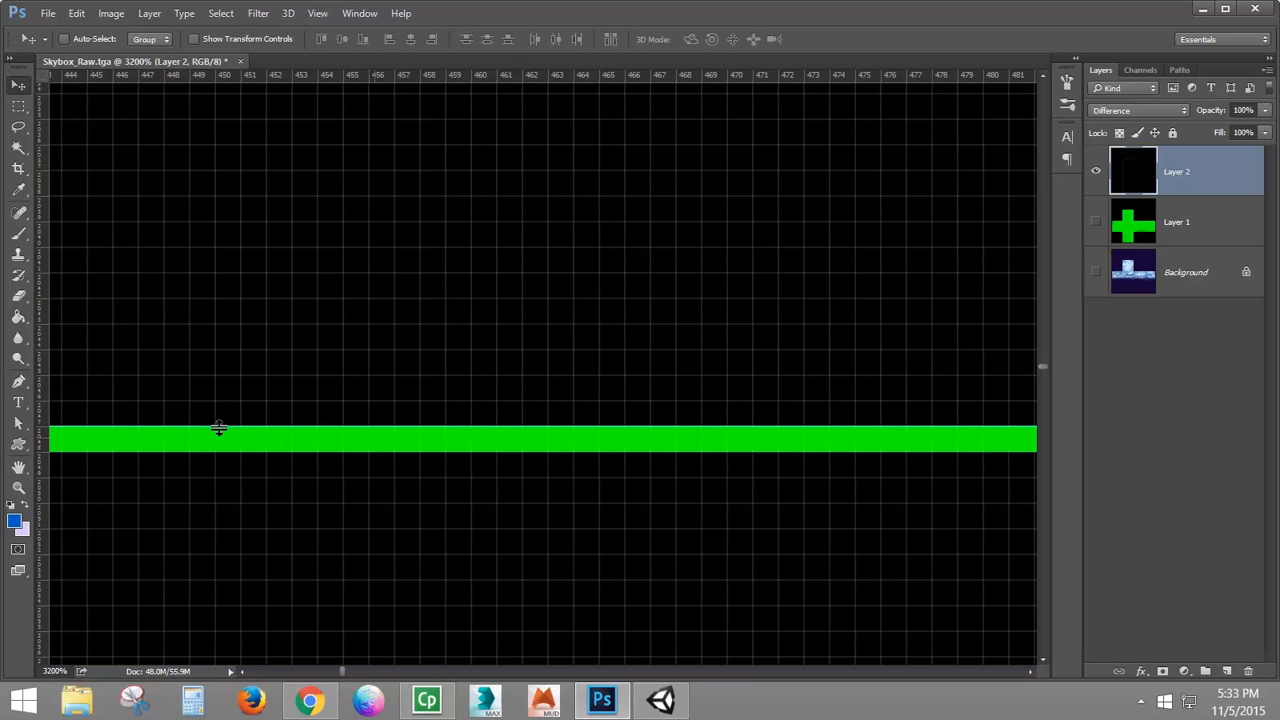
pyautogui.scroll(-1, 266, 430)
pyautogui.scroll(-10, 852, 454)
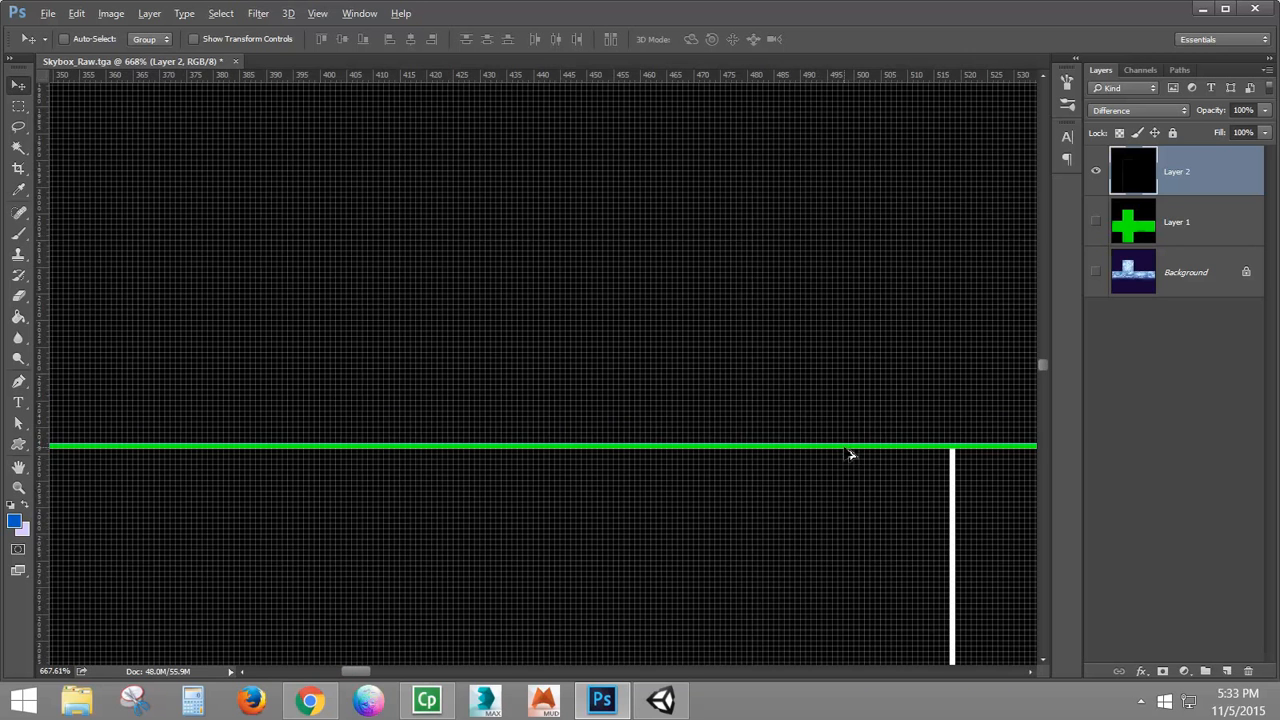
pyautogui.scroll(-3, 714, 471)
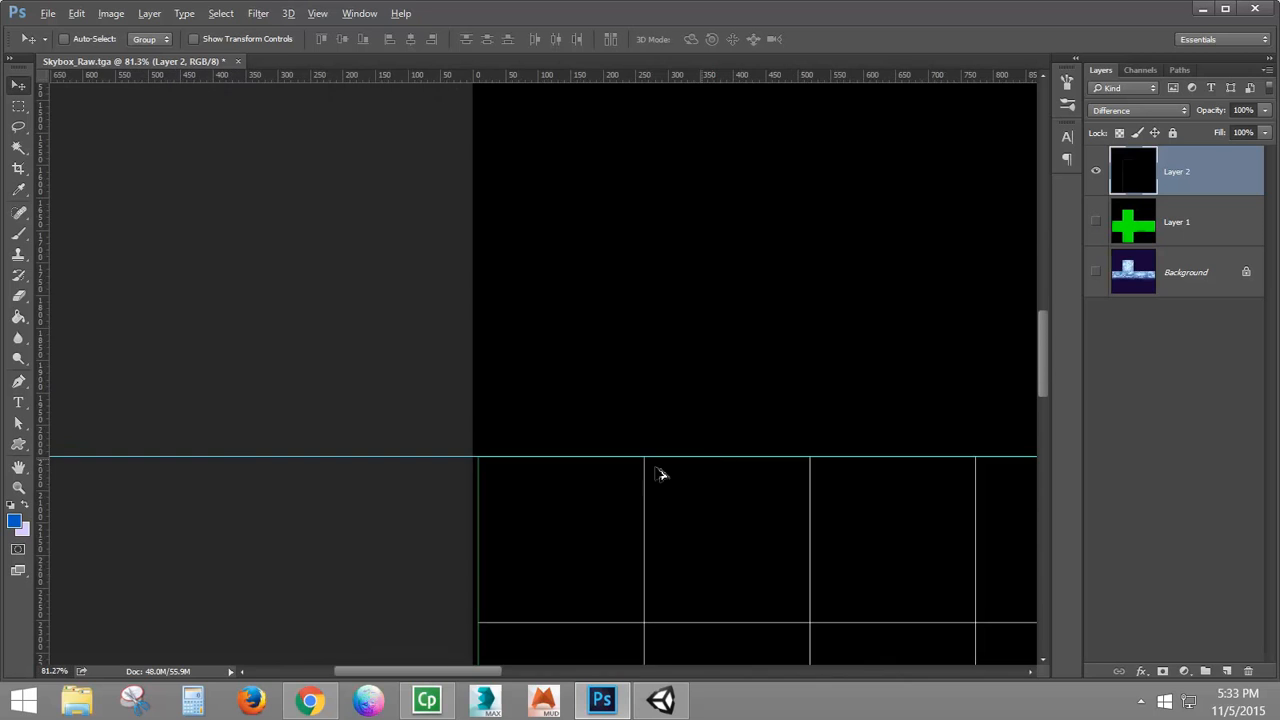
pyautogui.scroll(-2, 731, 471)
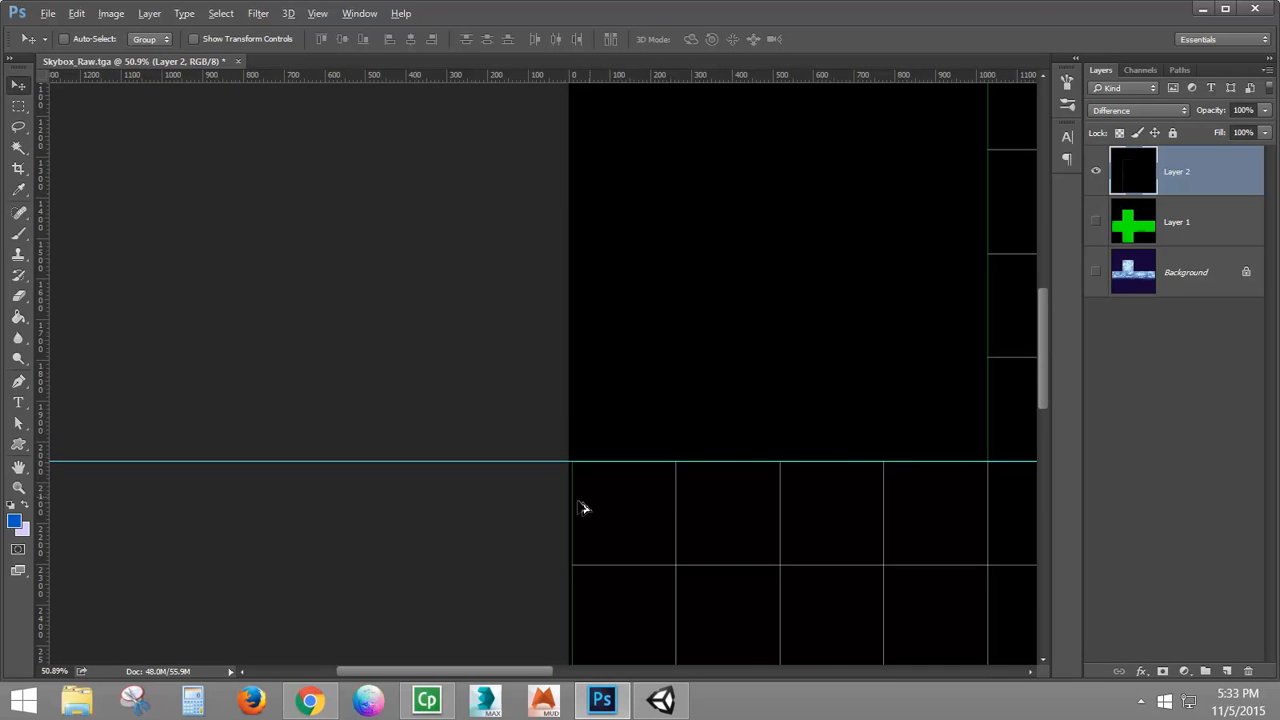
# Step: Add a vertical guide at about 8 px, along the outer edge of the strip's leftmost green grid line
pyautogui.scroll(10, 584, 508)
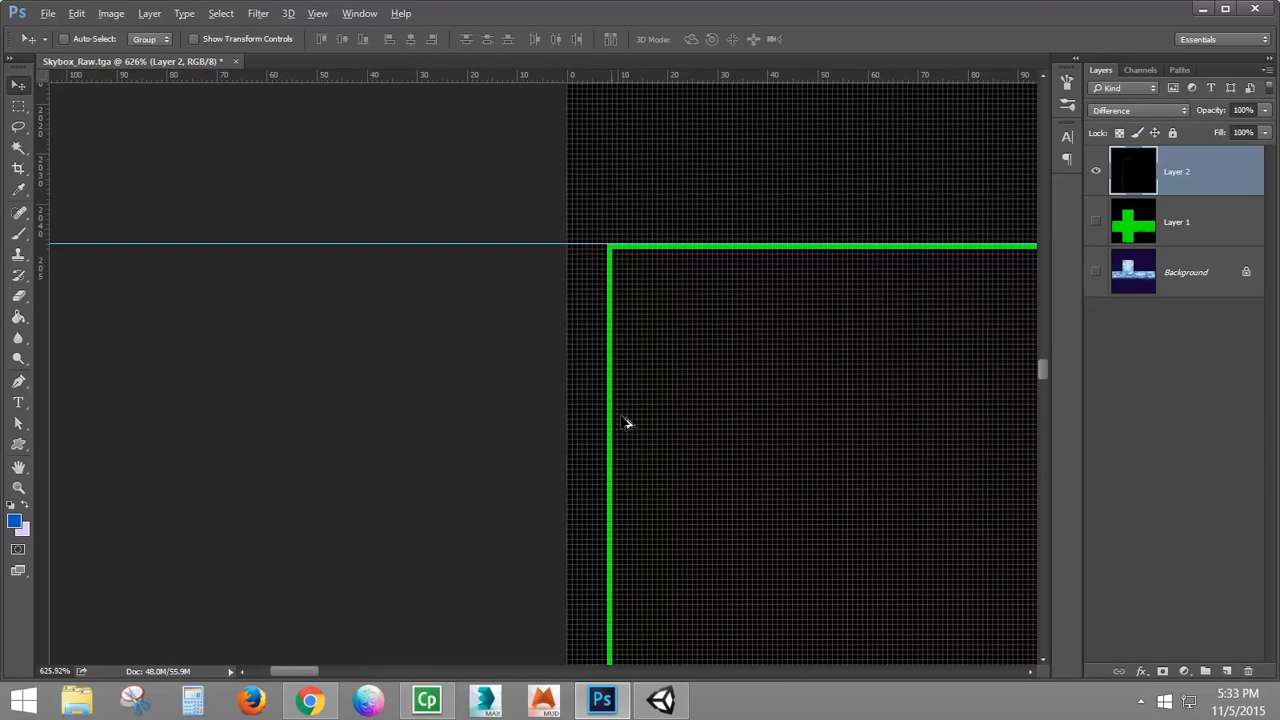
pyautogui.scroll(3, 628, 412)
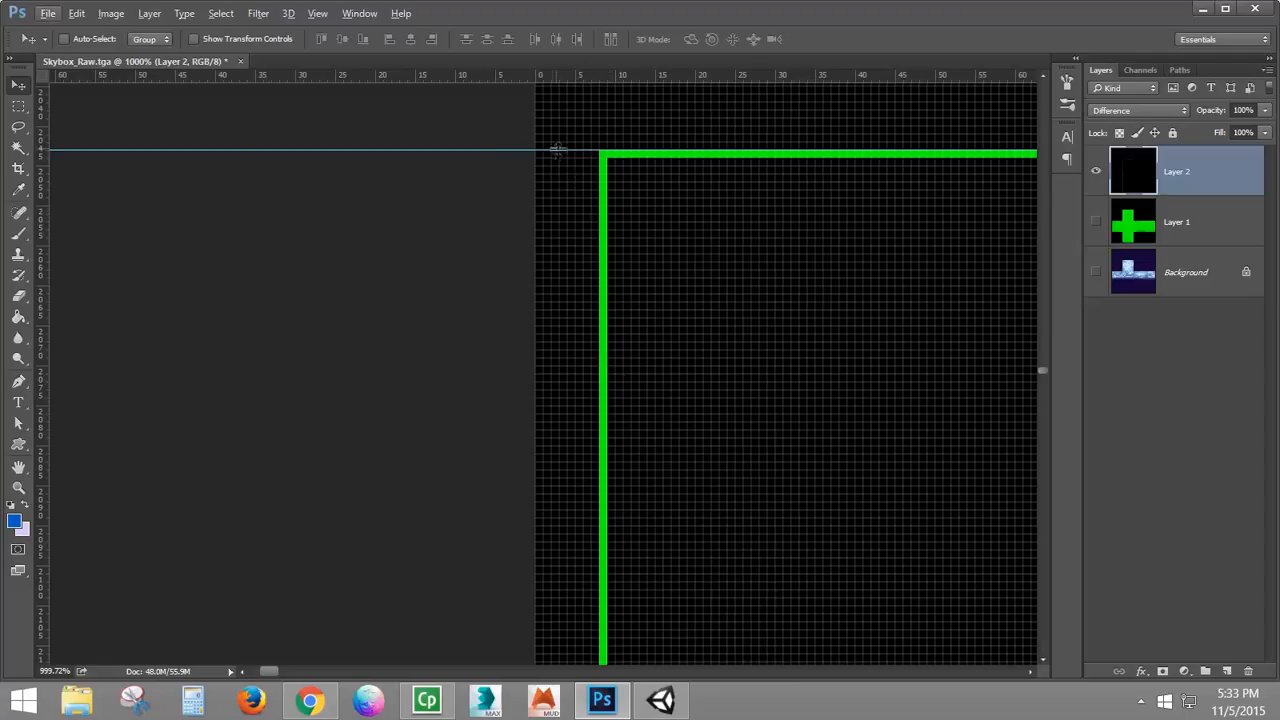
pyautogui.moveTo(40, 200); pyautogui.dragTo(601, 284)
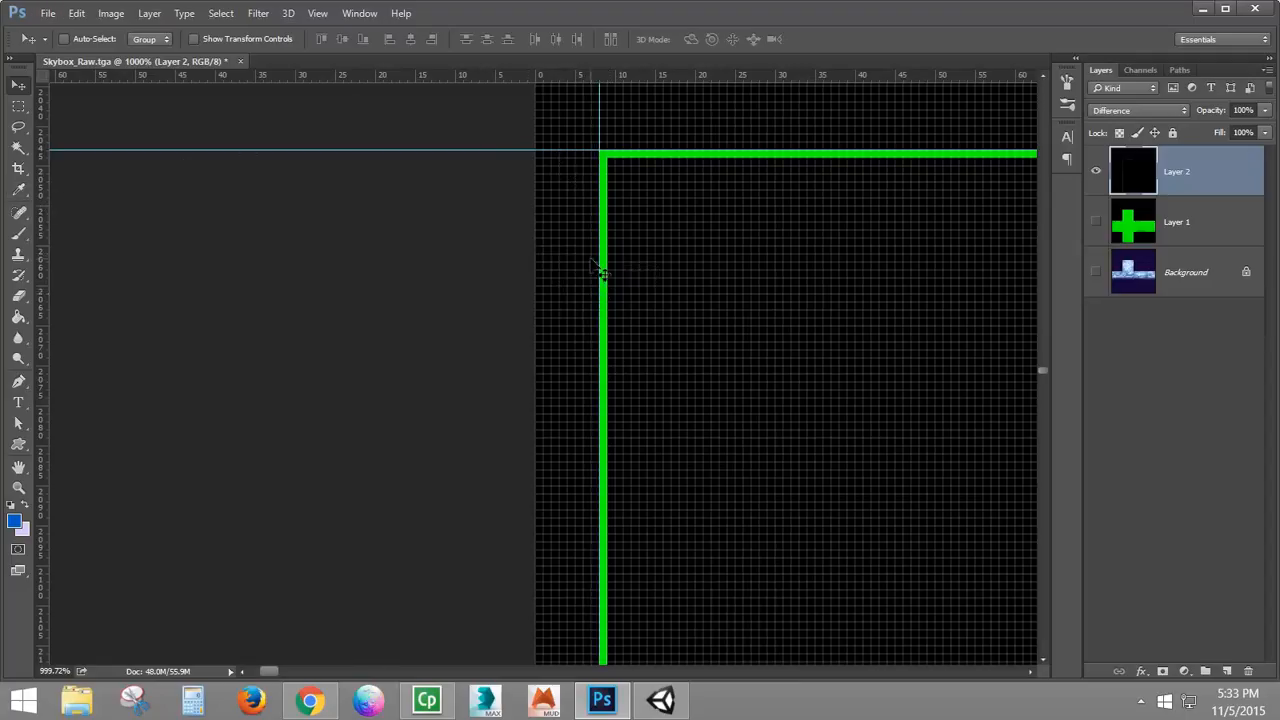
pyautogui.scroll(3, 603, 266)
pyautogui.scroll(3, 620, 310)
pyautogui.scroll(3, 600, 272)
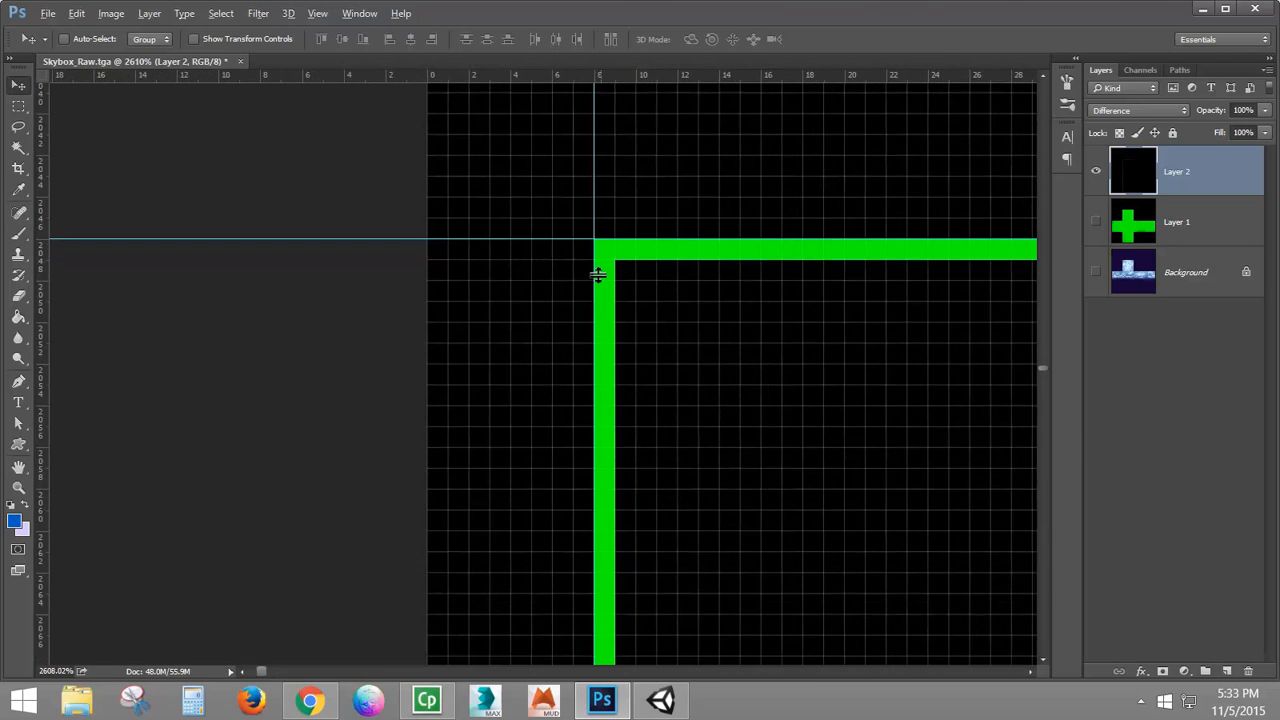
pyautogui.scroll(-4, 596, 282)
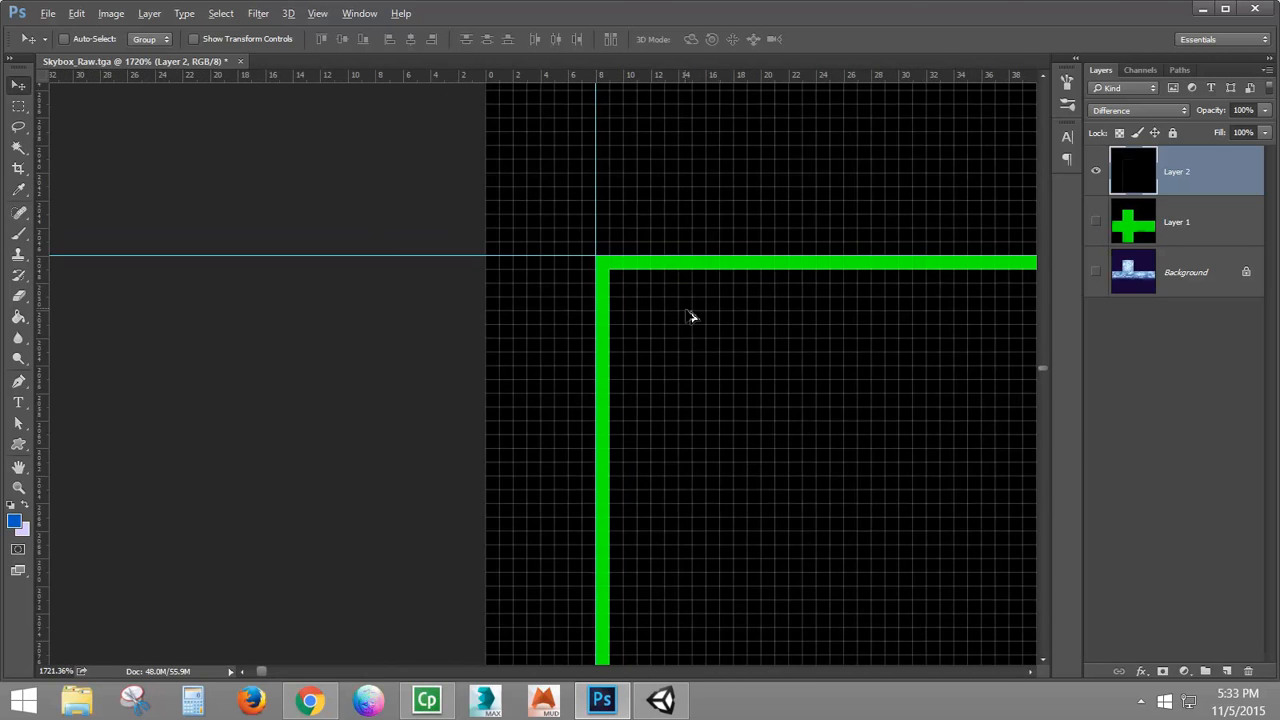
# Step: Test guide snapping with a small rectangular selection at the strip's upper-left guide intersection, and deselect it
pyautogui.press('m')
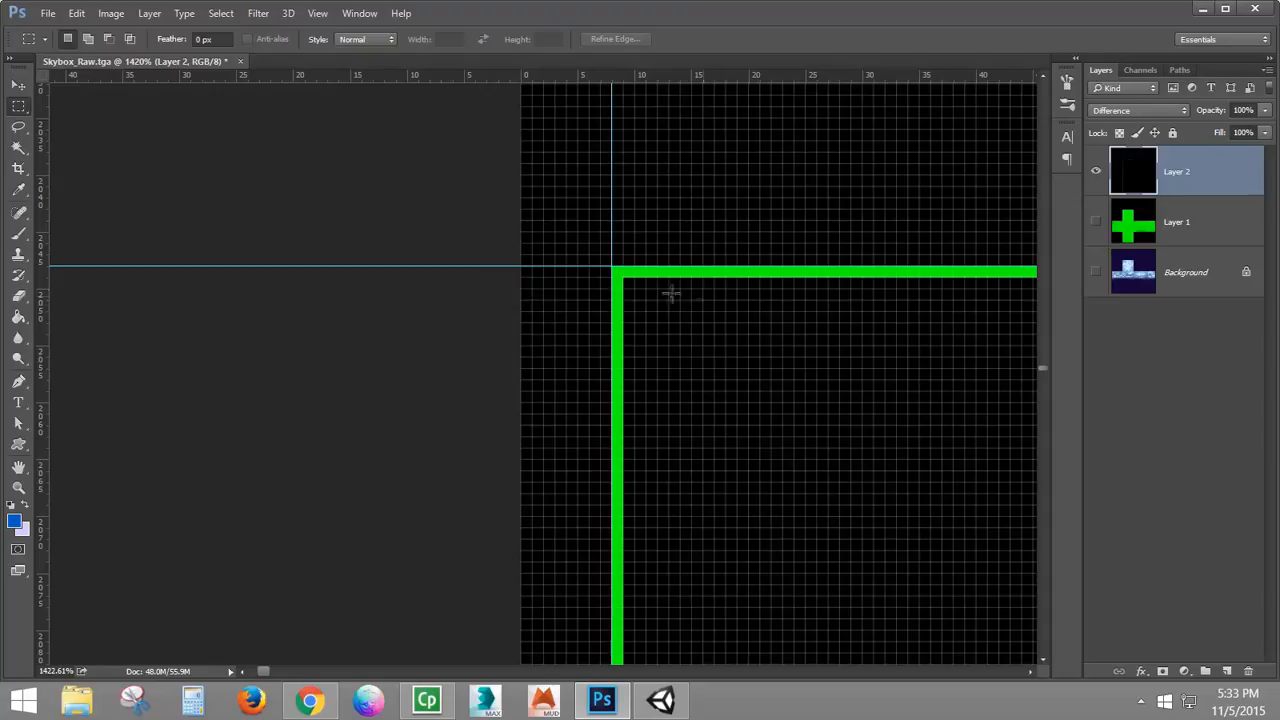
pyautogui.moveTo(668, 322); pyautogui.dragTo(613, 267)
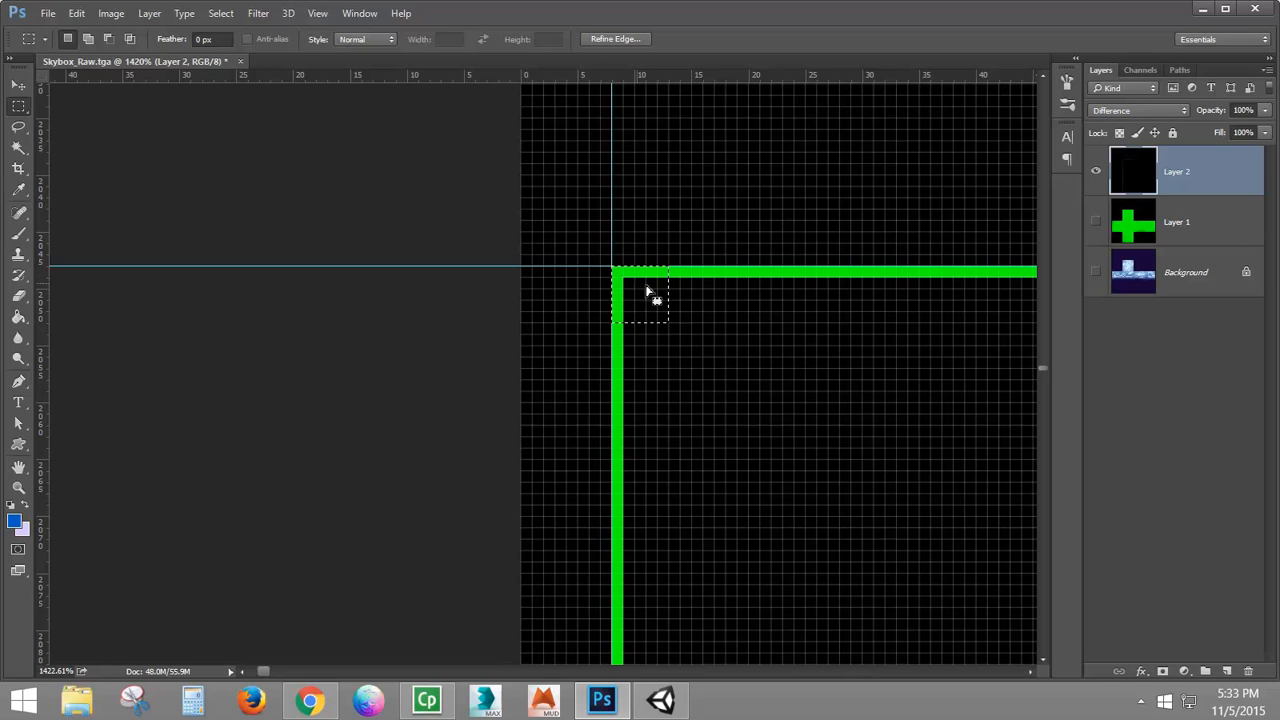
pyautogui.hotkey('ctrl', 'd')
# Step: Place a horizontal guide along the lower edge of the horizontal strip's bottom green grid line
pyautogui.scroll(-1, 676, 357)
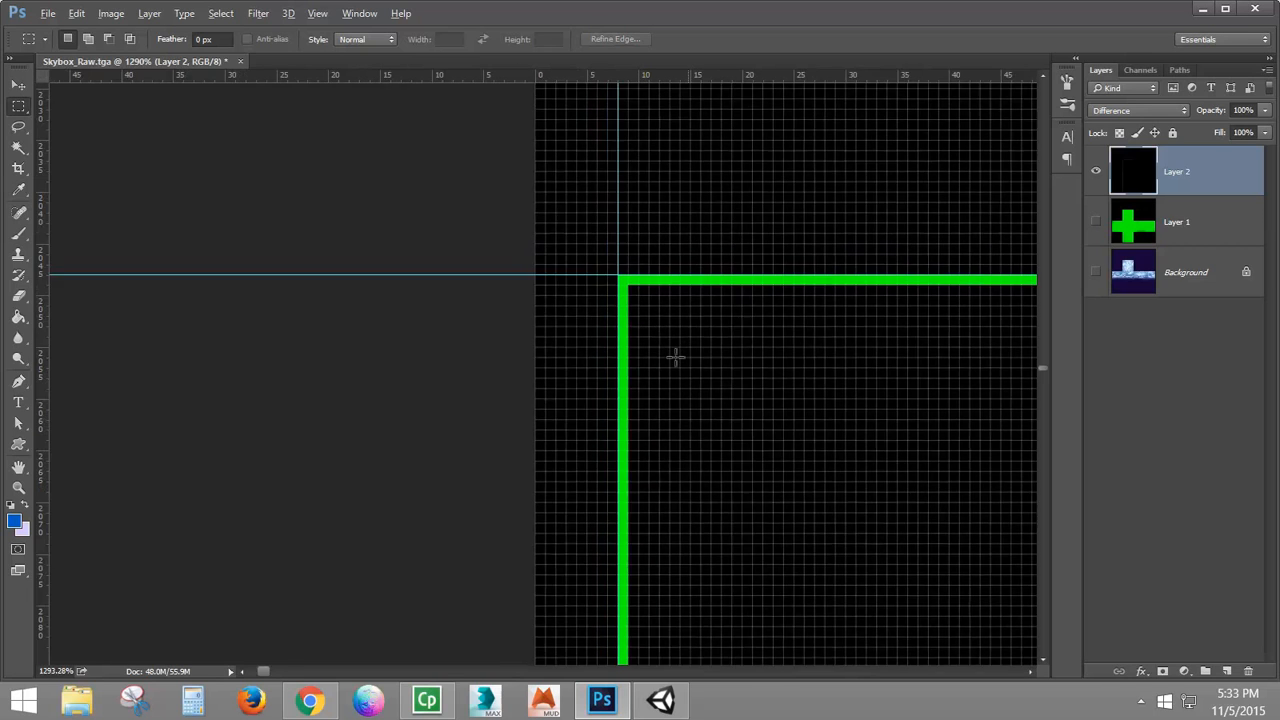
pyautogui.scroll(-10, 680, 597)
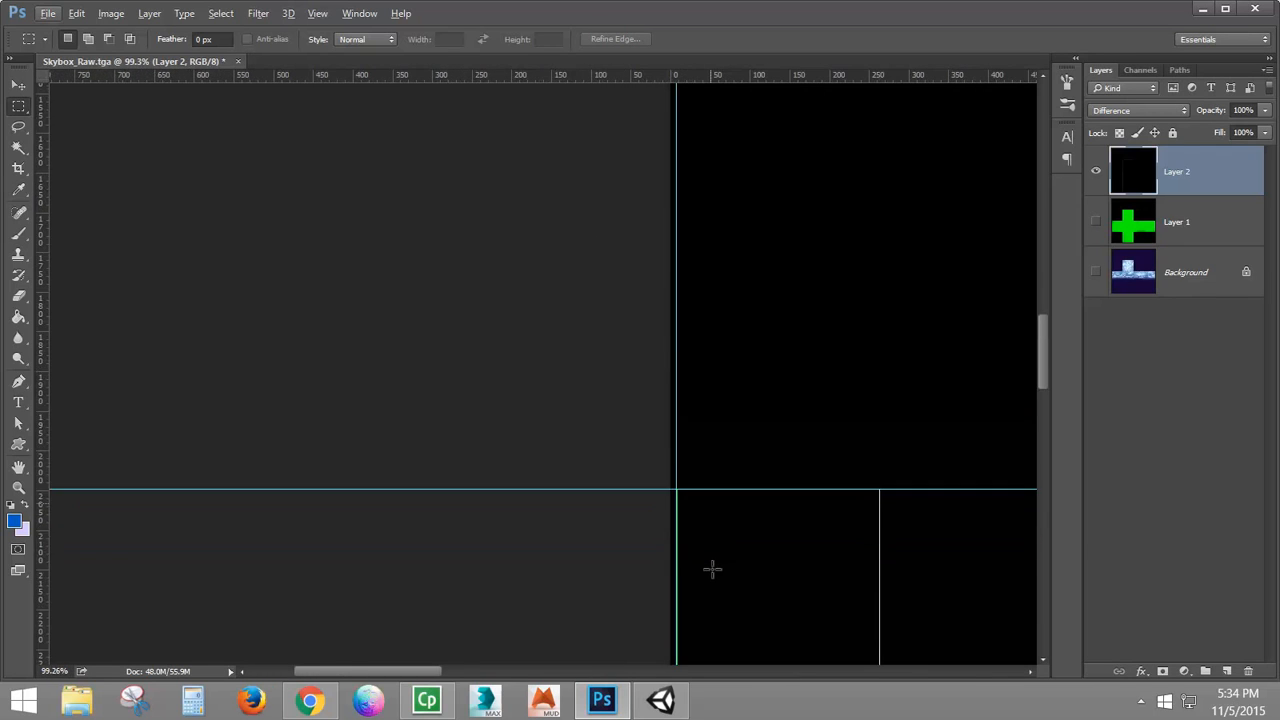
pyautogui.scroll(-5, 712, 569)
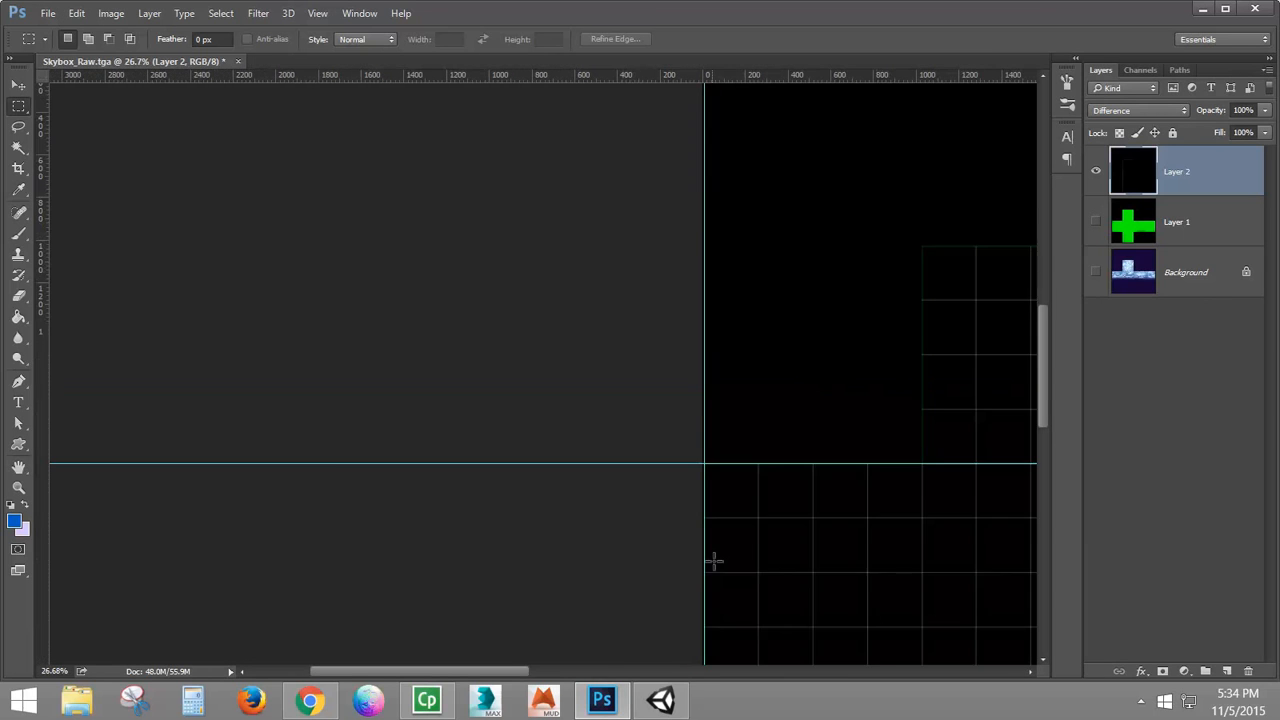
pyautogui.scroll(-5, 713, 561)
pyautogui.scroll(3, 707, 445)
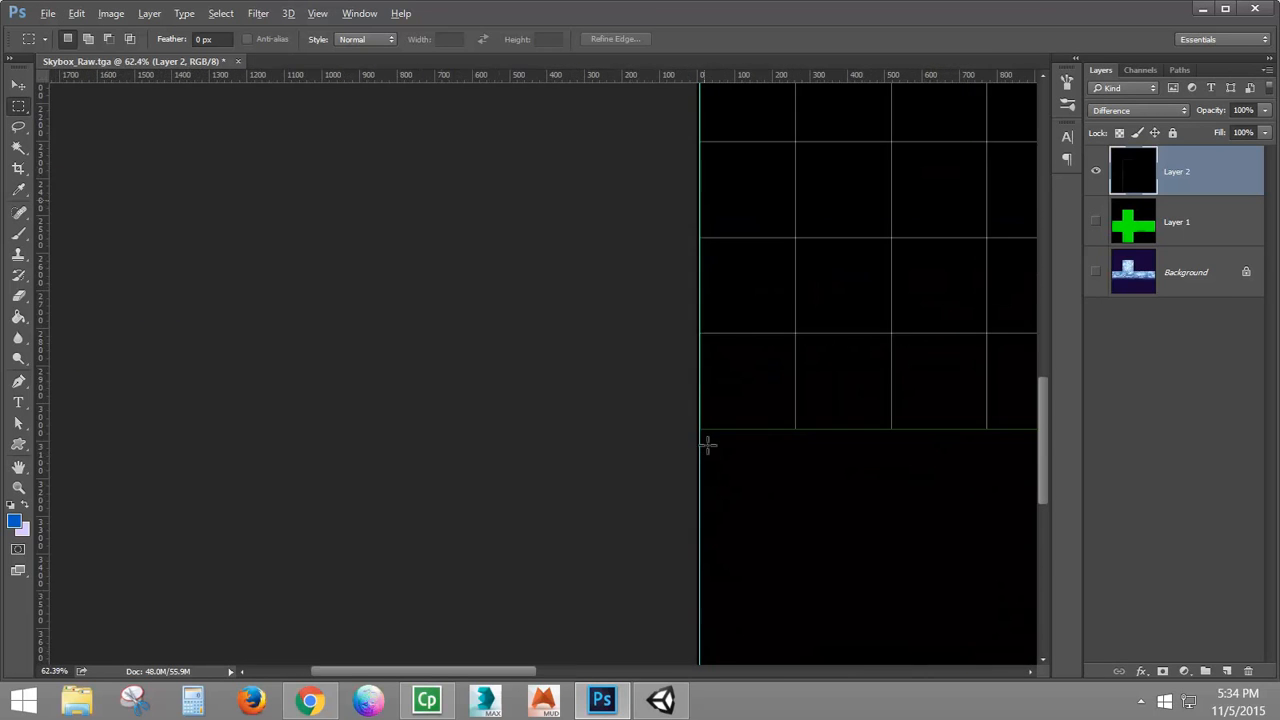
pyautogui.scroll(8, 707, 445)
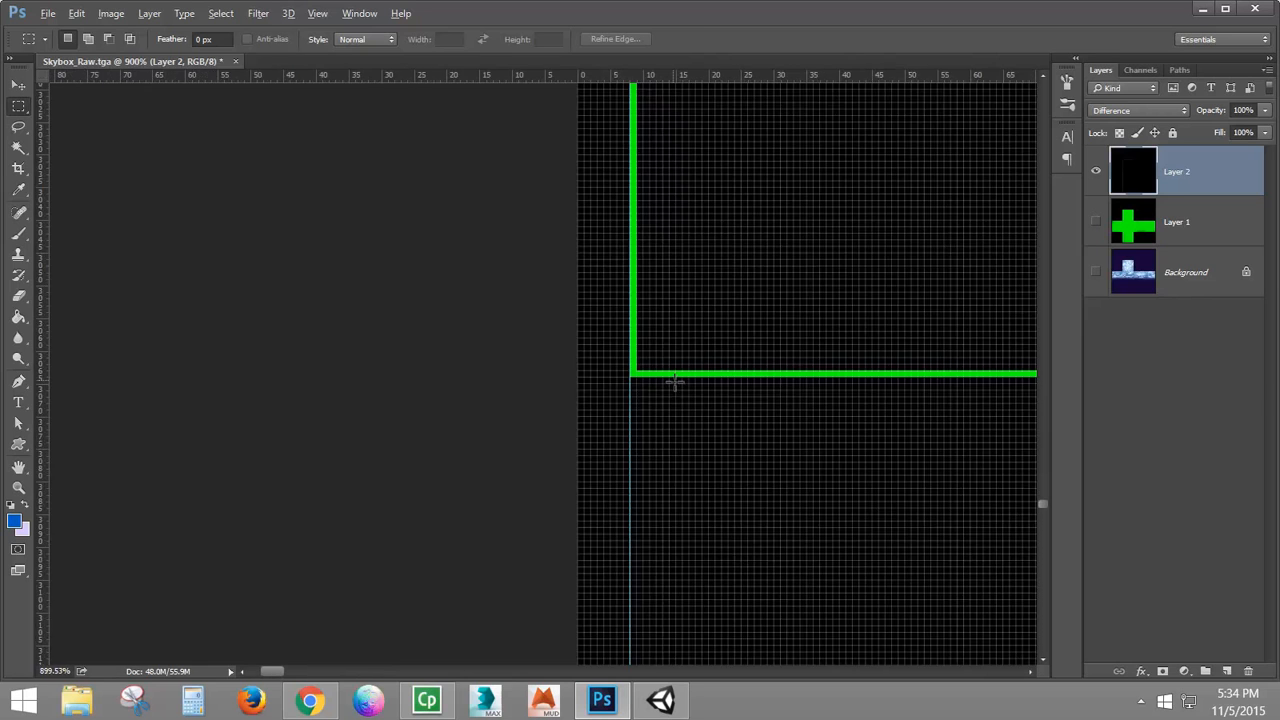
pyautogui.scroll(4, 675, 381)
pyautogui.moveTo(610, 78); pyautogui.dragTo(682, 371)
# Step: Add a vertical guide along the left edge of the cross's vertical column, where it meets the horizontal strip
pyautogui.scroll(-10, 682, 371)
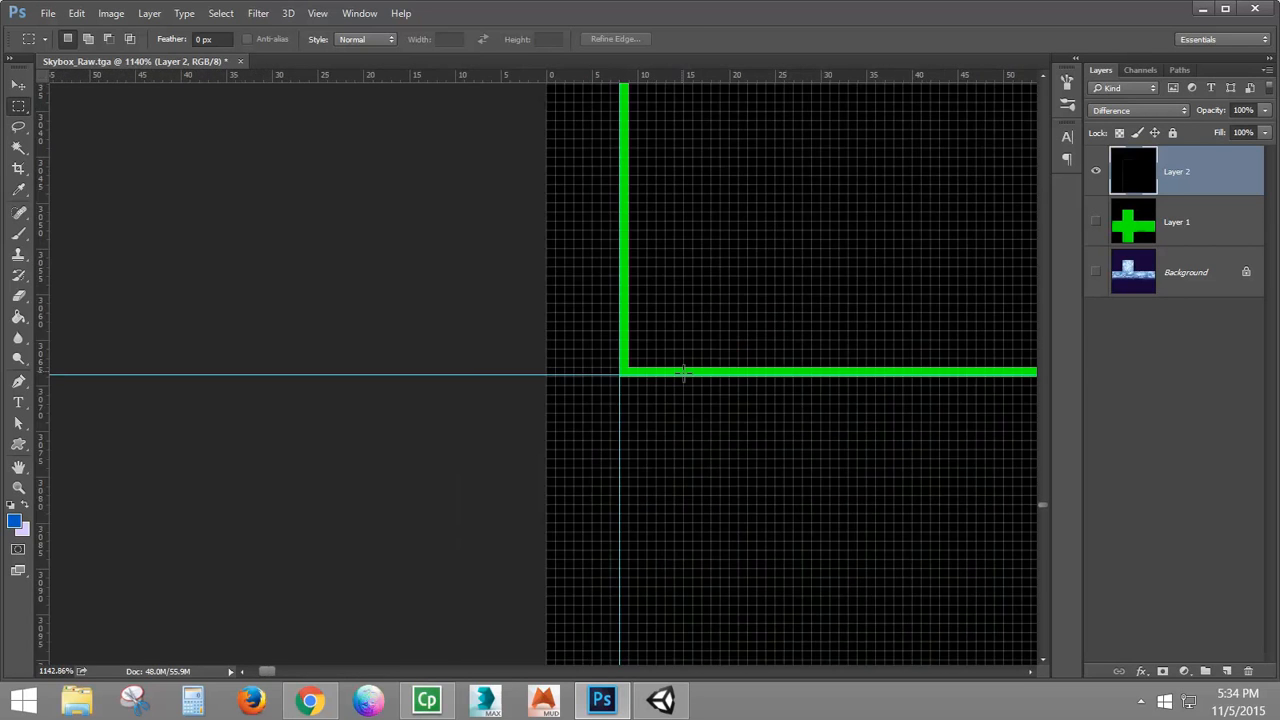
pyautogui.scroll(-8, 697, 372)
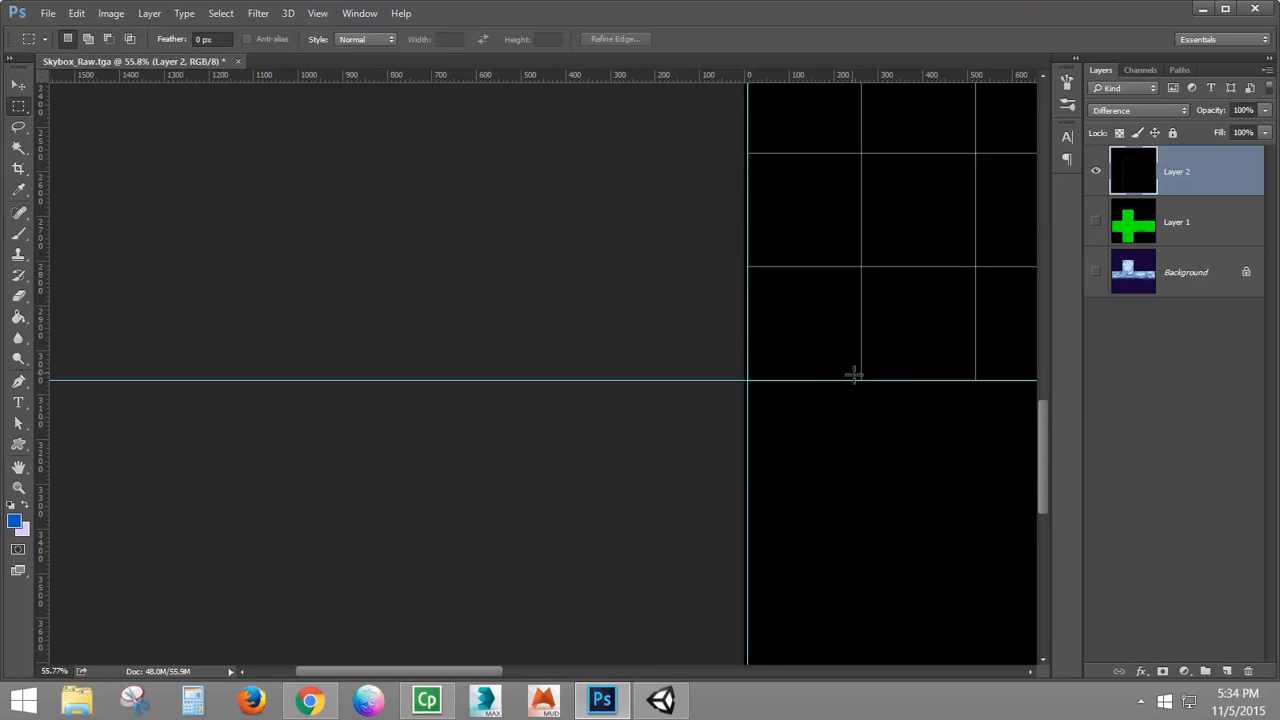
pyautogui.scroll(6, 380, 406)
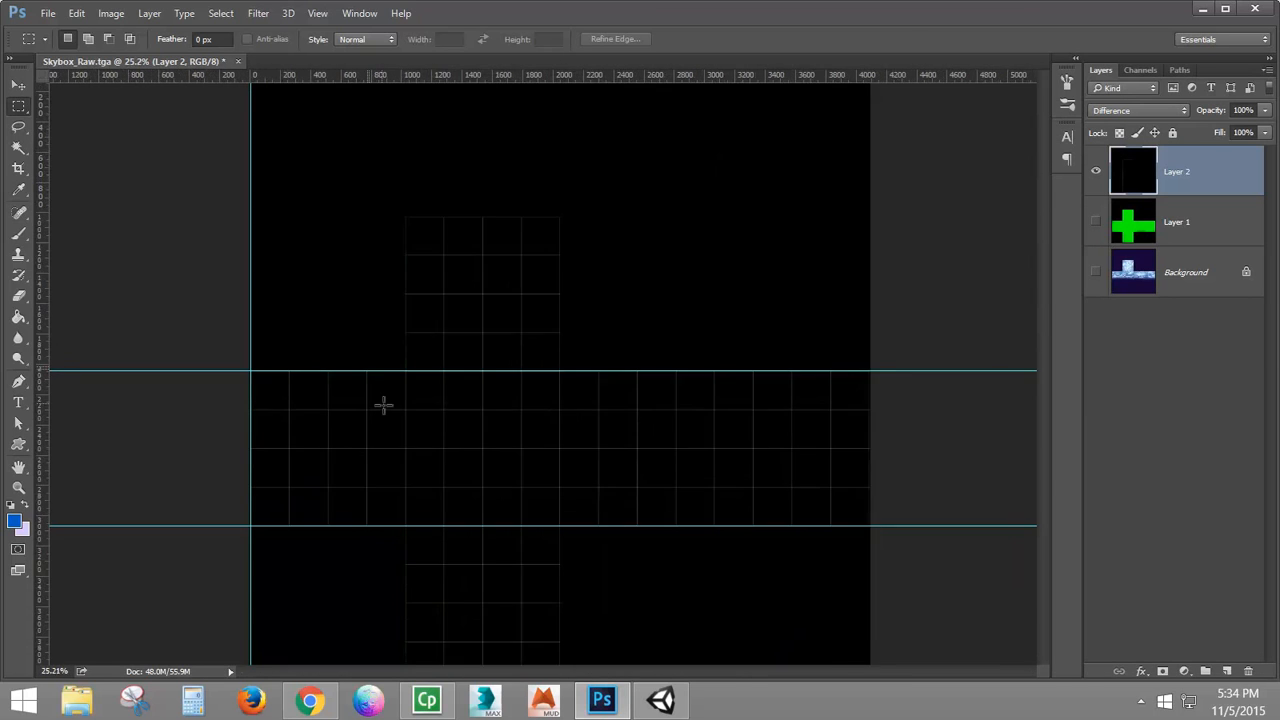
pyautogui.scroll(6, 437, 349)
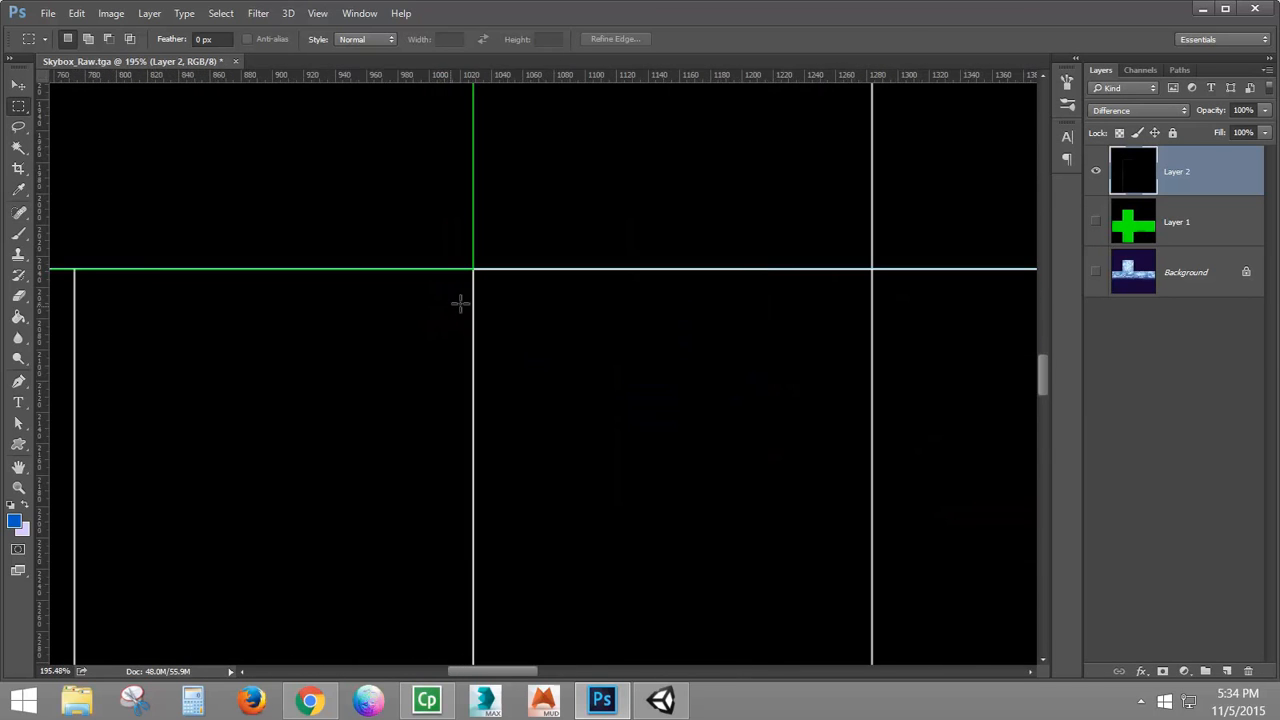
pyautogui.scroll(2, 483, 287)
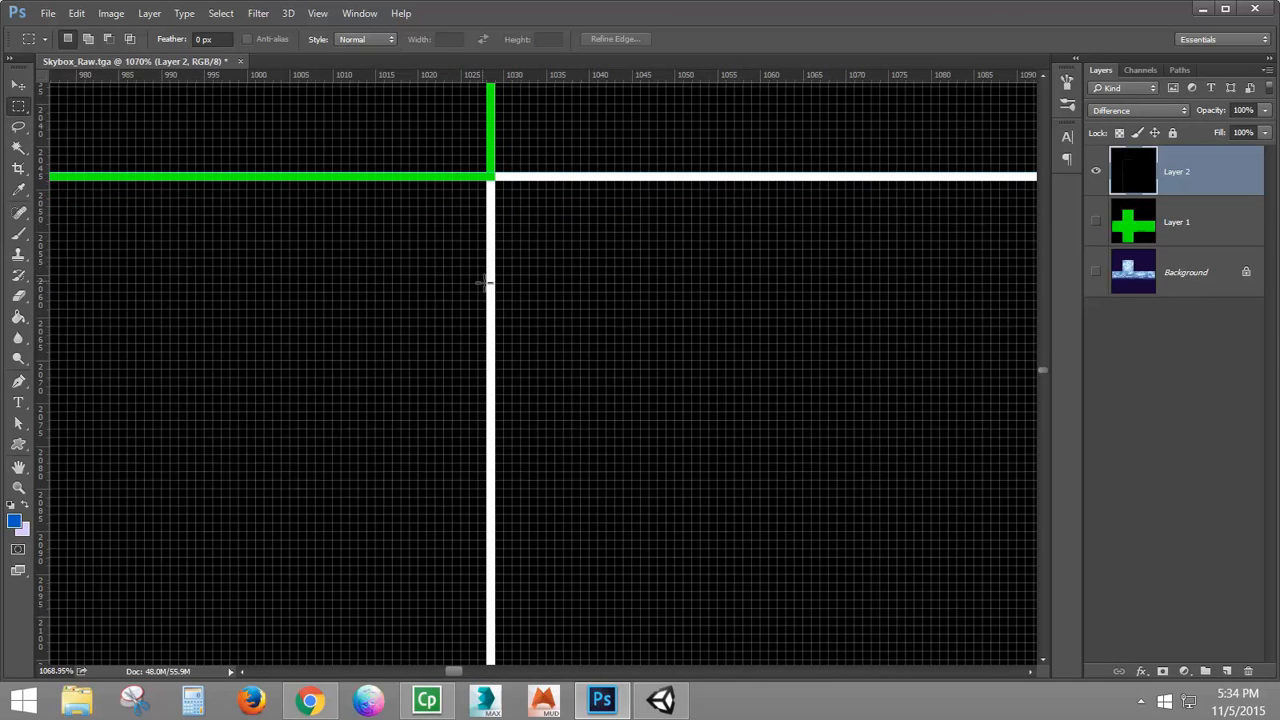
pyautogui.moveTo(44, 252); pyautogui.dragTo(490, 296)
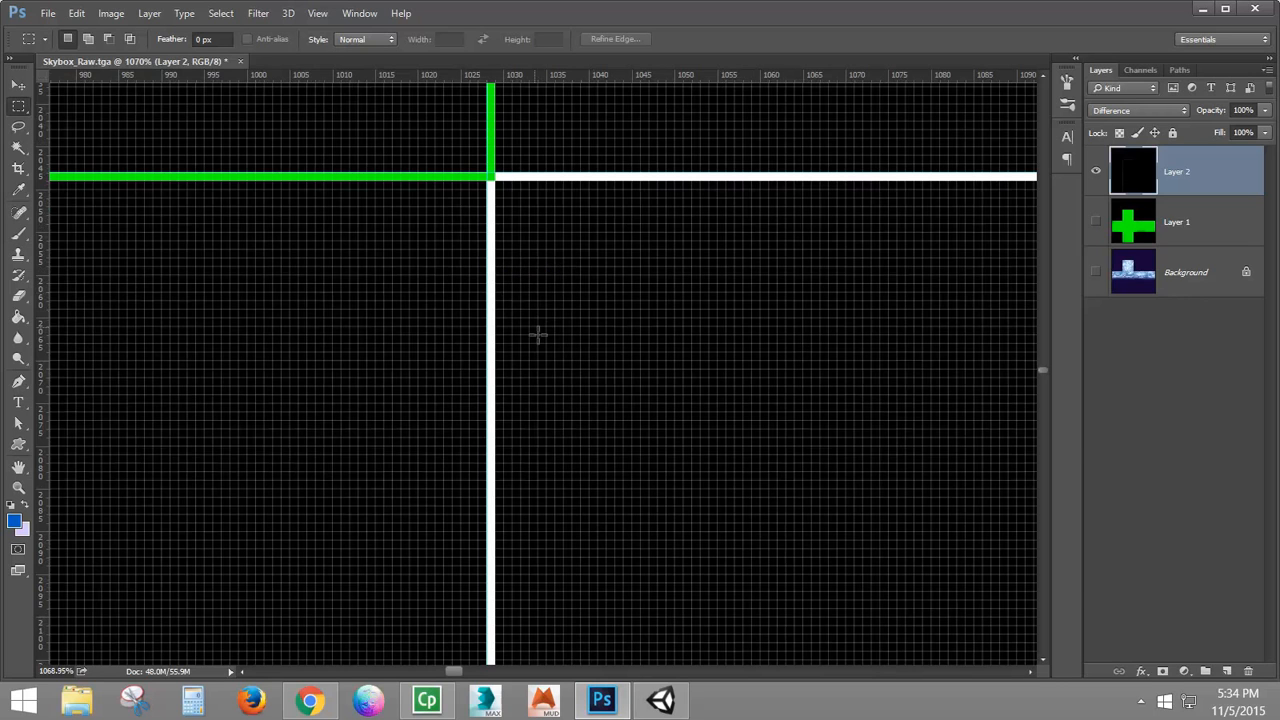
# Step: Add a vertical guide along the right edge of the cross's vertical column, where it meets the horizontal strip
pyautogui.scroll(-10, 528, 314)
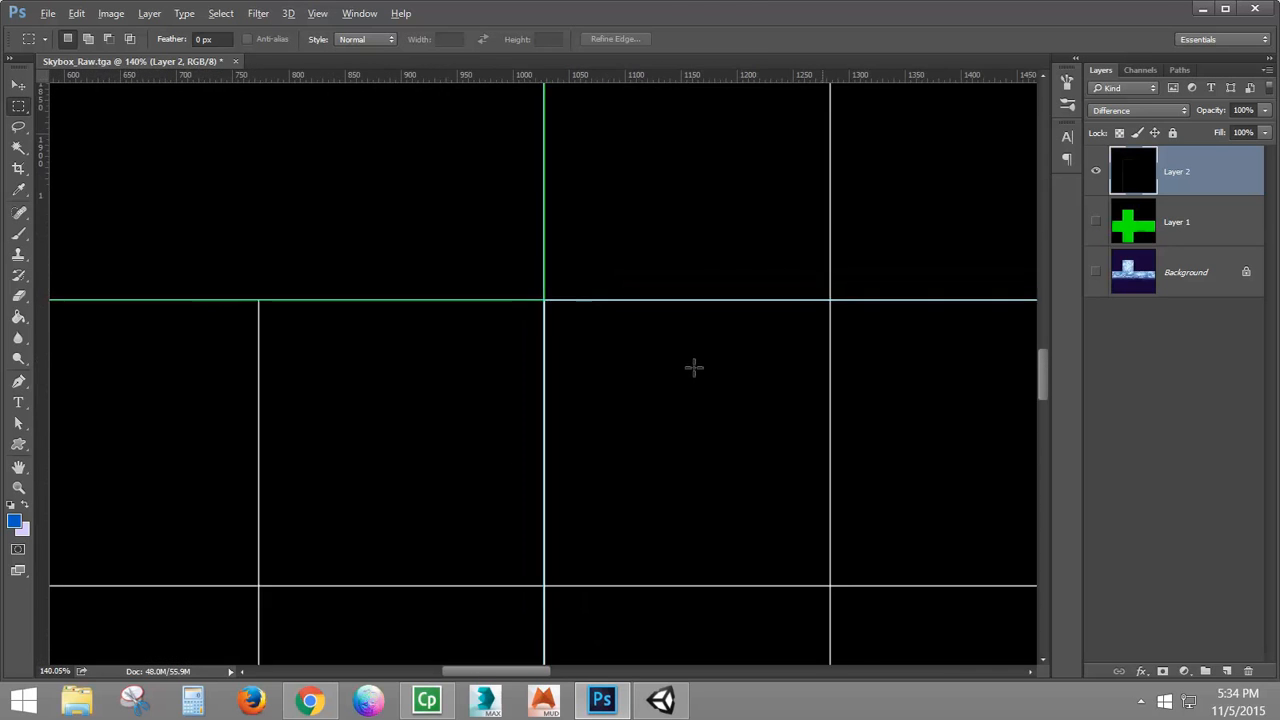
pyautogui.scroll(-5, 896, 374)
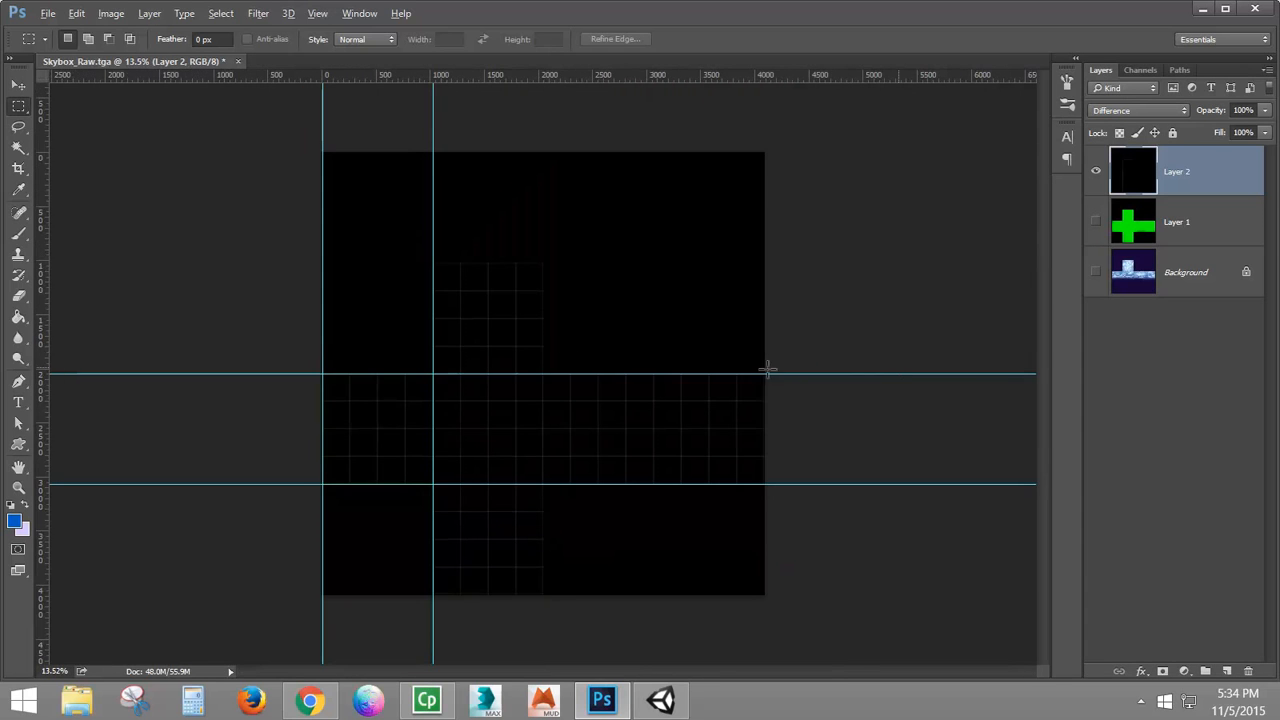
pyautogui.scroll(12, 525, 397)
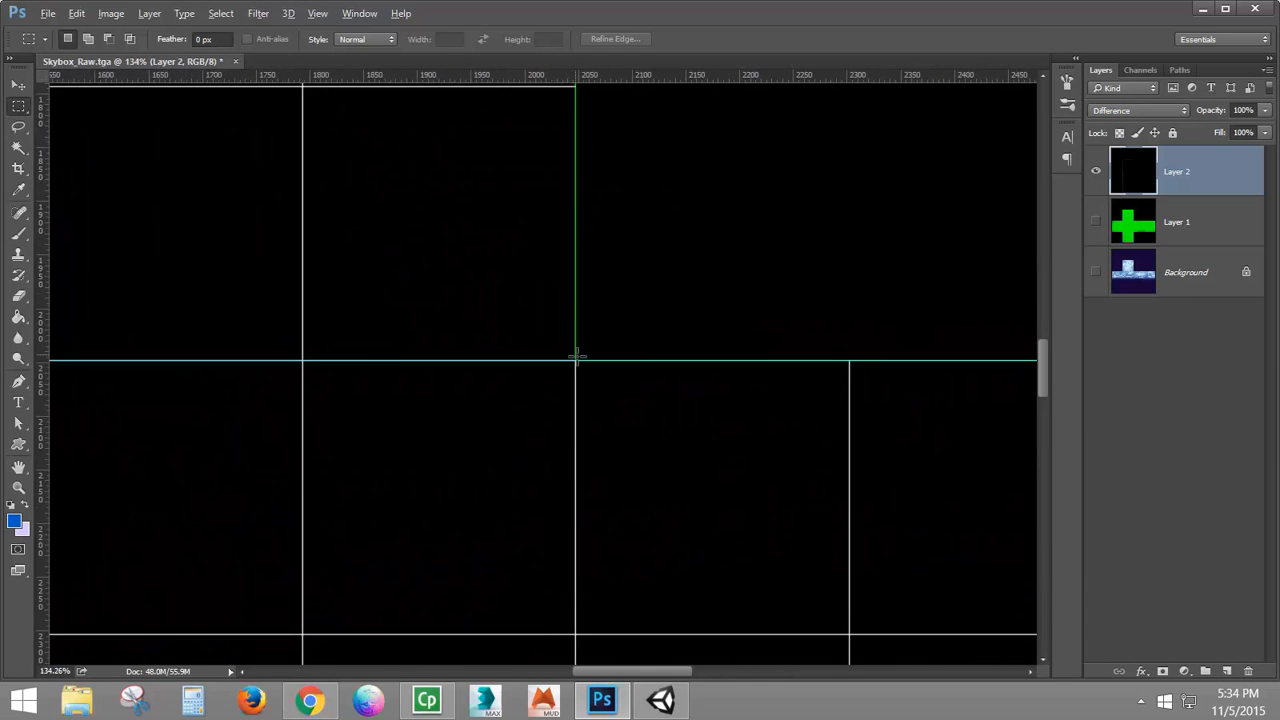
pyautogui.scroll(4, 578, 368)
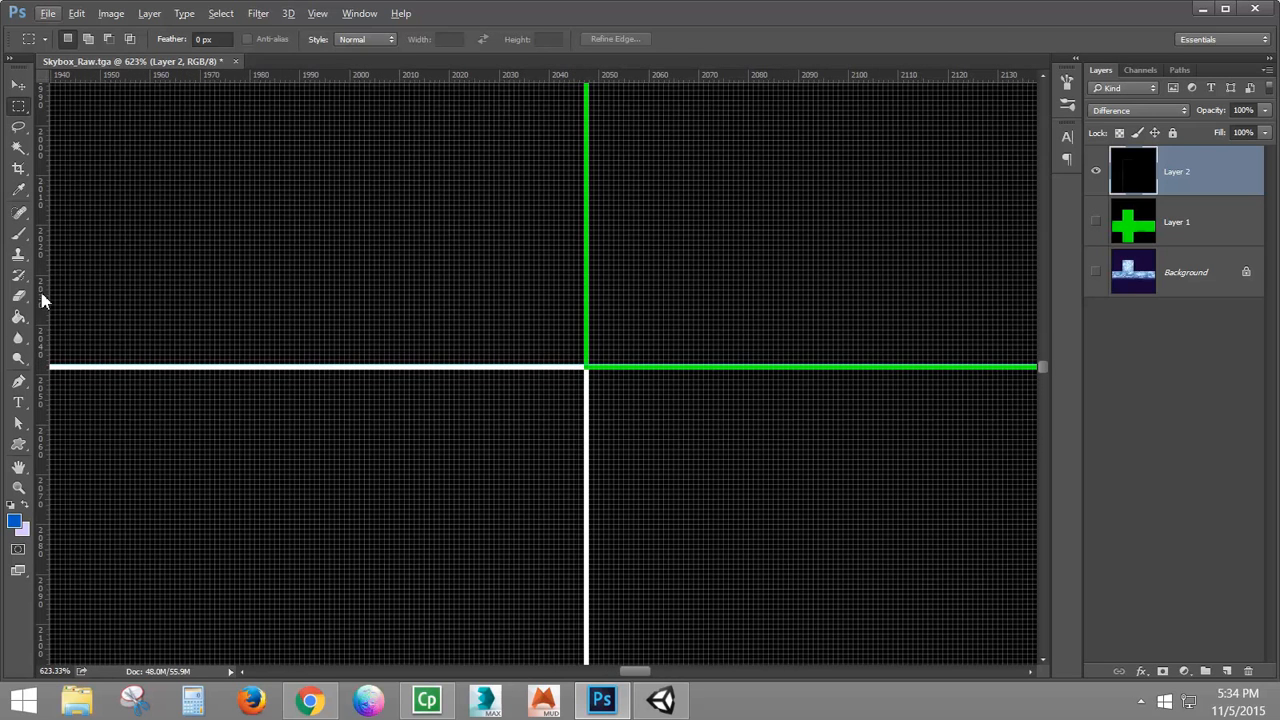
pyautogui.moveTo(45, 298); pyautogui.dragTo(587, 404)
pyautogui.scroll(-8, 592, 403)
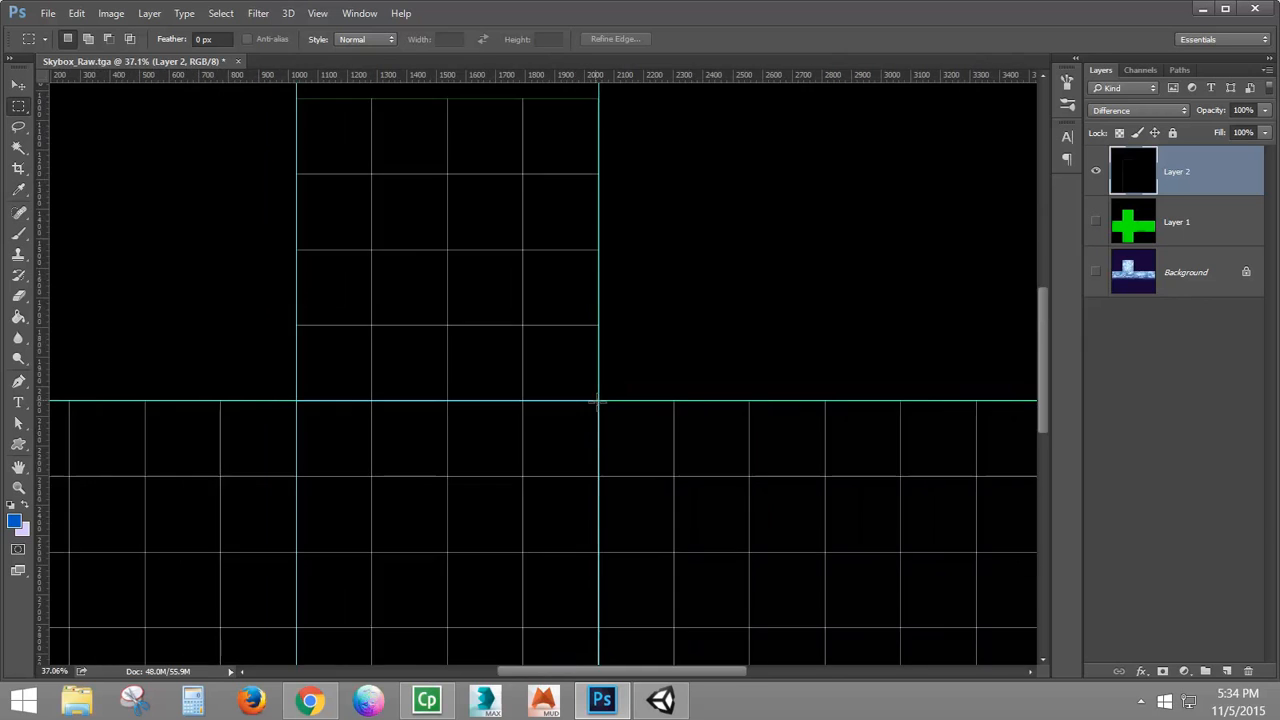
pyautogui.scroll(-4, 596, 402)
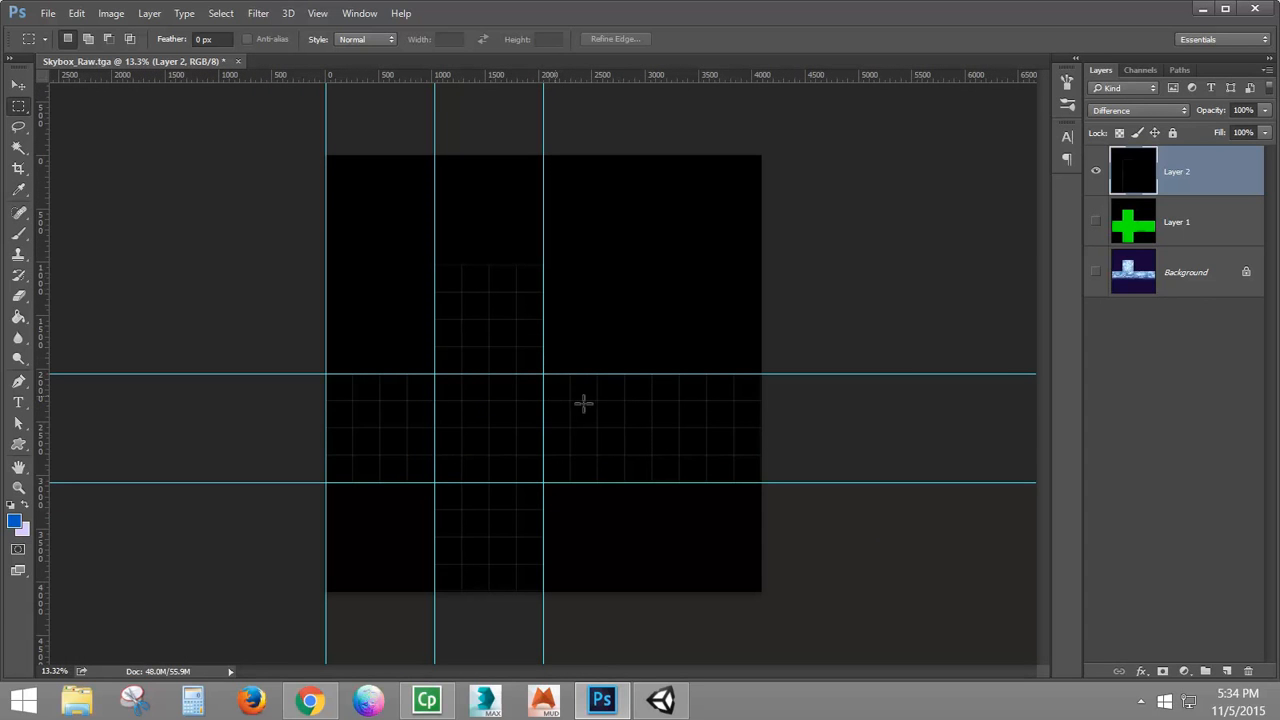
# Step: Add a vertical guide along the boundary between the horizontal strip's third and fourth faces
pyautogui.scroll(7, 664, 457)
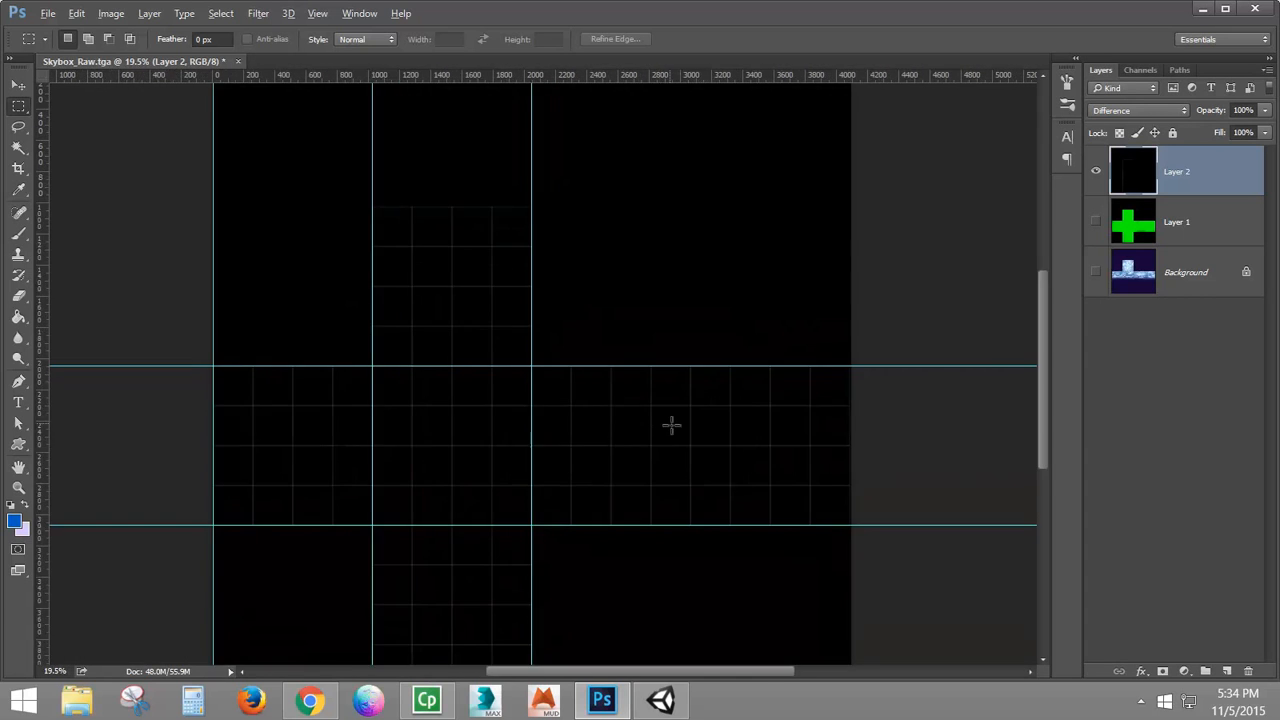
pyautogui.scroll(3, 700, 387)
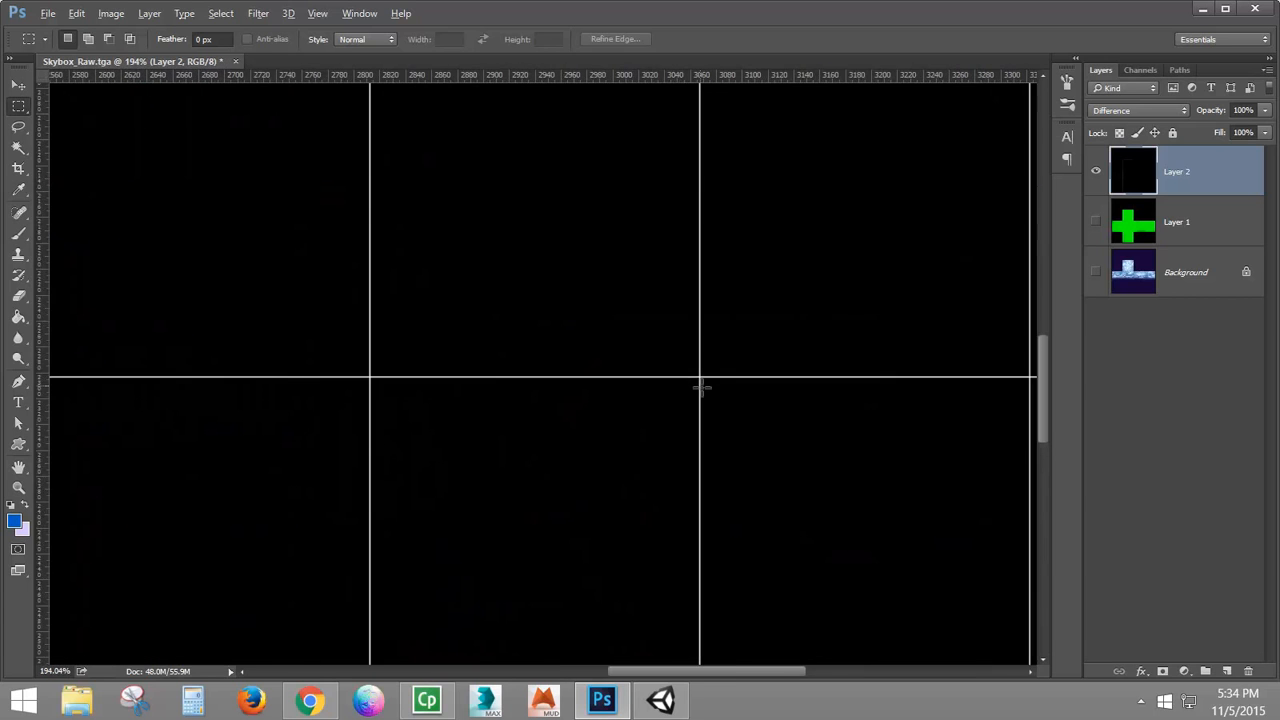
pyautogui.moveTo(45, 290); pyautogui.dragTo(711, 374)
pyautogui.scroll(-4, 711, 374)
pyautogui.scroll(-2, 713, 375)
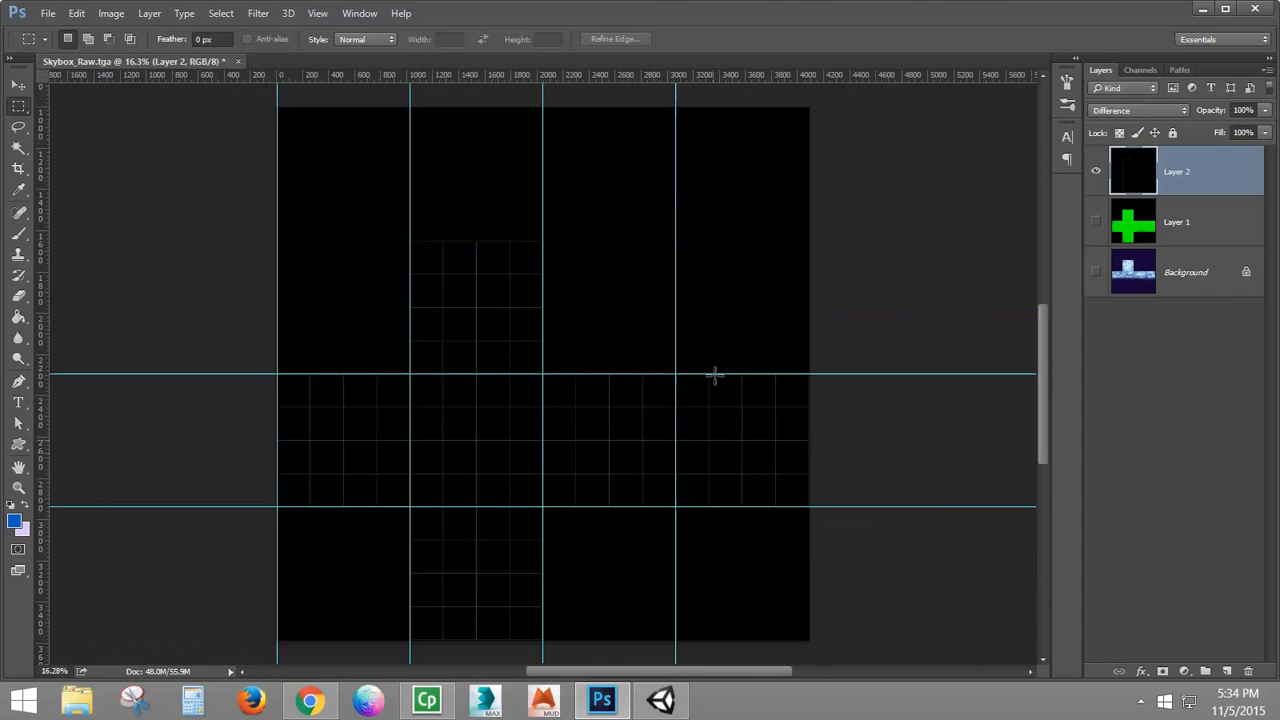
# Step: Add a vertical guide along the green grid line at the horizontal strip's far right end
pyautogui.scroll(3, 789, 417)
pyautogui.scroll(2, 817, 403)
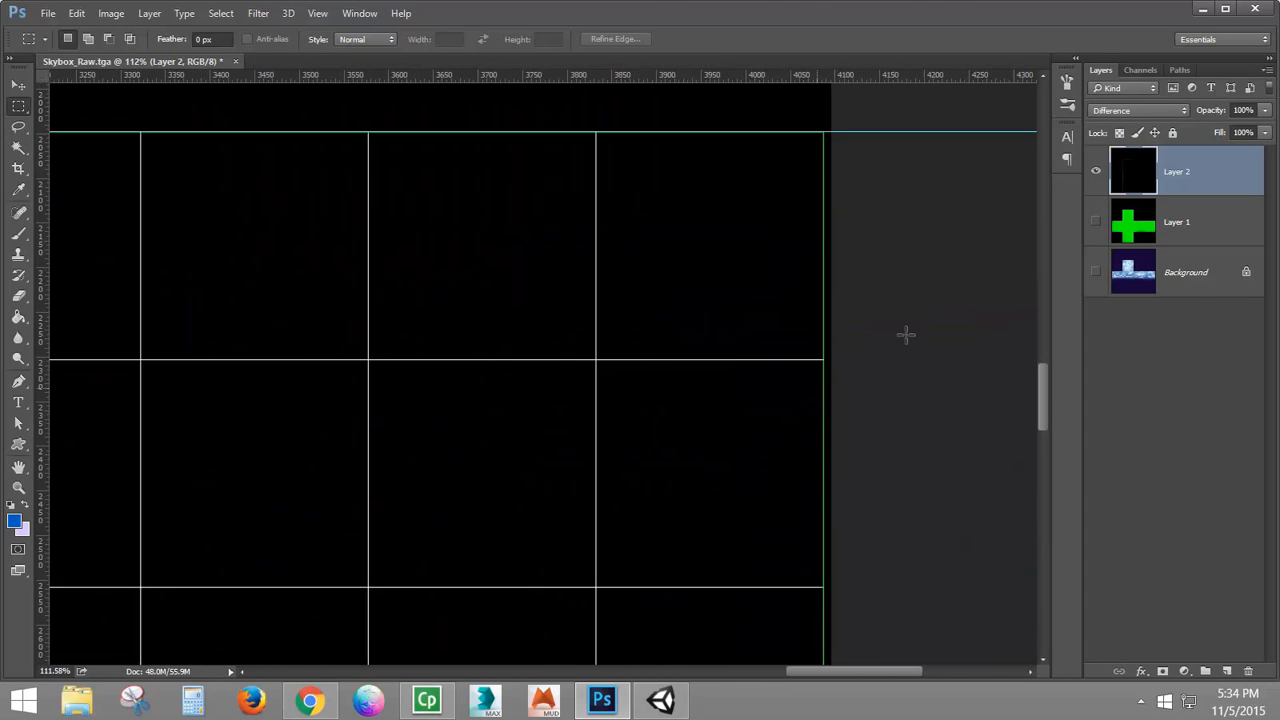
pyautogui.scroll(6, 823, 389)
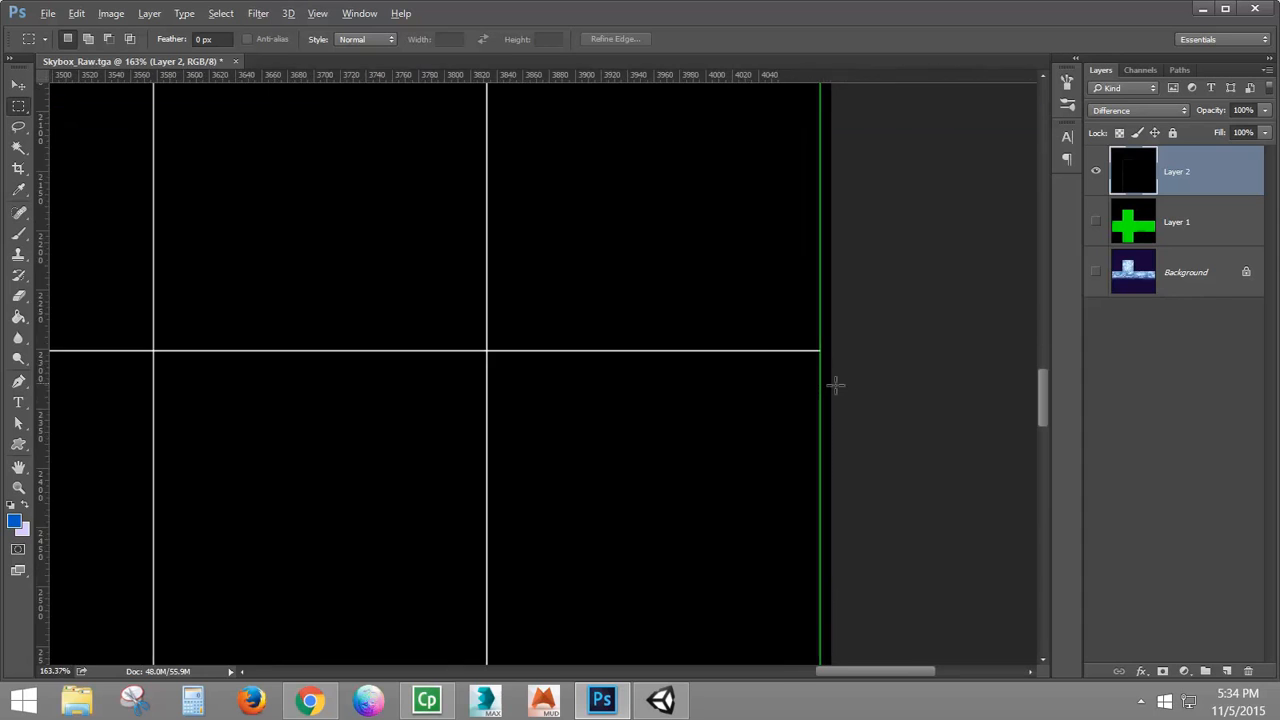
pyautogui.press('alt')
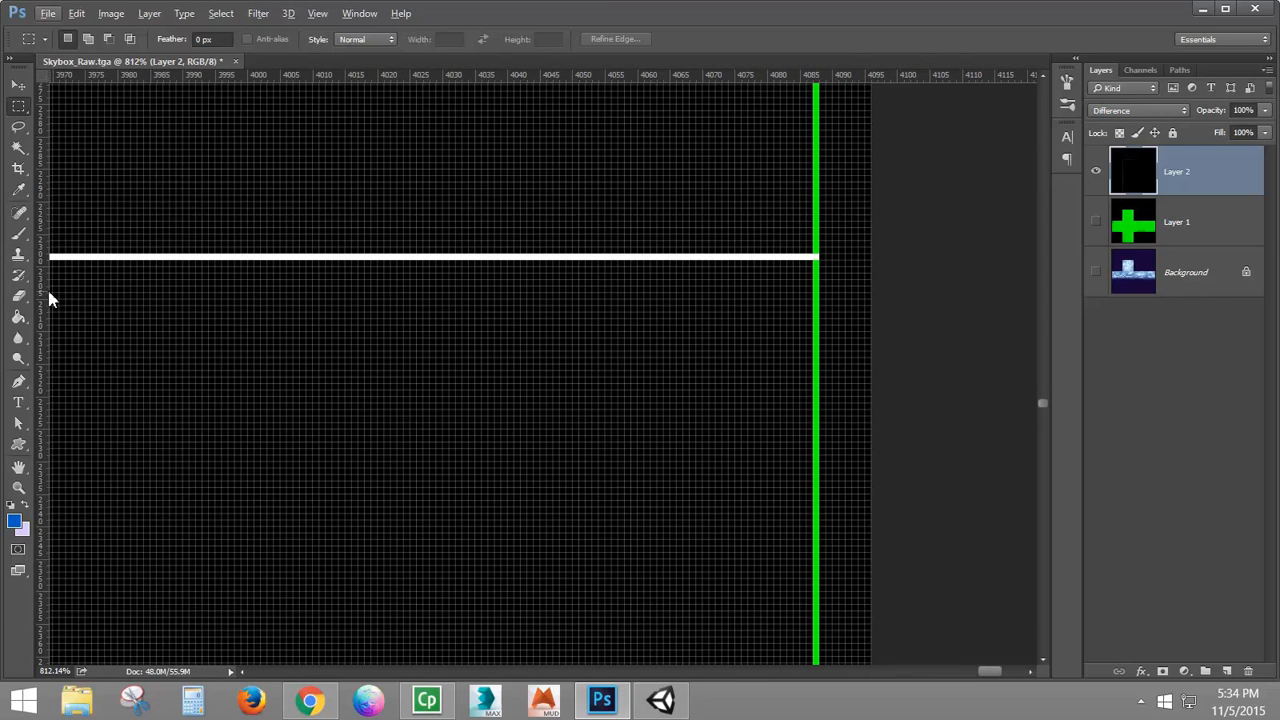
pyautogui.moveTo(166, 305); pyautogui.dragTo(818, 326)
pyautogui.scroll(-10, 709, 366)
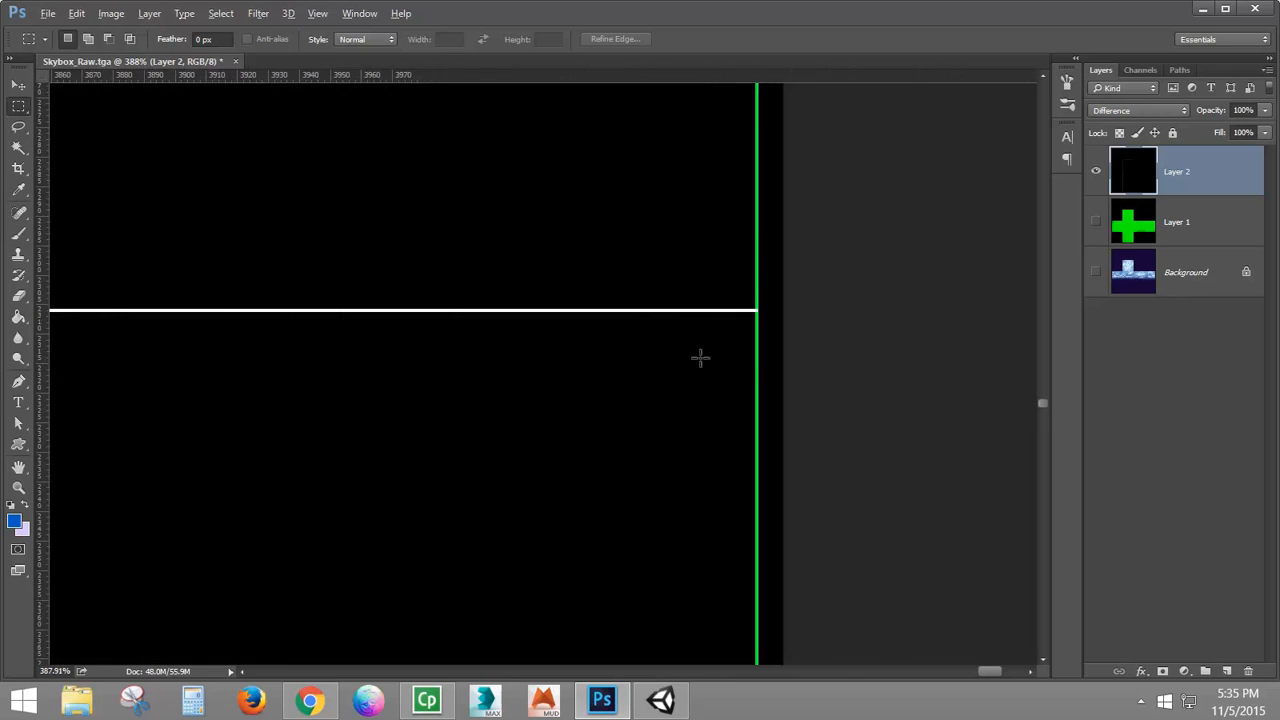
pyautogui.scroll(-5, 536, 509)
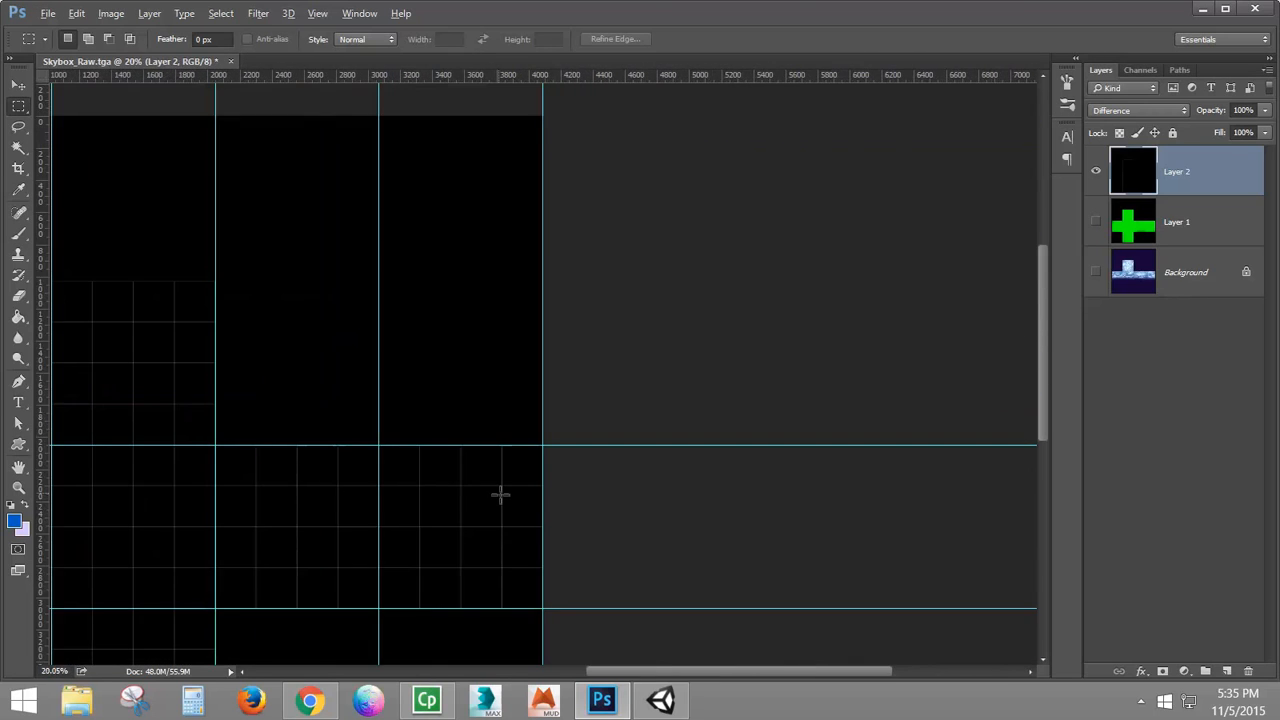
# Step: Add a horizontal guide along the green grid line at the lower end of the cross's vertical column
pyautogui.scroll(10, 472, 600)
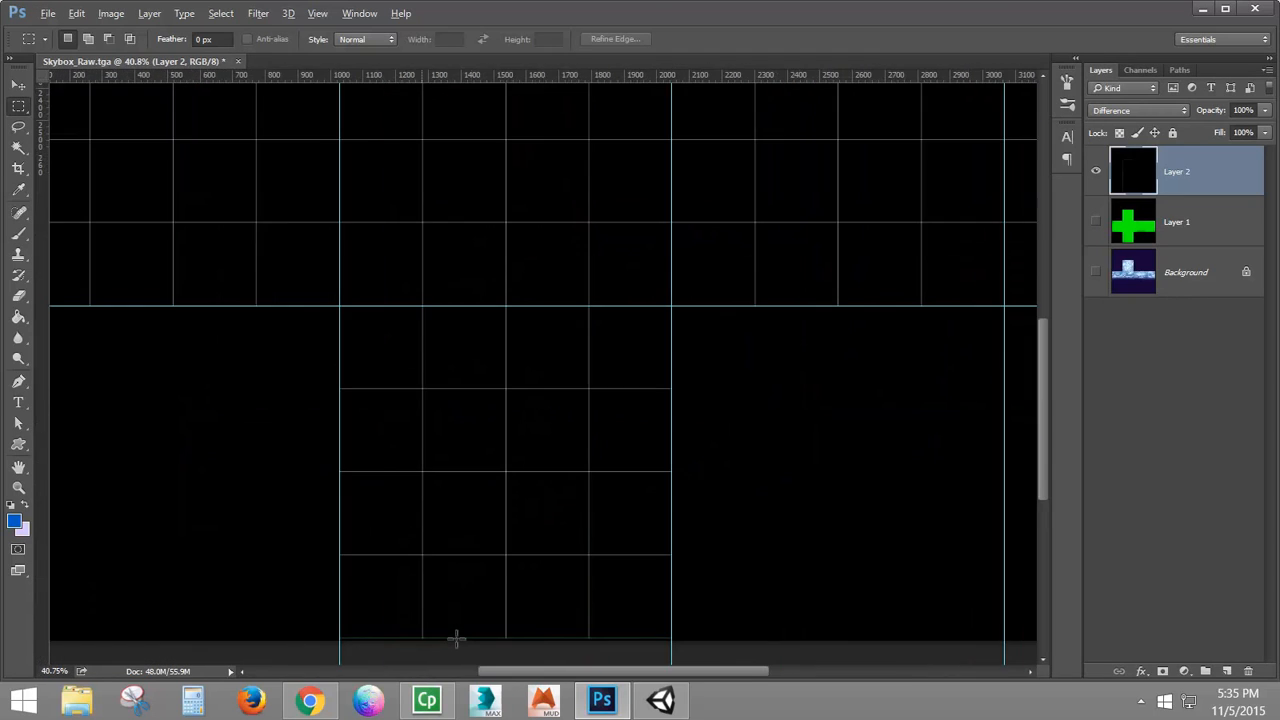
pyautogui.scroll(6, 452, 648)
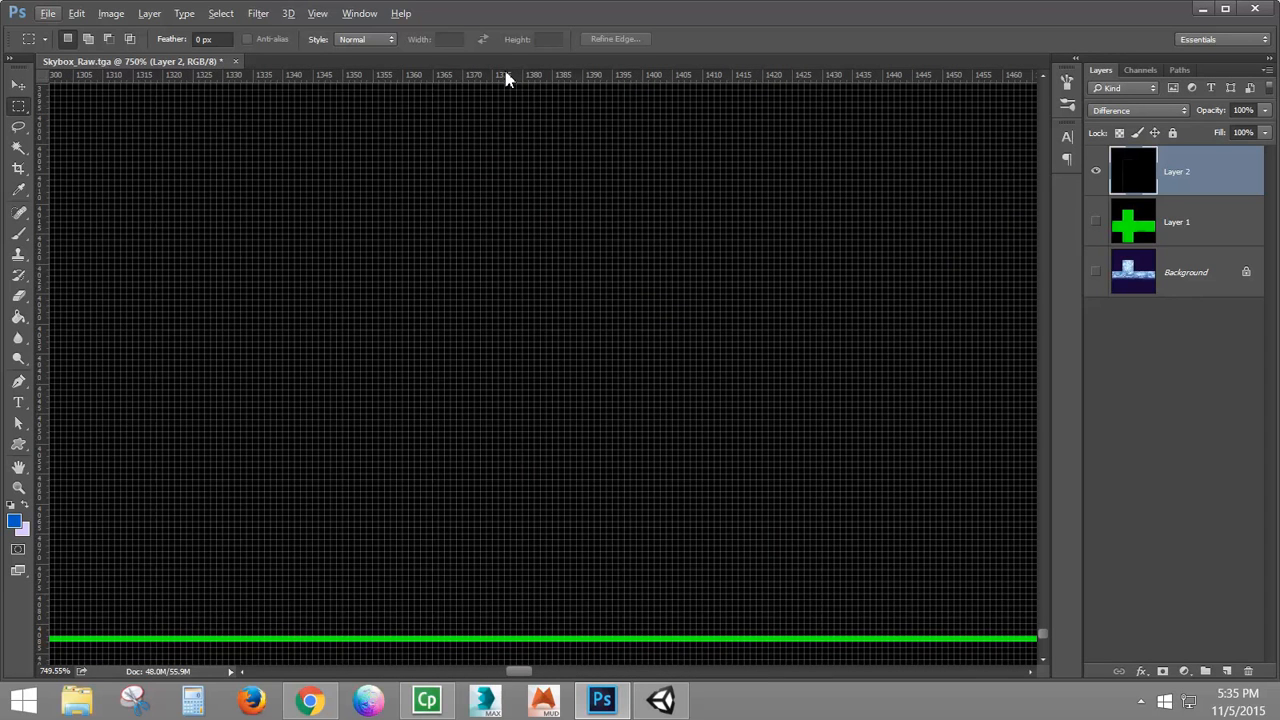
pyautogui.moveTo(506, 78); pyautogui.dragTo(490, 640)
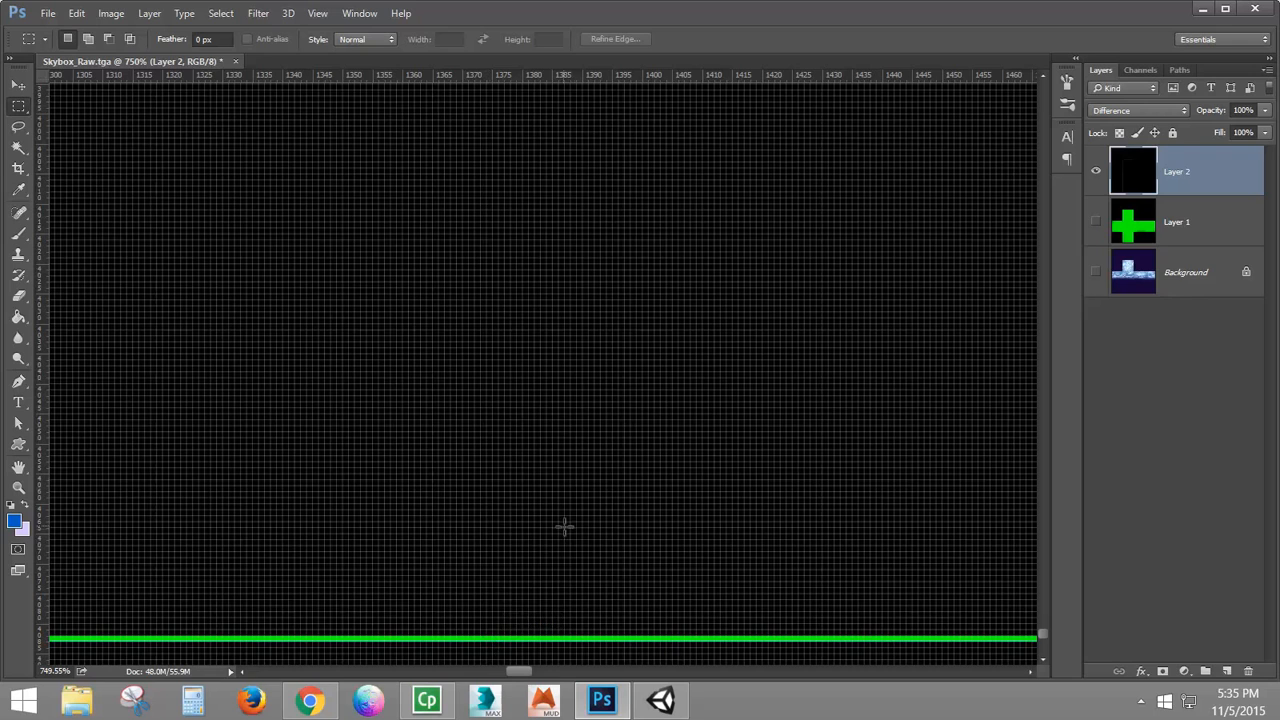
pyautogui.scroll(-11, 555, 475)
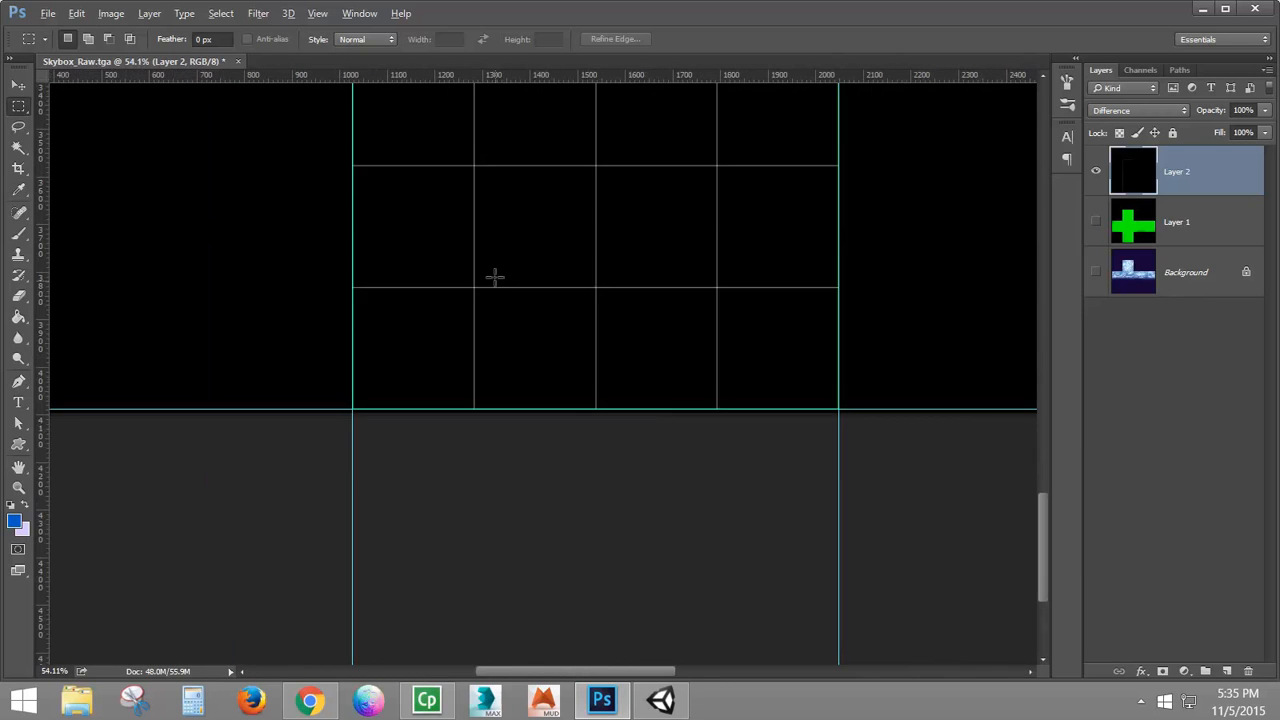
pyautogui.scroll(-6, 498, 214)
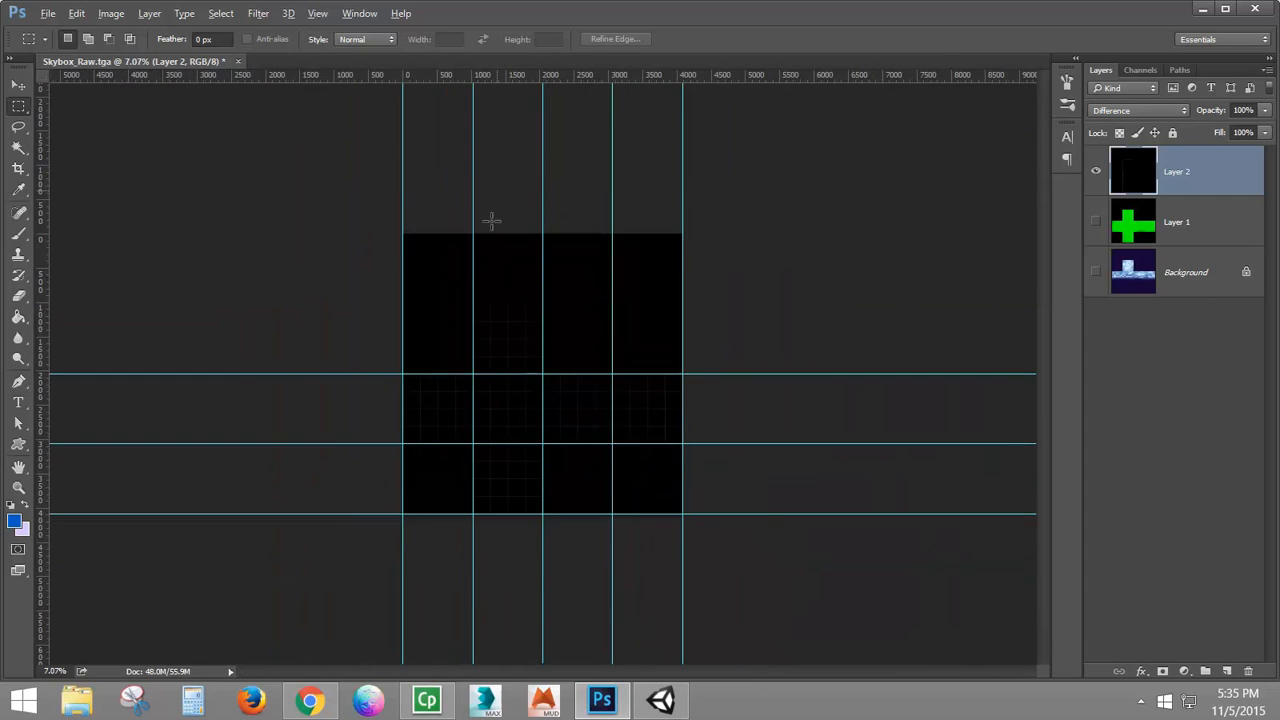
# Step: Add a horizontal guide along the green grid line at the upper end of the cross's vertical column
pyautogui.scroll(10, 511, 288)
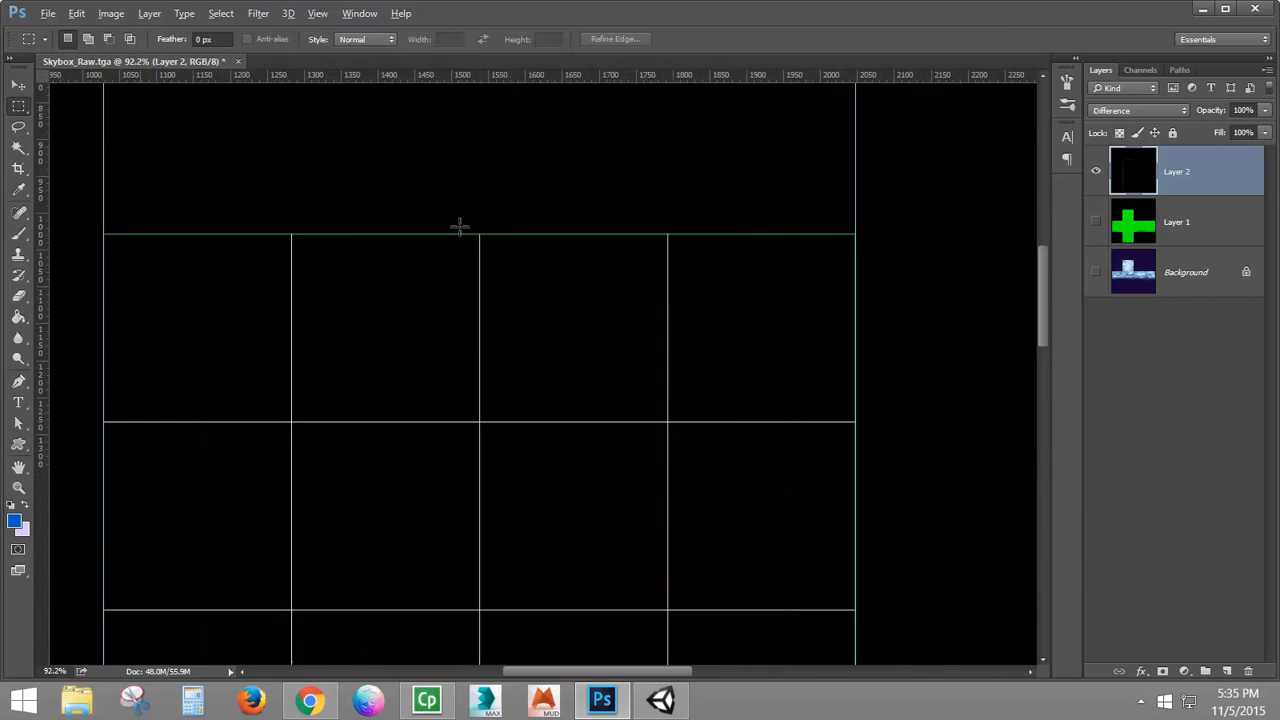
pyautogui.scroll(10, 459, 228)
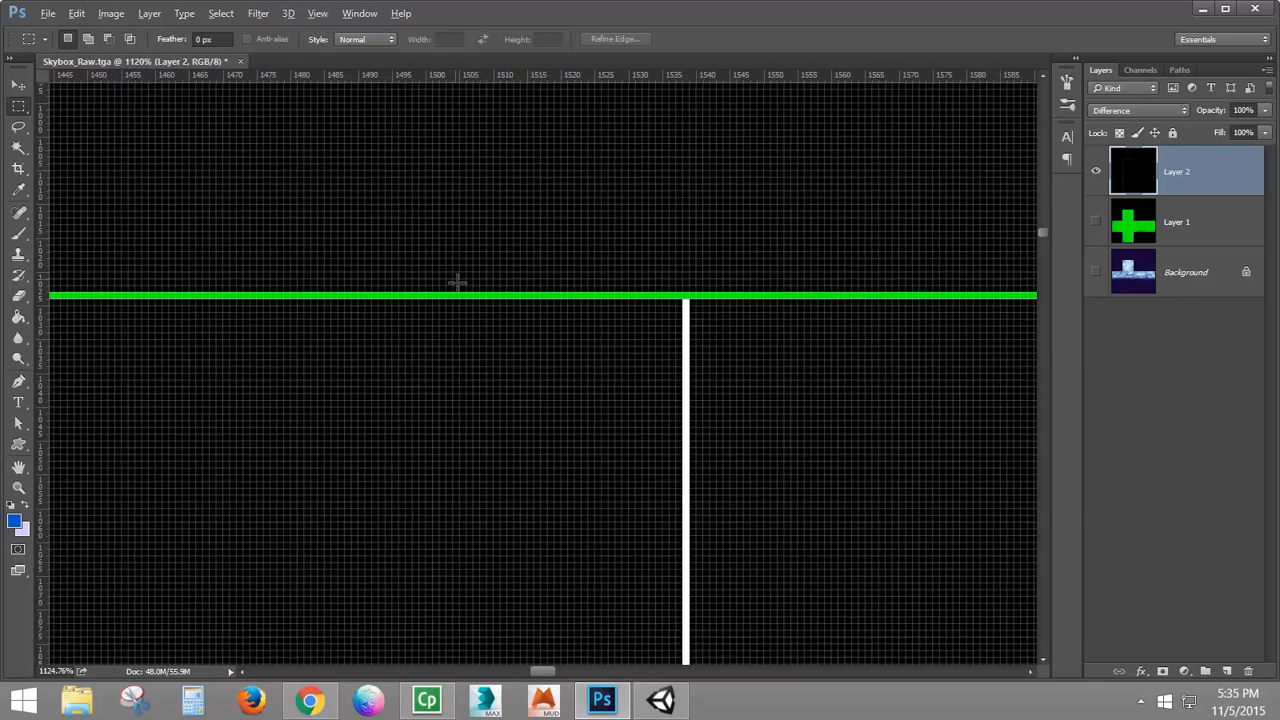
pyautogui.scroll(1, 457, 283)
pyautogui.moveTo(472, 76); pyautogui.dragTo(489, 306)
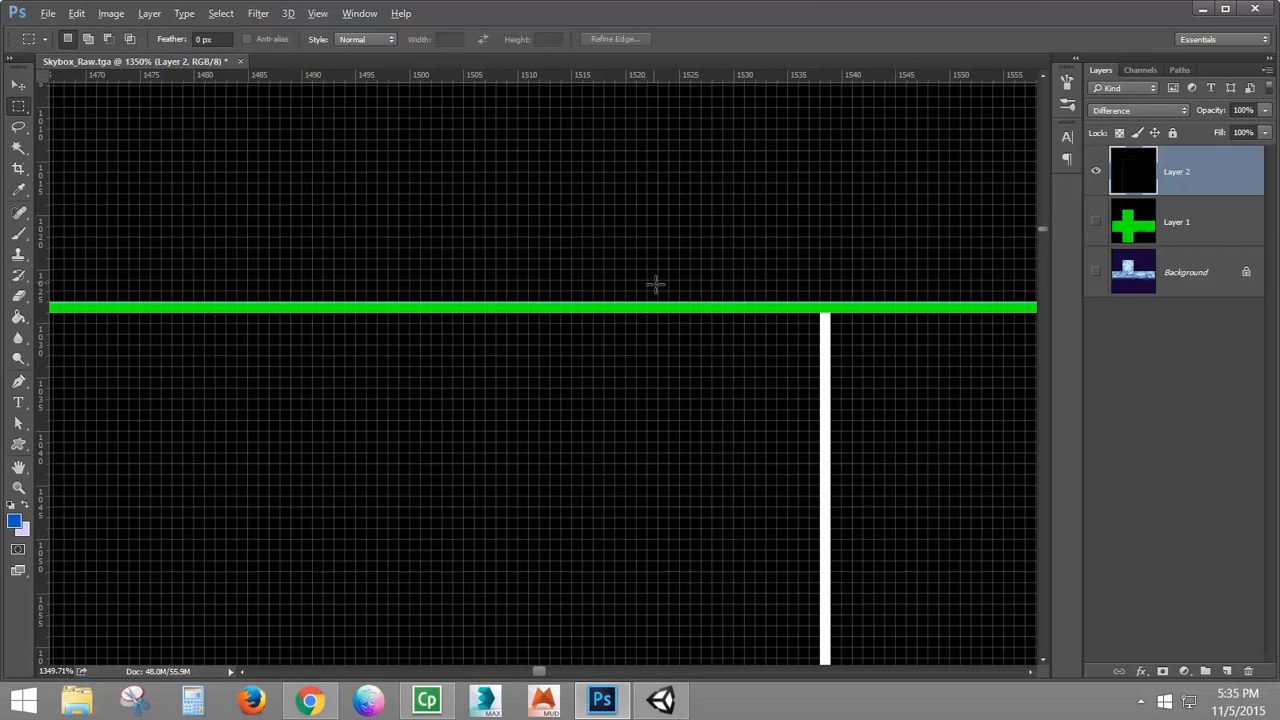
pyautogui.scroll(-4, 655, 285)
pyautogui.scroll(-14, 655, 285)
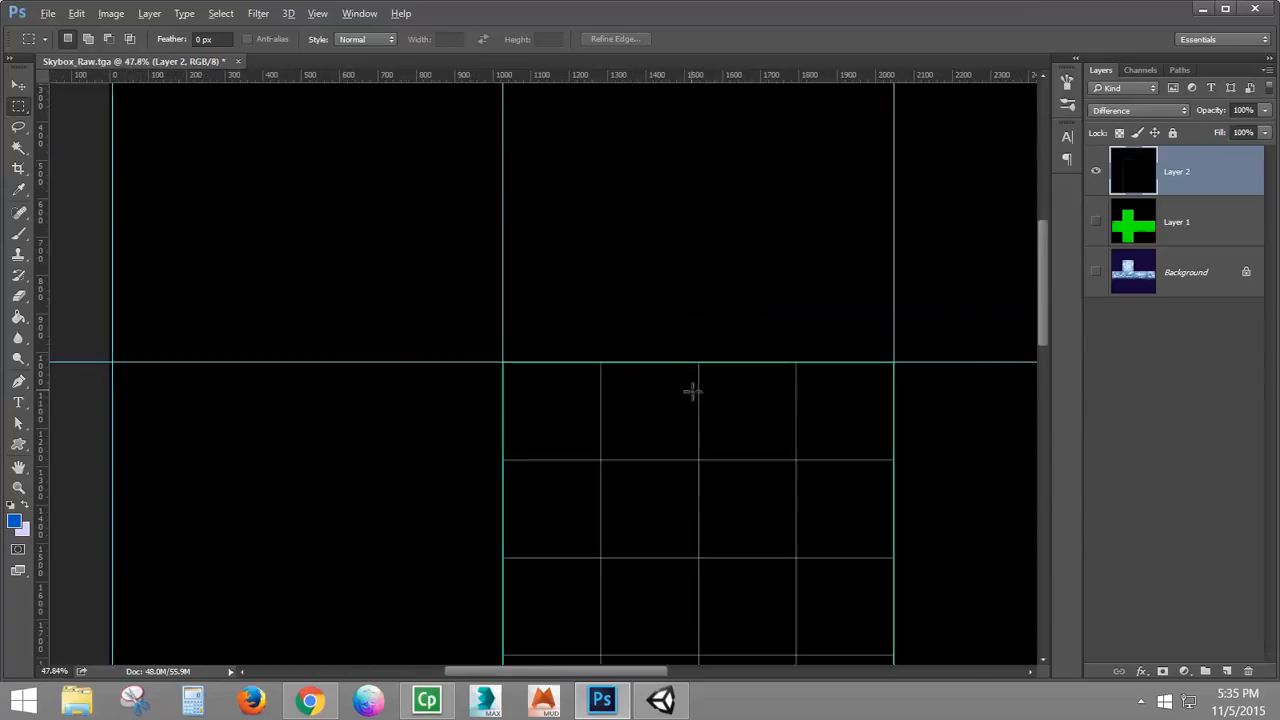
pyautogui.scroll(-6, 718, 526)
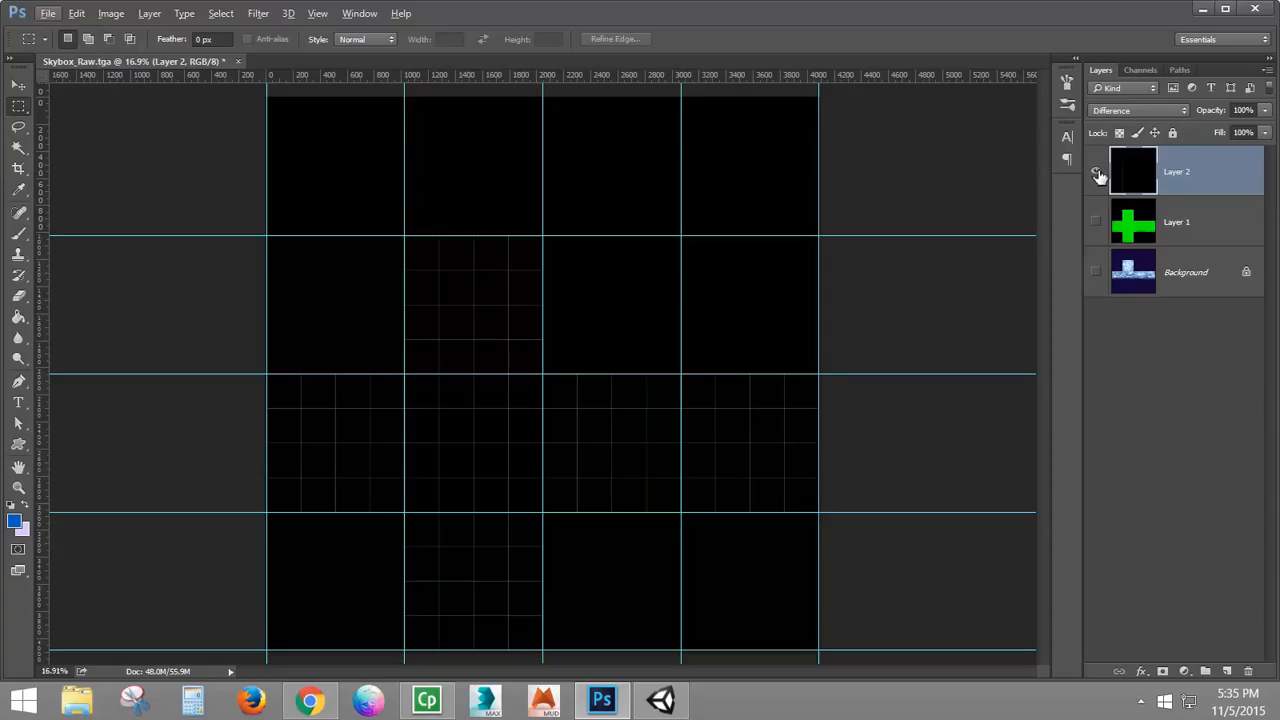
# Step: Hide Layer 2 and show the Background layer with the sky texture
pyautogui.click(1096, 173)
pyautogui.click(1096, 272)
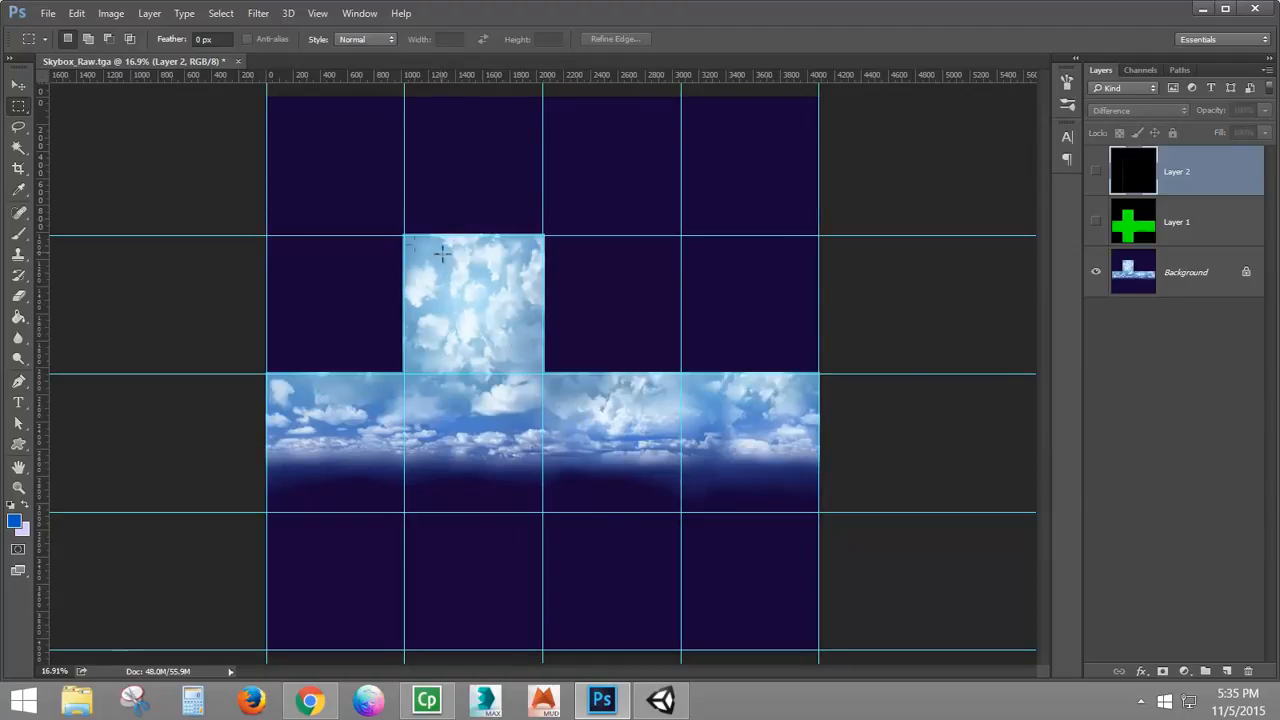
pyautogui.scroll(4, 394, 257)
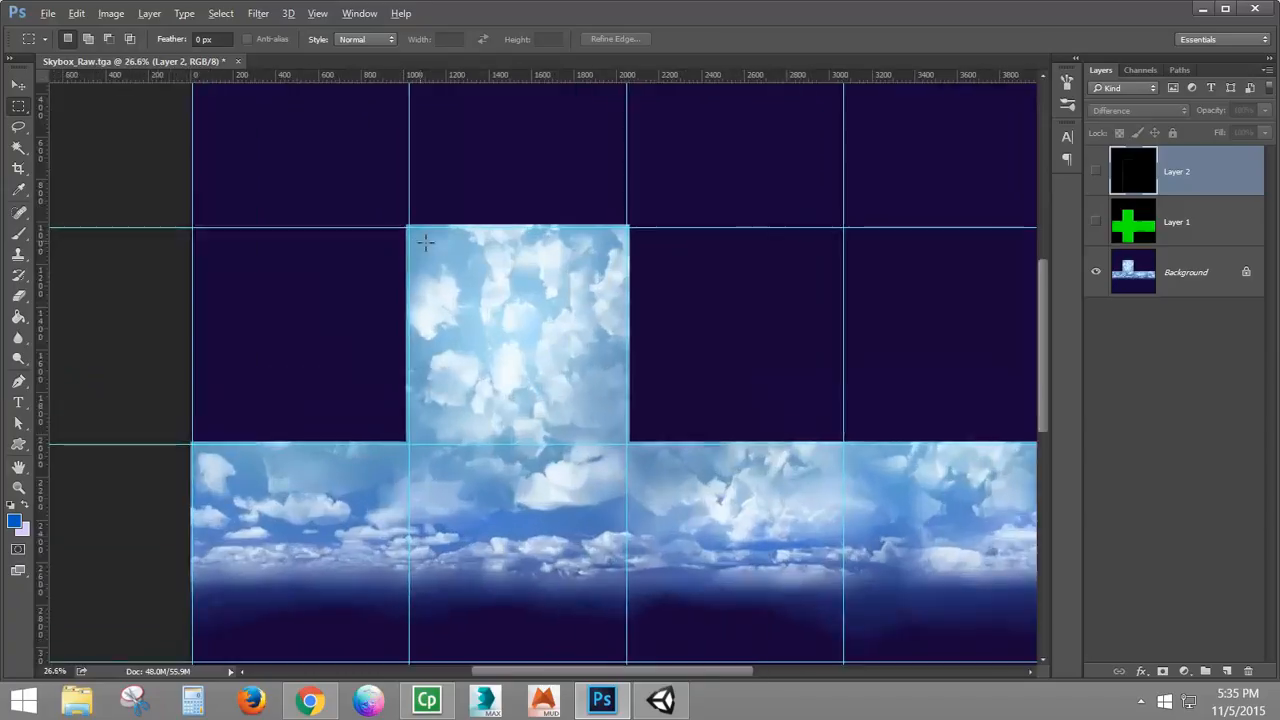
# Step: Check the snapping options to see whether Snap is on and guides are among its targets
pyautogui.click(316, 14)
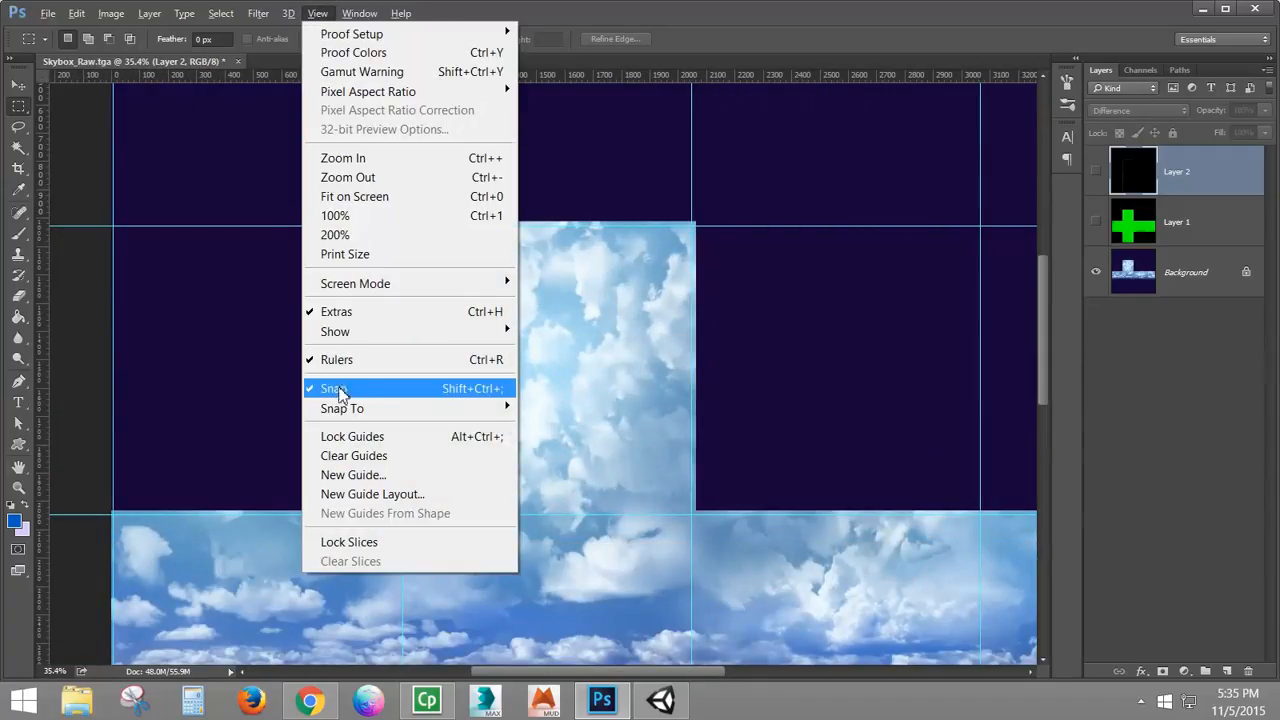
pyautogui.moveTo(385, 410)
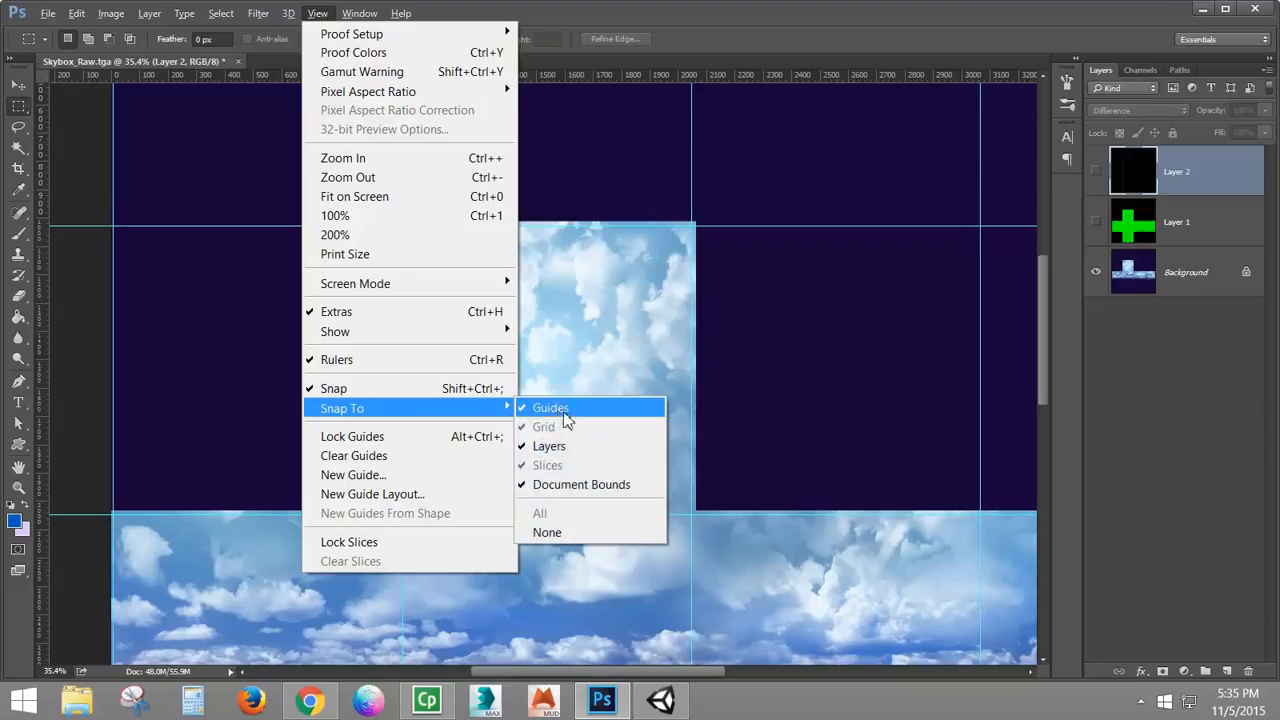
pyautogui.click(744, 29)
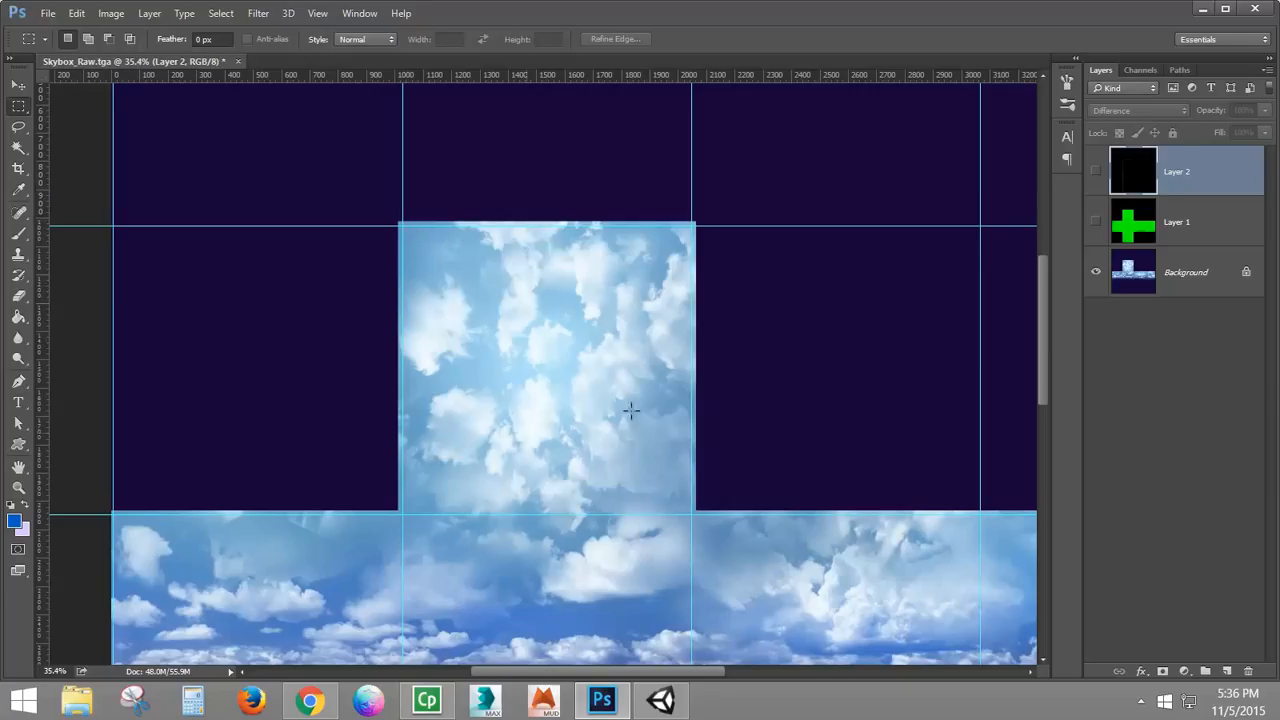
# Step: After checking the Unity manual's cubemap layouts in Chrome, select the upper cloud face along its guides in Photoshop and crop the image to it
pyautogui.click(310, 700)
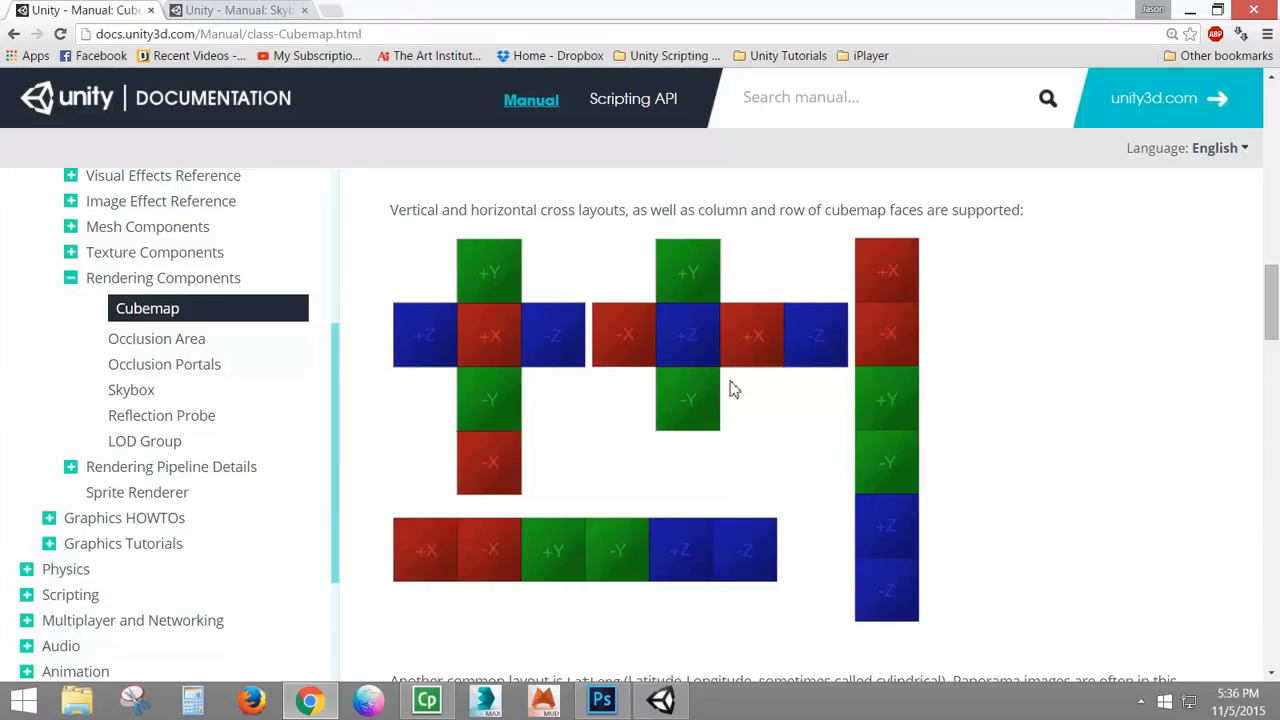
pyautogui.click(601, 700)
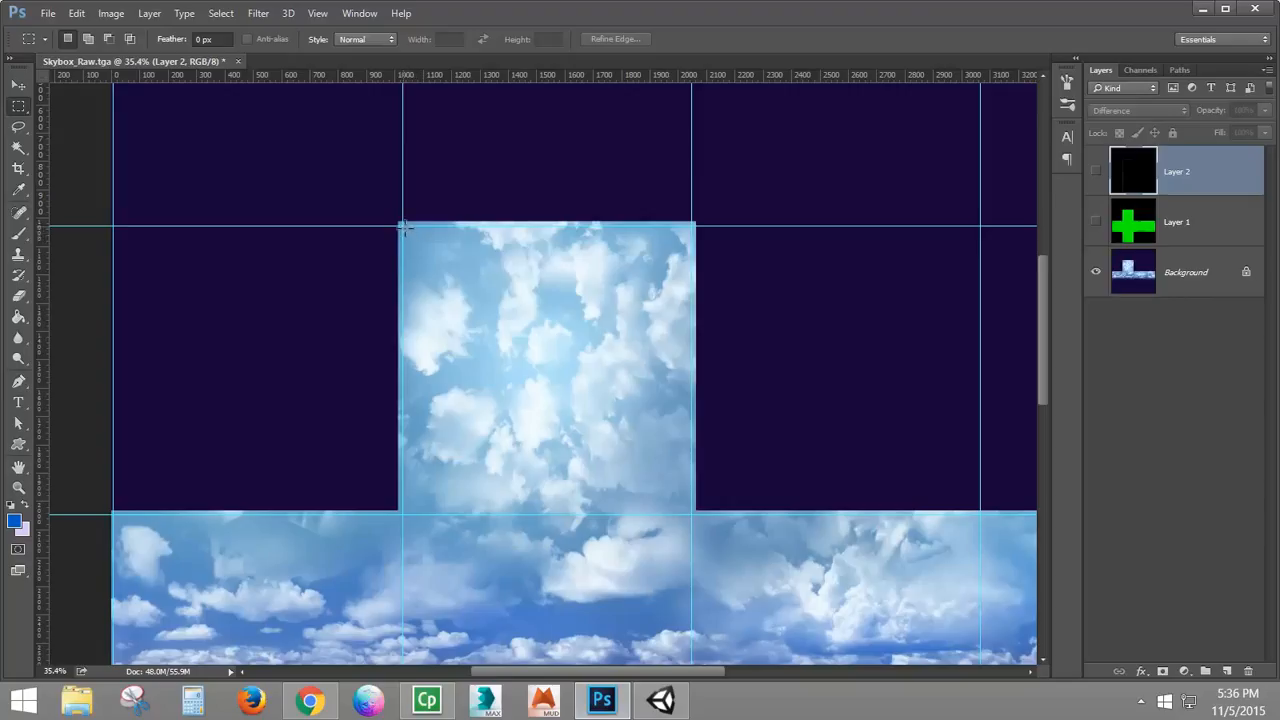
pyautogui.moveTo(403, 226); pyautogui.dragTo(689, 514)
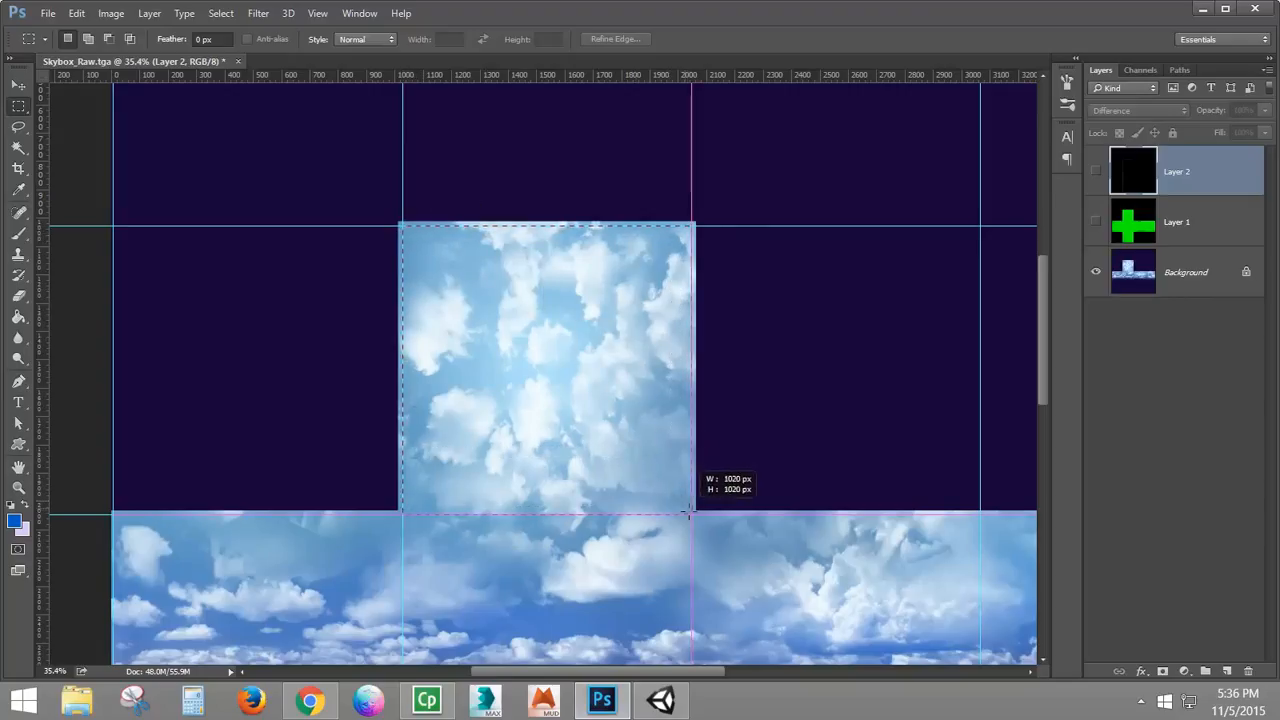
pyautogui.click(112, 14)
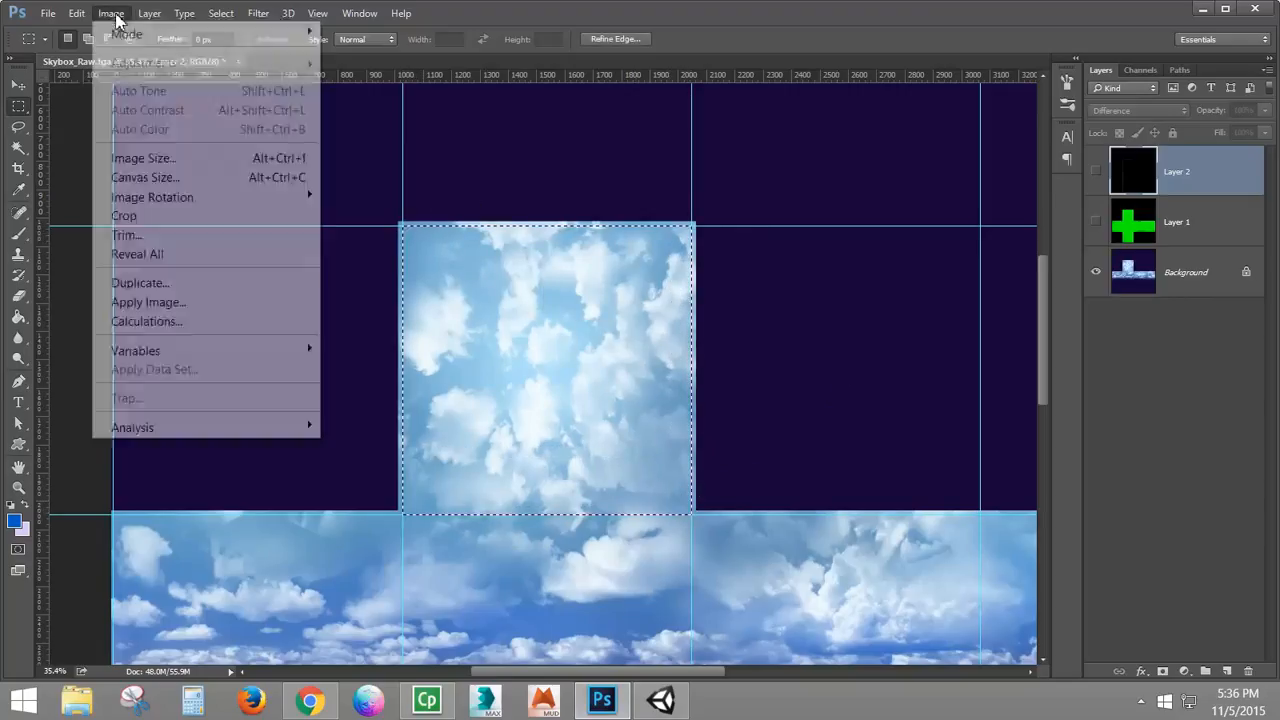
pyautogui.click(125, 216)
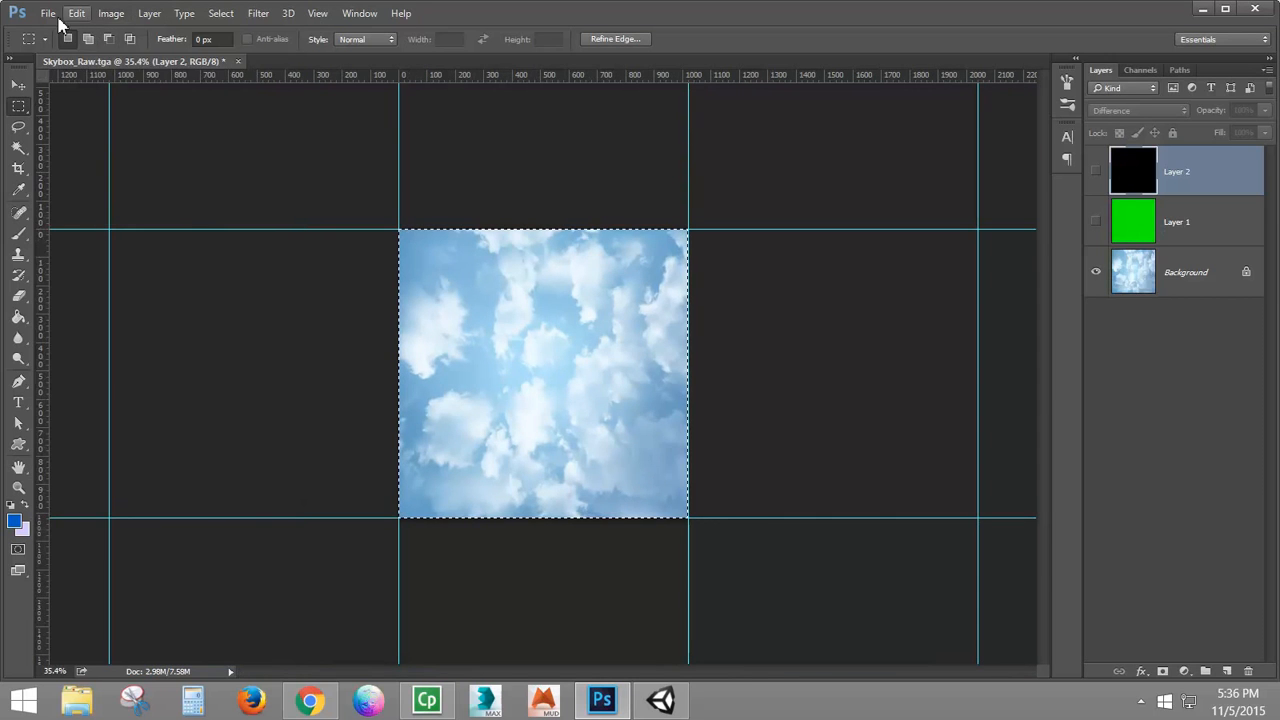
# Step: Start saving the cropped face under a new file name beginning with Skybox_CloudyDay_ in the Skybox folder
pyautogui.click(48, 13)
pyautogui.click(72, 238)
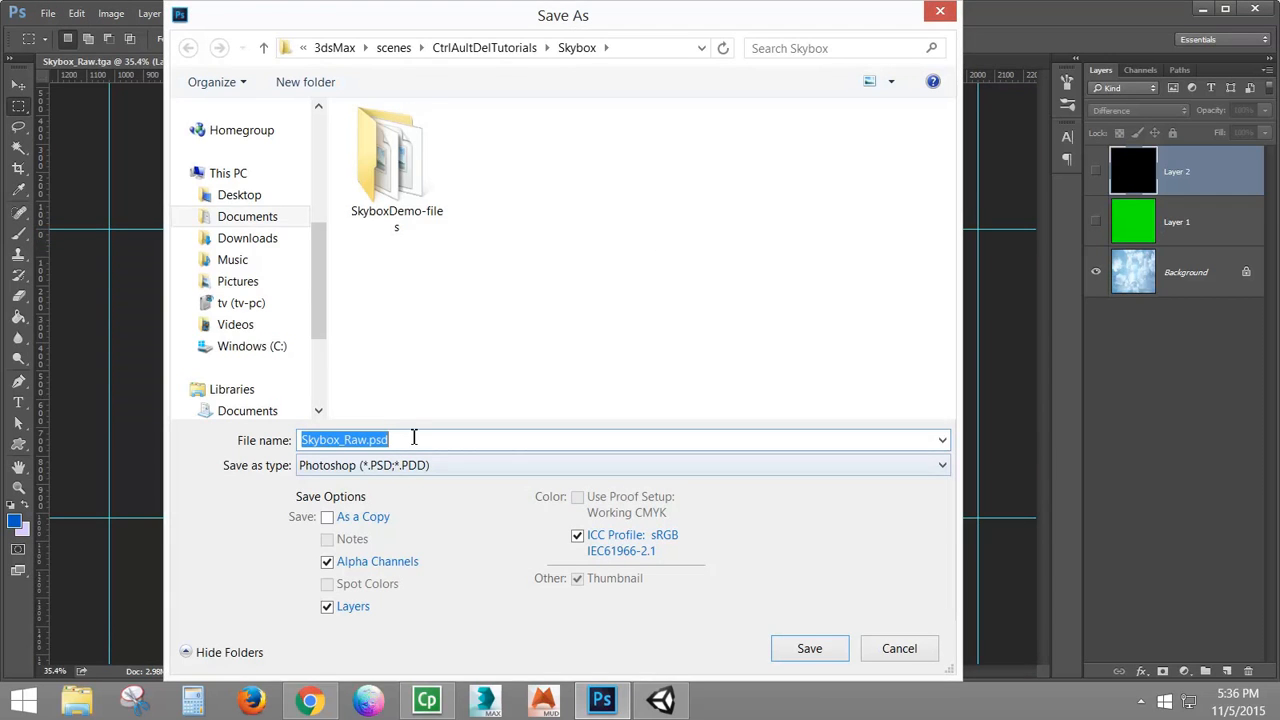
pyautogui.click(420, 437)
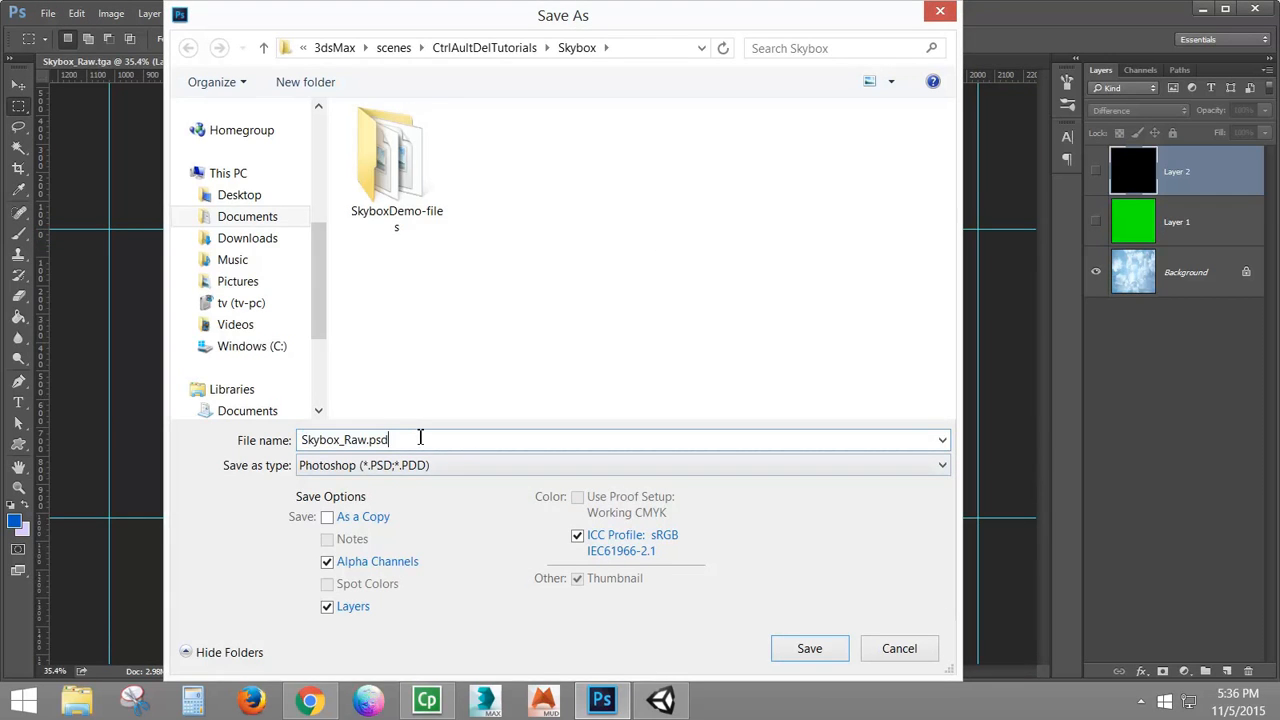
pyautogui.moveTo(385, 444); pyautogui.dragTo(347, 449)
pyautogui.write('D')
pyautogui.press('BackSpace')
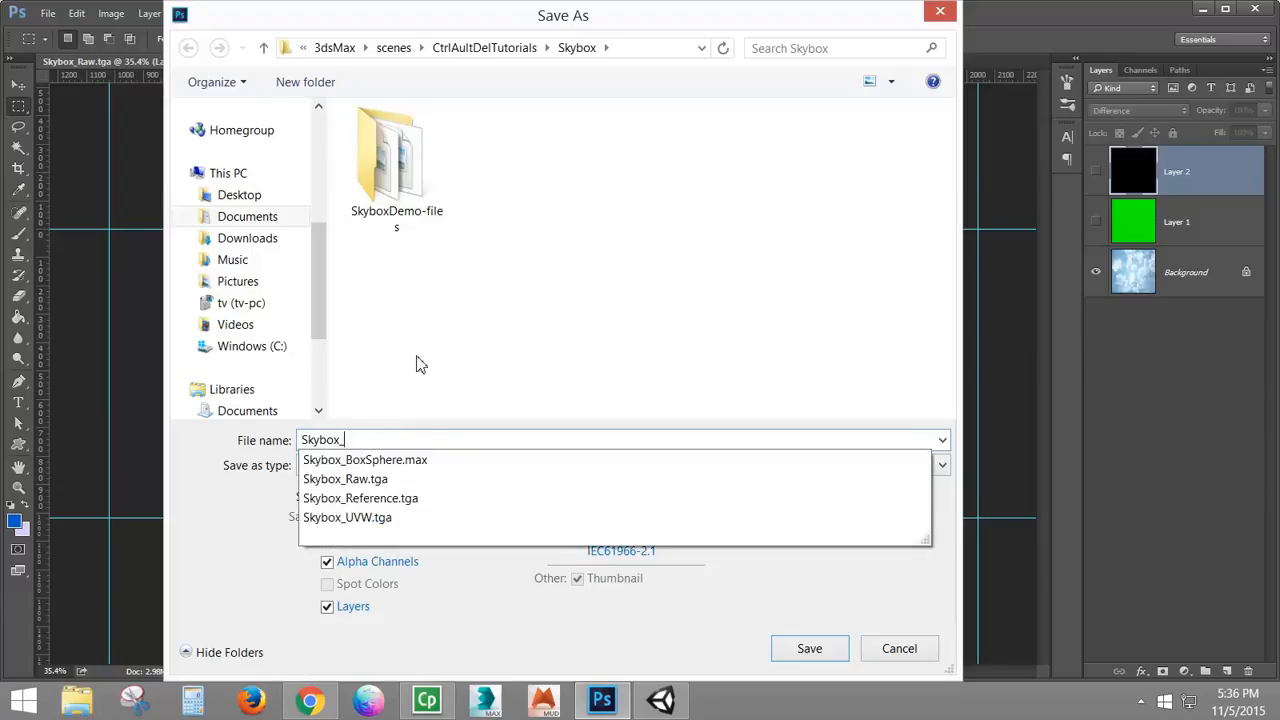
pyautogui.write('CloudyDay_')
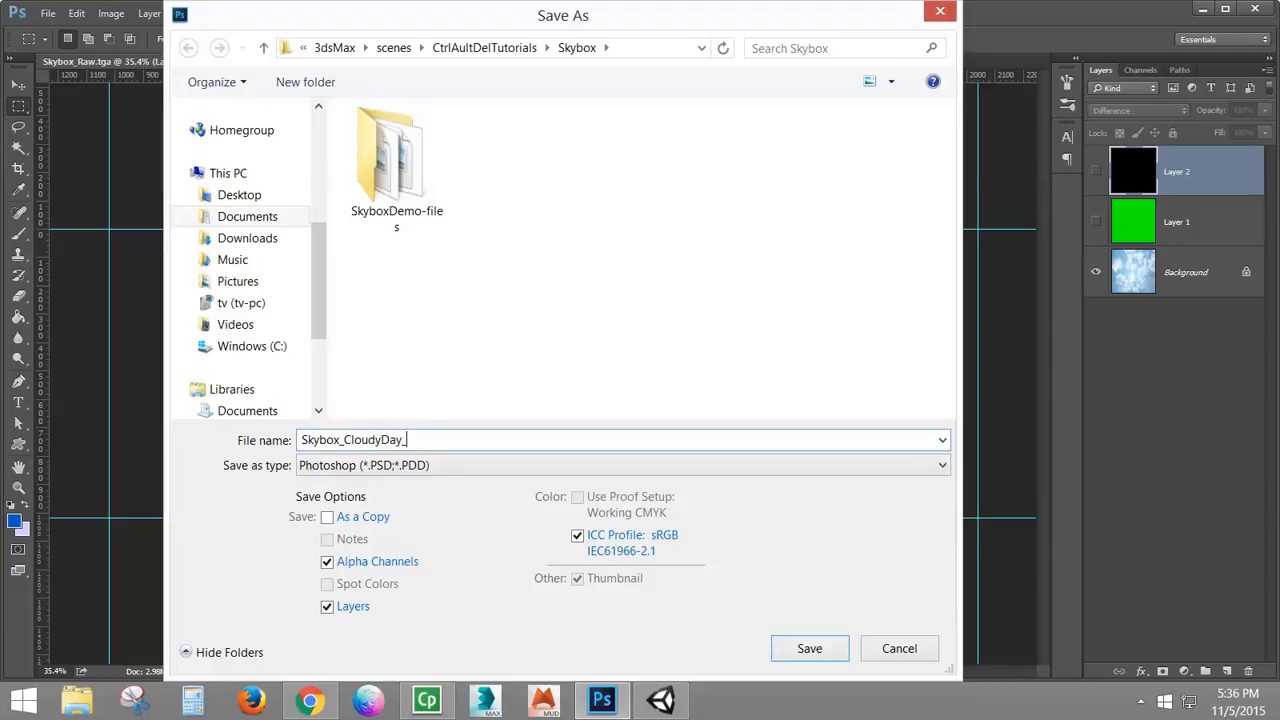
# Step: After checking the Unity manual's cubemap layout in Chrome, save the cropped face in Photoshop as Skybox_CloudyDay_posY.tga in Targa format at 24 bits/pixel
pyautogui.click(311, 700)
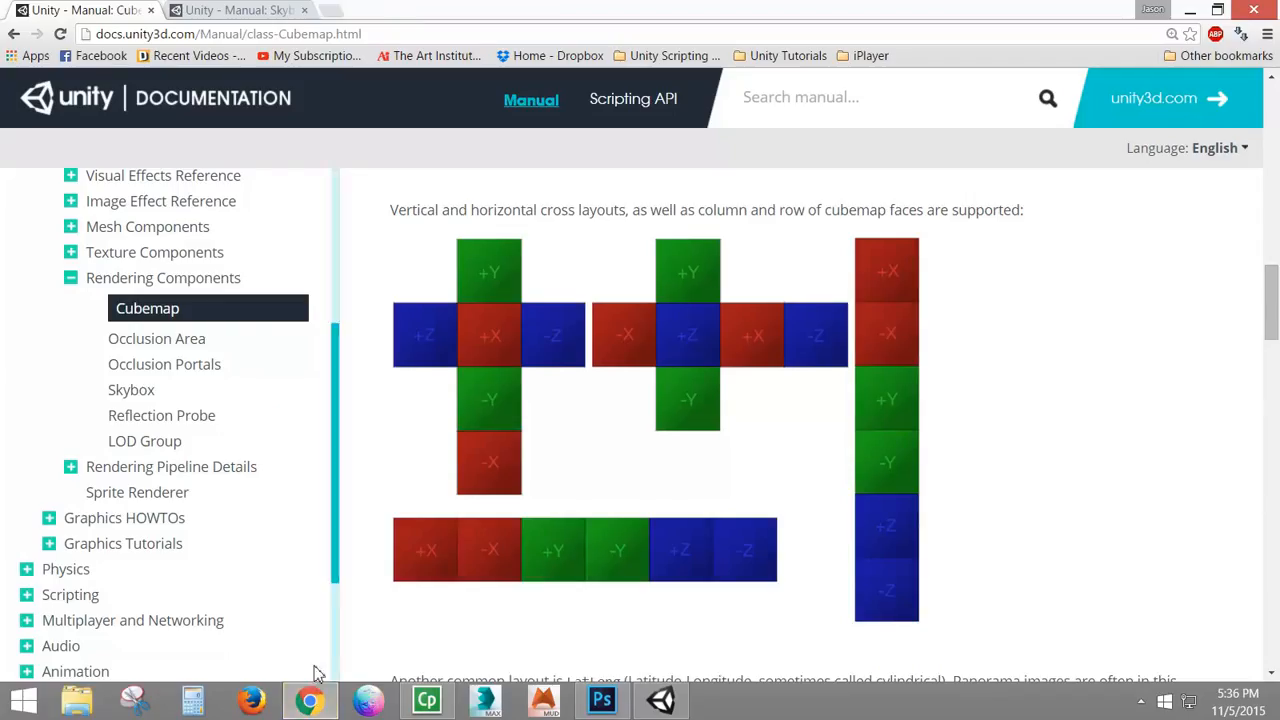
pyautogui.click(318, 696)
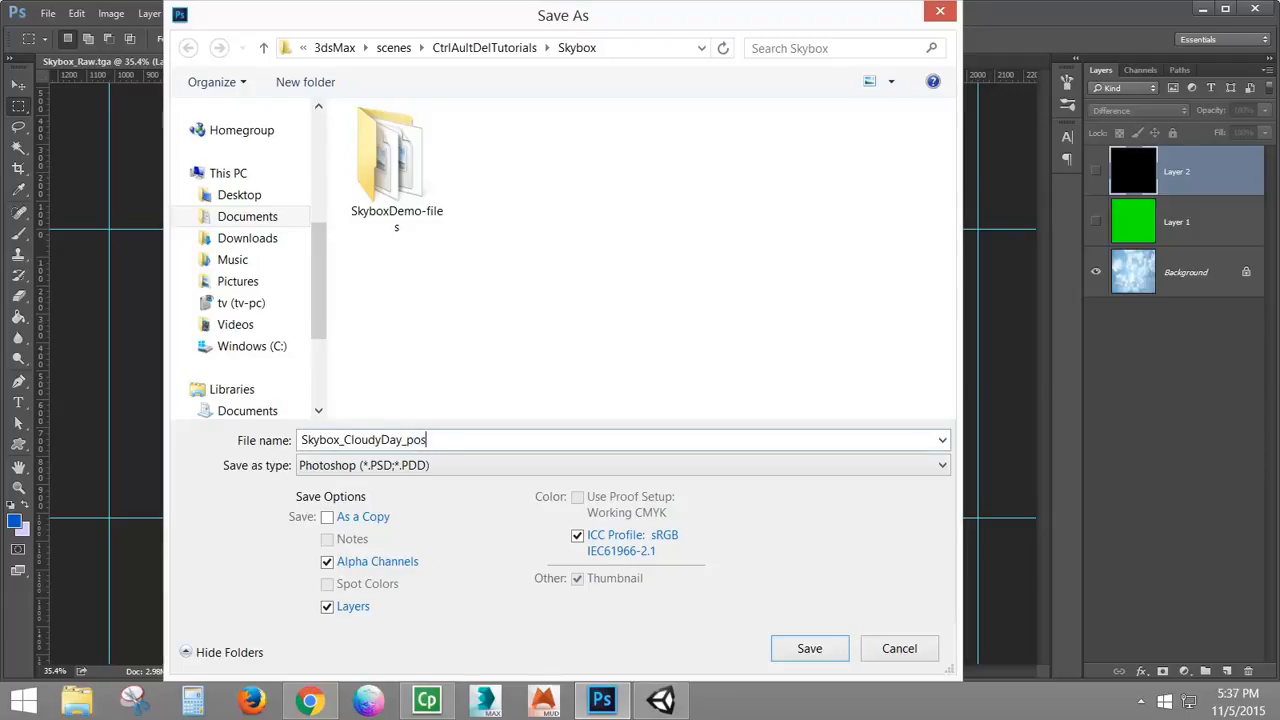
pyautogui.click(420, 462)
pyautogui.click(455, 418)
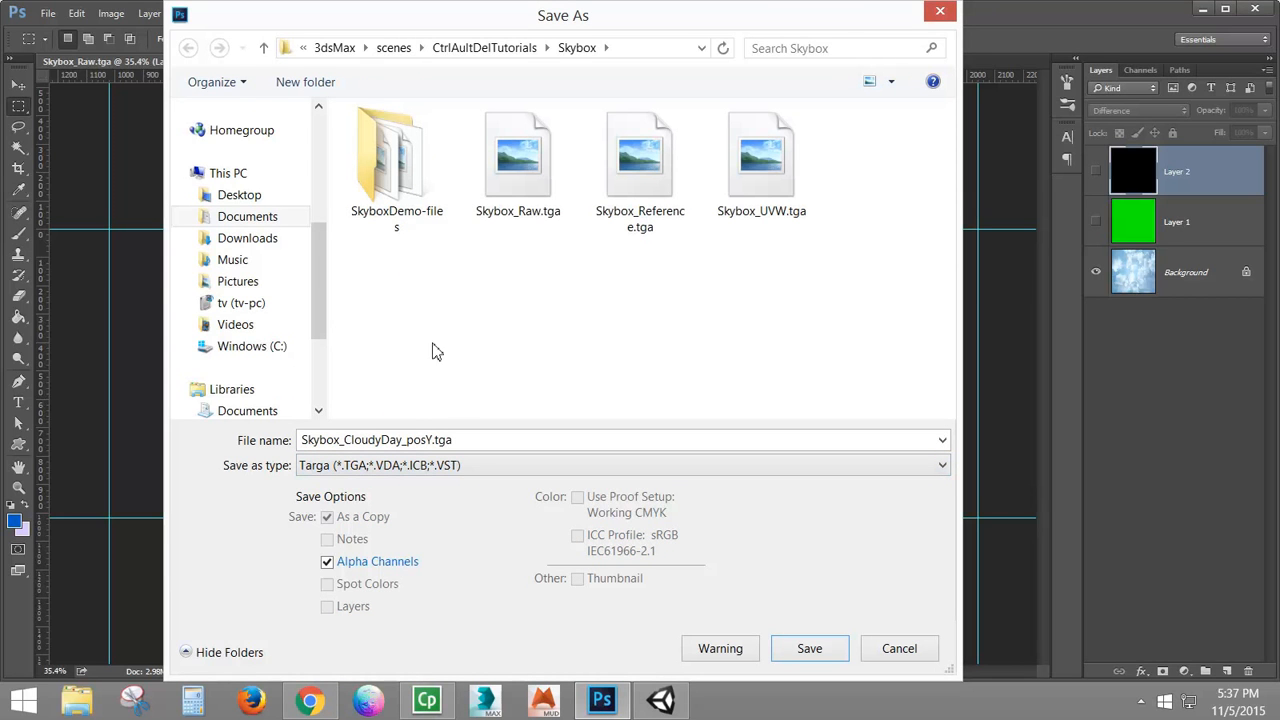
pyautogui.doubleClick(446, 442)
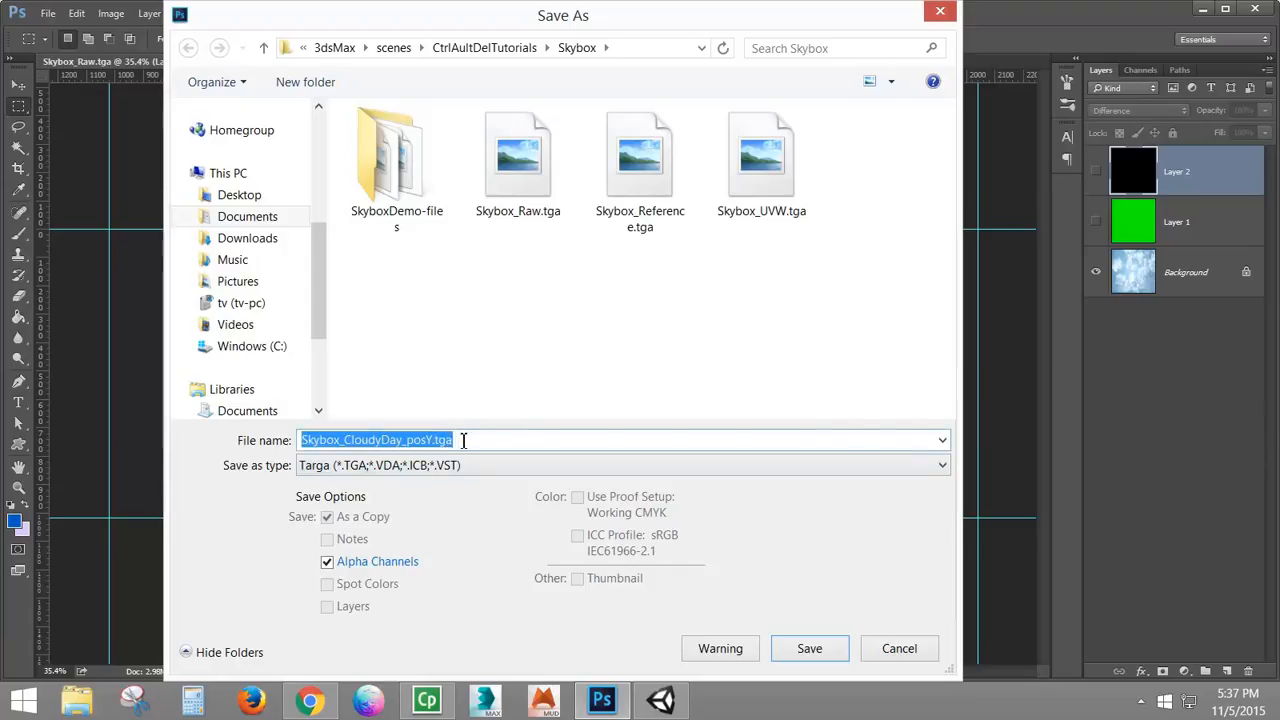
pyautogui.moveTo(463, 440); pyautogui.dragTo(417, 447)
pyautogui.click(459, 443)
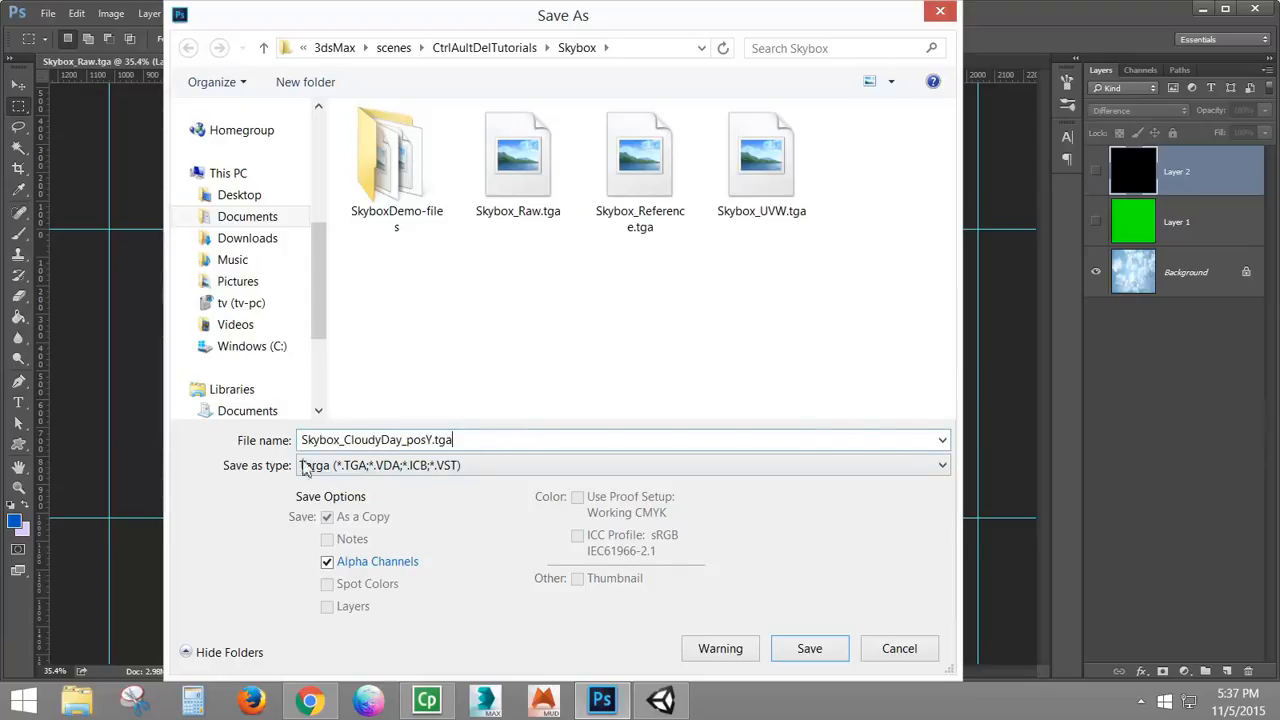
pyautogui.click(822, 649)
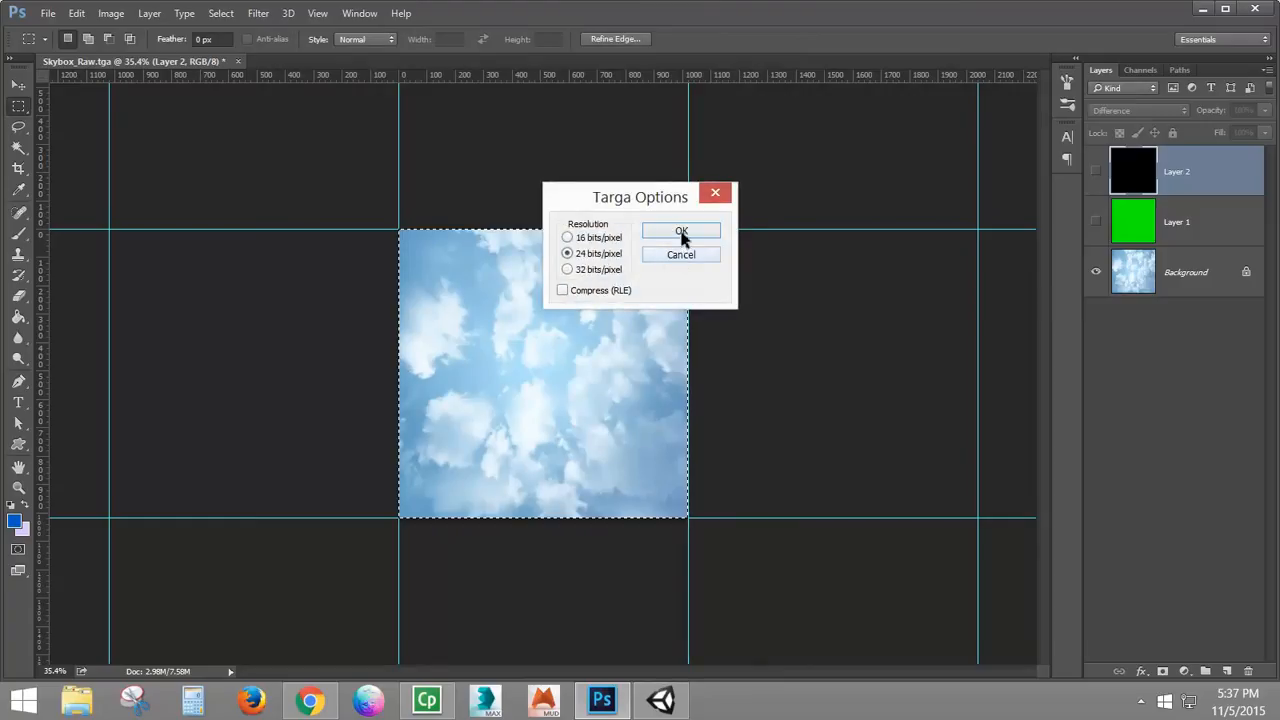
pyautogui.click(681, 232)
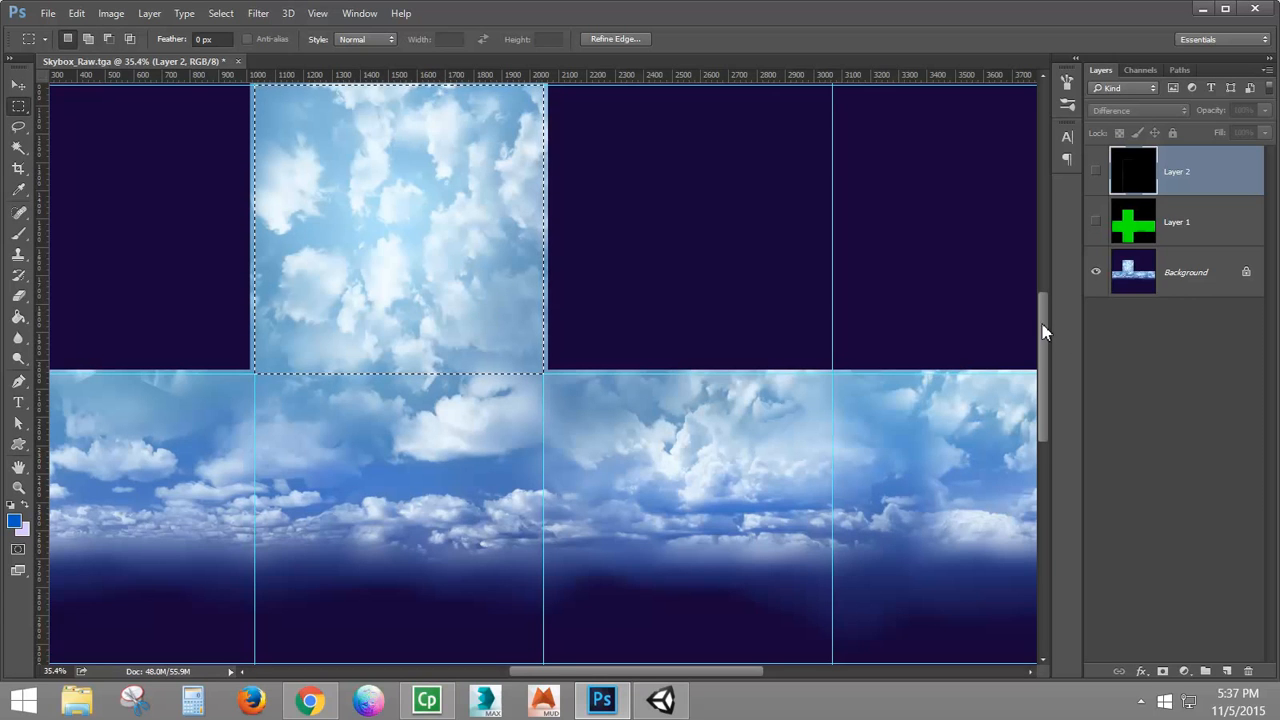
# Step: Select the leftmost face of the cross's horizontal cloud row along its guides and crop the image to it
pyautogui.moveTo(1043, 329); pyautogui.dragTo(1043, 374)
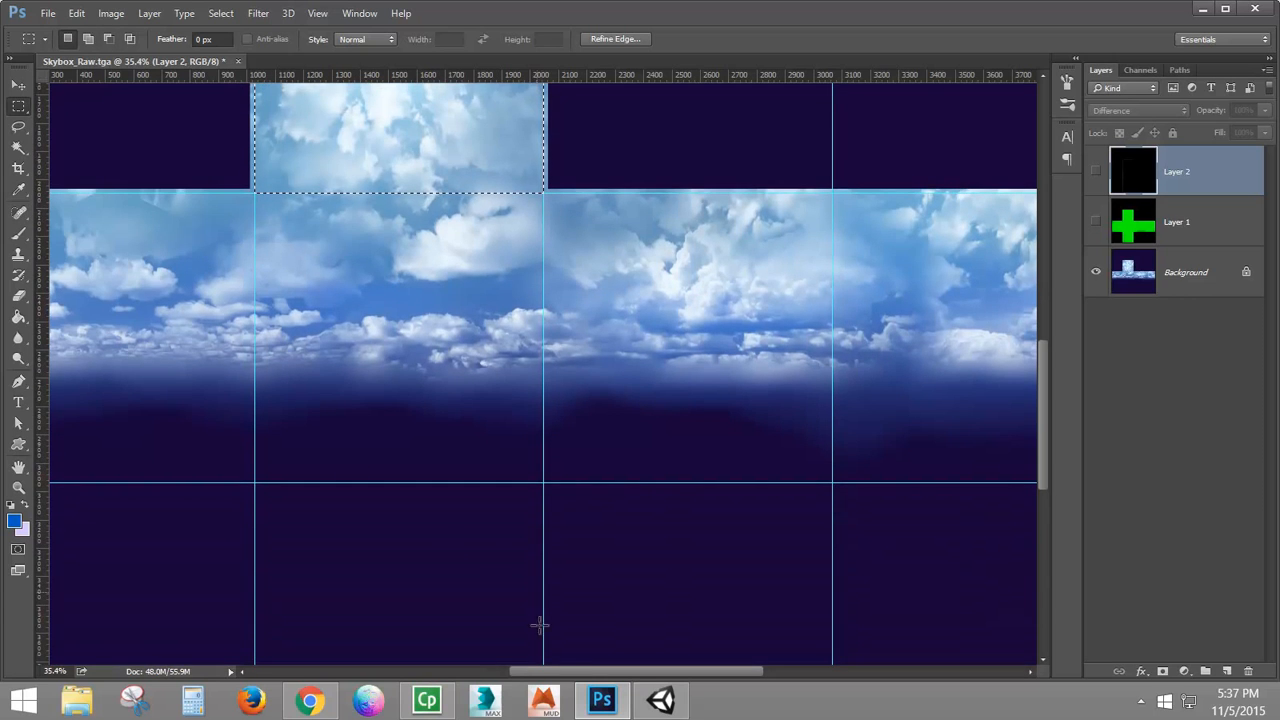
pyautogui.moveTo(549, 672); pyautogui.dragTo(472, 672)
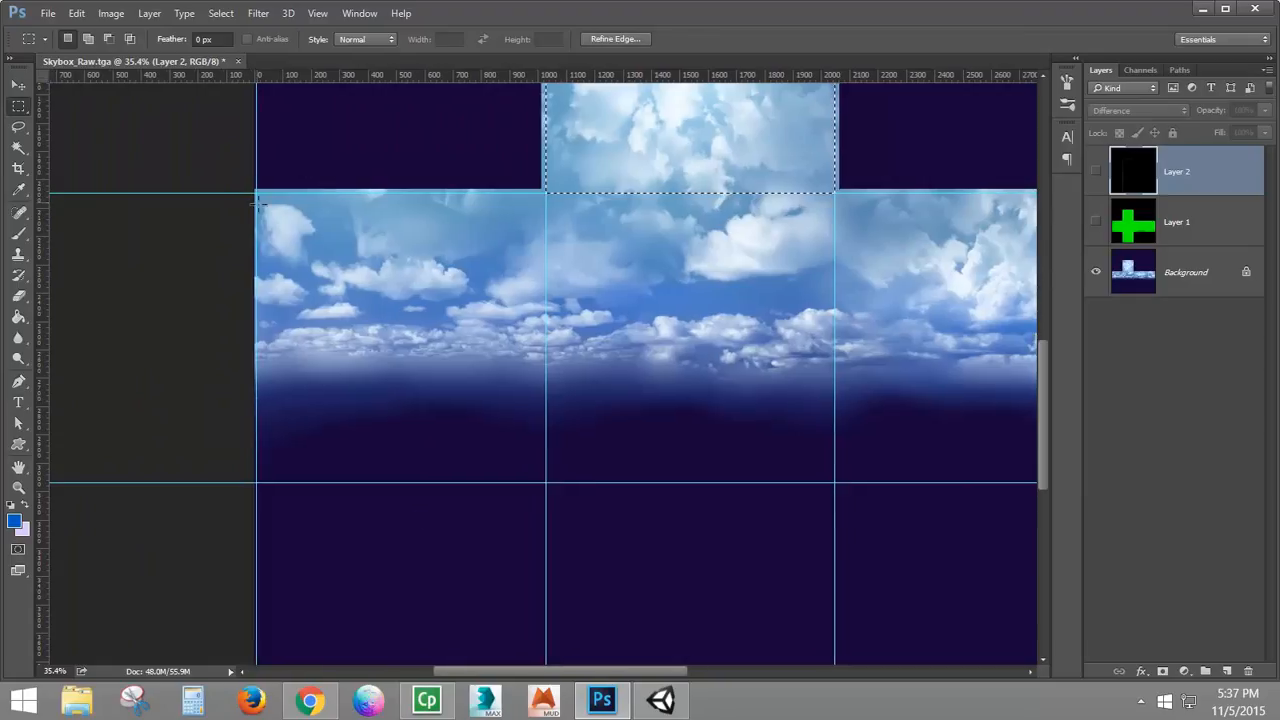
pyautogui.moveTo(257, 194); pyautogui.dragTo(546, 482)
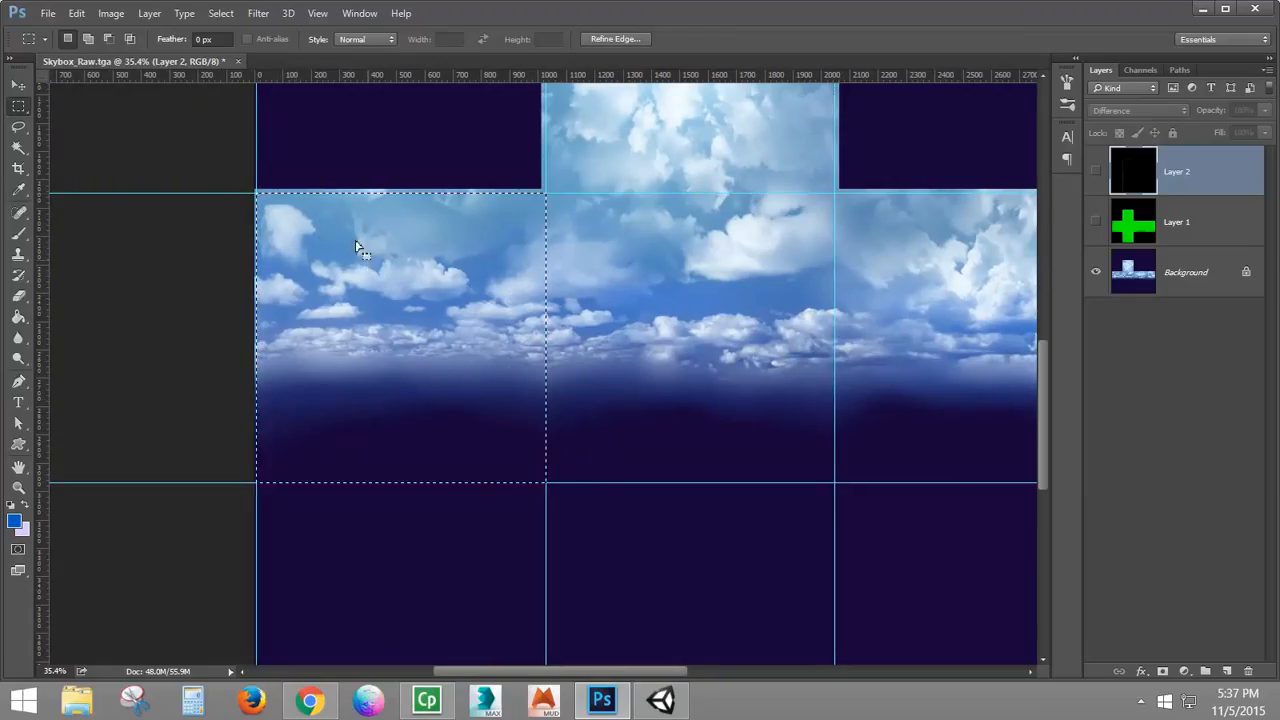
pyautogui.click(108, 14)
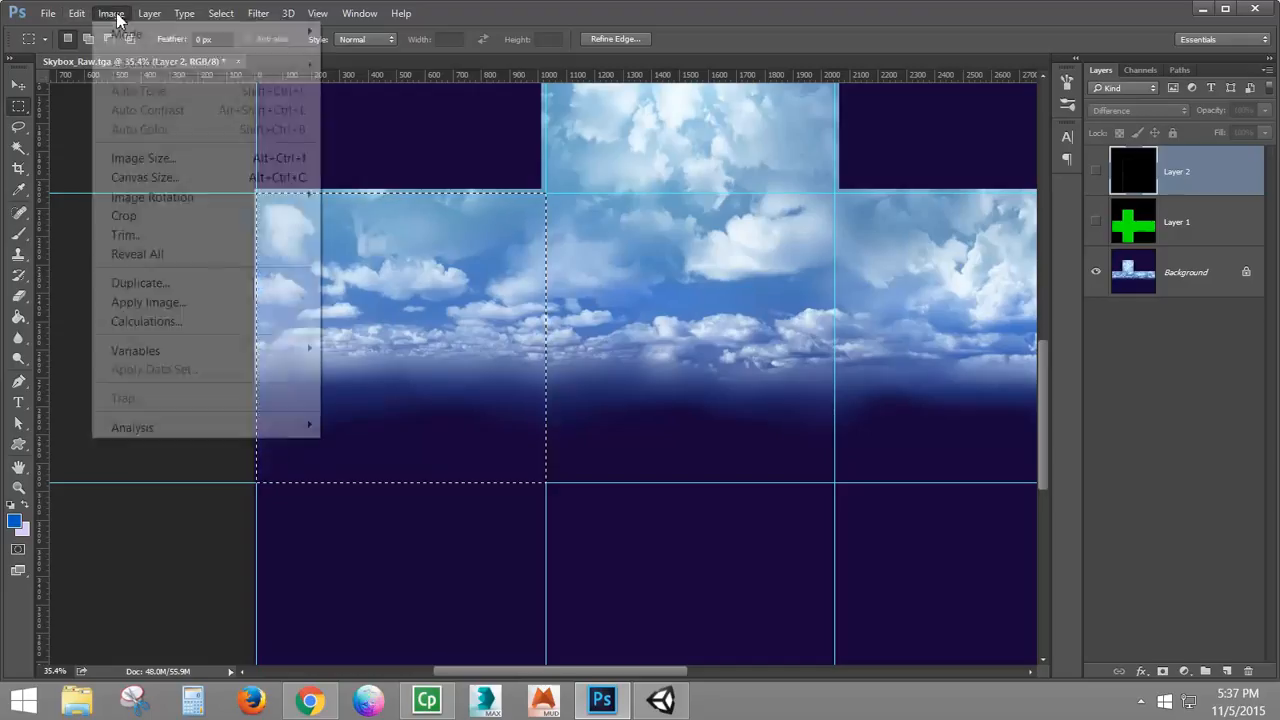
pyautogui.click(160, 217)
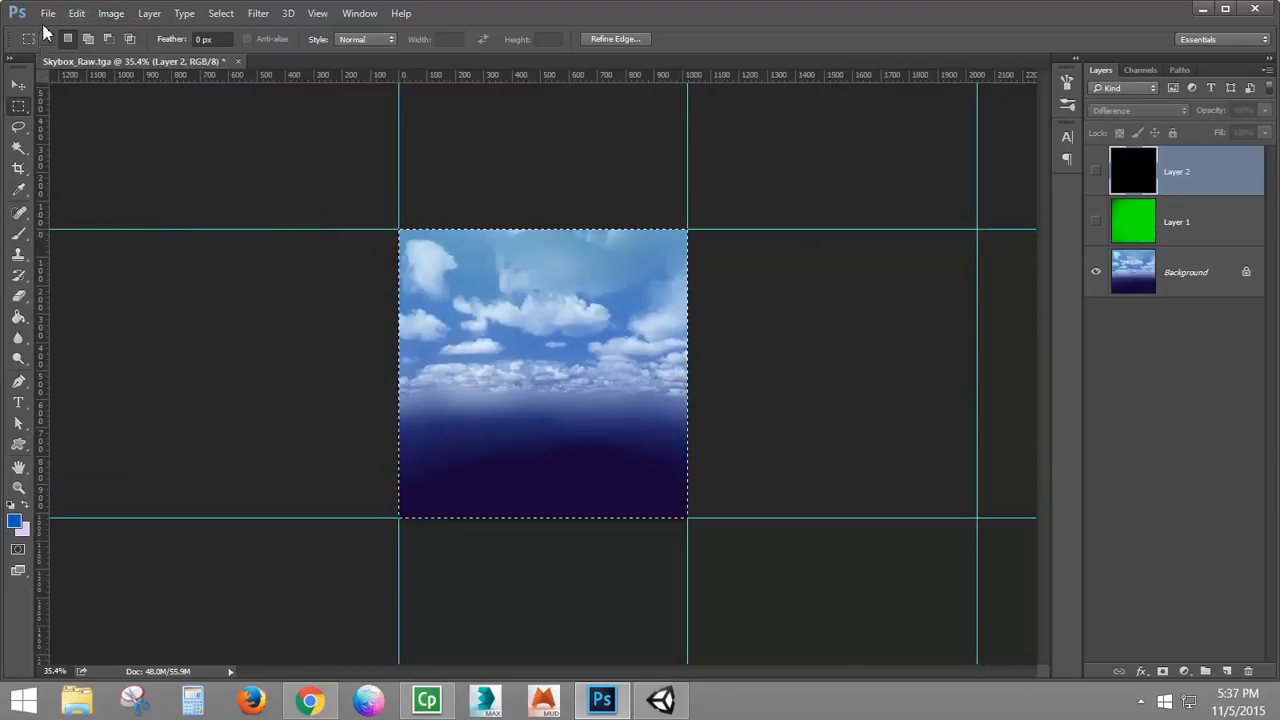
# Step: Save the cropped leftmost face as the Targa file Skybox_CloudyDay_negX.tga at 24 bits/pixel, checking the axis name against the Unity manual in Chrome
pyautogui.click(47, 13)
pyautogui.click(79, 236)
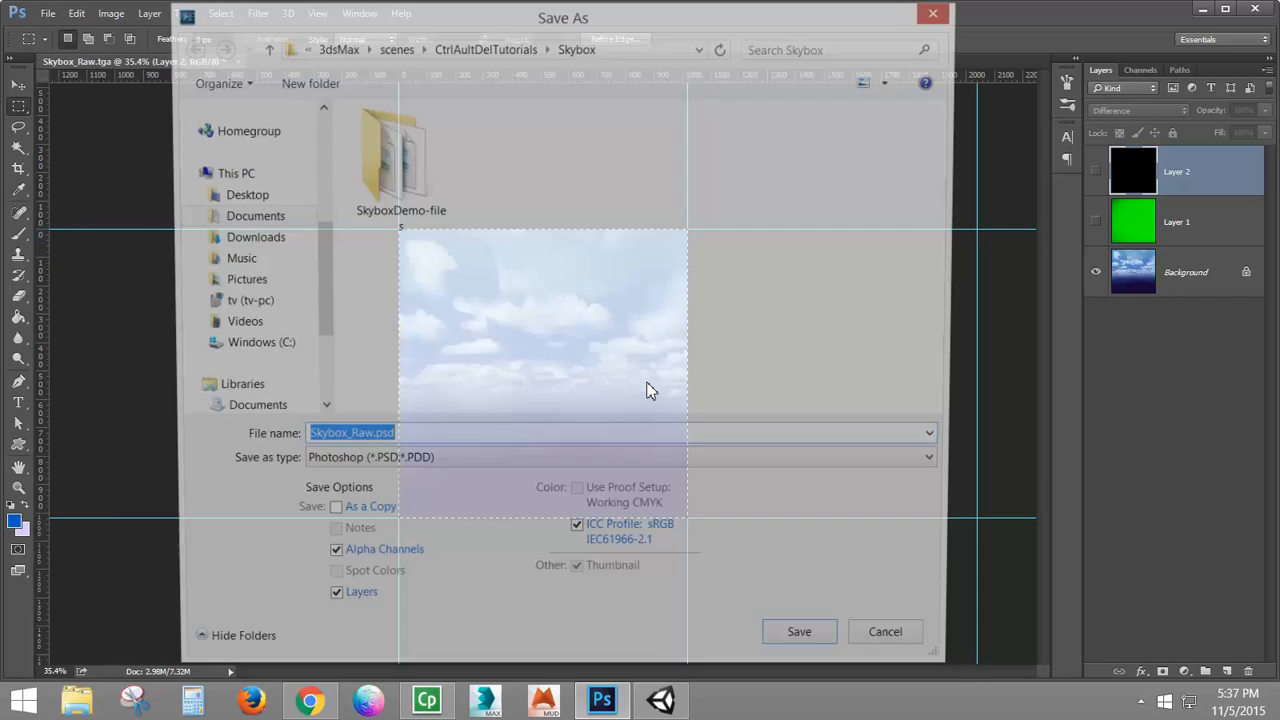
pyautogui.click(383, 466)
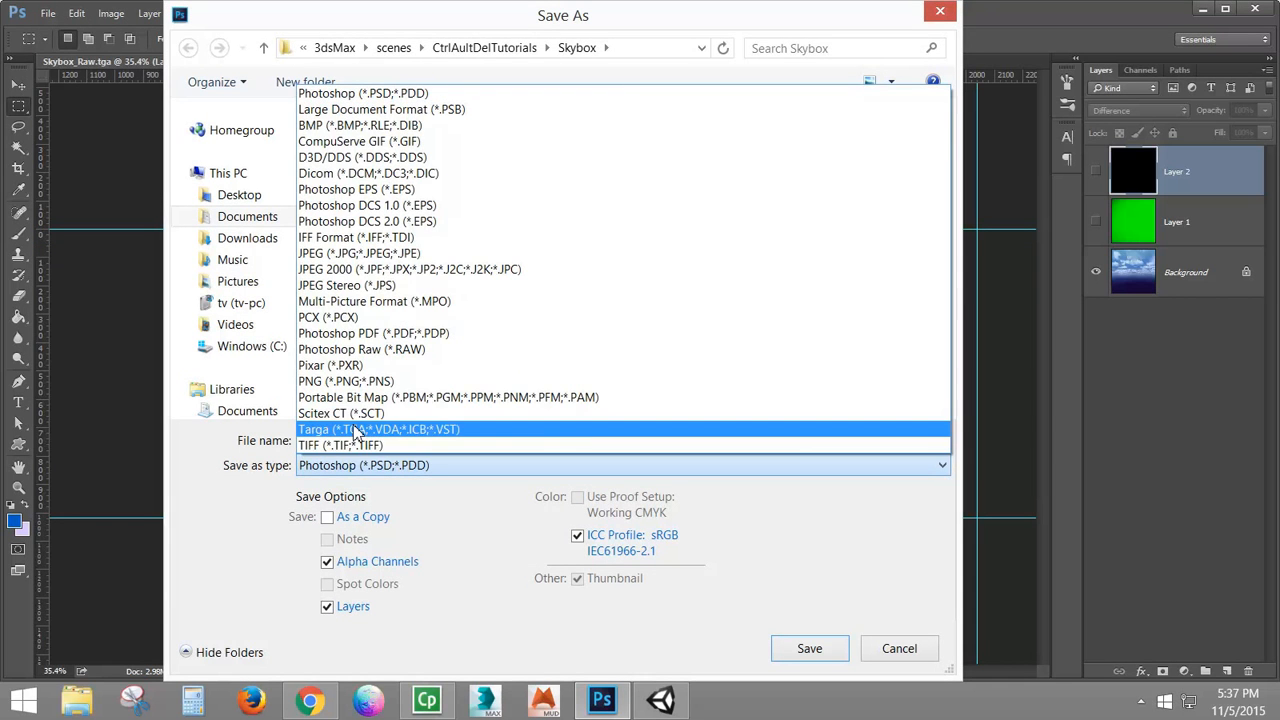
pyautogui.click(363, 429)
pyautogui.click(552, 158)
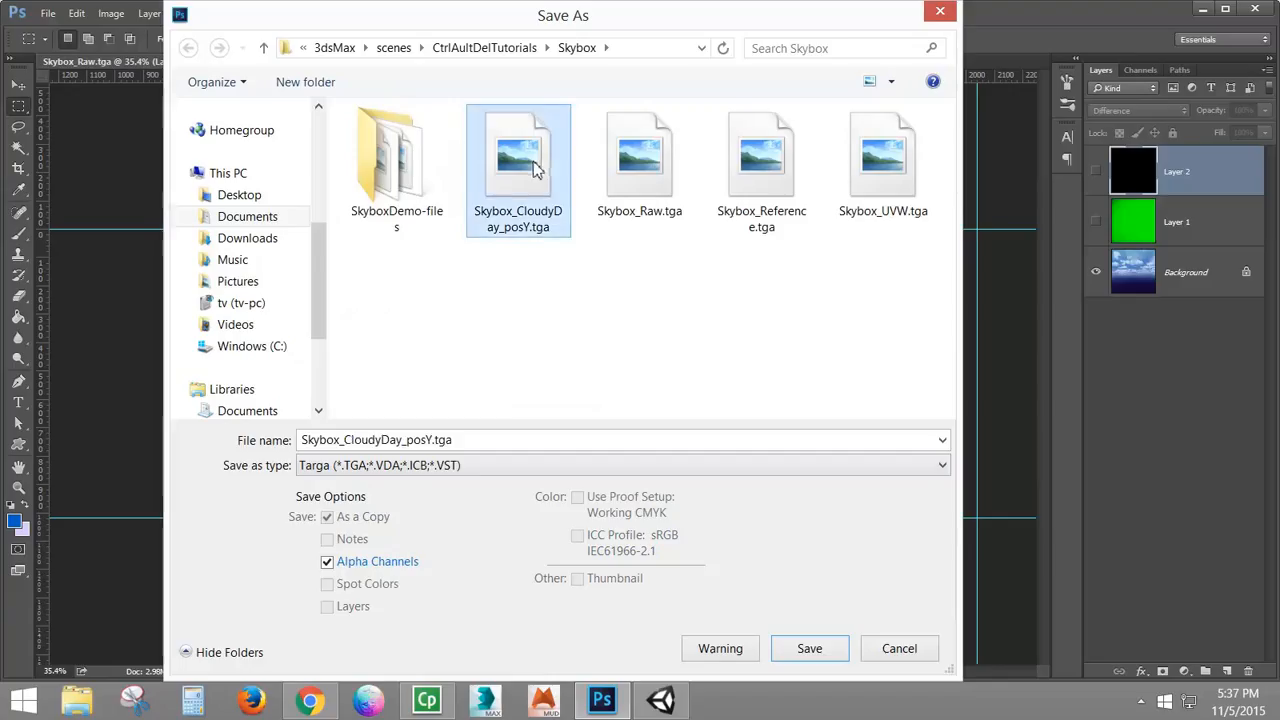
pyautogui.click(316, 703)
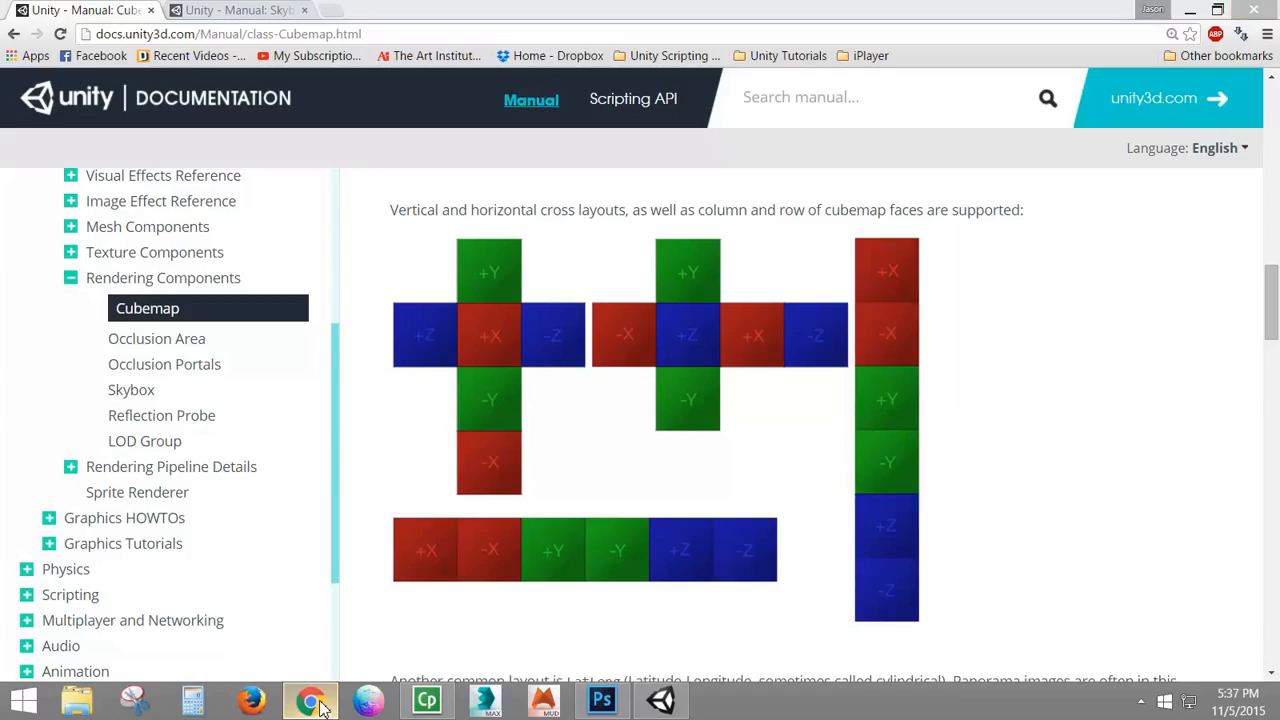
pyautogui.click(316, 703)
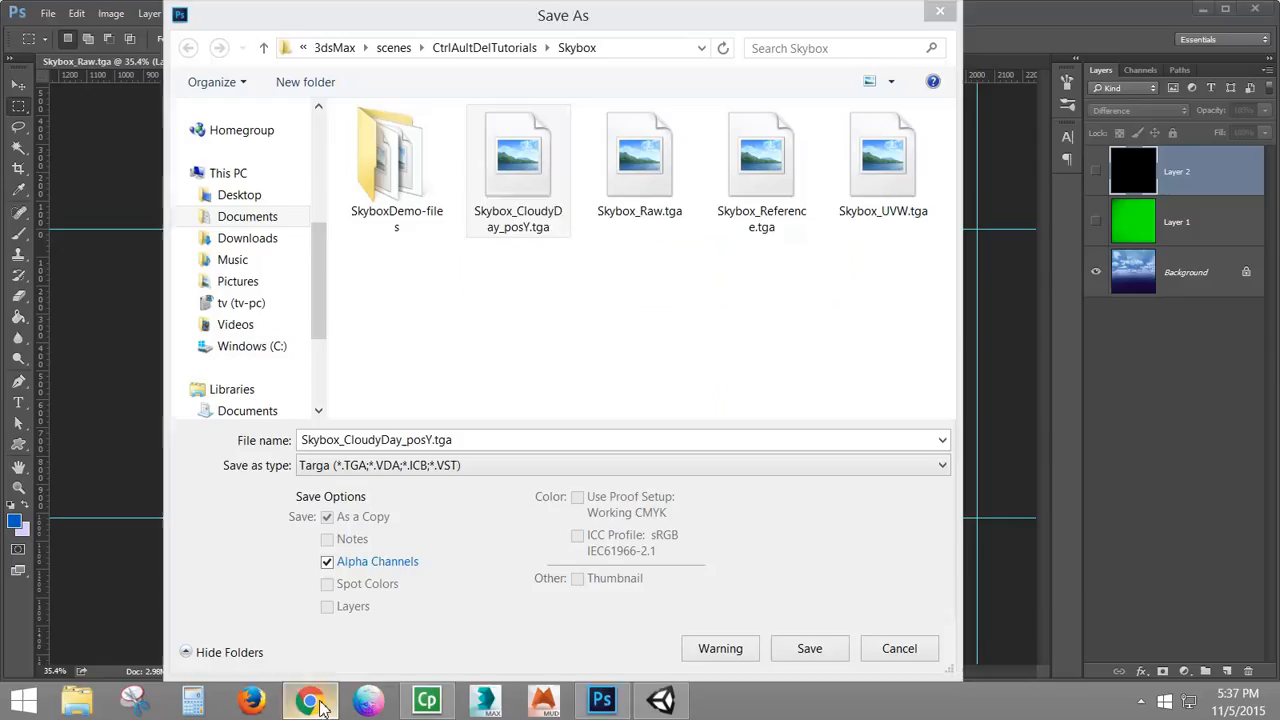
pyautogui.click(409, 443)
pyautogui.click(408, 443)
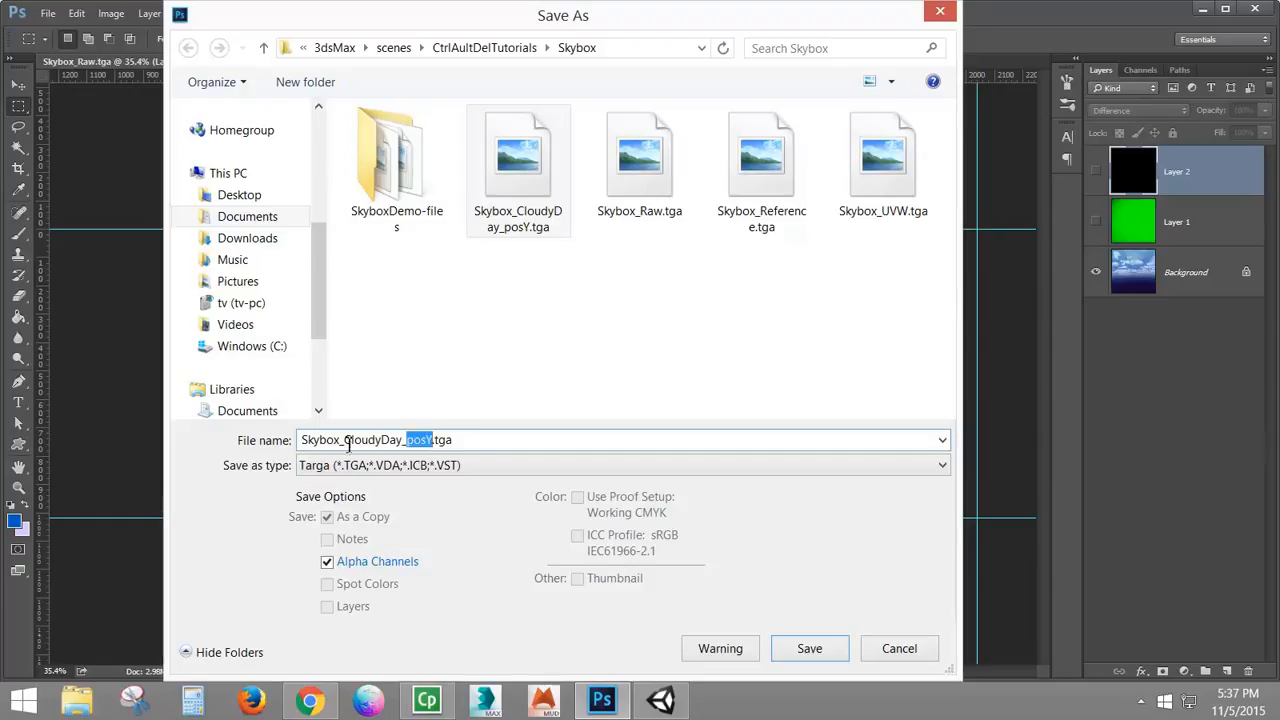
pyautogui.write('negX')
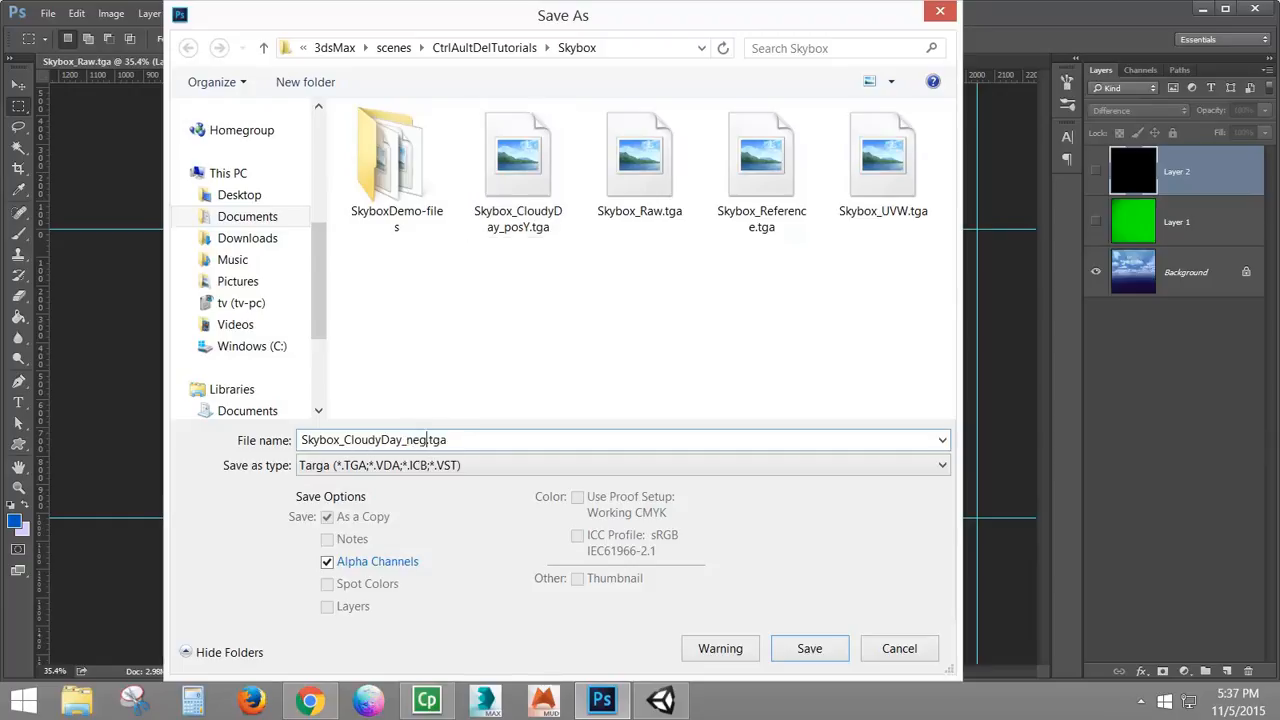
pyautogui.click(812, 648)
pyautogui.click(697, 230)
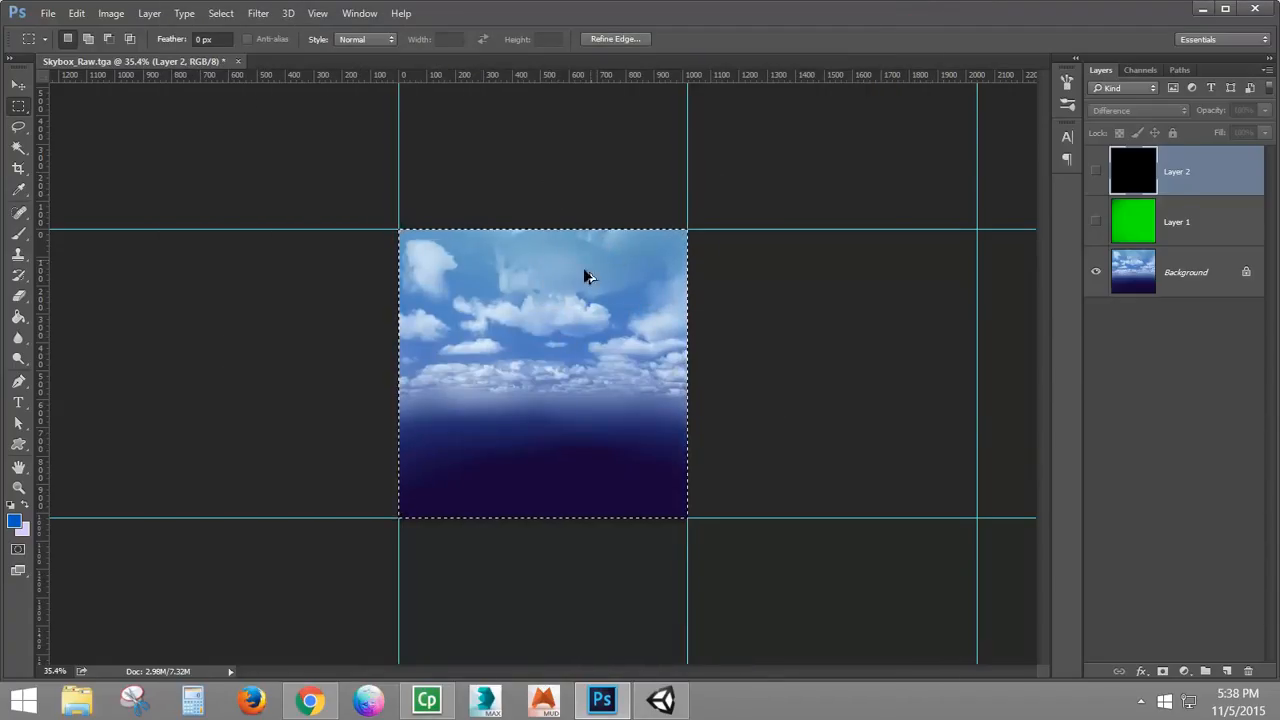
# Step: Undo the crop, then select the second face of the horizontal row, directly below the upper face, and crop the image to it
pyautogui.hotkey('ctrl', 'z')
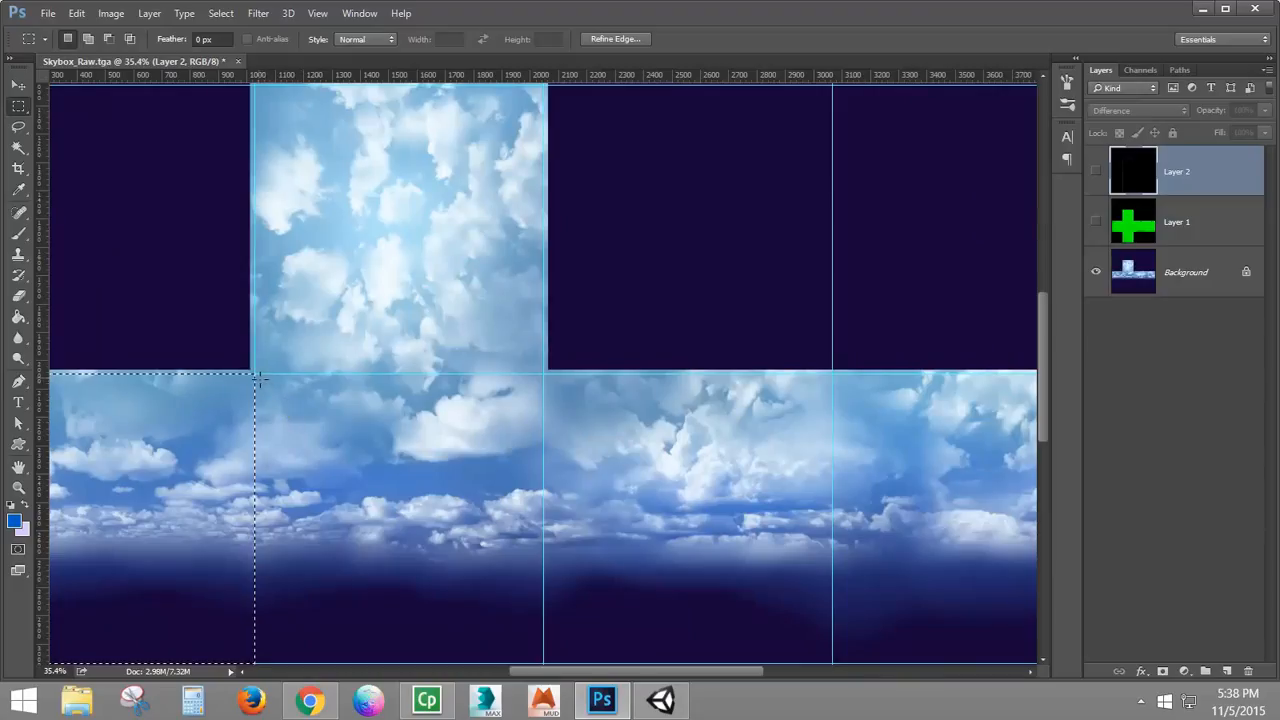
pyautogui.moveTo(256, 374); pyautogui.dragTo(545, 661)
pyautogui.click(108, 14)
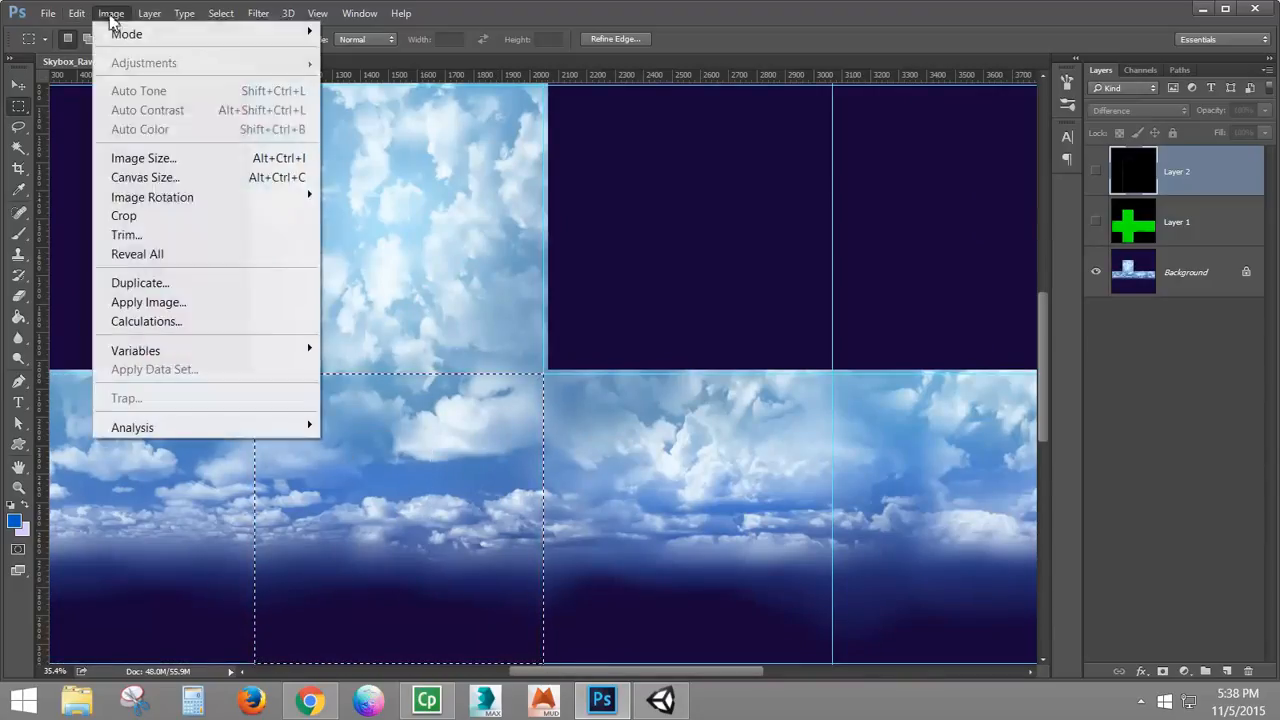
pyautogui.click(143, 214)
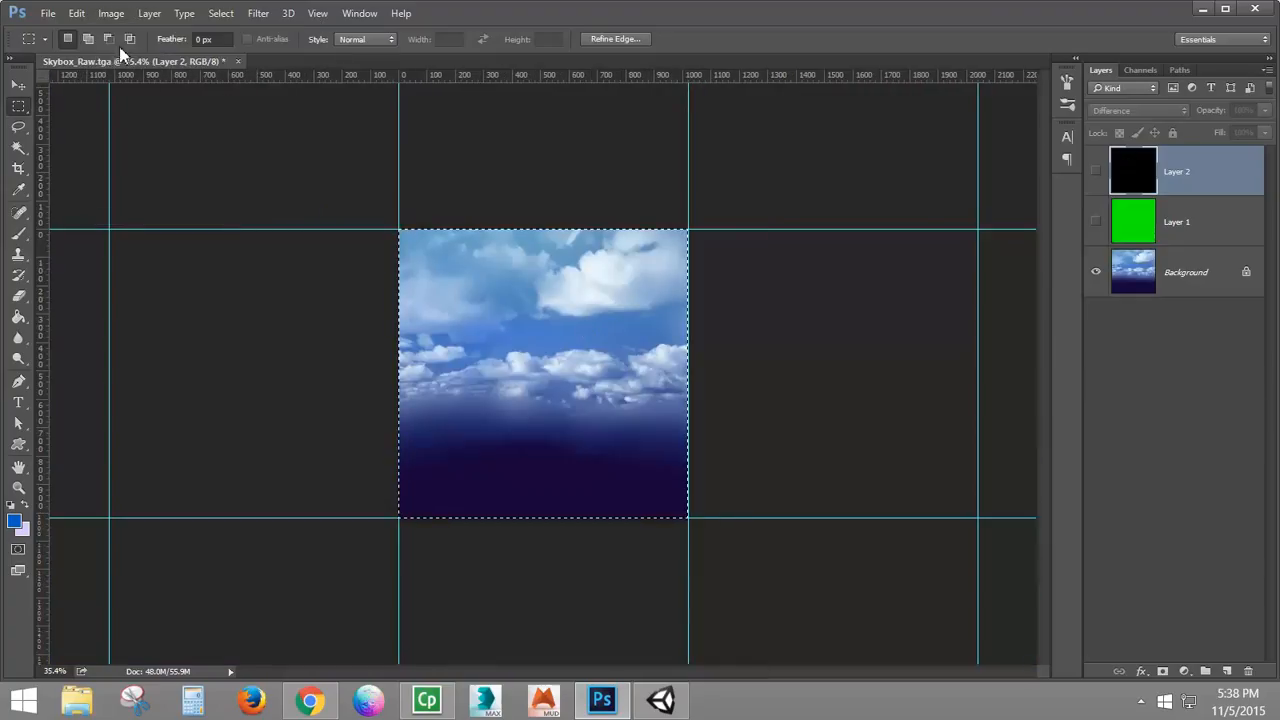
# Step: Save the cropped second face as the Targa file Skybox_CloudyDay_posZ.tga at 24 bits/pixel, checking the axis name against the Unity manual in Chrome
pyautogui.click(47, 13)
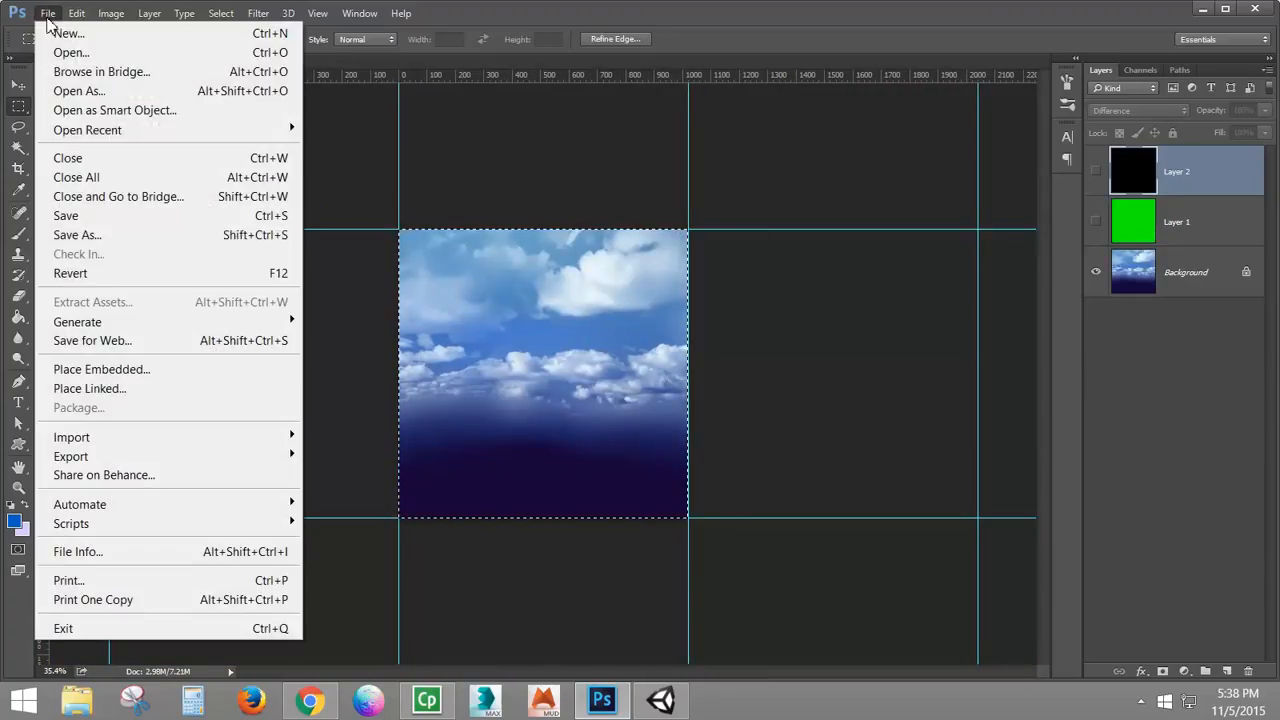
pyautogui.click(77, 235)
pyautogui.click(400, 465)
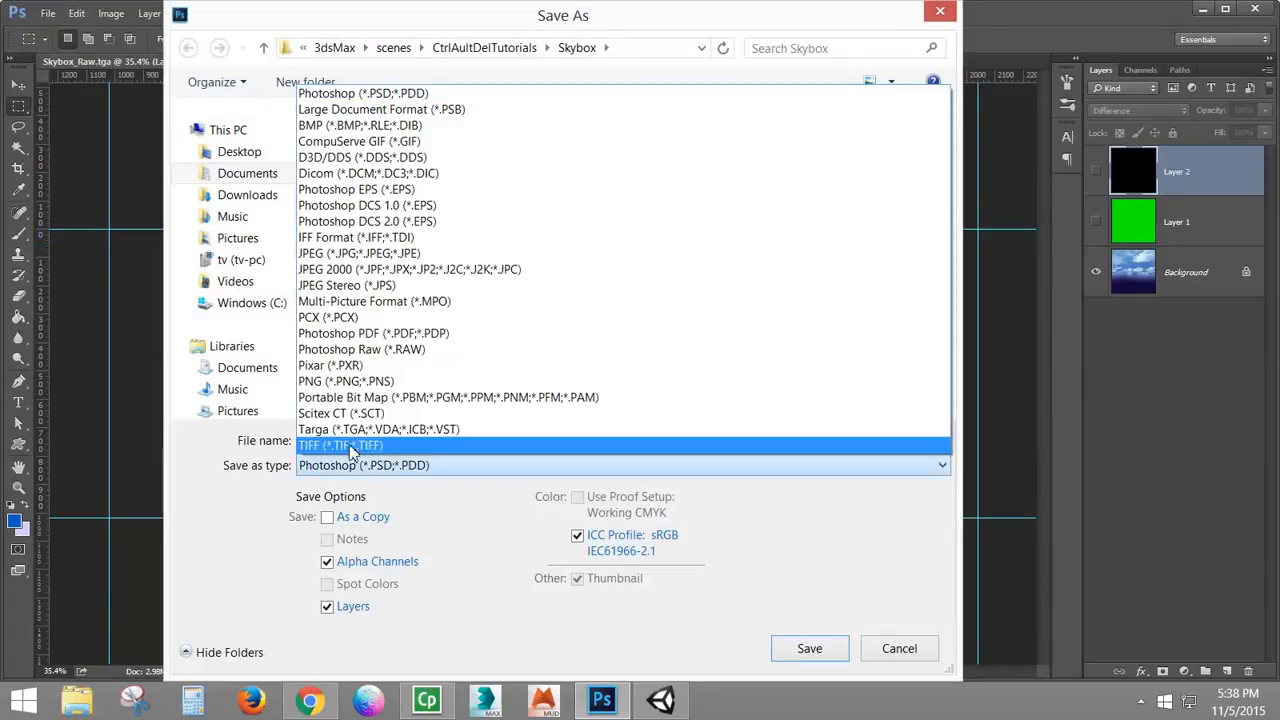
pyautogui.click(380, 424)
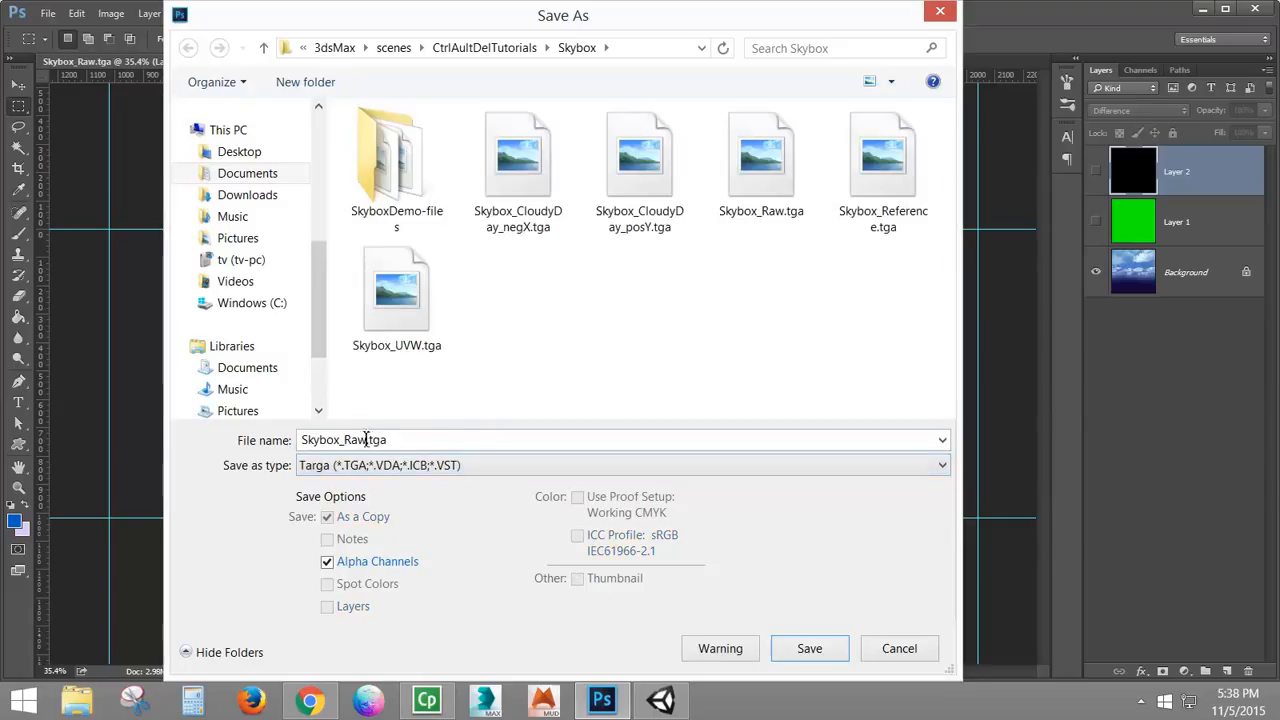
pyautogui.click(528, 194)
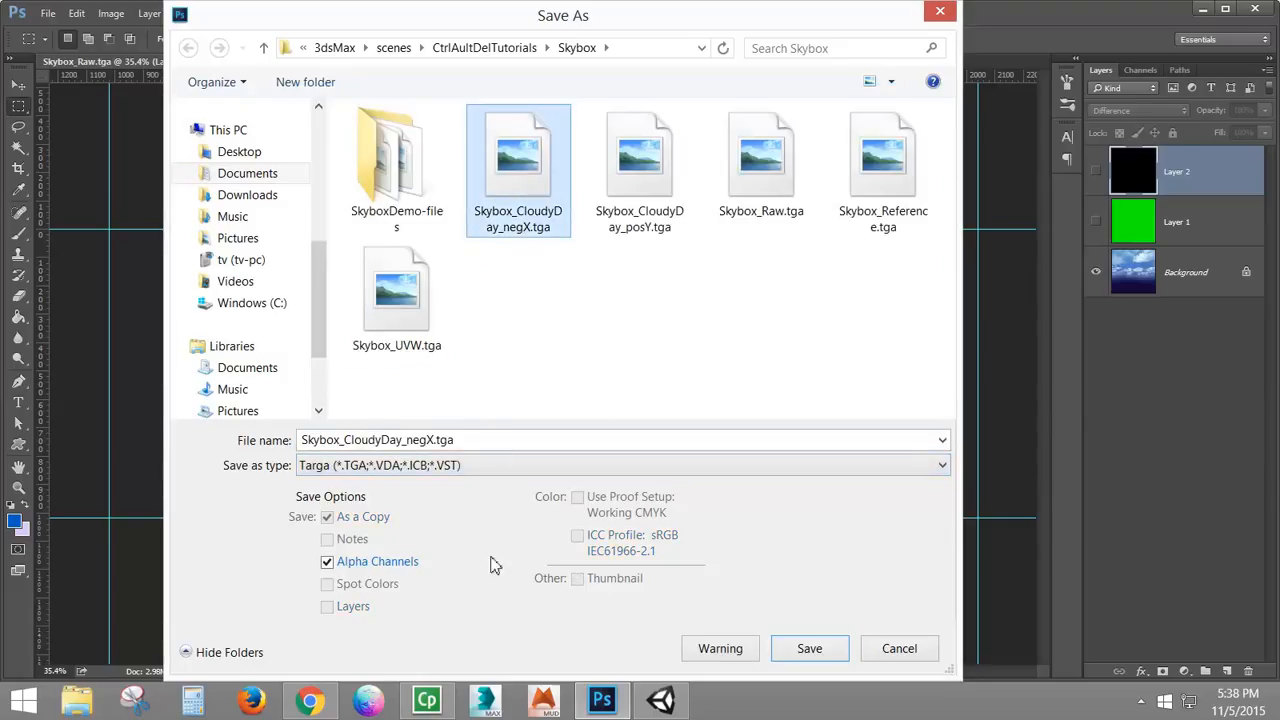
pyautogui.click(311, 703)
pyautogui.click(311, 703)
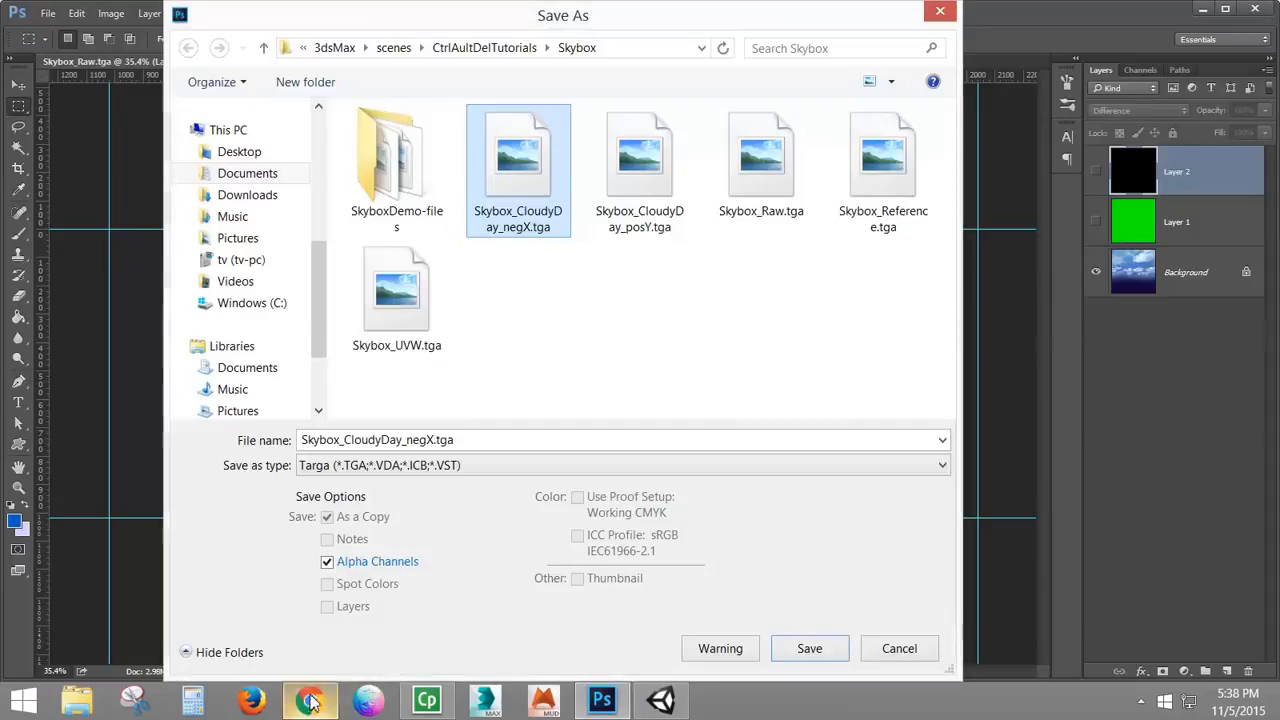
pyautogui.doubleClick(405, 440)
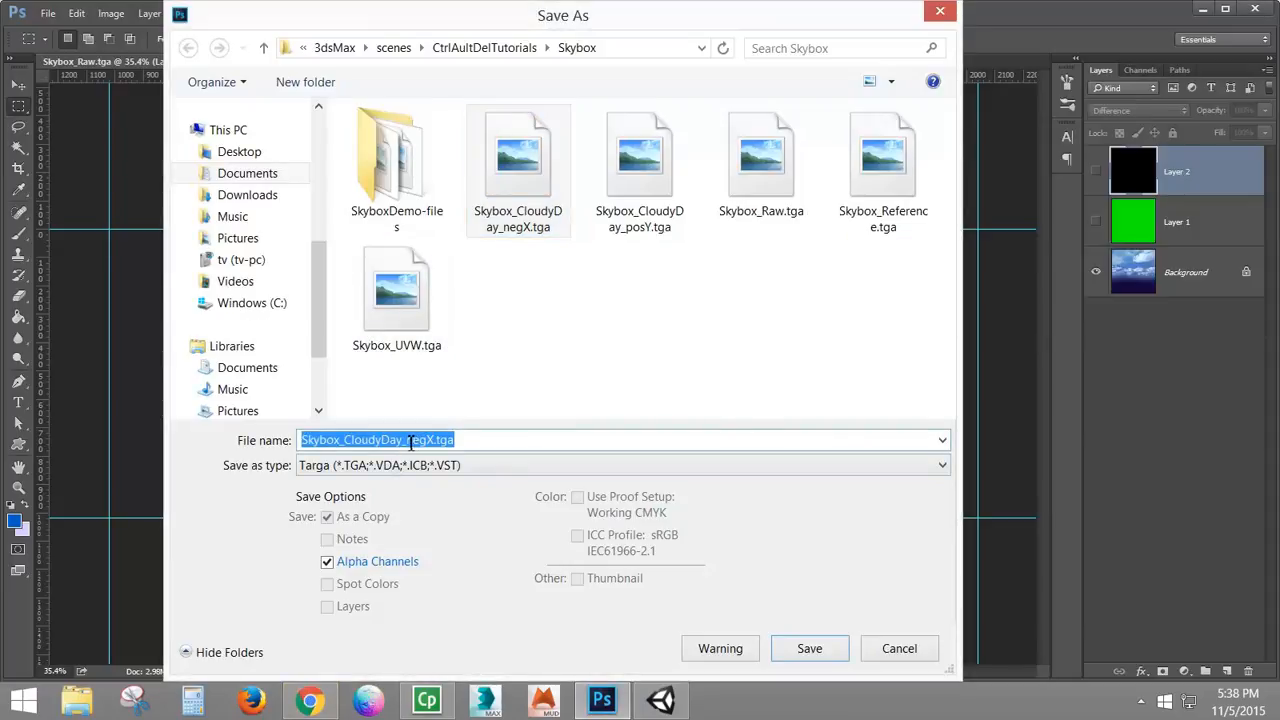
pyautogui.moveTo(407, 440); pyautogui.dragTo(424, 441)
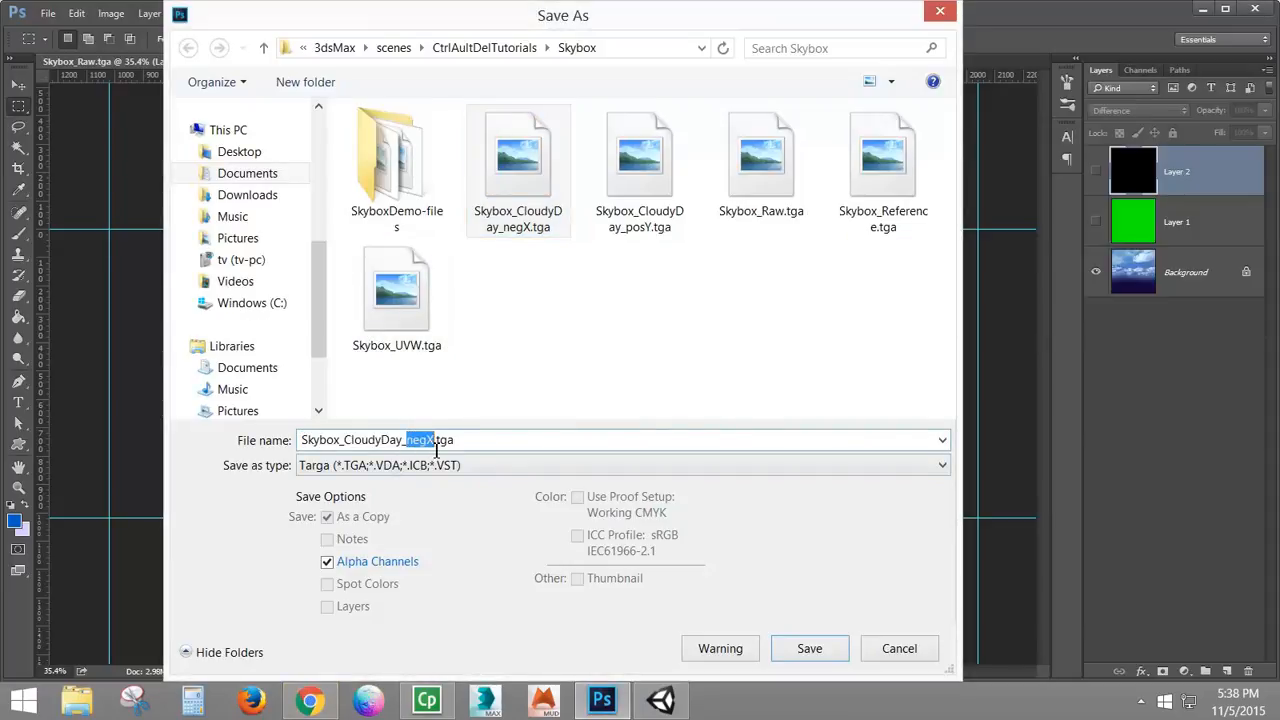
pyautogui.write('posZ')
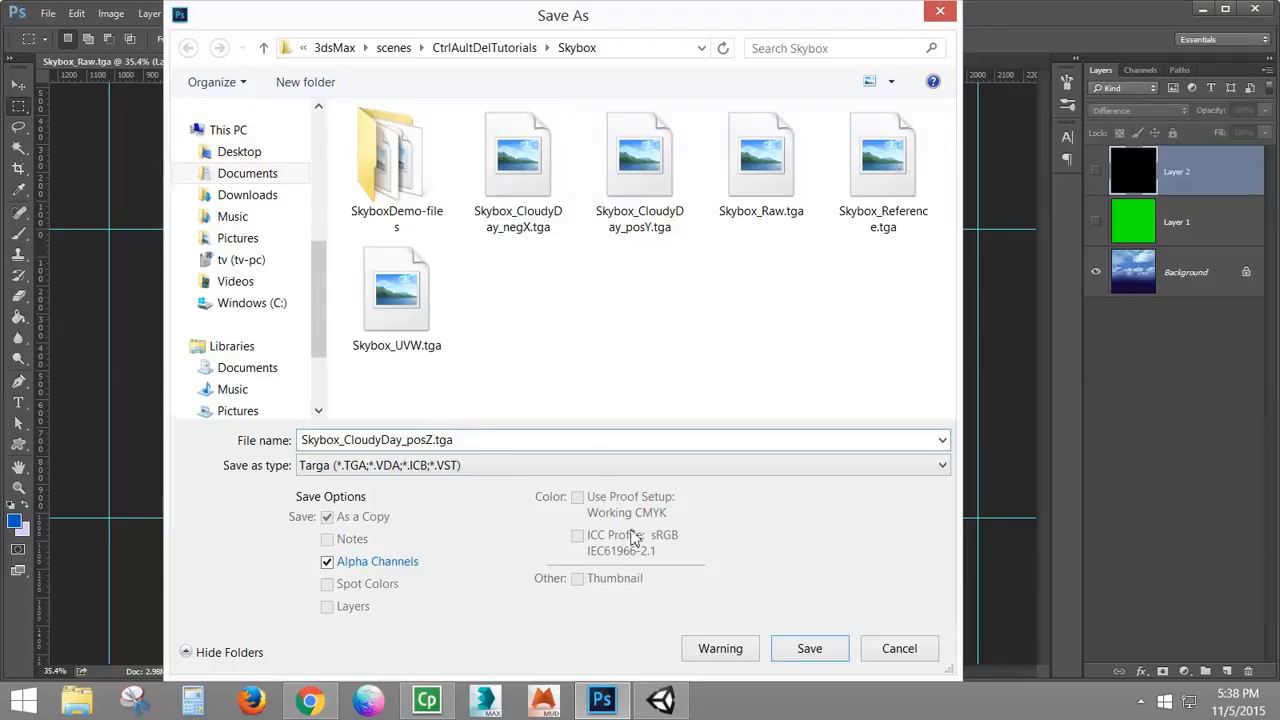
pyautogui.click(806, 649)
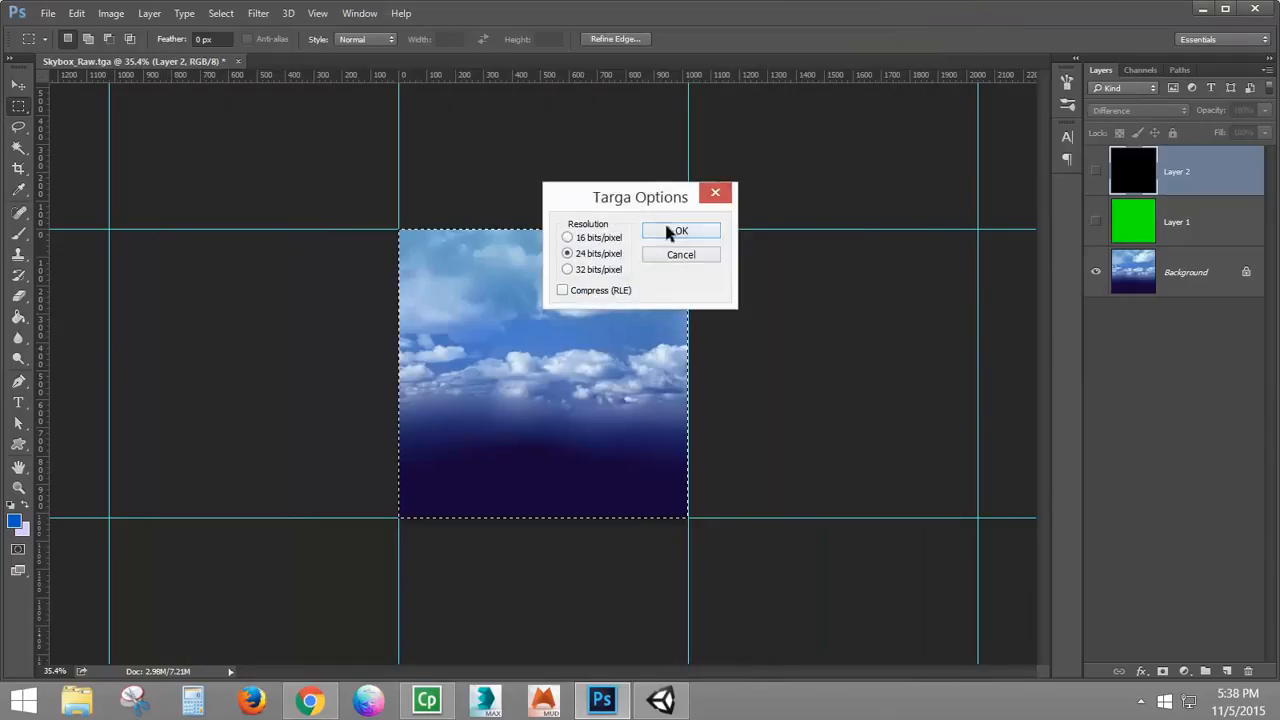
pyautogui.click(672, 232)
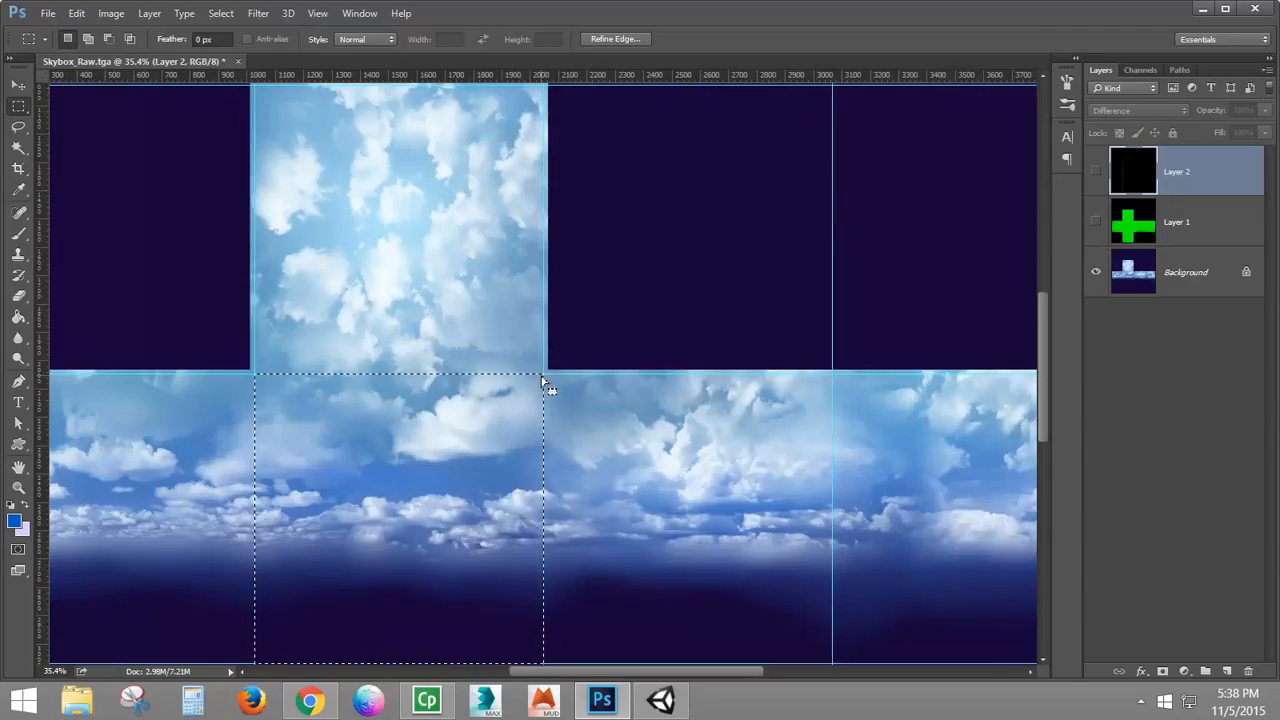
# Step: Select the third face of the horizontal cloud row along its guides and crop the image to it
pyautogui.moveTo(545, 375); pyautogui.dragTo(831, 663)
pyautogui.click(111, 13)
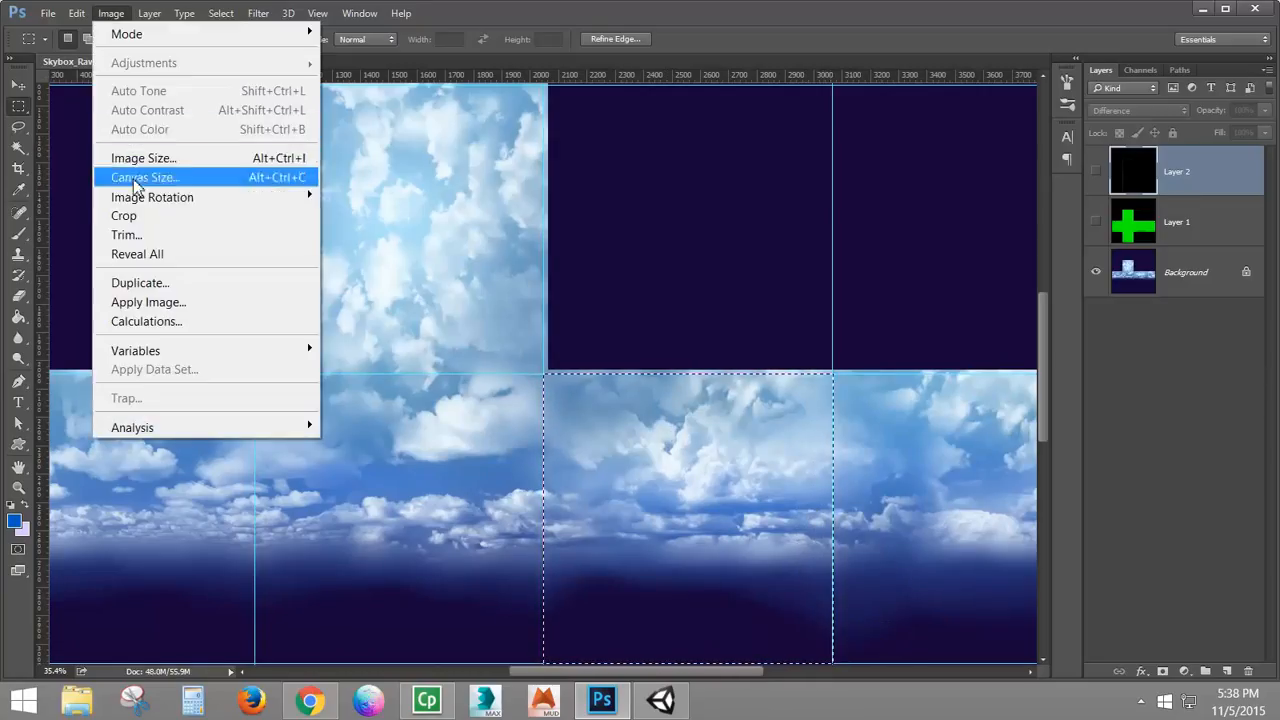
pyautogui.click(126, 216)
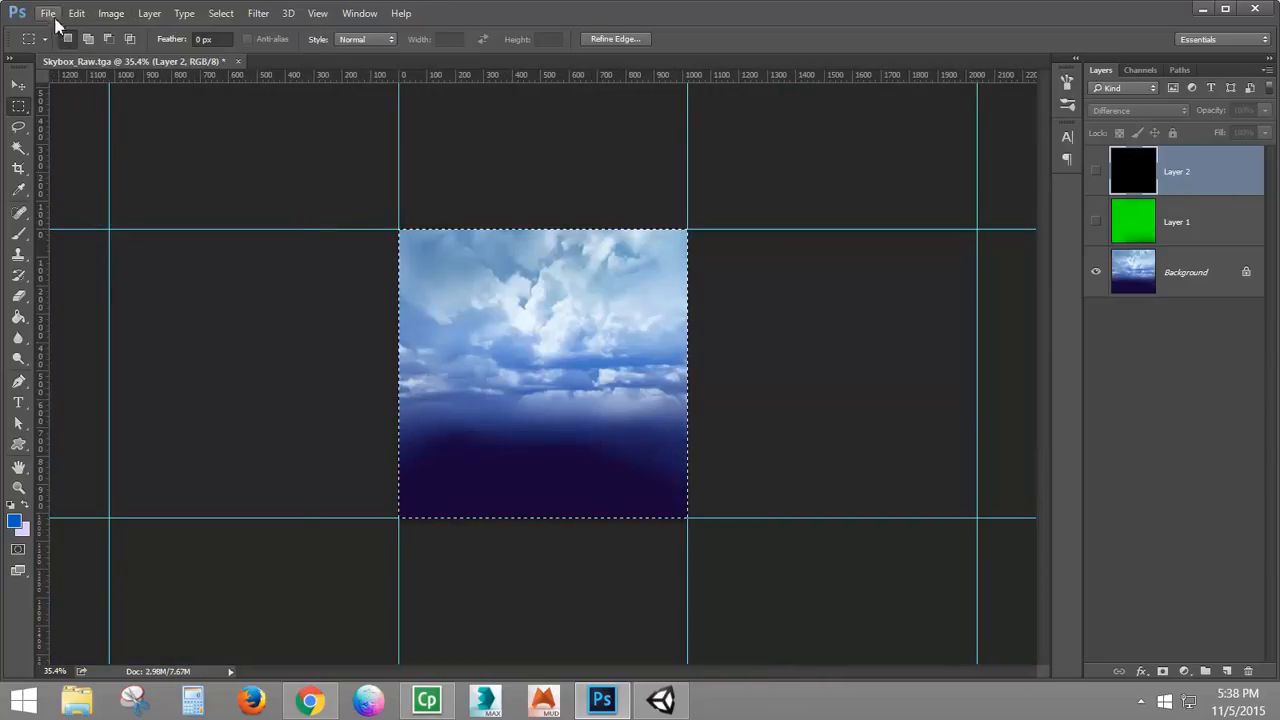
# Step: Save the cropped third face as the Targa file Skybox_CloudyDay_posX.tga at 24 bits/pixel, checking the axis name against the Unity manual in Chrome
pyautogui.click(48, 13)
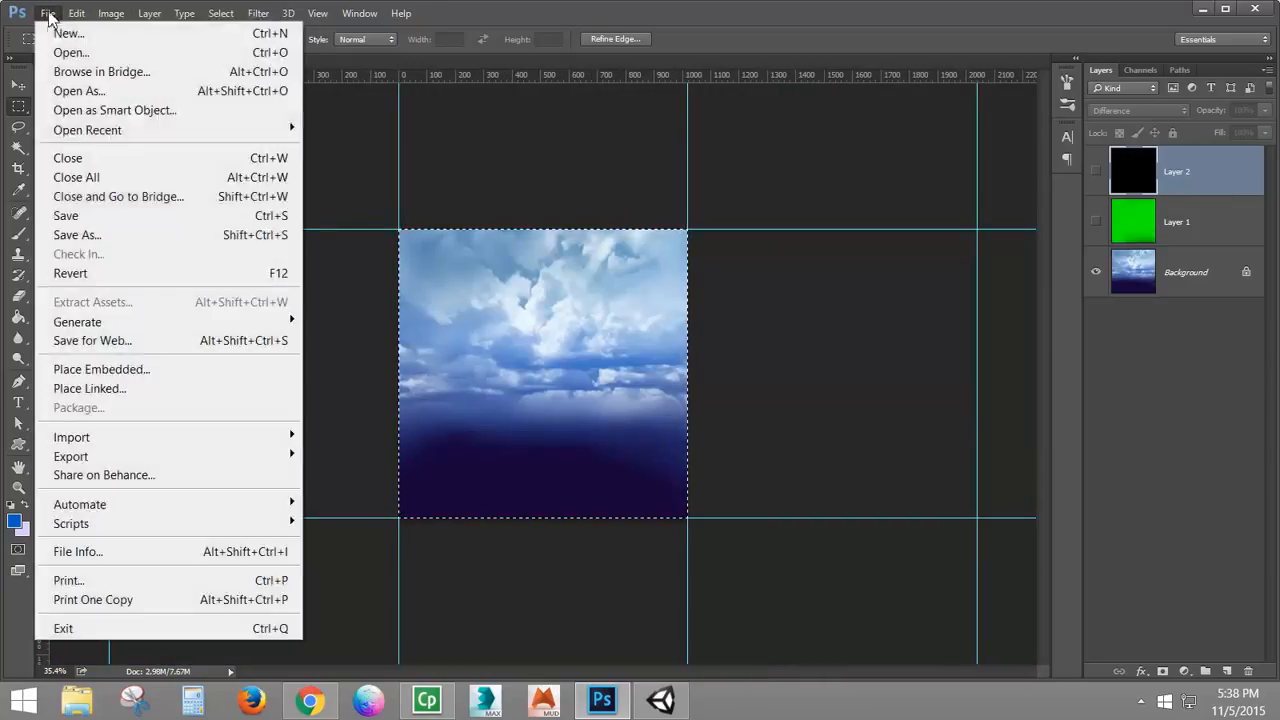
pyautogui.click(77, 240)
pyautogui.click(368, 472)
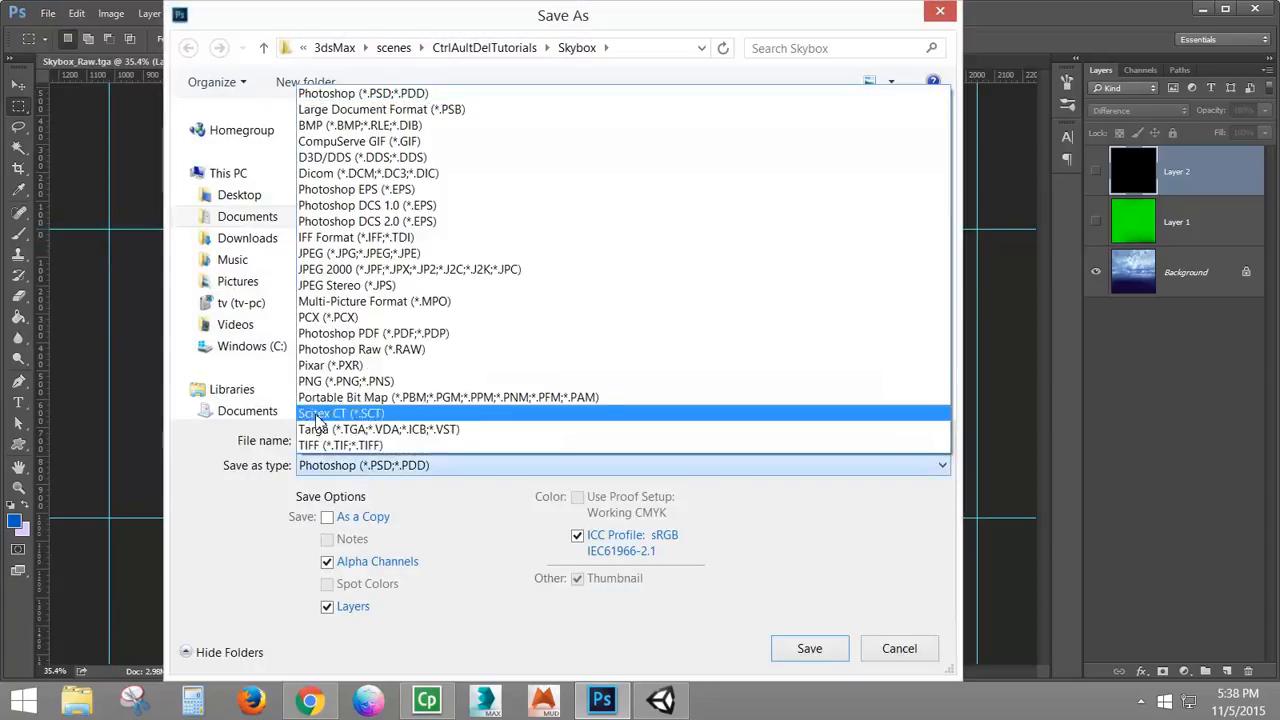
pyautogui.click(325, 431)
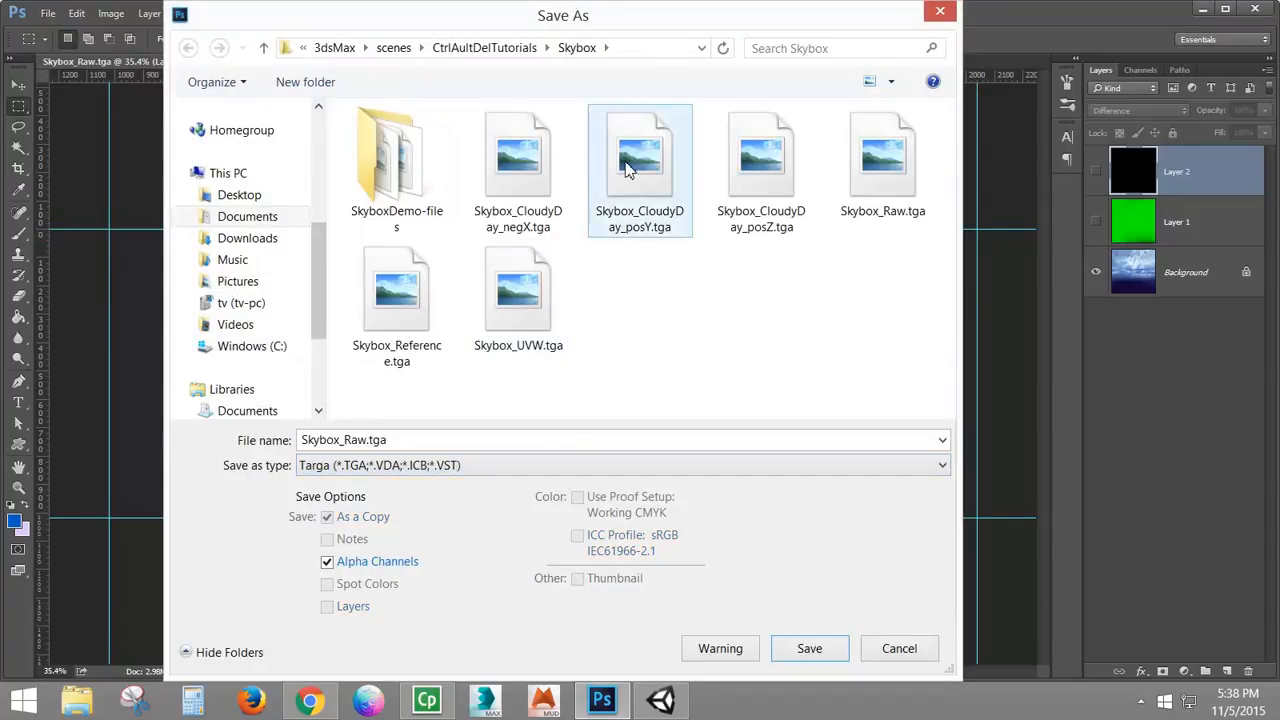
pyautogui.click(627, 170)
pyautogui.click(310, 700)
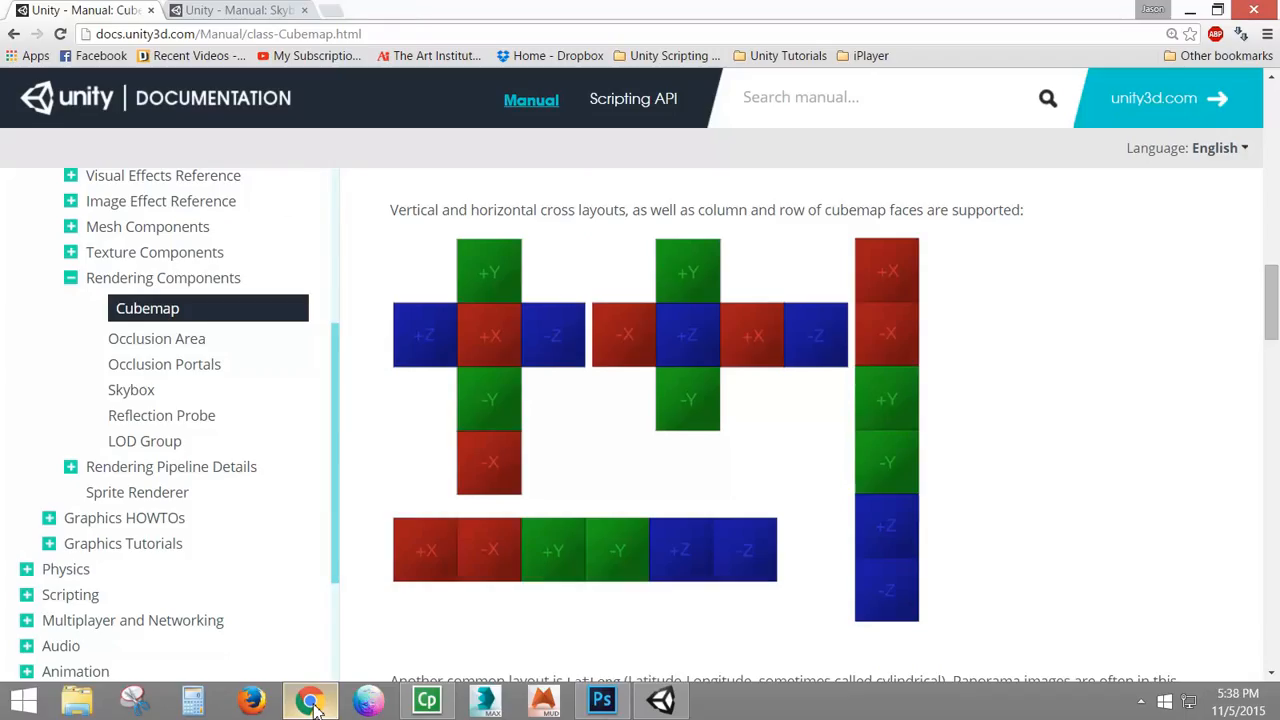
pyautogui.click(310, 700)
pyautogui.click(518, 175)
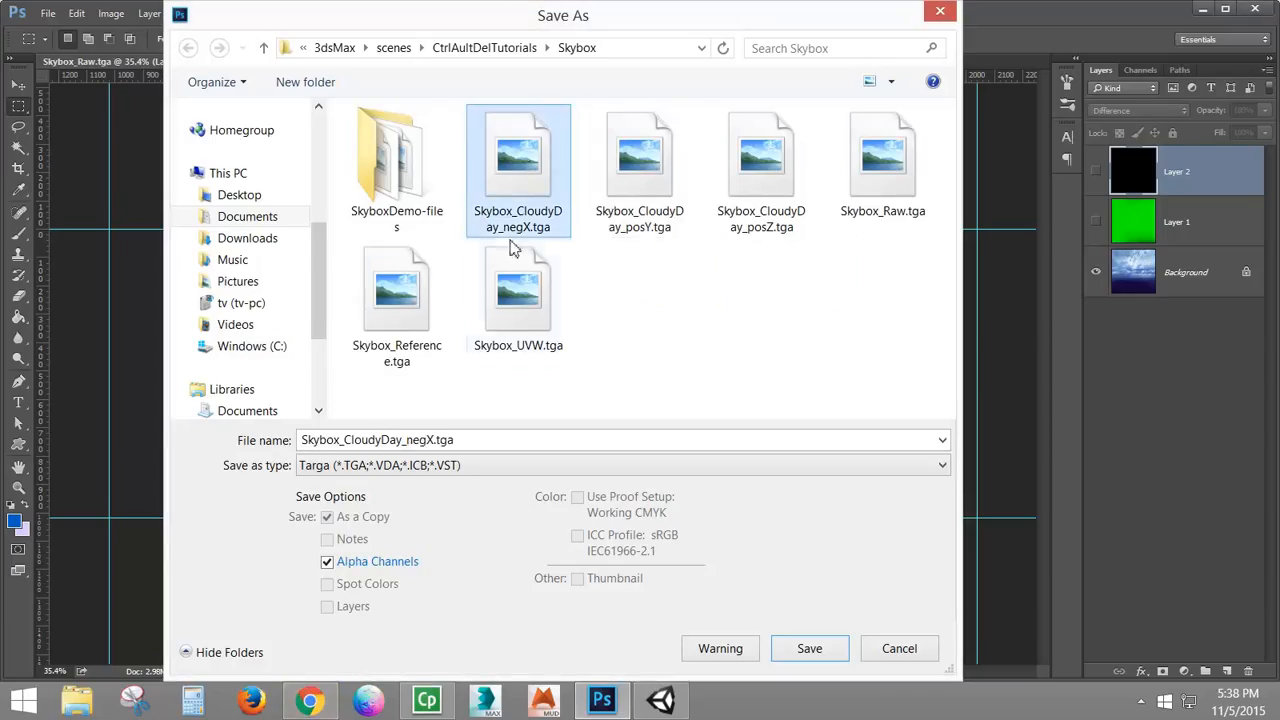
pyautogui.click(410, 438)
pyautogui.click(407, 440)
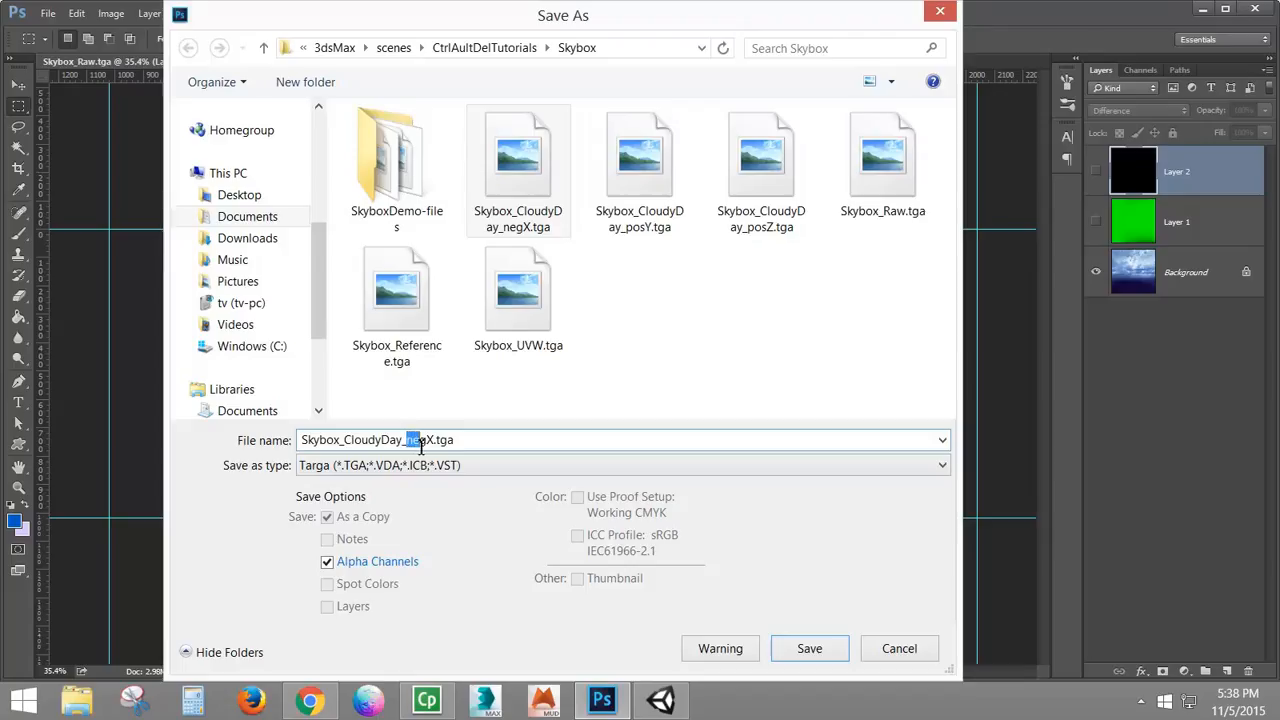
pyautogui.write('pos')
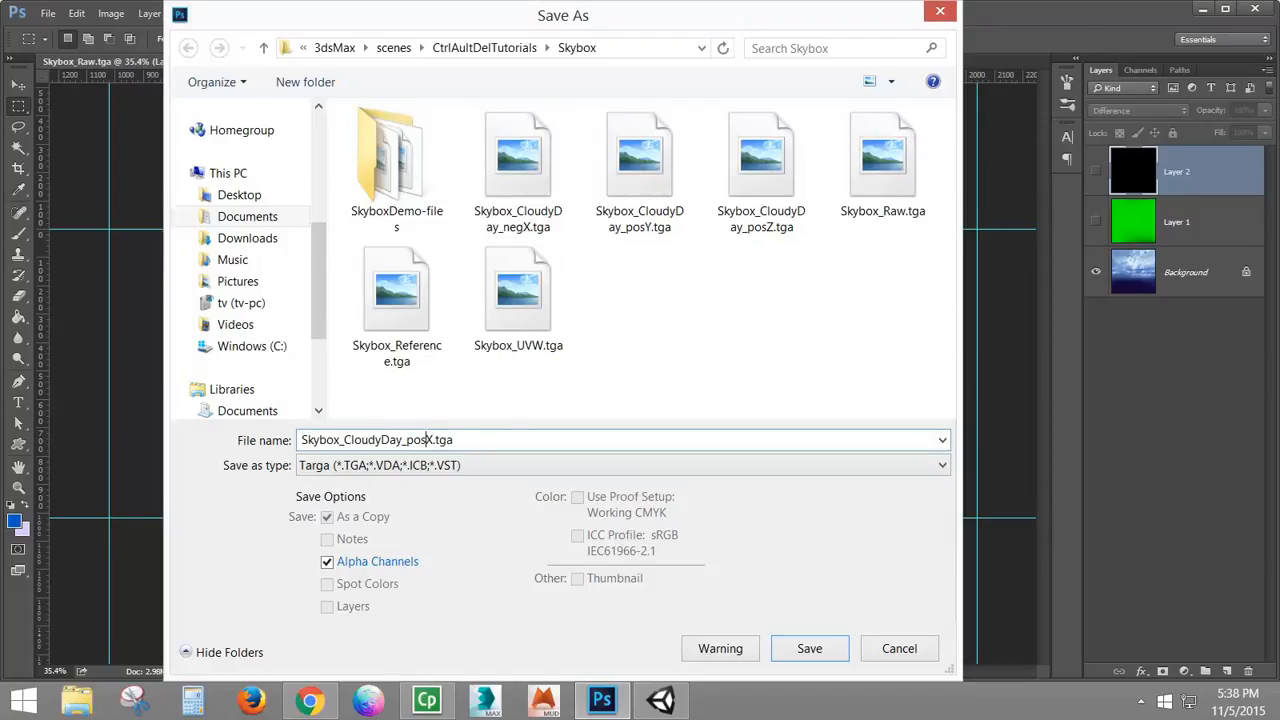
pyautogui.click(810, 646)
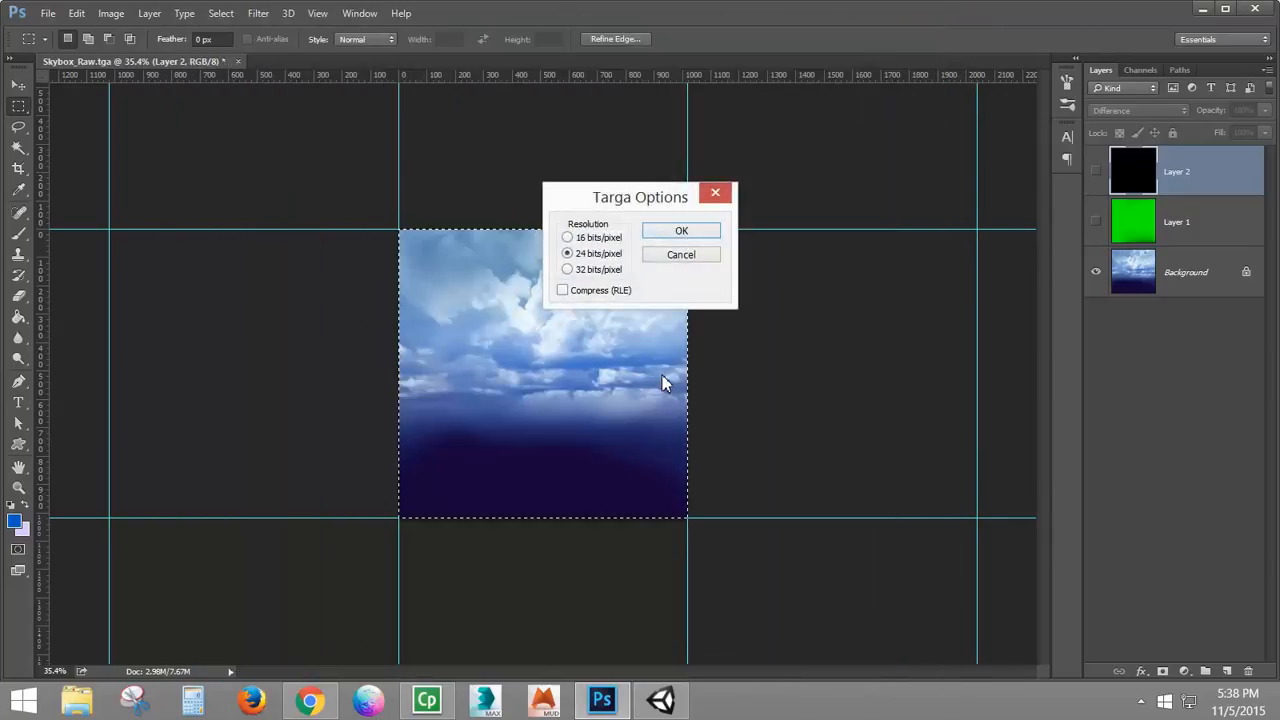
pyautogui.click(665, 234)
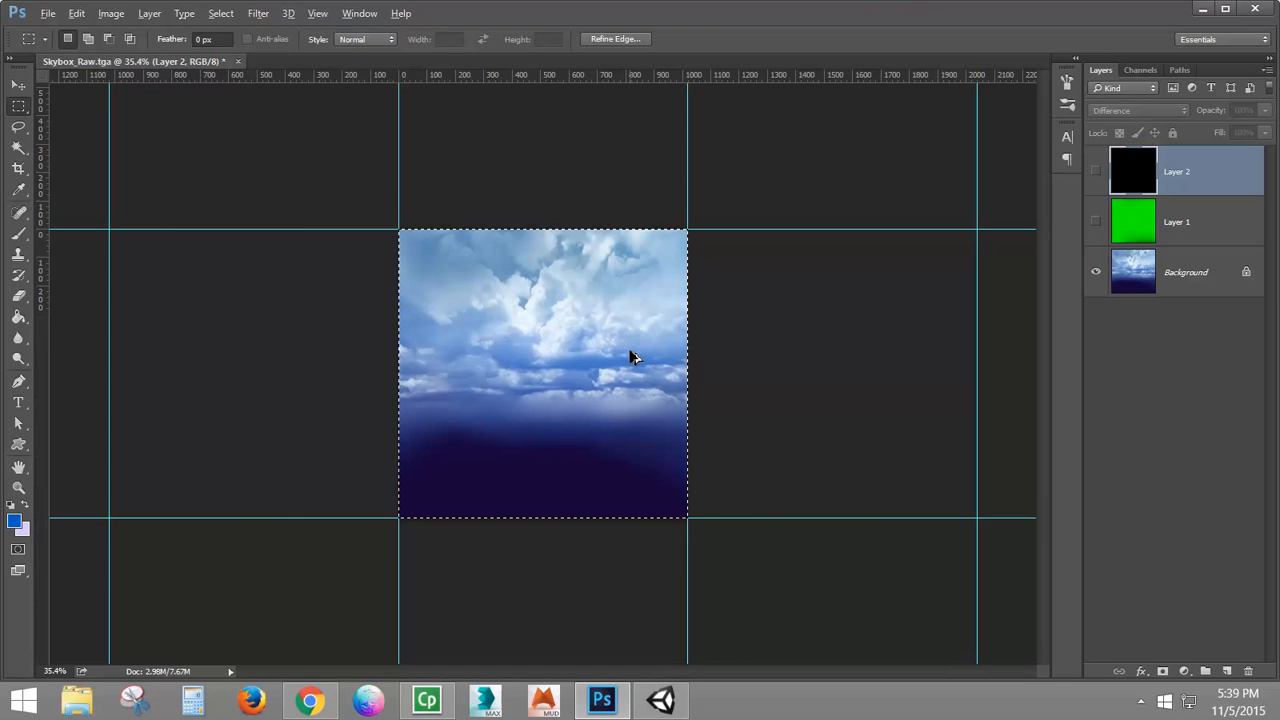
# Step: Undo the crop, then select the fourth, rightmost face of the horizontal cloud row along its guides and crop the image to it
pyautogui.hotkey('ctrl', 'z')
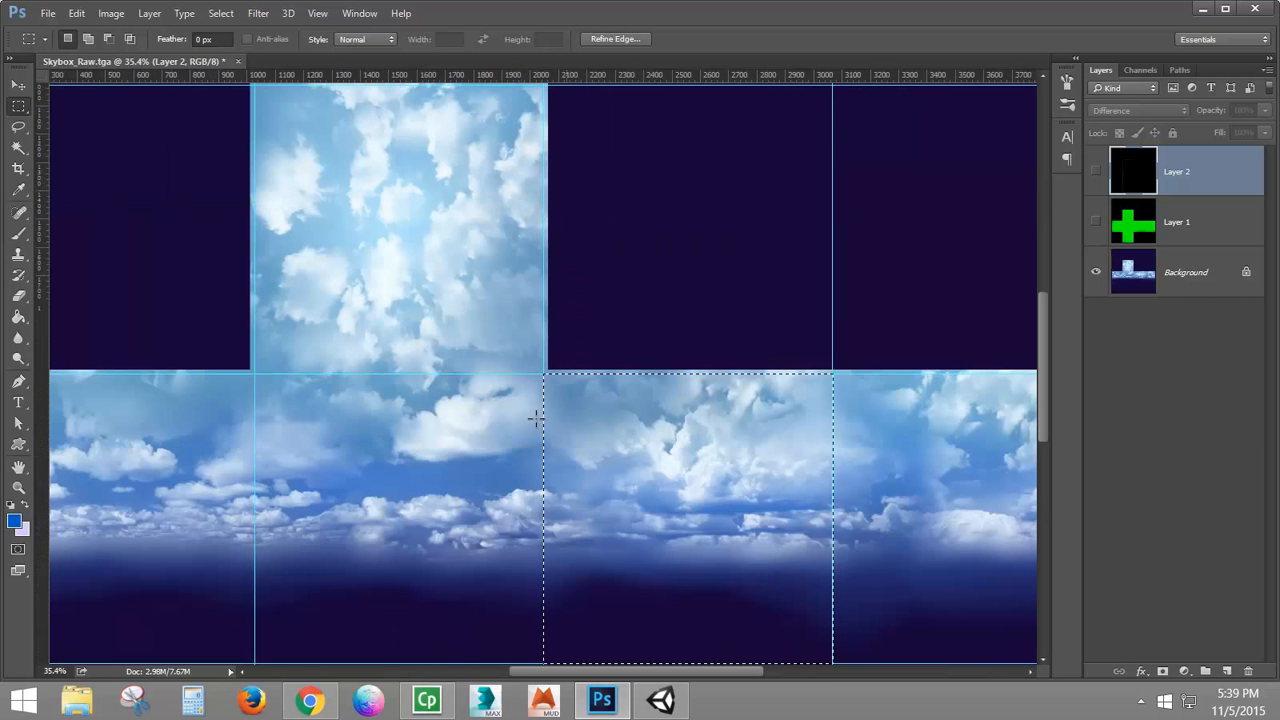
pyautogui.moveTo(846, 492); pyautogui.dragTo(612, 306)
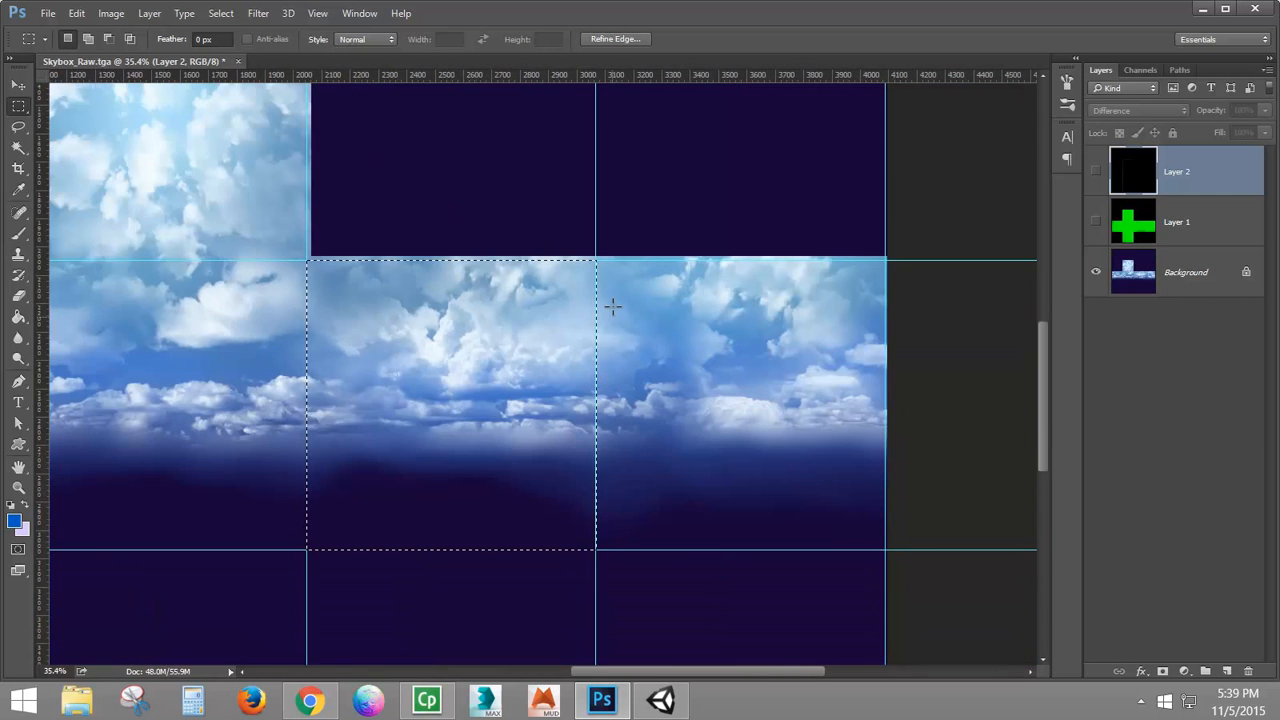
pyautogui.moveTo(597, 262); pyautogui.dragTo(884, 549)
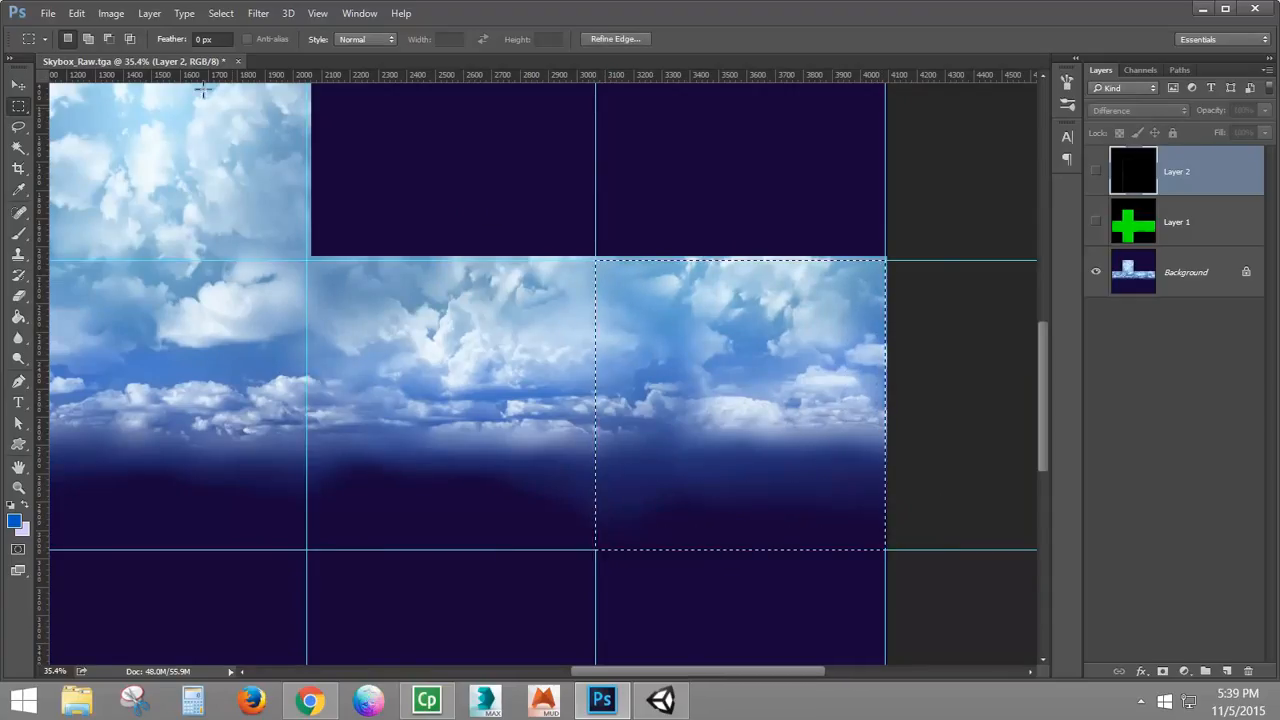
pyautogui.click(116, 14)
pyautogui.click(143, 215)
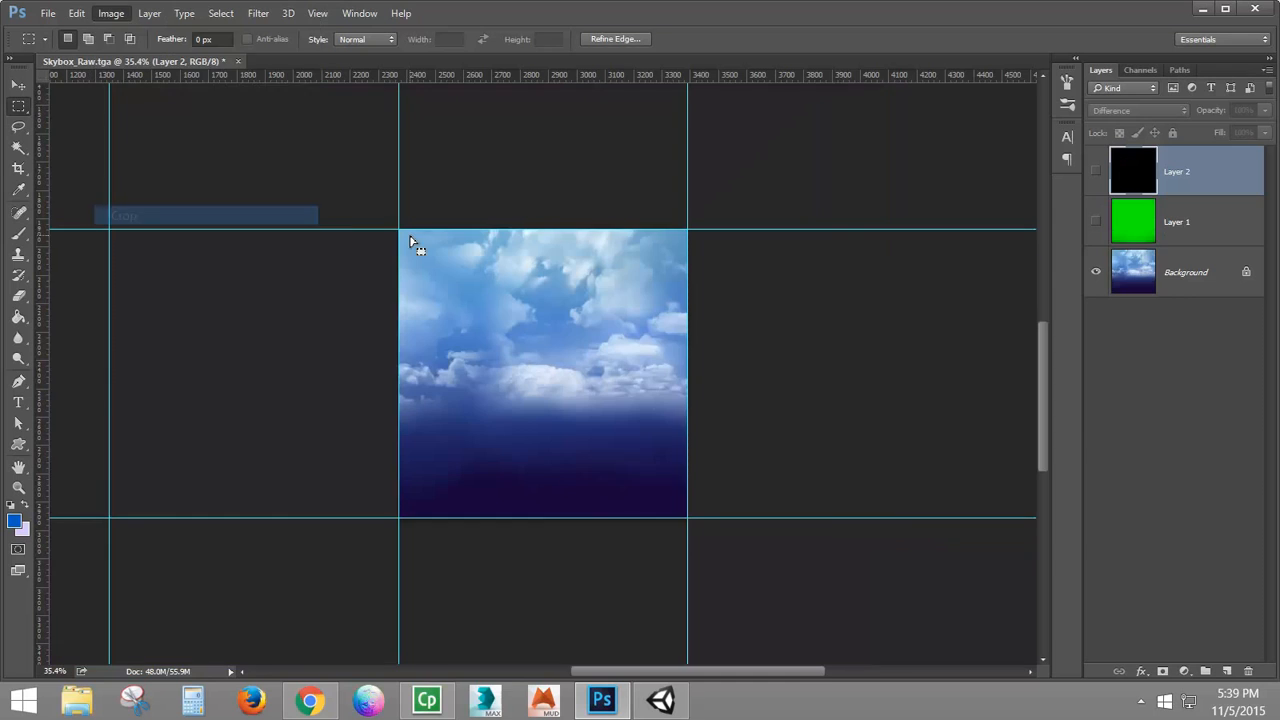
# Step: Save the cropped rightmost face as the Targa file Skybox_CloudyDay_negZ.tga, checking the axis name against the Unity manual in Chrome
pyautogui.click(47, 14)
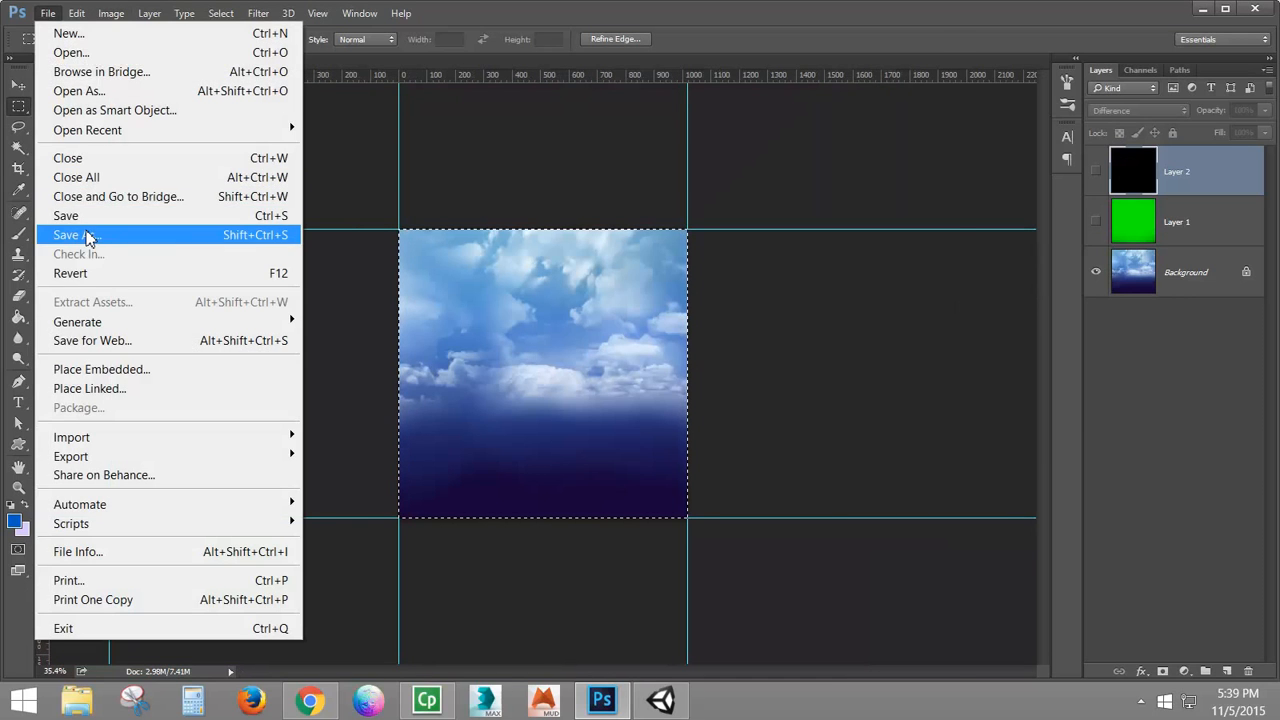
pyautogui.click(88, 232)
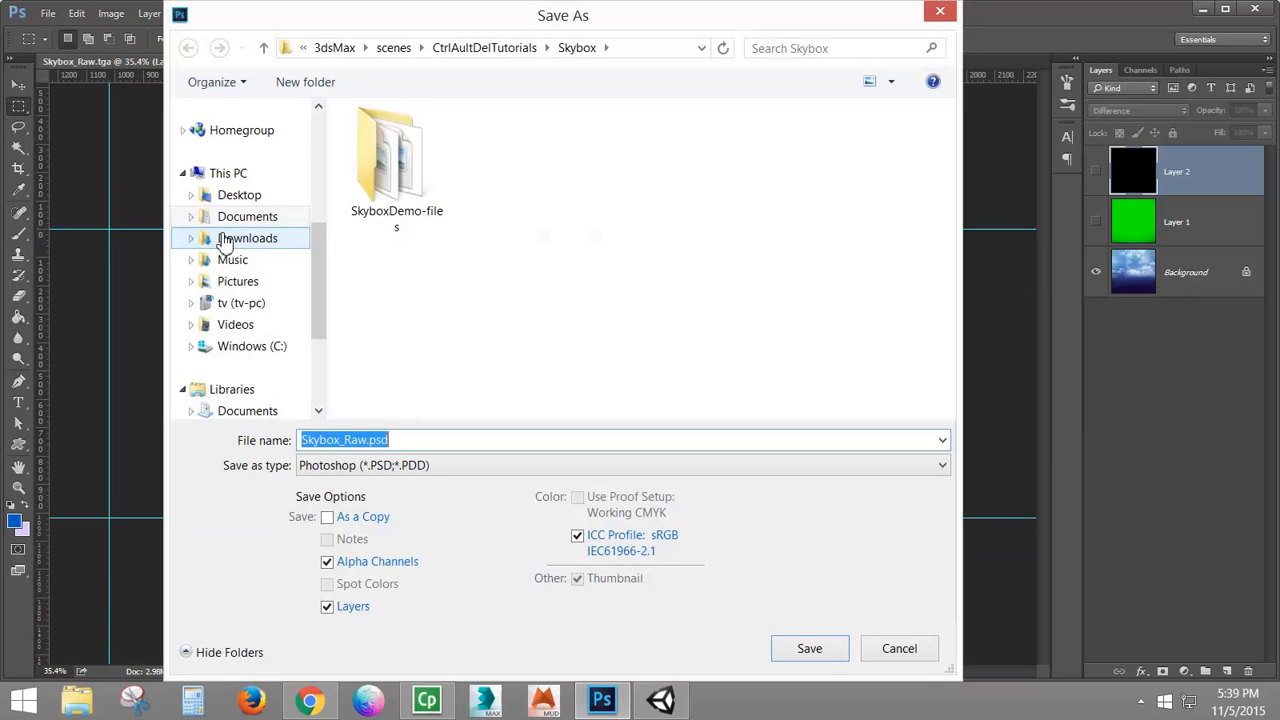
pyautogui.click(393, 469)
pyautogui.click(410, 430)
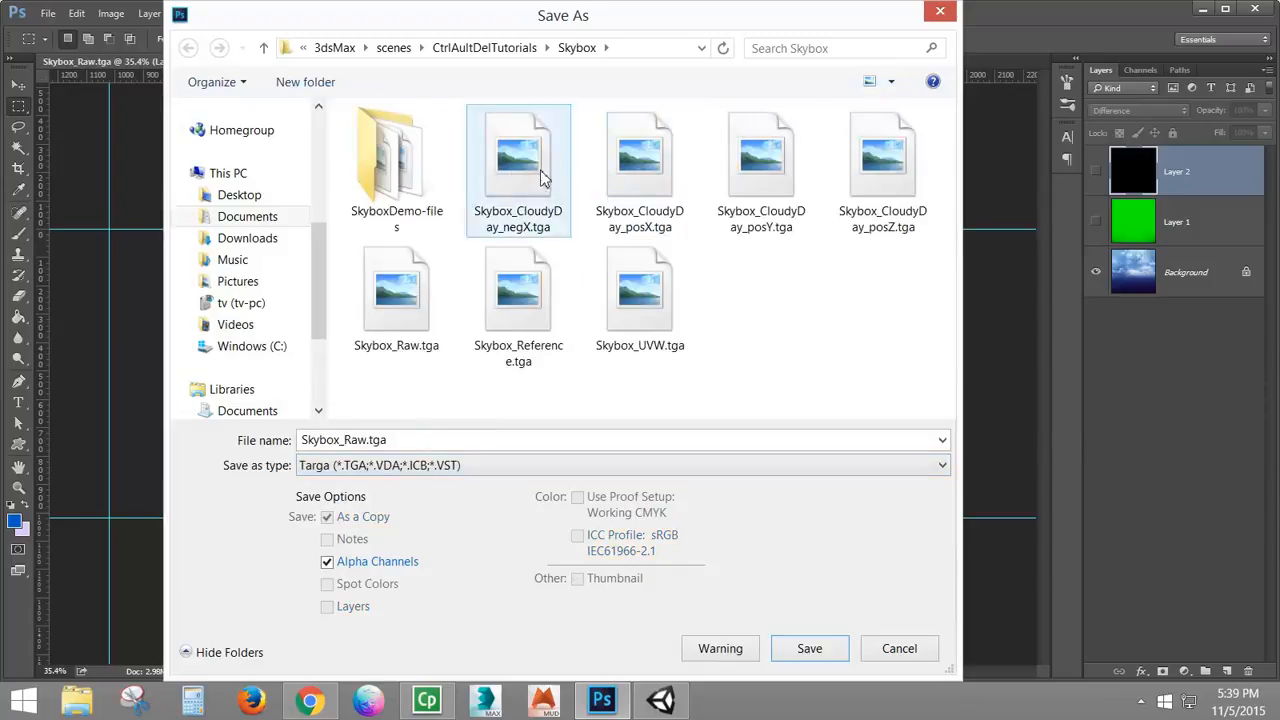
pyautogui.click(876, 178)
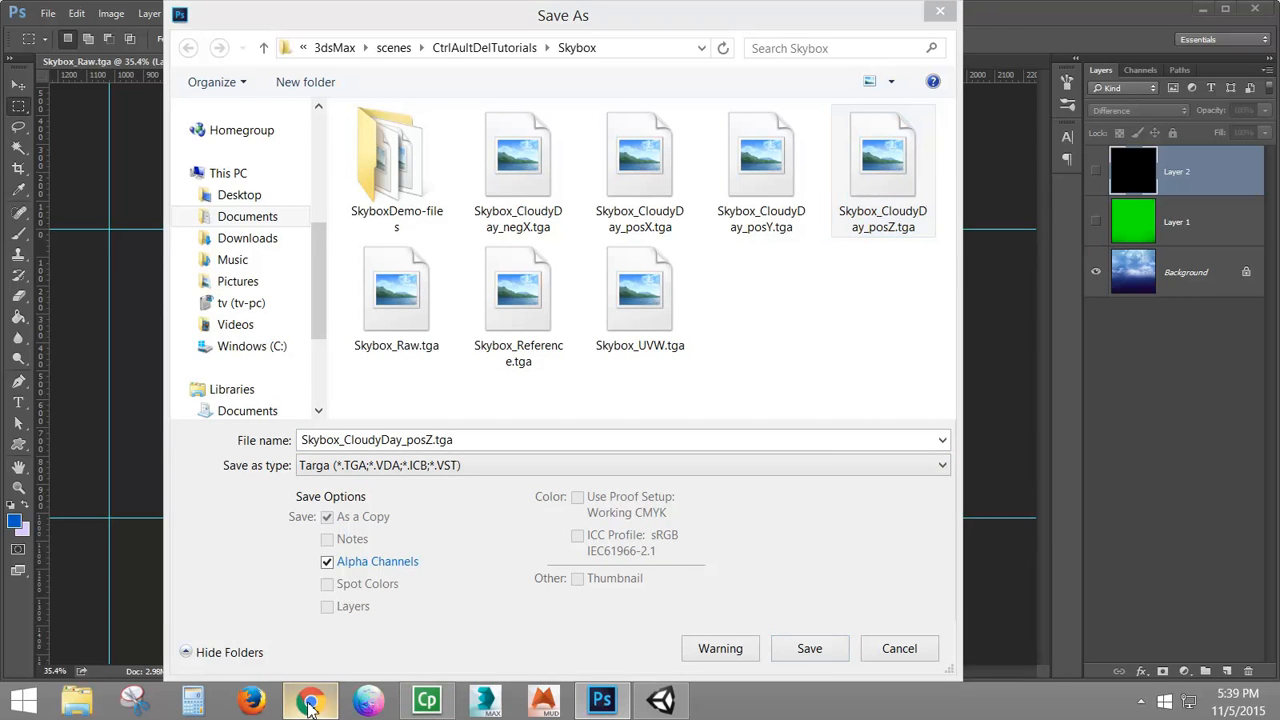
pyautogui.click(310, 702)
pyautogui.click(310, 702)
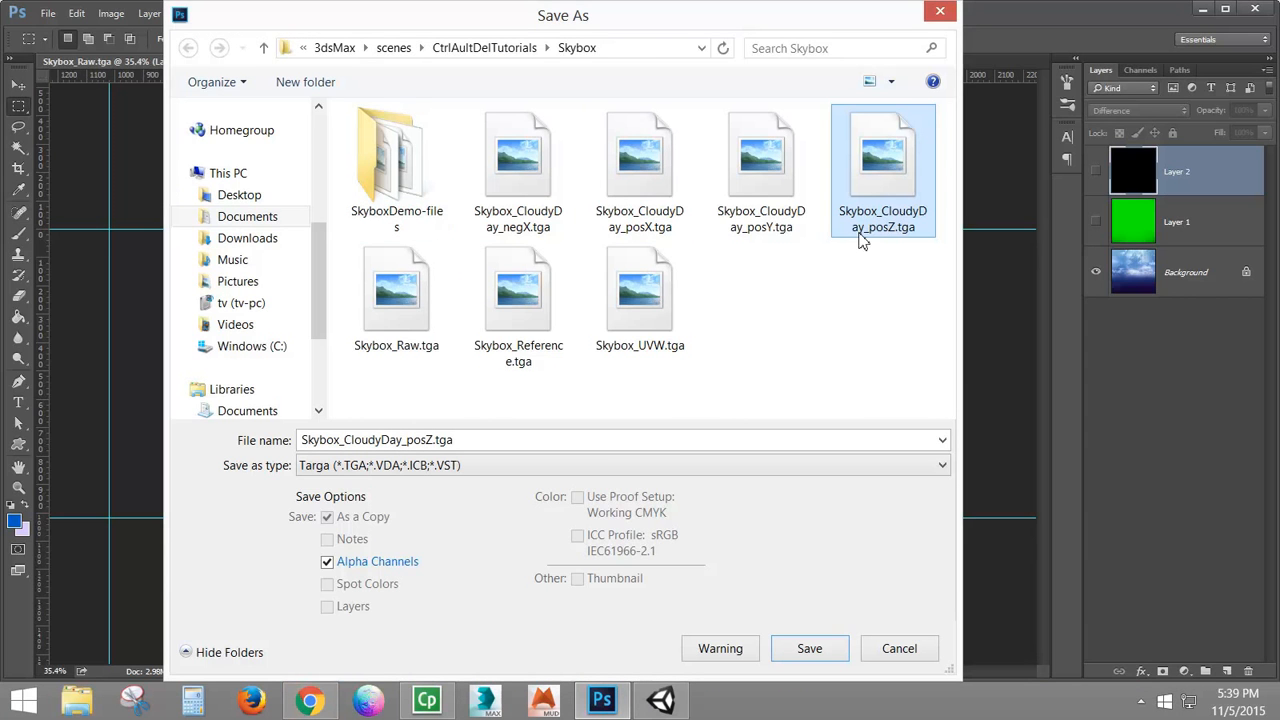
pyautogui.doubleClick(413, 443)
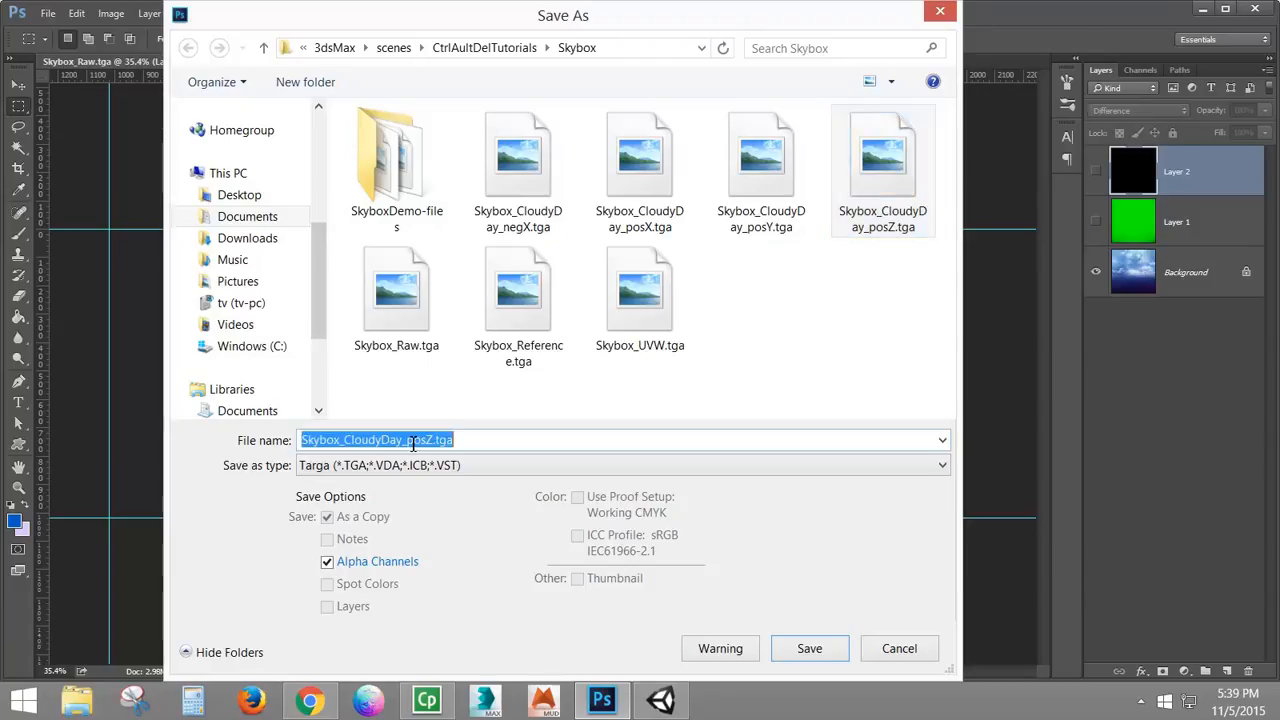
pyautogui.moveTo(406, 443); pyautogui.dragTo(428, 446)
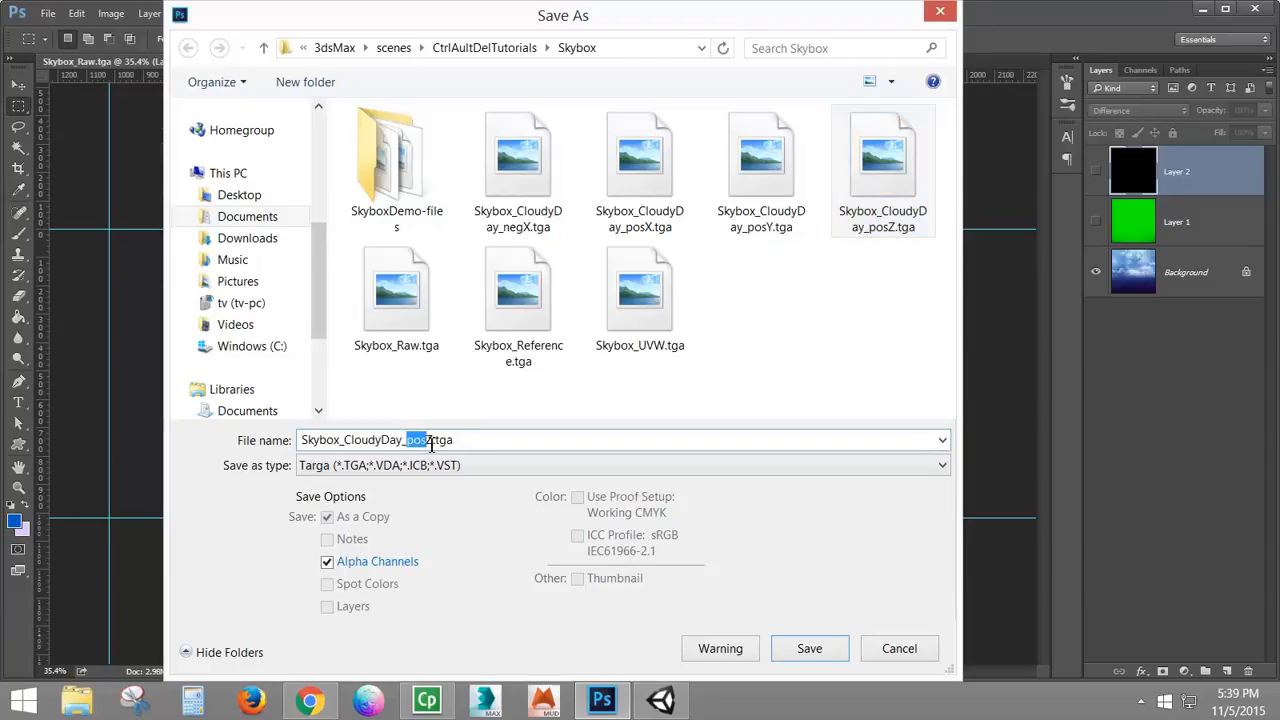
pyautogui.write('neg')
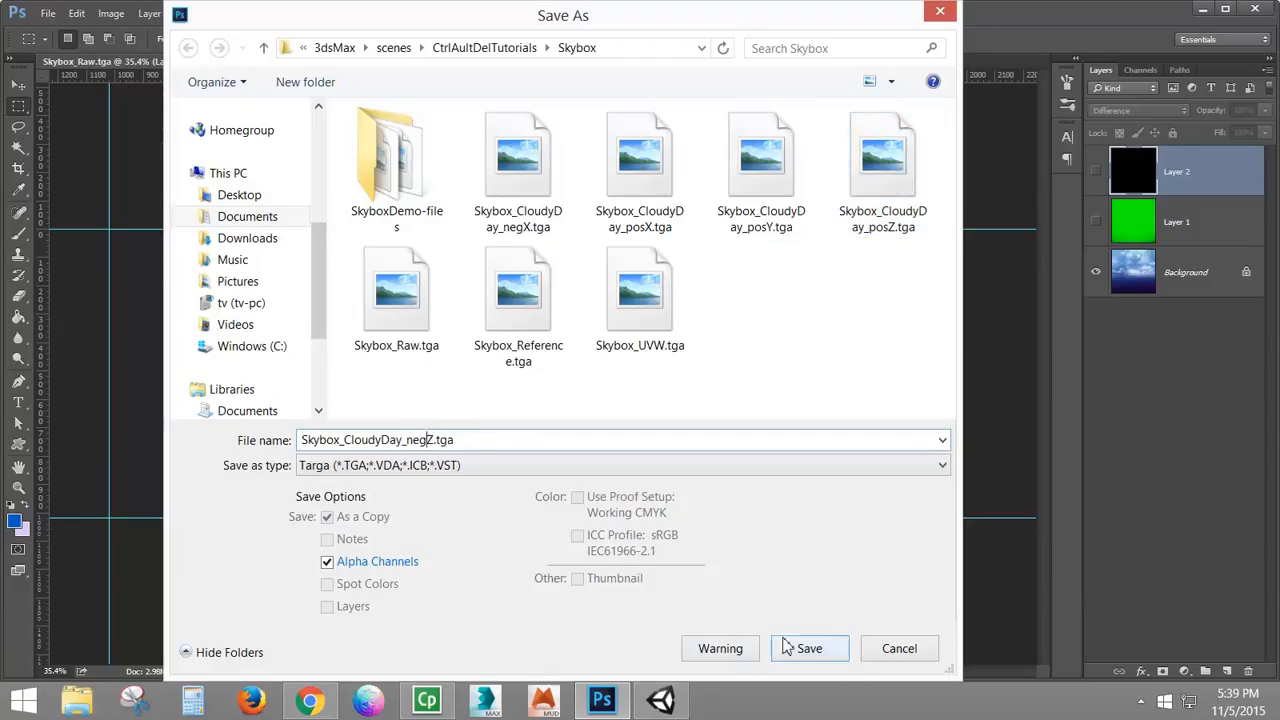
pyautogui.click(787, 648)
pyautogui.click(690, 230)
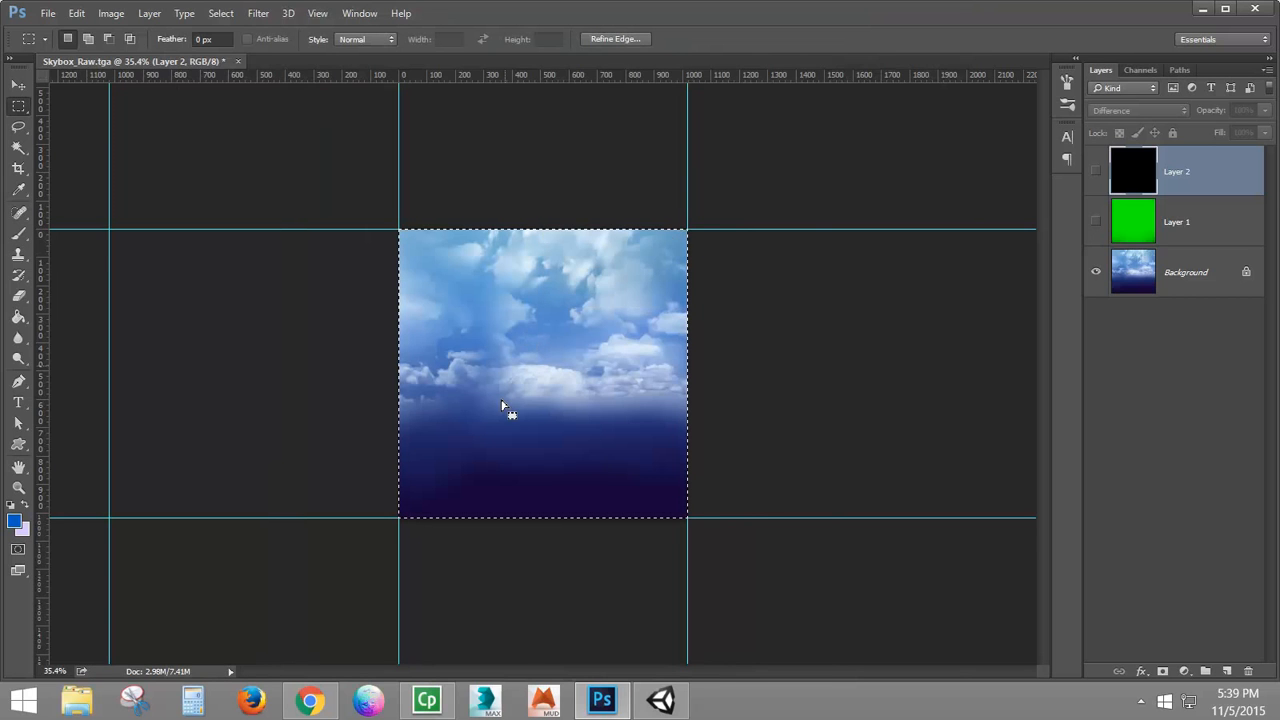
# Step: Undo the crop, then select the dark lower face beneath the second face of the row and crop the image to it
pyautogui.hotkey('ctrl', 'z')
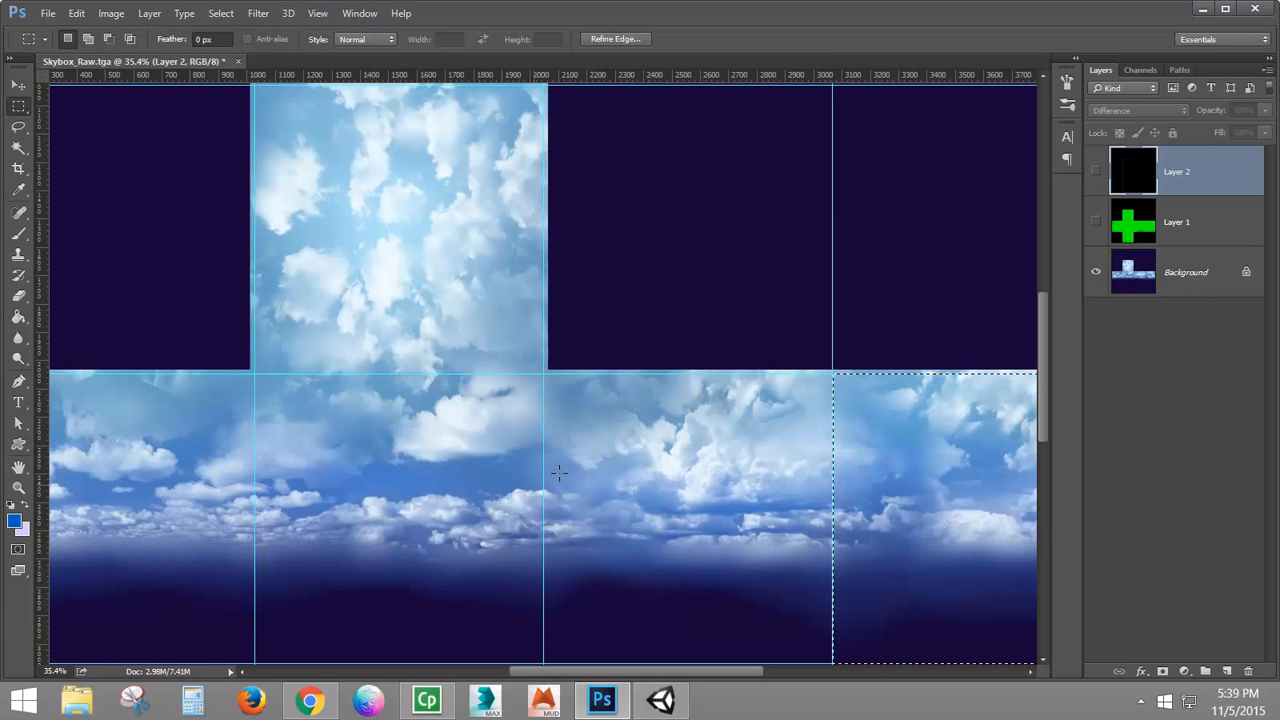
pyautogui.moveTo(1043, 360); pyautogui.dragTo(1031, 443)
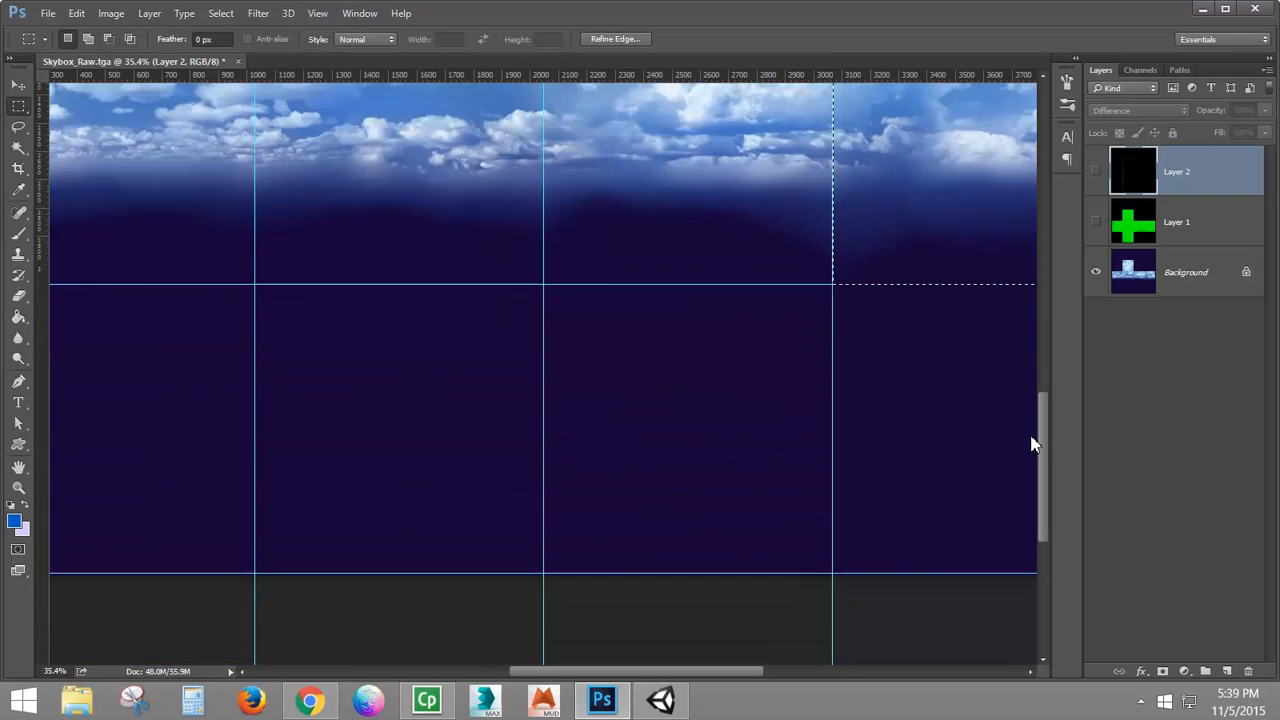
pyautogui.moveTo(260, 272); pyautogui.dragTo(543, 558)
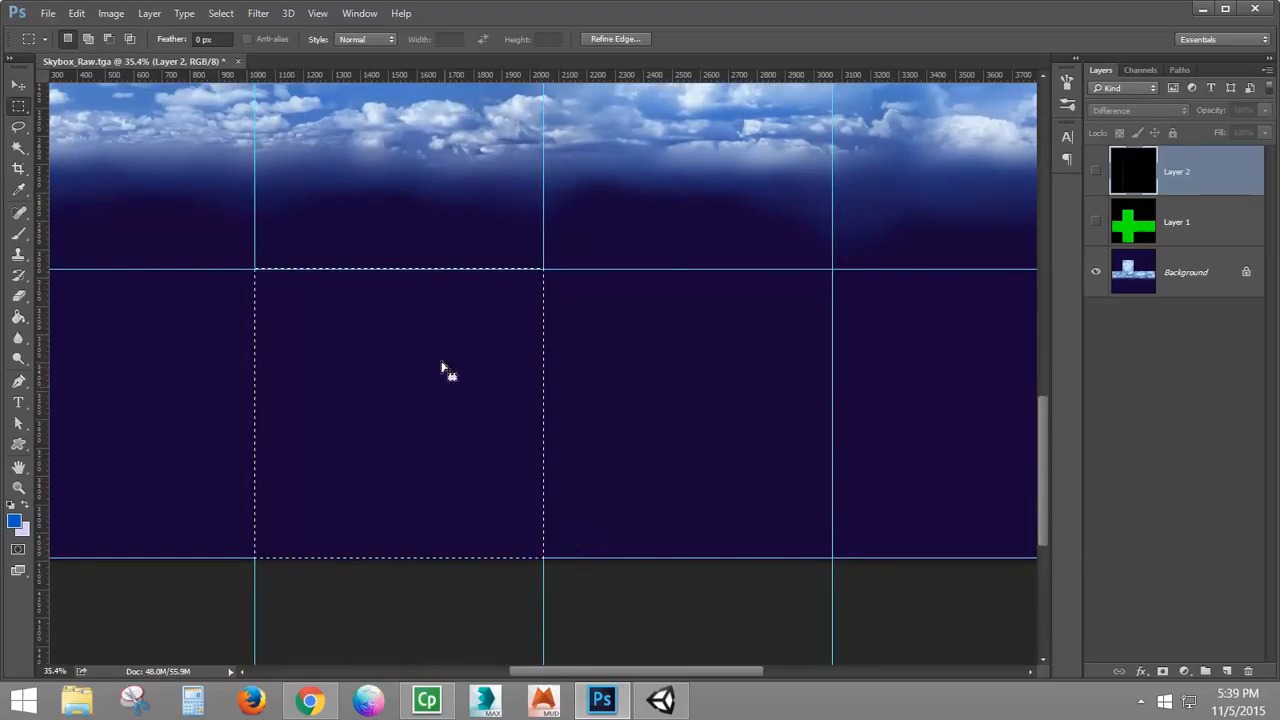
pyautogui.click(126, 13)
pyautogui.click(155, 215)
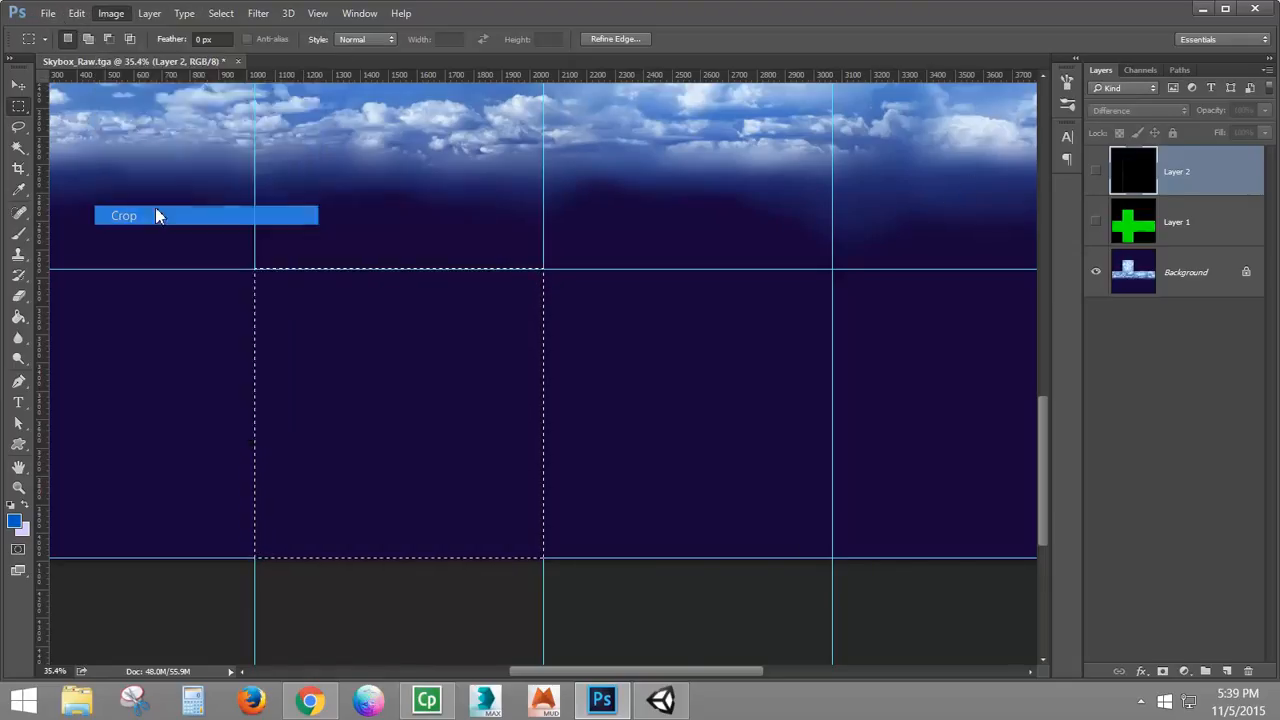
# Step: Save the cropped lower face as the Targa file Skybox_CloudyDay_negY.tga, reusing the name of the posY file
pyautogui.click(48, 13)
pyautogui.click(70, 235)
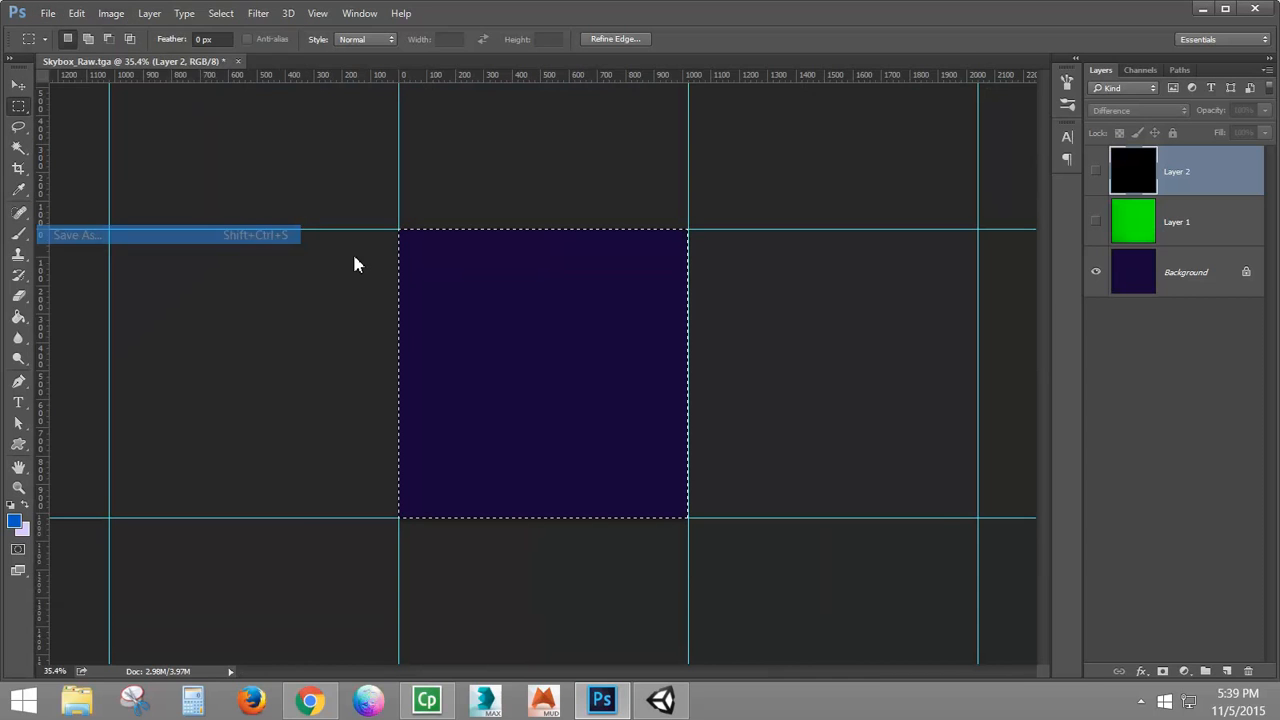
pyautogui.click(363, 468)
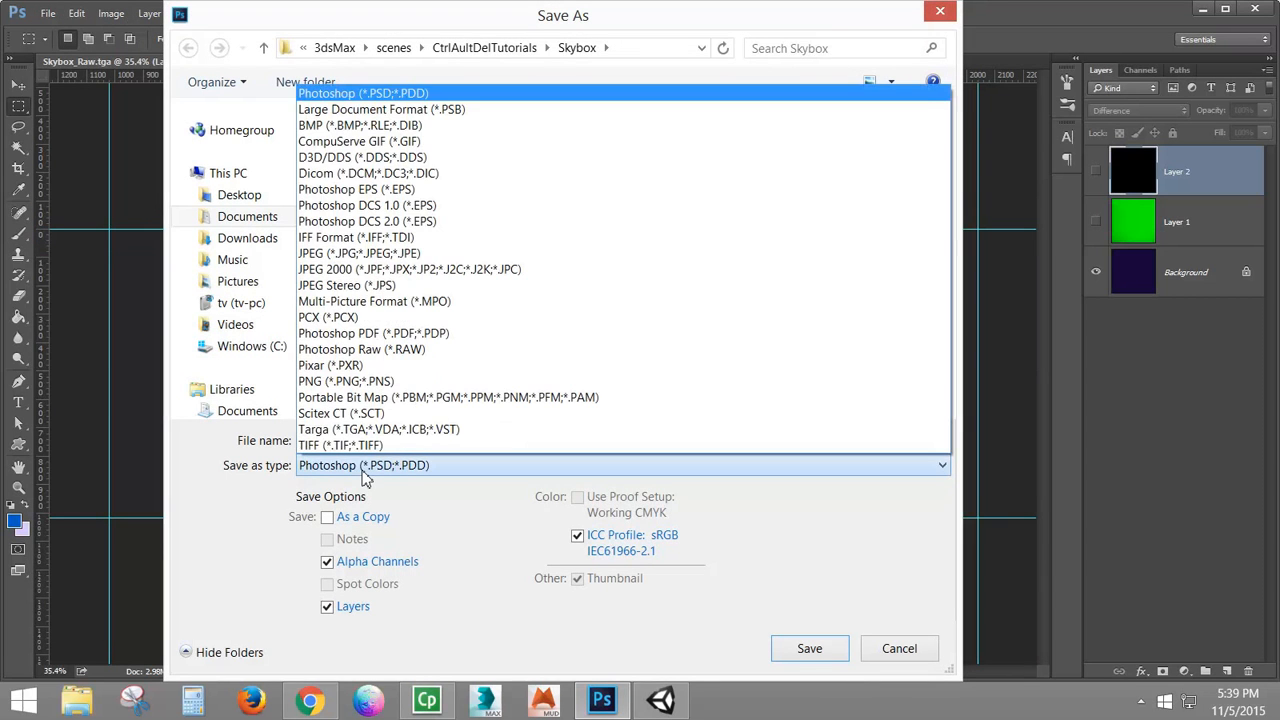
pyautogui.click(370, 422)
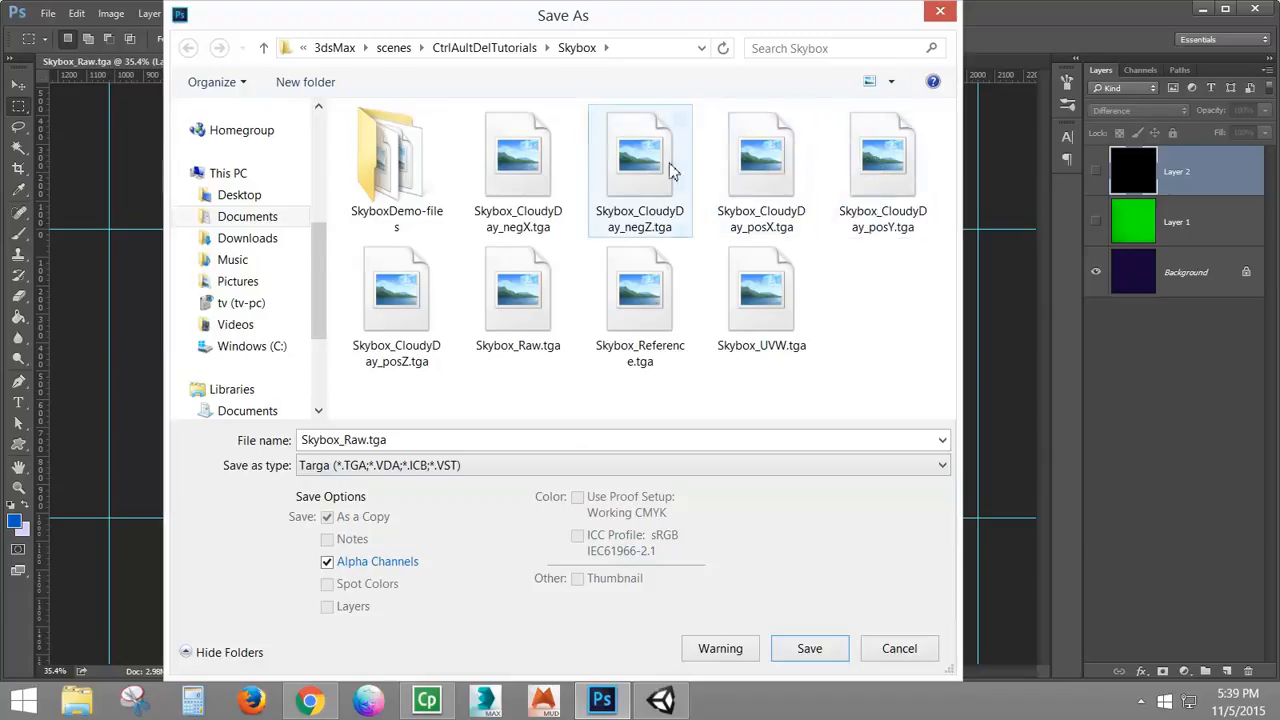
pyautogui.click(870, 168)
pyautogui.click(407, 440)
pyautogui.click(407, 440)
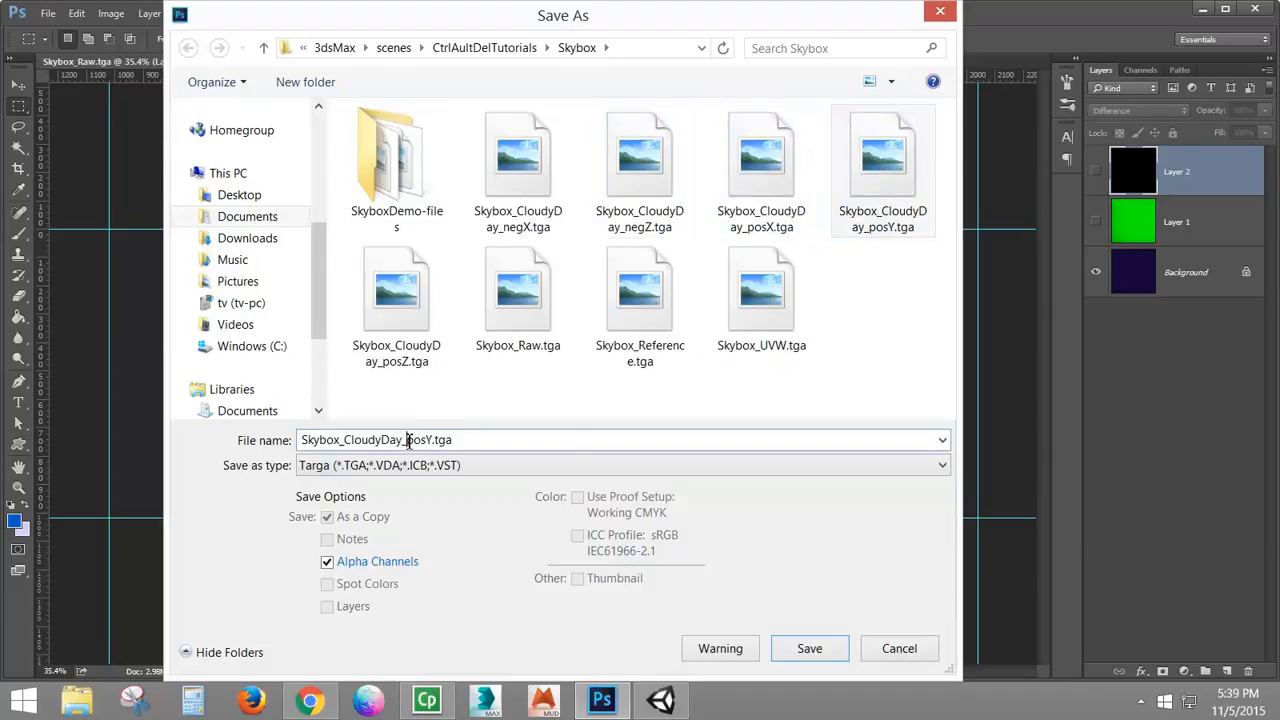
pyautogui.write('neg')
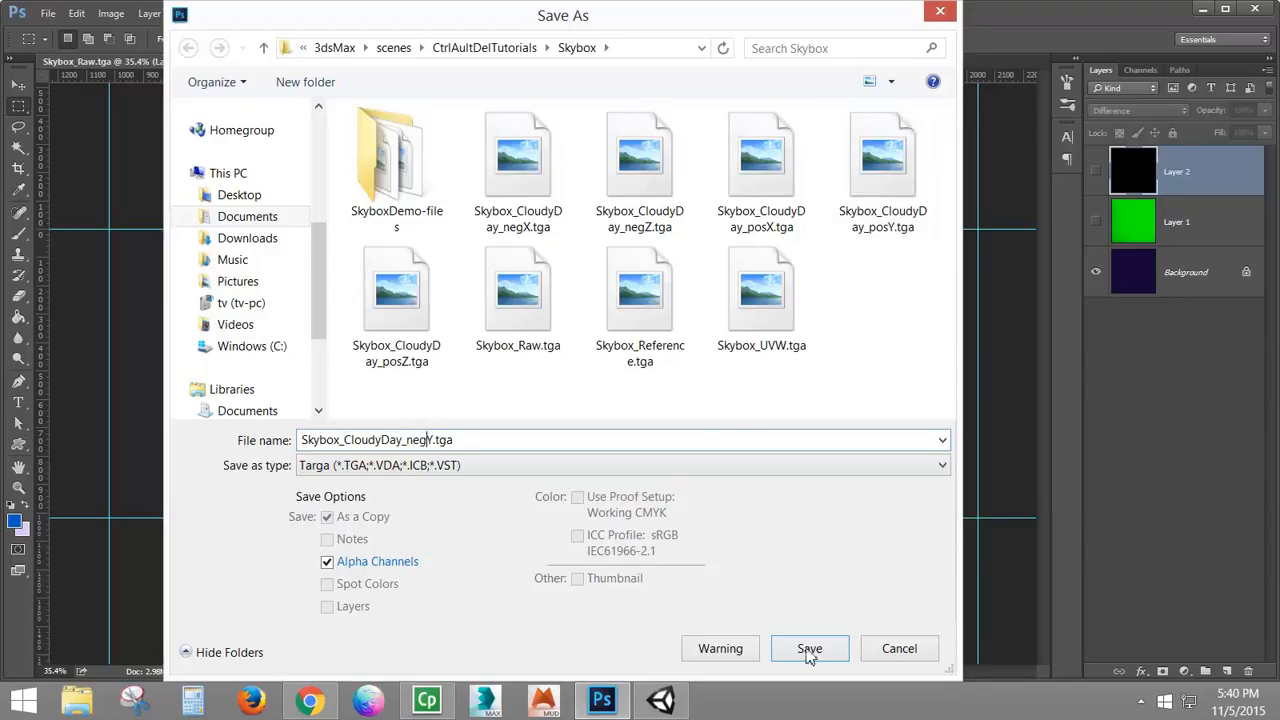
pyautogui.click(810, 648)
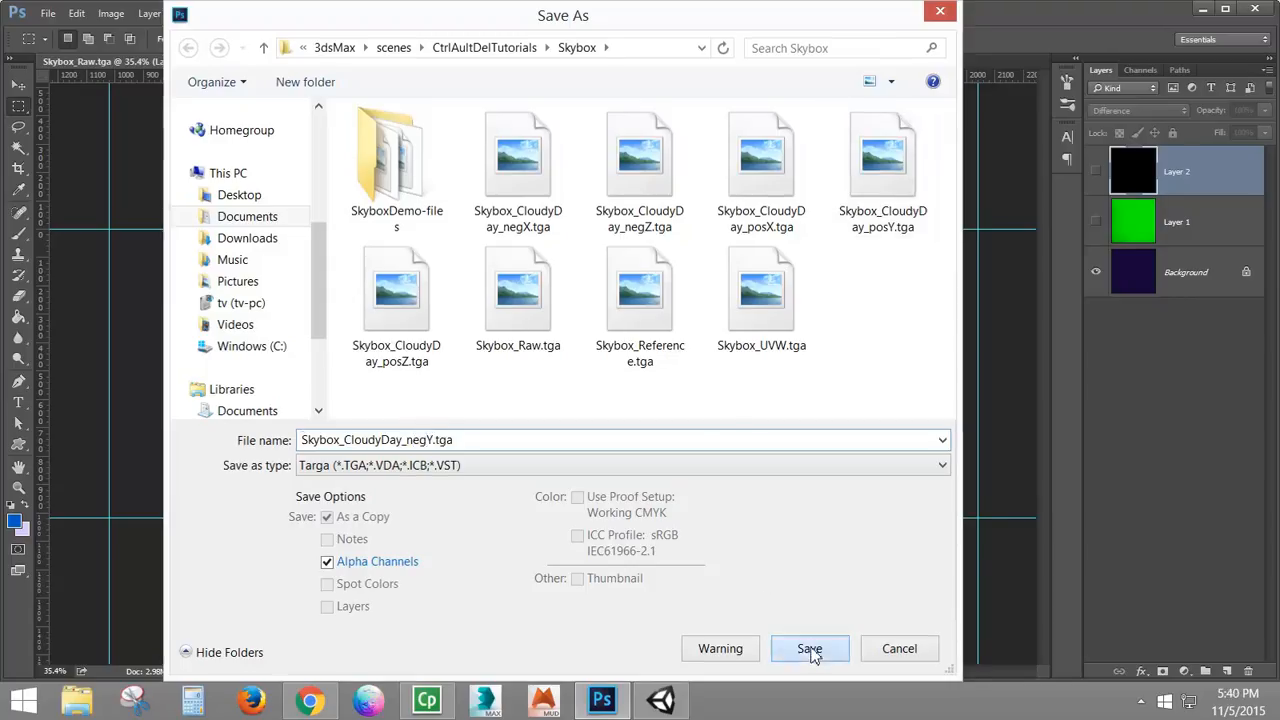
pyautogui.click(681, 231)
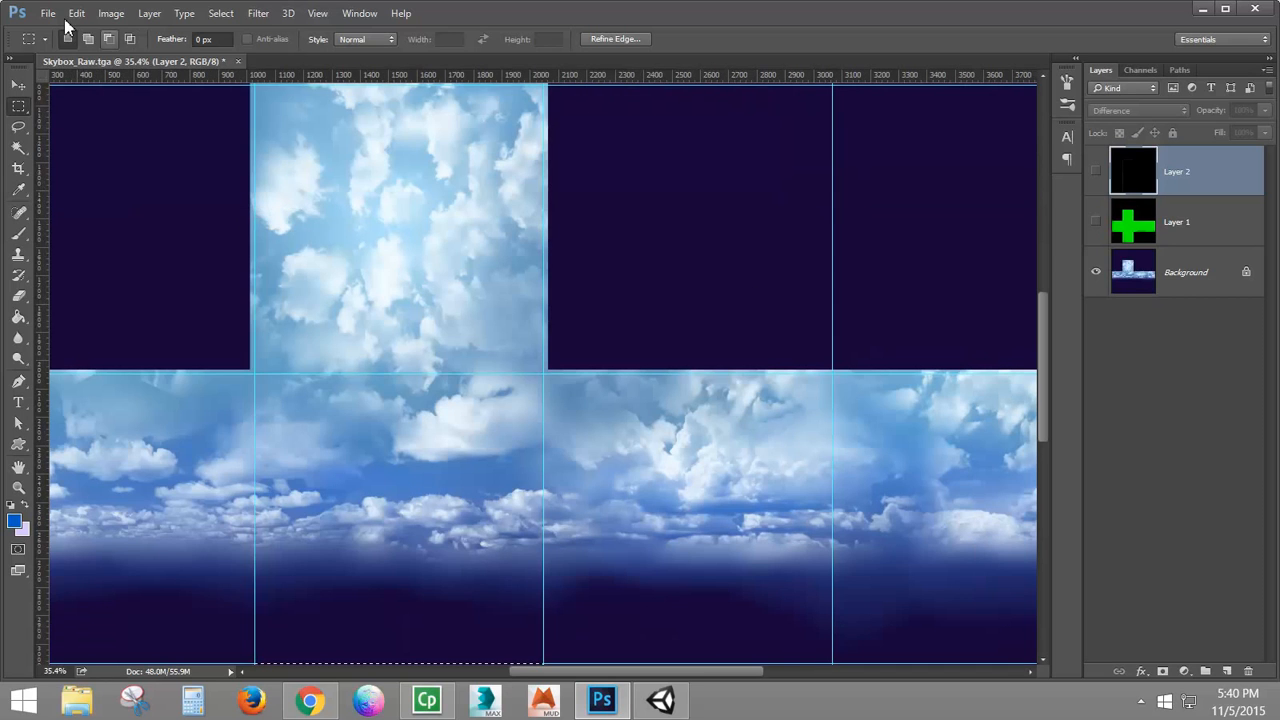
# Step: Save the full skybox cross as the Photoshop file Skybox_CloudyDay_Raw.psd with maximized compatibility and close the document
pyautogui.click(47, 13)
pyautogui.click(83, 240)
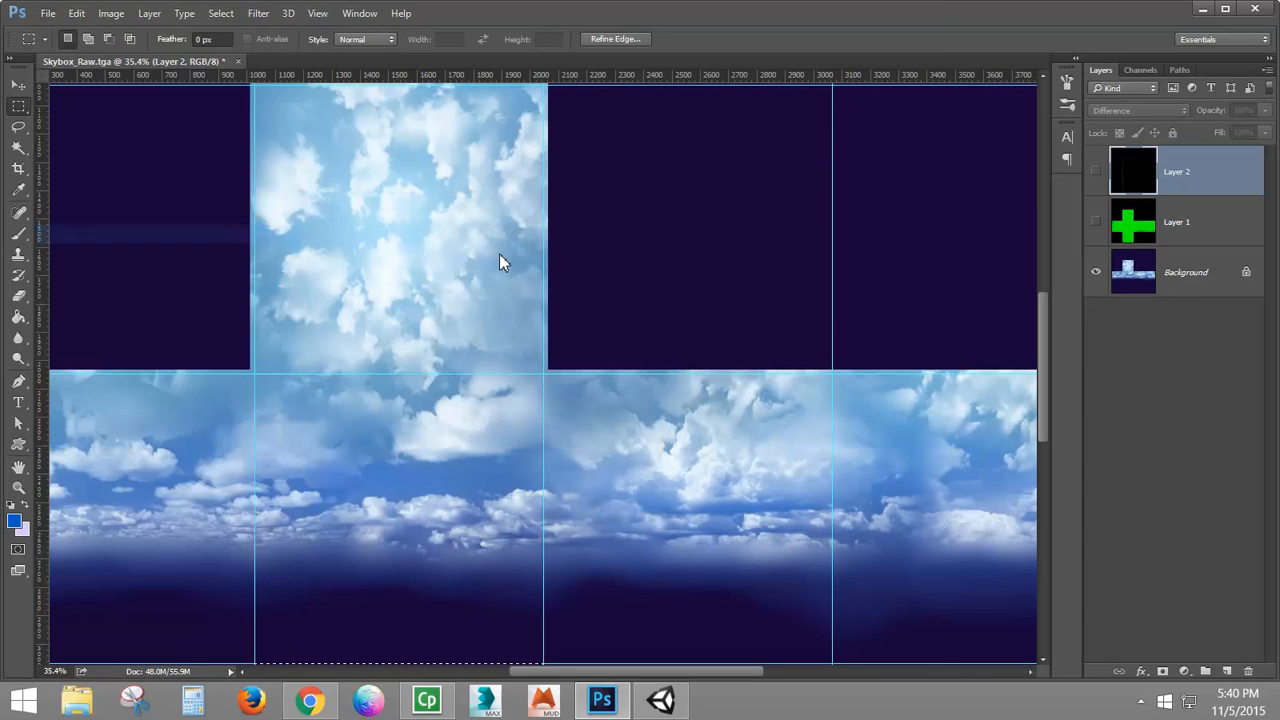
pyautogui.click(410, 441)
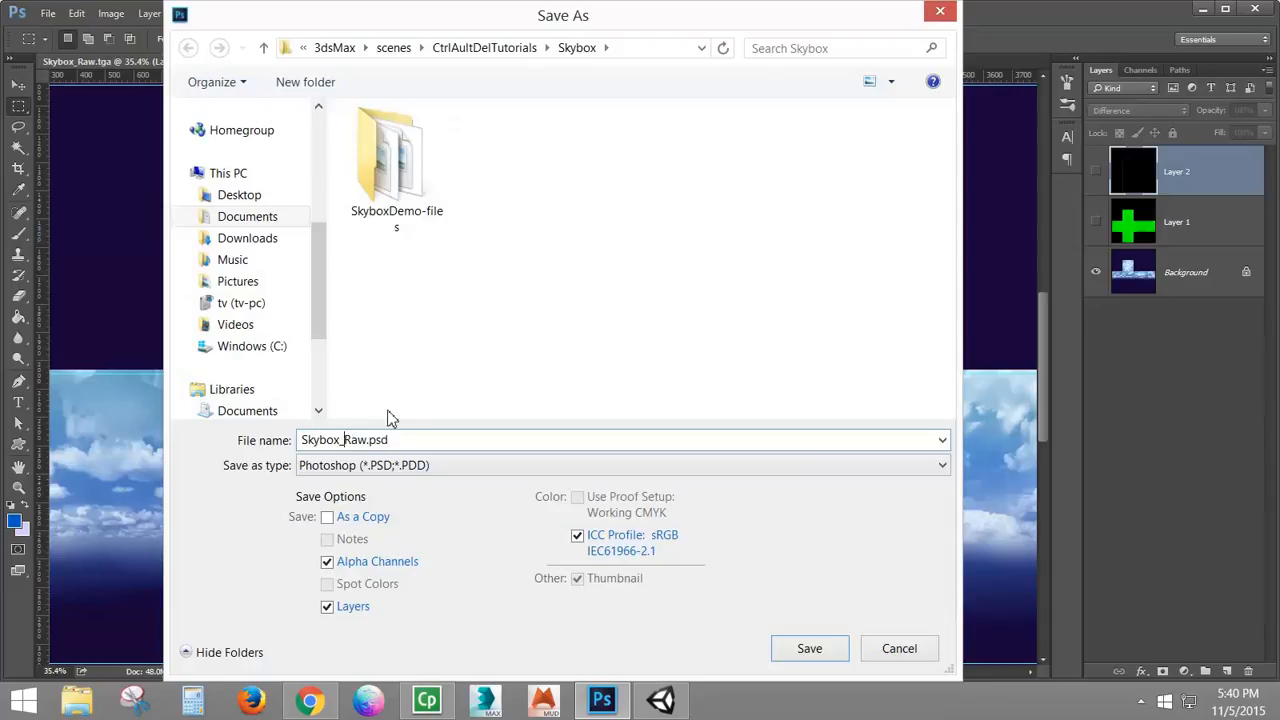
pyautogui.write('CloudyDay')
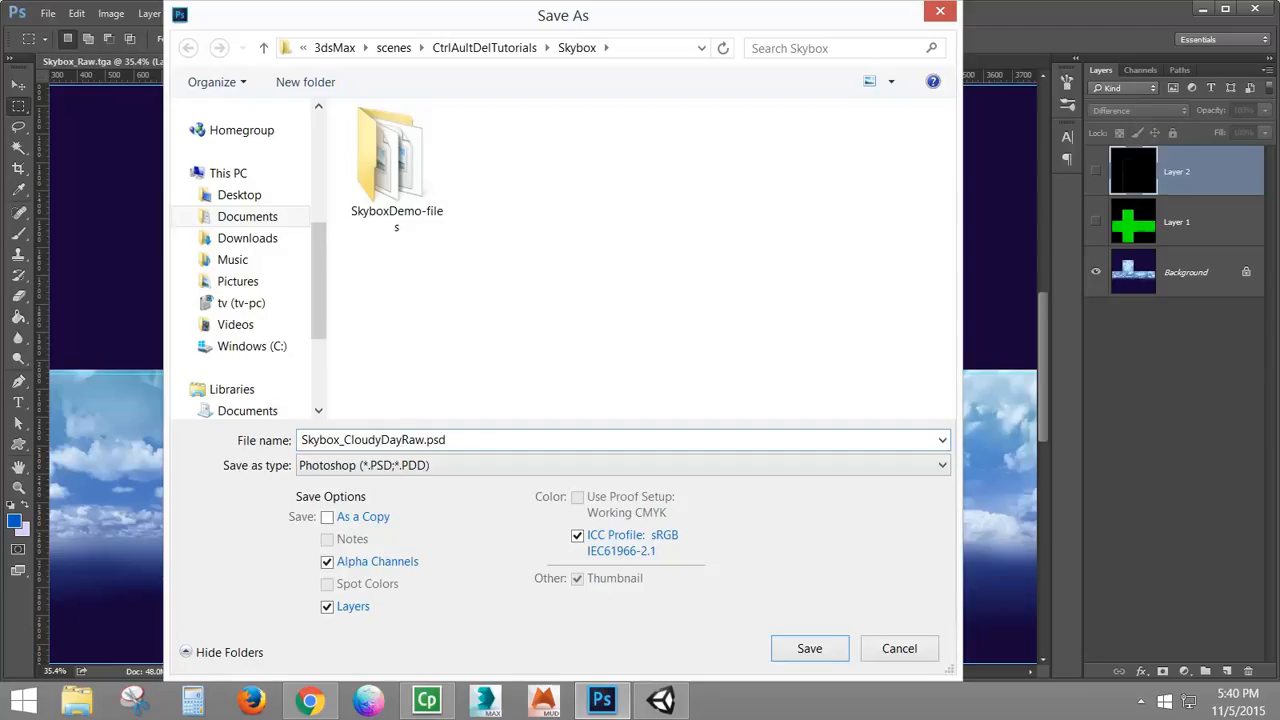
pyautogui.write('_')
pyautogui.click(810, 648)
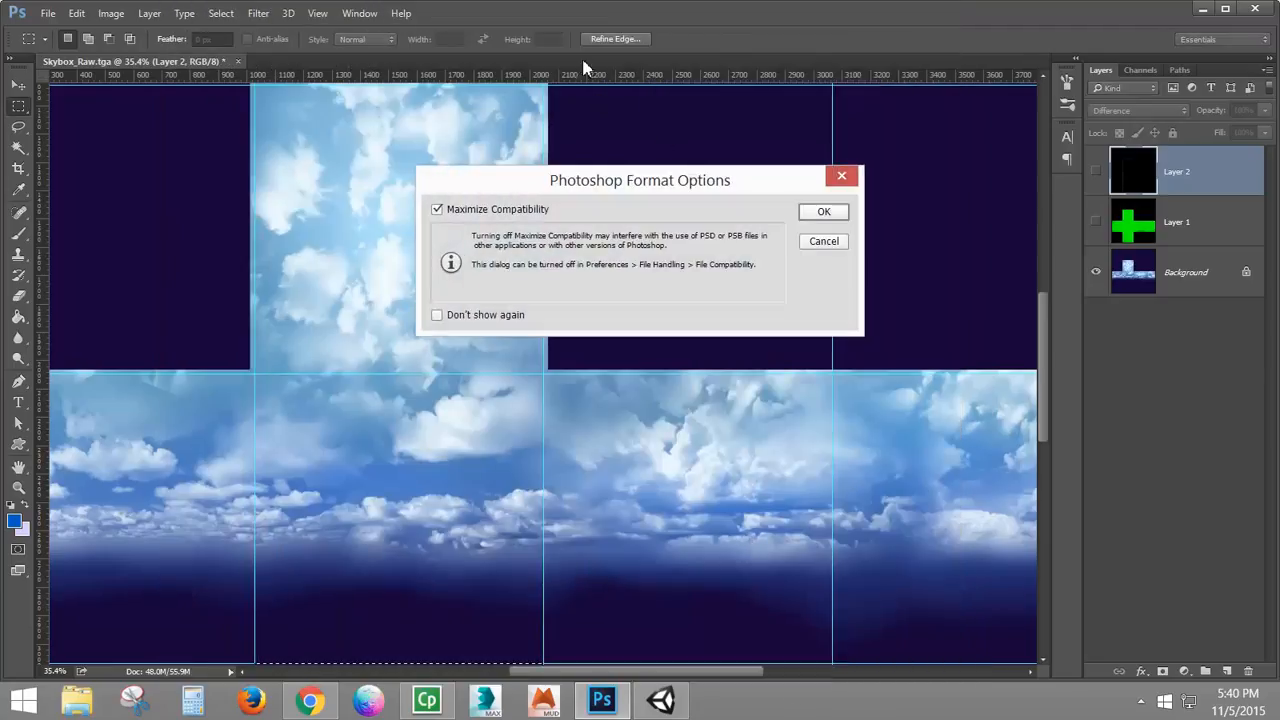
pyautogui.click(825, 214)
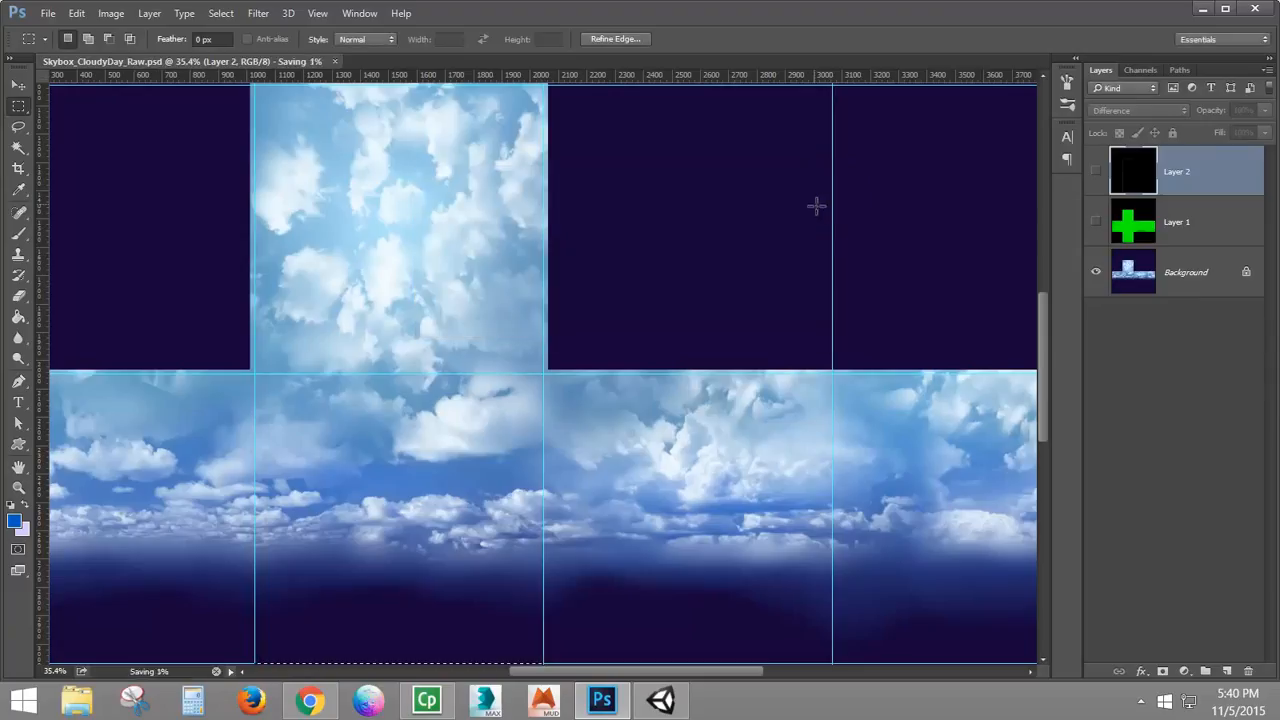
pyautogui.click(282, 61)
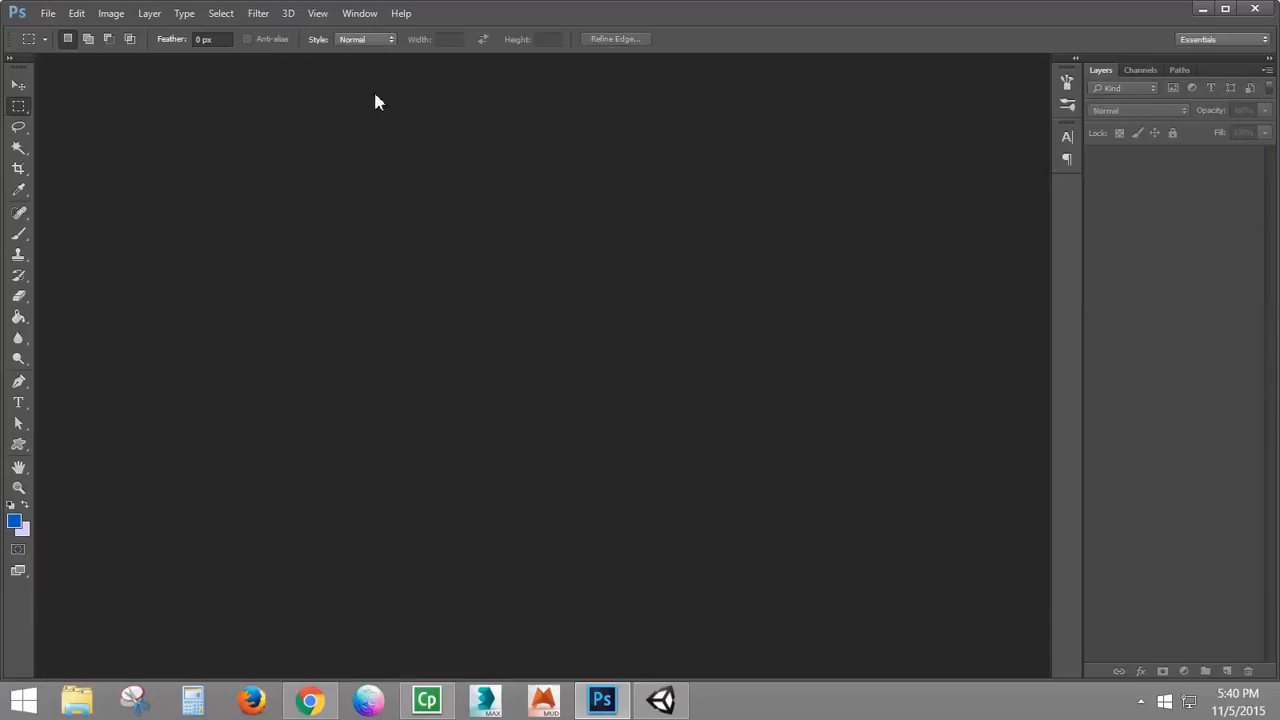
# Step: Open the six Skybox_CloudyDay Targa faces together, from negX through posZ, from the Skybox folder
pyautogui.click(47, 15)
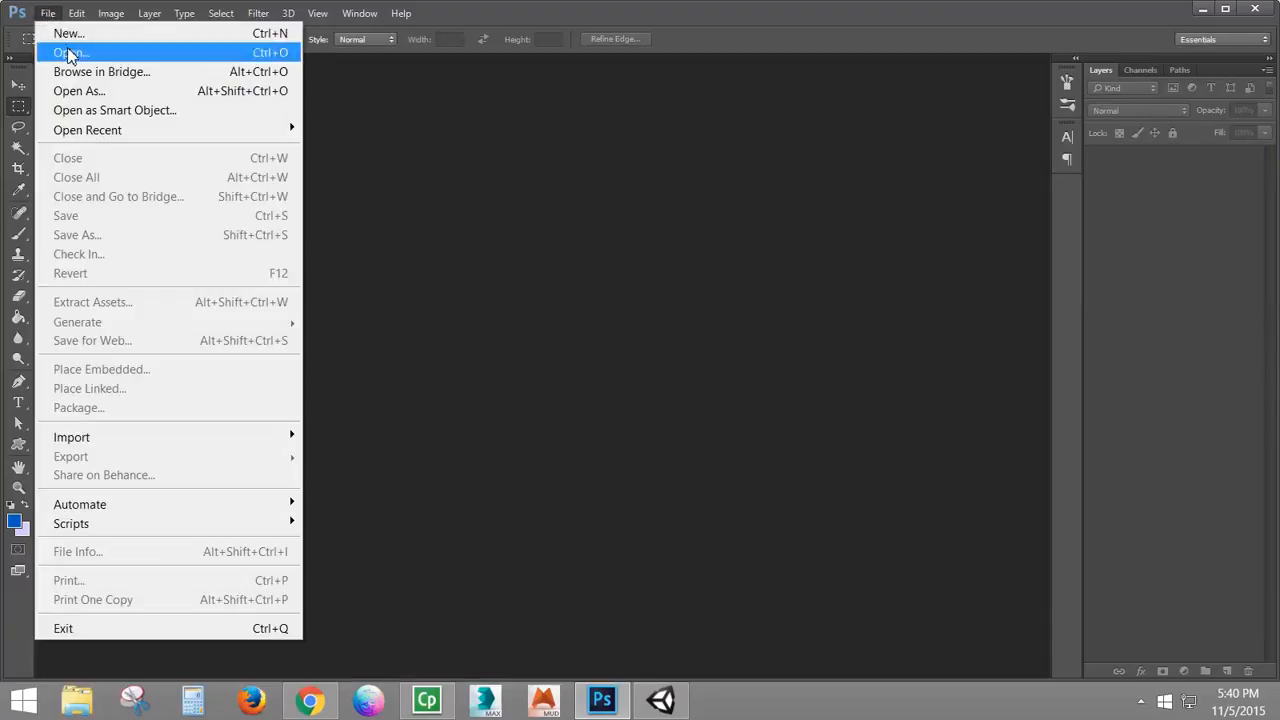
pyautogui.click(55, 50)
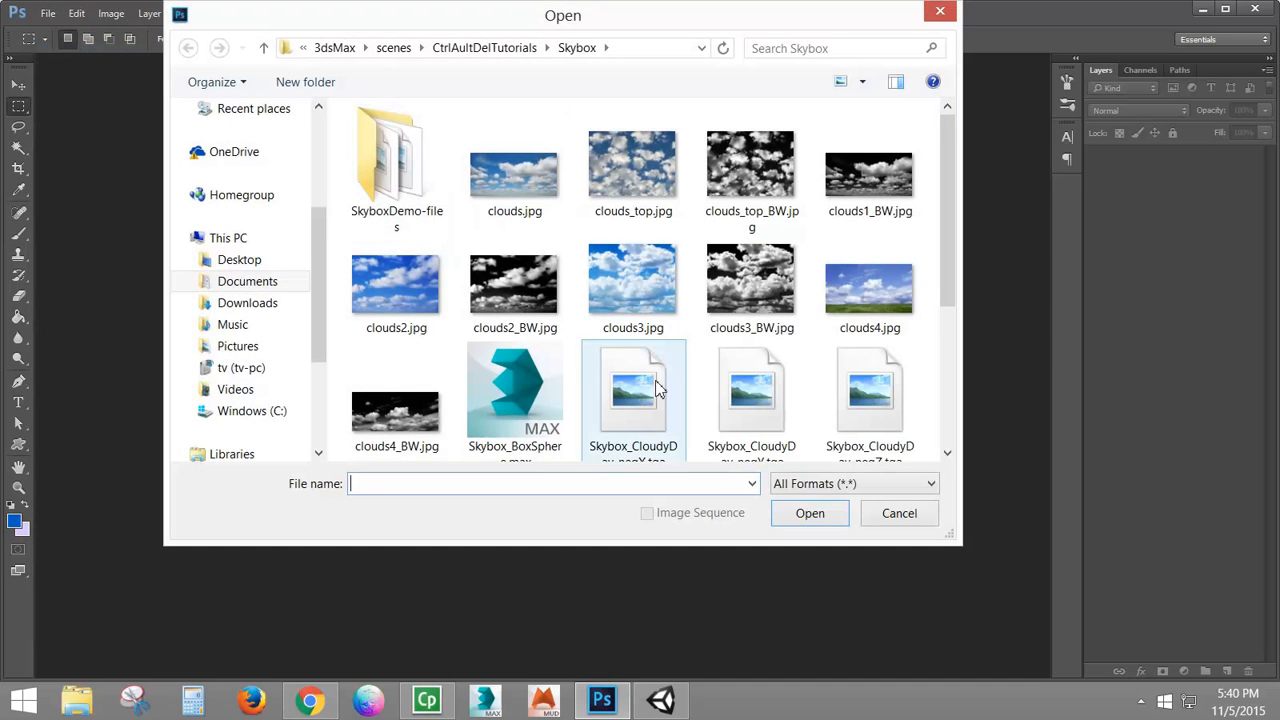
pyautogui.moveTo(940, 277); pyautogui.dragTo(946, 360)
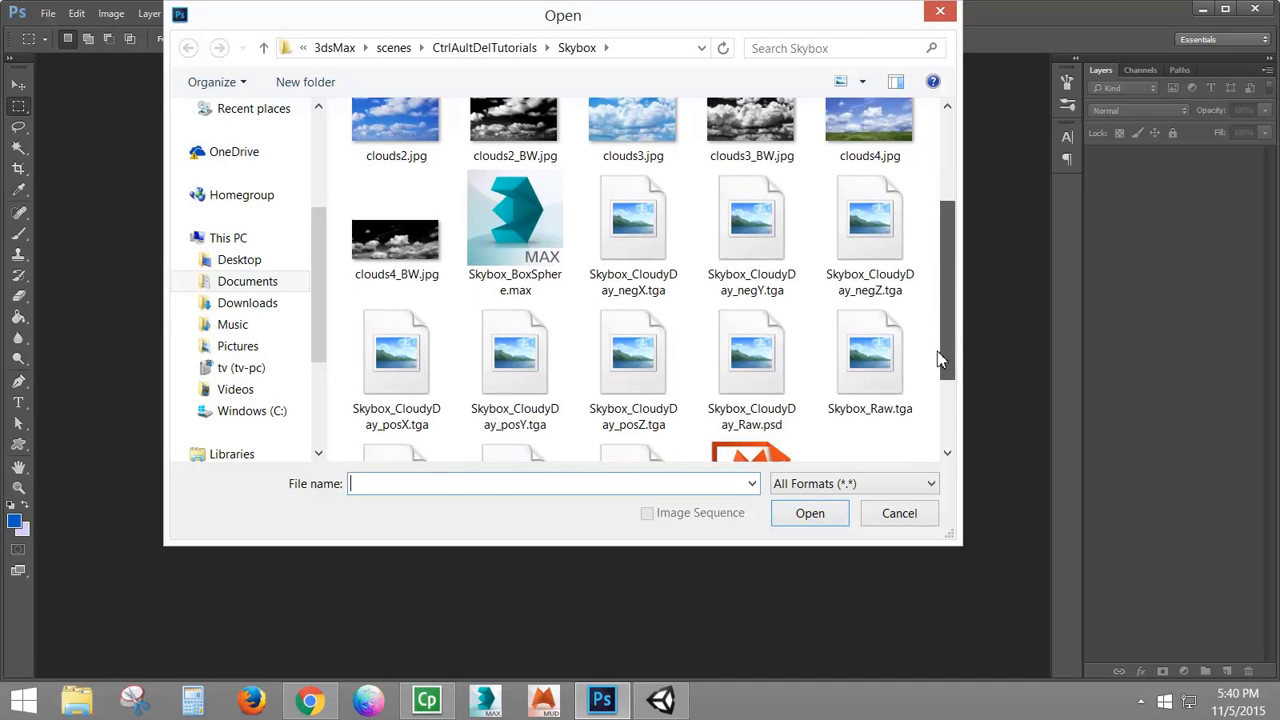
pyautogui.click(698, 226)
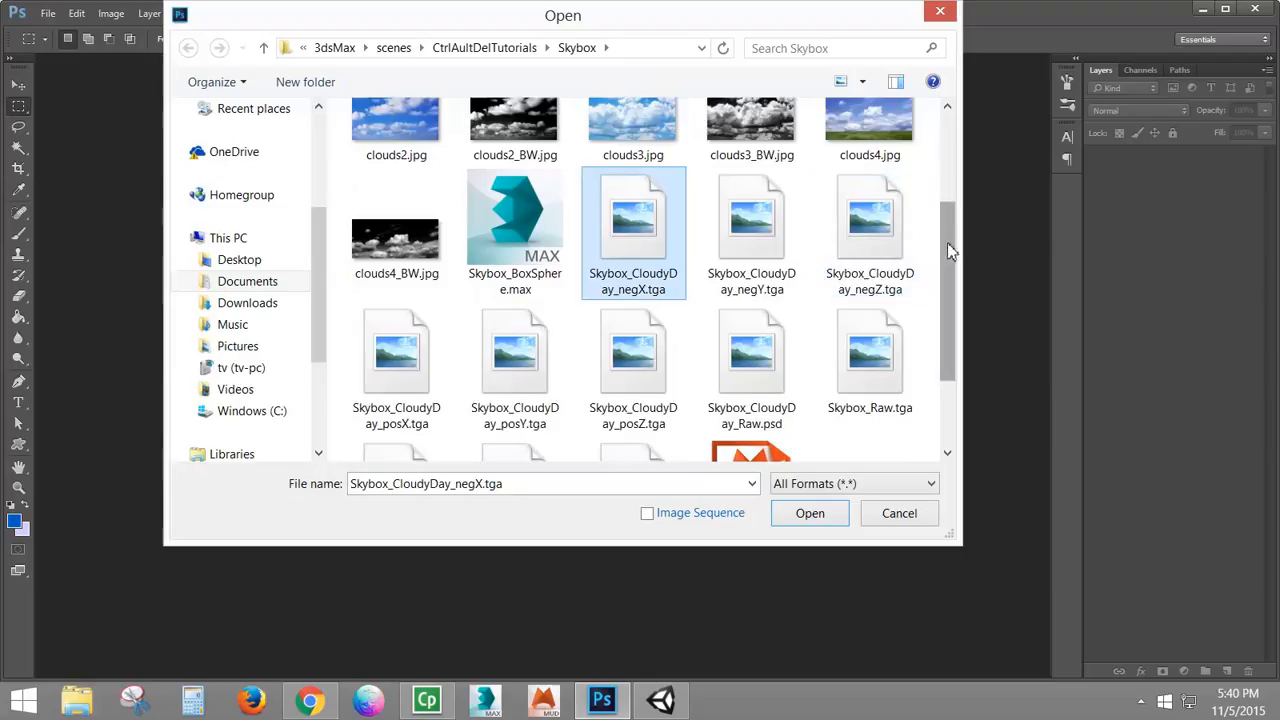
pyautogui.moveTo(946, 246); pyautogui.dragTo(946, 272)
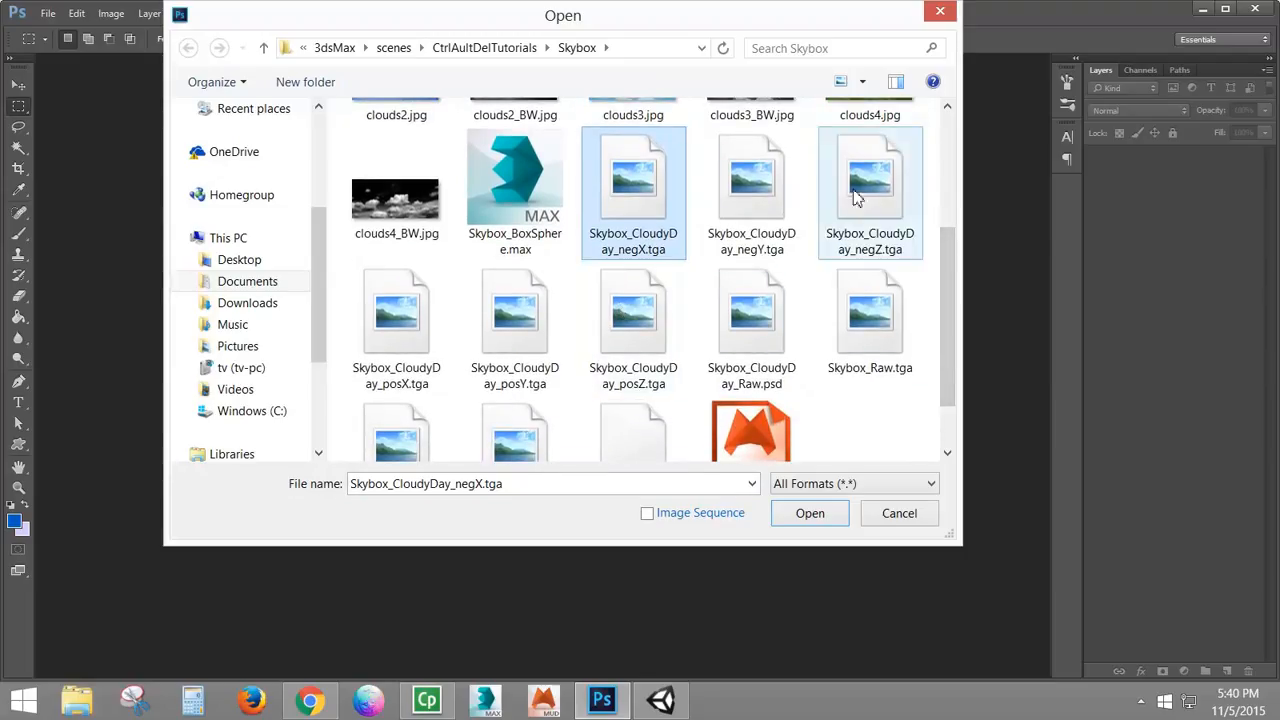
pyautogui.keyDown('shift'); pyautogui.click(648, 305); pyautogui.keyUp('shift')
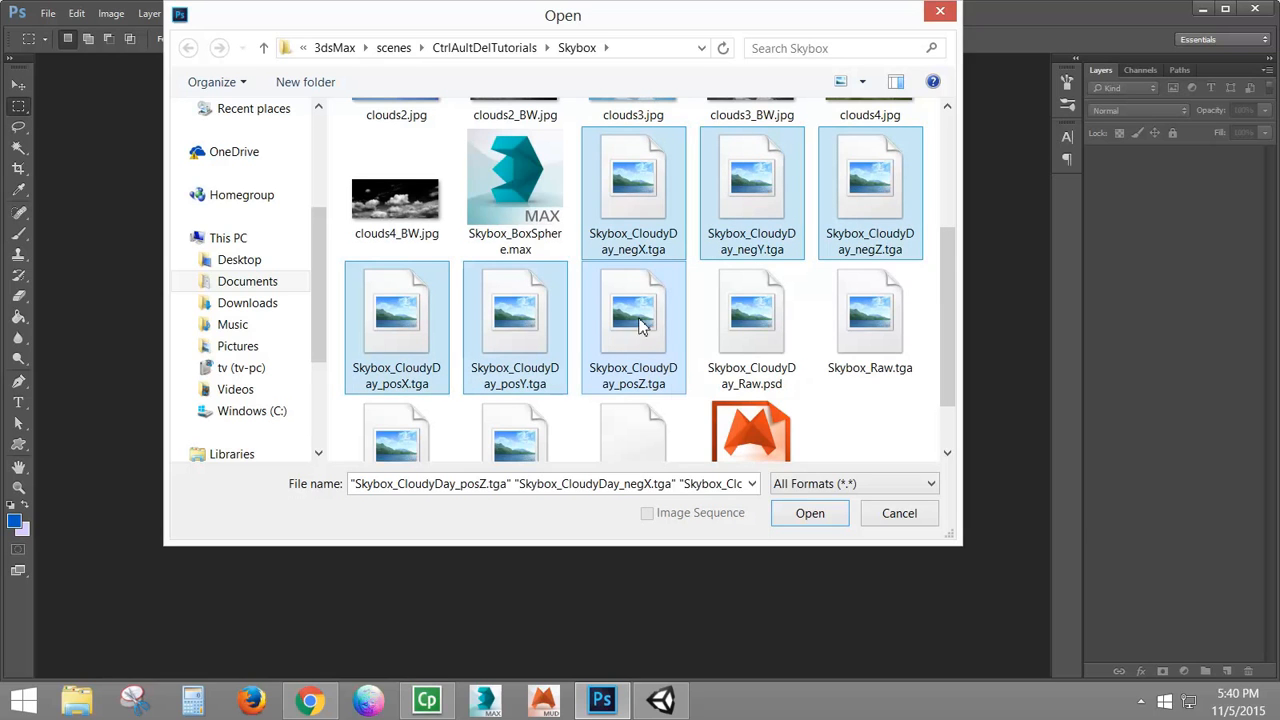
pyautogui.click(793, 514)
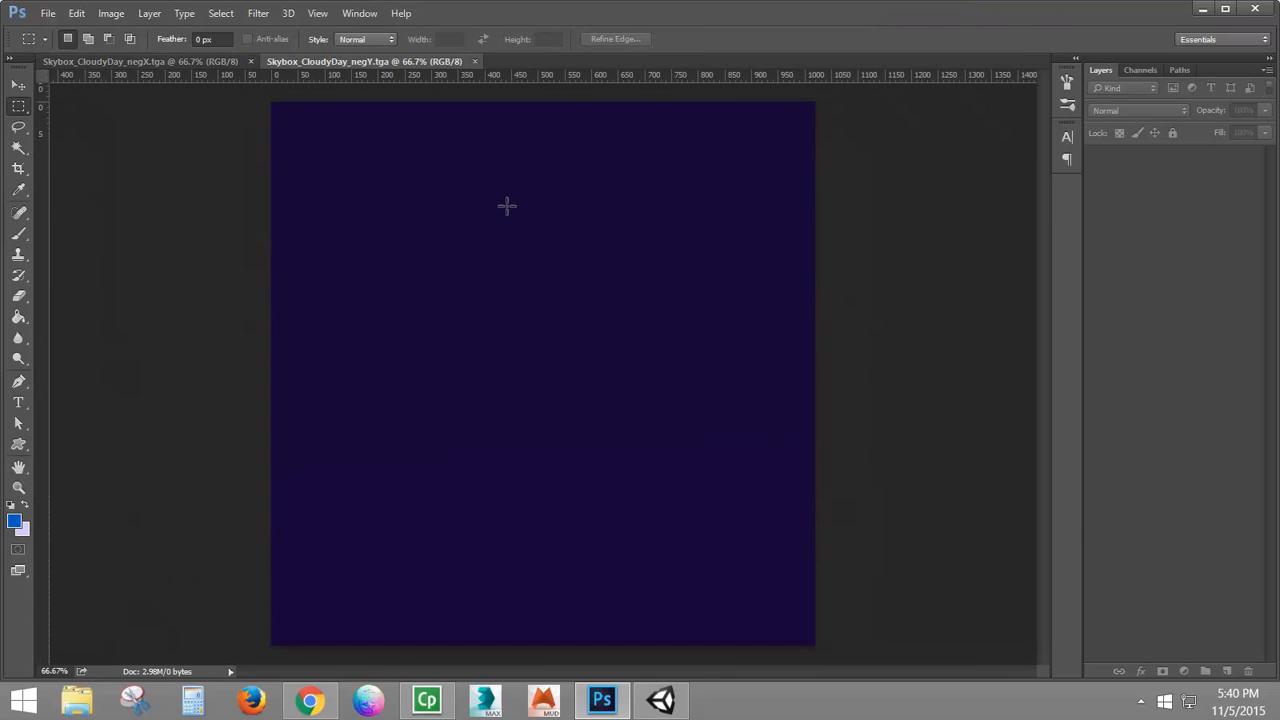
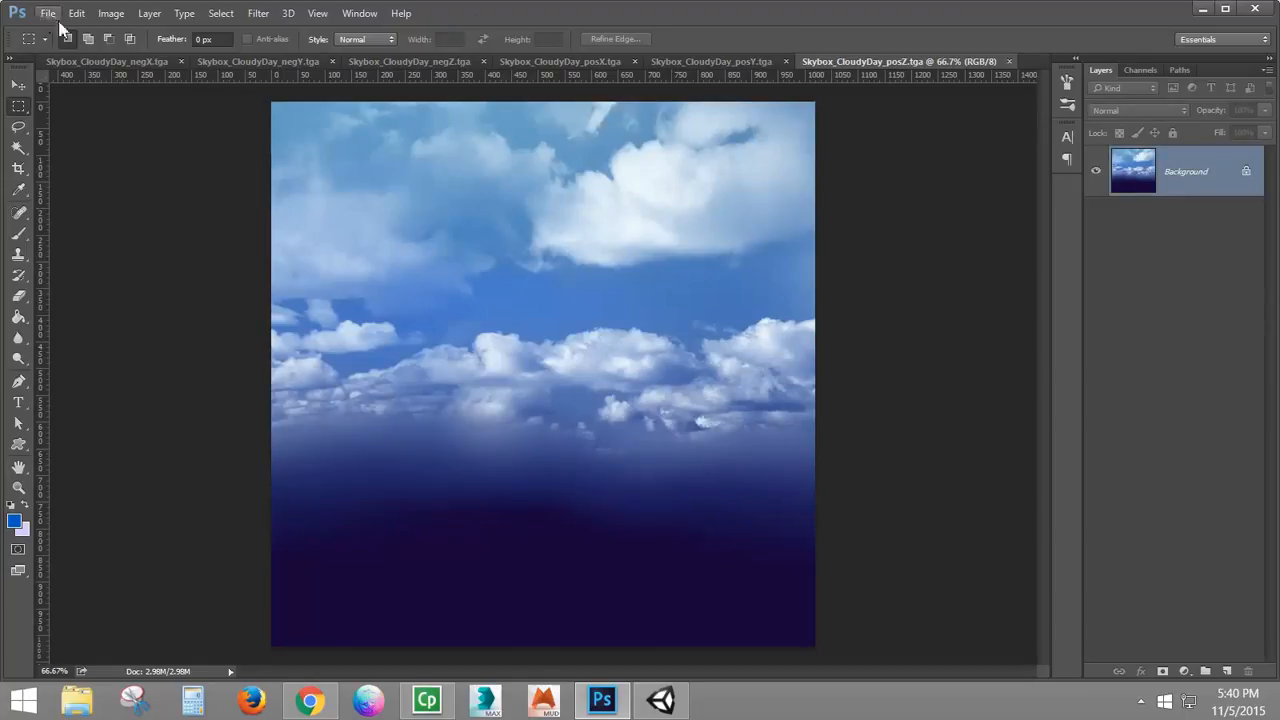
# Step: Show the Actions list and create a new action set named Skybox_1024x1024
pyautogui.click(361, 15)
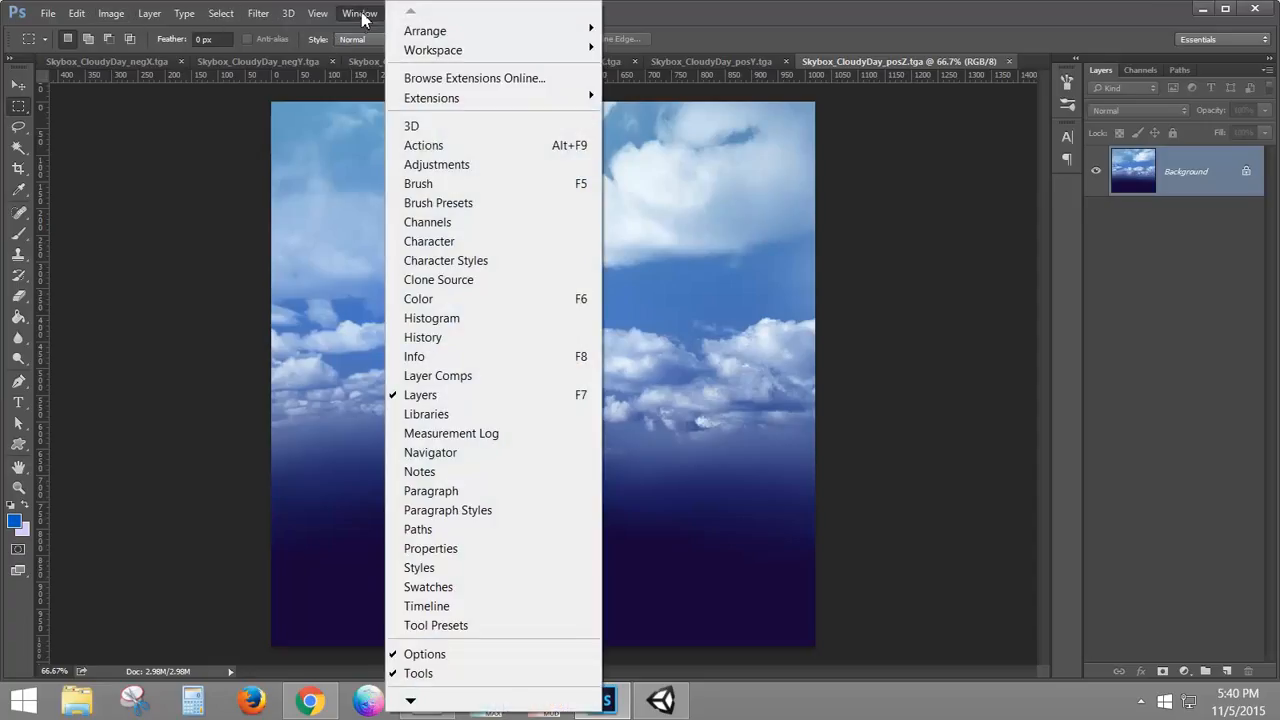
pyautogui.click(430, 145)
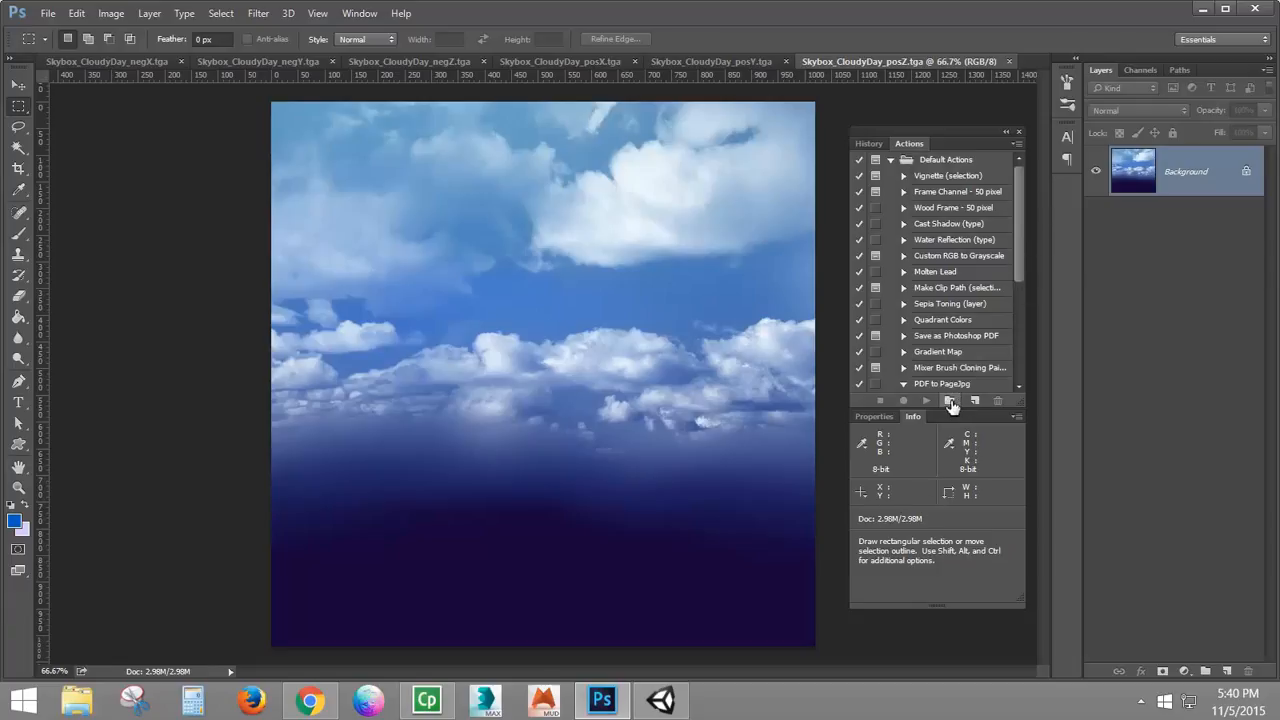
pyautogui.click(949, 401)
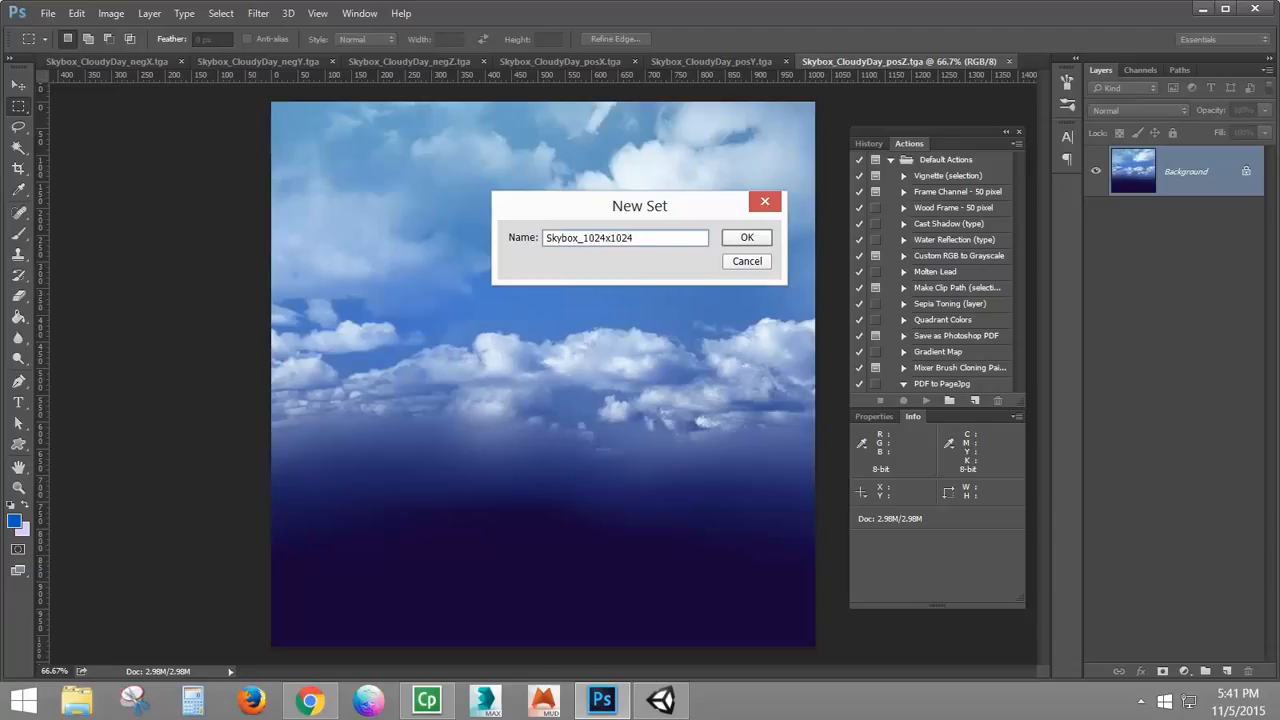
pyautogui.click(747, 238)
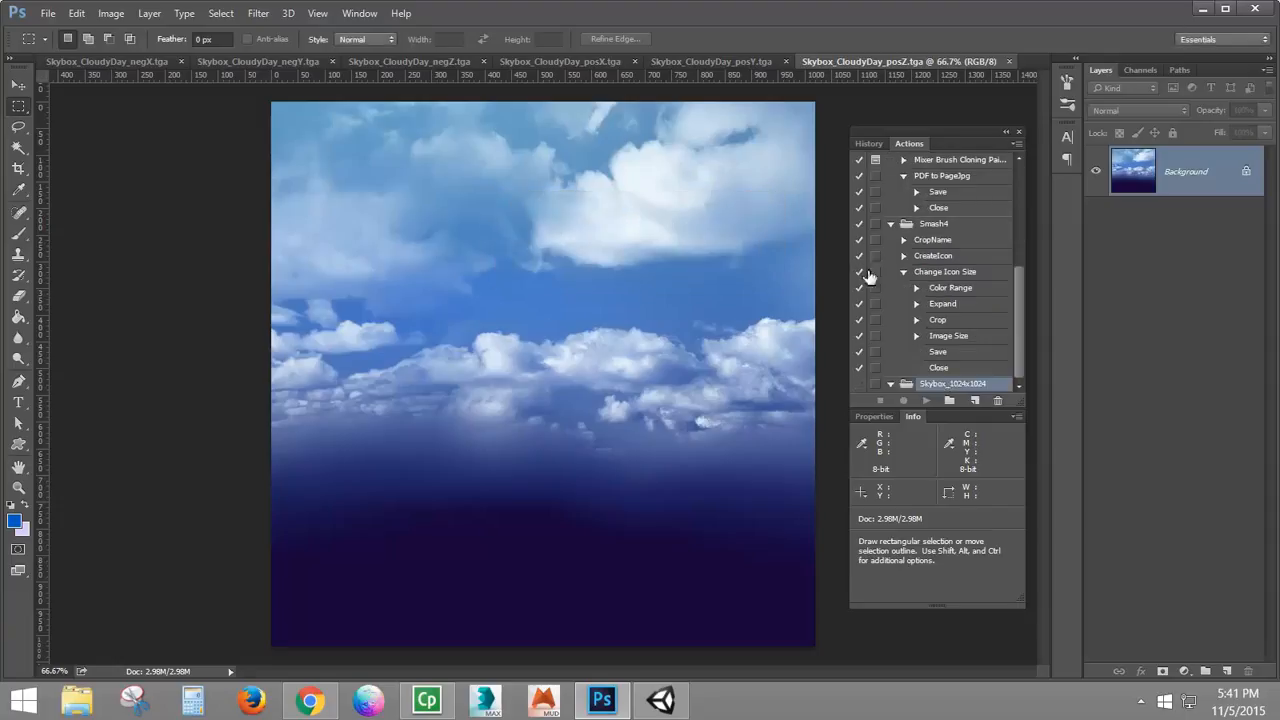
# Step: Create a new action named Skybox_1024x1024 in the Skybox_1024x1024 set and start recording it
pyautogui.click(976, 401)
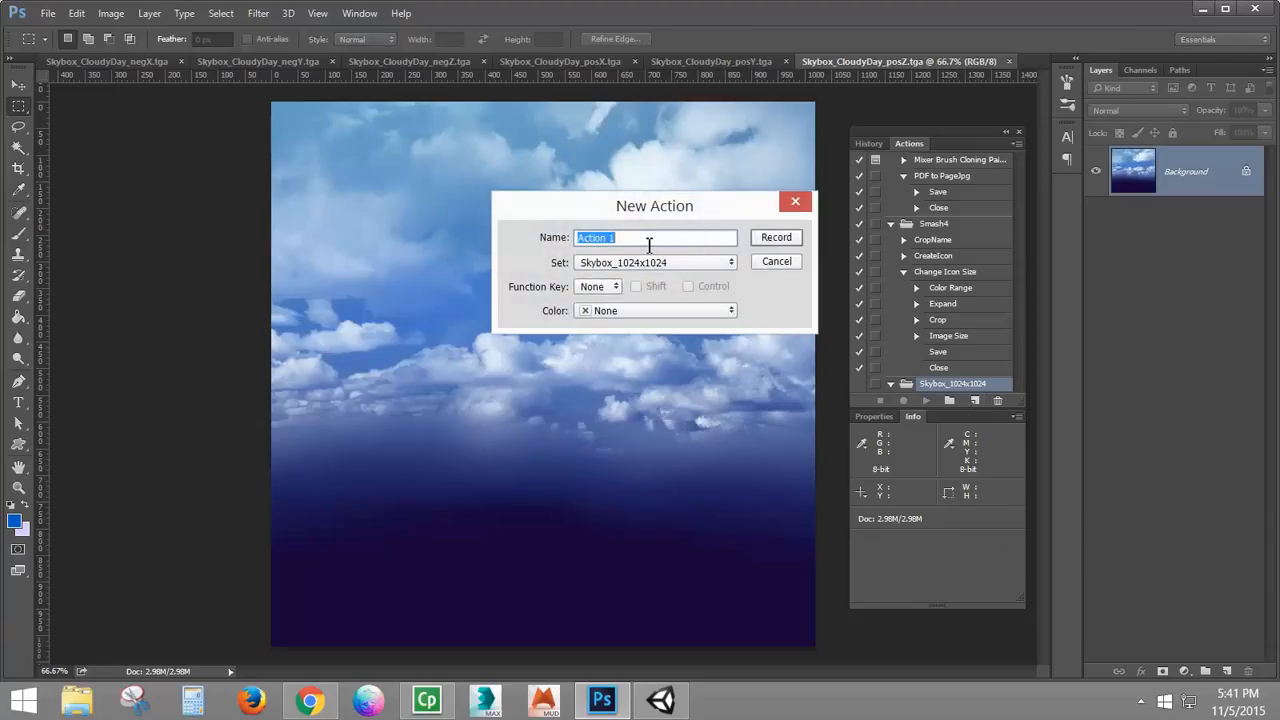
pyautogui.write('Skybox_1024x1024')
pyautogui.click(776, 237)
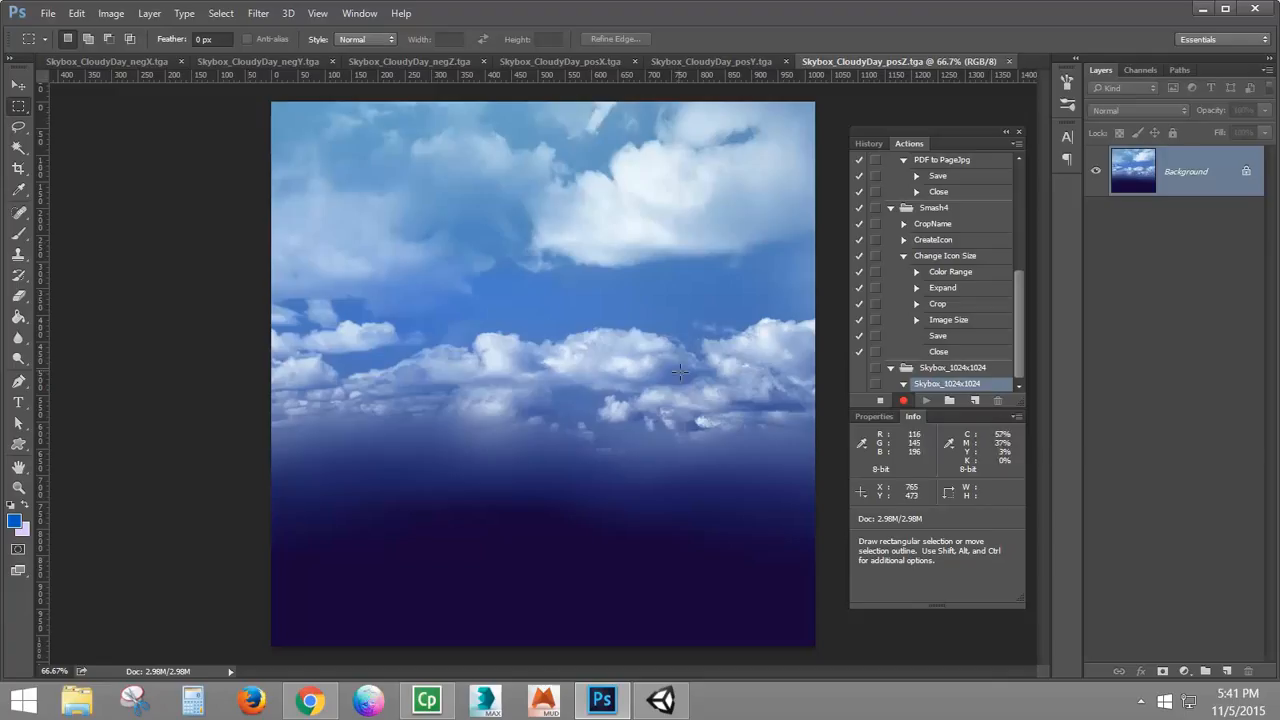
# Step: Record resizing the posZ image to 1024 by 1024 pixels with width and height unlinked
pyautogui.click(112, 14)
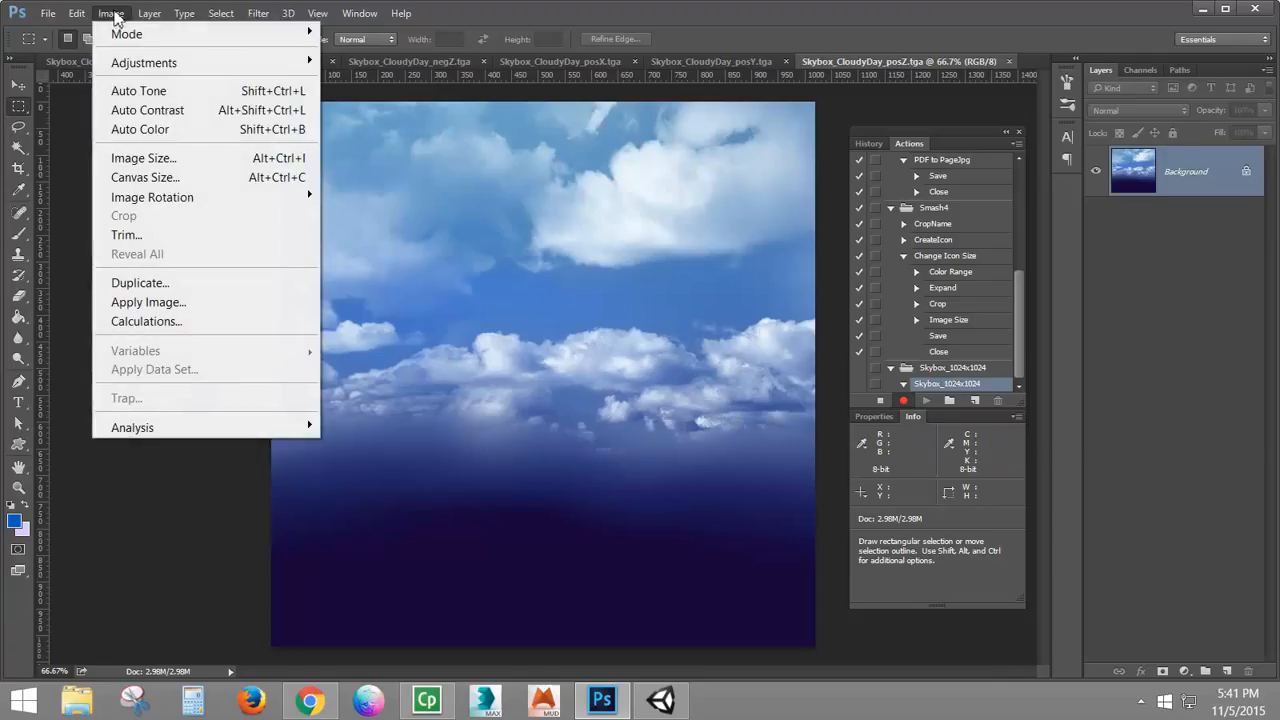
pyautogui.click(144, 158)
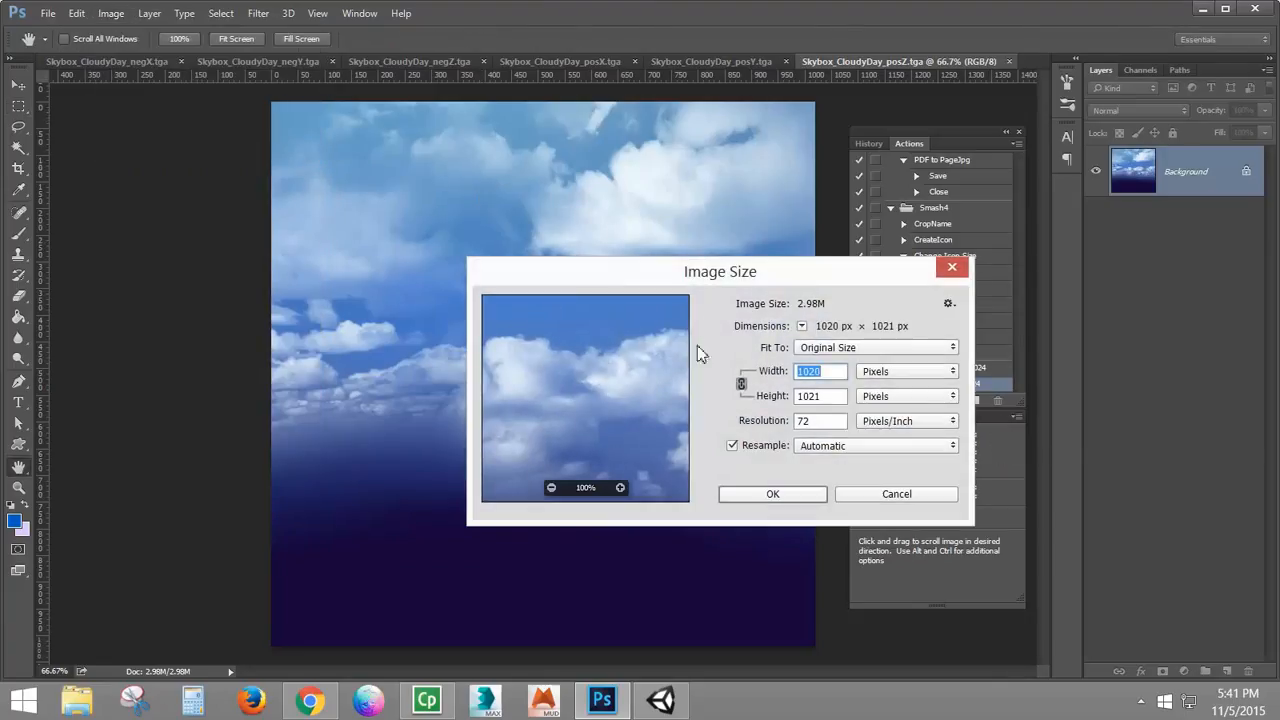
pyautogui.click(741, 384)
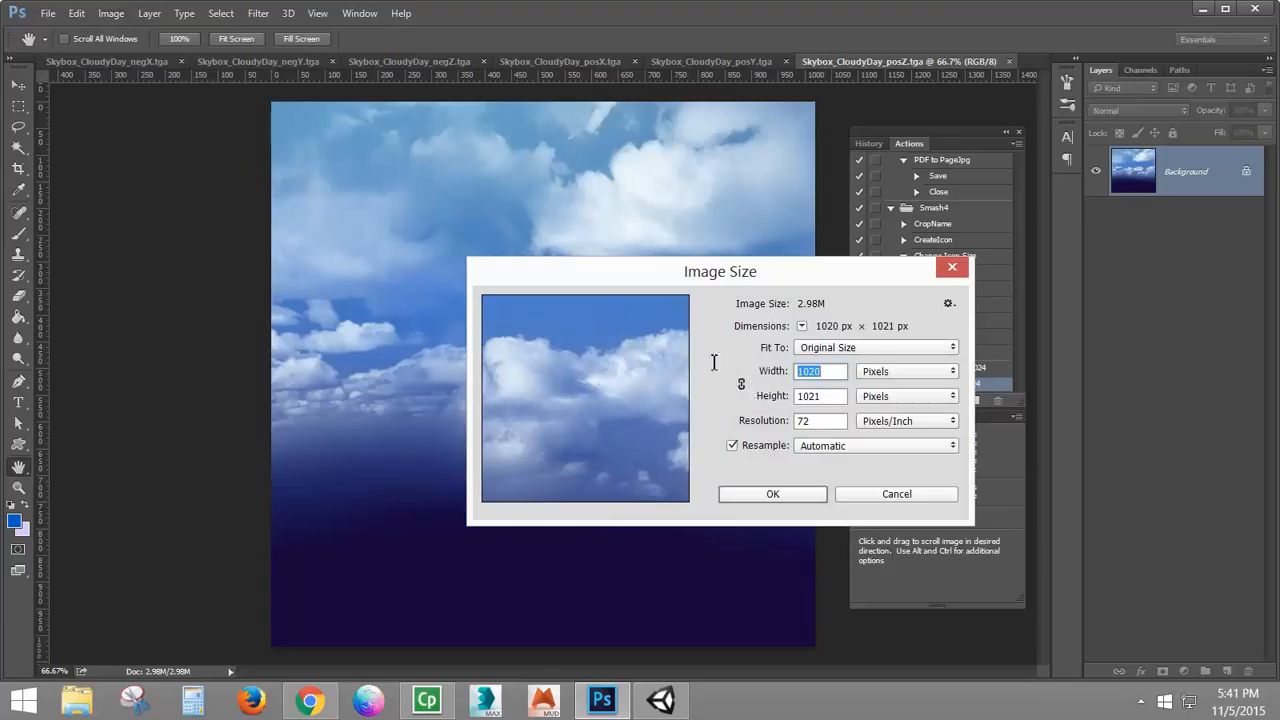
pyautogui.write('1024')
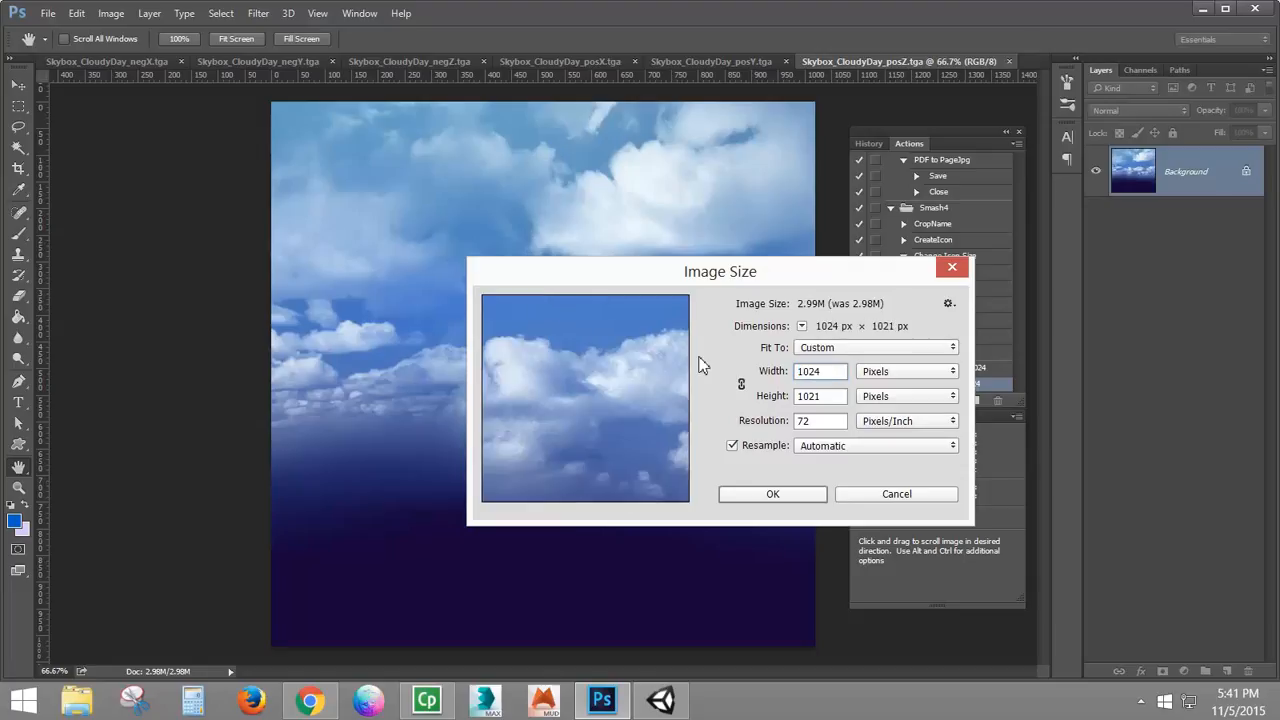
pyautogui.press('Tab')
pyautogui.write('1024')
pyautogui.click(772, 494)
pyautogui.press('m')
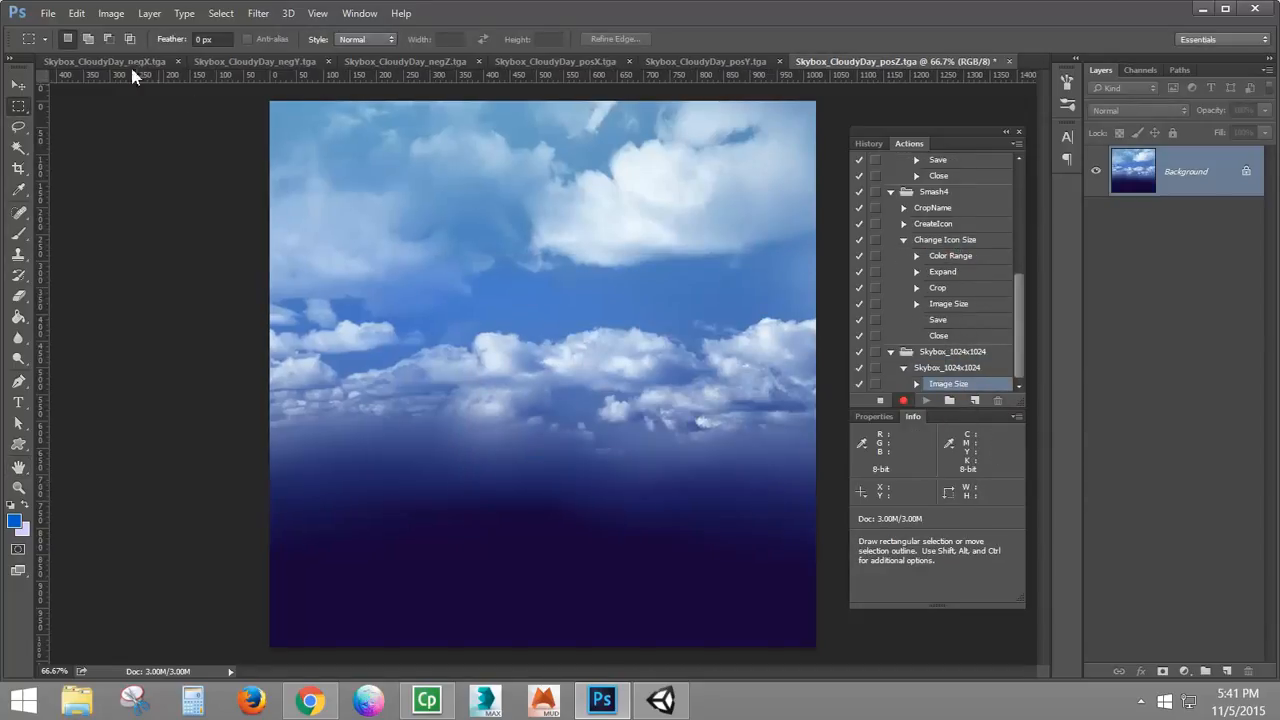
# Step: Record saving and closing the posZ image, and stop recording the action
pyautogui.click(49, 14)
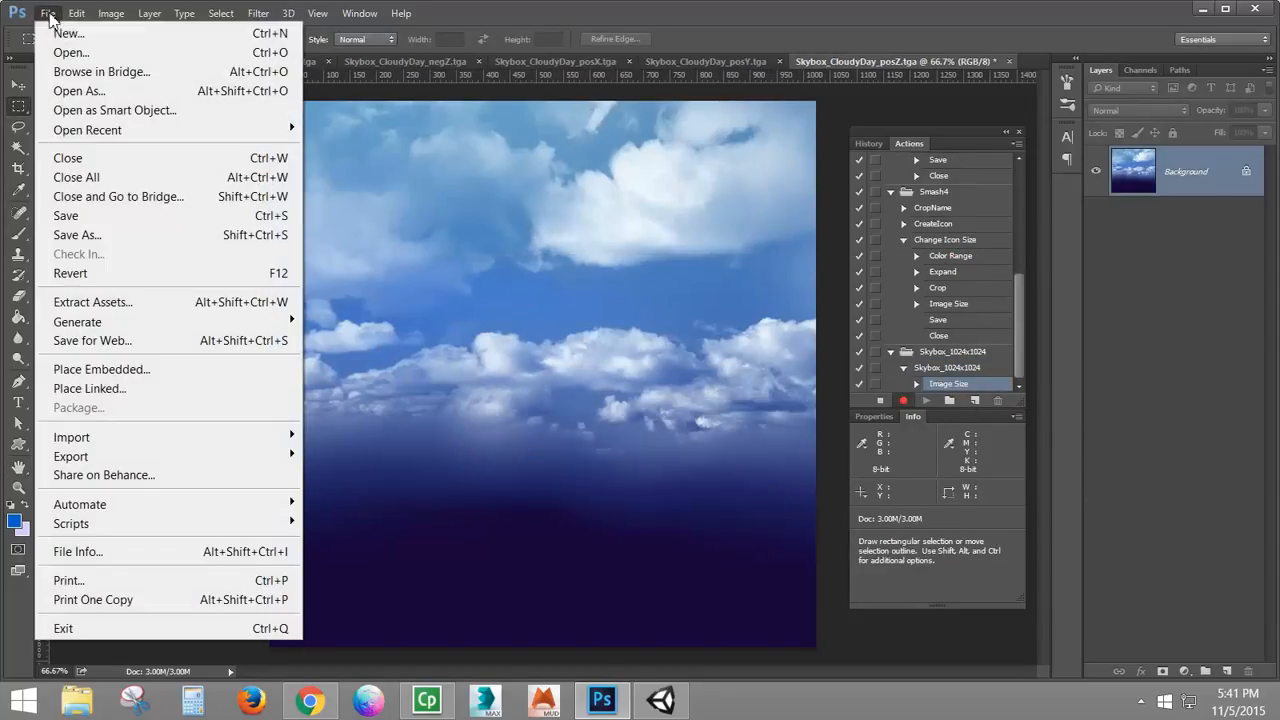
pyautogui.click(82, 220)
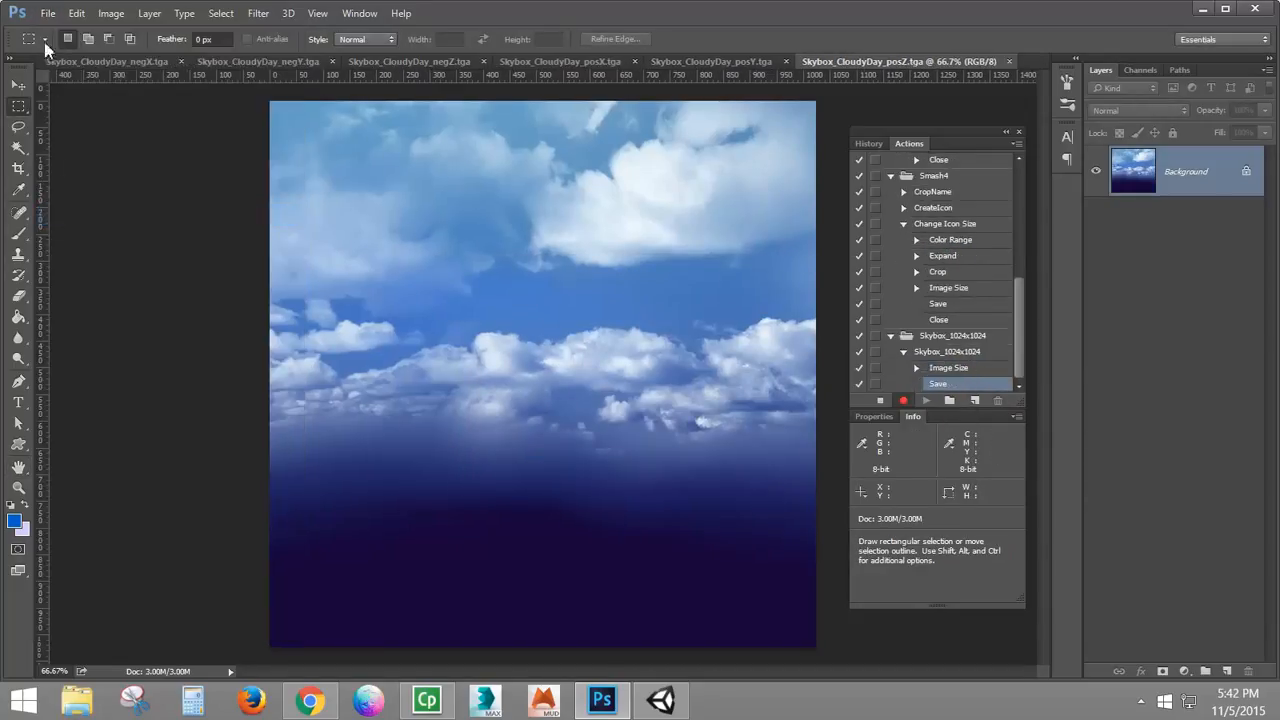
pyautogui.click(47, 13)
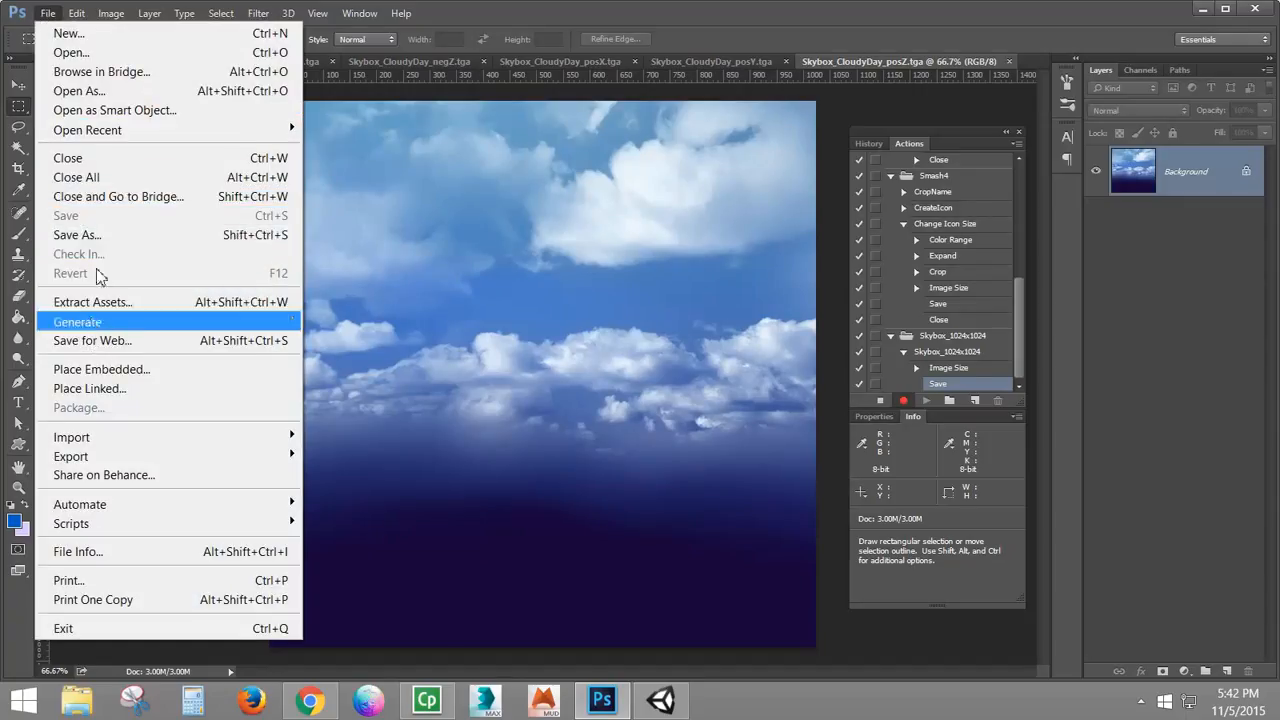
pyautogui.click(75, 158)
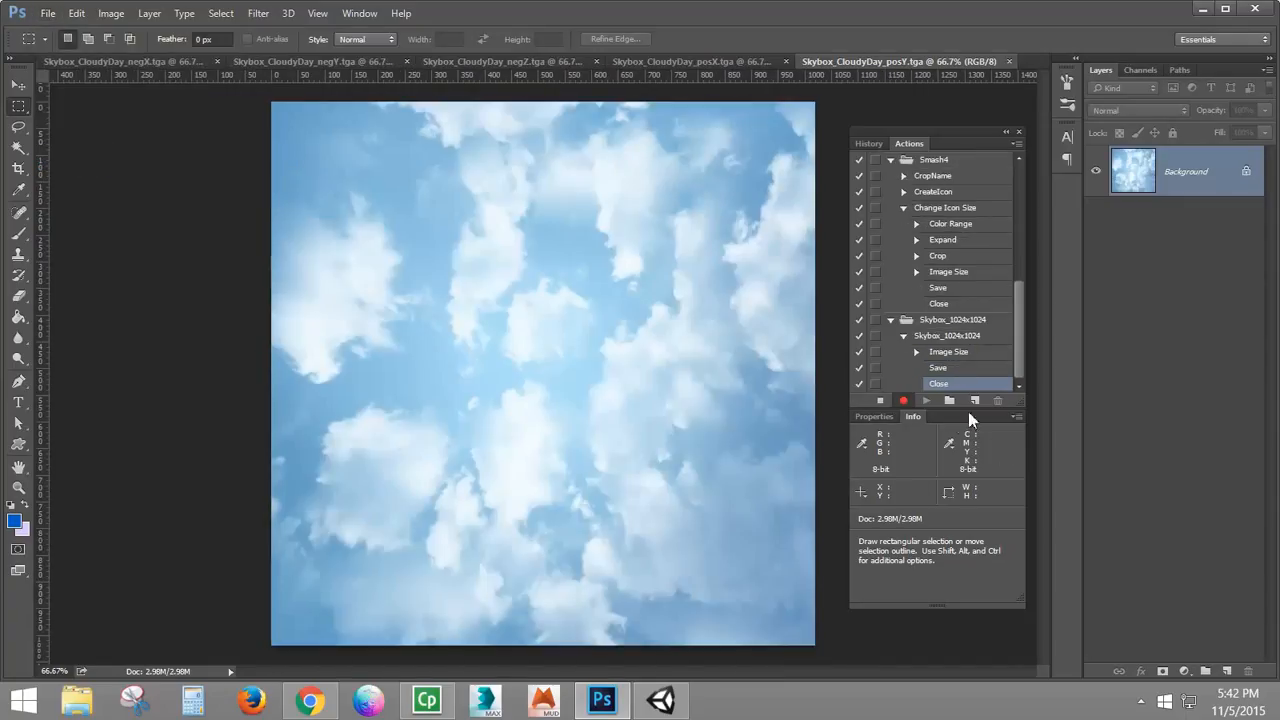
pyautogui.click(880, 401)
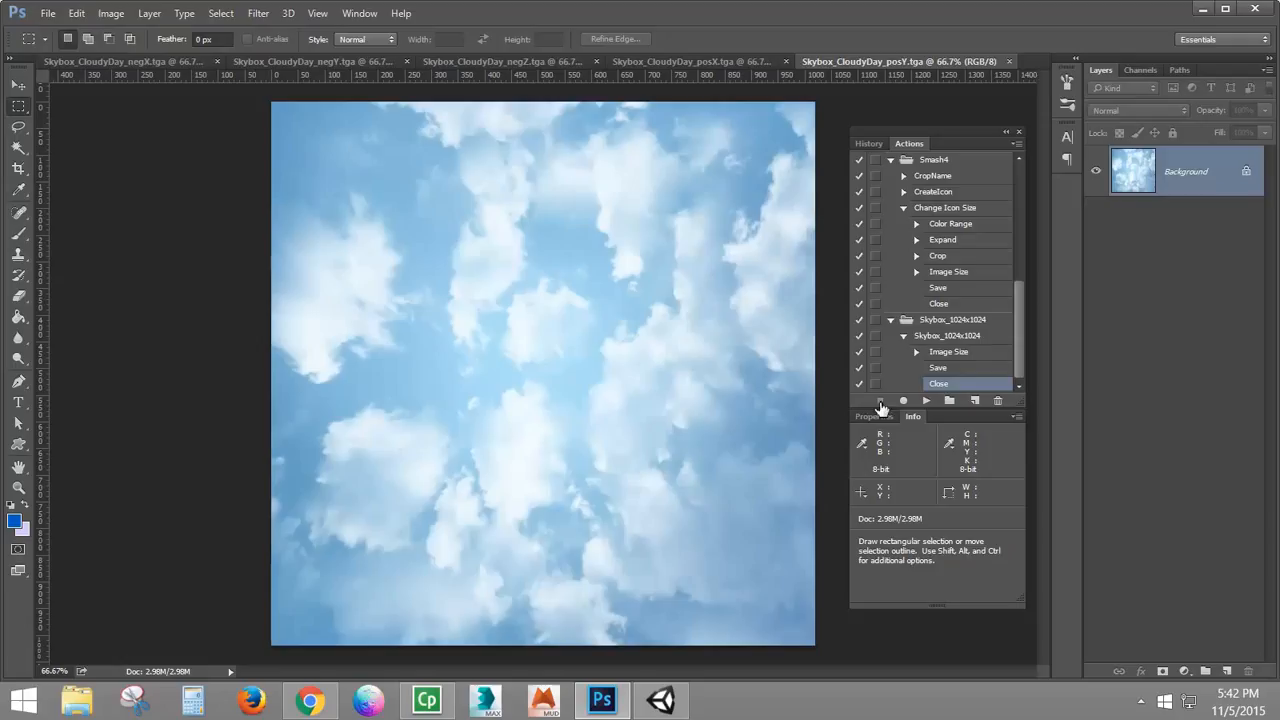
# Step: Run a batch of the Skybox_1024x1024 action on all opened files, with no destination
pyautogui.click(933, 340)
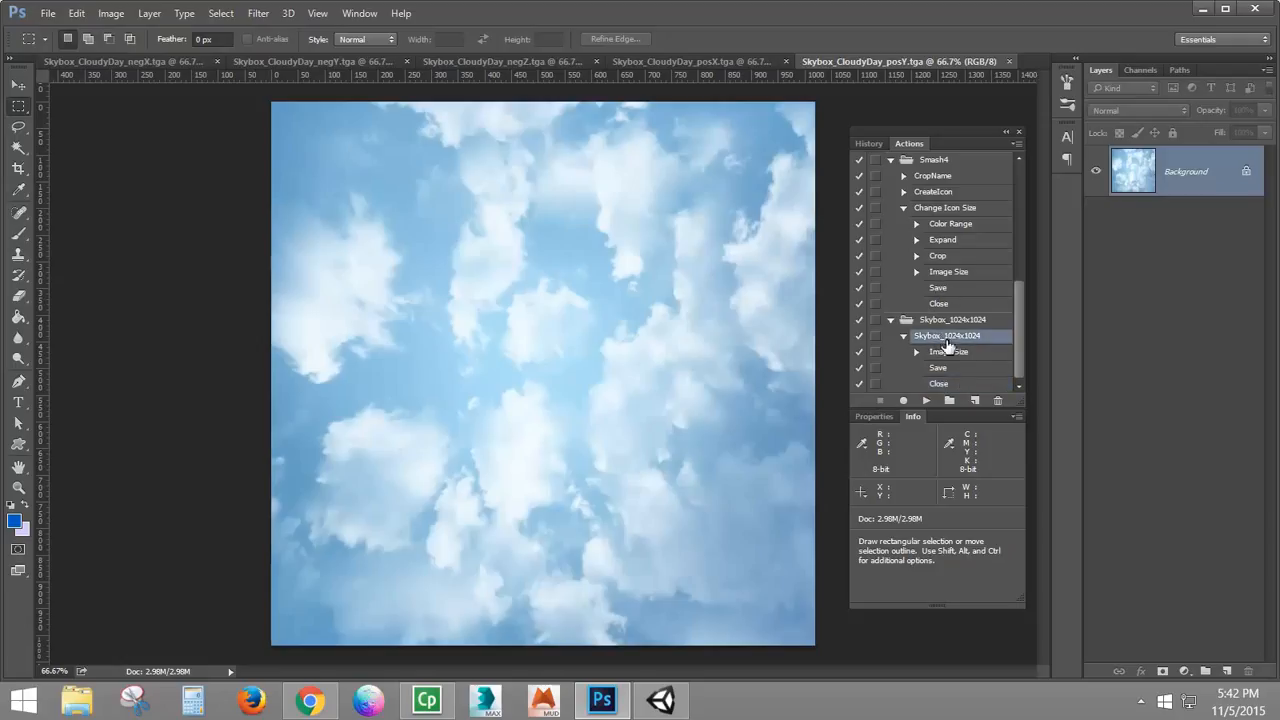
pyautogui.click(49, 13)
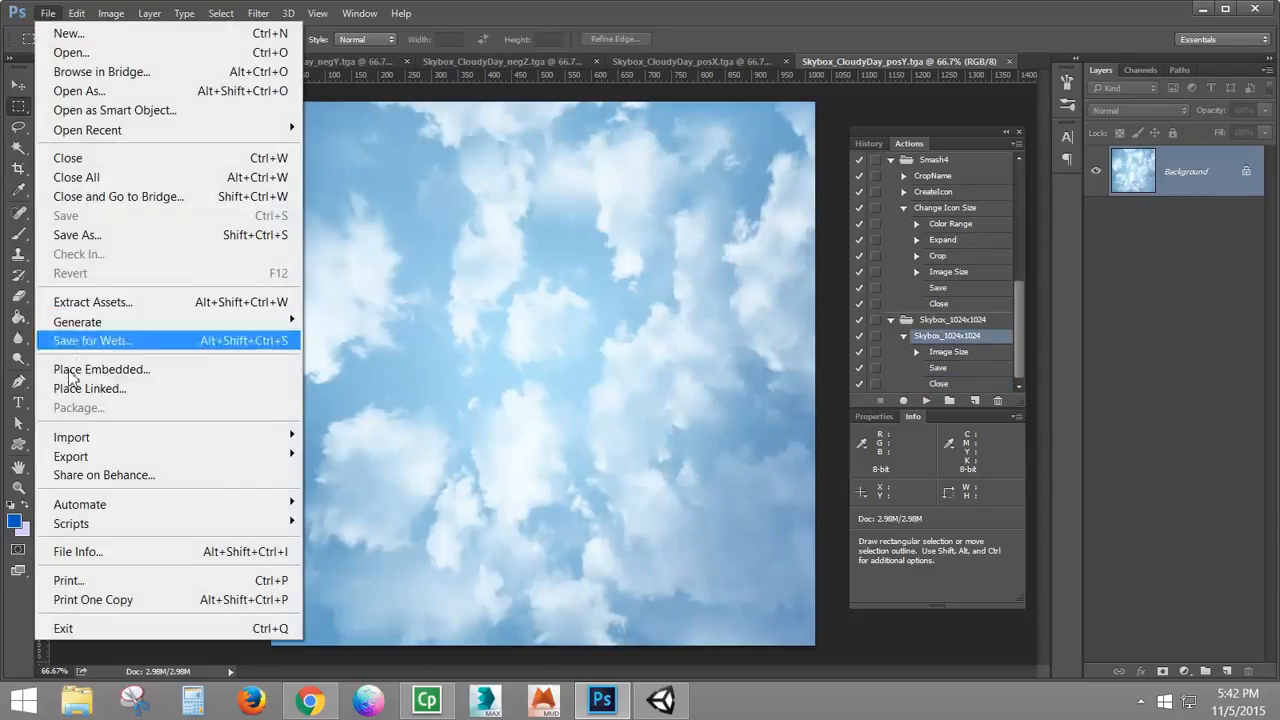
pyautogui.moveTo(90, 507)
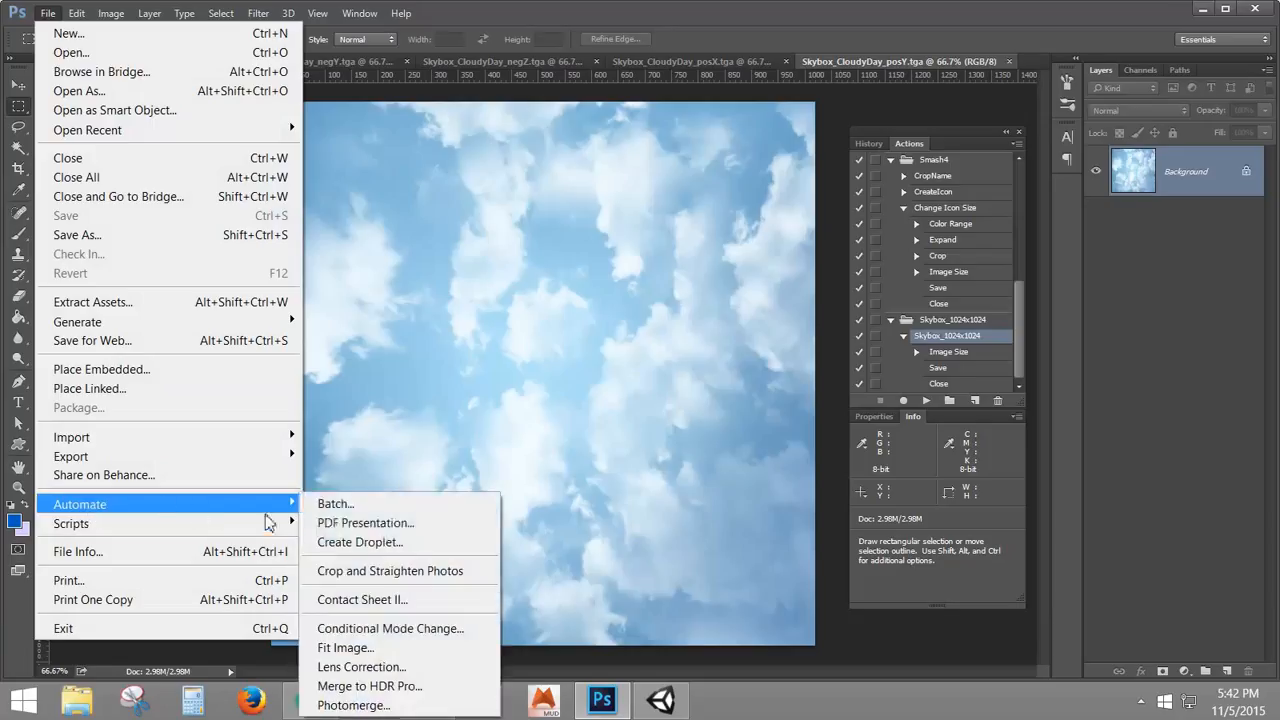
pyautogui.click(358, 503)
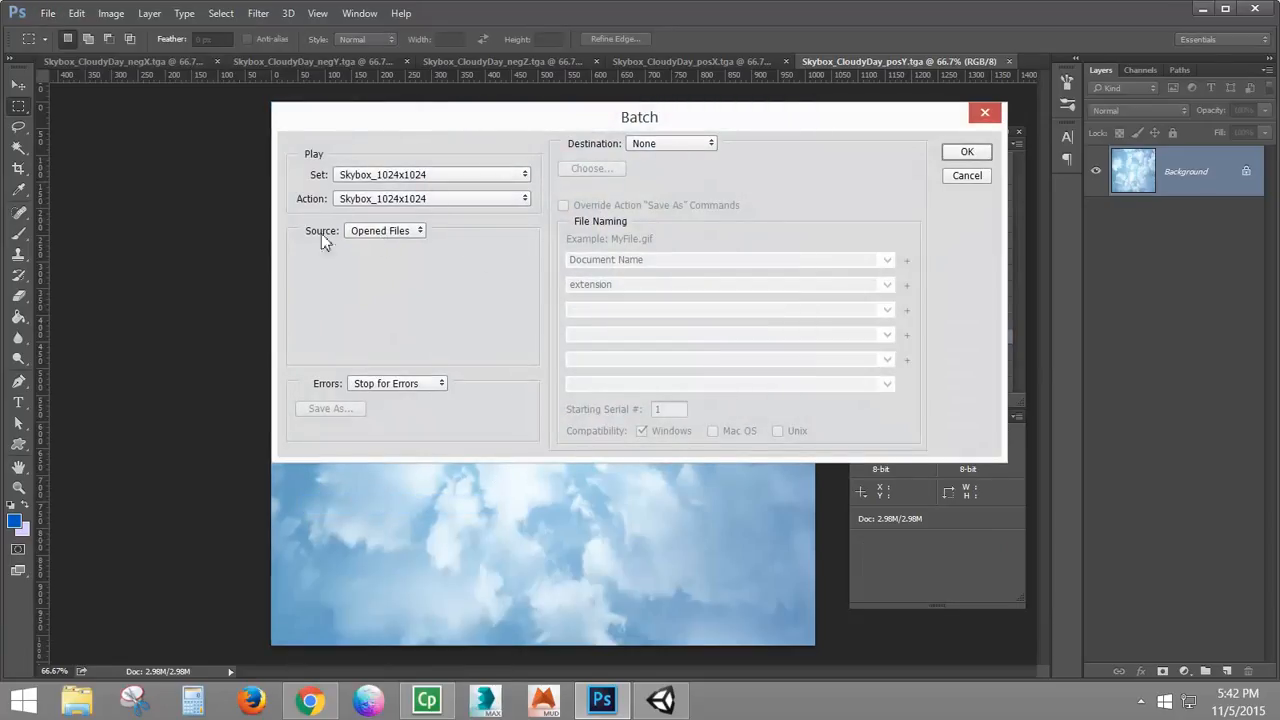
pyautogui.click(396, 233)
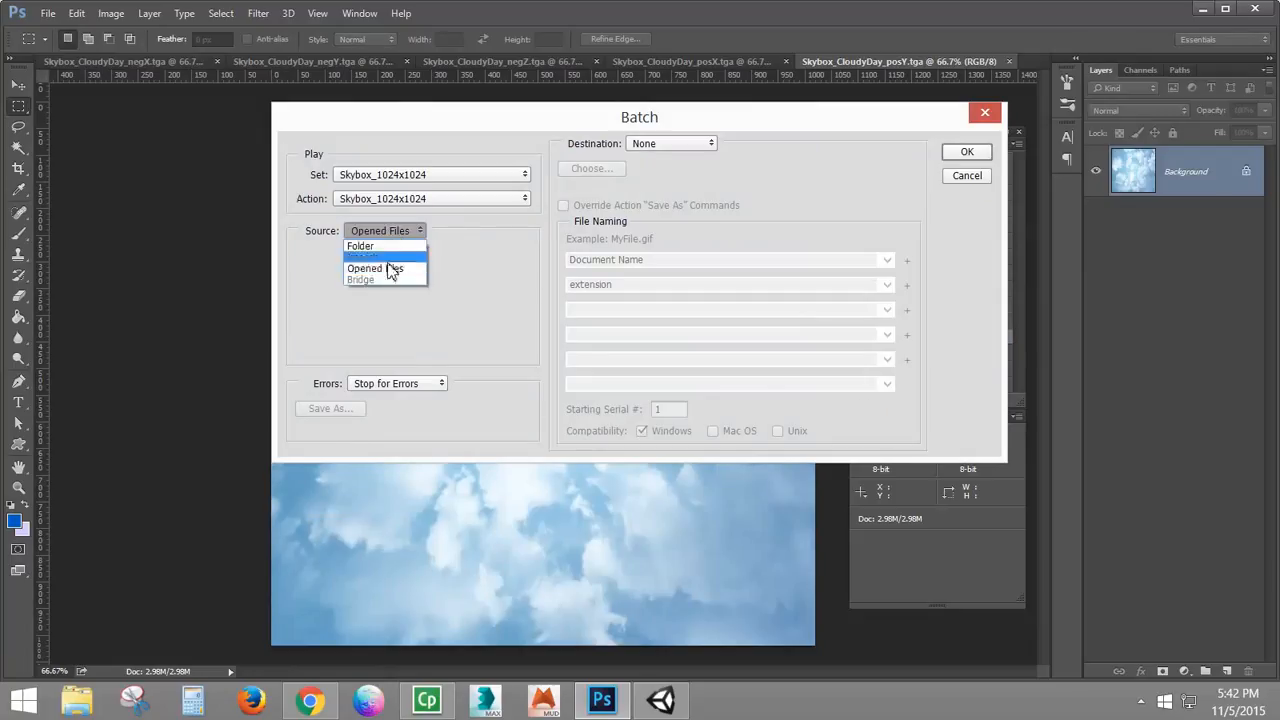
pyautogui.click(378, 234)
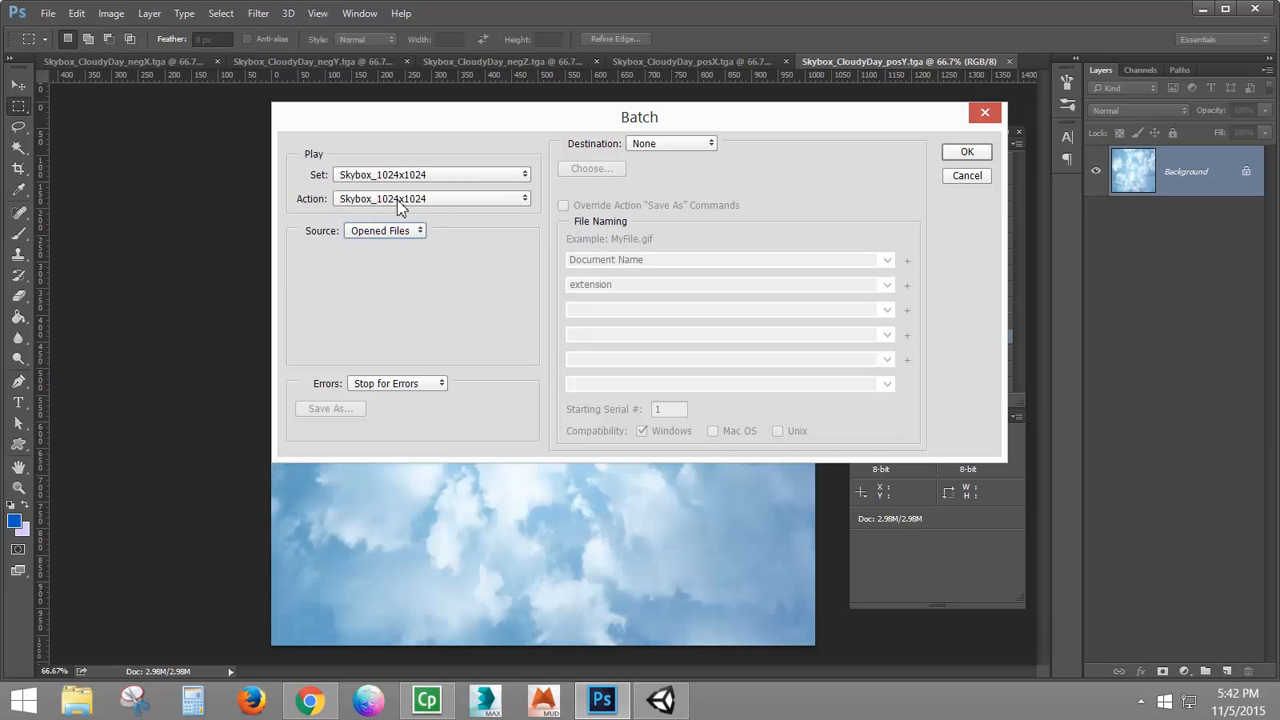
pyautogui.click(972, 155)
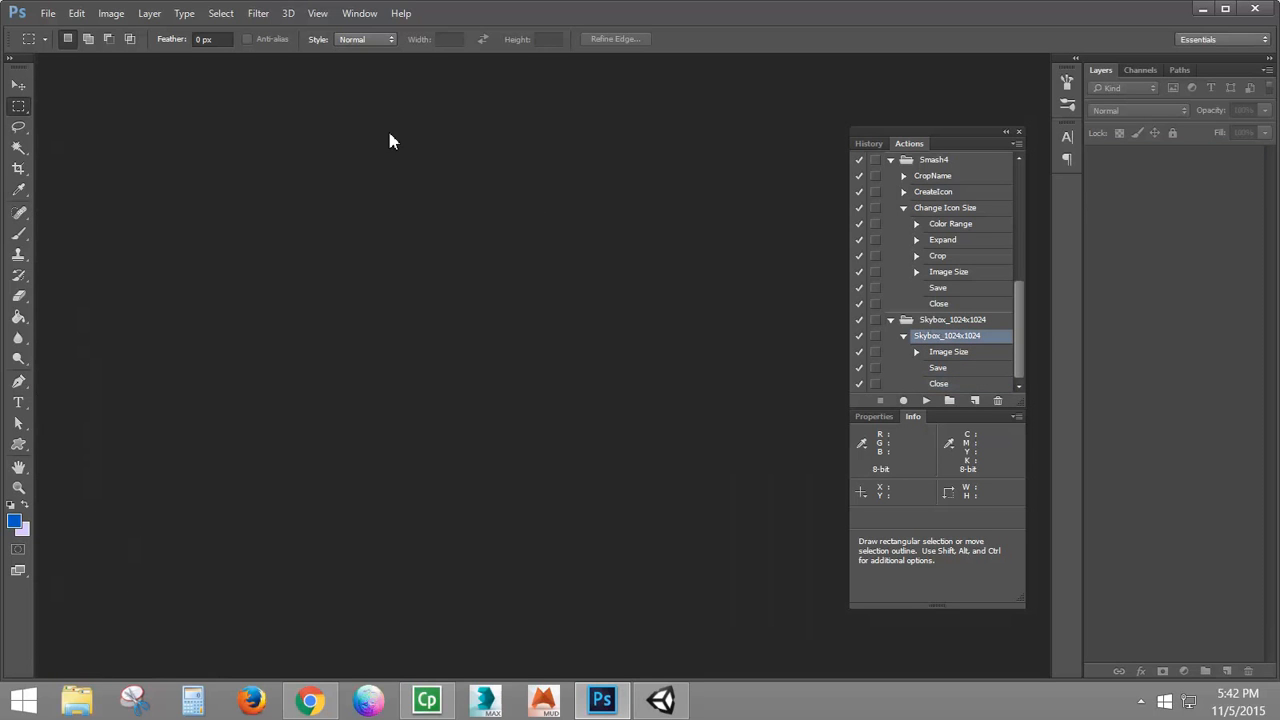
# Step: Open the six Skybox_CloudyDay Targa faces, negX through posZ, from the Skybox folder
pyautogui.click(47, 13)
pyautogui.click(60, 53)
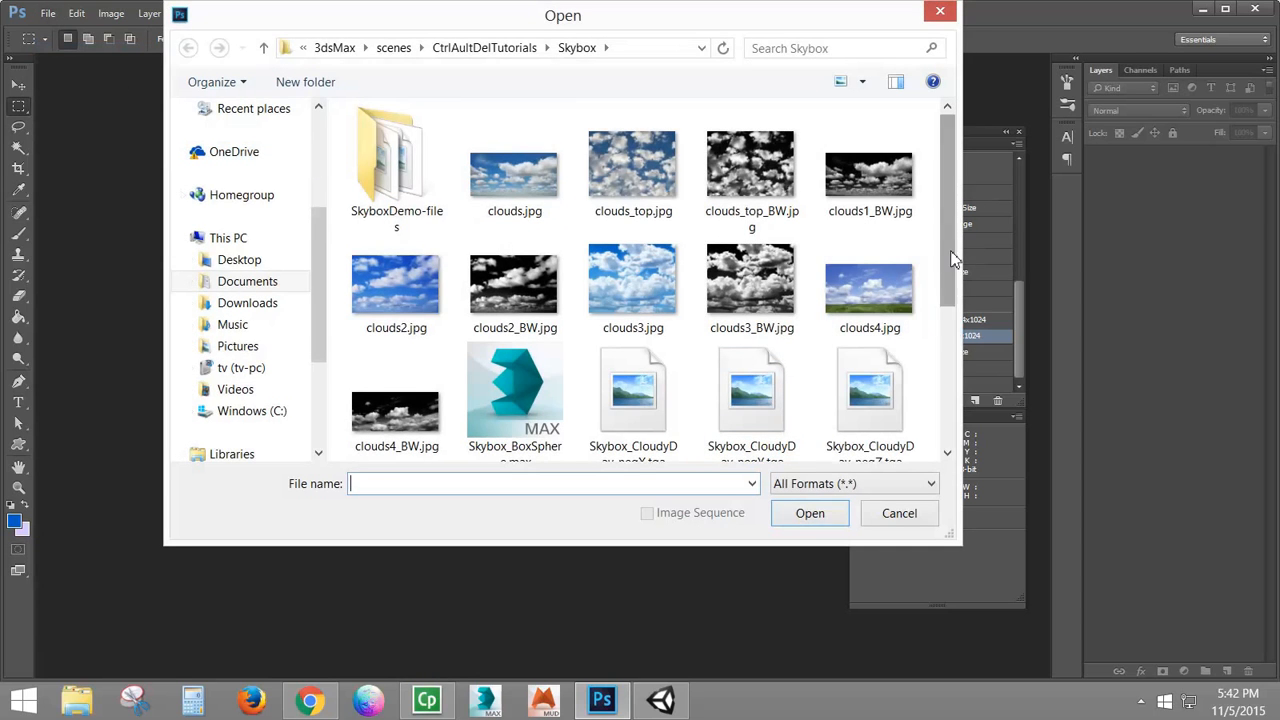
pyautogui.moveTo(955, 262); pyautogui.dragTo(940, 349)
pyautogui.click(636, 220)
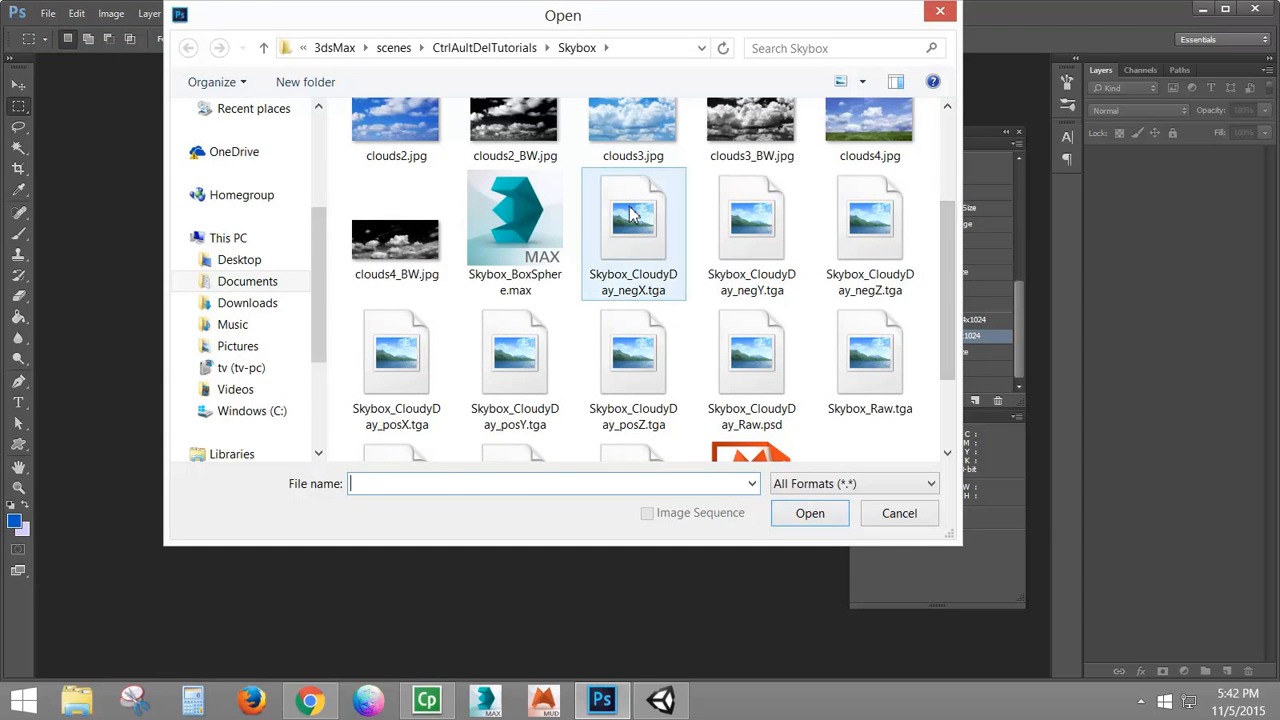
pyautogui.keyDown('shift'); pyautogui.click(623, 357); pyautogui.keyUp('shift')
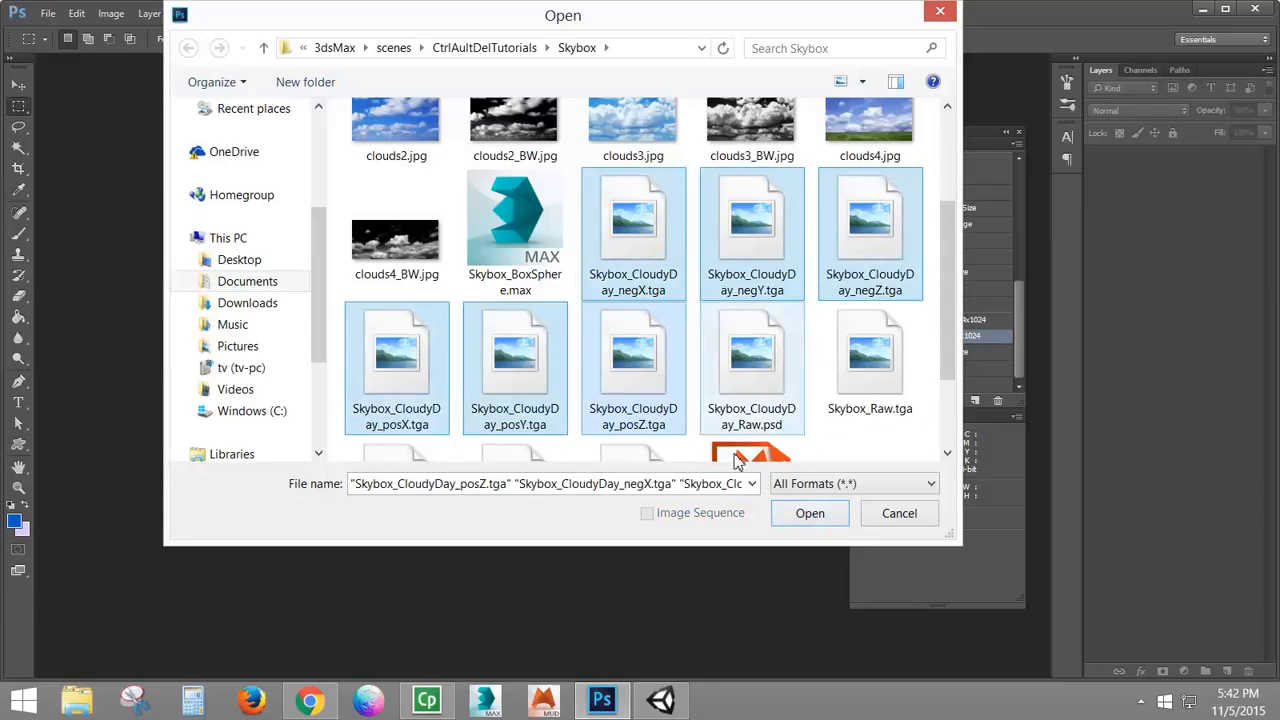
pyautogui.click(831, 513)
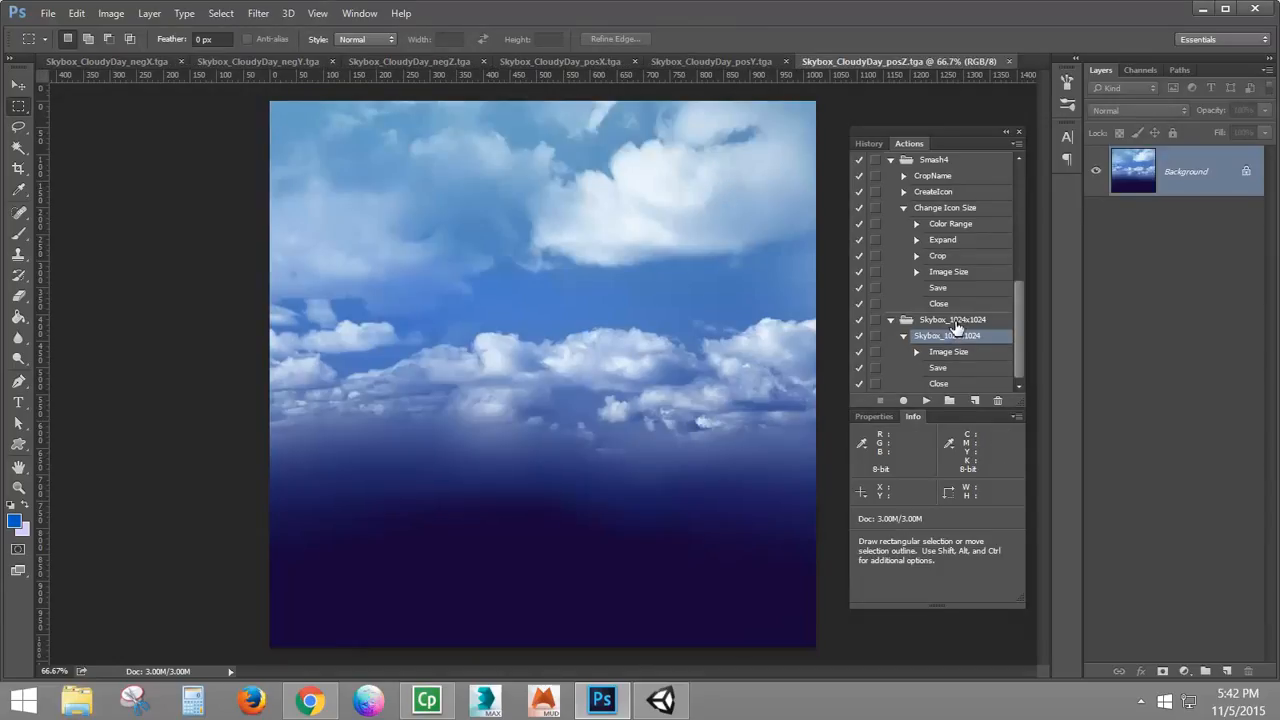
# Step: Create a new action named OpenEXR in the Skybox_1024x1024 set and start recording it
pyautogui.click(954, 320)
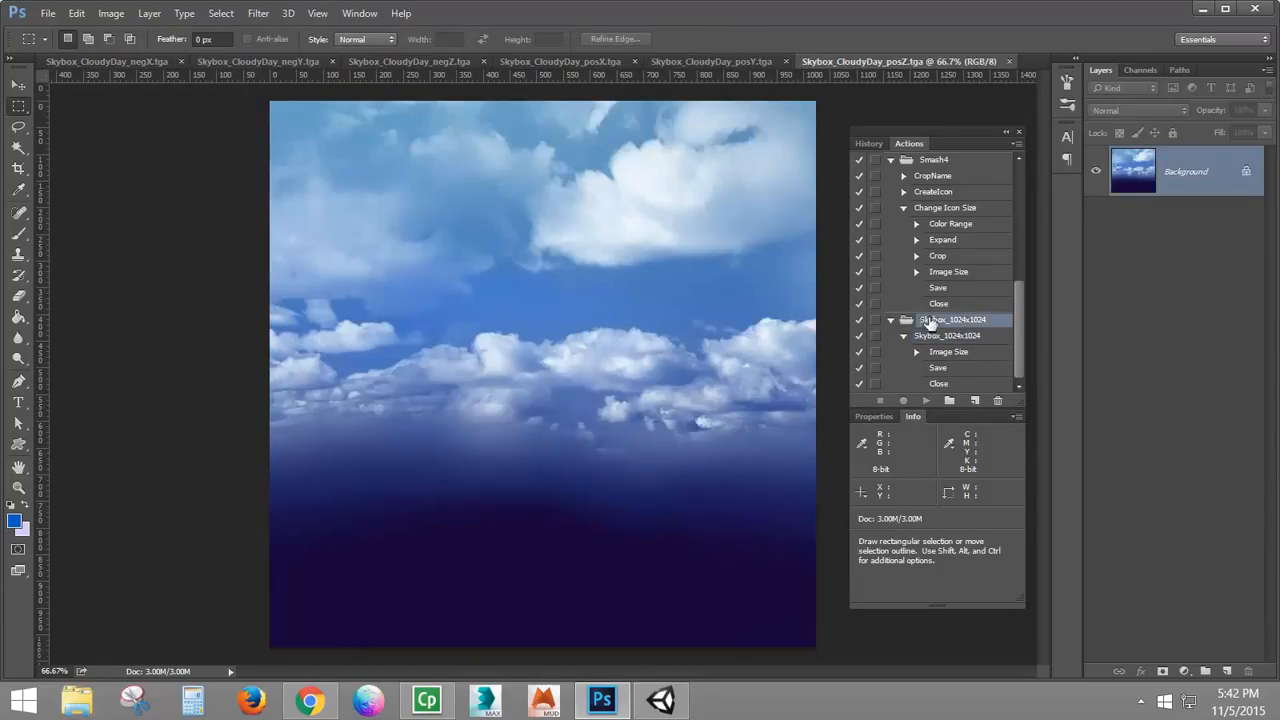
pyautogui.click(975, 400)
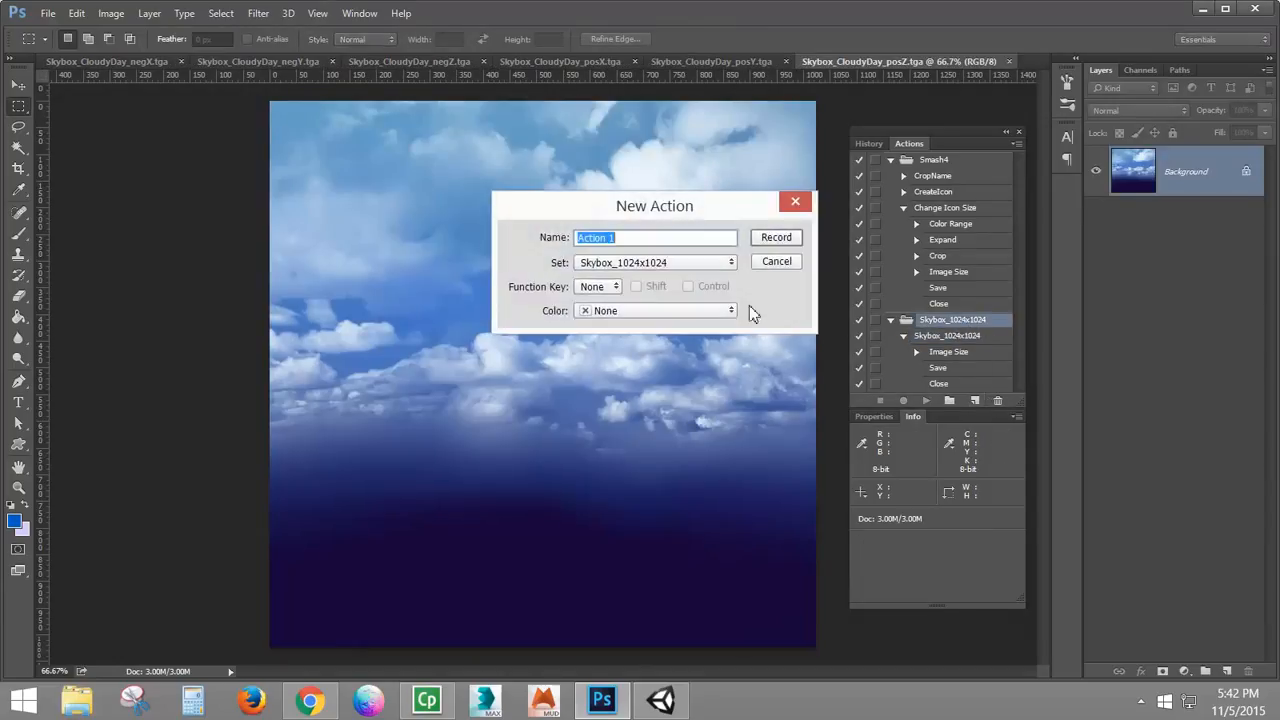
pyautogui.write('OpenEXR')
pyautogui.click(787, 239)
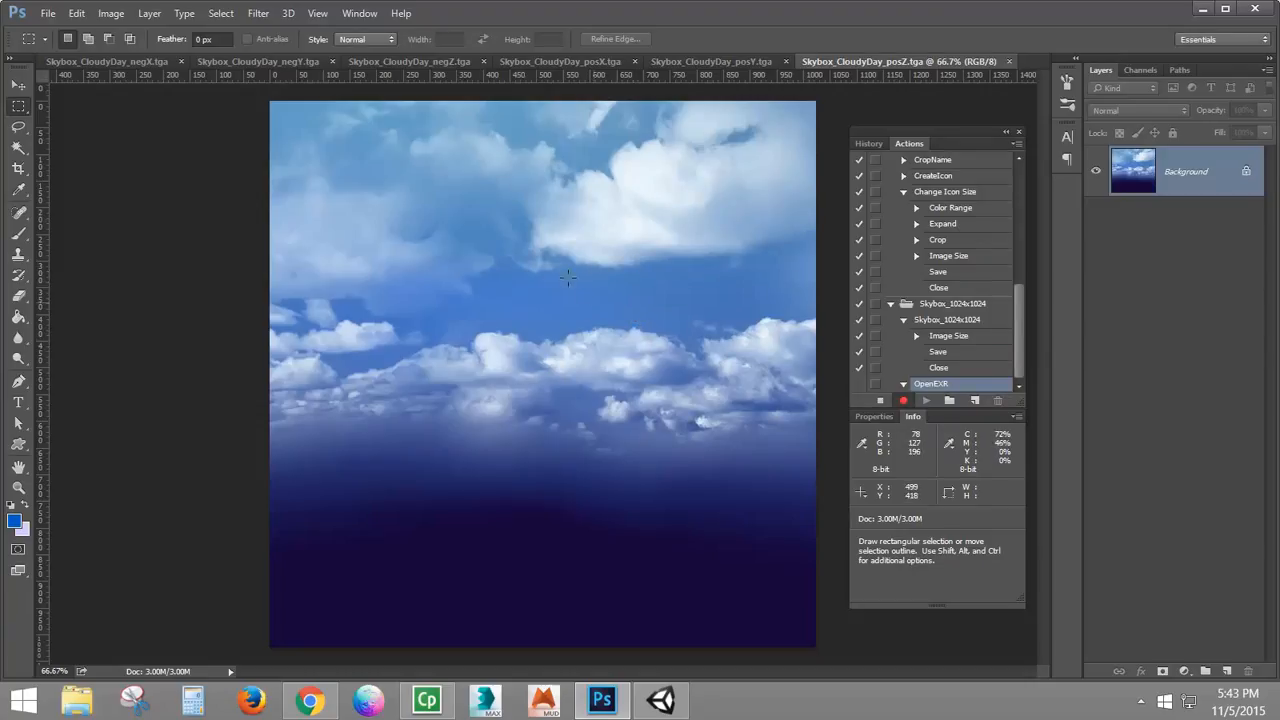
# Step: Record converting the posZ image to 32 Bits/Channel
pyautogui.click(111, 13)
pyautogui.moveTo(121, 42)
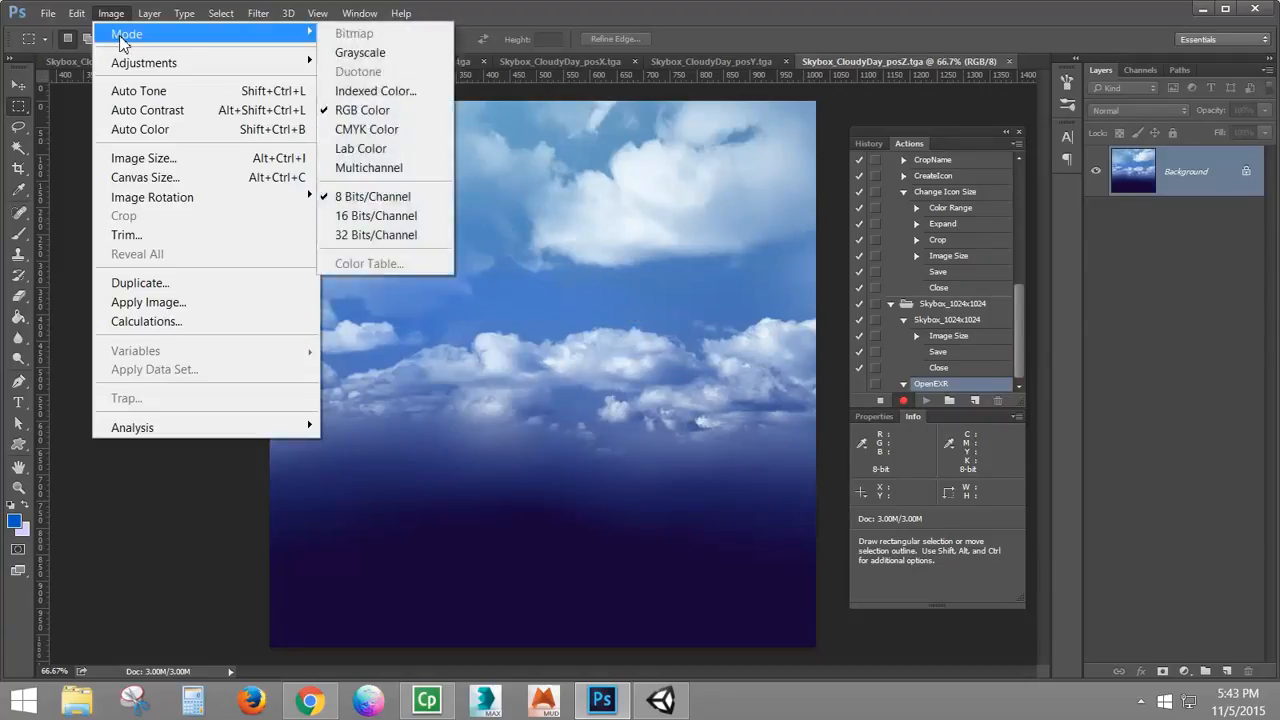
pyautogui.click(391, 236)
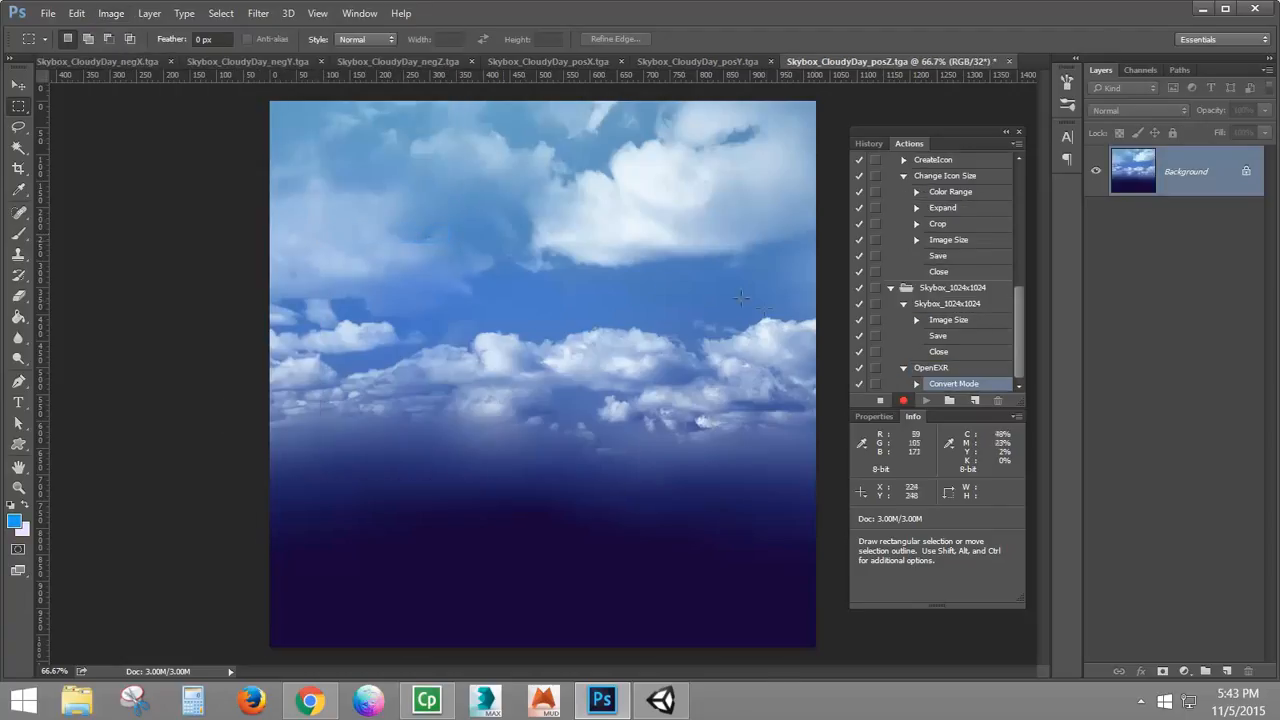
# Step: Record saving the posZ image in OpenEXR format as Skybox_CloudyDay_posZ.exr with compression set to None
pyautogui.click(47, 13)
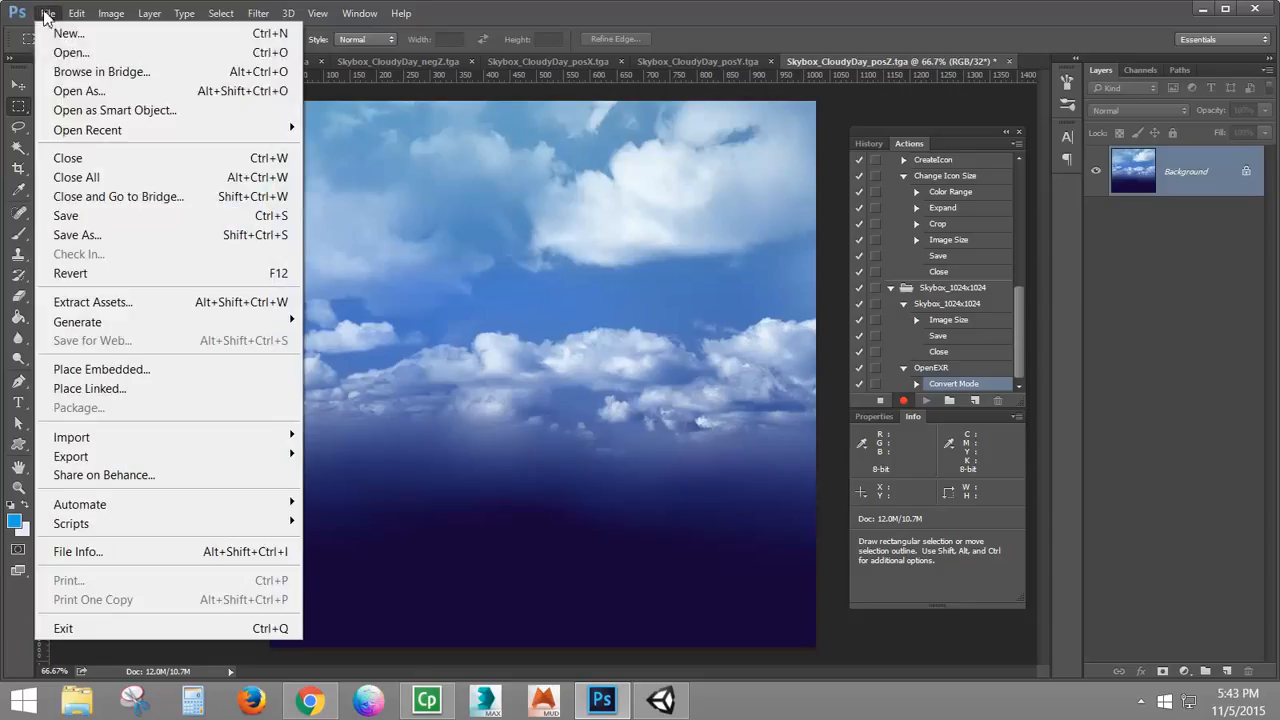
pyautogui.click(77, 234)
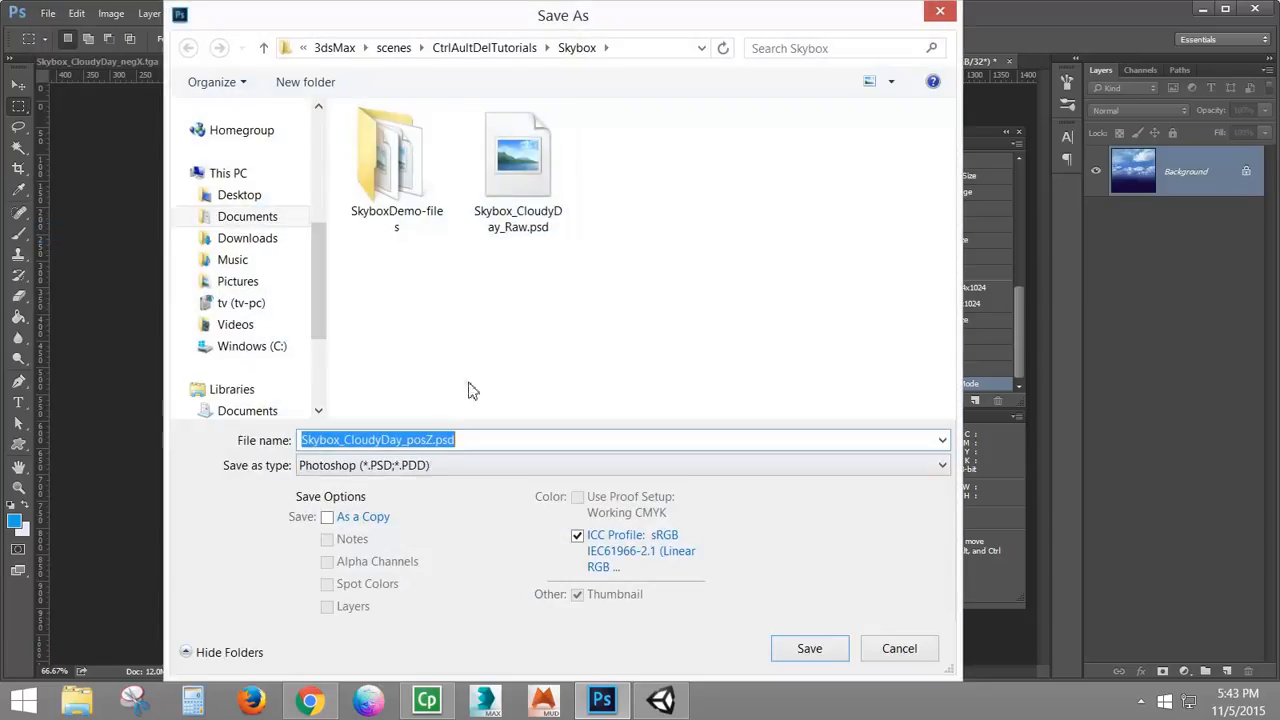
pyautogui.click(428, 466)
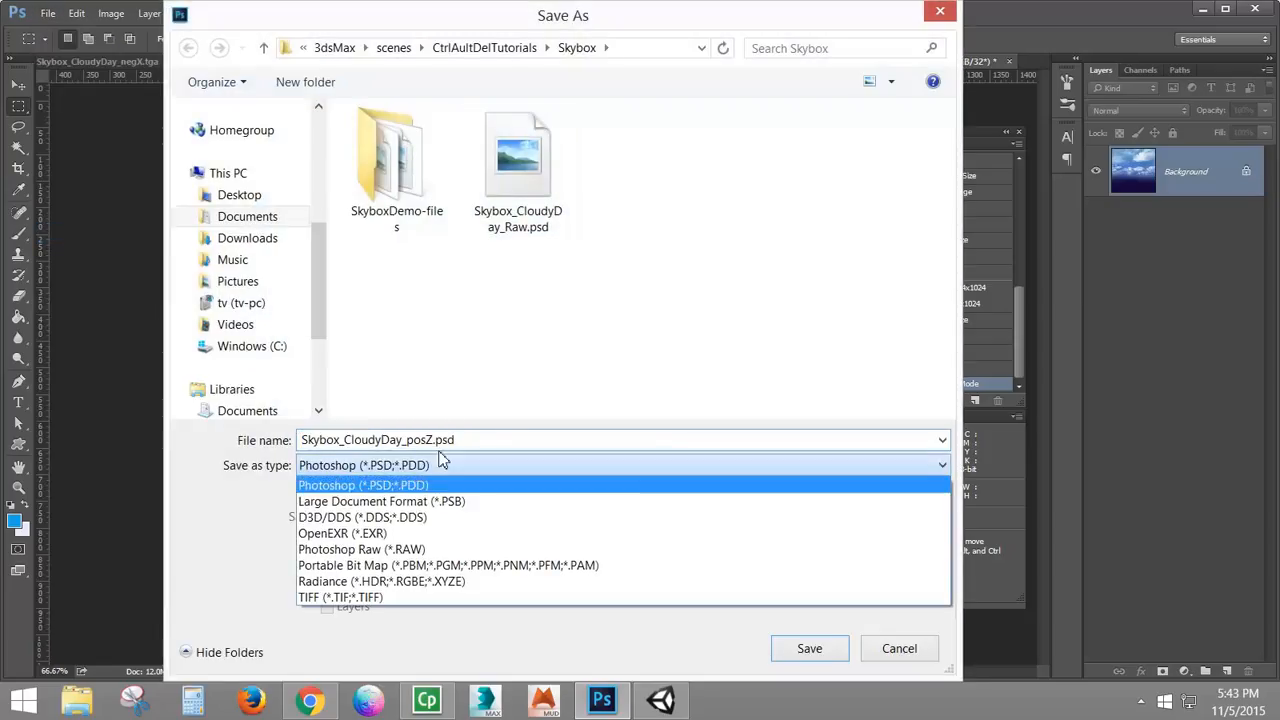
pyautogui.click(358, 533)
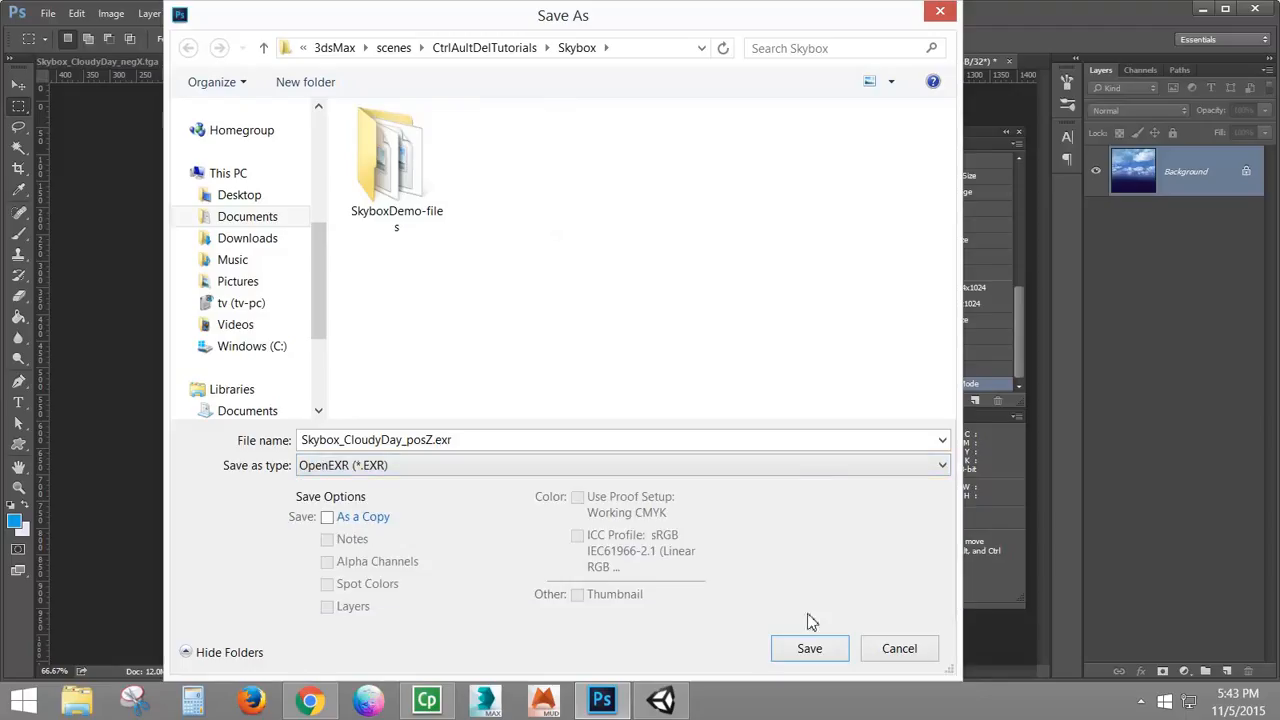
pyautogui.click(810, 649)
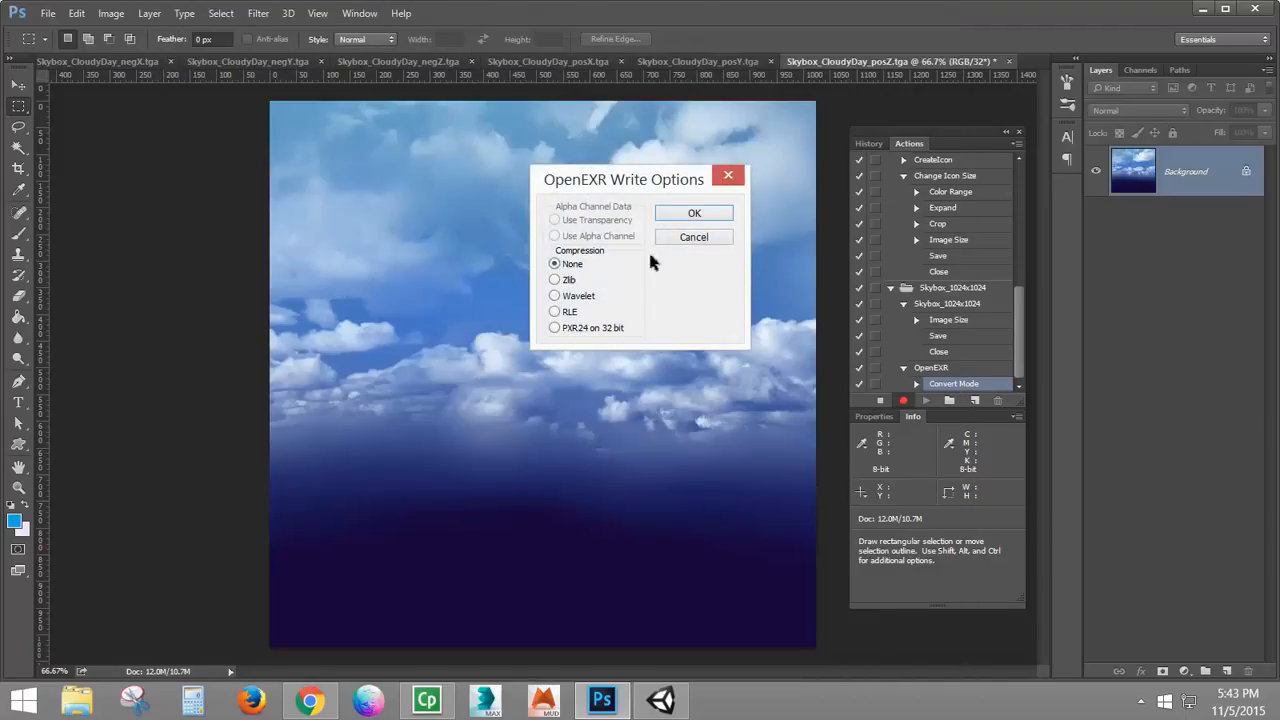
pyautogui.click(695, 213)
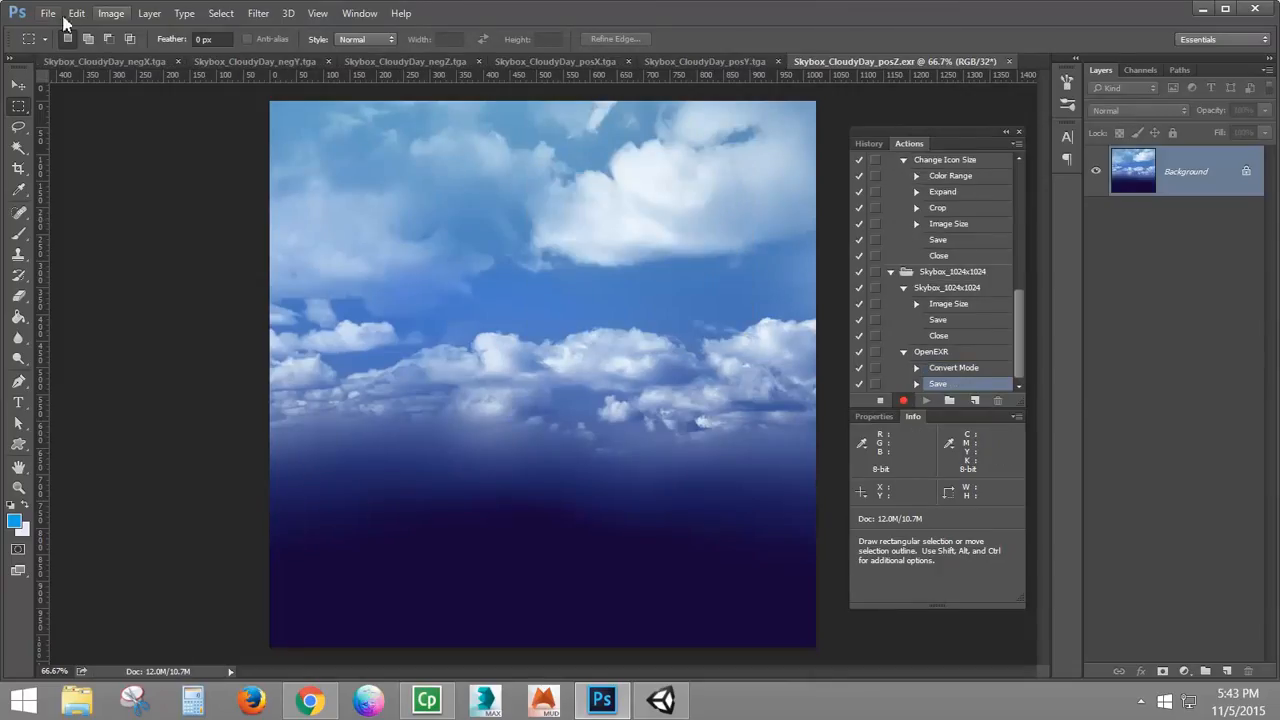
# Step: Record closing the posZ image, and stop recording the OpenEXR action
pyautogui.click(47, 14)
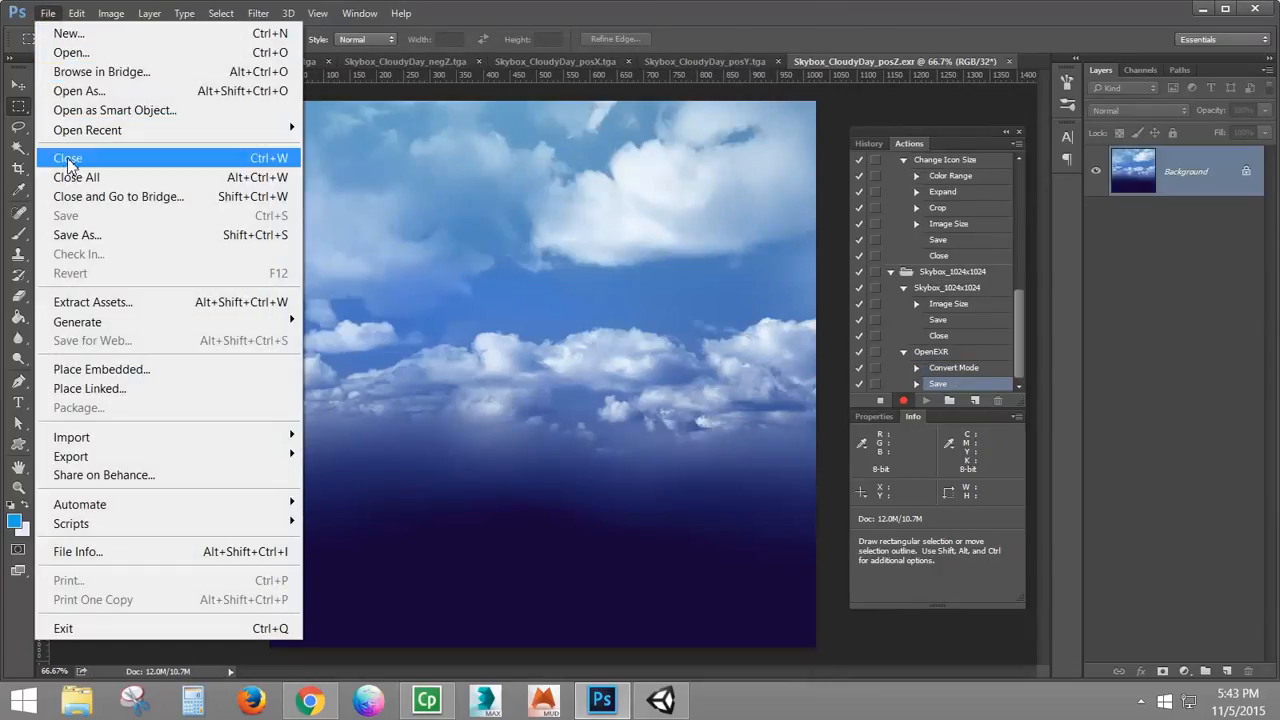
pyautogui.click(68, 160)
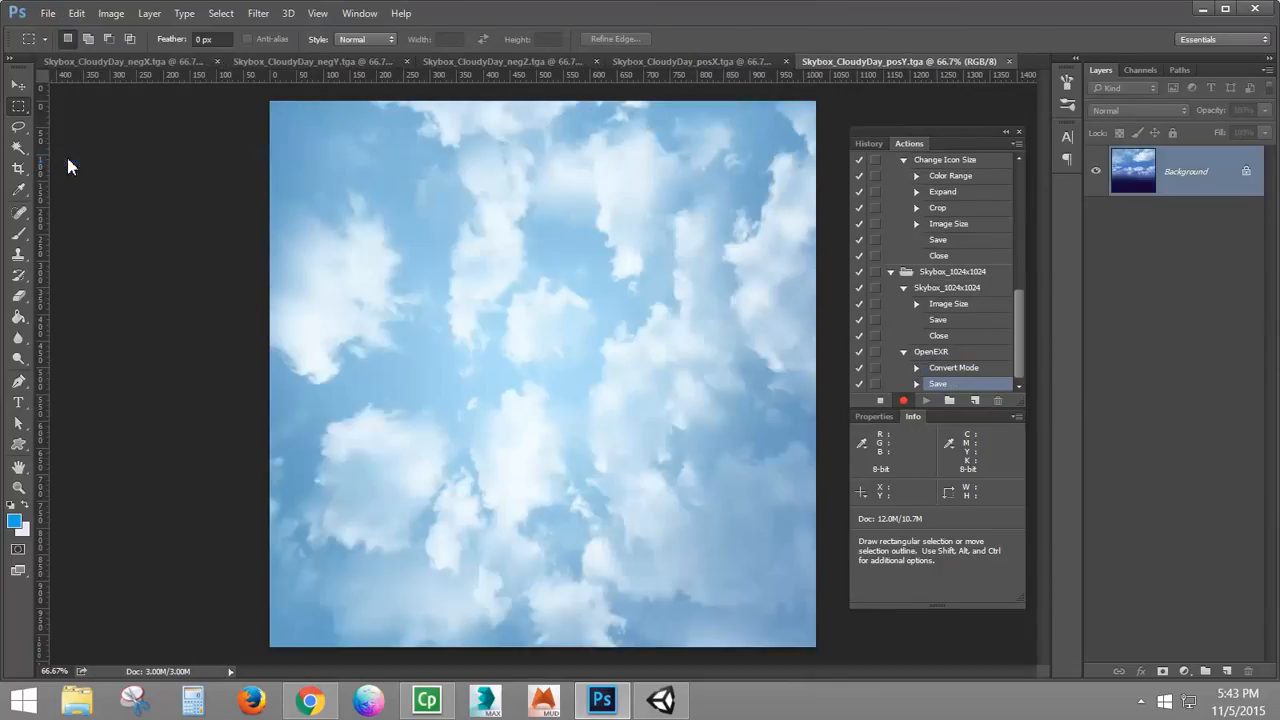
pyautogui.click(880, 400)
# Step: Run a batch of the OpenEXR action on the remaining opened skybox faces
pyautogui.click(48, 14)
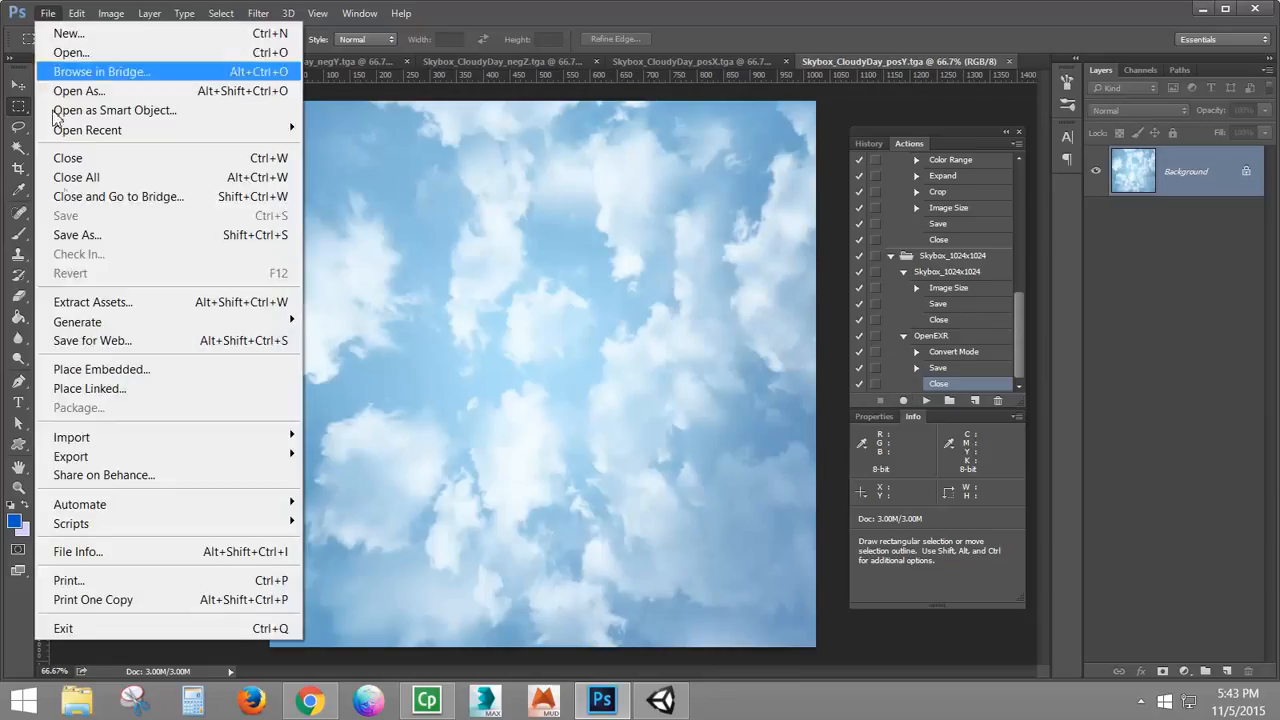
pyautogui.moveTo(165, 505)
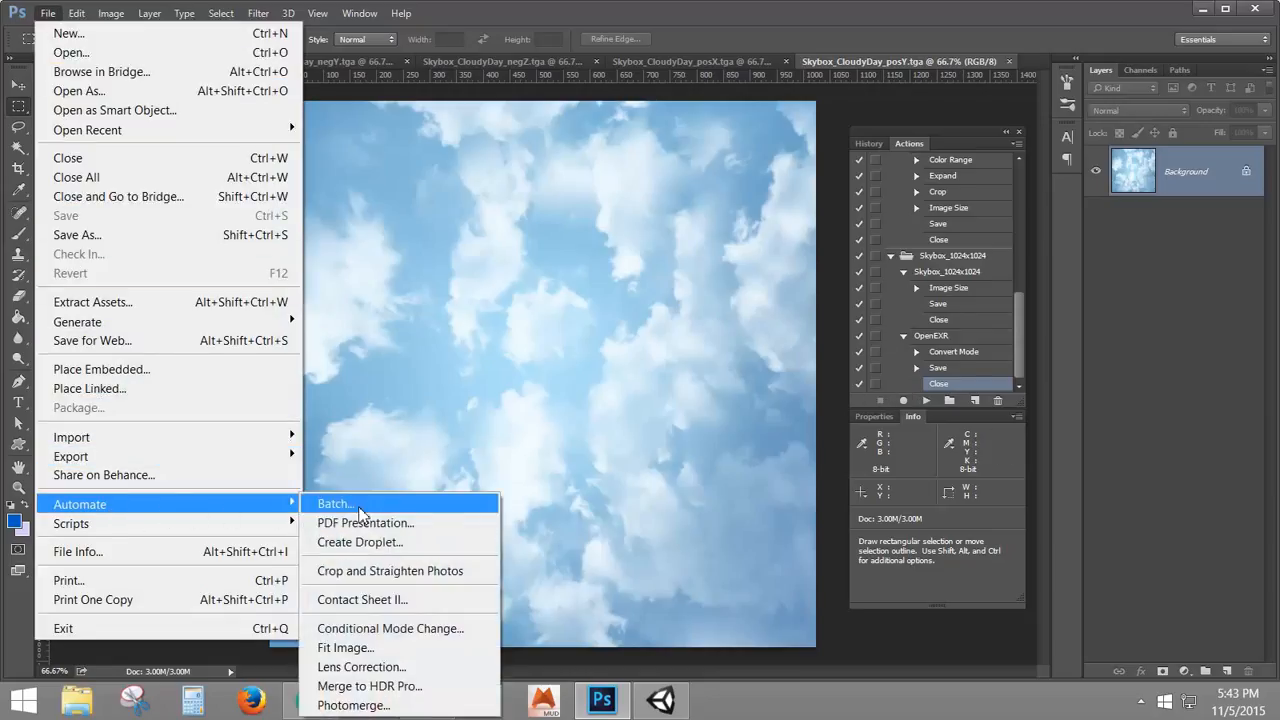
pyautogui.click(330, 504)
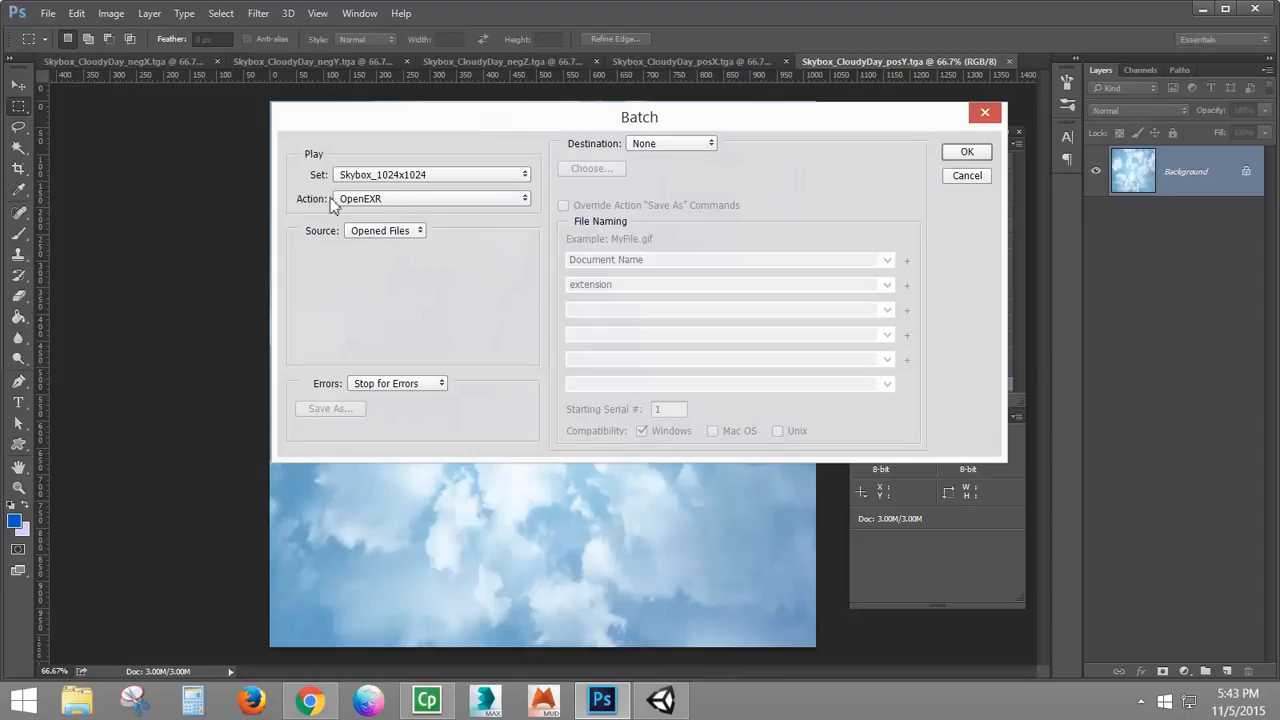
pyautogui.click(967, 152)
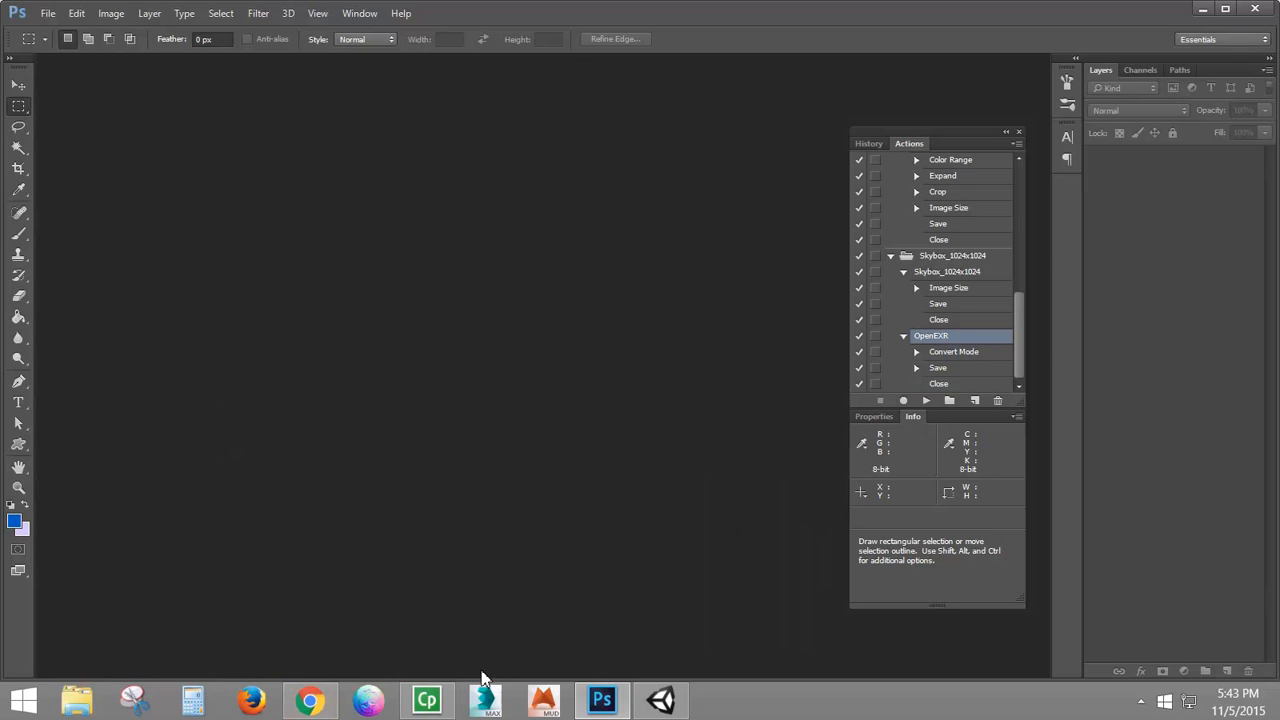
# Step: Switch to Unity and start importing a new asset into the project's Textures folder
pyautogui.click(660, 702)
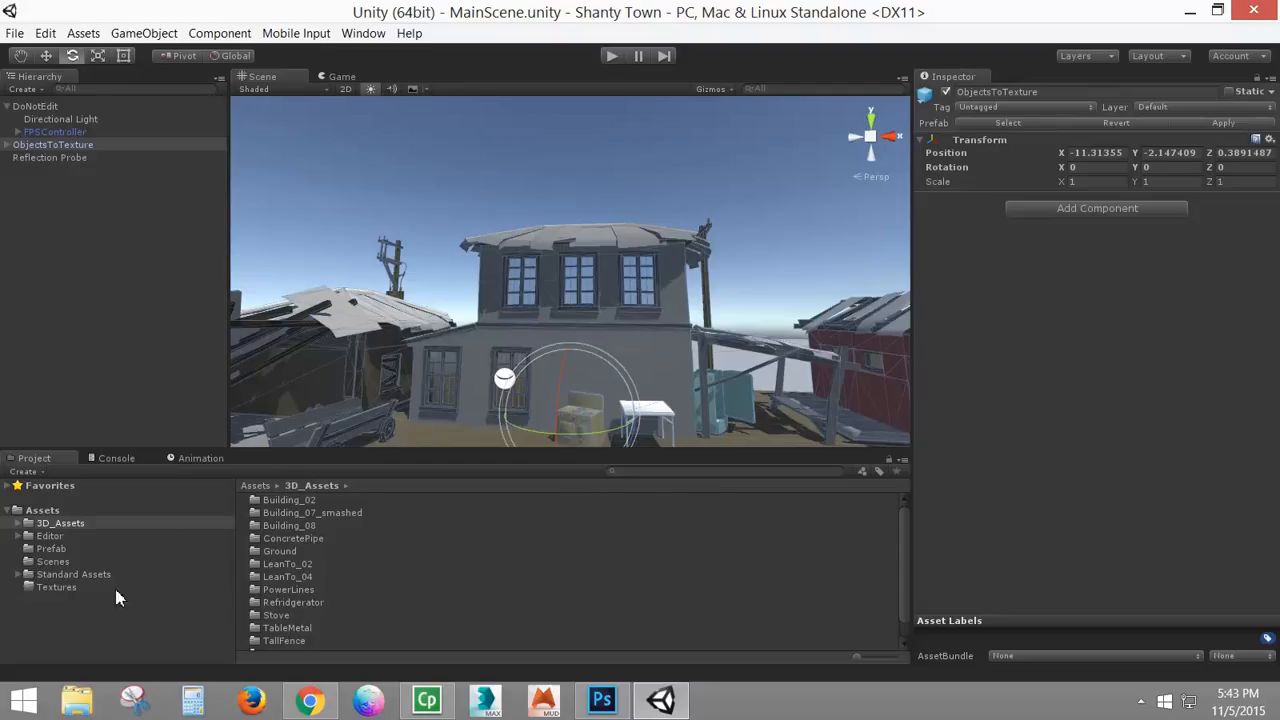
pyautogui.click(57, 589)
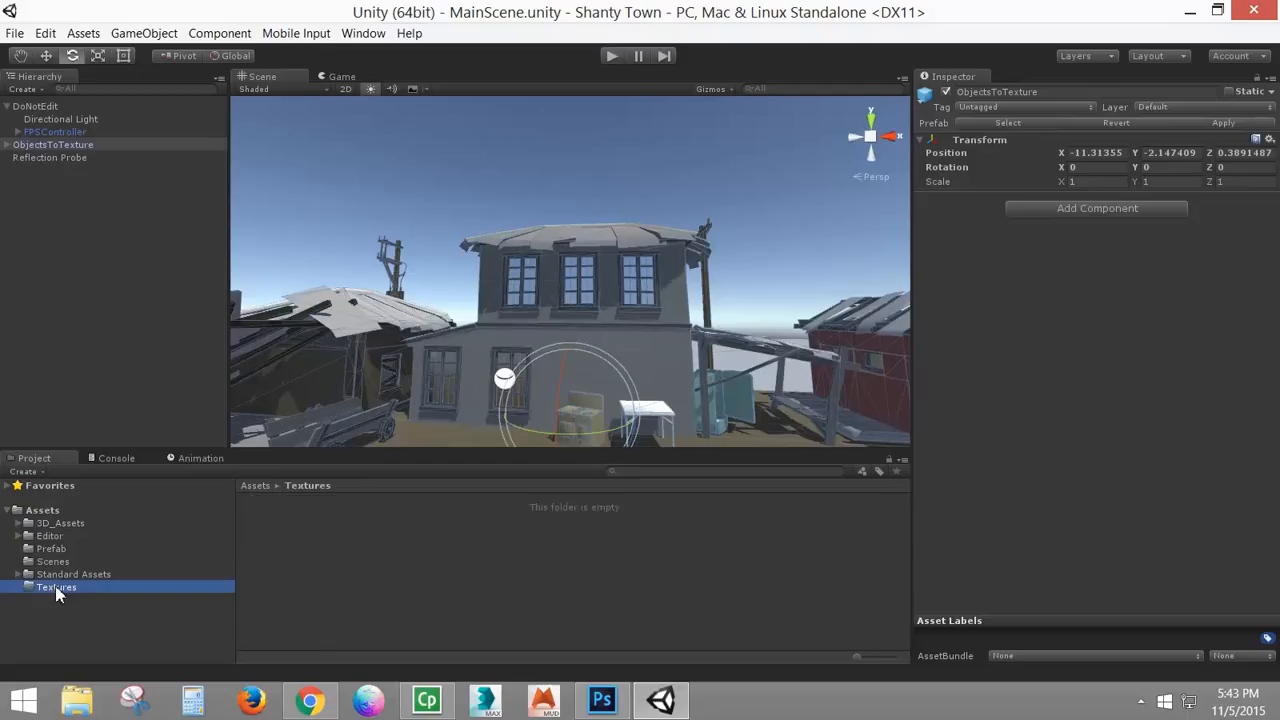
pyautogui.click(401, 568)
pyautogui.rightClick(417, 553)
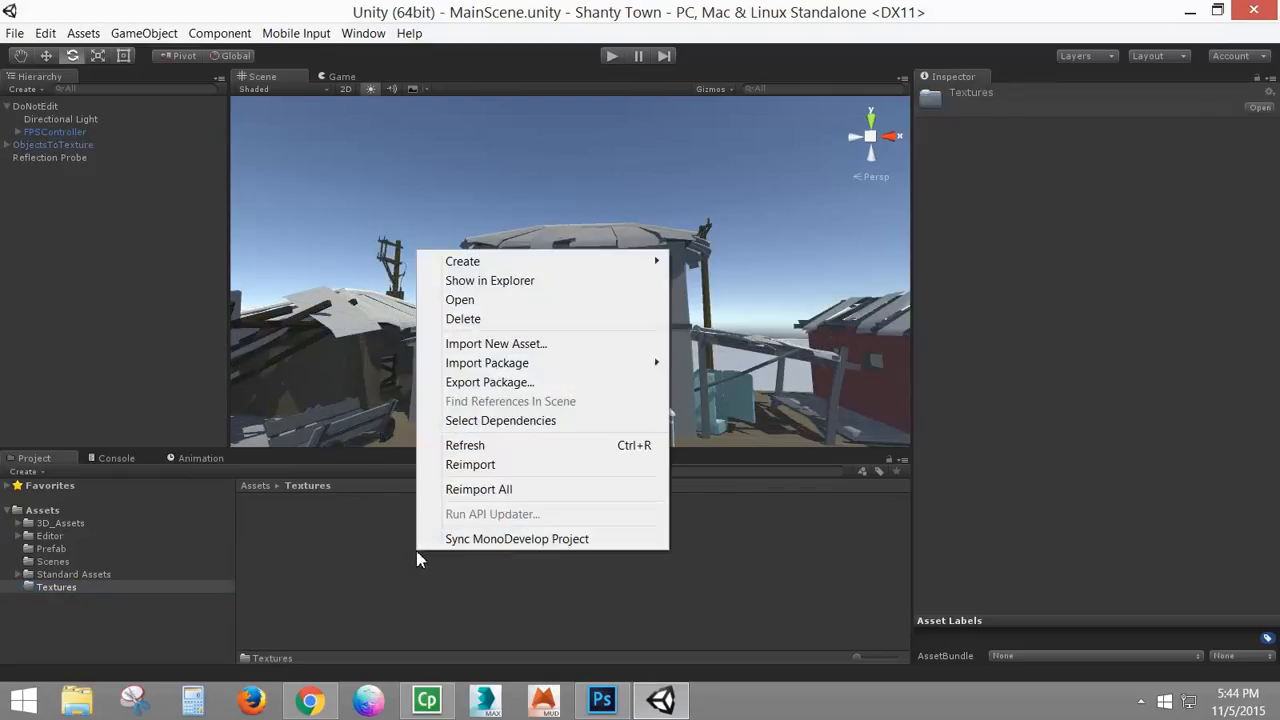
pyautogui.click(497, 344)
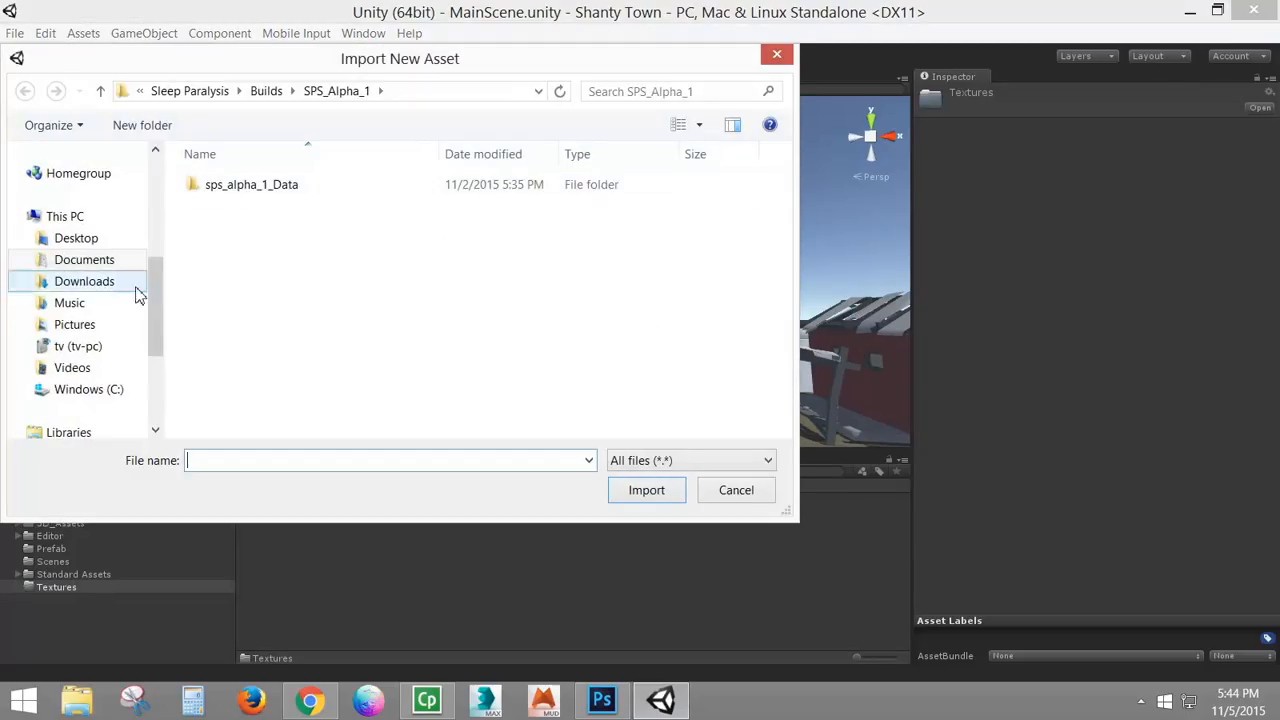
pyautogui.click(87, 262)
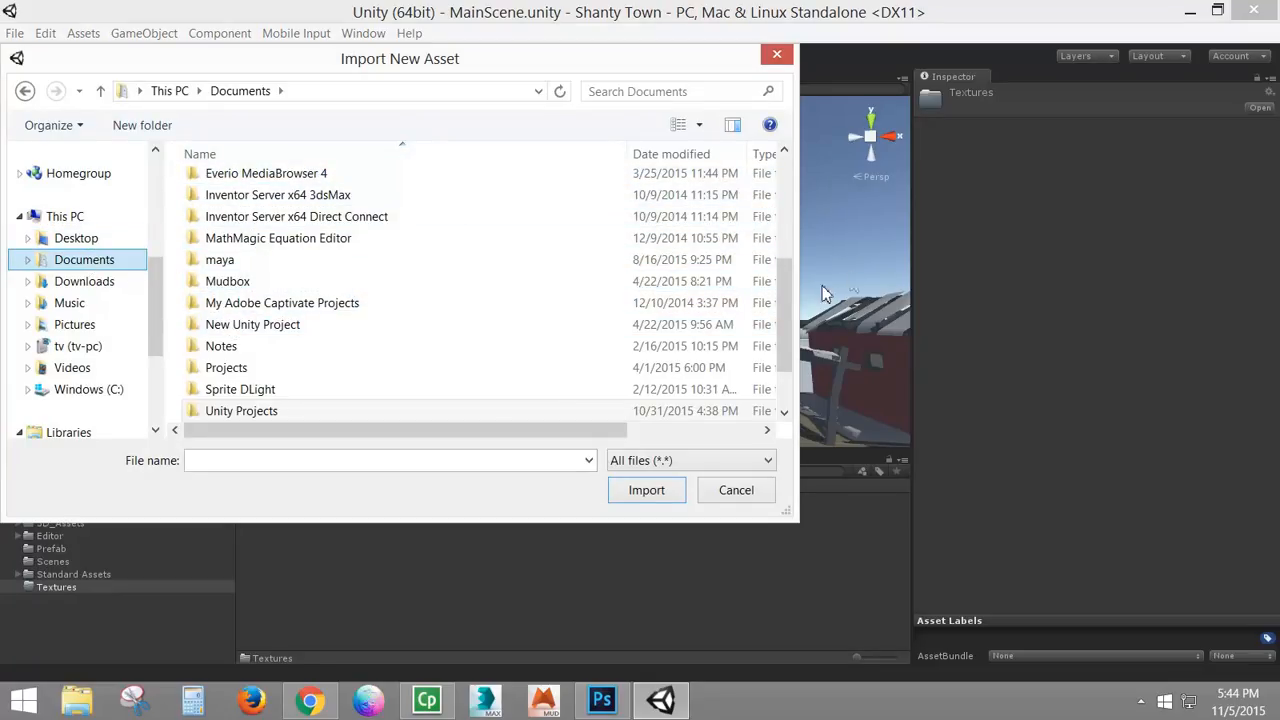
pyautogui.scroll(5, 786, 290)
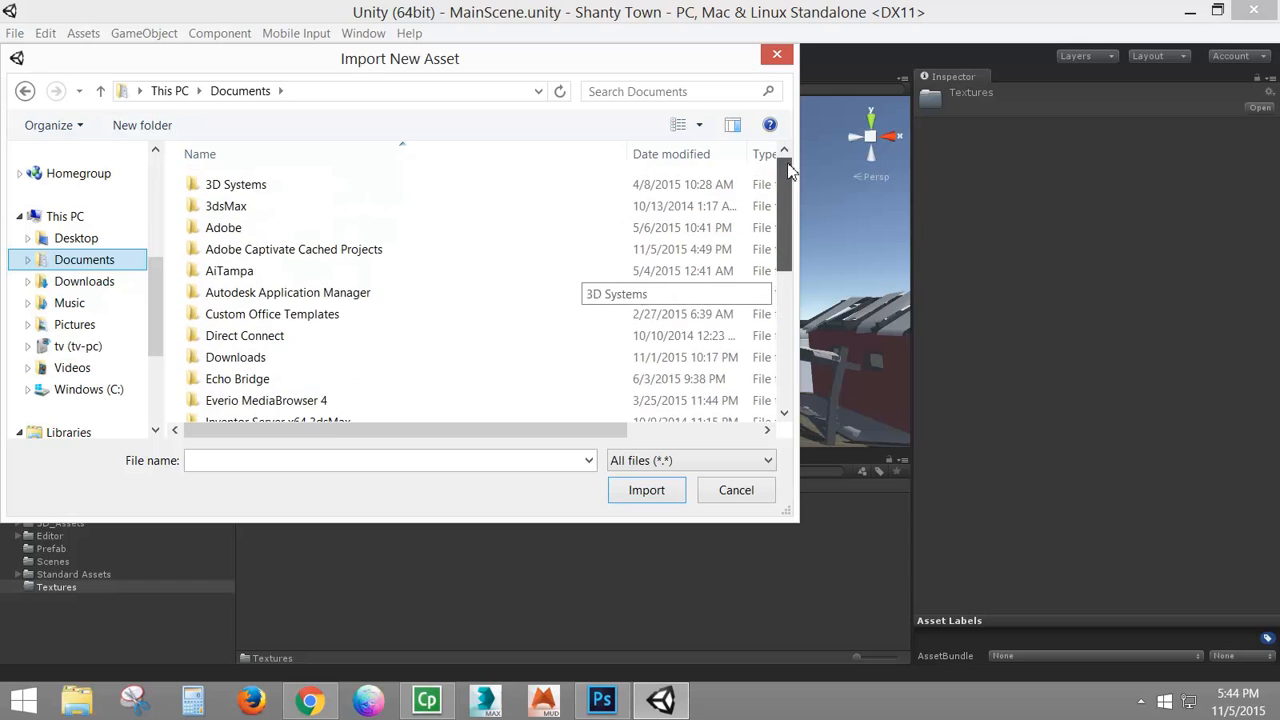
pyautogui.doubleClick(237, 206)
pyautogui.scroll(-1, 254, 391)
pyautogui.doubleClick(237, 410)
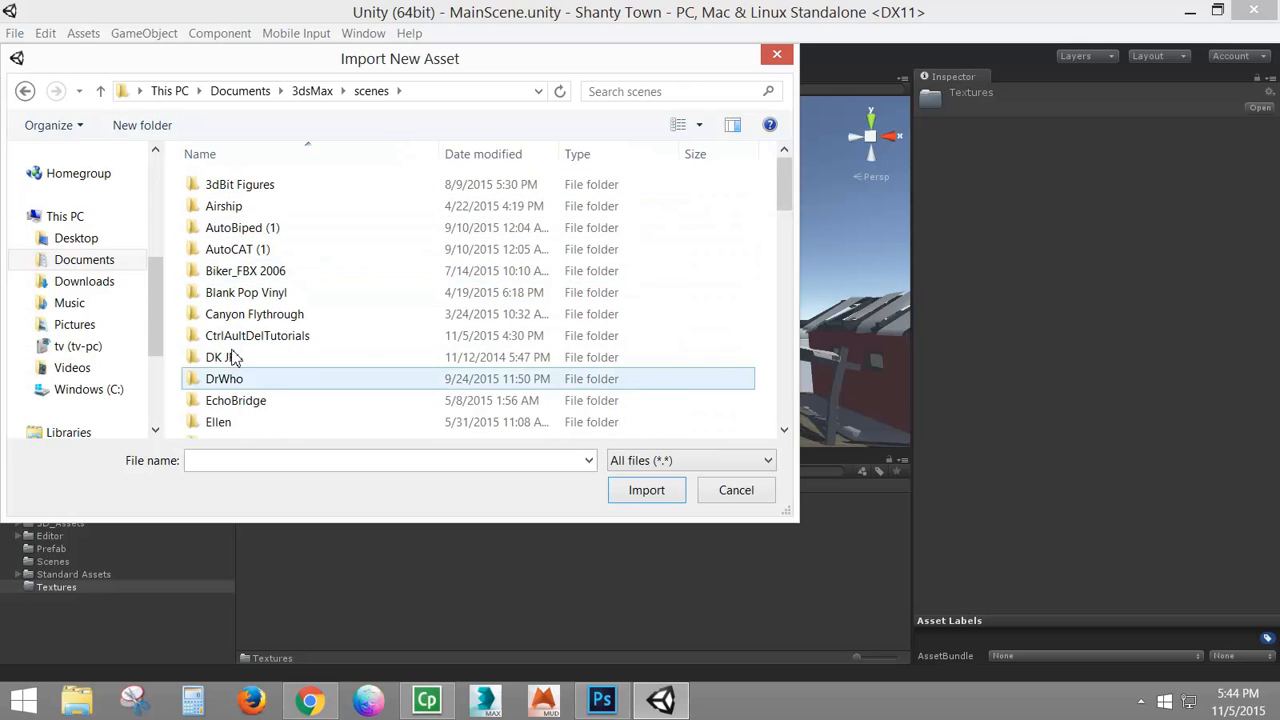
pyautogui.doubleClick(267, 340)
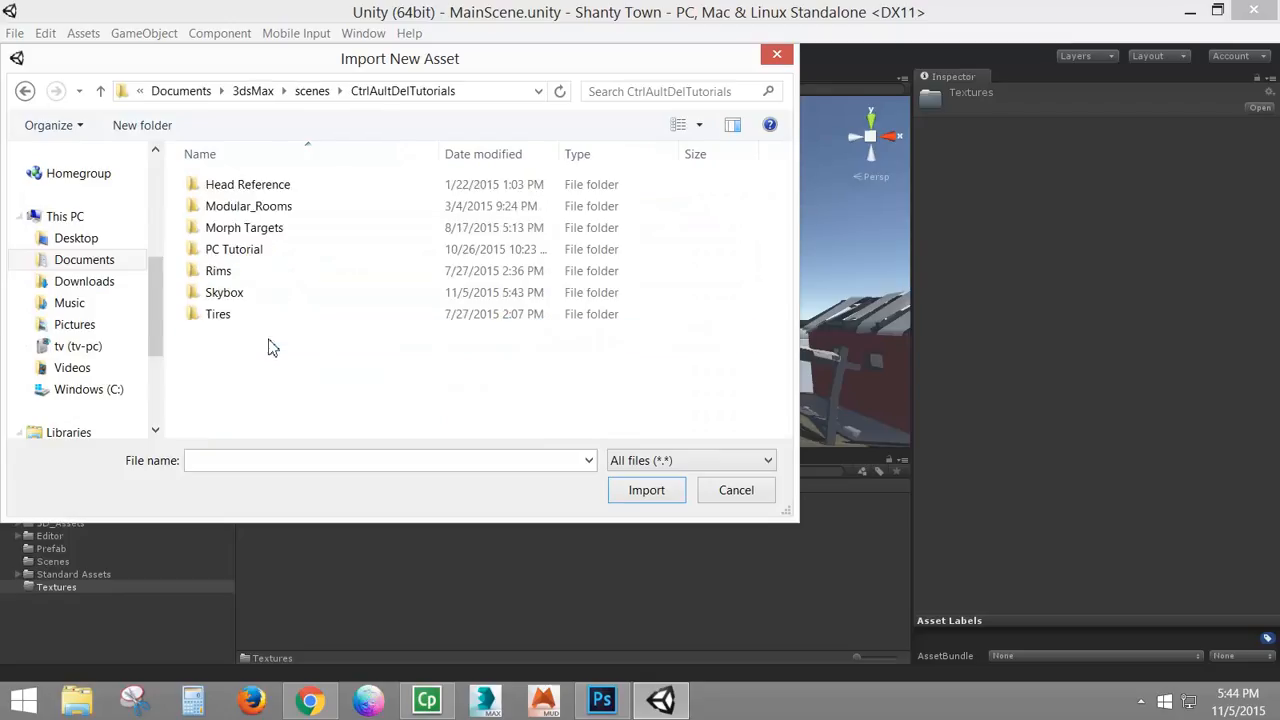
pyautogui.click(229, 300)
pyautogui.doubleClick(229, 300)
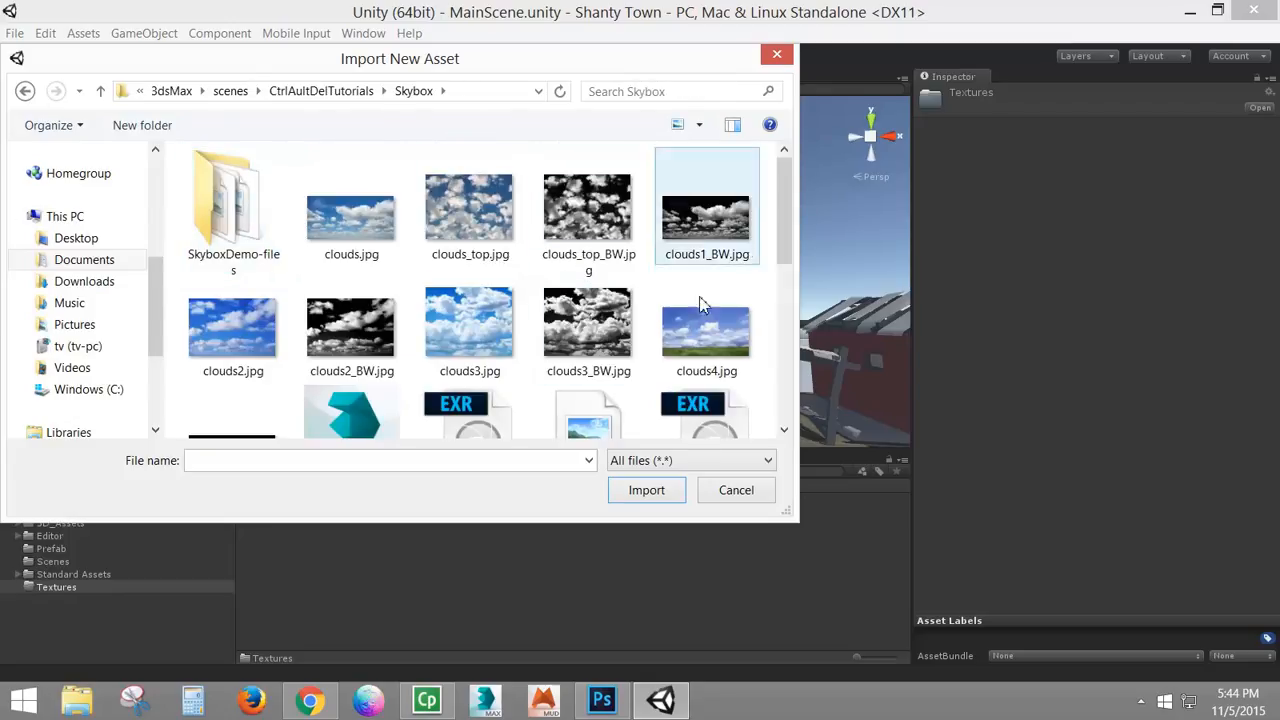
pyautogui.click(640, 461)
pyautogui.click(634, 477)
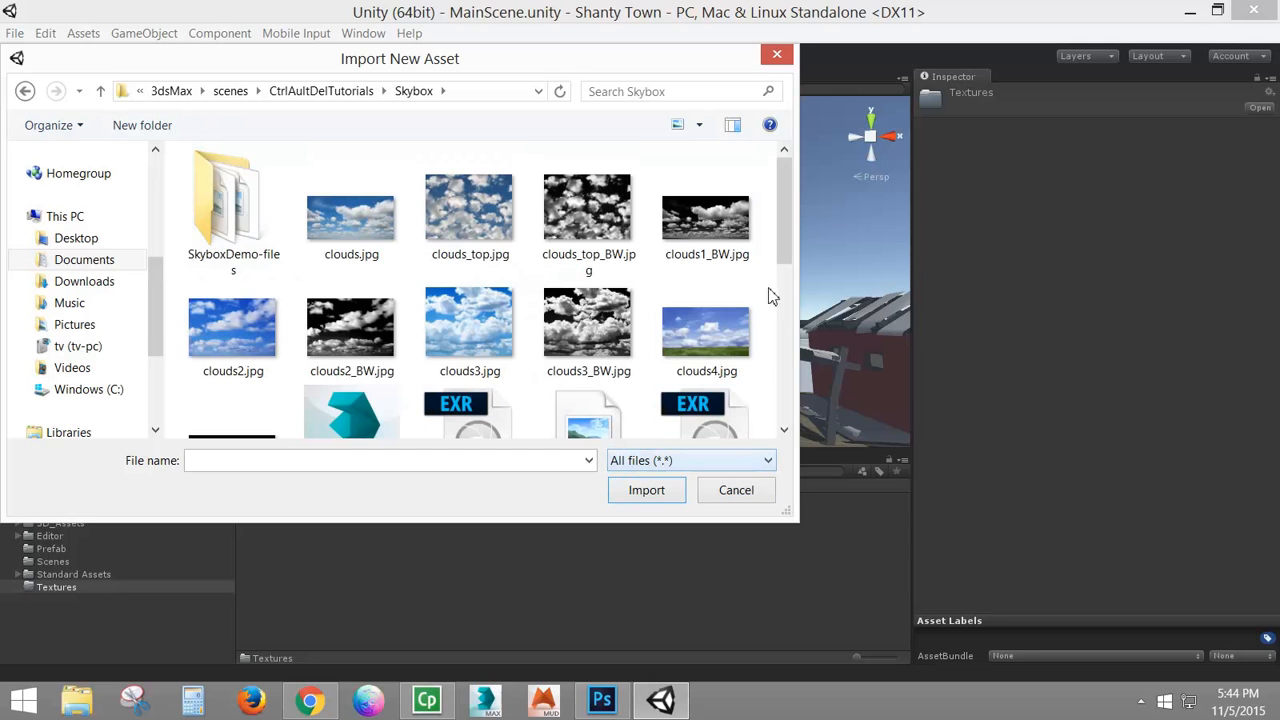
pyautogui.moveTo(779, 222); pyautogui.dragTo(781, 260)
pyautogui.click(470, 310)
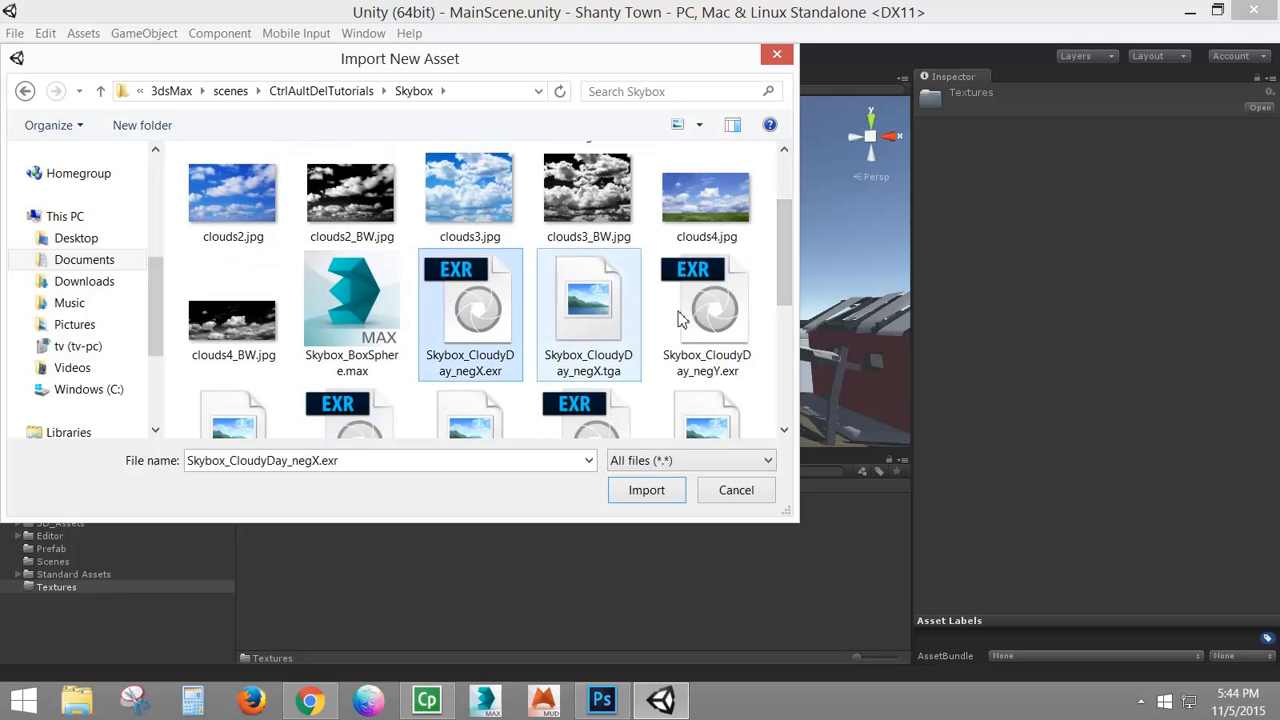
pyautogui.click(697, 313)
pyautogui.scroll(-2, 620, 290)
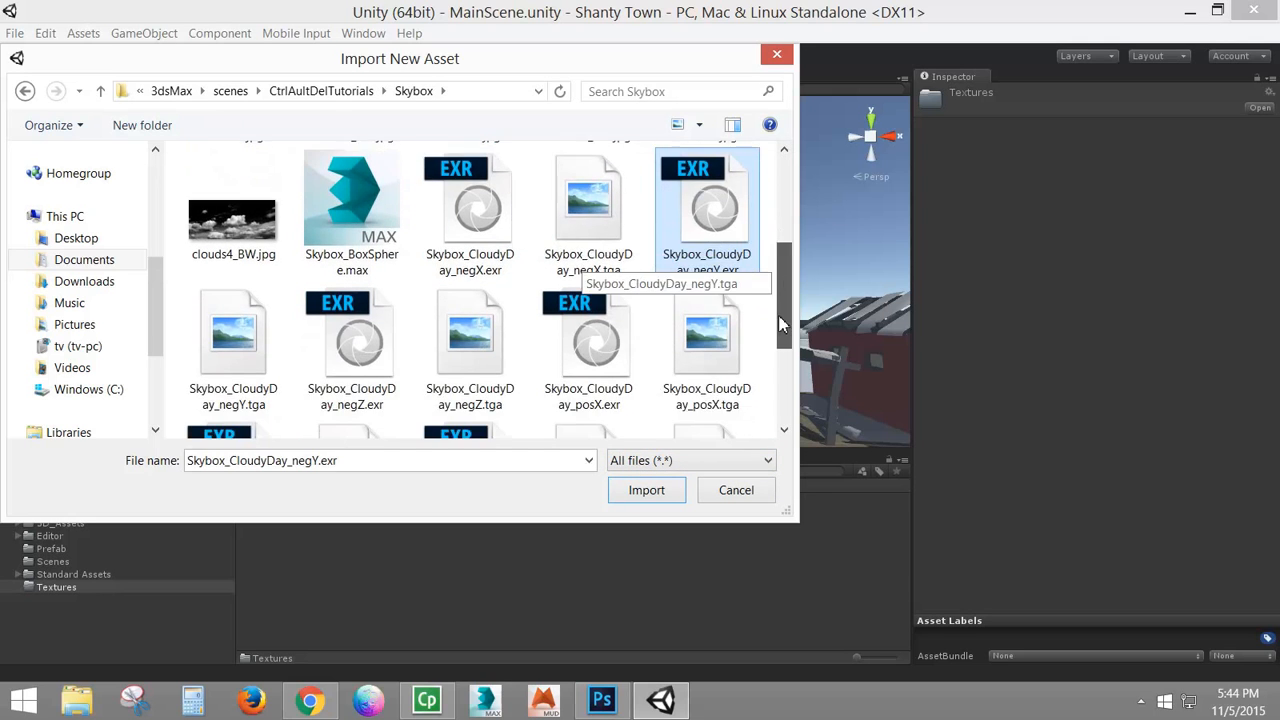
pyautogui.click(340, 362)
pyautogui.click(576, 345)
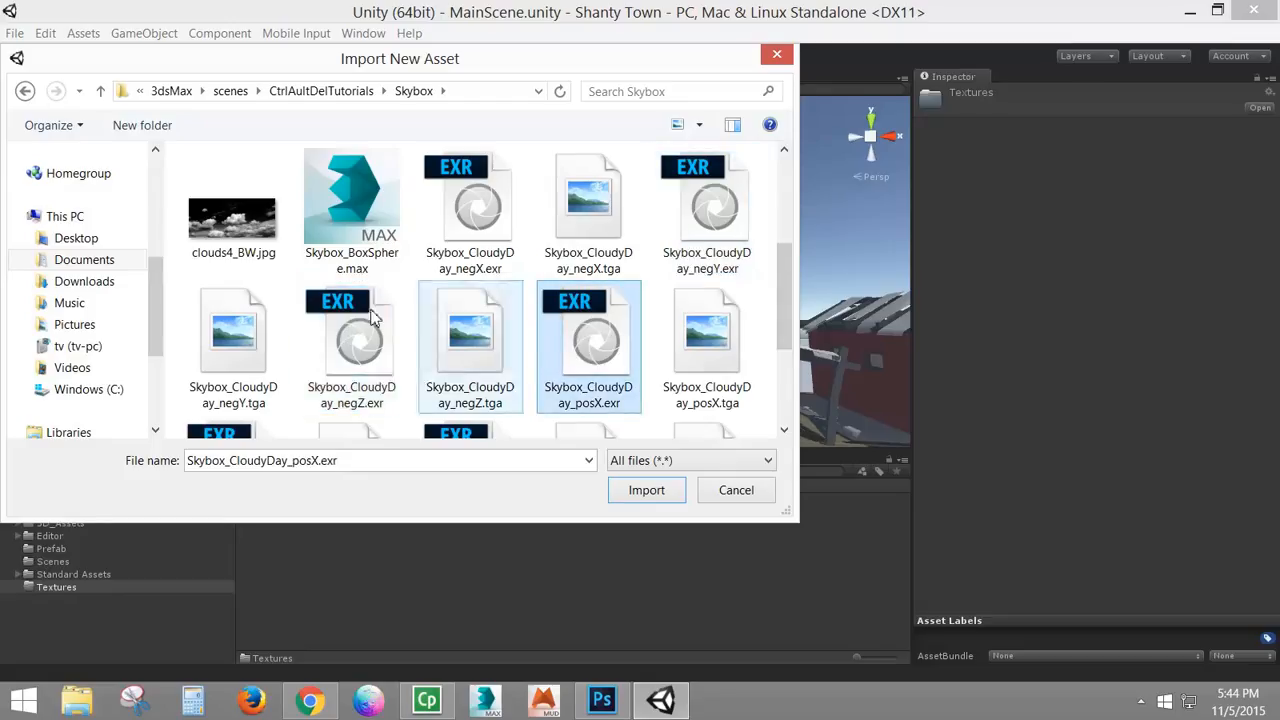
pyautogui.scroll(-2, 782, 279)
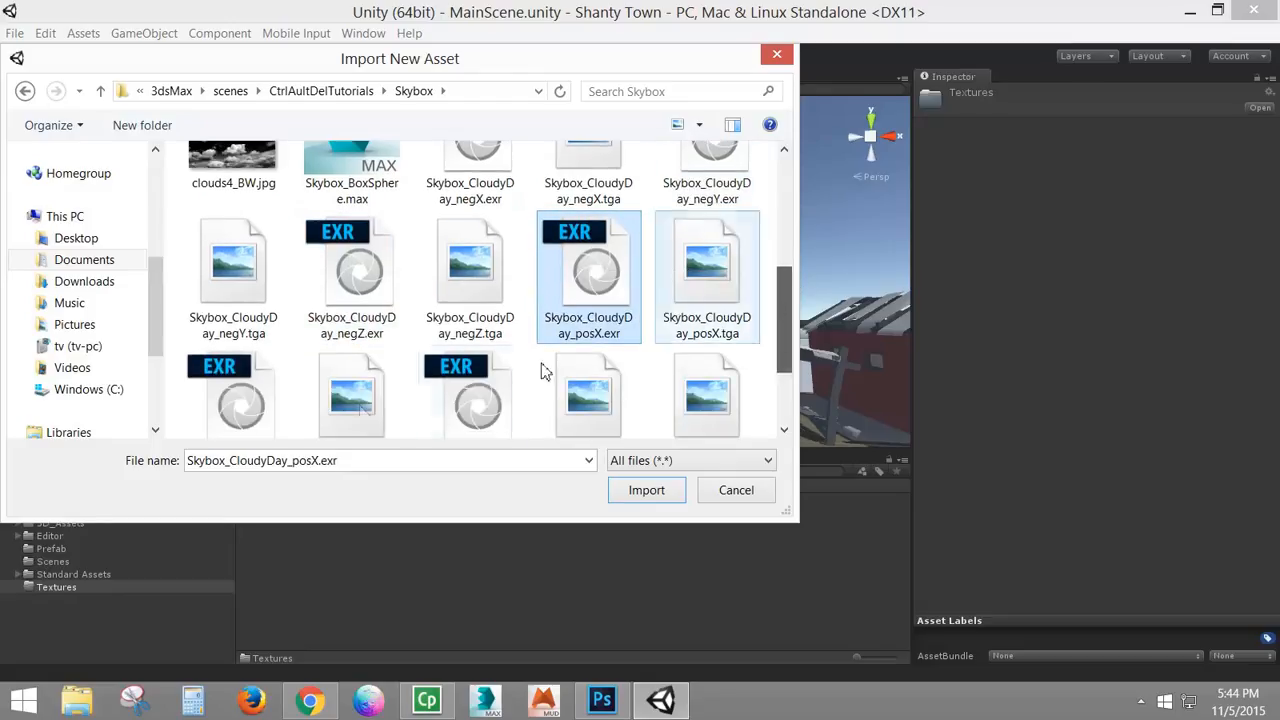
pyautogui.click(238, 370)
pyautogui.click(468, 365)
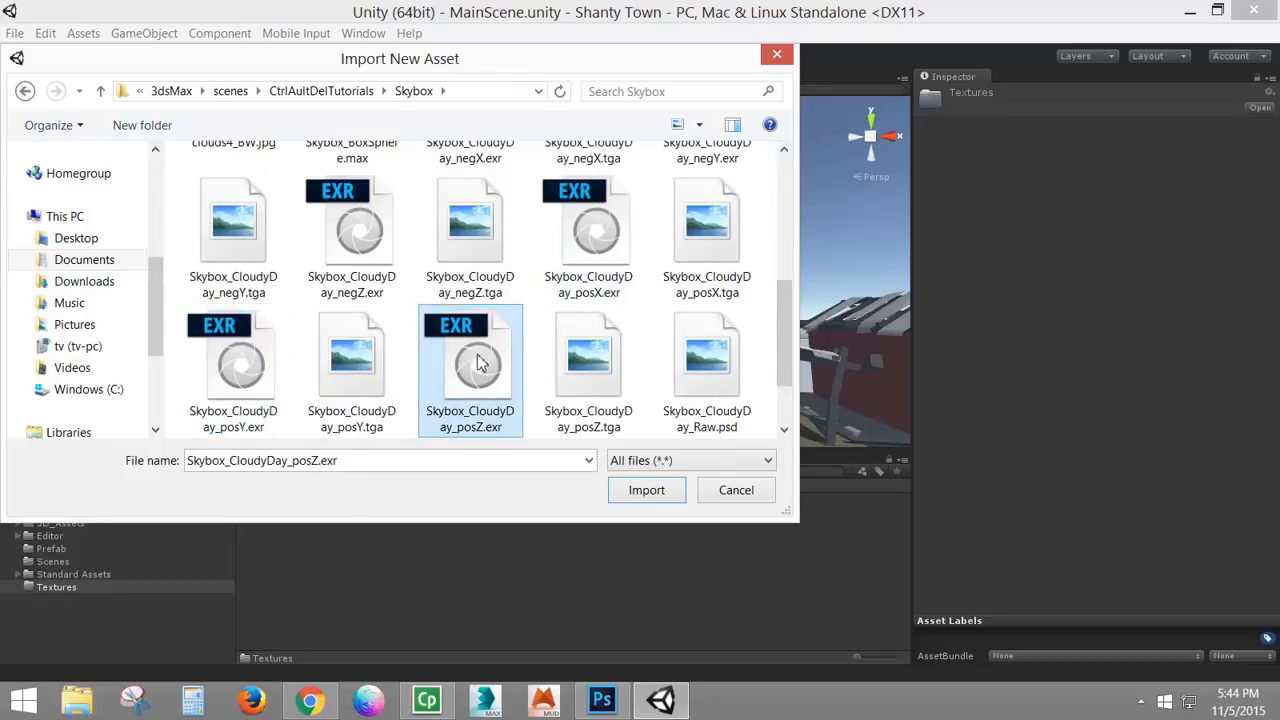
pyautogui.click(245, 360)
pyautogui.click(766, 491)
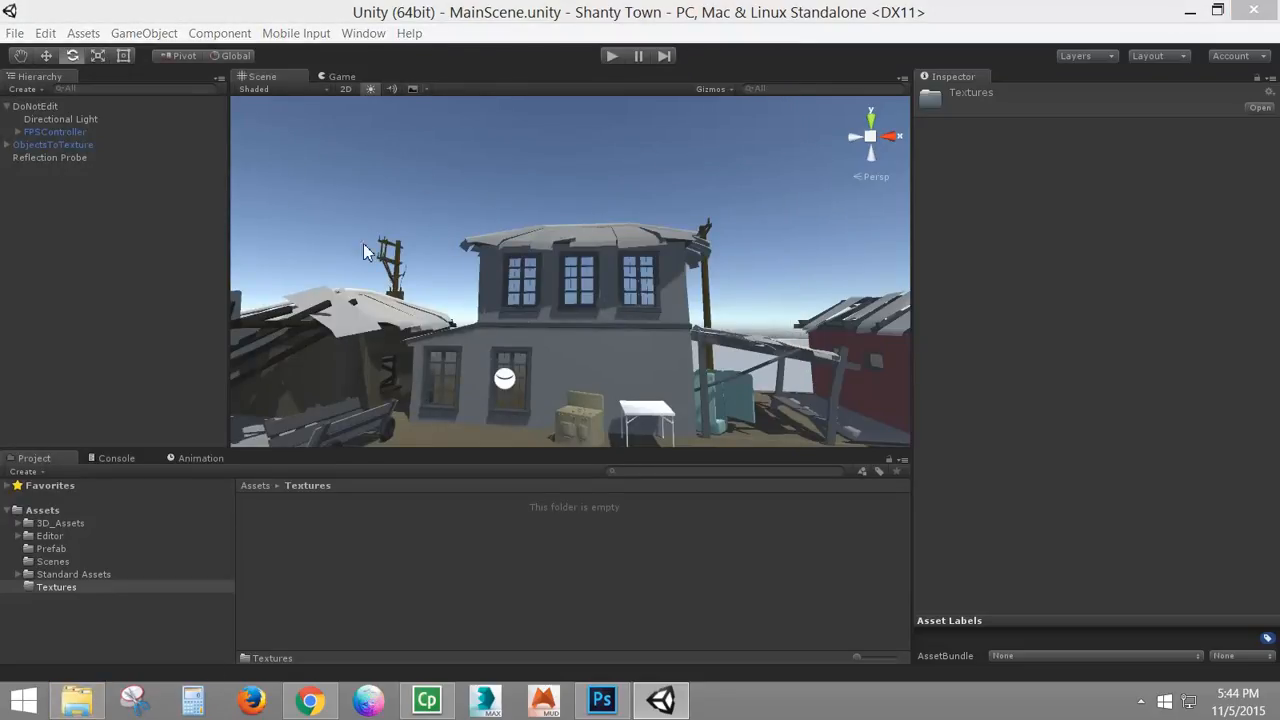
# Step: Open the Skybox folder under 3dsMax, scenes, CtrlAultDelTutorials in File Explorer
pyautogui.click(72, 703)
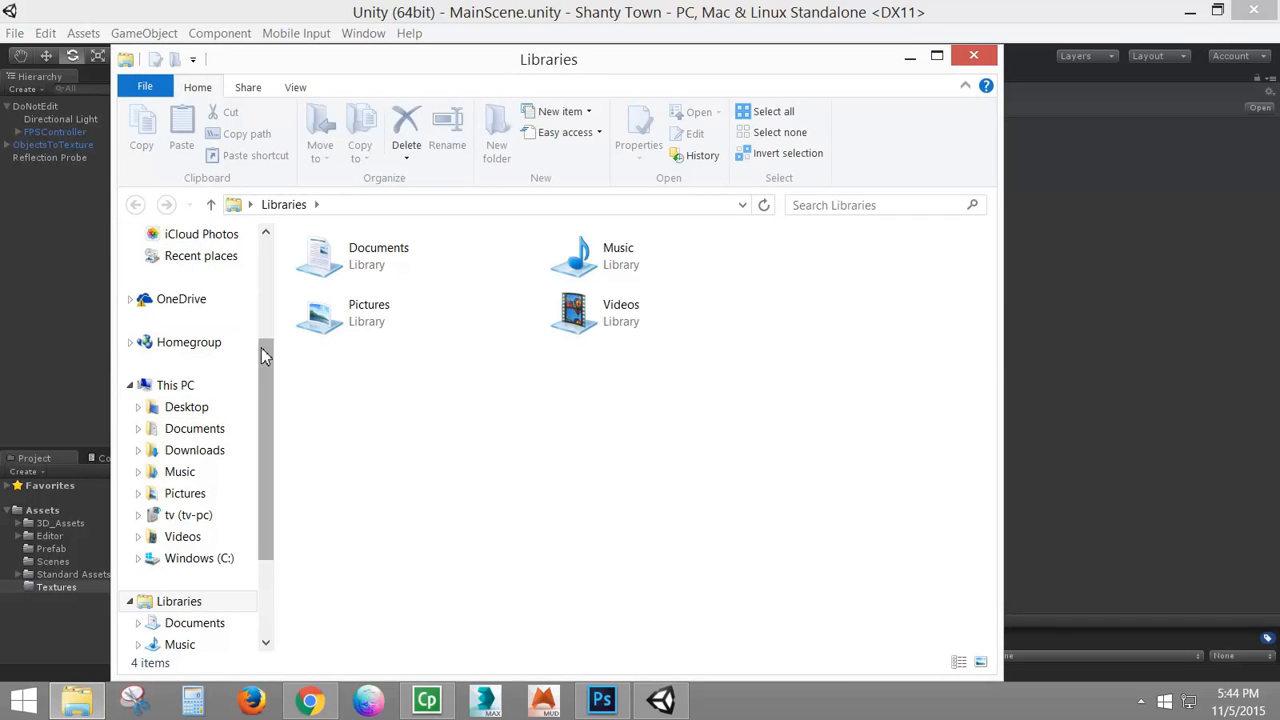
pyautogui.moveTo(264, 348); pyautogui.dragTo(268, 236)
pyautogui.click(185, 332)
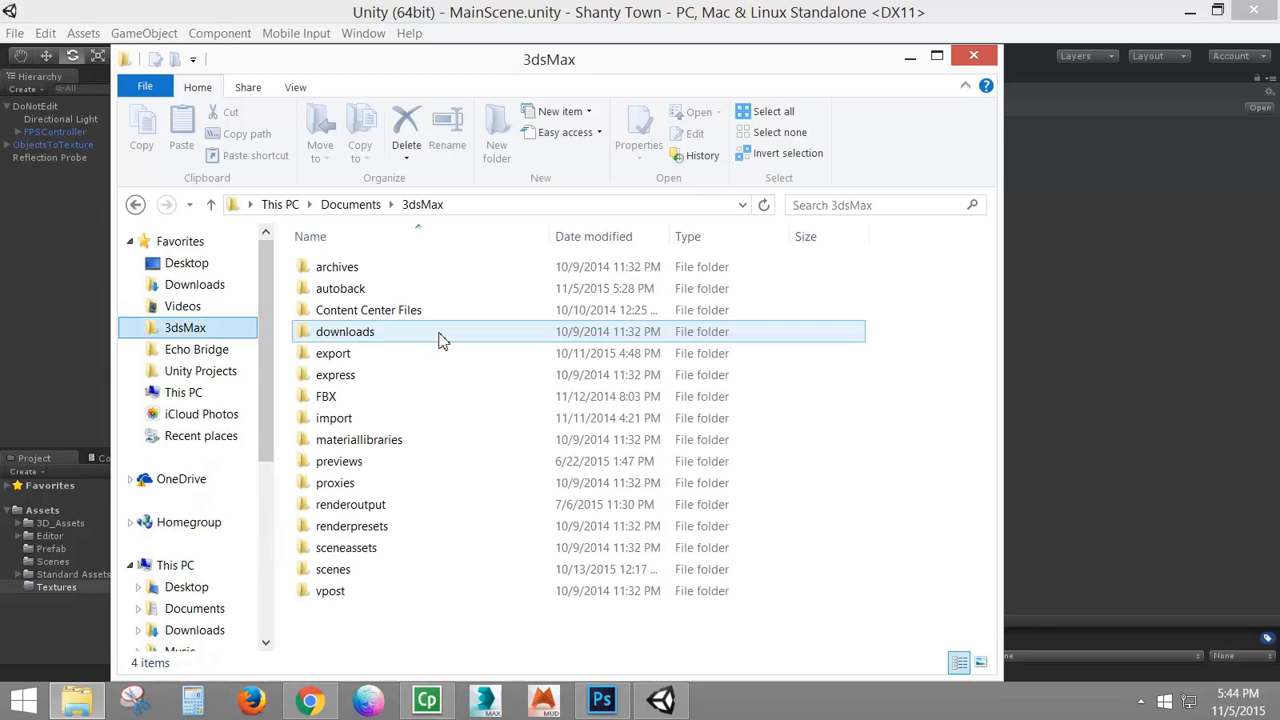
pyautogui.click(333, 572)
pyautogui.doubleClick(333, 570)
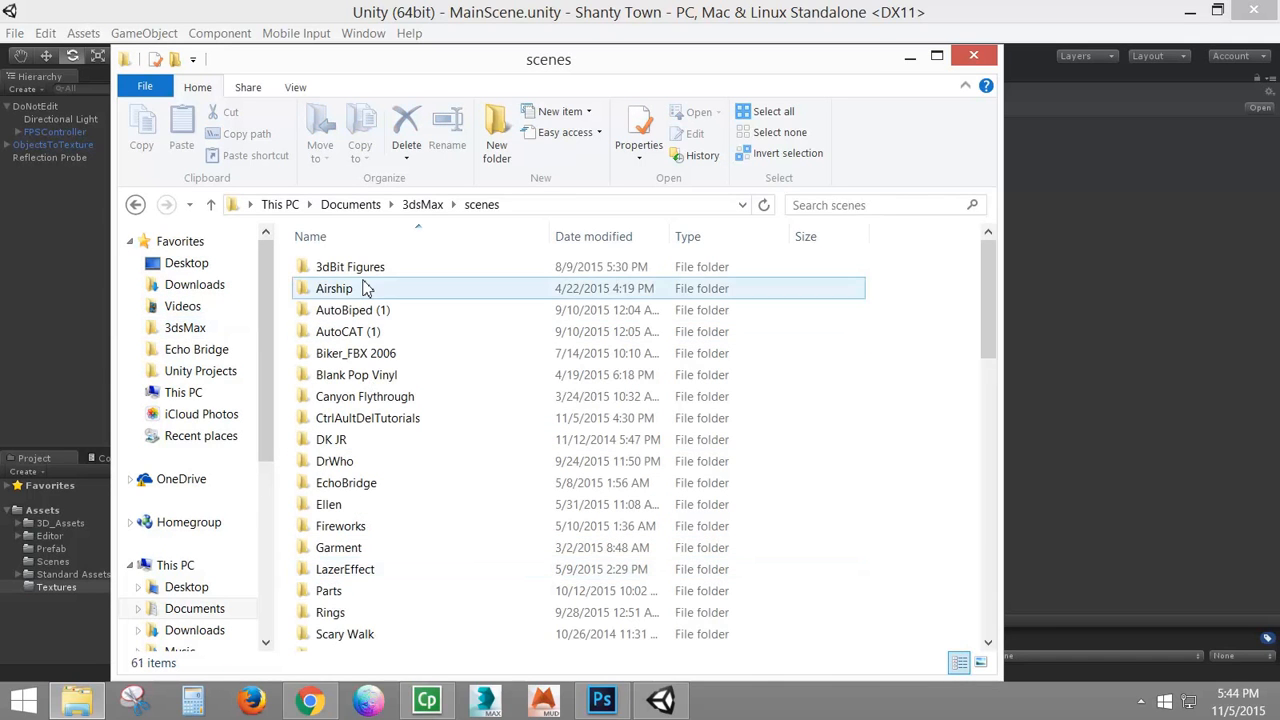
pyautogui.doubleClick(357, 418)
pyautogui.doubleClick(350, 374)
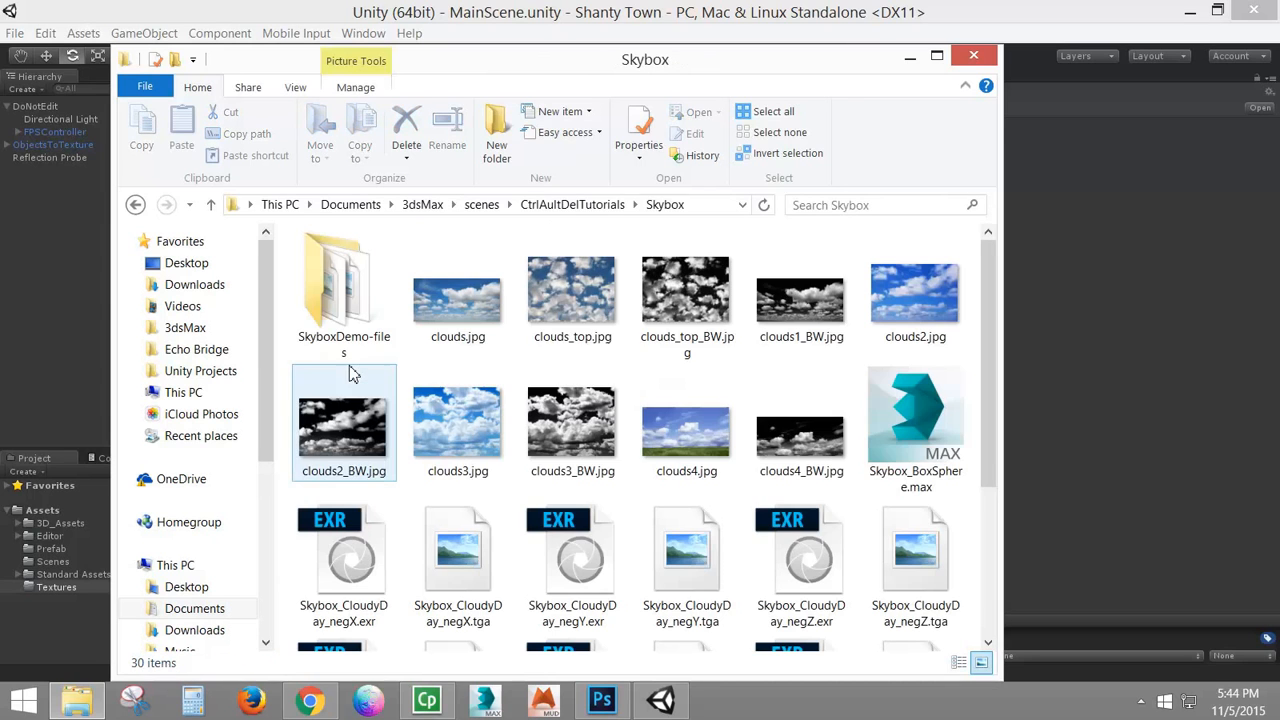
# Step: Select the six Skybox_CloudyDay EXR files, negX through posZ, and bring them into Unity's Textures folder
pyautogui.click(368, 543)
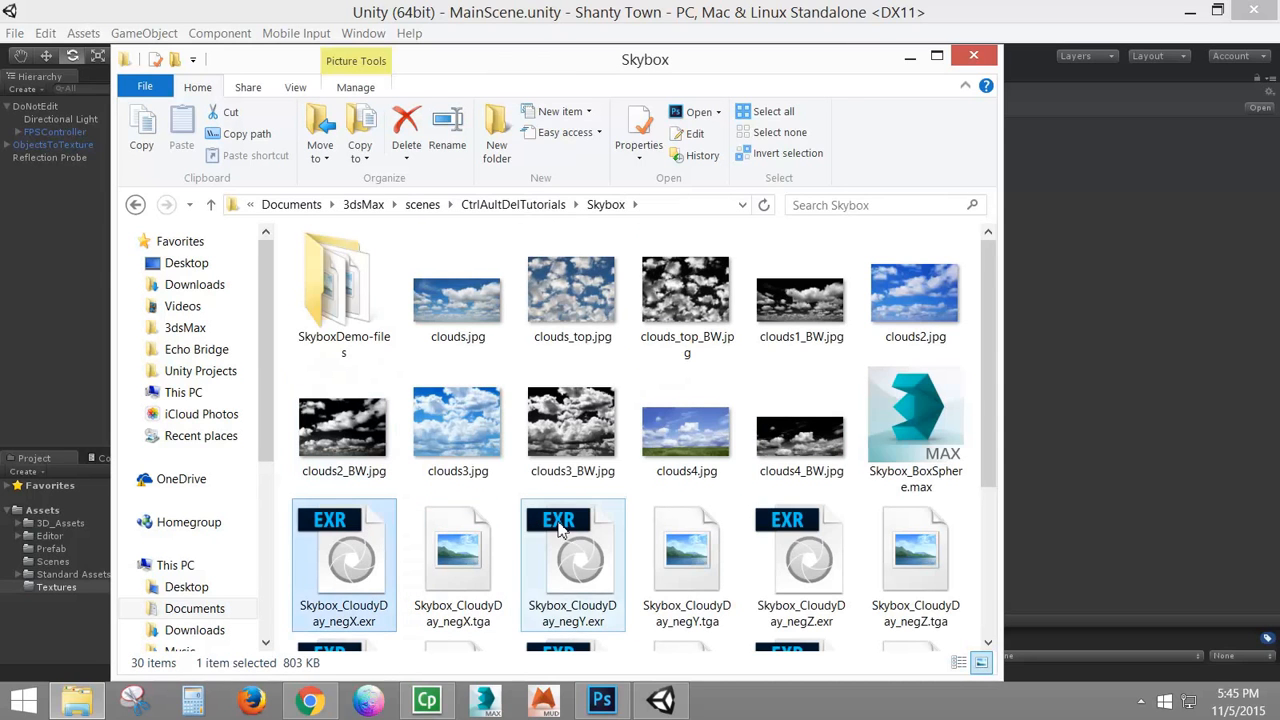
pyautogui.keyDown('ctrl'); pyautogui.click(566, 540); pyautogui.keyUp('ctrl')
pyautogui.keyDown('ctrl'); pyautogui.click(811, 541); pyautogui.keyUp('ctrl')
pyautogui.scroll(-3, 987, 380)
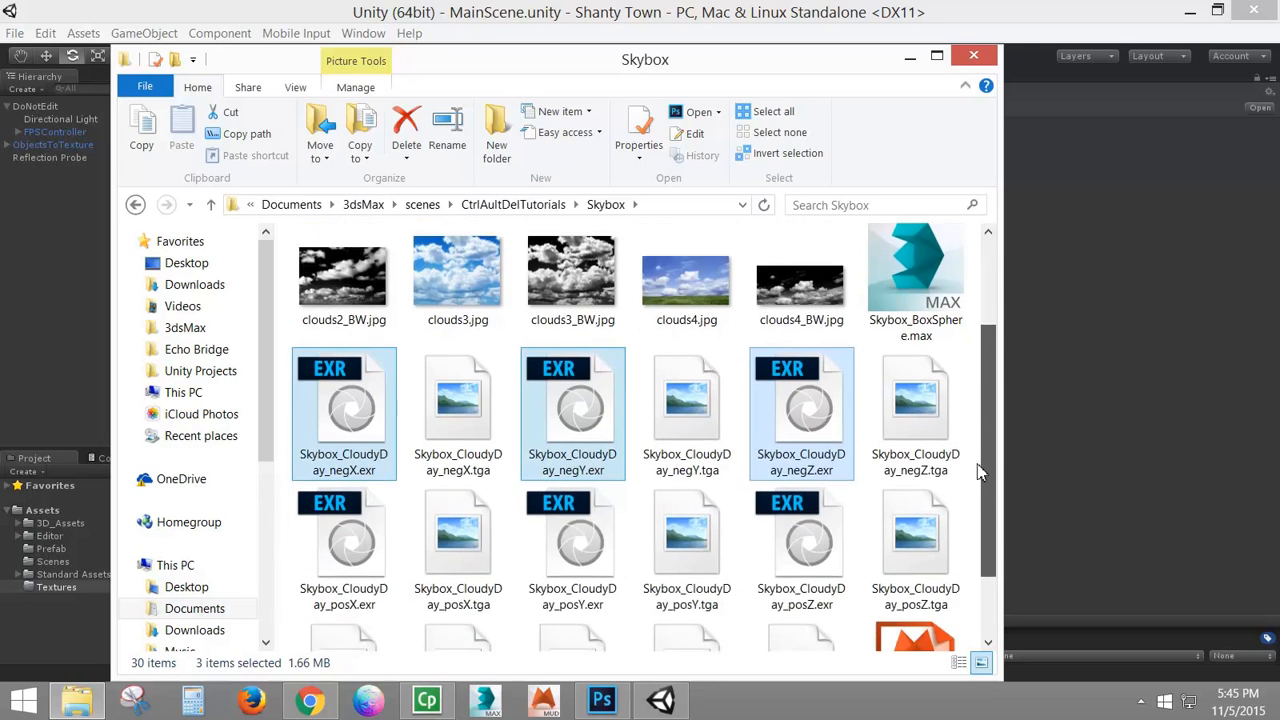
pyautogui.keyDown('ctrl'); pyautogui.click(362, 490); pyautogui.keyUp('ctrl')
pyautogui.keyDown('ctrl'); pyautogui.click(556, 485); pyautogui.keyUp('ctrl')
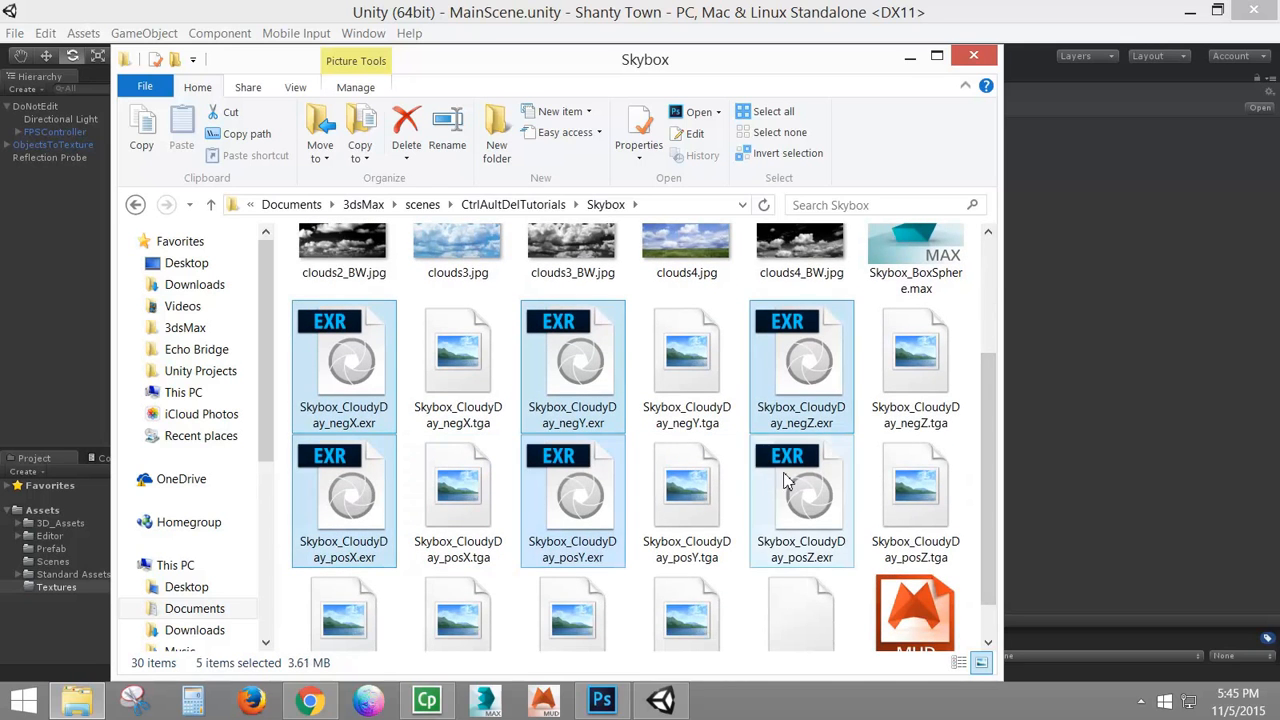
pyautogui.keyDown('ctrl'); pyautogui.click(785, 484); pyautogui.keyUp('ctrl')
pyautogui.moveTo(480, 62); pyautogui.dragTo(880, 64)
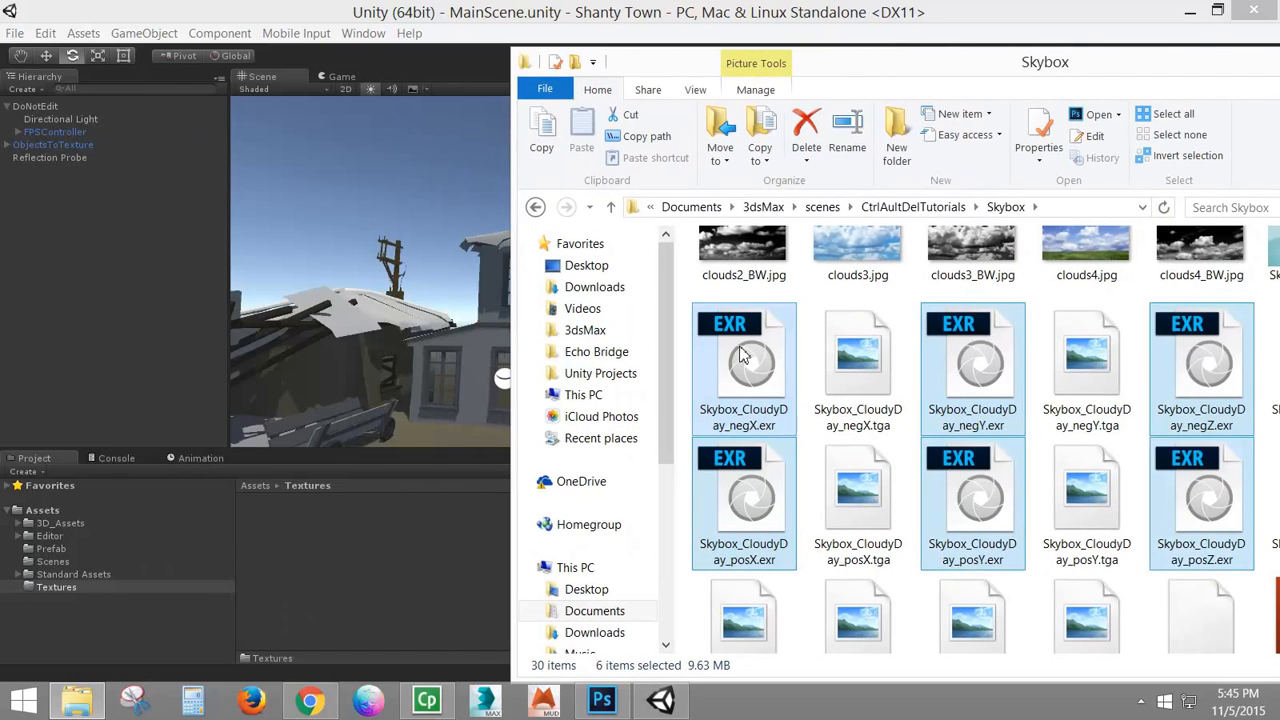
pyautogui.moveTo(333, 536); pyautogui.dragTo(333, 536)
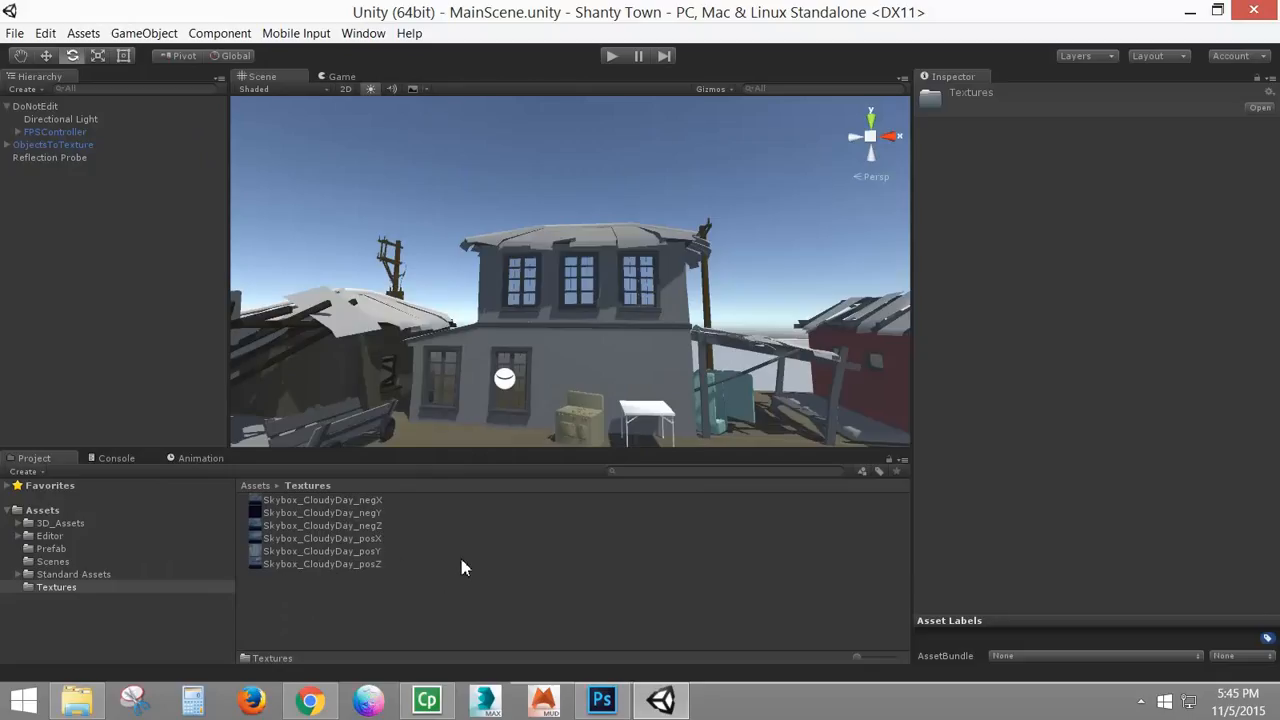
# Step: Create a new material in the Textures folder and name it Skybox_CloudyDay
pyautogui.click(392, 612)
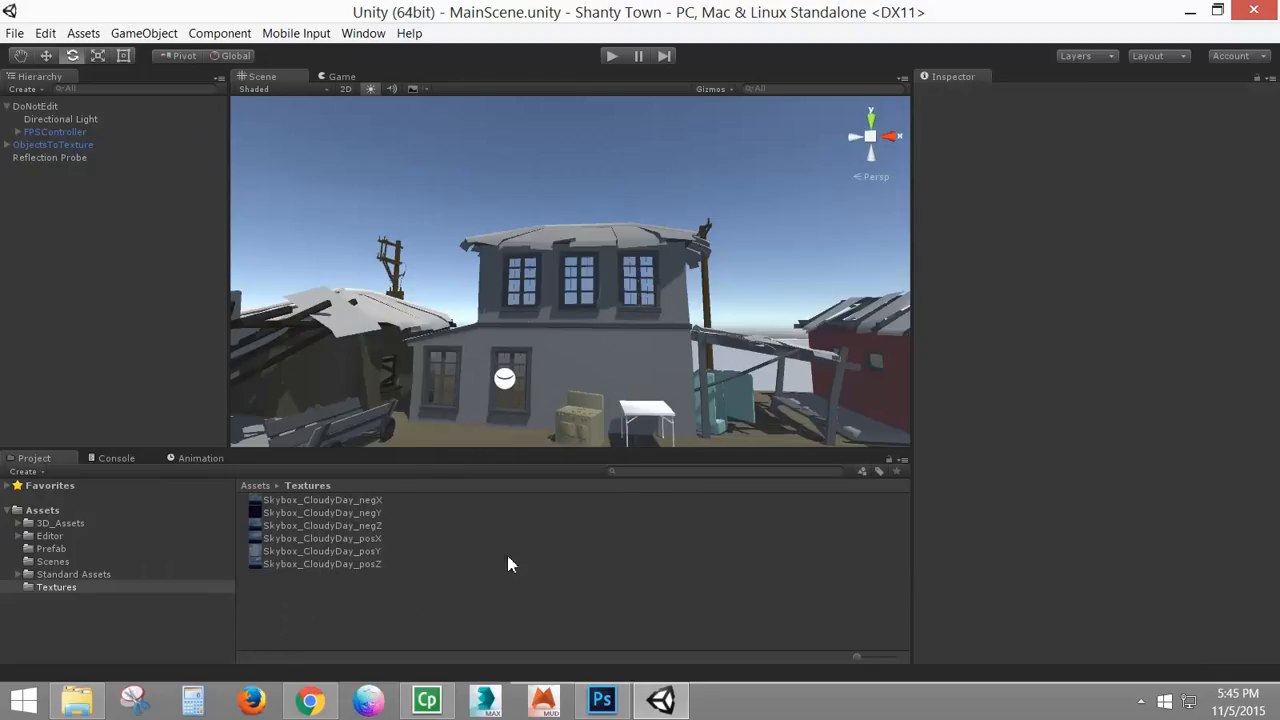
pyautogui.rightClick(367, 606)
pyautogui.moveTo(497, 312)
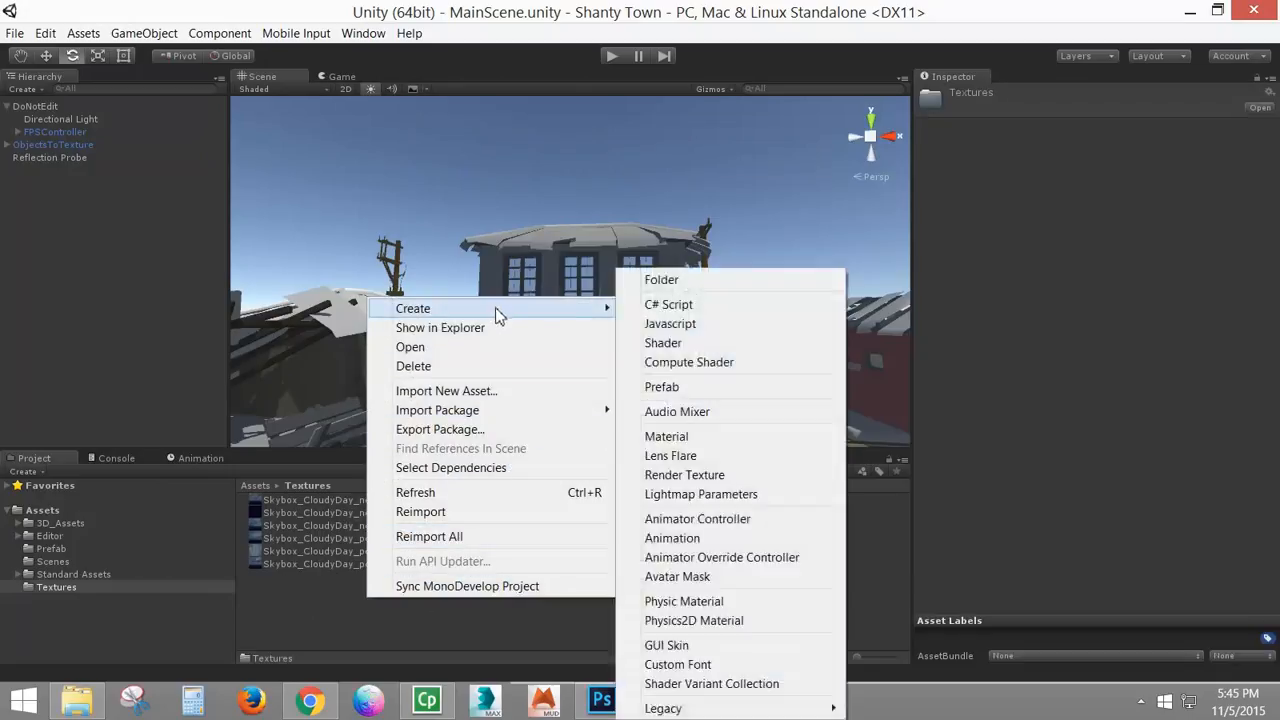
pyautogui.click(666, 437)
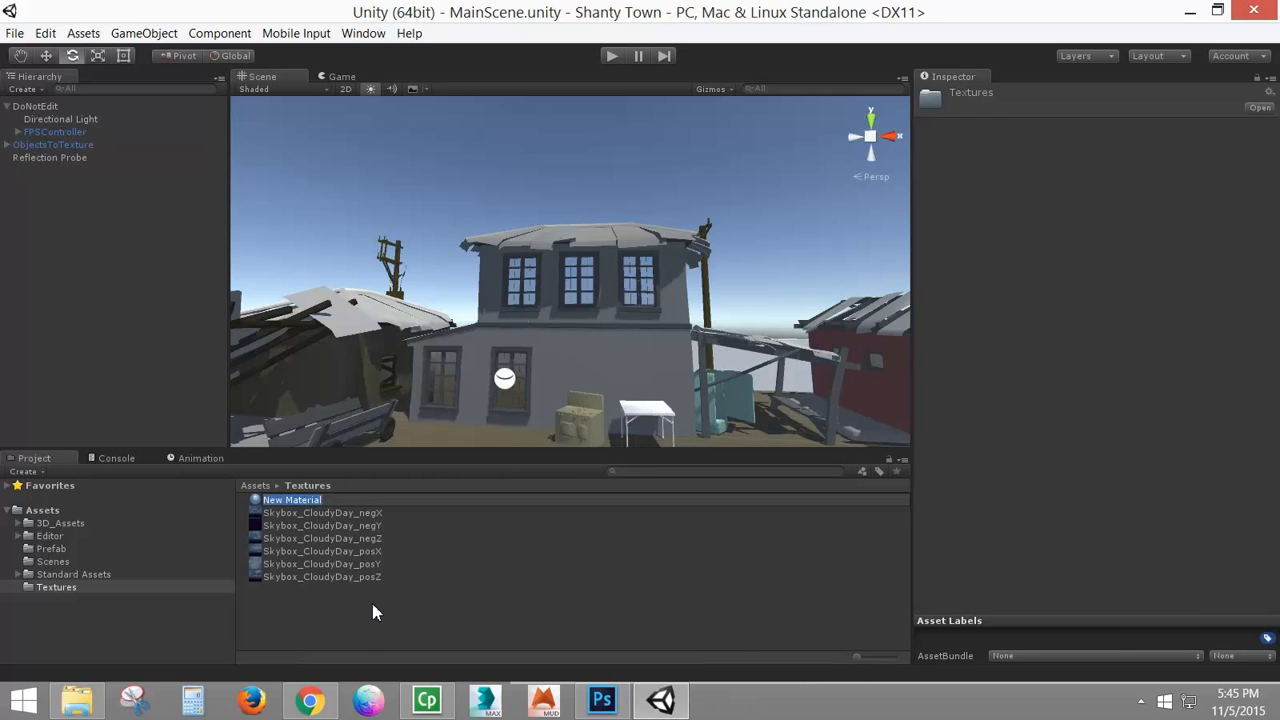
pyautogui.press('Return')
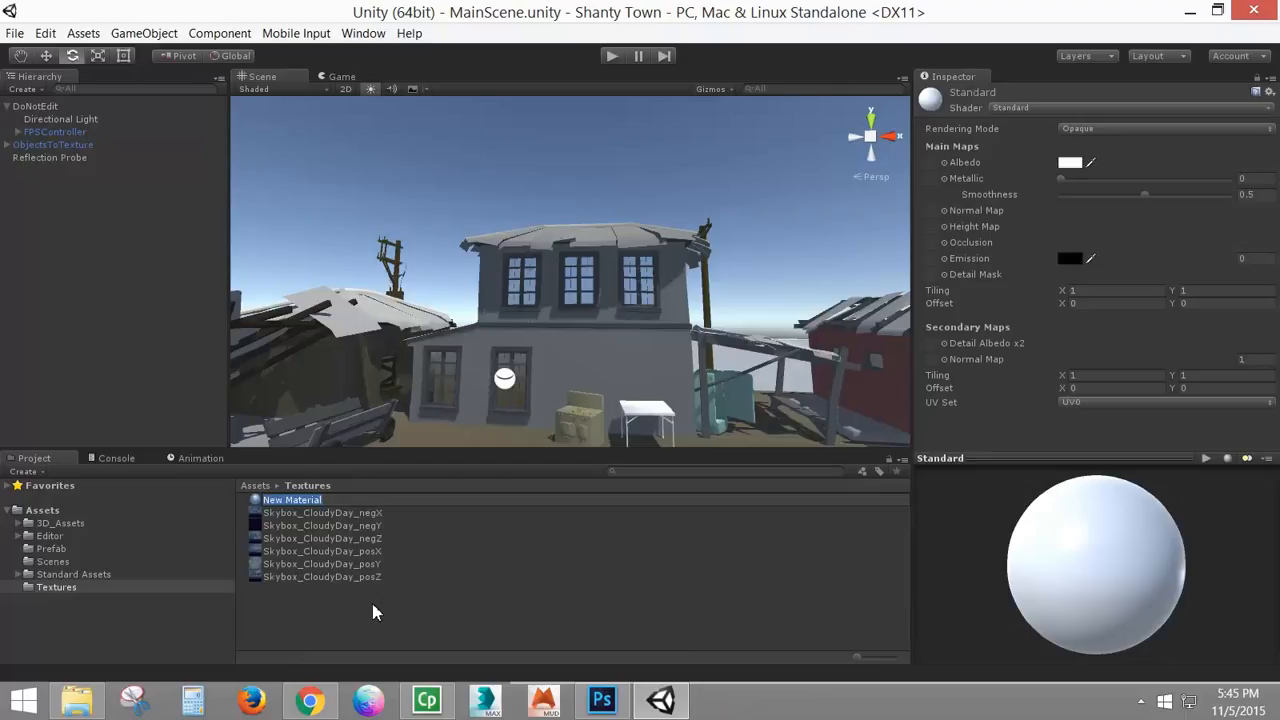
pyautogui.write('Skybox_CloudyDay')
pyautogui.press('Return')
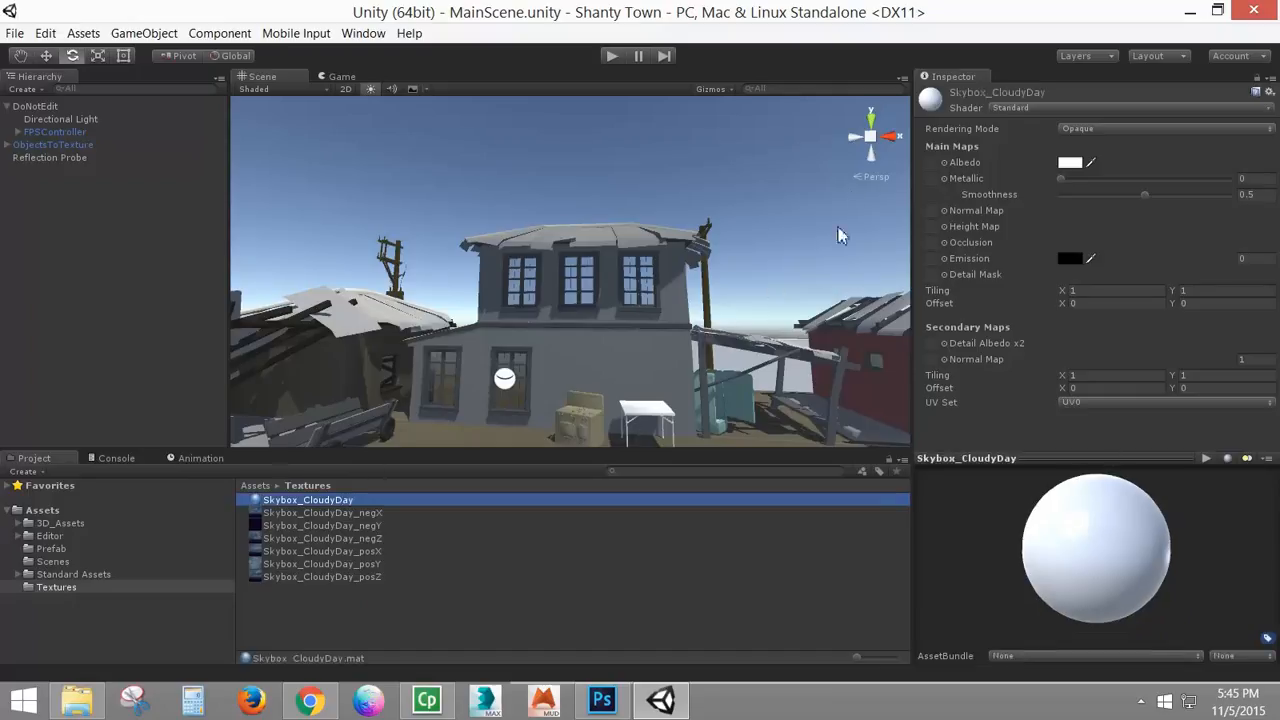
# Step: Try the Skybox/Cubemap shader on the Skybox_CloudyDay material
pyautogui.click(1036, 108)
pyautogui.moveTo(1046, 263)
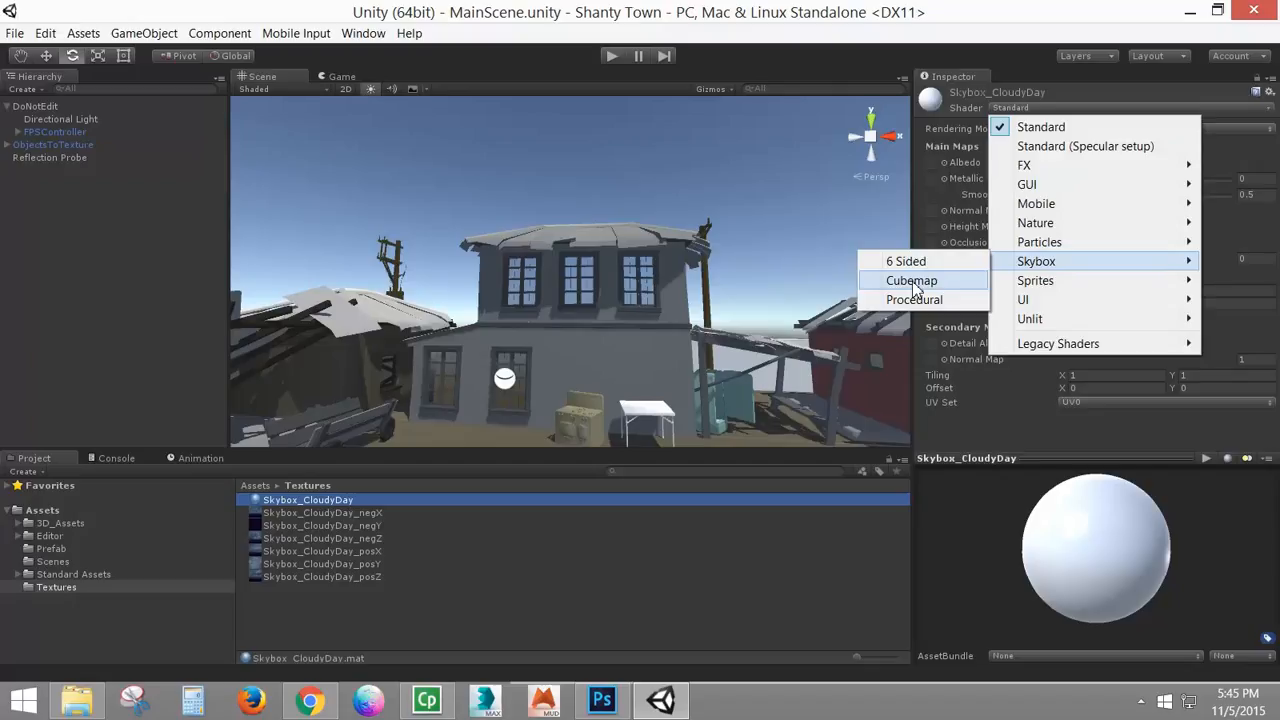
pyautogui.click(912, 284)
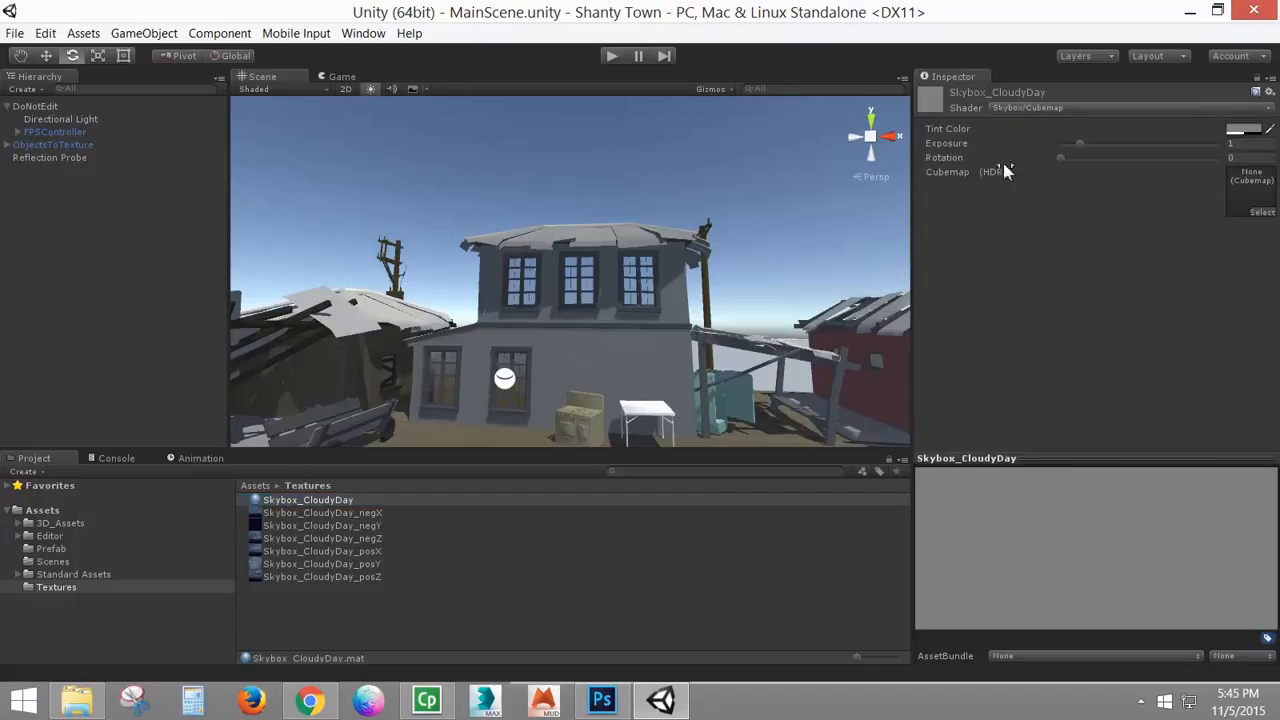
# Step: Set the Skybox_CloudyDay material's shader to Skybox/6 Sided
pyautogui.click(1072, 110)
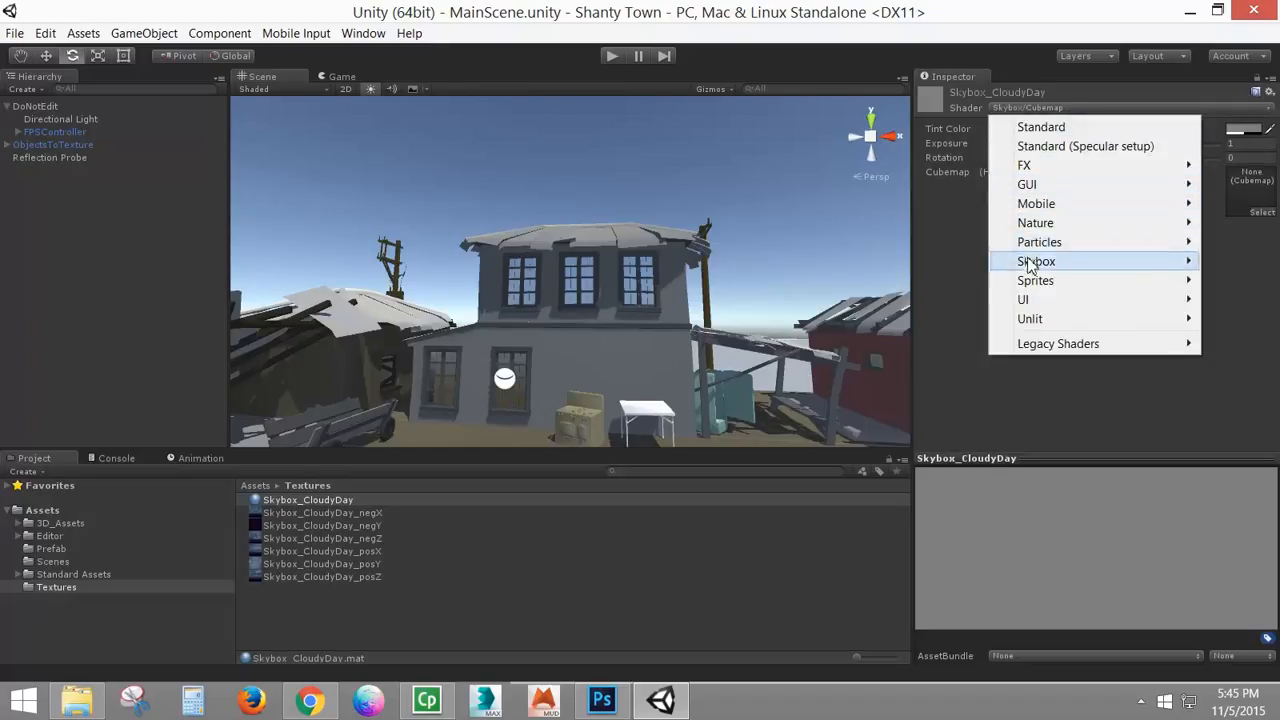
pyautogui.moveTo(1040, 262)
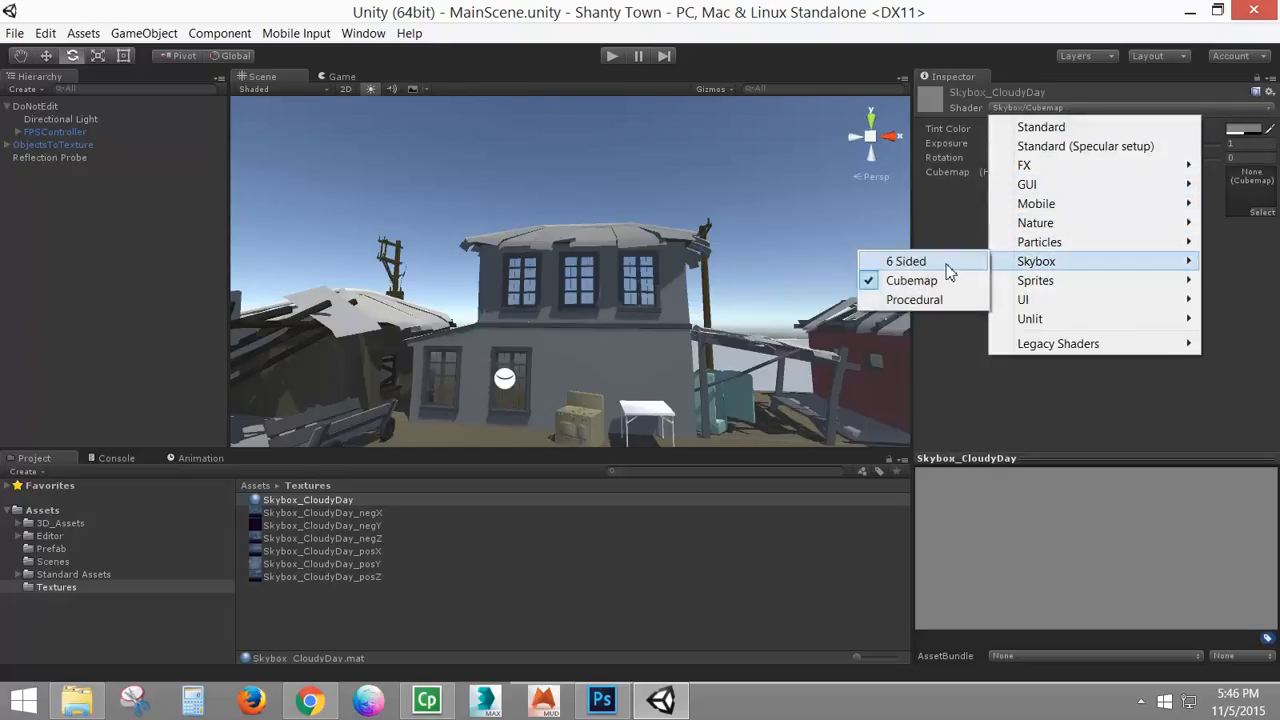
pyautogui.click(946, 264)
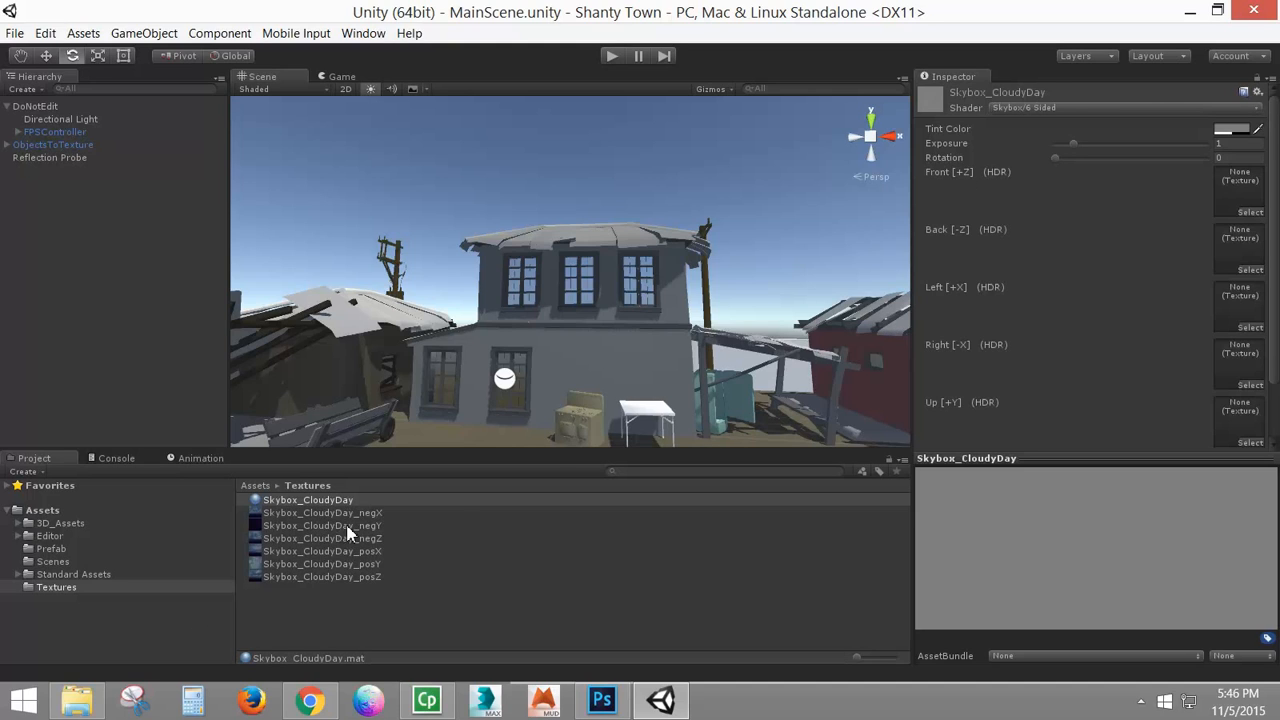
# Step: Assign the Skybox_CloudyDay posZ, negZ, posX and negX textures to the material's Front, Back, Left and Right slots respectively
pyautogui.moveTo(352, 580); pyautogui.dragTo(1238, 195)
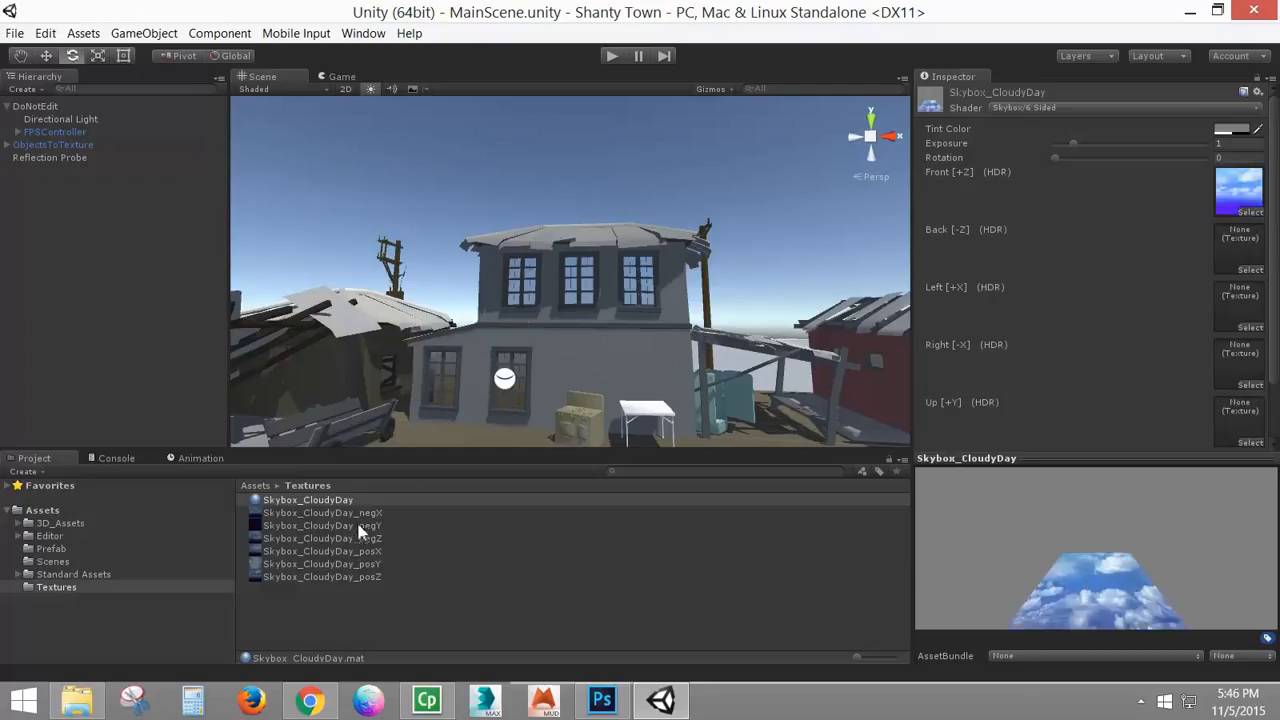
pyautogui.moveTo(357, 544); pyautogui.dragTo(1248, 252)
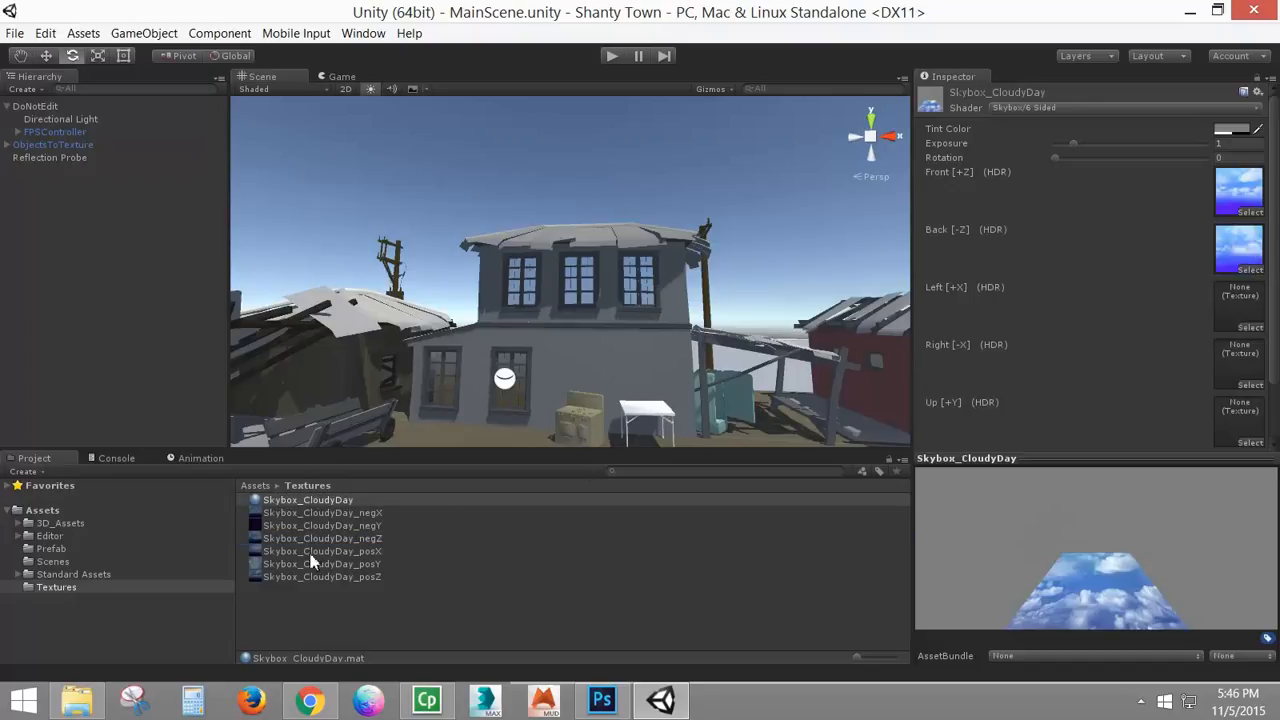
pyautogui.moveTo(322, 553); pyautogui.dragTo(1240, 306)
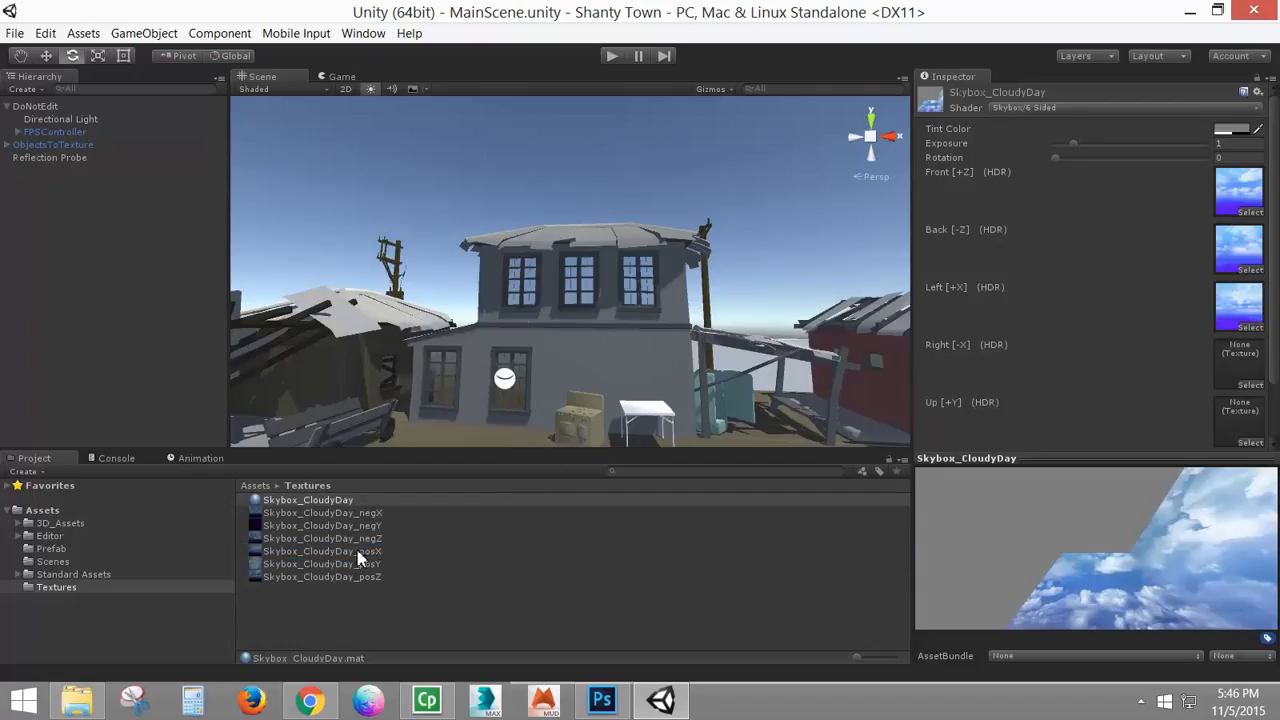
pyautogui.moveTo(342, 514); pyautogui.dragTo(1240, 345)
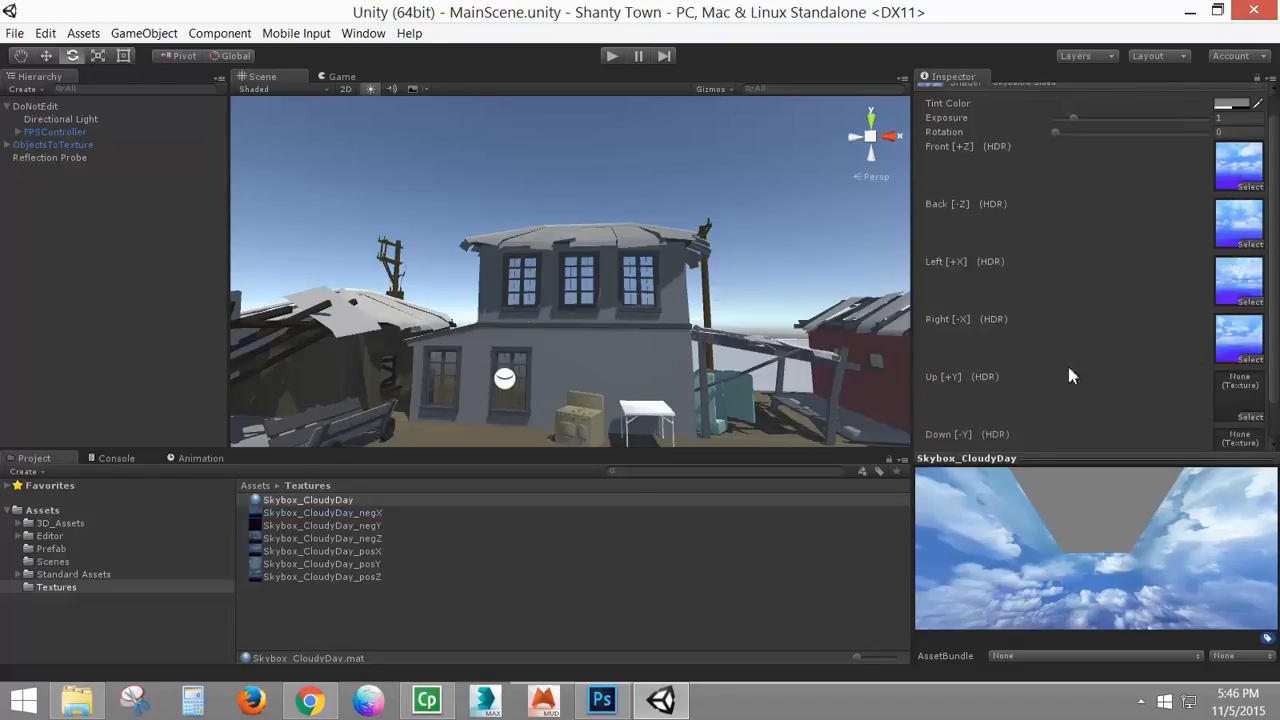
# Step: Assign Skybox_CloudyDay_posY to the material's Up slot and Skybox_CloudyDay_negY to its Down slot
pyautogui.scroll(-2, 1274, 376)
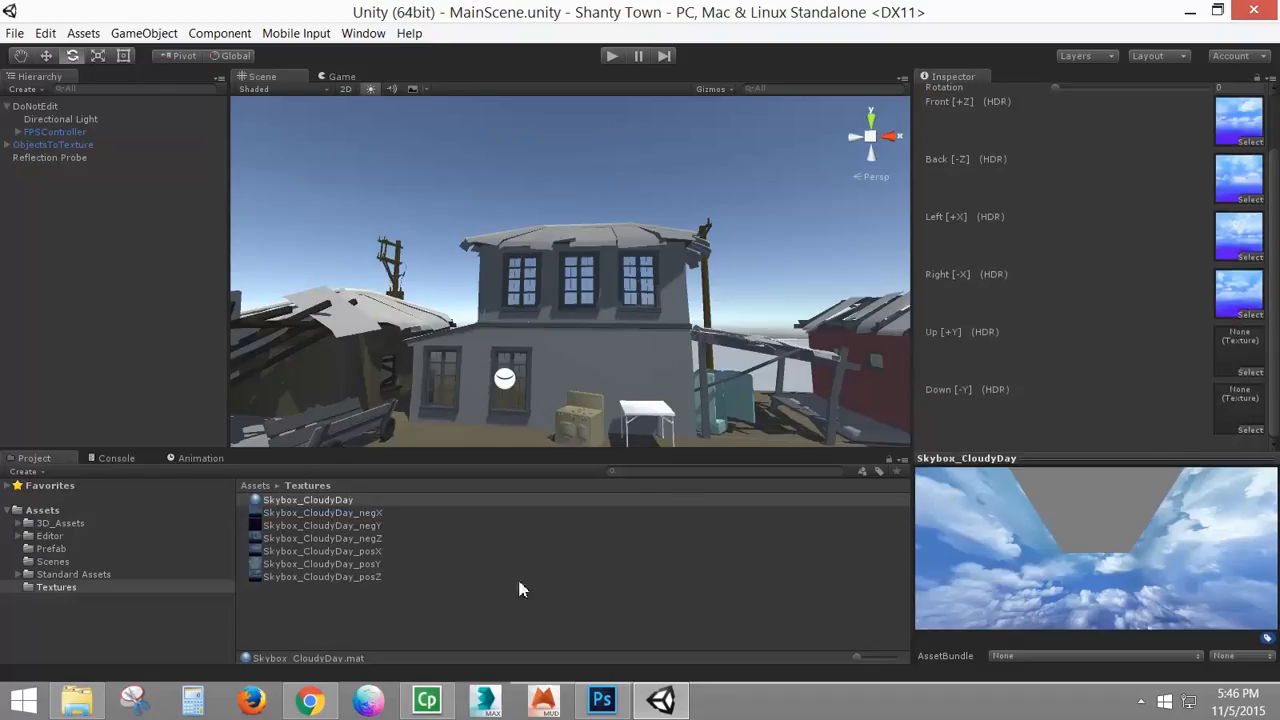
pyautogui.moveTo(340, 572); pyautogui.dragTo(1238, 345)
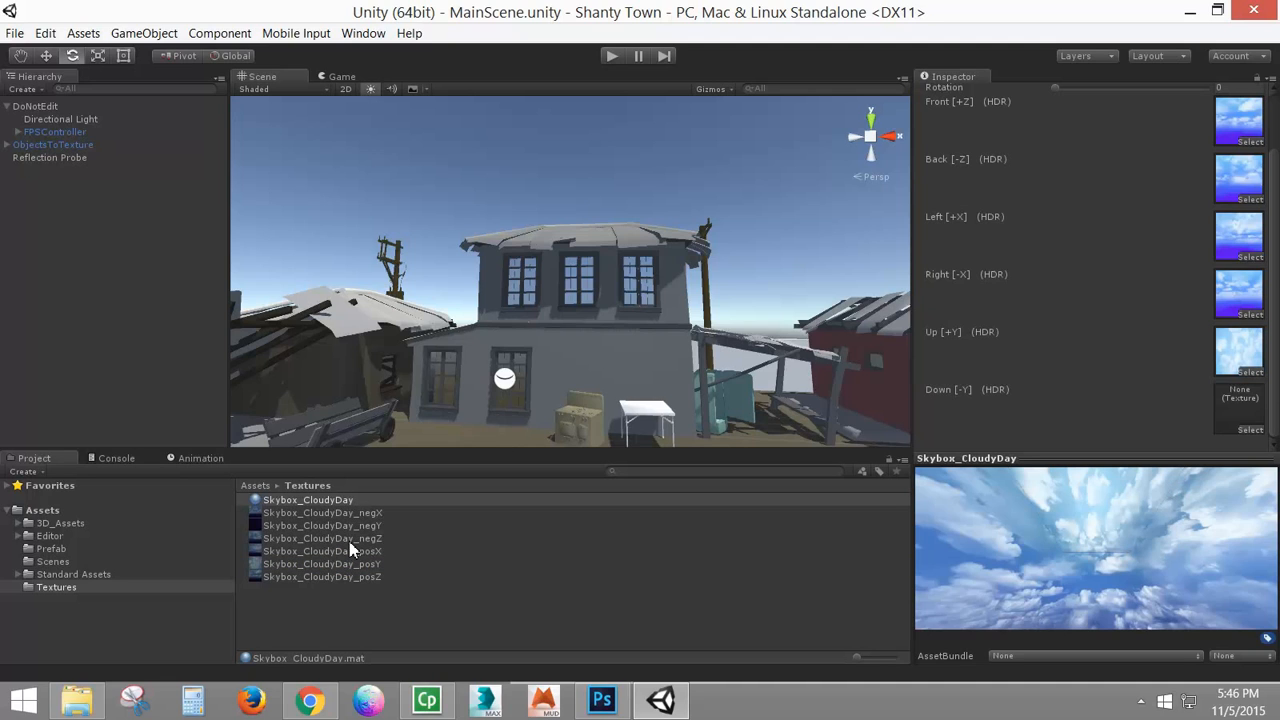
pyautogui.moveTo(352, 531); pyautogui.dragTo(1232, 418)
pyautogui.moveTo(1140, 580); pyautogui.dragTo(1132, 550)
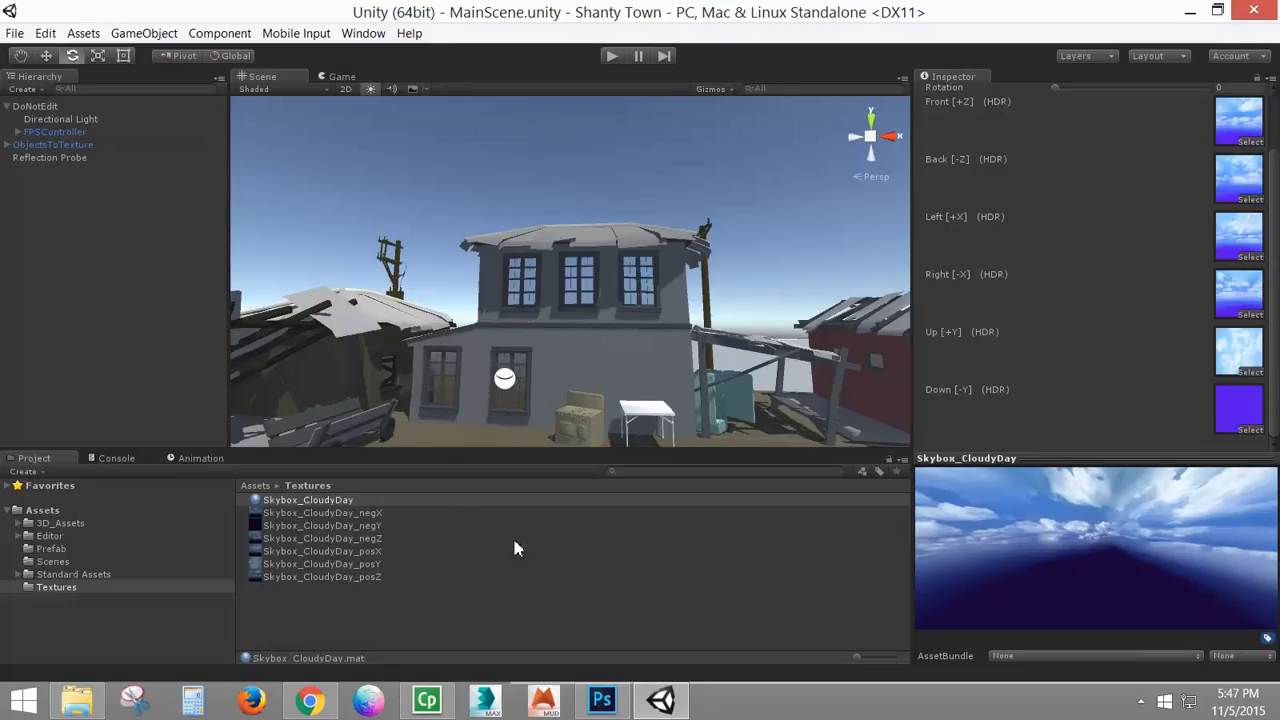
# Step: Open the Lighting window and dock it beside the Inspector
pyautogui.click(363, 33)
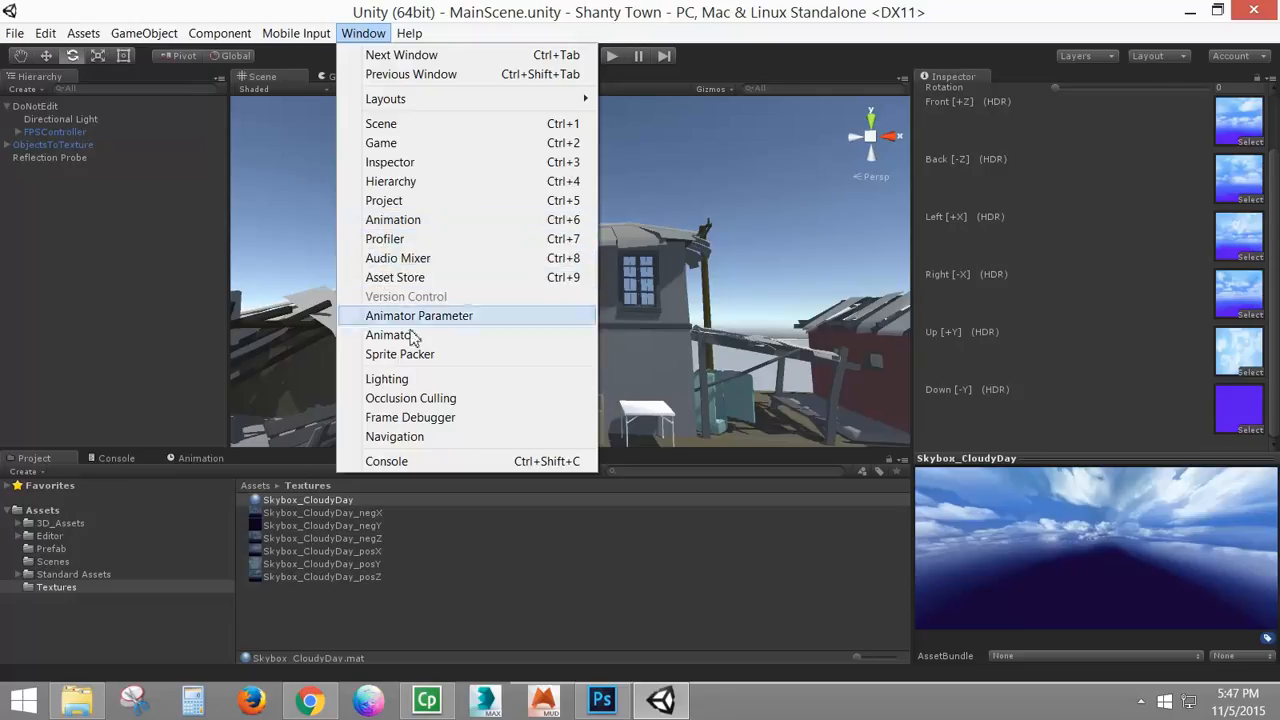
pyautogui.click(415, 380)
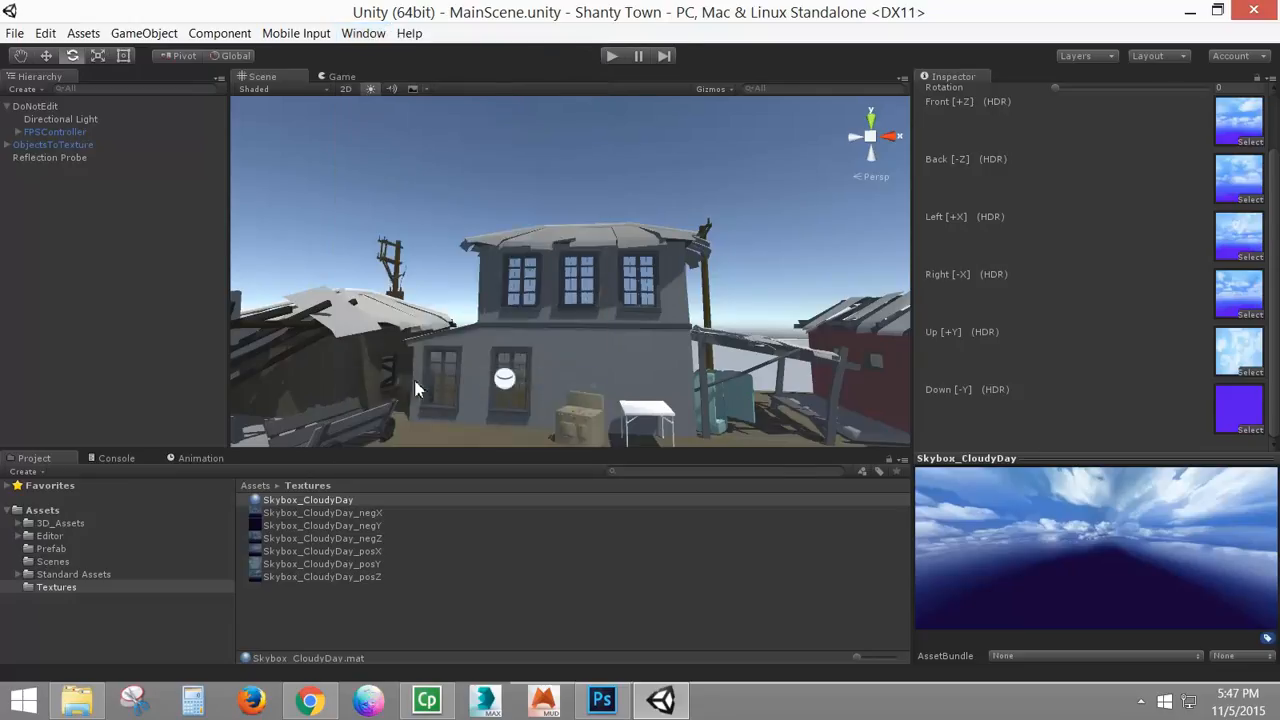
pyautogui.moveTo(561, 161); pyautogui.dragTo(1018, 76)
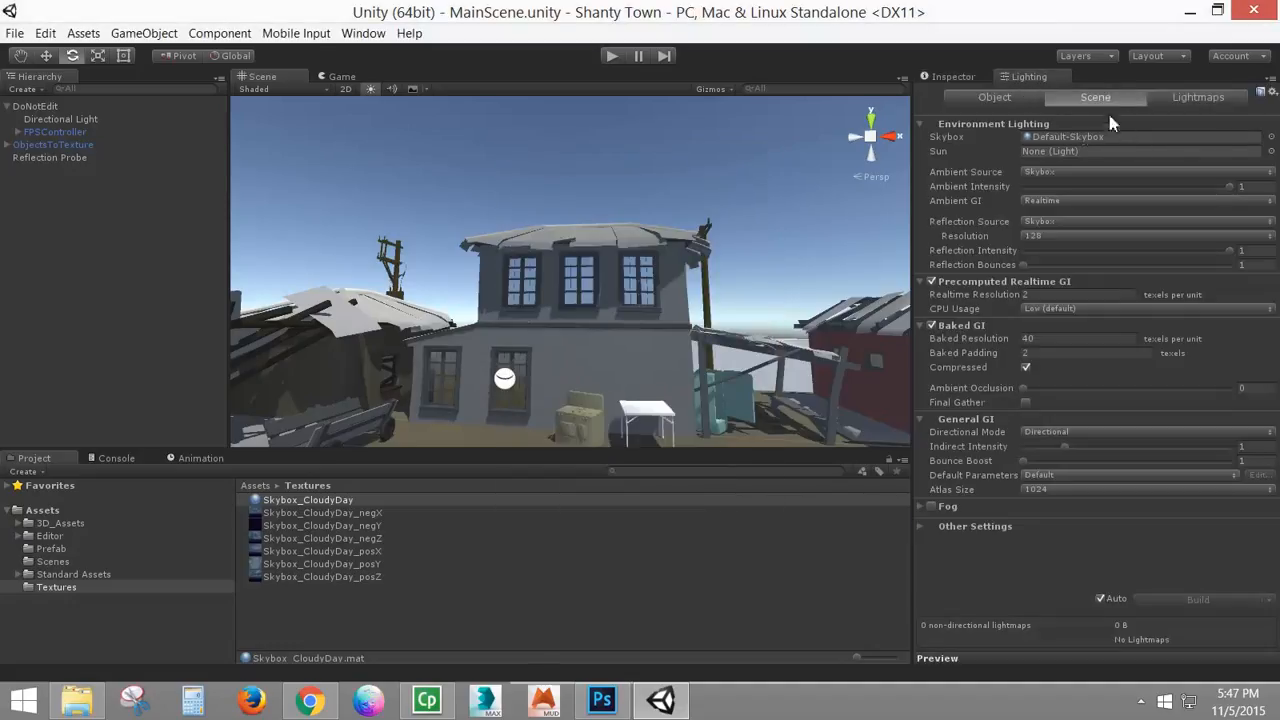
# Step: Set the scene's environment lighting skybox to the Skybox_CloudyDay material and look around the sky in the scene
pyautogui.click(1270, 137)
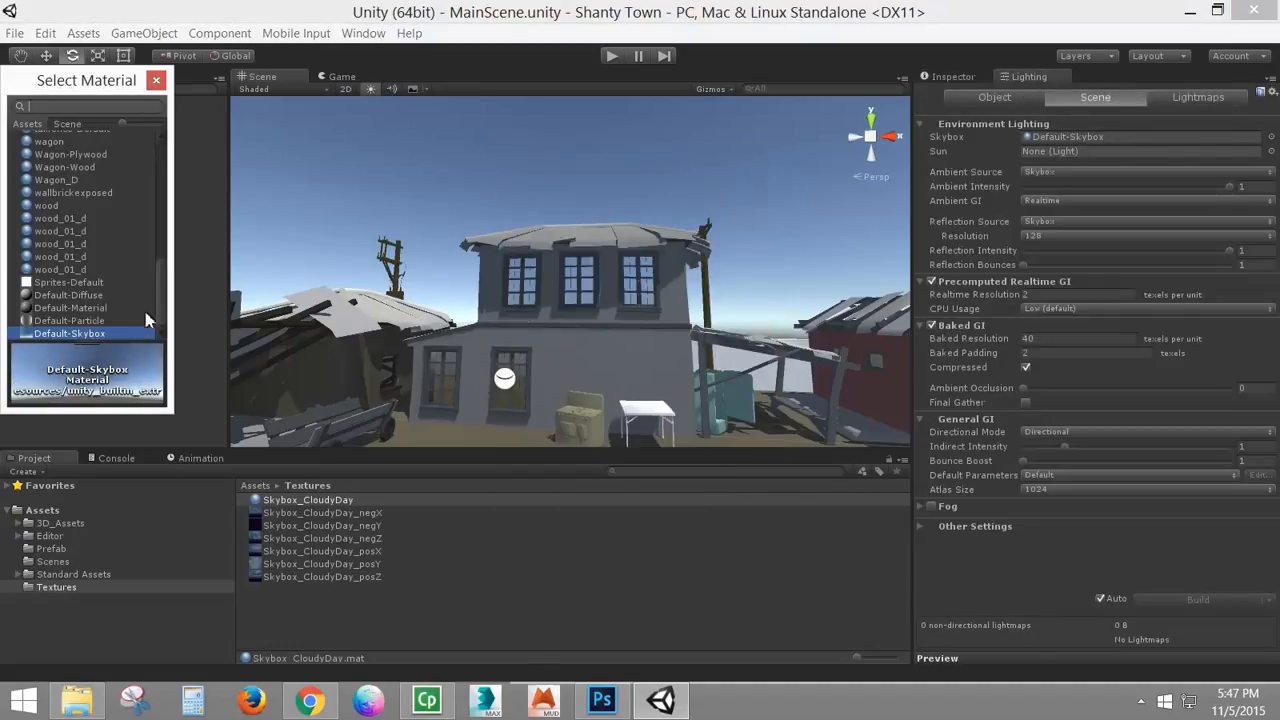
pyautogui.moveTo(166, 285); pyautogui.dragTo(176, 380)
pyautogui.moveTo(165, 275); pyautogui.dragTo(166, 240)
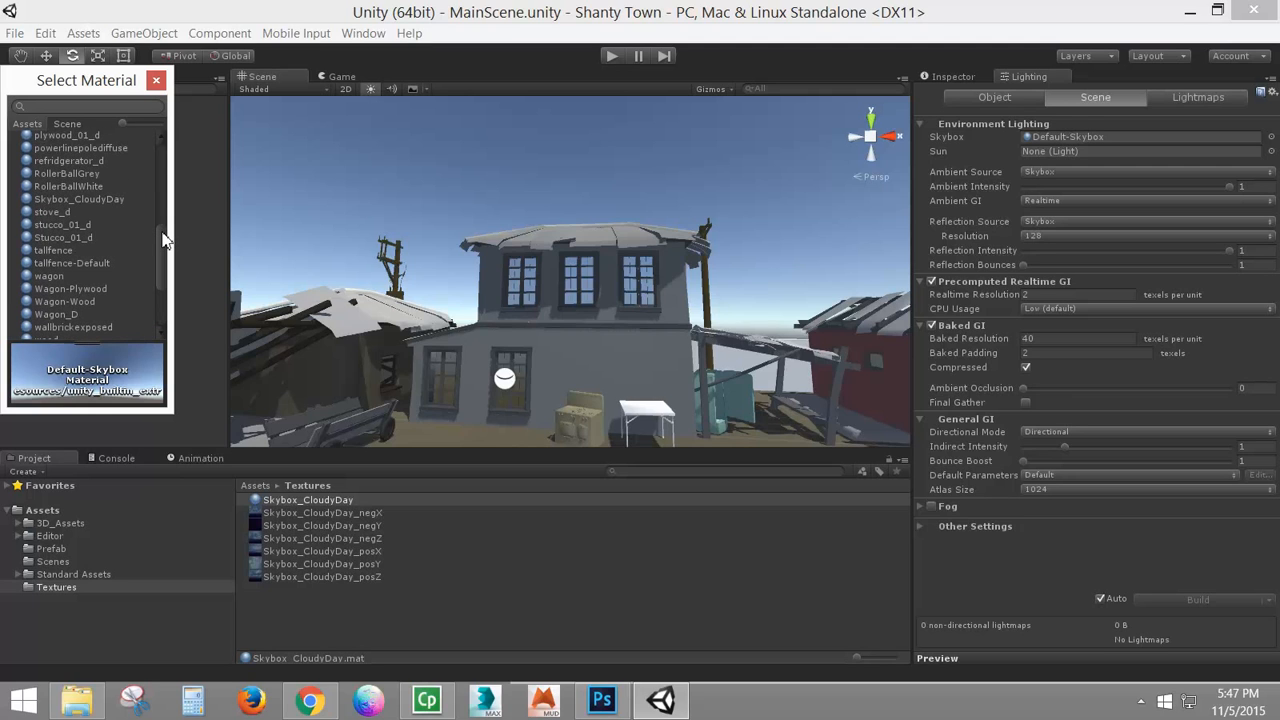
pyautogui.click(80, 199)
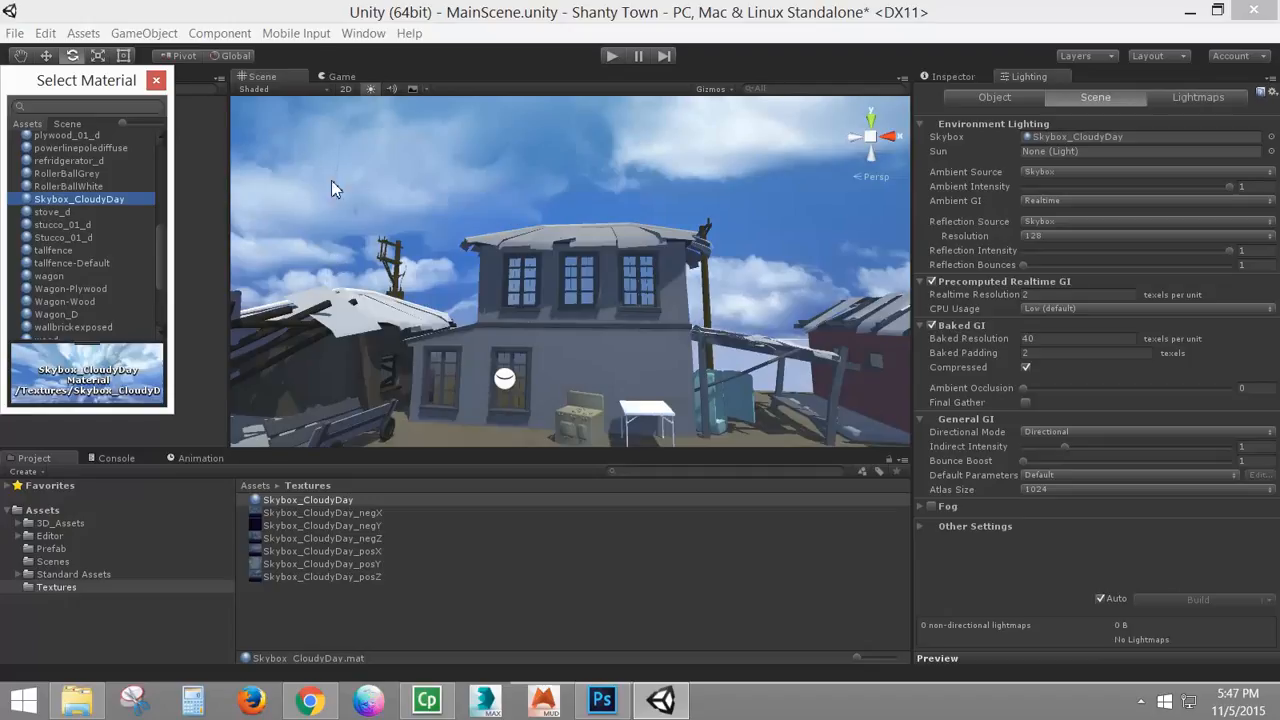
pyautogui.click(155, 82)
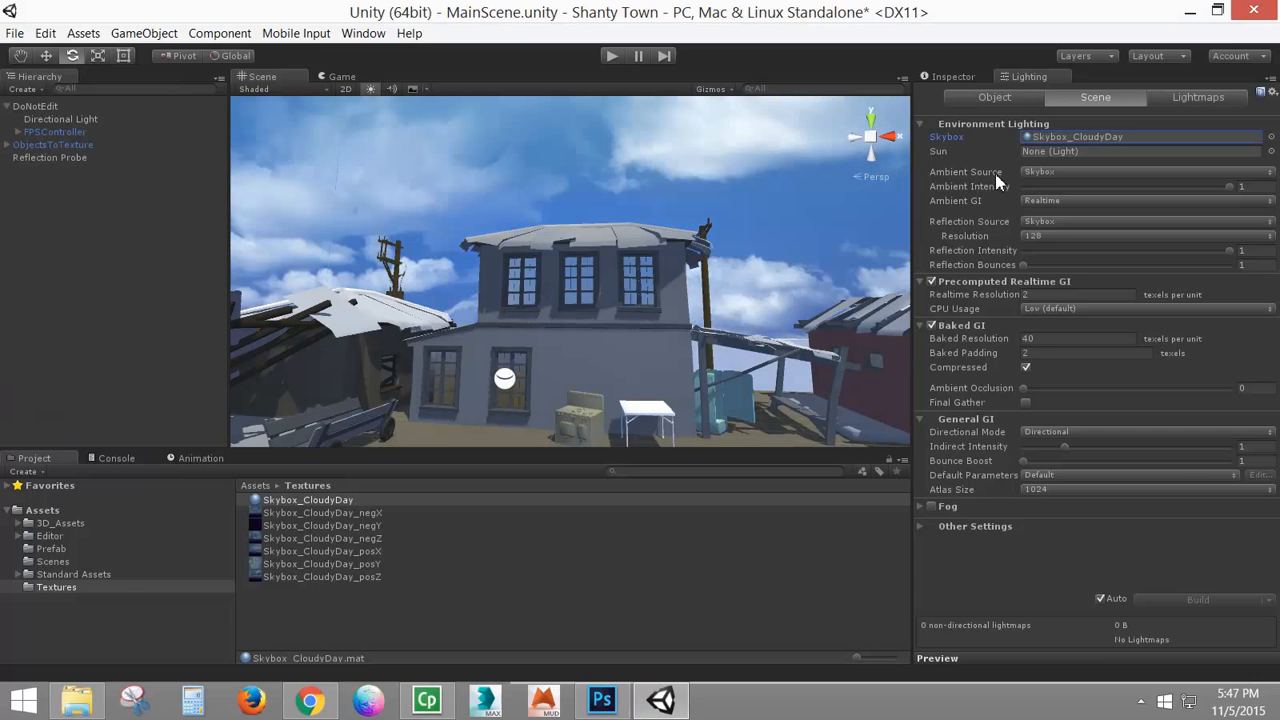
pyautogui.moveTo(573, 349); pyautogui.dragTo(1234, 222)
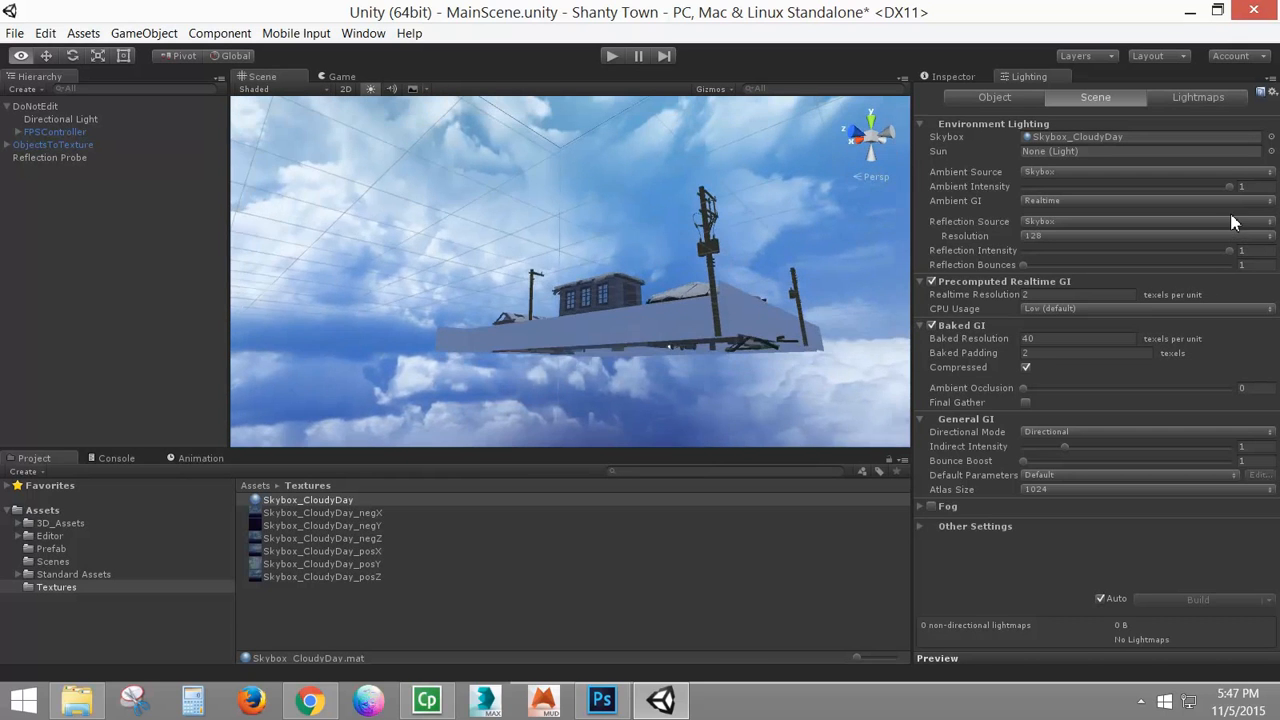
pyautogui.moveTo(668, 217); pyautogui.dragTo(637, 410)
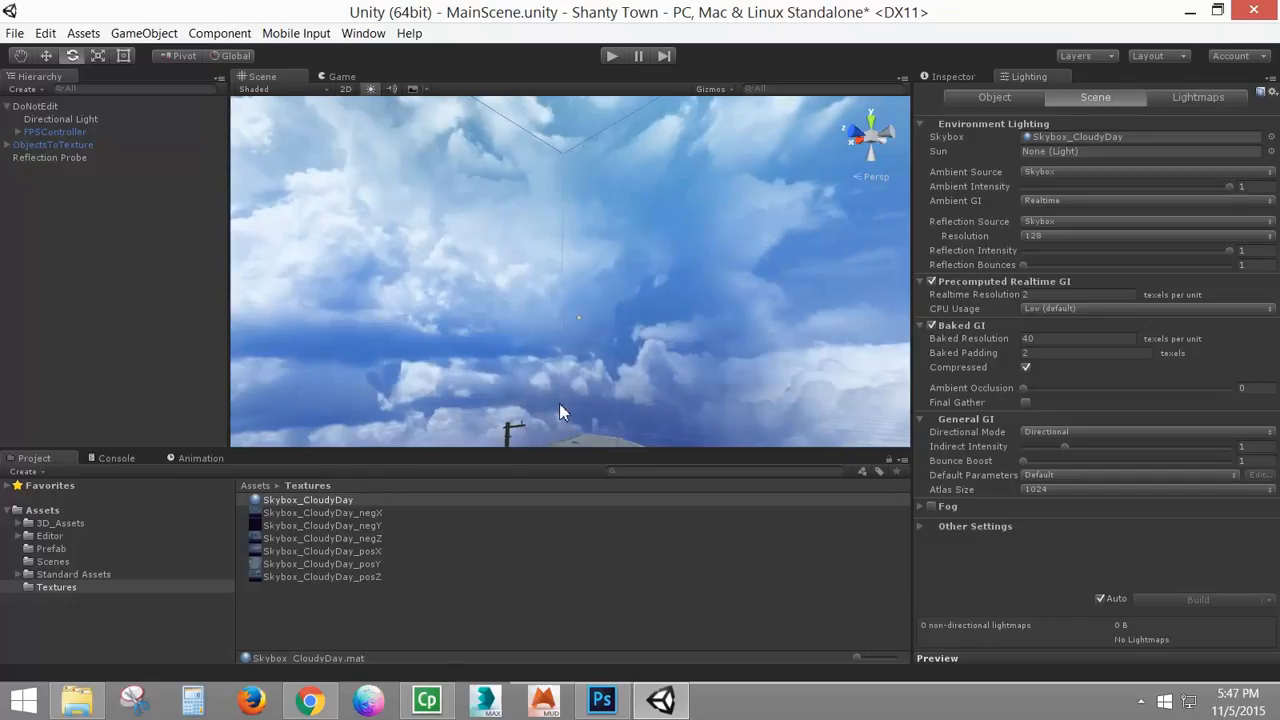
# Step: Switch to Photoshop and open Skybox_CloudyDay_Raw.psd from the Skybox folder
pyautogui.click(601, 700)
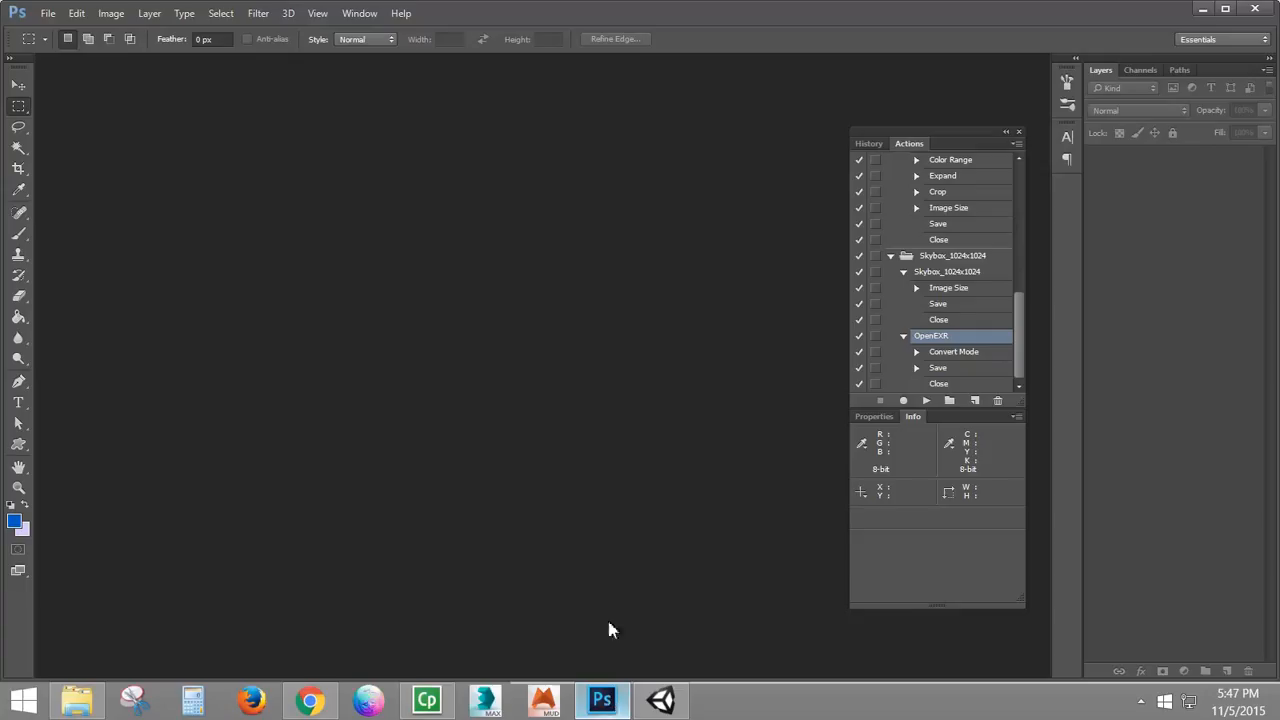
pyautogui.click(48, 13)
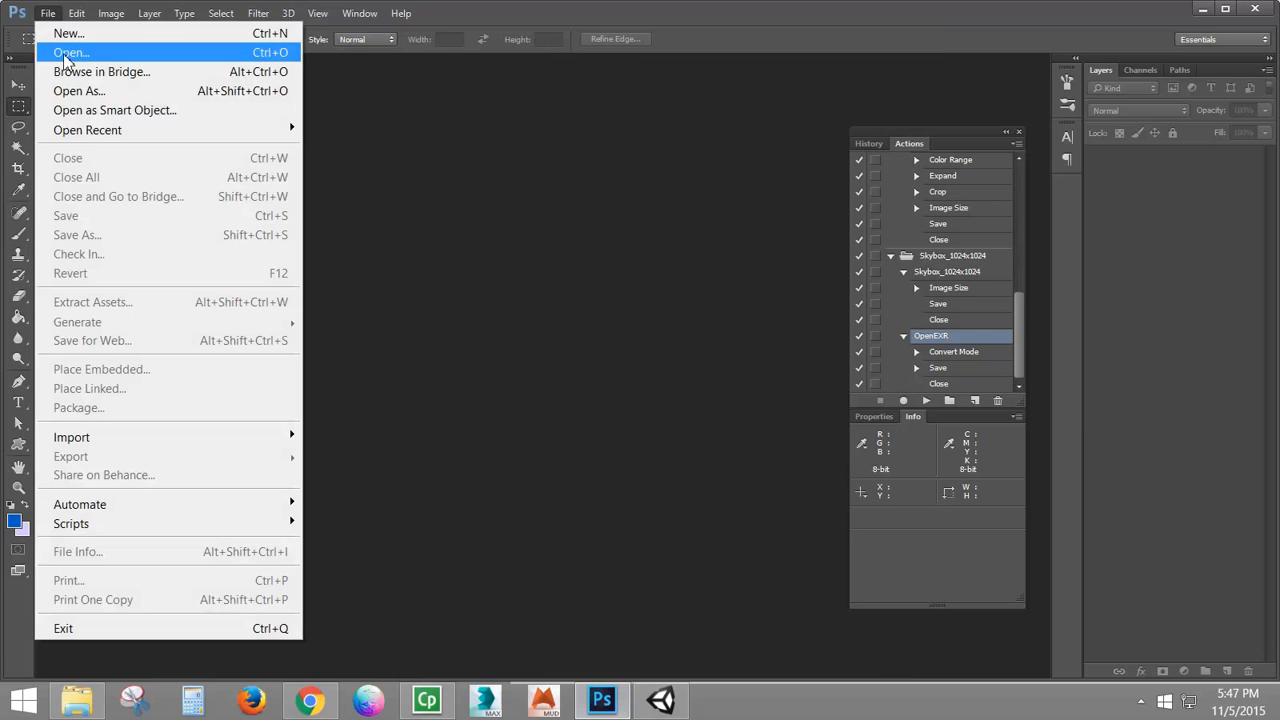
pyautogui.click(68, 51)
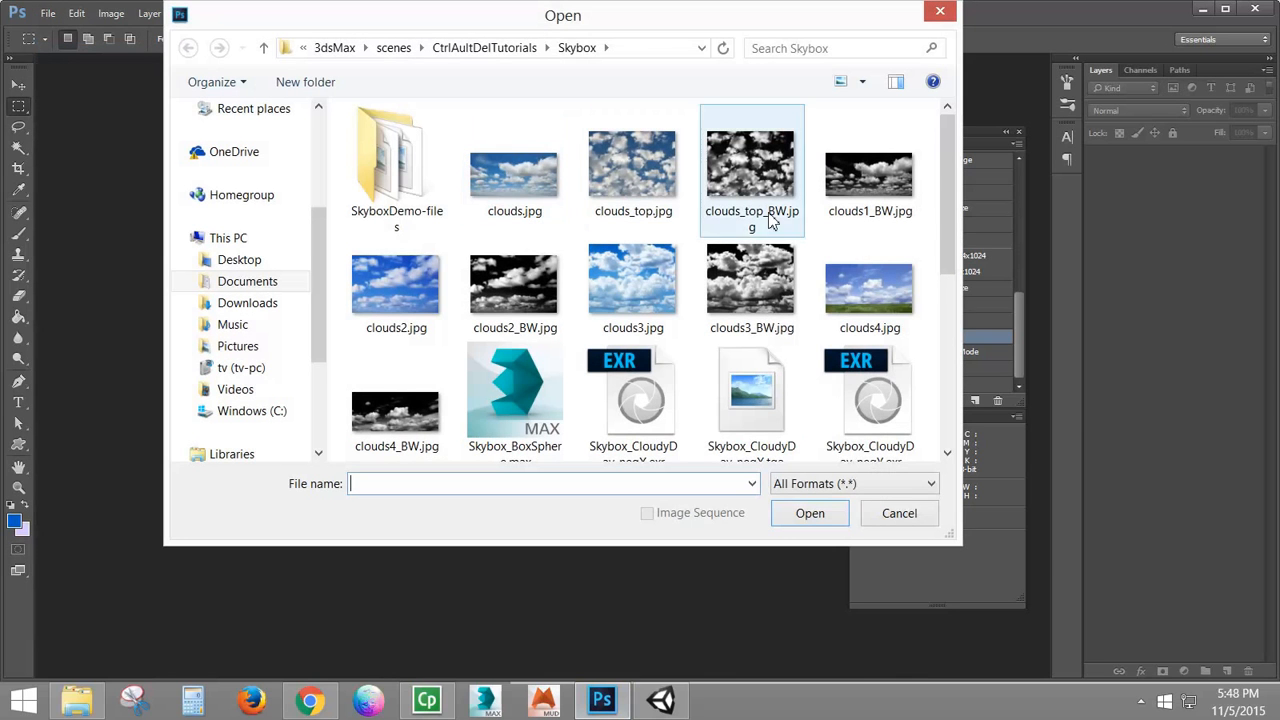
pyautogui.moveTo(946, 160)
pyautogui.mouseDown()
pyautogui.moveTo(945, 220)
pyautogui.moveTo(946, 151)
pyautogui.mouseUp()
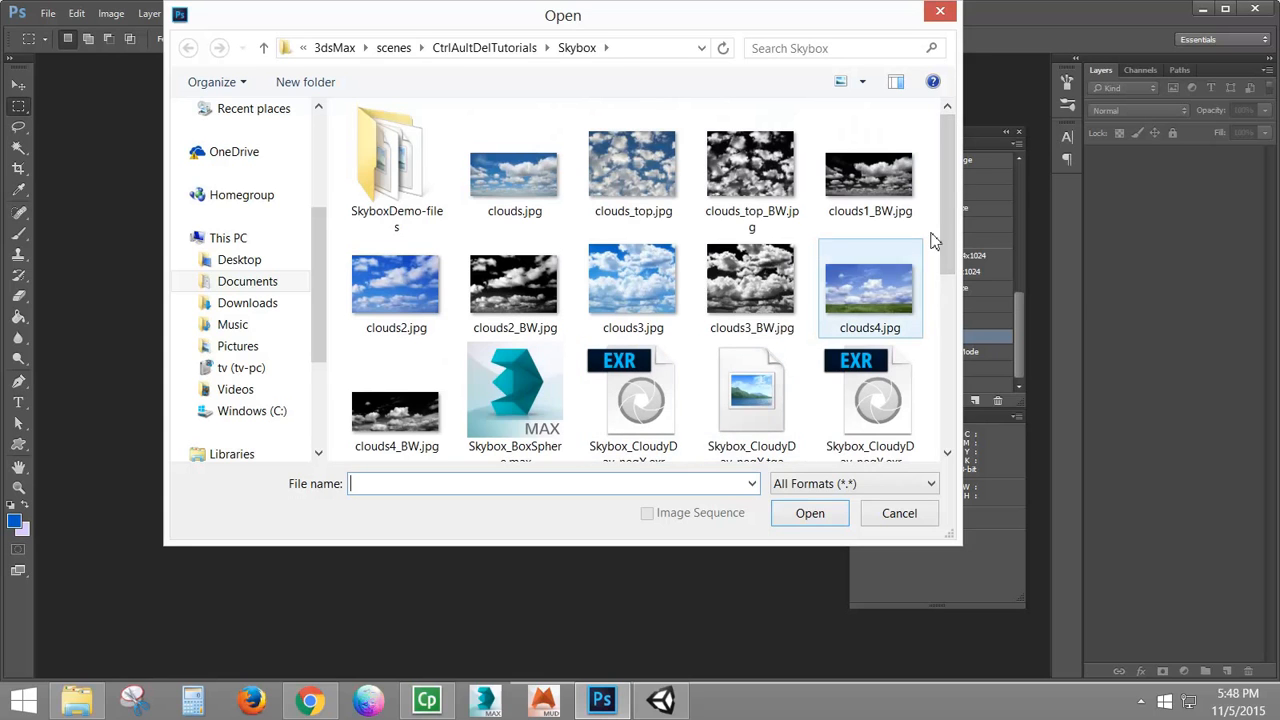
pyautogui.scroll(-1, 948, 225)
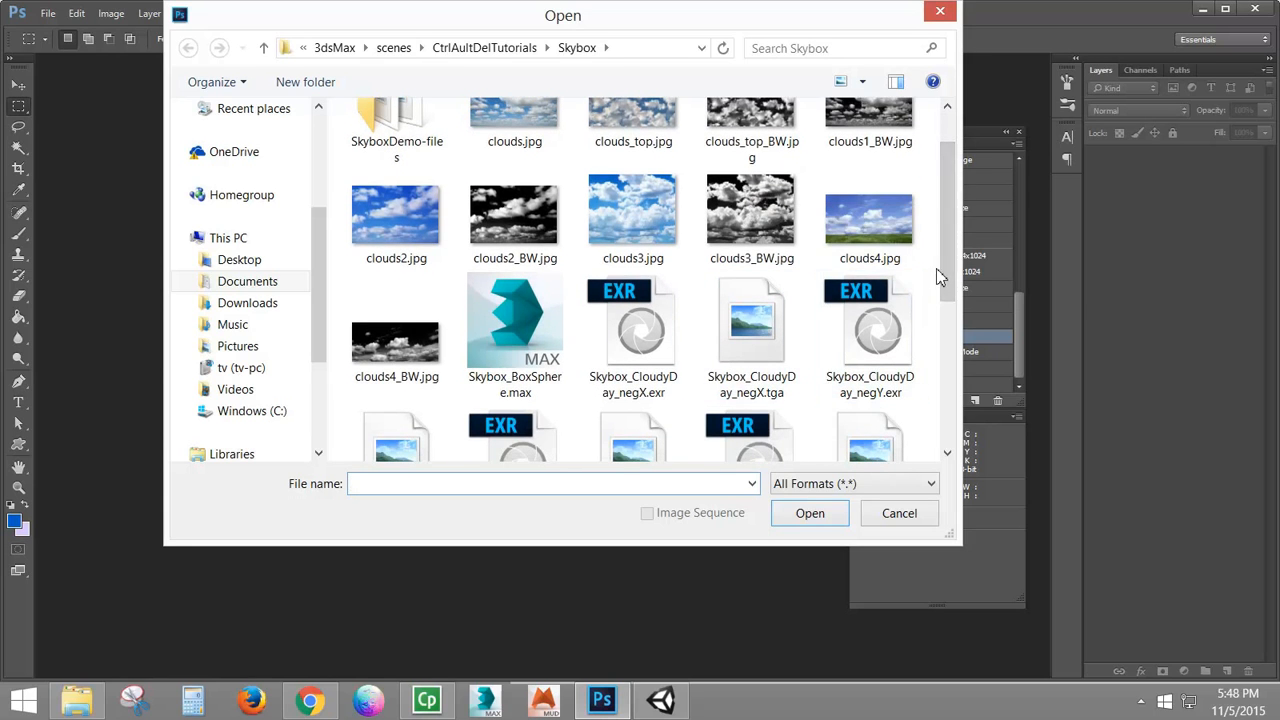
pyautogui.moveTo(944, 267); pyautogui.dragTo(942, 391)
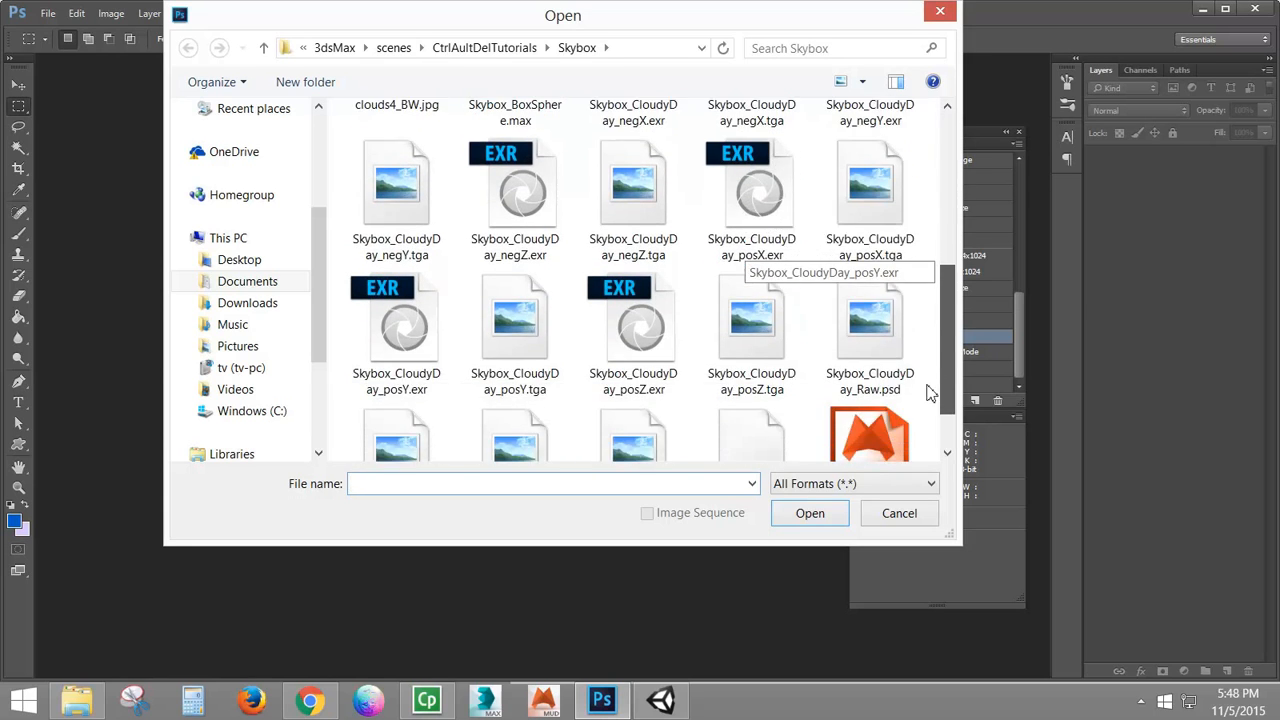
pyautogui.click(731, 331)
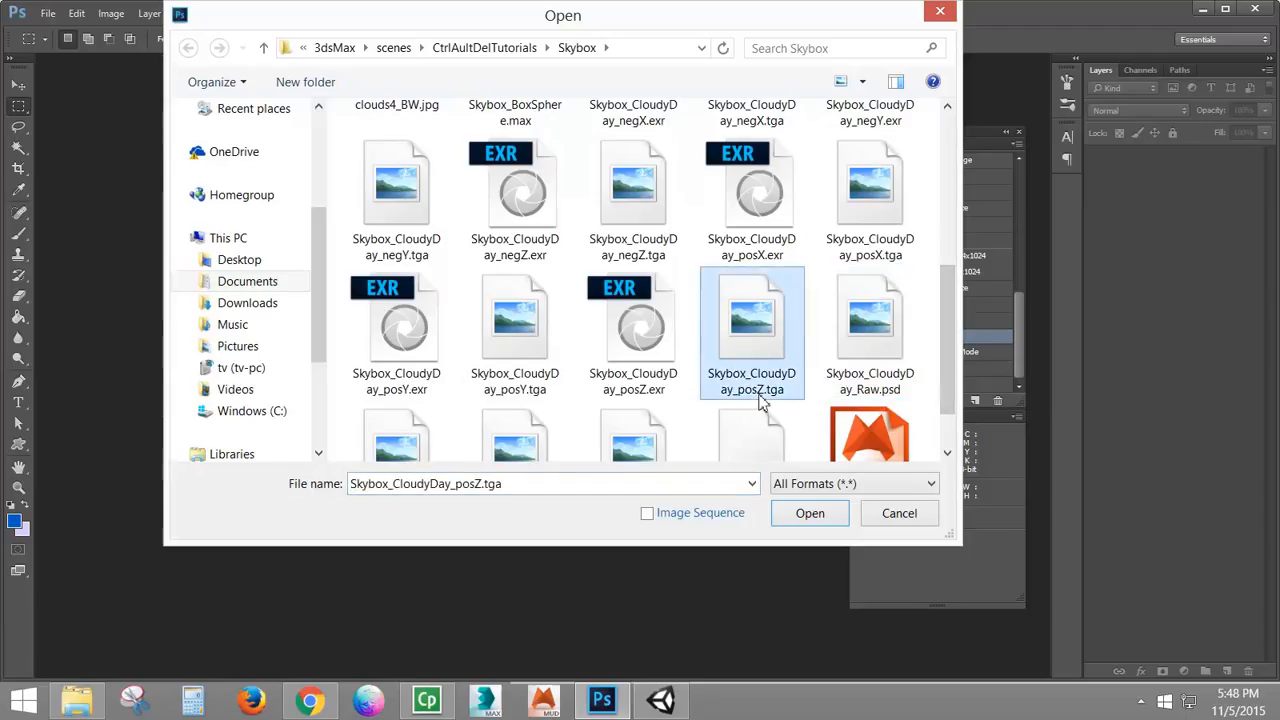
pyautogui.click(870, 322)
pyautogui.click(810, 513)
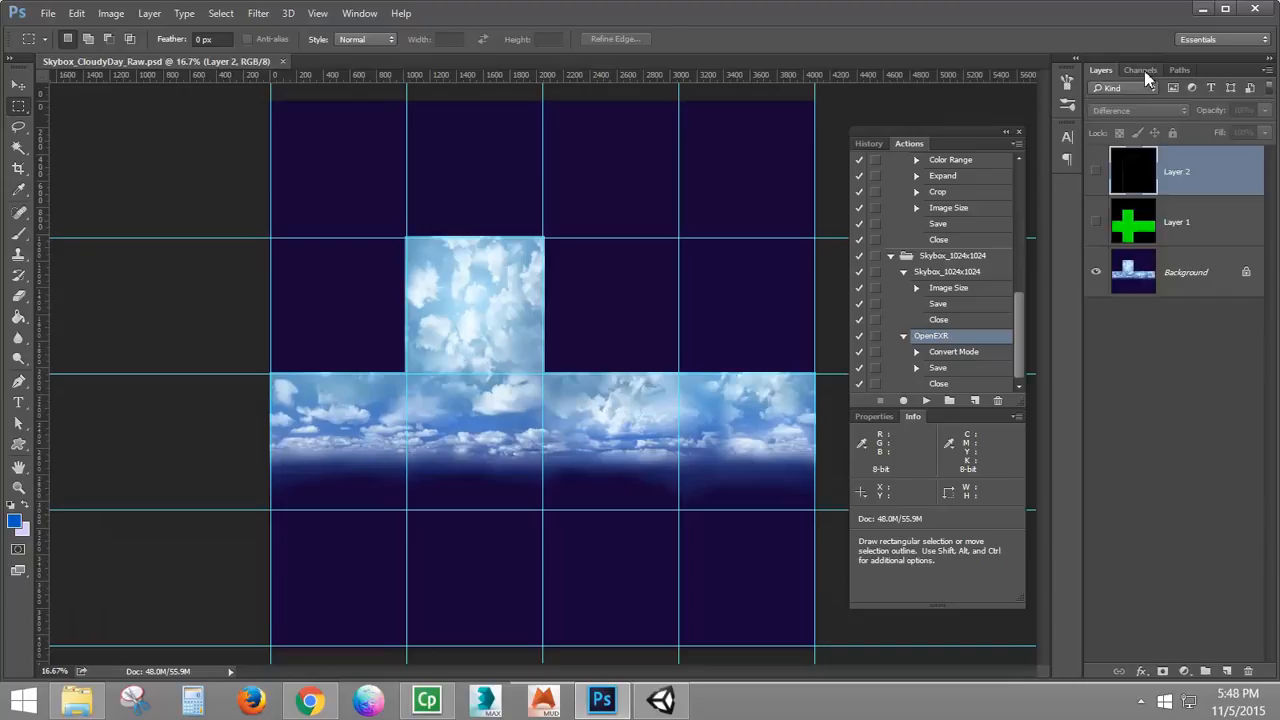
# Step: Delete the Alpha 1 channel from Skybox_CloudyDay_Raw.psd
pyautogui.click(1145, 72)
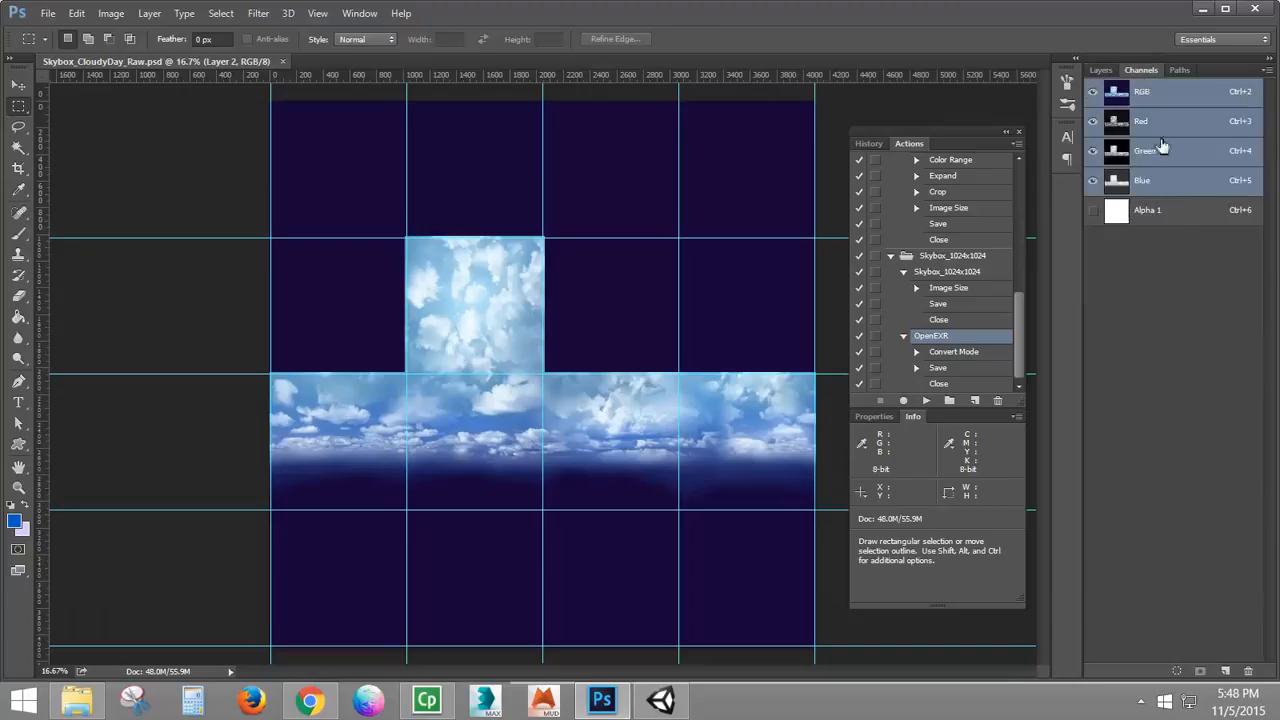
pyautogui.click(1180, 212)
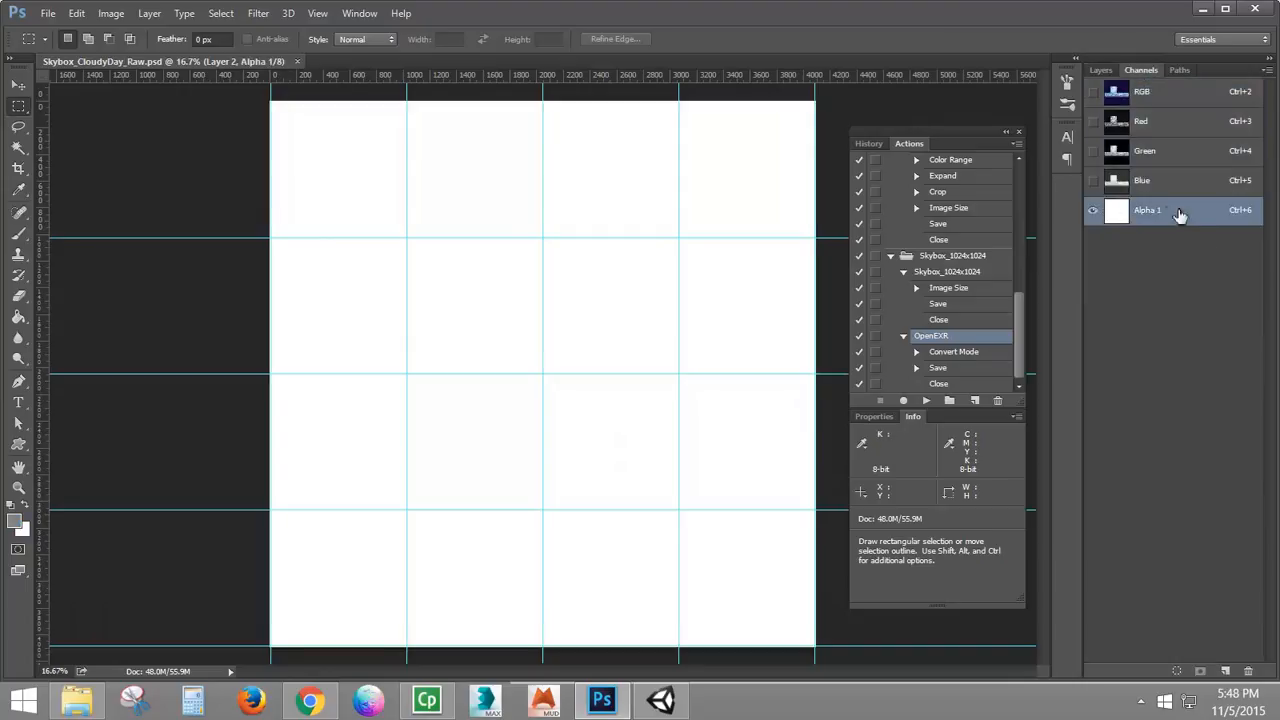
pyautogui.moveTo(1183, 243); pyautogui.dragTo(1249, 671)
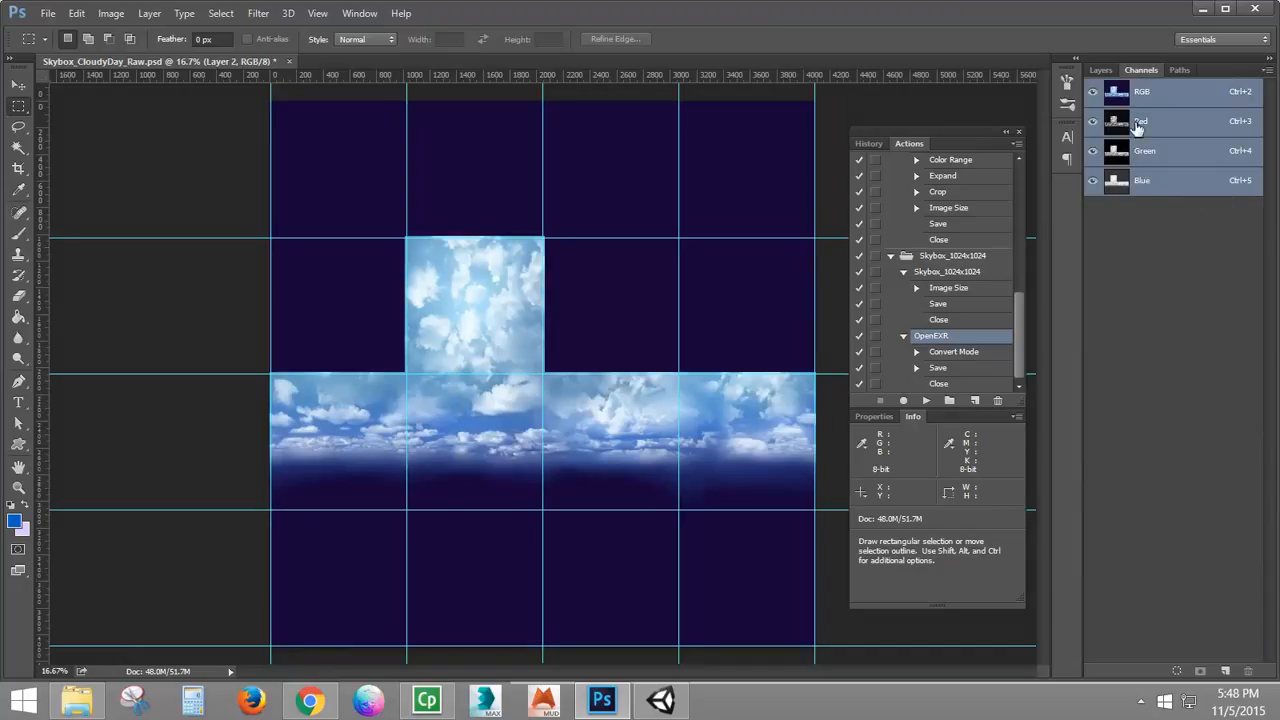
# Step: Delete Layer 1 and Layer 2, keeping only the Background layer
pyautogui.click(1101, 70)
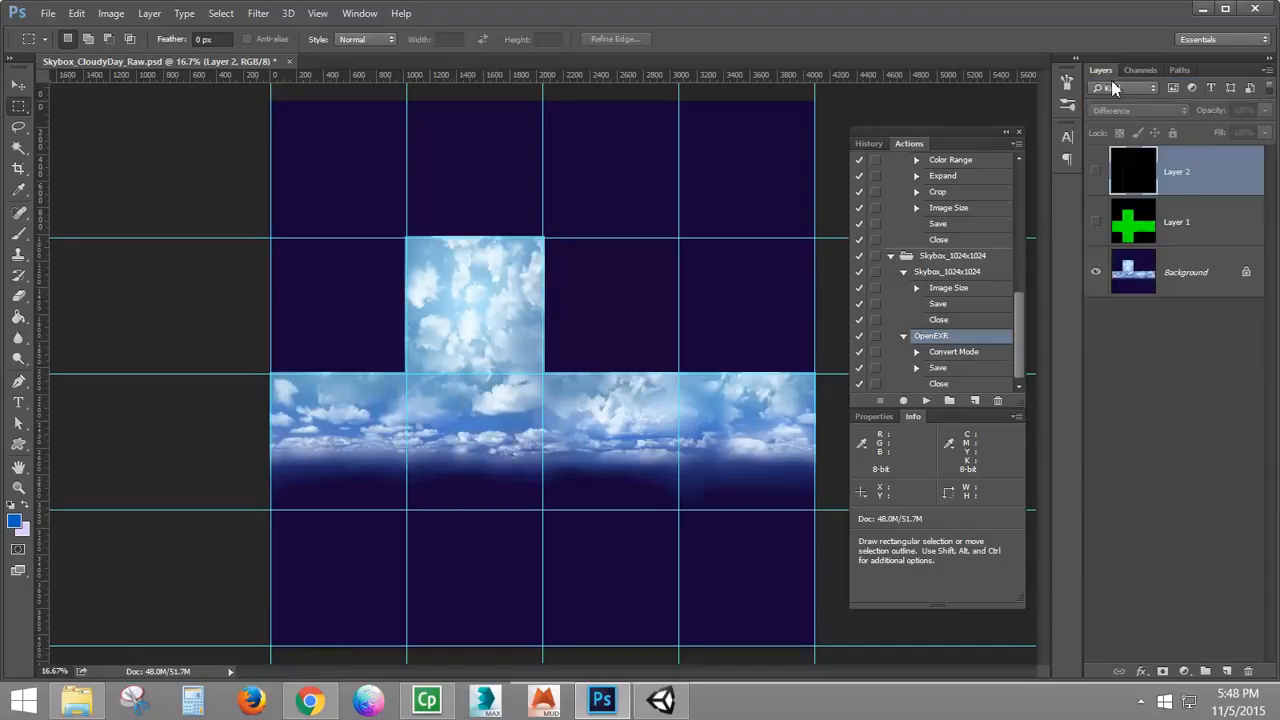
pyautogui.keyDown('ctrl'); pyautogui.click(1218, 222); pyautogui.keyUp('ctrl')
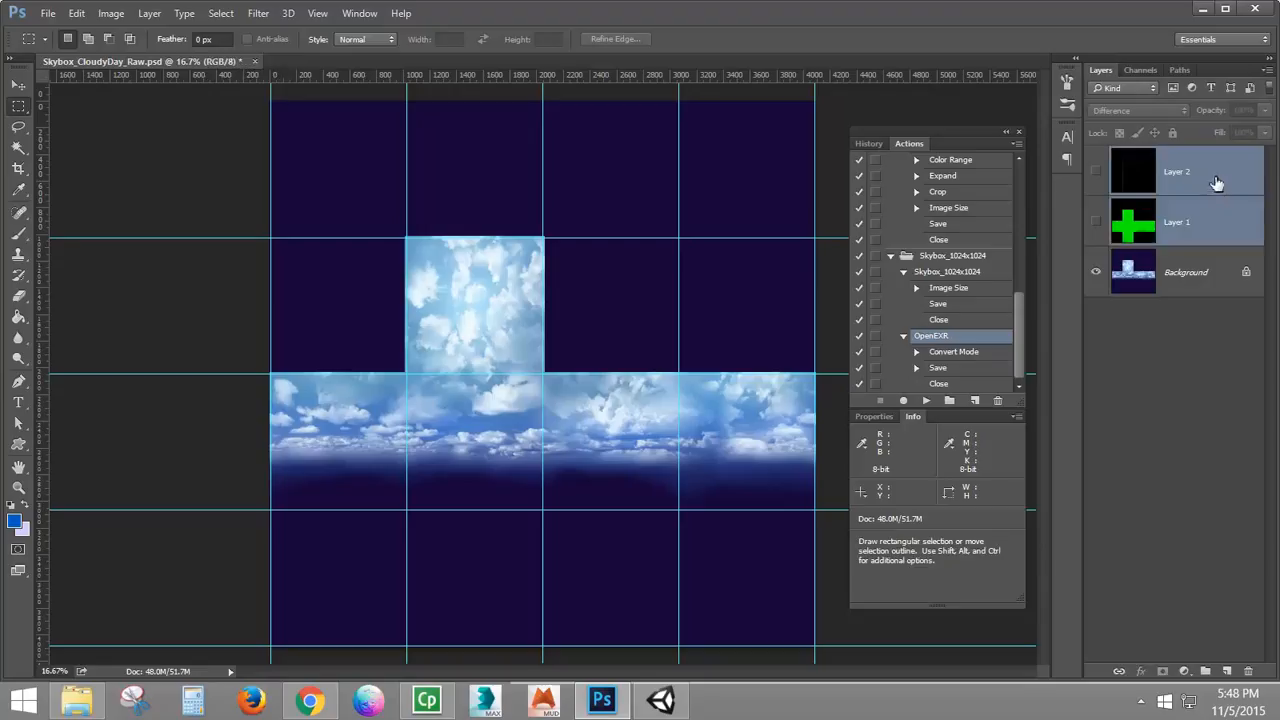
pyautogui.moveTo(1225, 183); pyautogui.dragTo(1249, 671)
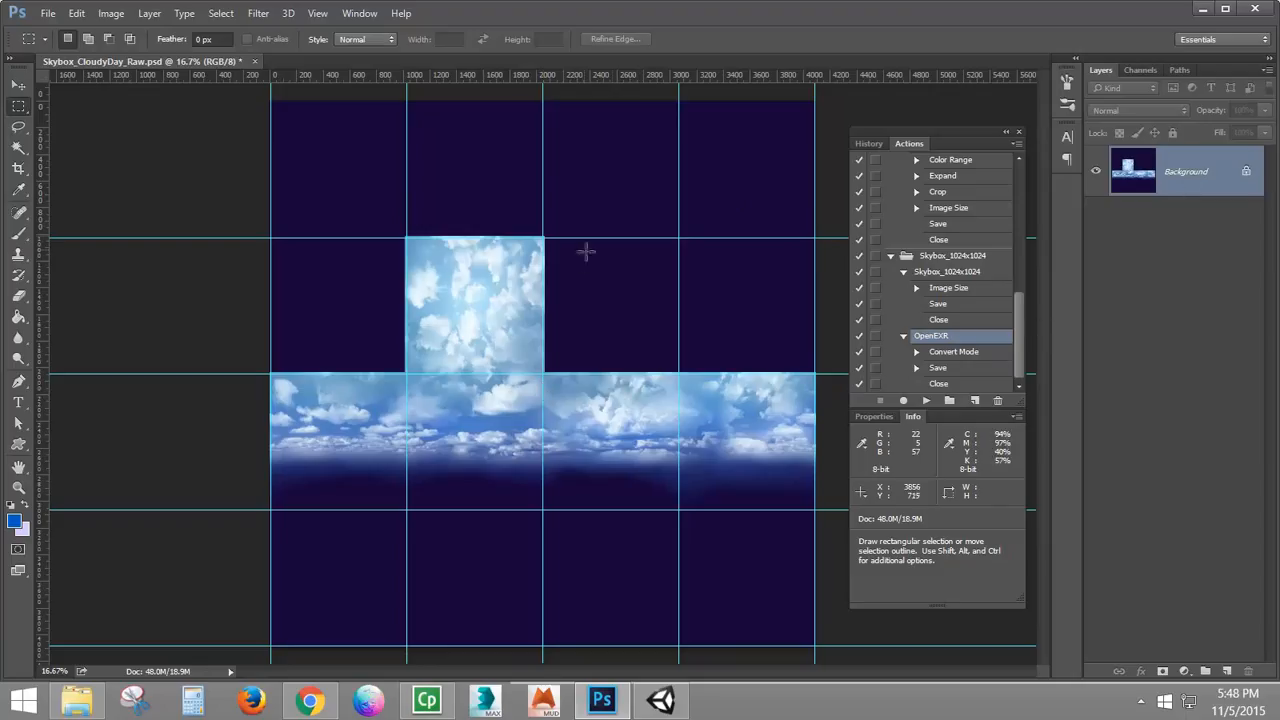
# Step: Select the upper cloud tile along the guides, about 1020 × 1020 px, and crop the image to it
pyautogui.scroll(2, 464, 314)
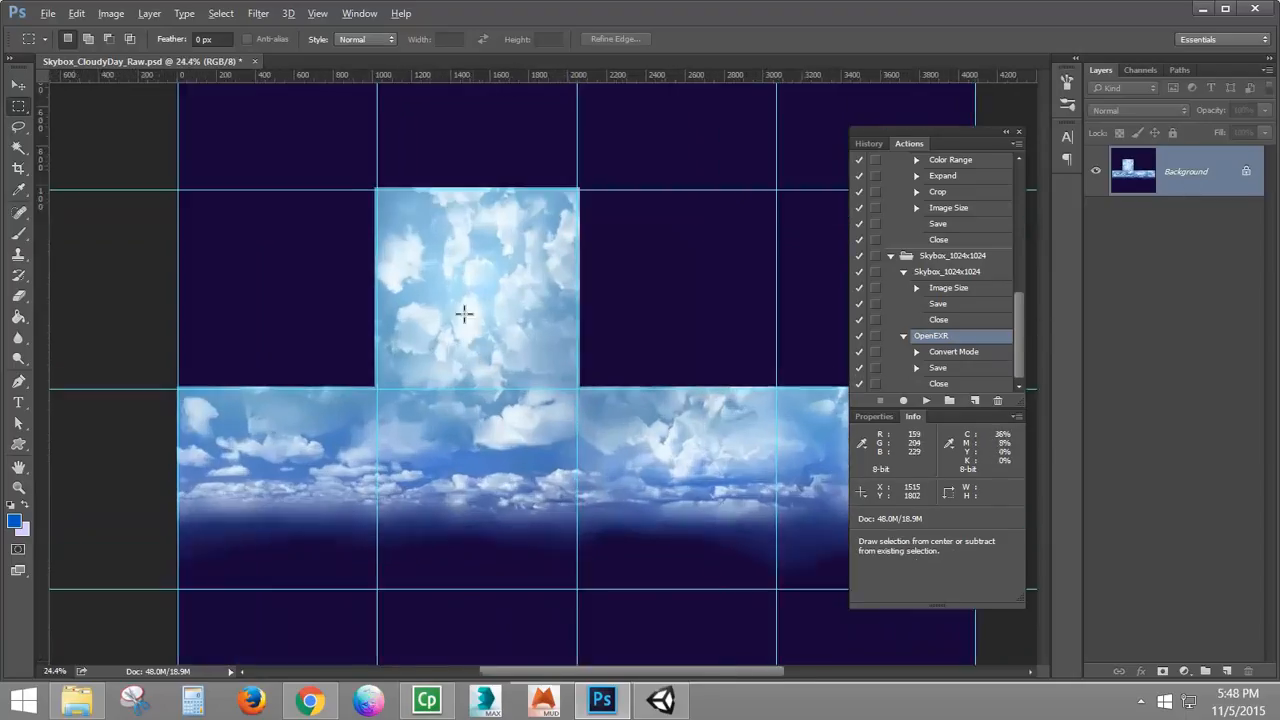
pyautogui.scroll(1, 464, 314)
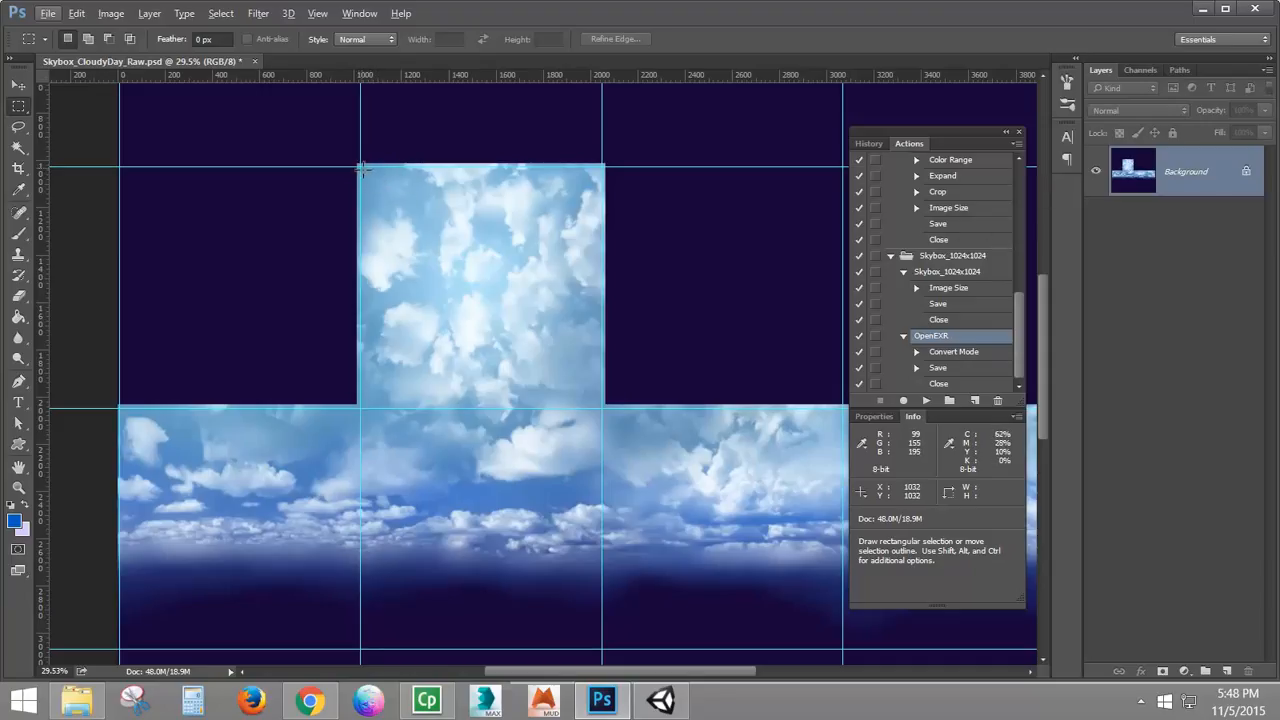
pyautogui.moveTo(362, 168); pyautogui.dragTo(602, 408)
pyautogui.click(110, 13)
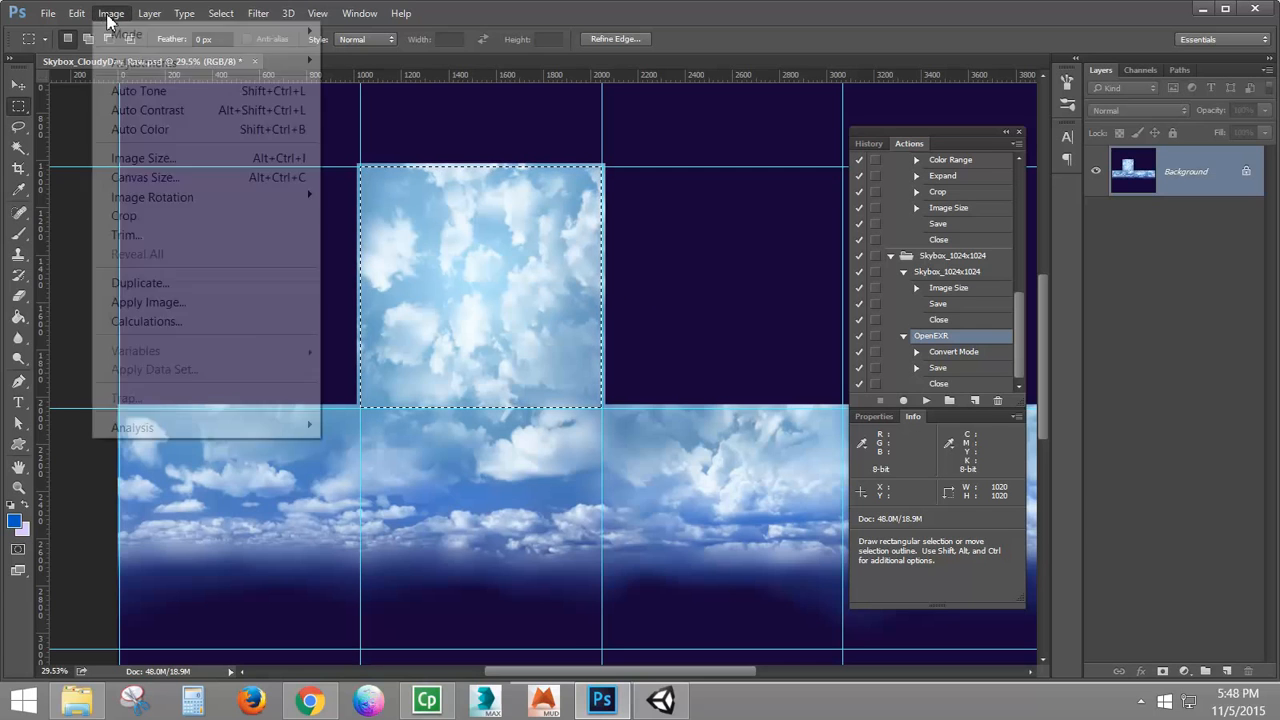
pyautogui.click(138, 215)
# Step: Save the cropped tile as a Targa file, replacing Skybox_CloudyDay_posY.tga in the Skybox folder, after checking the face naming in Unity's Cubemap manual page
pyautogui.click(47, 13)
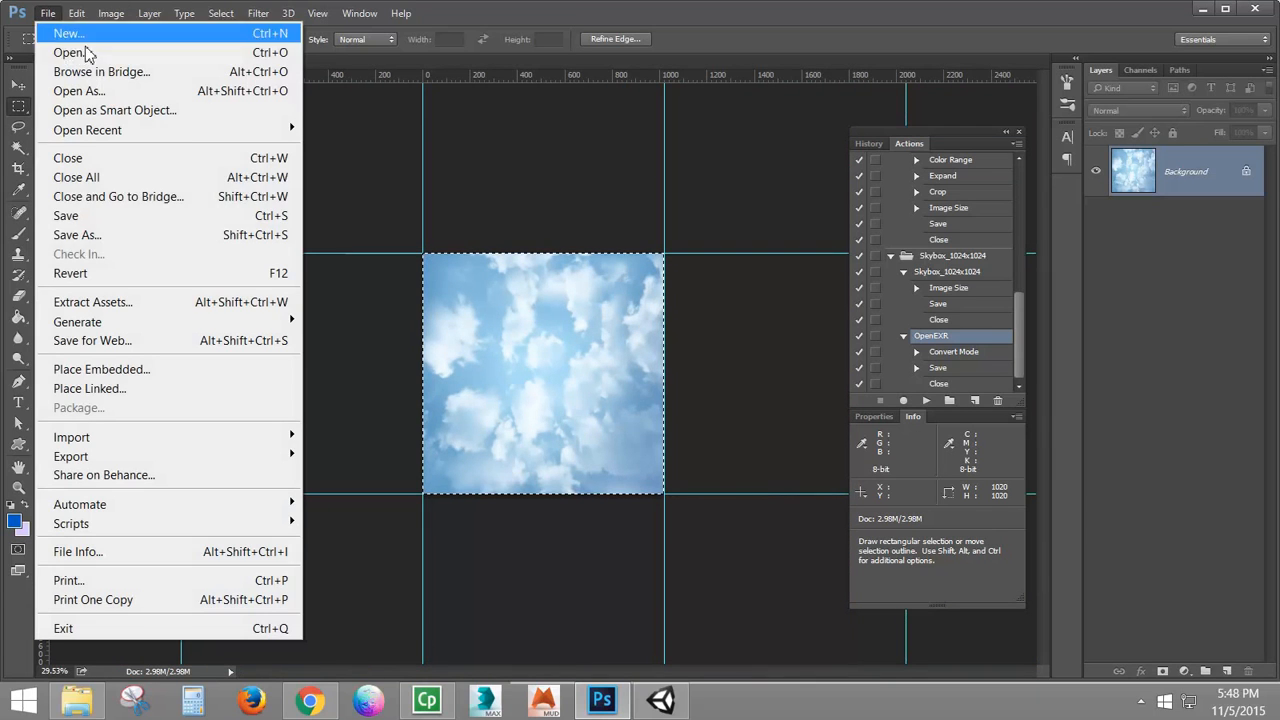
pyautogui.click(120, 235)
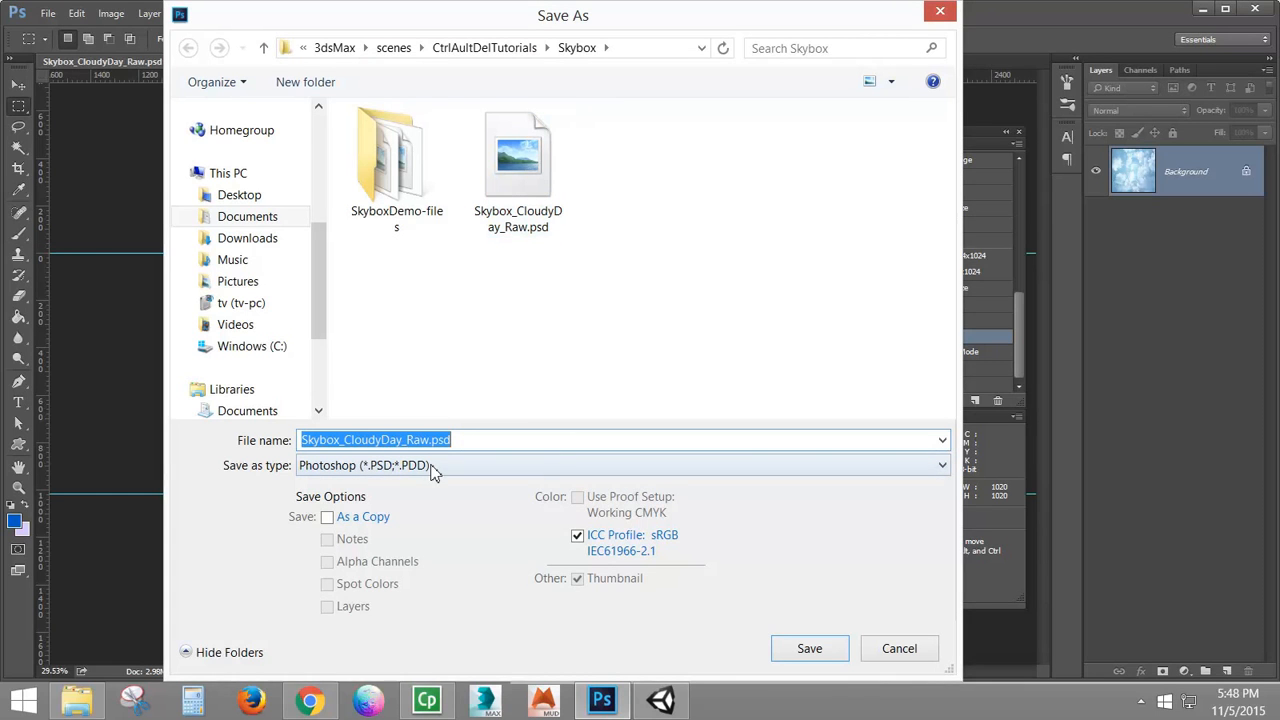
pyautogui.click(392, 466)
pyautogui.click(336, 430)
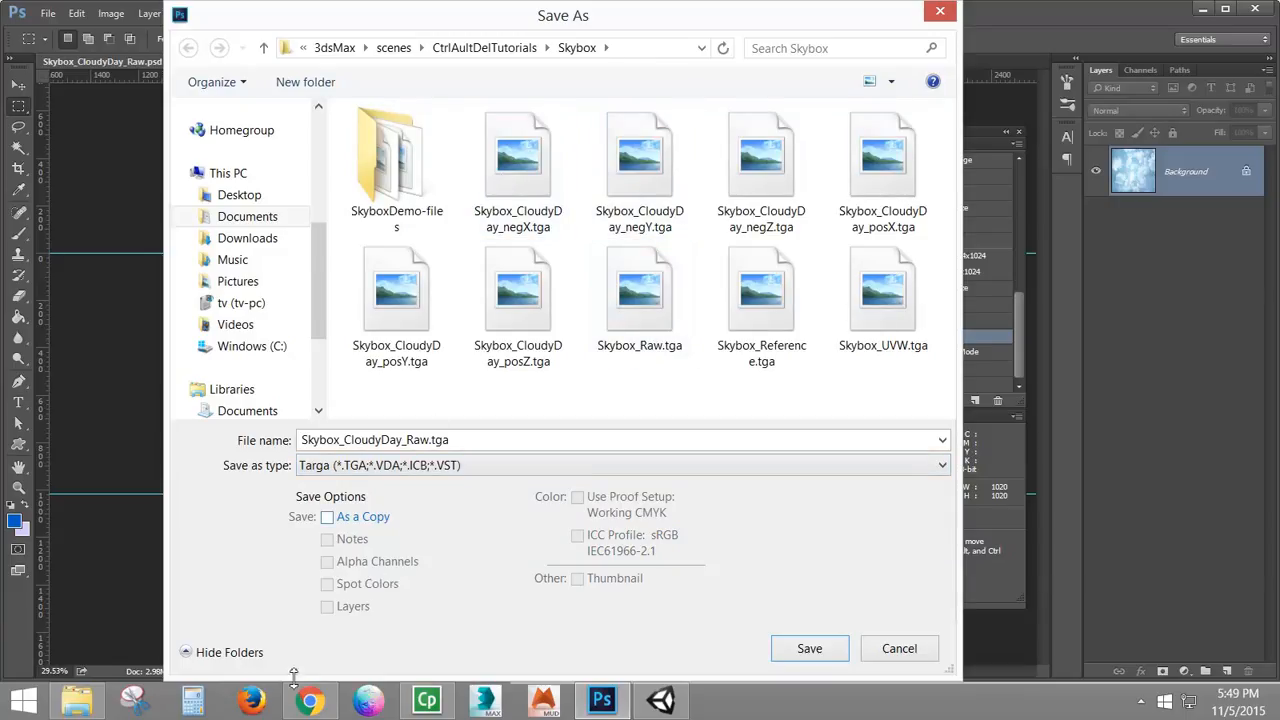
pyautogui.click(313, 703)
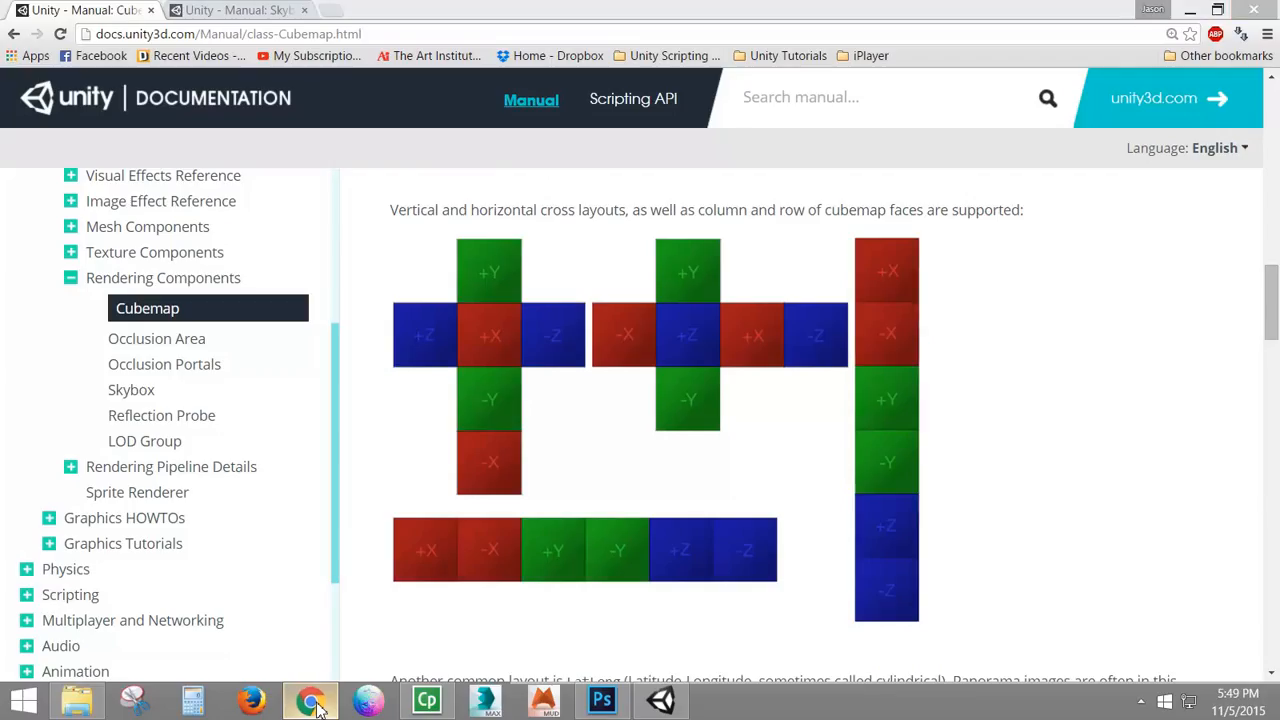
pyautogui.click(313, 703)
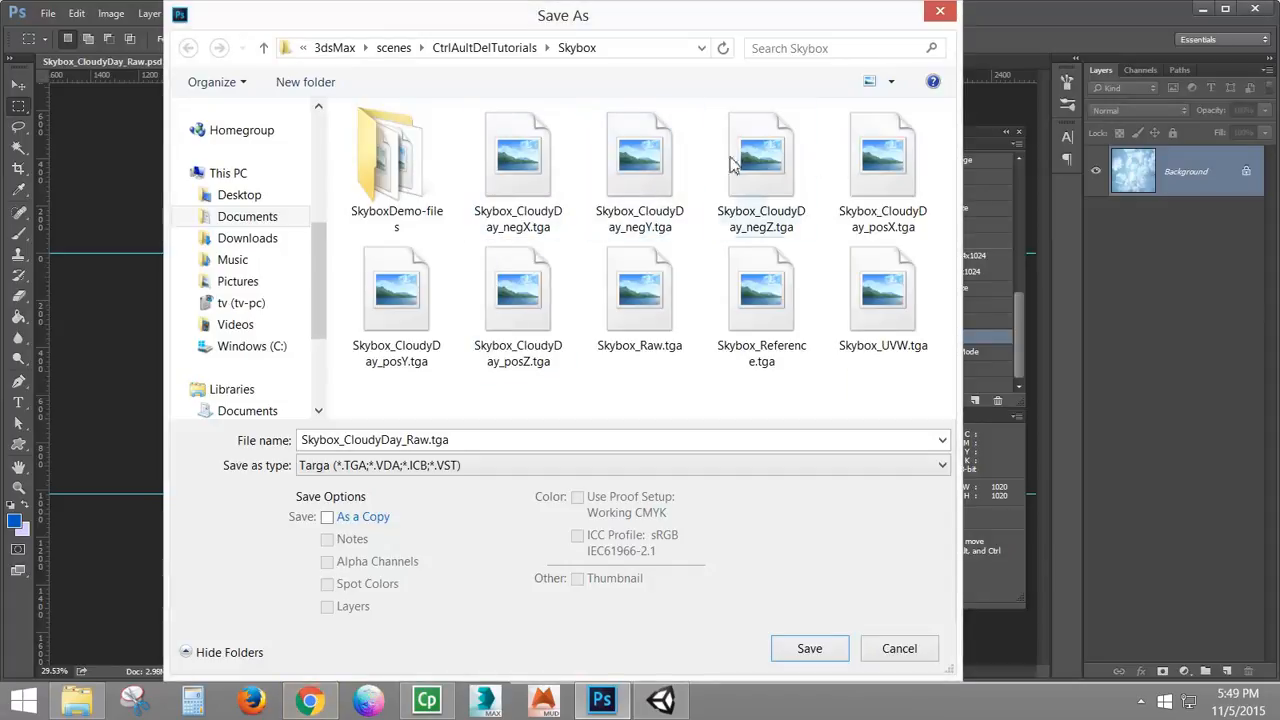
pyautogui.click(415, 303)
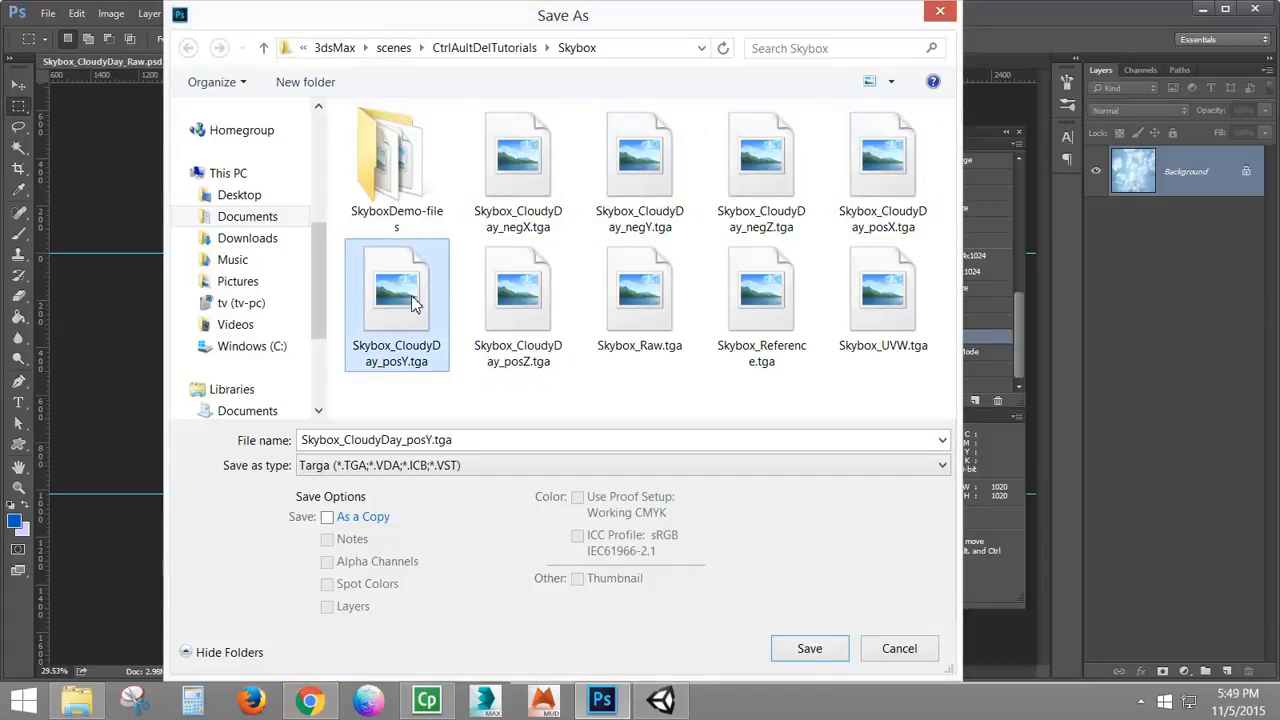
pyautogui.click(810, 650)
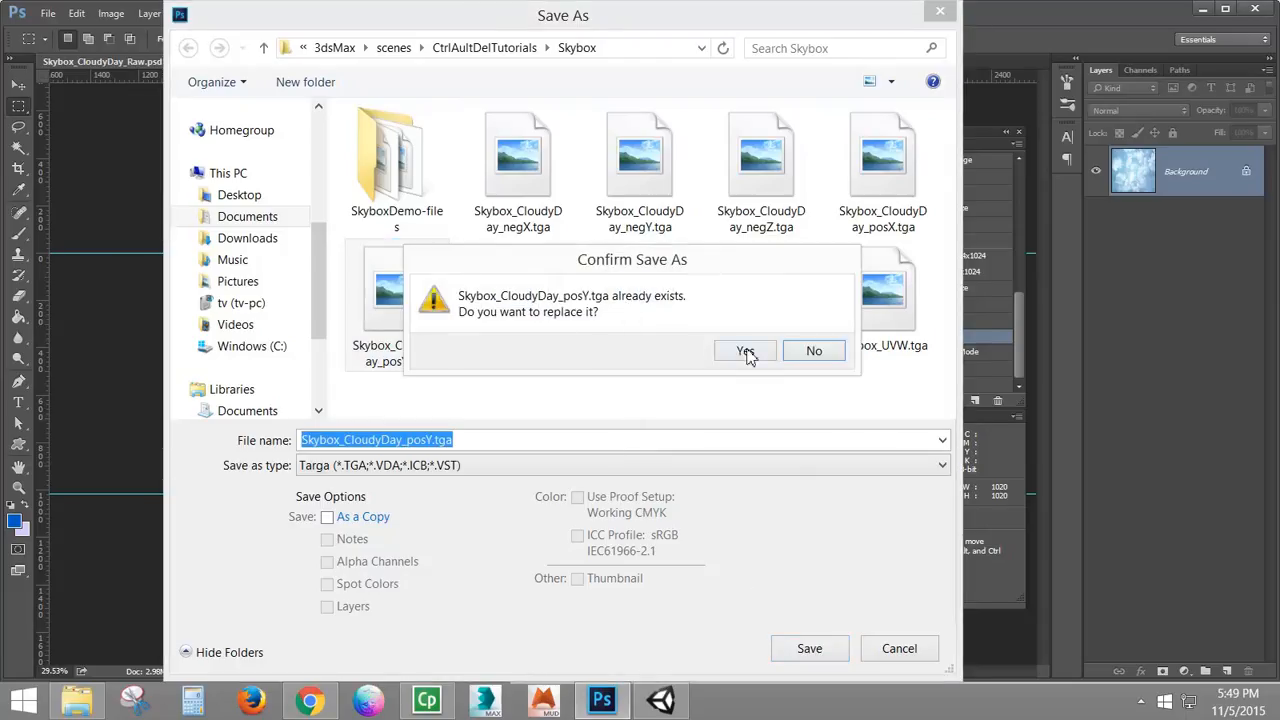
pyautogui.click(745, 352)
pyautogui.click(680, 232)
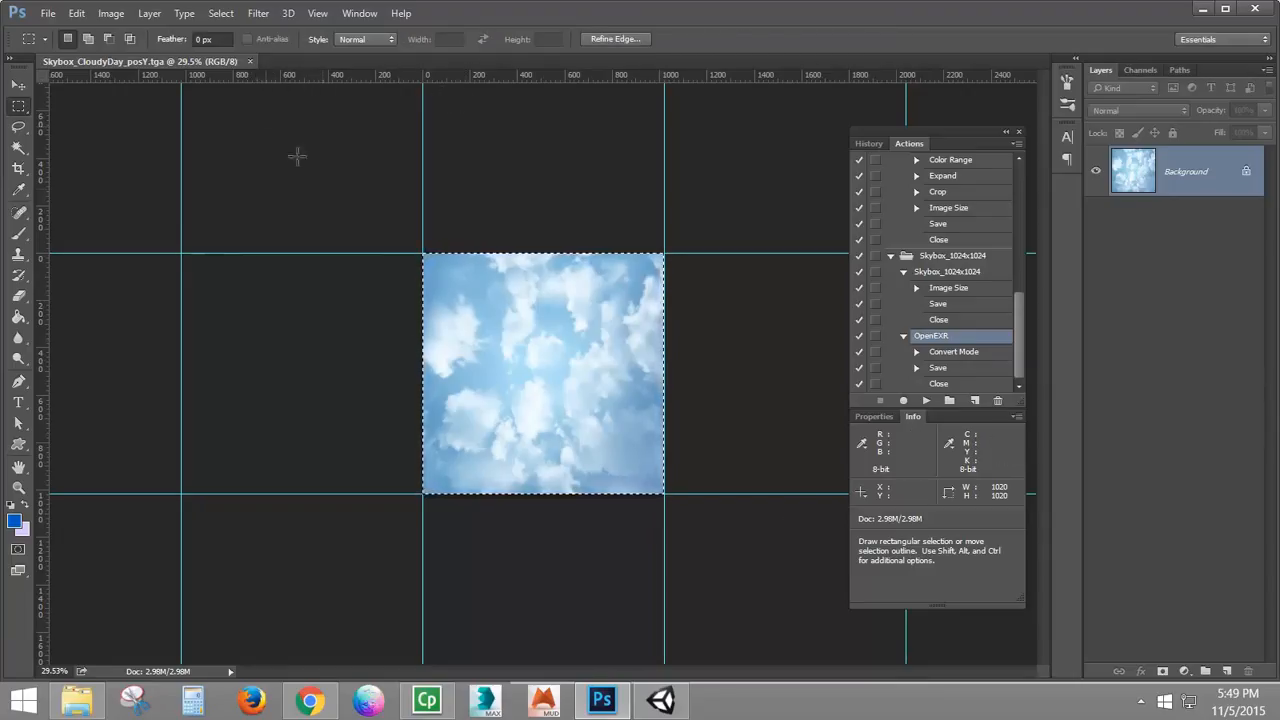
# Step: Run the Skybox_1024x1024 action on Skybox_CloudyDay_posY.tga to resize, save and close it
pyautogui.click(109, 15)
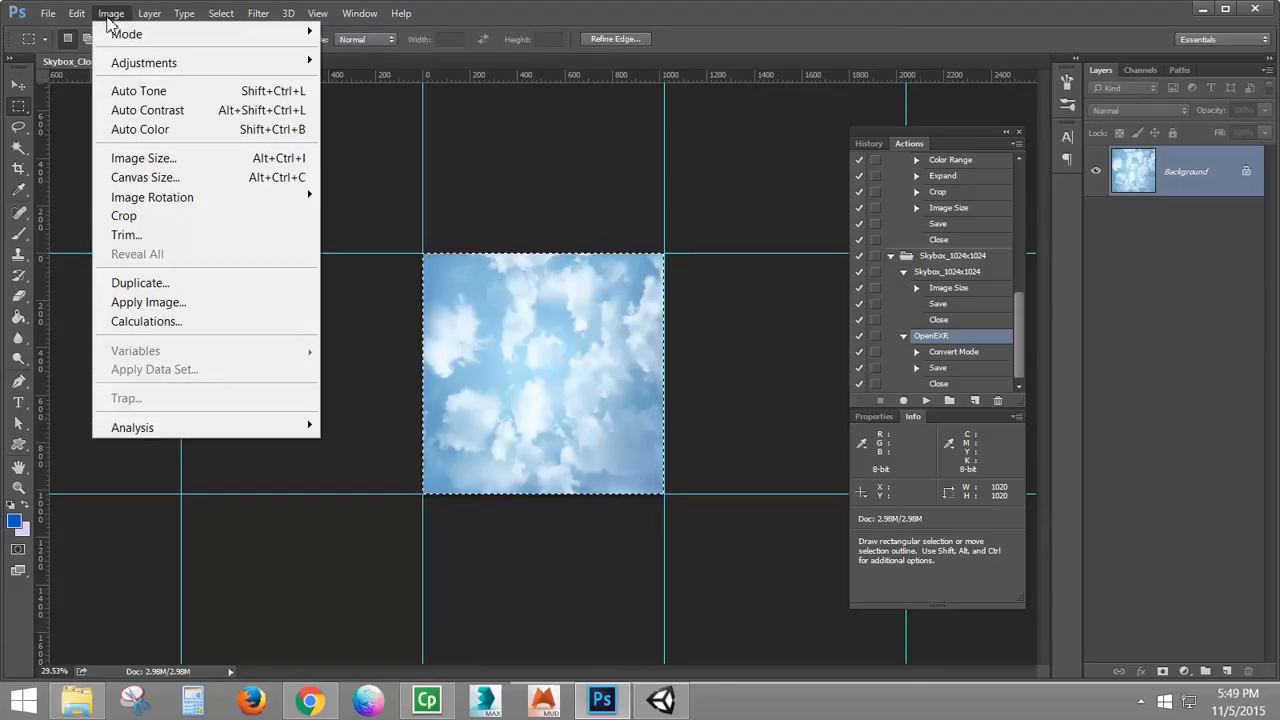
pyautogui.click(704, 20)
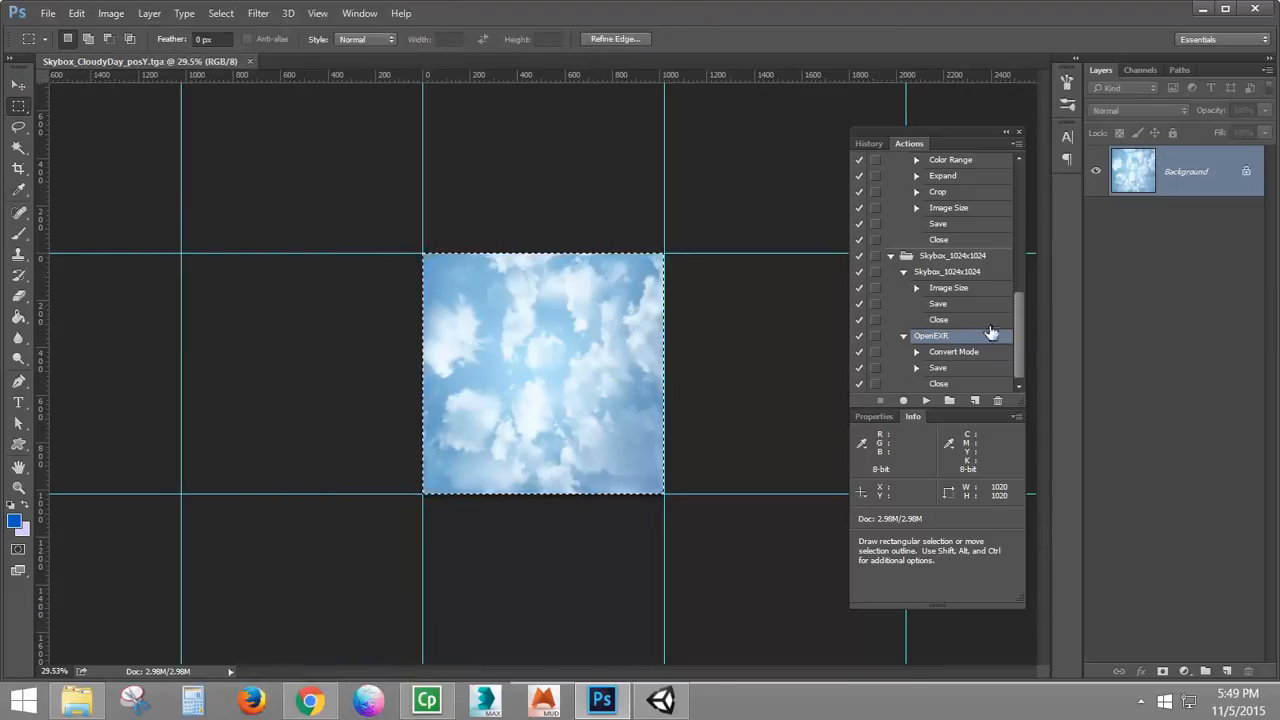
pyautogui.click(945, 273)
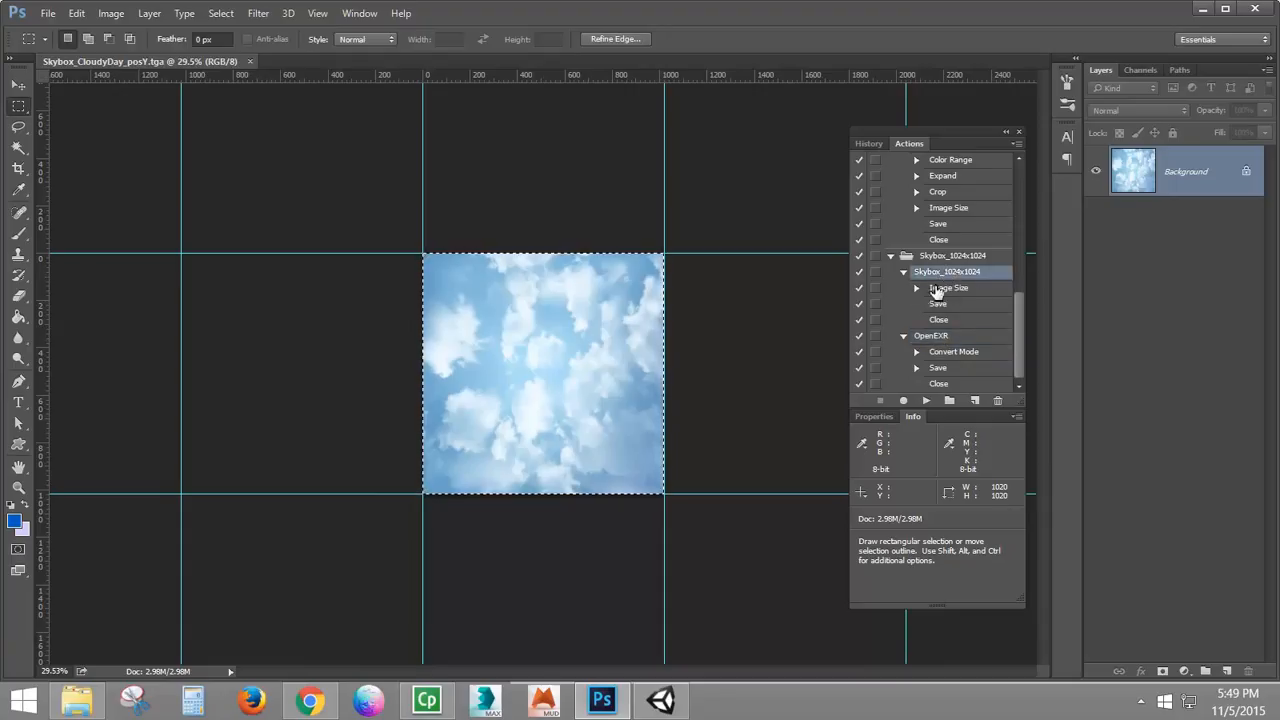
pyautogui.click(926, 401)
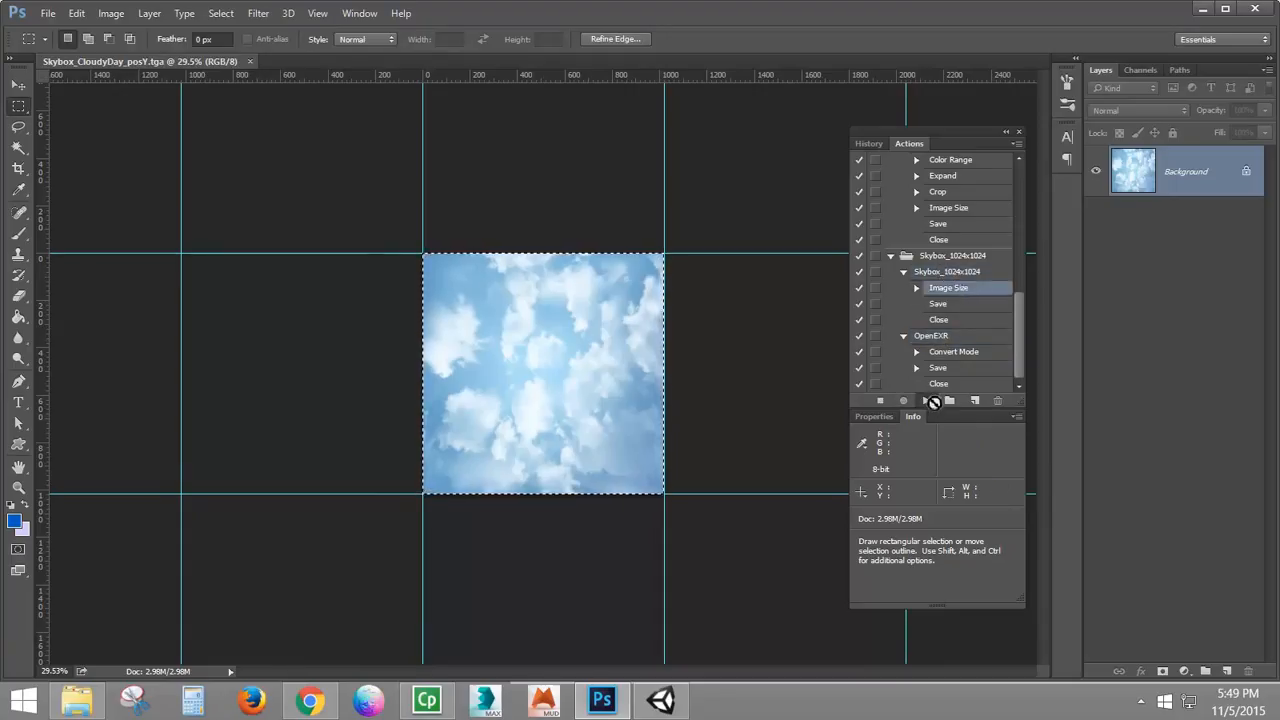
# Step: Open Skybox_CloudyDay_posY.tga from the Skybox folder
pyautogui.click(47, 13)
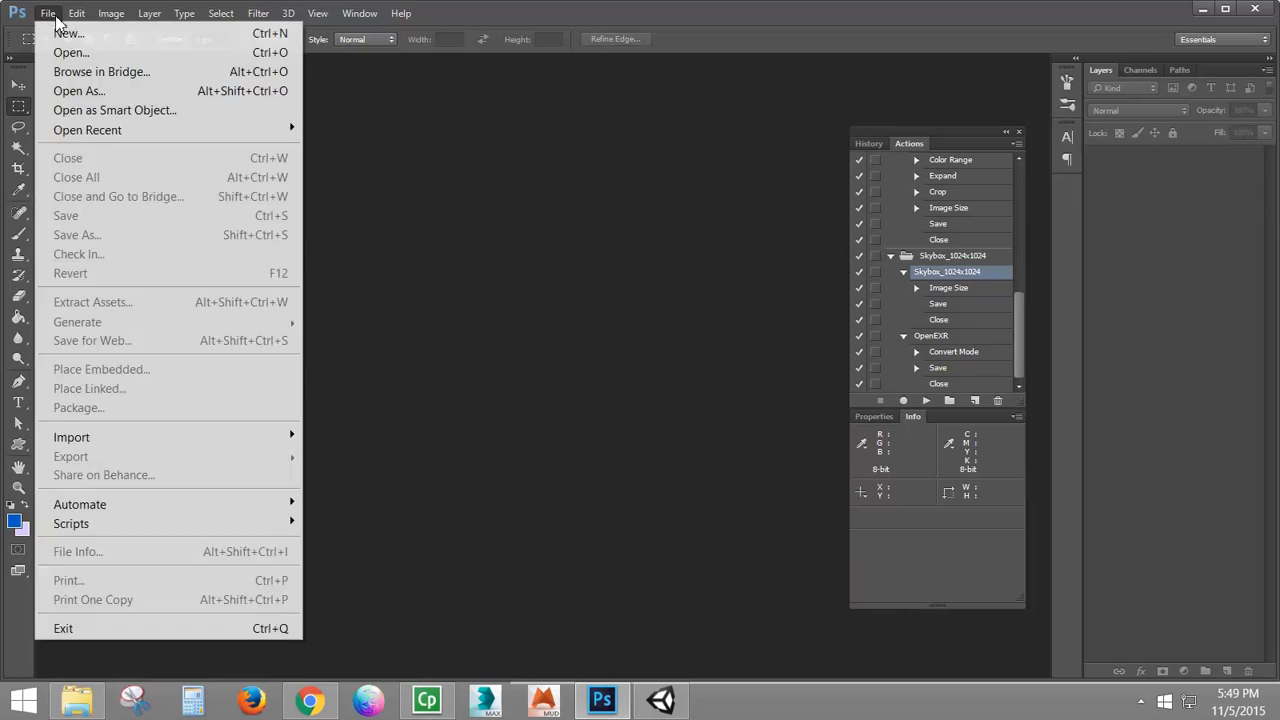
pyautogui.click(70, 50)
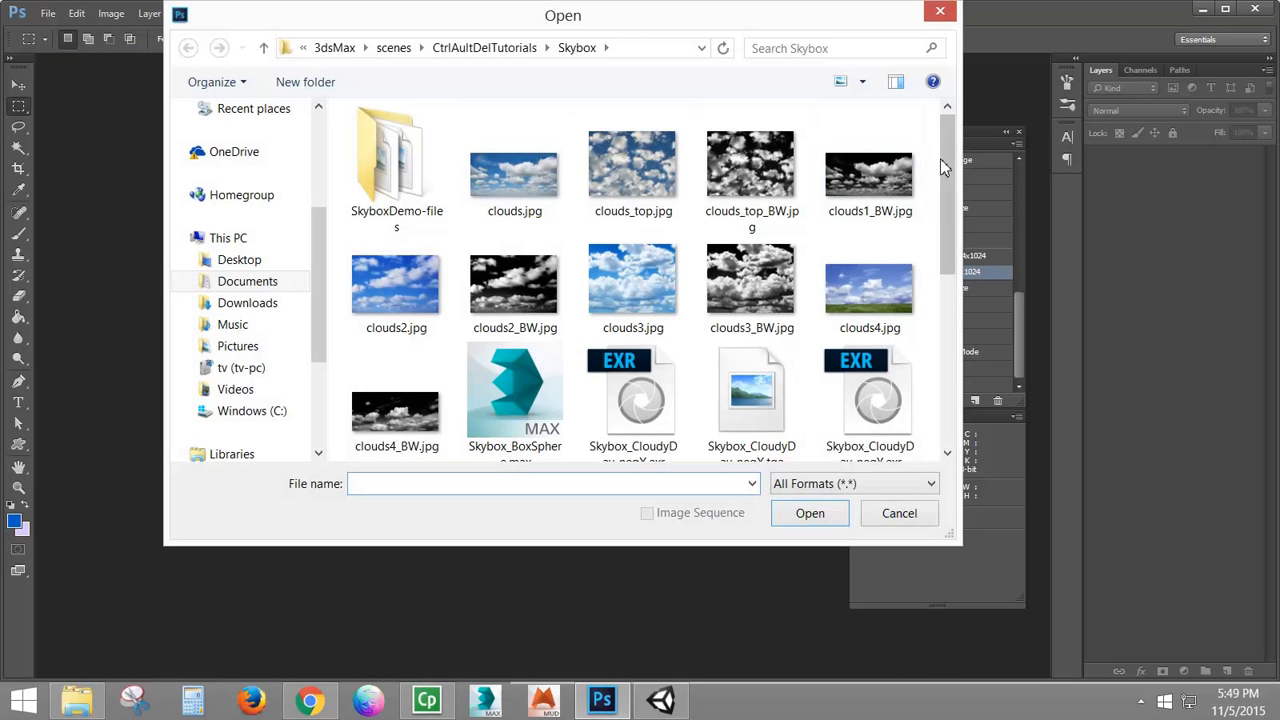
pyautogui.moveTo(944, 158); pyautogui.dragTo(931, 293)
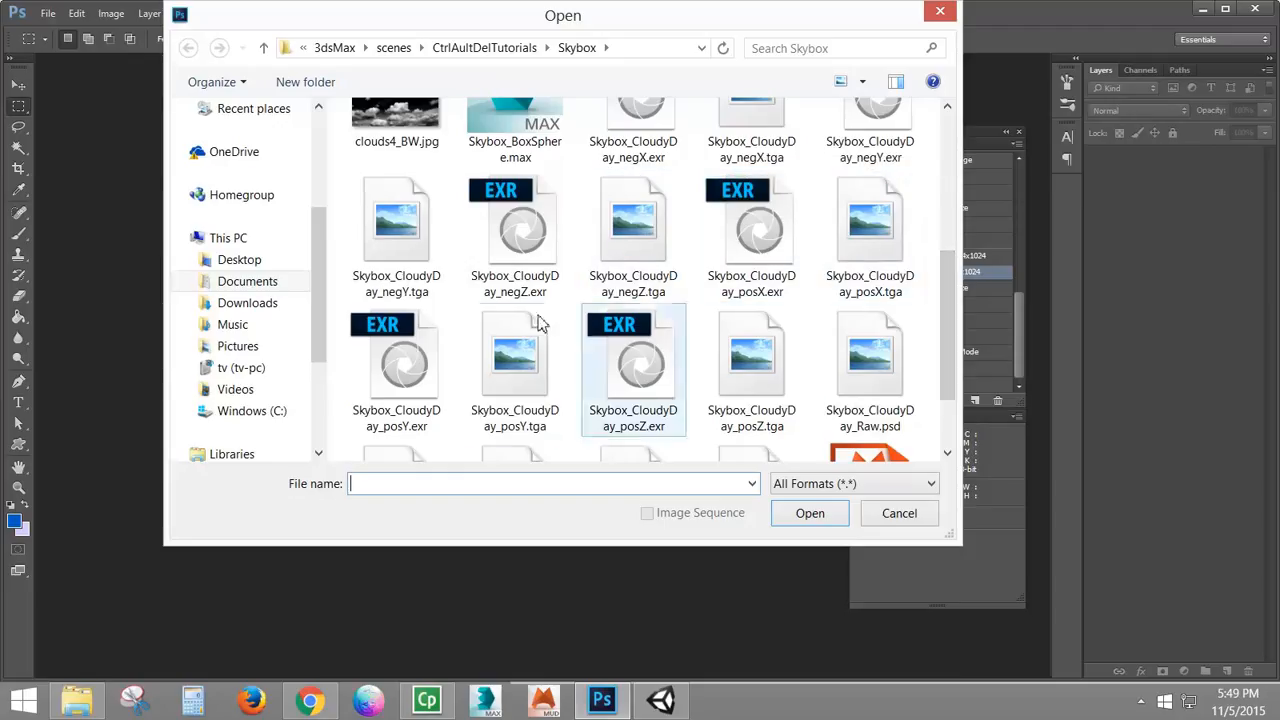
pyautogui.click(518, 366)
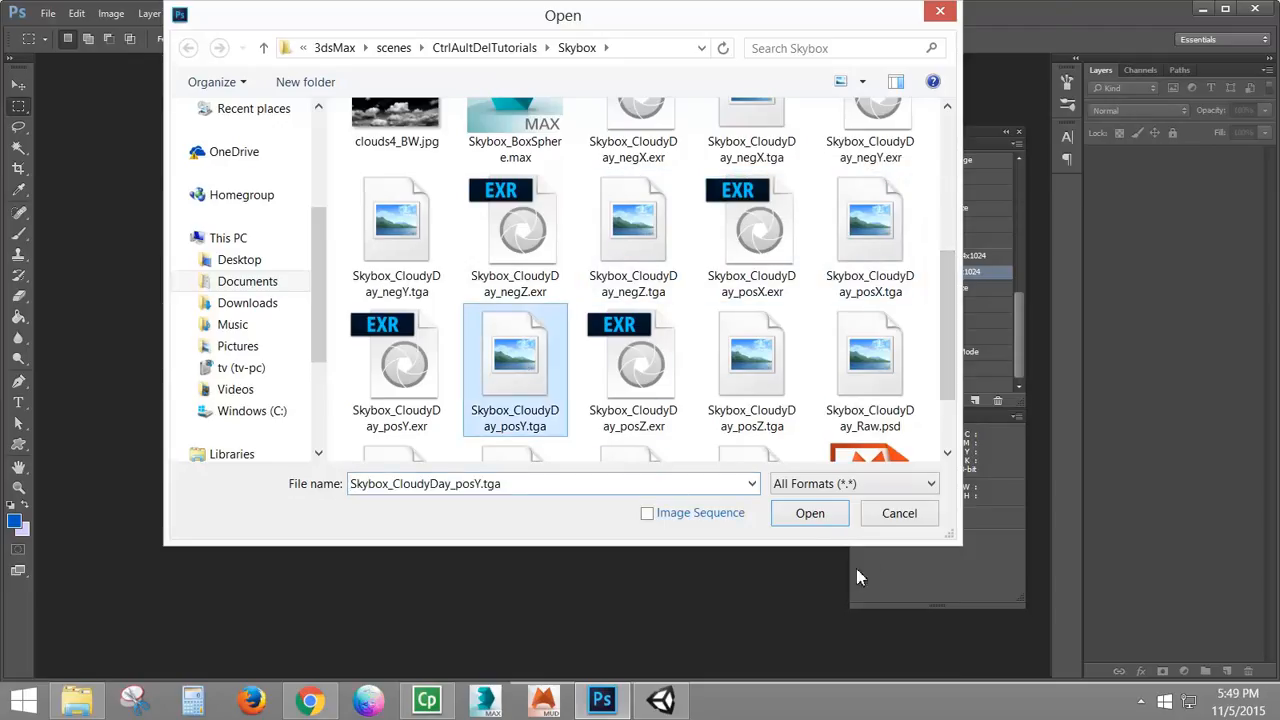
pyautogui.click(812, 518)
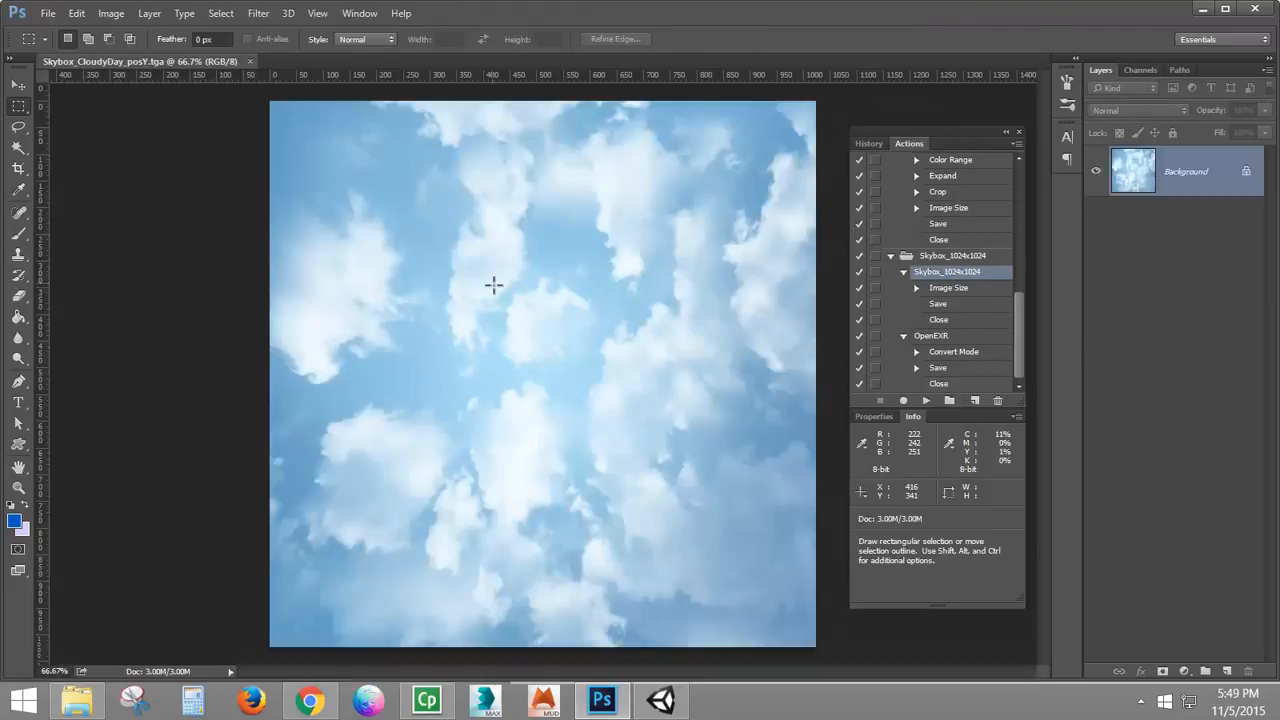
# Step: Check the image size of Skybox_CloudyDay_posY.tga without changing it, and run the OpenEXR action on the file
pyautogui.click(110, 14)
pyautogui.click(140, 160)
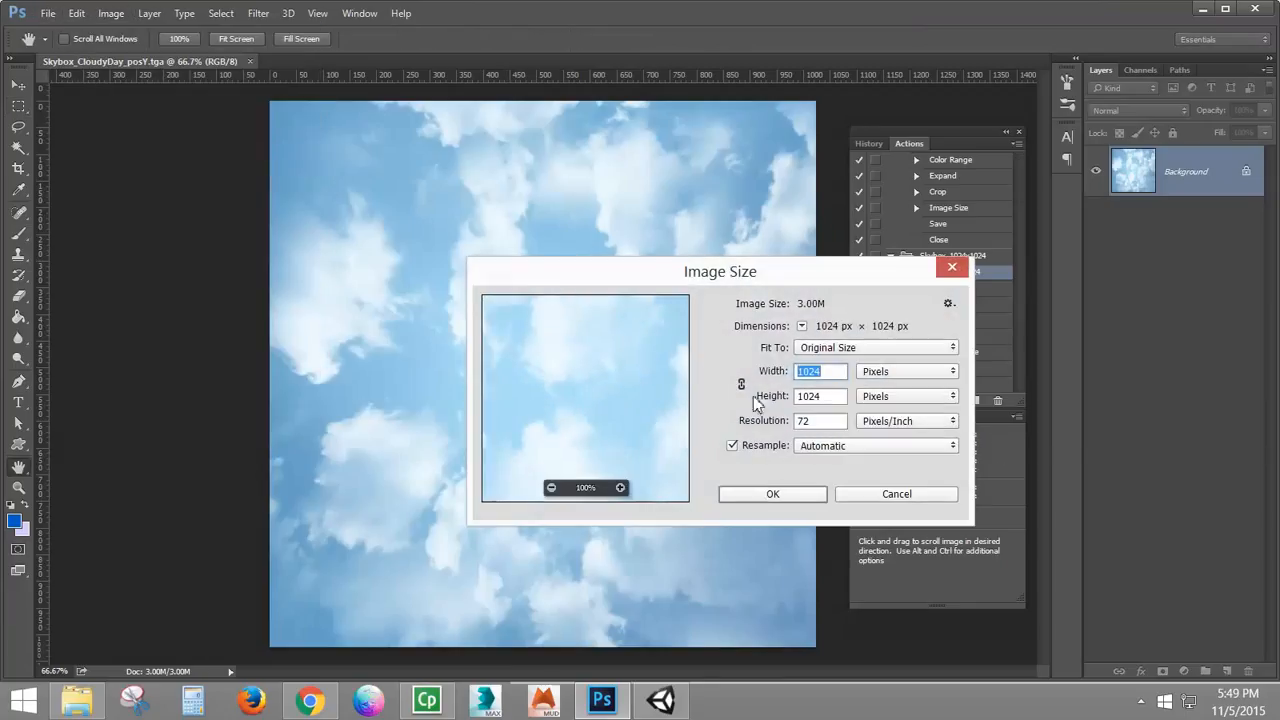
pyautogui.click(881, 494)
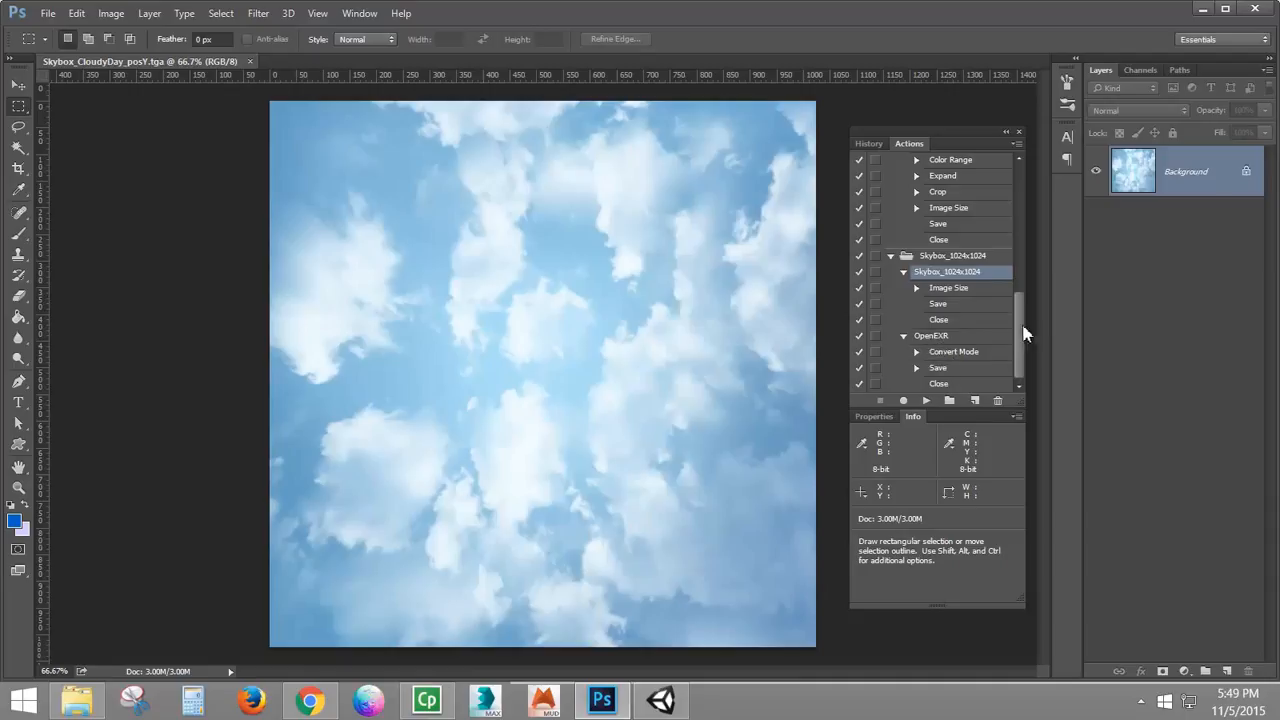
pyautogui.click(940, 336)
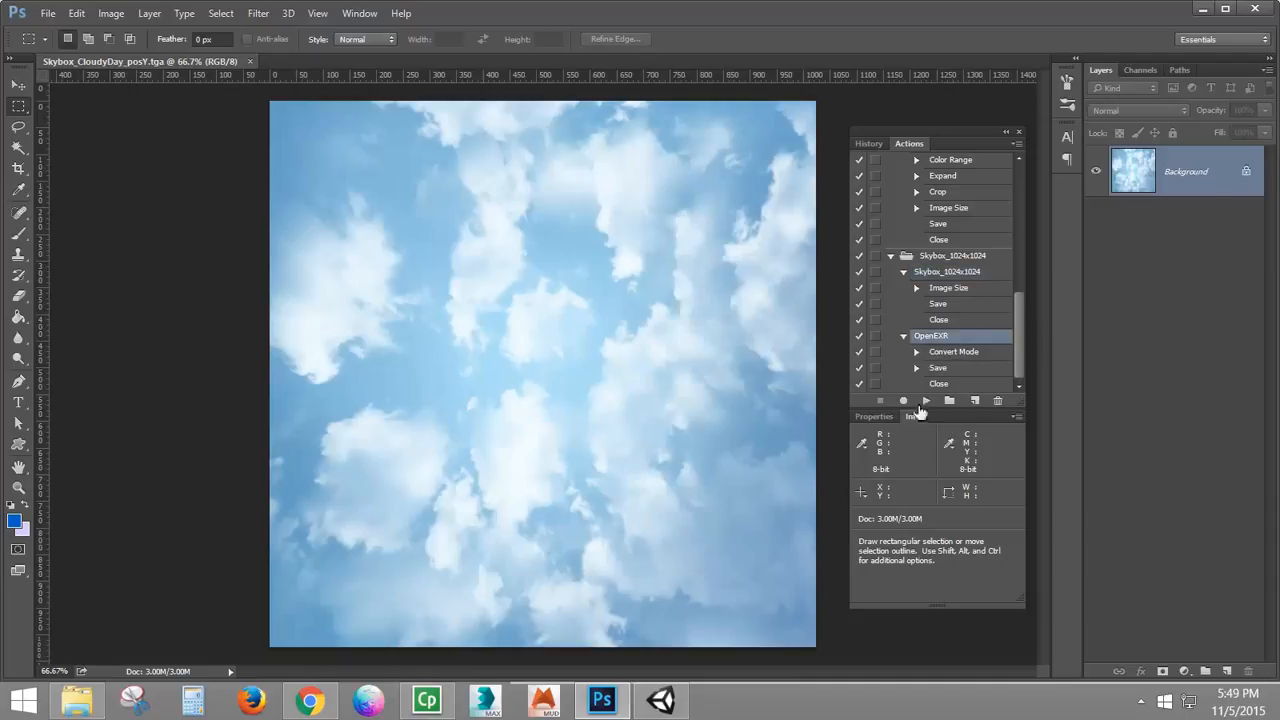
pyautogui.click(924, 401)
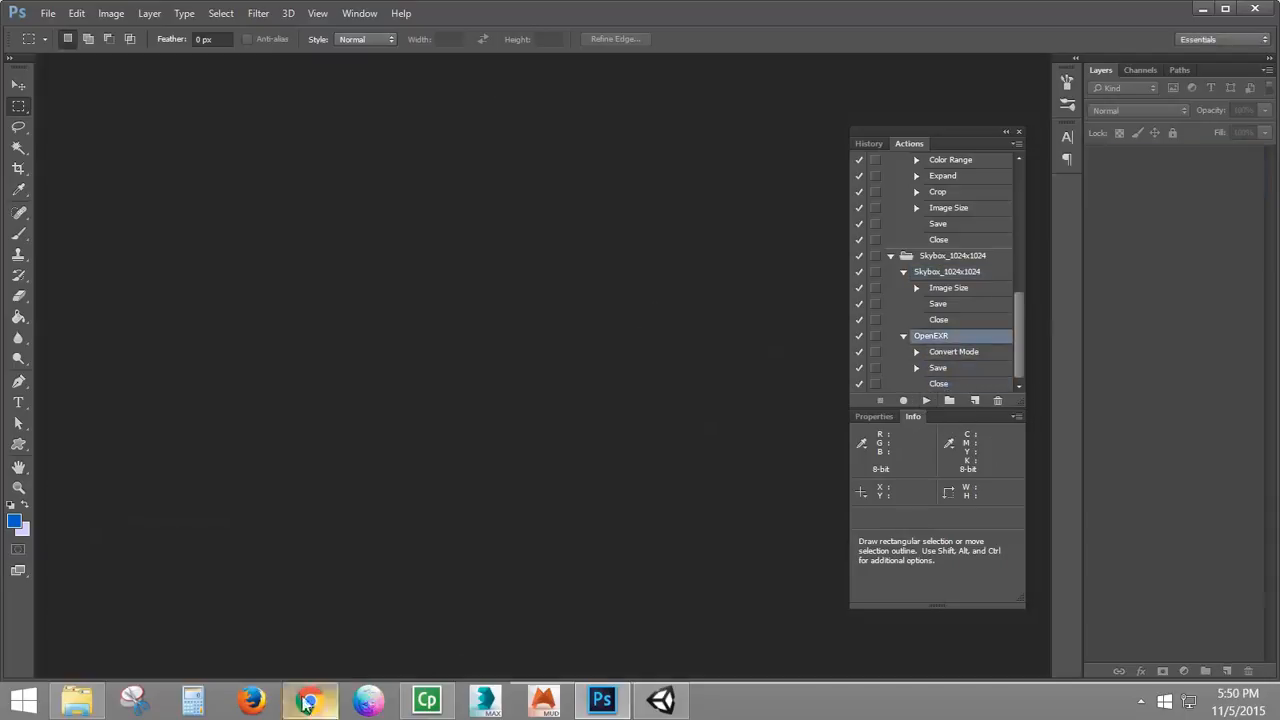
# Step: Import Skybox_CloudyDay_posY.exr from the Skybox folder in File Explorer into the Textures folder of the Unity project
pyautogui.click(77, 700)
pyautogui.click(790, 395)
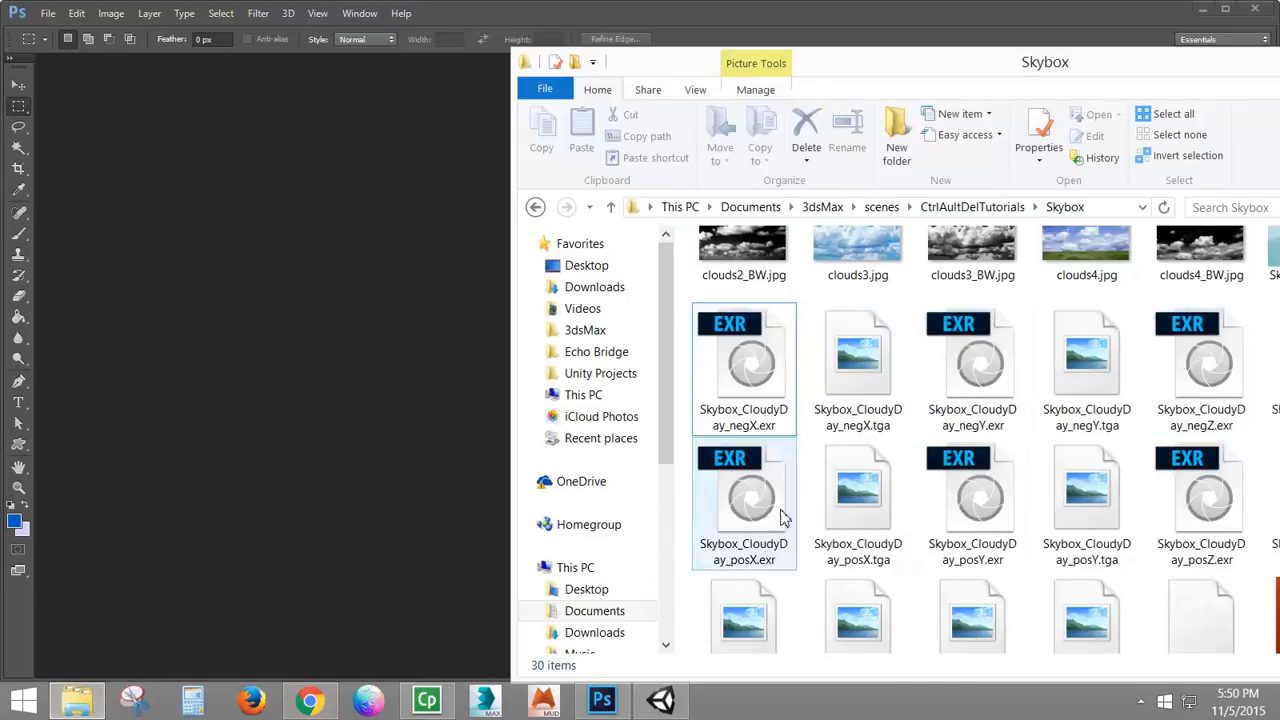
pyautogui.click(980, 505)
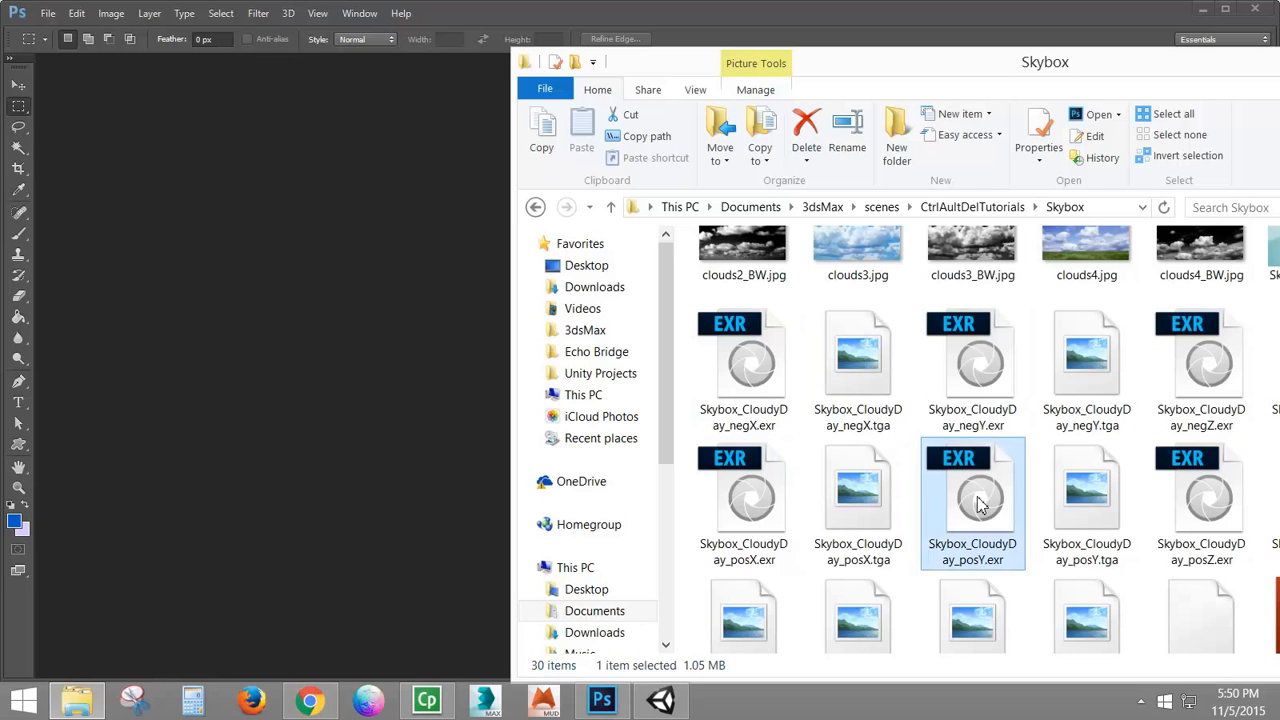
pyautogui.click(660, 700)
pyautogui.click(90, 706)
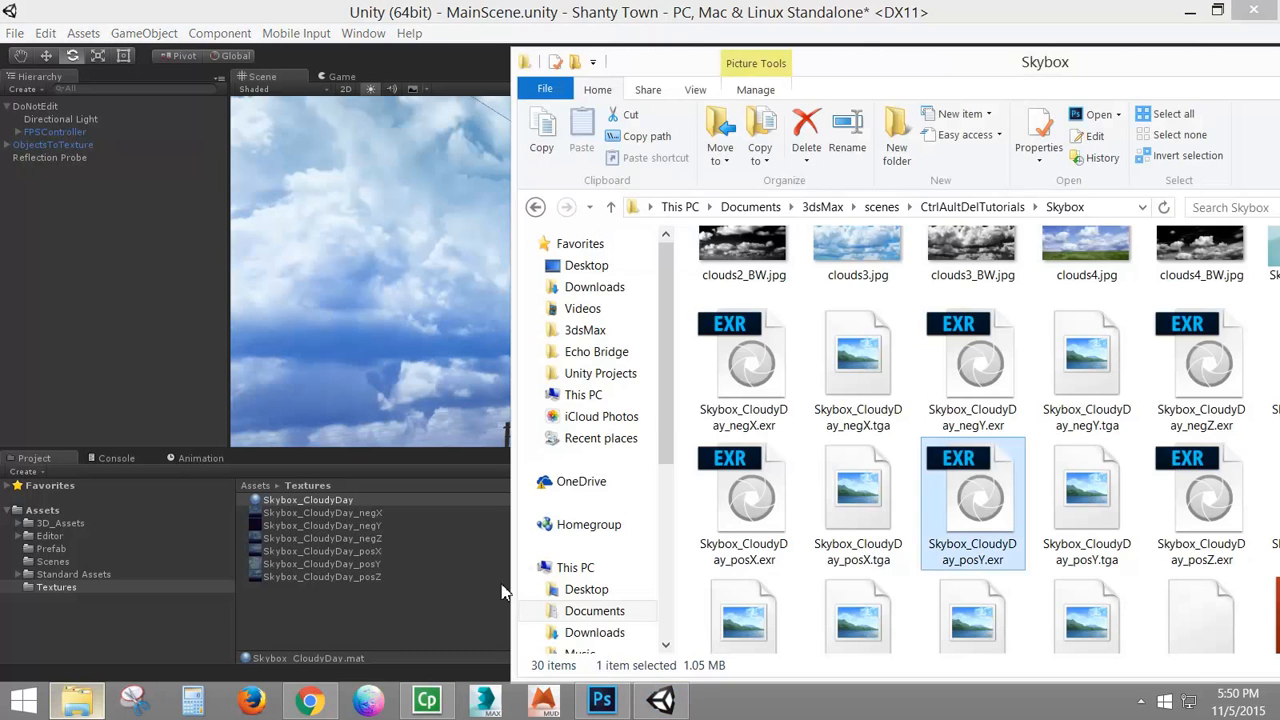
pyautogui.moveTo(1010, 453); pyautogui.dragTo(362, 620)
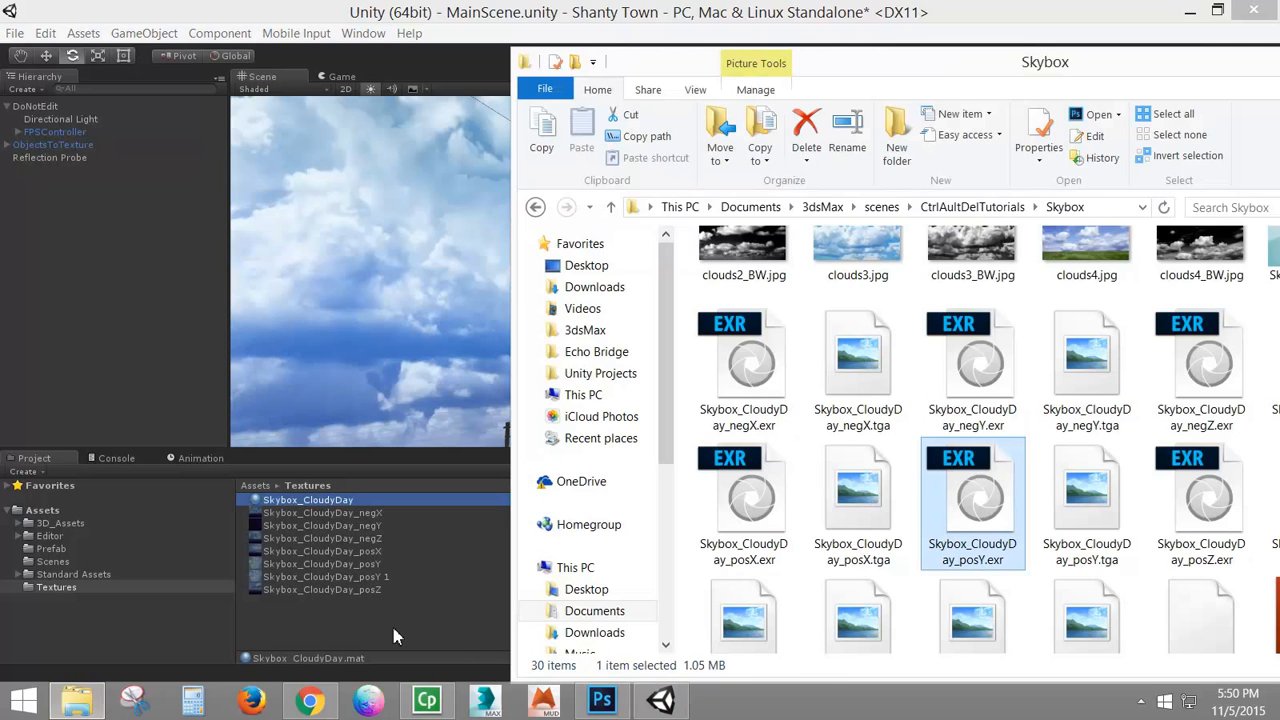
pyautogui.click(369, 627)
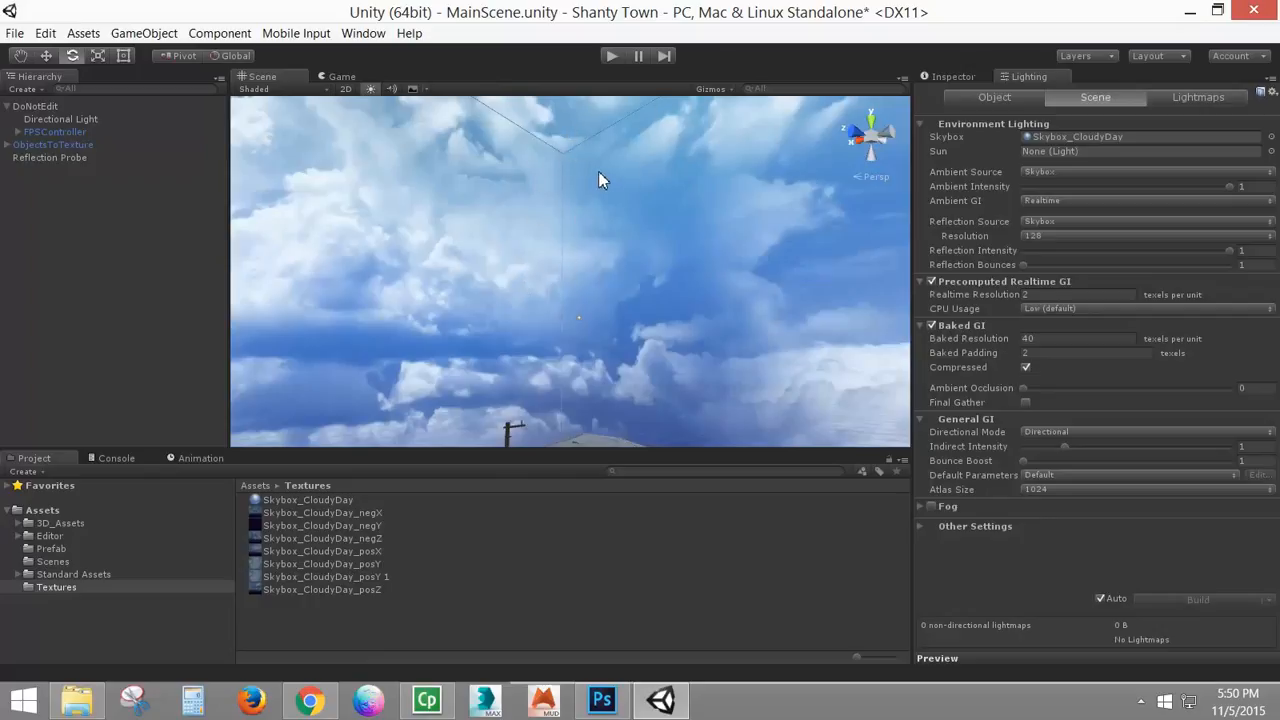
# Step: Play the scene in the Game view to inspect the sky and its seams, and stop the playback
pyautogui.click(340, 77)
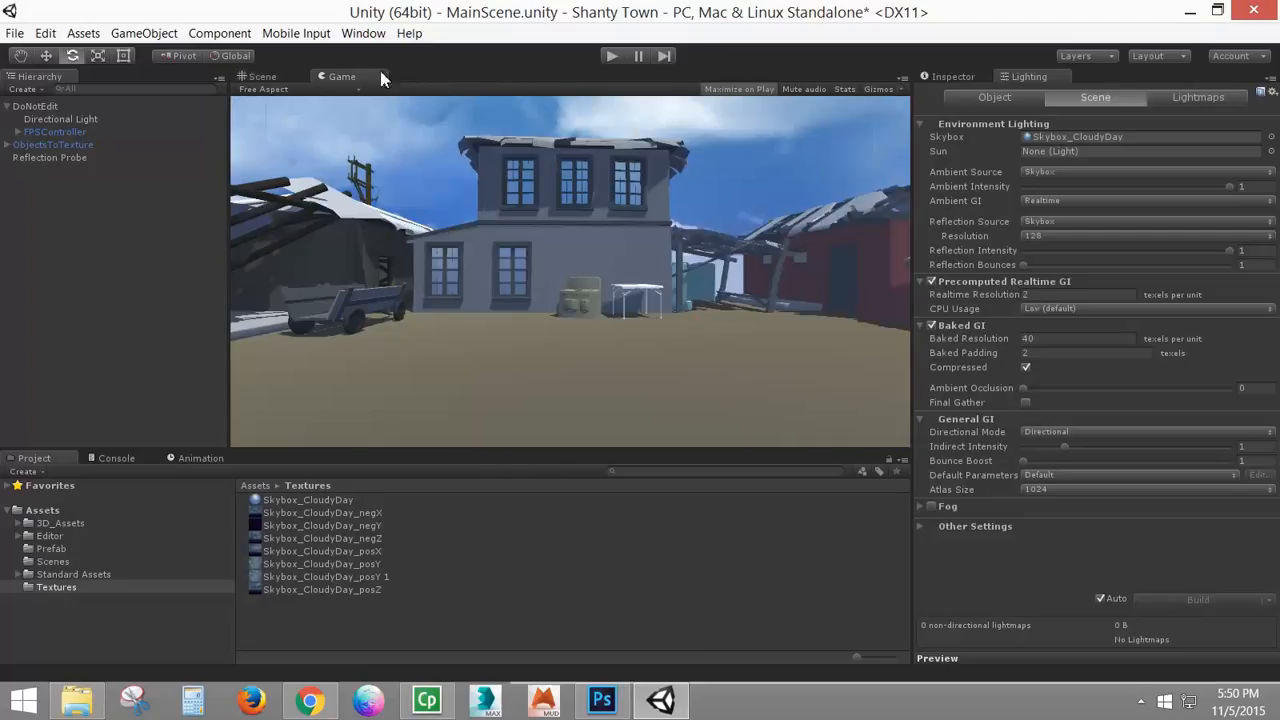
pyautogui.click(610, 56)
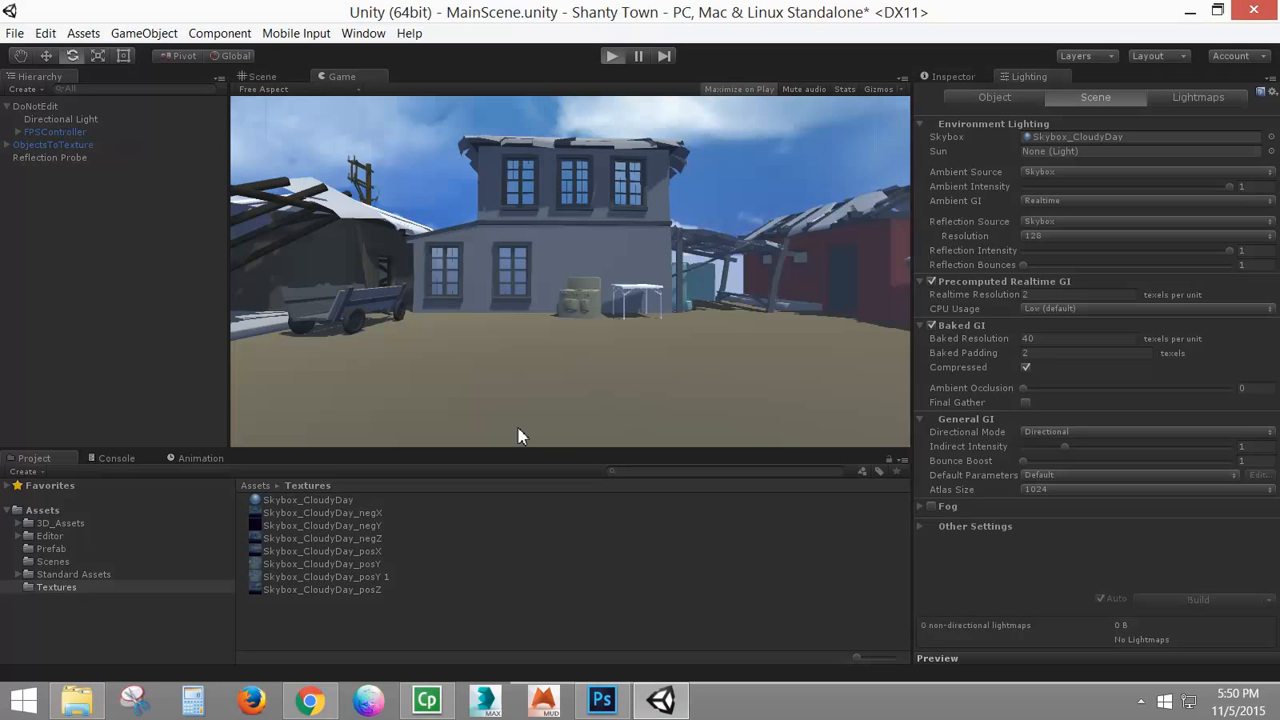
pyautogui.click(614, 58)
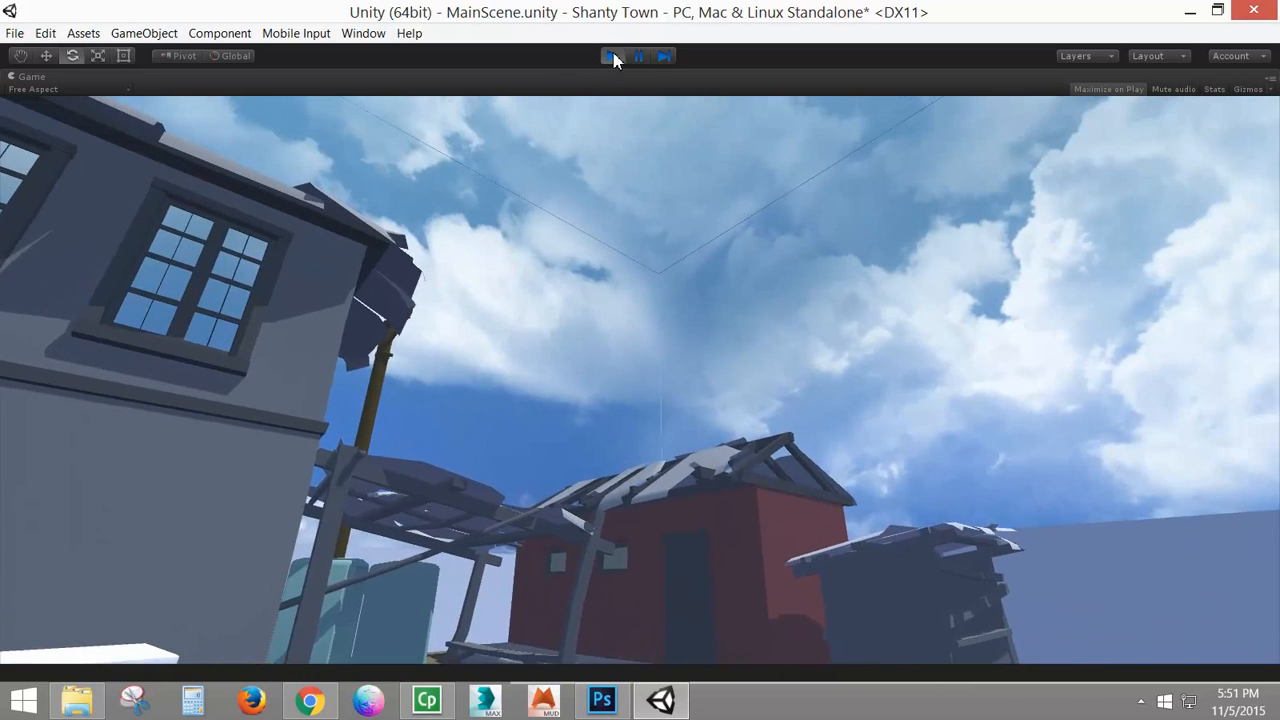
pyautogui.click(613, 57)
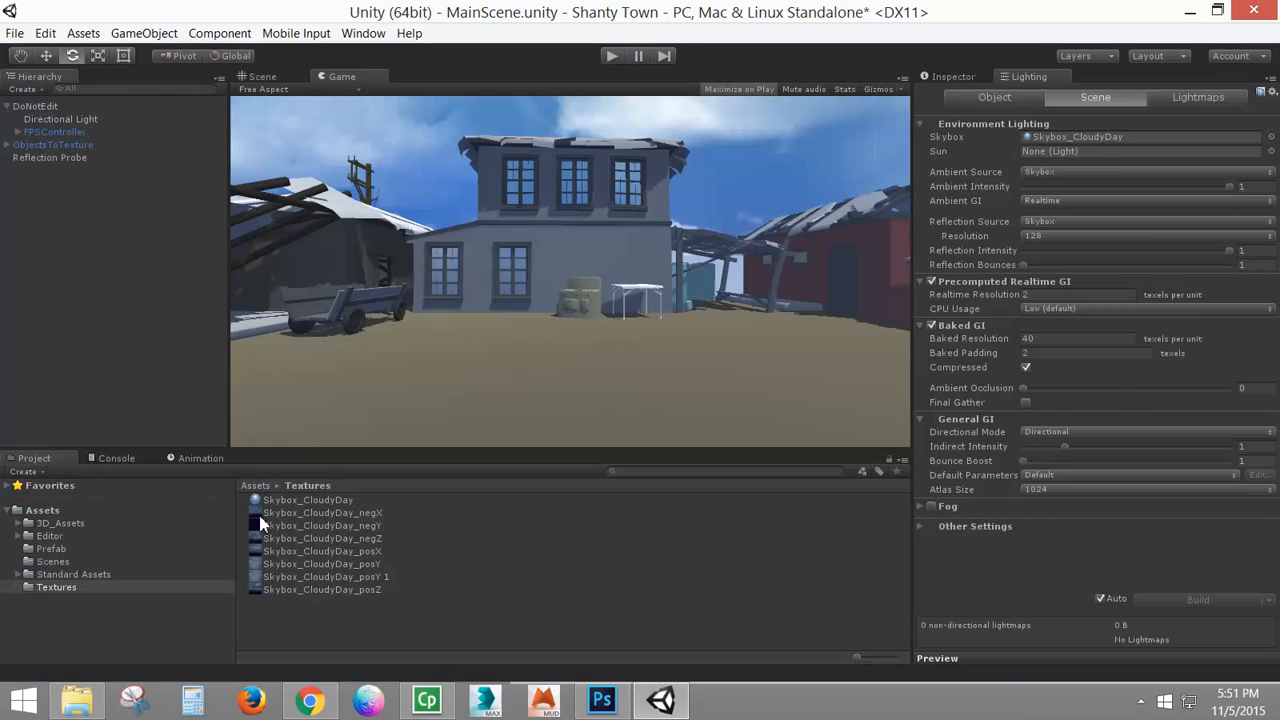
# Step: Set the exposure of the Skybox_CloudyDay material to 1.04
pyautogui.click(313, 501)
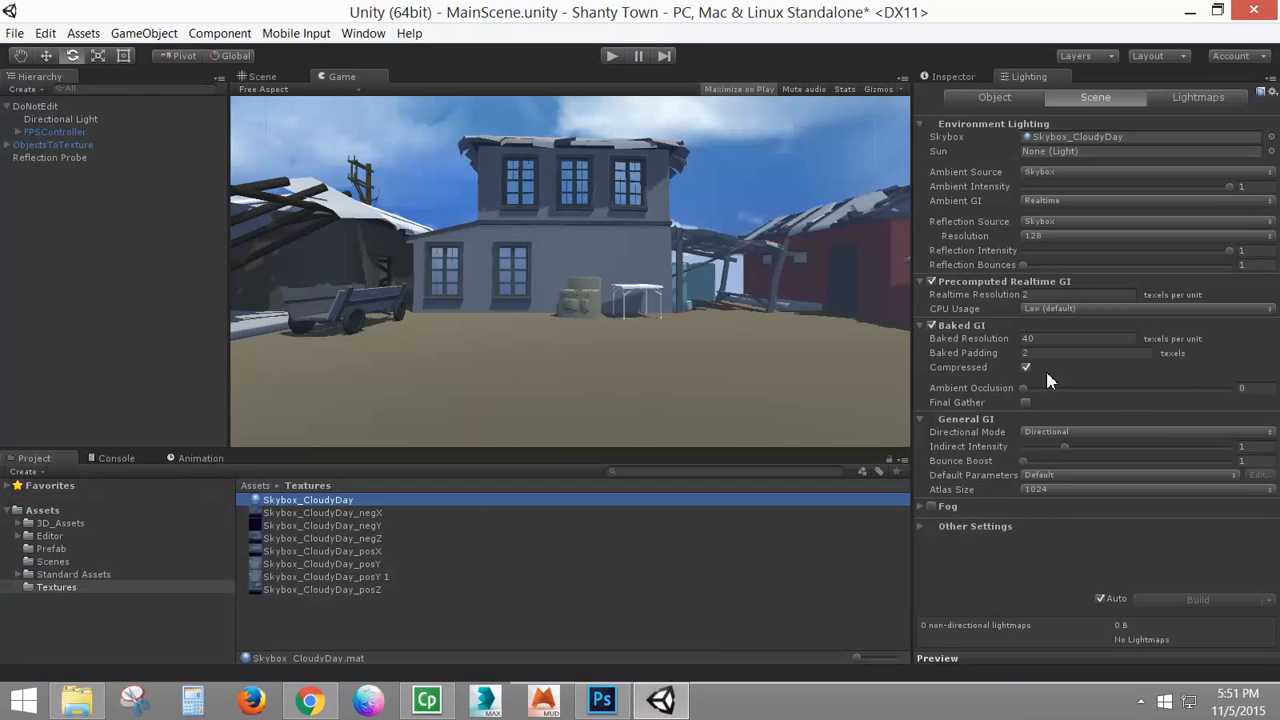
pyautogui.click(955, 77)
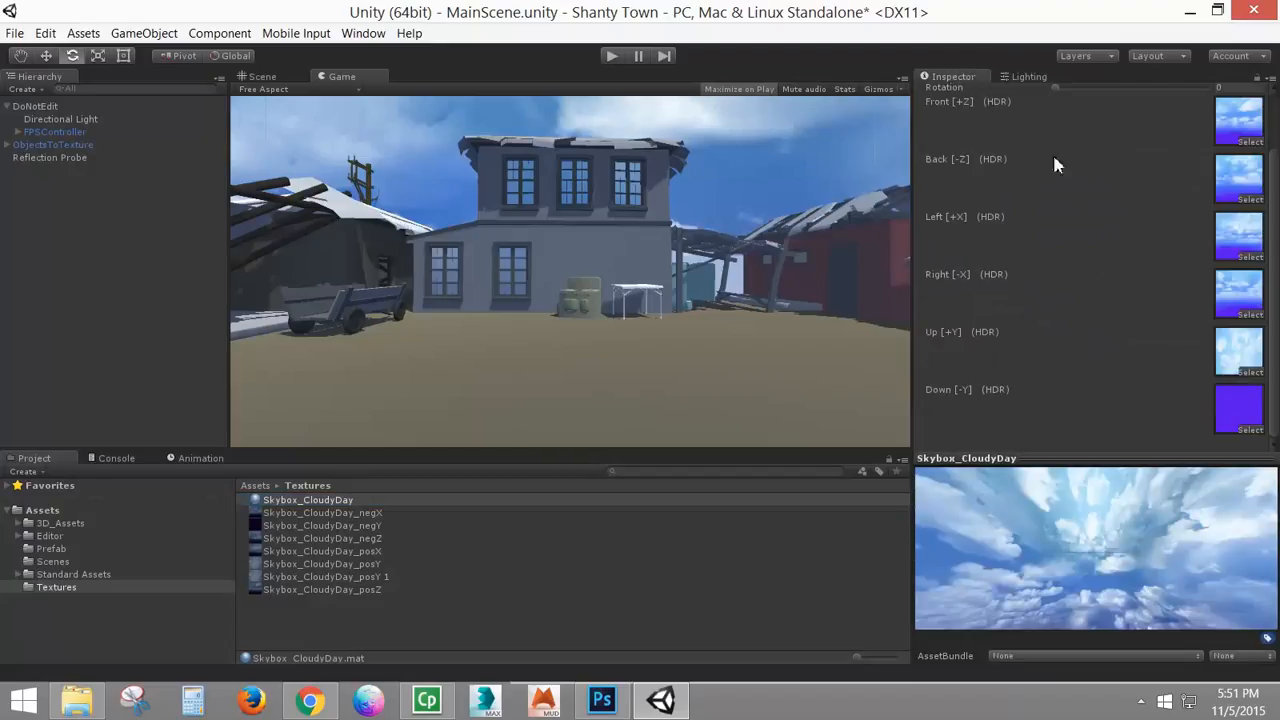
pyautogui.scroll(2, 1024, 330)
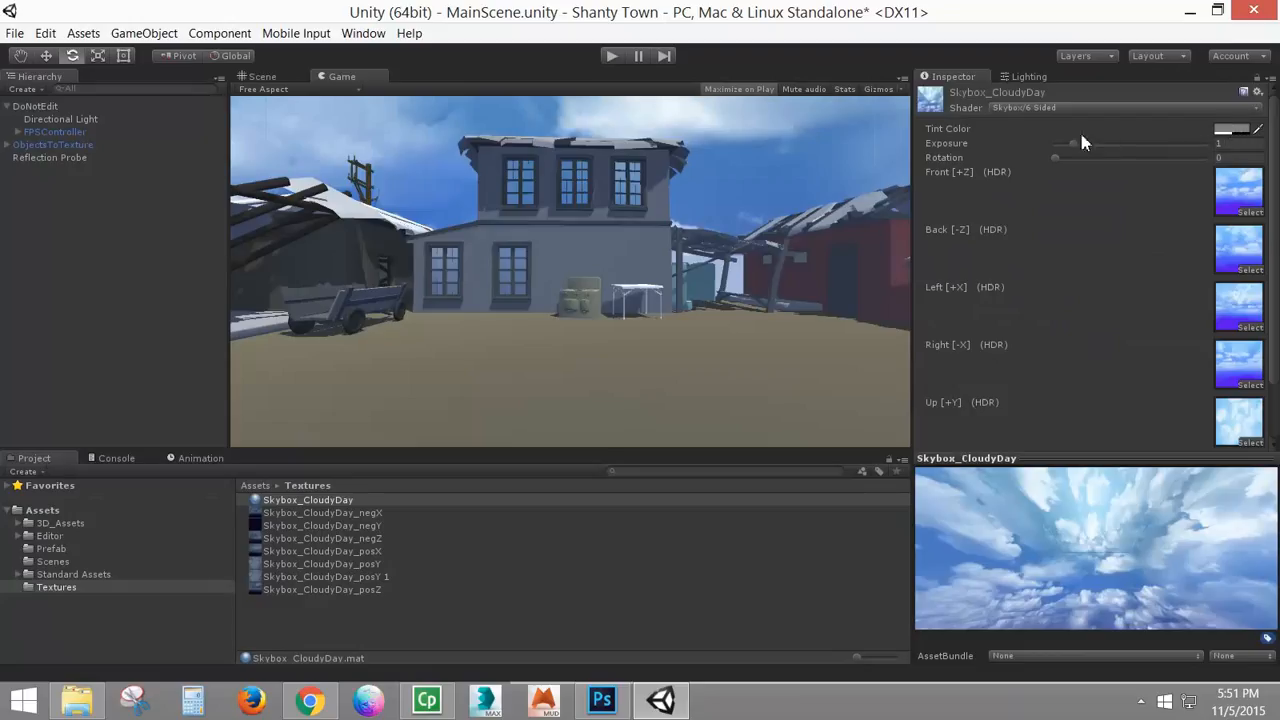
pyautogui.moveTo(1074, 152)
pyautogui.mouseDown()
pyautogui.moveTo(1180, 163)
pyautogui.moveTo(1074, 146)
pyautogui.mouseUp()
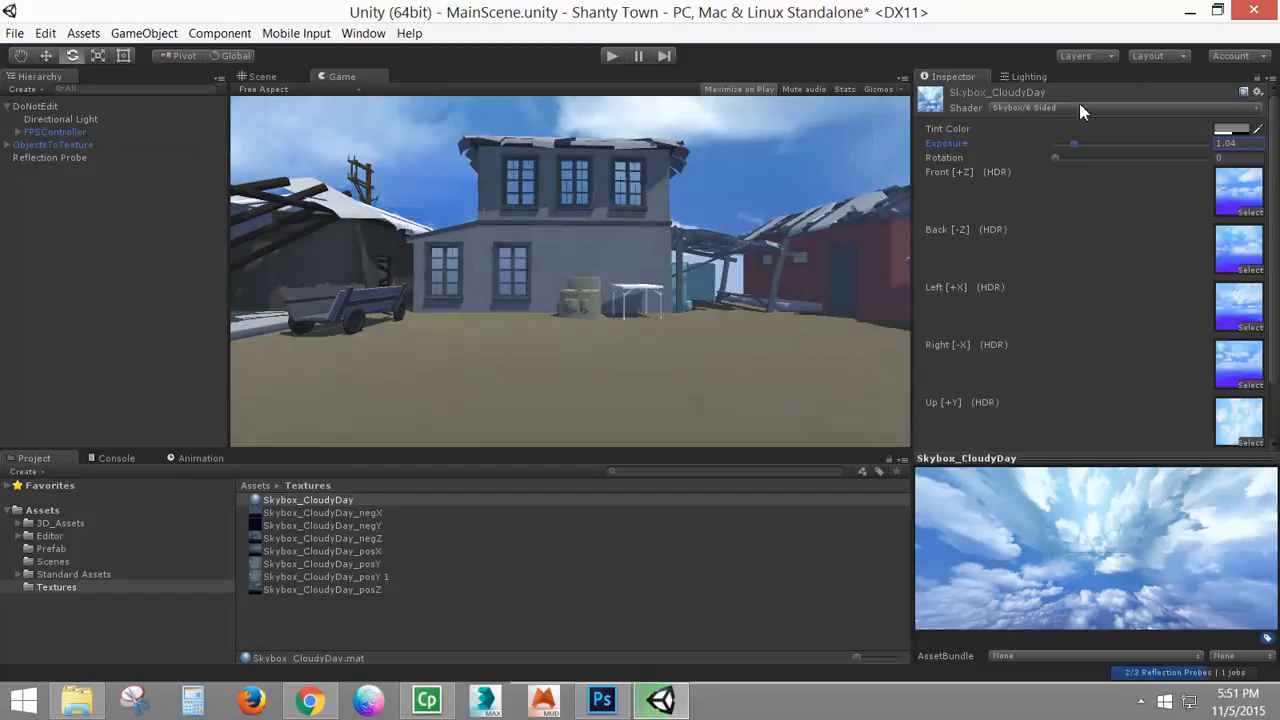
# Step: Set the tint color of the Skybox_CloudyDay material to white (R 255, G 255, B 255)
pyautogui.click(1232, 130)
pyautogui.moveTo(90, 111); pyautogui.dragTo(152, 102)
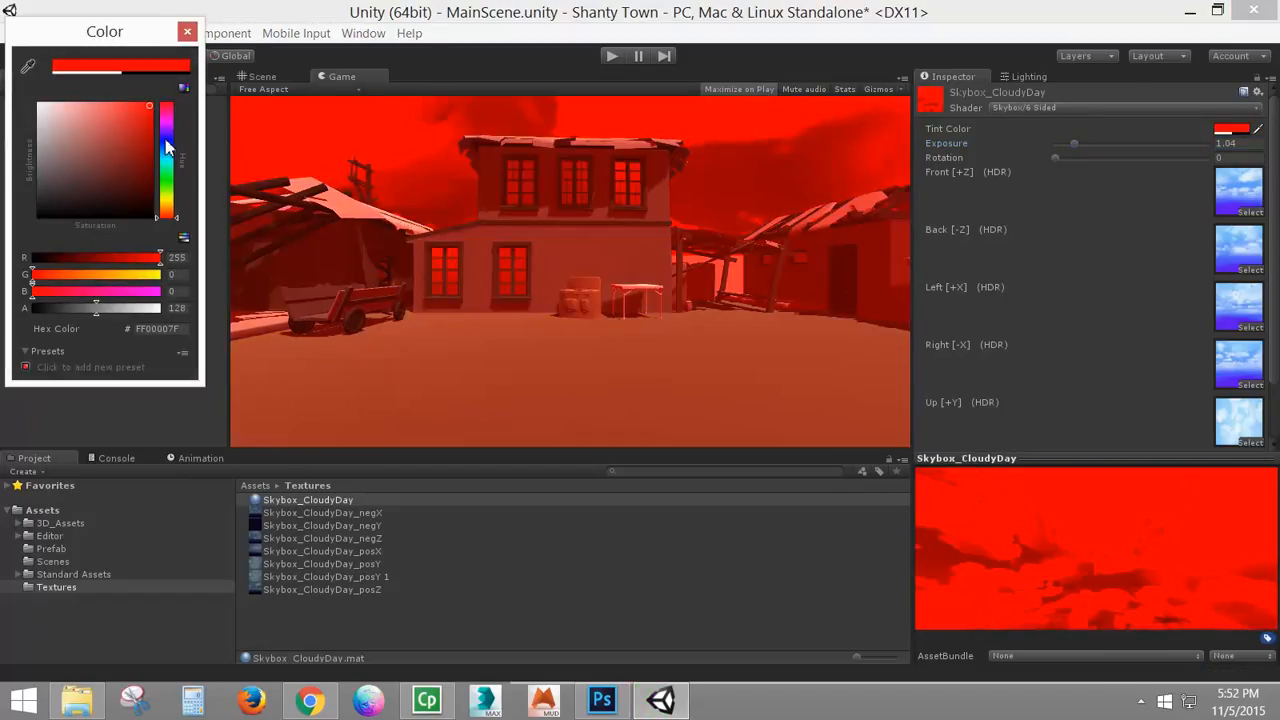
pyautogui.click(87, 123)
pyautogui.moveTo(42, 98); pyautogui.dragTo(14, 82)
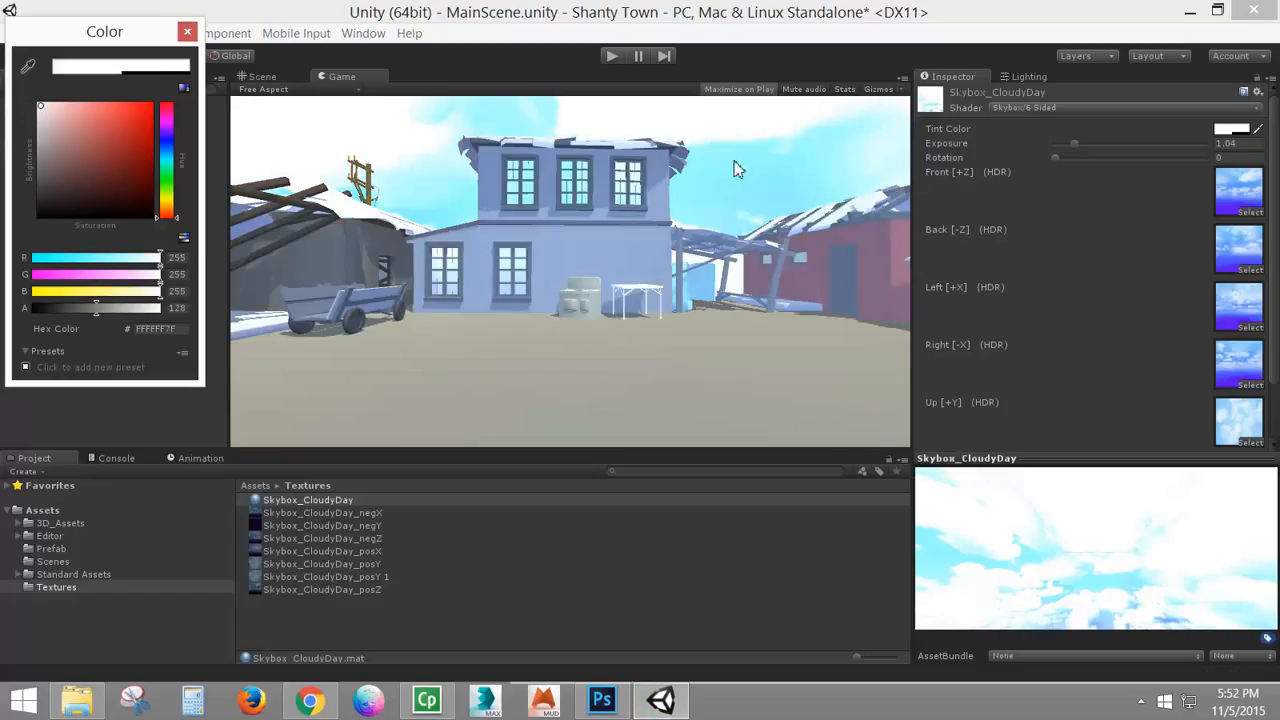
# Step: Set the exposure of the Skybox_CloudyDay material to 0.5
pyautogui.moveTo(1074, 145); pyautogui.dragTo(1061, 146)
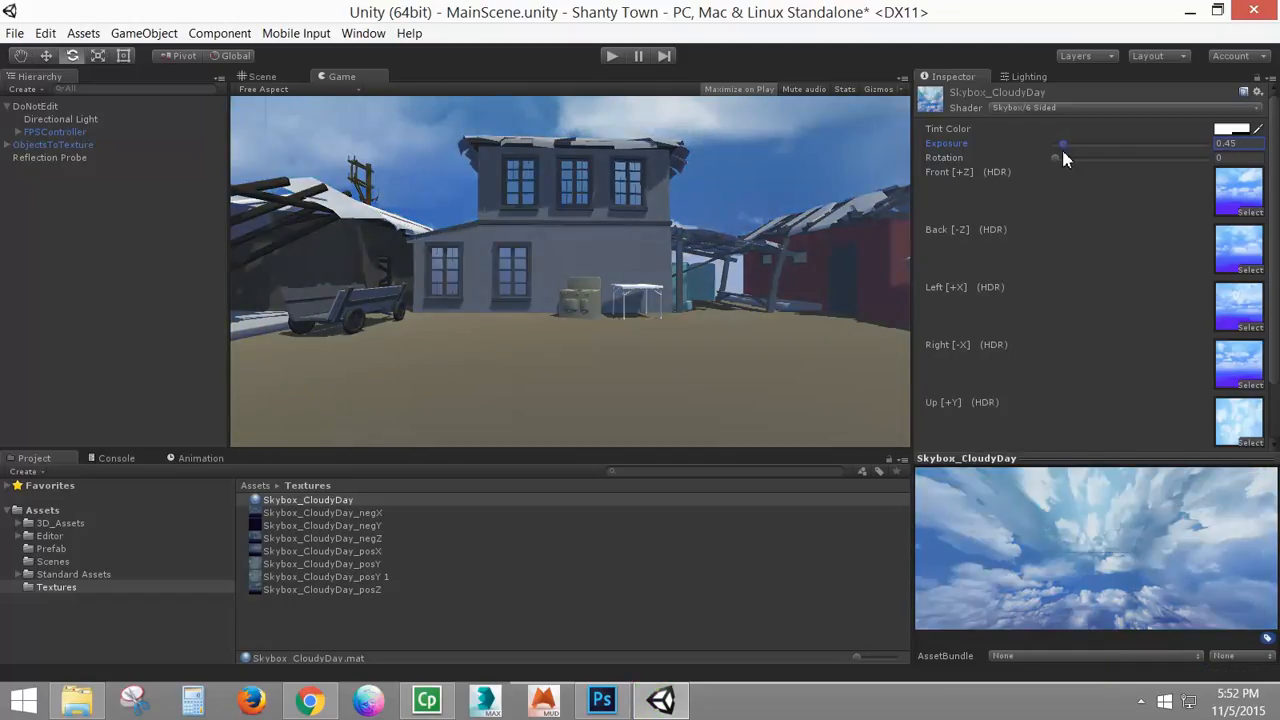
pyautogui.click(1251, 145)
pyautogui.write('4.68')
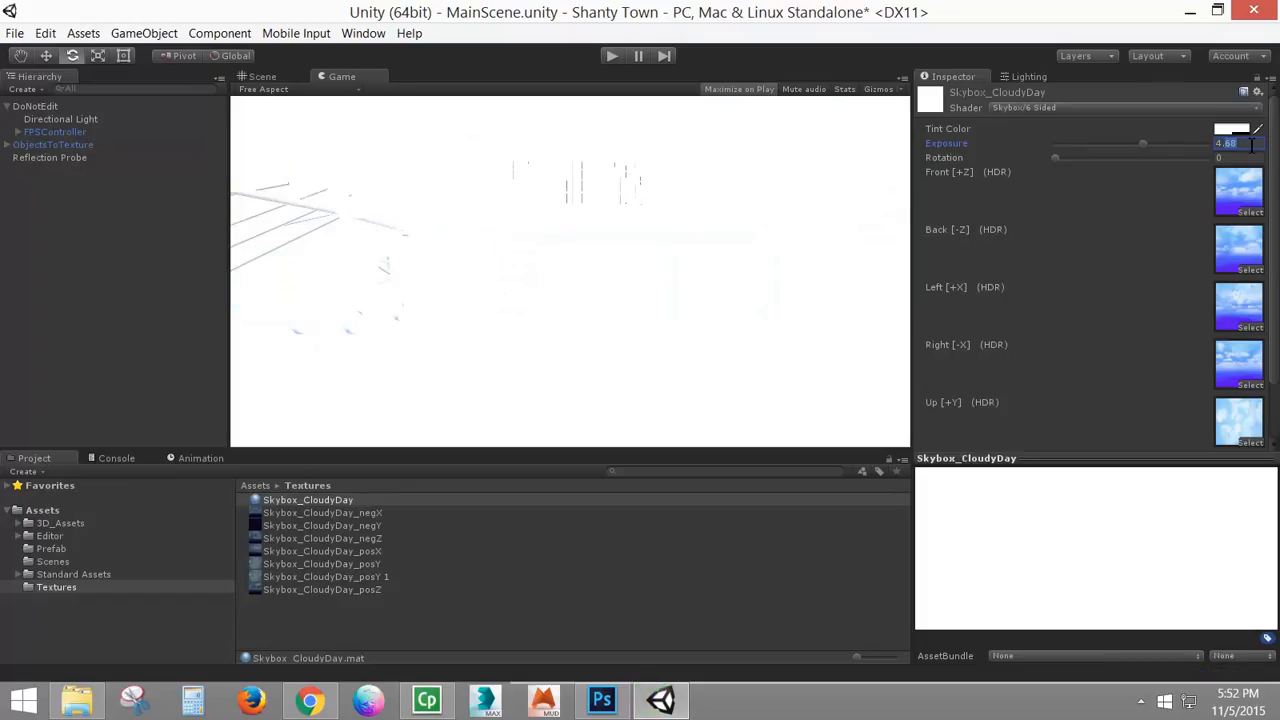
pyautogui.press('BackSpace')
pyautogui.press('BackSpace')
pyautogui.write('0.56')
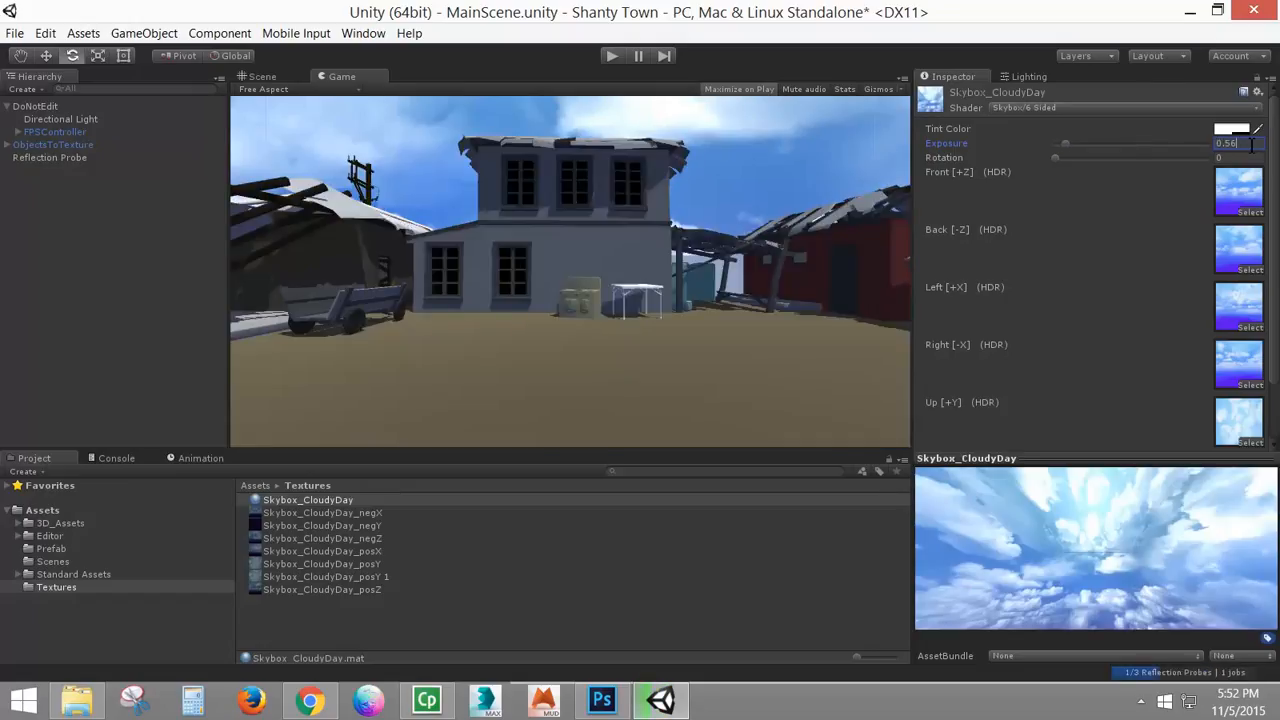
pyautogui.press('BackSpace')
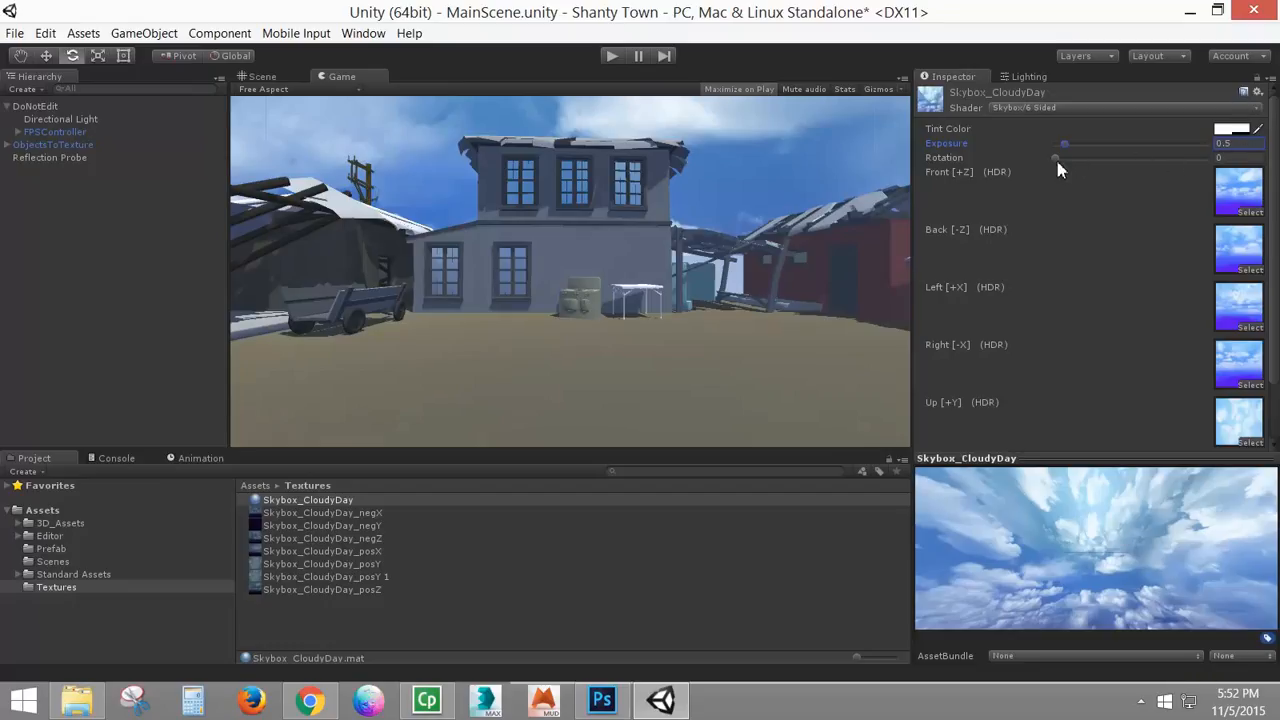
# Step: Try a rotation of about 181 on the Skybox_CloudyDay material, and return the rotation to 0
pyautogui.moveTo(1055, 160); pyautogui.dragTo(1127, 179)
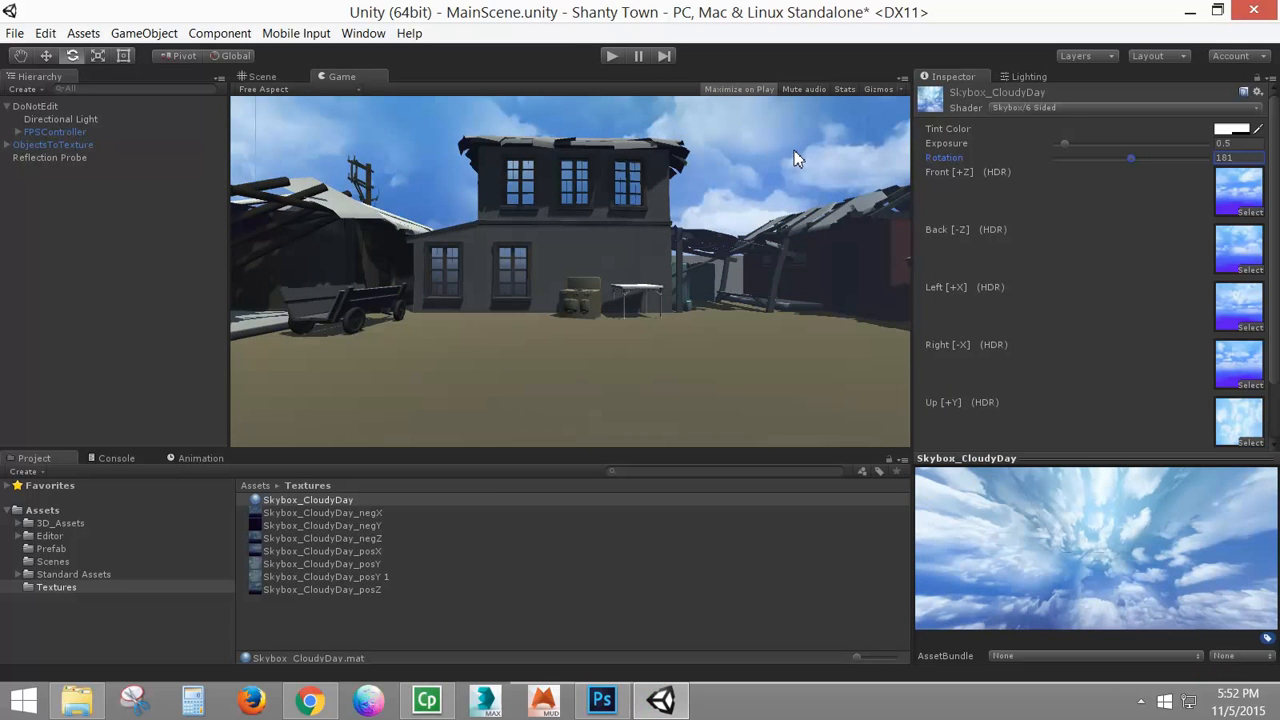
pyautogui.moveTo(1134, 157); pyautogui.dragTo(973, 146)
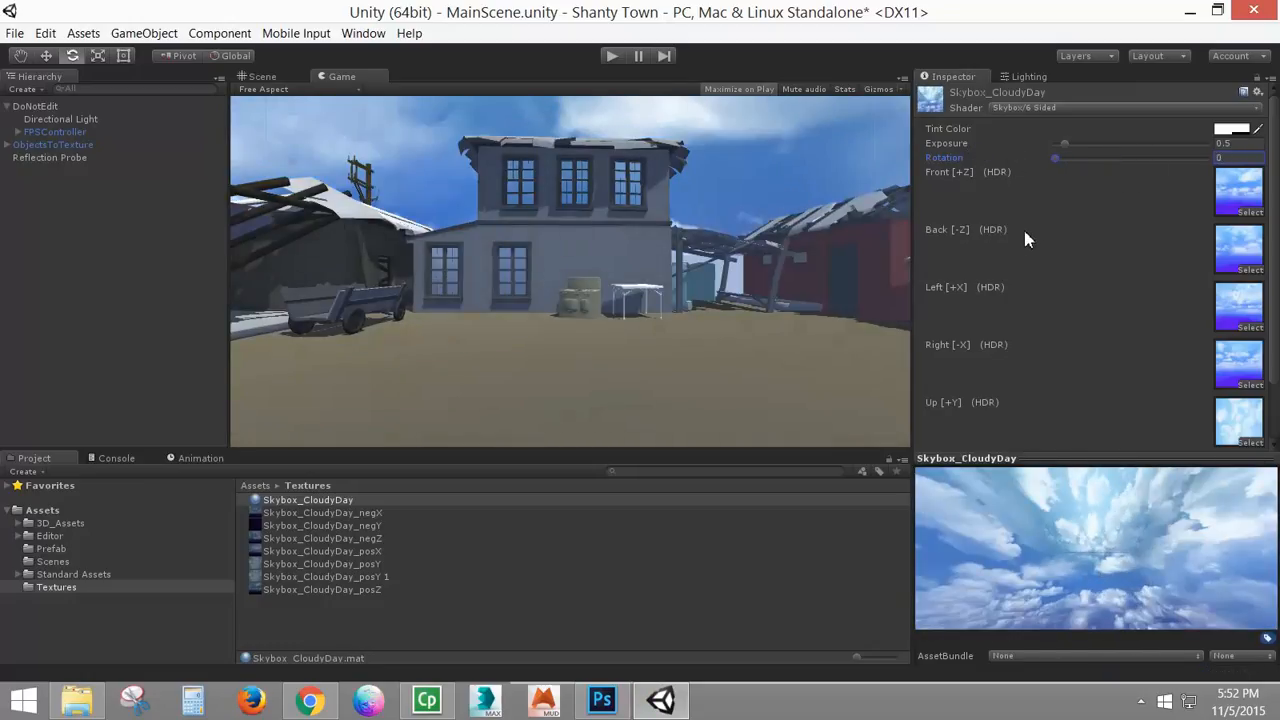